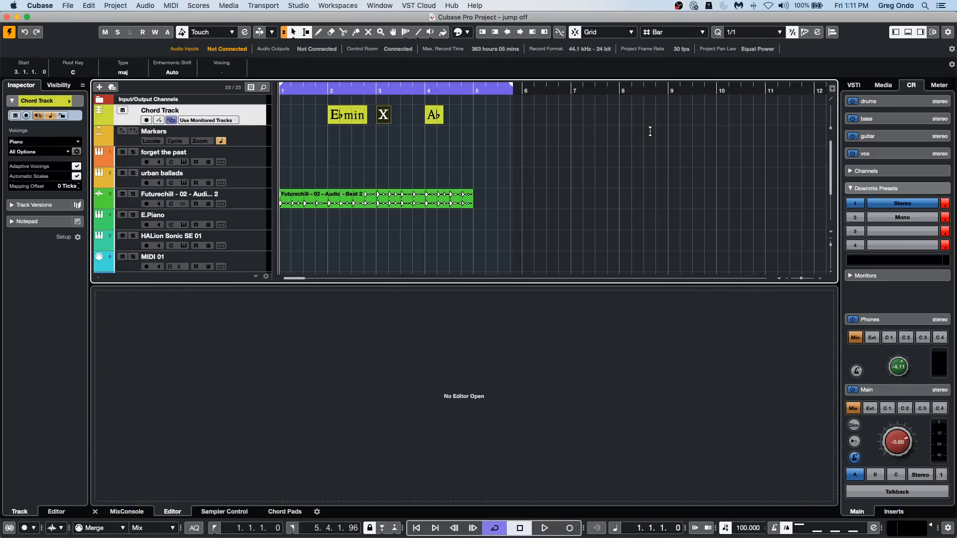
Erase the undefined chord at bar 3 and the A♭ chord at bar 4 from the chord track.
drag(470, 116, 378, 127)
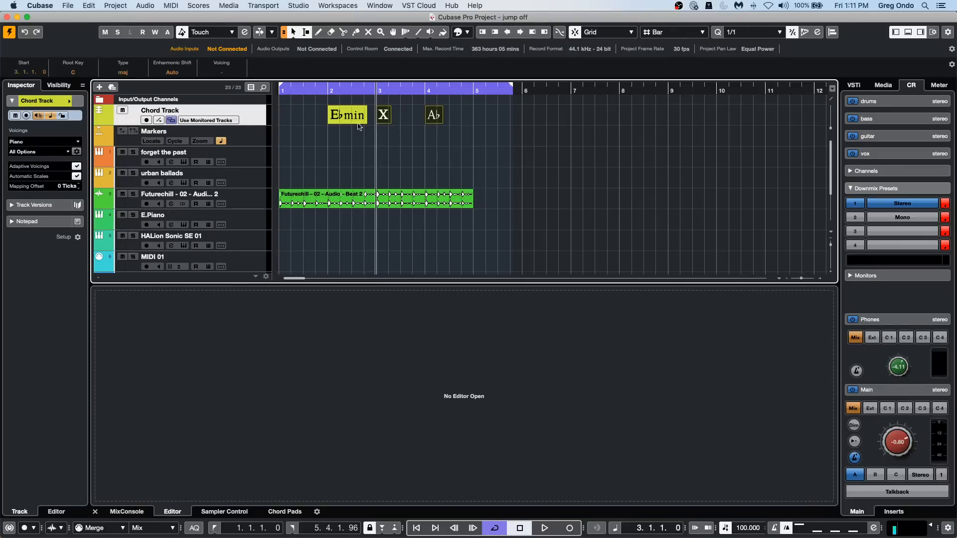
click(455, 3)
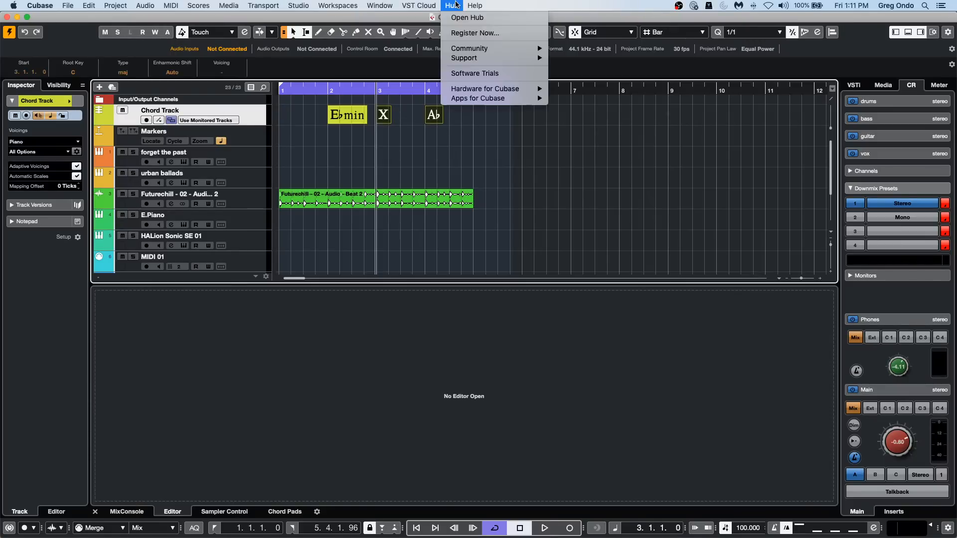
click(418, 123)
right_click(444, 117)
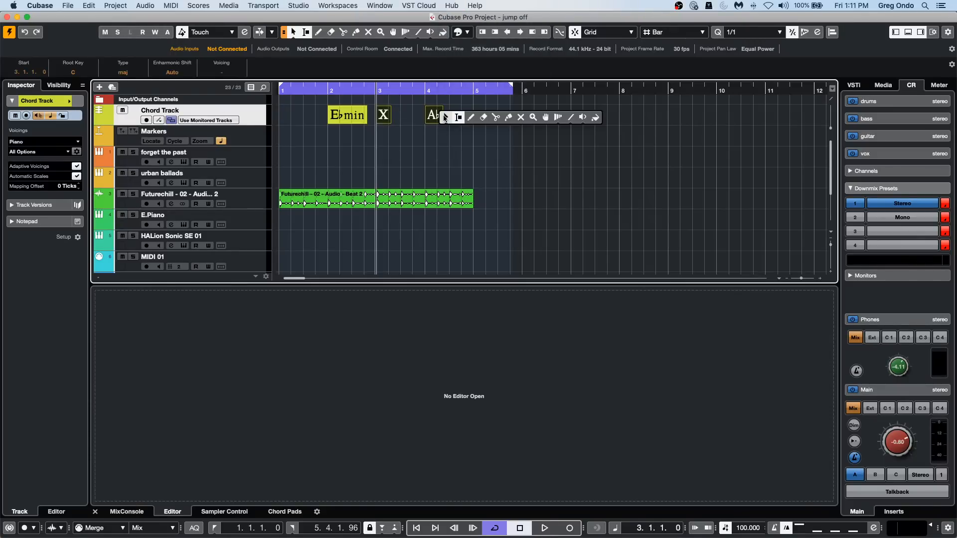
click(483, 117)
click(434, 116)
key(1)
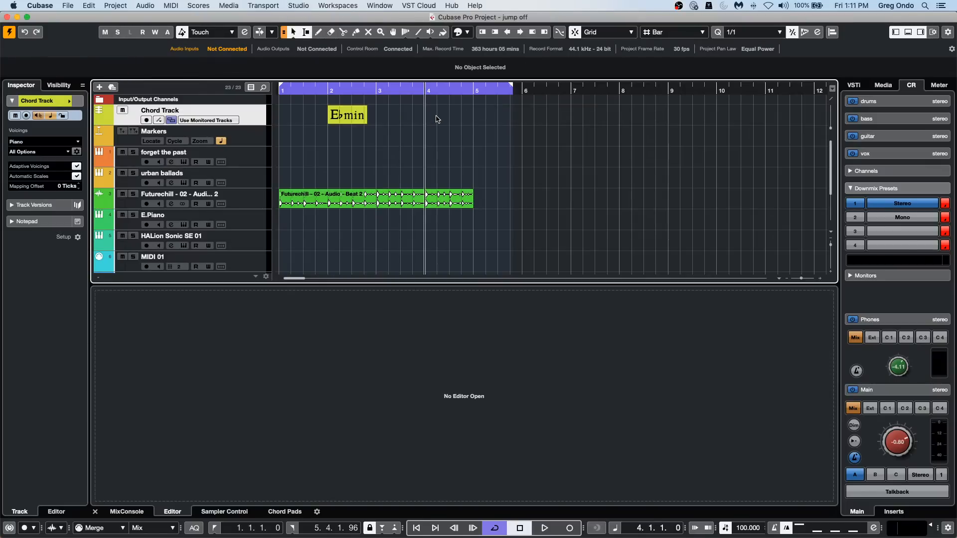
Draw a new undefined chord event at bar 3 of the chord track.
right_click(427, 122)
click(453, 120)
click(387, 113)
right_click(387, 114)
click(389, 120)
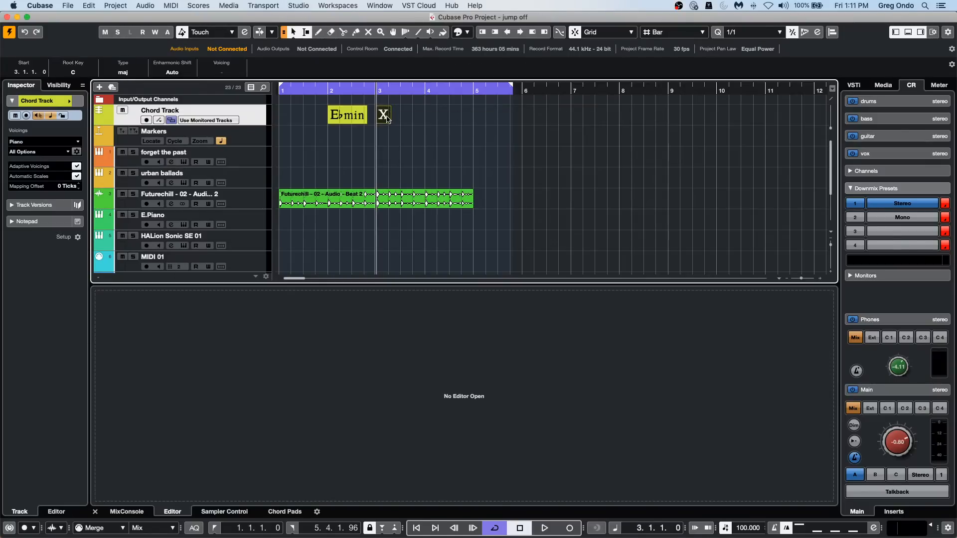
From the bar 3 event's chord editor, add an F major chord at bar 4 and a B♭ major chord at bar 5.
double_click(387, 118)
click(216, 134)
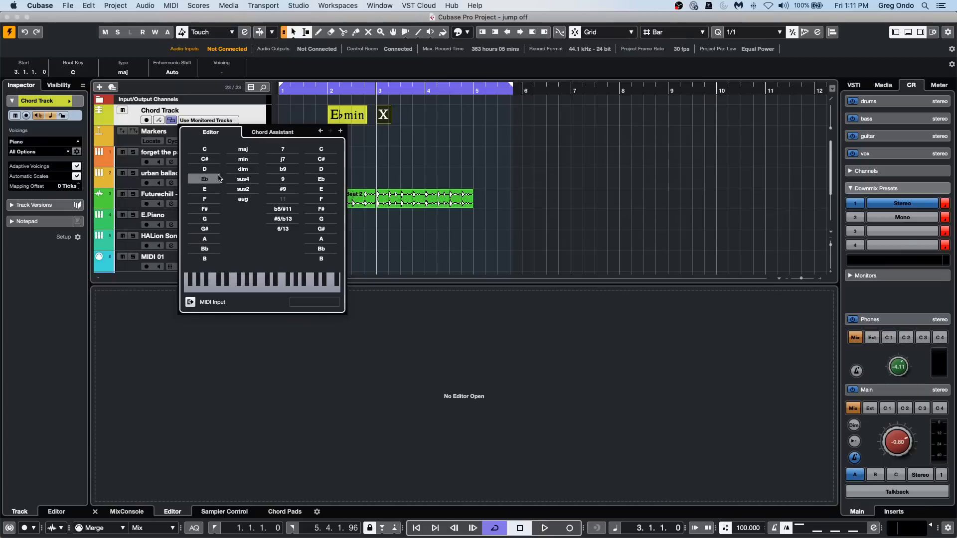
click(340, 131)
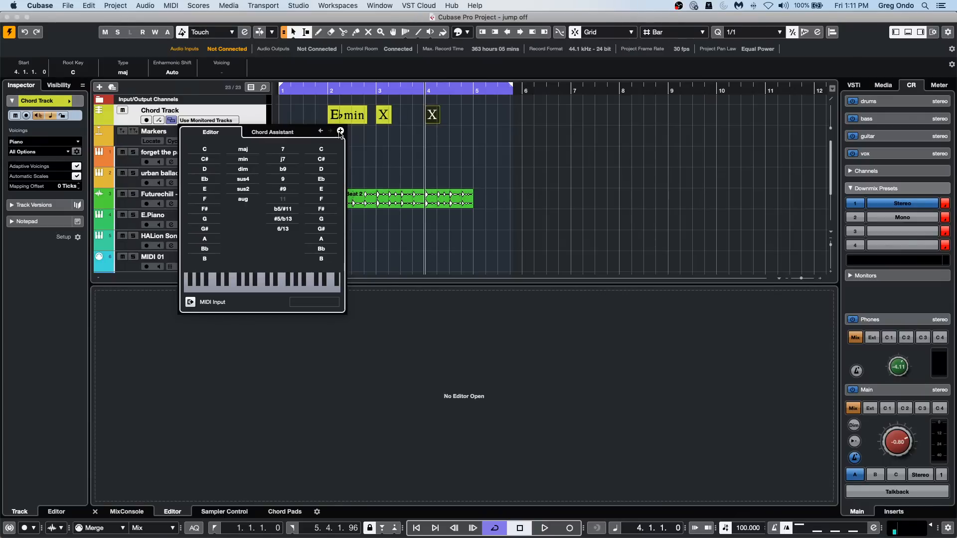
click(205, 199)
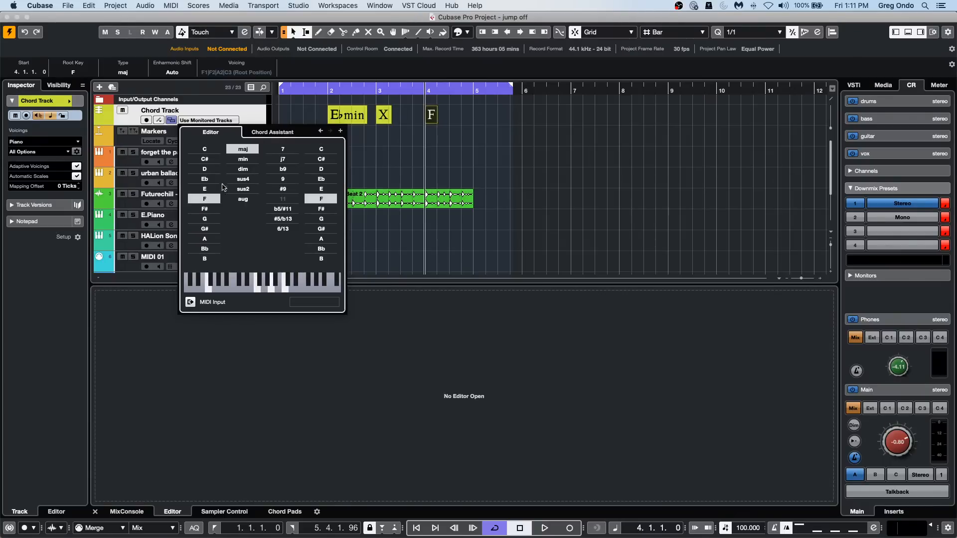
click(341, 130)
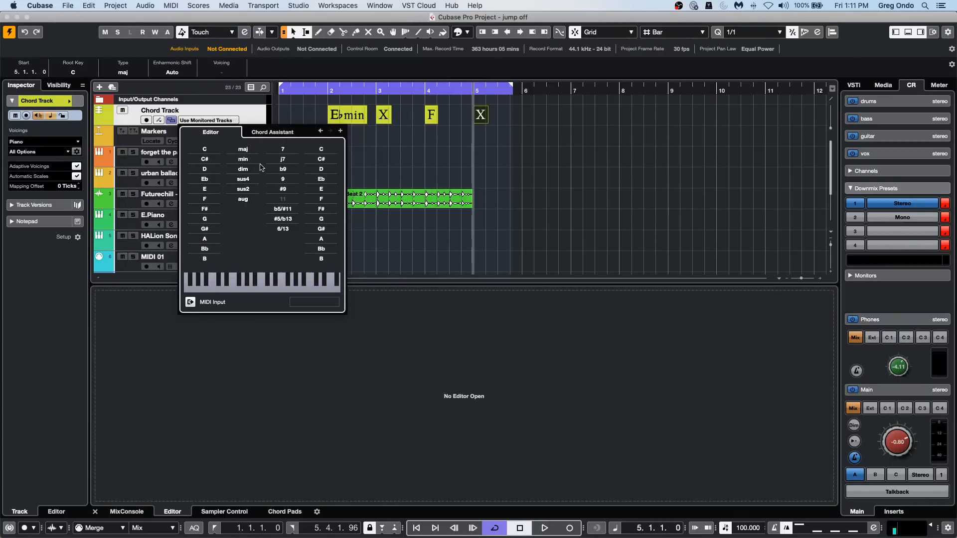
click(207, 249)
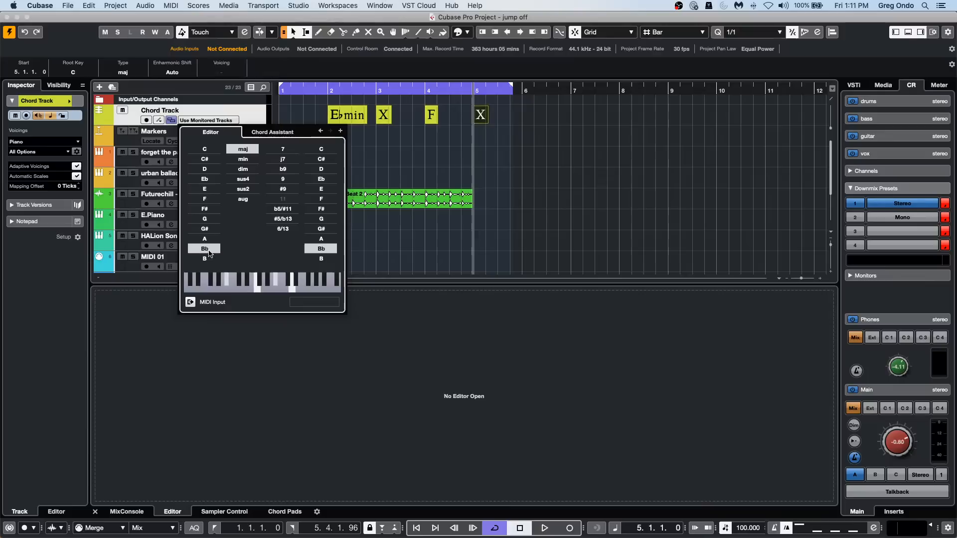
Add an A♭ major chord at bar 6, an undefined chord at bar 7 and a G major chord at bar 8.
click(340, 131)
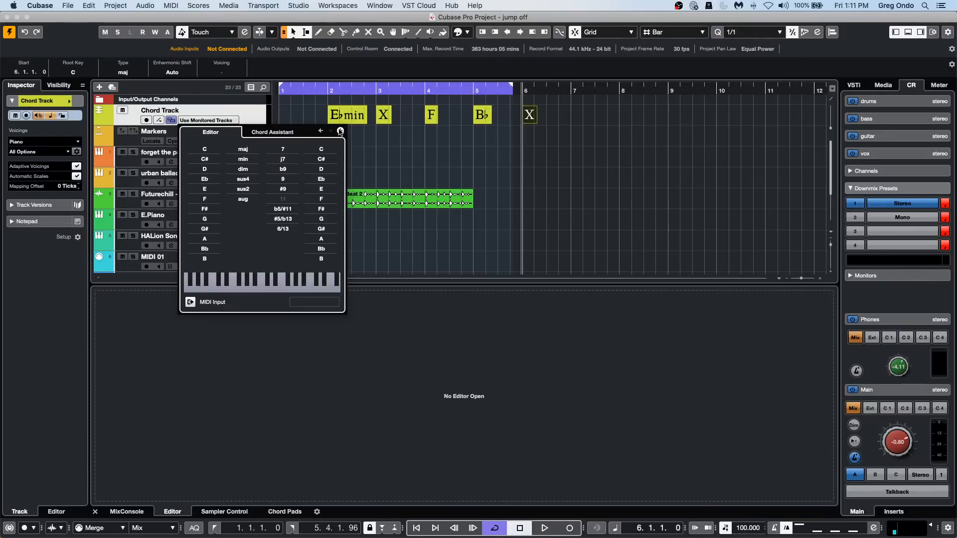
click(212, 227)
click(340, 131)
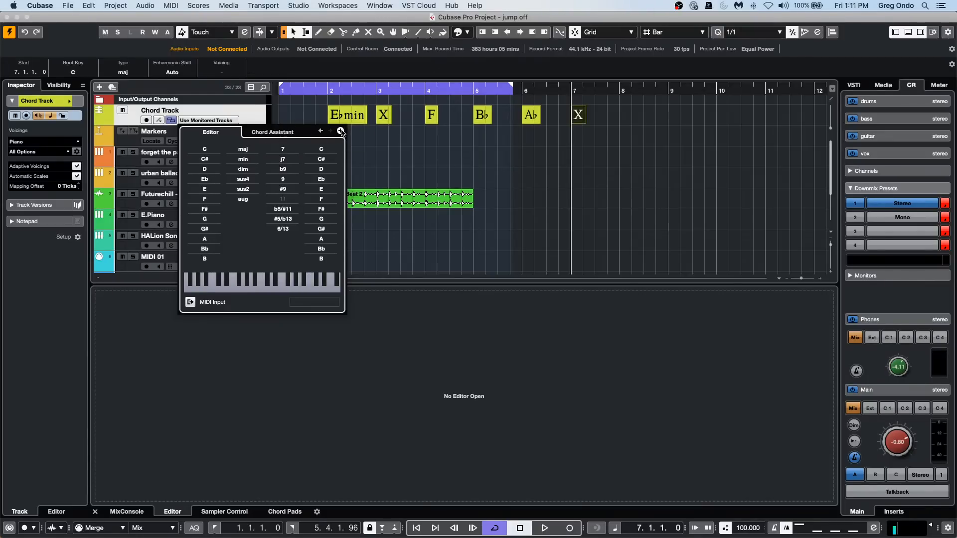
click(340, 130)
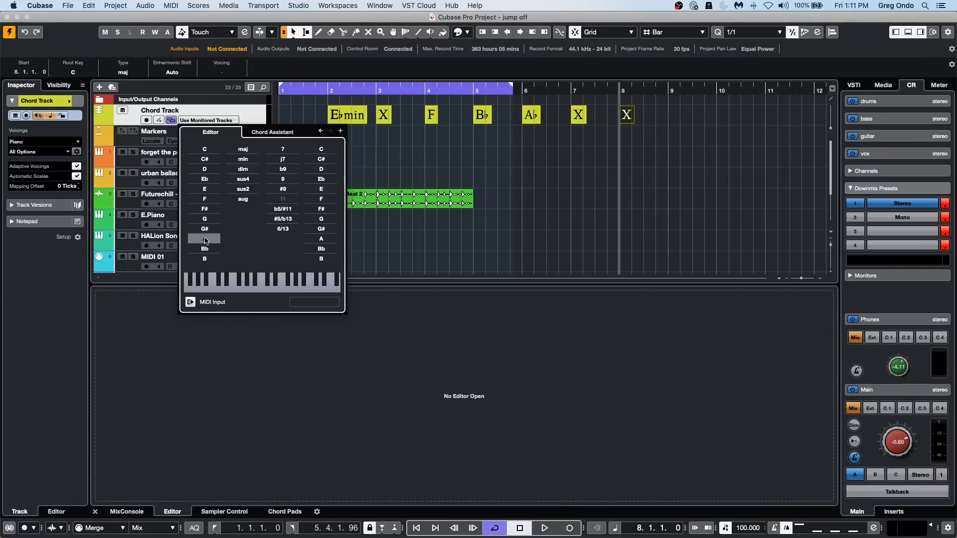
click(209, 219)
click(415, 156)
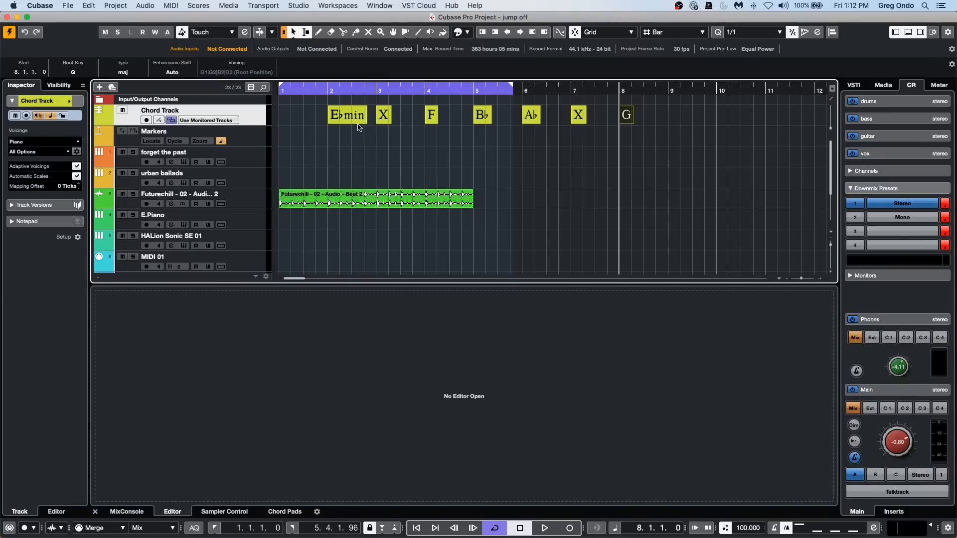
Change the E♭ minor chord at bar 2 to E♭7 and close the chord editor.
click(347, 118)
double_click(381, 111)
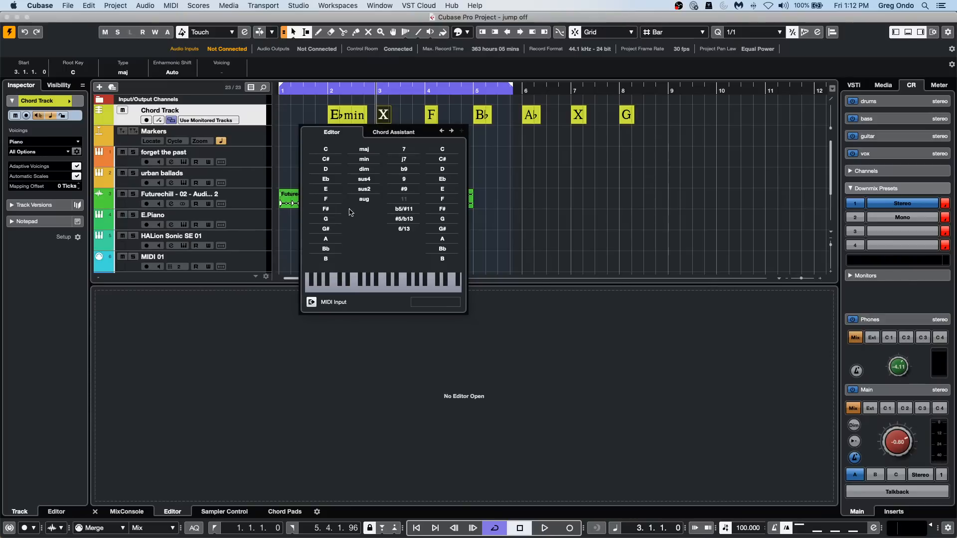
click(343, 117)
double_click(343, 116)
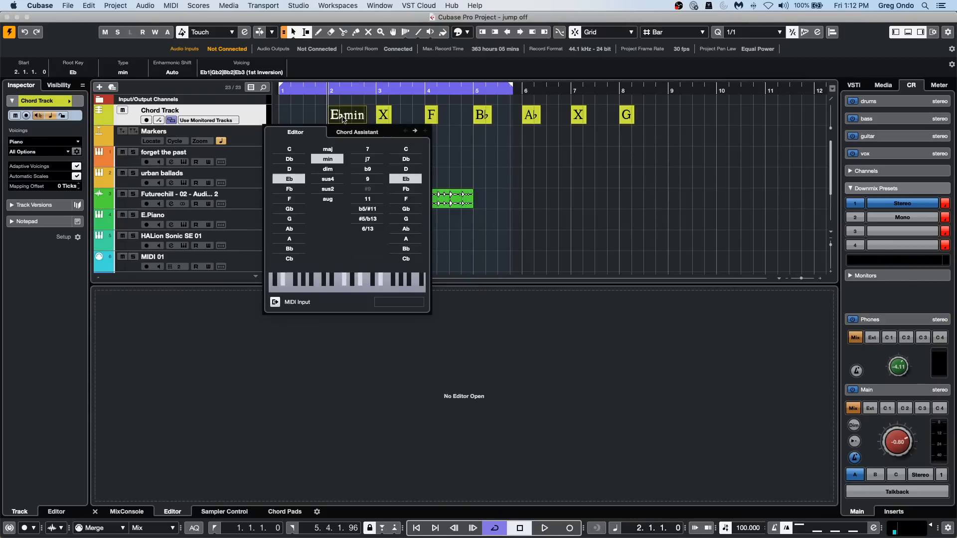
click(328, 149)
click(367, 149)
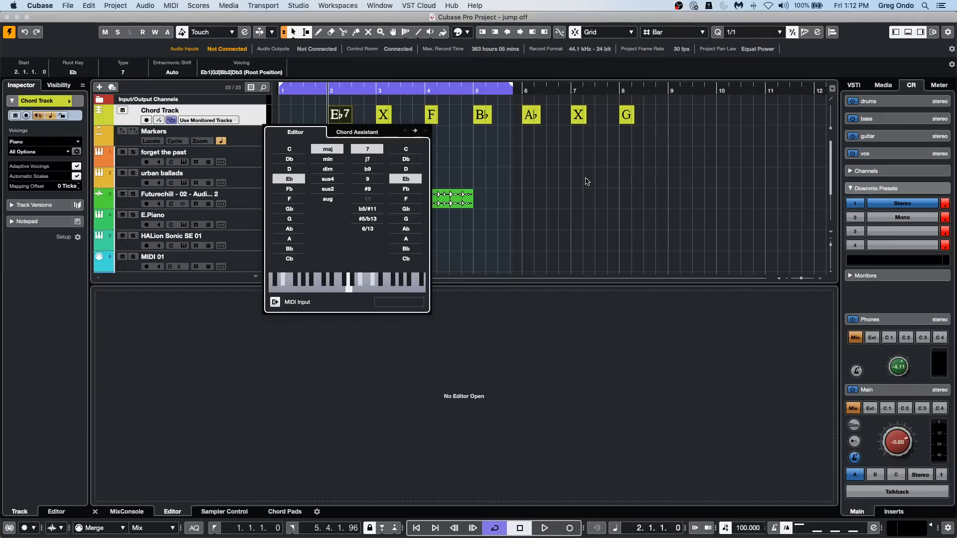
click(546, 176)
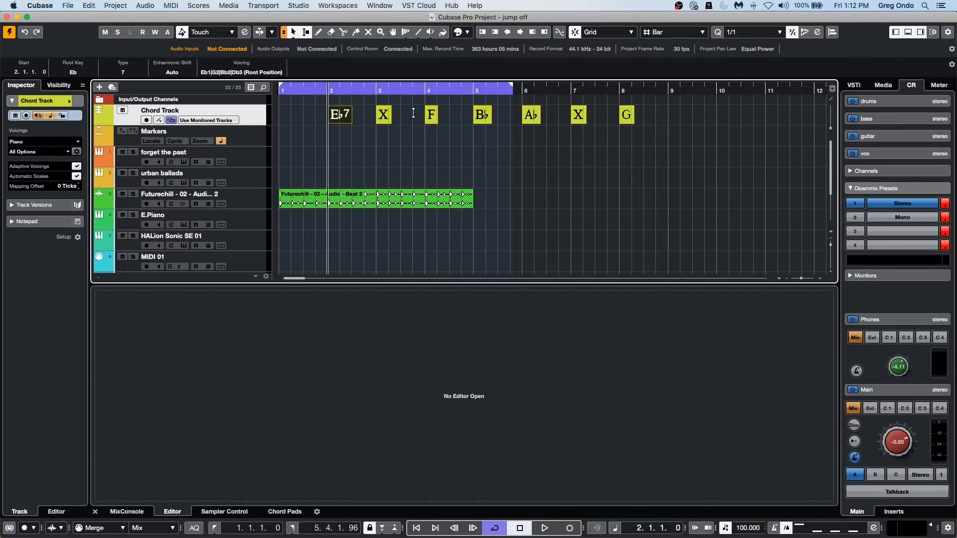
Open the undefined bar 3 chord in the Chord Assistant and examine its List, Proximity and Circle of Fifths suggestions.
double_click(345, 119)
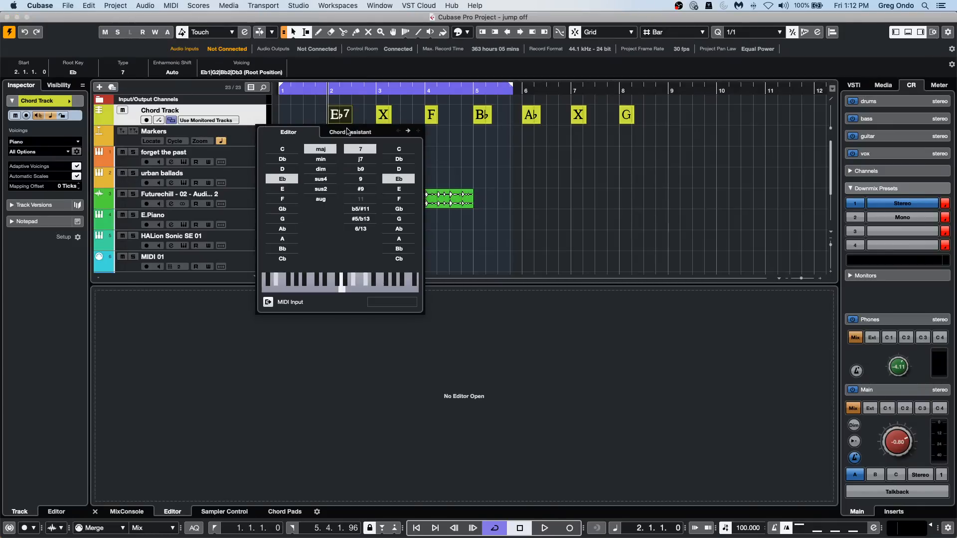
click(347, 130)
click(309, 133)
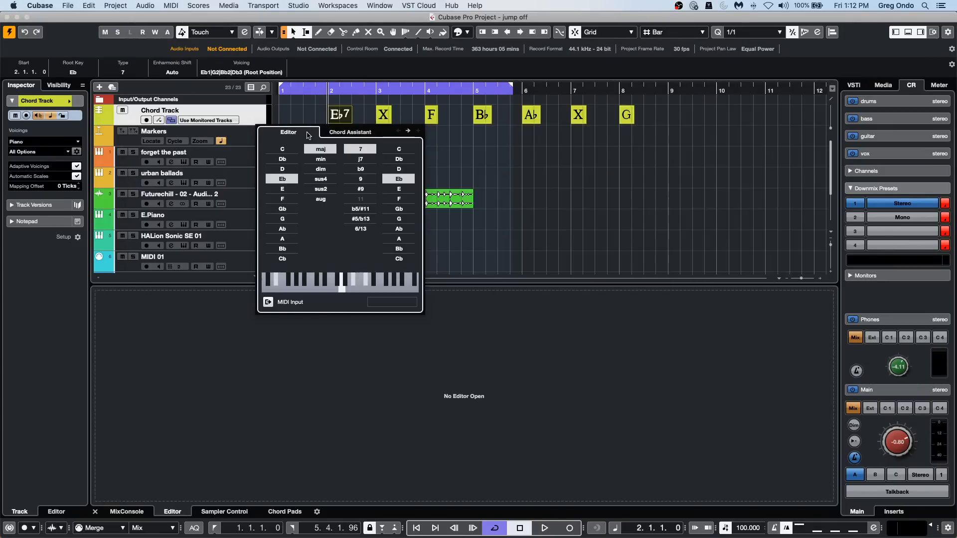
click(383, 121)
click(384, 121)
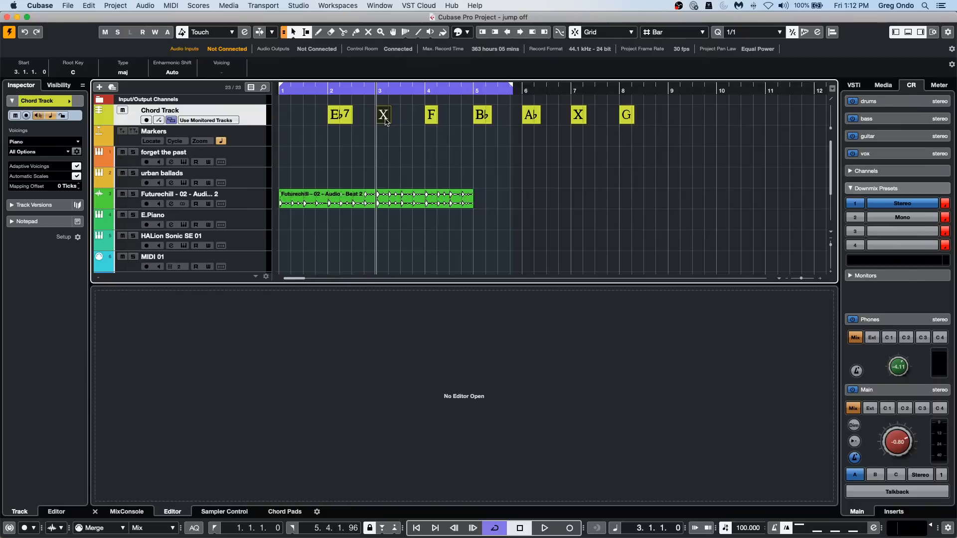
double_click(385, 122)
click(392, 131)
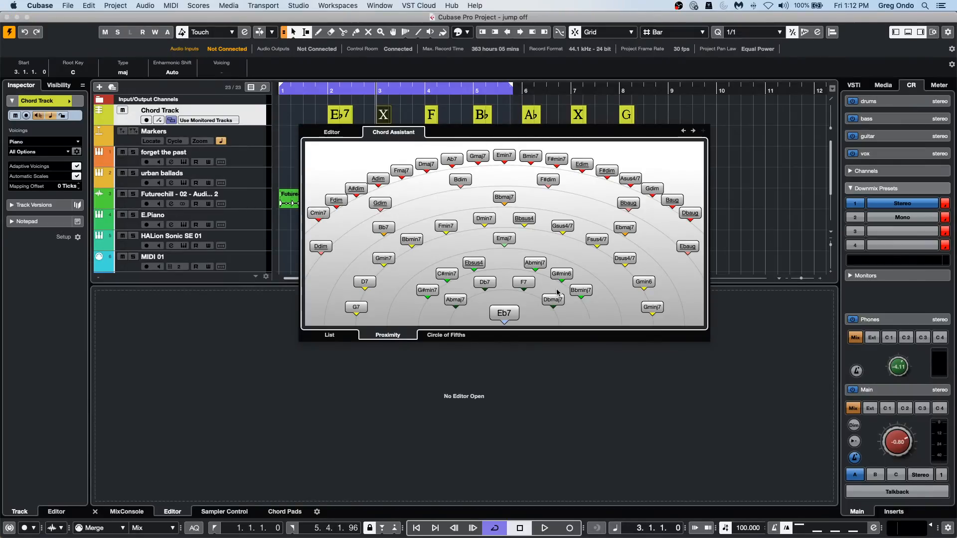
click(328, 337)
click(379, 338)
click(454, 336)
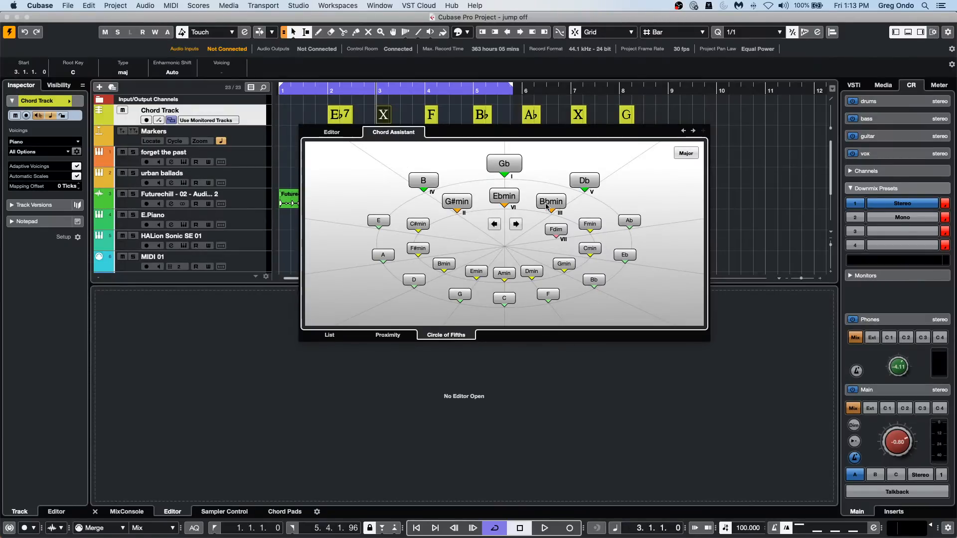
Using the circle of fifths, set the bar 3 chord to B♭ minor and the bar 4 chord to F minor.
click(515, 225)
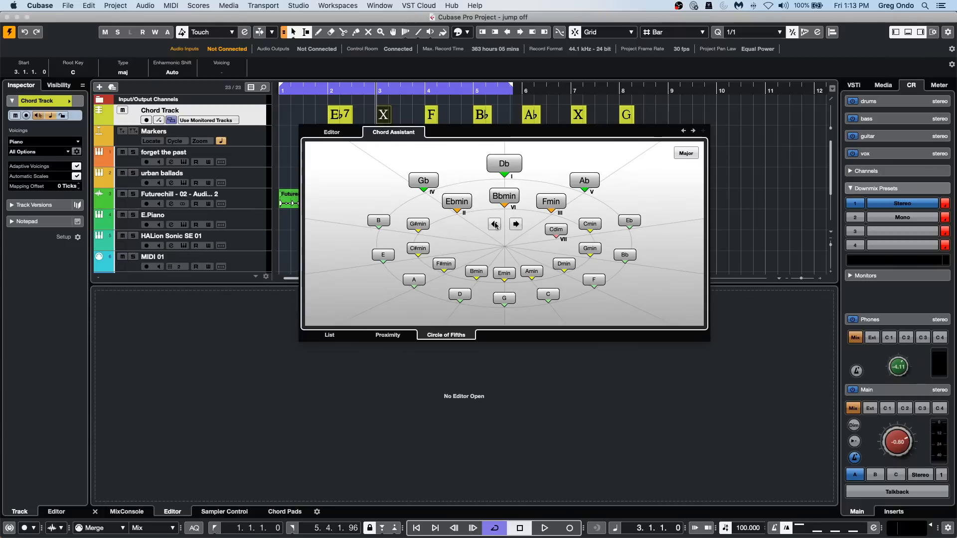
click(493, 224)
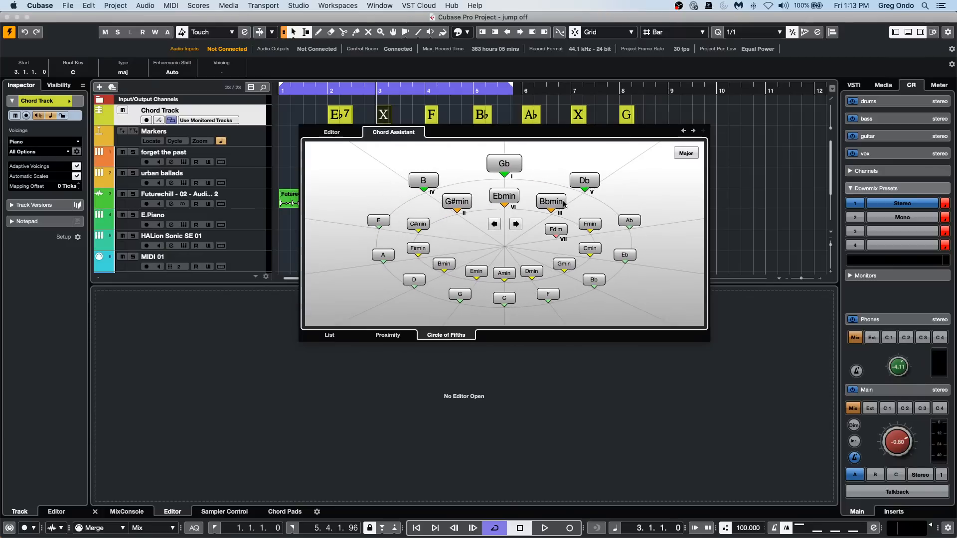
click(564, 204)
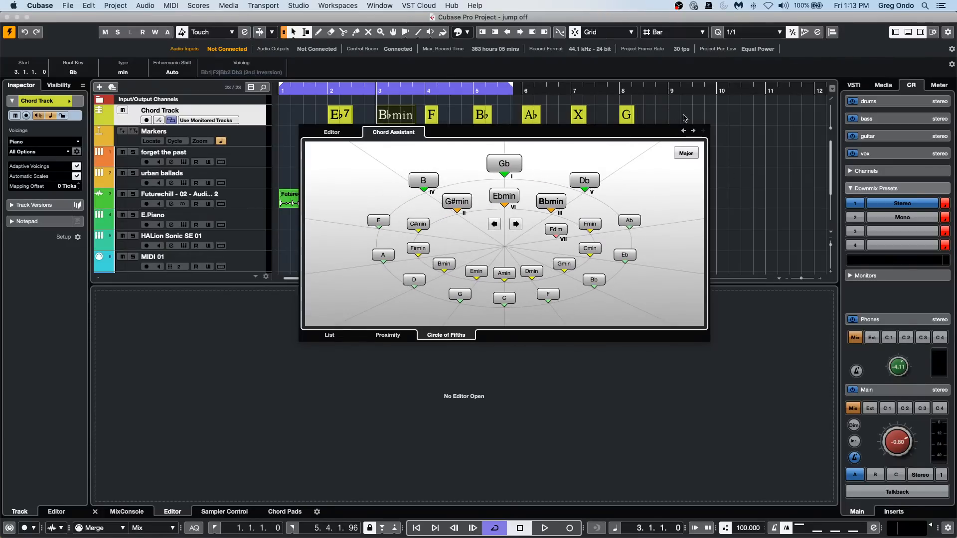
click(693, 130)
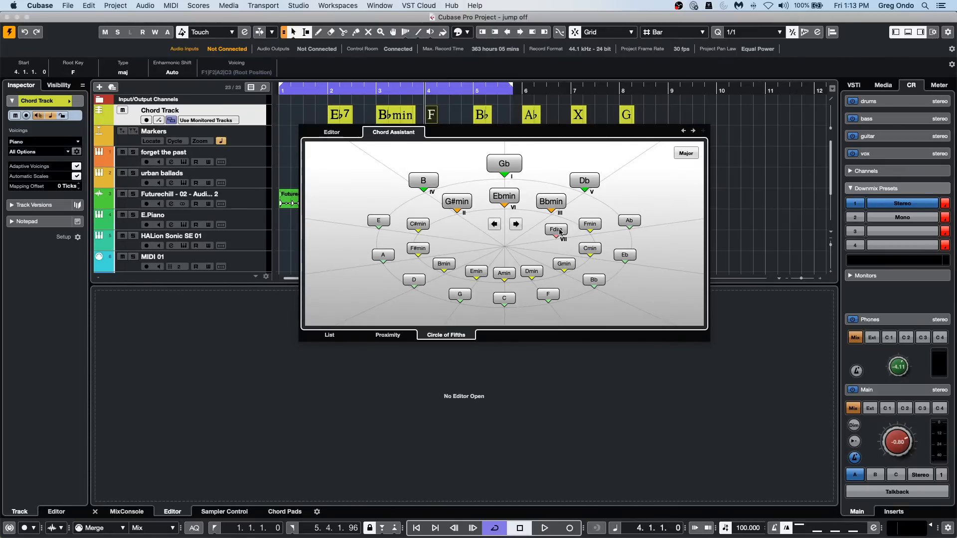
click(588, 229)
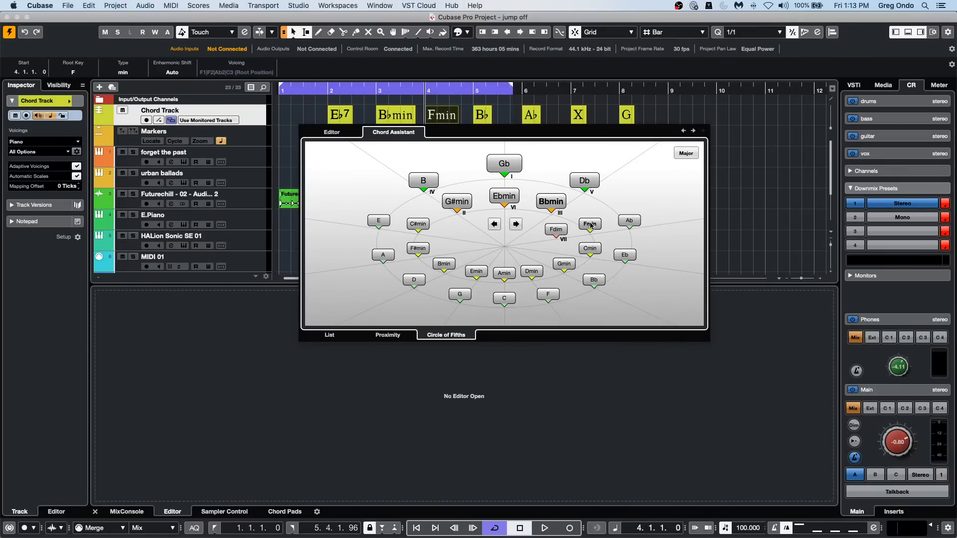
Set the bar 5 chord to C minor and the bar 6 chord to D minor from the circle of fifths, and close the chord window.
click(692, 130)
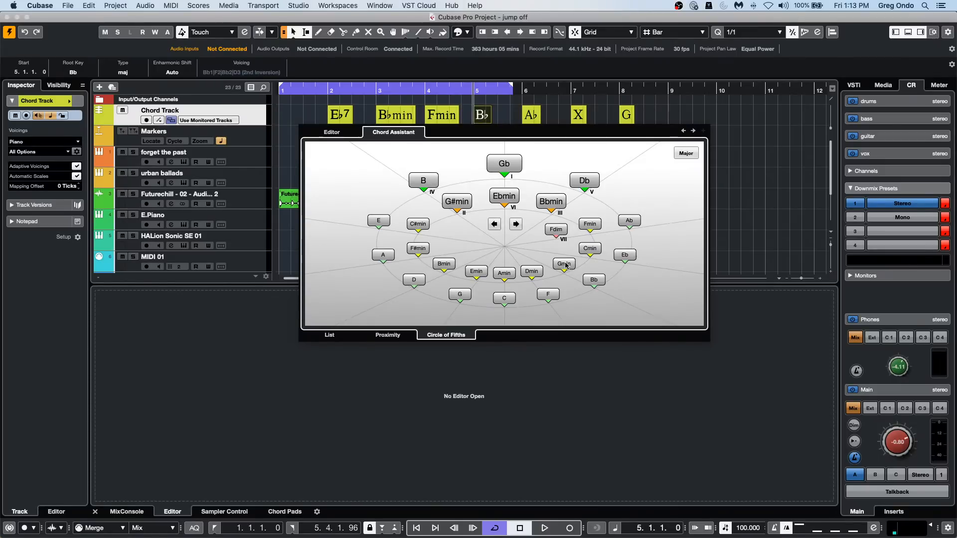
click(590, 225)
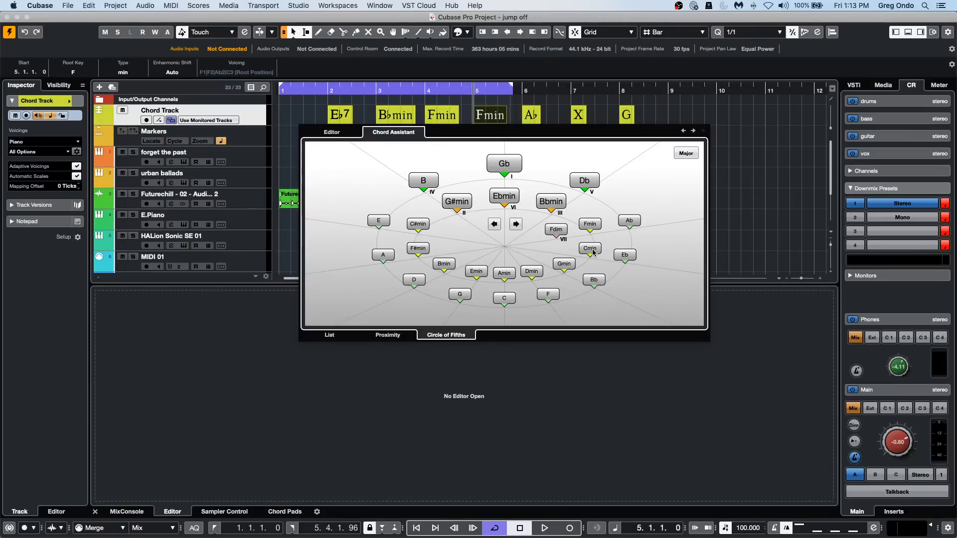
click(591, 248)
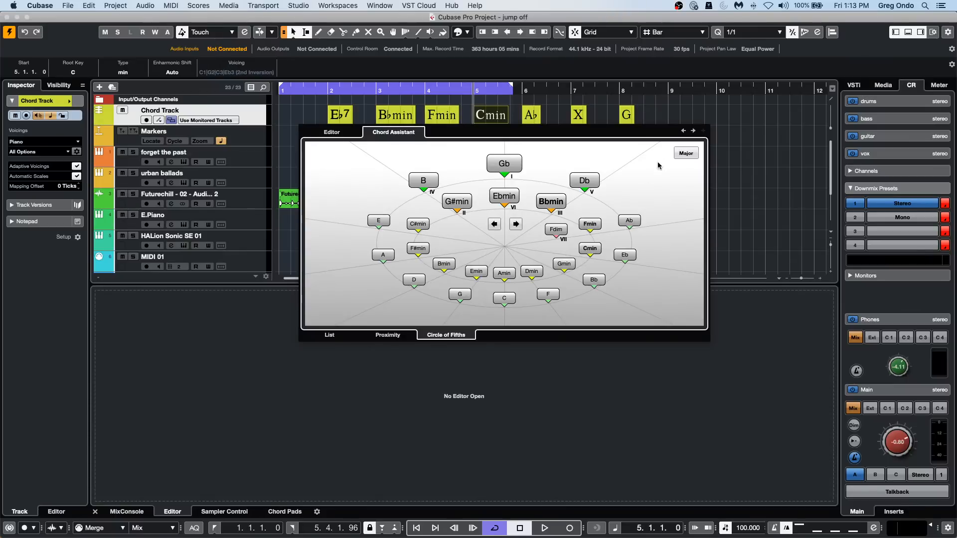
click(692, 130)
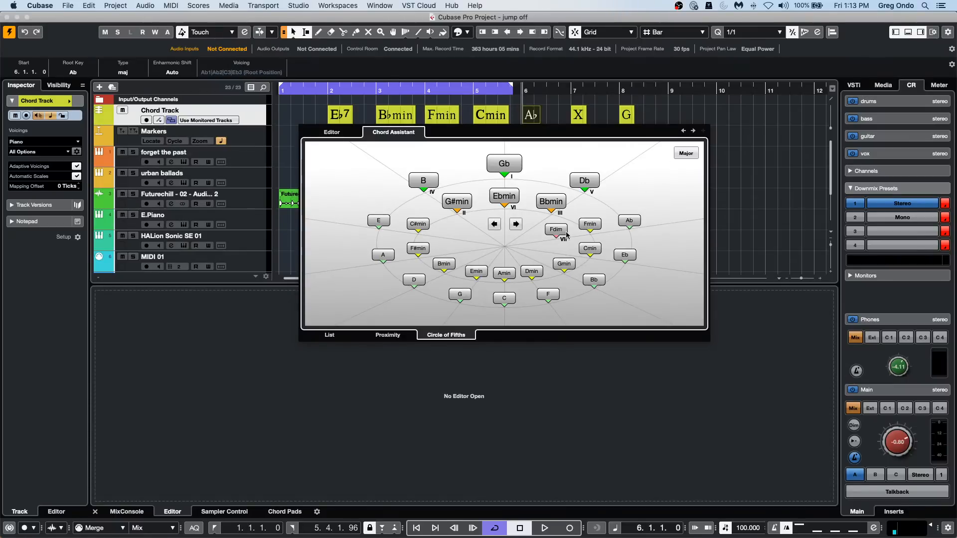
click(532, 272)
click(692, 130)
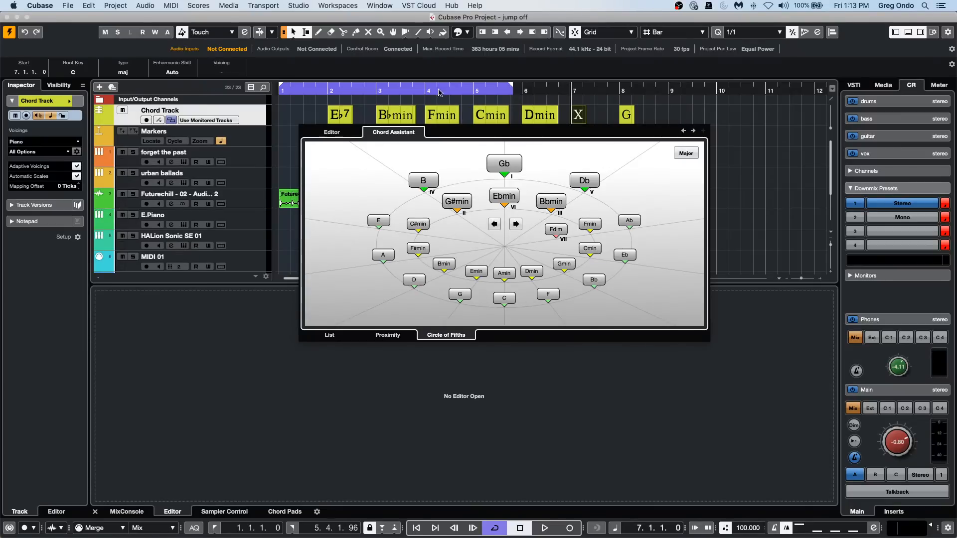
click(333, 132)
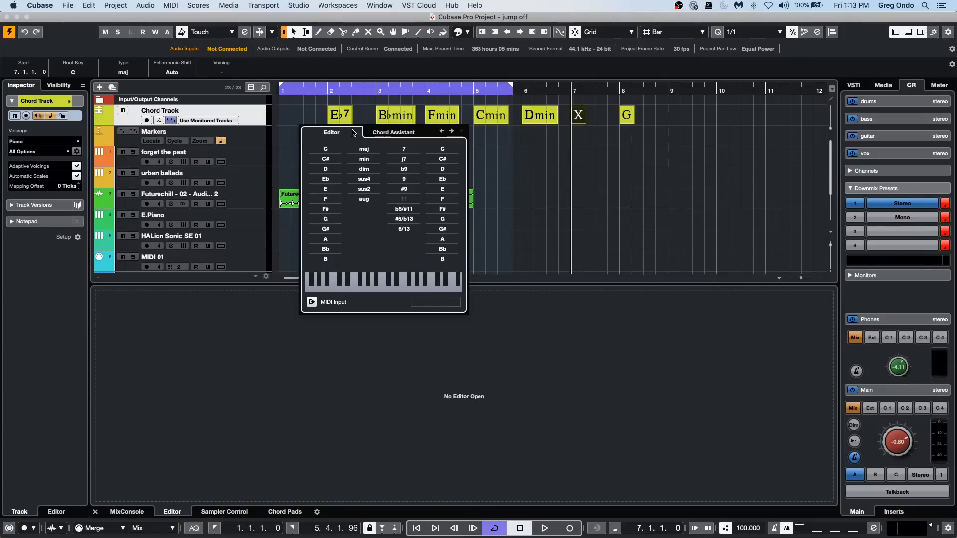
click(564, 163)
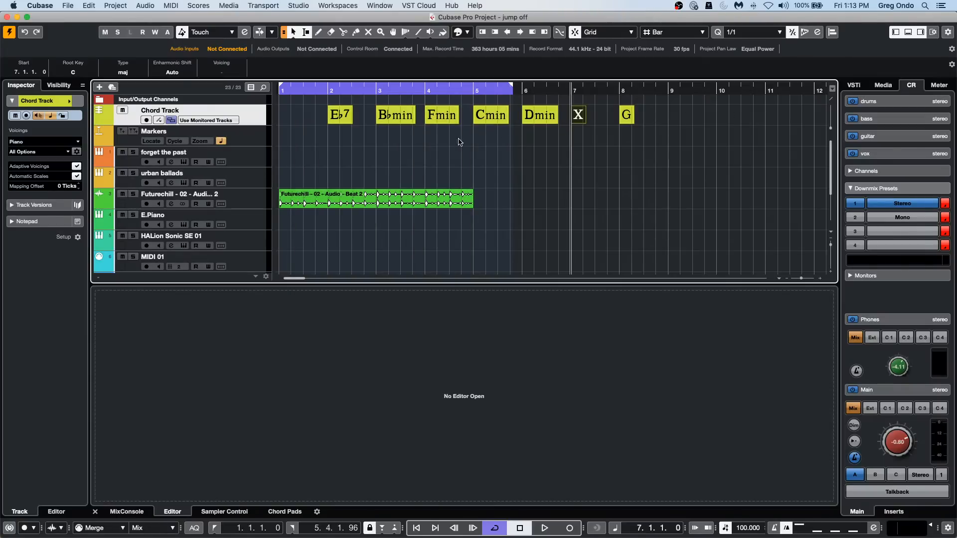
Delete all chord events from bar 3 through bar 8 on the chord track.
drag(572, 120, 667, 120)
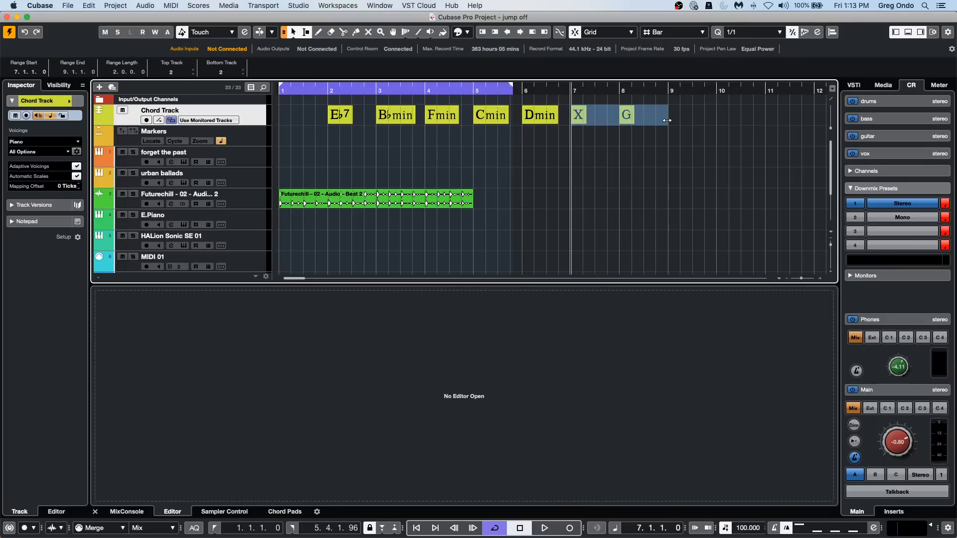
click(656, 125)
click(388, 118)
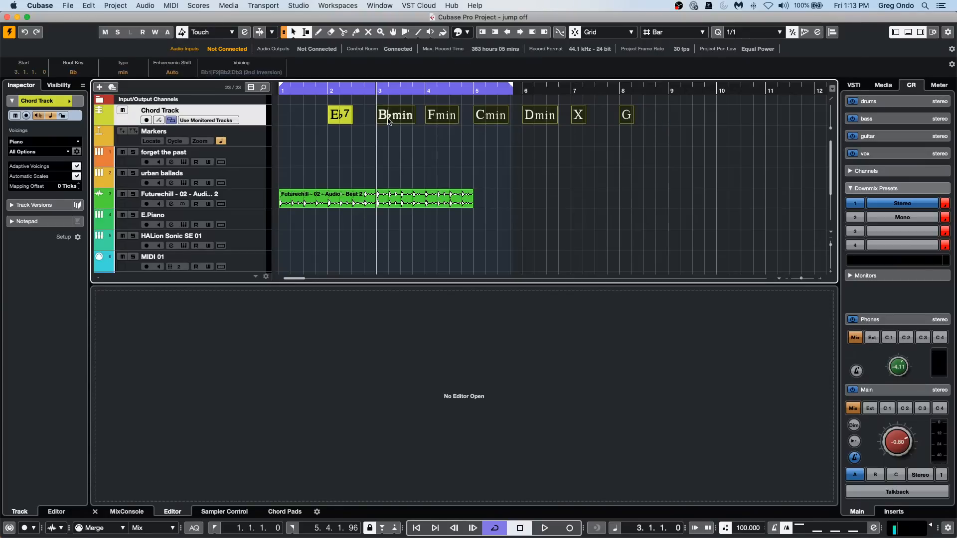
key(Delete)
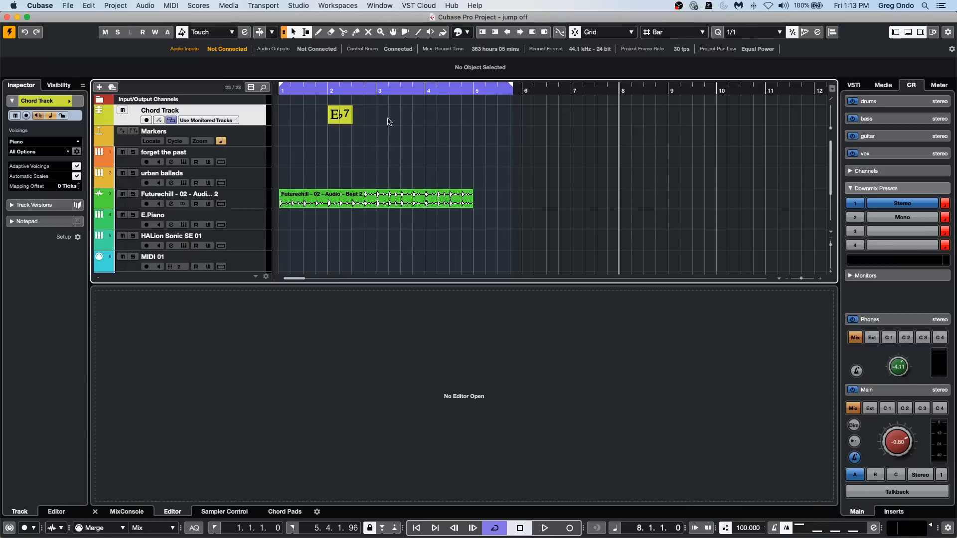
Draw an undefined chord at bar 3 and examine its Proximity and Circle of Fifths suggestions in the Chord Assistant.
right_click(383, 121)
click(407, 122)
click(392, 119)
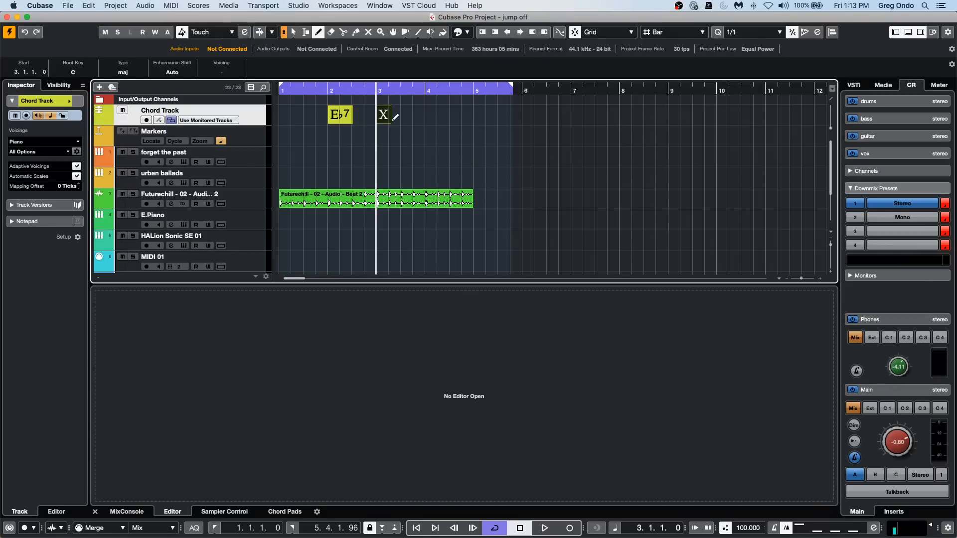
right_click(386, 121)
click(386, 121)
double_click(386, 121)
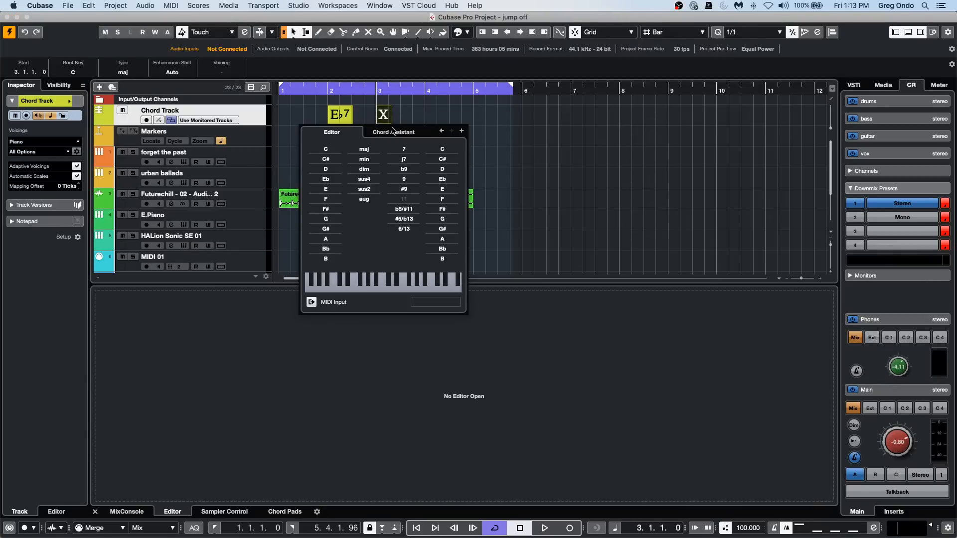
click(393, 132)
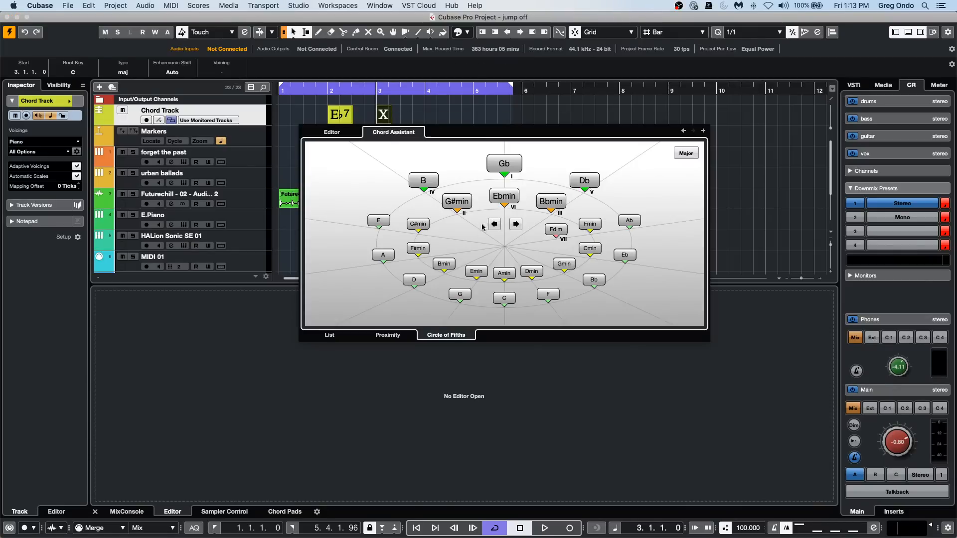
click(373, 117)
double_click(386, 119)
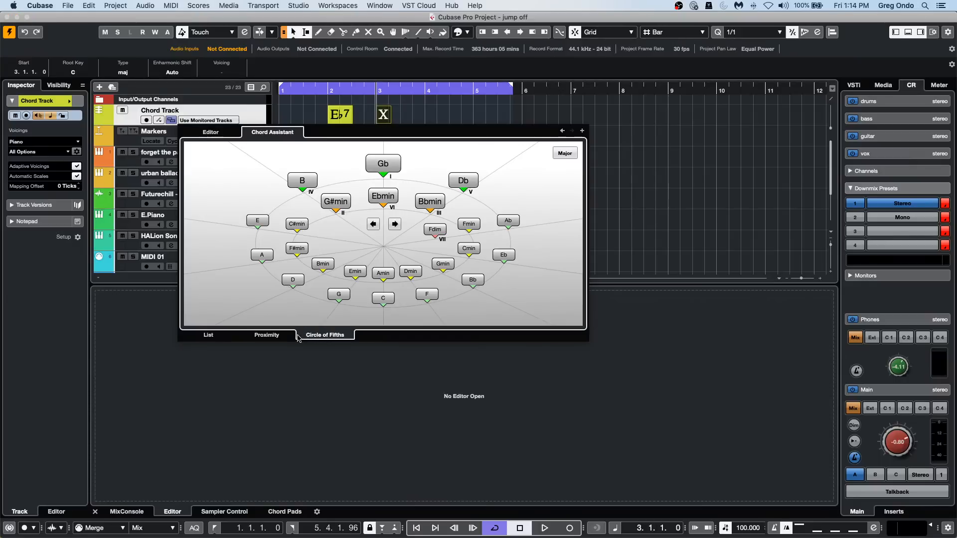
click(271, 339)
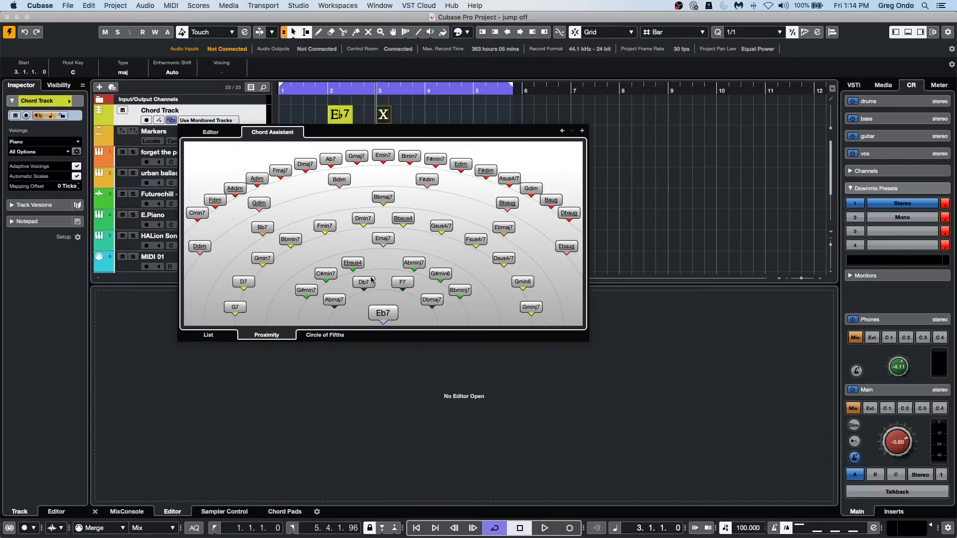
click(321, 335)
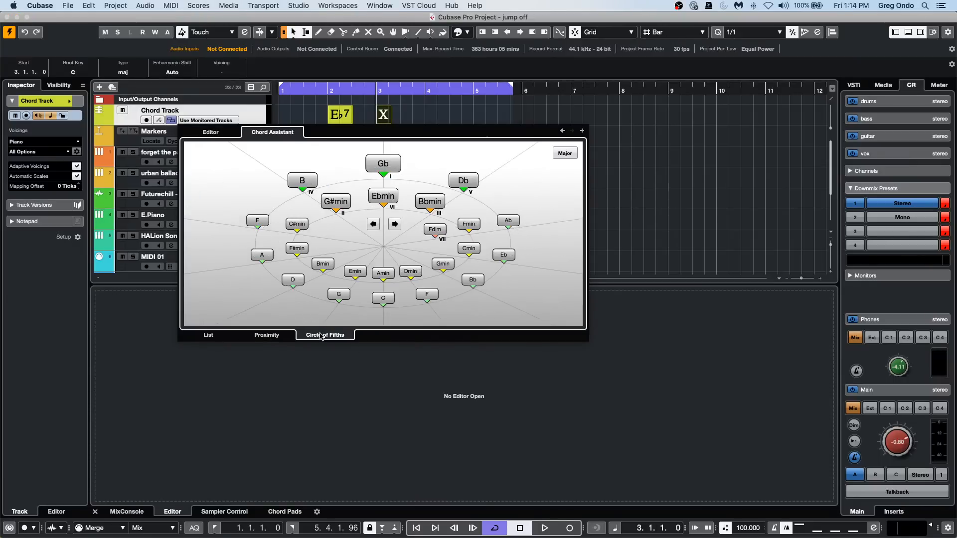
Close the chord window, erase the undefined chord at bar 3 and return to the Object Selection tool.
click(418, 126)
right_click(418, 125)
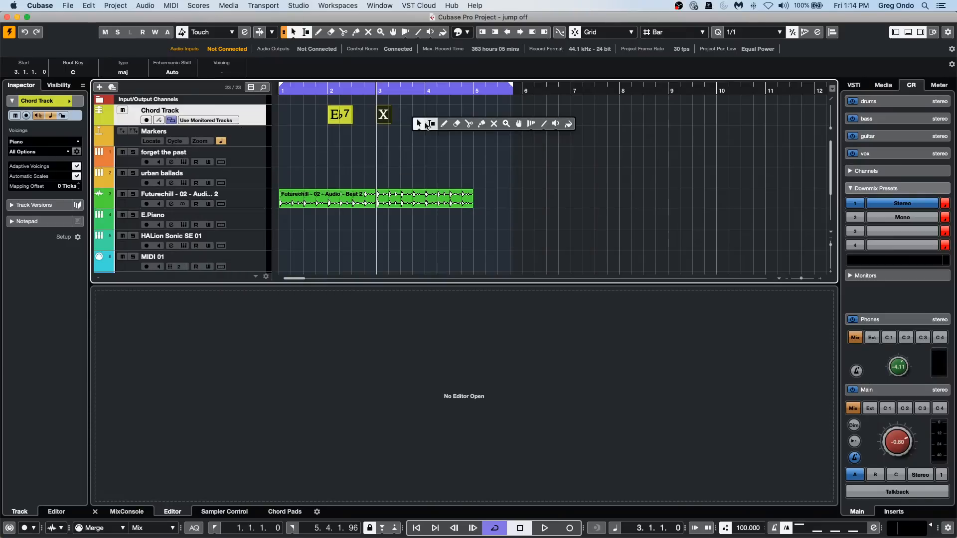
click(457, 124)
click(382, 114)
right_click(372, 118)
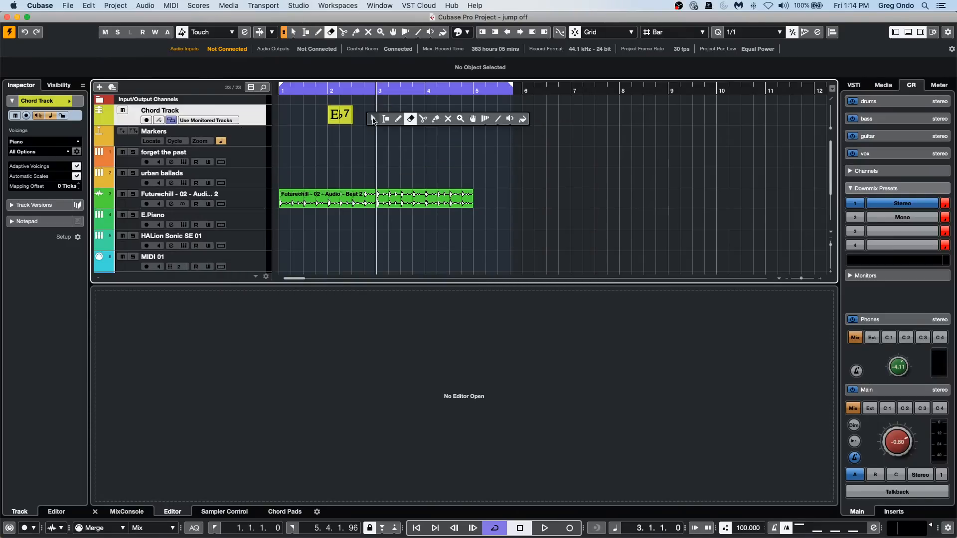
click(372, 119)
Open the E♭7 chord at bar 2 in the Chord Assistant, check its List and Proximity views, and close the window.
double_click(334, 124)
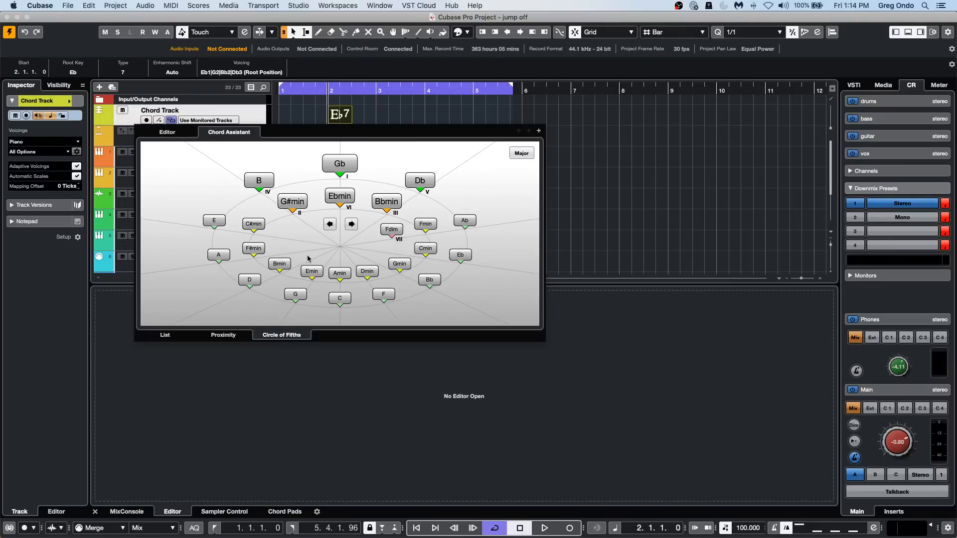
click(169, 335)
click(417, 143)
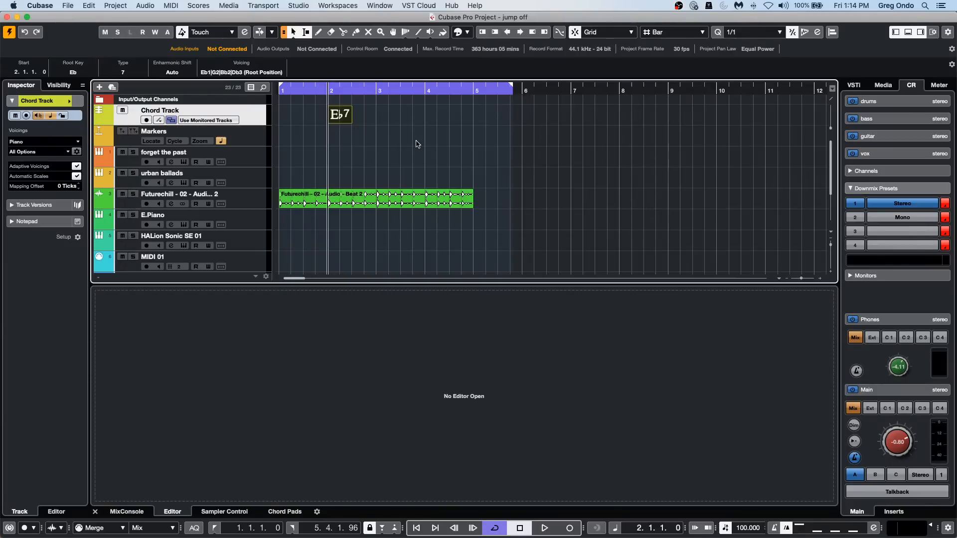
double_click(341, 120)
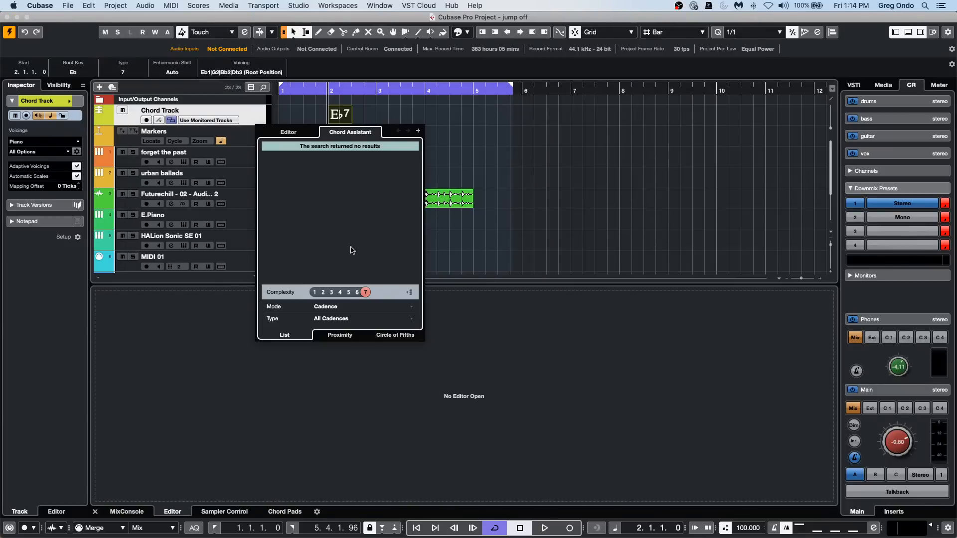
click(339, 335)
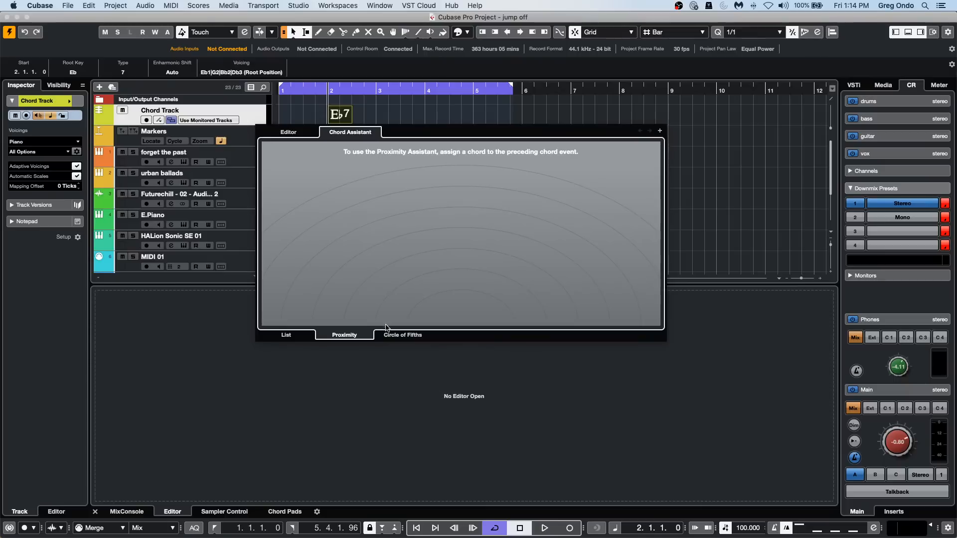
click(421, 113)
Draw a new undefined chord at bar 3 and view its Proximity, Circle of Fifths and List suggestions in the Chord Assistant.
right_click(390, 113)
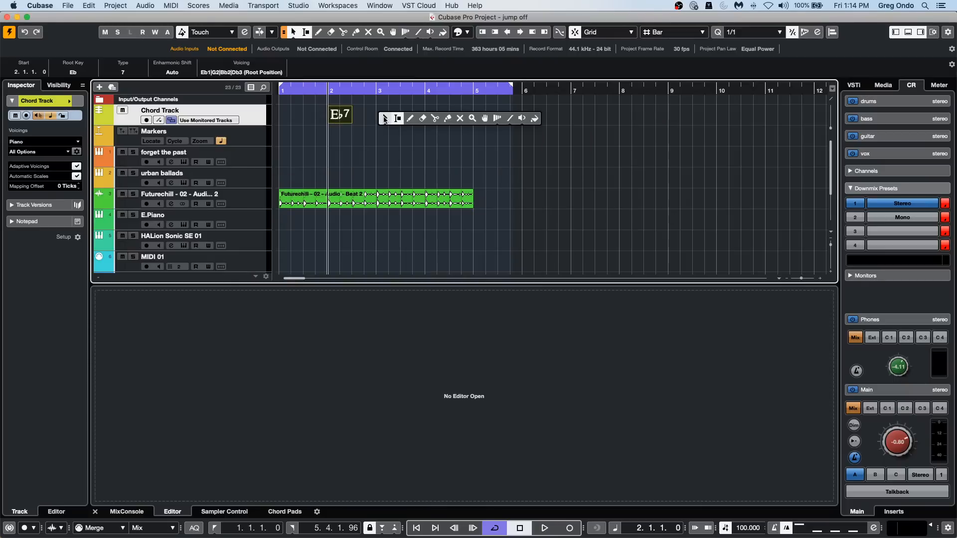
click(407, 119)
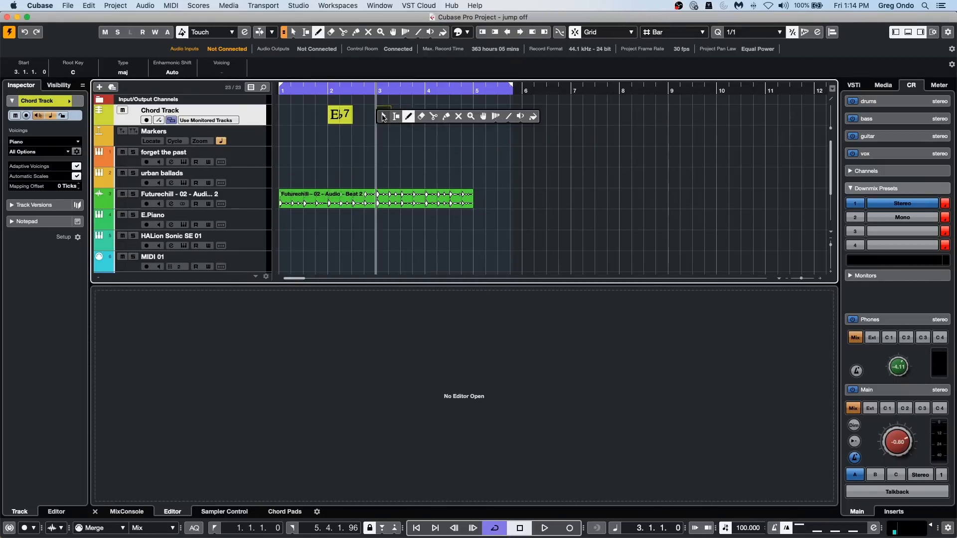
click(384, 114)
double_click(383, 114)
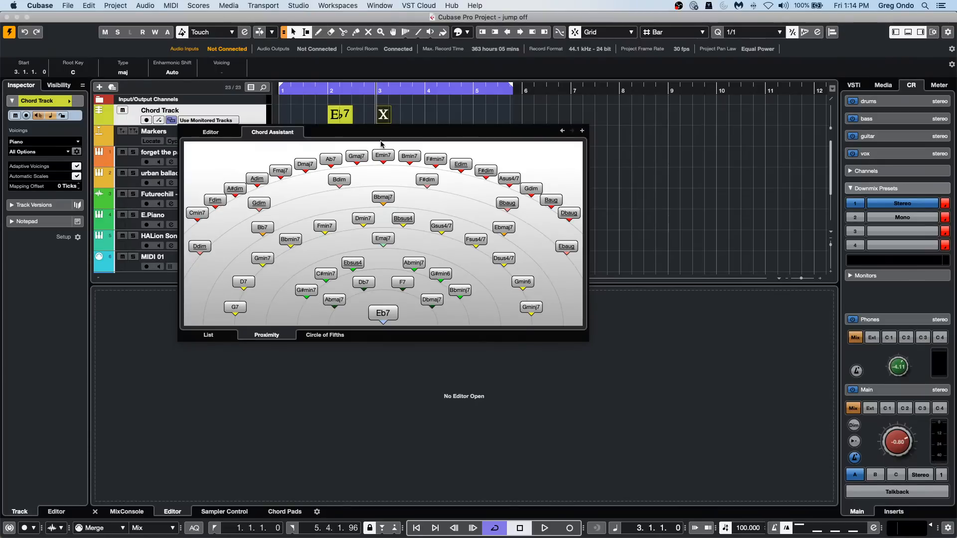
click(338, 333)
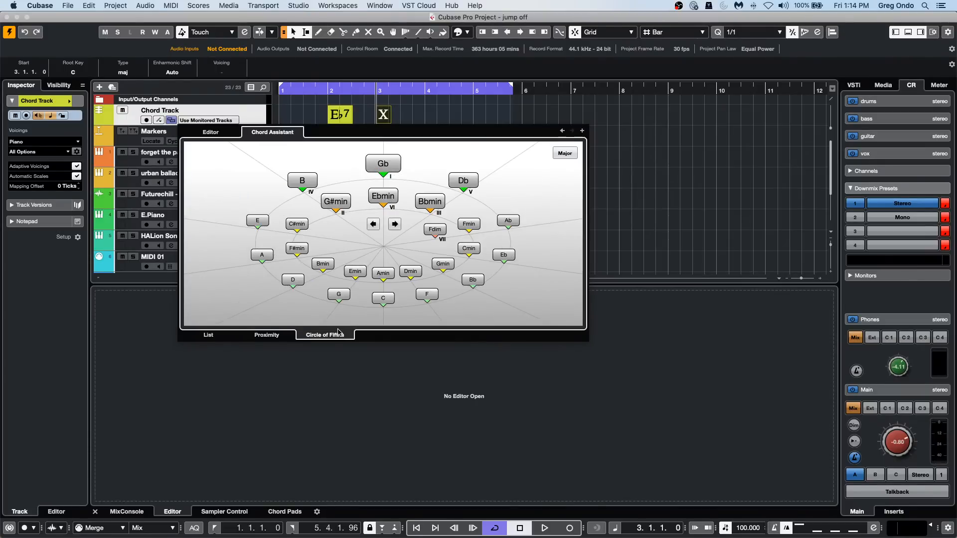
click(268, 340)
click(232, 336)
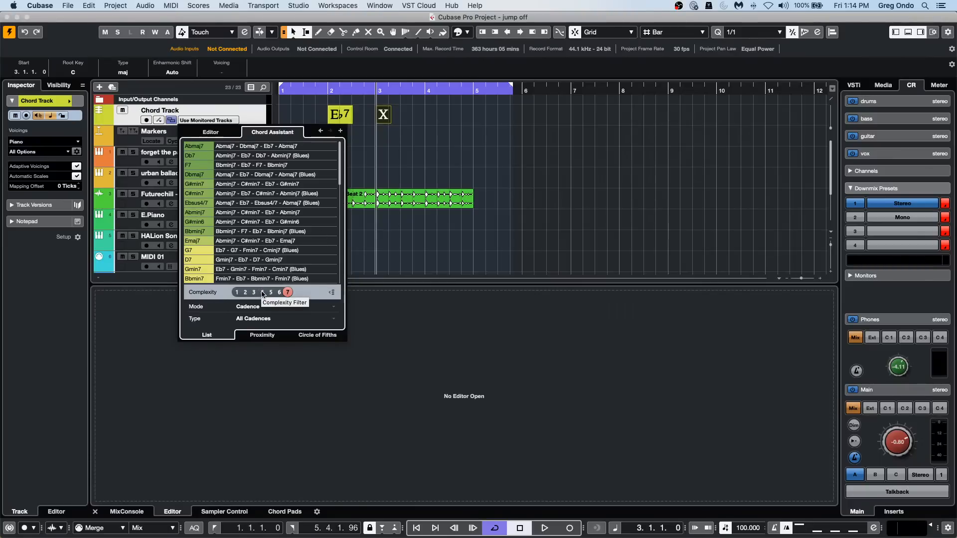
Step the suggestion list's complexity filter up from 2 through 6, and reduce it to 1.
click(245, 293)
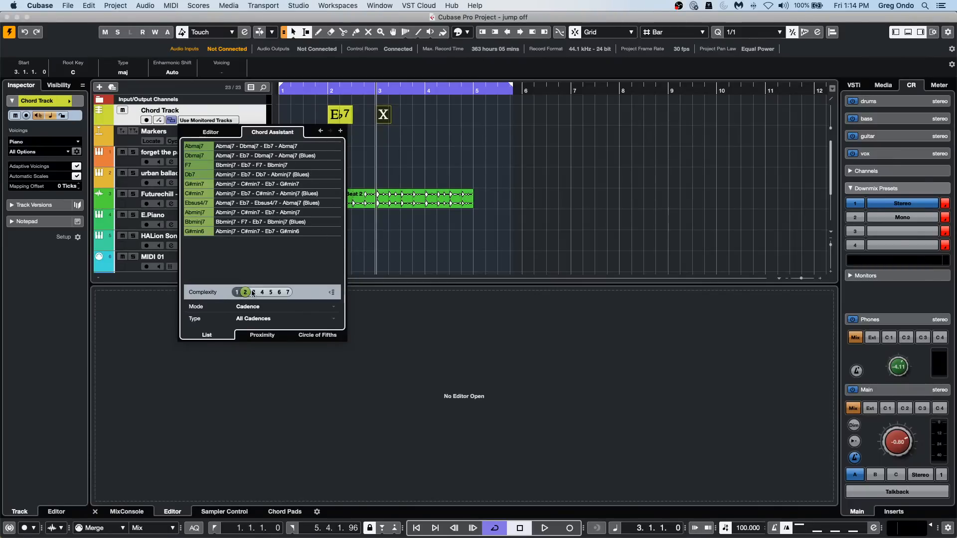
click(254, 292)
click(263, 292)
click(270, 292)
click(279, 292)
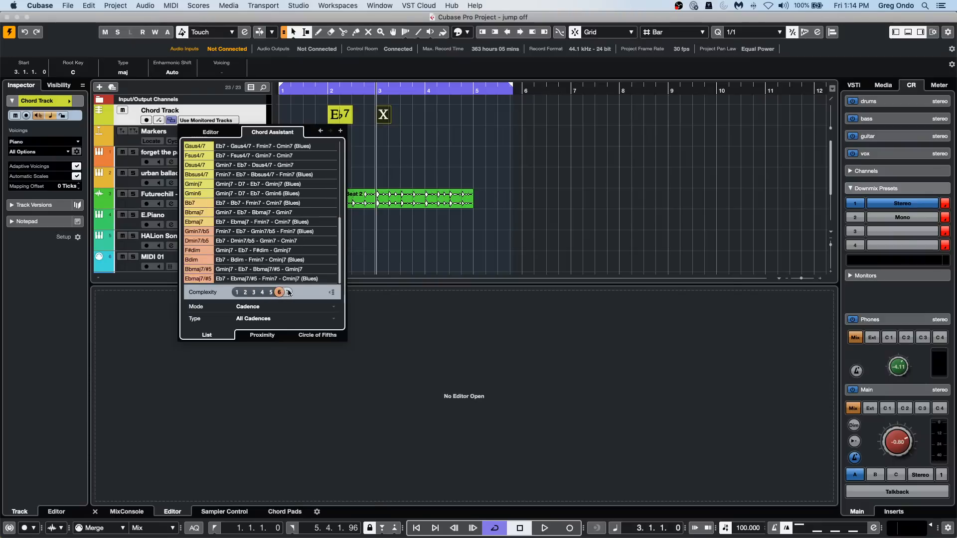
drag(287, 290, 241, 299)
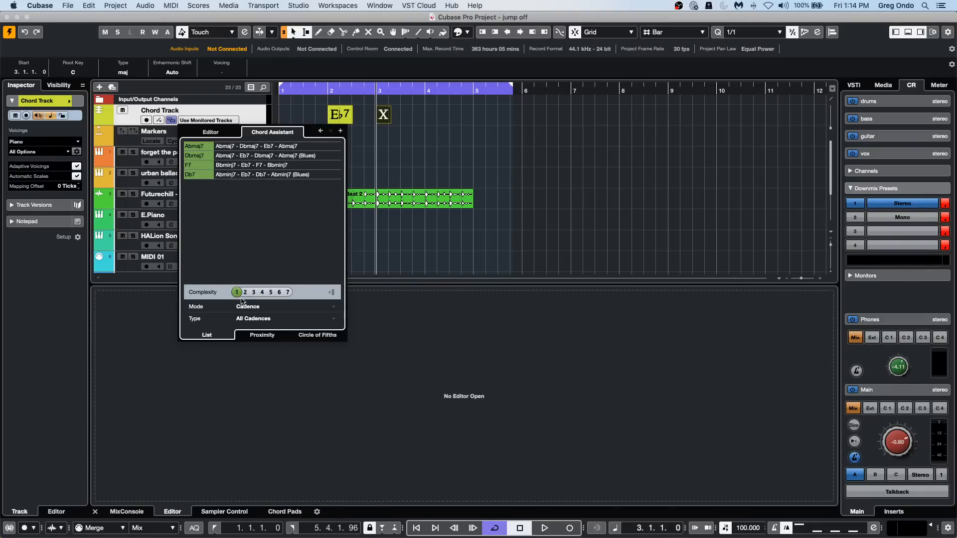
Check the Mode options for the chord suggestion list and close the chord window.
click(252, 306)
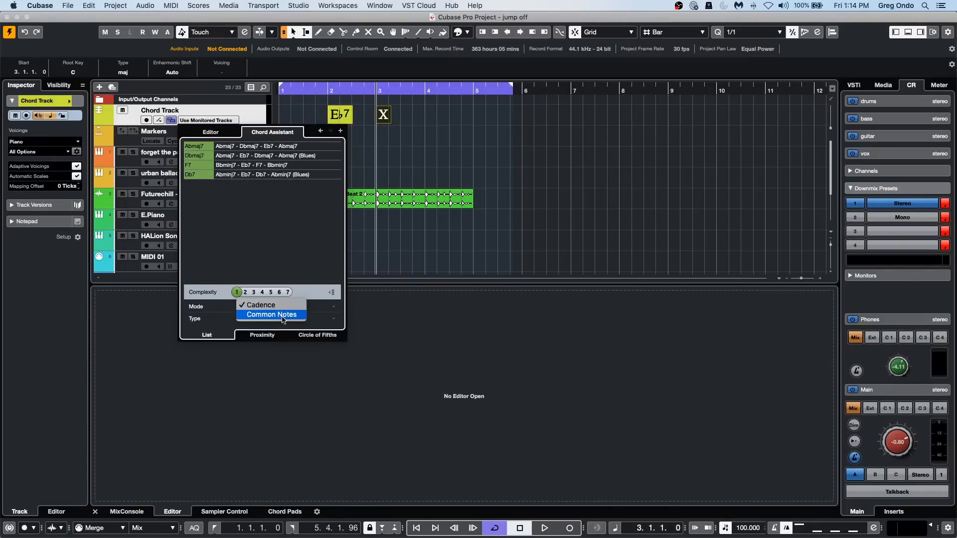
click(430, 234)
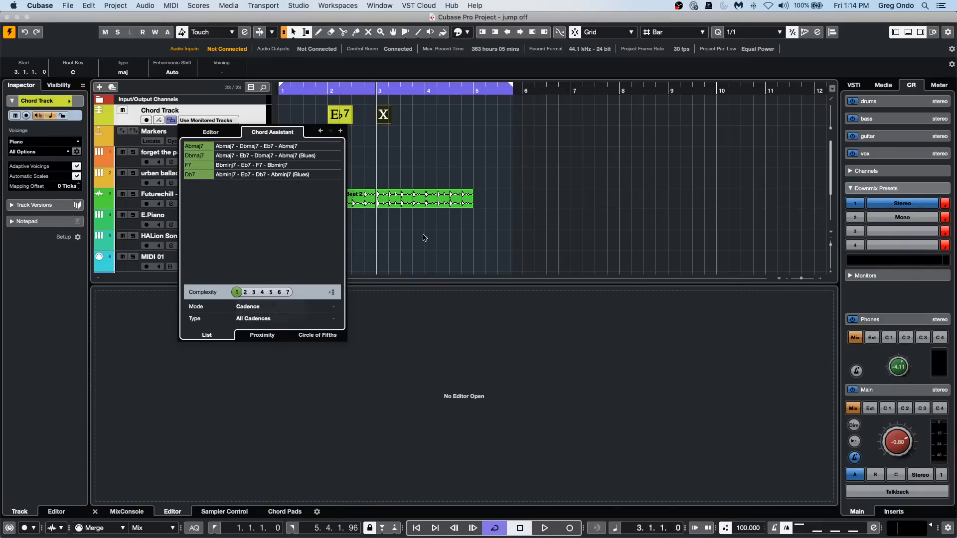
click(183, 121)
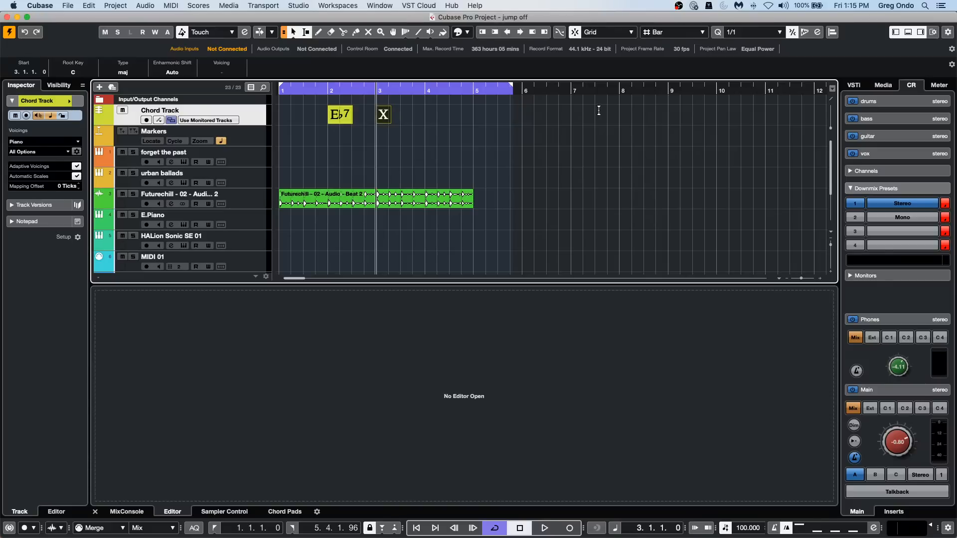
Examine the available ASIO drivers for the VST Audio System in Studio Setup and close the dialog with the Steinberg UR24C driver.
click(296, 5)
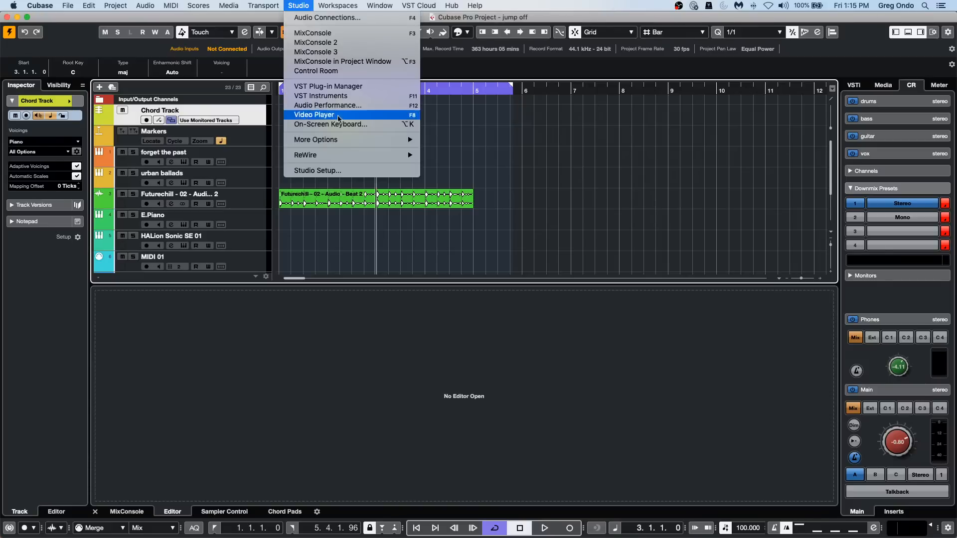
click(344, 170)
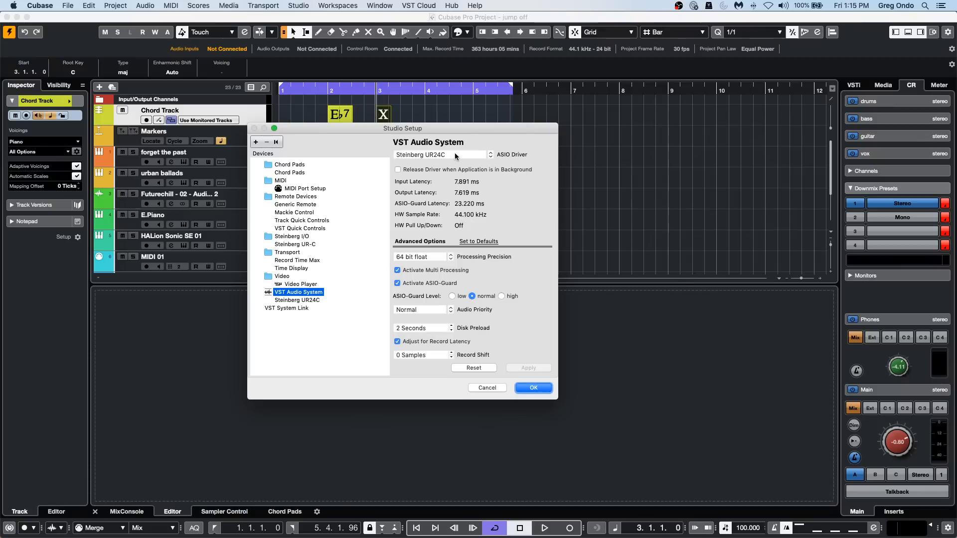
click(454, 156)
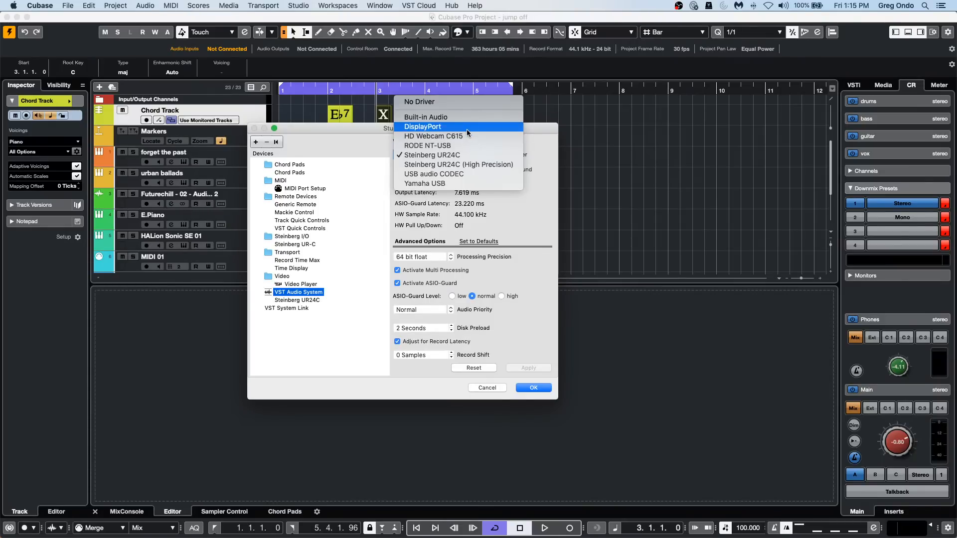
click(359, 163)
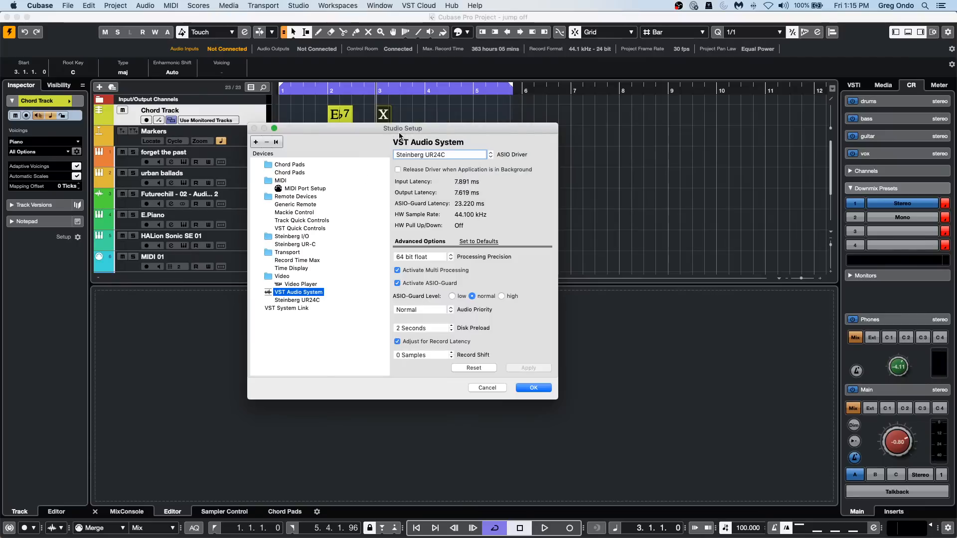
click(531, 389)
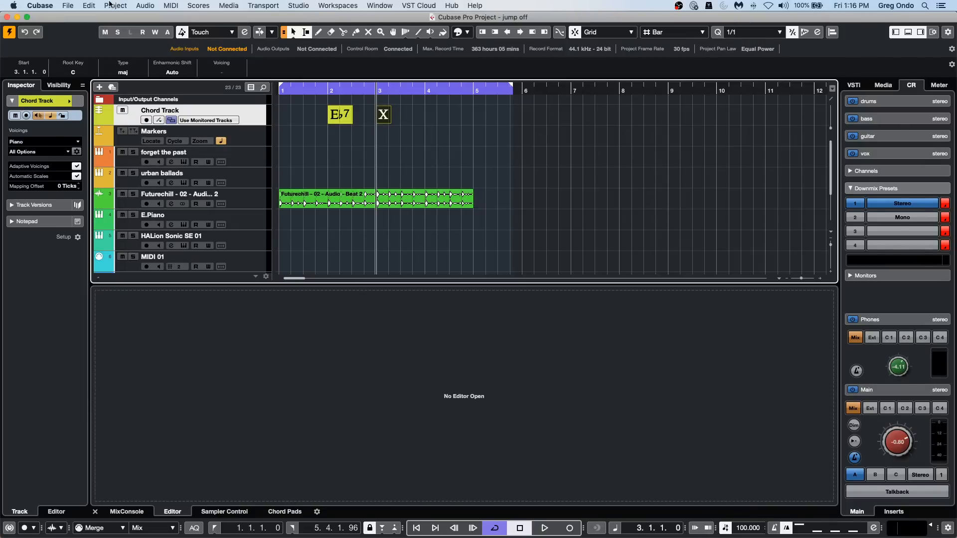
Open the recent project be someone.cpr and activate it.
click(67, 6)
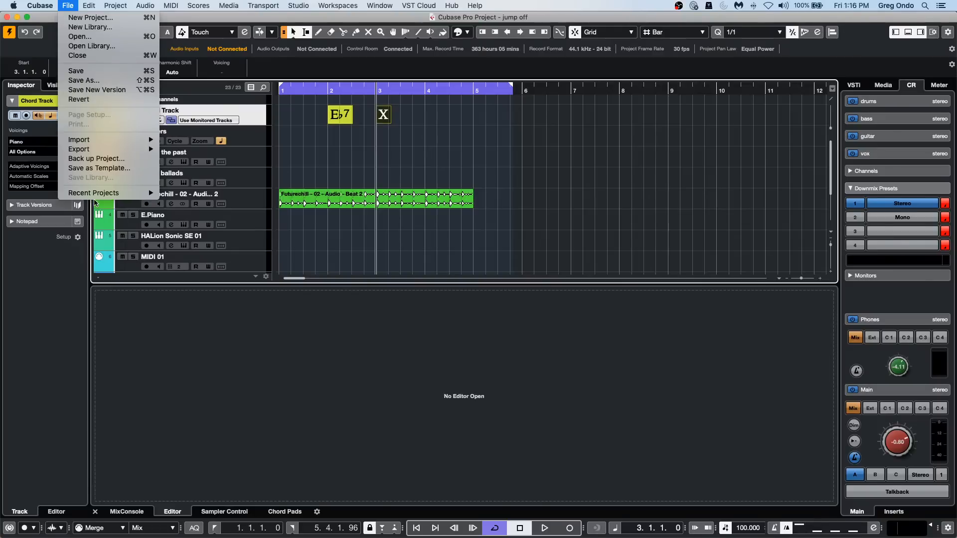
mouse_move(111, 191)
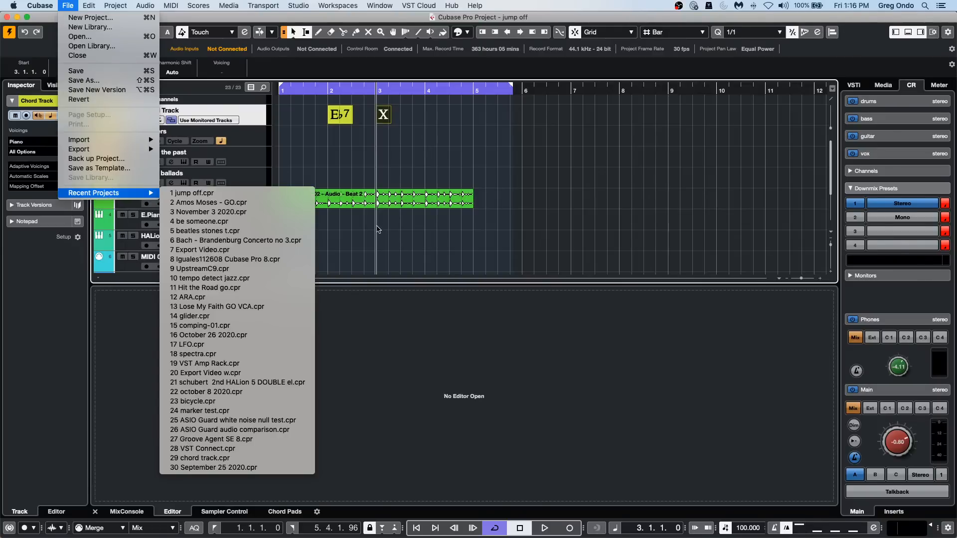
click(228, 221)
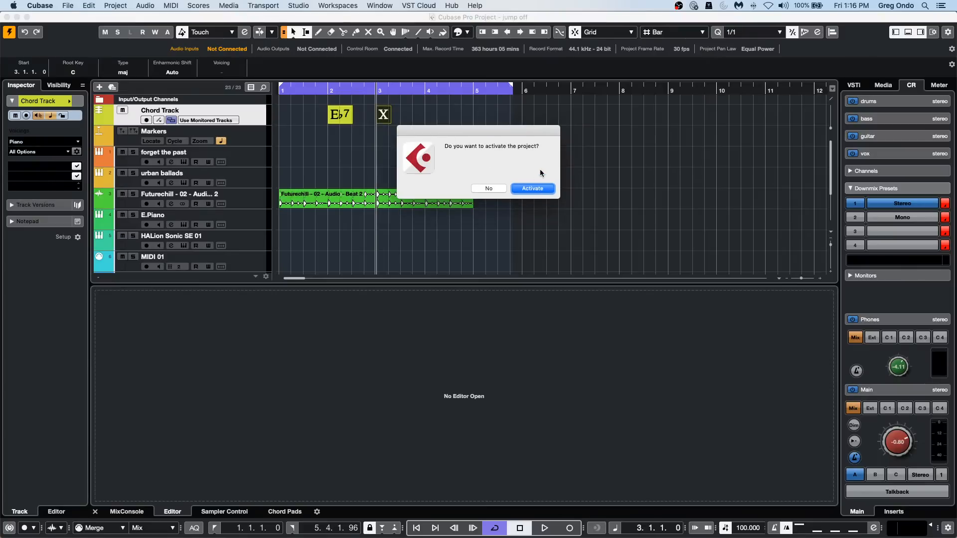
key(Return)
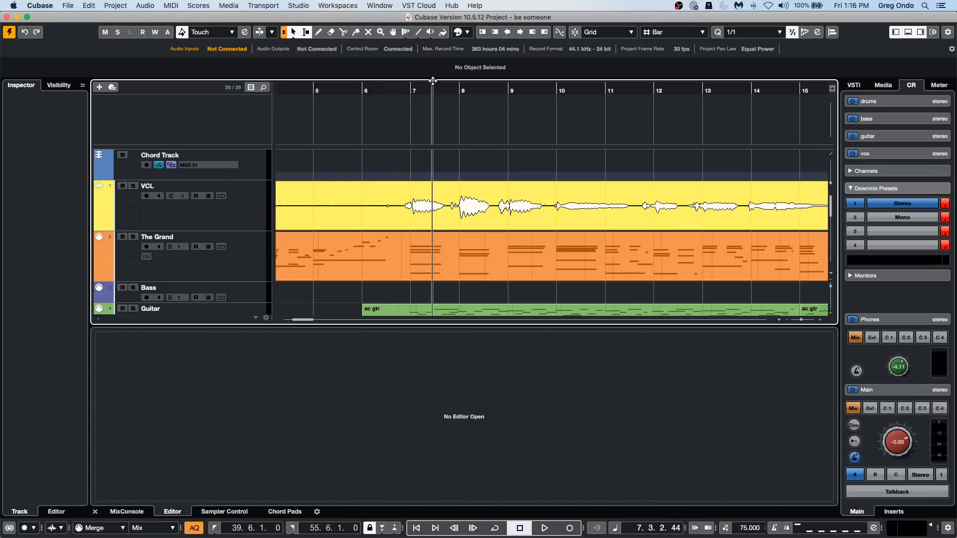
Create chord symbols on the Chord Track from the The Grand MIDI part, including bass notes and tensions.
drag(432, 86, 431, 59)
click(447, 274)
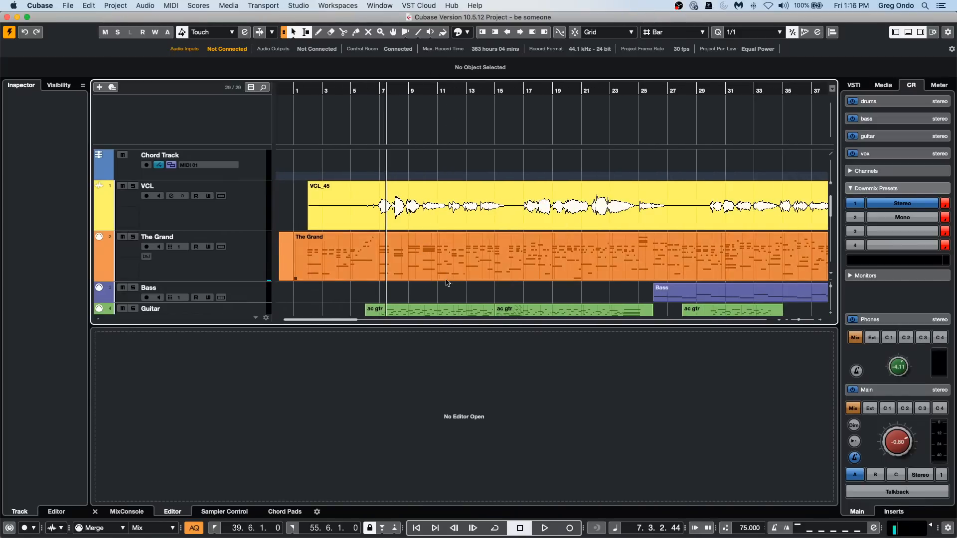
key(Home)
right_click(447, 274)
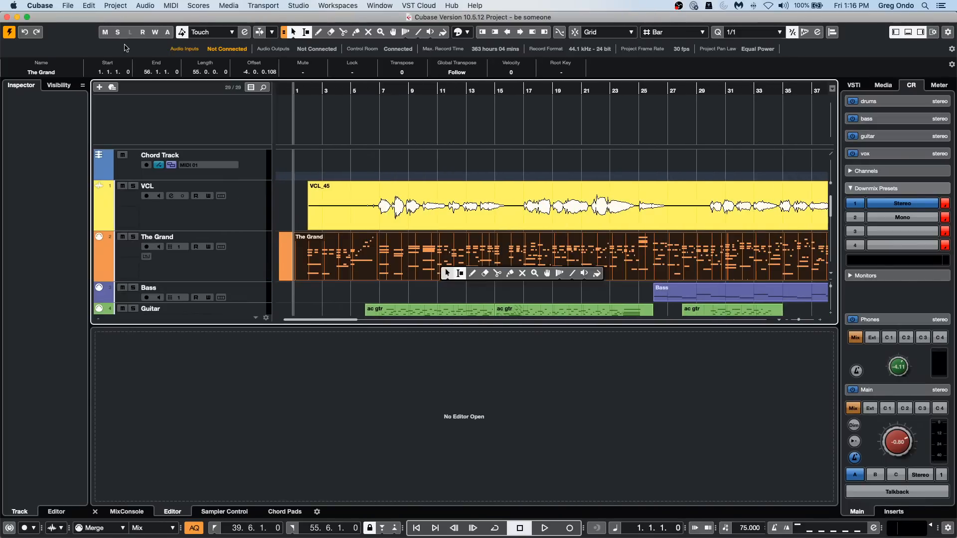
click(121, 7)
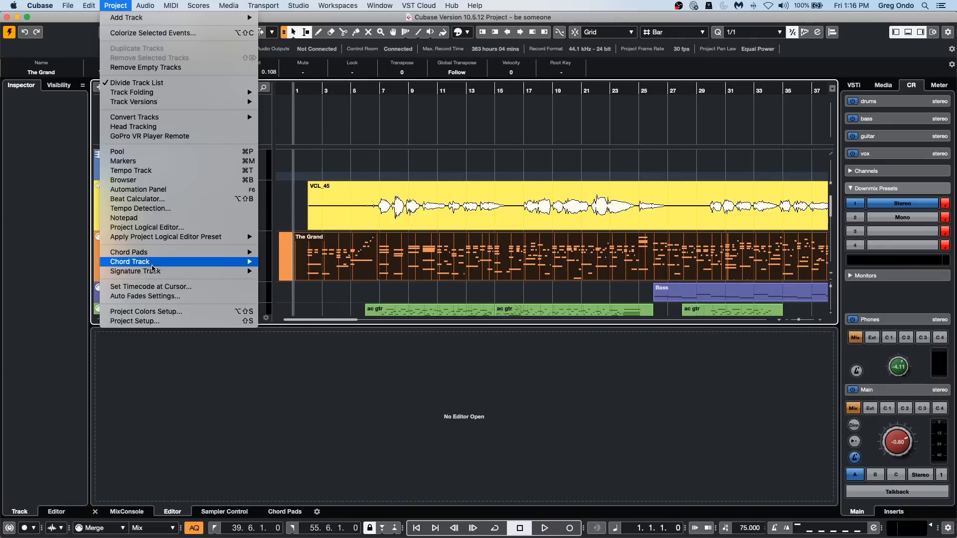
mouse_move(154, 265)
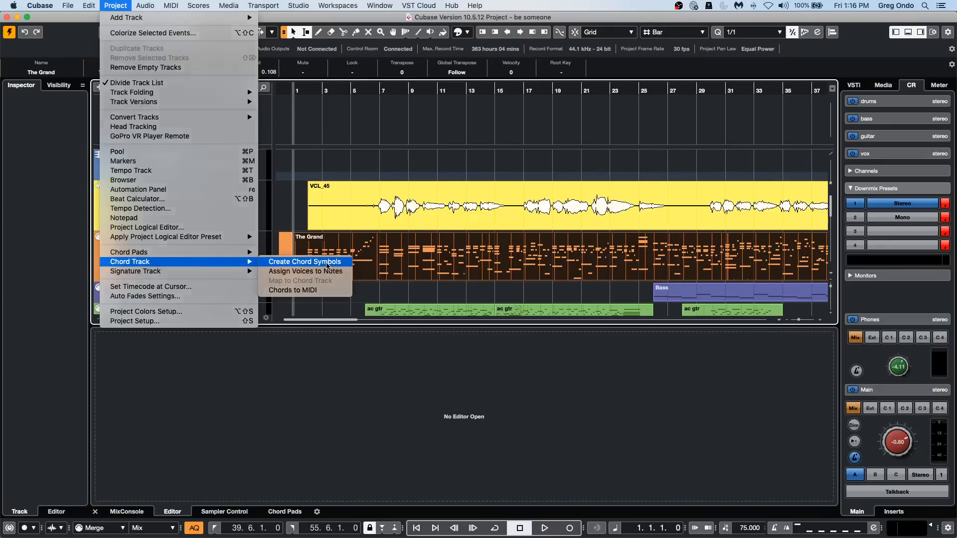
click(328, 263)
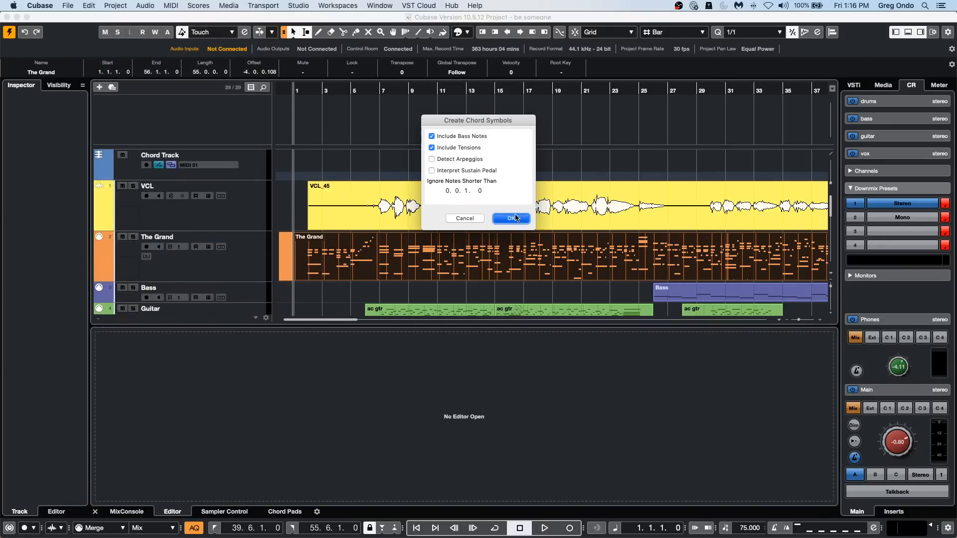
click(514, 218)
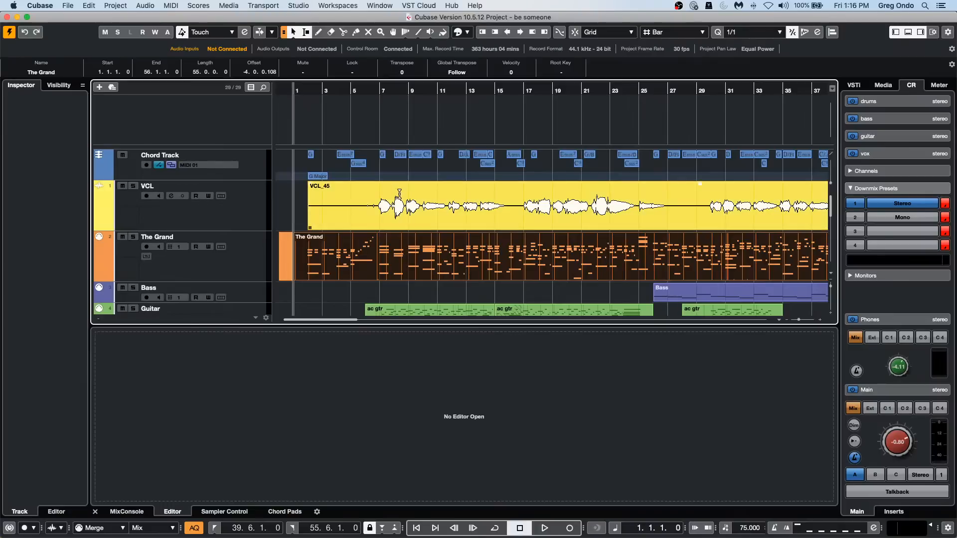
Open the VCL_45 vocal event in its own Sample Editor window and enlarge that window to fill the screen.
double_click(424, 219)
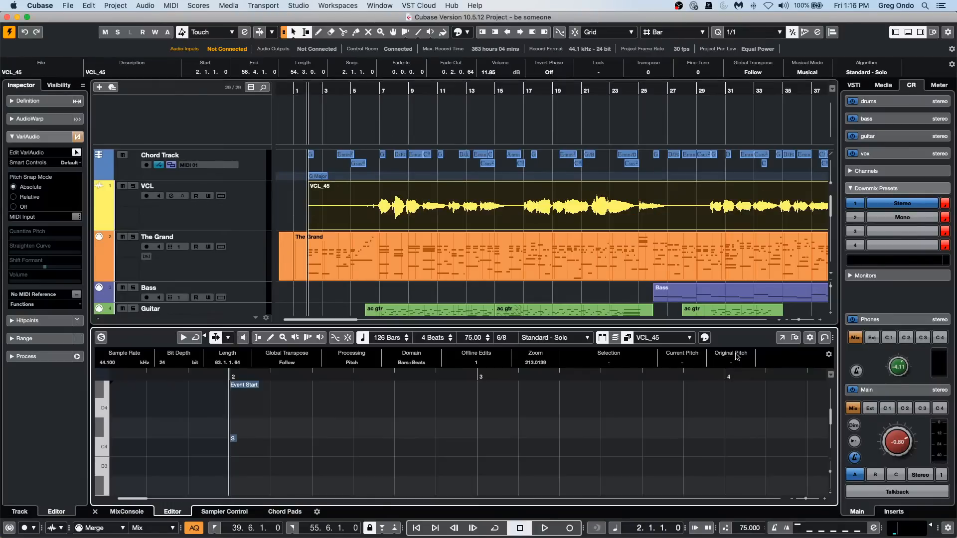
click(781, 337)
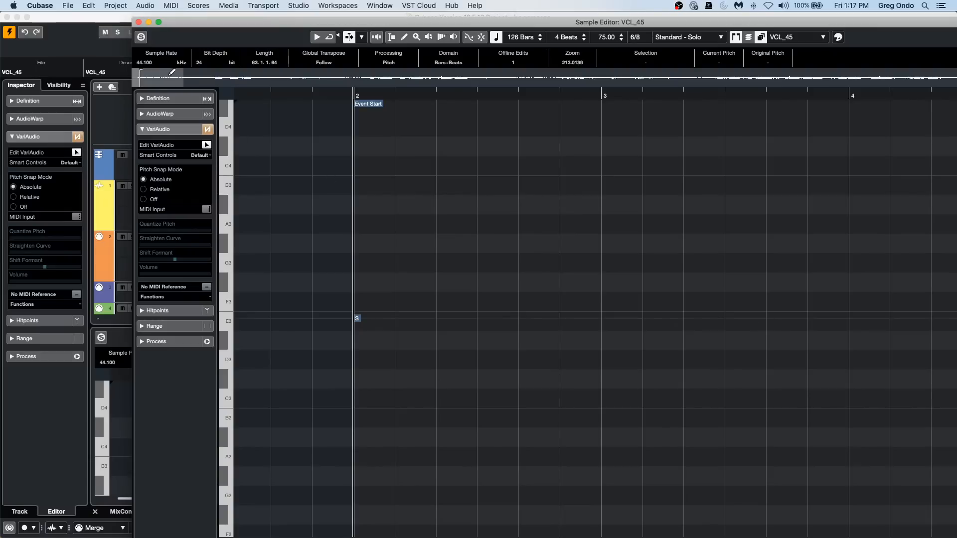
click(158, 22)
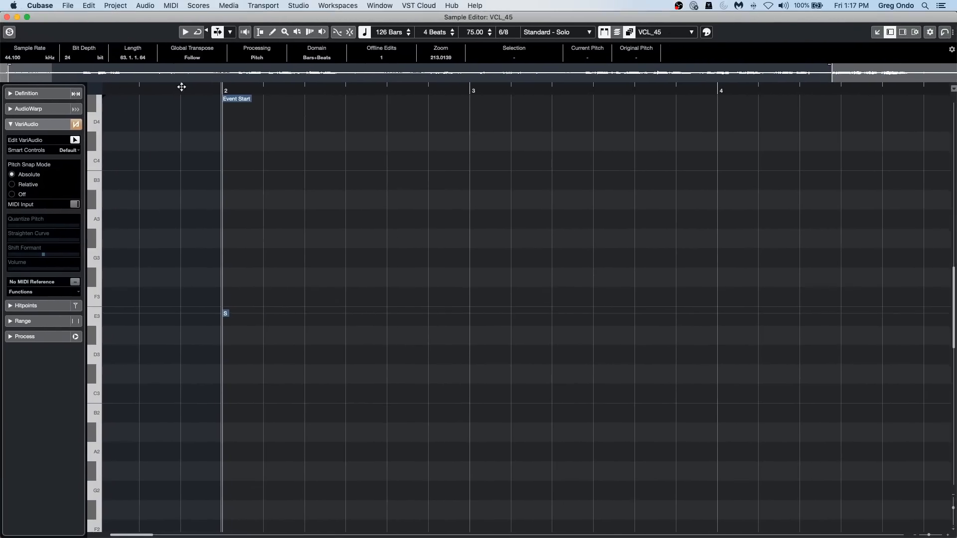
drag(181, 86, 180, 62)
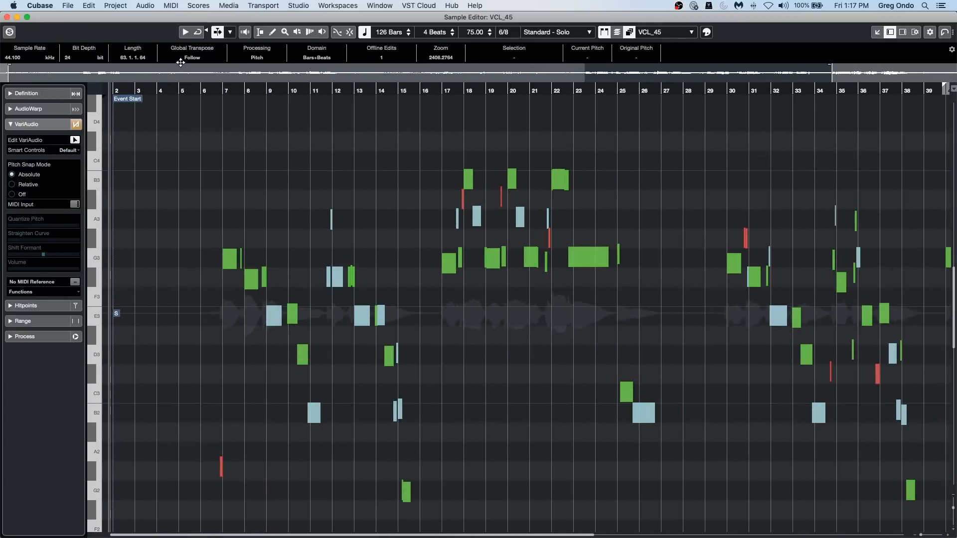
Play the vocal from just before bar 7 to hear its original pitches.
drag(220, 90, 216, 123)
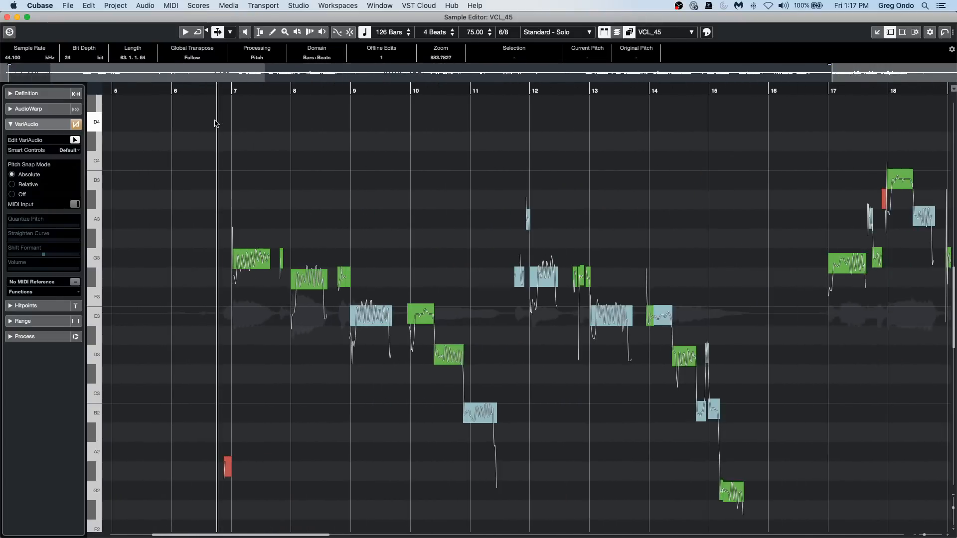
key(space)
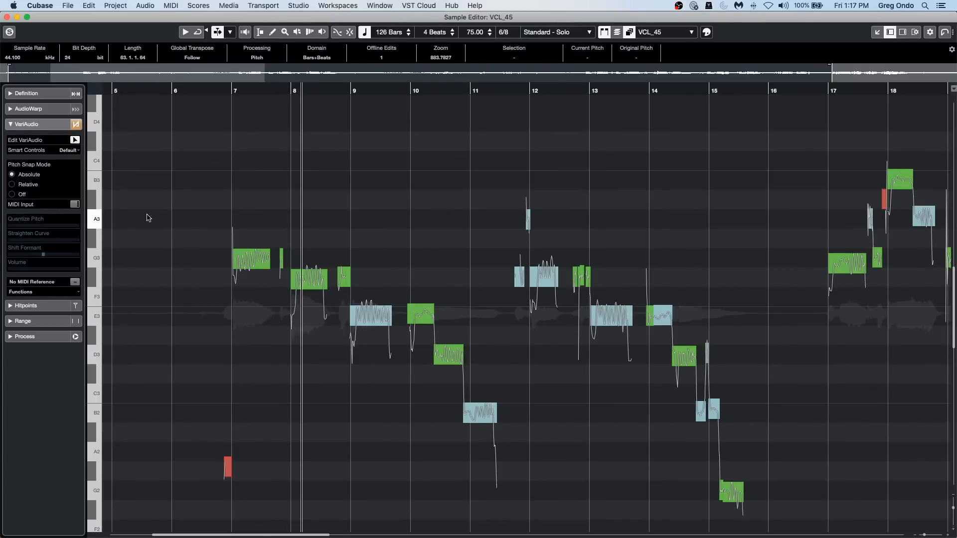
key(space)
Try raising the G3 vocal segment at bar 7 to G4, play the passage, and undo the pitch change.
scroll(206, 244, up, 4)
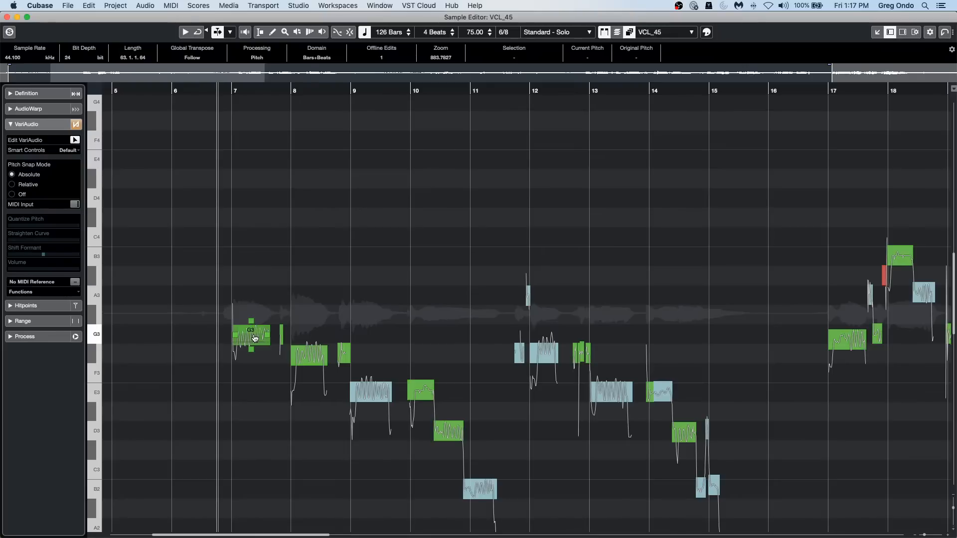
drag(254, 337, 270, 110)
click(133, 91)
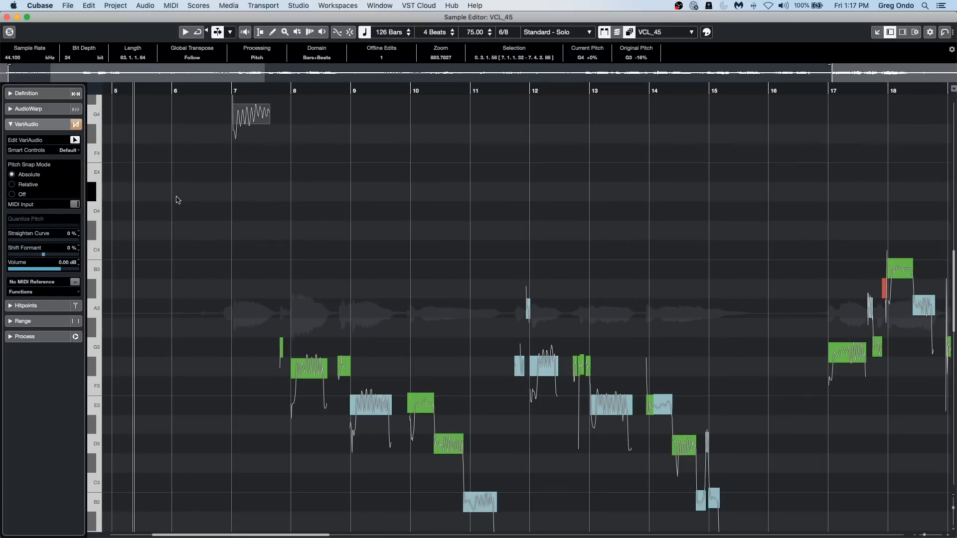
key(space)
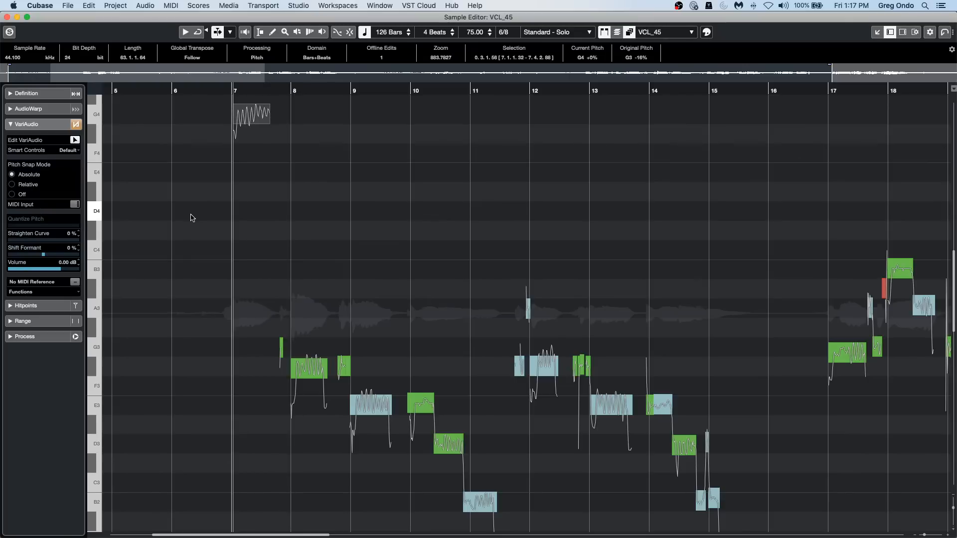
key(super+z)
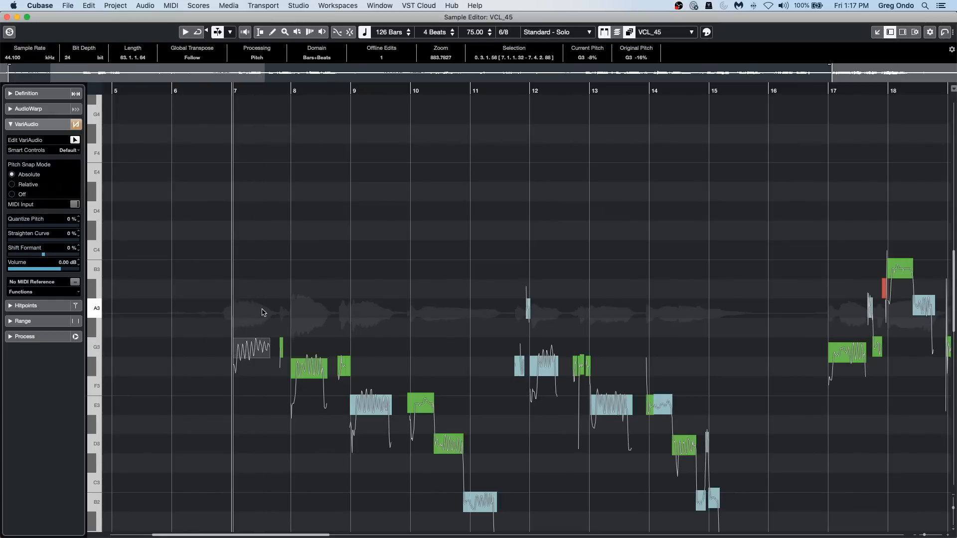
Select the vocal segments from bar 7 to bar 15 and set their Quantize Pitch to 100%.
drag(206, 295, 735, 534)
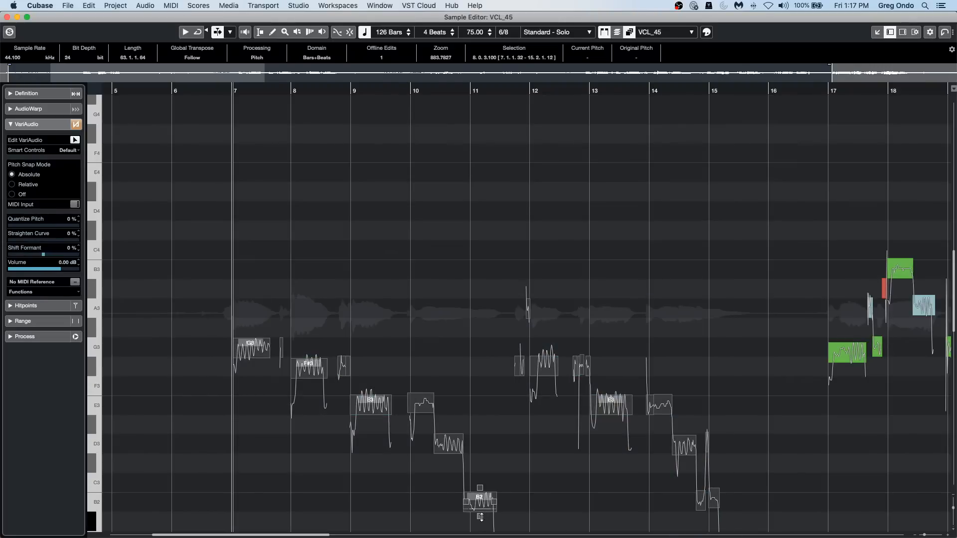
drag(481, 517, 475, 348)
drag(474, 507, 507, 283)
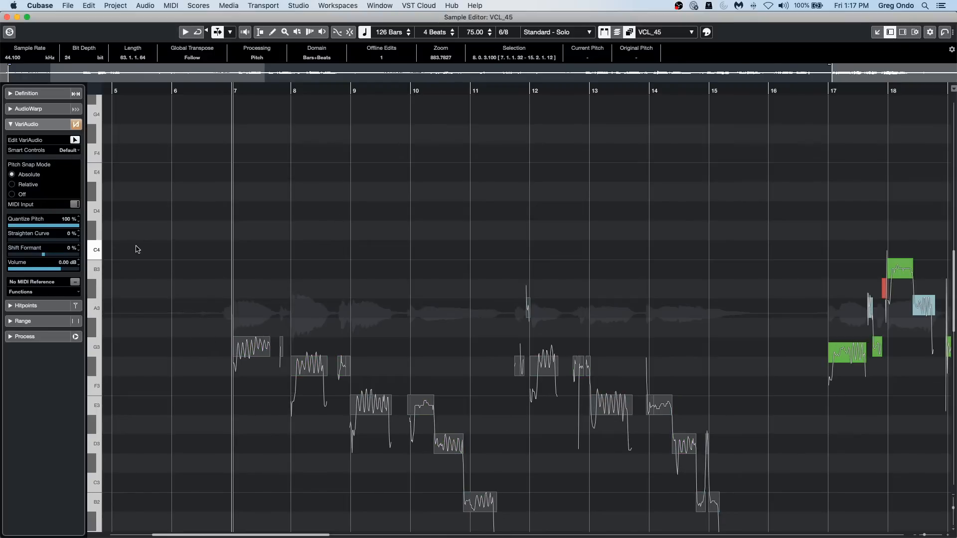
Show all smart controls on the VariAudio segments and play the vocal from just before bar 7.
click(69, 151)
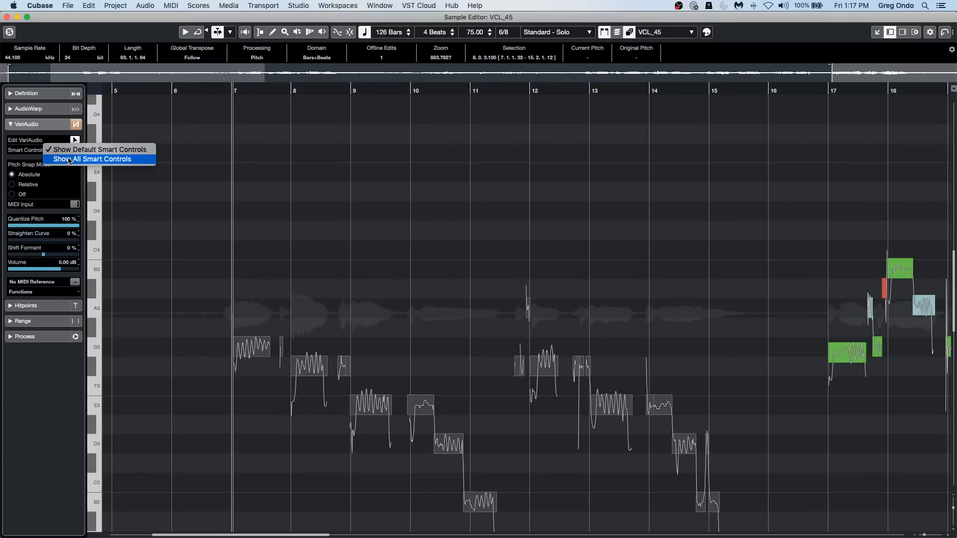
click(133, 159)
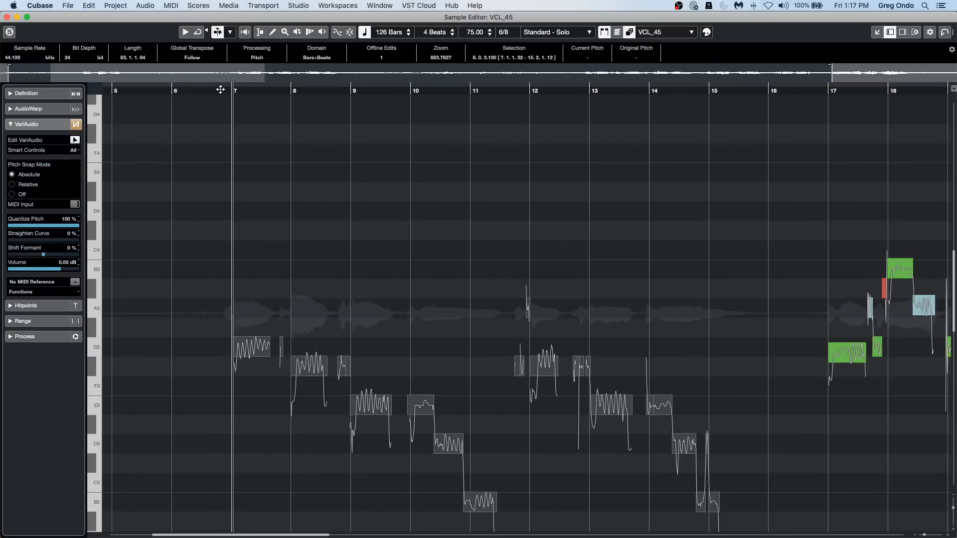
scroll(224, 104, up, 5)
click(293, 354)
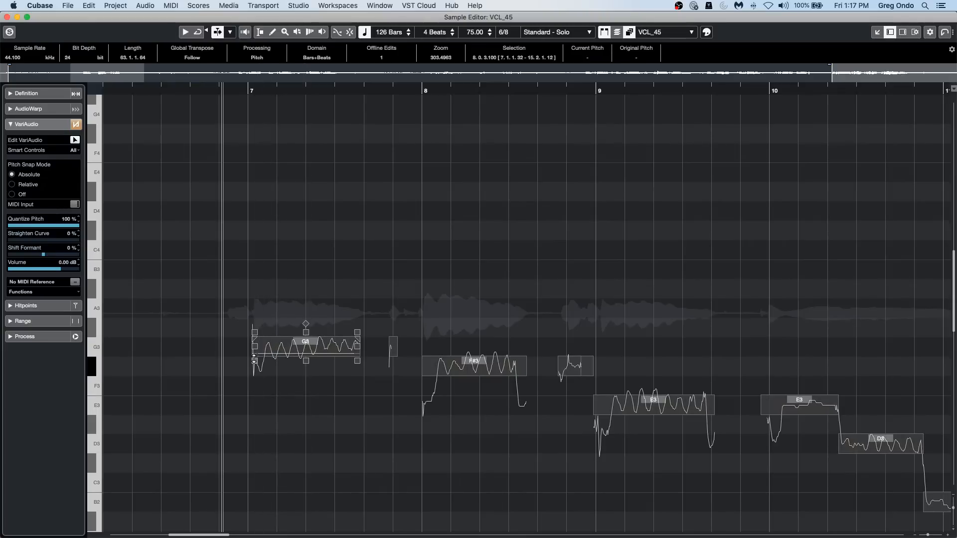
key(space)
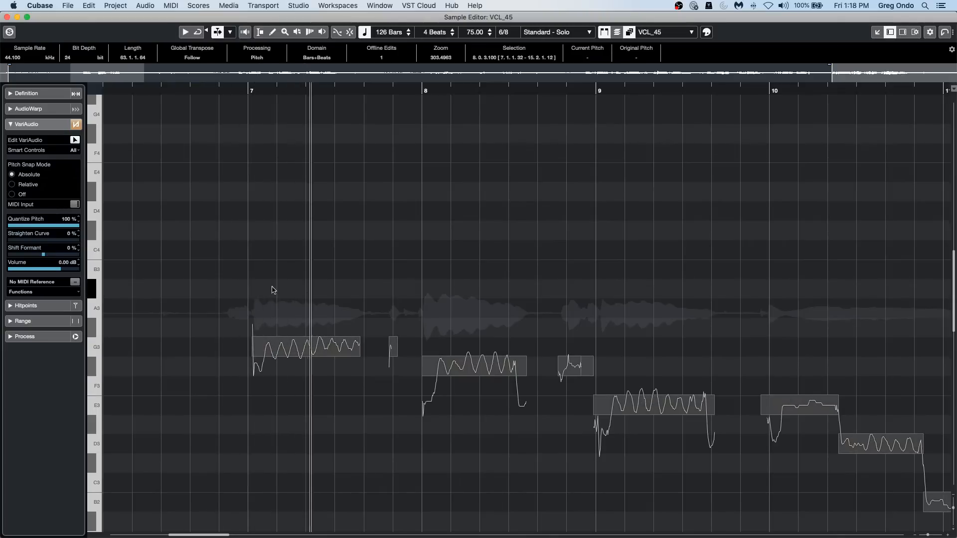
click(293, 408)
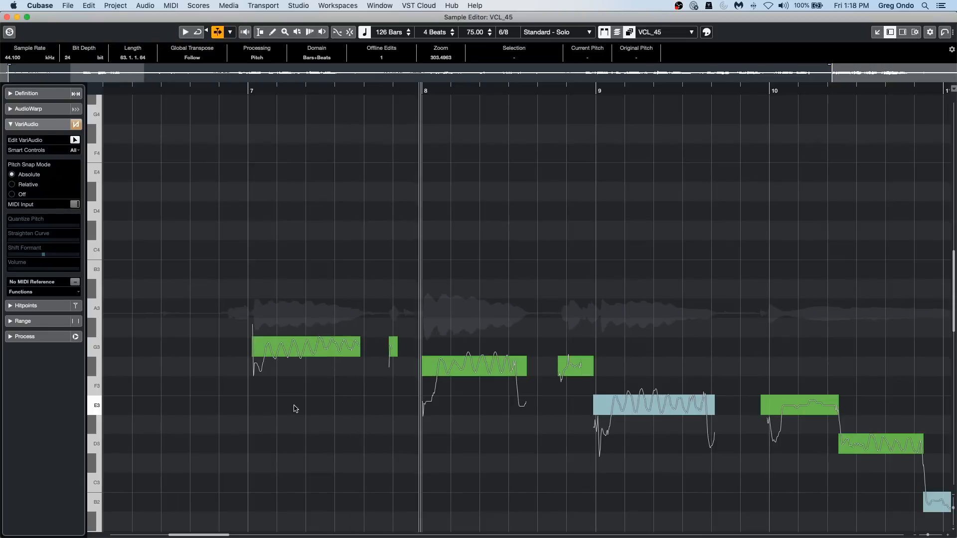
key(space)
Set the formant shift of the F#3 segment at bar 8 to -100% and play the passage.
click(424, 381)
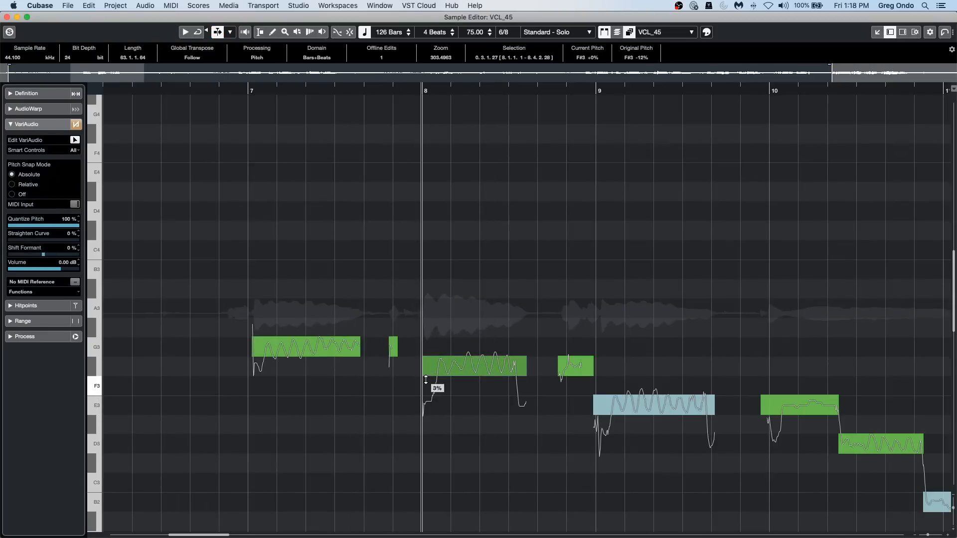
drag(426, 380, 433, 459)
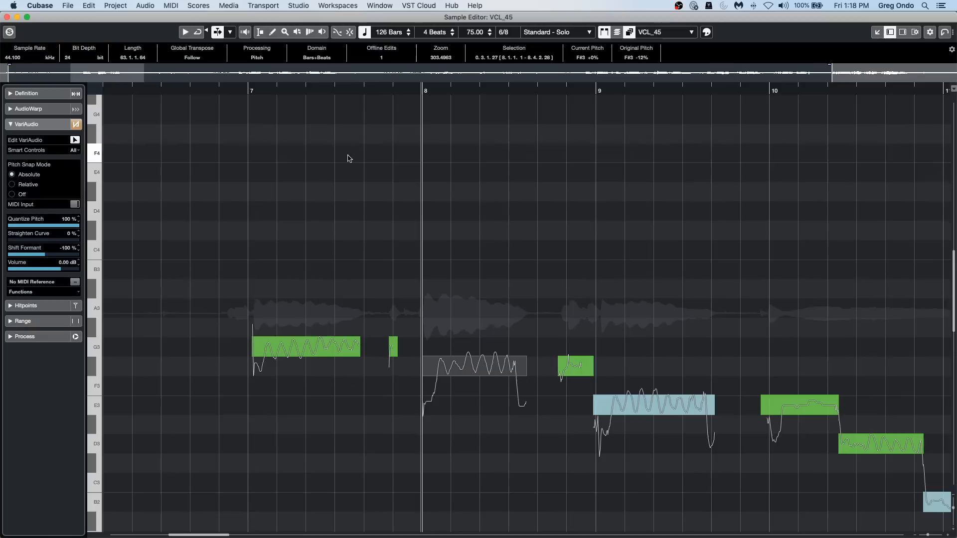
click(237, 91)
key(space)
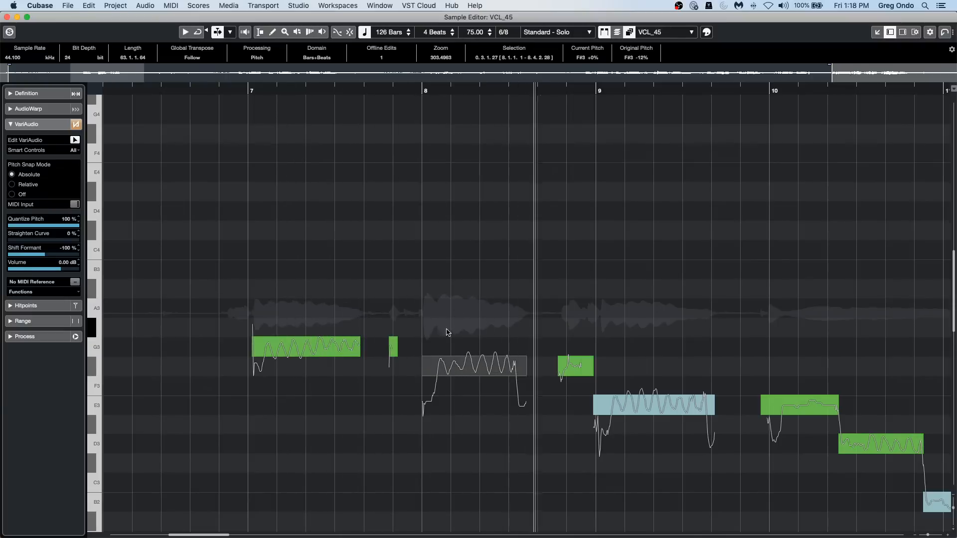
key(space)
Set the formant shift of the F#3 segment at bar 8 to 100% and play it from before bar 7.
click(425, 374)
drag(425, 382, 422, 266)
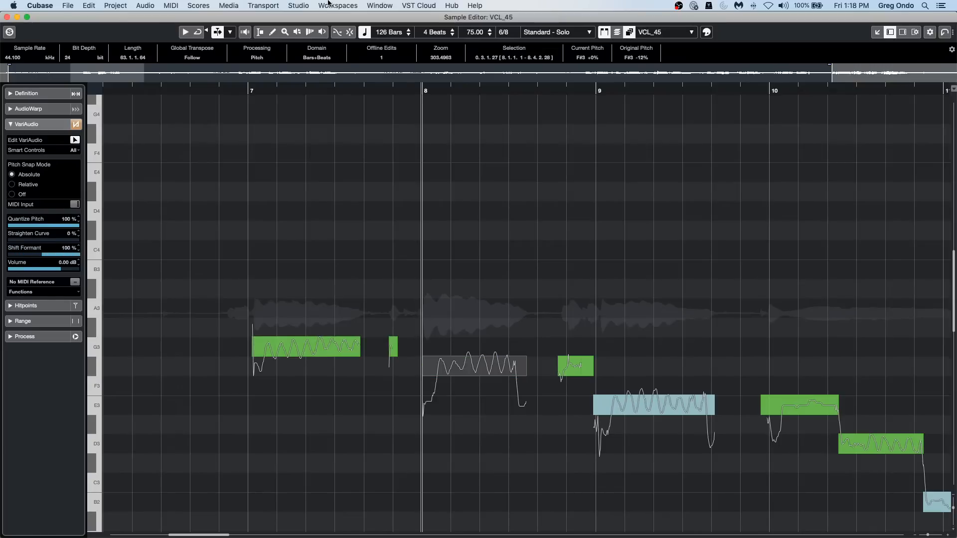
click(227, 86)
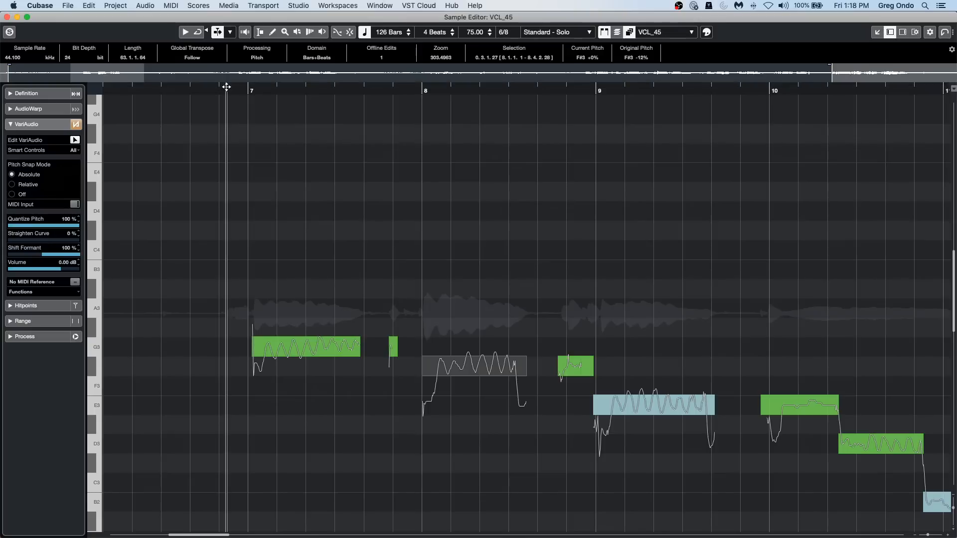
key(space)
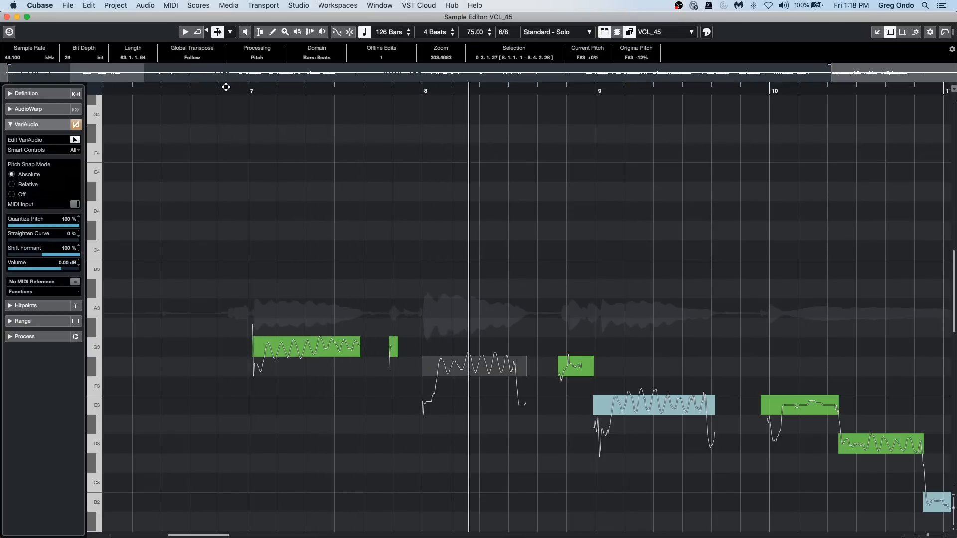
Set the F#3 segment's formant shift to 0% and play the vocal from just before bar 8.
click(424, 375)
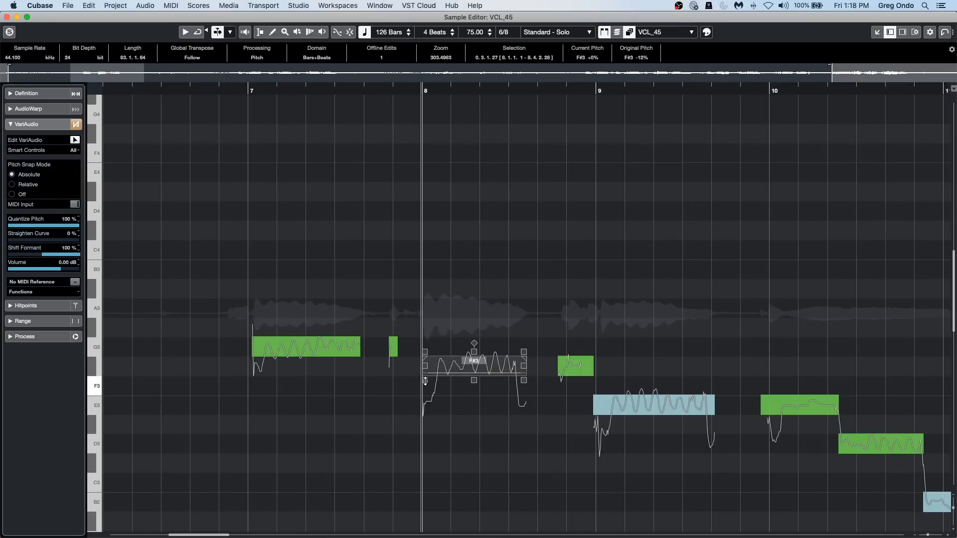
drag(425, 381, 427, 429)
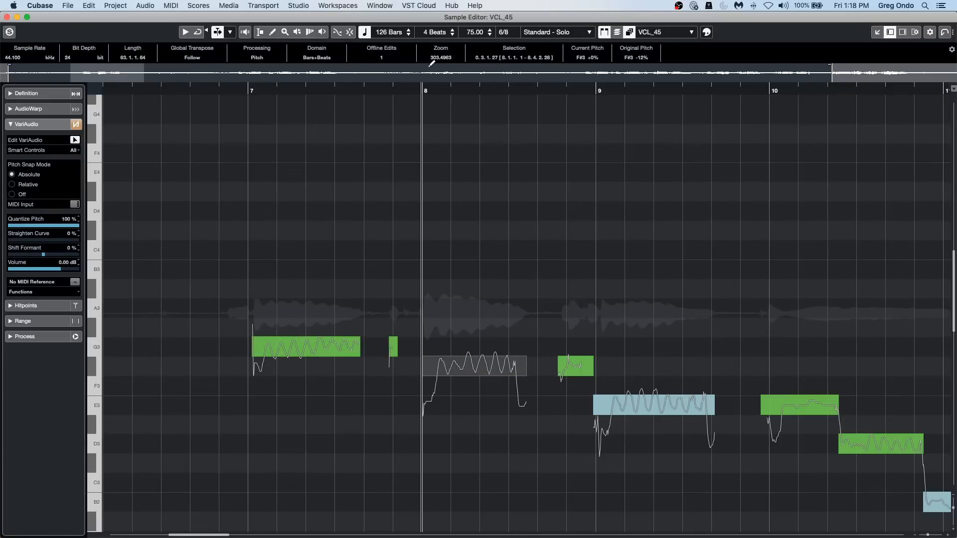
click(410, 89)
key(space)
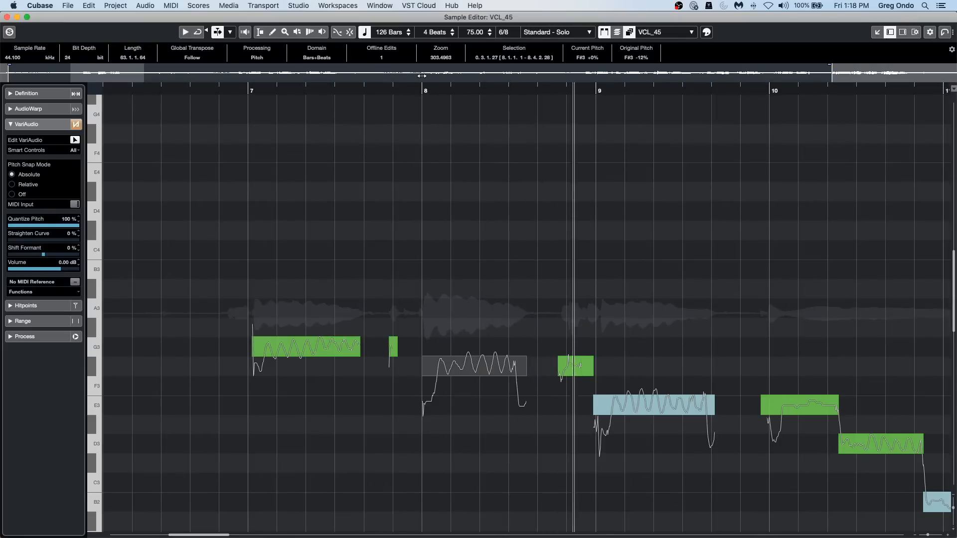
key(space)
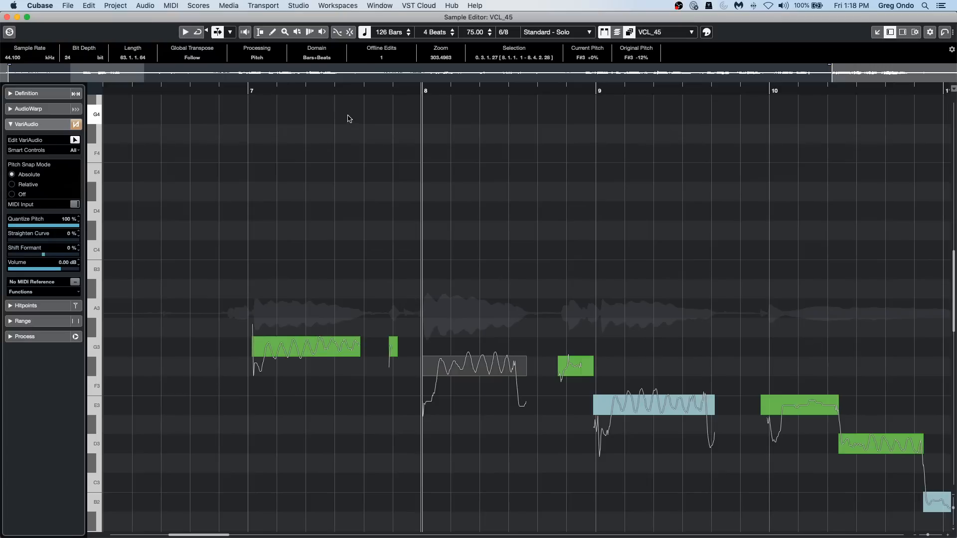
Close the separate VCL_45 Sample Editor window and return to the track list of the be someone project.
mouse_move(451, 357)
click(7, 16)
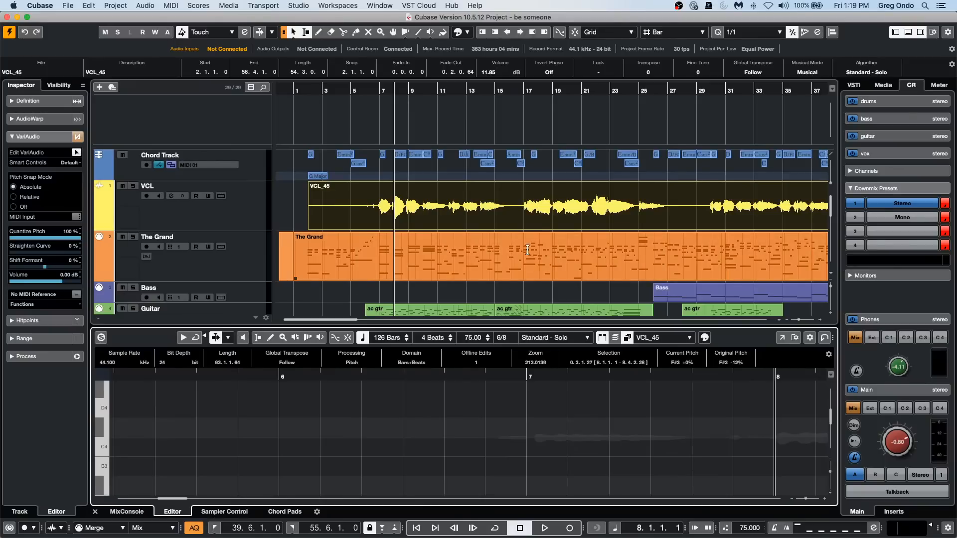
scroll(451, 247, down, 2)
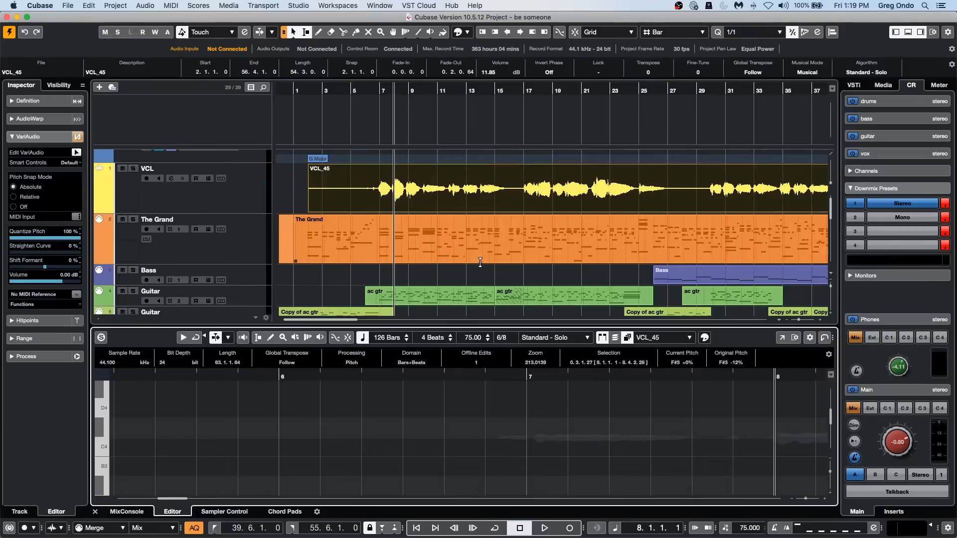
Open the Guitar track's ac gtr part at bar 6 in a separate Key Editor window and solo the editor.
scroll(480, 262, down, 2)
click(420, 290)
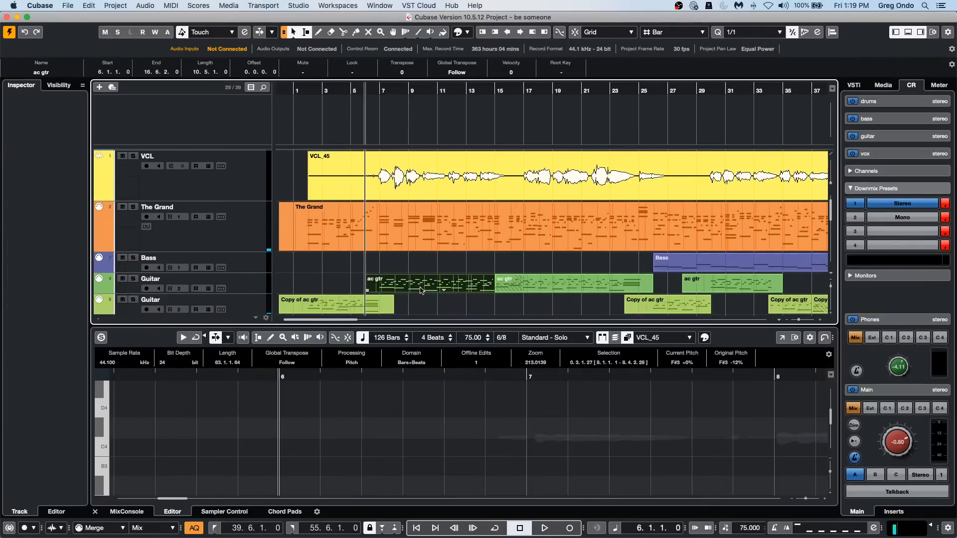
click(797, 339)
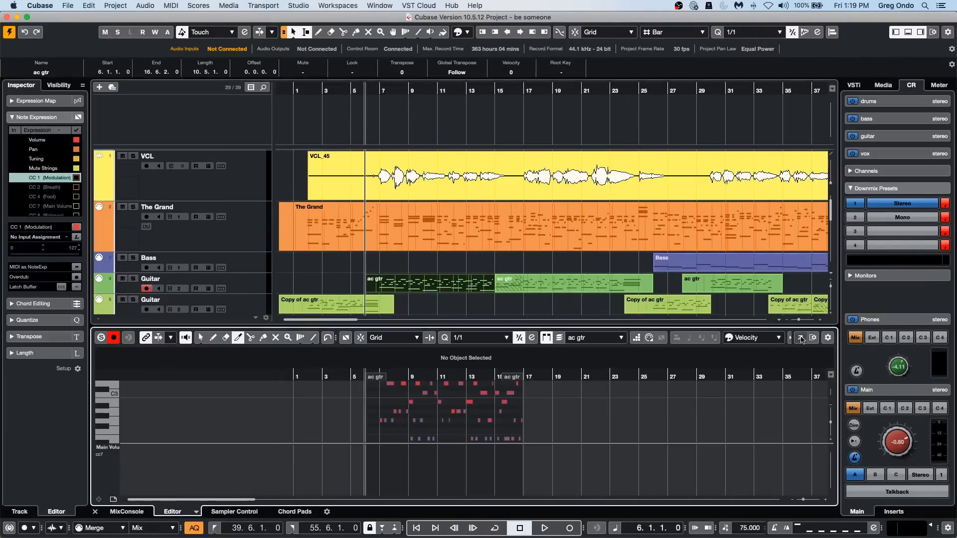
click(10, 32)
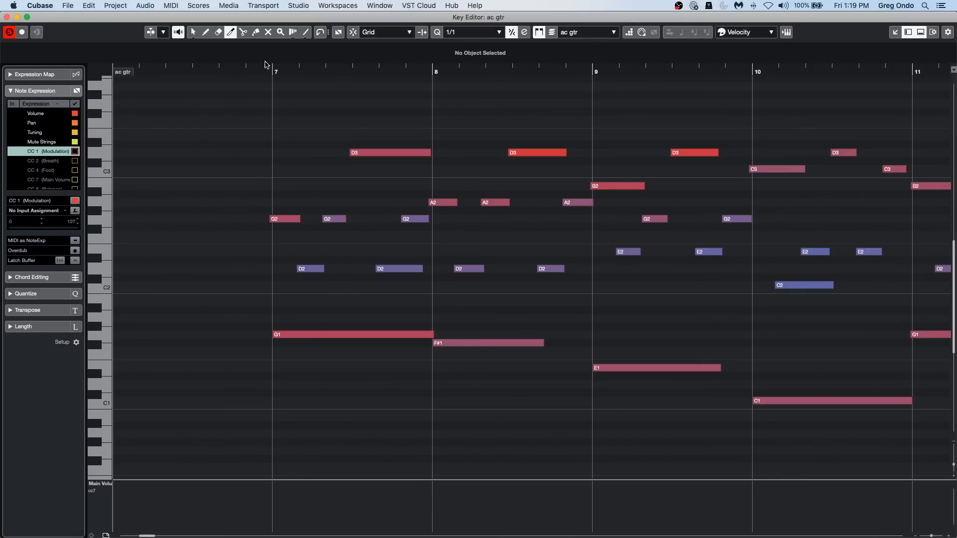
Play the guitar part from just before bar 7 with Auto-Scroll turned on and all its notes selected.
click(248, 69)
key(space)
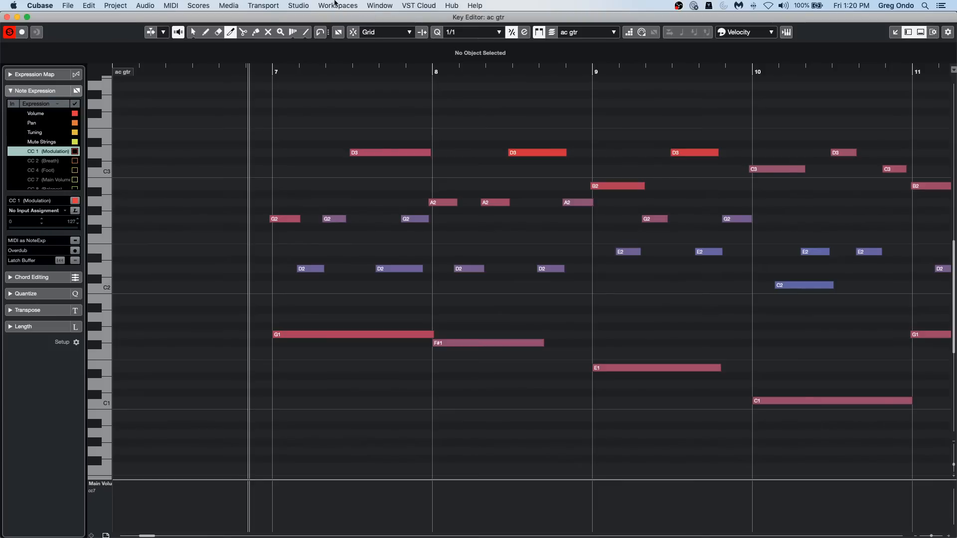
click(151, 32)
key(super+a)
key(space)
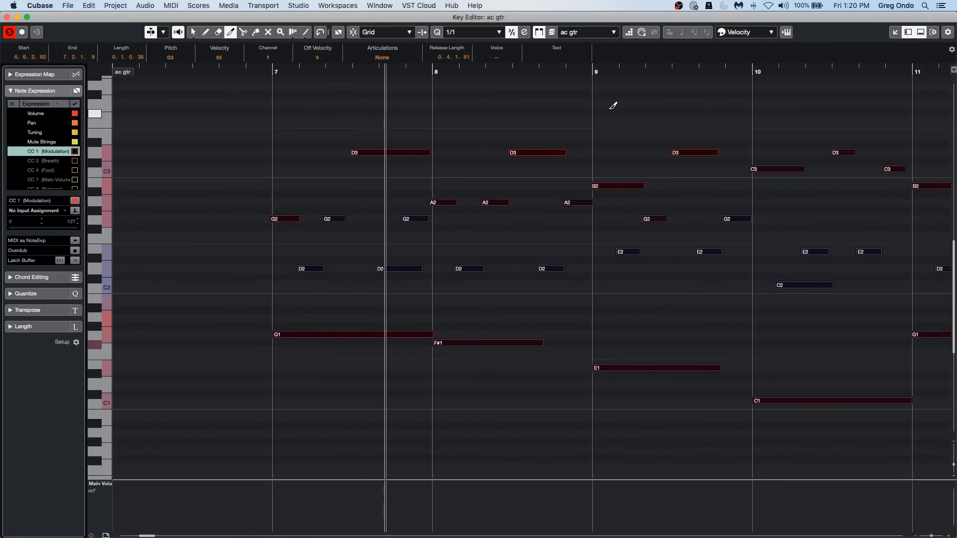
Quantize all selected guitar notes with the 1/4 preset and stop playback.
click(471, 31)
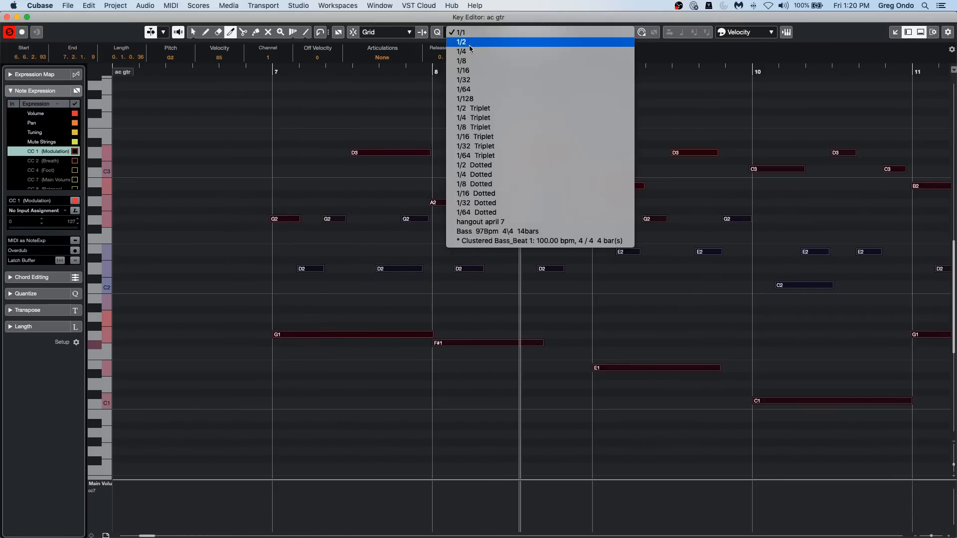
click(470, 51)
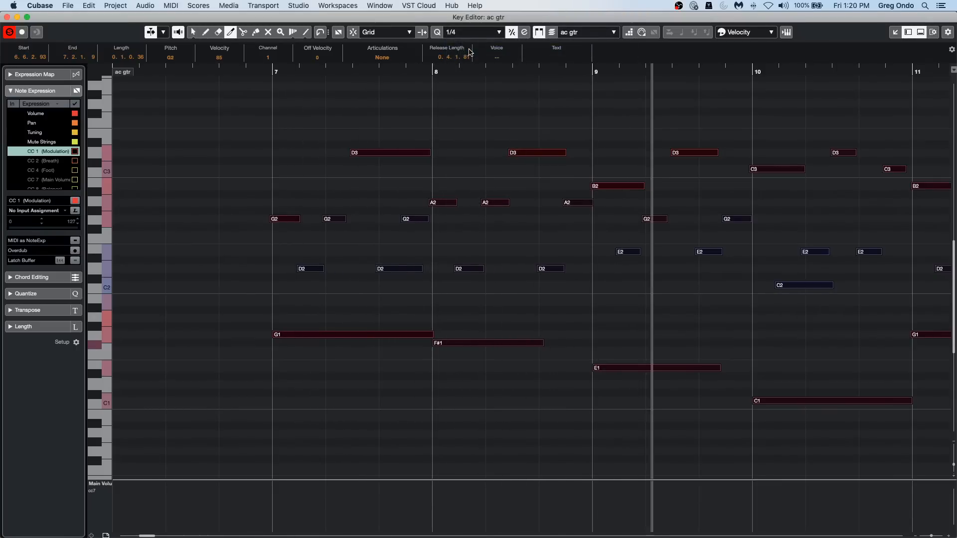
key(q)
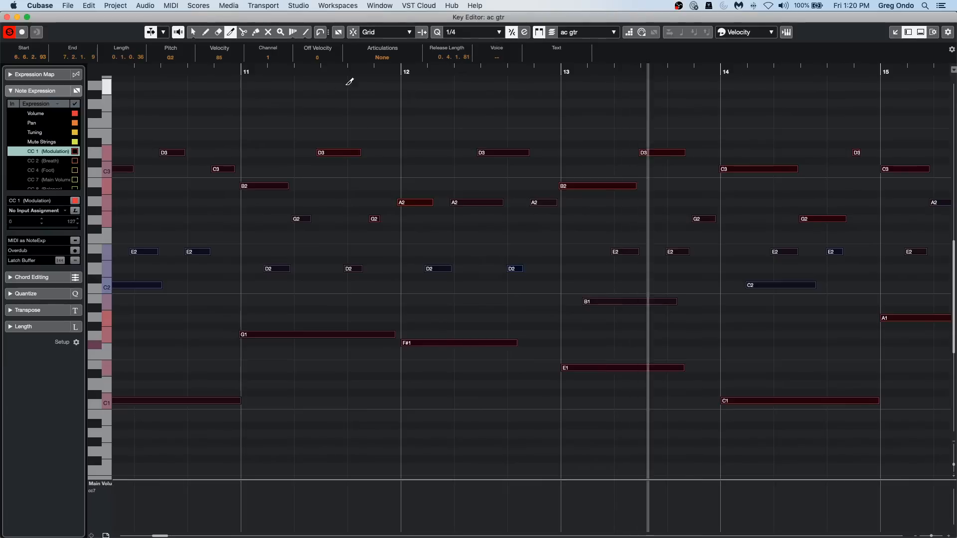
key(space)
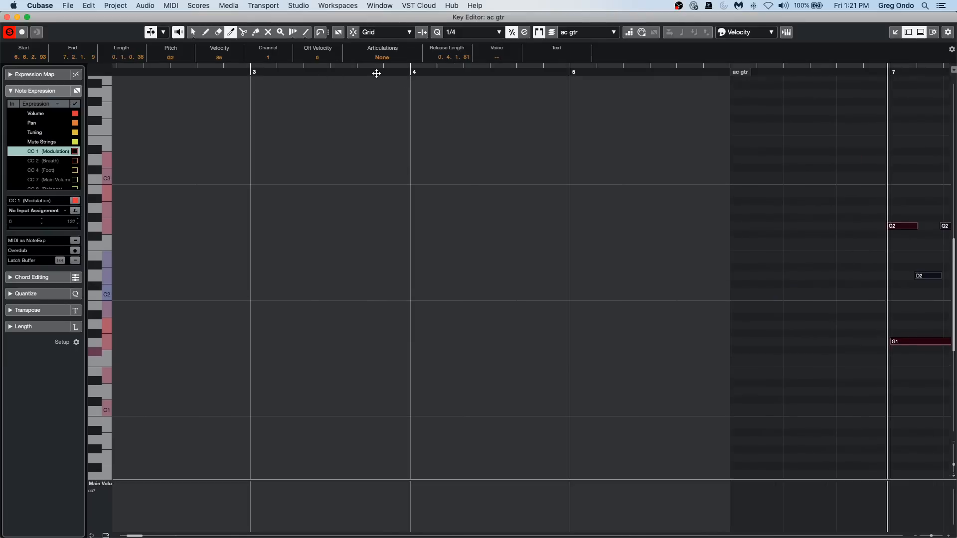
Quantize the selected guitar notes with the 1/1 preset and play the part from just before bar 7.
drag(376, 72, 374, 44)
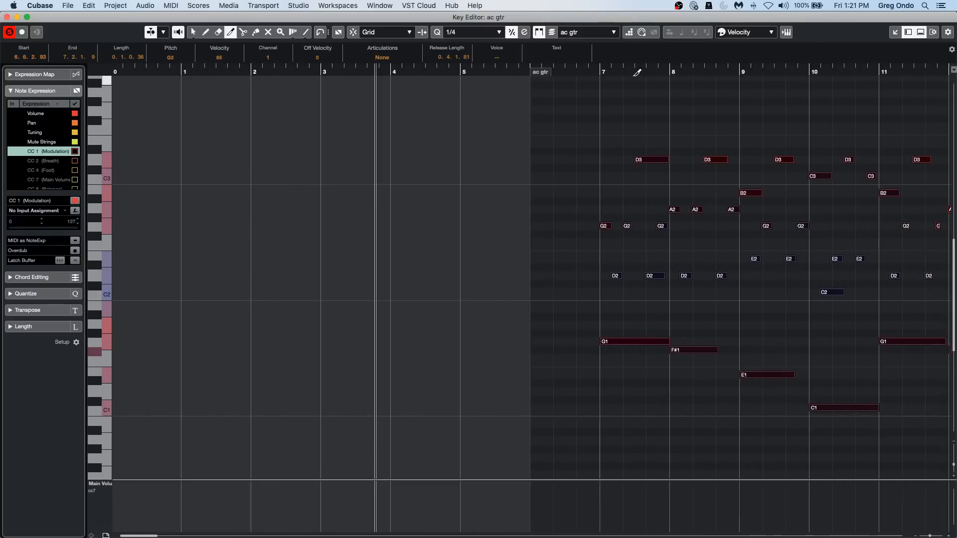
drag(637, 73, 599, 130)
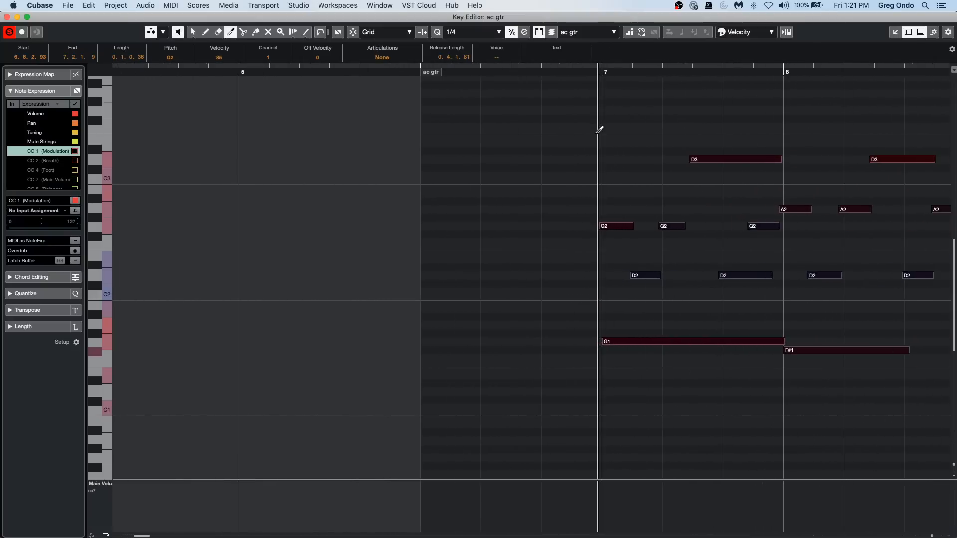
click(465, 33)
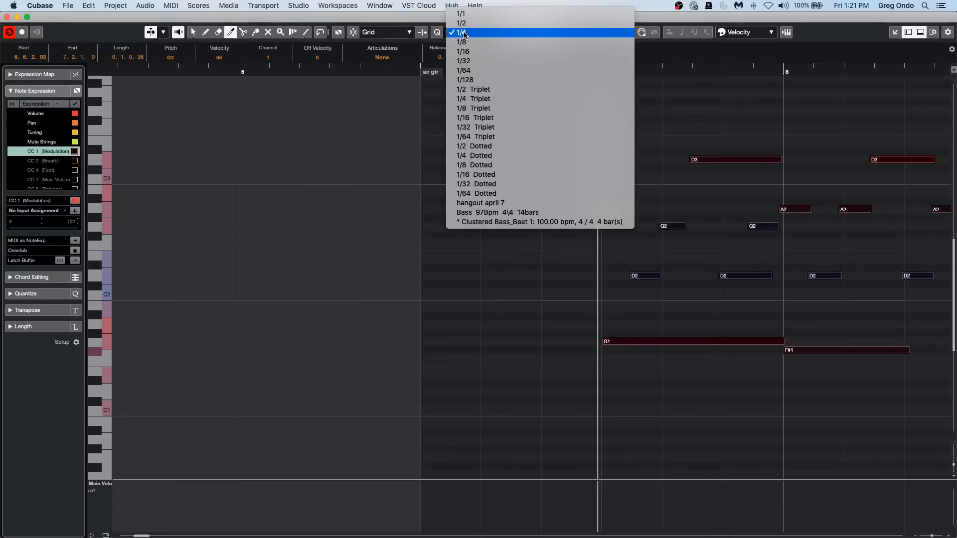
click(484, 14)
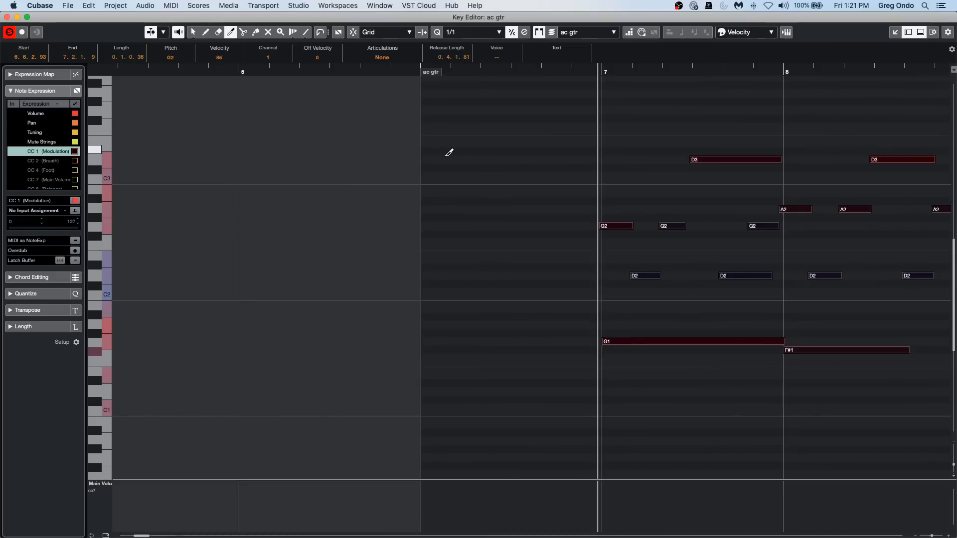
key(q)
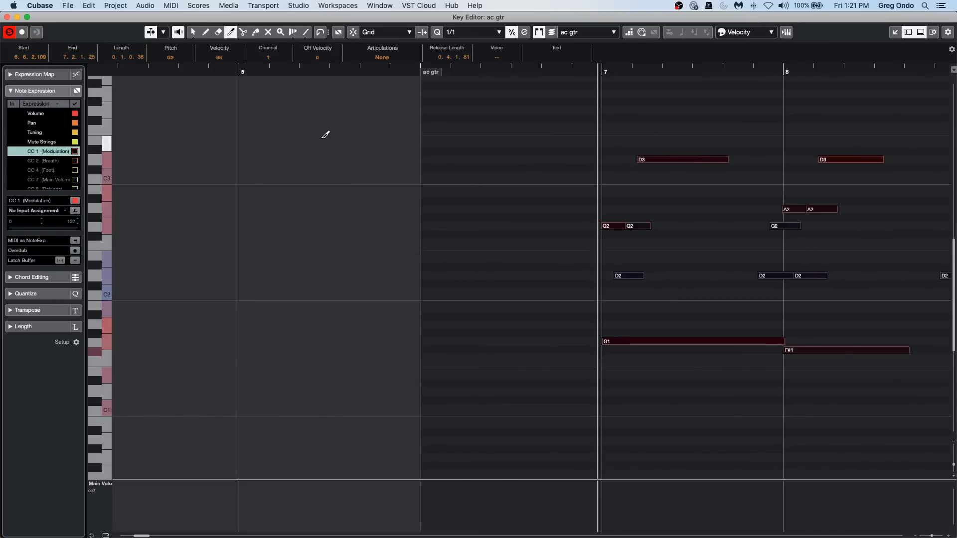
key(space)
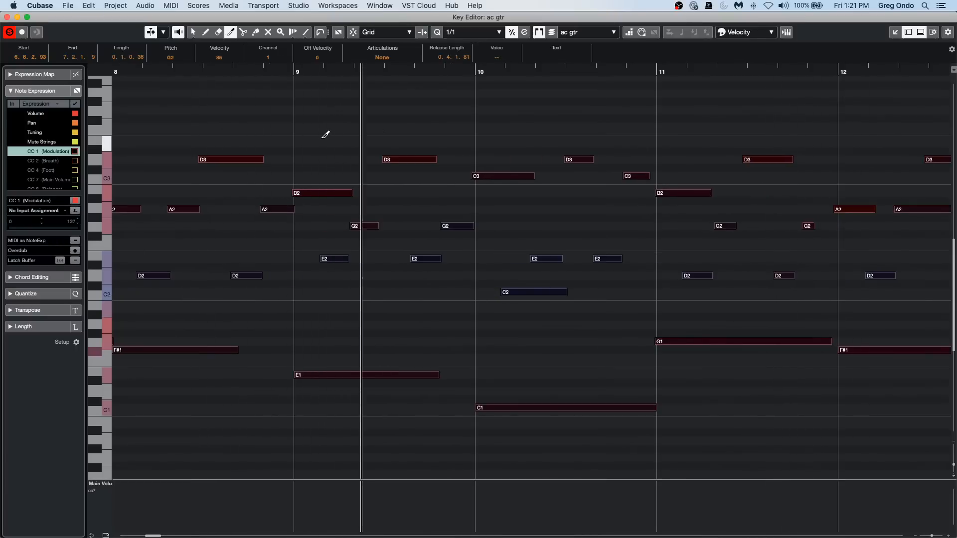
key(space)
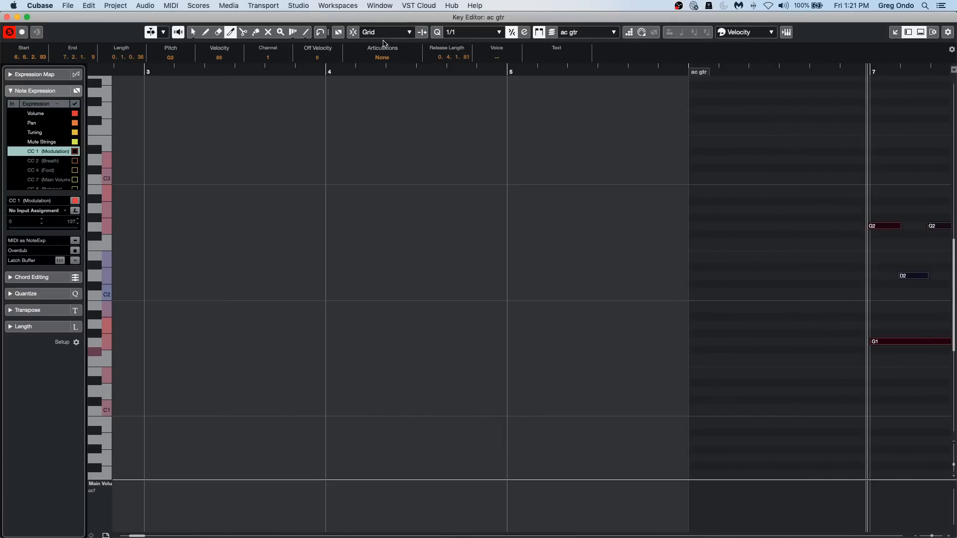
Set the quantize preset to 1/8, activate the Object Selection tool and play the guitar part from just before bar 7.
click(472, 32)
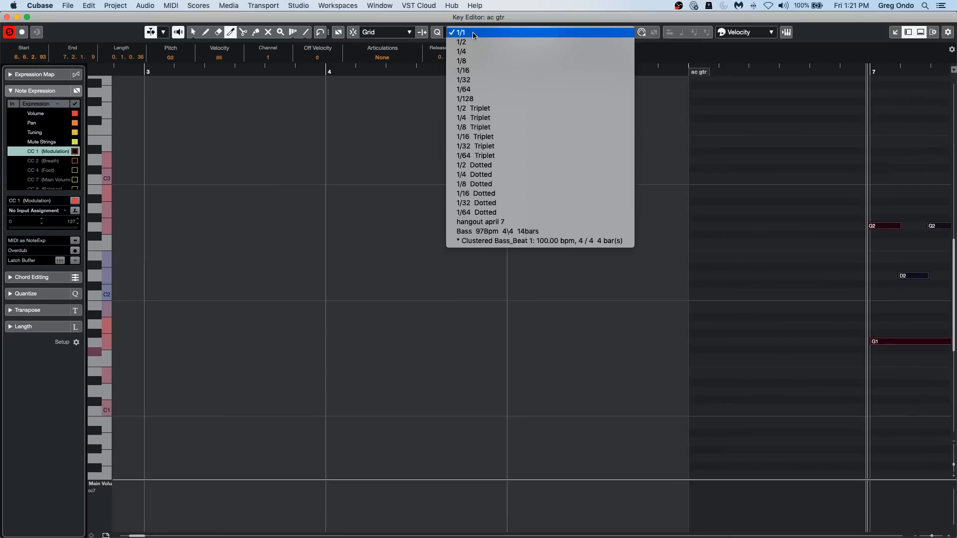
click(476, 60)
drag(572, 71, 570, 56)
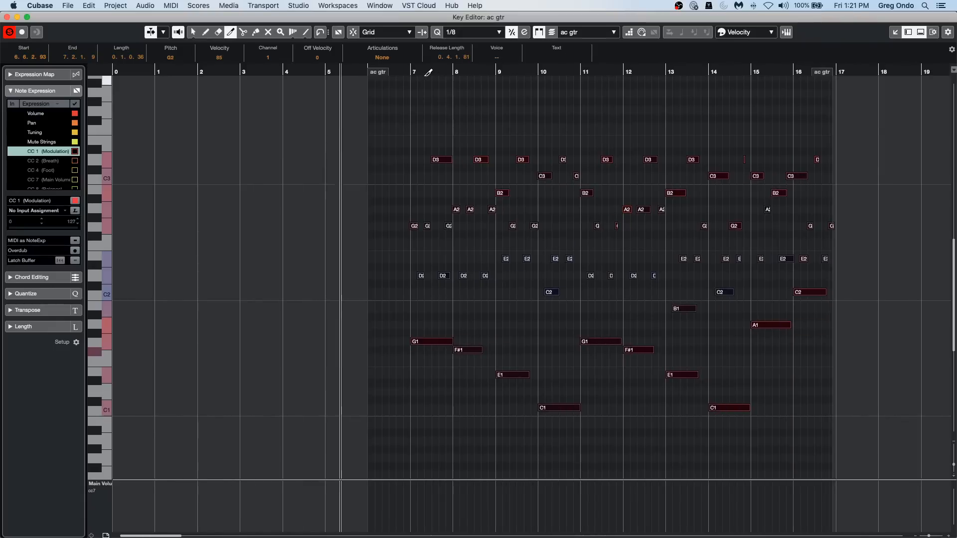
right_click(408, 89)
click(411, 98)
drag(424, 72, 417, 117)
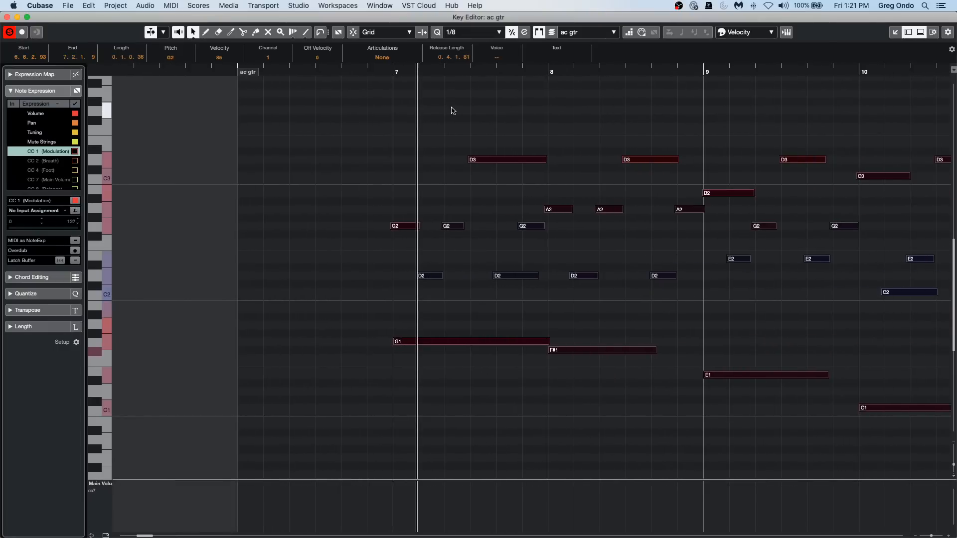
key(space)
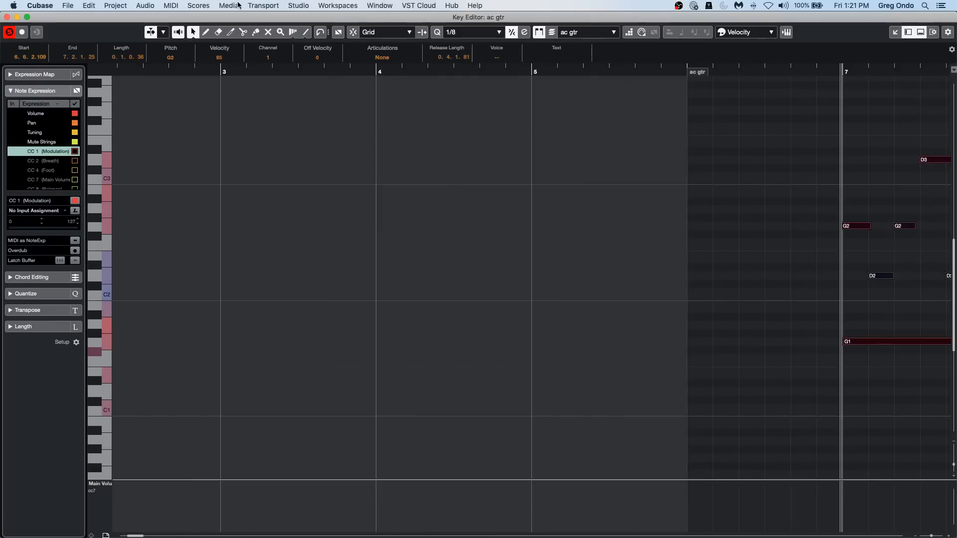
Set the metronome's audio click to the Steinberg click sound and play the guitar part with it.
click(237, 5)
mouse_move(292, 4)
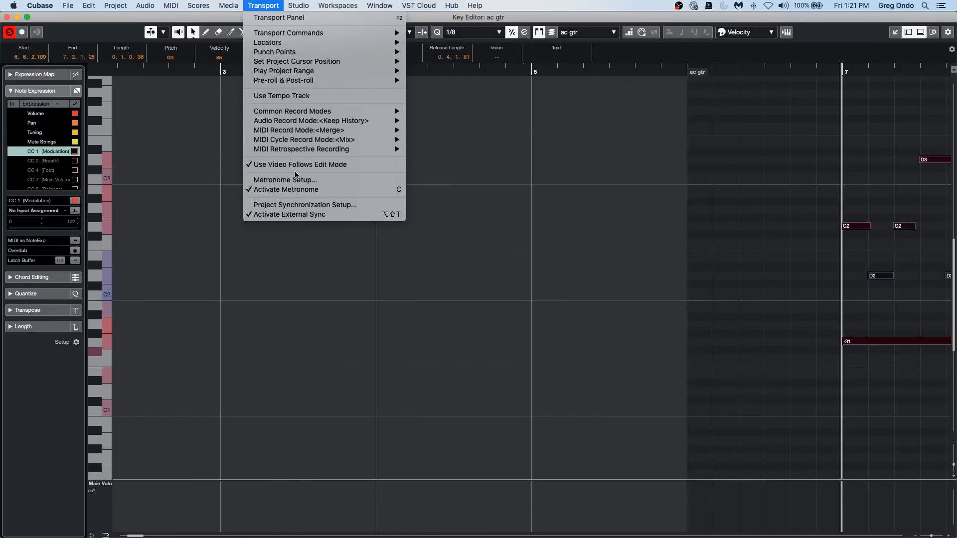
click(318, 180)
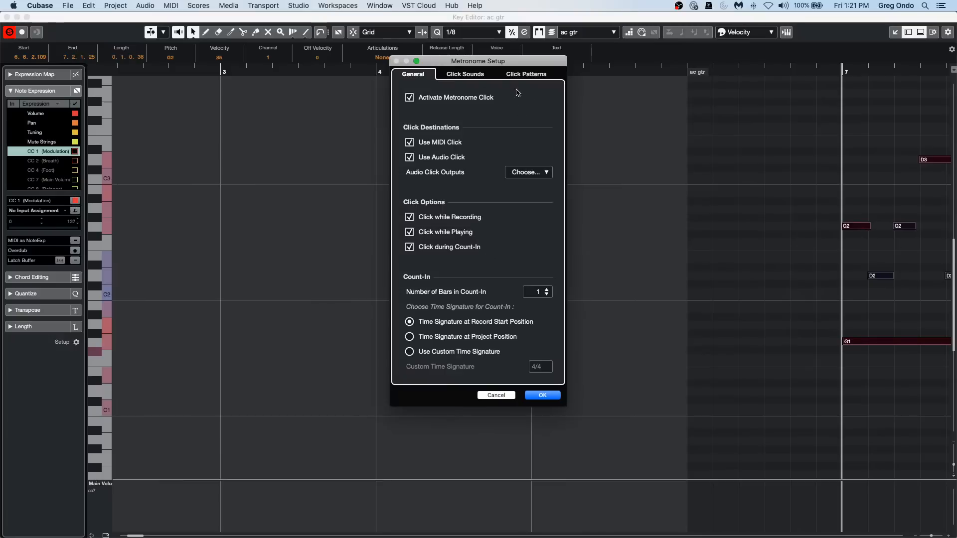
click(474, 79)
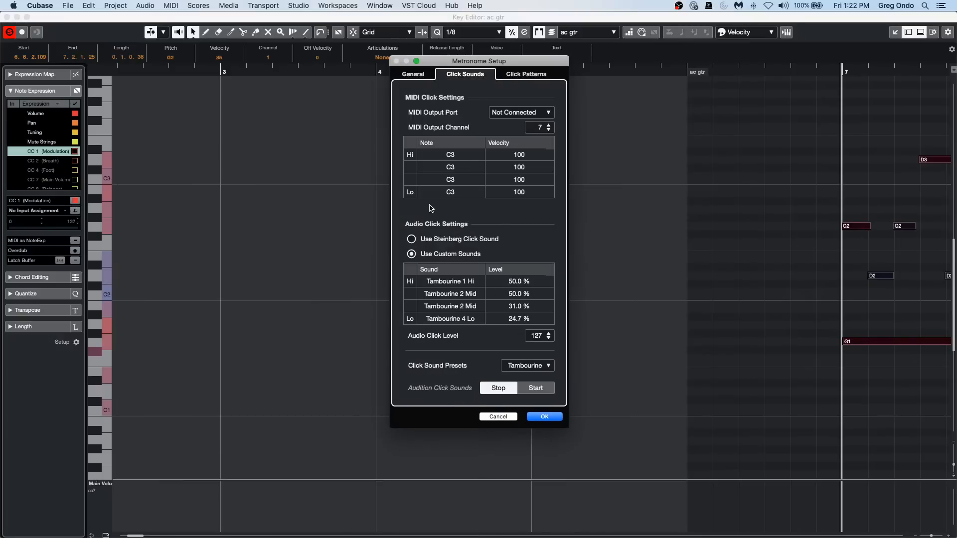
click(411, 239)
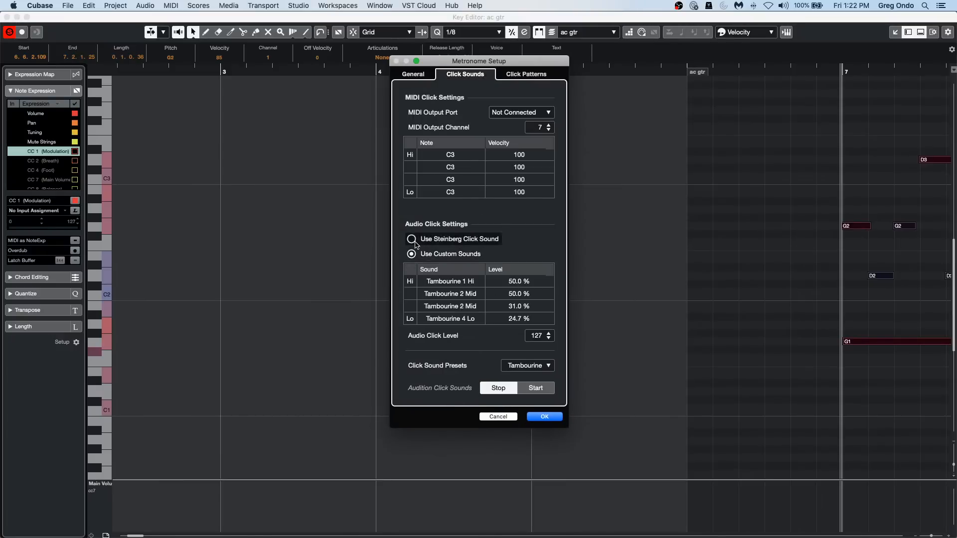
click(546, 417)
key(space)
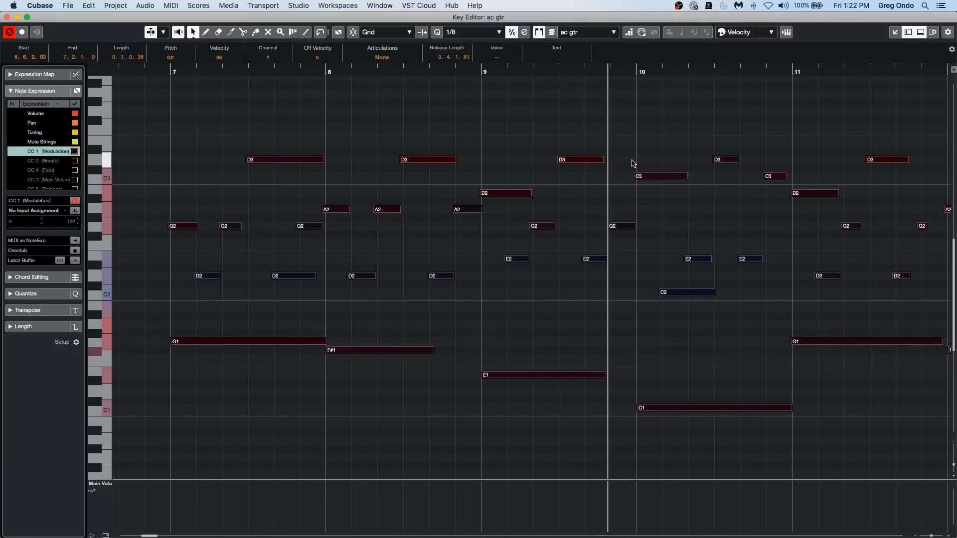
key(space)
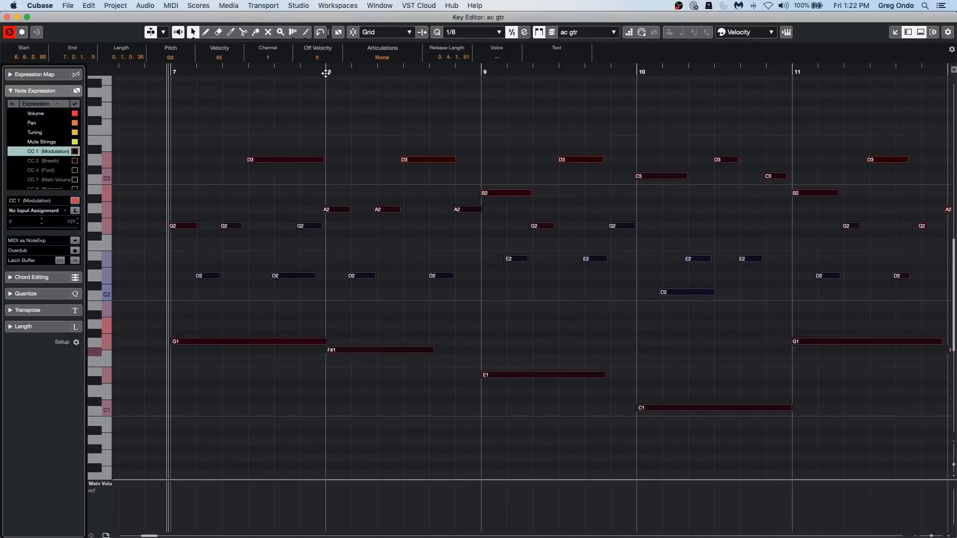
Examine the note starts around bar 8 up close, deselect all notes and play the guitar part.
click(324, 77)
drag(324, 77, 327, 111)
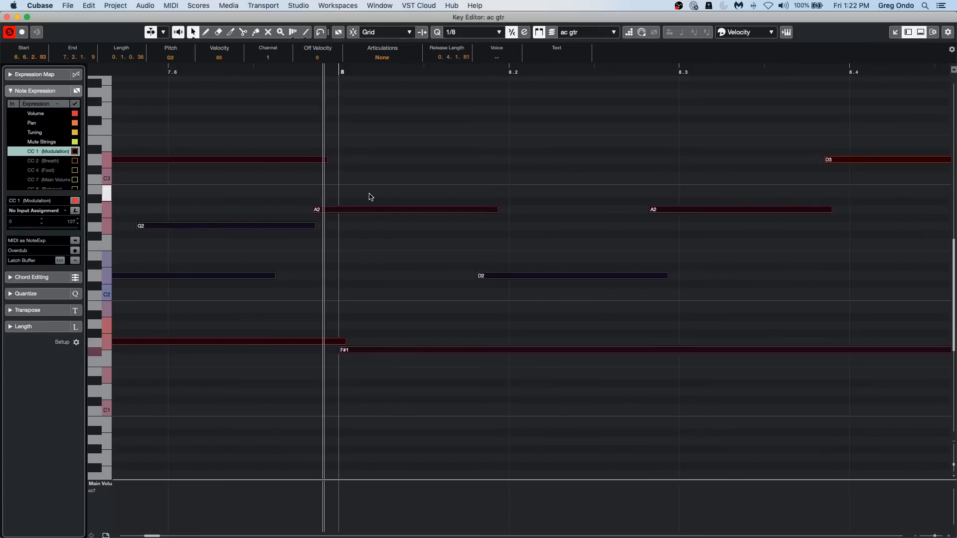
click(301, 167)
drag(315, 69, 319, 60)
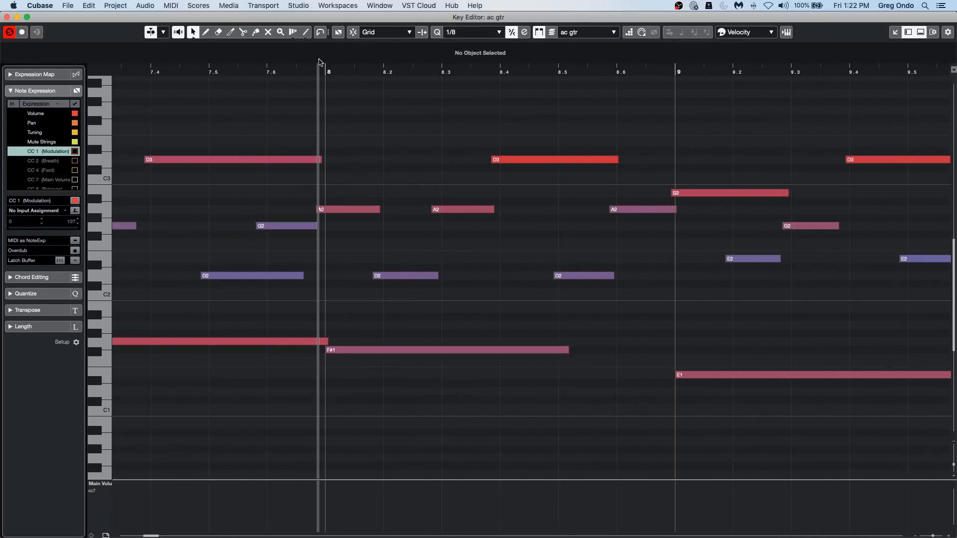
drag(319, 62, 333, 76)
key(space)
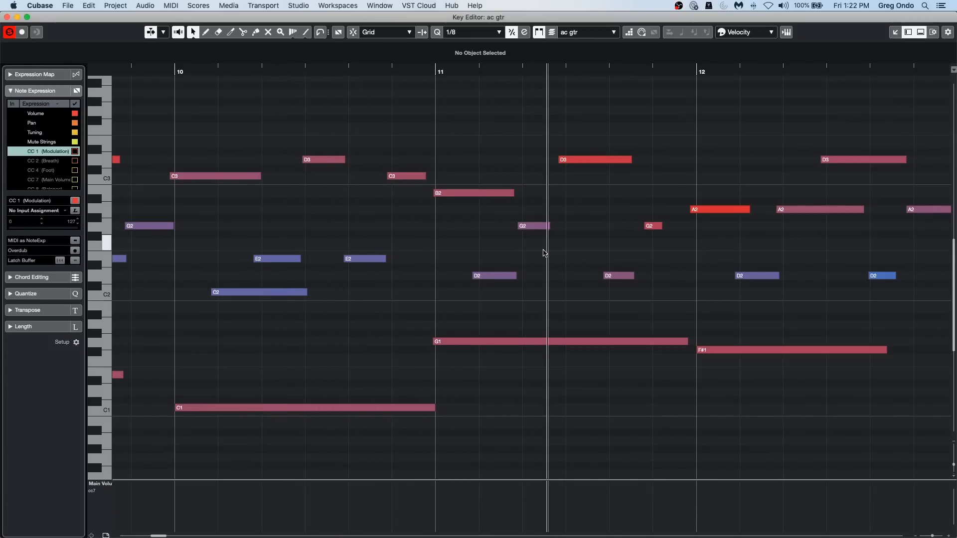
Stop playback, clear the note selection and play the guitar part again from early in bar 6.
key(super+a)
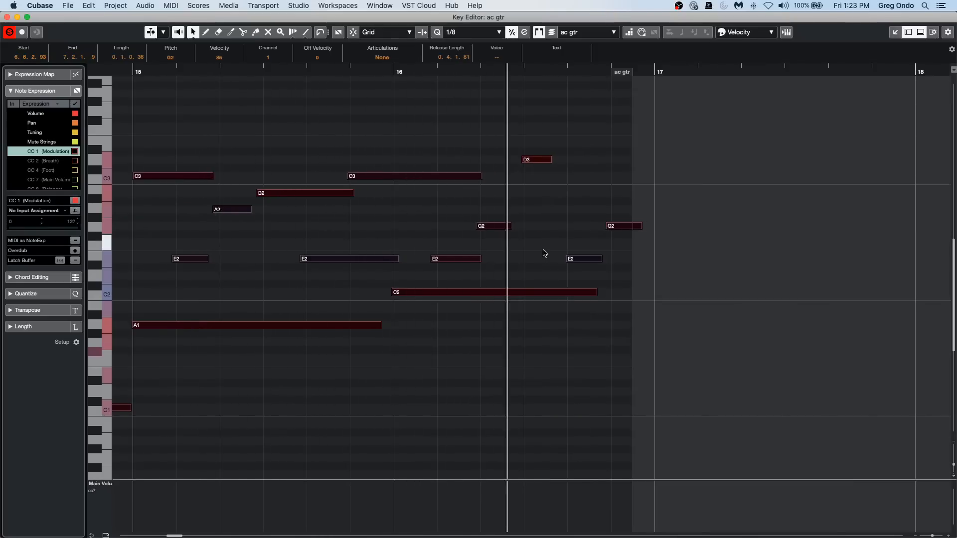
key(space)
click(431, 70)
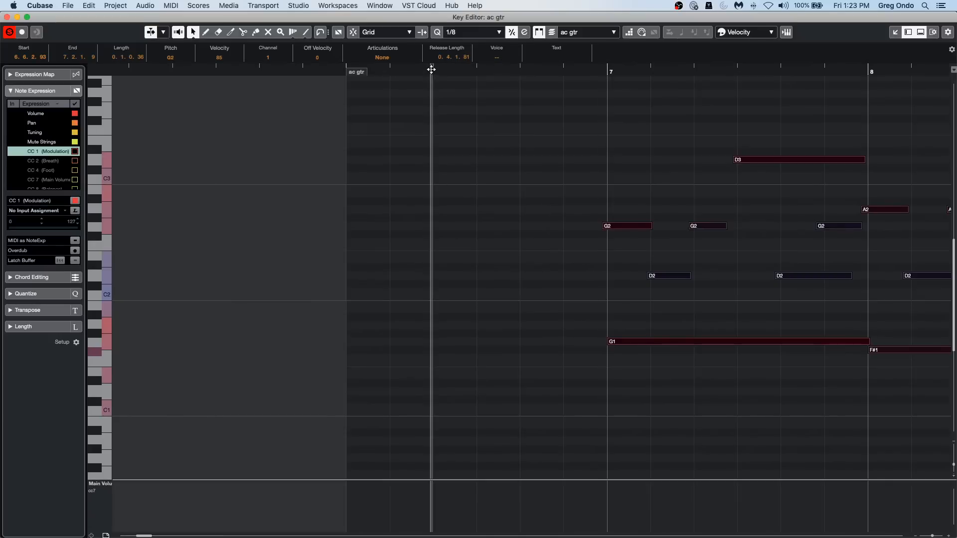
click(503, 185)
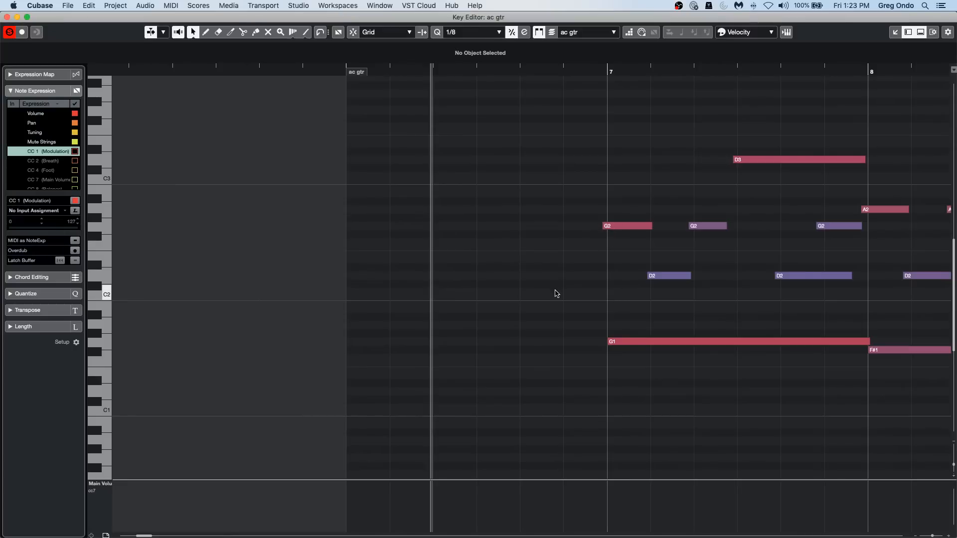
key(space)
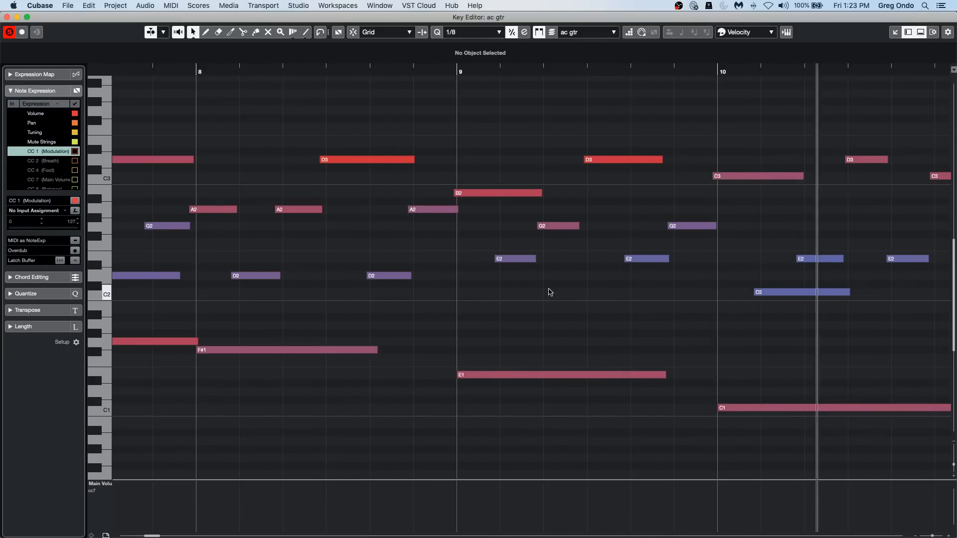
key(space)
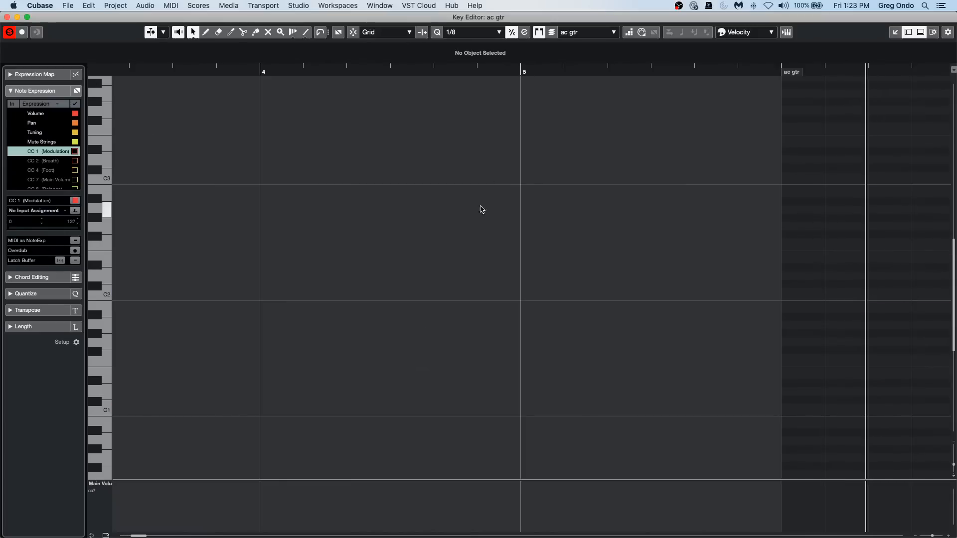
drag(385, 71, 384, 36)
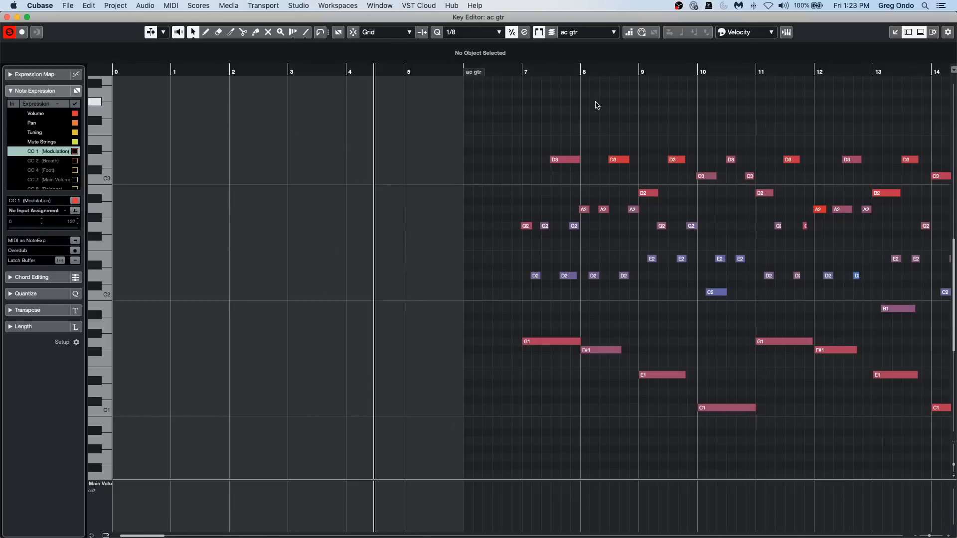
Play the guitar part from early in bar 8, examine its note timing up close and close the Key Editor.
click(600, 72)
drag(720, 71, 737, 131)
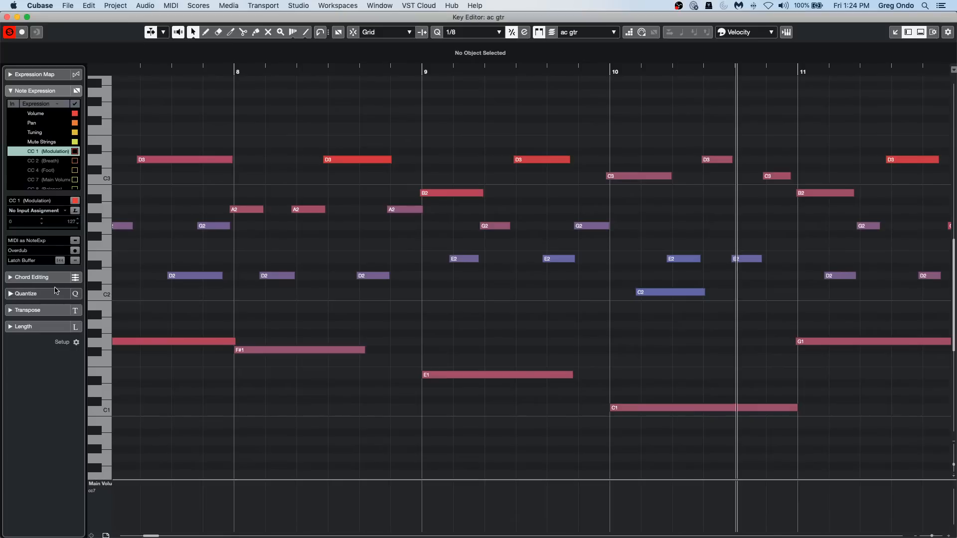
click(7, 17)
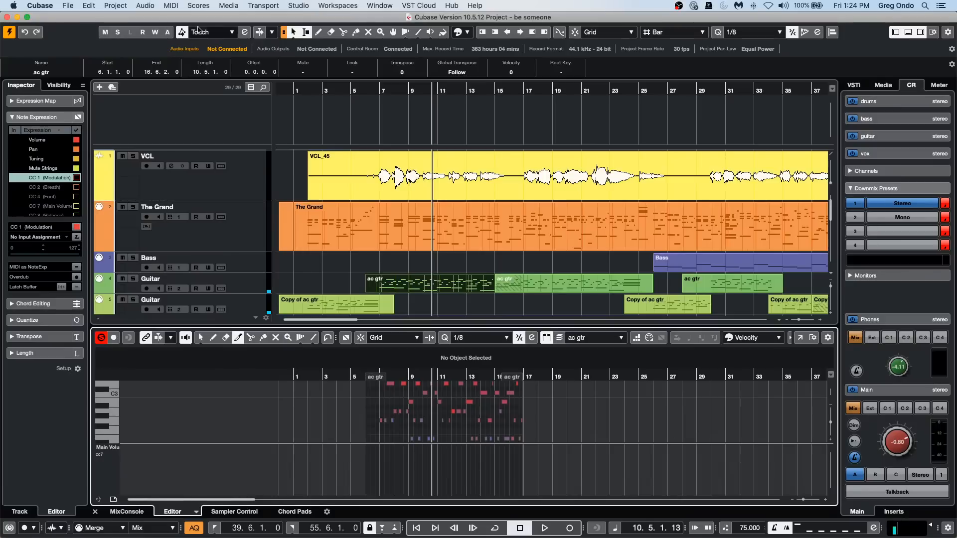
Draw a new MIDI part about 8 bars long on the first Guitar track, starting at about bar 65.
click(307, 91)
key(g)
key(g)
key(g)
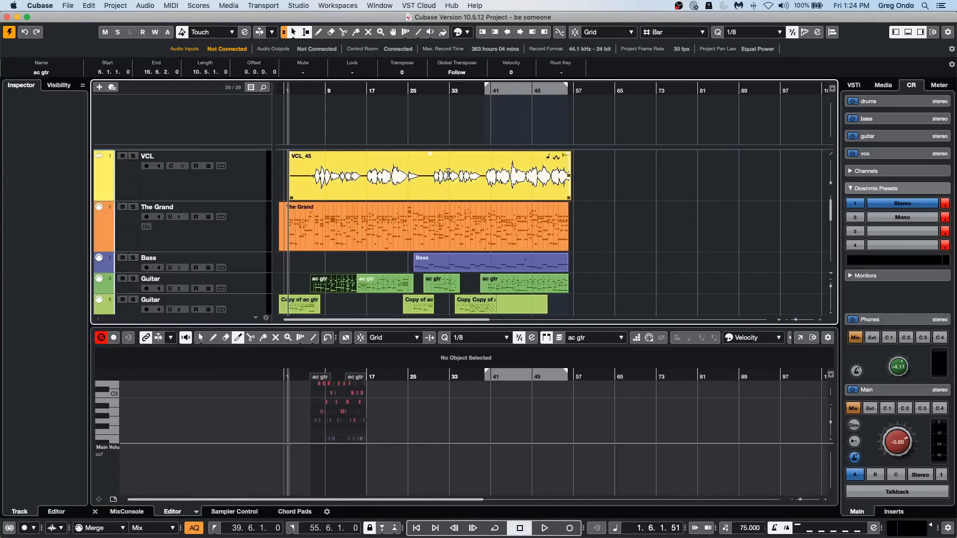
right_click(604, 282)
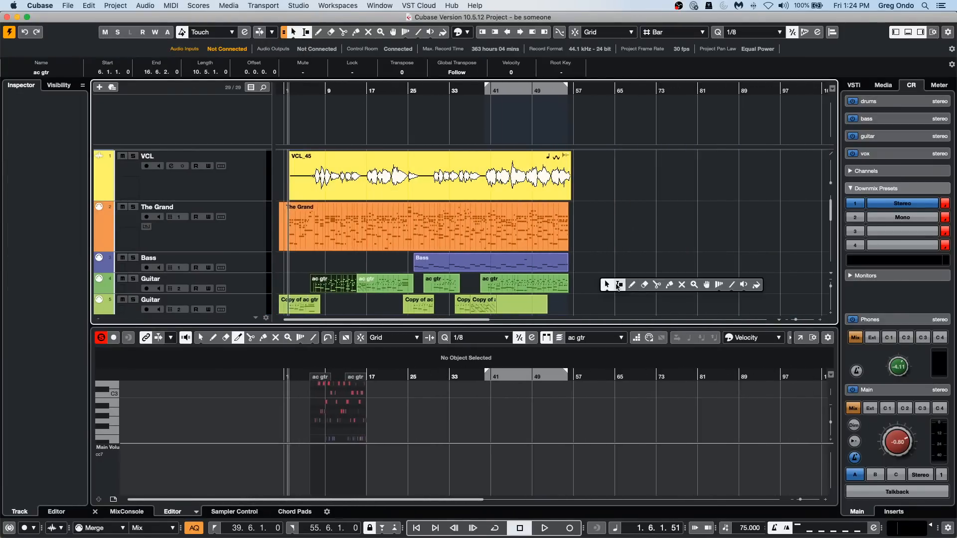
click(632, 284)
drag(615, 284, 658, 285)
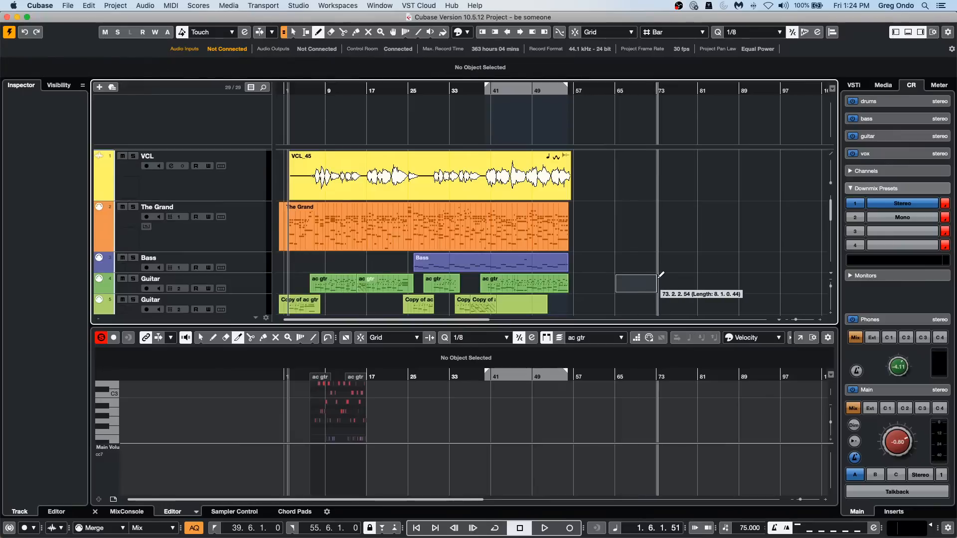
Switch to the Object Selection tool, select the new empty Guitar part and open it in a separate Key Editor window.
right_click(627, 282)
click(628, 282)
click(627, 284)
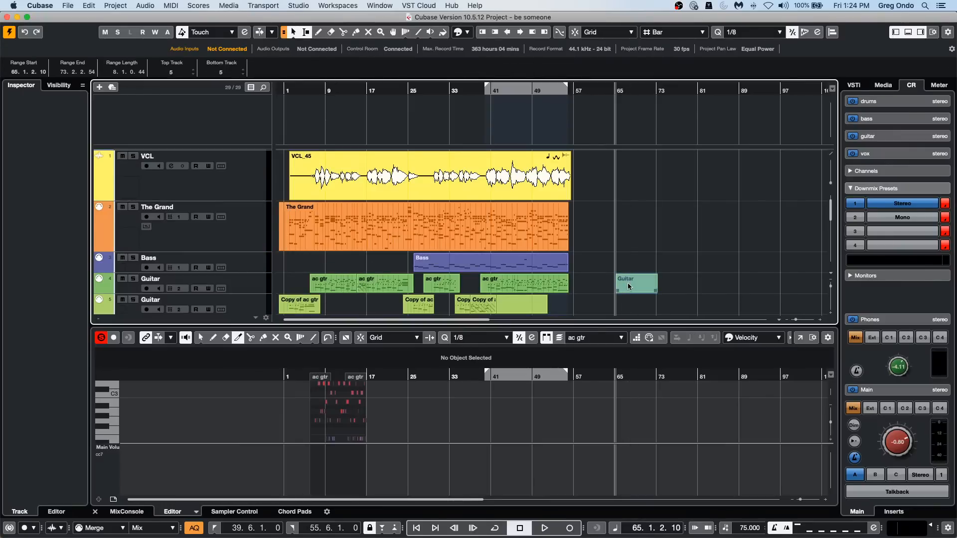
click(629, 286)
click(630, 287)
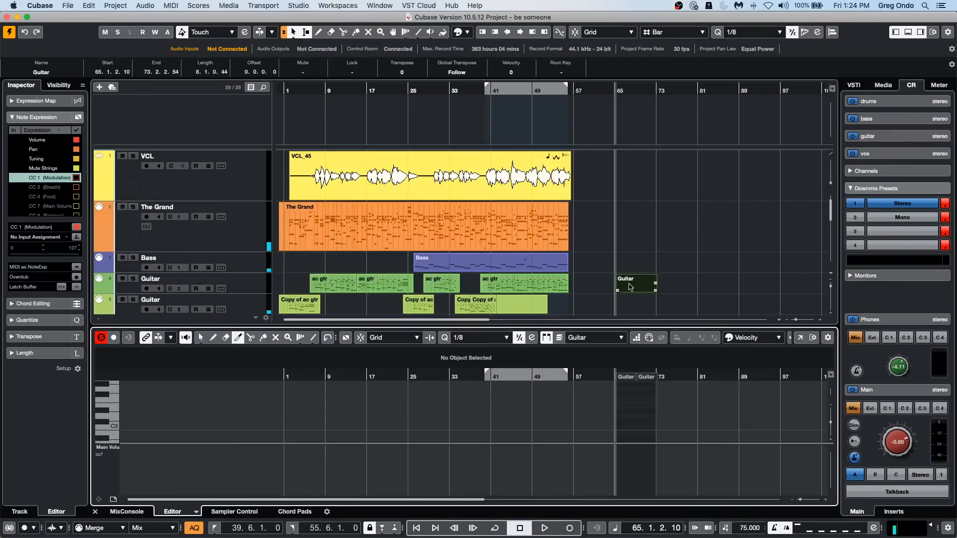
click(799, 338)
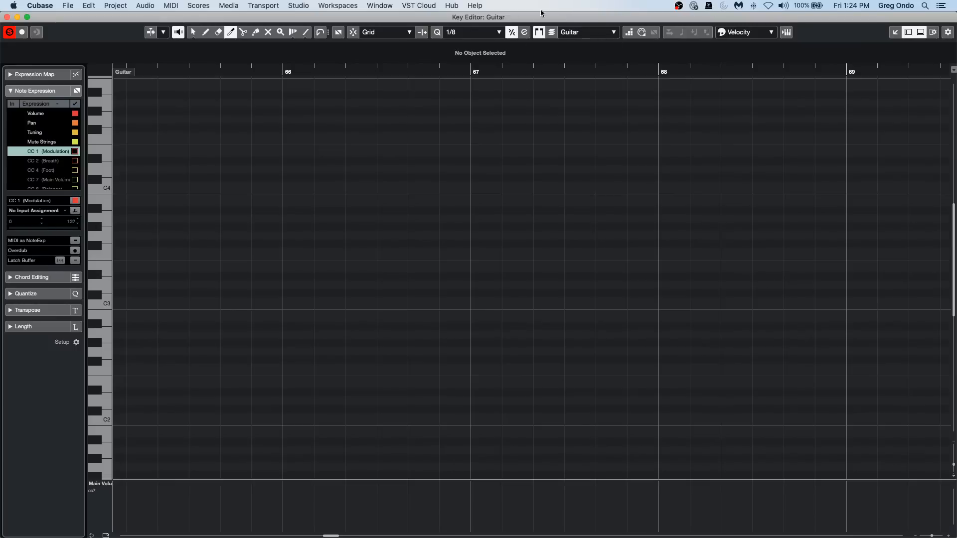
Set the quantize preset to 1/4 and activate step input for the empty Guitar part.
click(467, 33)
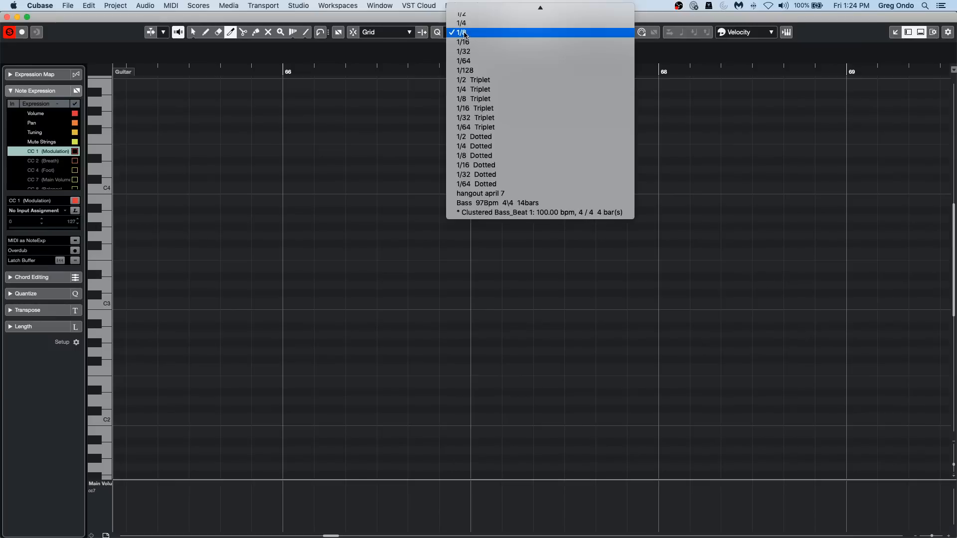
click(490, 23)
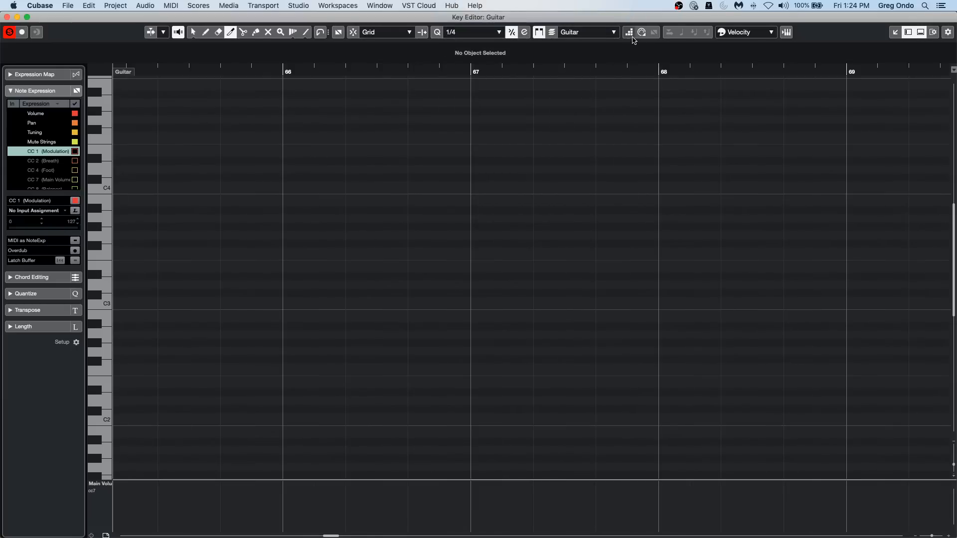
click(629, 32)
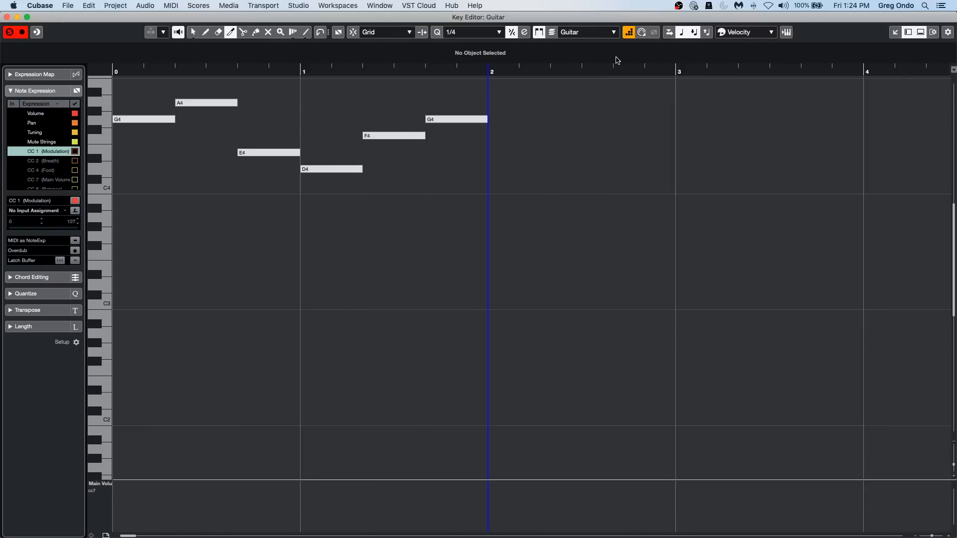
Undo all the step-entered quarter notes and set the quantize preset to 1/8.
key(super+z)
key(super+z)
key(super+z)
key(super+z)
key(super+z)
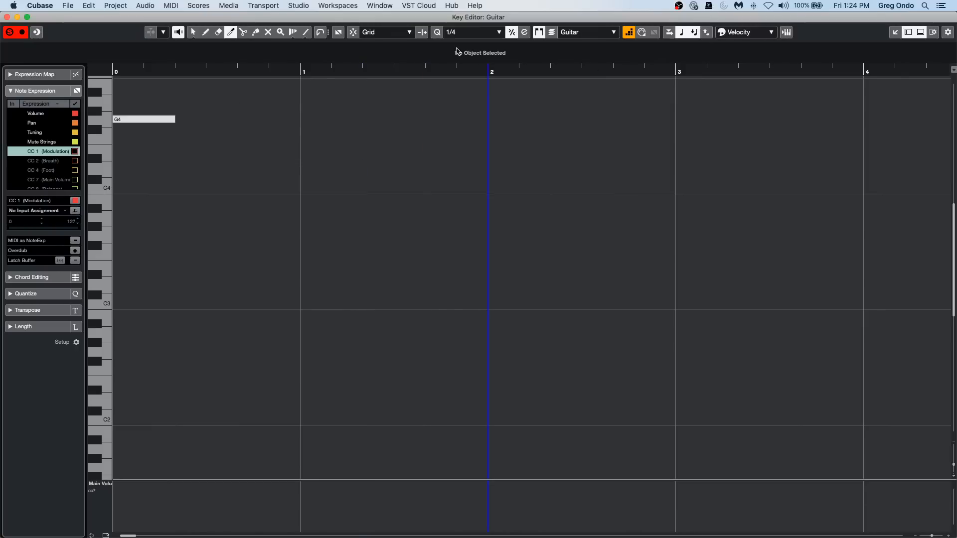
key(super+z)
click(482, 35)
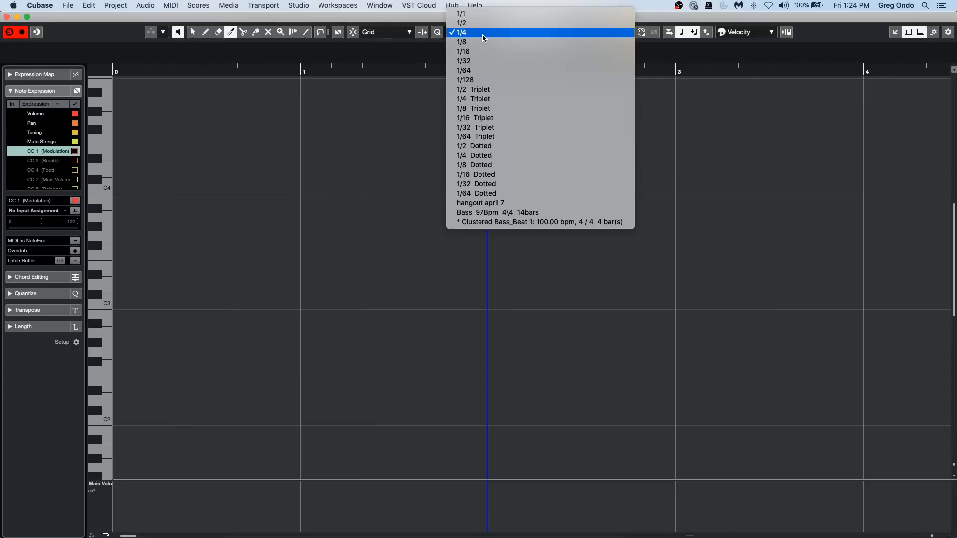
click(486, 43)
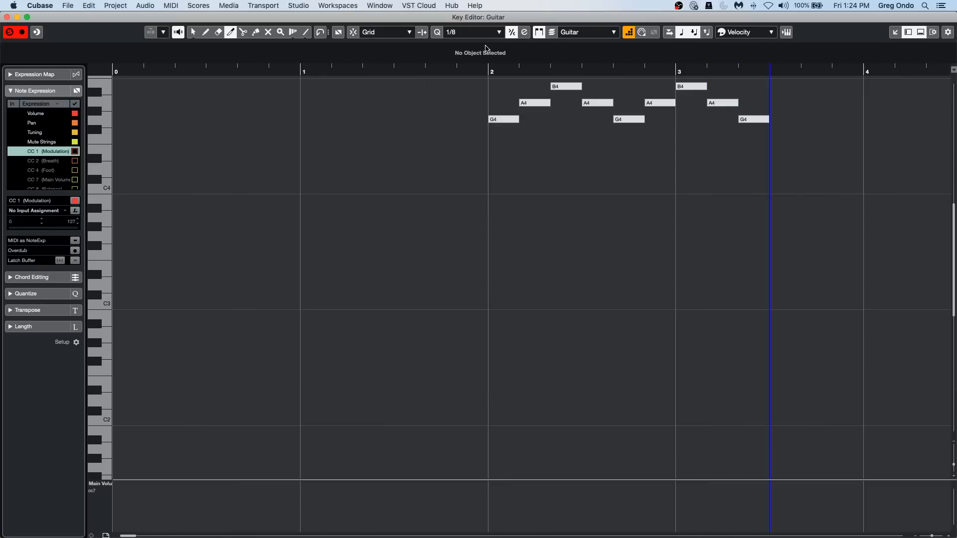
Set the quantize preset to 1/16 for step input and switch to the Object Selection tool.
click(465, 31)
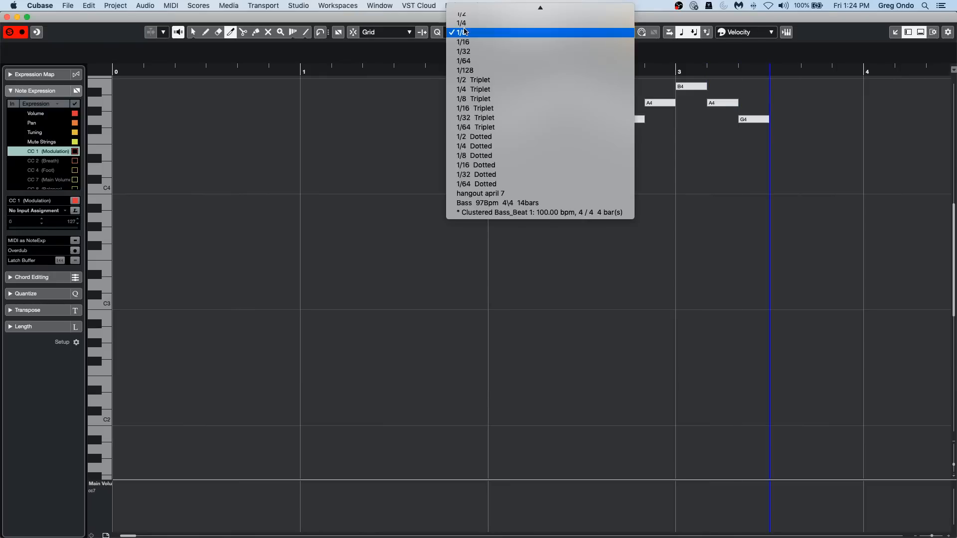
click(467, 42)
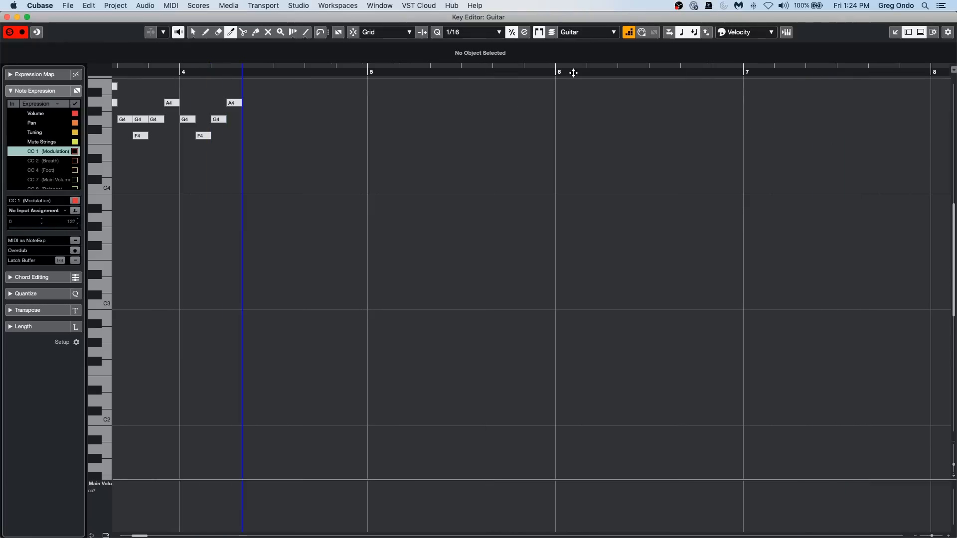
drag(146, 69, 96, 68)
scroll(277, 242, up, 5)
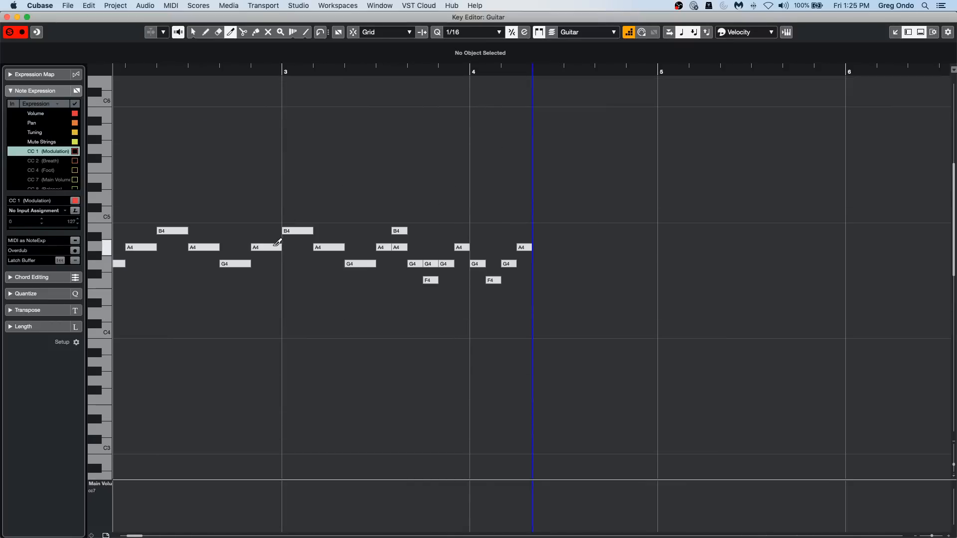
right_click(167, 216)
click(155, 203)
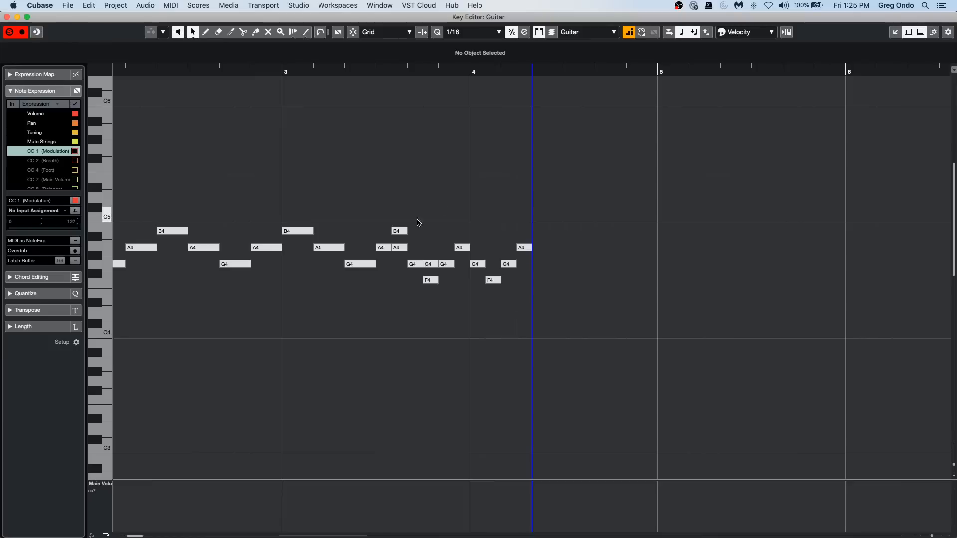
Select the step-entered notes from bar 2 to bar 4, try quantizing them to 1/8 and undo the quantize.
drag(143, 188, 556, 326)
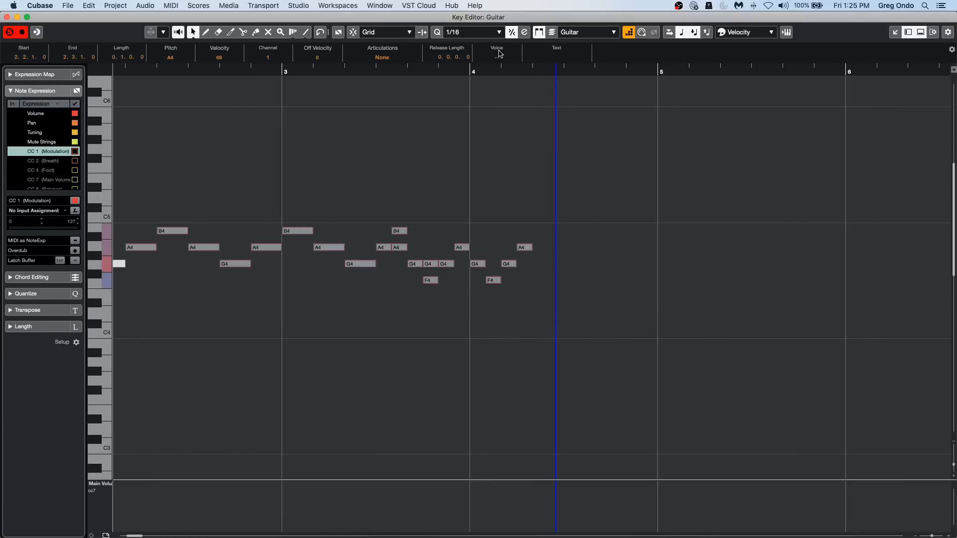
click(453, 32)
click(495, 23)
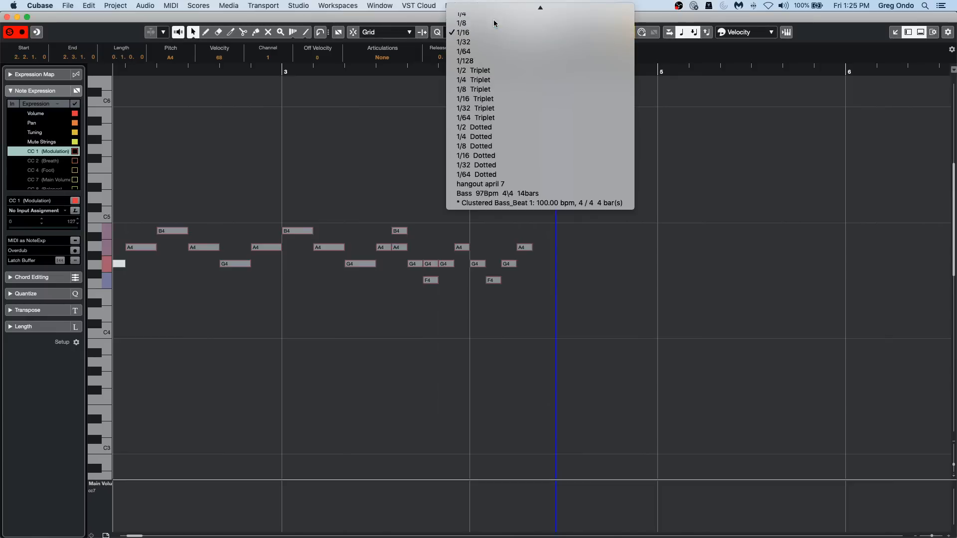
key(q)
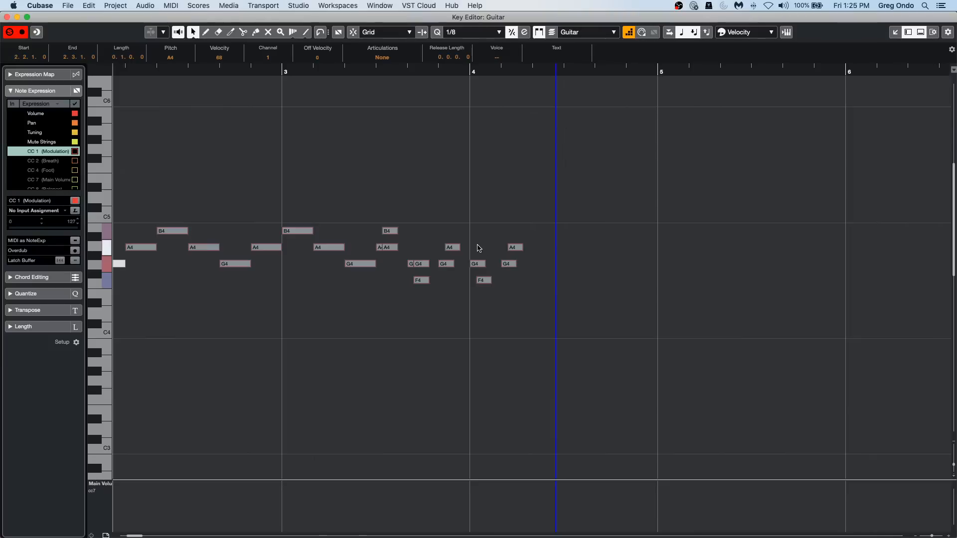
key(super+z)
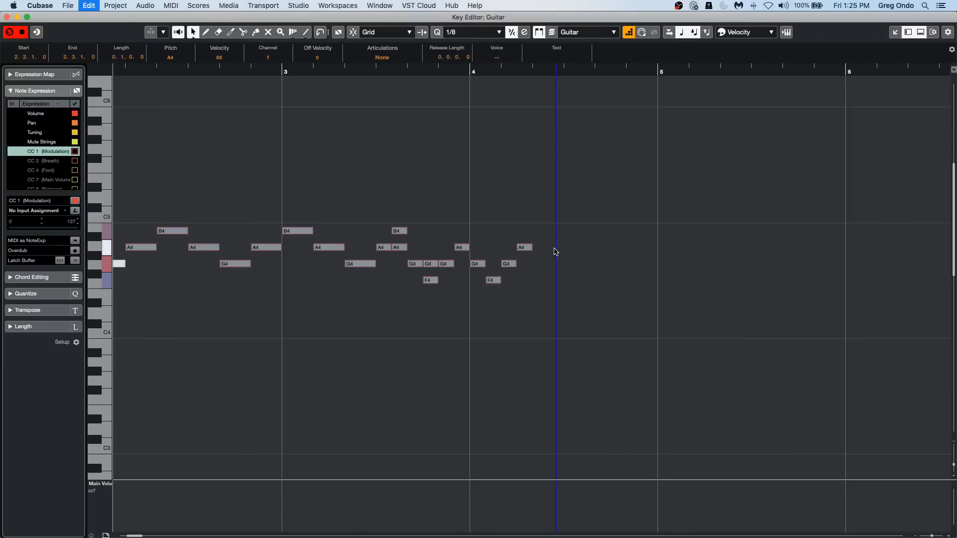
Return the quantize preset to 1/16 and close the Guitar part's Key Editor.
click(467, 33)
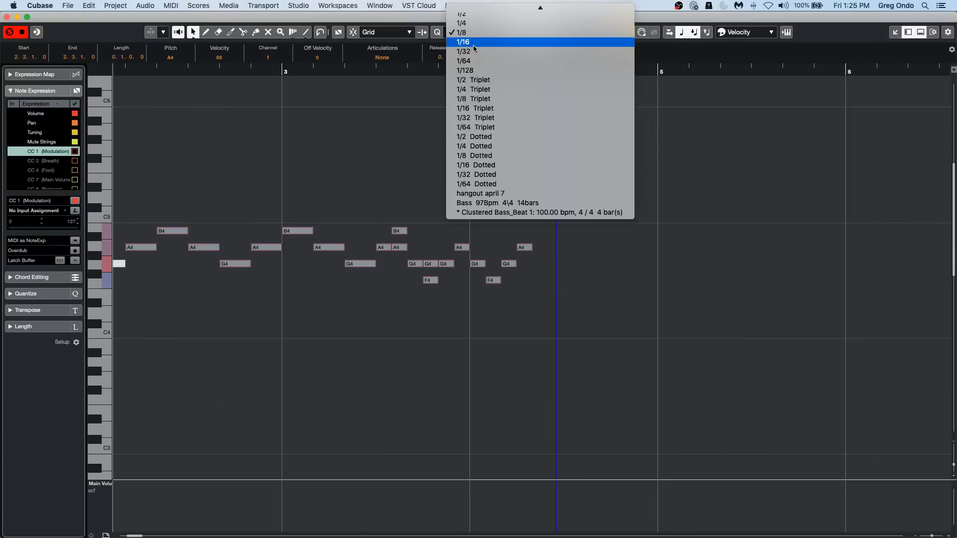
click(467, 42)
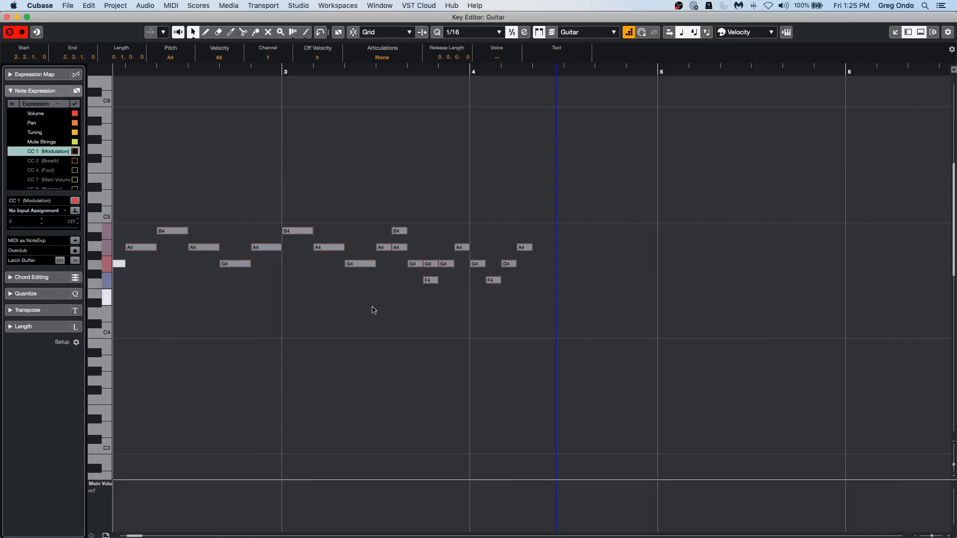
click(7, 17)
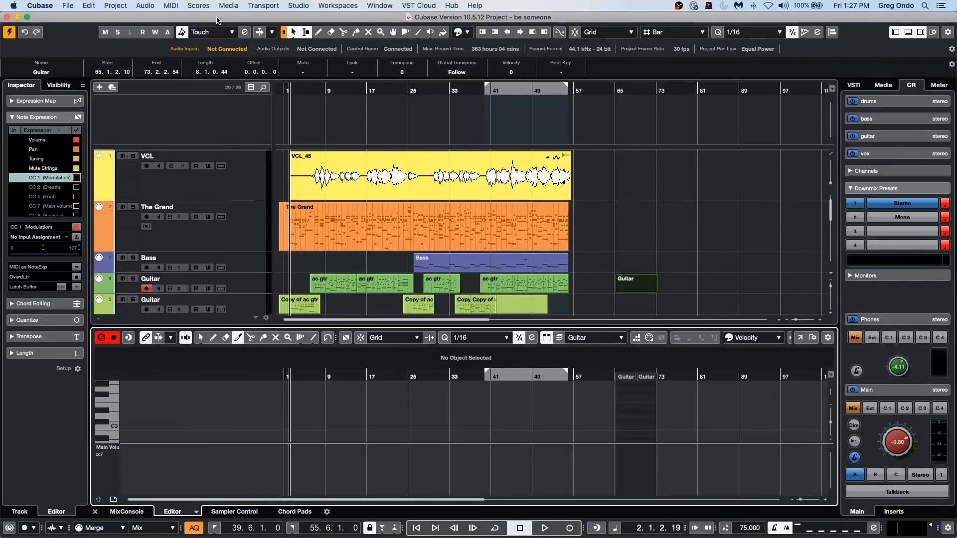
Open the project file CX Audio.cpr from the CX Audio folder and activate the project.
click(67, 6)
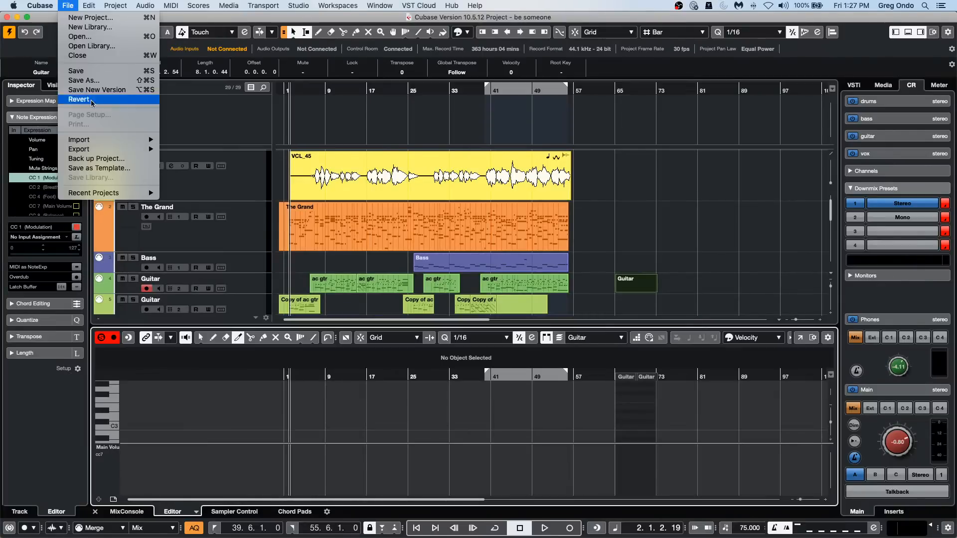
mouse_move(98, 192)
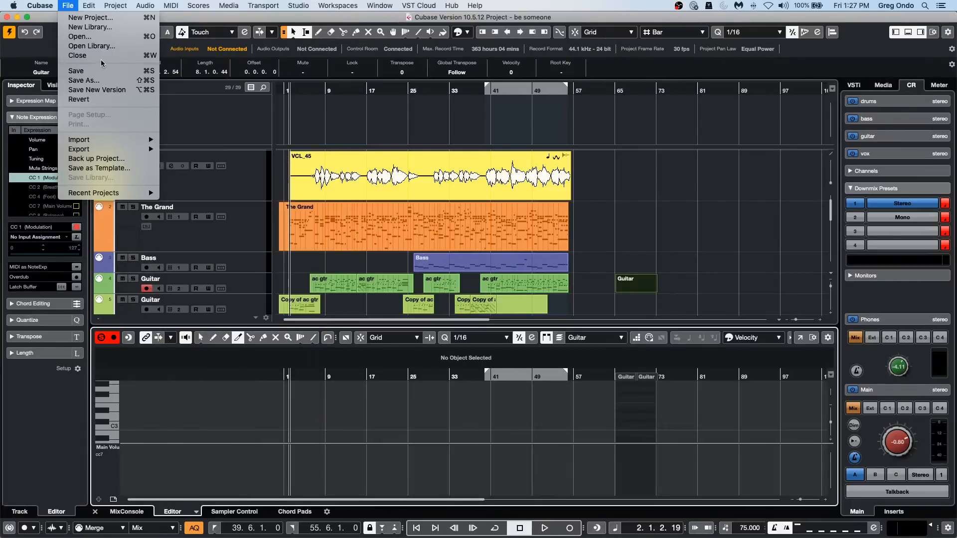
click(93, 38)
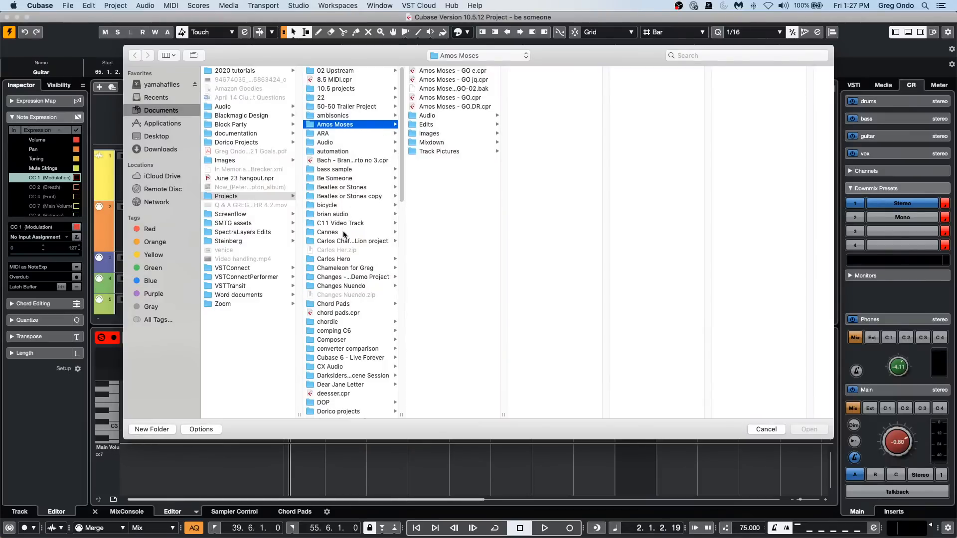
click(337, 367)
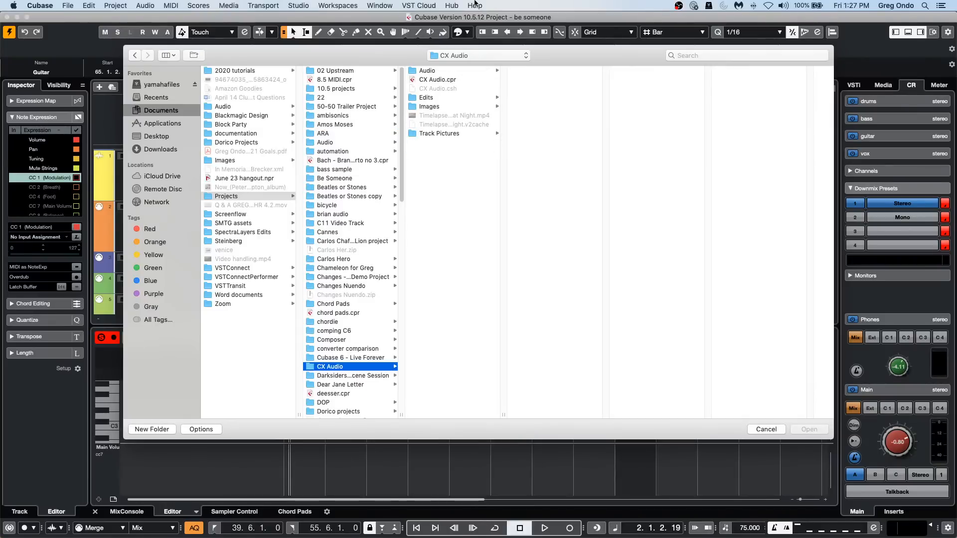
double_click(435, 80)
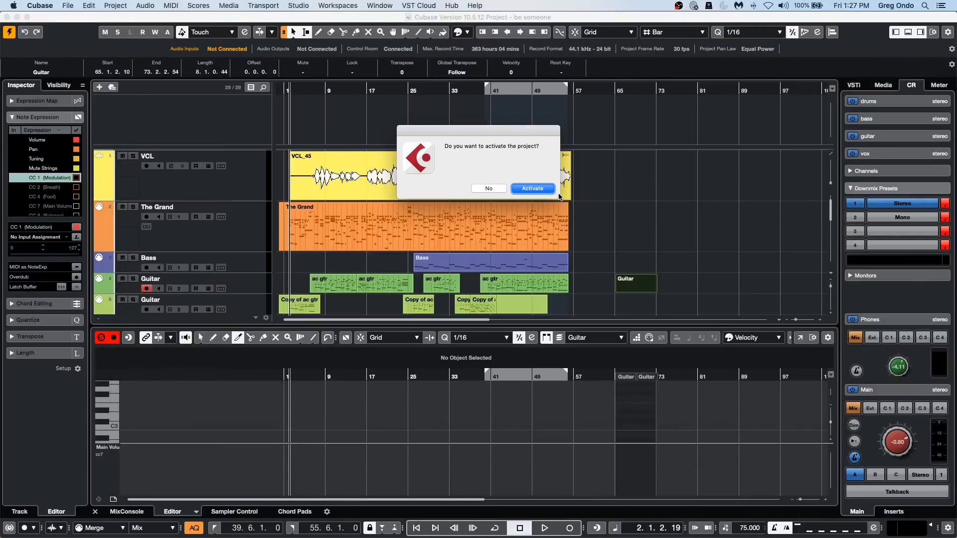
click(532, 189)
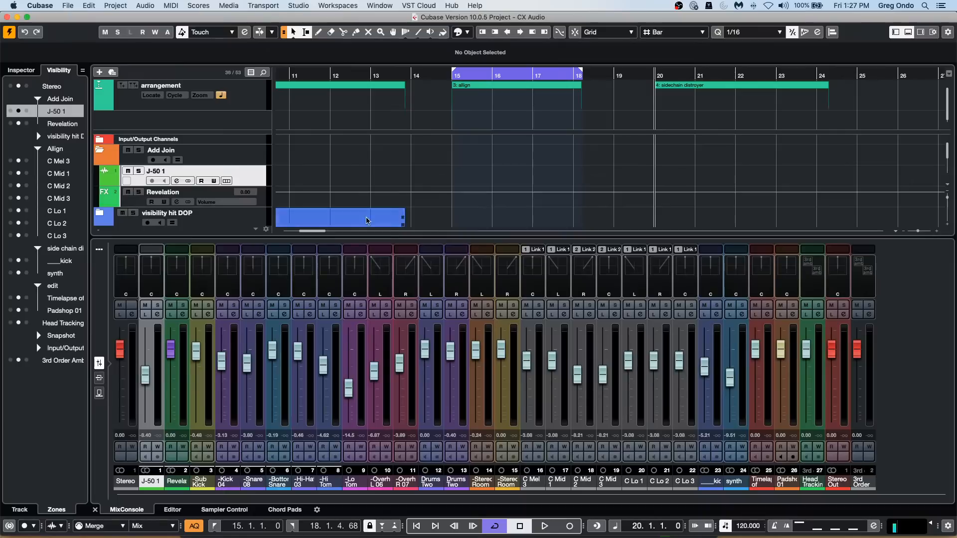
Select the Head Tracking track and show its settings in the Inspector.
scroll(326, 153, down, 10)
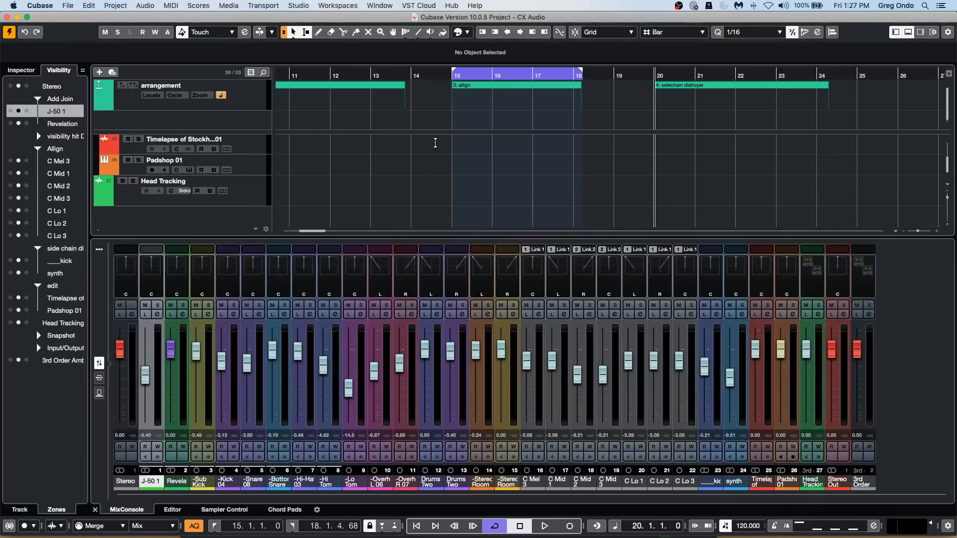
click(255, 193)
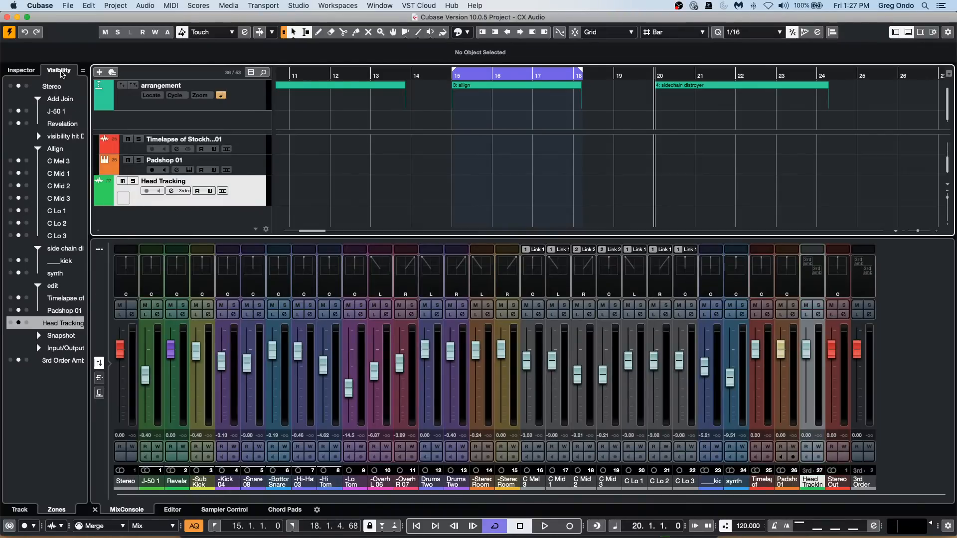
click(22, 70)
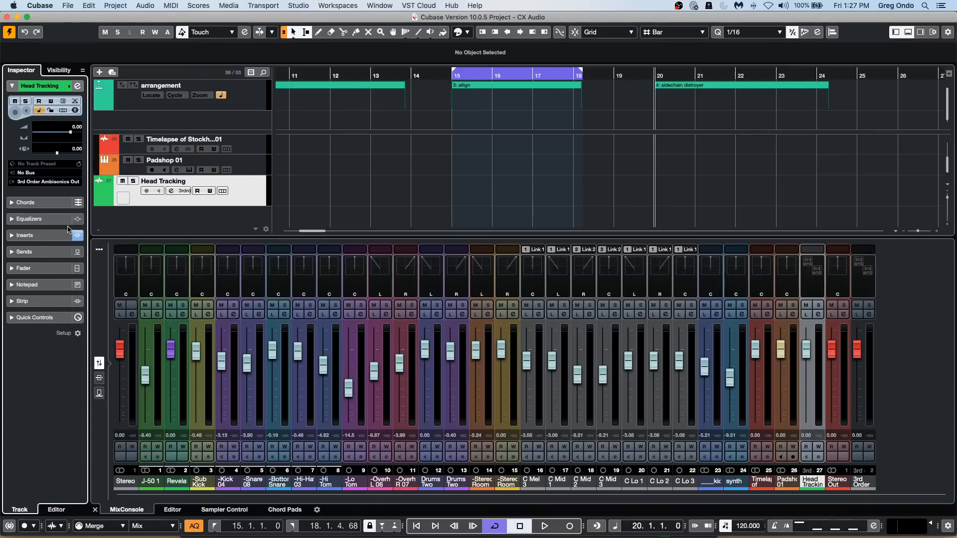
Add one audio track with the 1st Order Ambisonics configuration below the Head Tracking track.
right_click(251, 196)
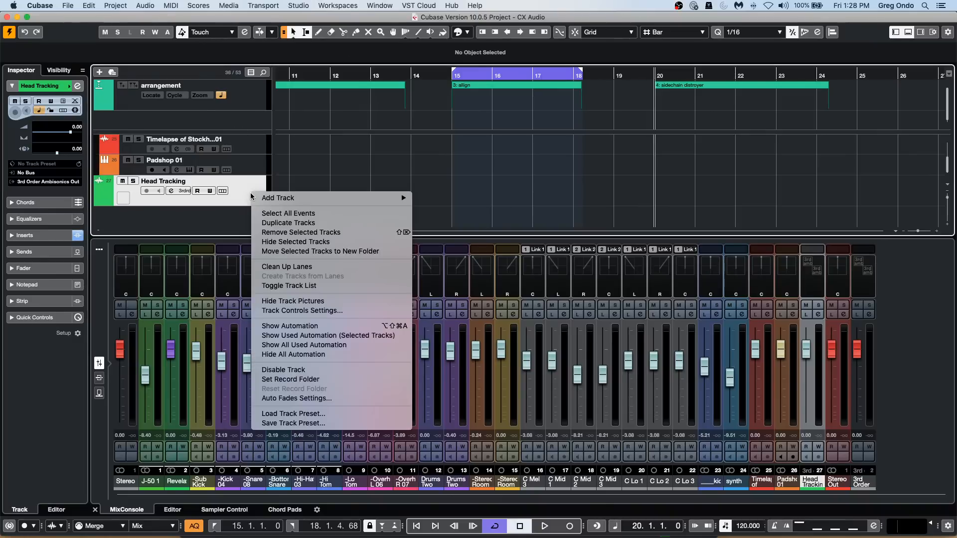
mouse_move(378, 198)
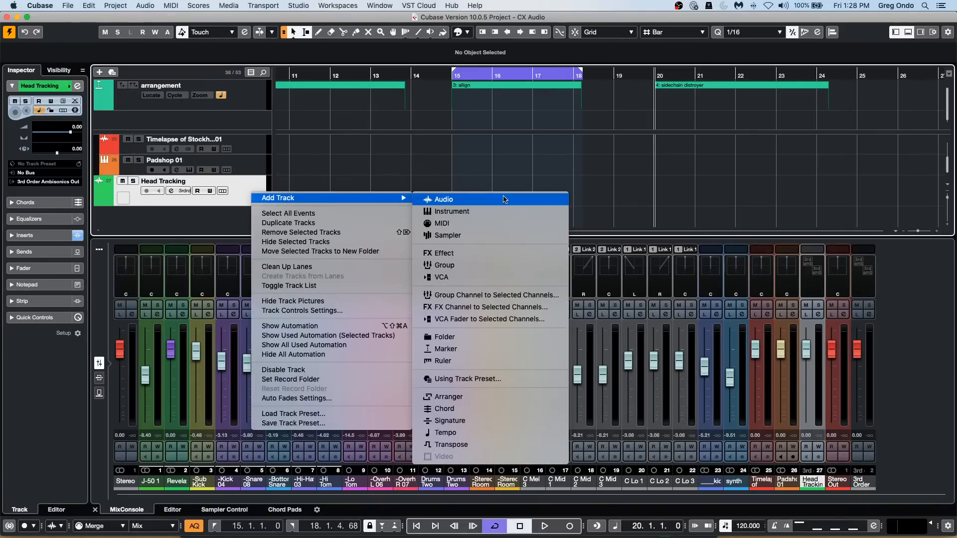
click(502, 198)
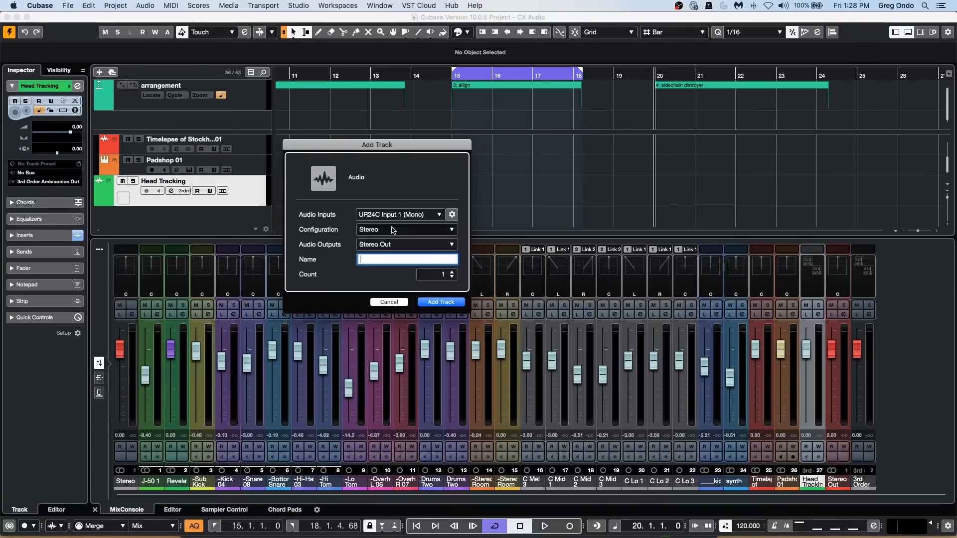
click(411, 230)
mouse_move(397, 284)
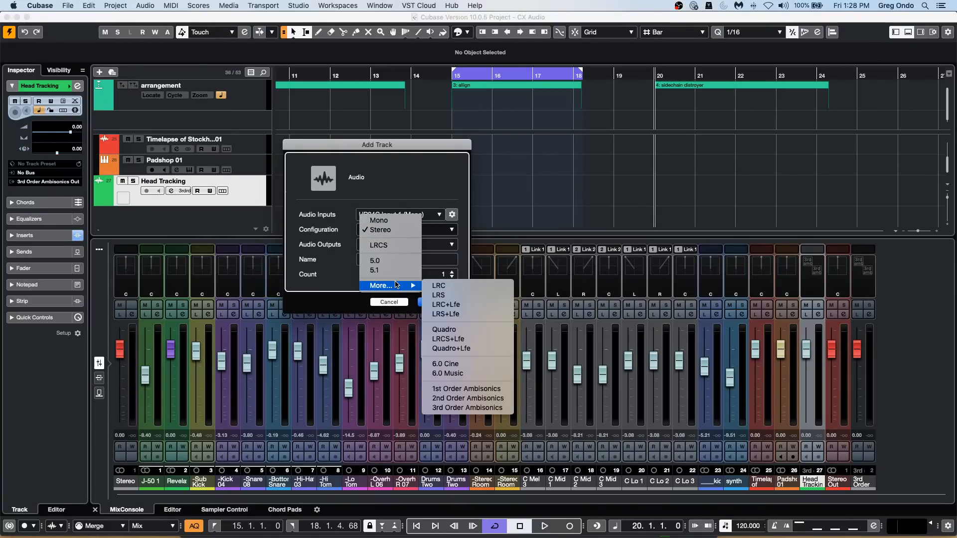
click(492, 389)
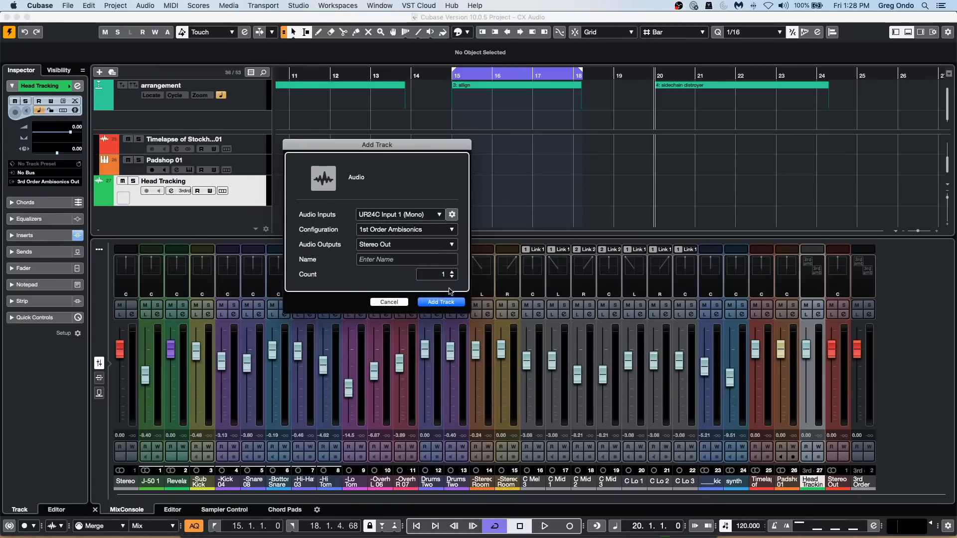
click(447, 302)
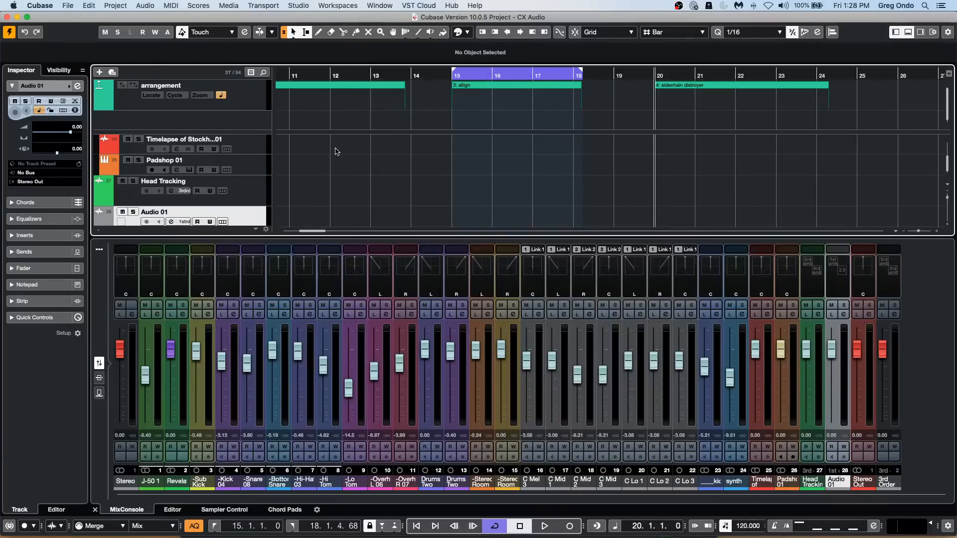
Examine the new ambisonics track's channel format in the MixConsole and the track list.
click(841, 280)
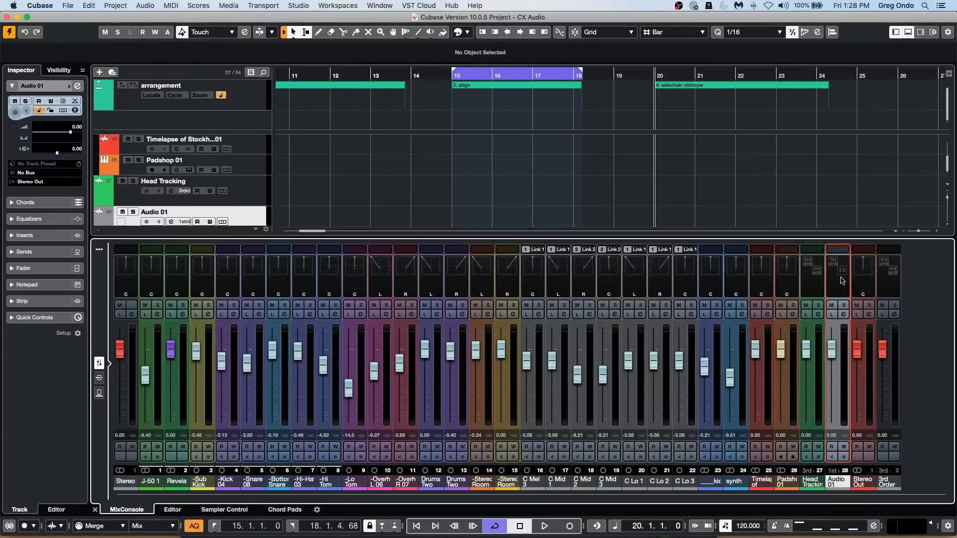
scroll(373, 171, down, 1)
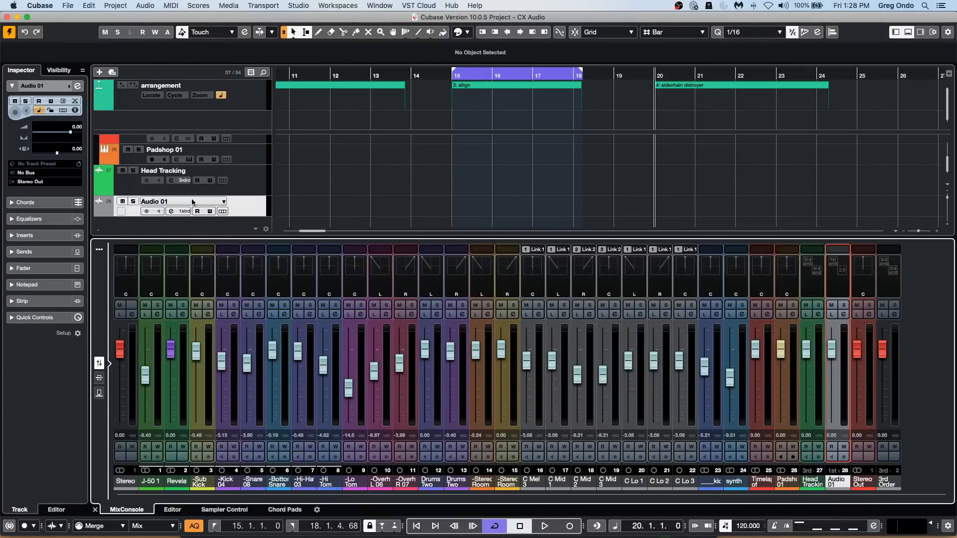
click(239, 203)
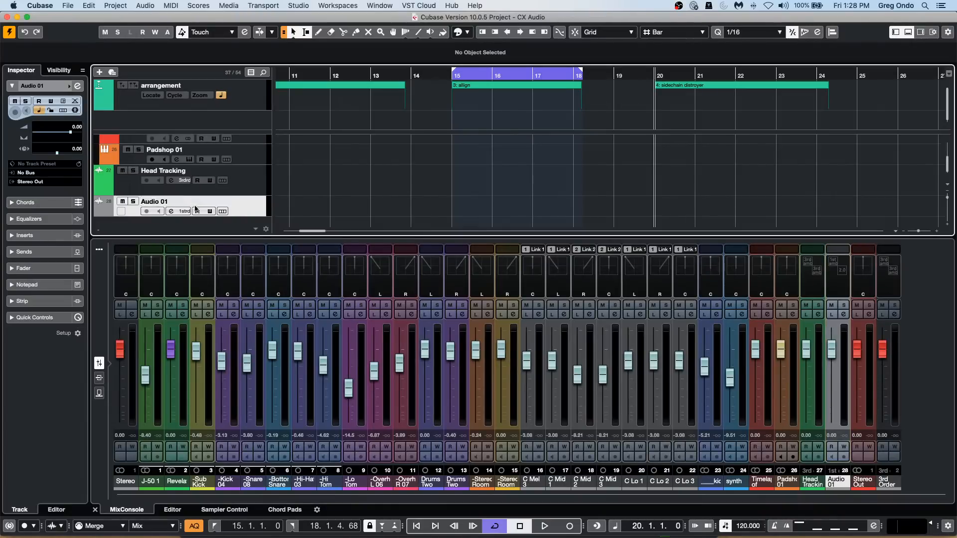
Select the Head Tracking track, open the Head Tracking window and review its VR controller types, keeping OpenVR.
click(229, 188)
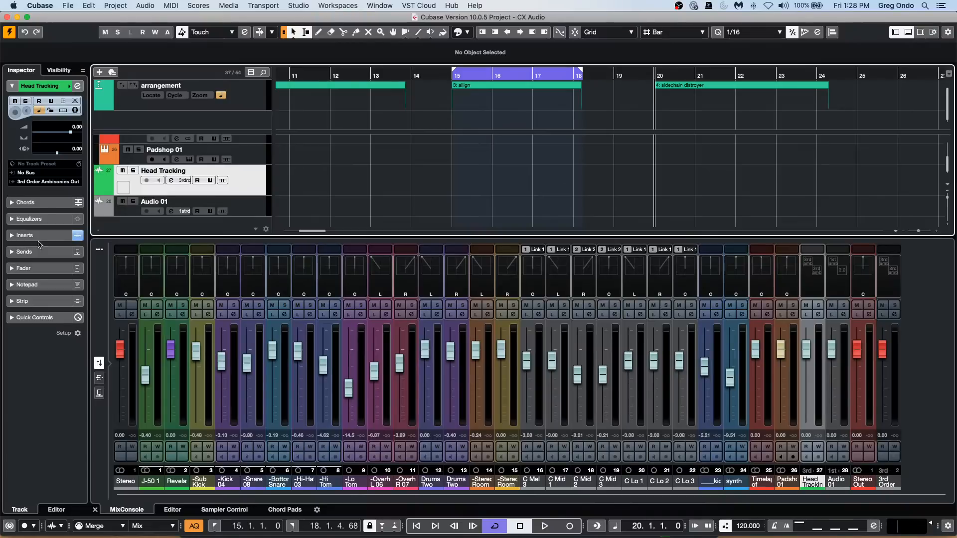
click(178, 3)
mouse_move(142, 9)
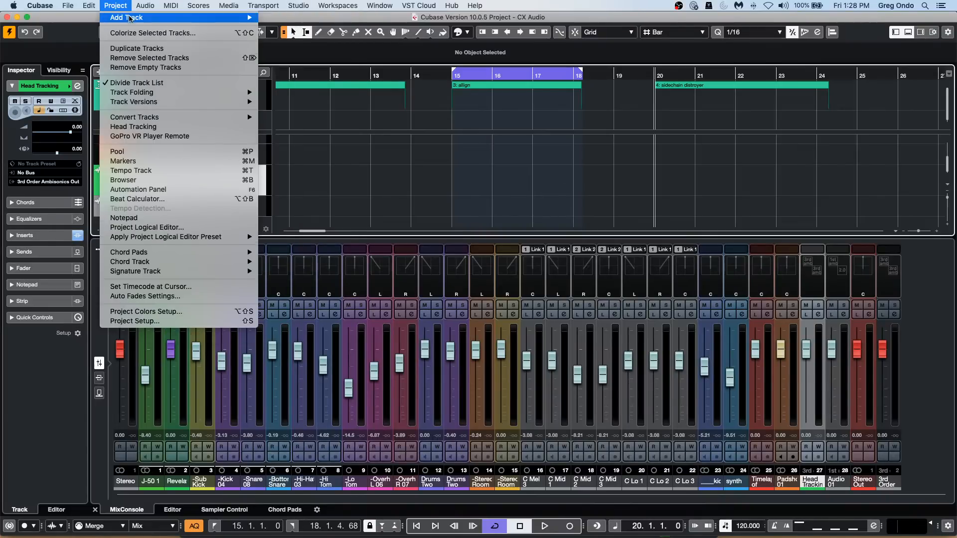
click(179, 128)
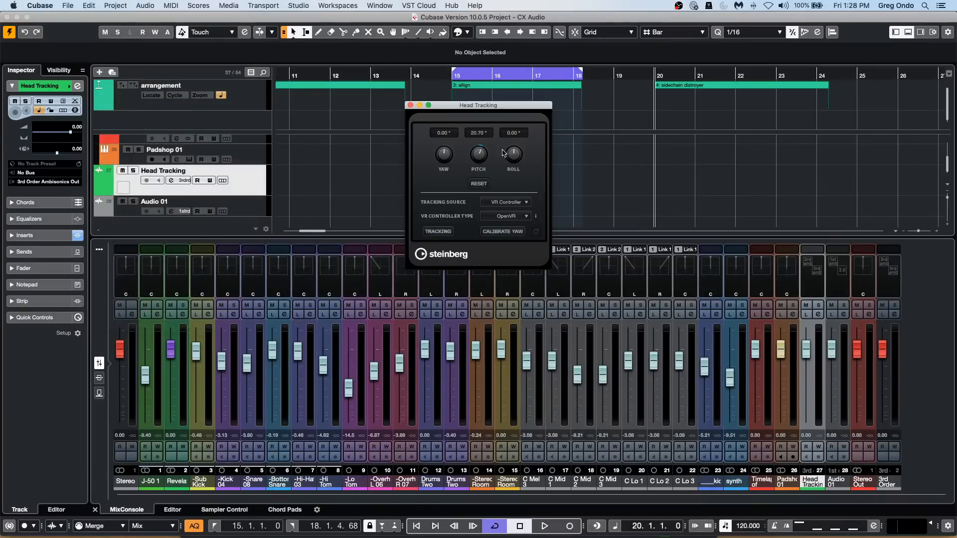
click(523, 204)
click(524, 209)
click(518, 217)
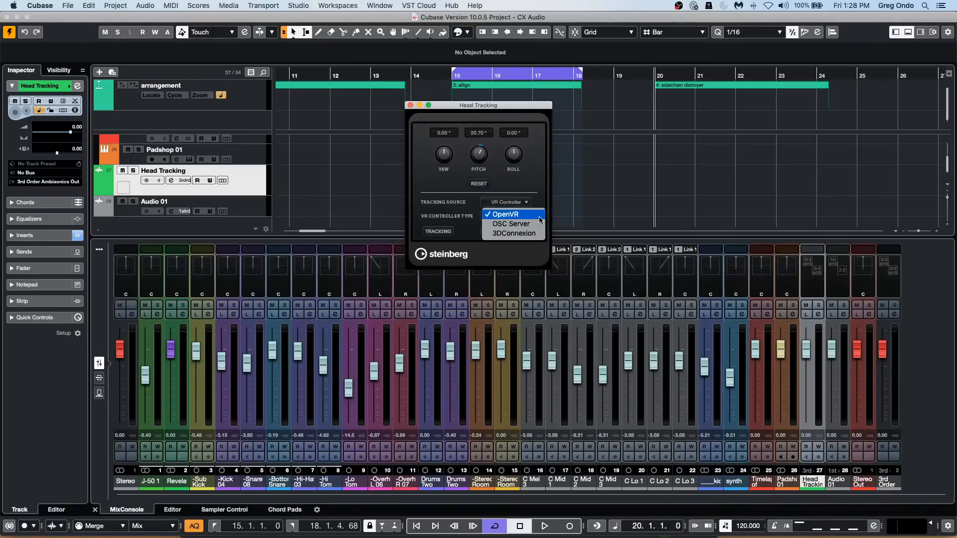
click(528, 217)
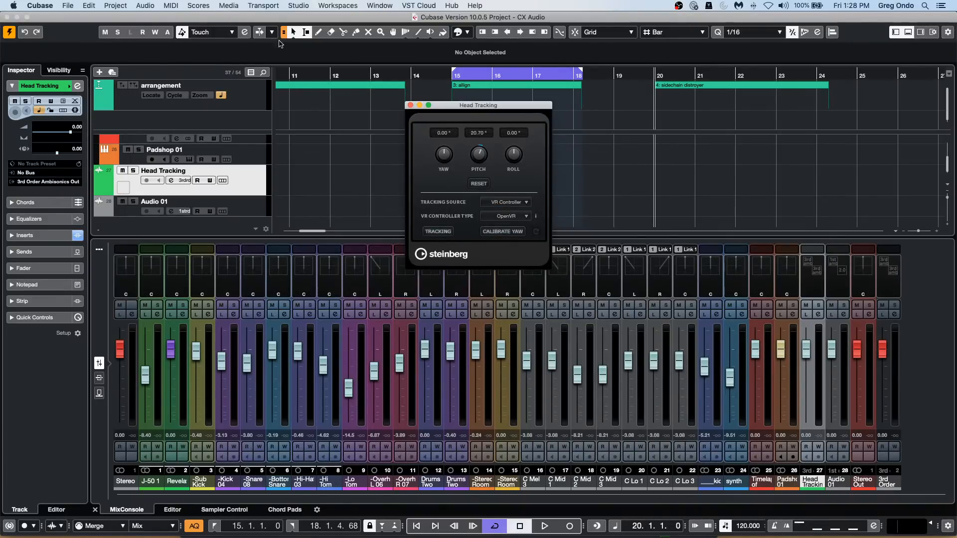
click(120, 8)
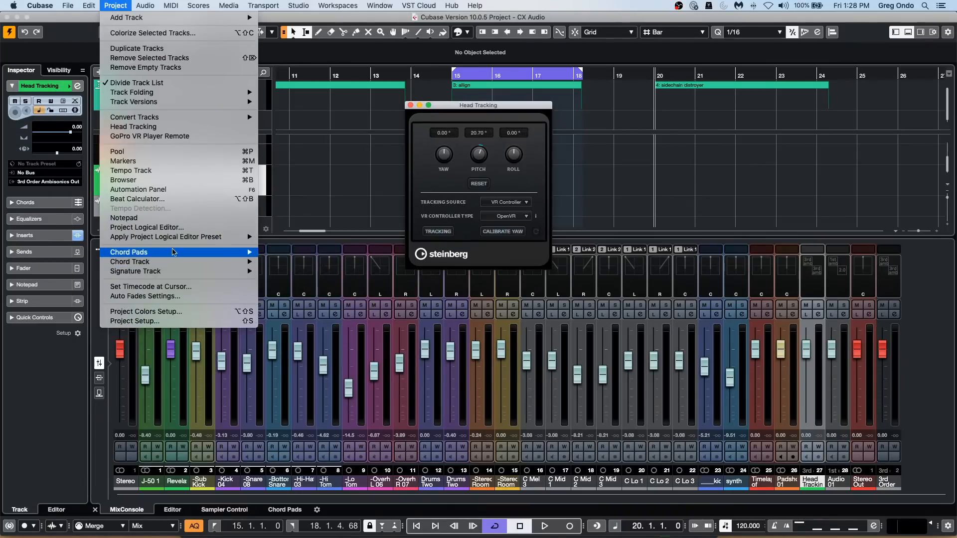
click(394, 171)
Show the Head Tracking track's inserts and open the ambisonics format converter in slot 1 and the VST AmbiDecoder in slot 2.
click(32, 235)
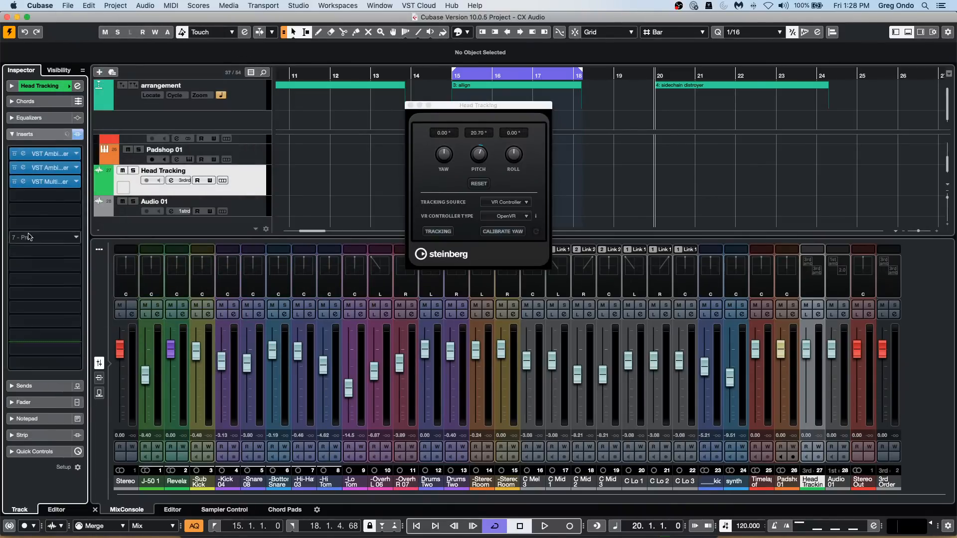
click(41, 156)
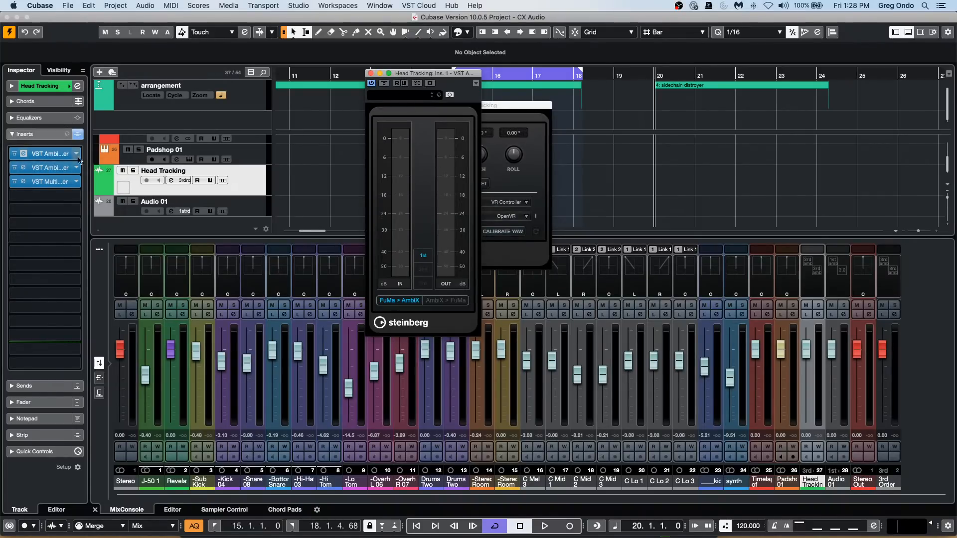
click(54, 169)
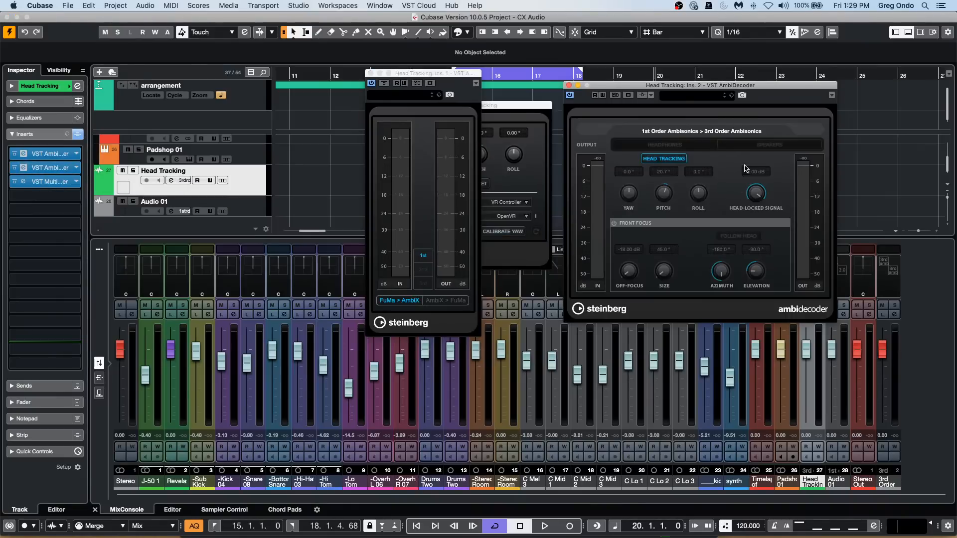
Open the VST MultiPanner insert and reposition the source in its two views to about L16, F47 and B80.
click(53, 183)
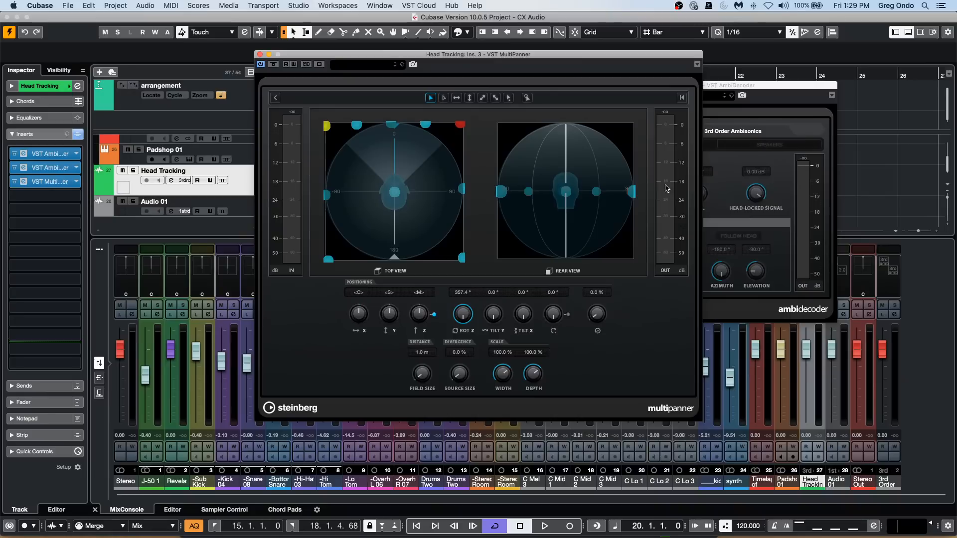
drag(588, 182, 619, 219)
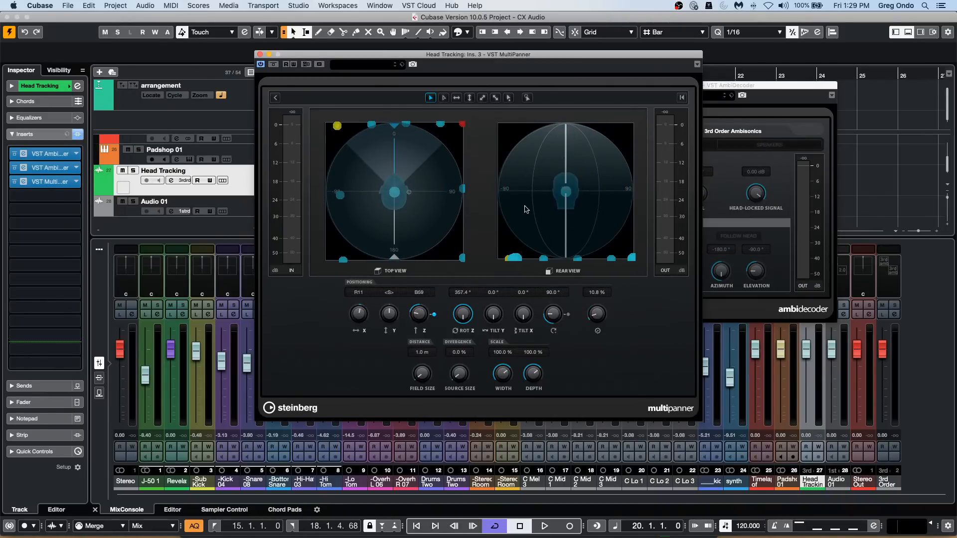
drag(402, 132, 368, 93)
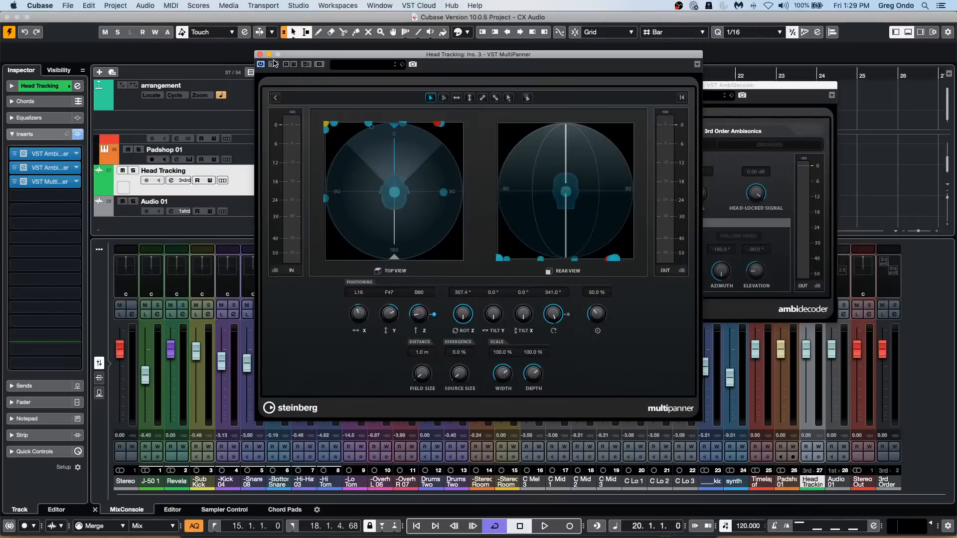
Close the three insert plug-in windows and the Head Tracking window.
click(258, 54)
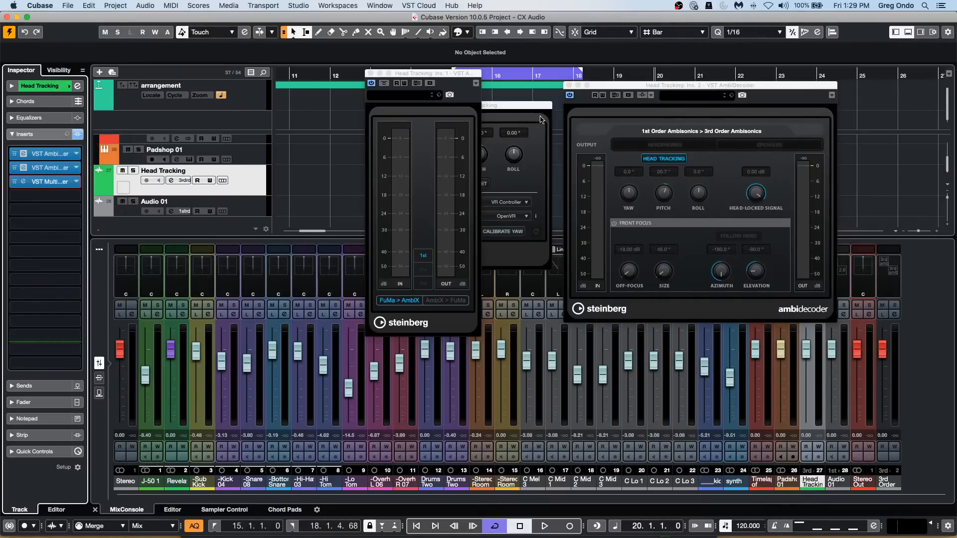
click(569, 86)
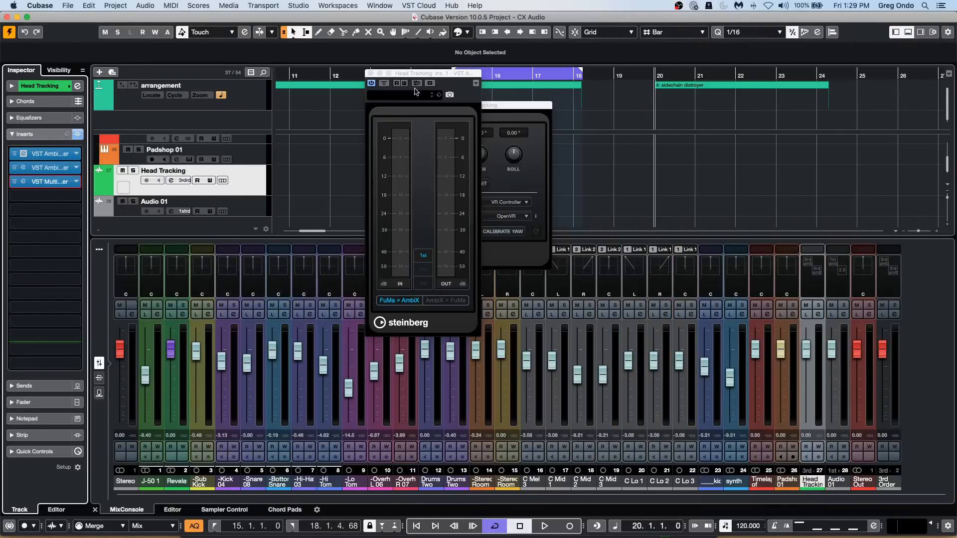
click(370, 73)
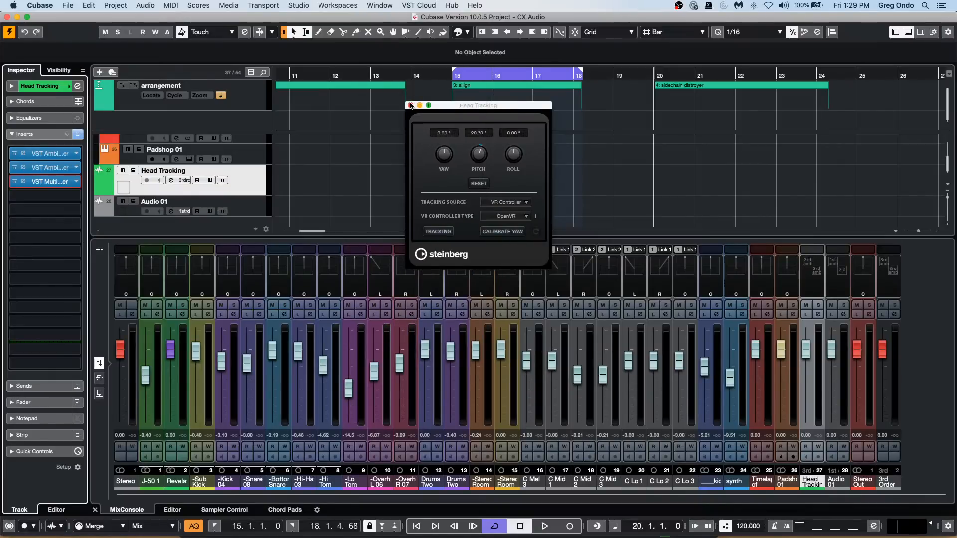
click(410, 106)
Return to the first tracks of the project and place the project cursor at the start of bar 1.
scroll(405, 138, up, 2)
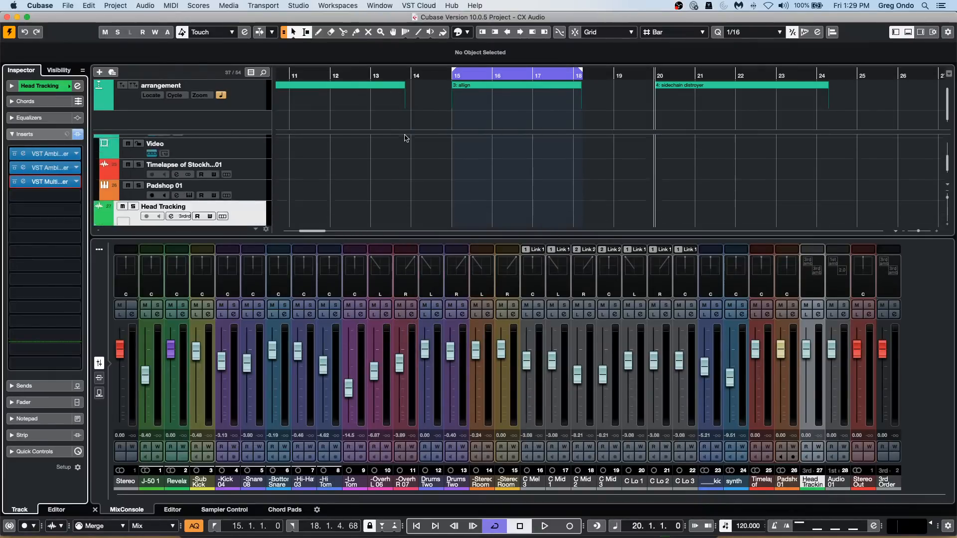
scroll(405, 138, up, 8)
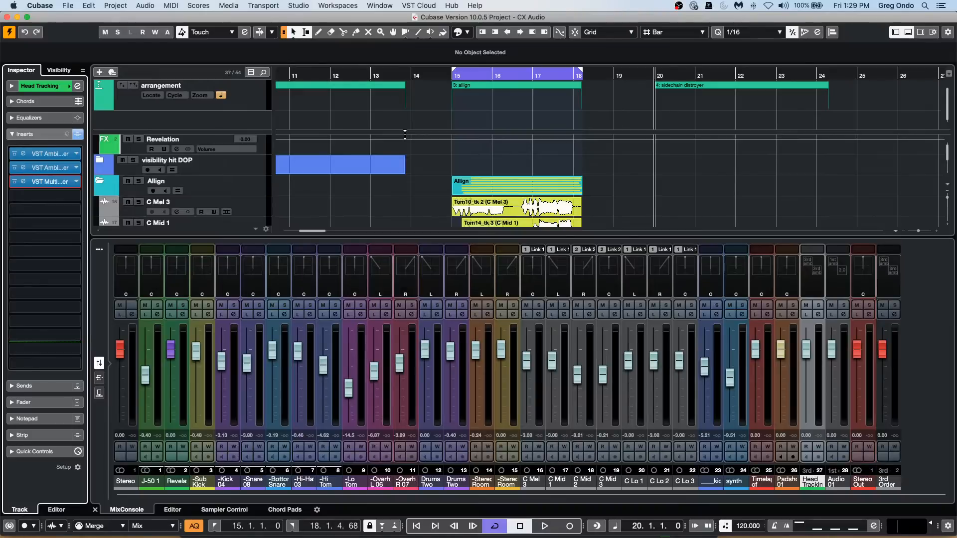
drag(339, 73, 207, 72)
scroll(412, 128, up, 3)
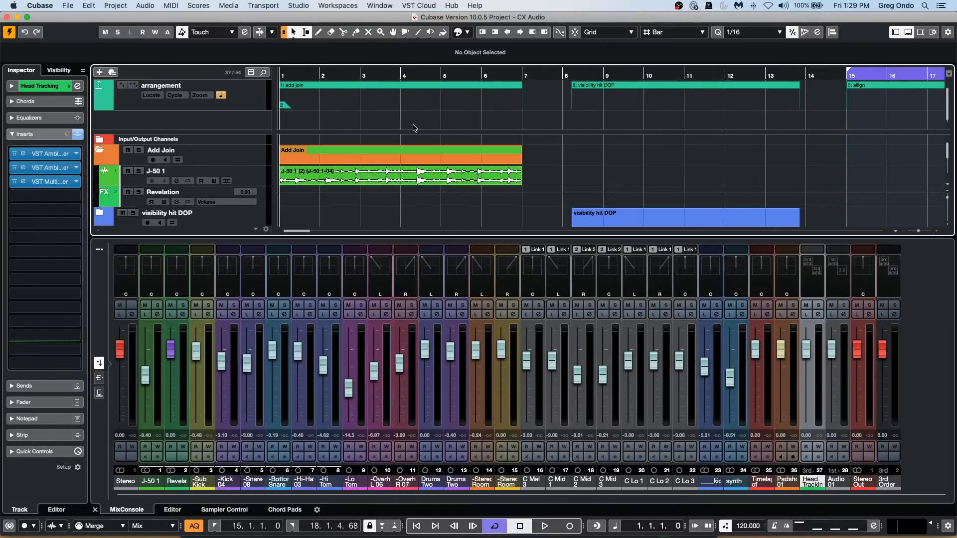
Switch to the recent project be someone.cpr and activate it.
click(70, 6)
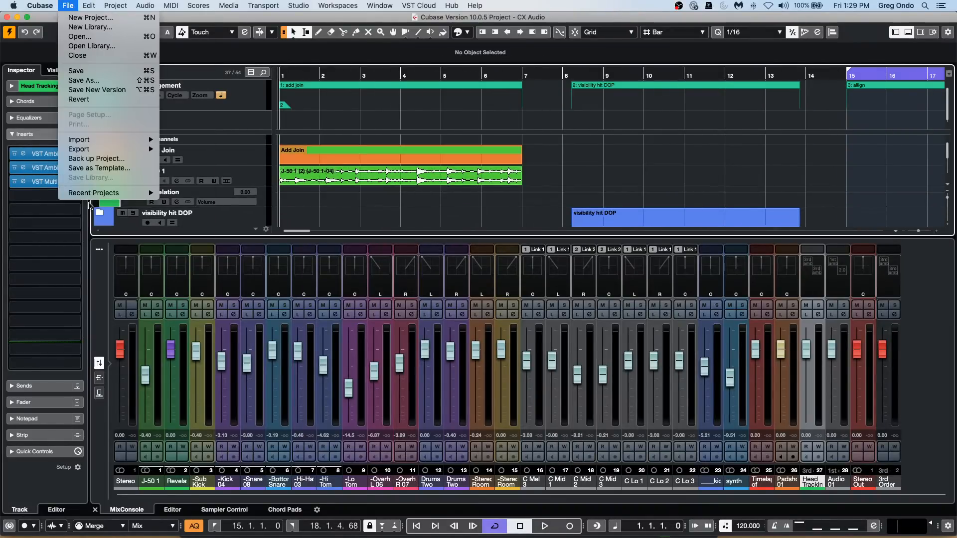
mouse_move(104, 150)
mouse_move(111, 193)
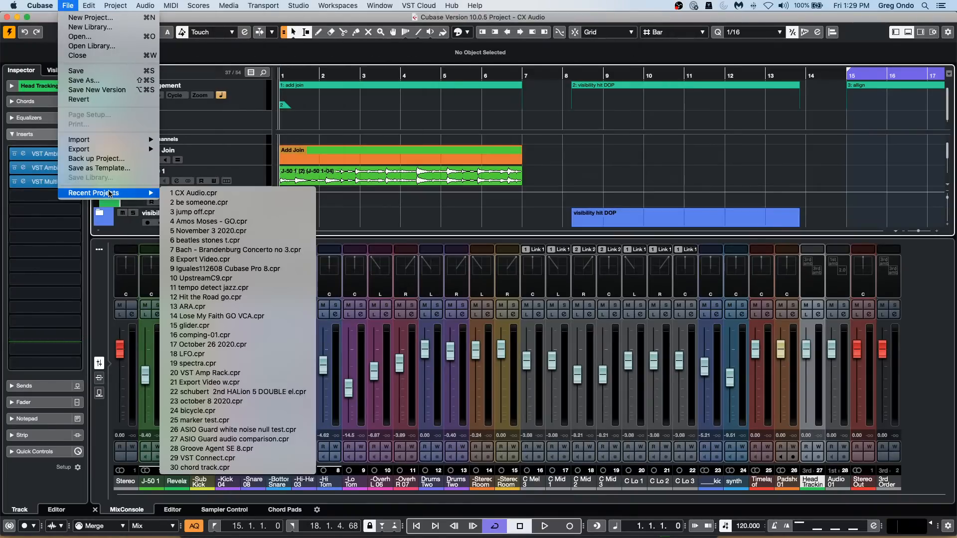
click(234, 202)
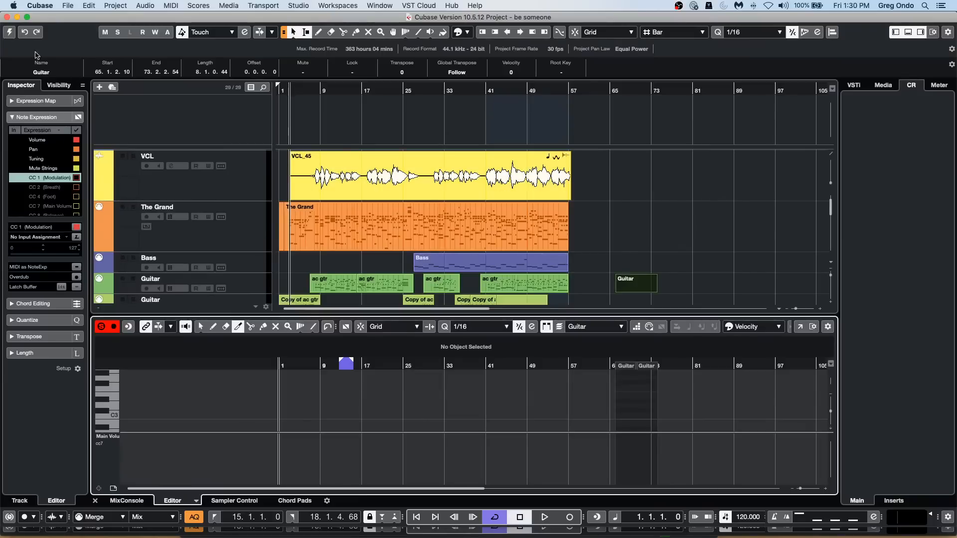
click(9, 32)
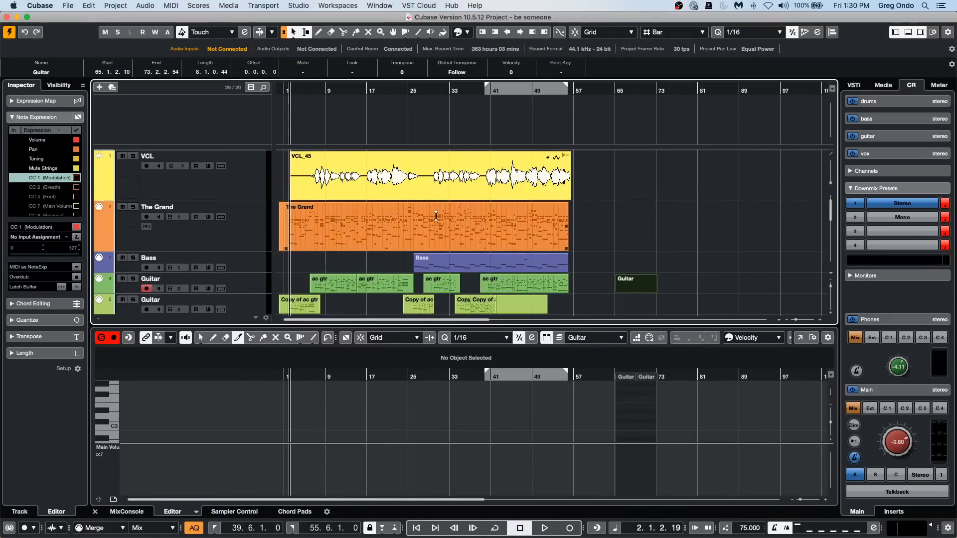
Create chord symbols on the Chord Track from The Grand part, including bass notes and tensions, and proceed despite the existing chord events.
click(402, 231)
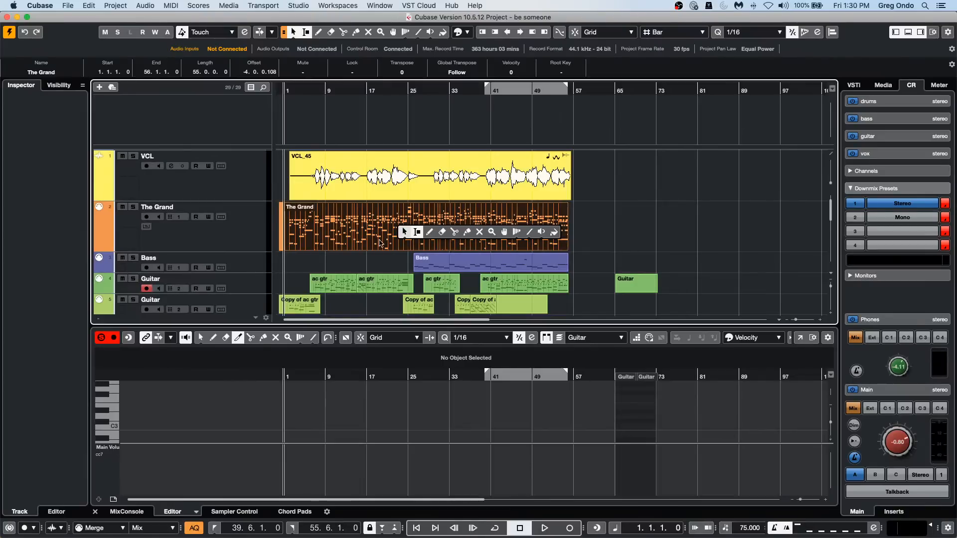
click(116, 6)
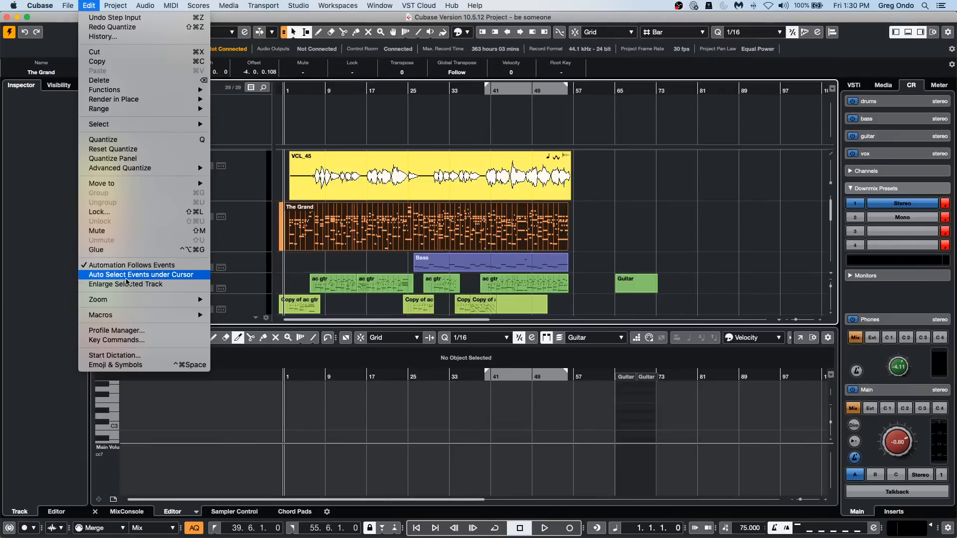
mouse_move(115, 5)
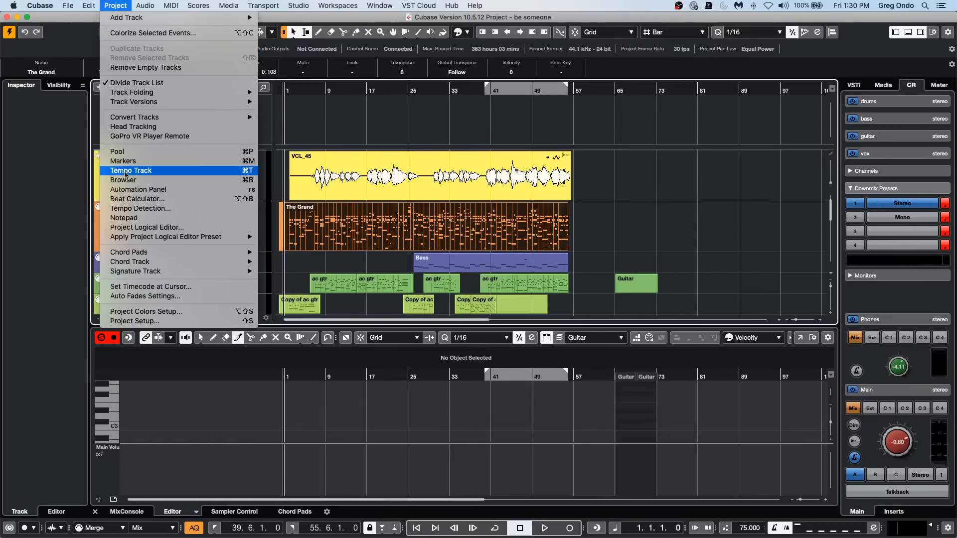
mouse_move(139, 264)
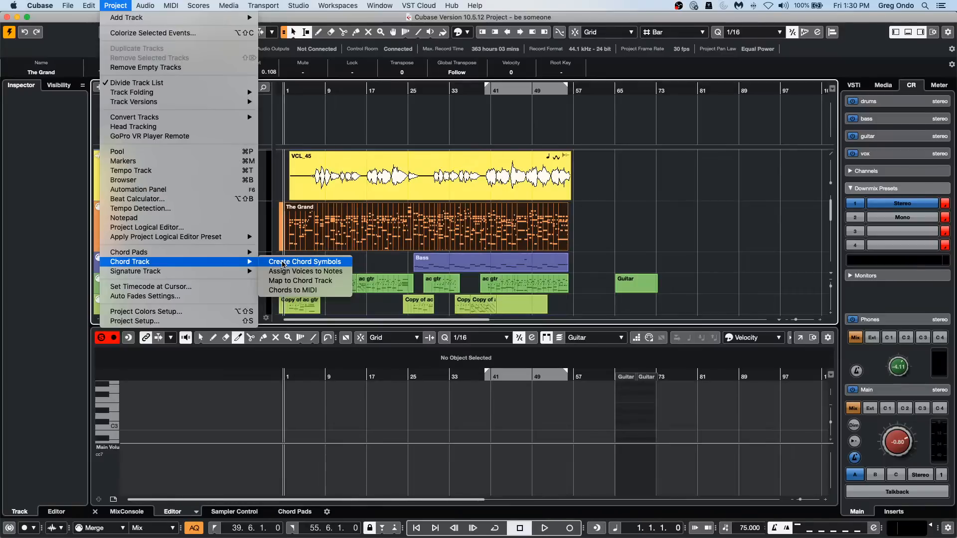
click(282, 265)
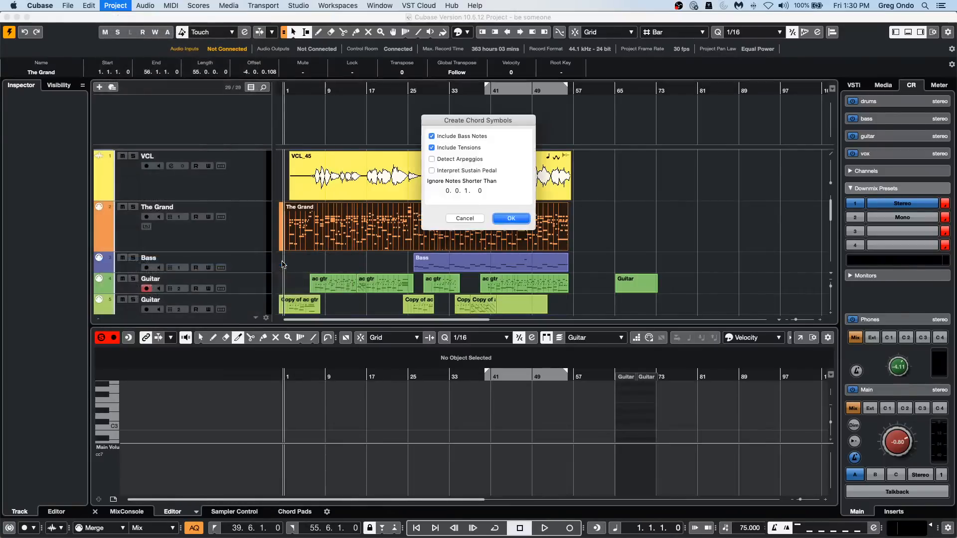
key(Return)
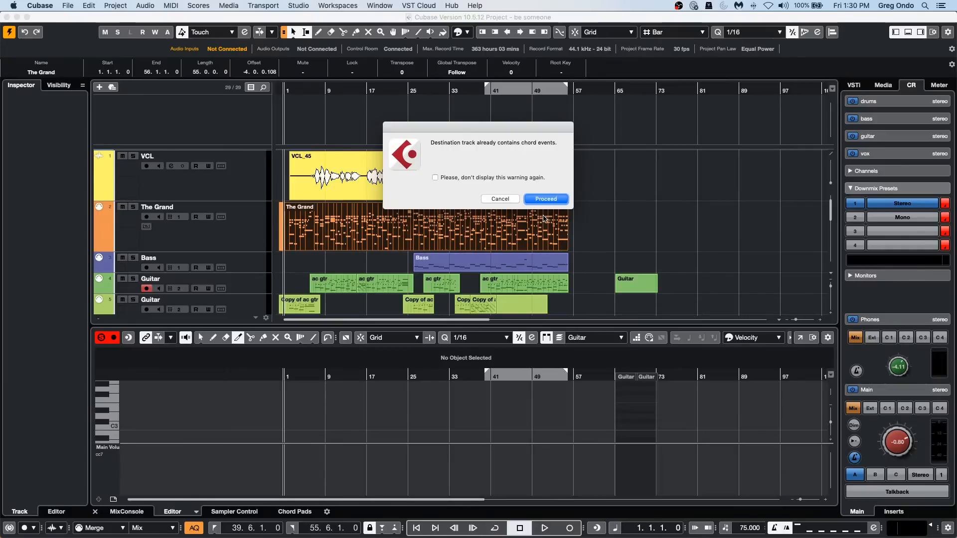
click(546, 199)
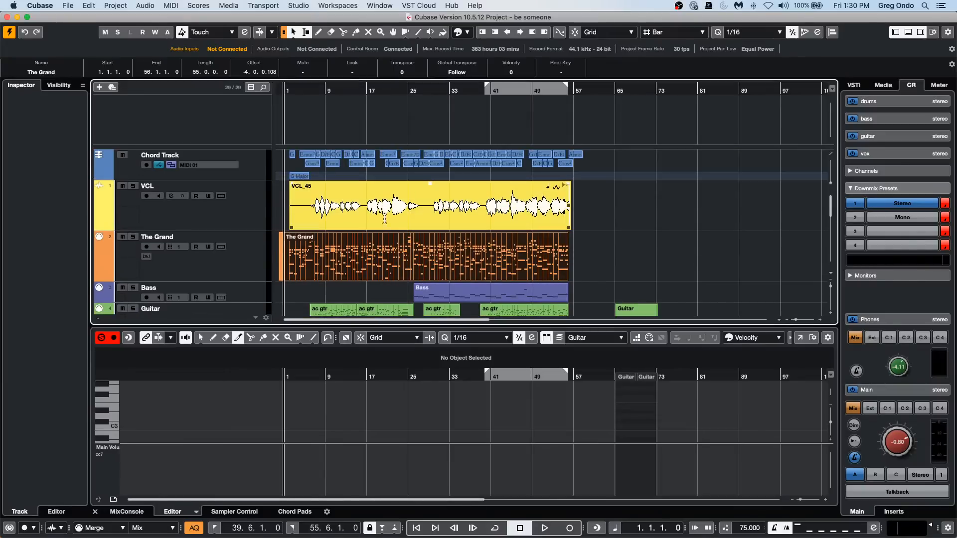
Open The Grand part in a separate Key Editor window, showing roughly bars 1 to 19.
click(368, 275)
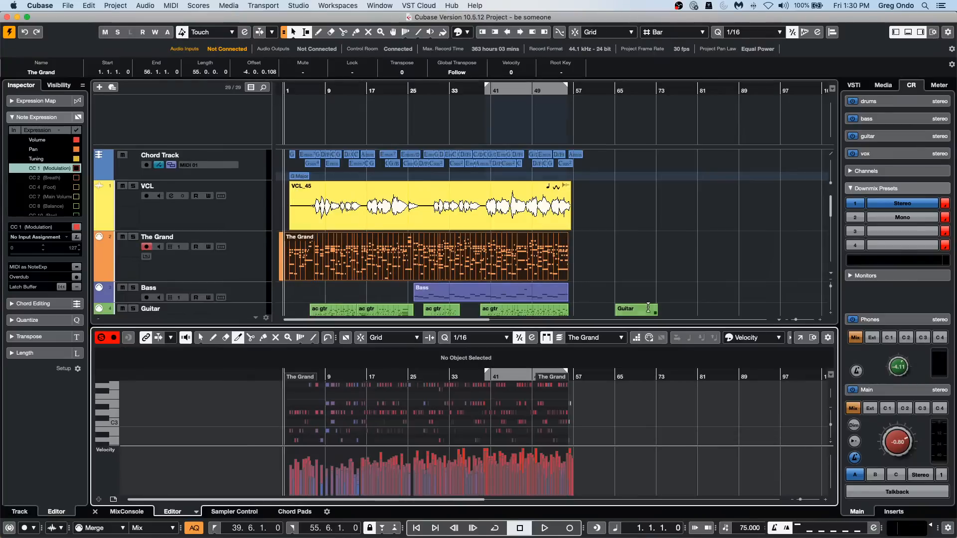
click(799, 337)
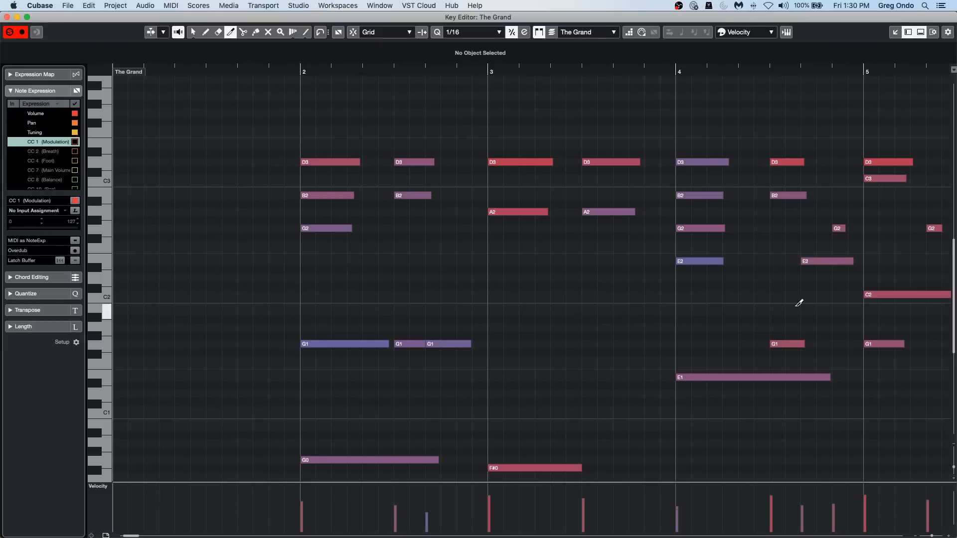
mouse_move(278, 70)
mouse_down()
mouse_move(271, 38)
mouse_move(459, 150)
mouse_up()
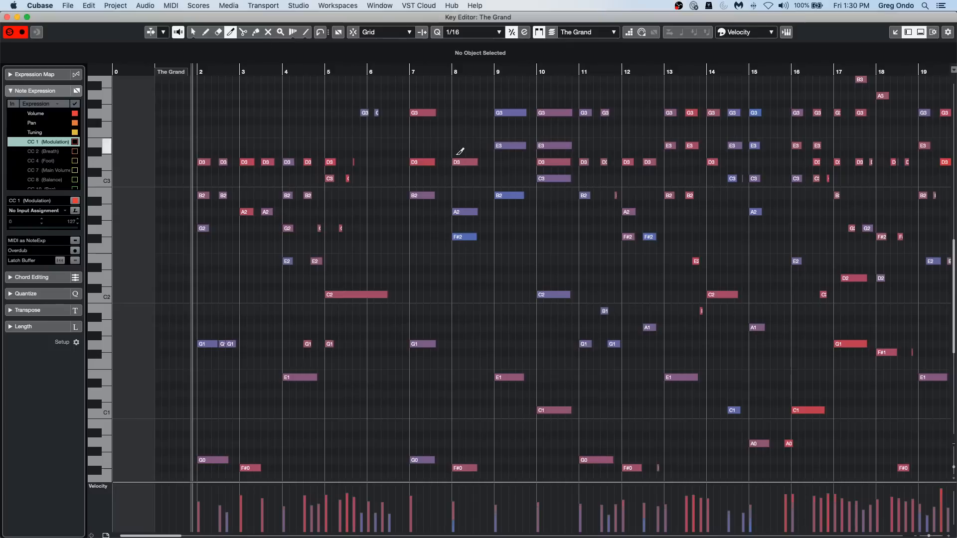
Select all D3 notes in The Grand part, transpose them up a semitone to D#3 and back down to D3.
key(1)
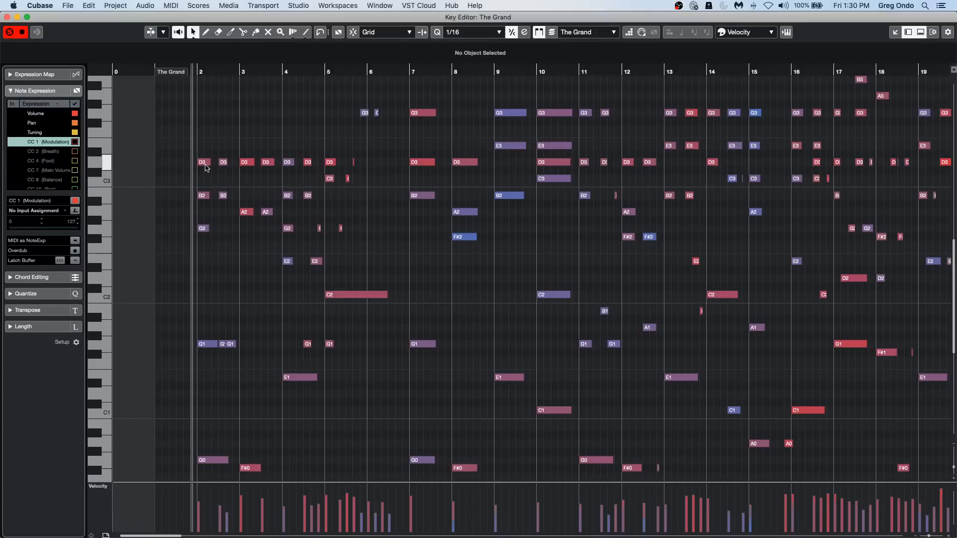
shift+super+click(202, 162)
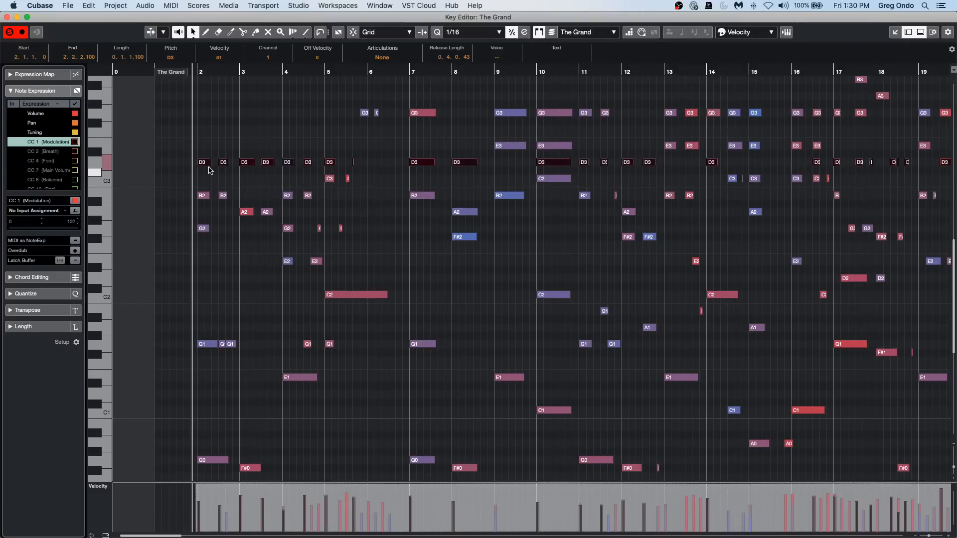
key(Up)
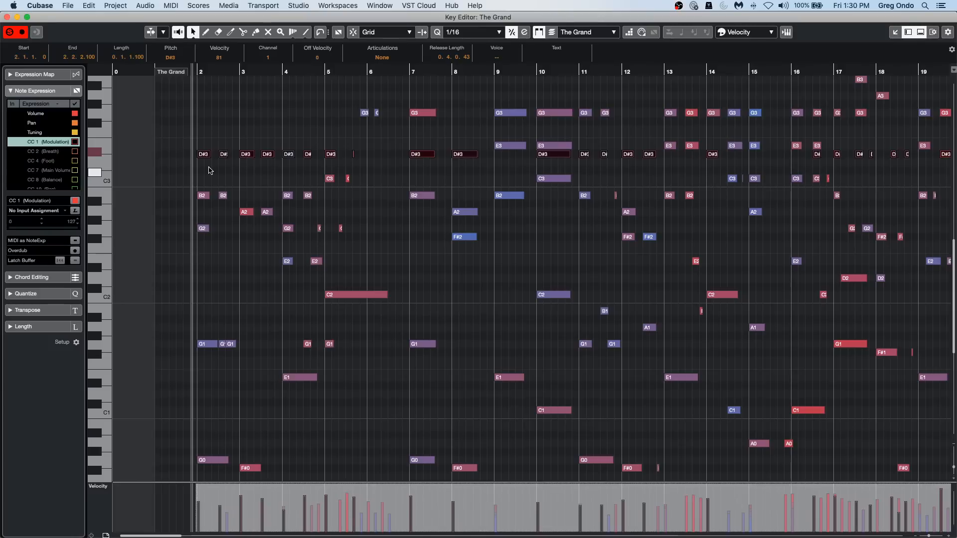
key(Down)
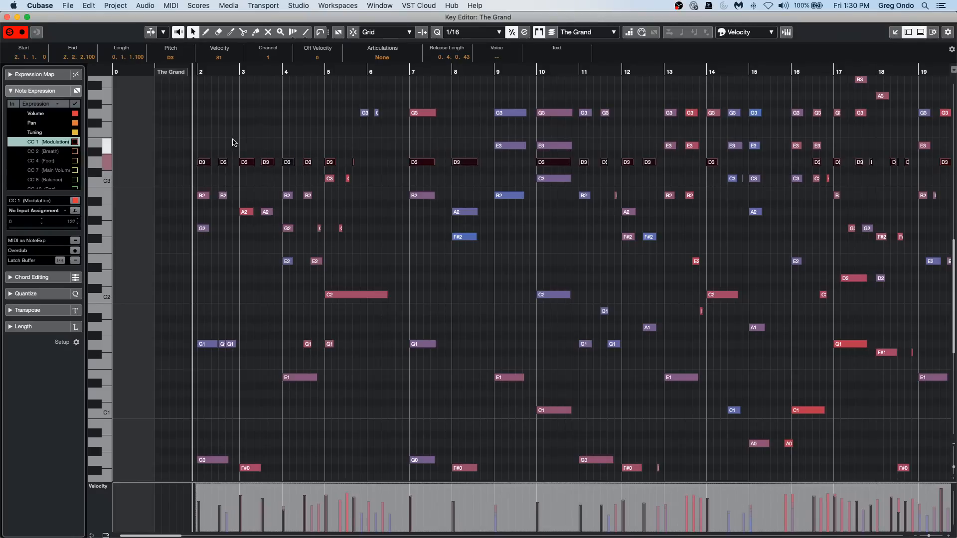
Draw long B1, A1 and D2 notes starting around bar 5, above and below the existing C2 note.
right_click(248, 137)
click(249, 137)
right_click(345, 330)
click(357, 329)
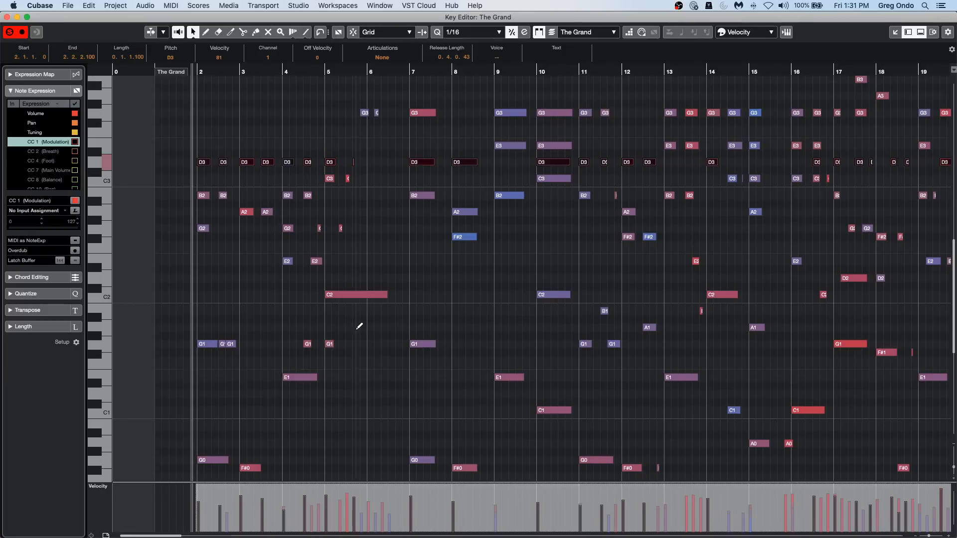
drag(331, 311, 397, 312)
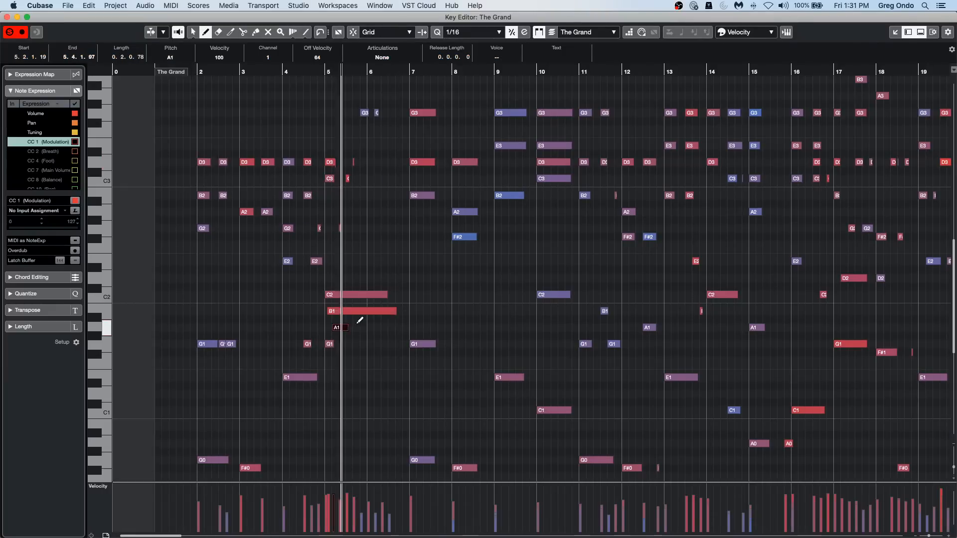
drag(332, 328, 449, 327)
drag(325, 278, 441, 278)
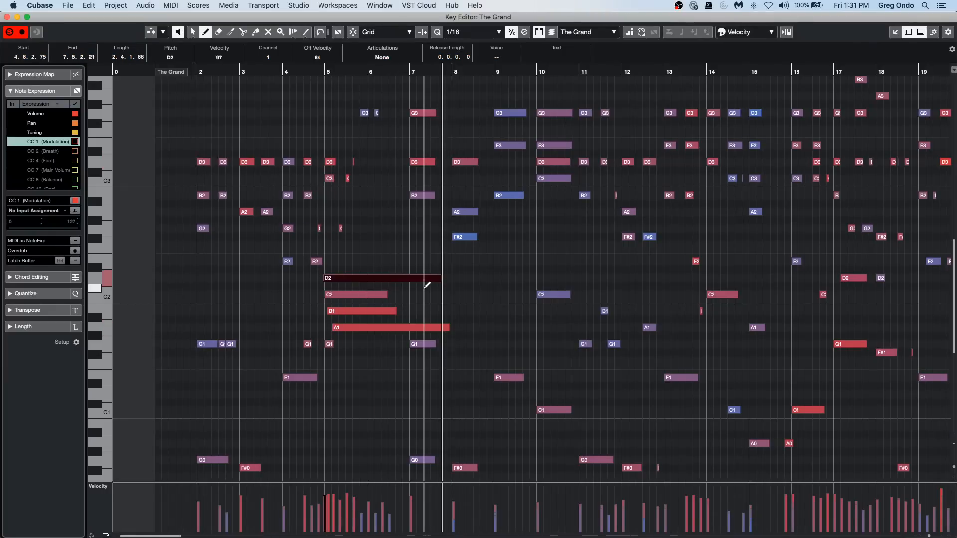
Trim the ends of the stacked A1 to D2 notes along a rising diagonal with the Trim tool, and undo the trim.
right_click(361, 323)
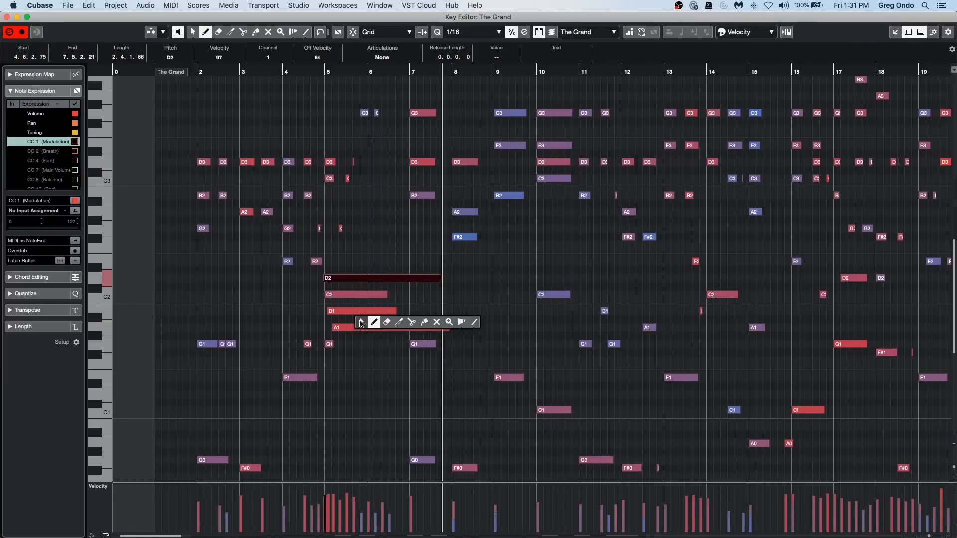
click(397, 323)
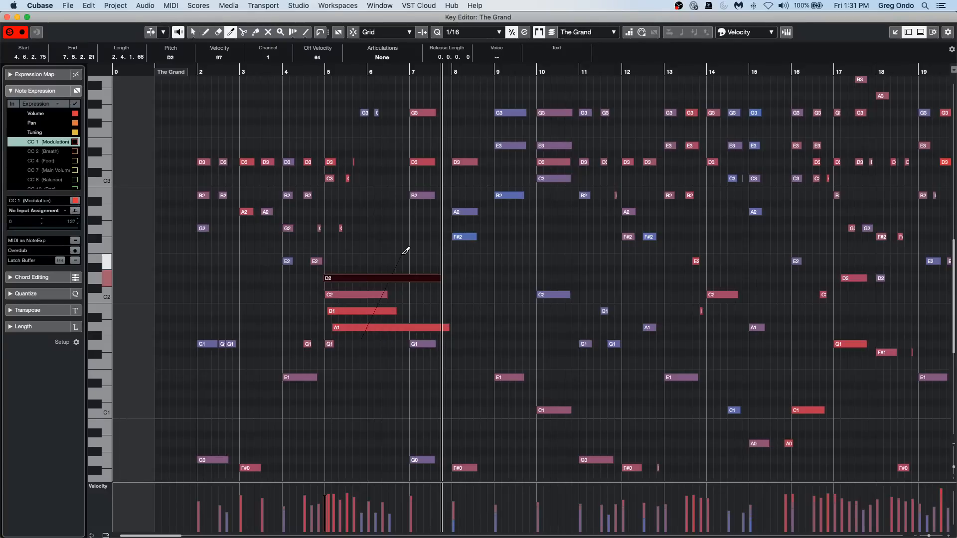
drag(405, 250, 405, 250)
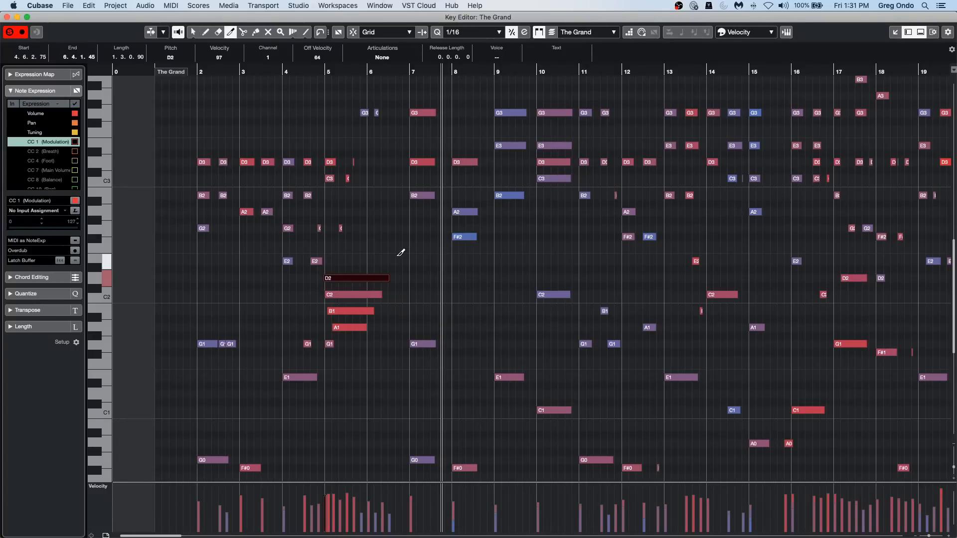
key(super+z)
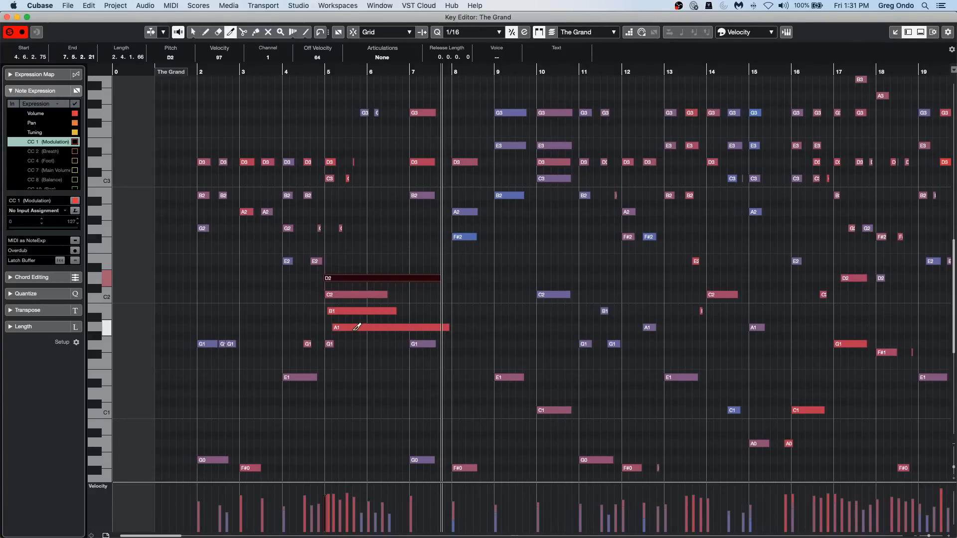
Trim the starts of the stacked A1 to D2 notes along a diagonal, and undo back past the drawn notes and the last transposition.
drag(356, 335, 397, 249)
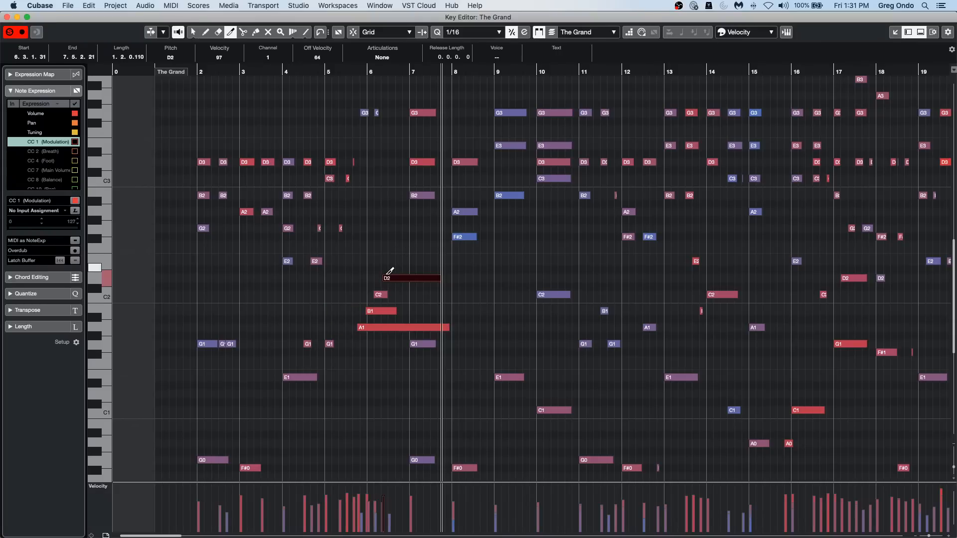
key(super+z)
key(super+z)
key(super+z)
key(super+z)
key(super+z)
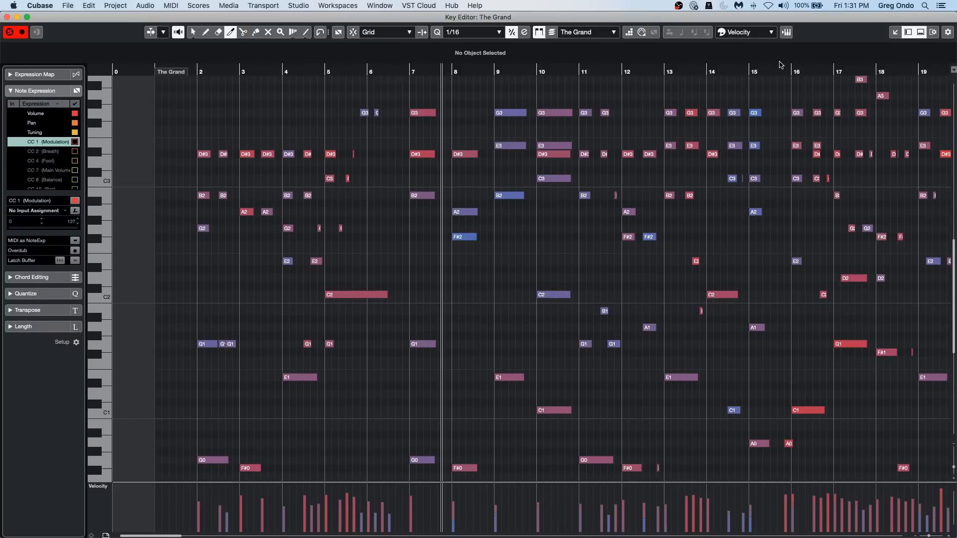
Cycle the note colour scheme through Pitch, Channel and Part, ending with Chord Track.
click(762, 34)
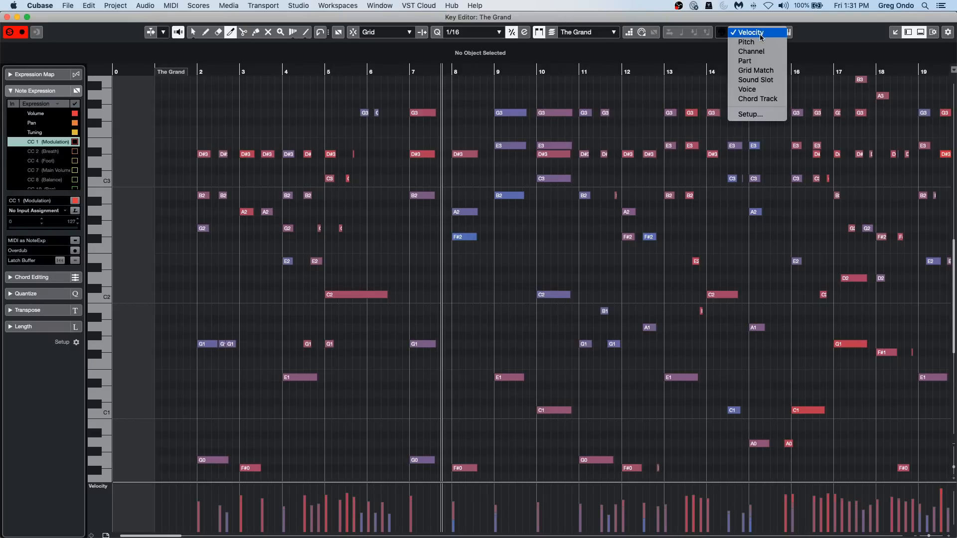
click(763, 44)
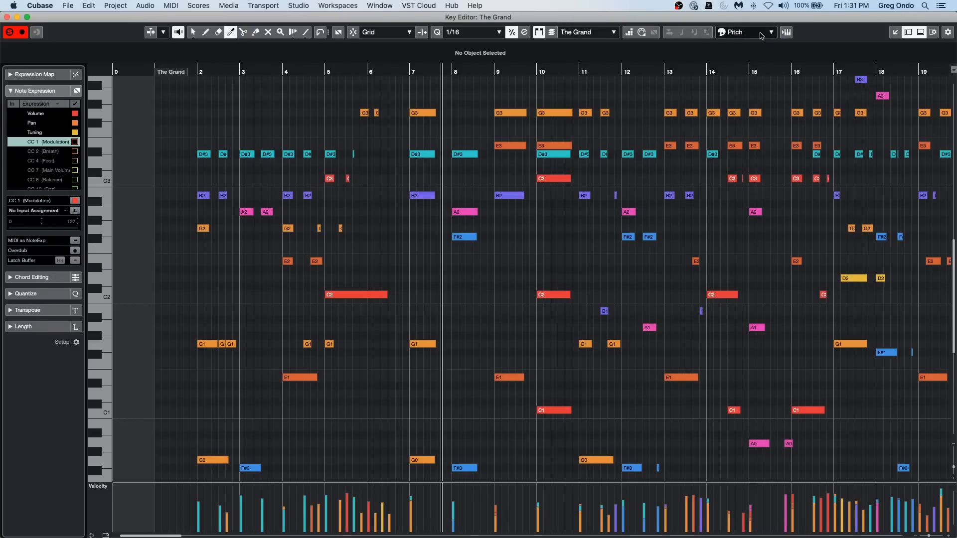
click(756, 33)
click(753, 41)
click(755, 34)
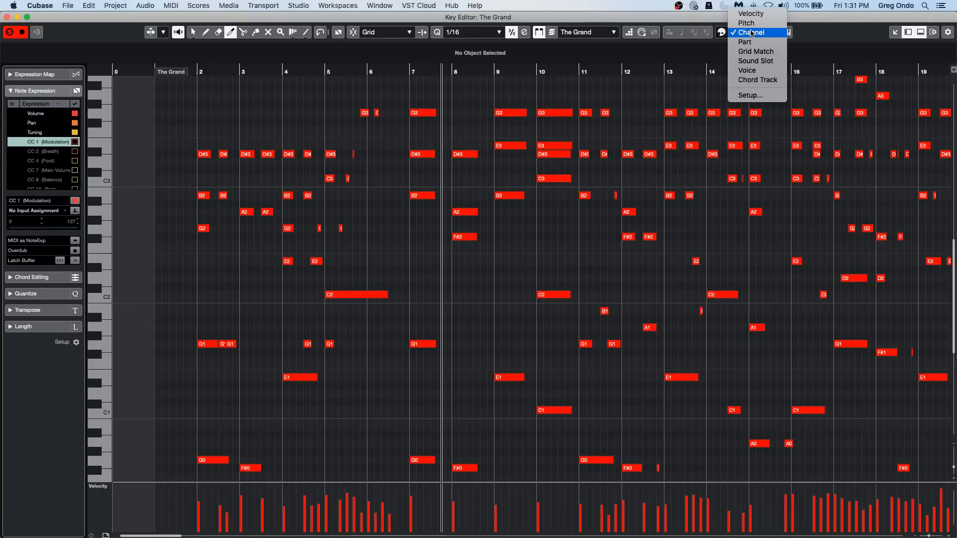
click(755, 43)
click(757, 33)
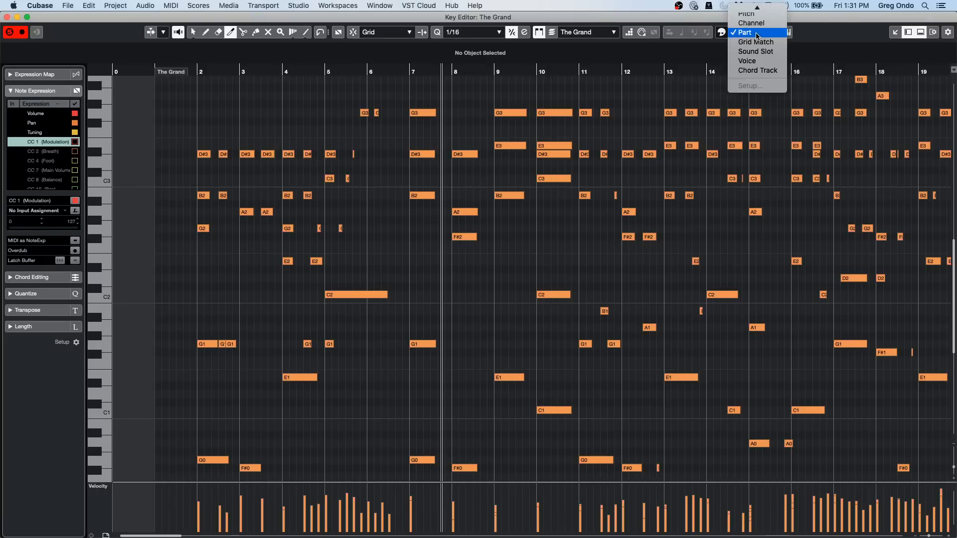
click(757, 71)
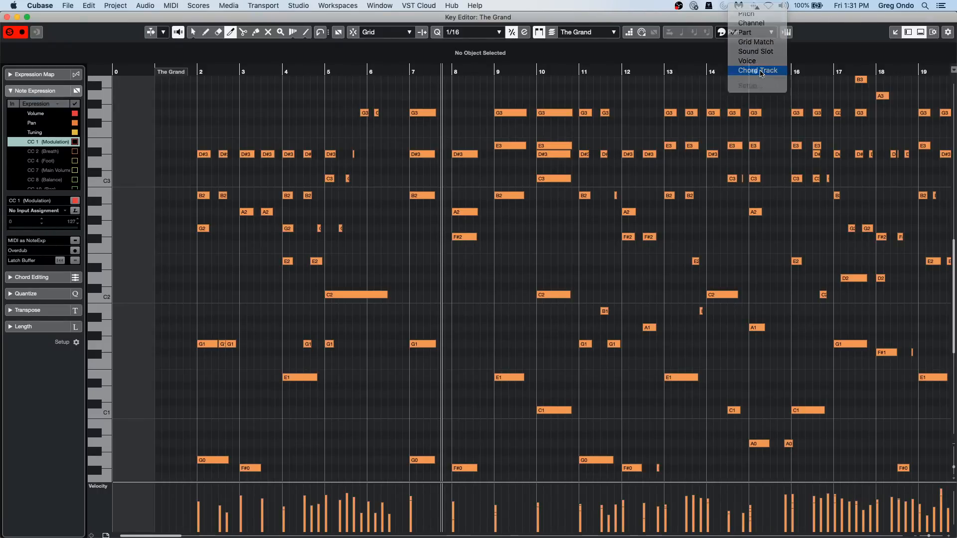
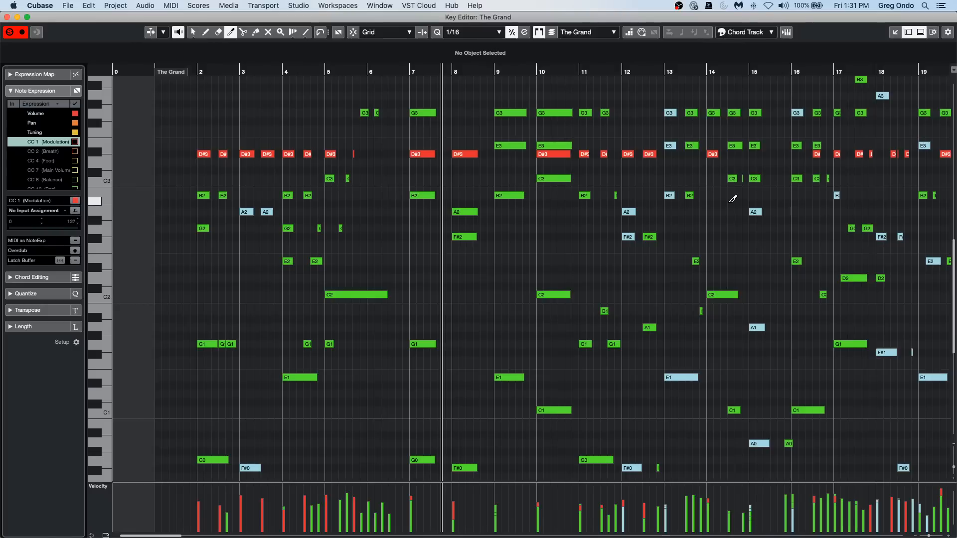
Undo the last transposition of the D#3 notes and return to the Object Selection tool.
key(super+z)
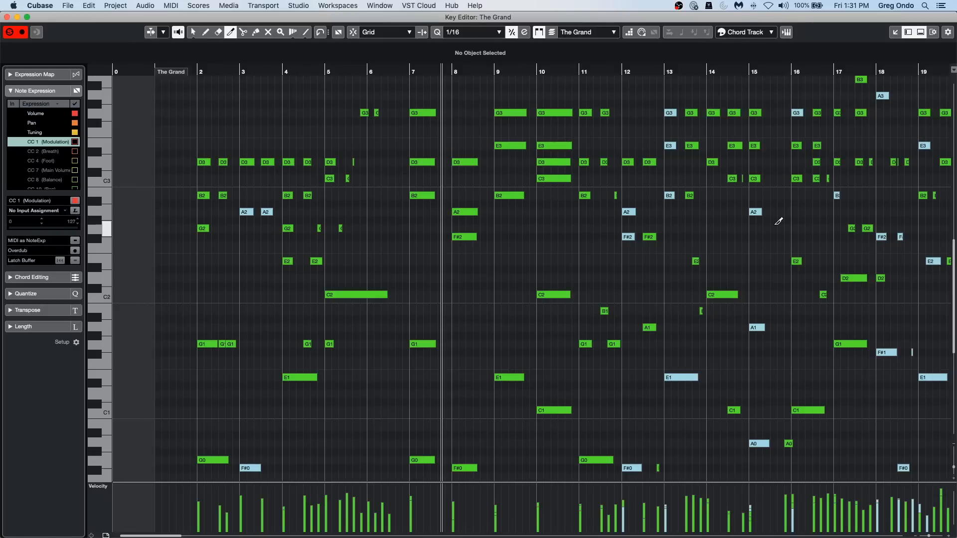
key(1)
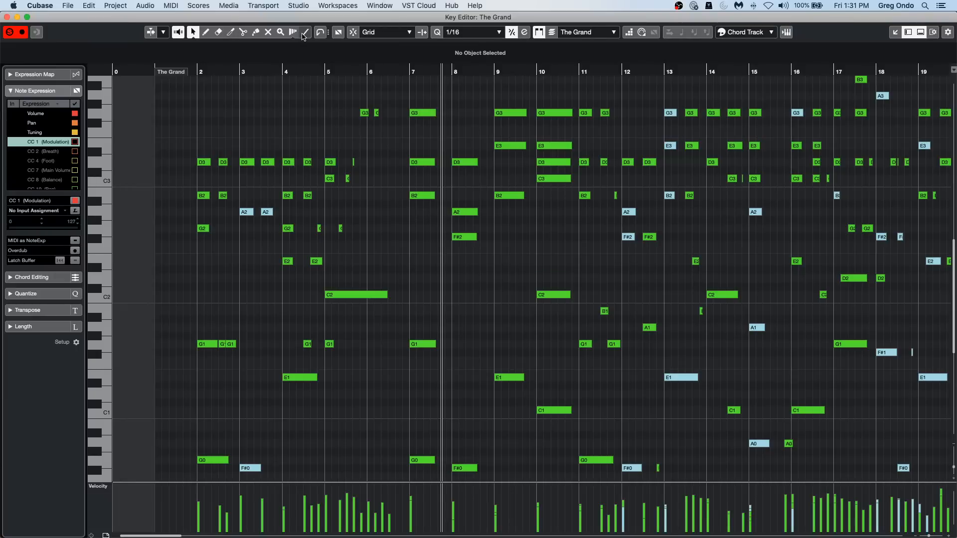
Switch to the Draw tool through the pop-up toolbox and return to Object Selection.
right_click(255, 122)
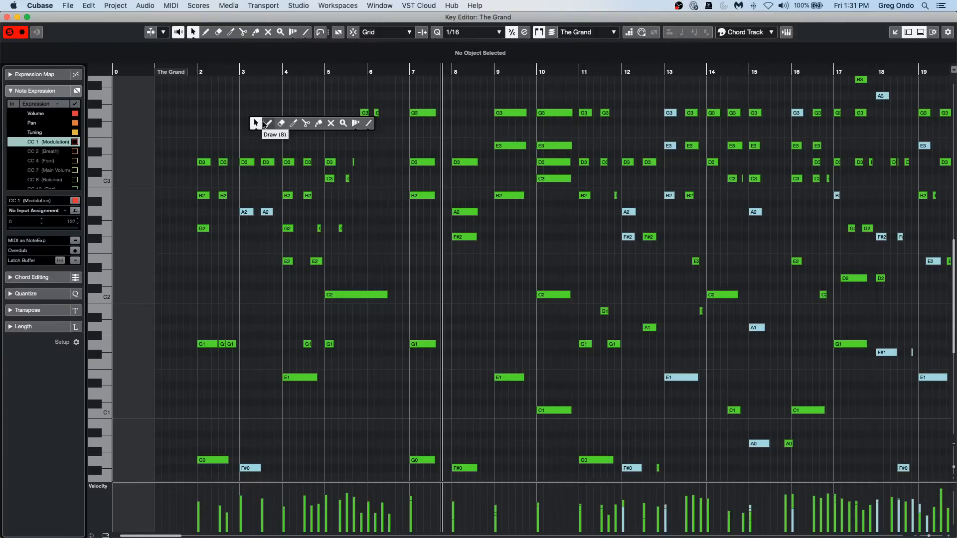
click(263, 123)
right_click(423, 120)
click(423, 120)
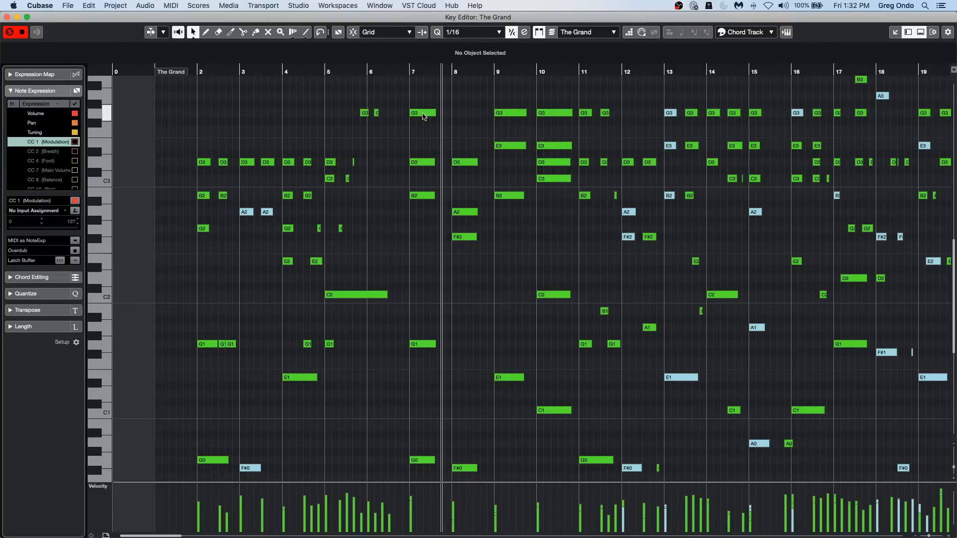
alt+click(423, 113)
Close the separate Key Editor and draw a new empty part on The Grand track from about bar 62 to bar 83.
click(6, 17)
right_click(572, 196)
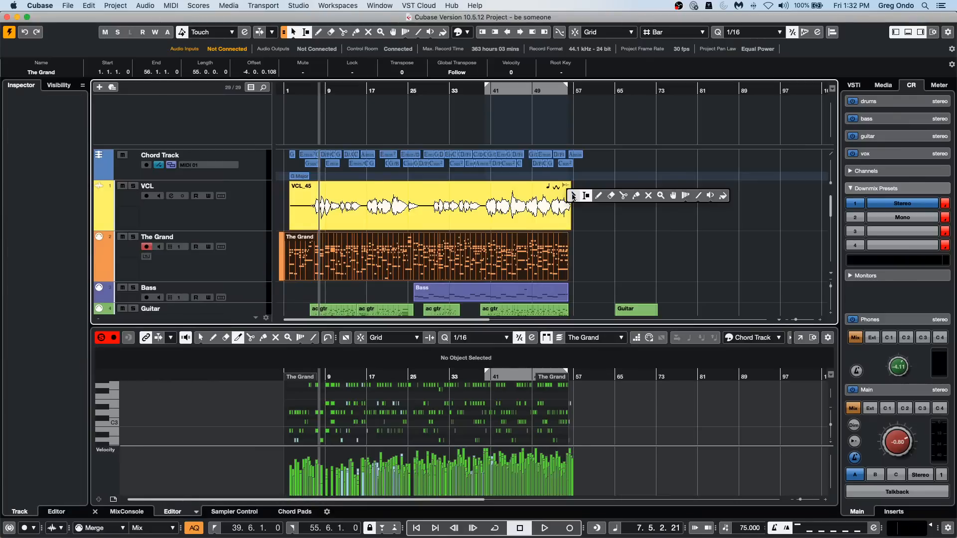
click(598, 196)
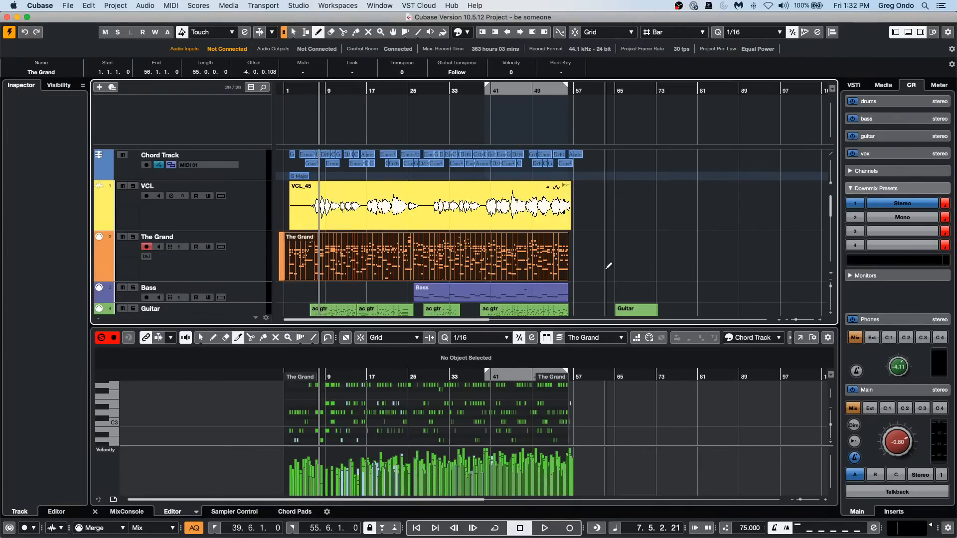
mouse_move(603, 237)
mouse_down()
mouse_move(681, 272)
mouse_move(703, 263)
mouse_up()
right_click(703, 263)
click(657, 265)
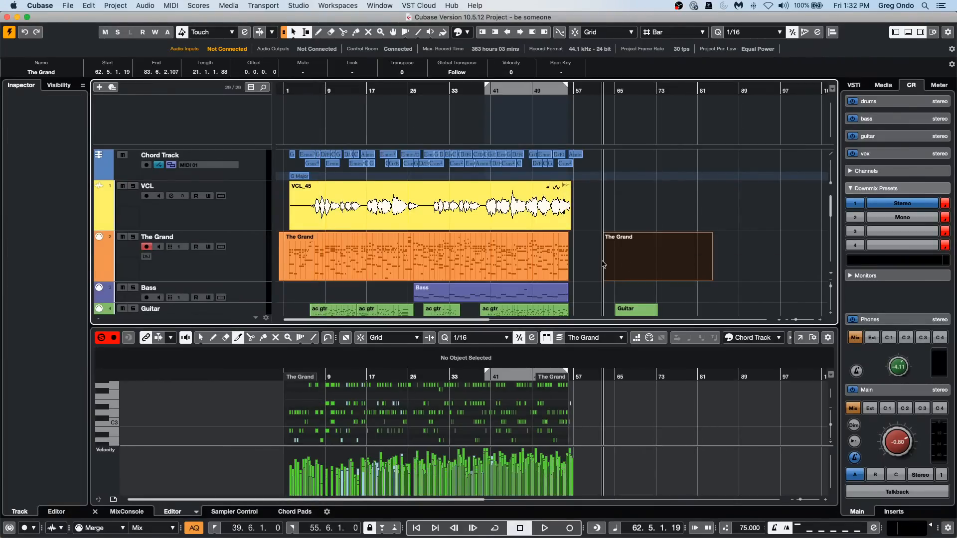
Show the new The Grand part in the lower-zone editor and add a long D3 note from about bar 65 to bar 83.
click(616, 262)
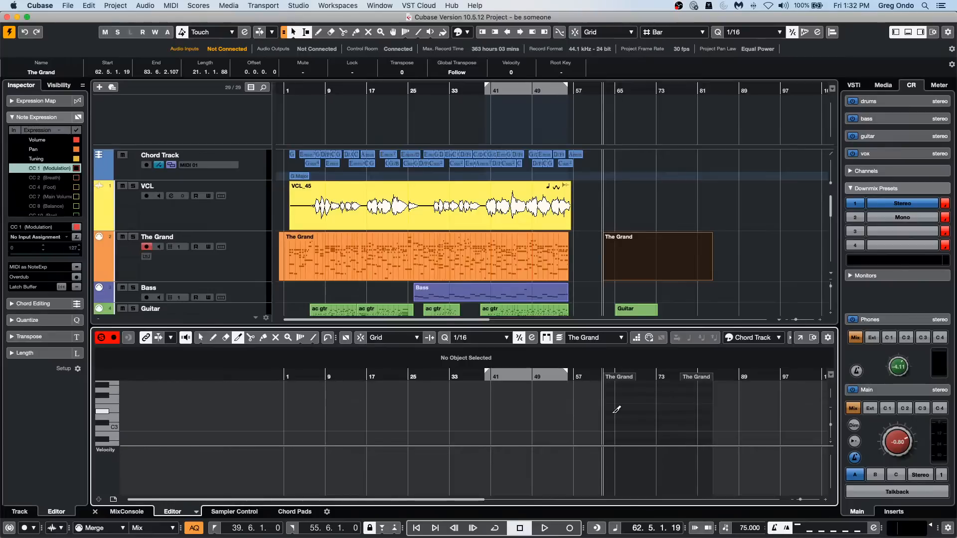
right_click(667, 411)
click(639, 412)
right_click(641, 411)
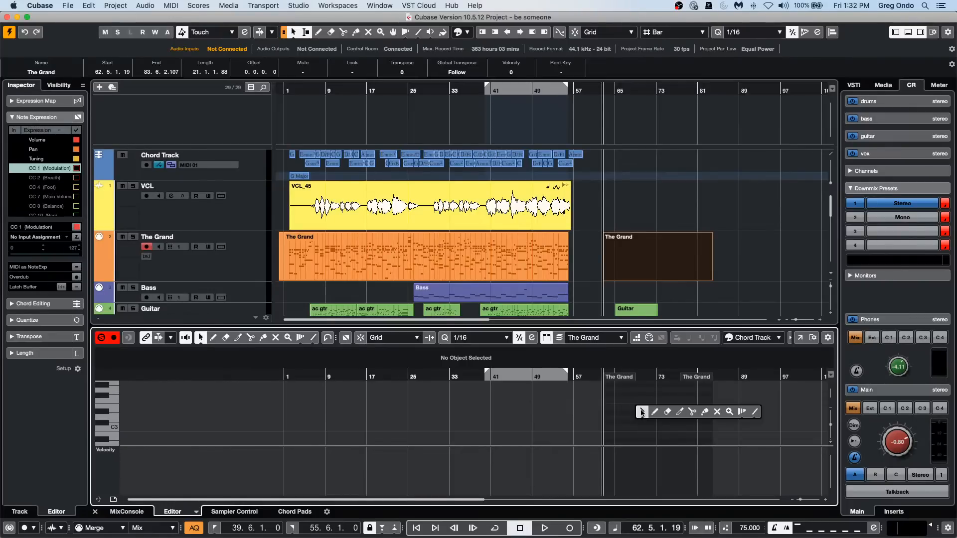
click(641, 411)
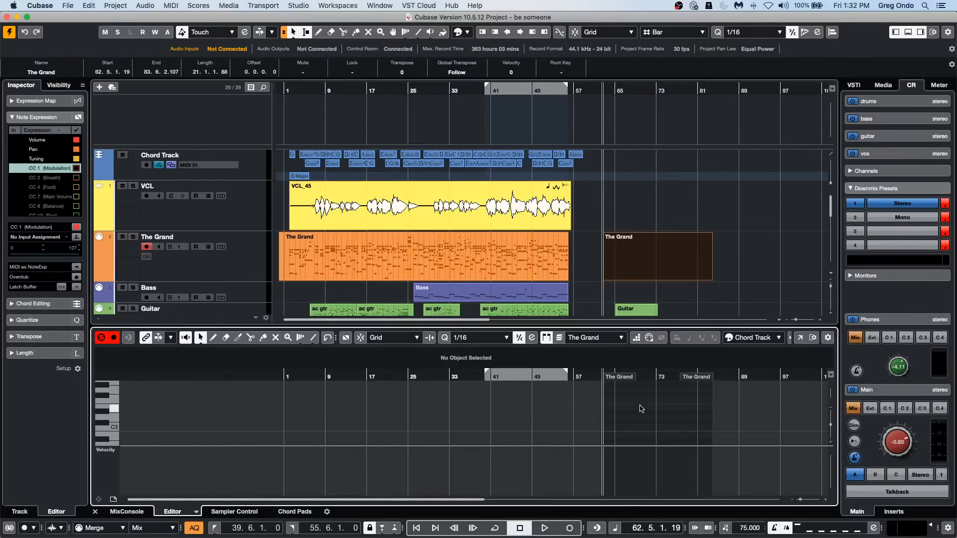
drag(617, 415, 710, 416)
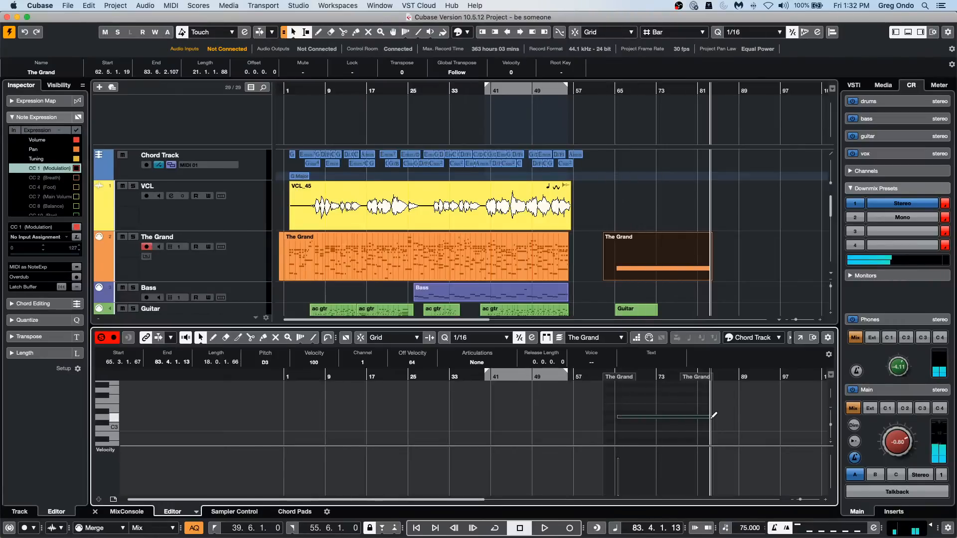
Open the new part in a separate Key Editor window, focused on the start of the D3 note.
click(800, 338)
key(1)
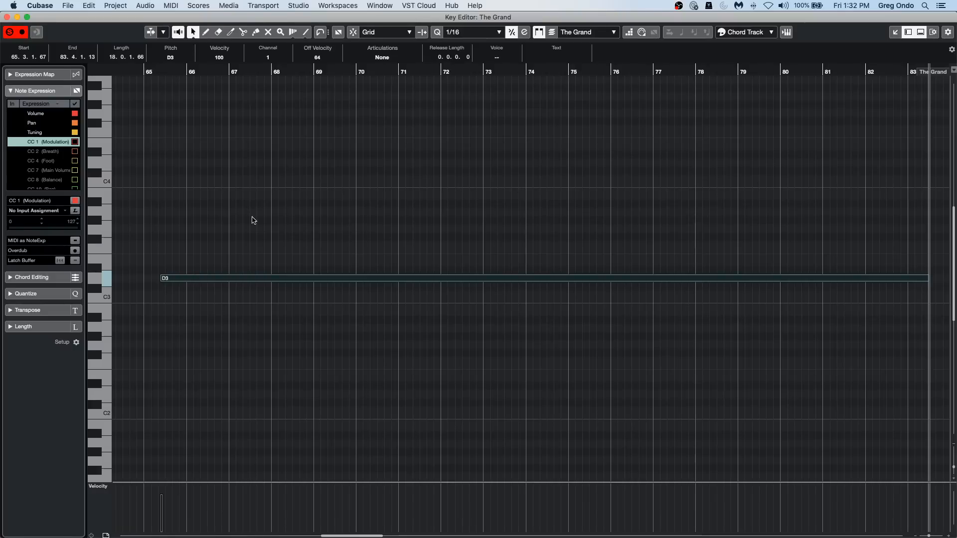
click(170, 70)
drag(170, 70, 171, 101)
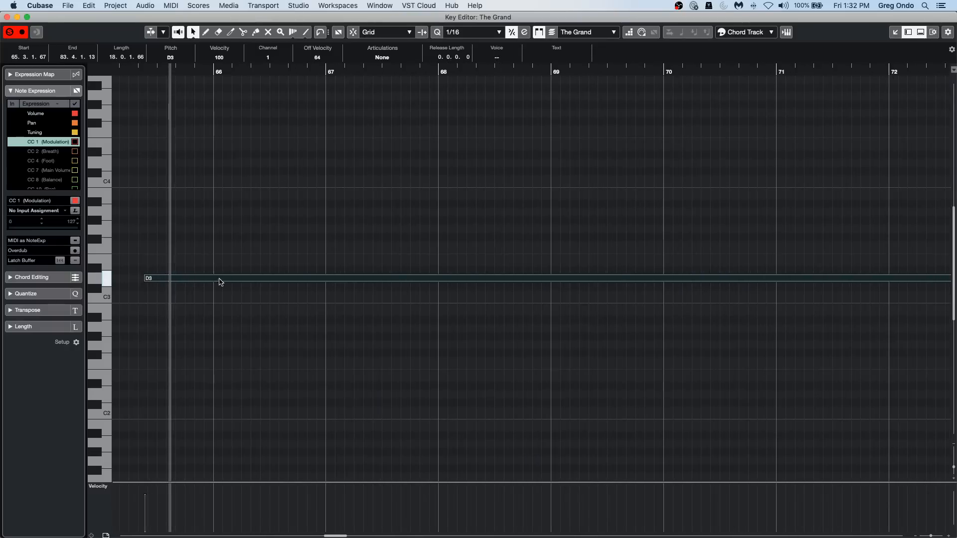
Split the long D3 note at bar 66 and cut the remainder into repeated one-beat notes starting with a cut at 66.2.1.0.
right_click(218, 283)
right_click(217, 279)
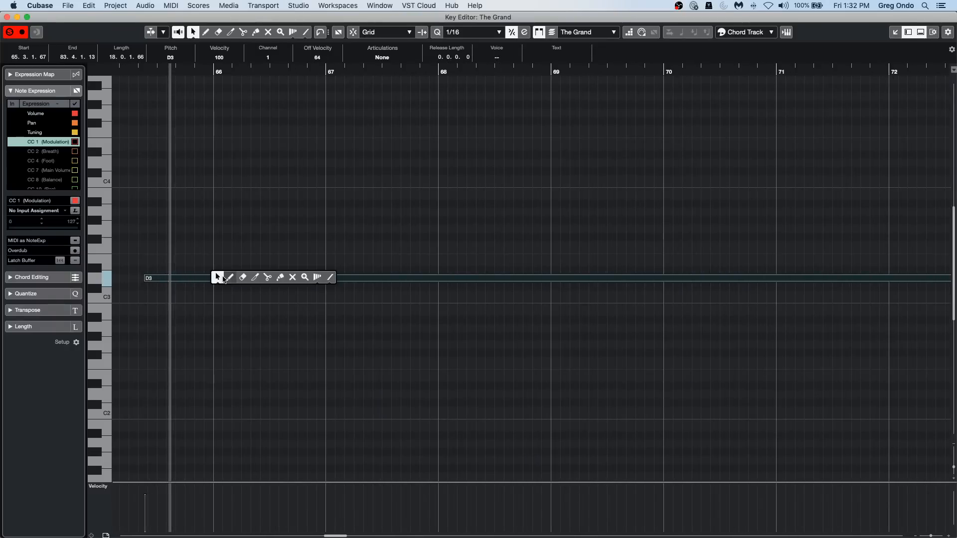
click(271, 280)
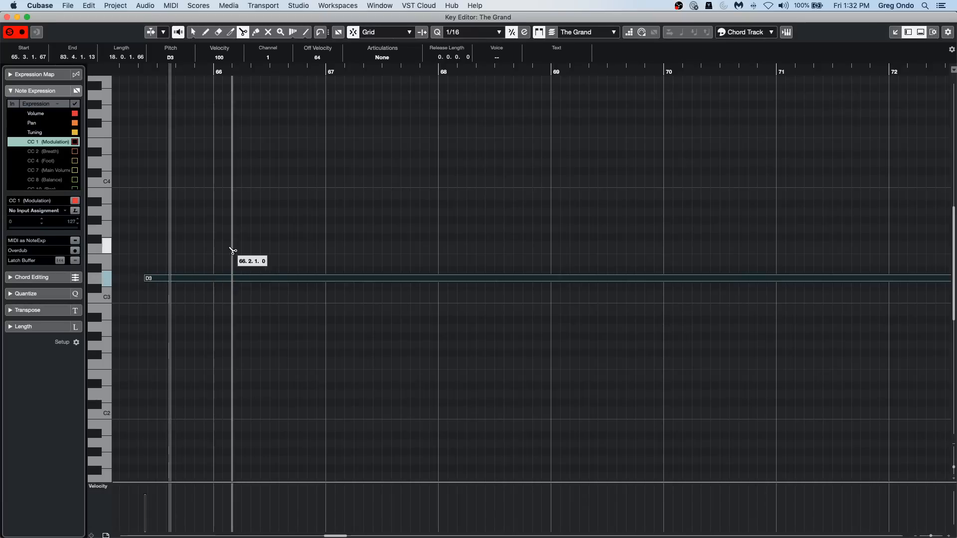
click(215, 280)
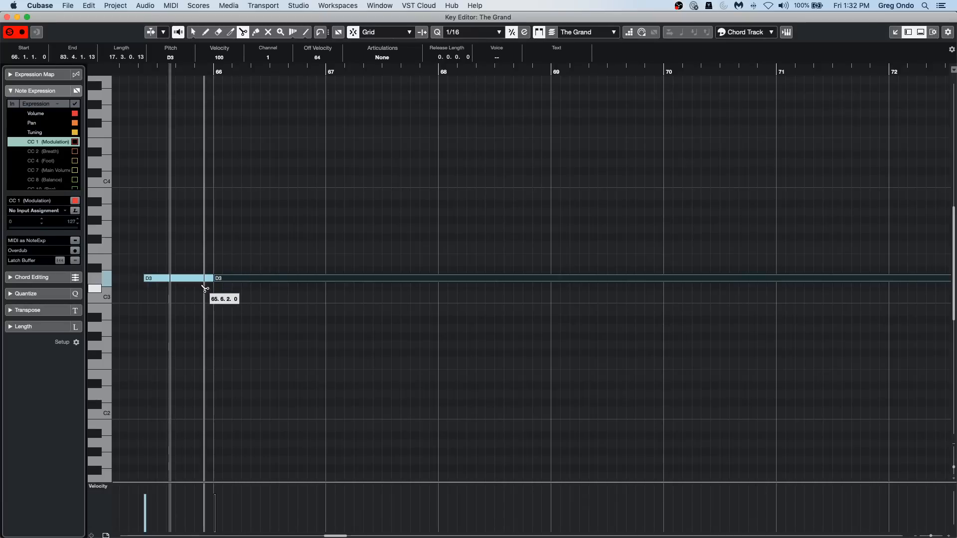
alt+click(233, 280)
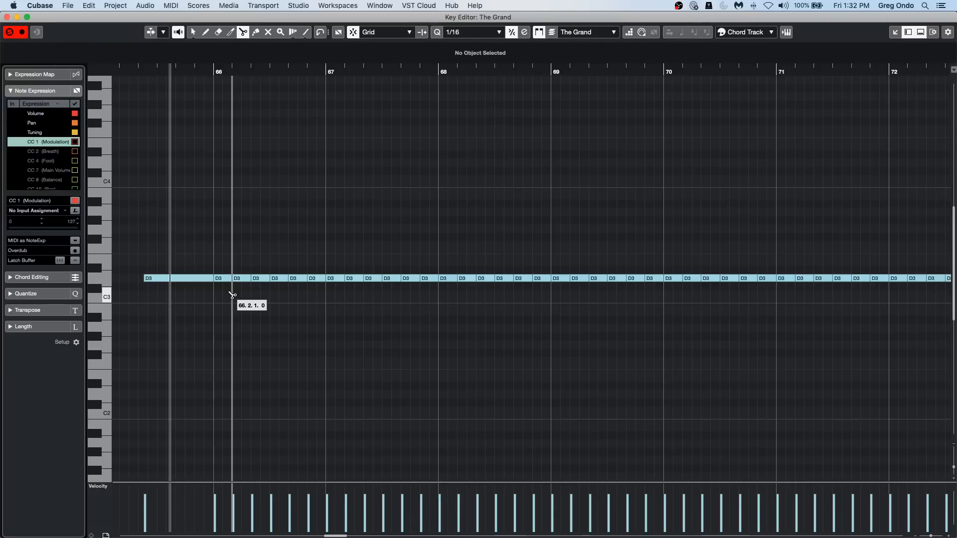
key(1)
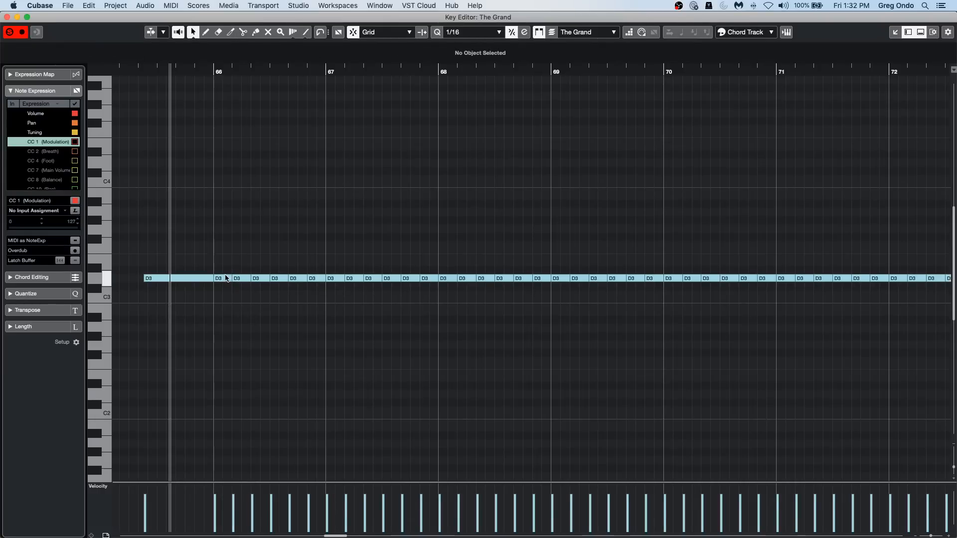
Step through the one-beat notes from bar 66, setting their pitches to D#3, C#3, D3, D#3, D#3, C3, D3, E3 and D#3.
click(225, 278)
key(Up)
key(Right)
key(Down)
key(Right)
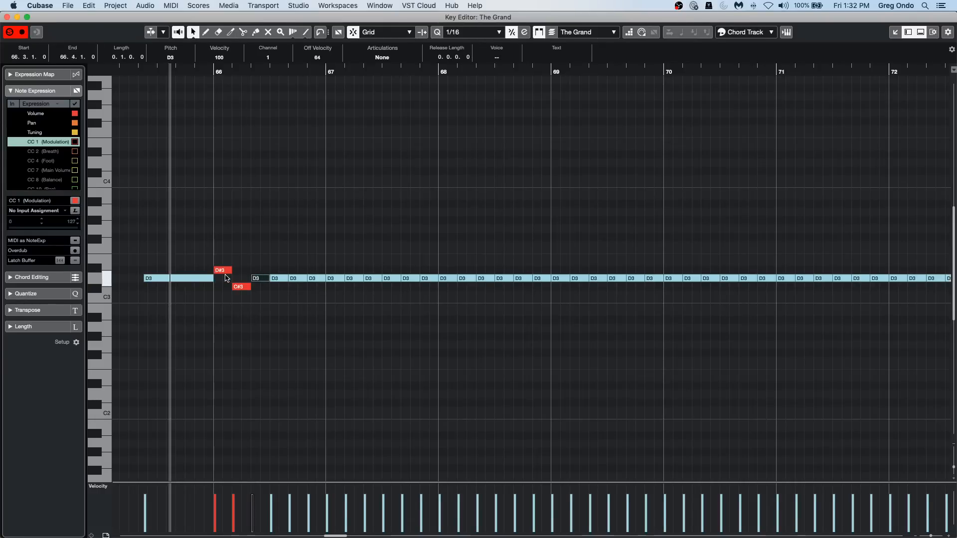
key(Right)
key(Up)
key(Right)
key(Up)
key(Right)
key(Down)
Continue through the notes from 67.4.1.0, setting their pitches to D#3, B2, D#3, D#3, C3 and D#3.
key(Down)
key(Right)
key(Right)
key(Up)
key(Up)
key(Right)
key(Up)
key(Right)
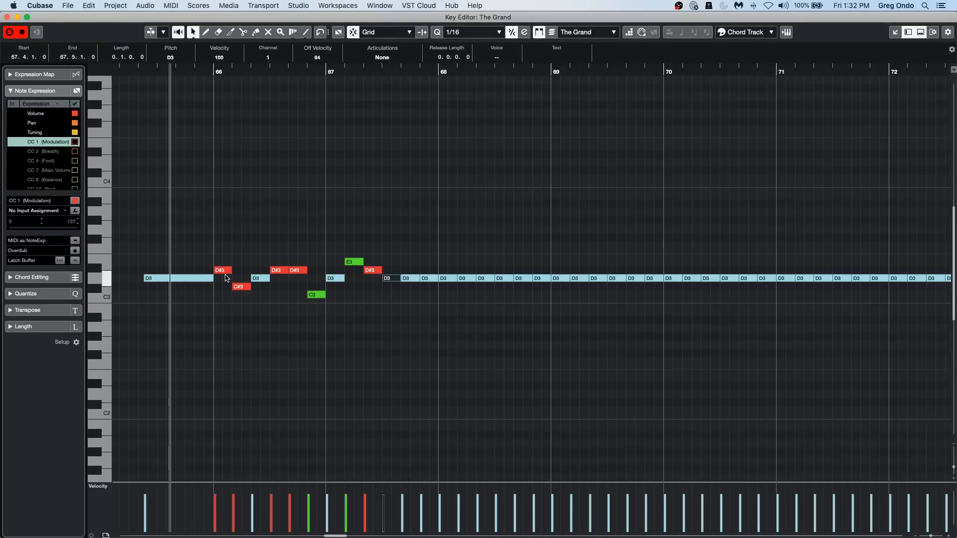
key(Up)
key(Right)
key(Down)
key(Down)
key(Down)
key(Right)
key(Up)
key(Right)
key(Up)
key(Right)
key(Down)
key(Down)
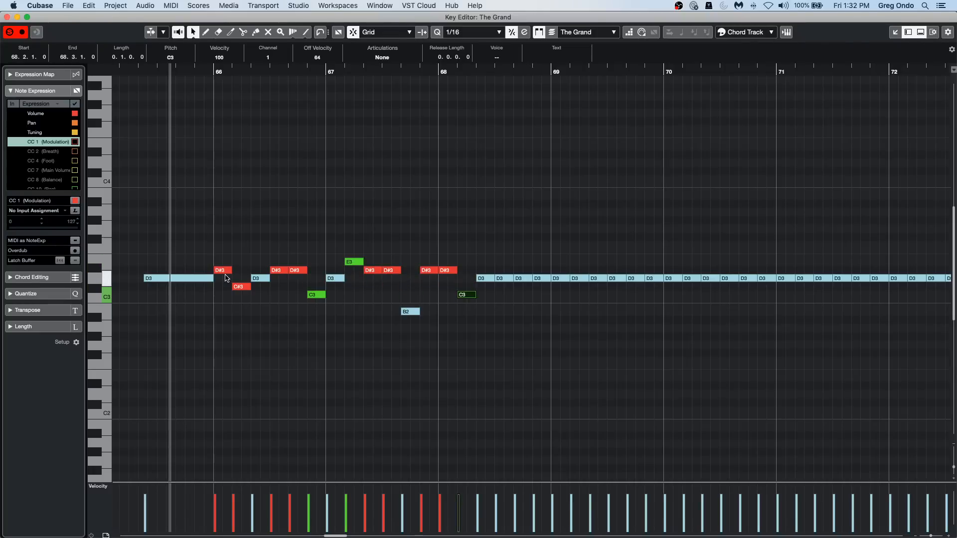
key(Right)
key(Up)
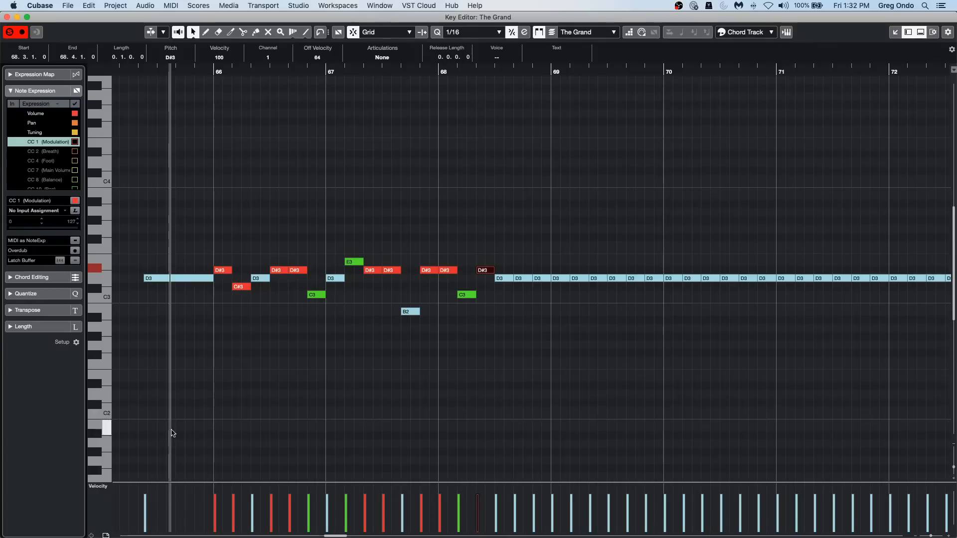
Enlarge the velocity lane and draw a wavy velocity curve with the Draw tool across the notes from about bar 65 to bar 82.
drag(261, 483, 260, 388)
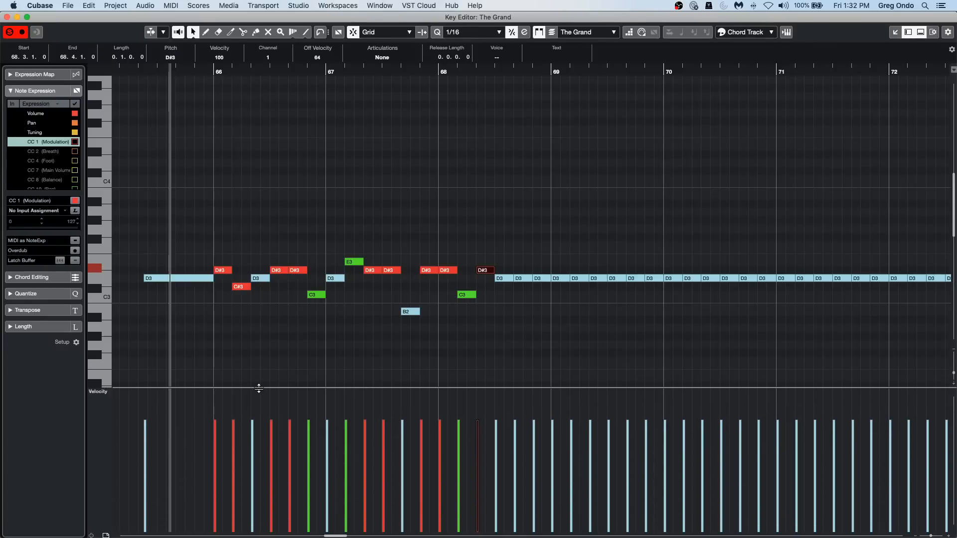
drag(266, 71, 271, 25)
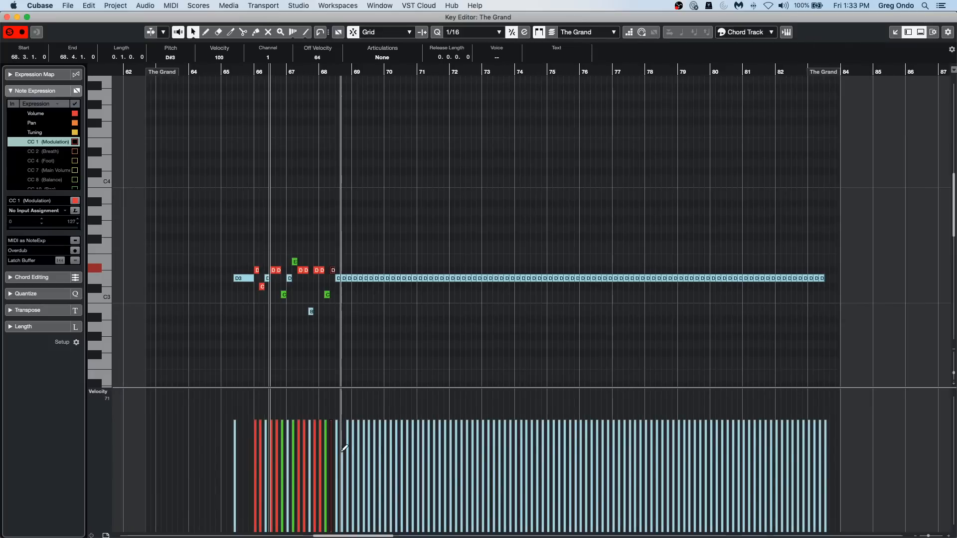
right_click(342, 450)
click(342, 452)
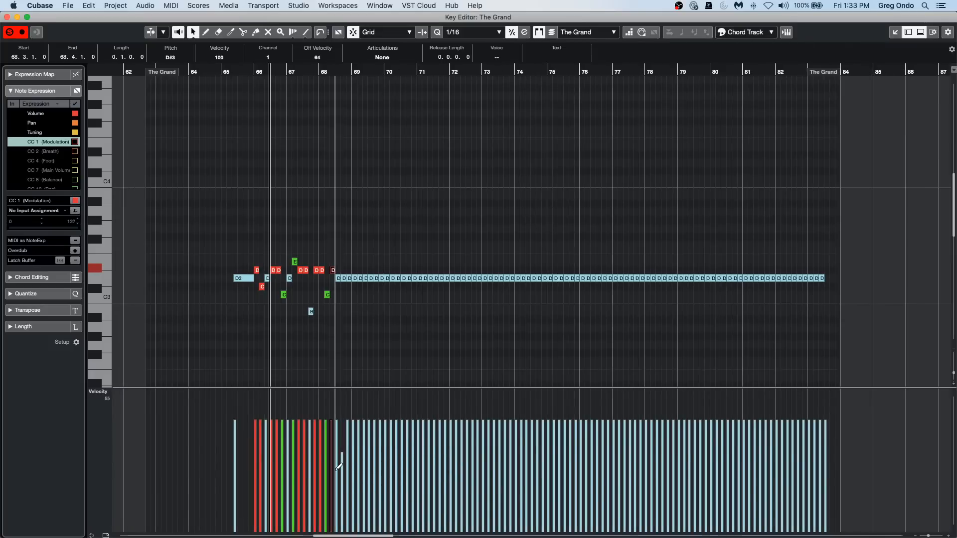
right_click(328, 469)
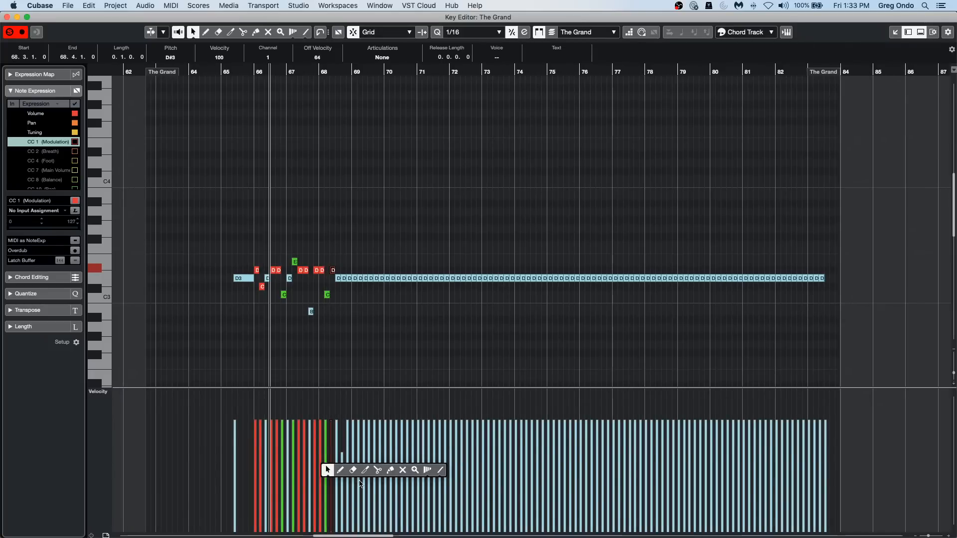
click(340, 470)
mouse_move(306, 532)
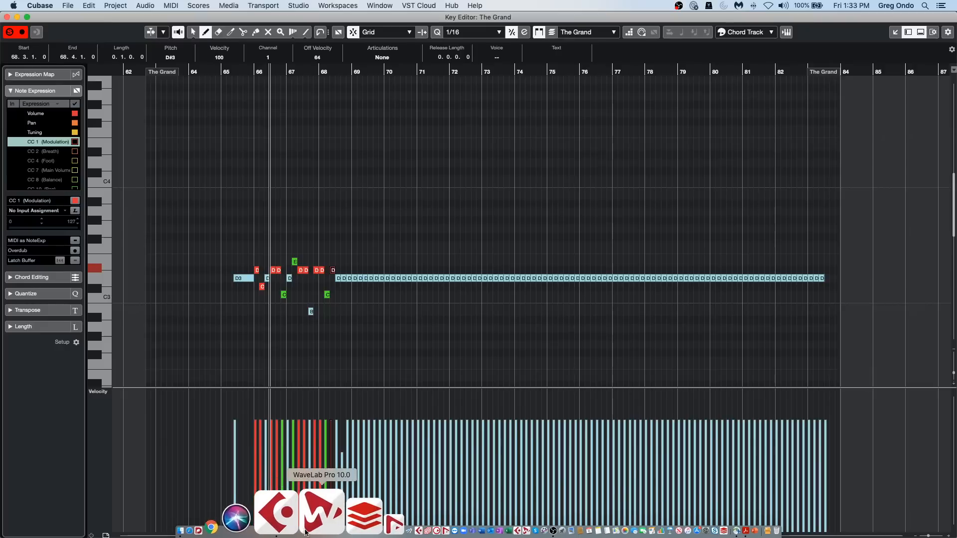
mouse_move(329, 471)
mouse_down()
mouse_move(590, 429)
mouse_move(768, 468)
mouse_move(302, 455)
mouse_move(465, 455)
mouse_move(636, 474)
mouse_move(755, 476)
mouse_move(788, 452)
mouse_up()
mouse_move(303, 475)
mouse_down()
mouse_move(521, 473)
mouse_move(318, 439)
mouse_move(229, 478)
mouse_move(378, 470)
mouse_up()
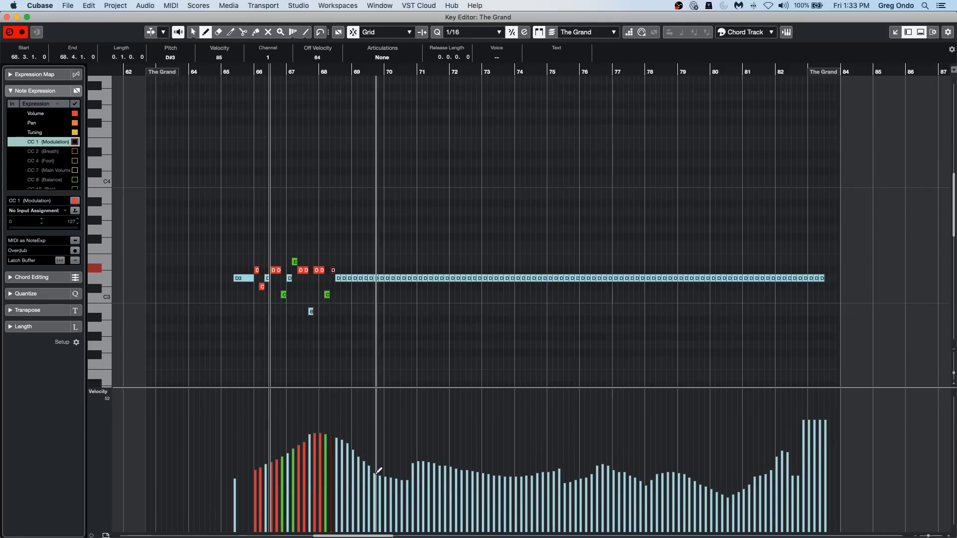
With Object Selection active, draw a descending velocity ramp from about bar 65 to bar 74, and redraw it as a flatter curve.
right_click(259, 447)
click(260, 447)
drag(229, 408, 515, 484)
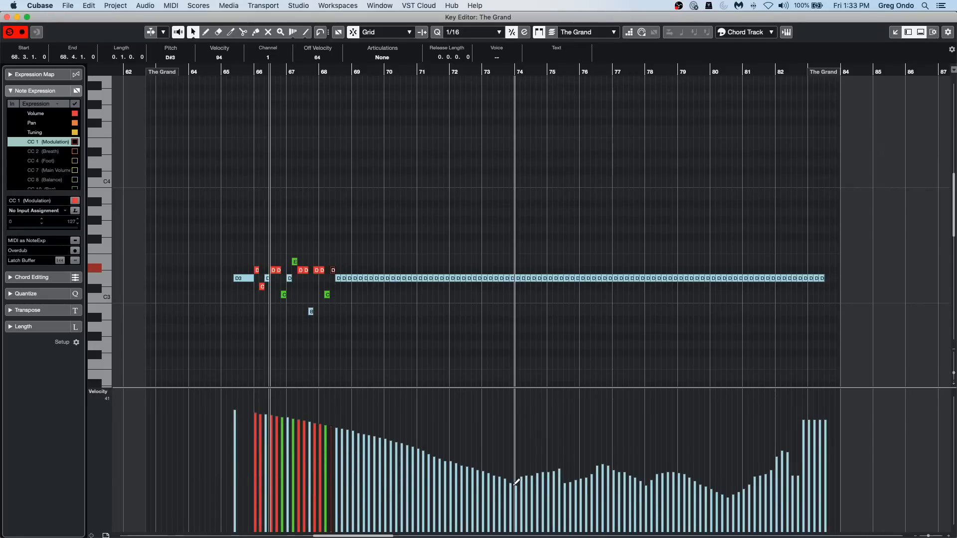
mouse_move(291, 491)
mouse_down()
mouse_move(279, 491)
mouse_move(342, 456)
mouse_move(420, 466)
mouse_move(309, 458)
mouse_move(192, 486)
mouse_up()
Switch to the Draw tool over the velocity lane and go back to Object Selection.
right_click(270, 436)
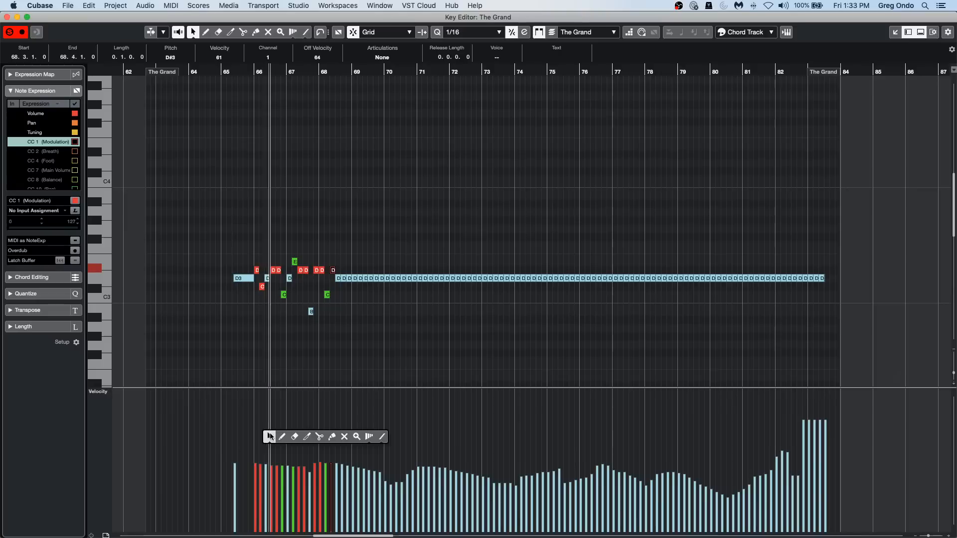
click(270, 436)
right_click(356, 412)
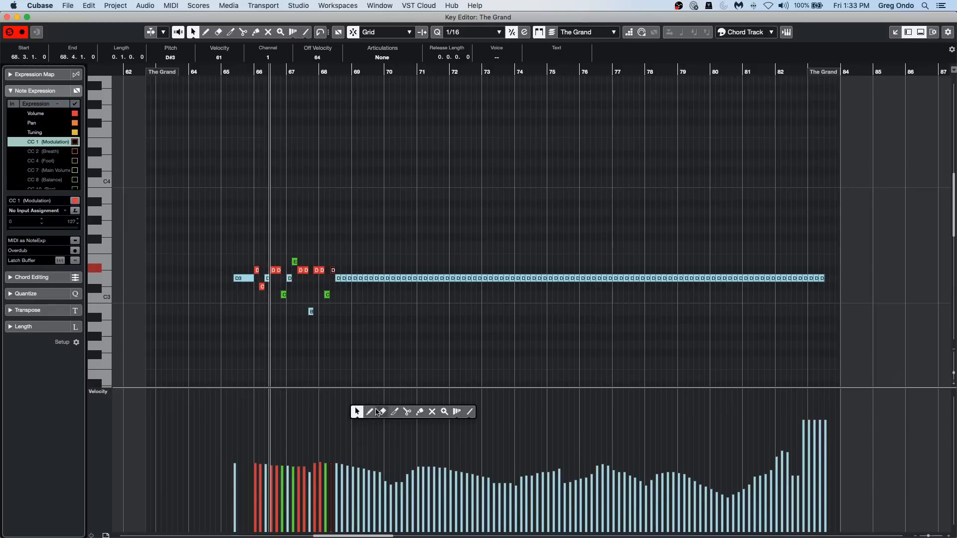
click(370, 412)
right_click(362, 446)
click(362, 446)
mouse_move(359, 409)
mouse_down()
mouse_move(561, 443)
mouse_move(373, 455)
mouse_move(380, 460)
mouse_move(341, 466)
mouse_up()
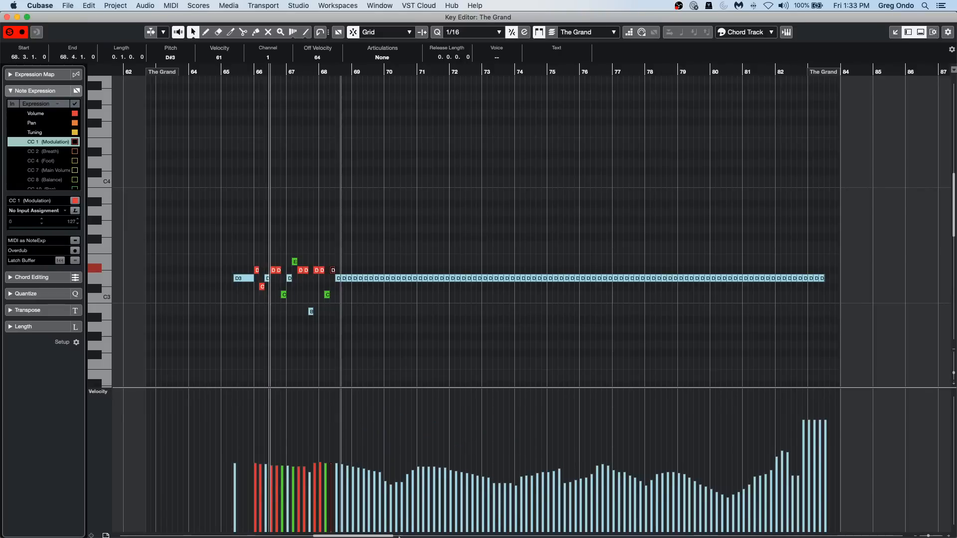
Select the D3 notes from about bar 70 to bar 79, scale their velocities down and widen the differences between them.
drag(393, 239, 696, 356)
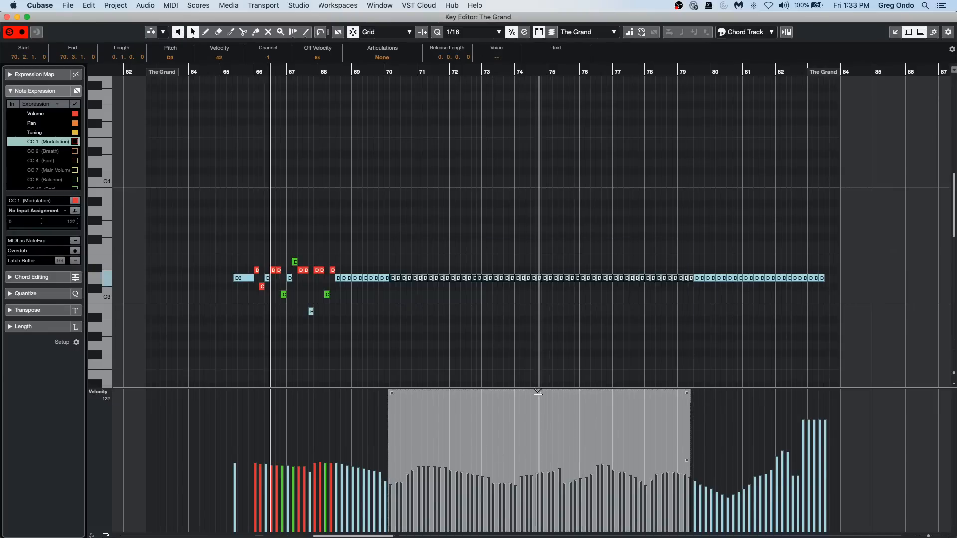
drag(538, 391, 568, 396)
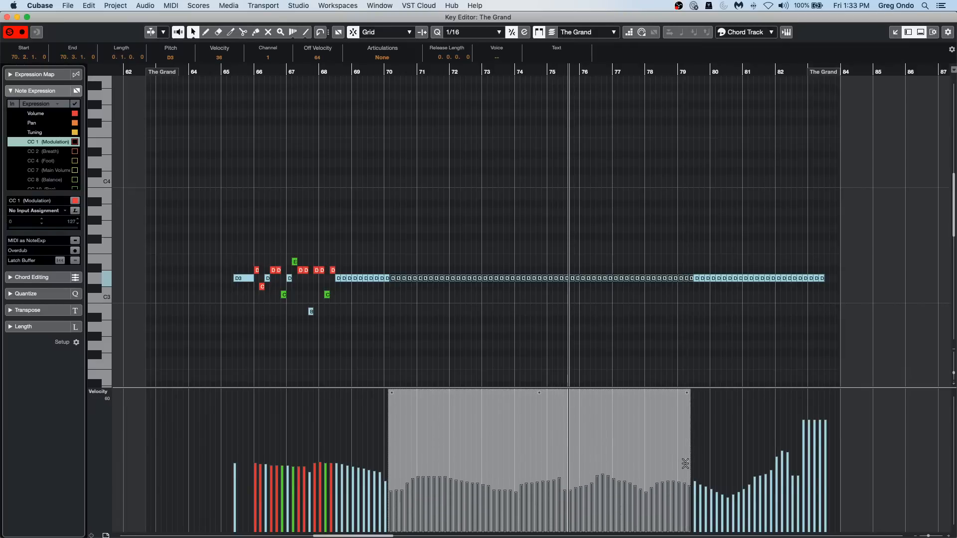
drag(684, 459, 696, 422)
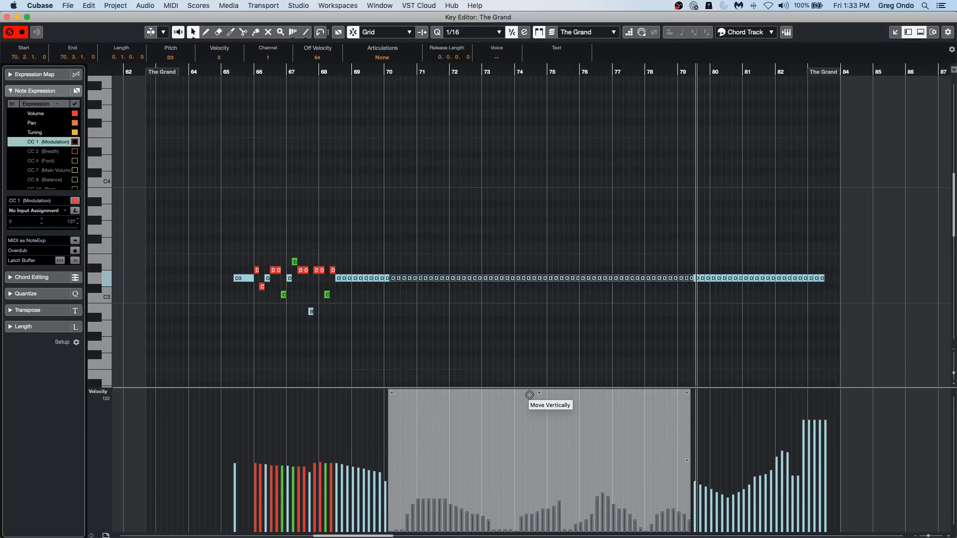
Raise the velocities of the selected D3 notes between bars 70 and 79 and compress the differences between them.
drag(529, 389, 531, 369)
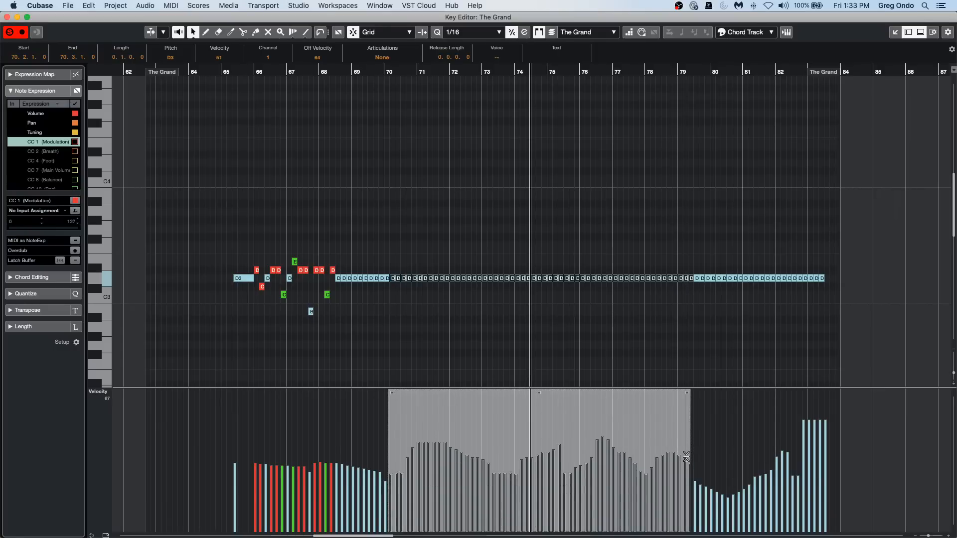
drag(686, 456, 688, 431)
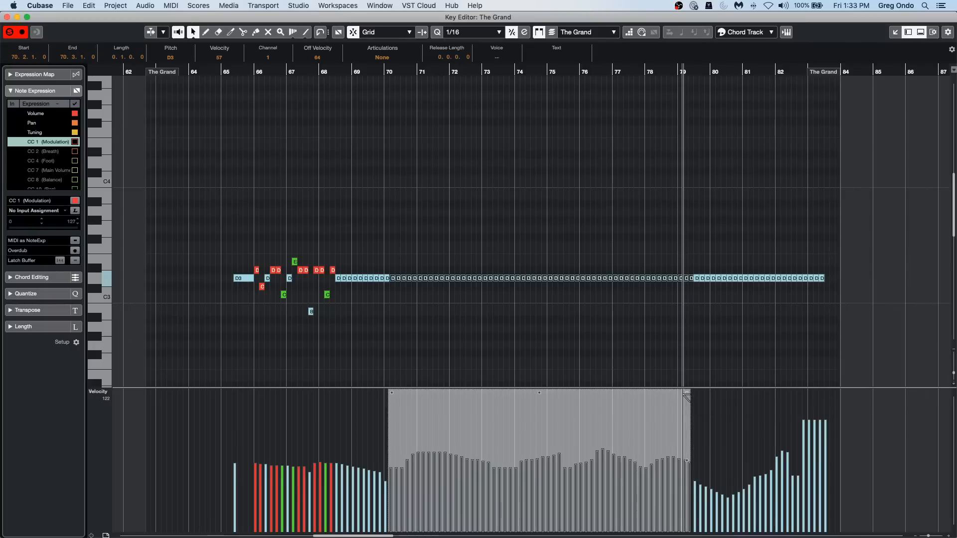
Tilt the selected notes' velocities into a ramp rising from near zero at bar 70 to high values at bar 79, and deselect them.
drag(686, 396, 688, 390)
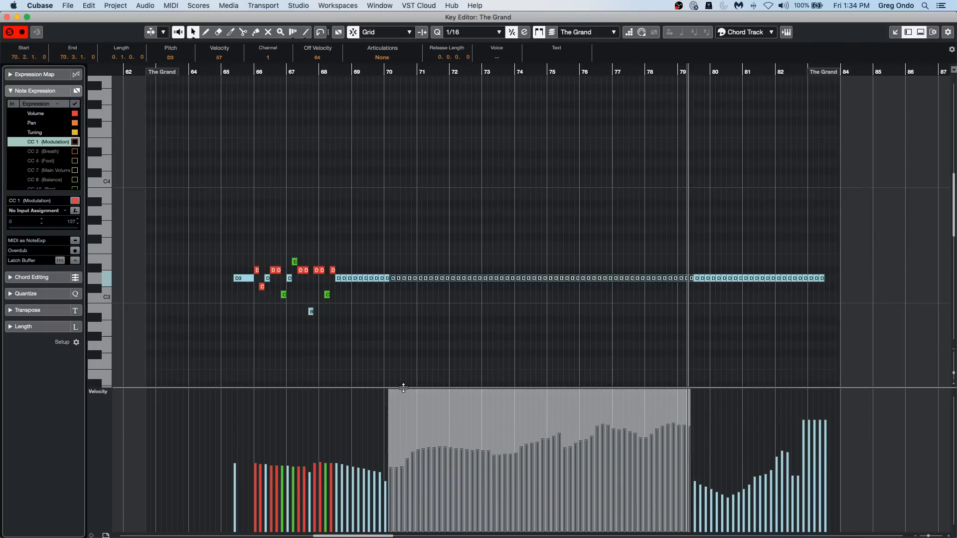
drag(391, 395, 392, 424)
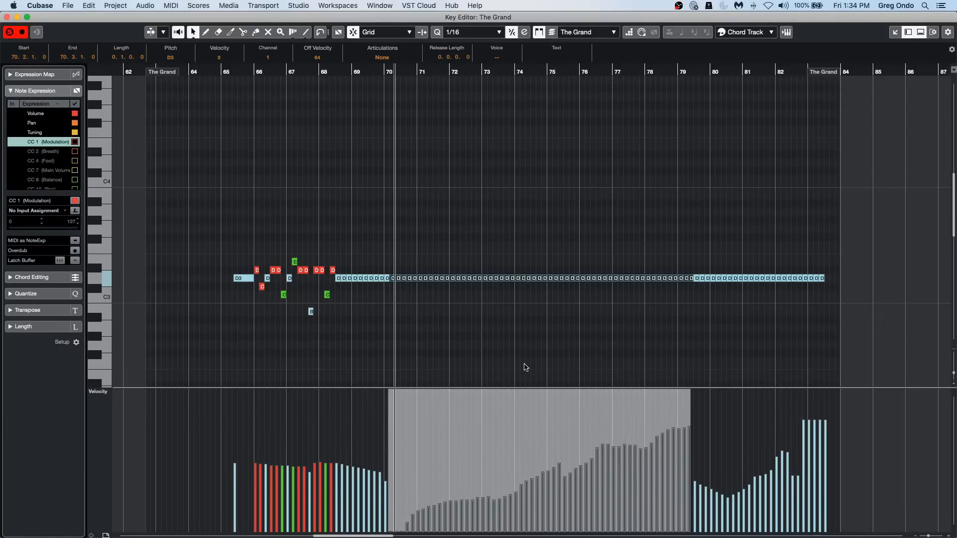
click(527, 366)
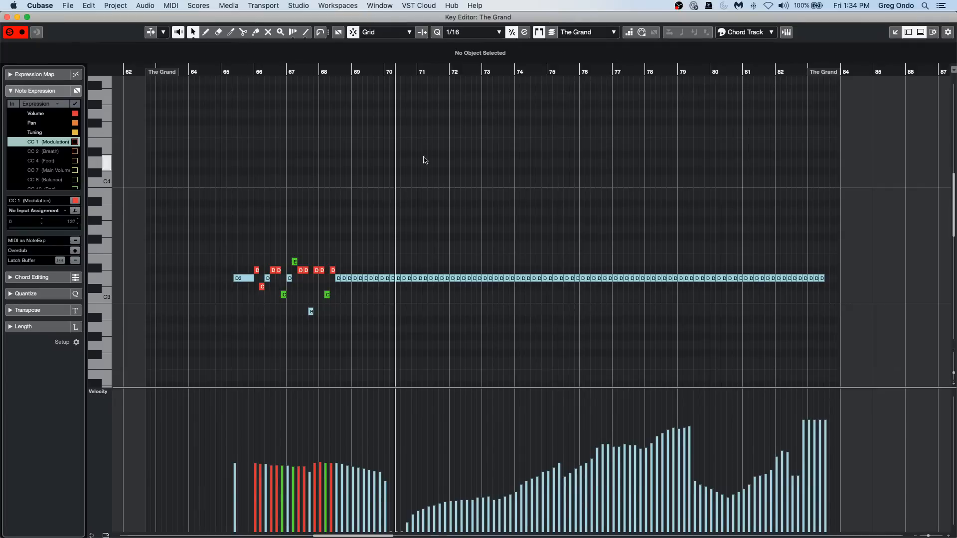
Select the group of notes from about bar 66 to bar 68 and transpose it up 7 semitones without scale correction.
drag(368, 264, 444, 314)
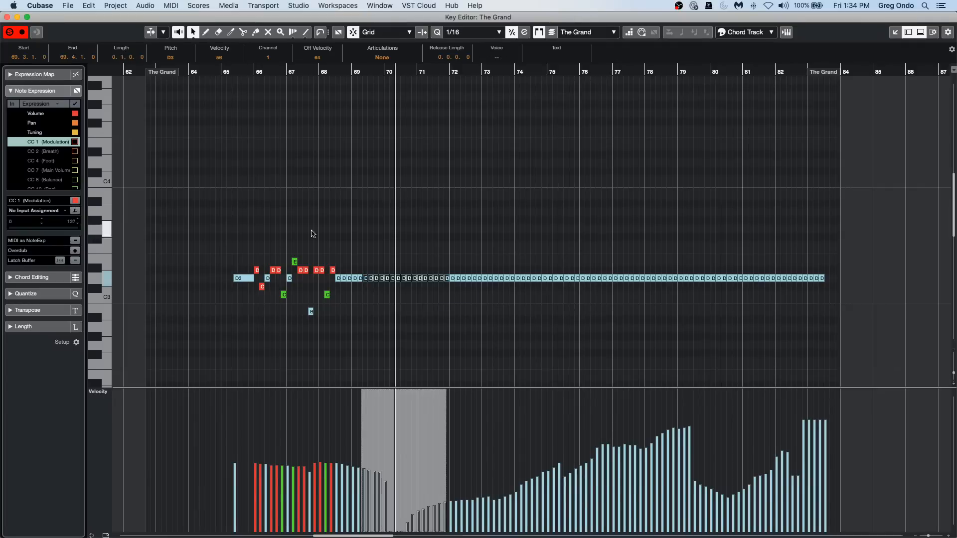
drag(262, 241, 313, 292)
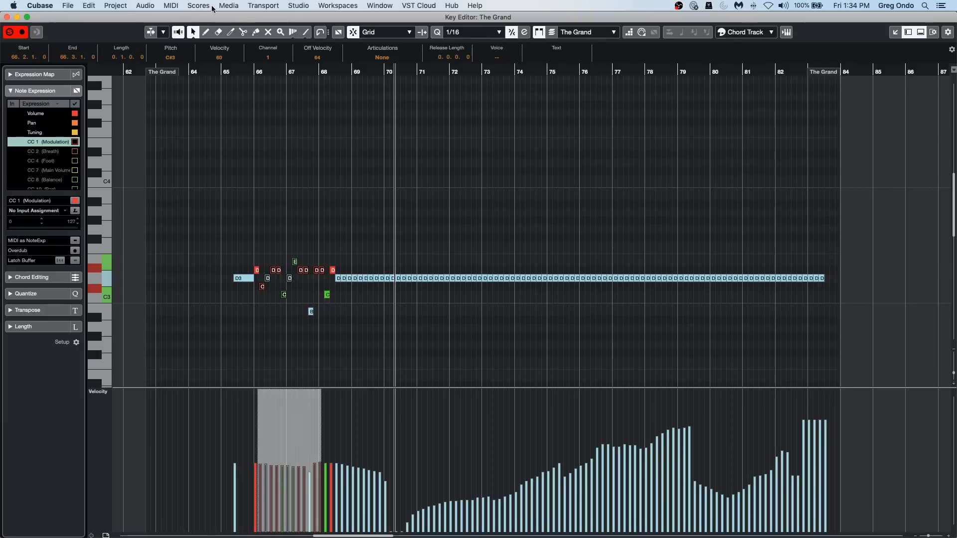
click(167, 6)
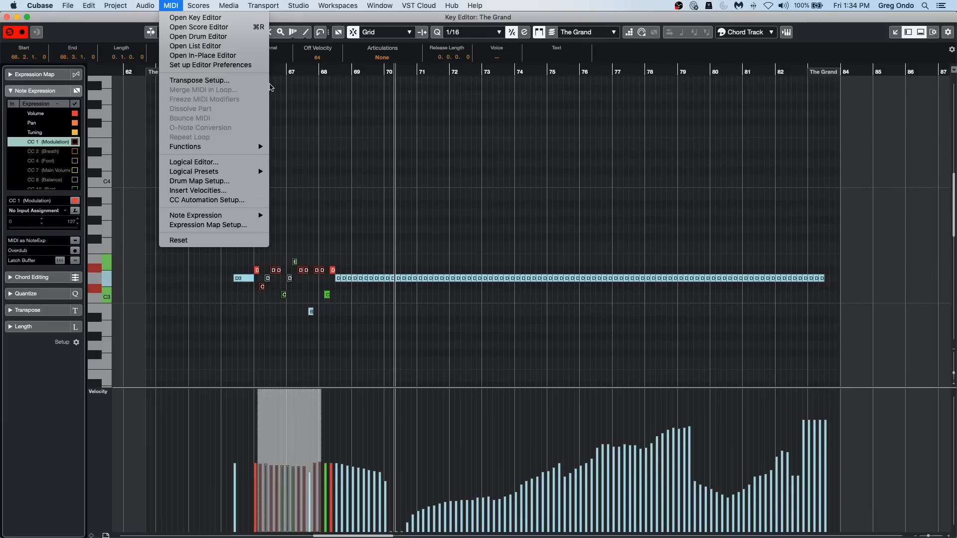
click(268, 82)
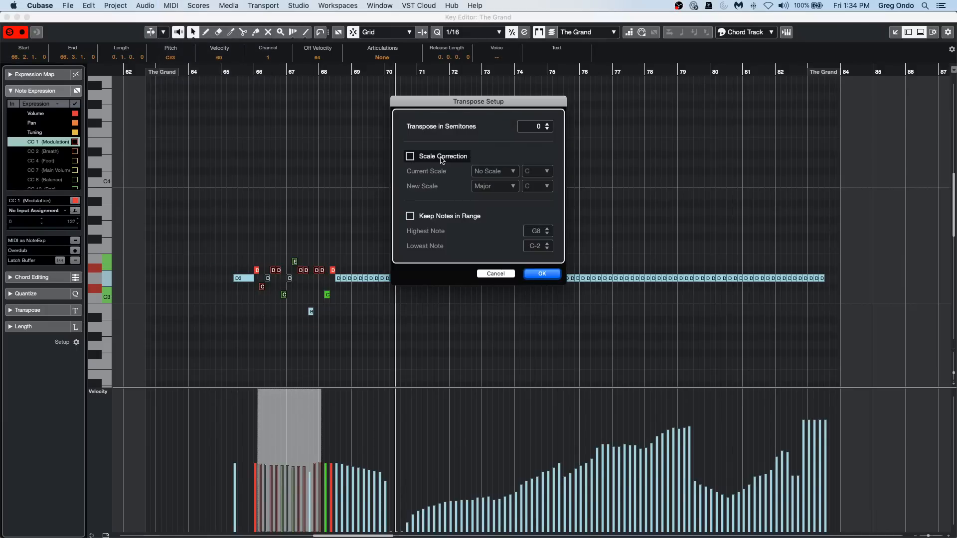
click(410, 157)
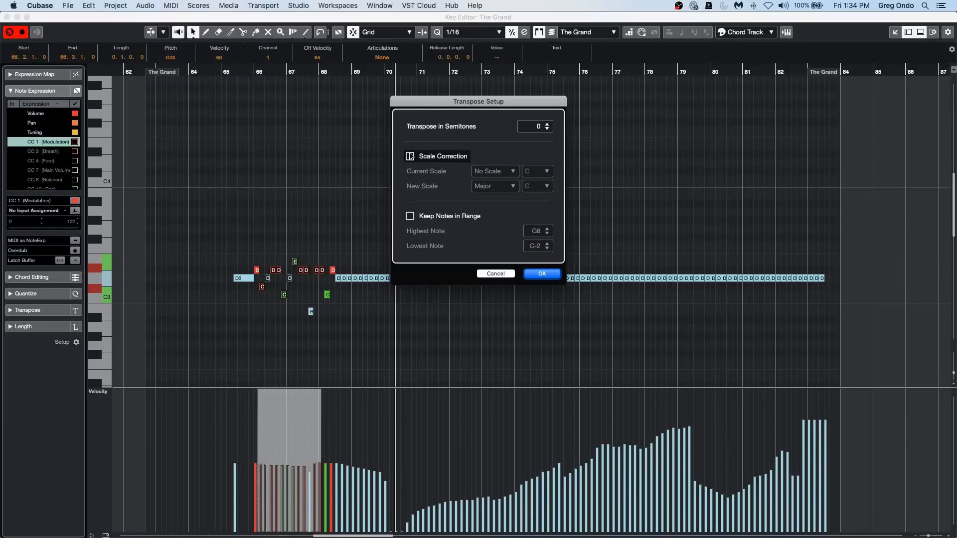
click(538, 128)
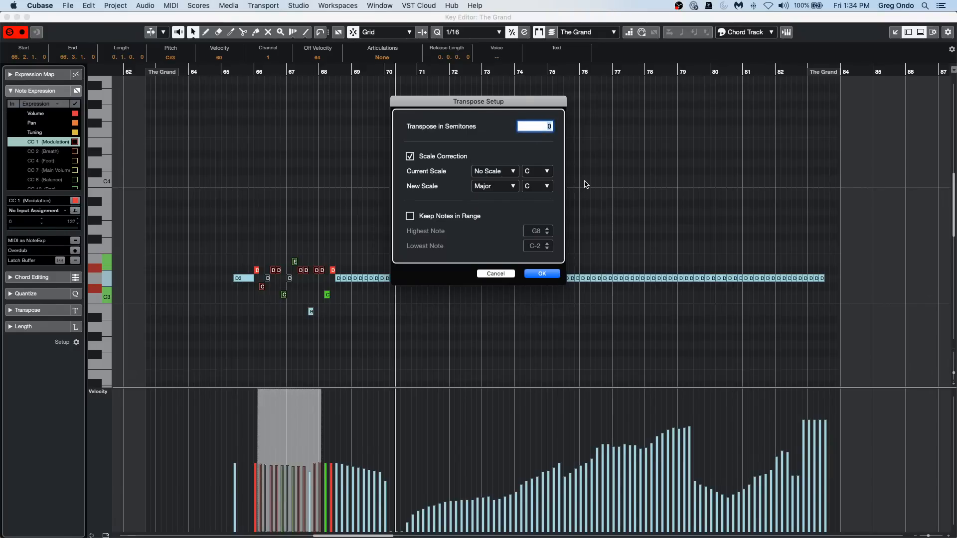
text(7)
key(Return)
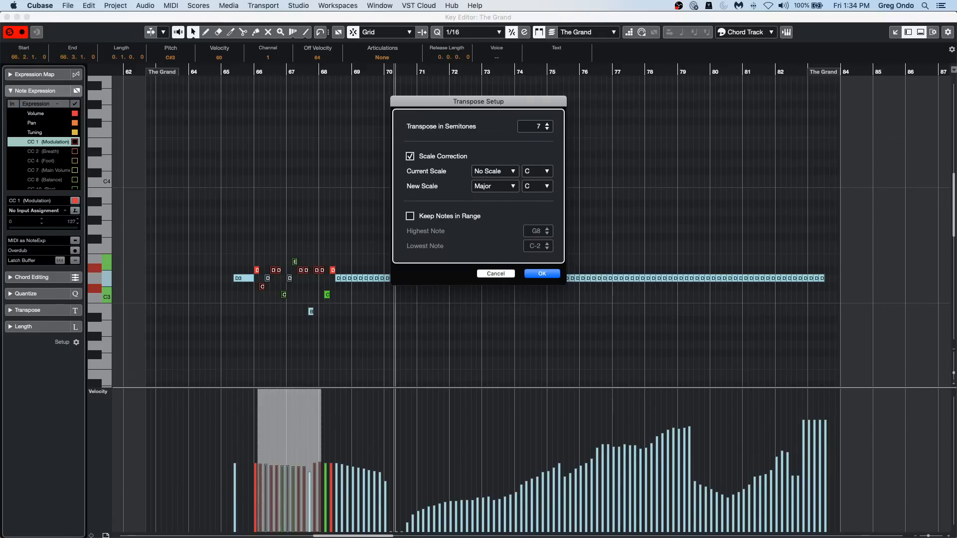
click(410, 157)
click(542, 274)
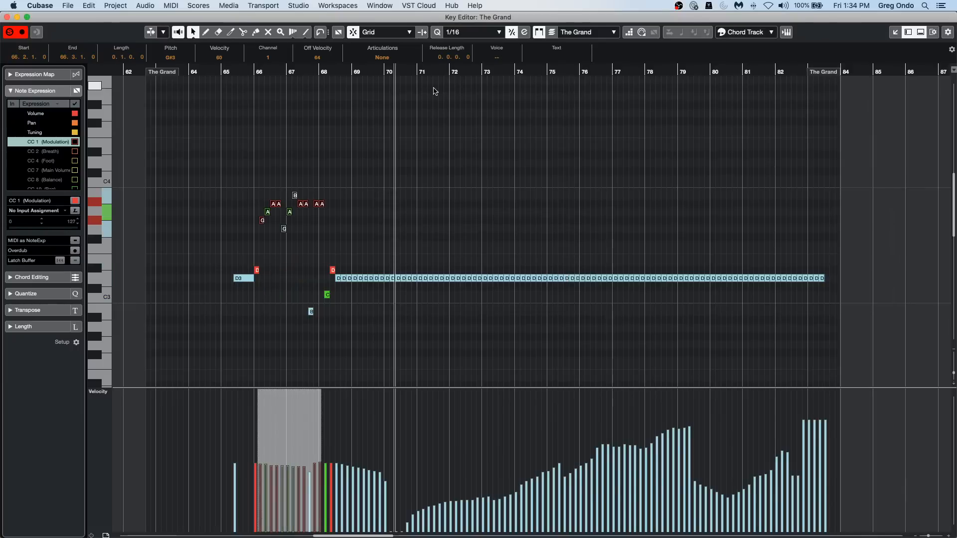
Reopen Transpose Setup for the same notes, enable Scale Correction and set the transposition to -7 semitones.
drag(233, 168, 411, 247)
click(179, 5)
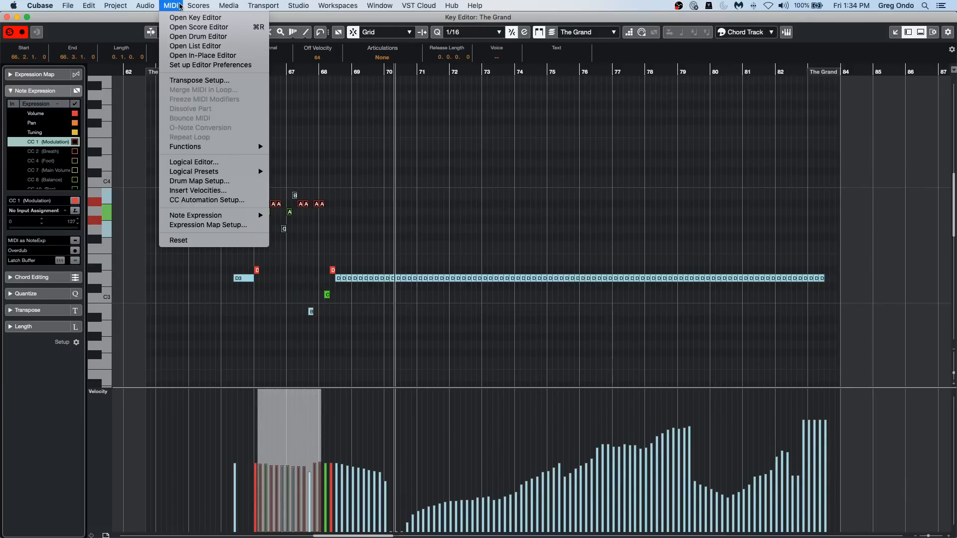
click(214, 81)
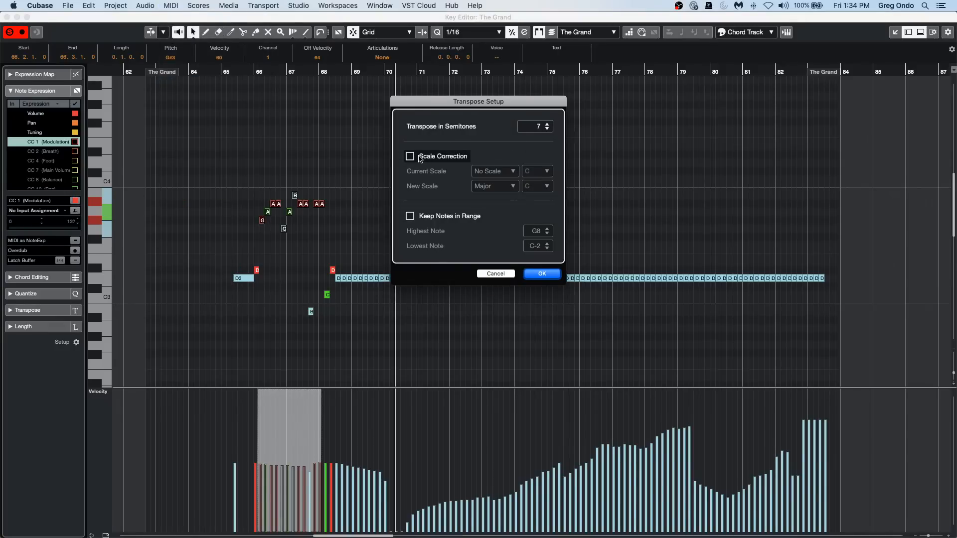
click(410, 157)
scroll(541, 127, down, 6)
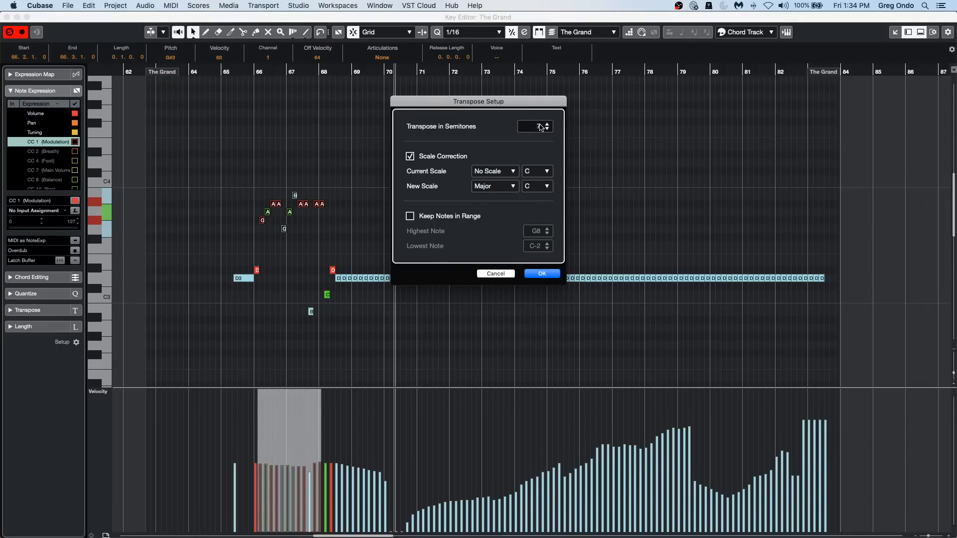
scroll(543, 129, down, 14)
scroll(545, 128, up, 2)
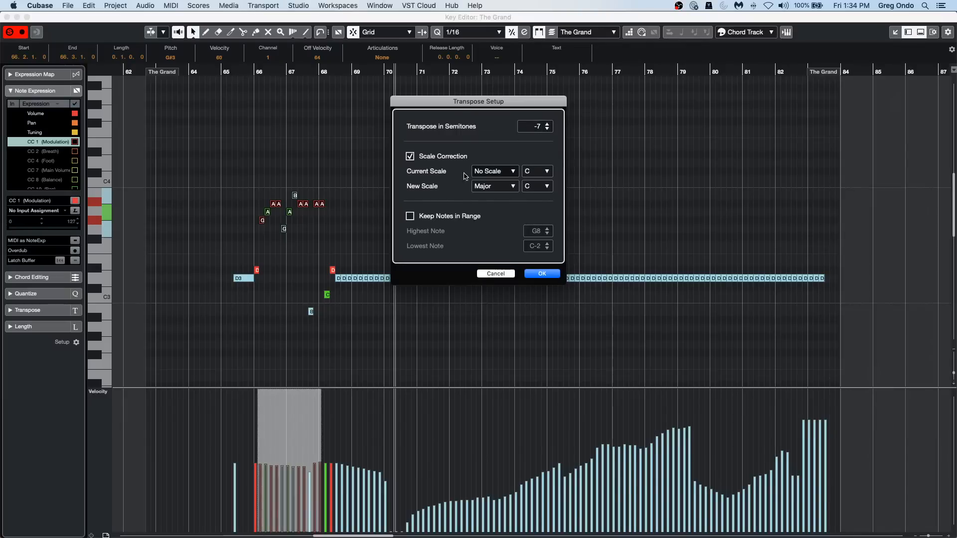
Set the current scale to G# Major with C Major as the new scale, and apply the transposition.
click(487, 171)
scroll(487, 171, up, 5)
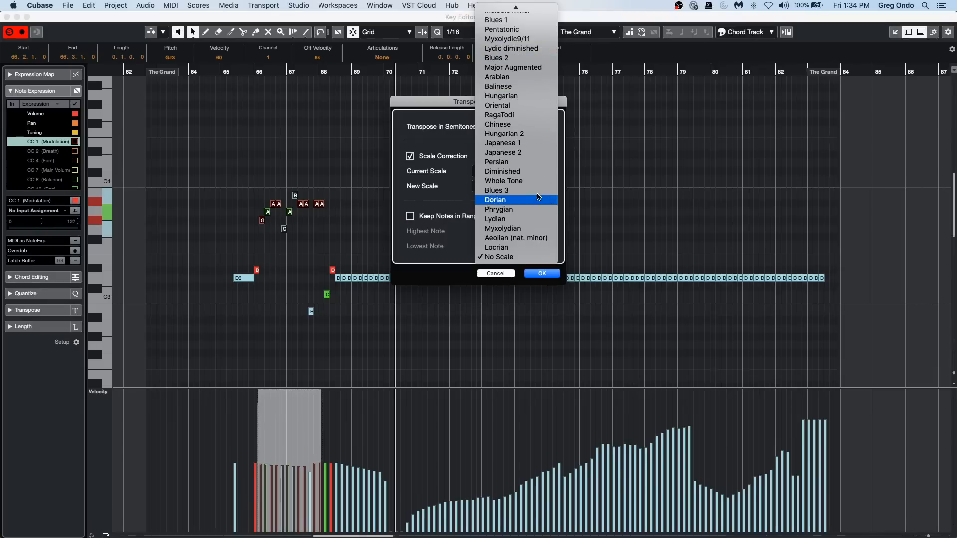
click(459, 179)
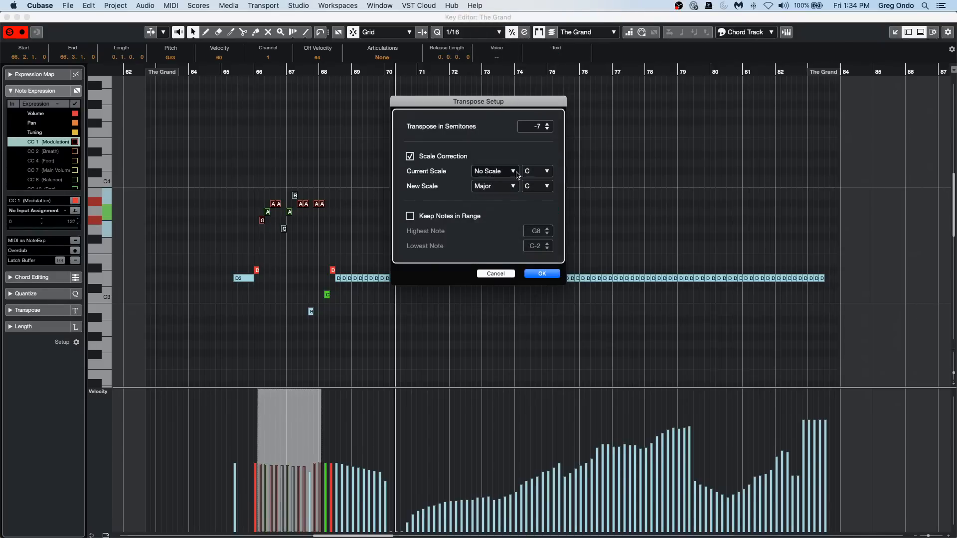
click(547, 172)
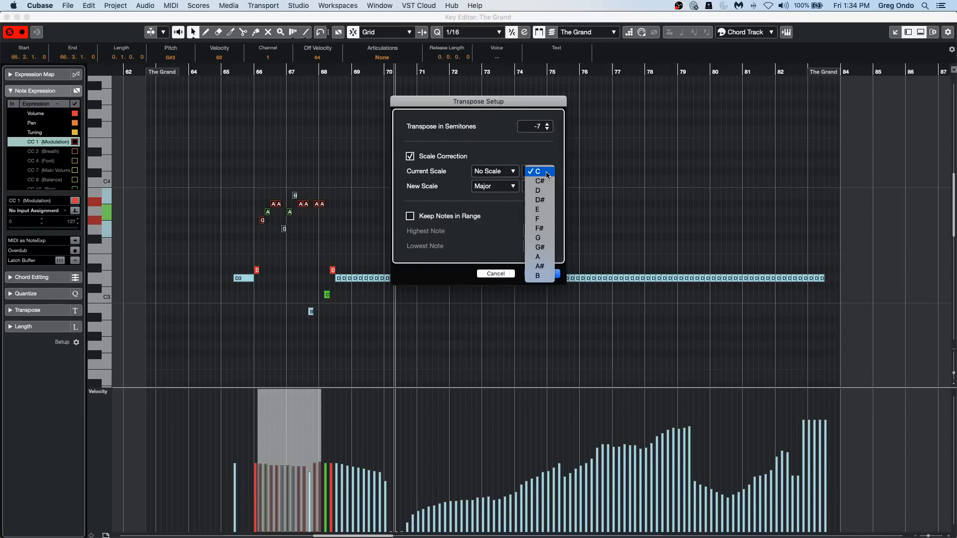
click(541, 247)
click(507, 182)
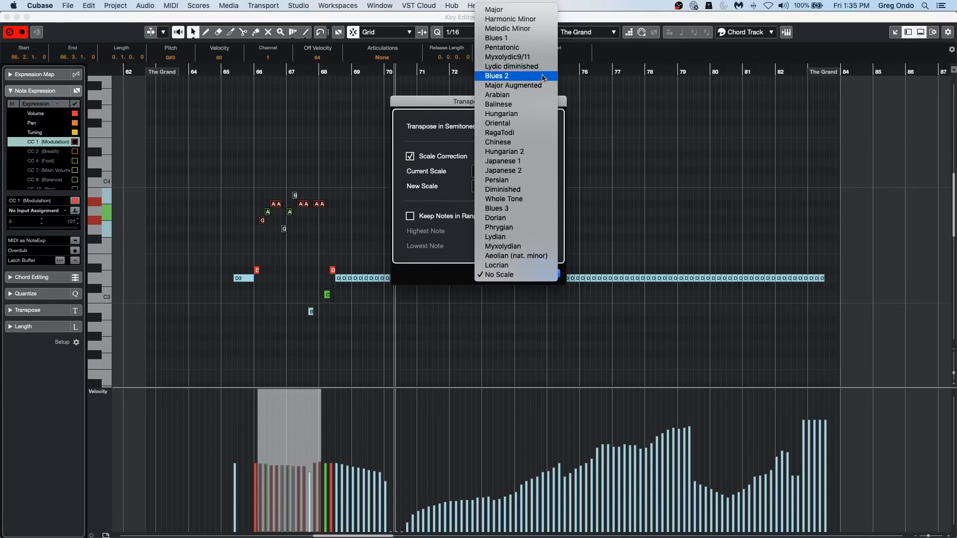
click(537, 11)
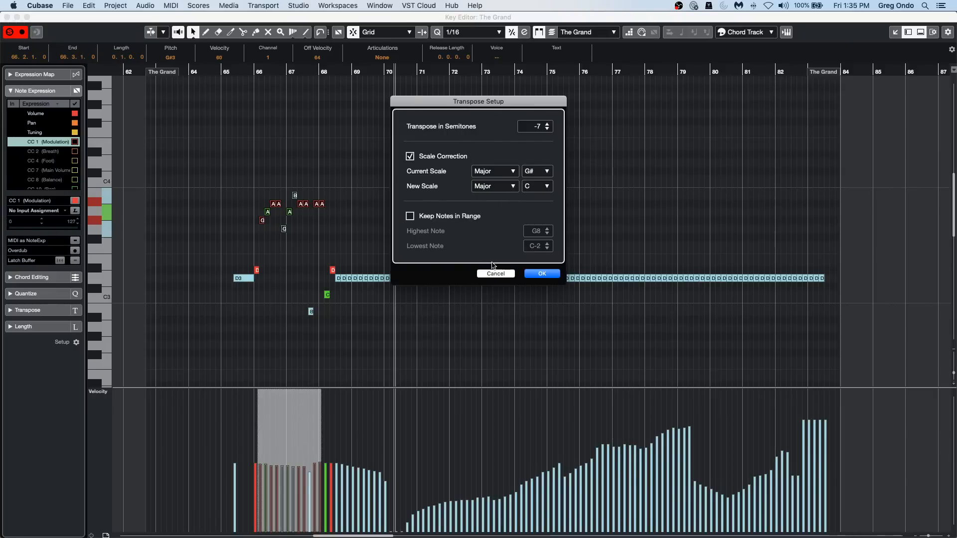
click(532, 275)
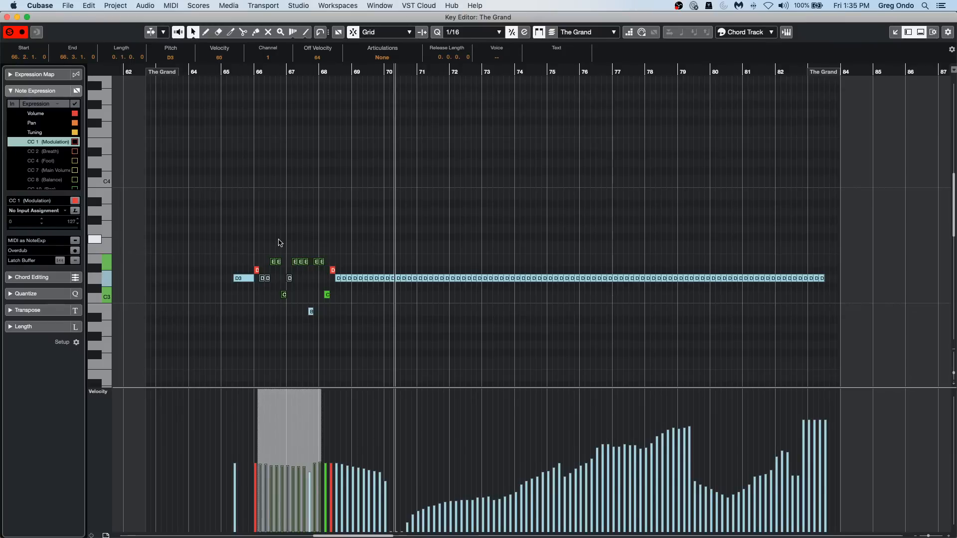
Shift the selected notes up by semitones and return them to their previous pitches.
key(Up)
key(Up)
key(Up)
key(Up)
key(Up)
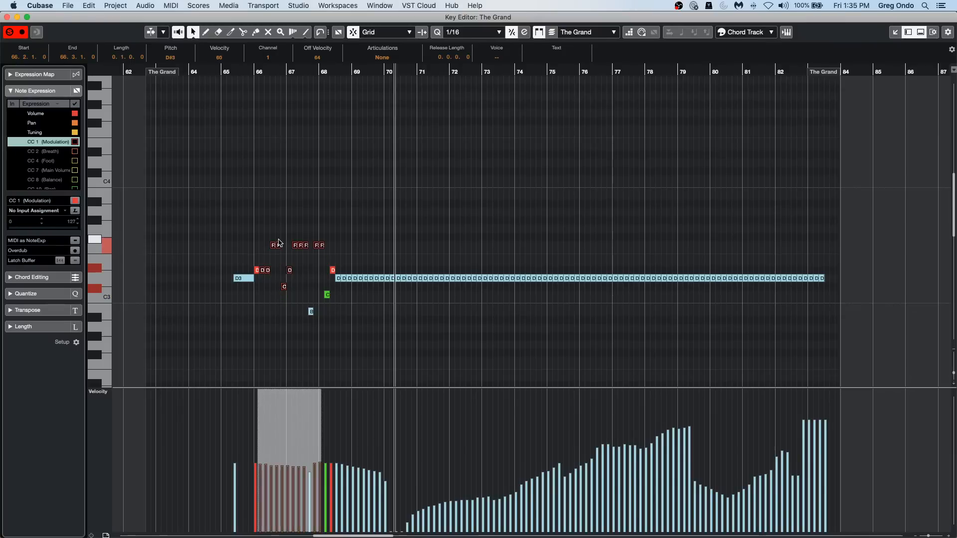
key(Down)
key(Down)
key(Down)
key(Down)
key(Down)
key(Down)
key(Down)
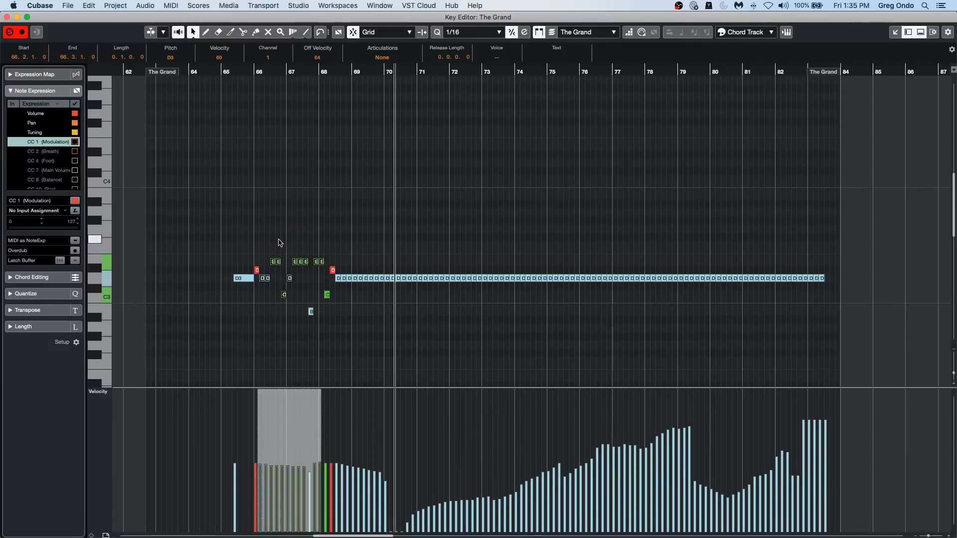
Shift the selected notes up and down by octaves, ending in their original octave one semitone lower.
key(shift+Up)
key(shift+Up)
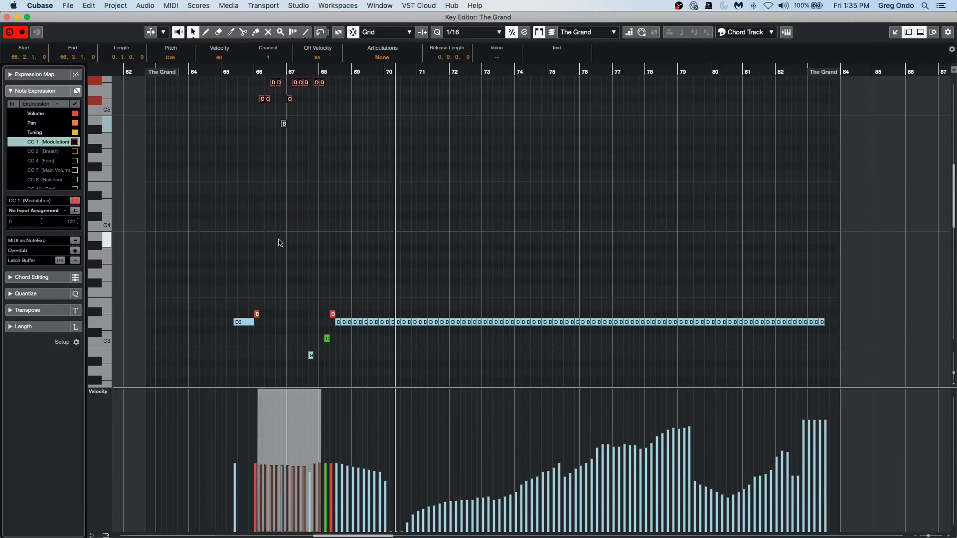
key(shift+Down)
key(shift+Down)
key(shift+Down)
key(shift+Up)
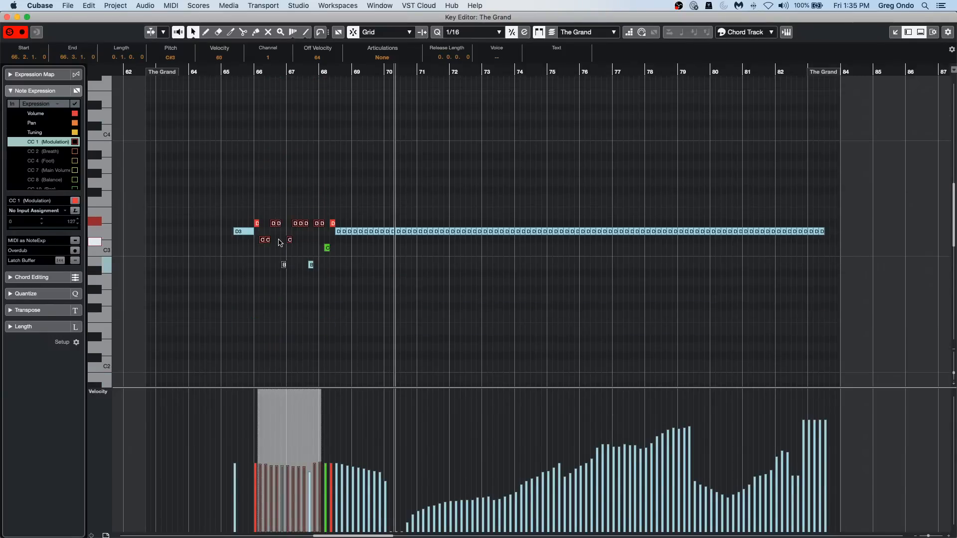
key(shift+Up)
key(shift+Down)
Step the note selection back and forth through the individual notes between about bar 66 and bar 70.
key(Right)
key(Right)
key(Right)
key(Right)
key(Right)
key(Right)
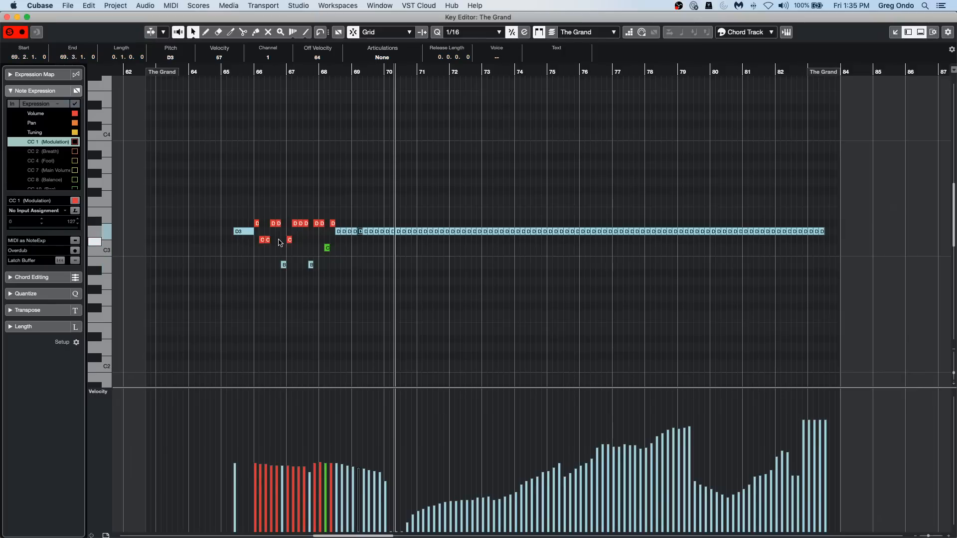
key(Left)
key(Left)
key(Left)
key(Left)
key(Left)
key(Left)
key(Left)
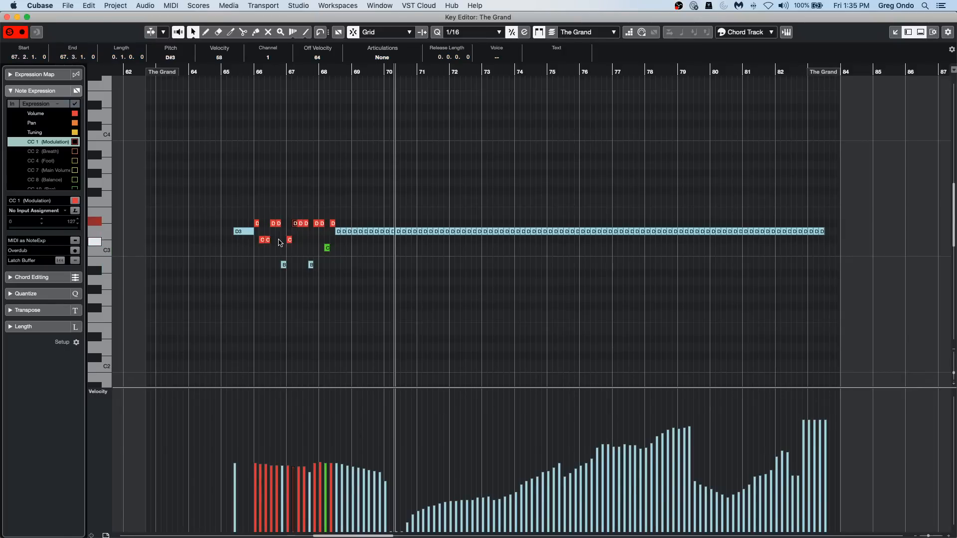
key(Left)
key(Right)
key(Right)
key(Right)
key(Right)
key(Right)
key(Right)
key(Right)
key(Right)
key(Right)
key(Right)
key(Right)
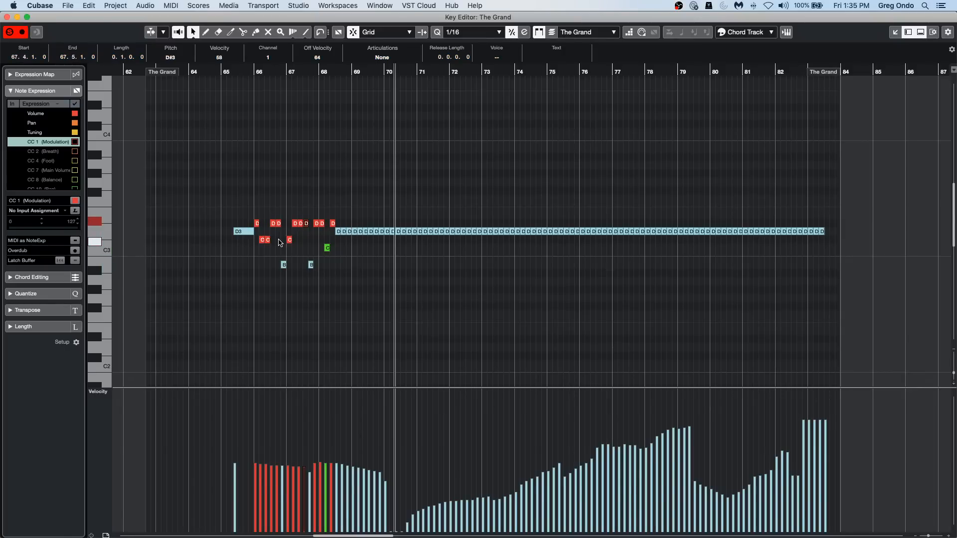
key(Right)
key(Right)
key(Right)
key(Right)
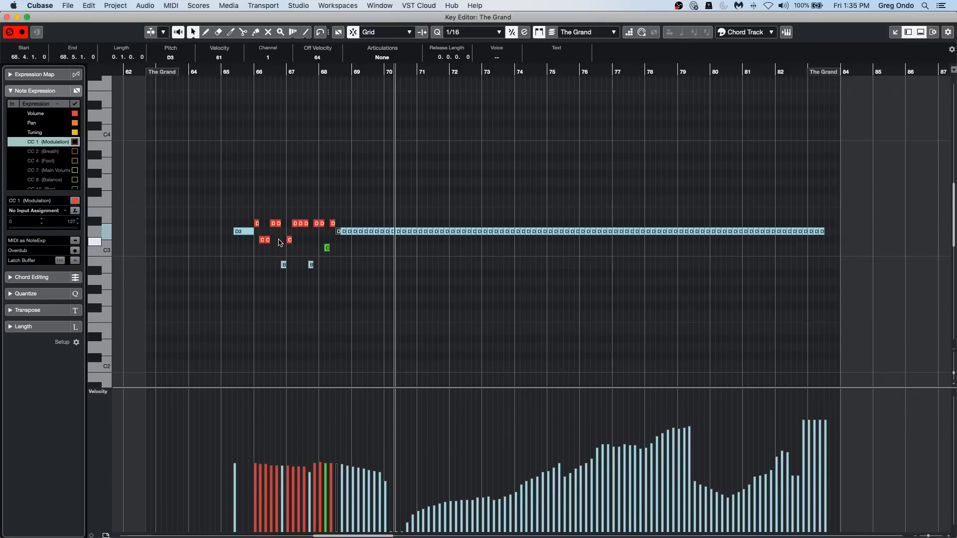
key(Left)
key(Left)
key(Left)
key(Left)
key(Left)
key(Left)
key(Left)
key(Left)
key(Left)
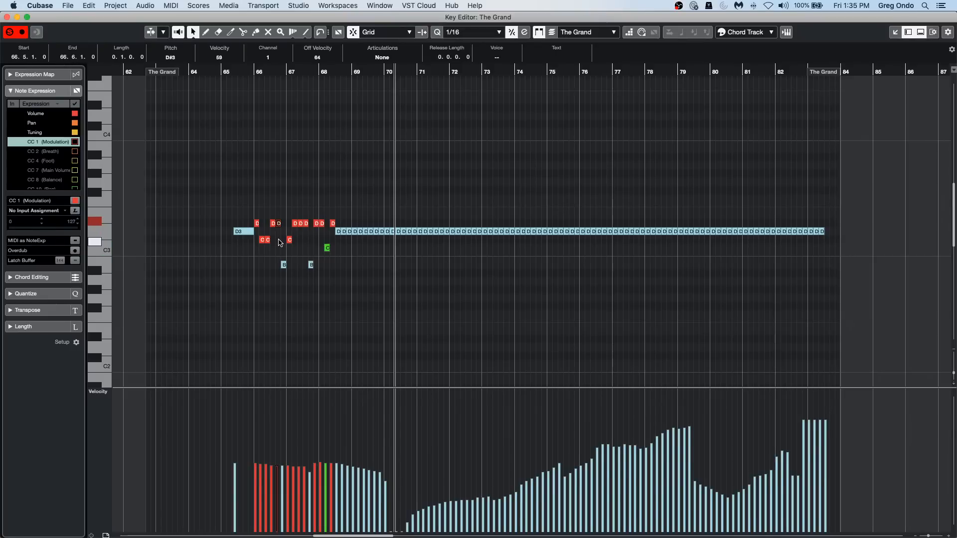
key(Right)
key(Right)
key(Right)
key(Right)
key(Right)
key(Right)
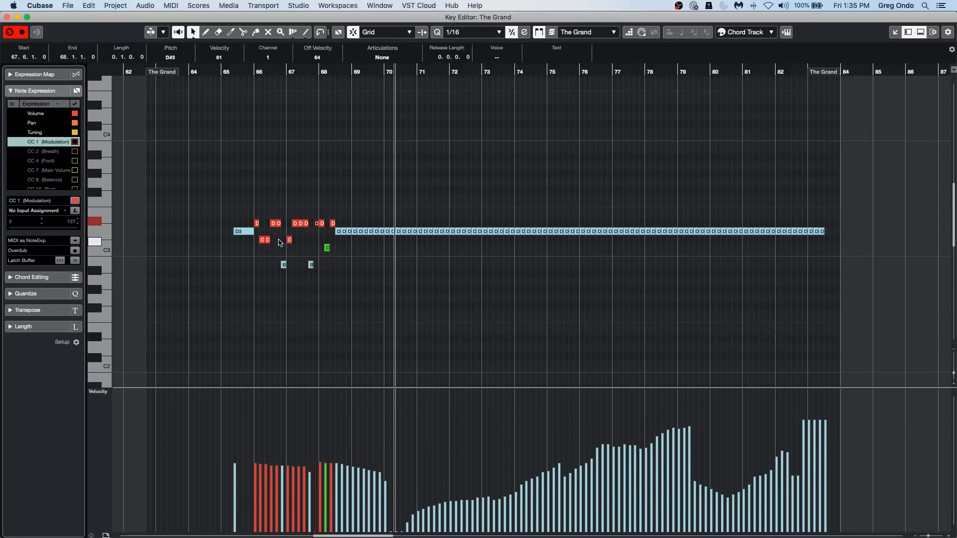
key(Right)
key(Right)
key(Right)
key(Right)
key(Right)
key(Right)
key(Right)
key(Right)
key(Right)
key(Right)
key(Right)
key(Right)
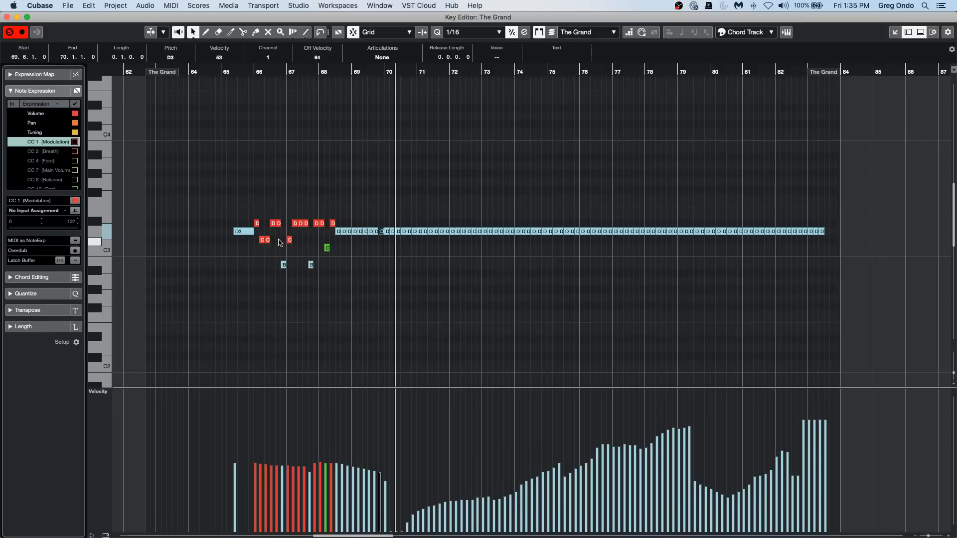
key(Left)
key(Left)
key(Left)
key(Left)
key(Left)
key(Left)
key(Left)
key(Left)
key(Left)
key(Left)
key(Left)
key(Left)
key(Left)
key(Left)
key(Left)
key(Left)
key(Left)
key(Left)
key(Left)
key(Left)
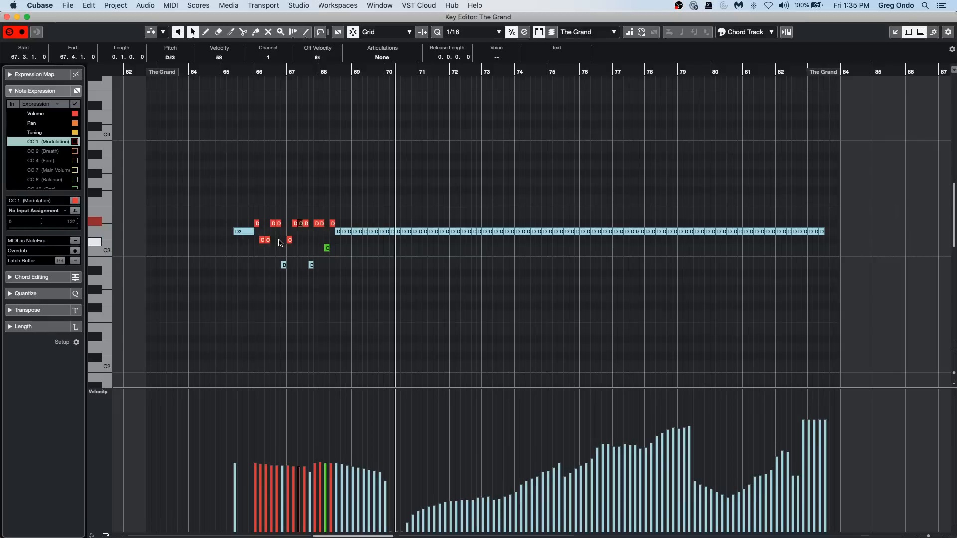
Step the note selection back to the preceding notes around bar 67.
key(Left)
key(Left)
key(Left)
key(Left)
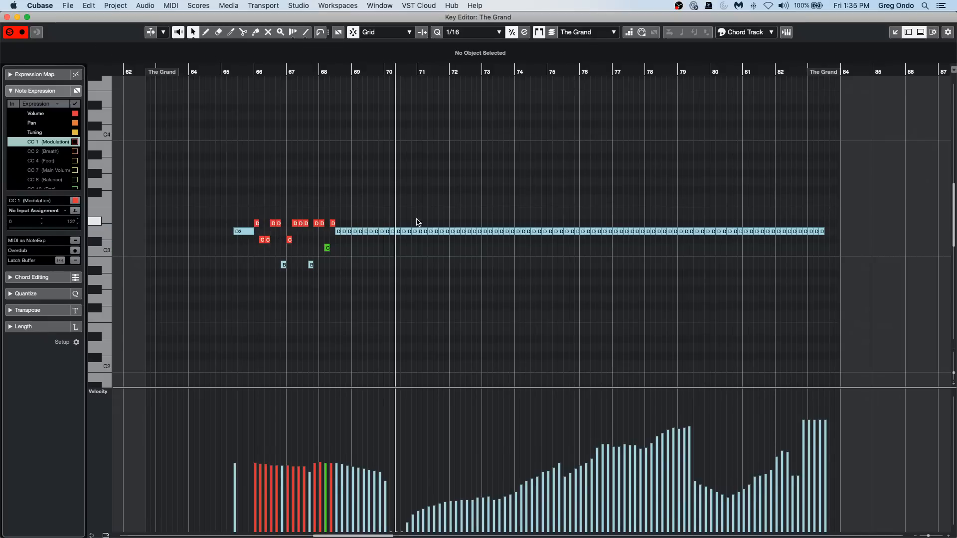
Select the notes between about bar 65 and bar 68 and apply the Reverse function to them.
drag(250, 206, 327, 273)
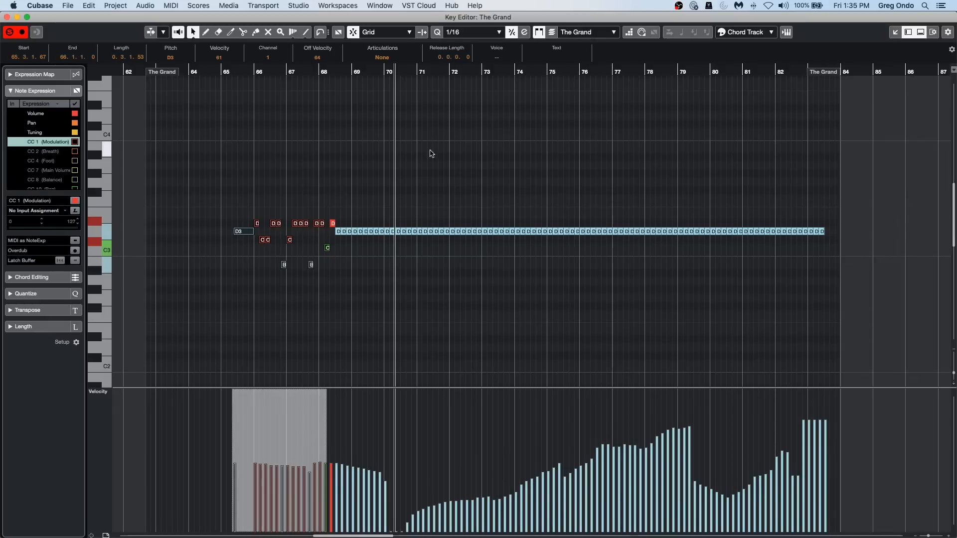
click(173, 6)
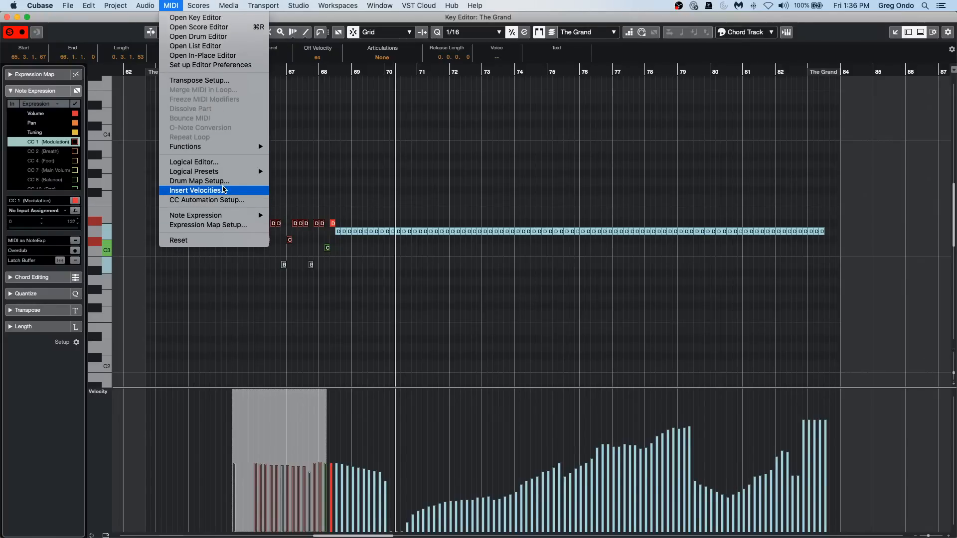
mouse_move(224, 147)
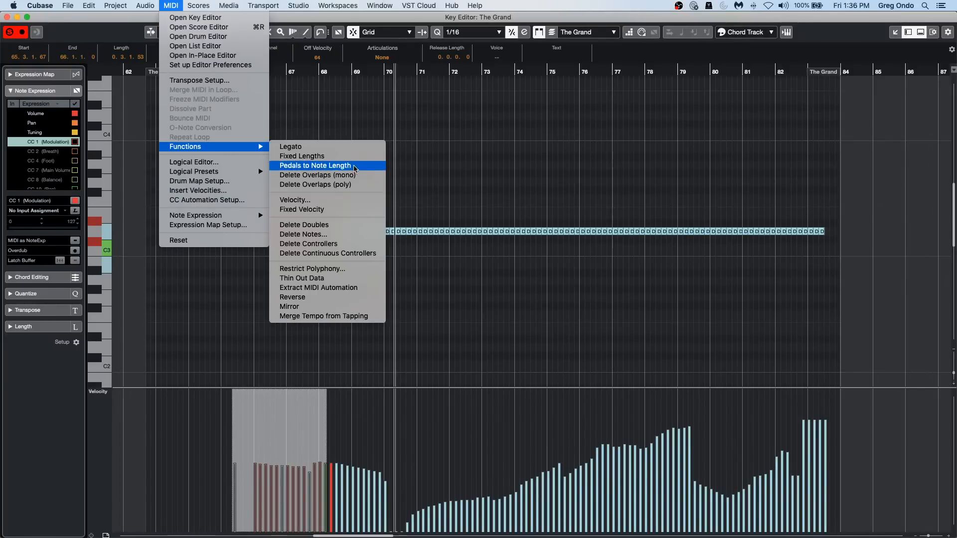
click(333, 298)
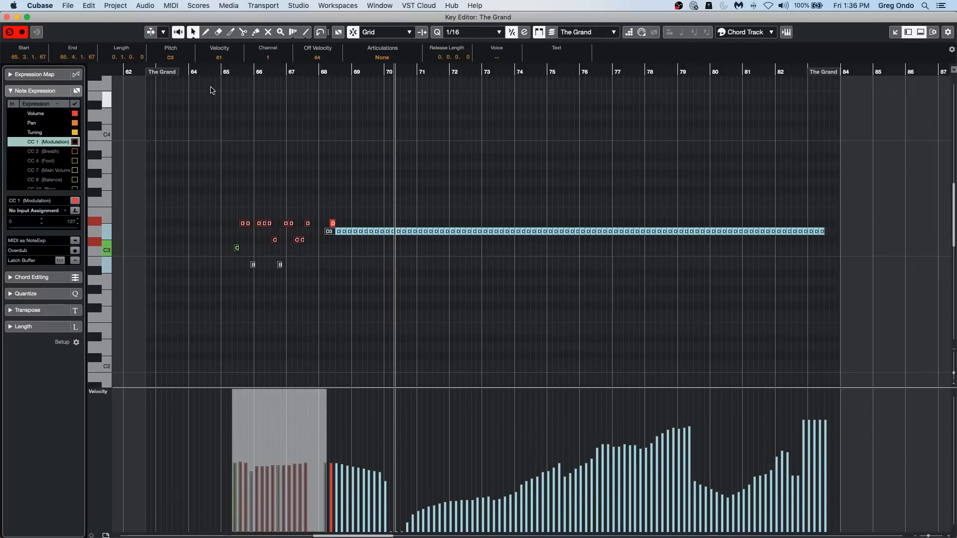
Apply the Mirror function to the selected notes and clear the selection.
click(171, 5)
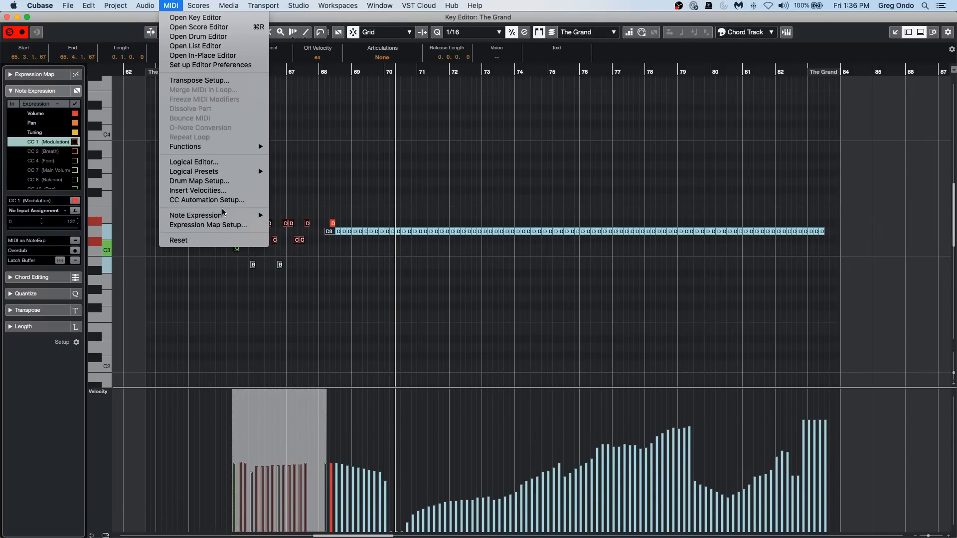
mouse_move(215, 148)
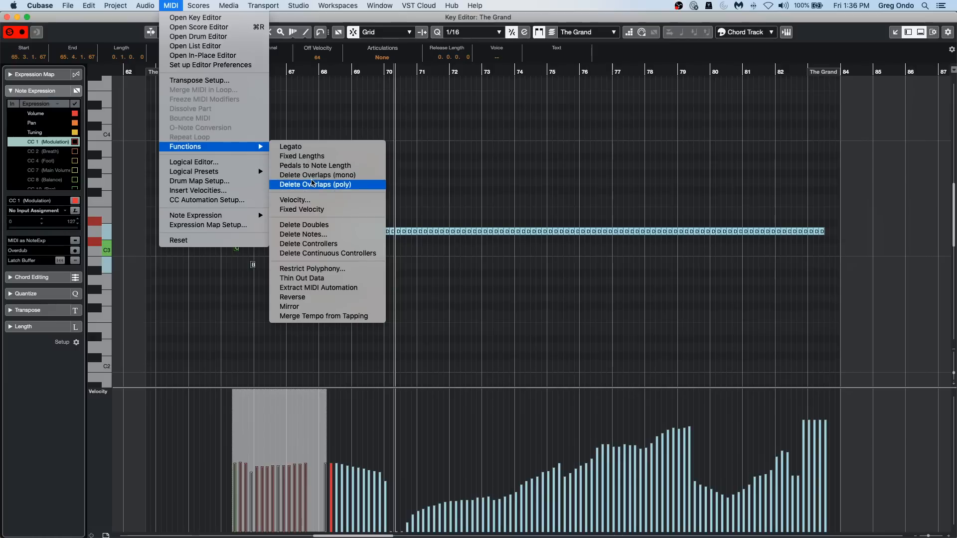
click(304, 306)
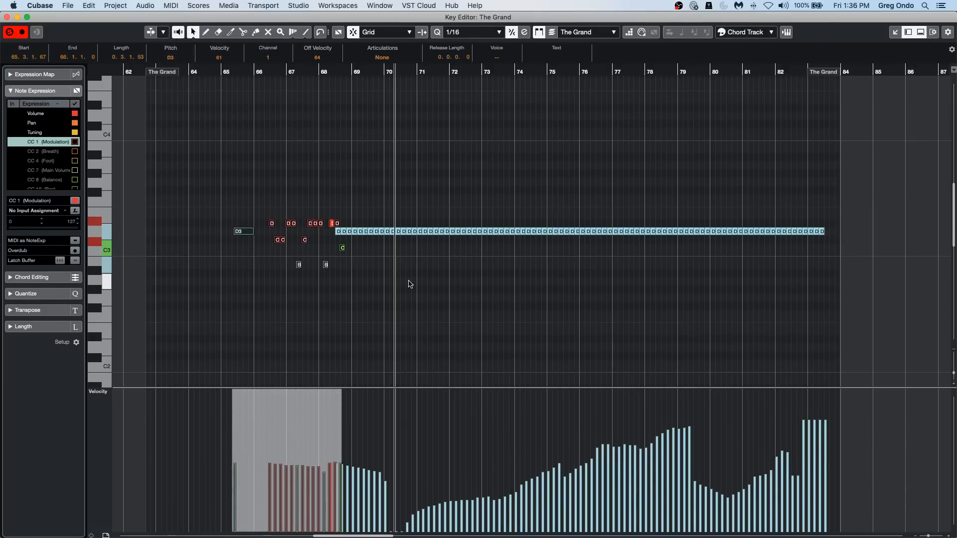
click(450, 259)
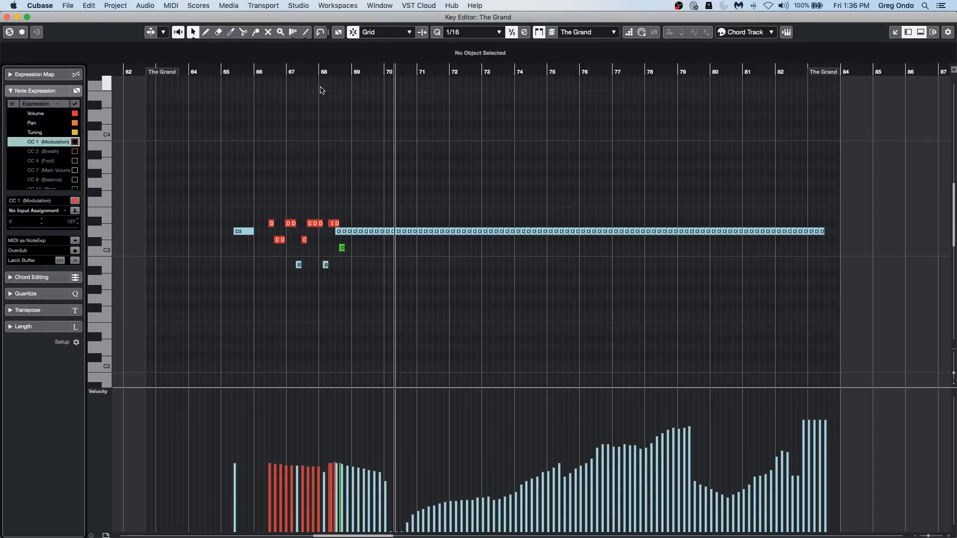
Close the Key Editor, open the recent project Amos Moses - GO.cpr, and activate it.
click(7, 17)
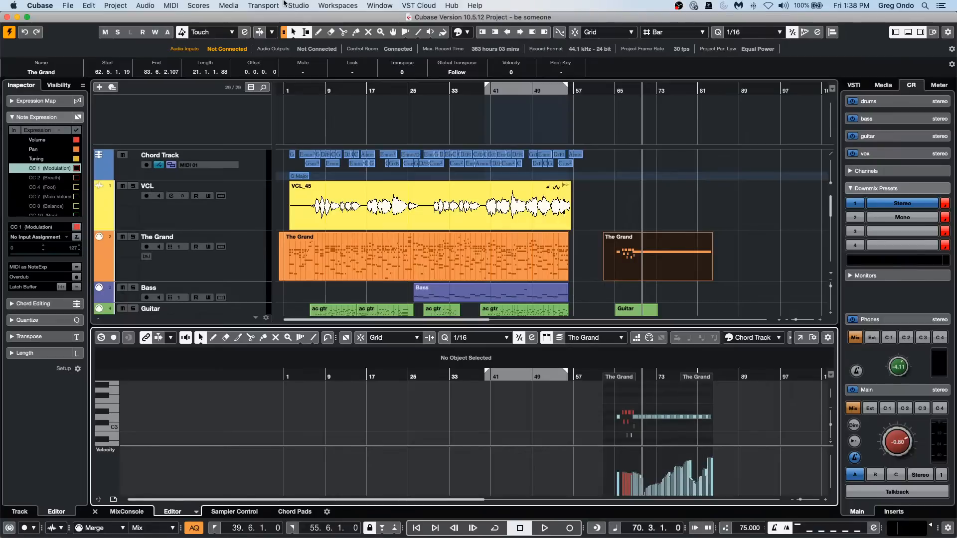
click(72, 6)
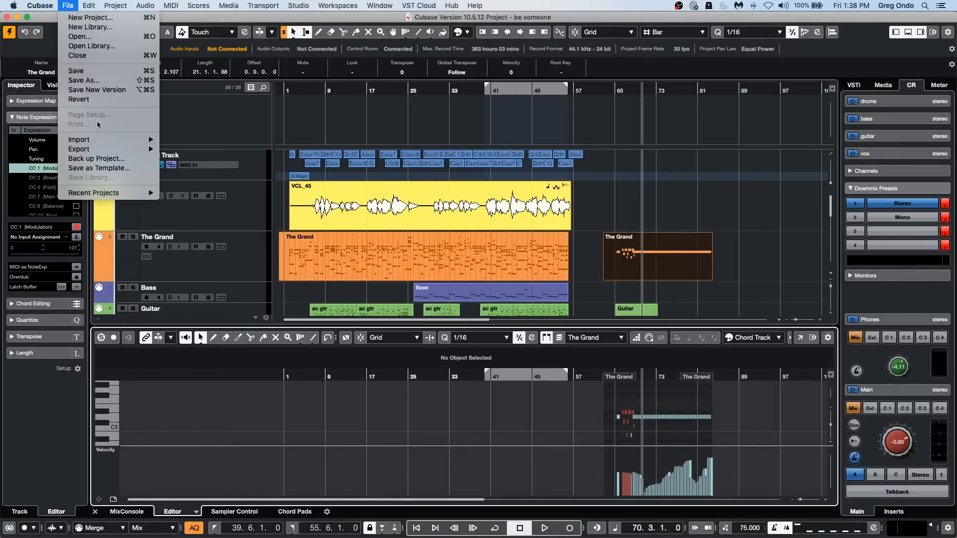
mouse_move(113, 192)
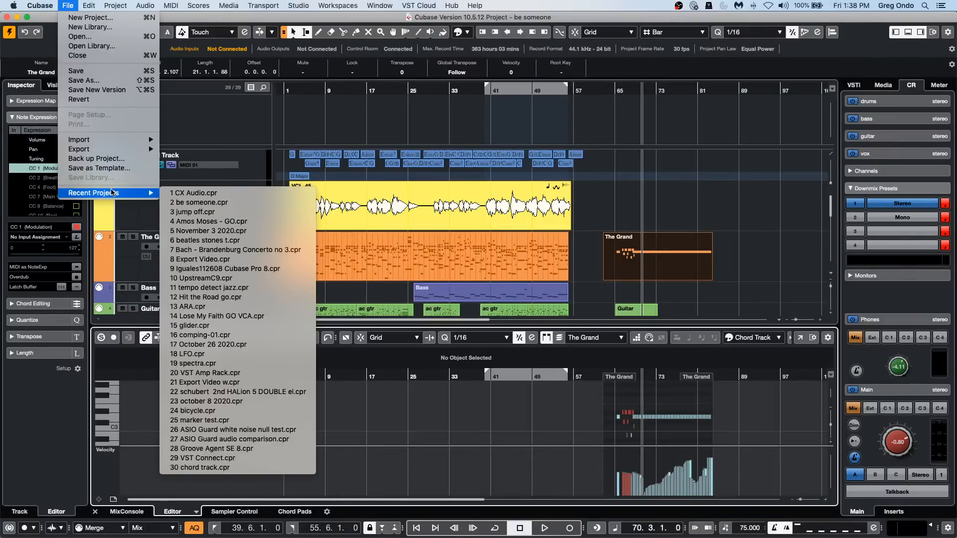
click(251, 222)
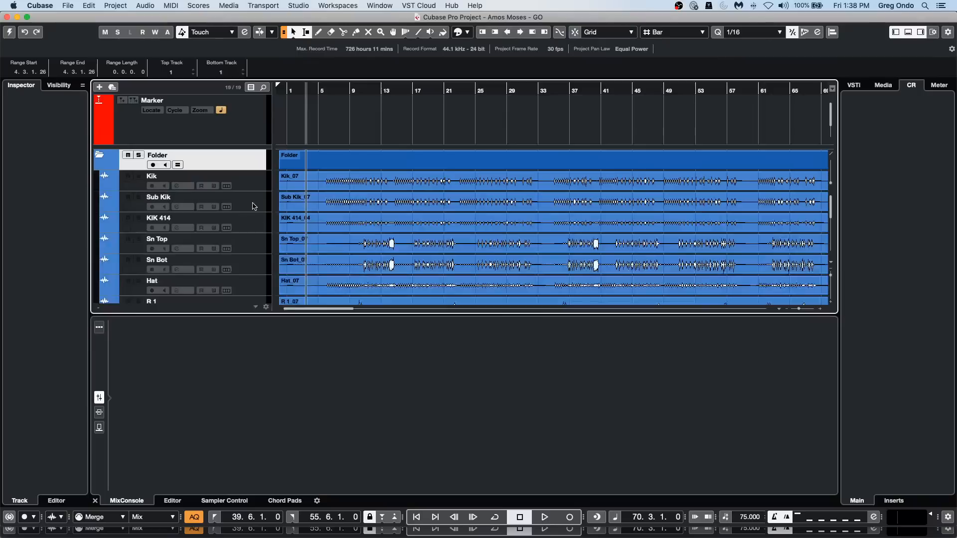
click(9, 32)
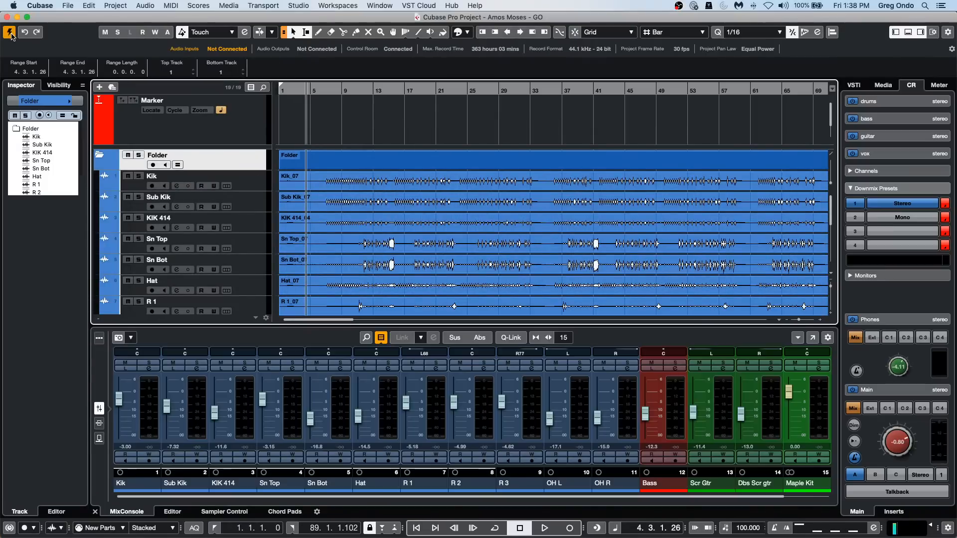
Return the project cursor to the start and hide the lower zone so the arrangement fills the window.
drag(330, 93, 326, 69)
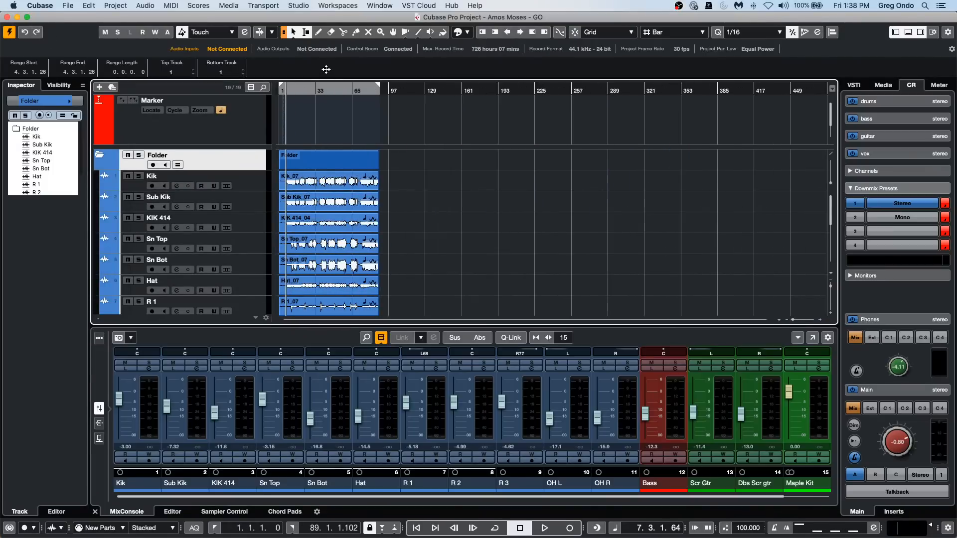
scroll(387, 221, down, 4)
key(Home)
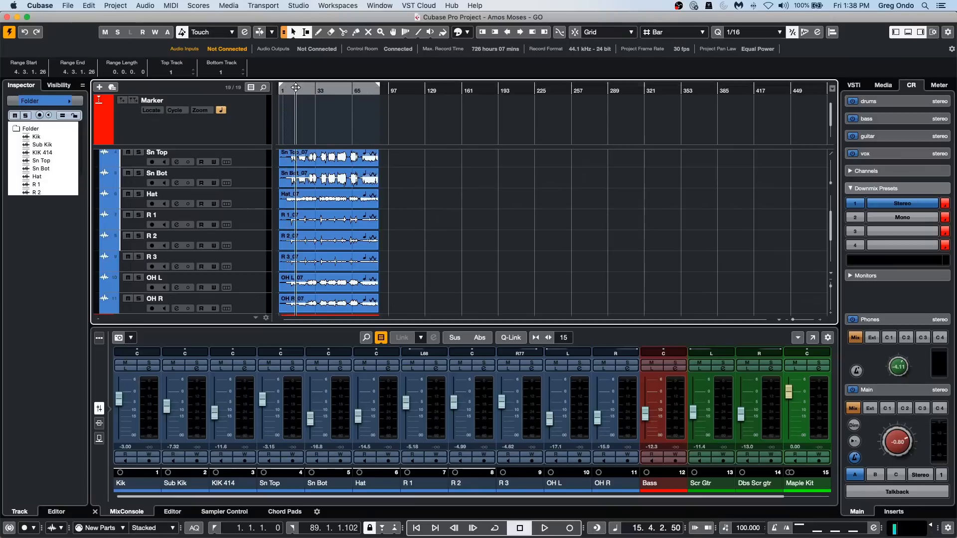
key(h)
key(h)
scroll(622, 250, up, 1)
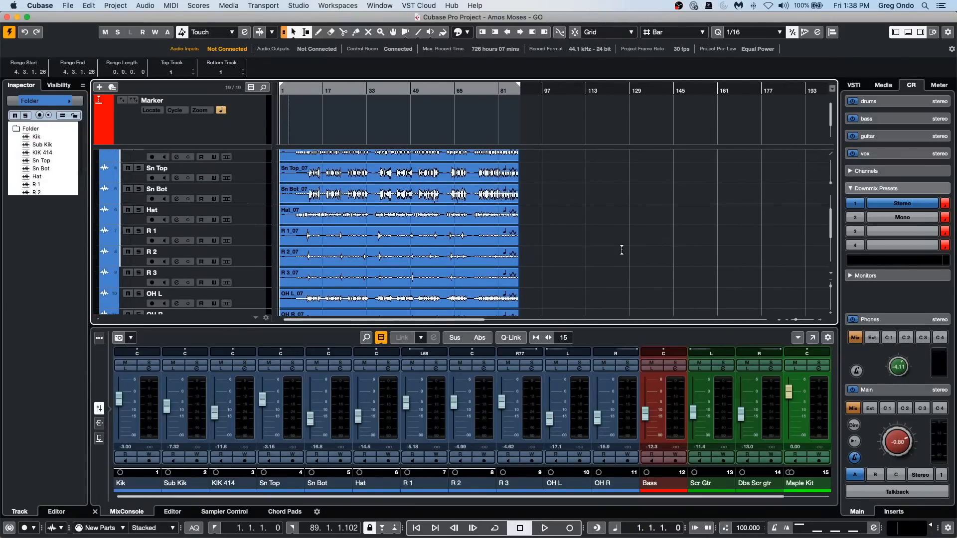
scroll(622, 249, down, 1)
scroll(622, 250, down, 3)
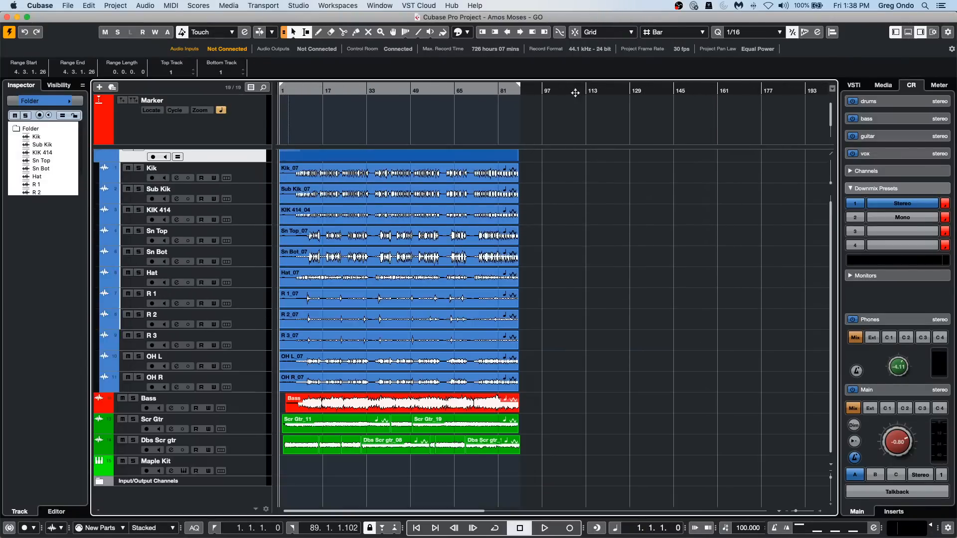
click(908, 32)
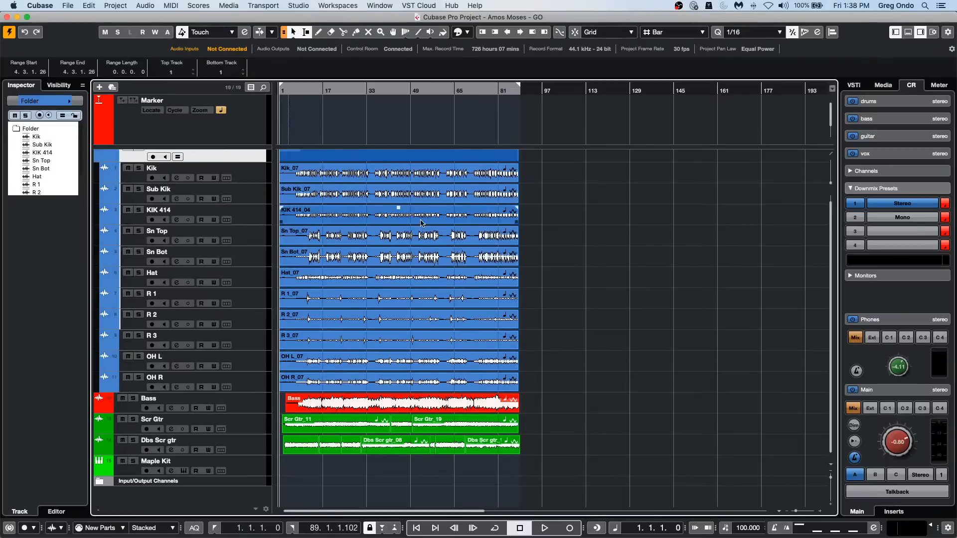
Move the Sn Top event to about bar 58, the Hat event to about bar 42, and the R 3 event to about bar 62.
drag(362, 241, 520, 241)
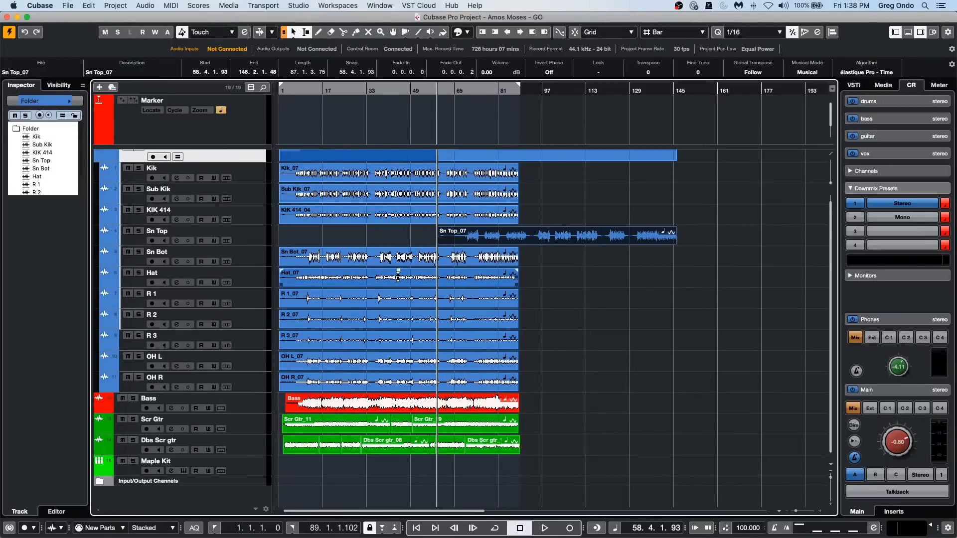
drag(400, 282, 513, 282)
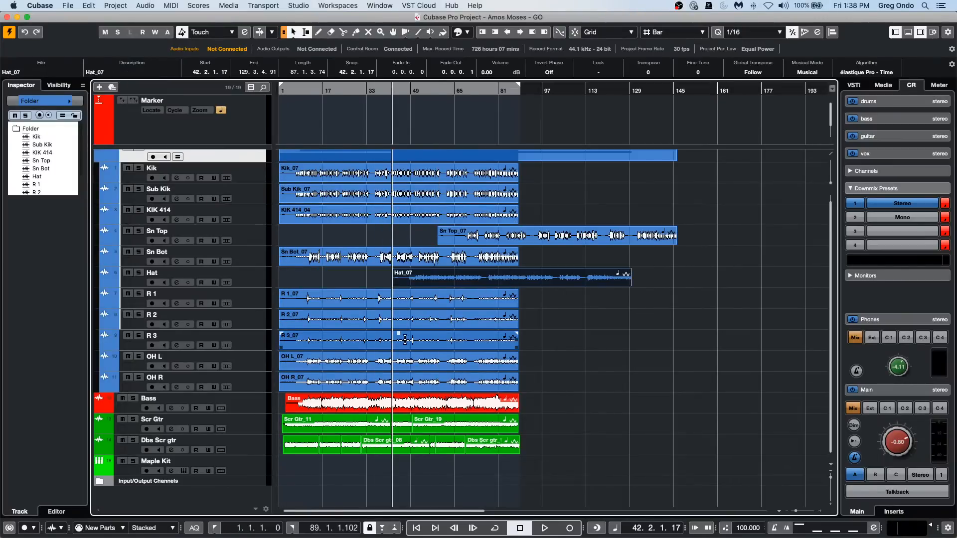
drag(407, 340, 474, 339)
drag(394, 345, 563, 344)
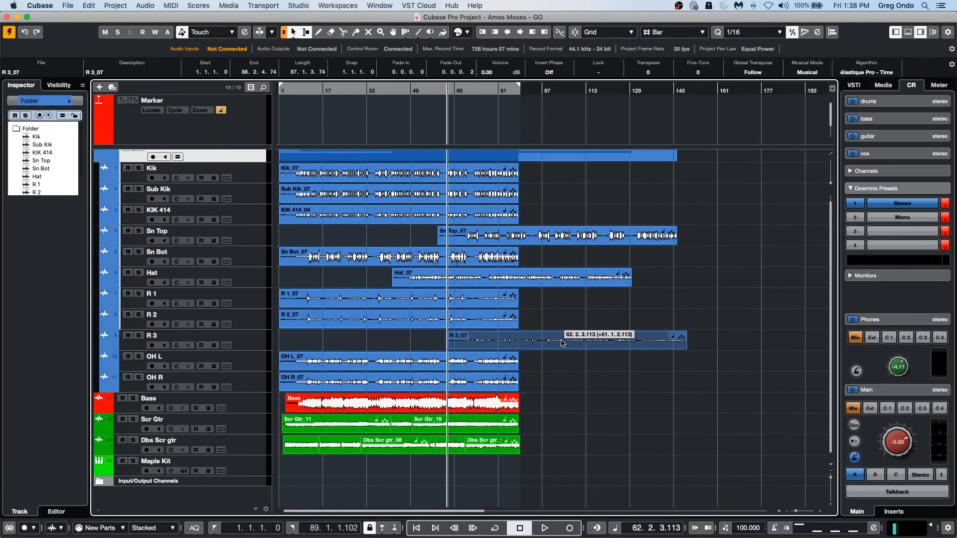
Shift the OH R, Scr Gtr_19, Scr Gtr_11 and Dbs Scr gtr_08 events to later bars, and the Sub Kik event to about bar 82.
drag(390, 388, 477, 393)
drag(437, 428, 602, 428)
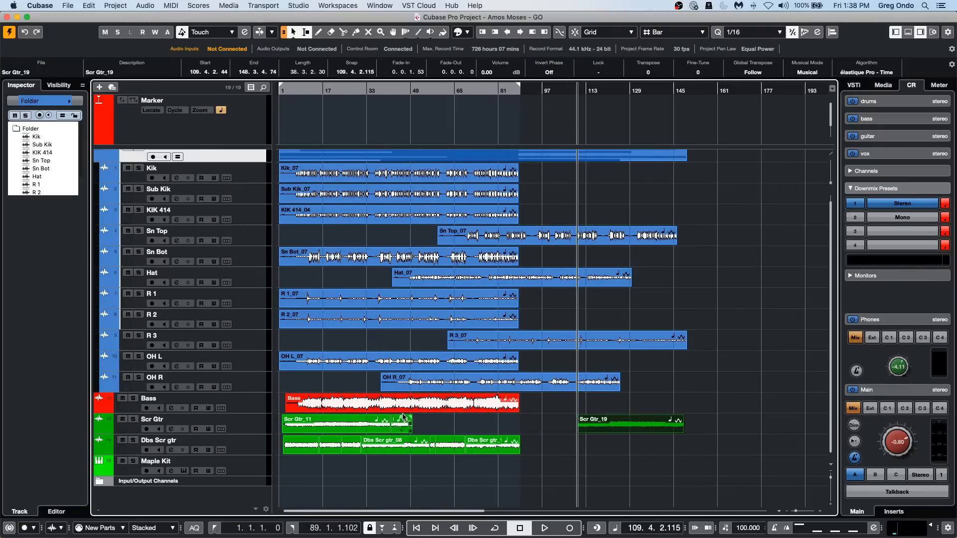
click(314, 429)
drag(314, 430, 466, 429)
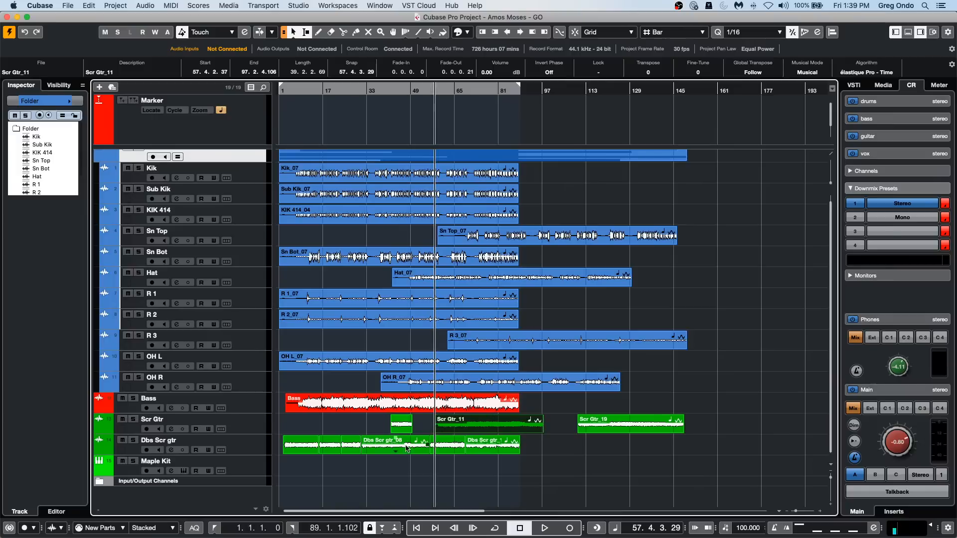
drag(411, 452, 624, 451)
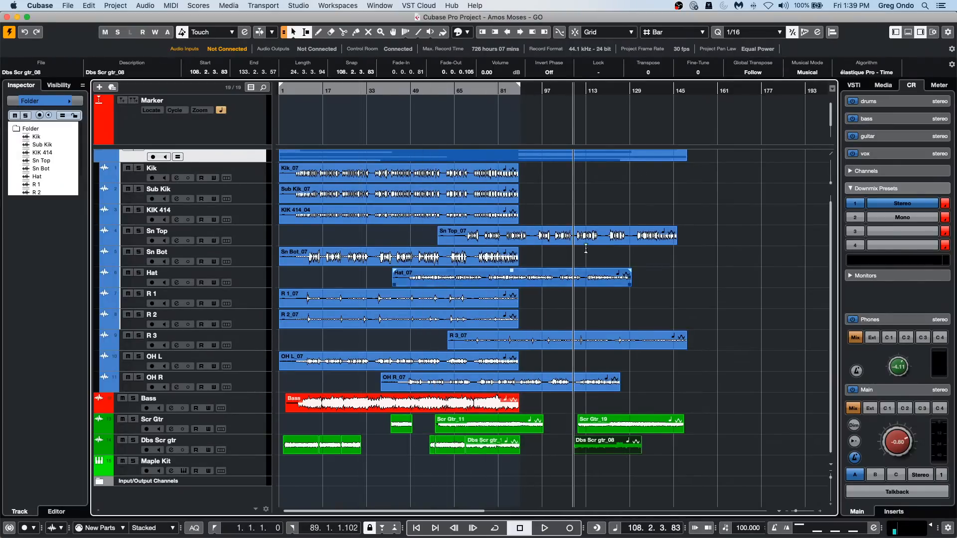
drag(358, 195, 584, 200)
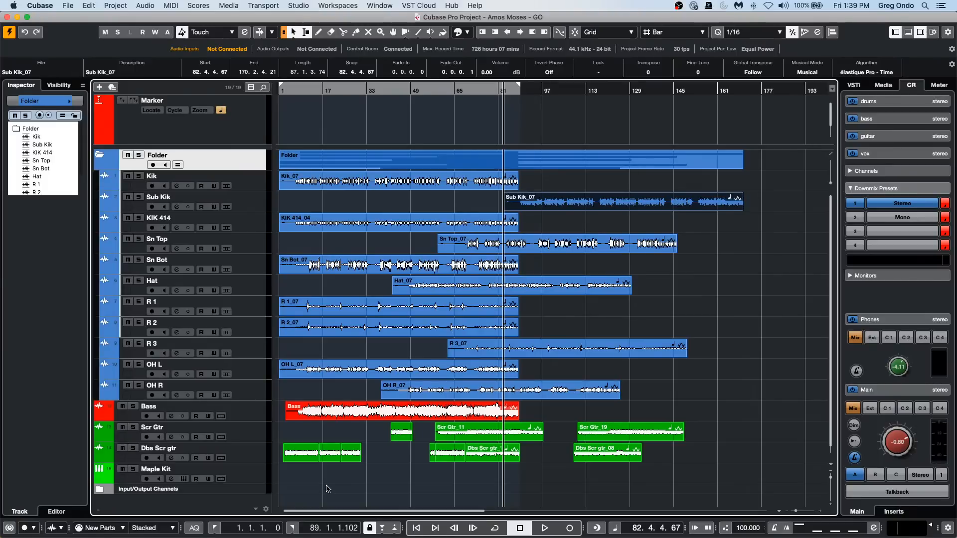
Select all audio events on the drum, bass and guitar tracks and move them to their origin positions.
click(326, 488)
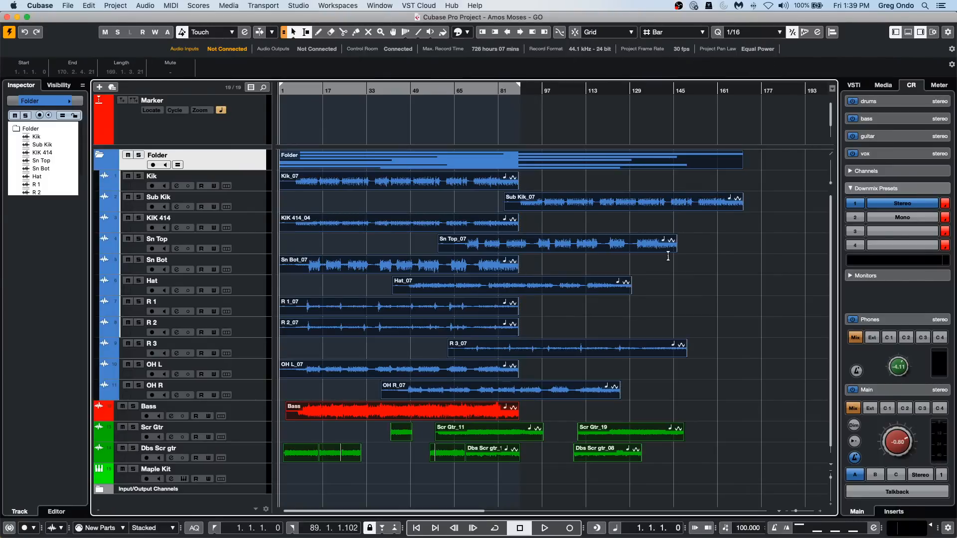
key(super+a)
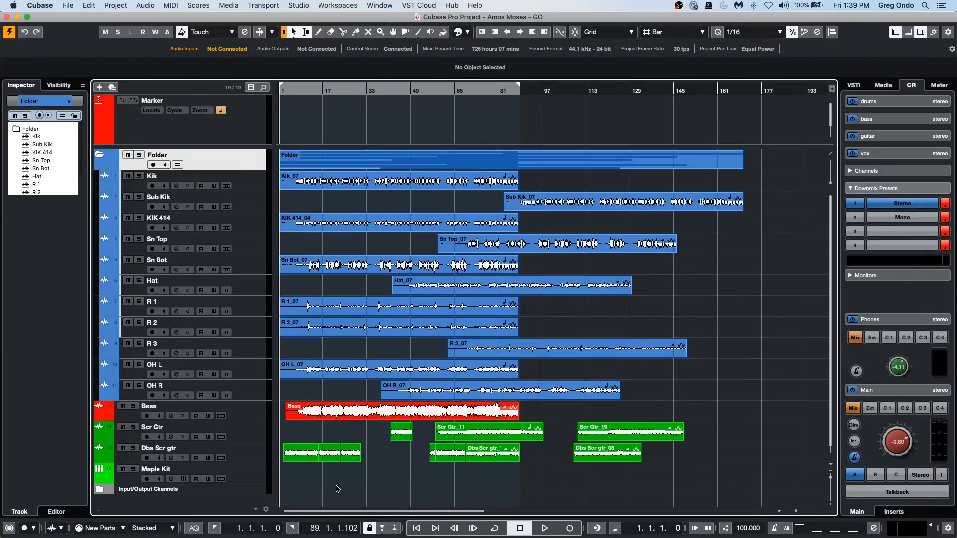
drag(315, 480, 700, 183)
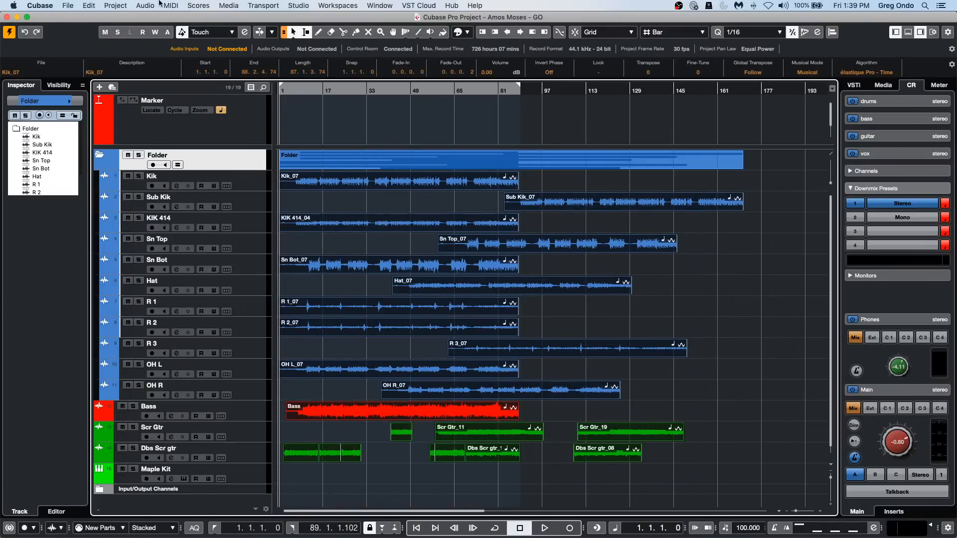
click(92, 5)
mouse_move(132, 100)
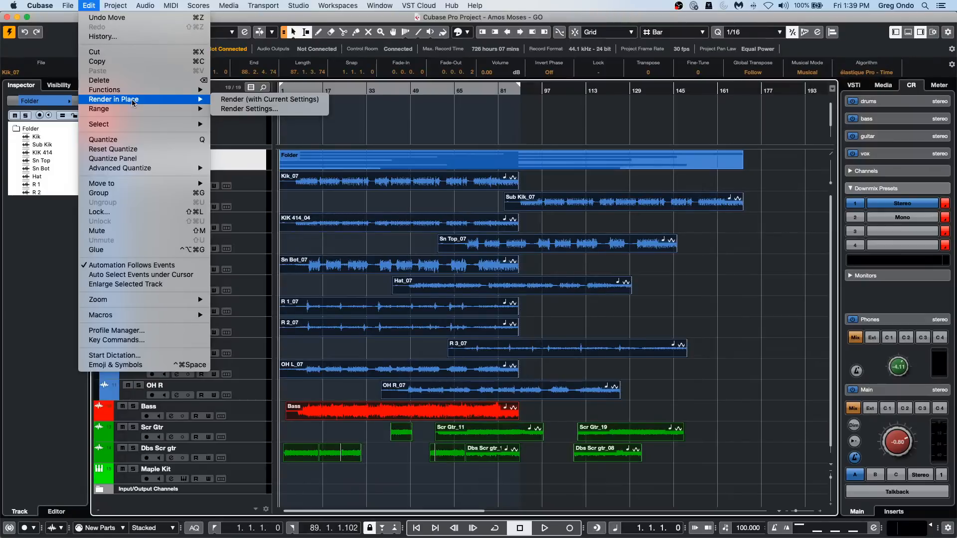
mouse_move(130, 184)
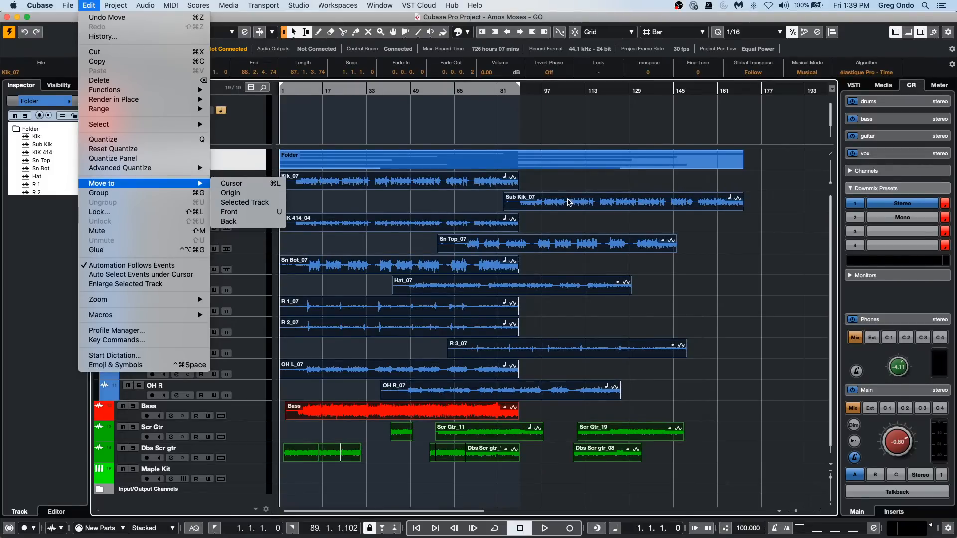
click(260, 193)
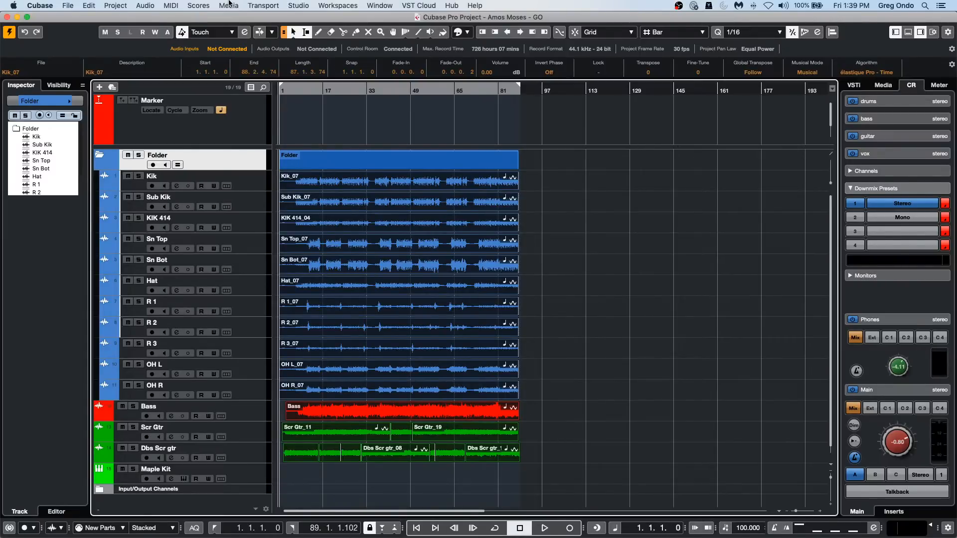
Review the Project Setup settings, including the start time and record file format, and close the dialog.
key(shift+s)
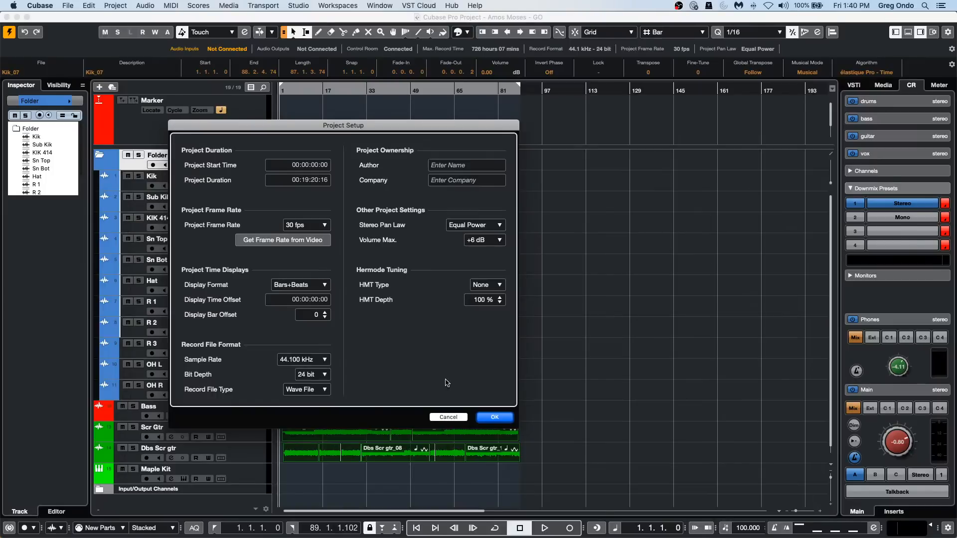
click(491, 418)
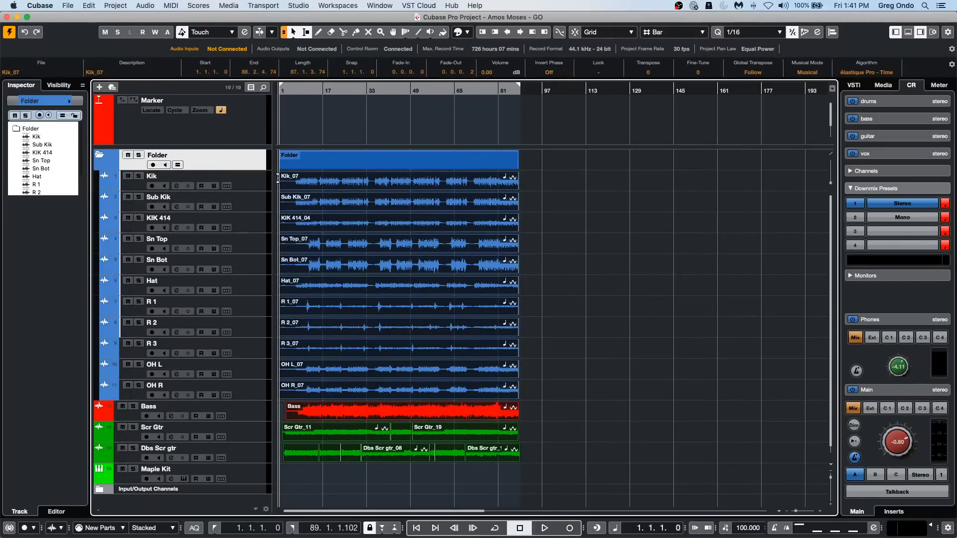
Insert the Brickwall Limiter from the Dynamics effects in the first insert slot of the Kik track.
click(247, 189)
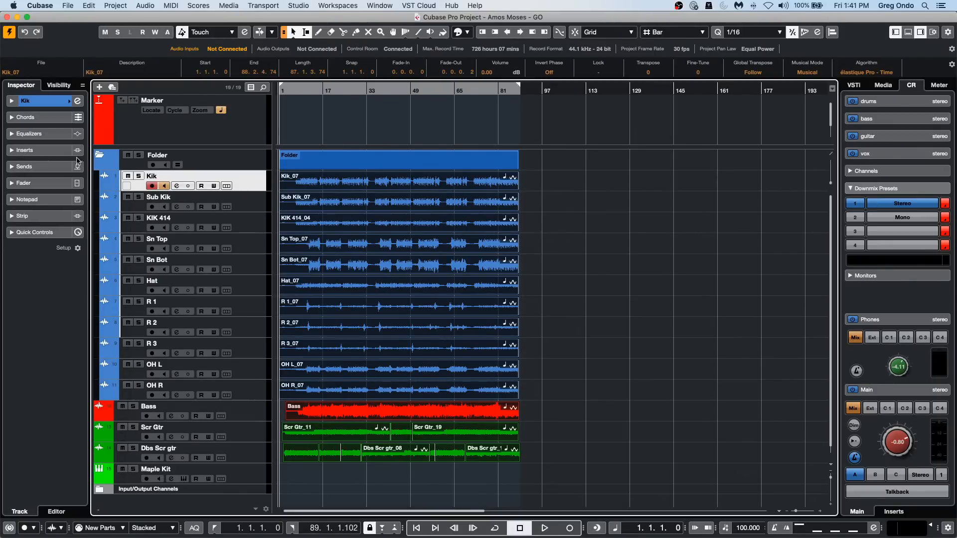
click(44, 152)
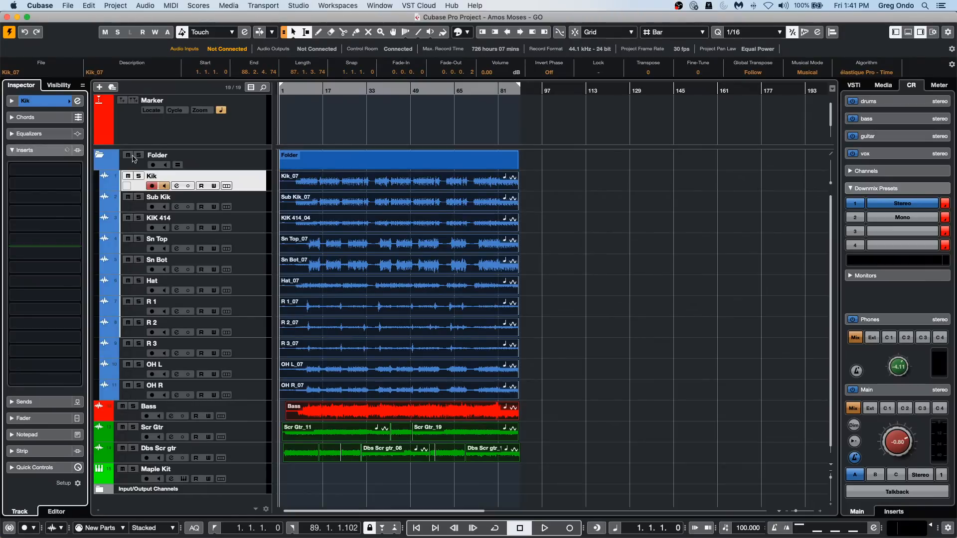
click(76, 170)
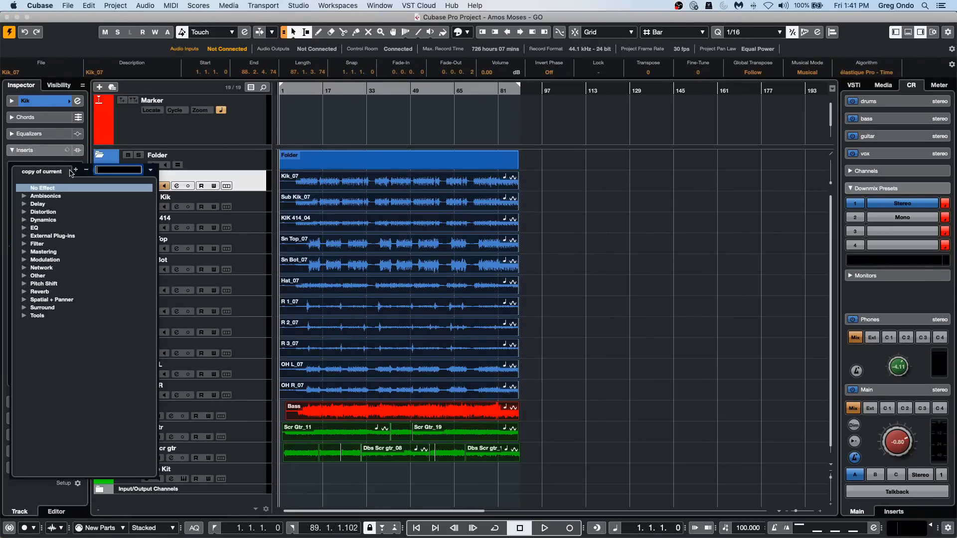
click(23, 219)
click(70, 228)
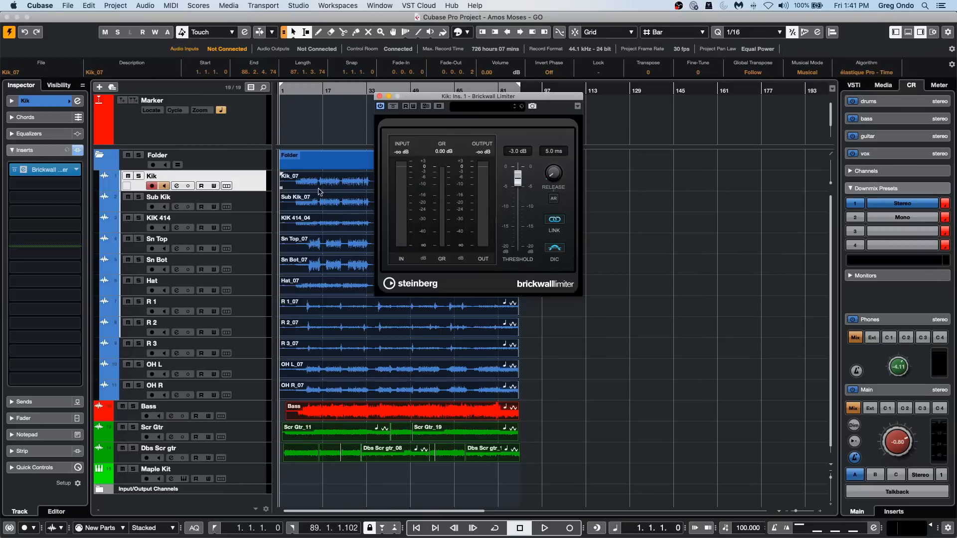
Save the Kik track's settings as a track preset named November 6.
right_click(250, 179)
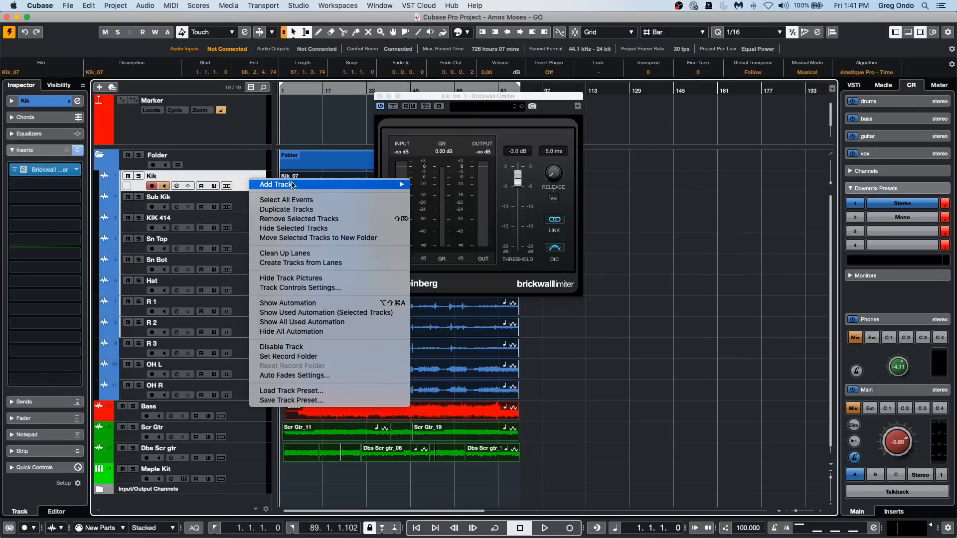
click(291, 400)
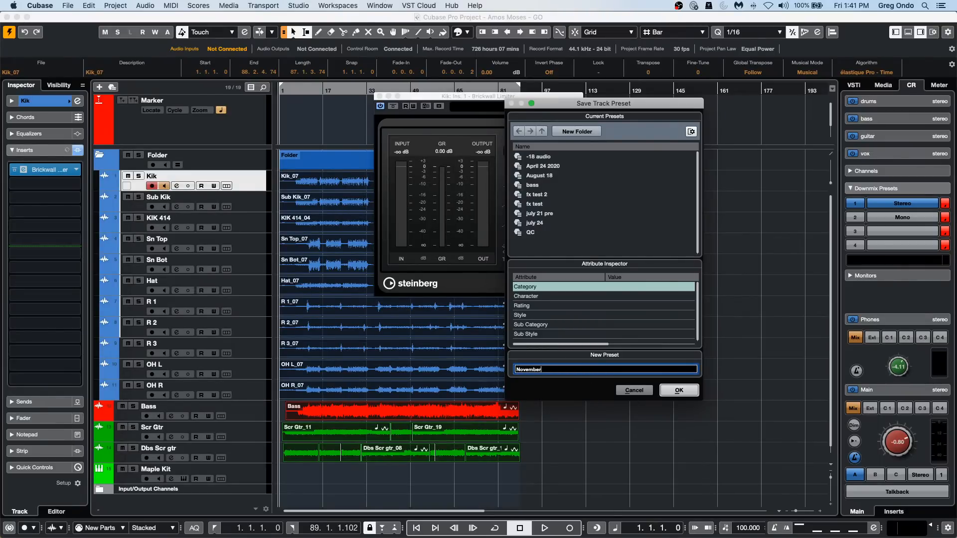
key(Return)
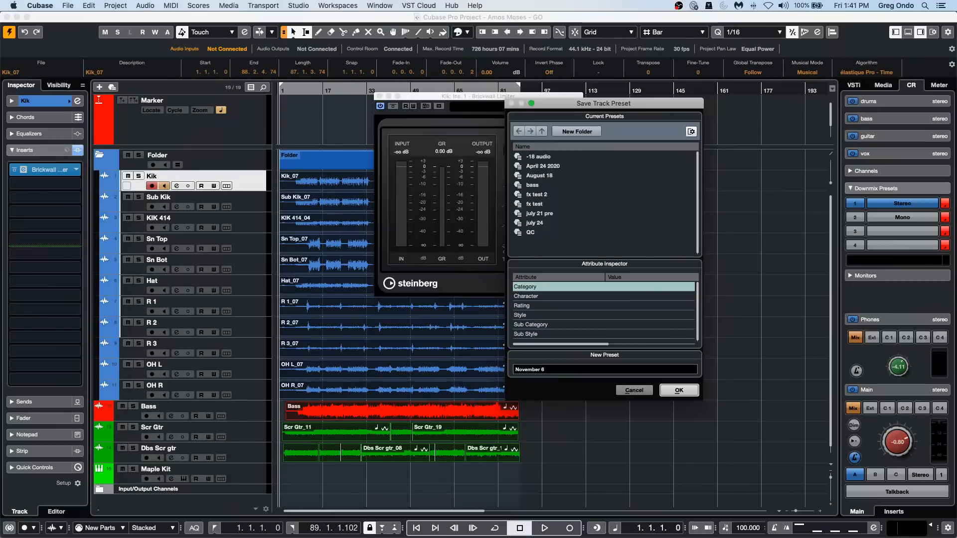
click(667, 391)
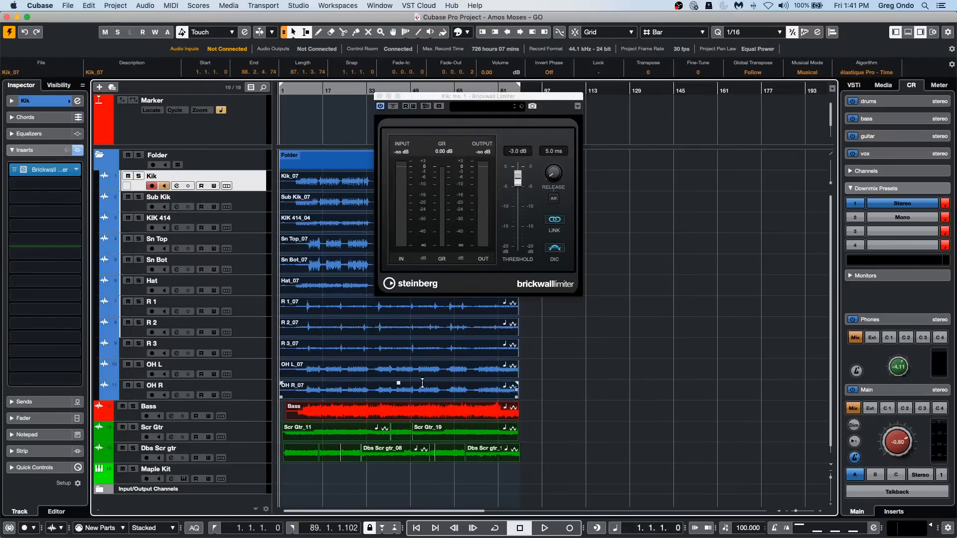
Search the track presets for "novem" and load the November 6 preset onto the Kik track.
right_click(249, 183)
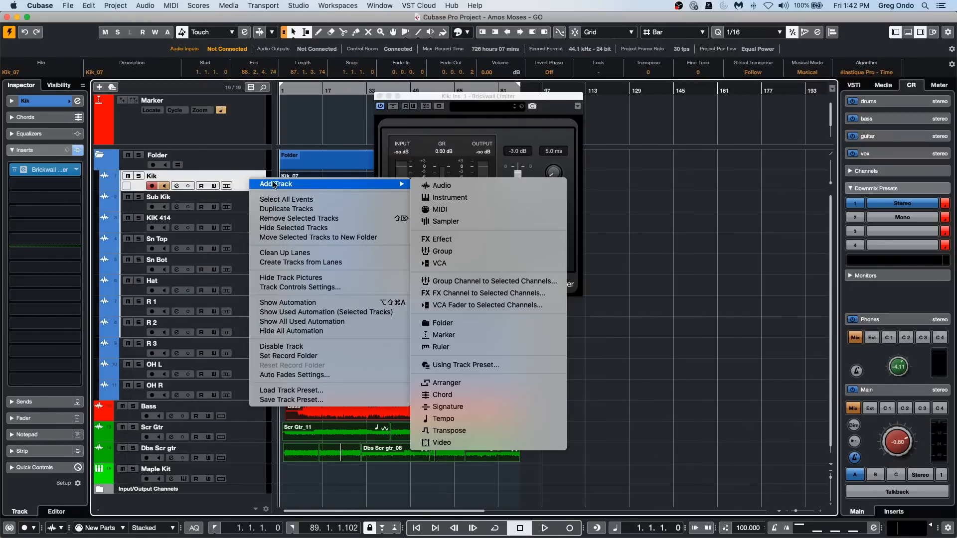
click(277, 391)
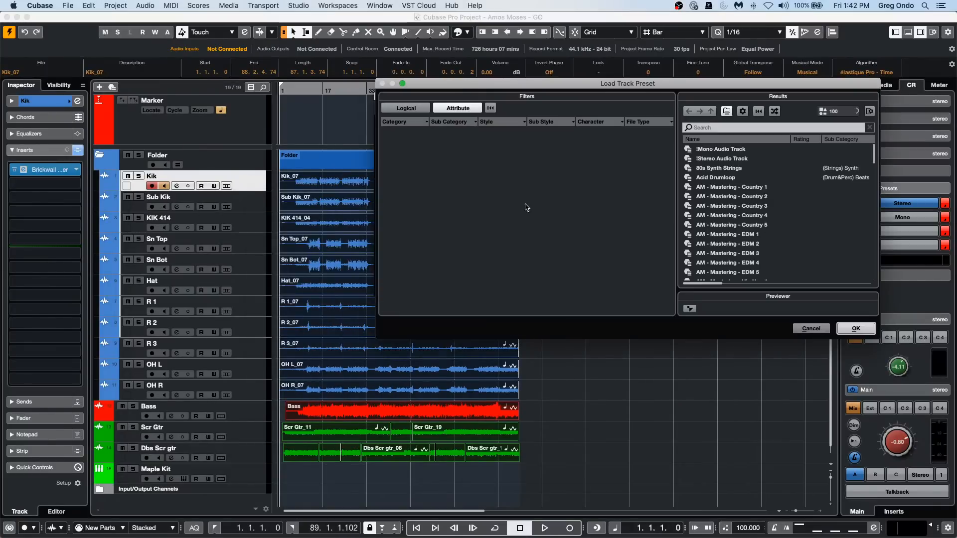
click(743, 127)
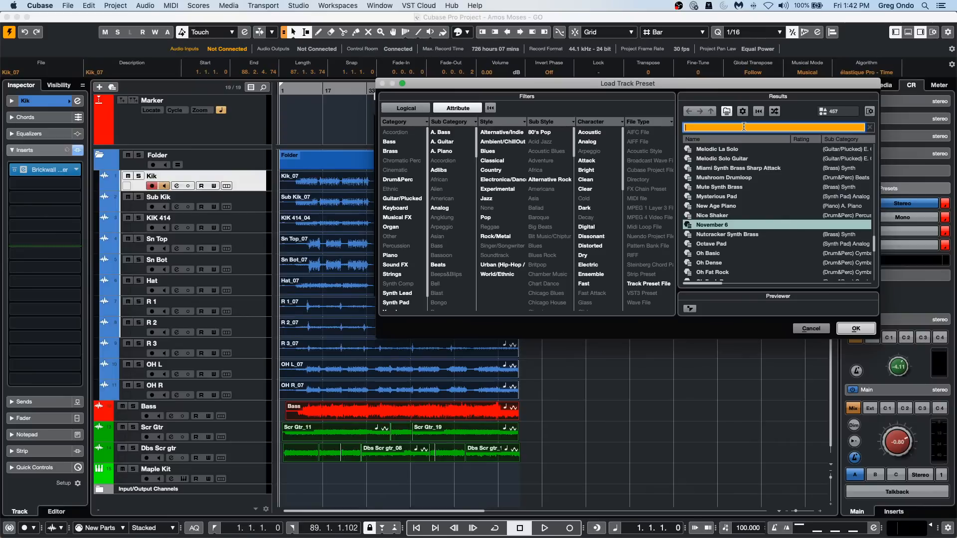
text(nov)
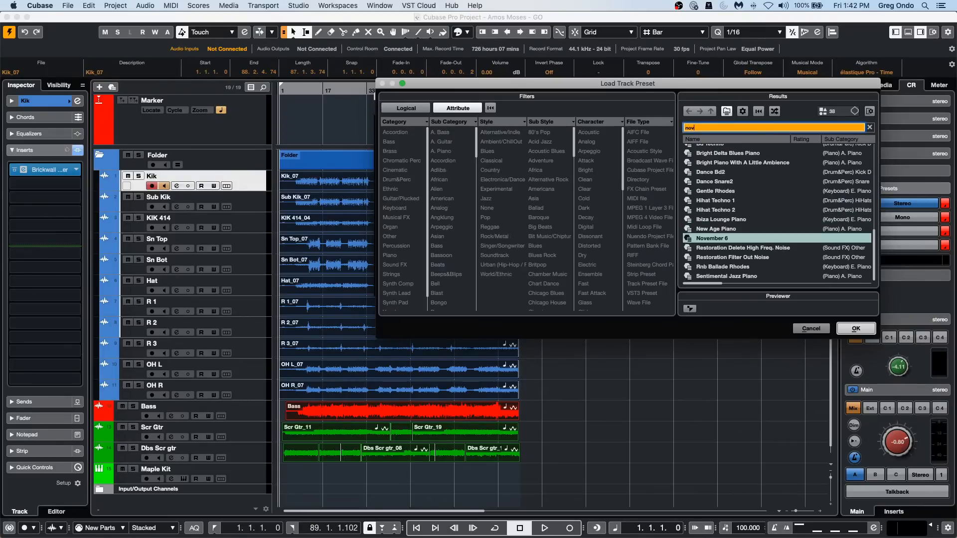
text(em)
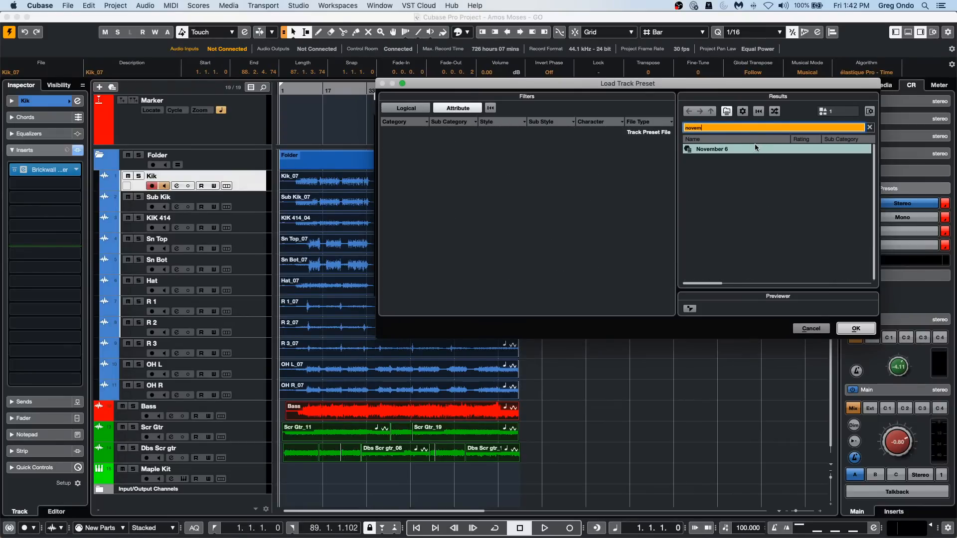
click(740, 149)
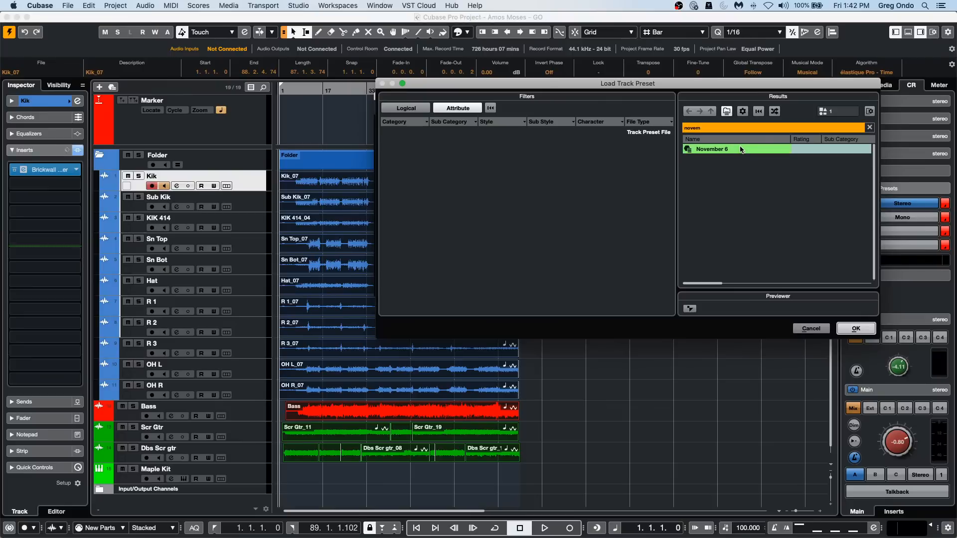
double_click(732, 148)
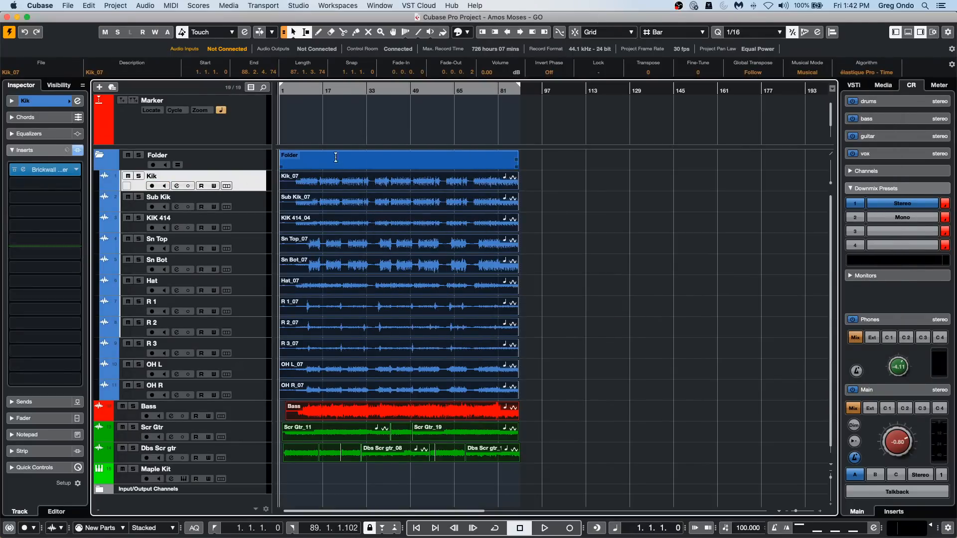
Open MediaBay with only Track Presets as the shown media type, and fit its window on the screen.
click(226, 6)
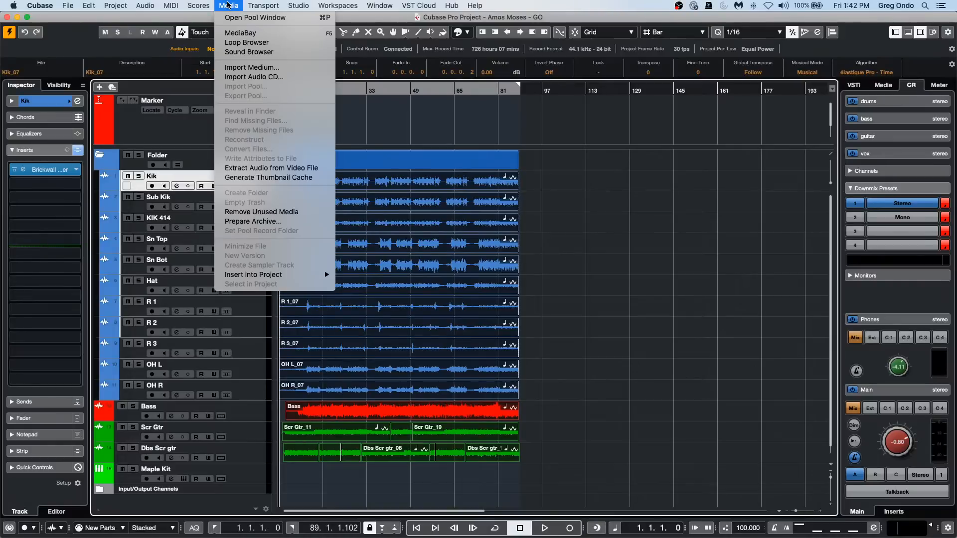
click(241, 33)
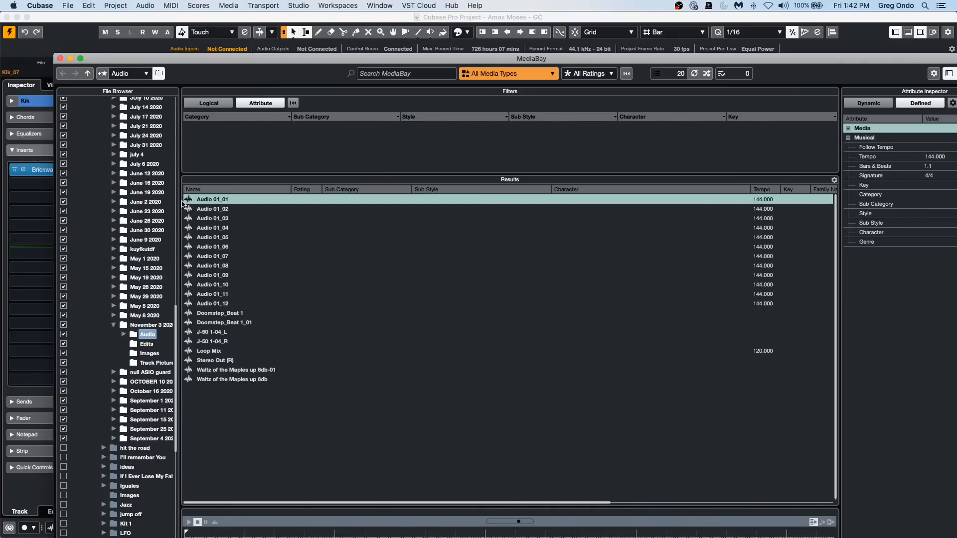
click(127, 73)
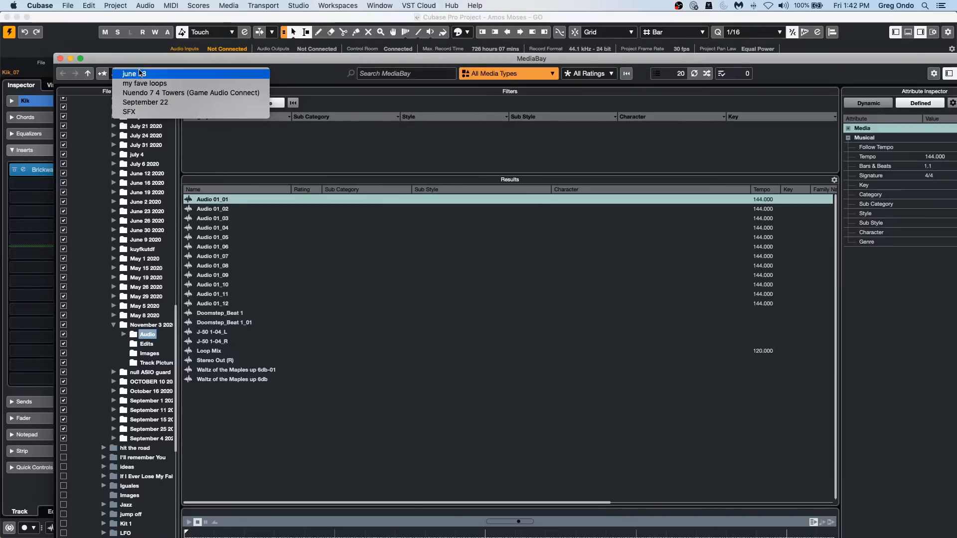
click(301, 149)
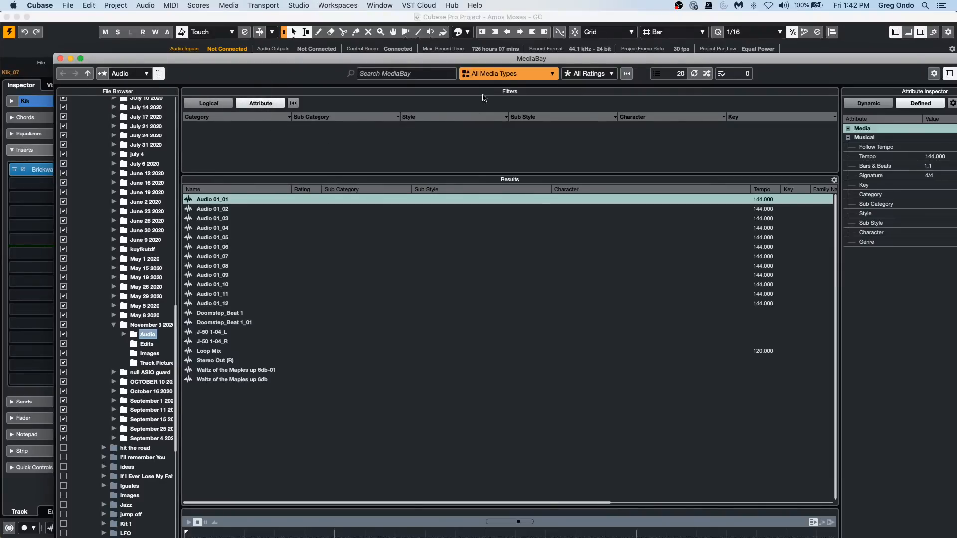
click(491, 75)
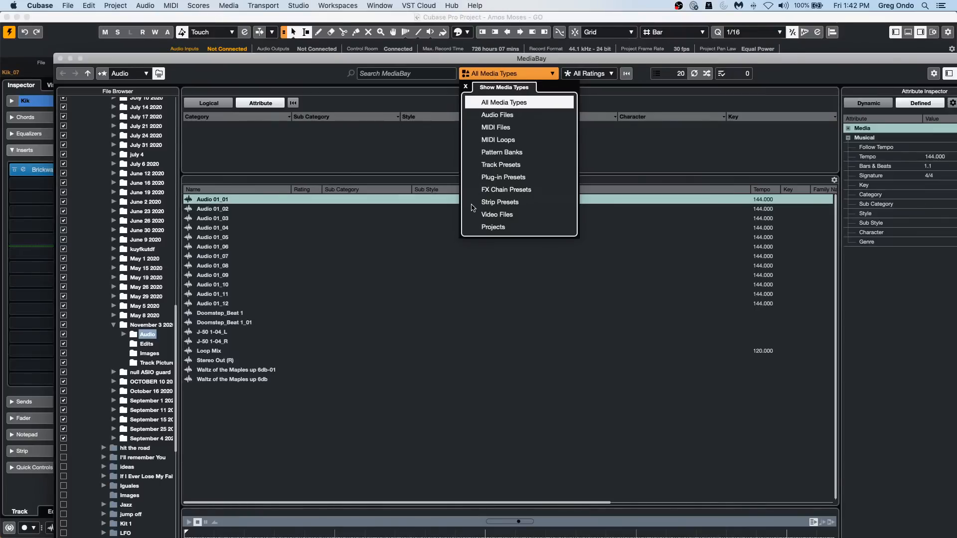
click(484, 166)
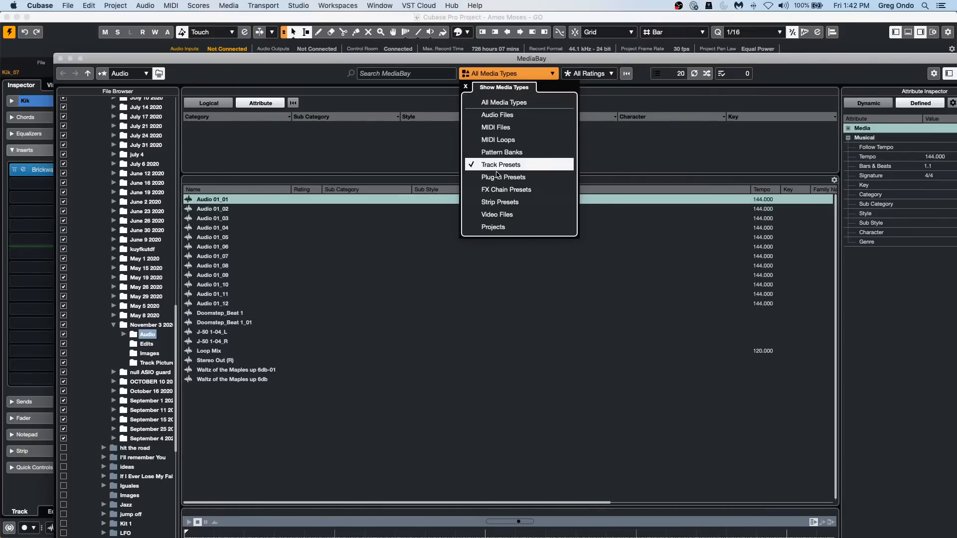
click(343, 169)
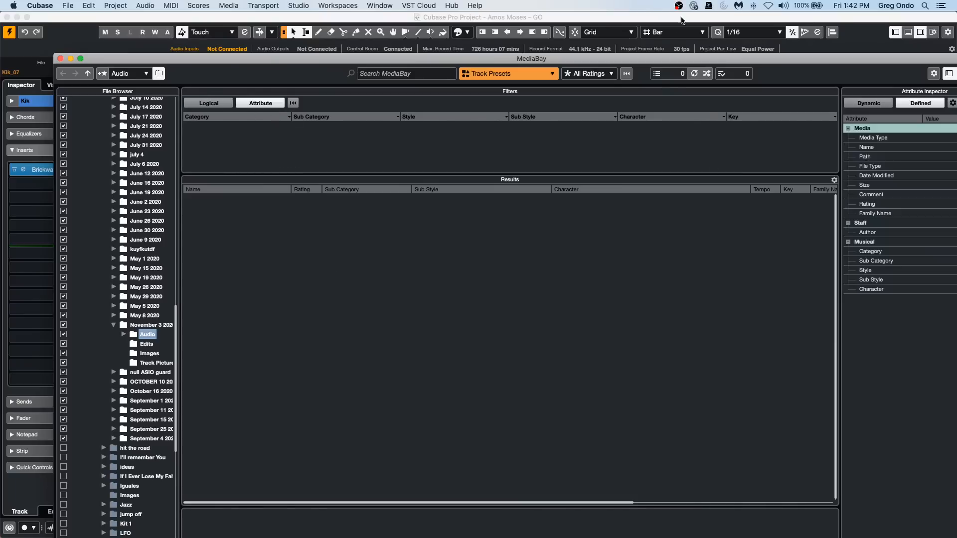
drag(54, 55, 167, 130)
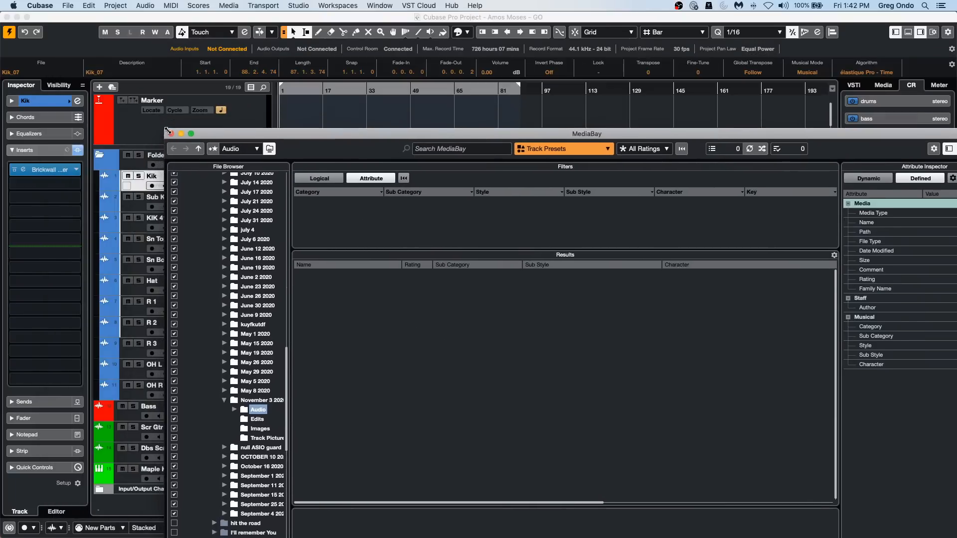
drag(315, 133, 224, 40)
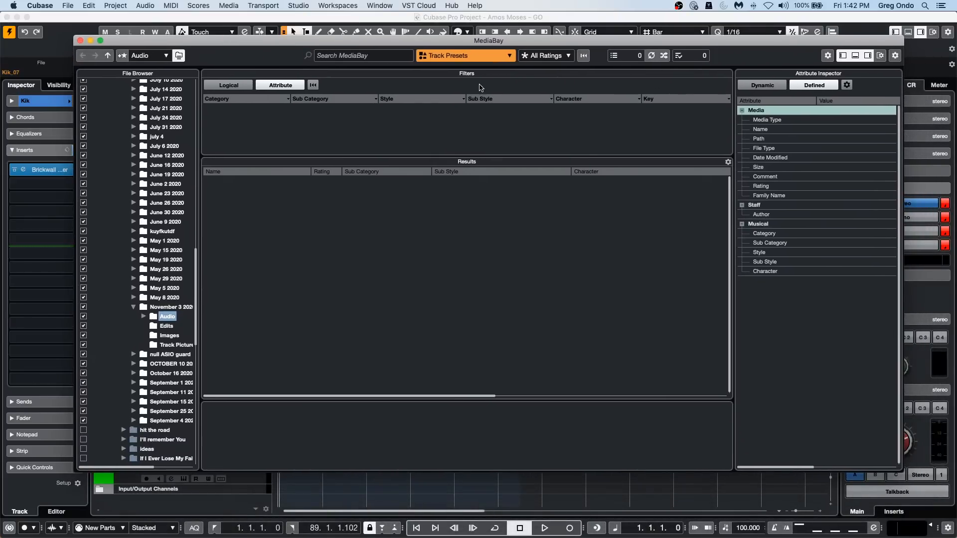
Search MediaBay for "november 6" with This Computer as the search location.
click(364, 56)
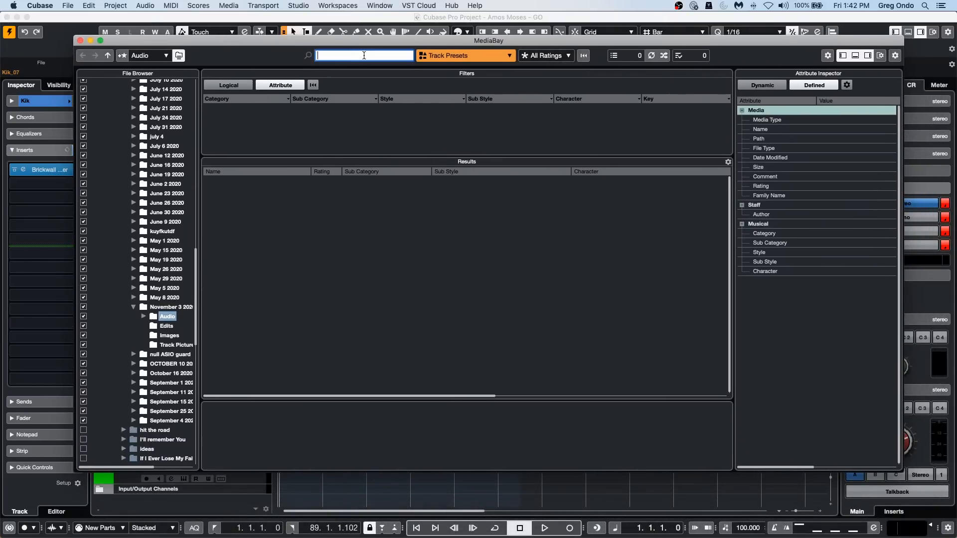
text(no)
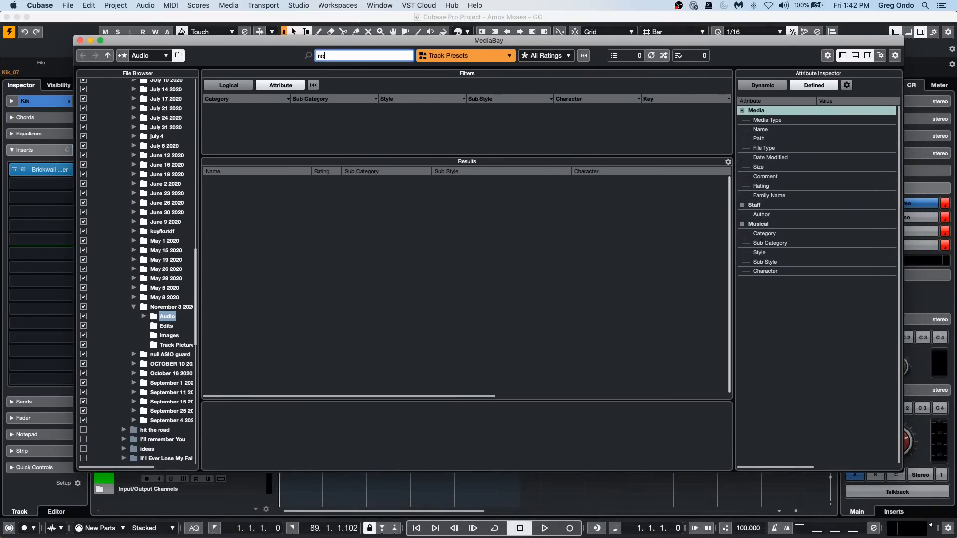
text(vember)
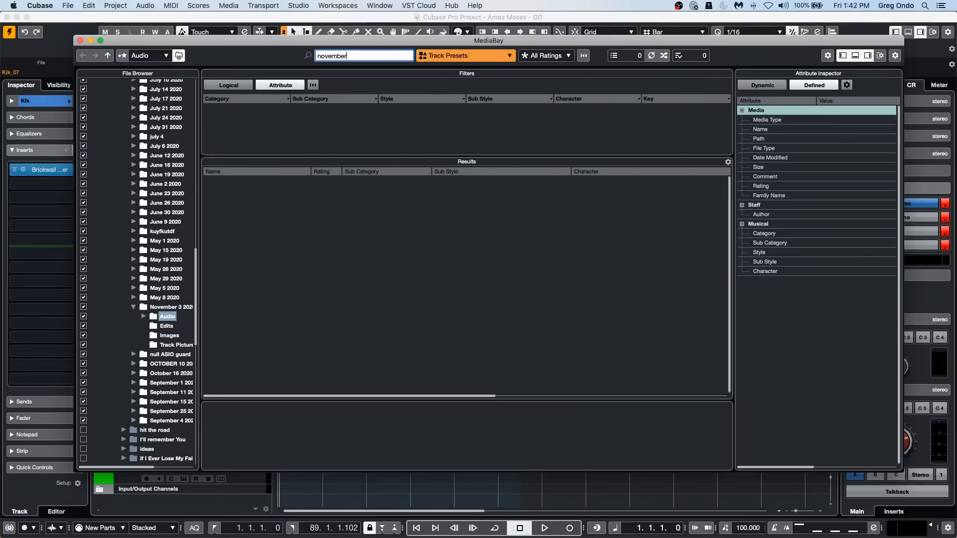
text( 6)
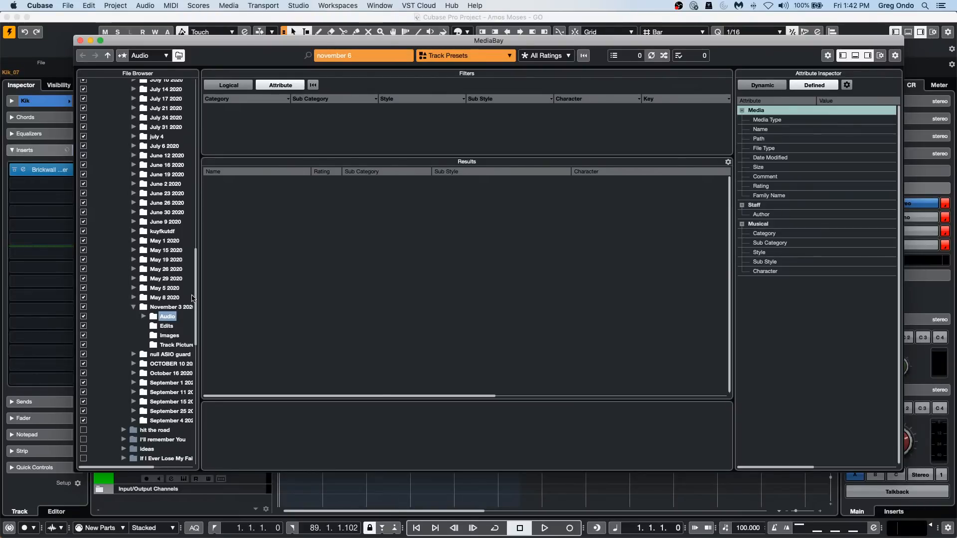
scroll(134, 198, up, 2)
scroll(134, 197, up, 4)
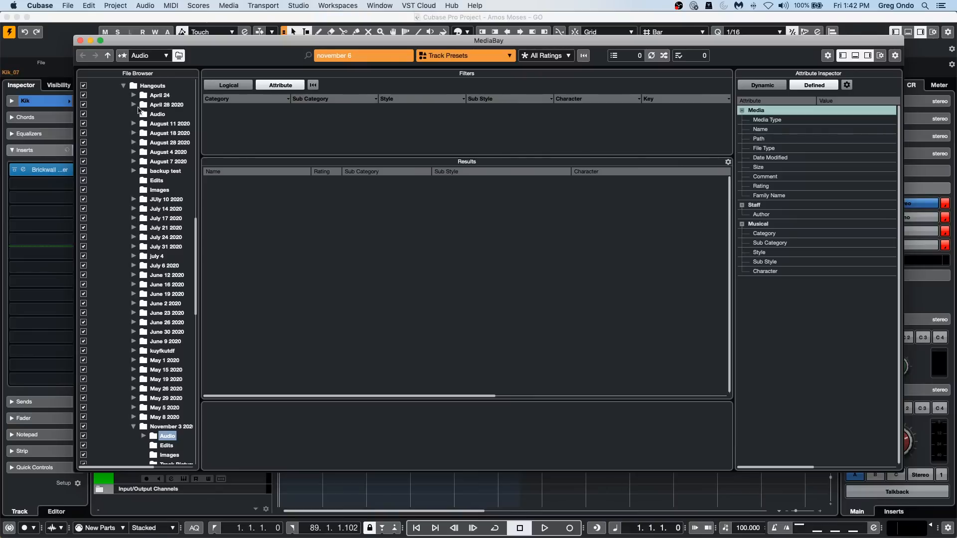
scroll(126, 124, up, 15)
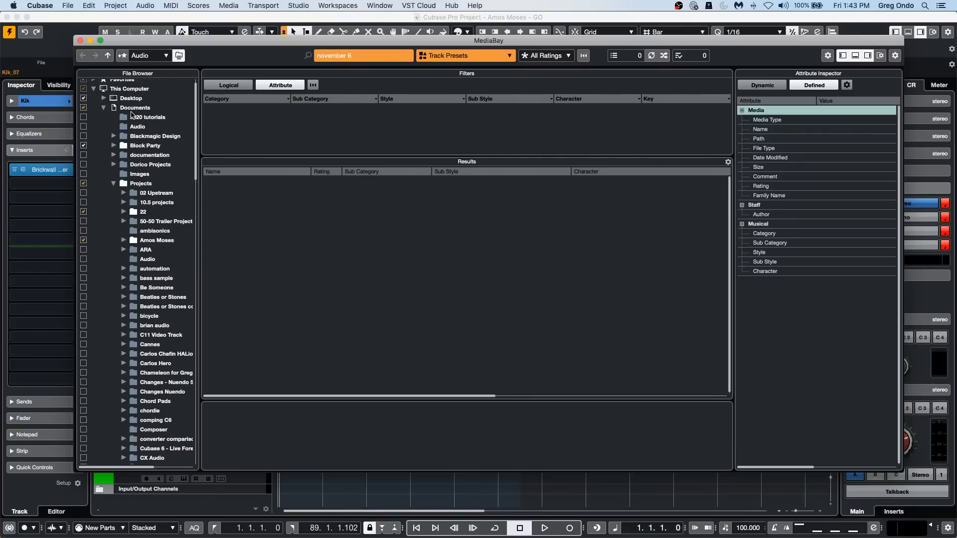
click(125, 90)
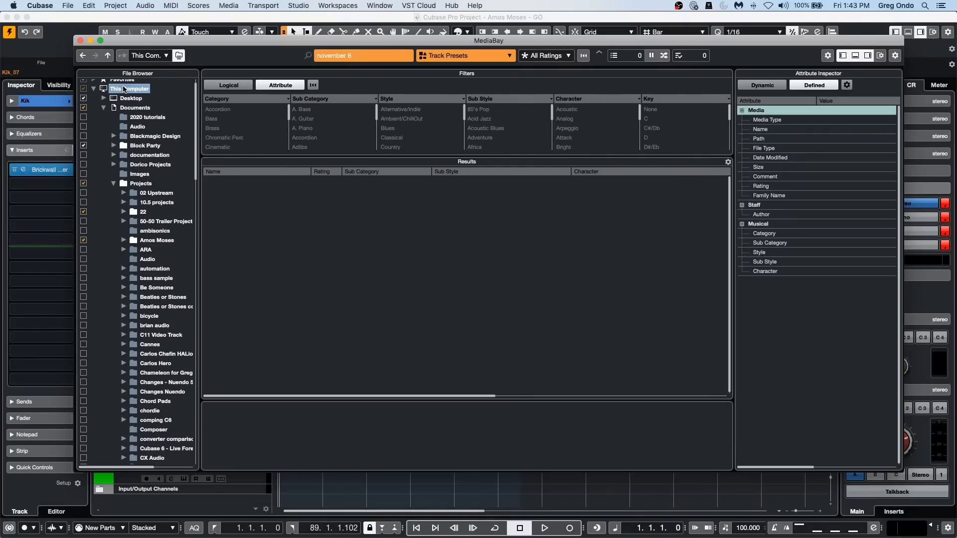
Delete the November 6 track preset from the MediaBay results, moving its file to the Trash.
click(252, 183)
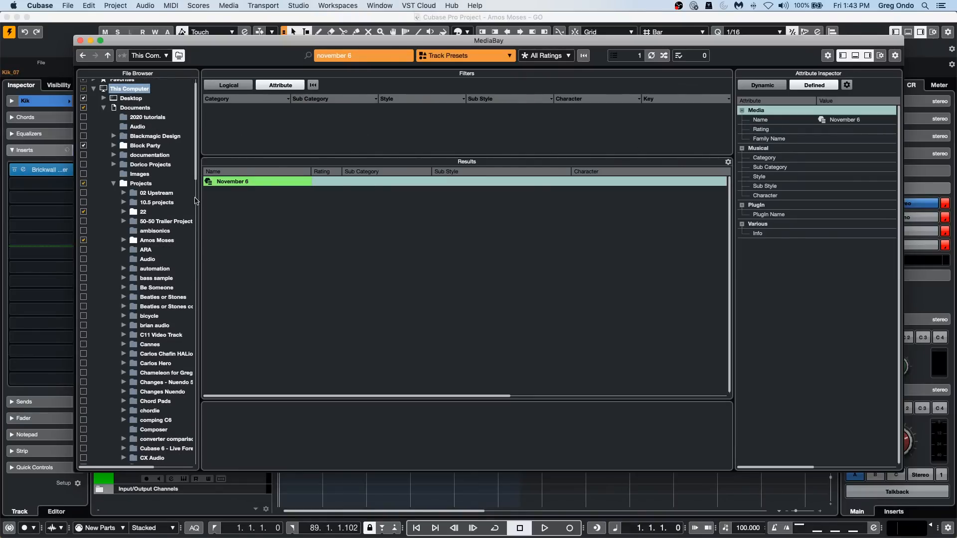
right_click(251, 182)
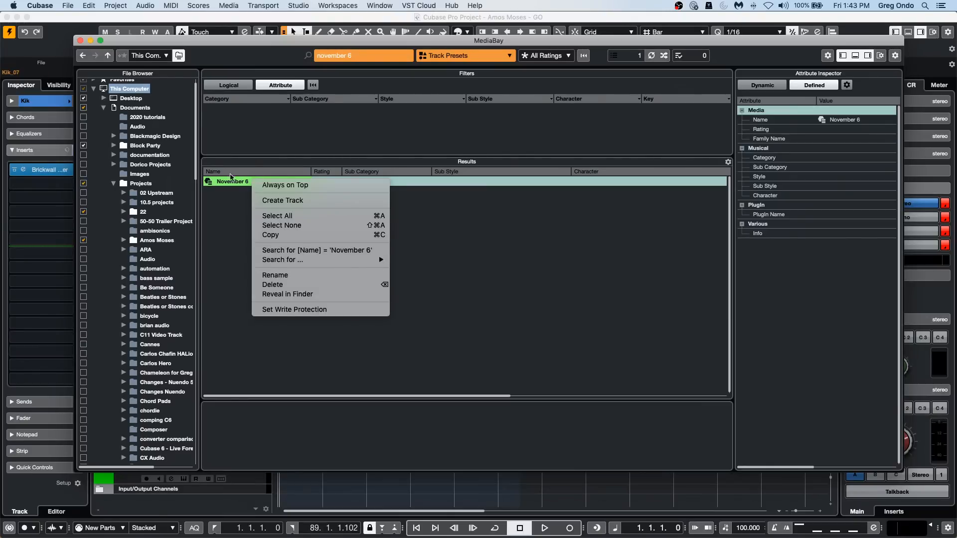
click(297, 284)
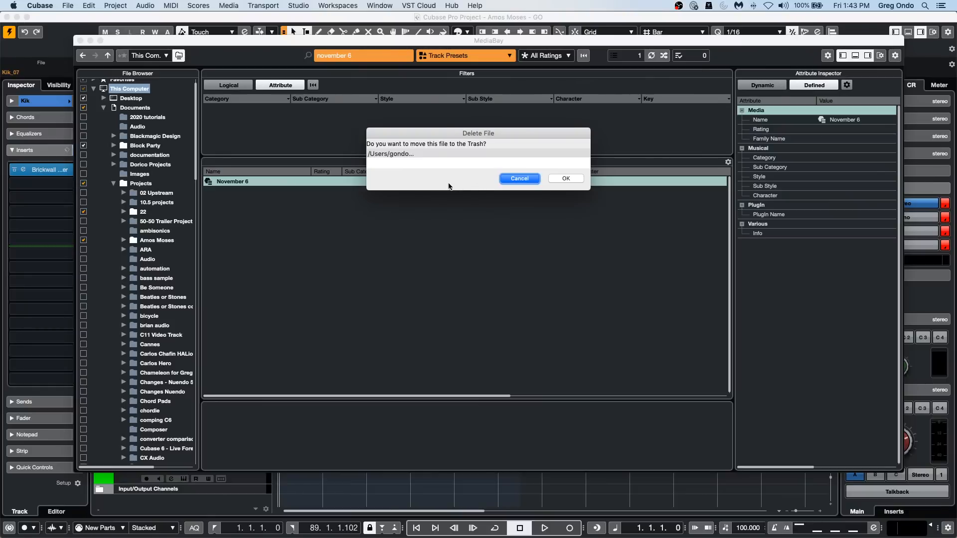
click(567, 179)
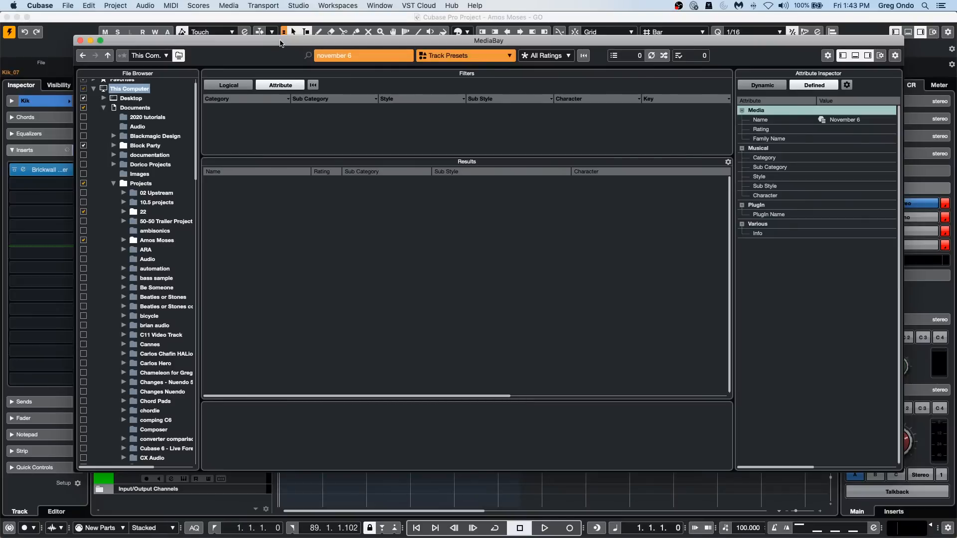
Close MediaBay and clear the event selection in the Amos Moses project.
click(81, 40)
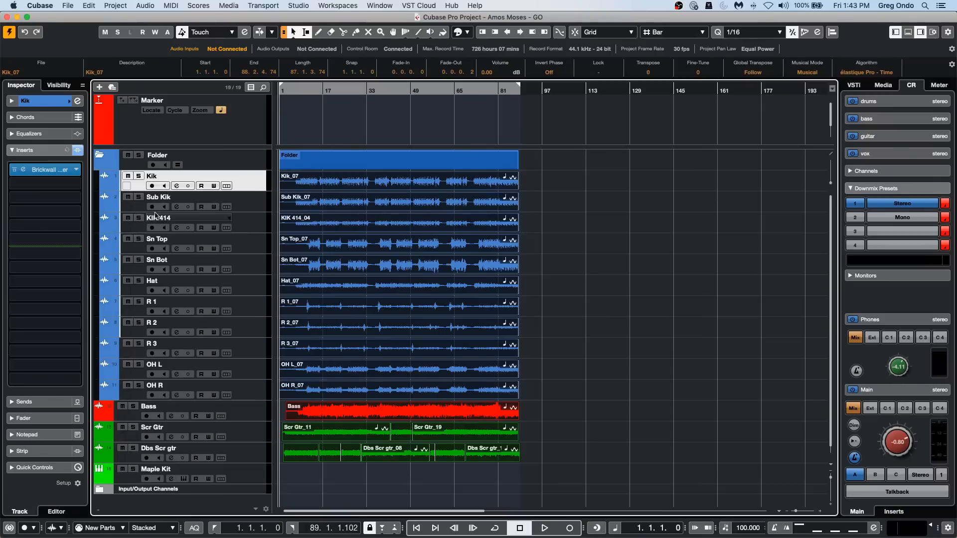
click(252, 166)
click(259, 181)
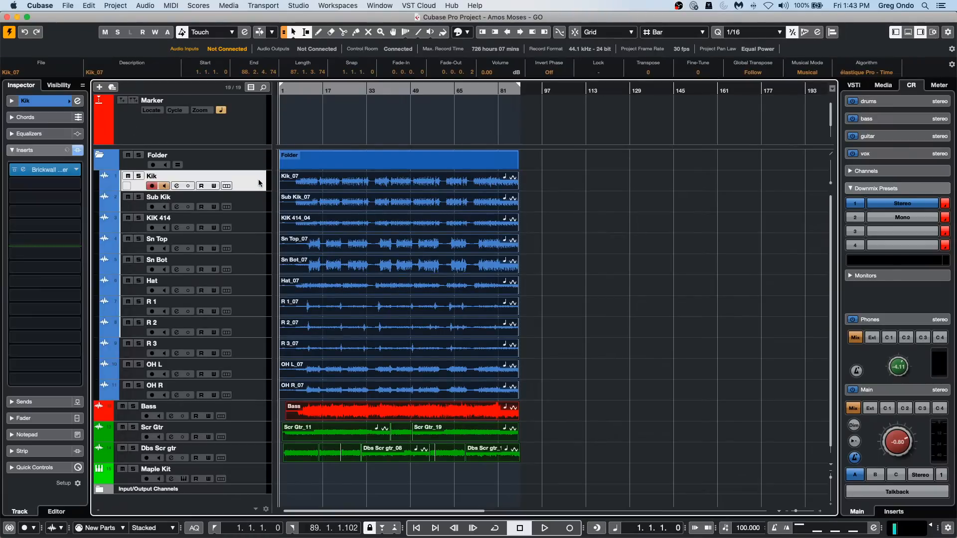
click(481, 206)
click(575, 235)
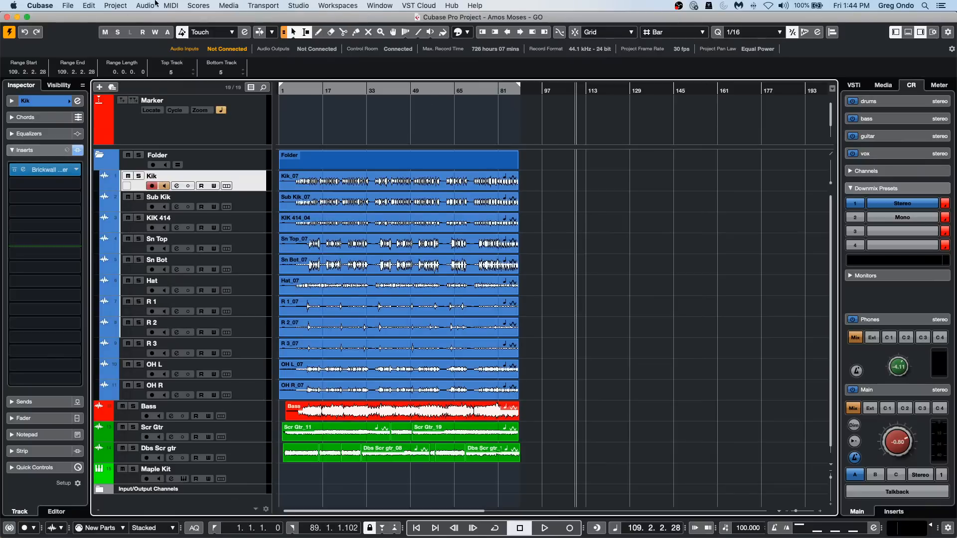
Create a new empty project, prompting for its location, alongside the open Amos Moses project.
click(76, 6)
click(75, 16)
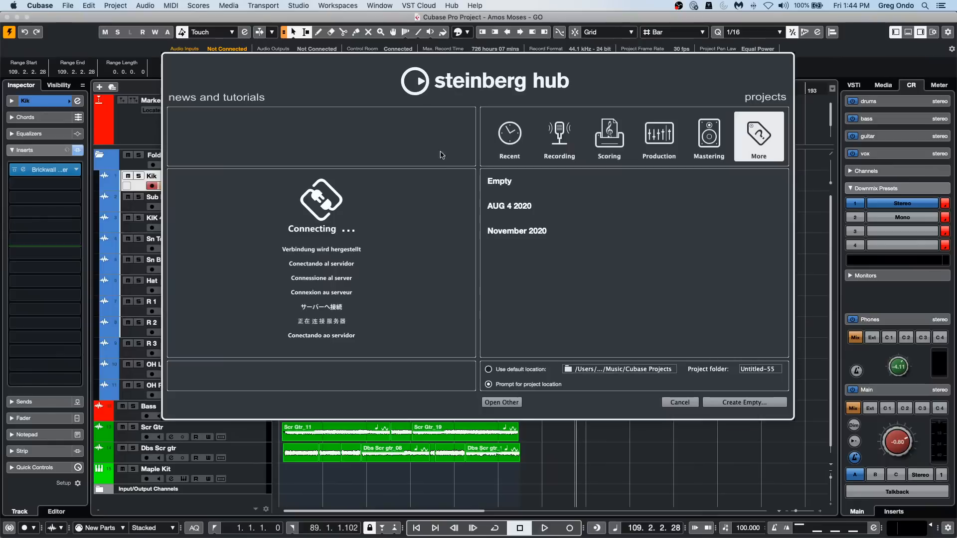
click(741, 404)
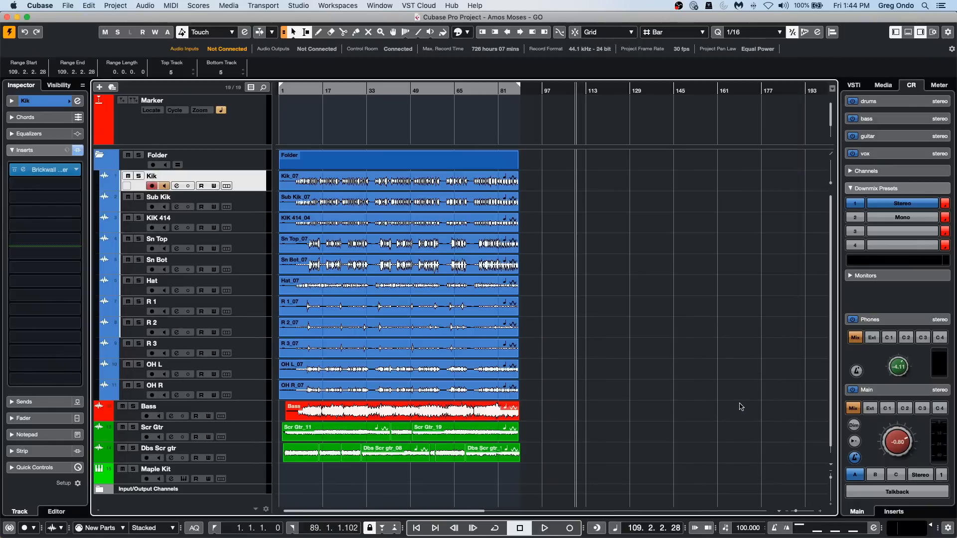
click(809, 429)
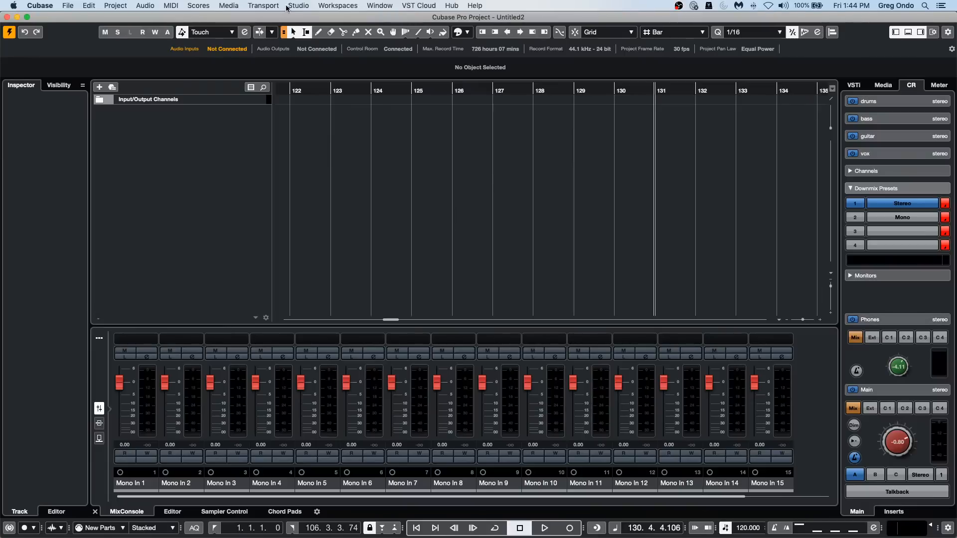
Assign the Stereo Out bus to the Steinberg UR24C in the audio output connections, and close Audio Connections.
click(288, 6)
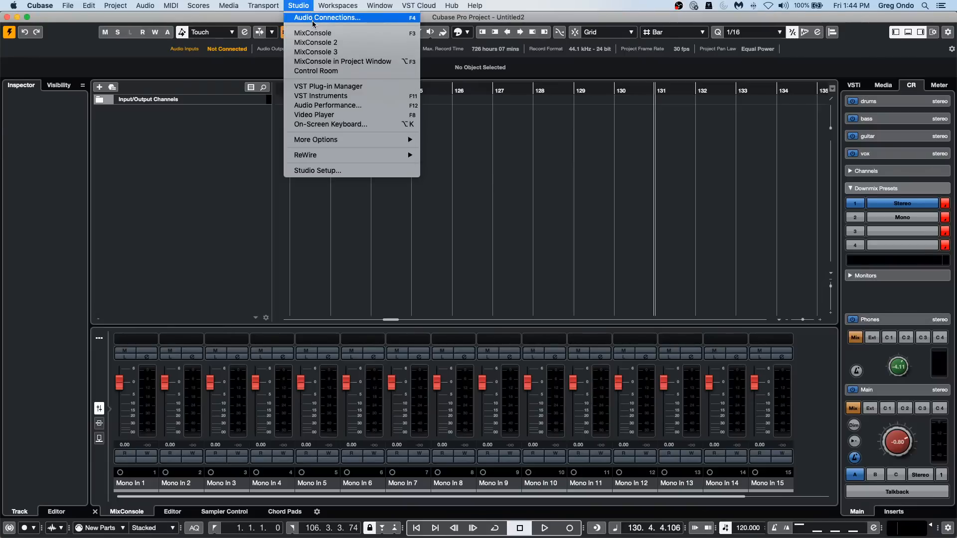
click(312, 20)
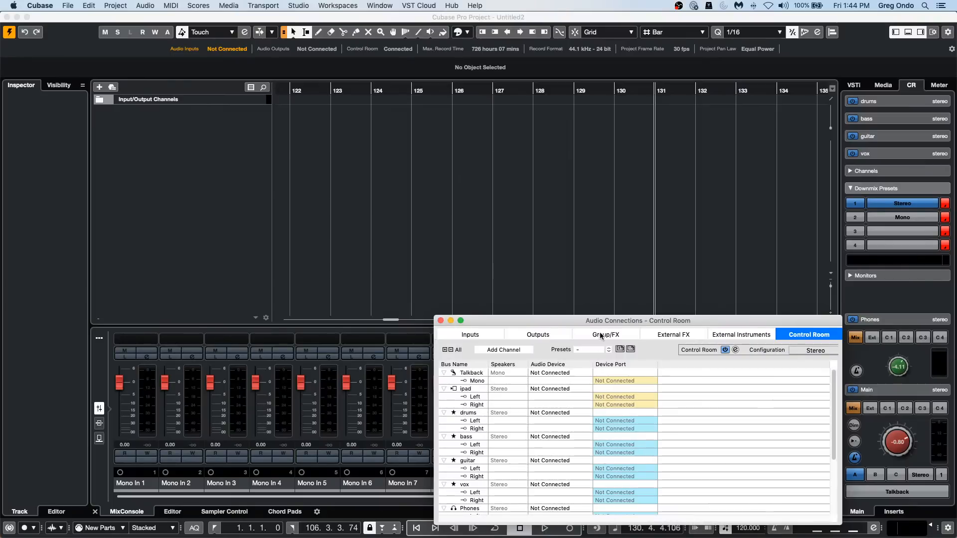
click(537, 334)
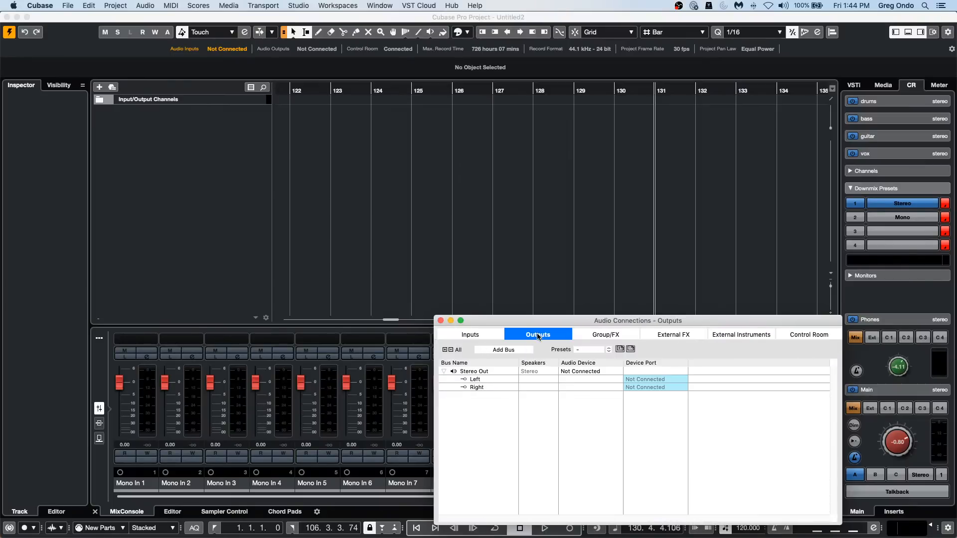
click(583, 374)
click(583, 395)
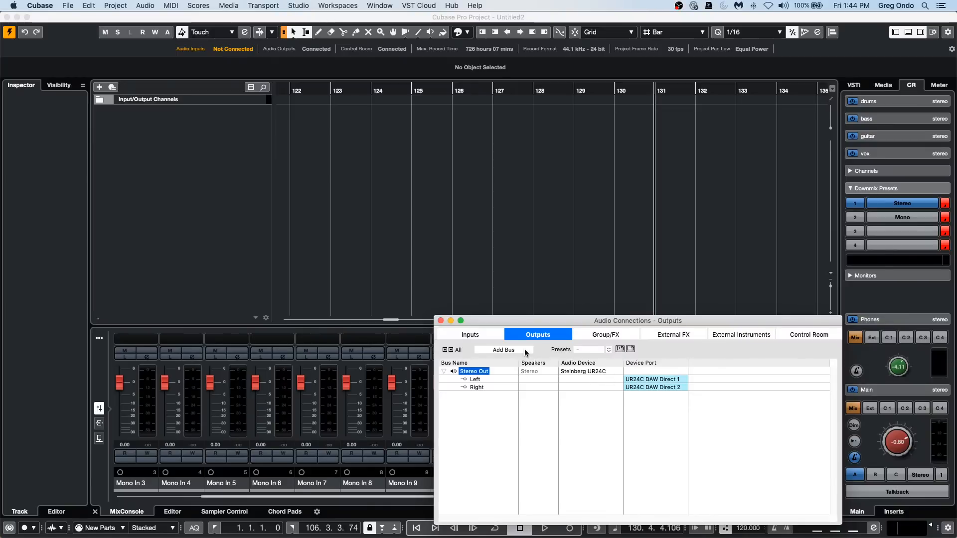
click(440, 320)
Add one mono audio track with UR24C Input 1 (Mono) as its input and Stereo Out as its output.
right_click(208, 145)
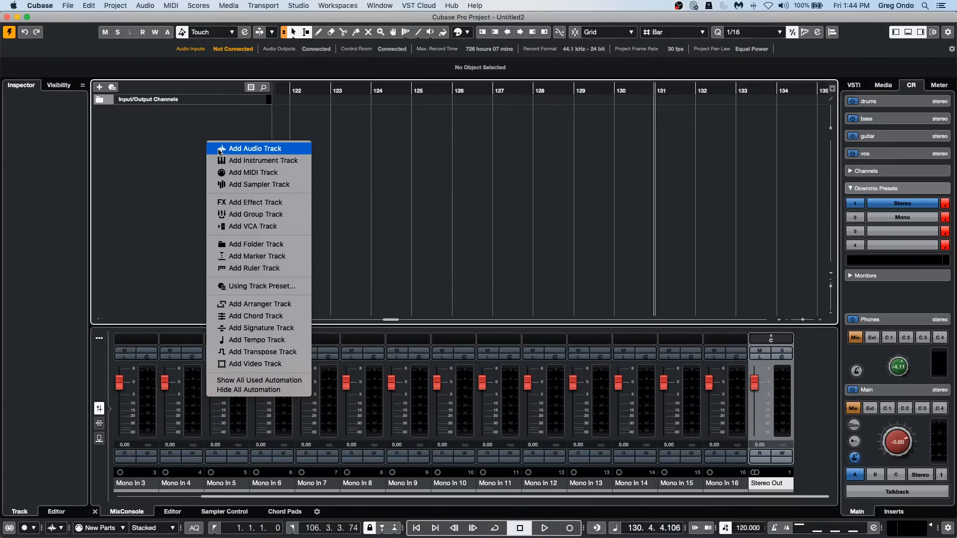
click(219, 149)
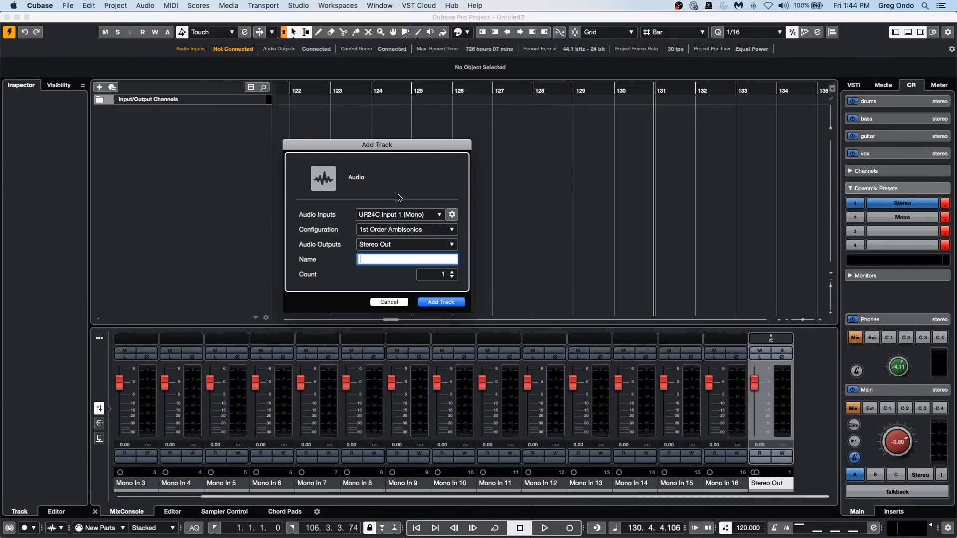
click(409, 230)
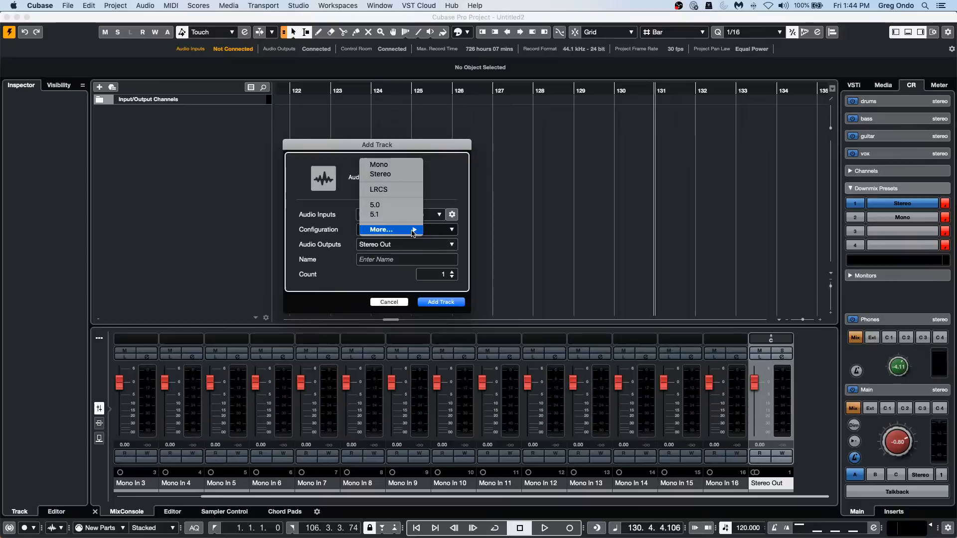
click(404, 164)
click(399, 214)
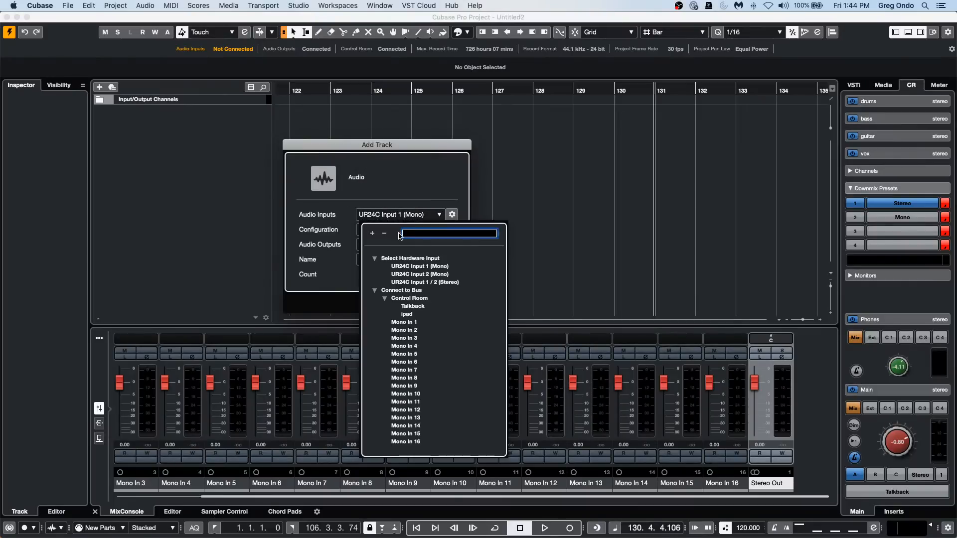
click(421, 266)
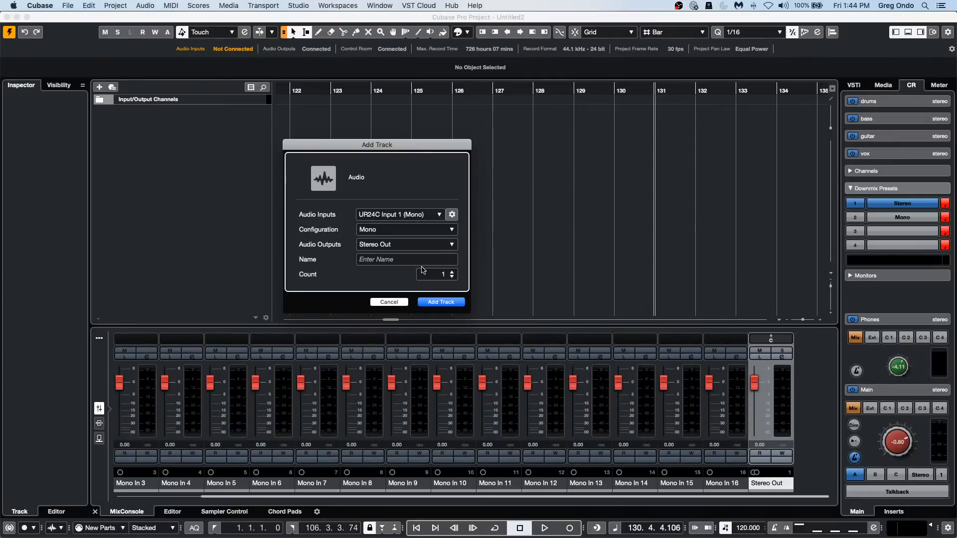
click(443, 302)
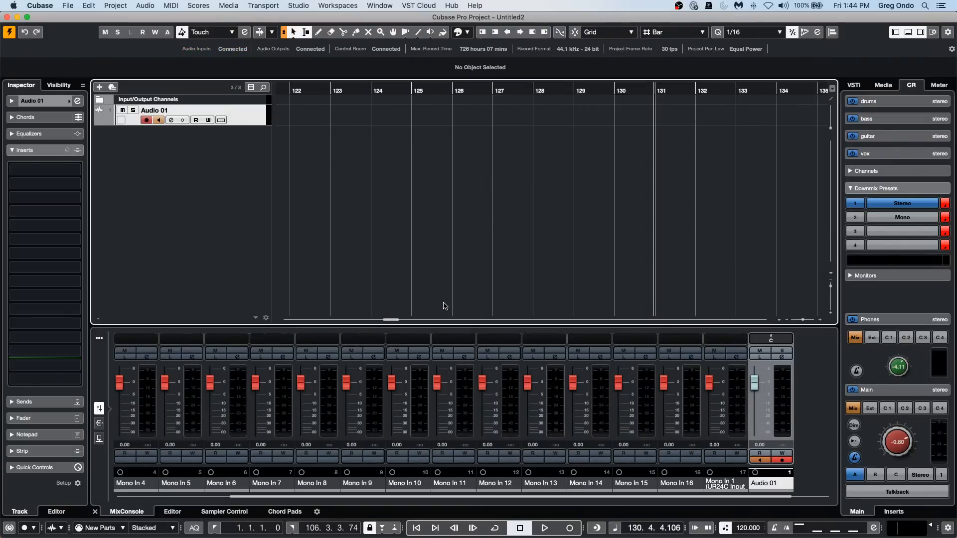
Collapse the track's Inserts section, open the full Add Track dialog and examine its available audio inputs.
click(15, 153)
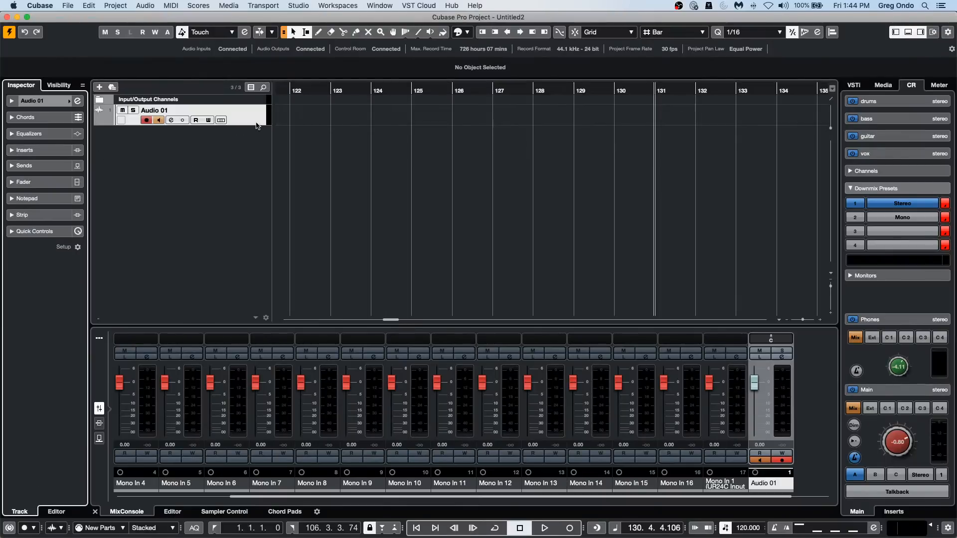
right_click(226, 154)
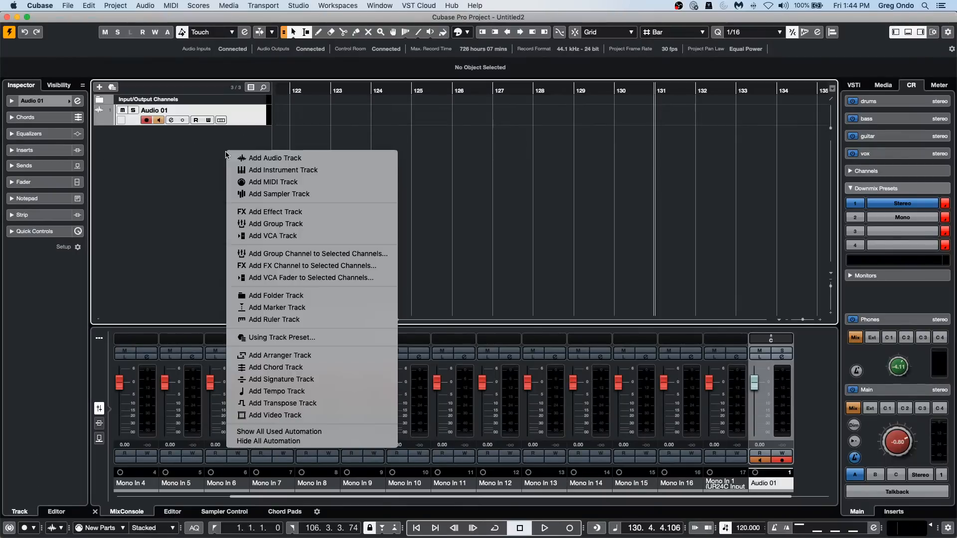
click(99, 87)
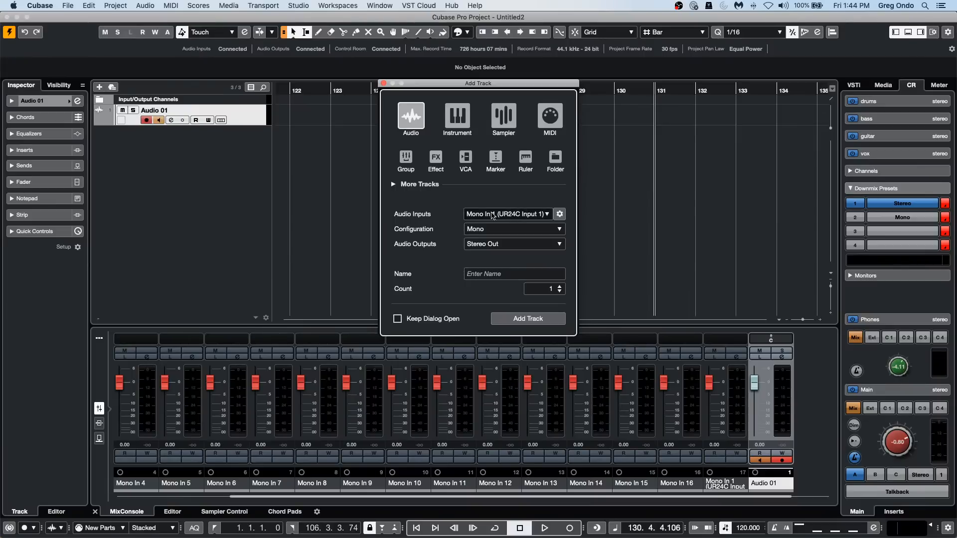
click(517, 214)
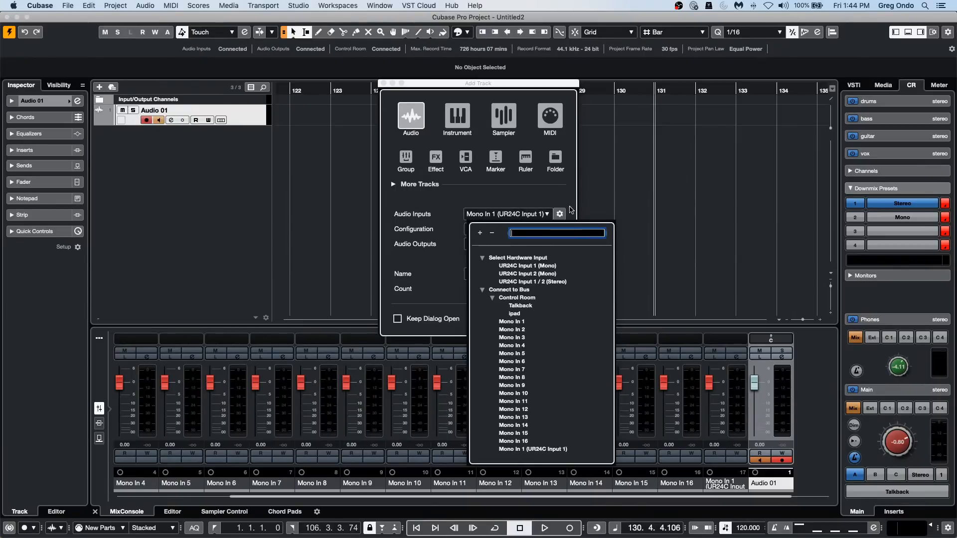
click(571, 210)
Connect the Mono In 1 input bus to UR24C Input 1 of the Steinberg UR24C in Audio Connections.
click(560, 213)
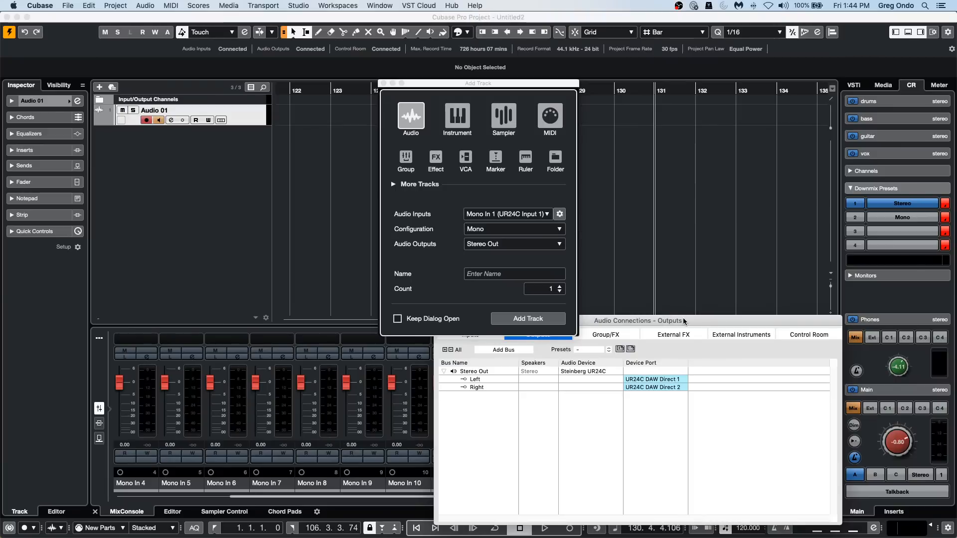
drag(701, 321, 305, 215)
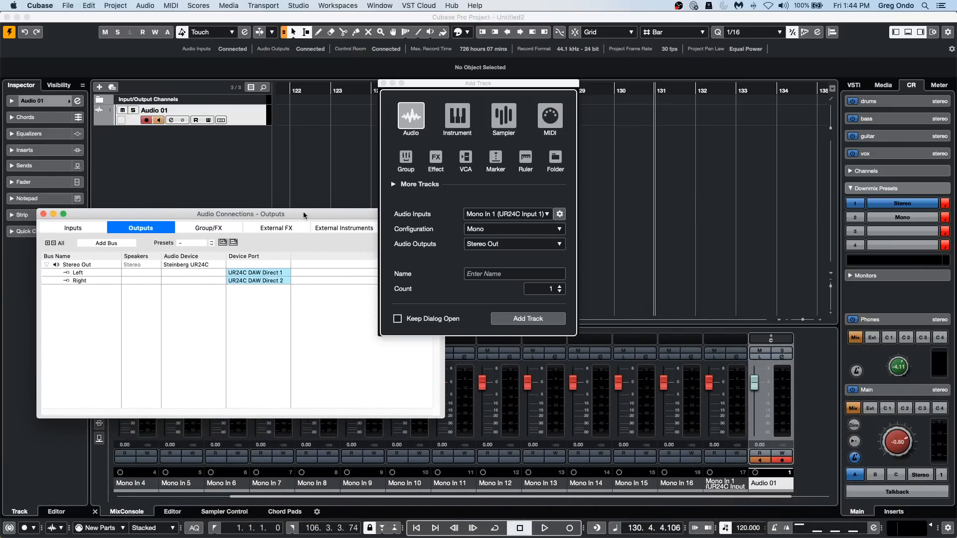
click(72, 228)
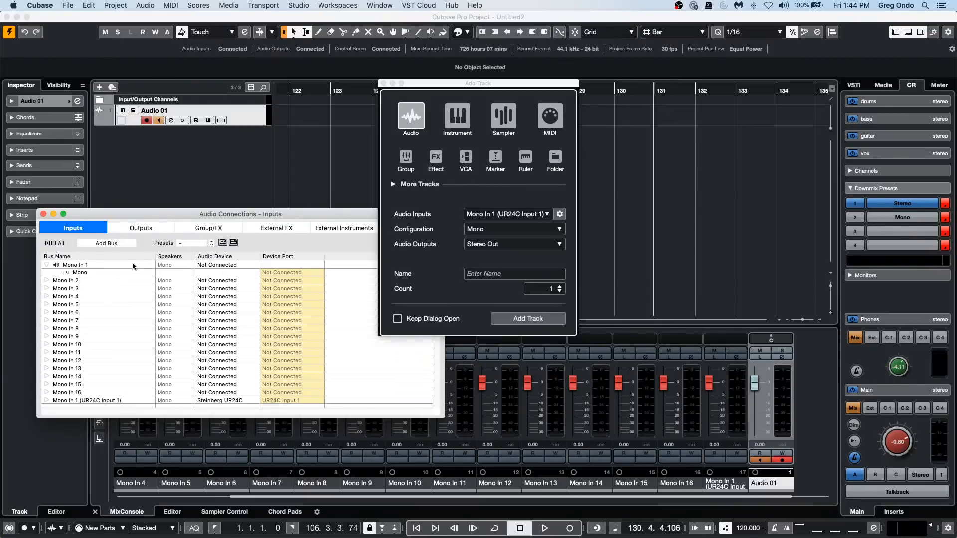
click(230, 264)
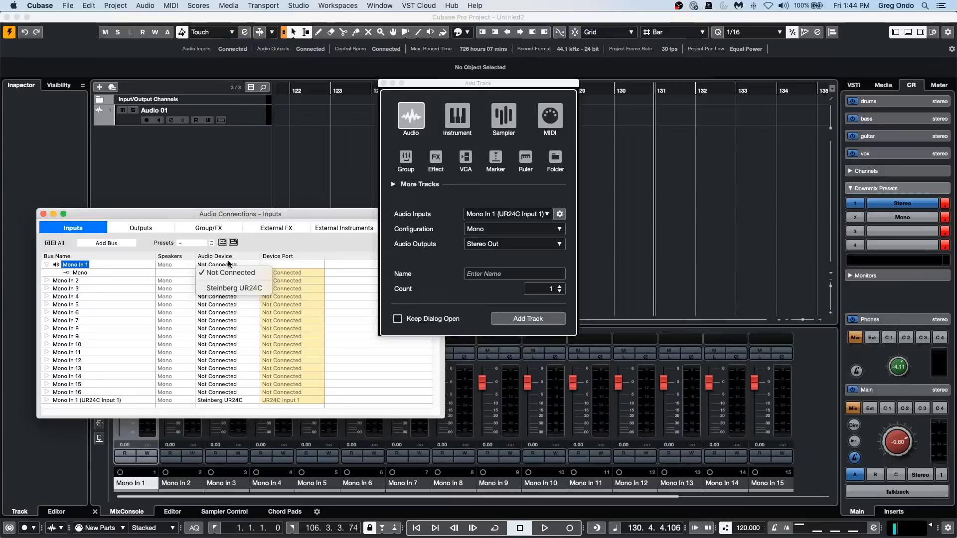
click(233, 288)
click(279, 274)
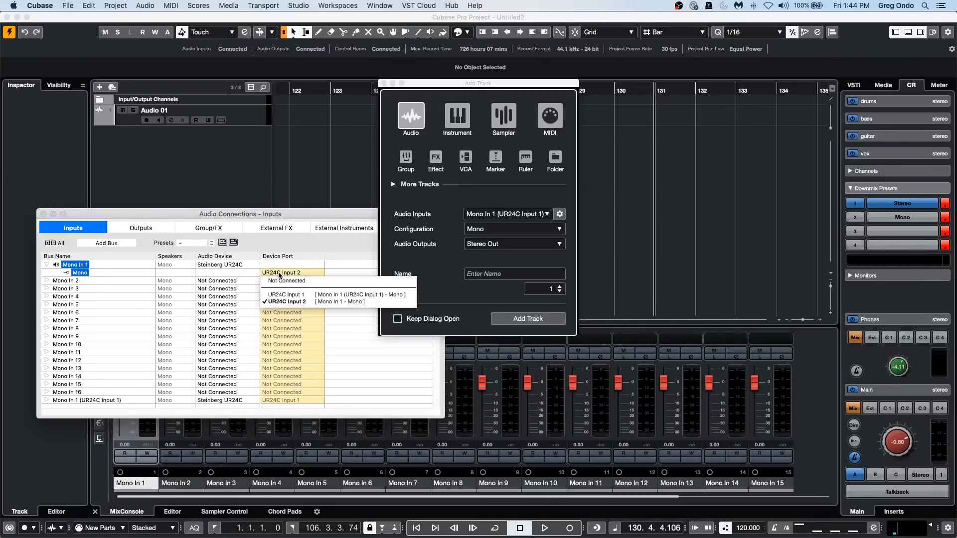
click(286, 295)
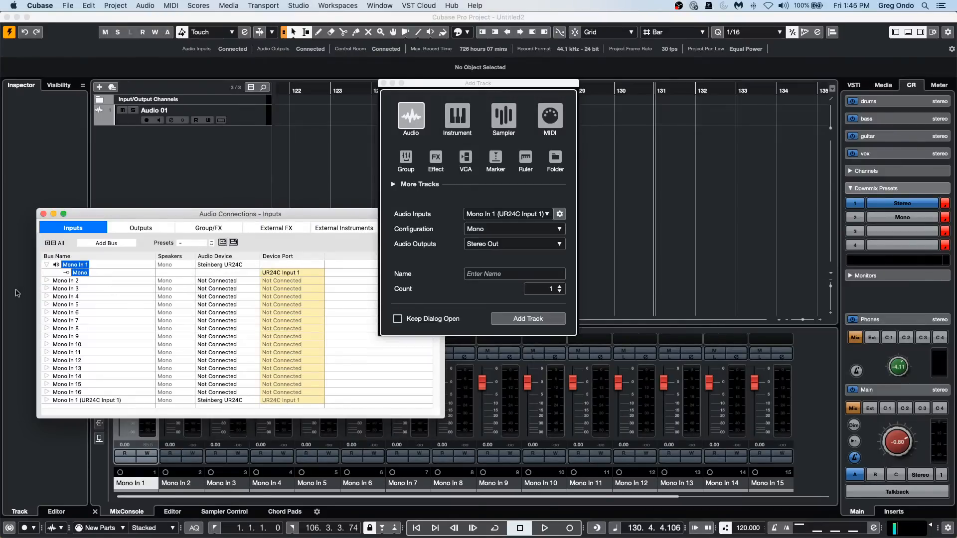
Connect the Mono In 2 input bus to UR24C Input 2, and close Audio Connections.
click(46, 280)
click(305, 289)
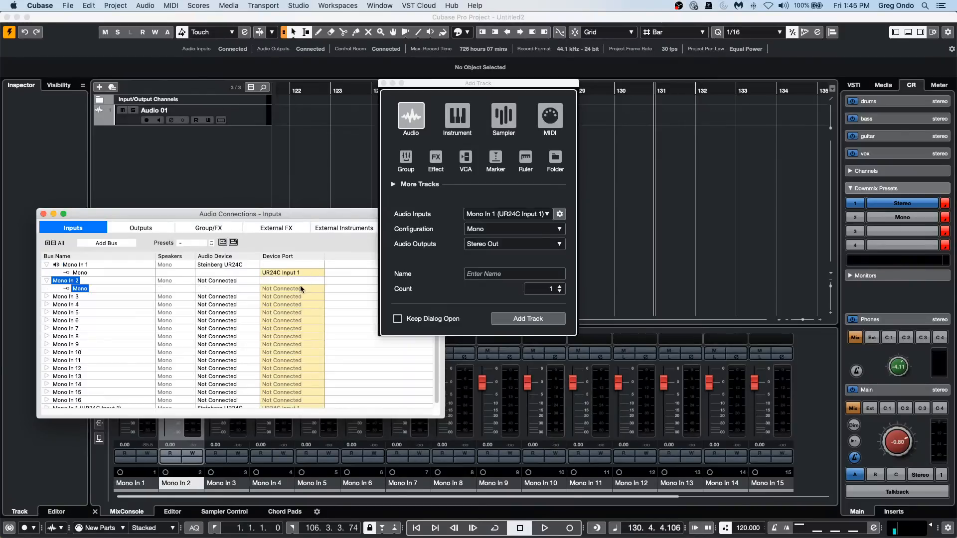
click(286, 318)
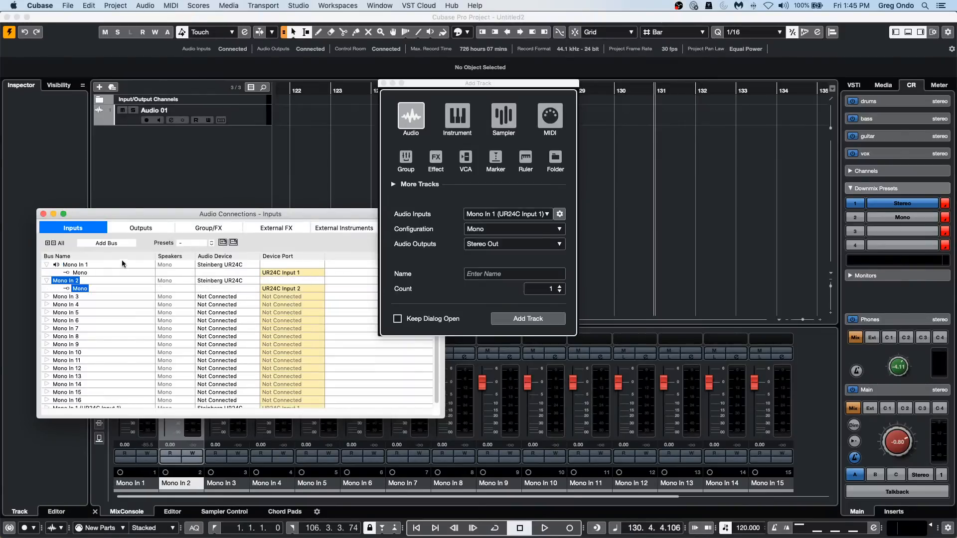
click(44, 214)
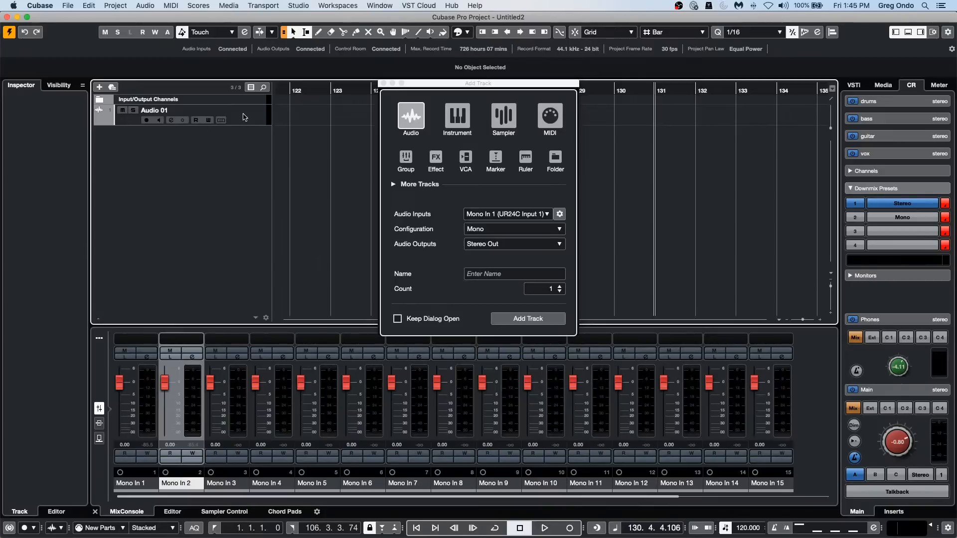
Add a second mono audio track below Audio 01 with UR24C Input 2 (Mono) as its input and Stereo Out as its output.
click(244, 122)
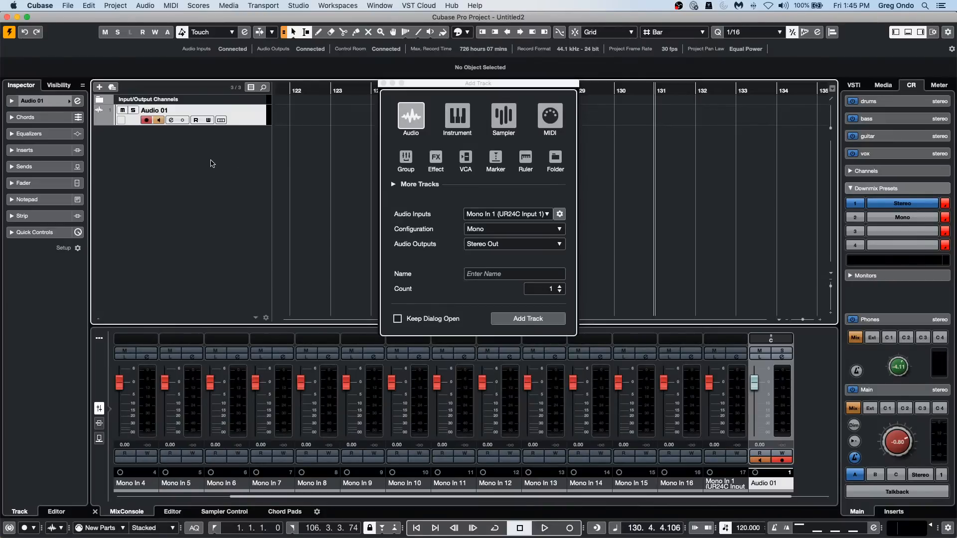
right_click(210, 163)
click(264, 166)
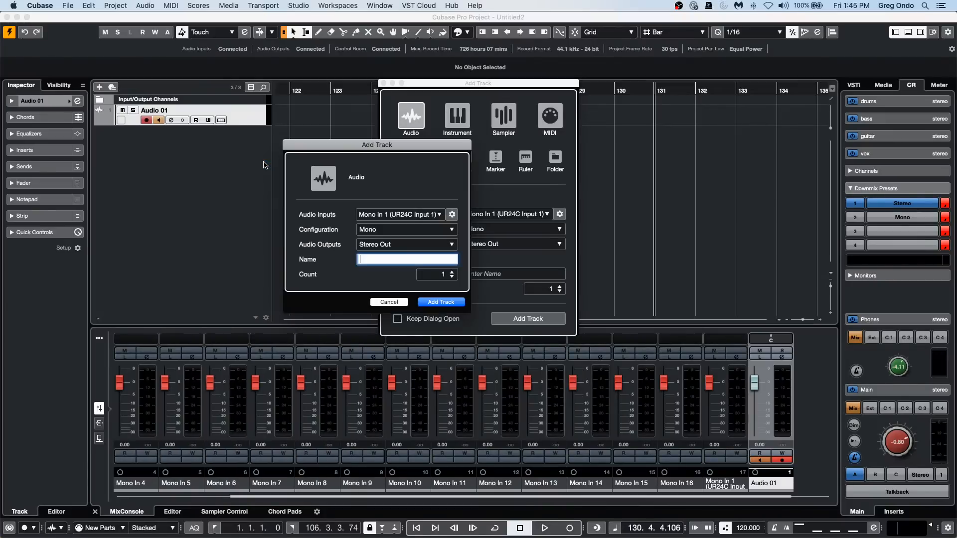
click(422, 215)
click(426, 274)
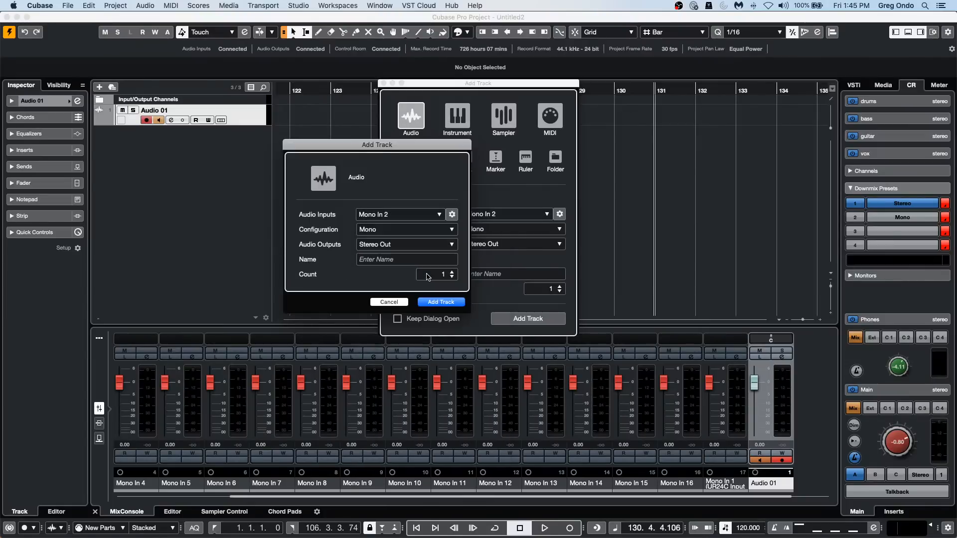
click(441, 302)
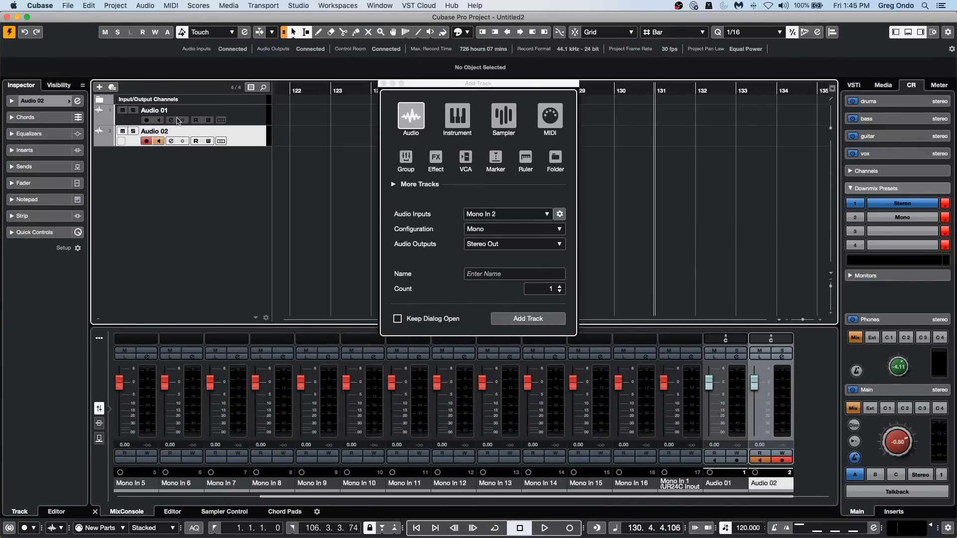
Expand the basic track settings of Audio 02 and examine the input buses available in its input routing.
click(39, 102)
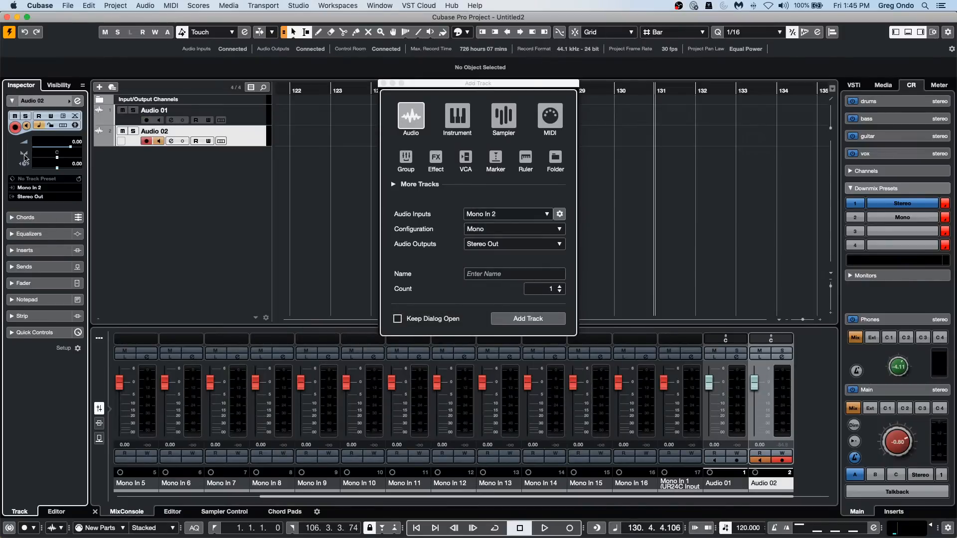
click(34, 188)
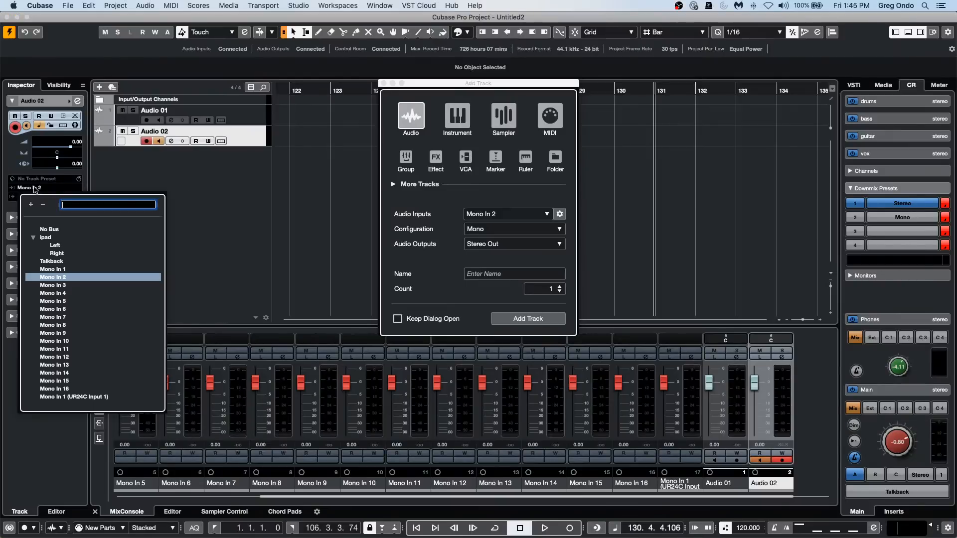
click(186, 192)
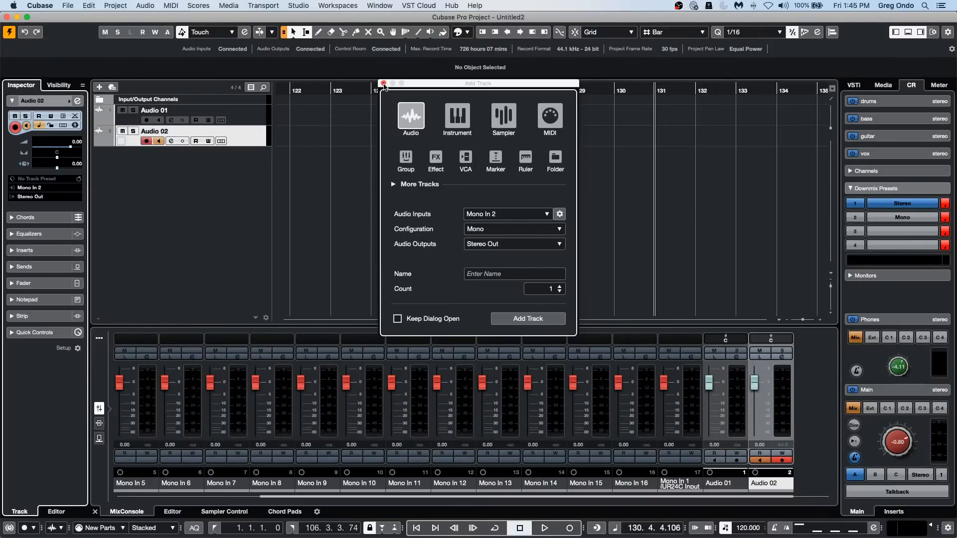
Set the Stereo Out output bus's audio device to Not Connected in Audio Connections, and close the window.
key(Escape)
click(298, 6)
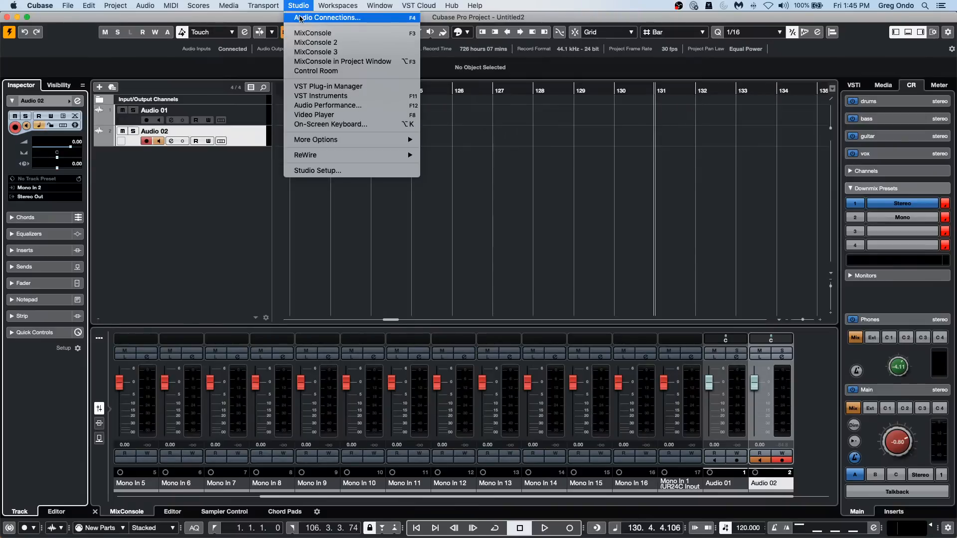
click(300, 18)
click(145, 229)
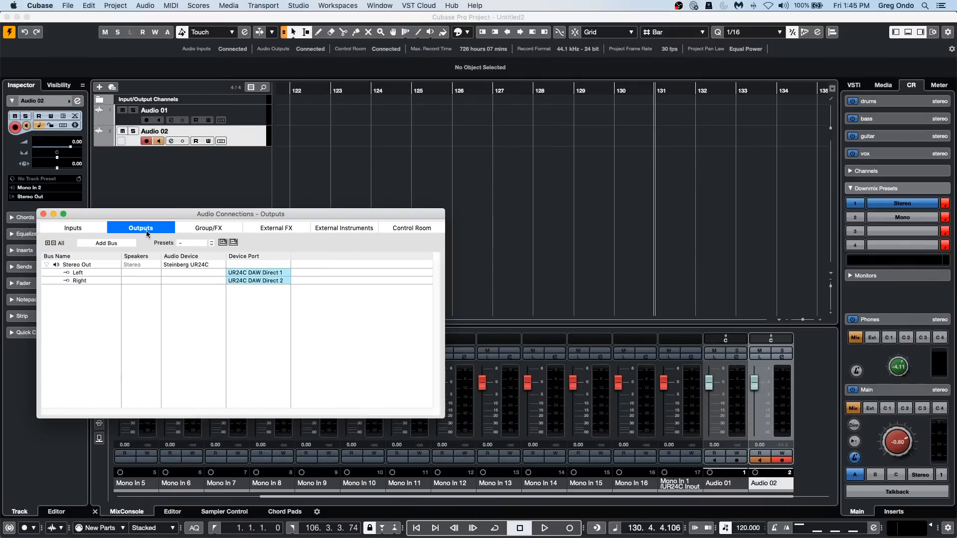
click(184, 265)
click(187, 272)
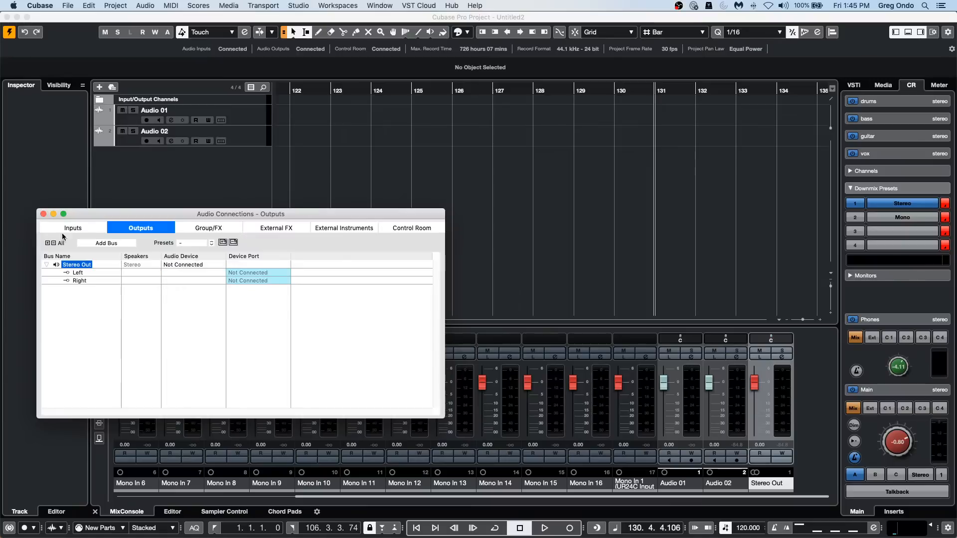
click(44, 214)
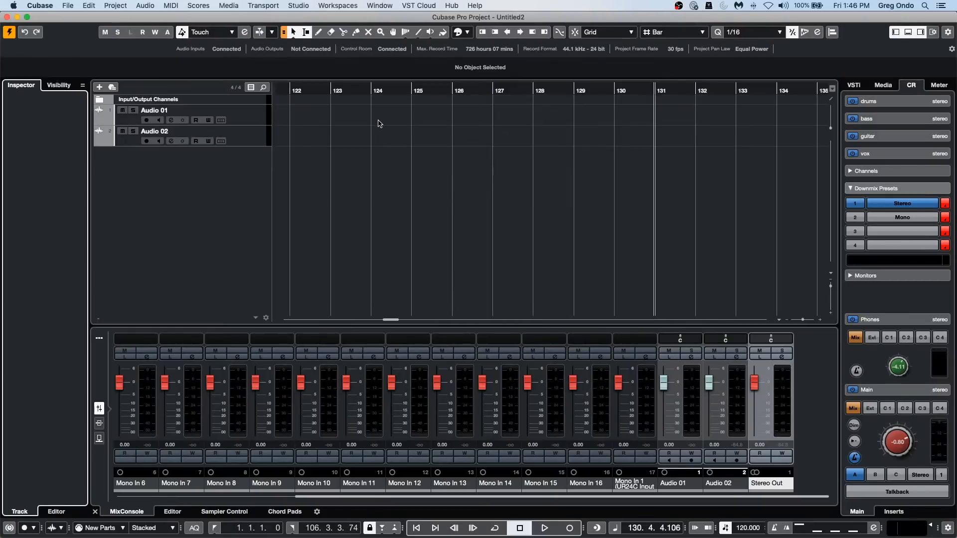
Select the Audio 01 track and record-enable Audio 02 alongside it.
click(232, 115)
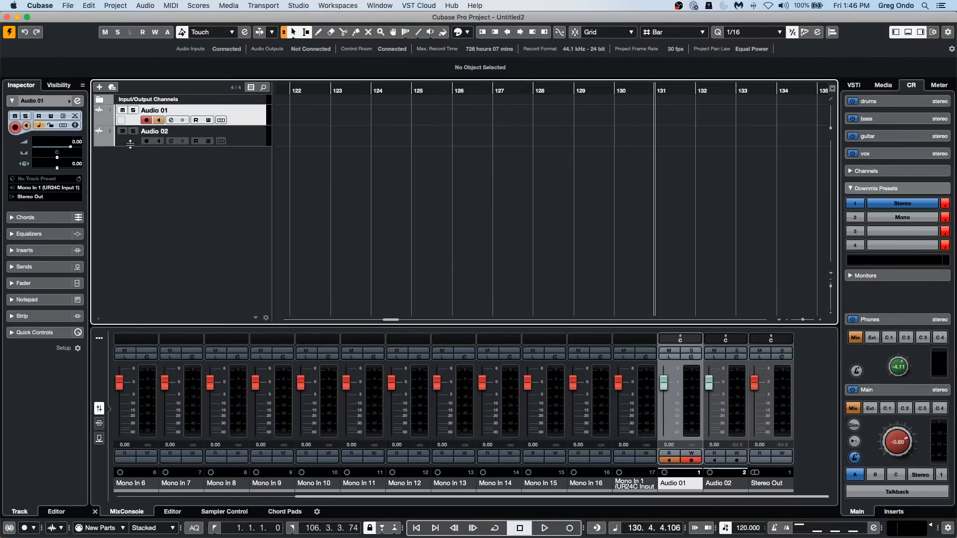
click(145, 140)
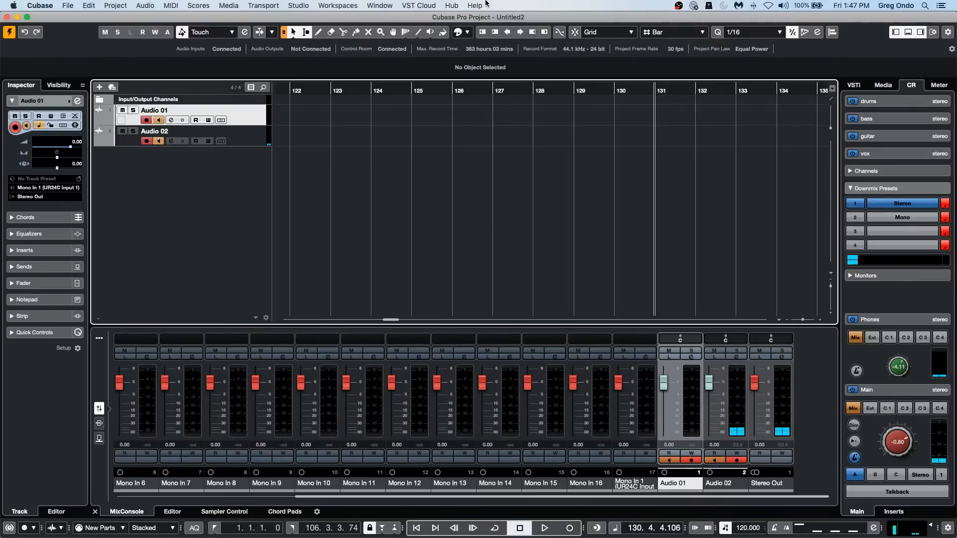
Enable Direct Monitoring for the Steinberg UR24C in Studio Setup and confirm the dialog.
click(387, 5)
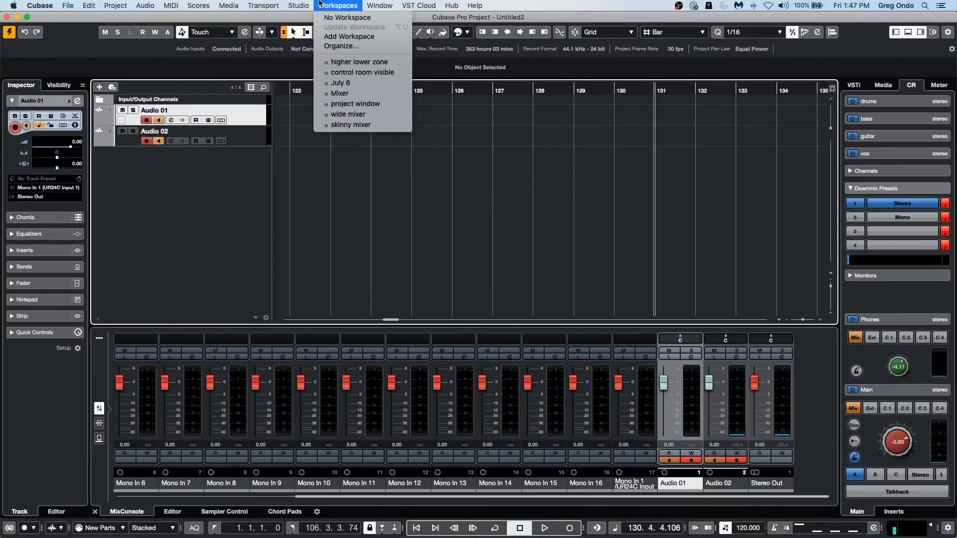
mouse_move(308, 6)
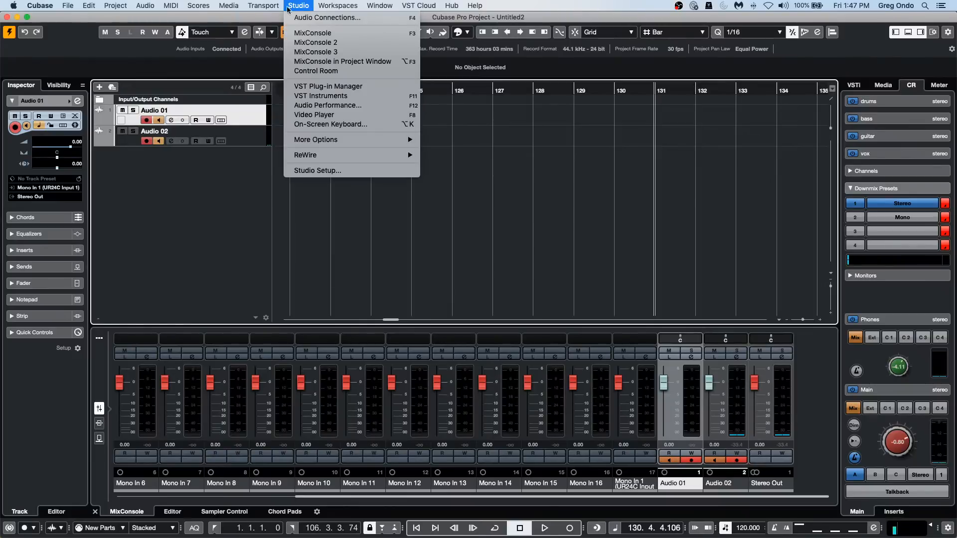
click(318, 170)
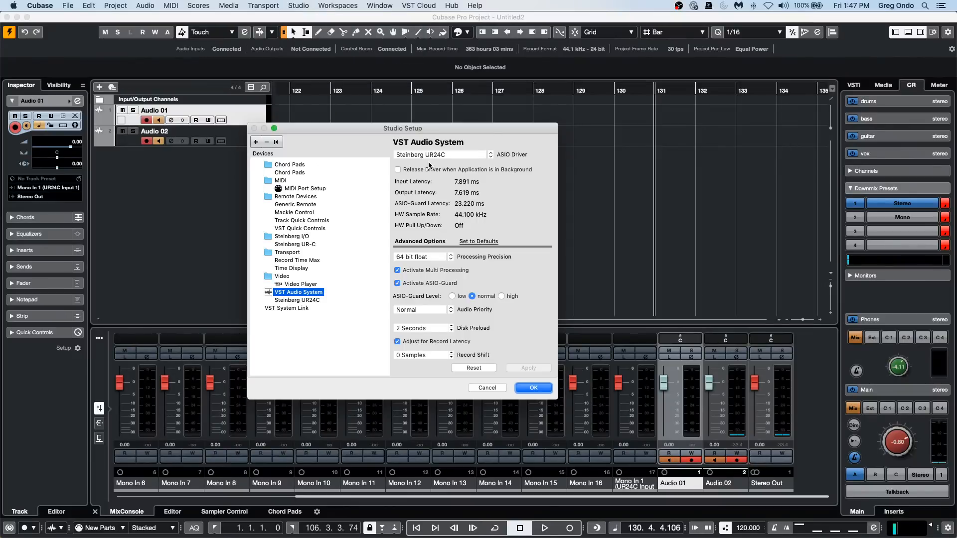
click(308, 298)
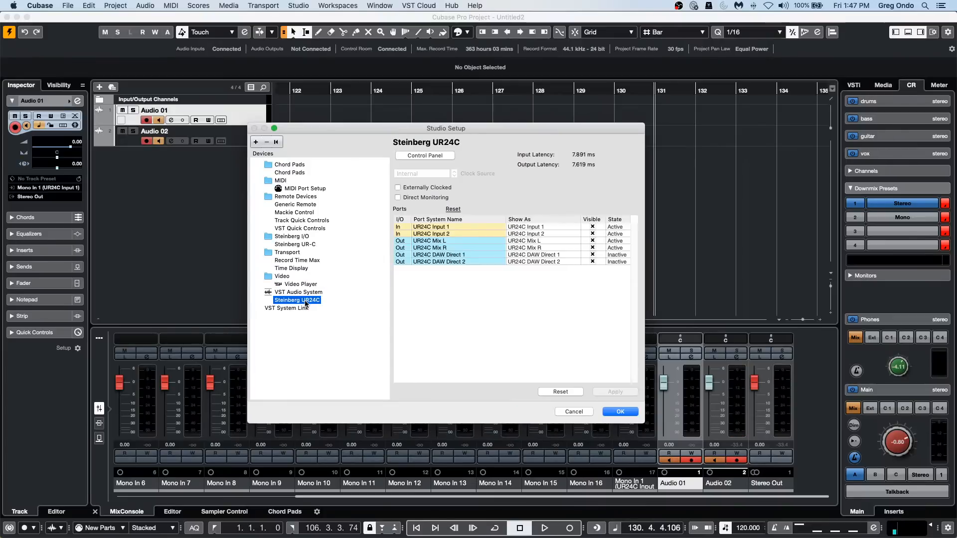
click(398, 197)
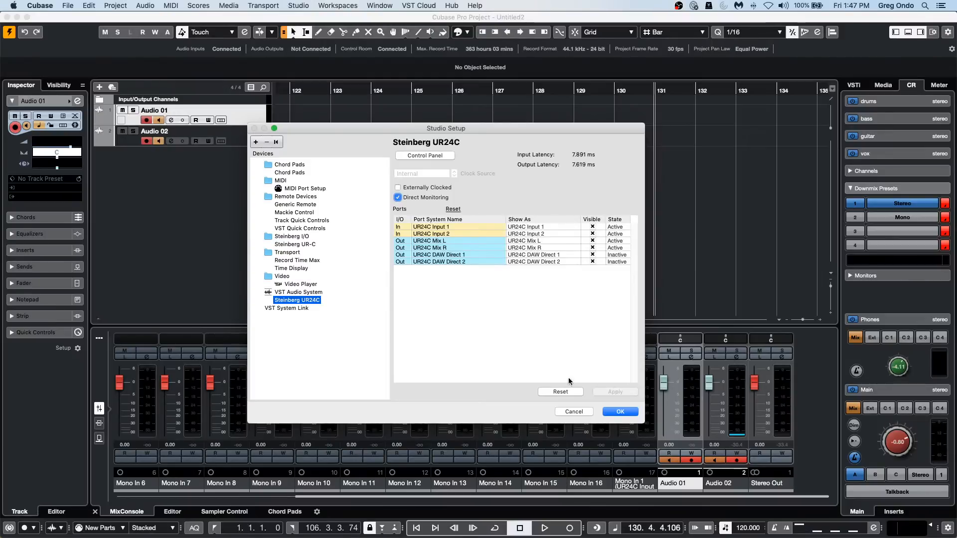
click(620, 412)
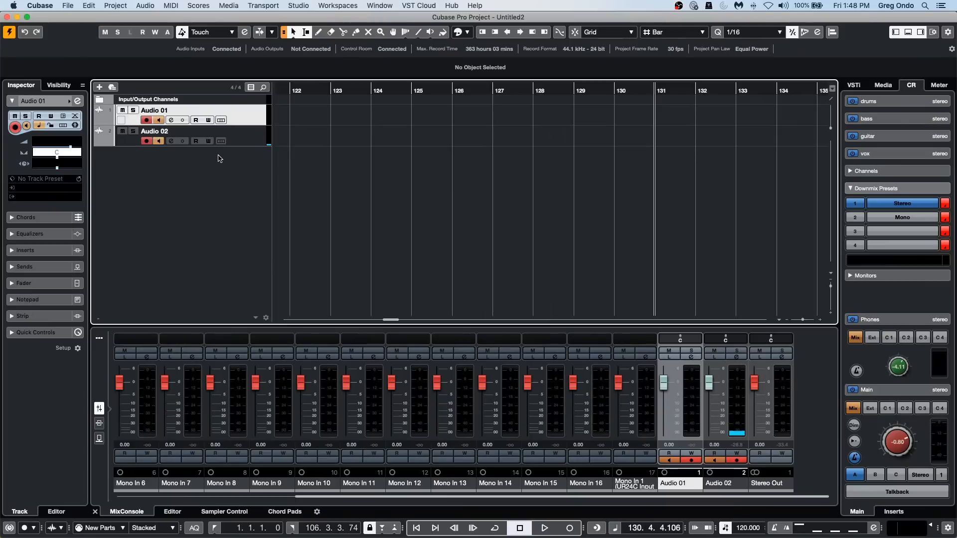
Pan the Audio 01 track slightly right to R9.
double_click(55, 163)
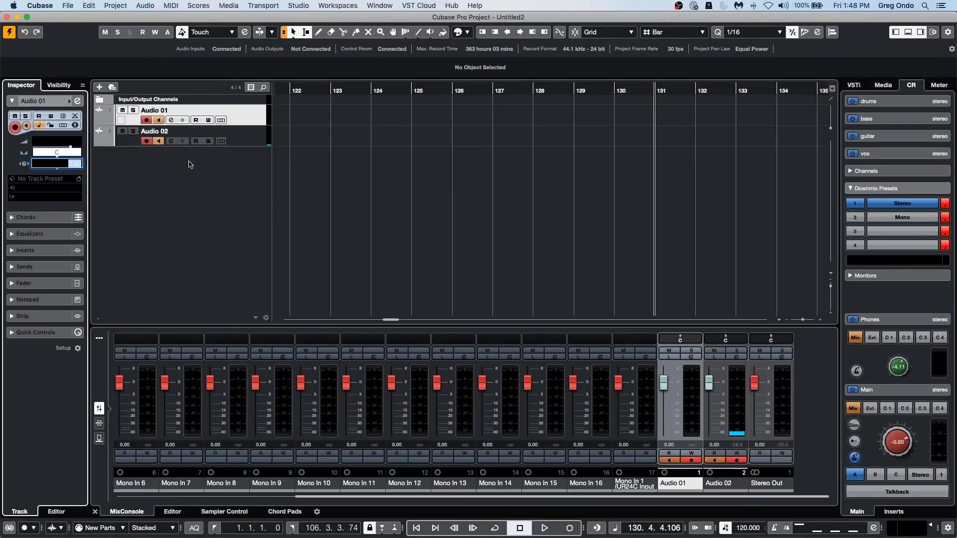
click(190, 179)
mouse_move(57, 157)
mouse_down()
mouse_move(79, 157)
mouse_move(61, 156)
mouse_up()
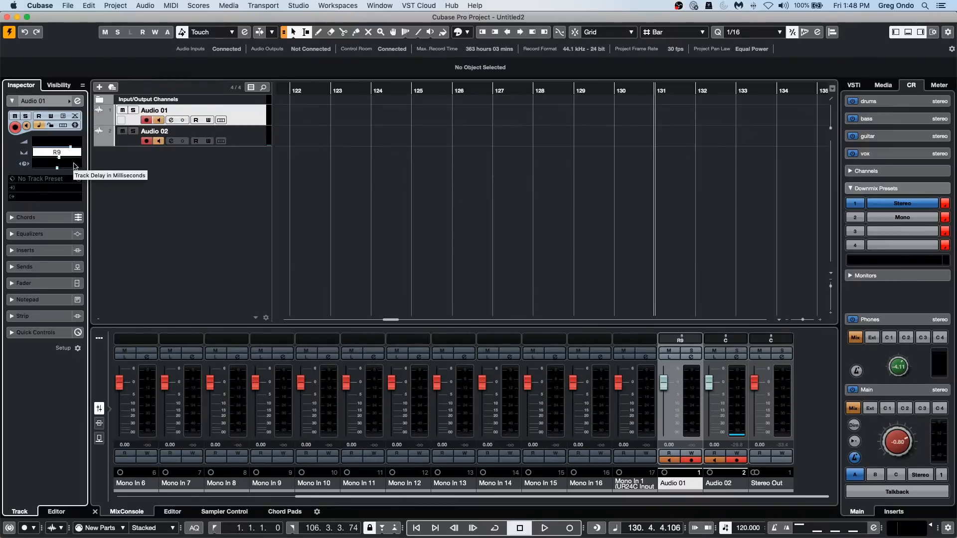
click(351, 6)
mouse_move(310, 7)
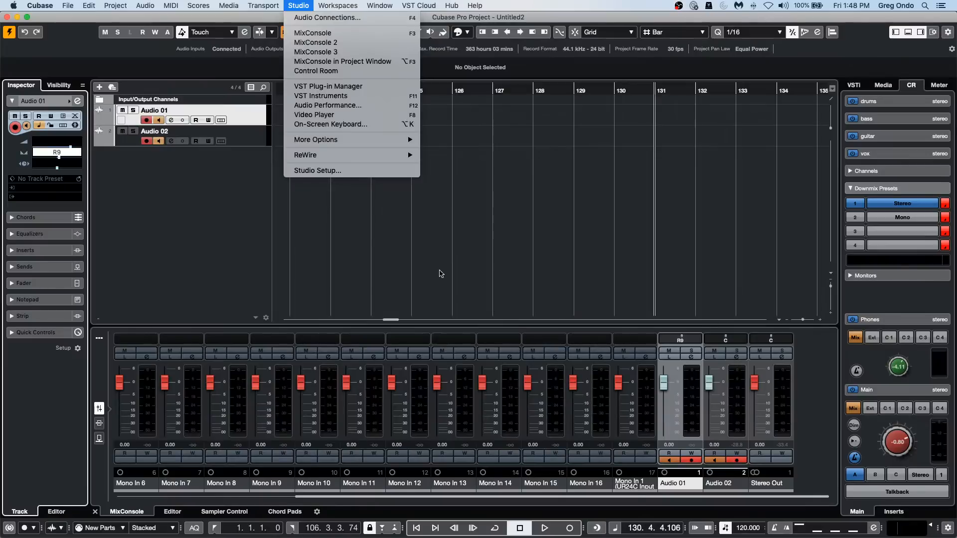
click(422, 264)
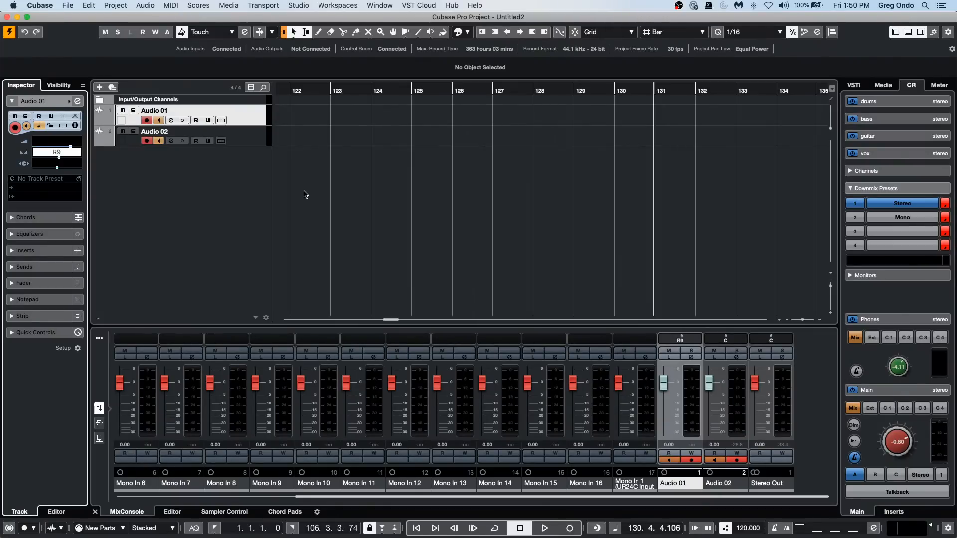
Add one Retrologue instrument track routed to Stereo Out, and load the Legato Chameleon preset from the synth lead sounds.
right_click(177, 179)
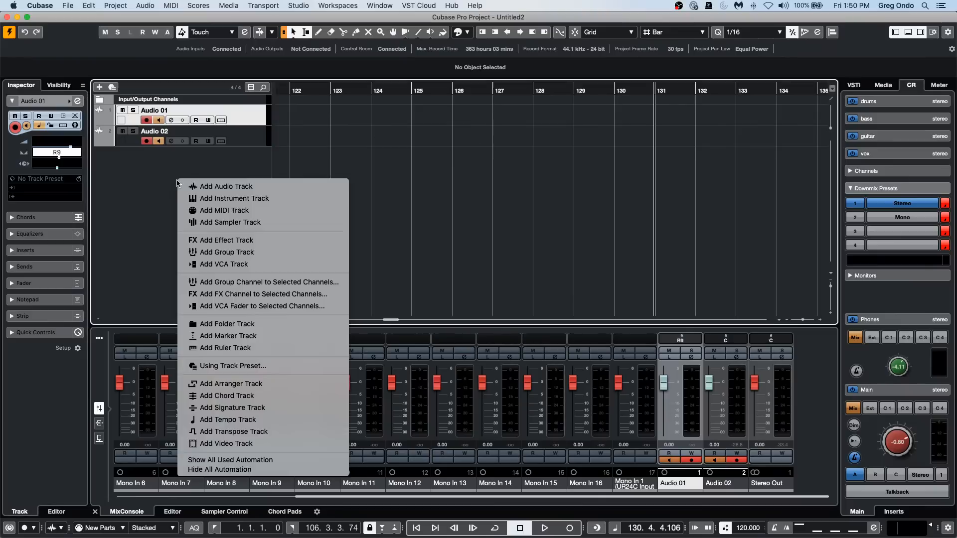
click(252, 199)
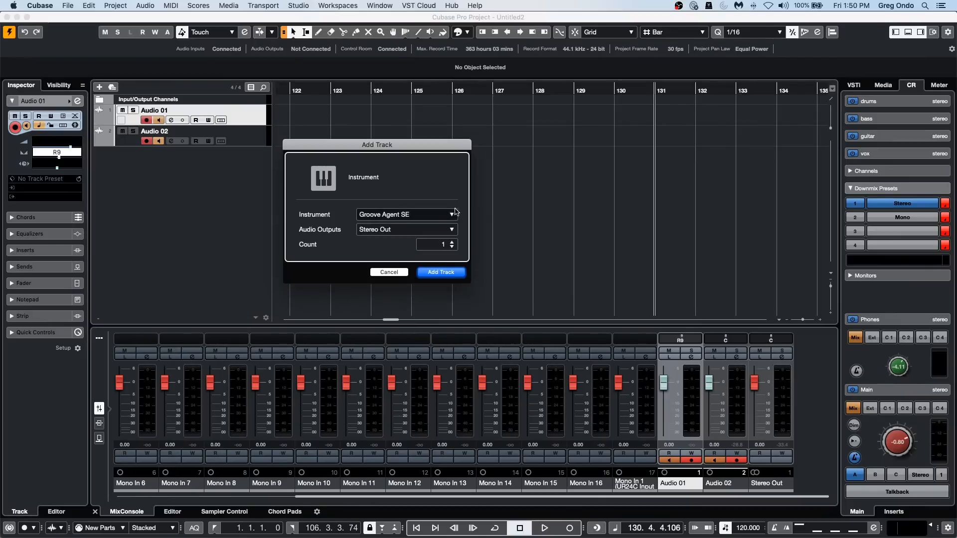
click(424, 215)
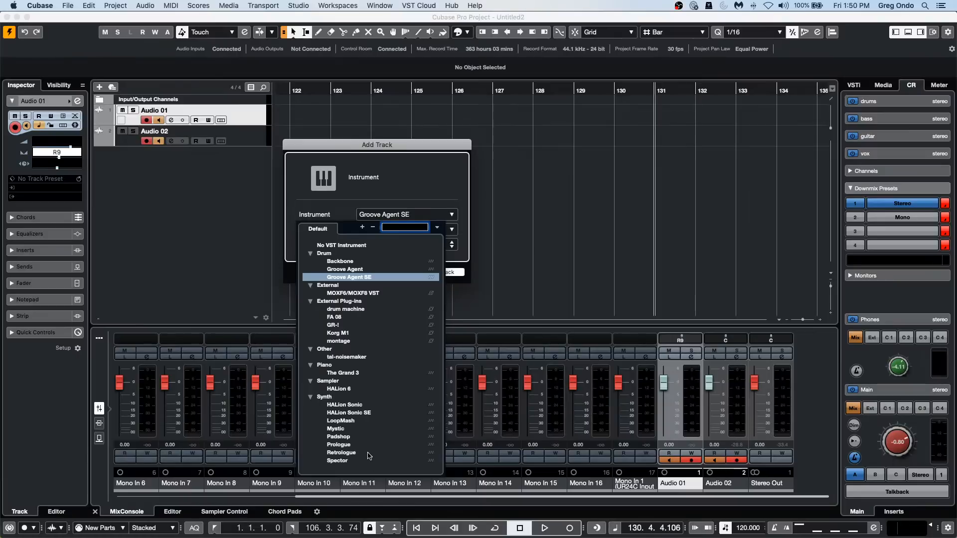
click(369, 454)
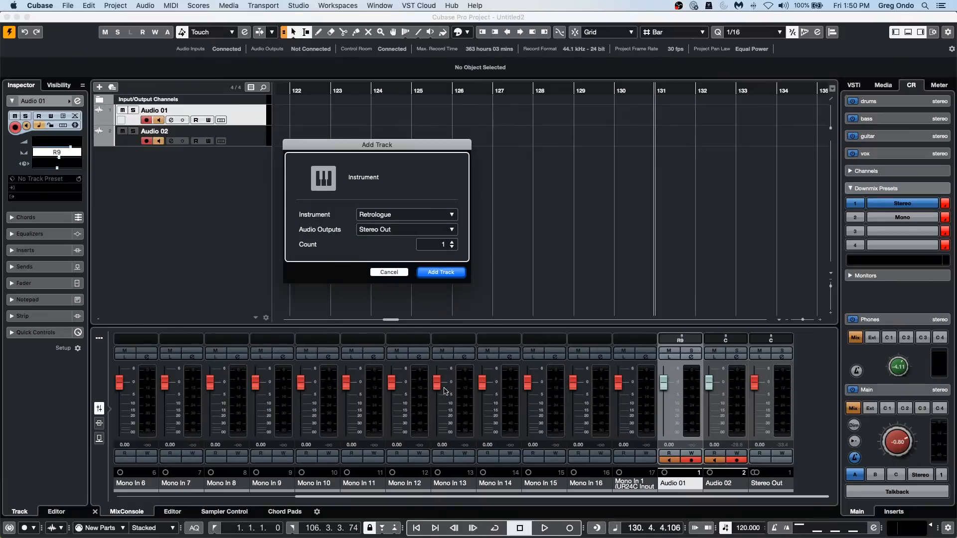
click(441, 272)
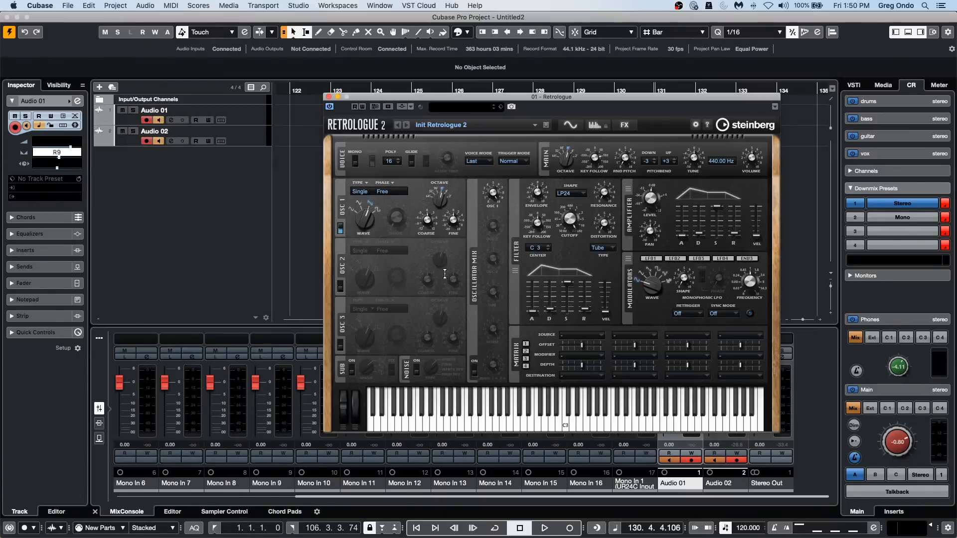
click(466, 112)
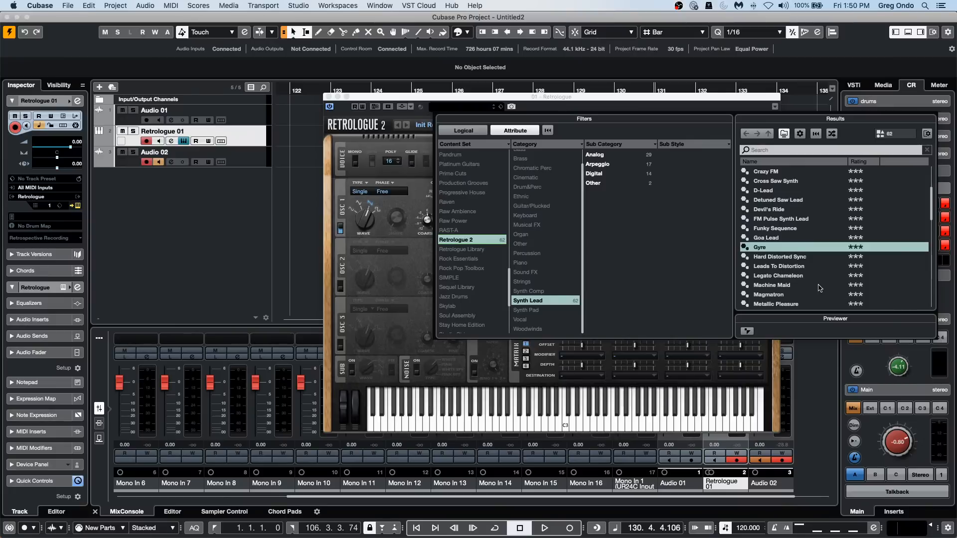
double_click(812, 275)
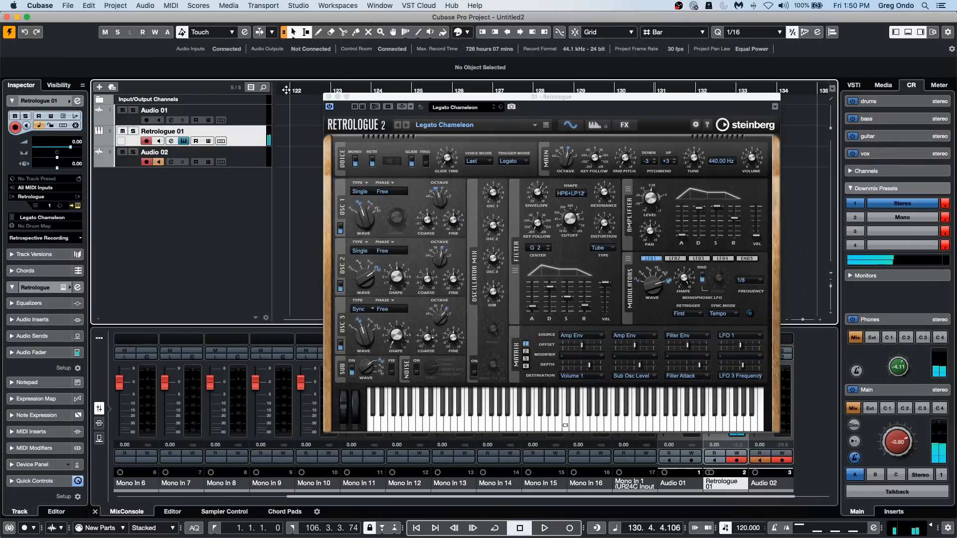
Close the Retrologue window, return the project cursor to bar 1, and activate a cycle range from bar 1 to bar 3.
drag(286, 90, 119, 69)
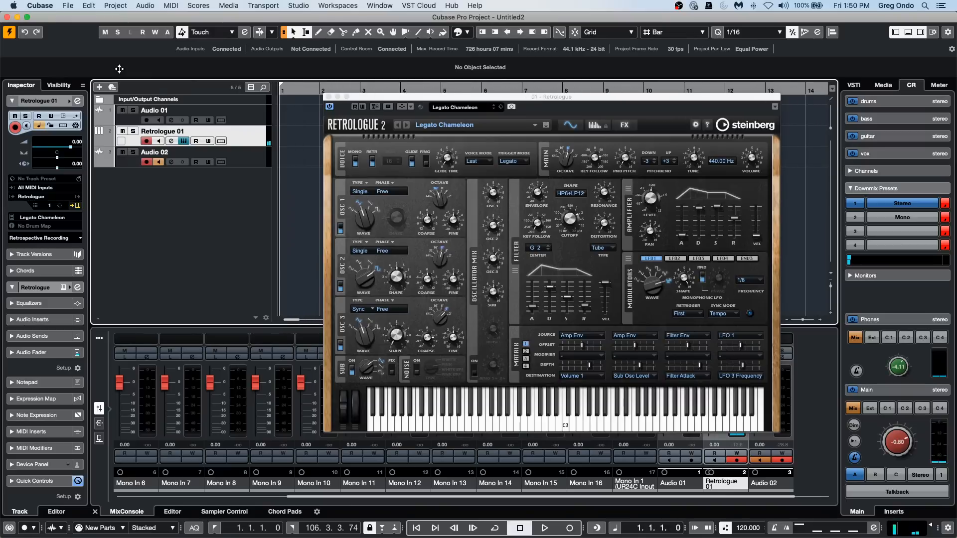
click(327, 97)
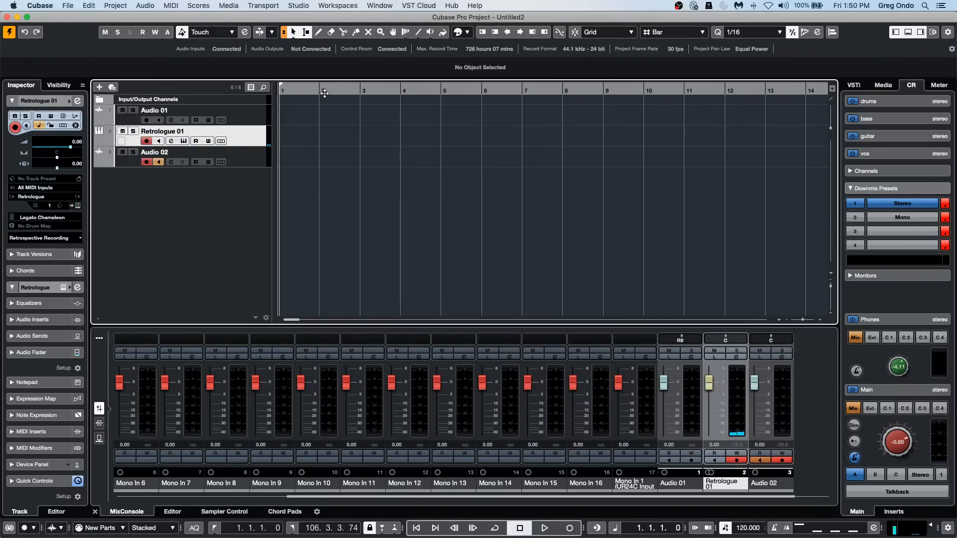
alt+click(362, 89)
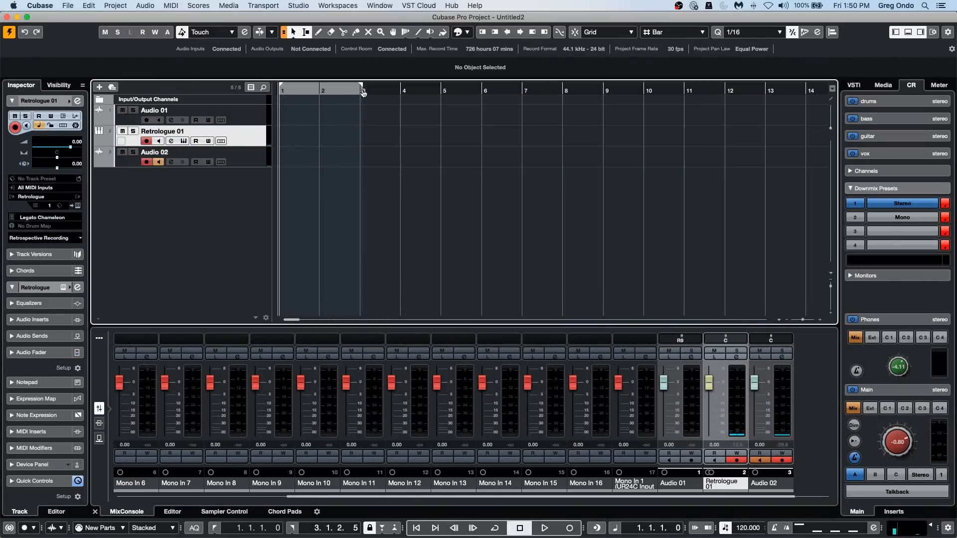
click(336, 88)
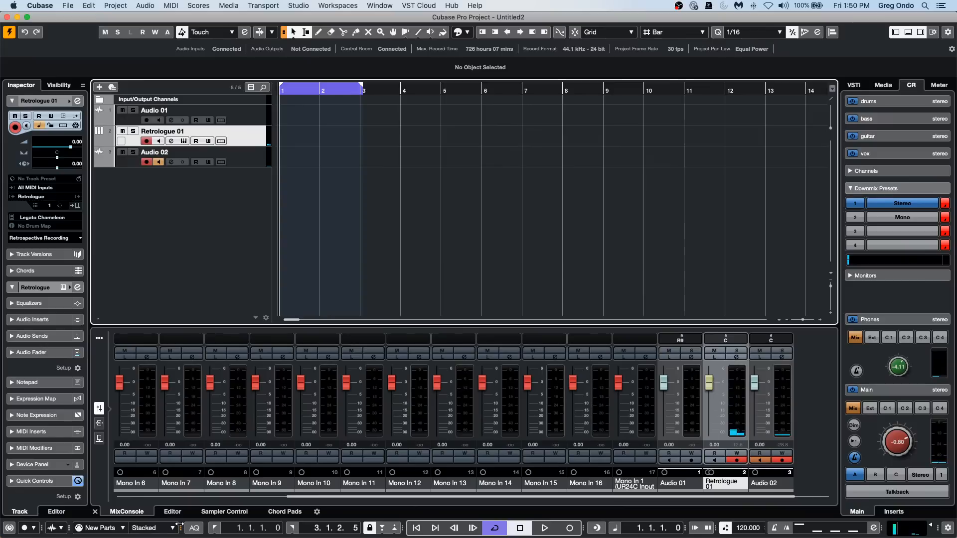
Examine the MIDI record modes and the MIDI cycle record modes, both in the transport settings and among the Transport commands.
click(124, 531)
click(122, 529)
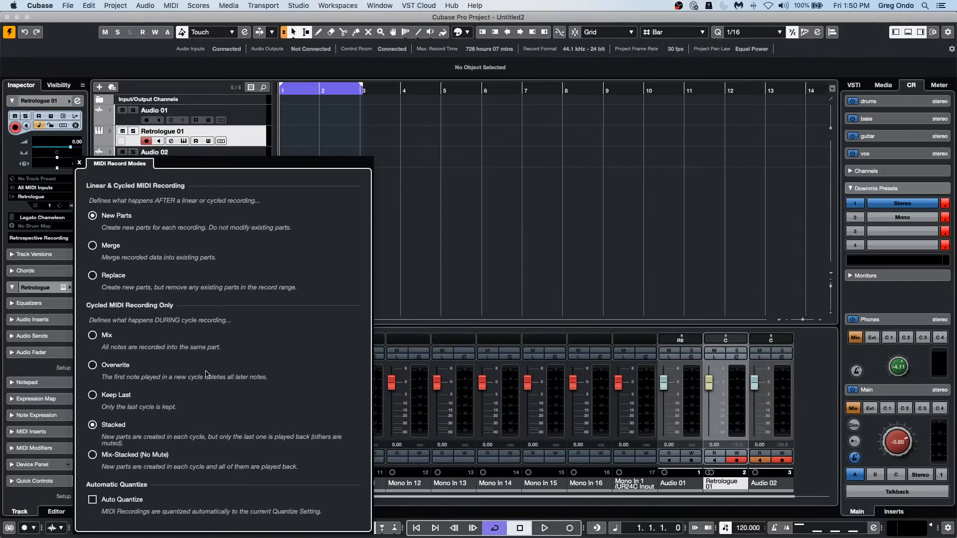
click(487, 215)
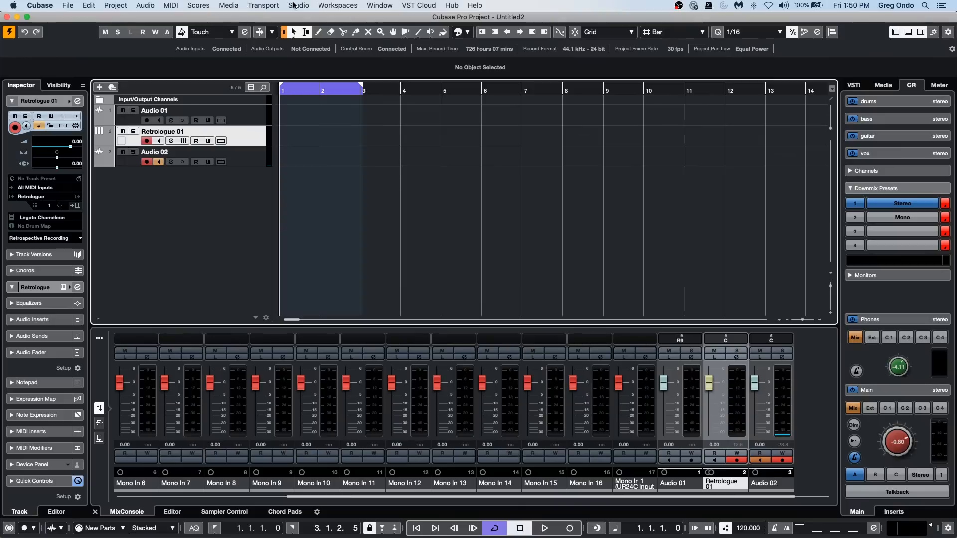
click(291, 6)
mouse_move(263, 5)
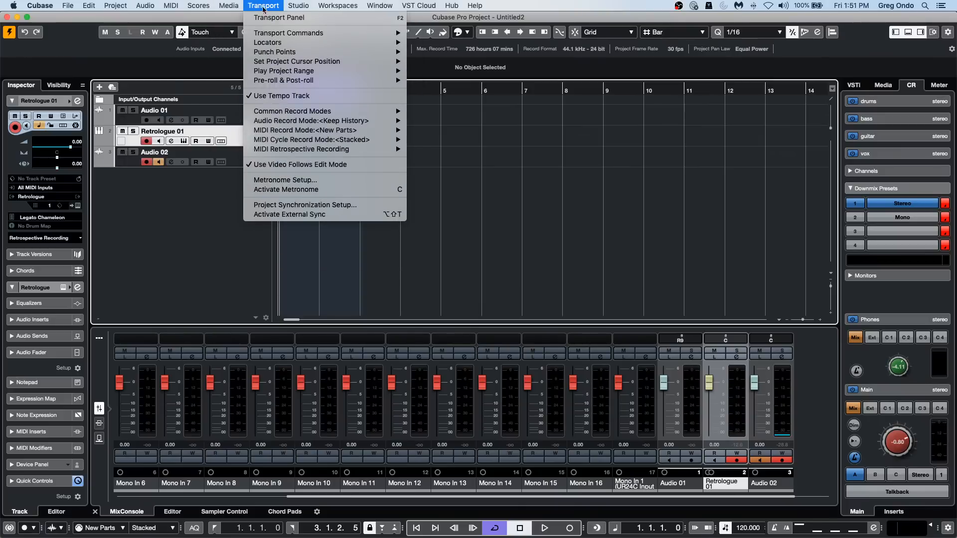
mouse_move(324, 133)
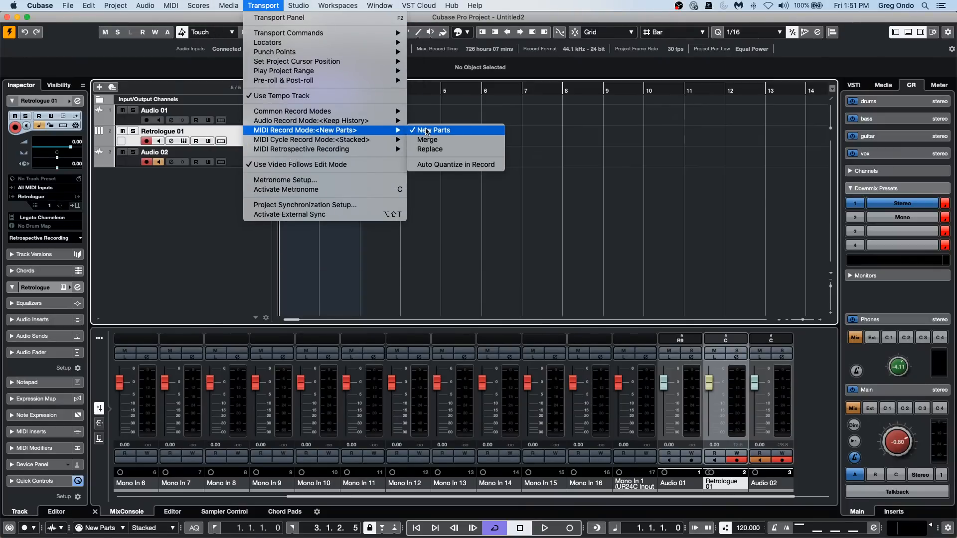
mouse_move(367, 140)
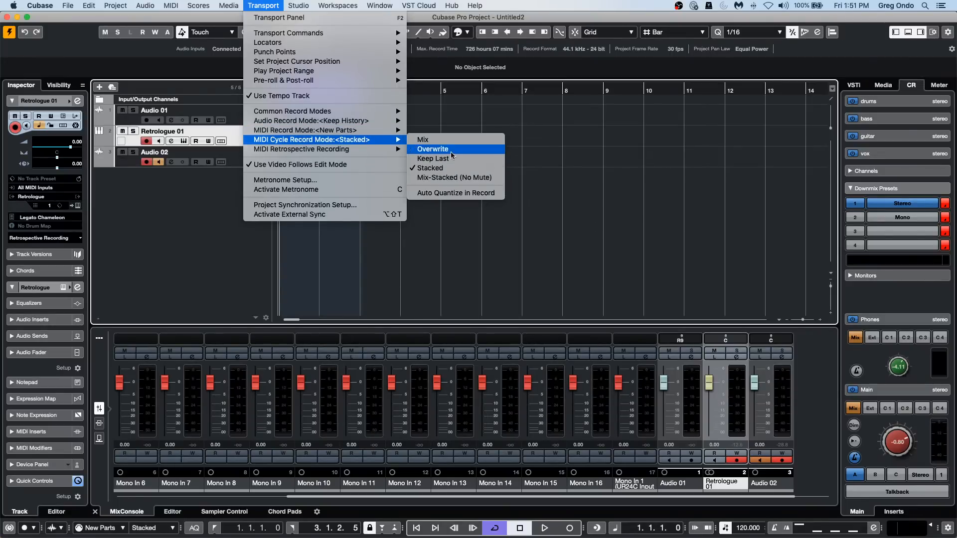
click(453, 114)
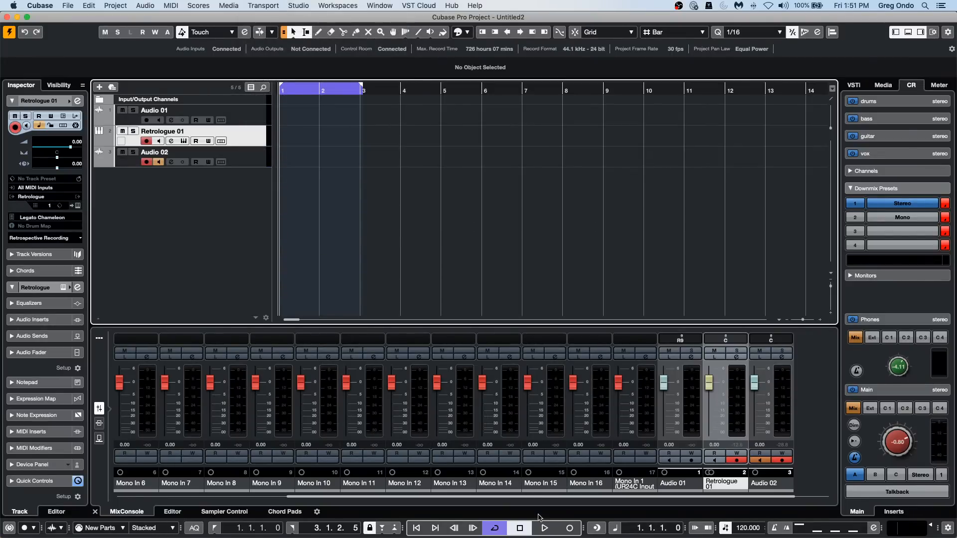
Record stacked MIDI takes on the Retrologue 01 track over the cycle from bar 1 to bar 3.
click(568, 527)
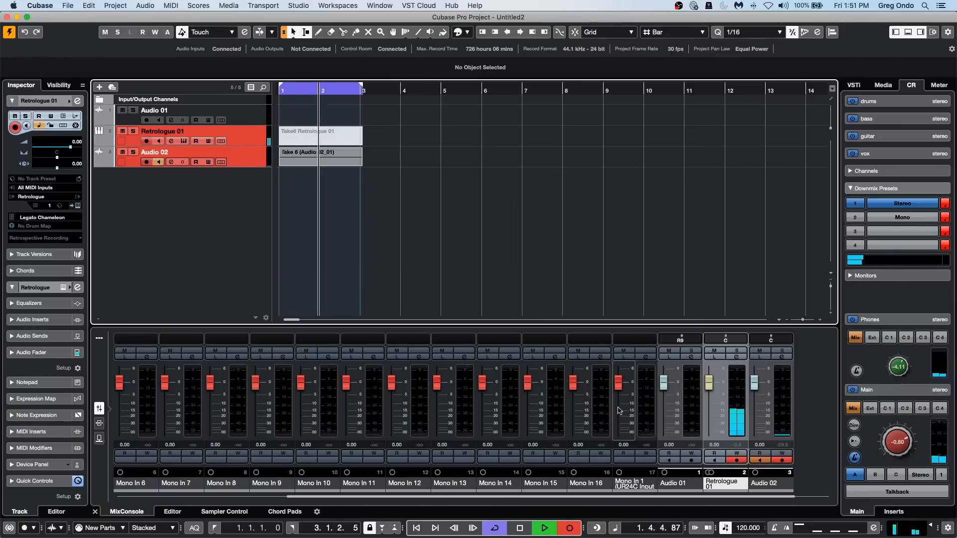
key(space)
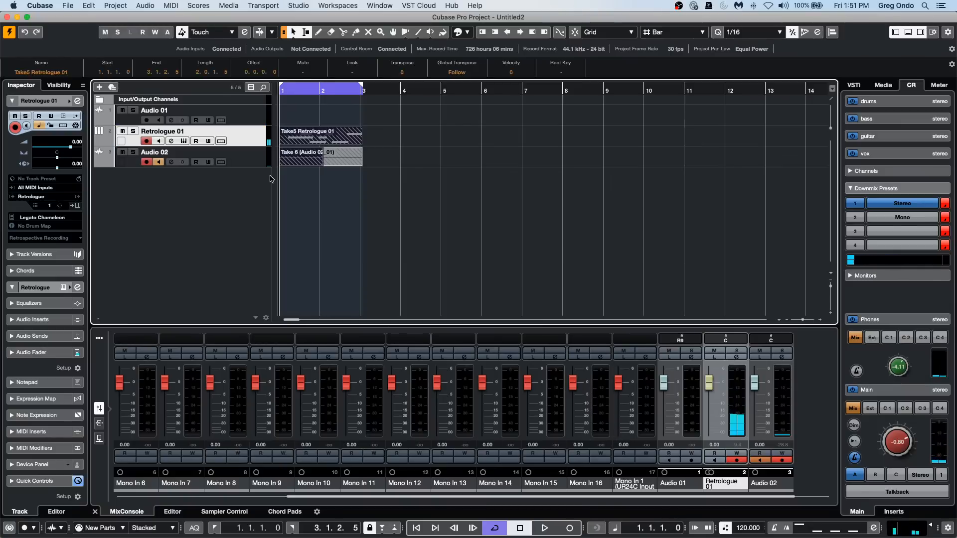
Remove the Audio 02 track from the project.
click(135, 161)
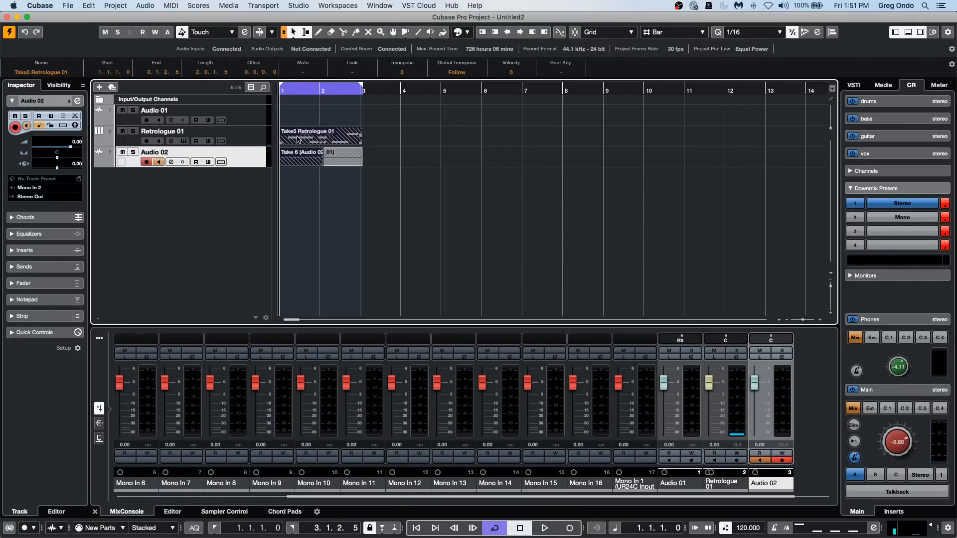
right_click(245, 155)
mouse_move(293, 162)
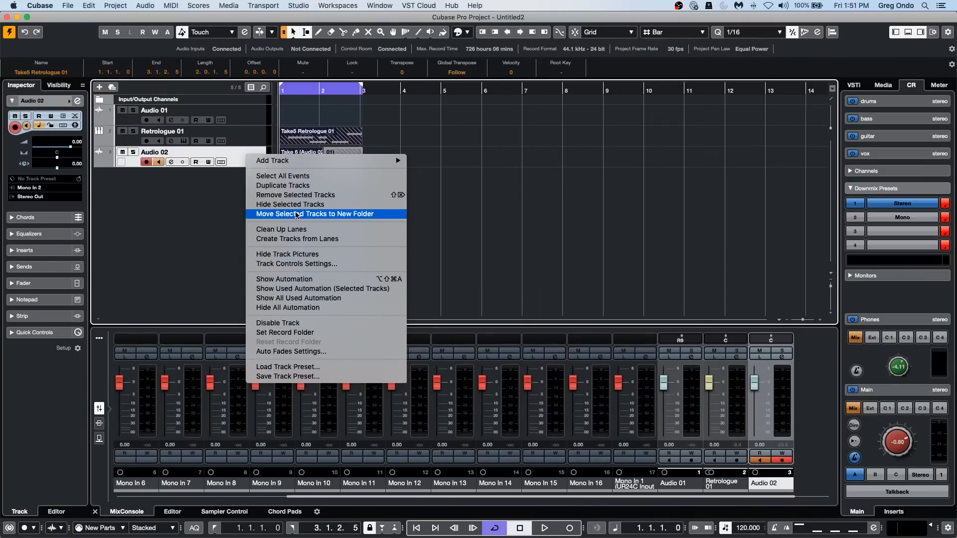
click(294, 195)
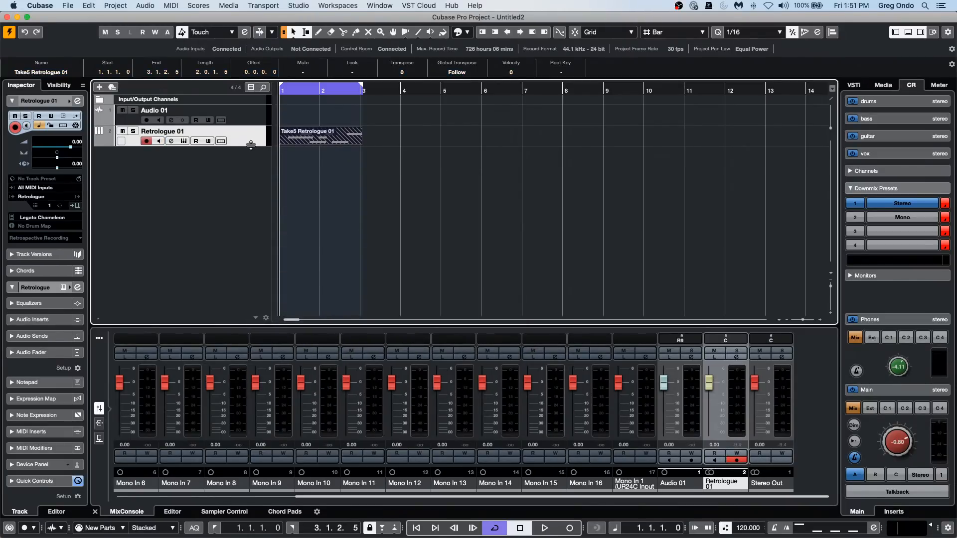
Increase the height of the Retrologue 01 track and show its take lanes.
drag(251, 145, 250, 195)
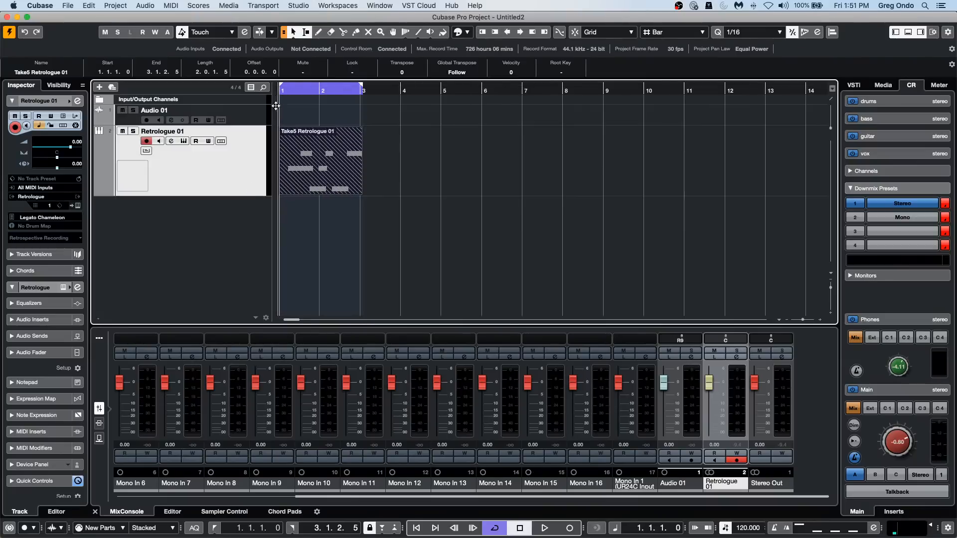
drag(275, 105, 278, 122)
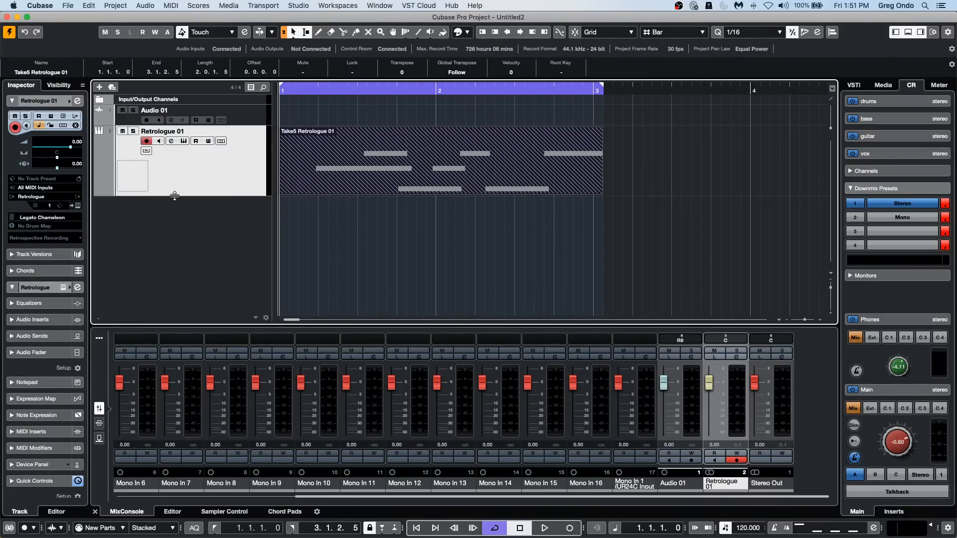
drag(176, 194, 176, 165)
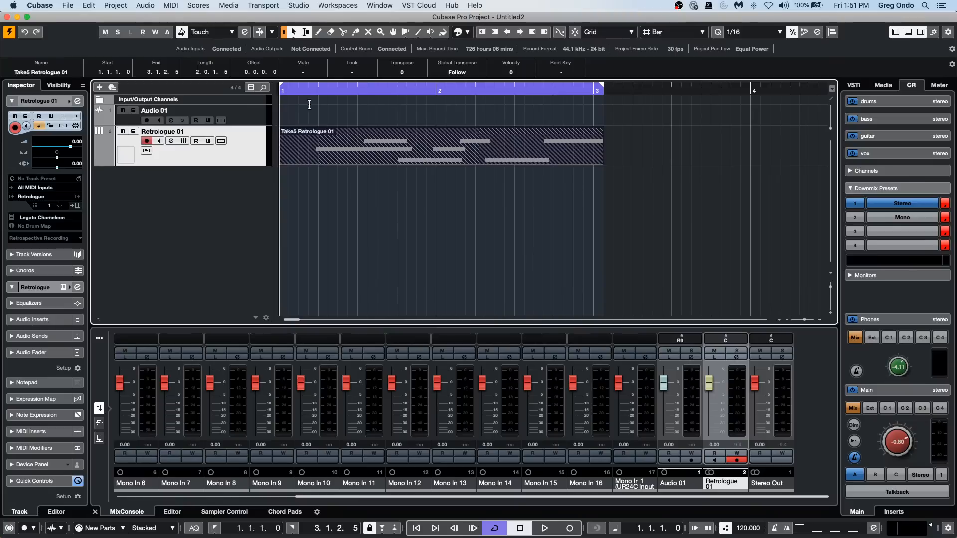
click(319, 89)
drag(320, 89, 316, 68)
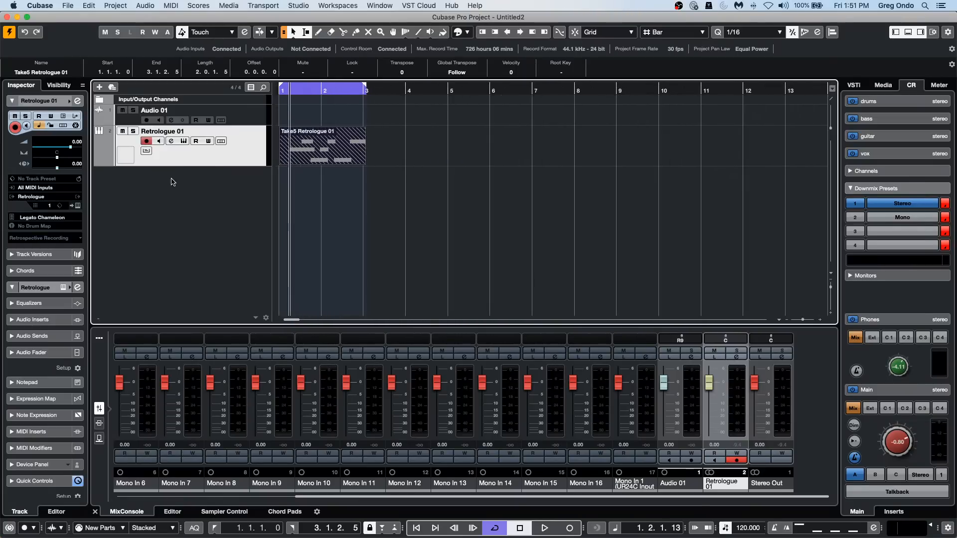
click(221, 141)
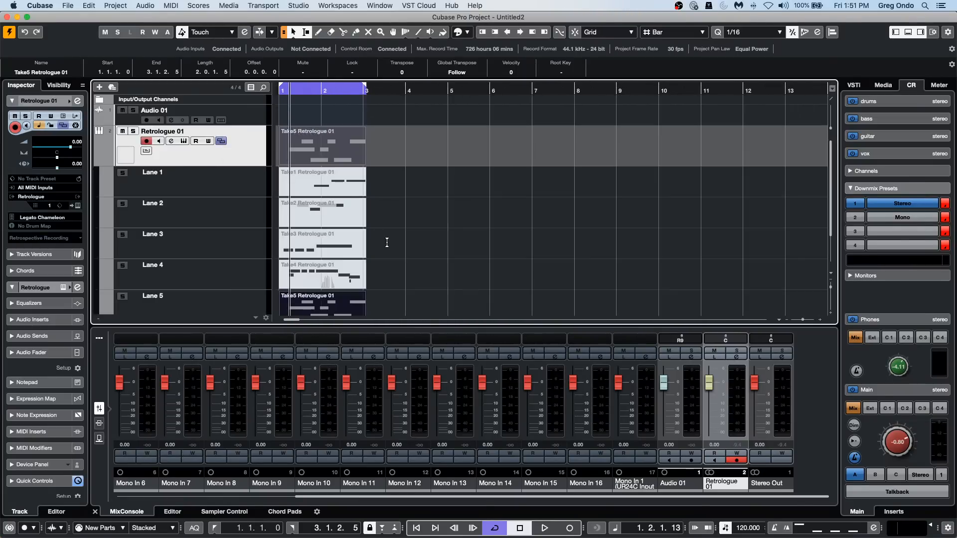
With the Hand tool, activate Take2, Take3 and Take4 in turn from the Retrologue 01 lanes, then hide the lanes.
click(311, 280)
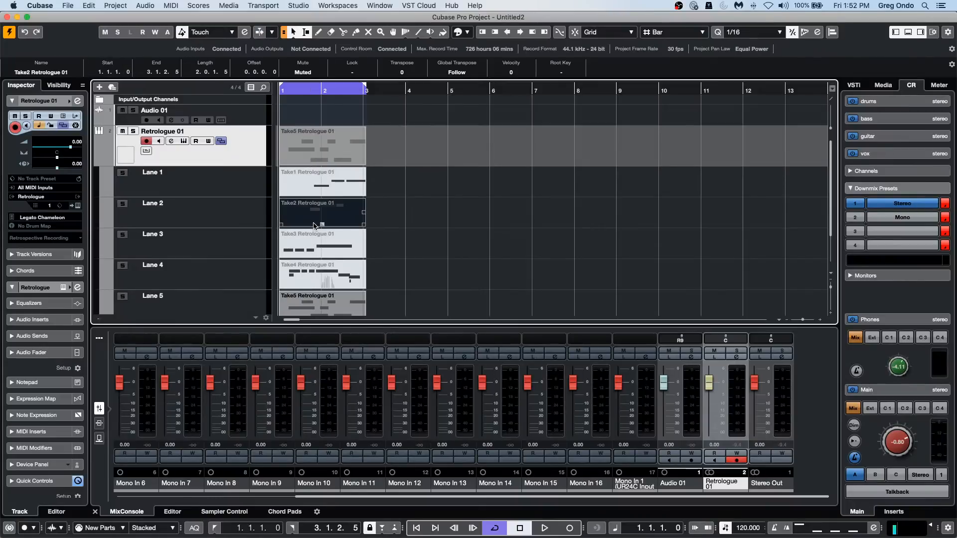
click(310, 244)
right_click(310, 243)
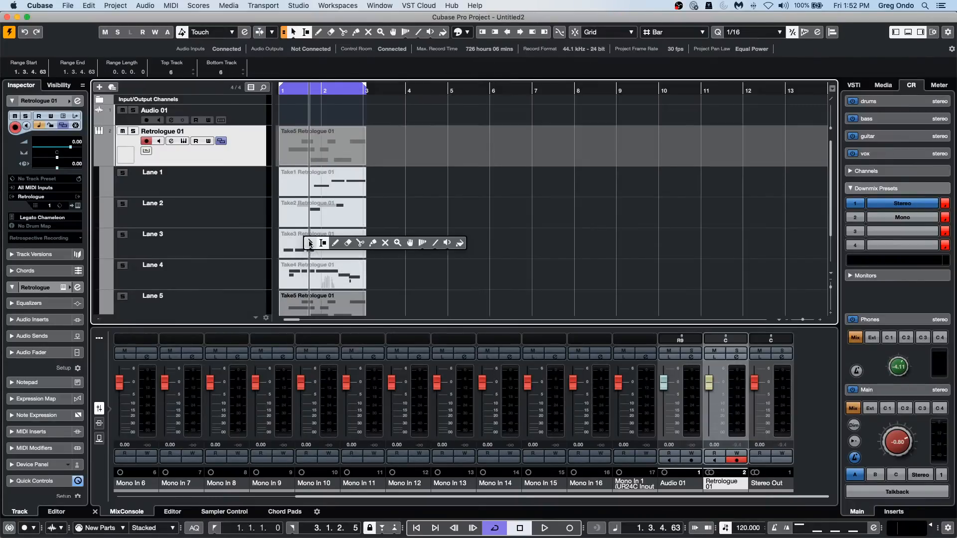
click(409, 243)
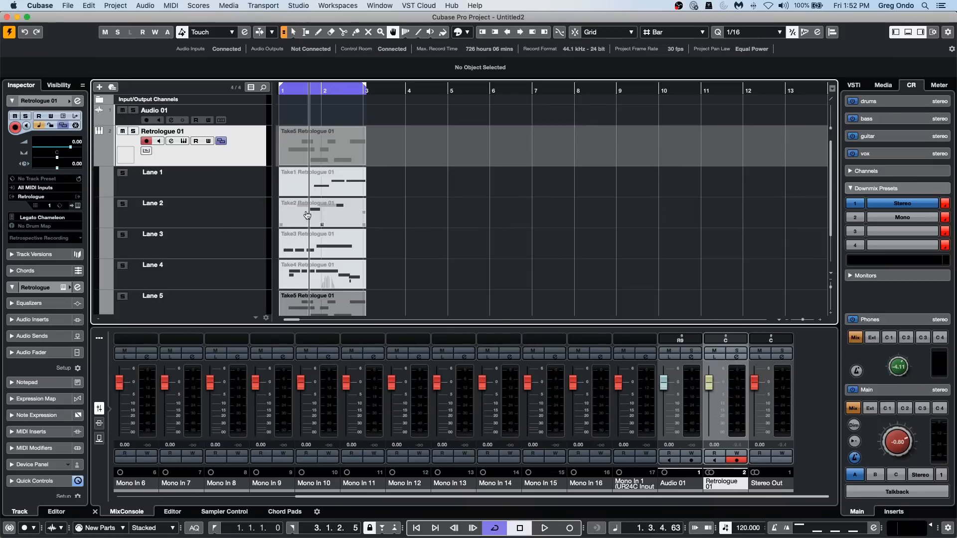
key(j)
click(326, 215)
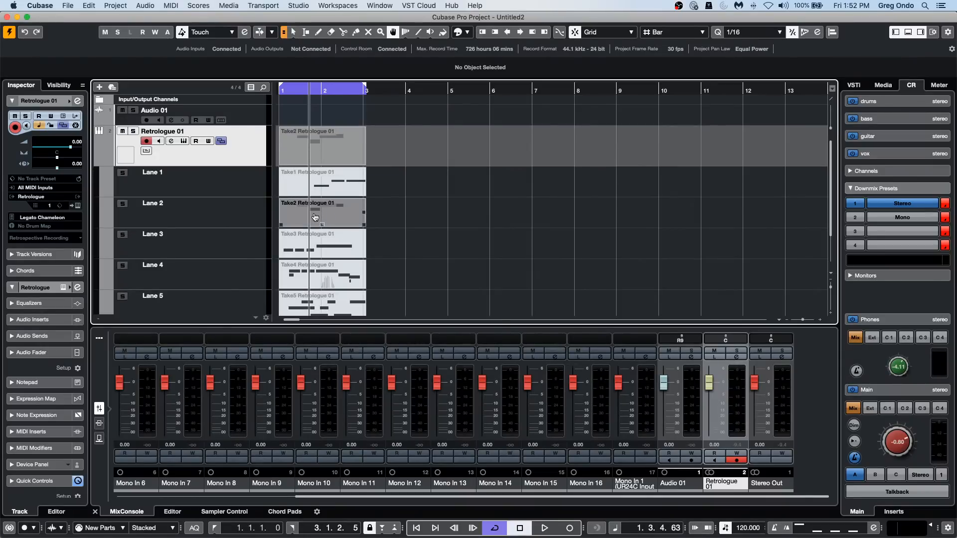
click(318, 247)
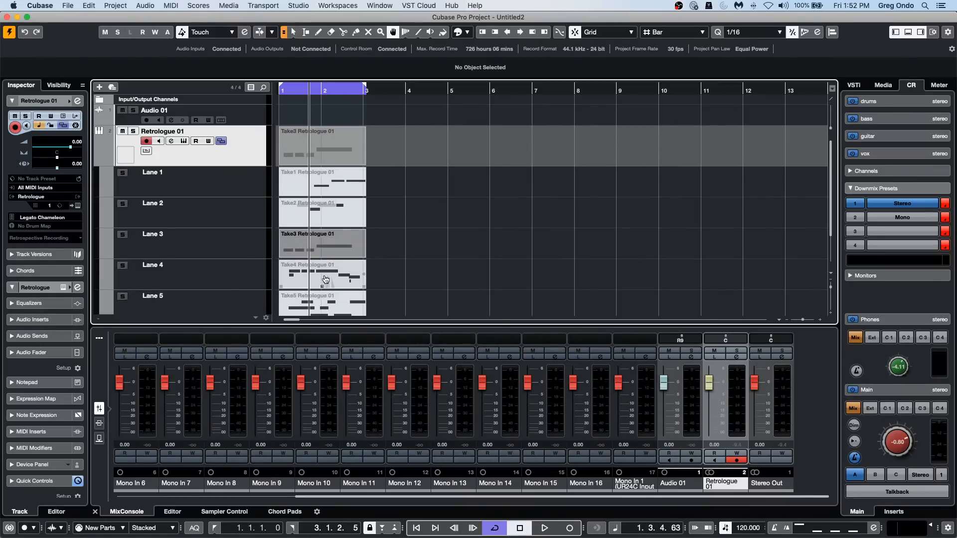
click(325, 280)
click(221, 142)
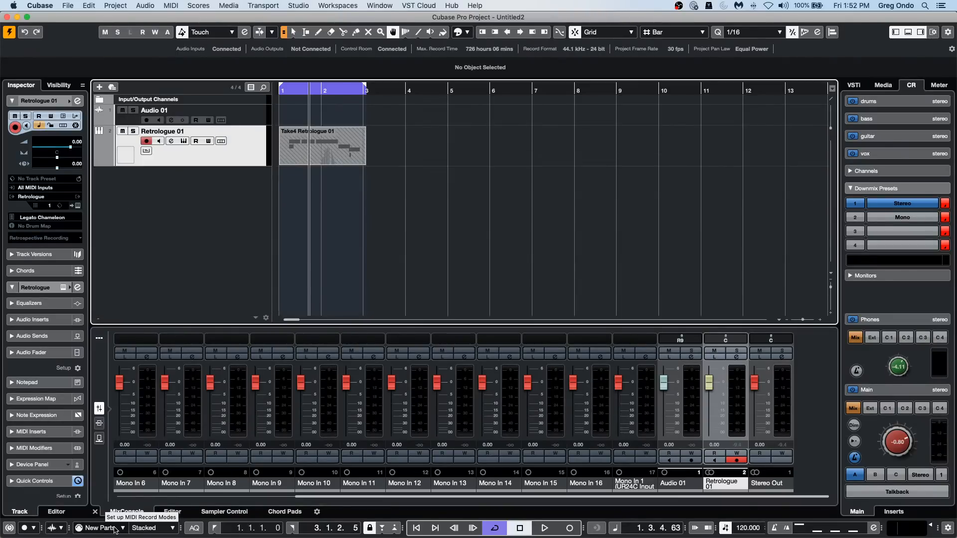
Review the MIDI record mode options, and set the cycle range from bar 5 to bar 6.
click(152, 529)
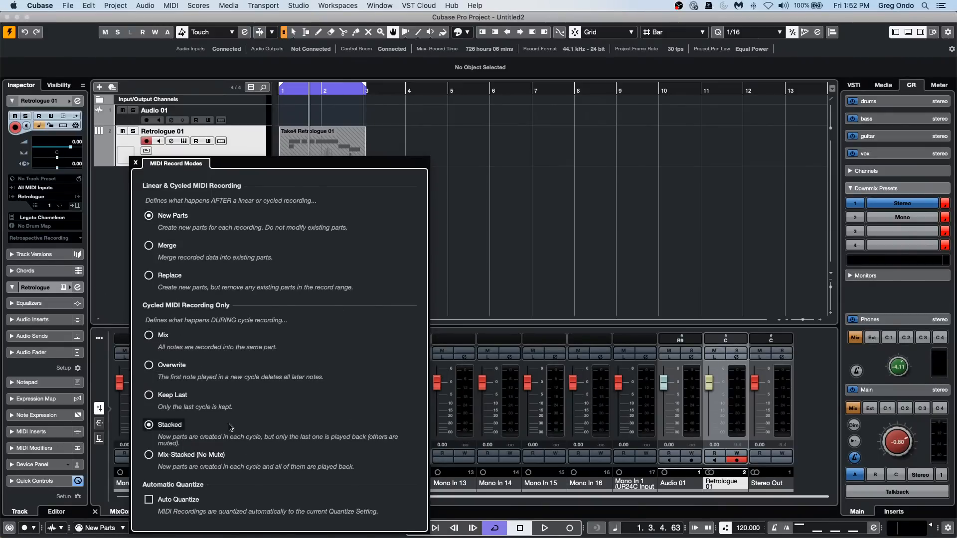
click(646, 215)
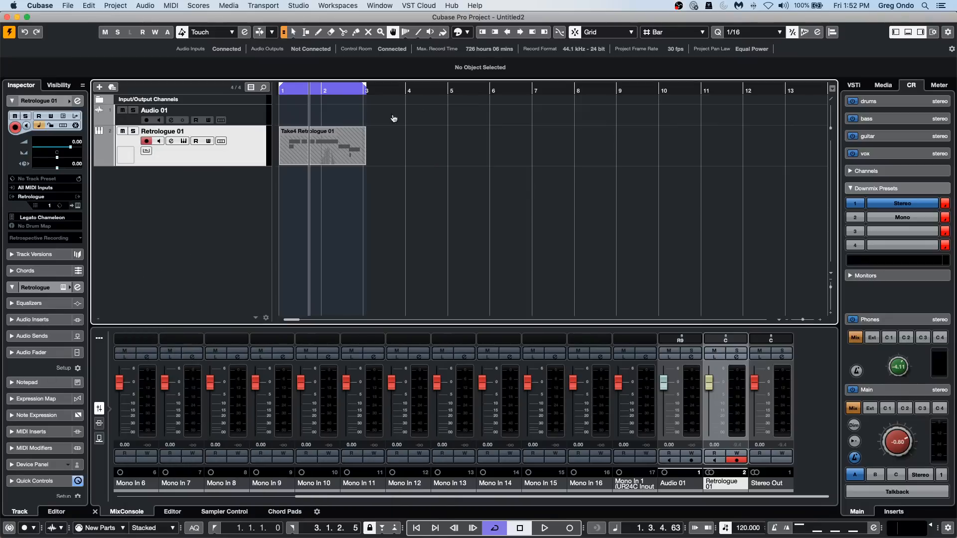
click(429, 90)
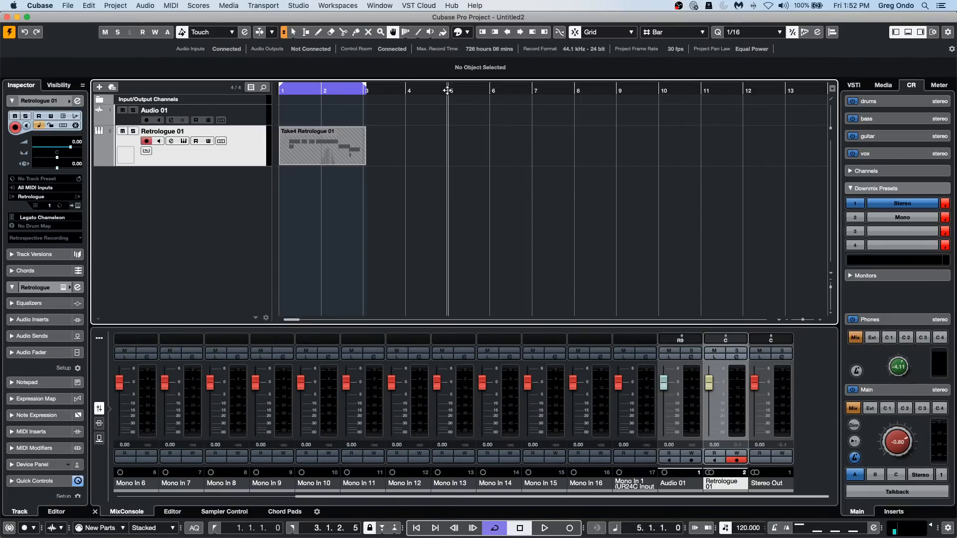
drag(453, 92, 471, 90)
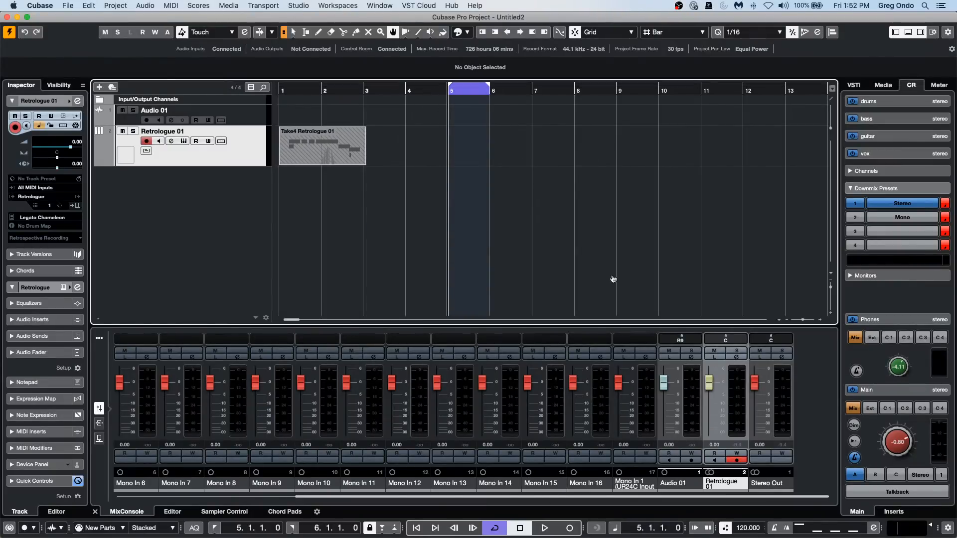
Record three separate MIDI passes on the Retrologue 01 track within the bar 5 cycle range.
click(570, 528)
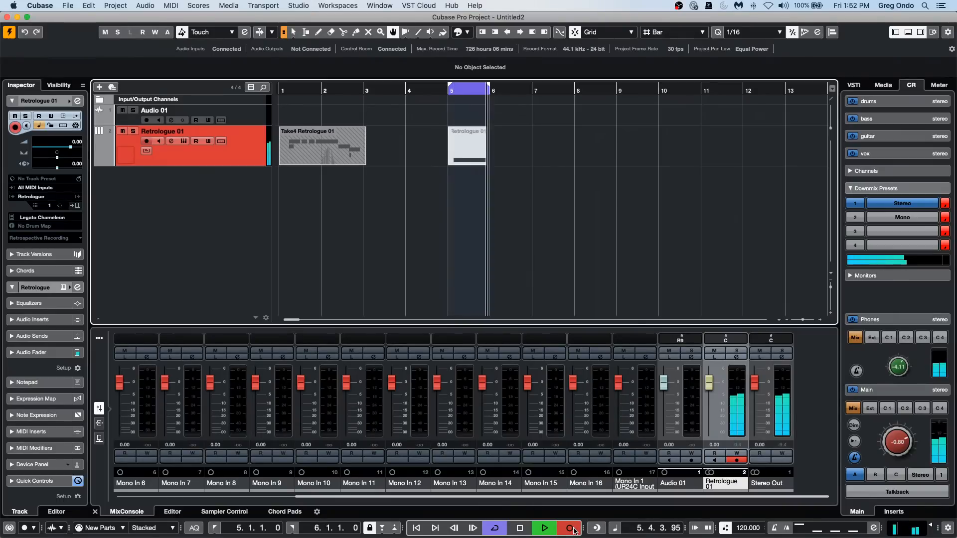
key(space)
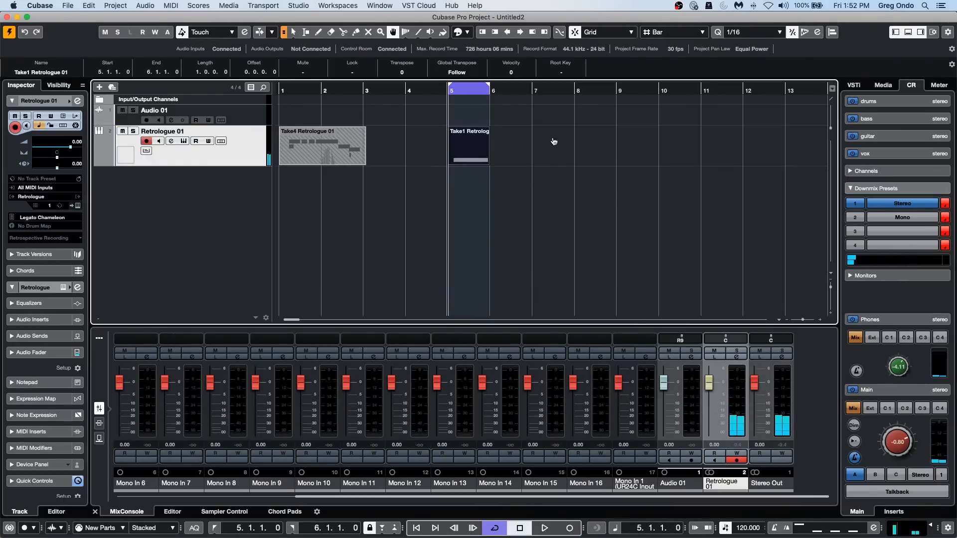
click(570, 530)
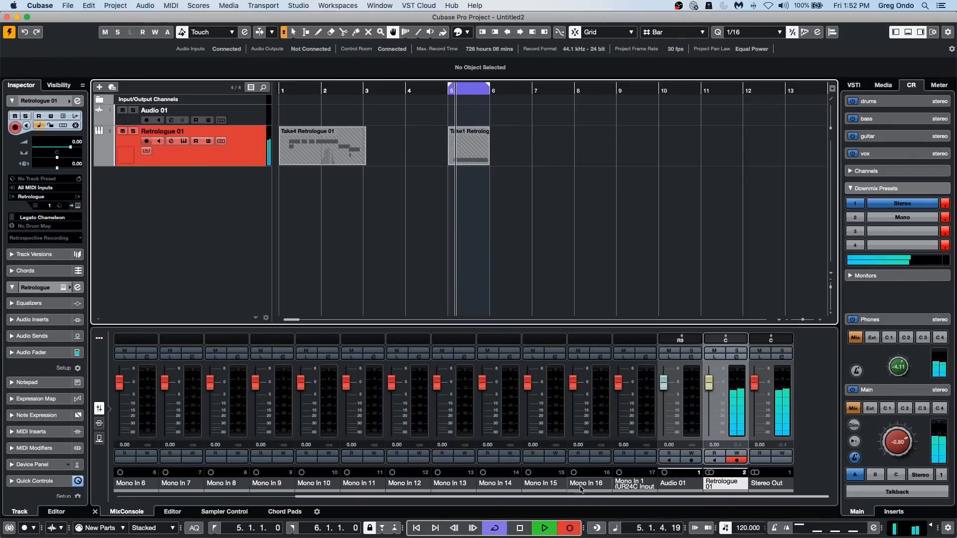
key(space)
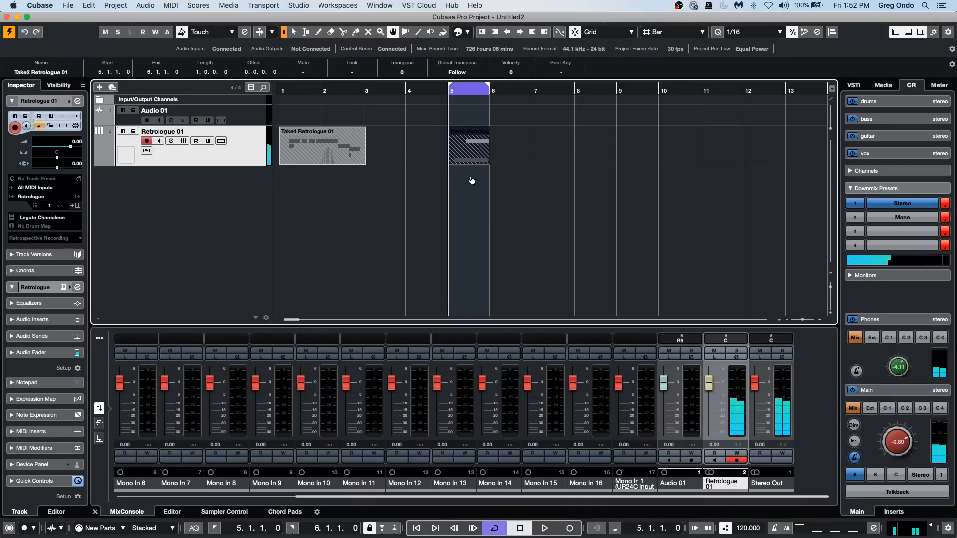
click(473, 179)
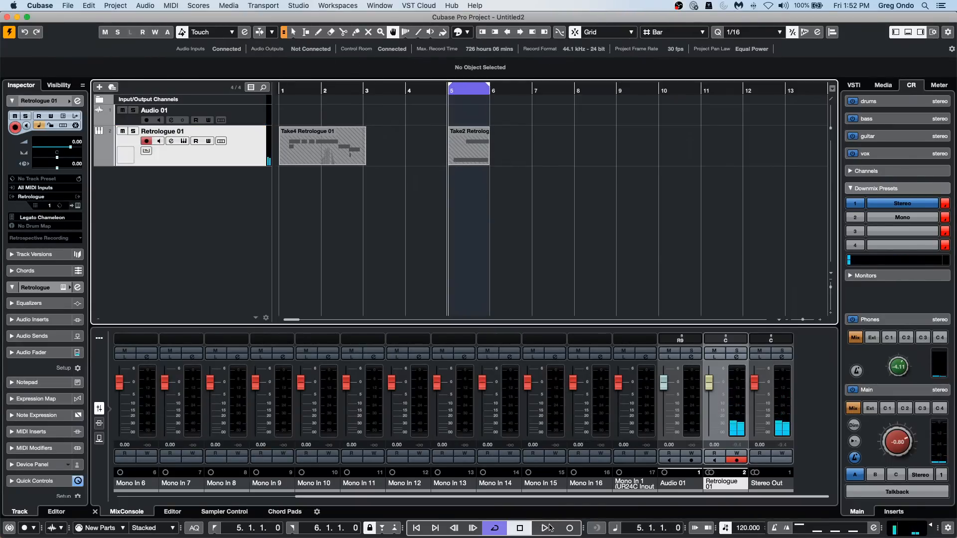
click(569, 527)
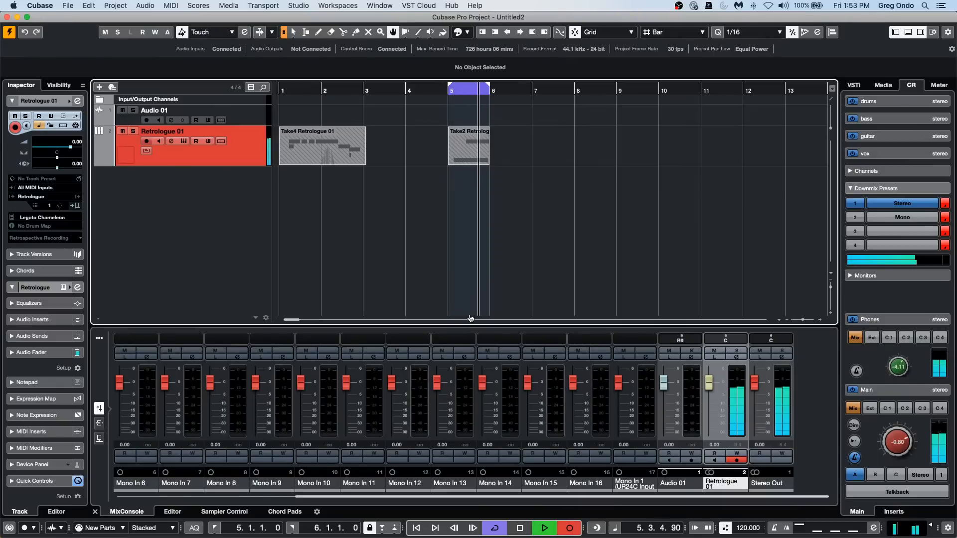
key(space)
Examine the bar 5 takes in the Retrologue 01 lanes, and review the MIDI record mode options.
right_click(470, 159)
click(470, 158)
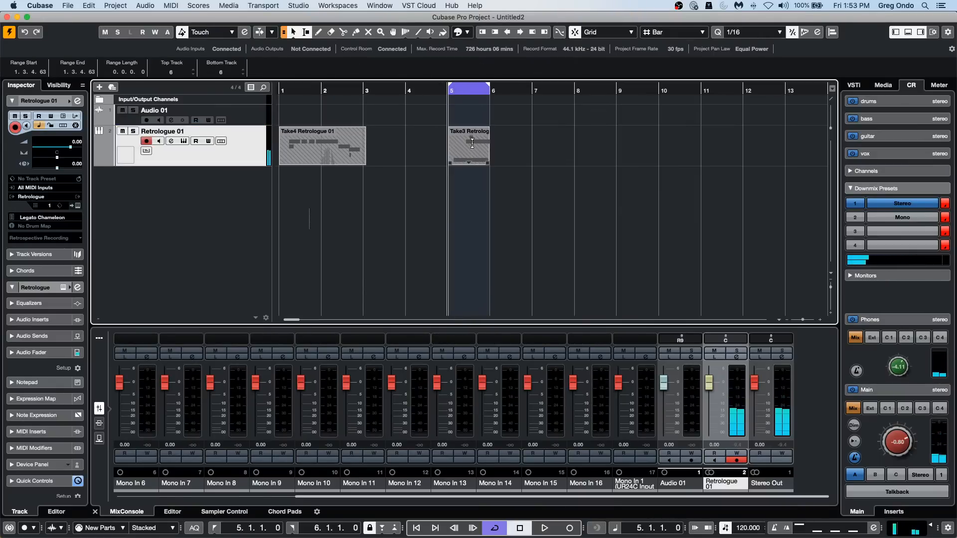
click(222, 141)
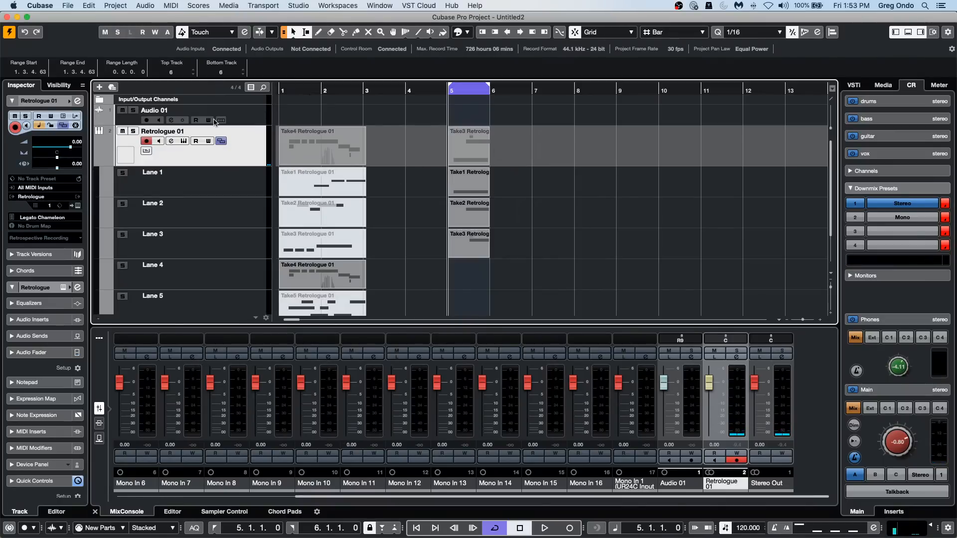
click(221, 142)
click(220, 141)
click(221, 141)
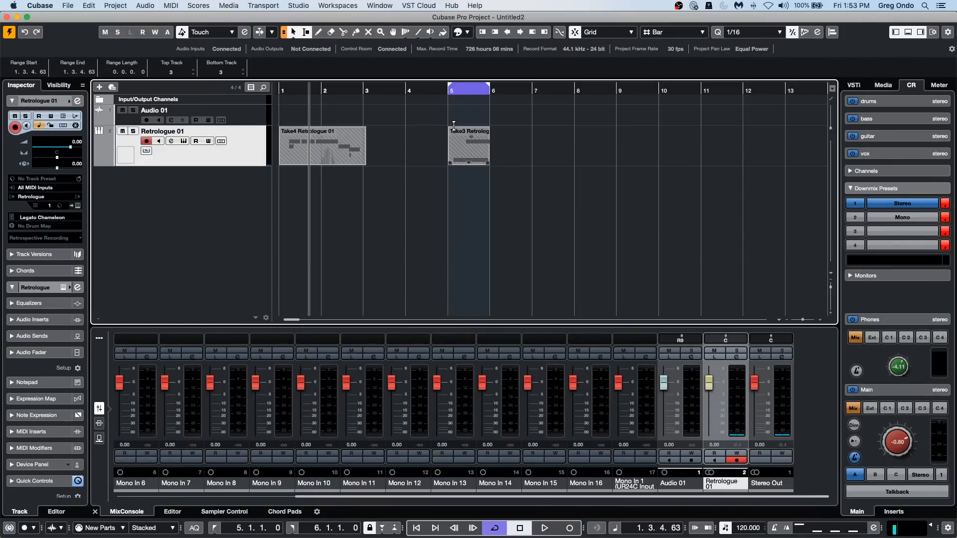
click(165, 532)
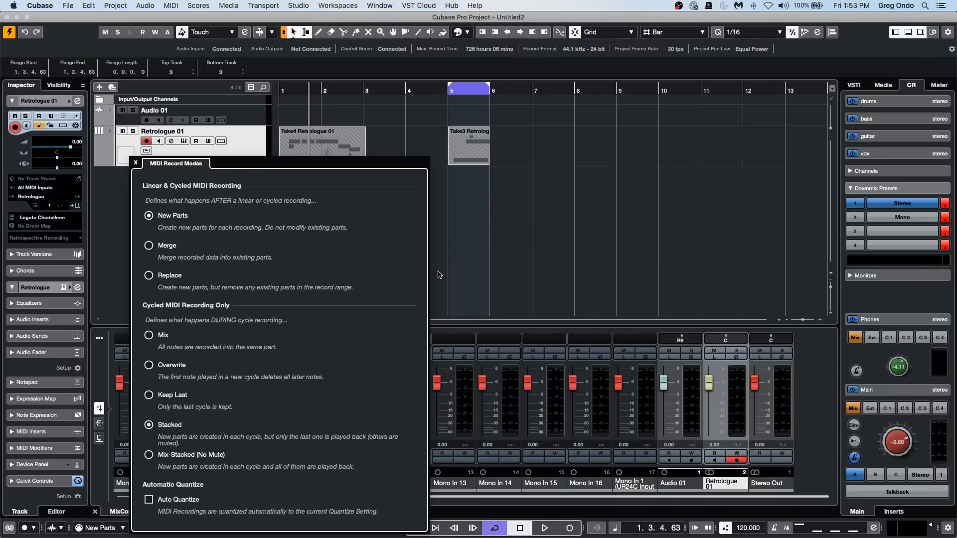
click(483, 261)
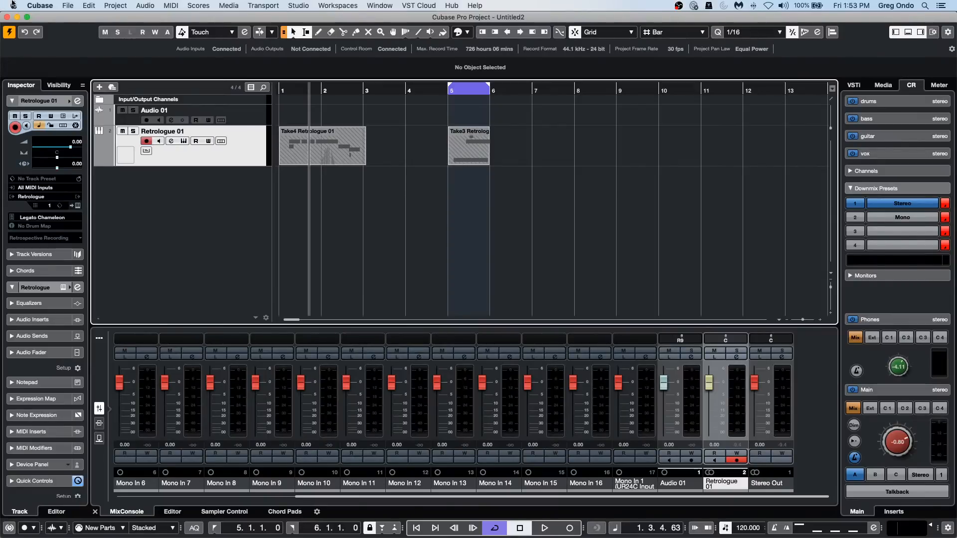
Open the recent project Amos Moses - GO.cpr and make it the active project.
click(67, 5)
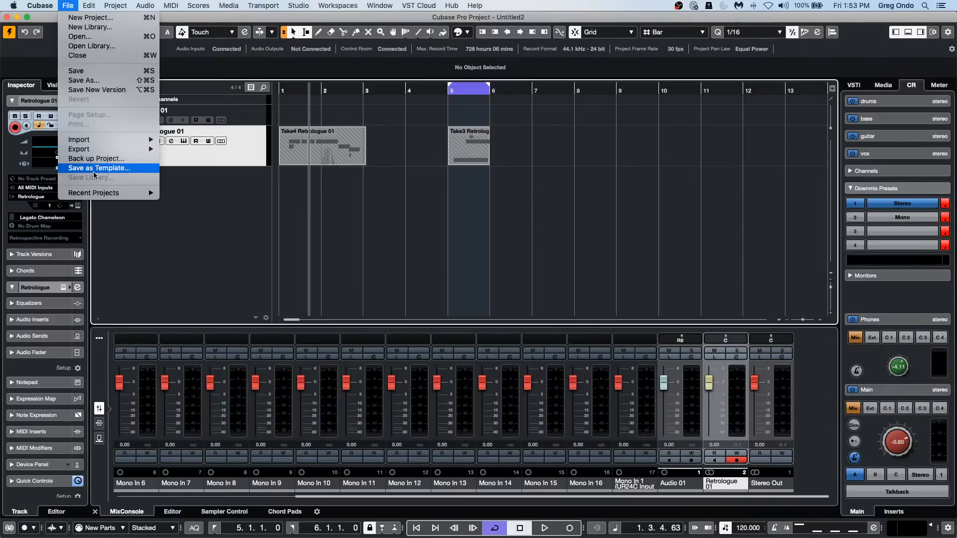
mouse_move(125, 193)
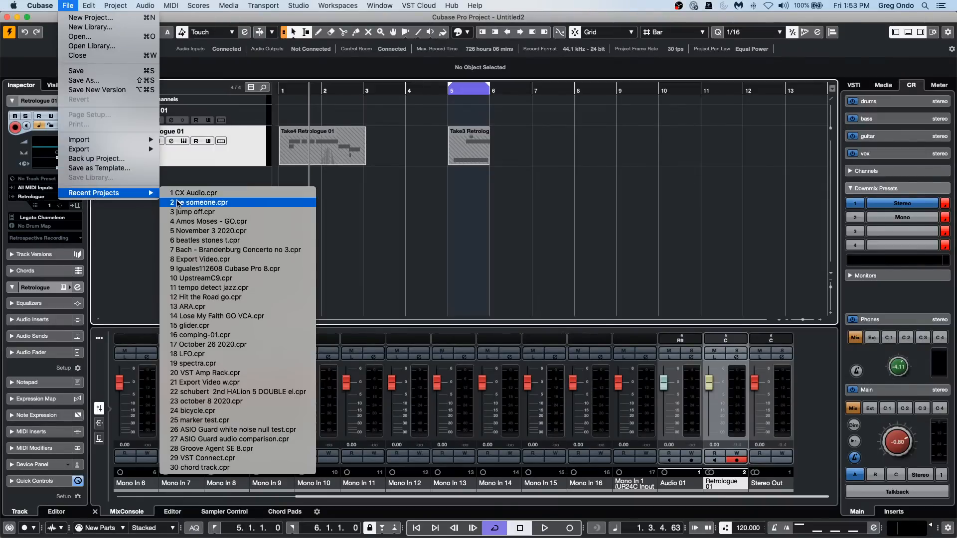
click(297, 221)
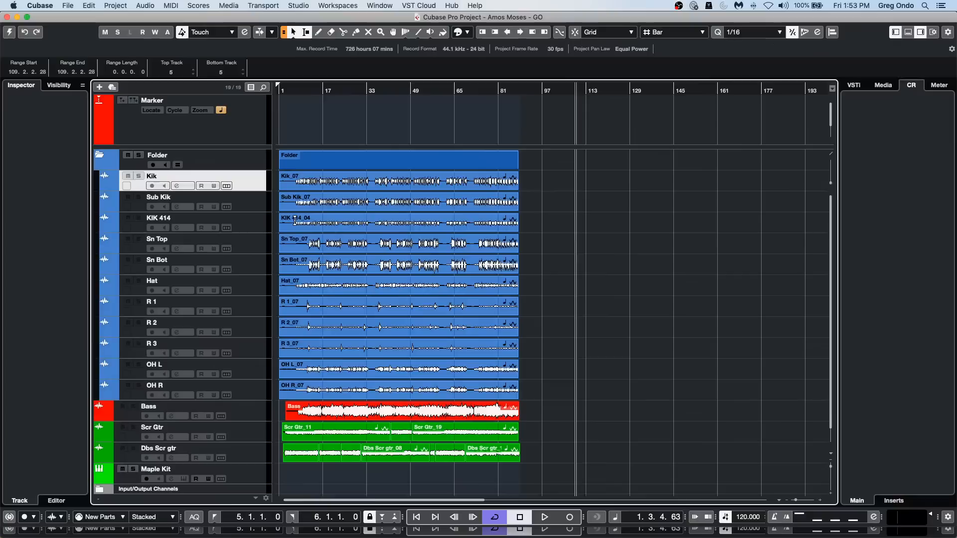
click(12, 34)
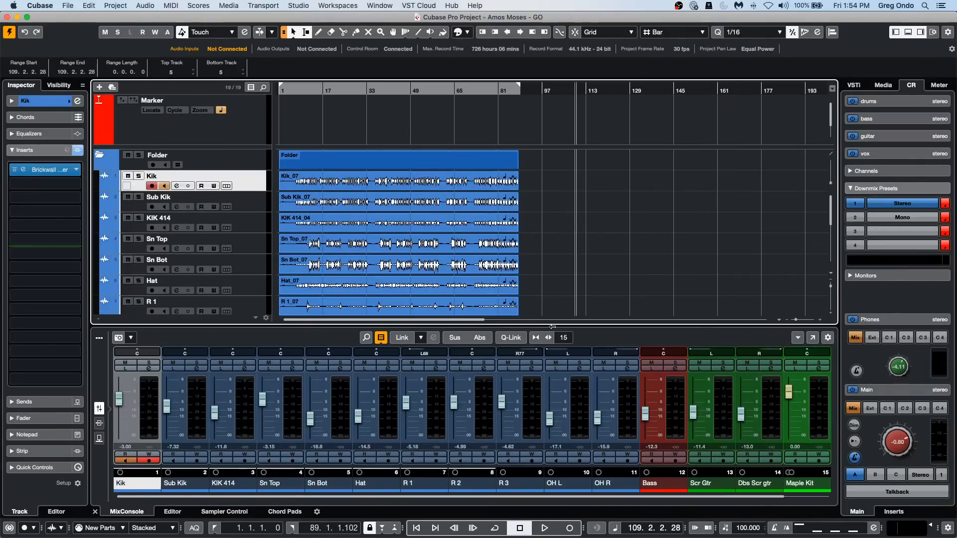
Open the MixConsole in its own window and bypass the inserts, EQs, channel strips and sends of all channels.
click(811, 338)
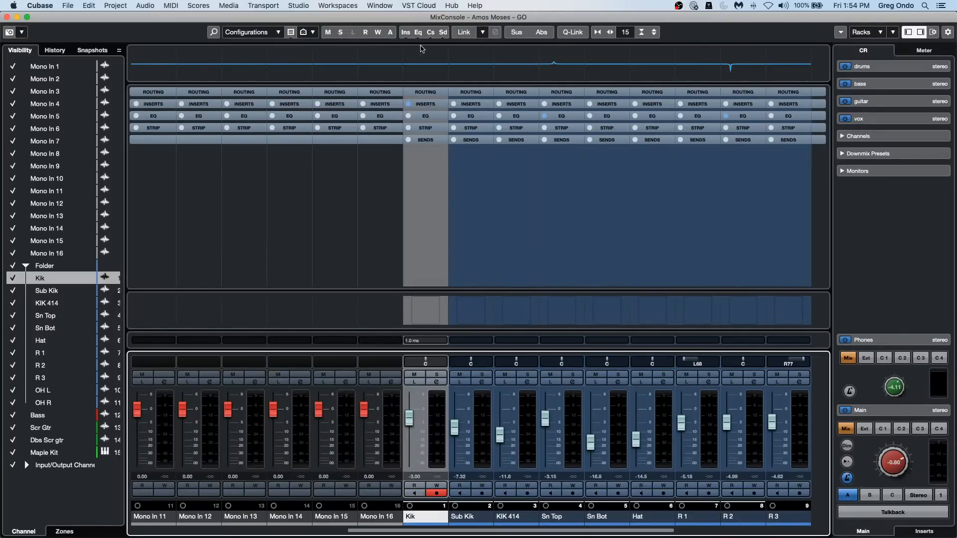
key(alt)
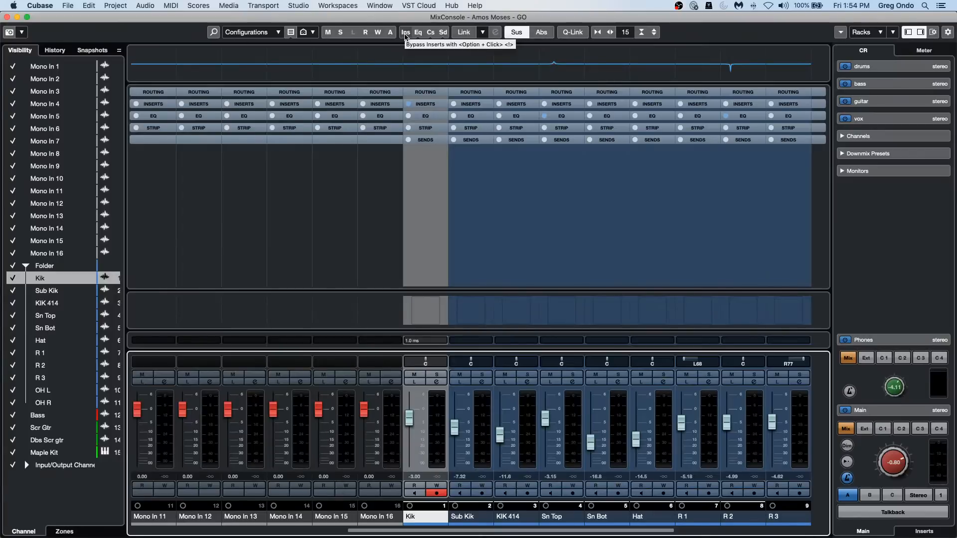
alt+click(405, 33)
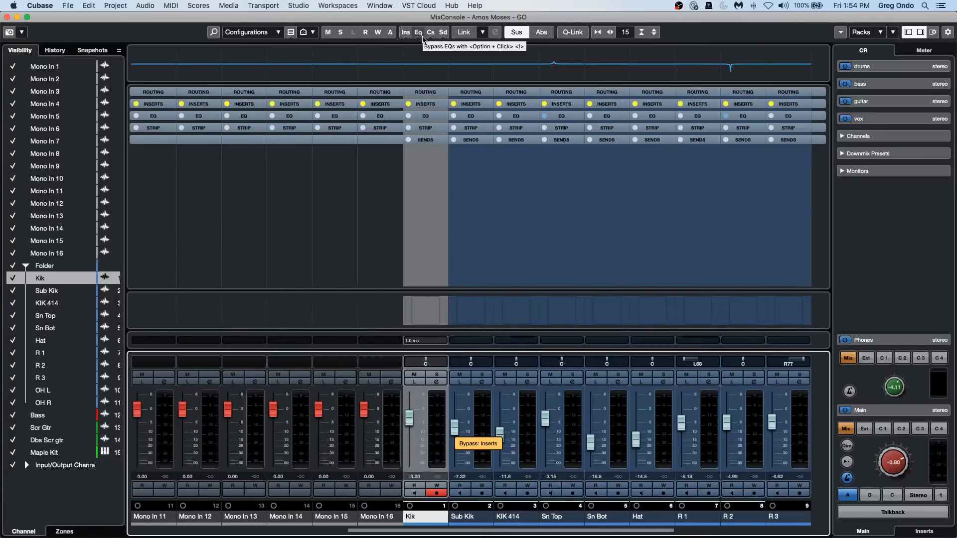
alt+click(420, 34)
alt+click(431, 33)
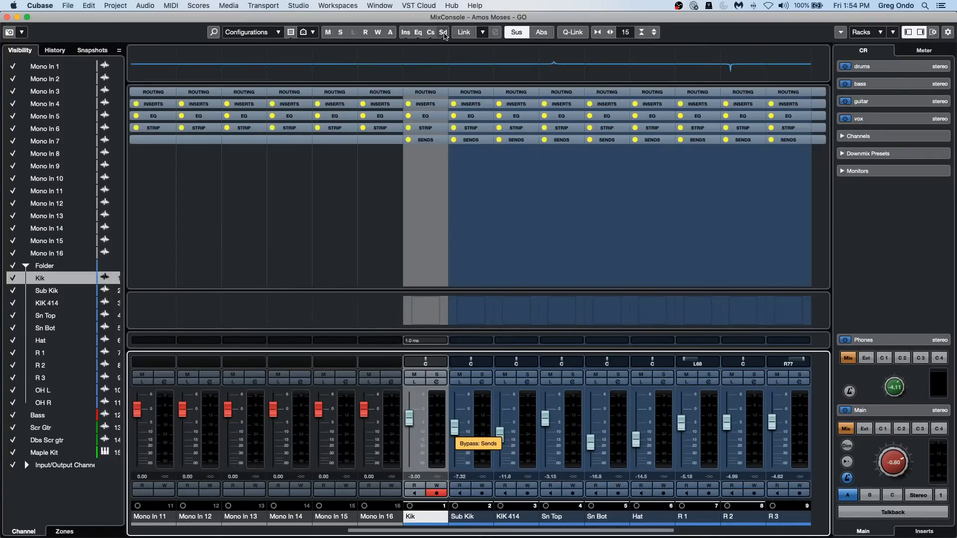
Lift the global bypass from the sends, channel strips, EQs and inserts of all channels.
alt+click(431, 33)
alt+click(418, 33)
alt+click(405, 33)
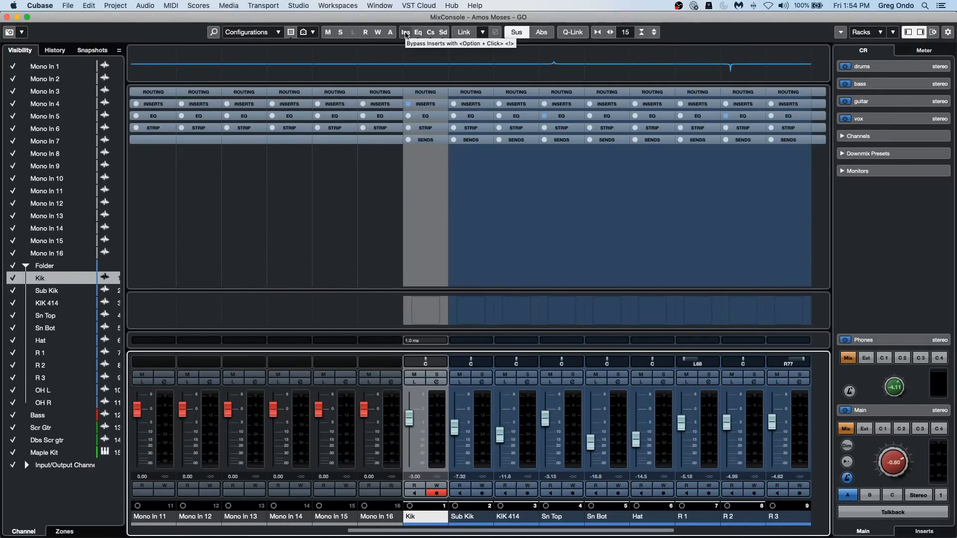
Bypass the inserts, EQs, channel strips and sends across the whole mixer a second time.
key(alt)
key(alt)
alt+click(405, 33)
alt+click(419, 33)
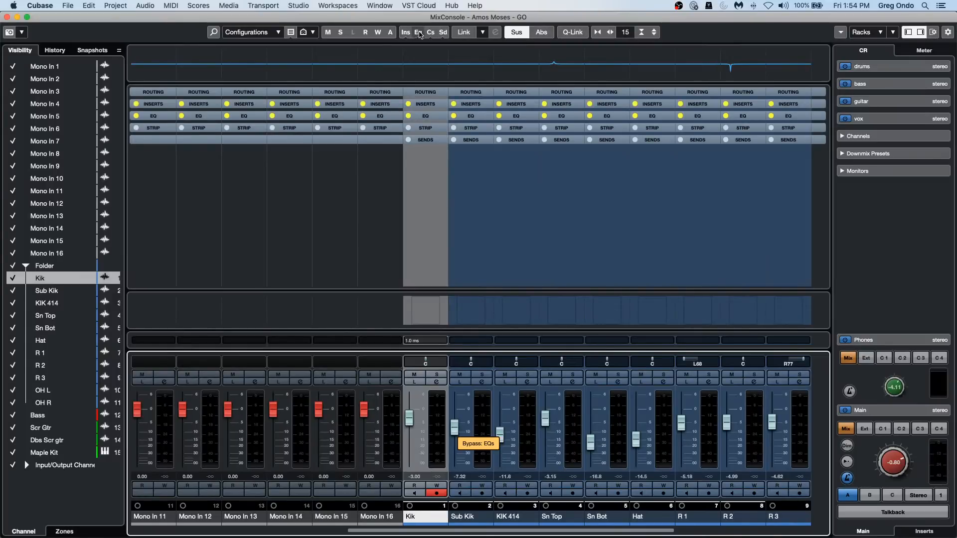
alt+click(430, 33)
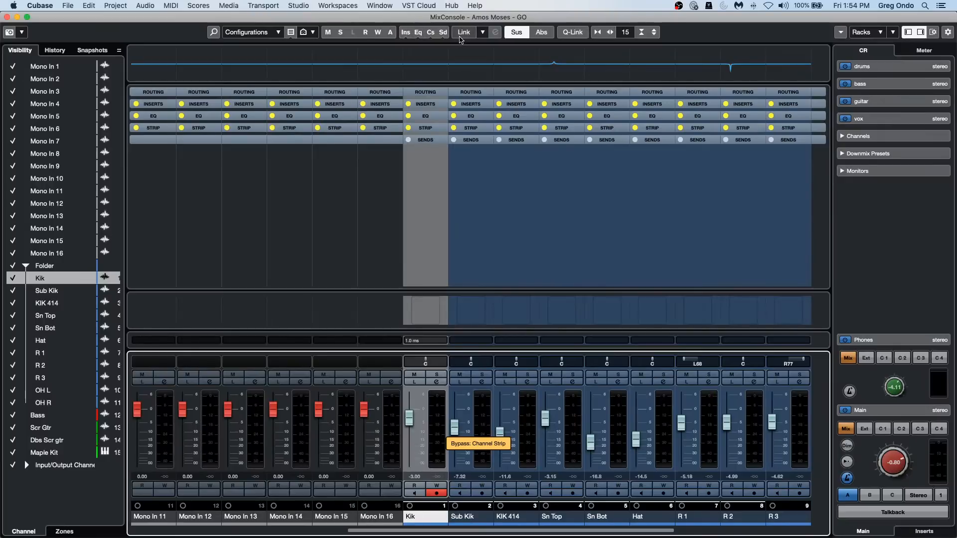
alt+click(443, 33)
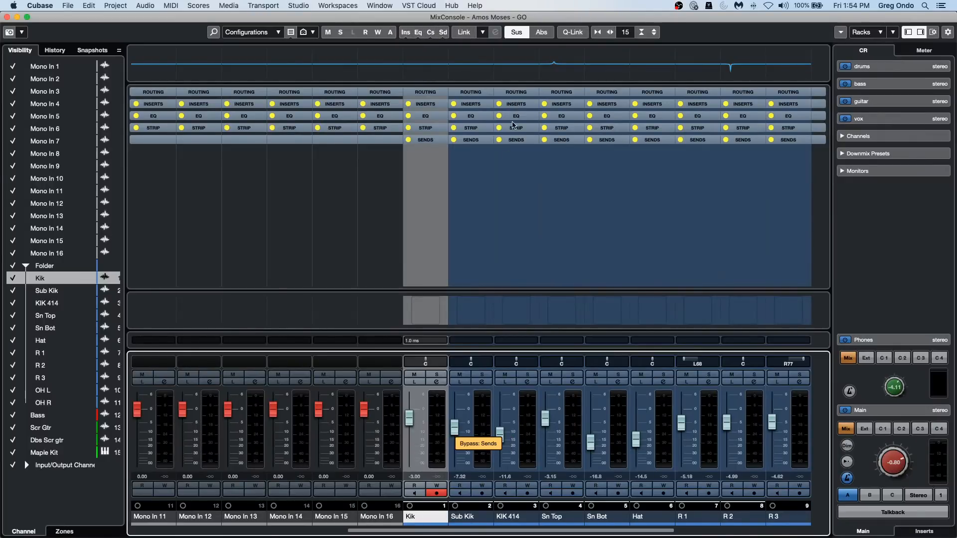
Reactivate the sends, channel strips, EQs and inserts on every mixer channel.
alt+click(443, 33)
alt+click(430, 33)
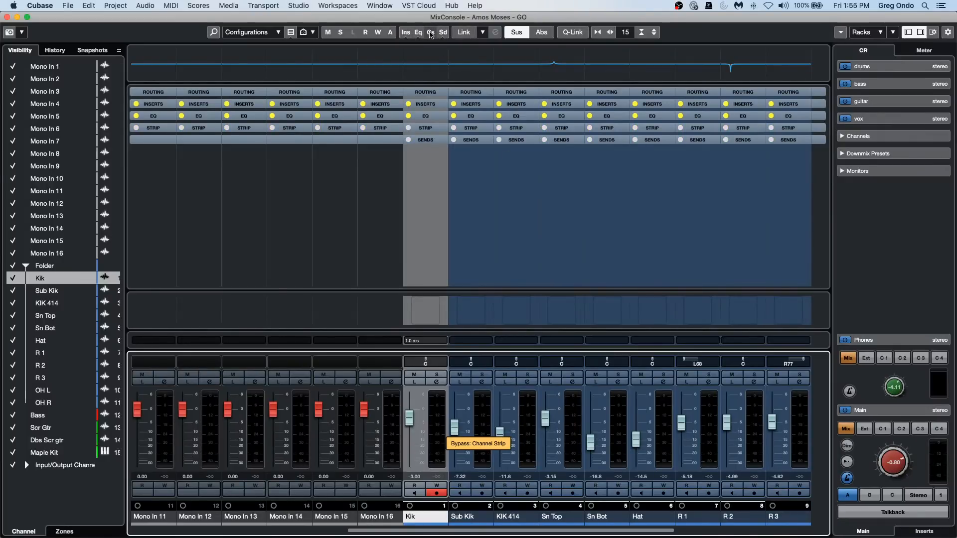
alt+click(417, 32)
alt+click(405, 33)
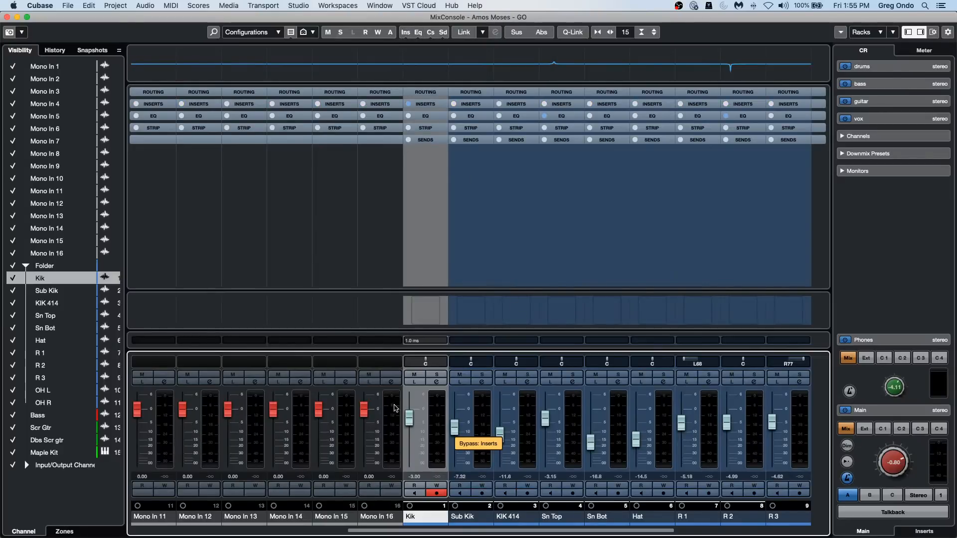
Open the Kik channel settings and add a Brickwall Limiter in insert slots 2 and 3.
click(441, 382)
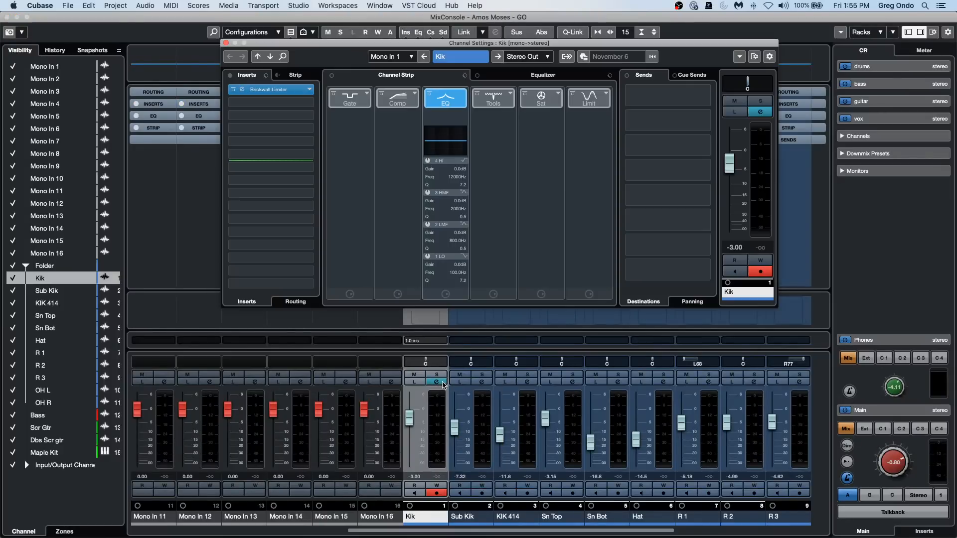
click(302, 102)
click(247, 153)
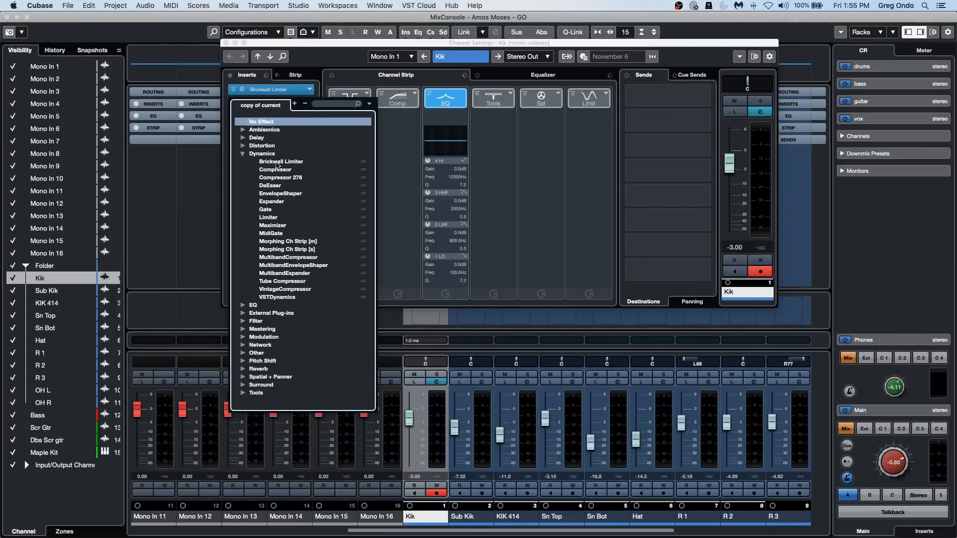
click(276, 162)
click(303, 117)
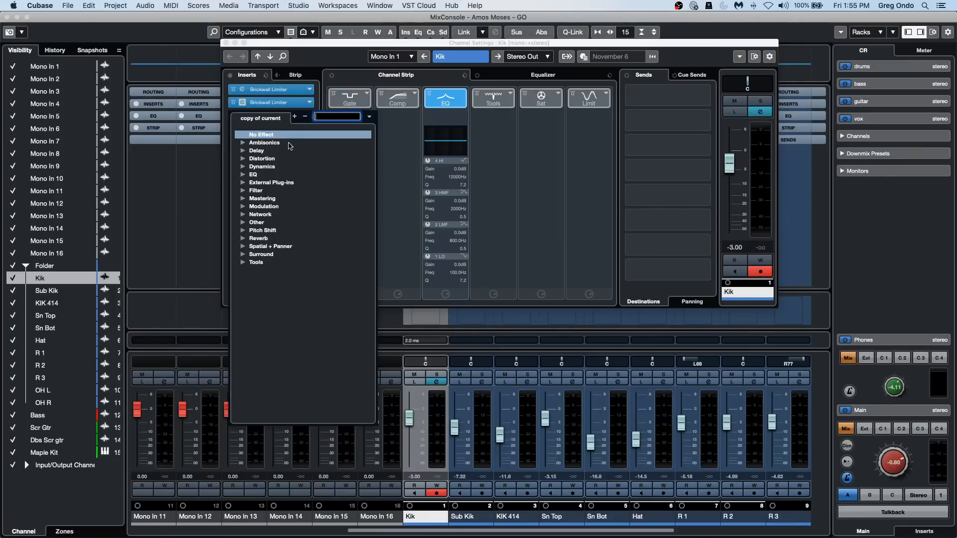
click(243, 167)
click(273, 176)
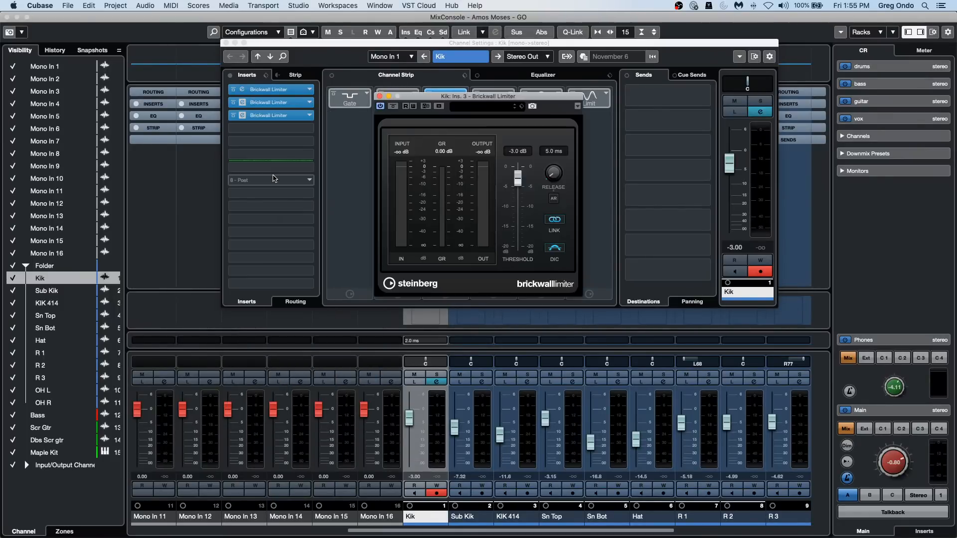
Toggle the Kik channel's insert rack bypass on and off repeatedly, leaving all three Brickwall Limiters bypassed.
click(230, 82)
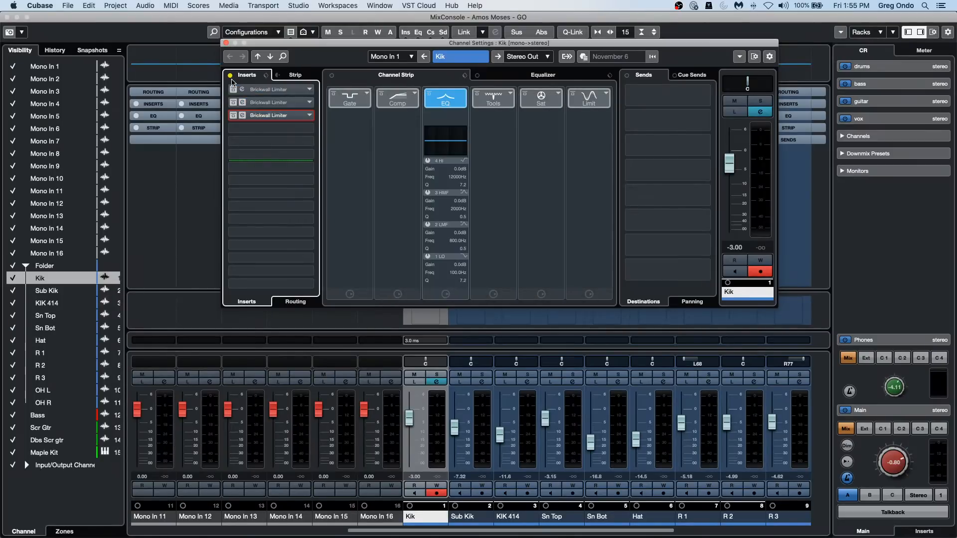
click(231, 79)
click(231, 79)
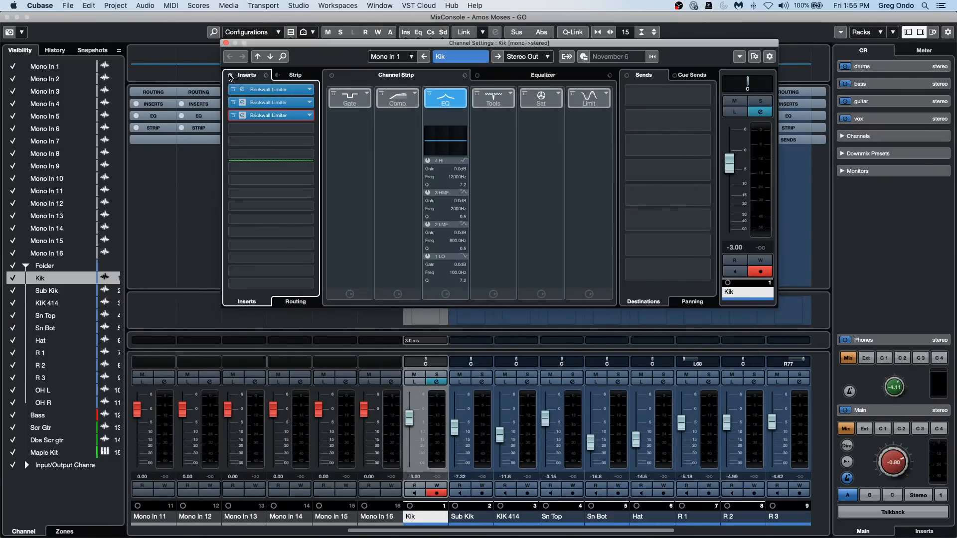
click(231, 76)
click(230, 76)
click(230, 77)
click(230, 76)
click(230, 76)
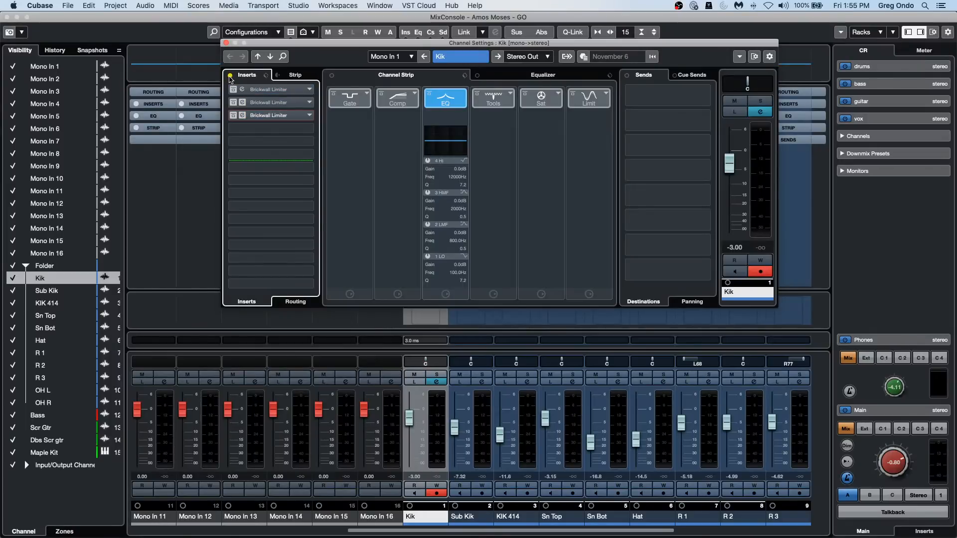
Close the Kik channel settings, the MixConsole and the Brickwall Limiter windows, and stop playback.
click(227, 43)
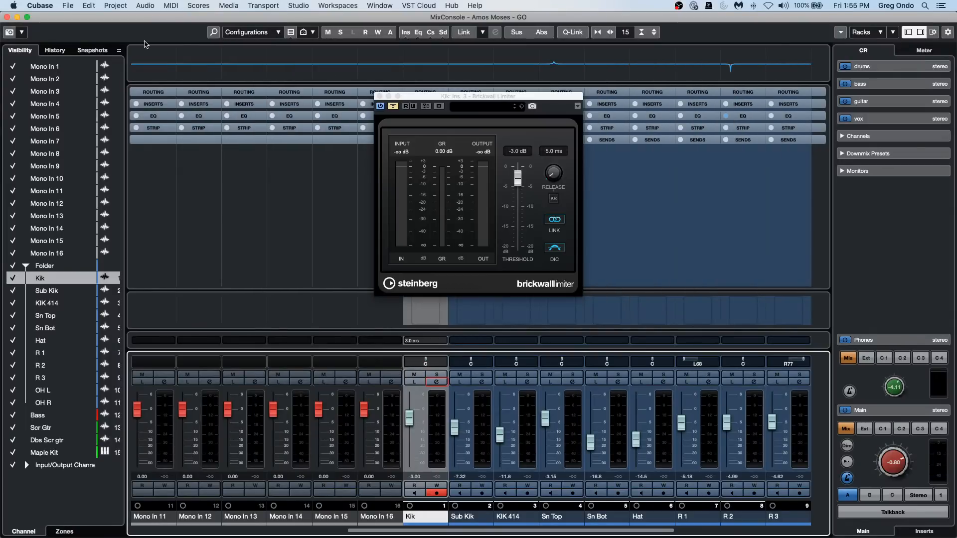
click(7, 17)
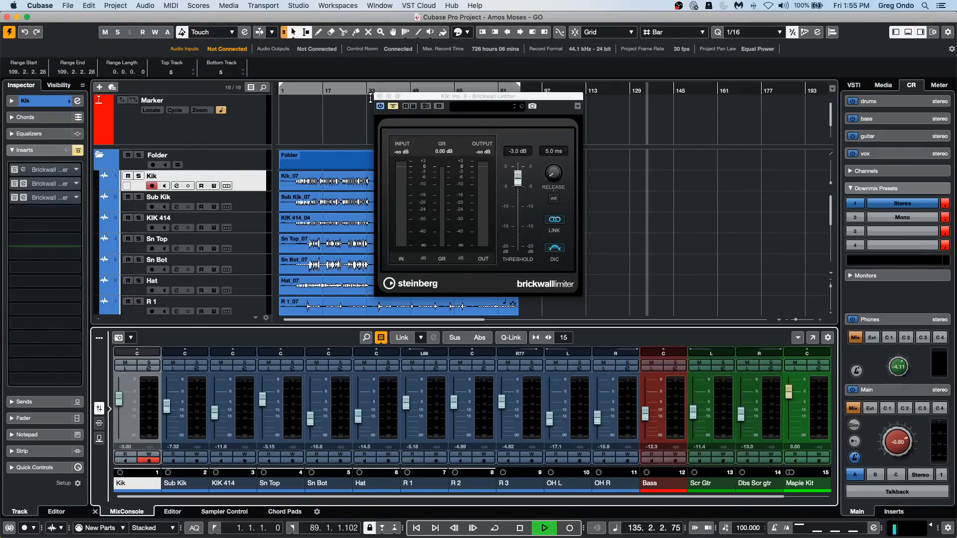
click(379, 96)
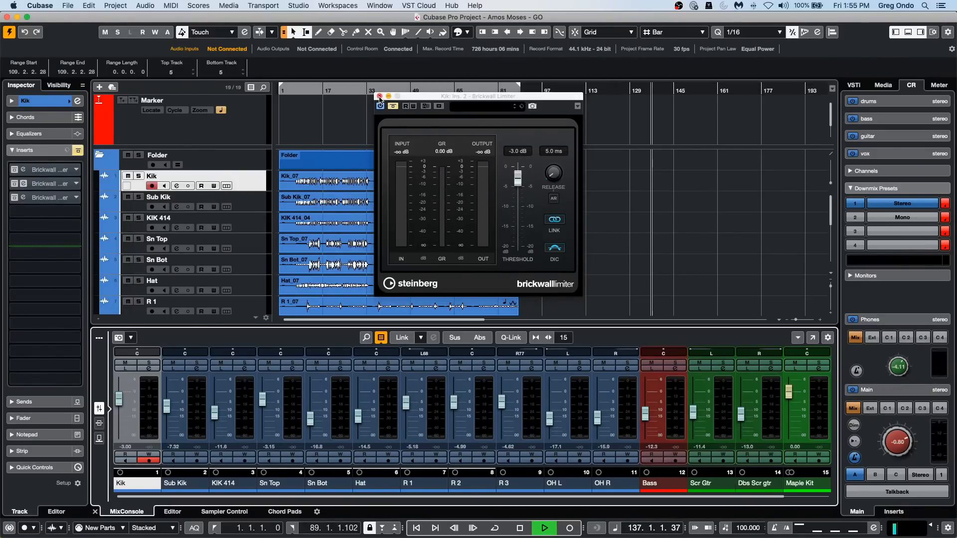
click(379, 96)
key(space)
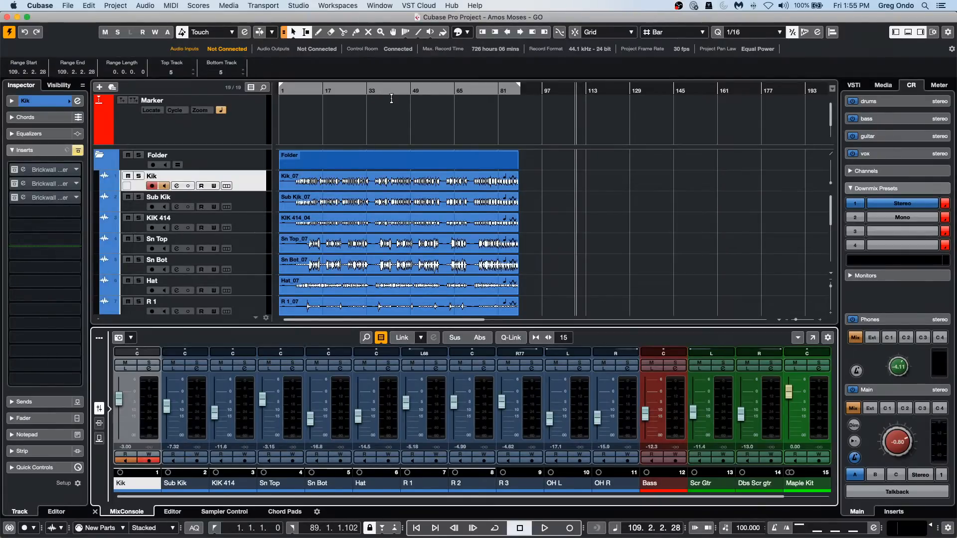
Open the Bass event in a separate Sample Editor window and activate Edit VariAudio.
scroll(375, 205, down, 3)
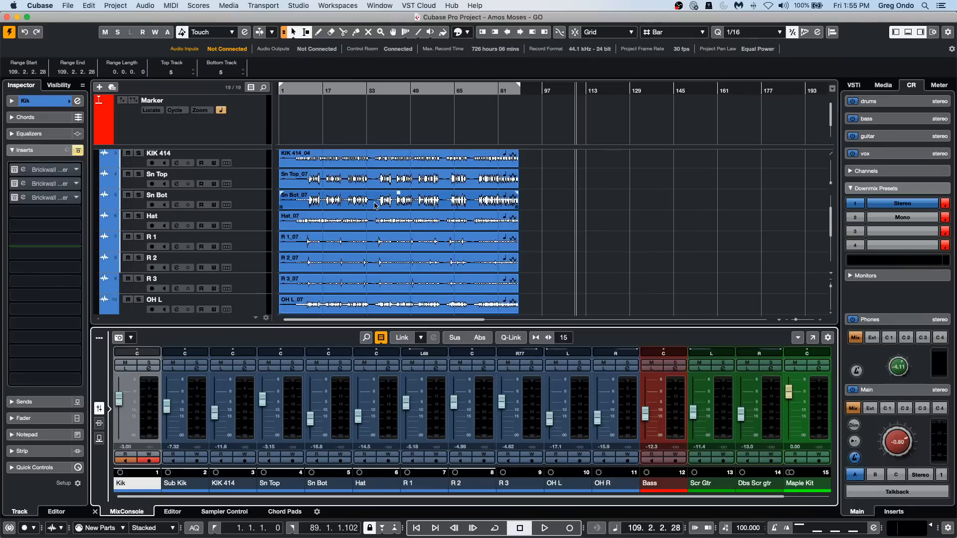
scroll(375, 204, down, 3)
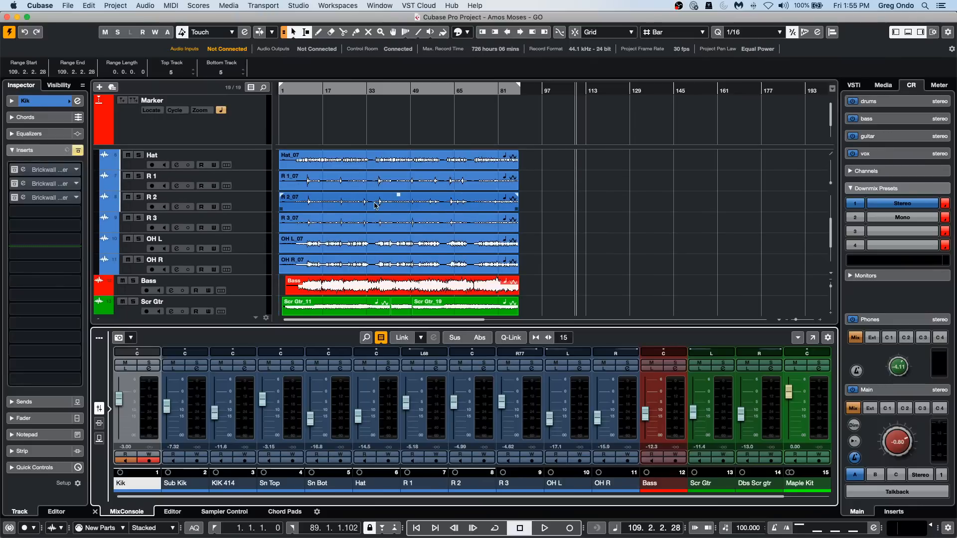
double_click(364, 289)
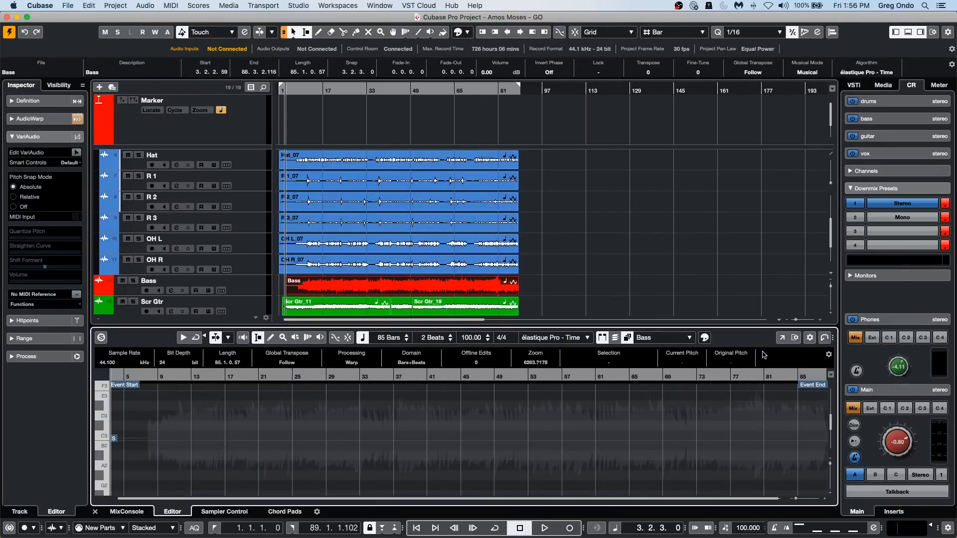
click(781, 339)
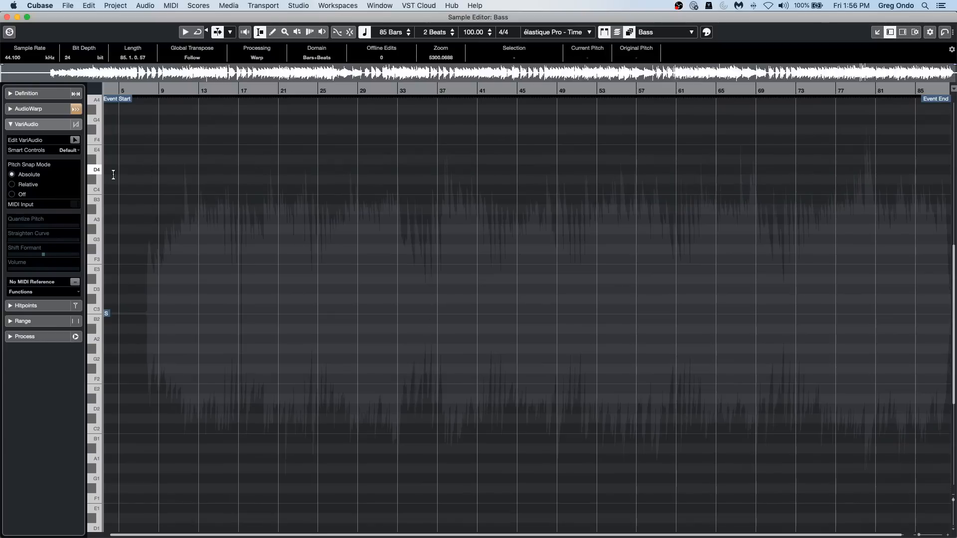
click(74, 140)
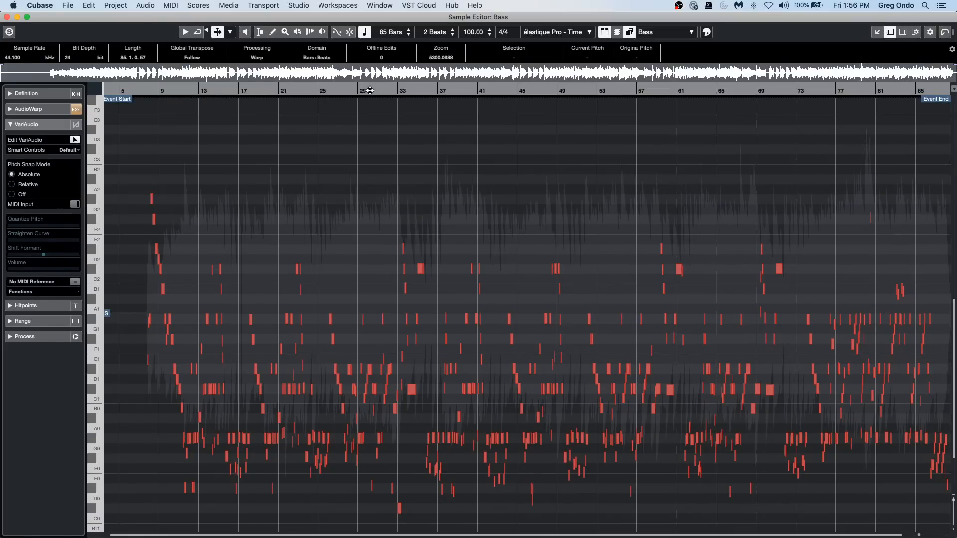
Quantize the pitch of the C1 bass note in the second half of bar 31 to 100%.
drag(370, 90, 374, 145)
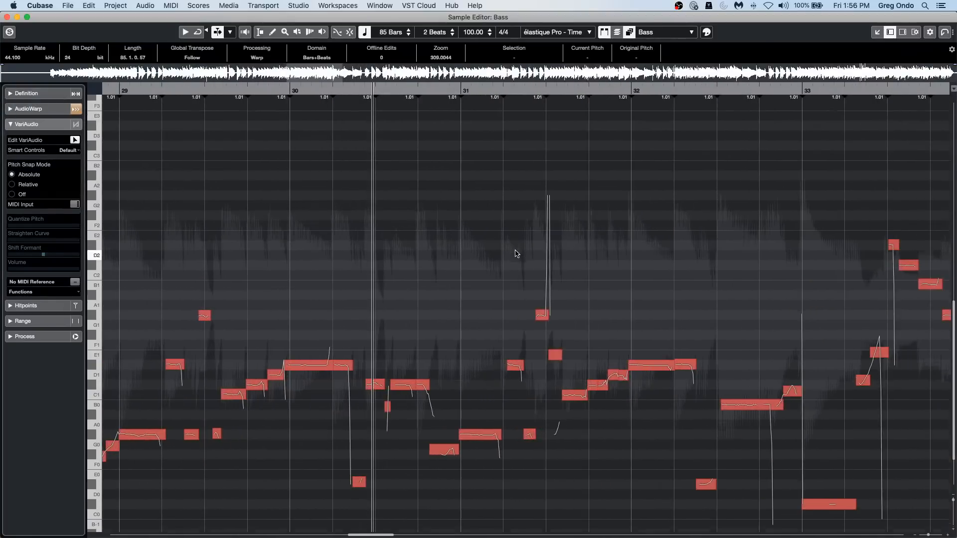
scroll(515, 252, down, 3)
drag(243, 218, 738, 443)
drag(651, 307, 645, 3)
click(686, 252)
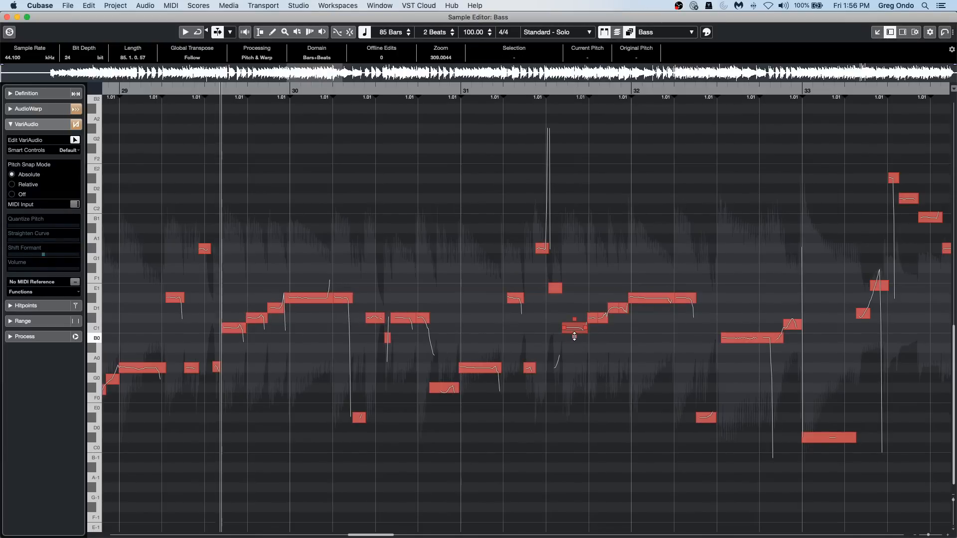
drag(574, 336, 584, 317)
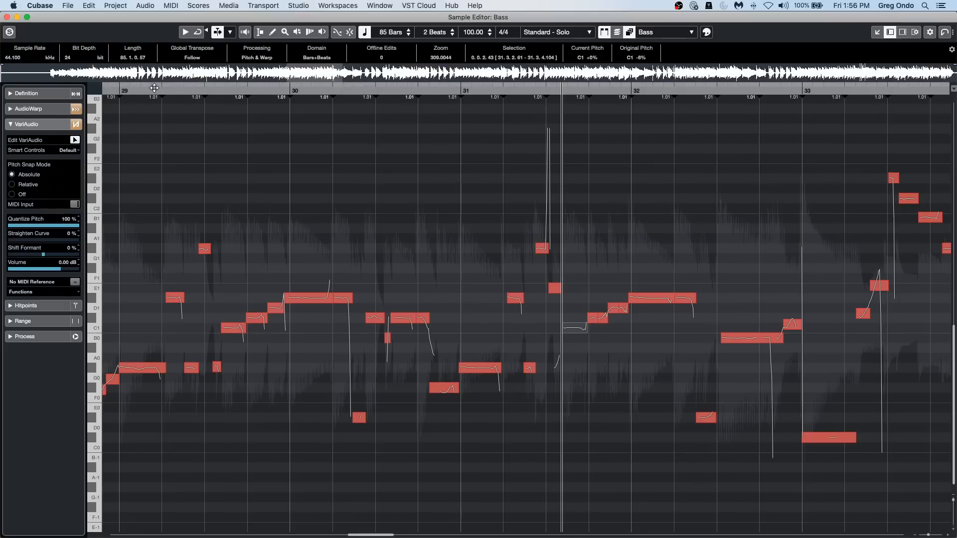
Try quantizing the pitch of the G#1 bass note in bar 26 to 100%, and reset its Quantize Pitch to 0%.
drag(152, 87, 45, 85)
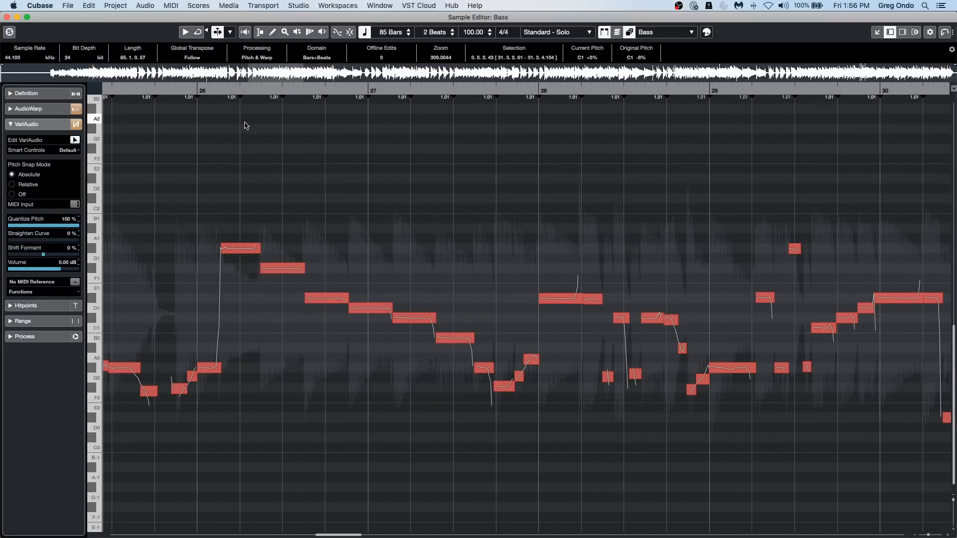
click(244, 252)
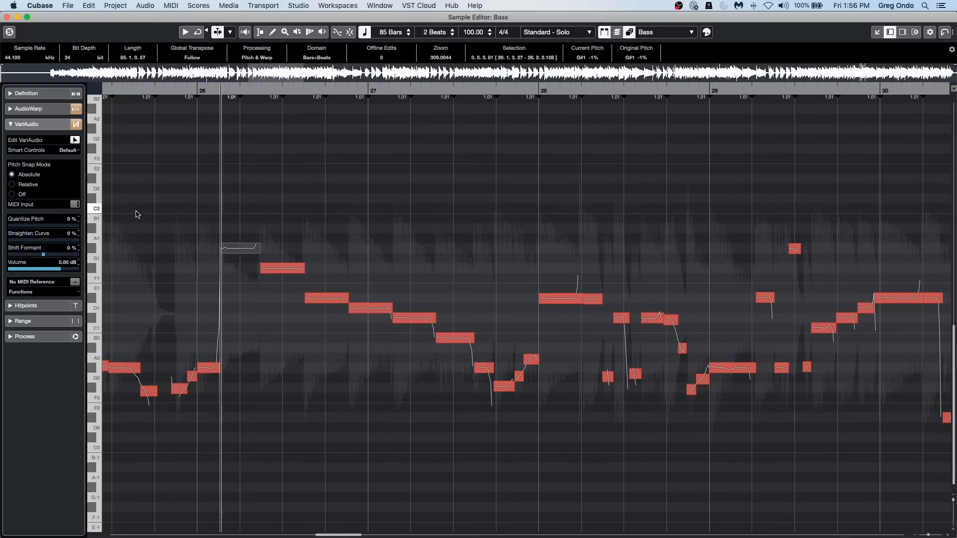
drag(240, 255, 233, 317)
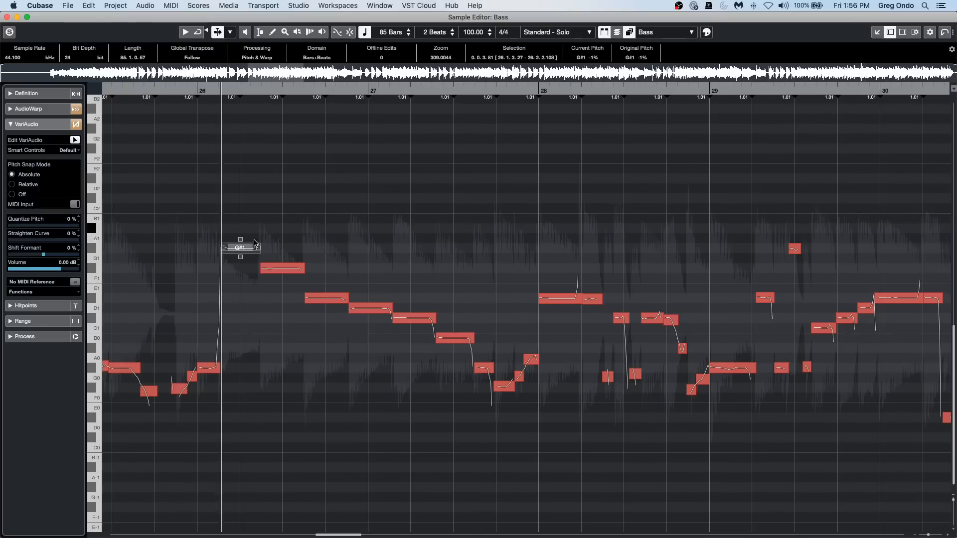
drag(239, 254, 252, 76)
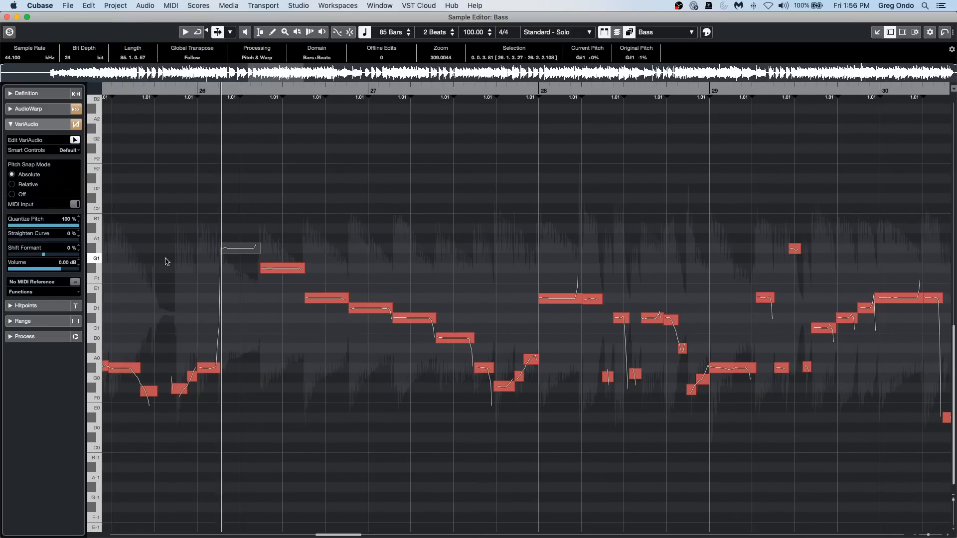
drag(76, 227, 10, 228)
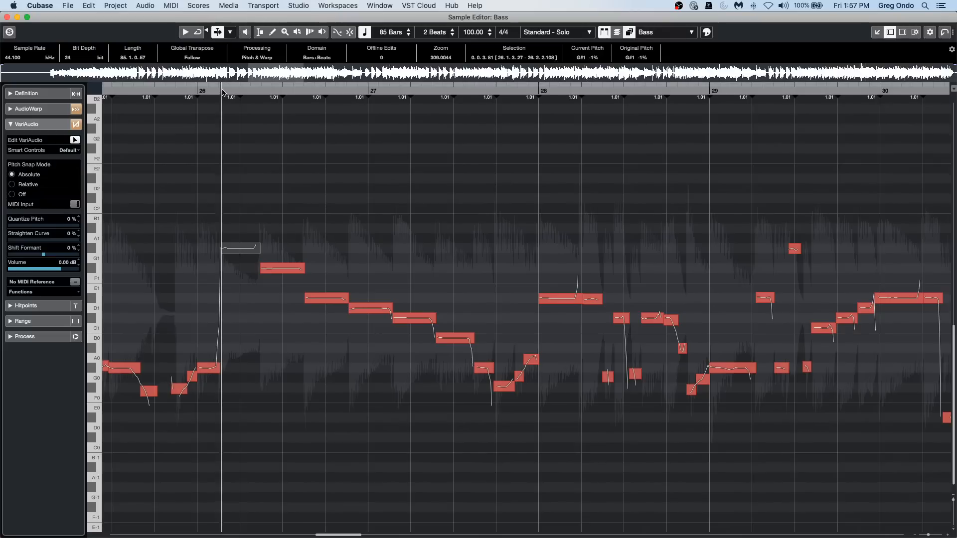
Quantize the pitch of the group of bass notes from the D1 note around bar 27 through the first note of bar 28 to 100%.
click(282, 269)
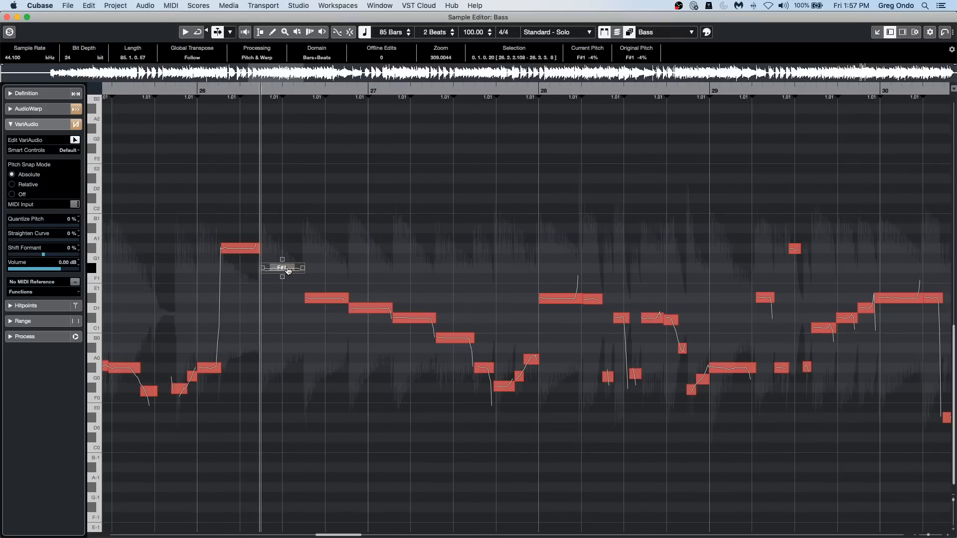
click(239, 249)
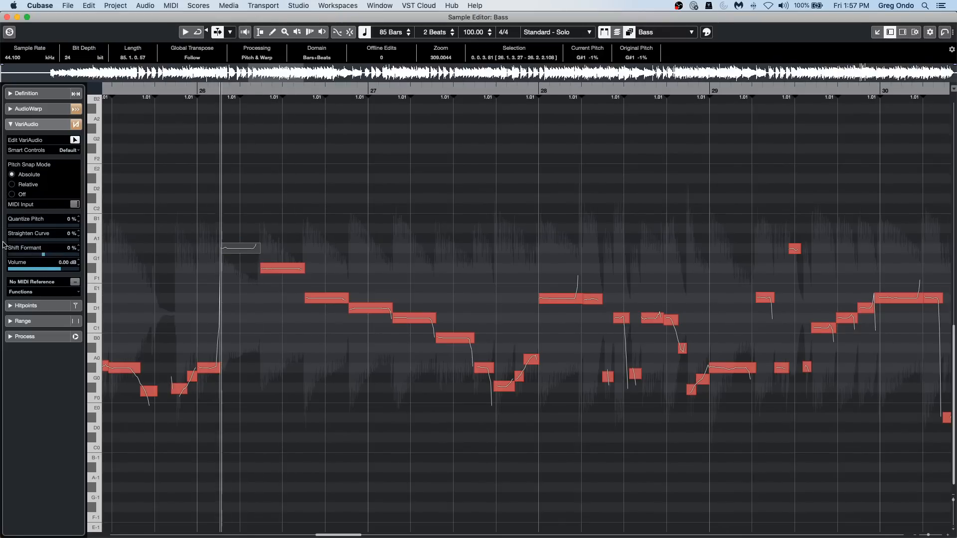
drag(366, 269, 548, 409)
drag(16, 225, 93, 227)
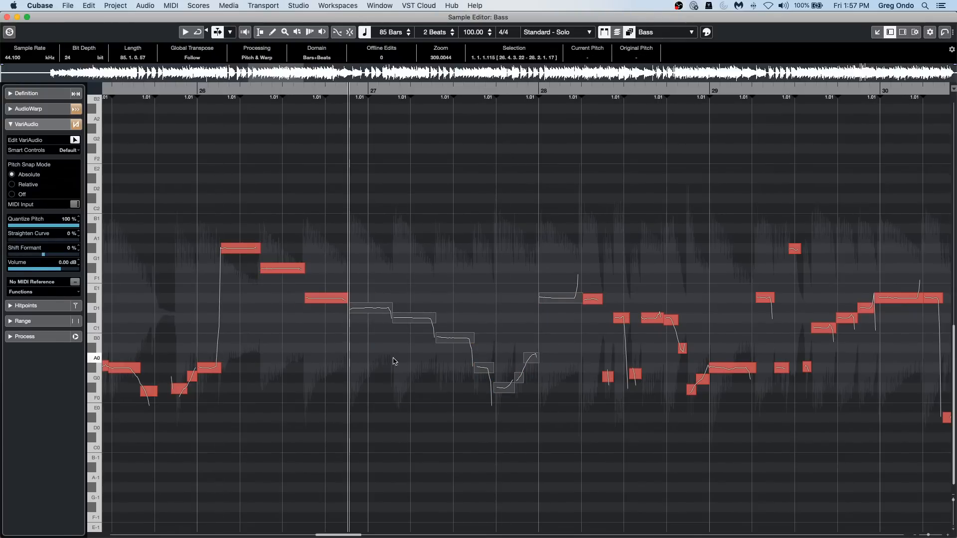
Reset the Quantize Pitch of the C#1 bass note in bar 27 to 0%.
click(391, 397)
click(418, 319)
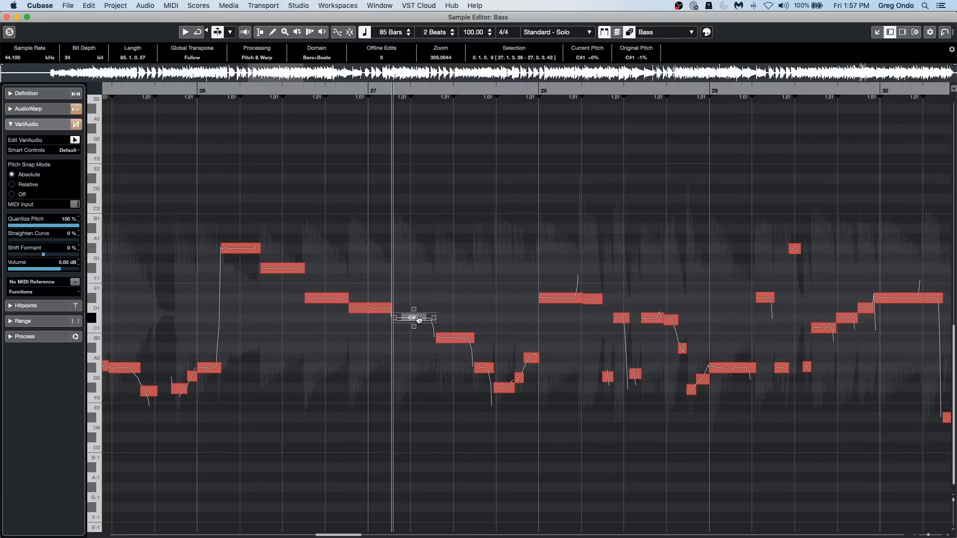
drag(64, 225, 7, 227)
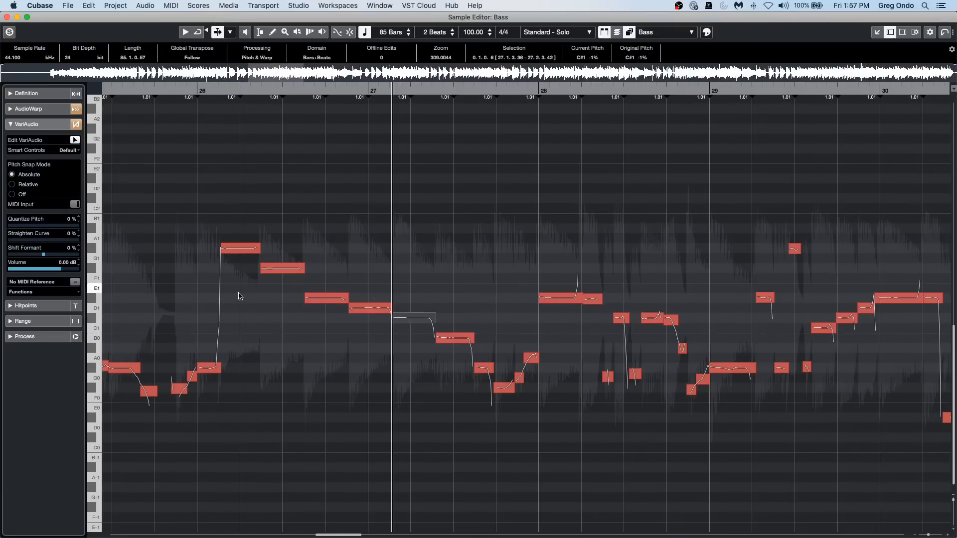
Compare the Quantize Pitch settings of the B0 and G#0 notes in bar 27 and the D#1 note in bar 26.
click(462, 337)
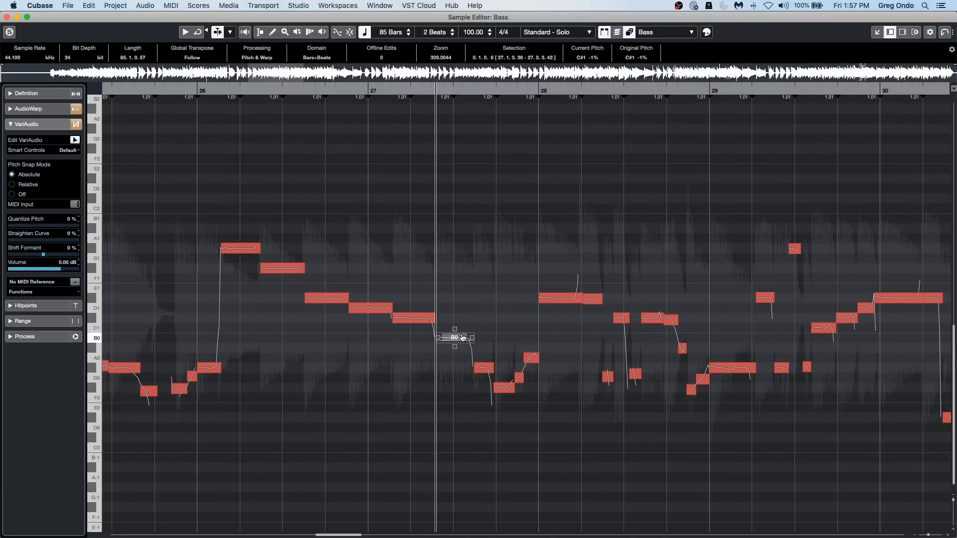
click(485, 369)
click(327, 301)
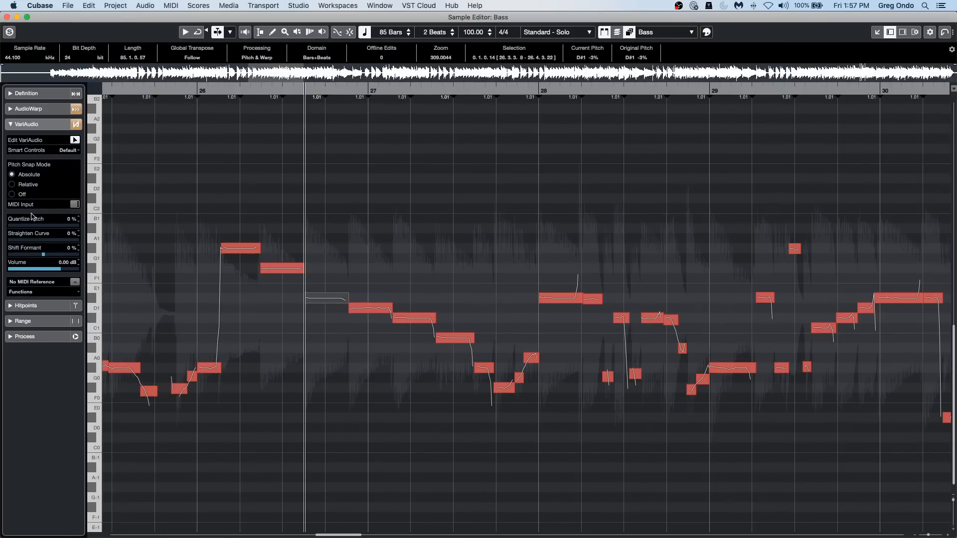
Set the pitch quantization of the D1 note around the start of bar 27 to 0% with its smart control, and deselect it.
click(370, 314)
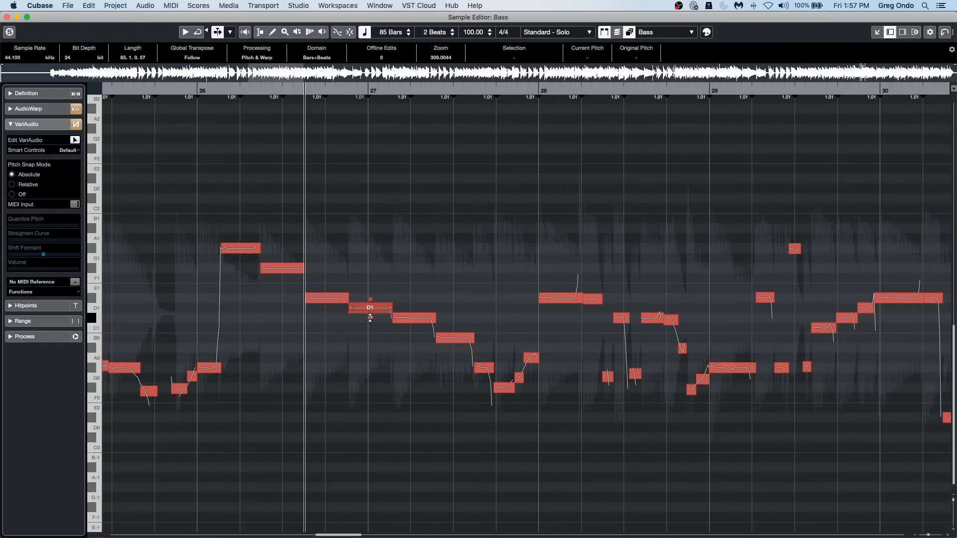
click(370, 318)
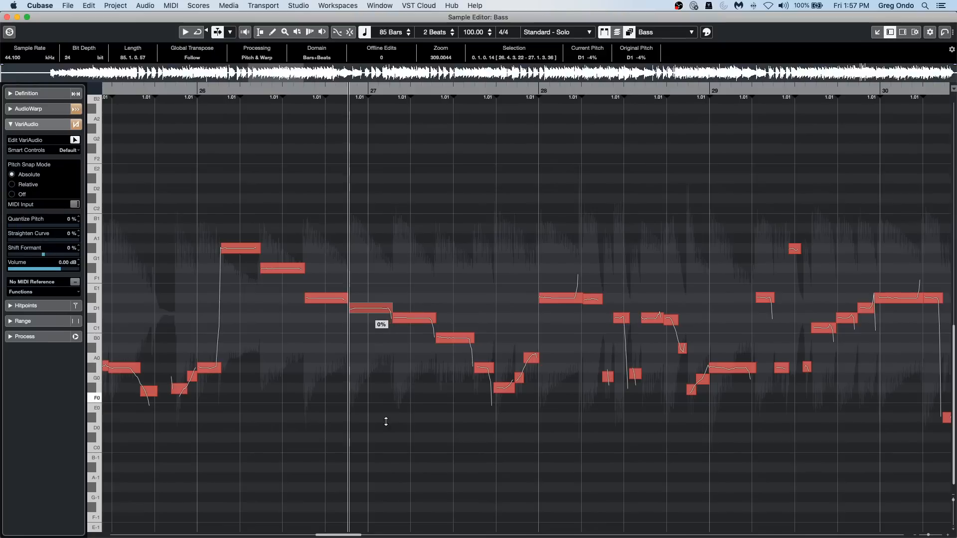
click(354, 348)
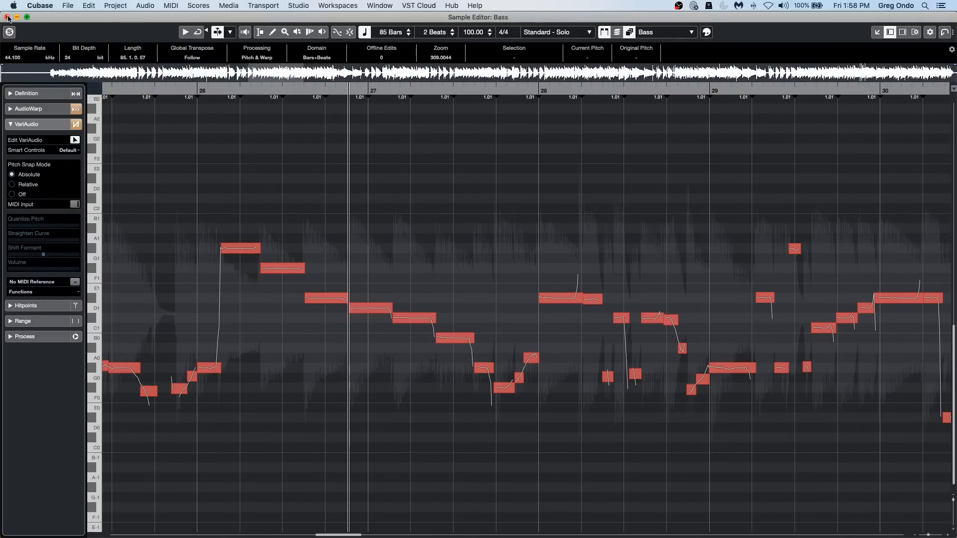
Close the Bass Sample Editor and open the project Feel Good c7.cpr from the Feel Good NAMM 09 folder.
click(7, 17)
click(68, 6)
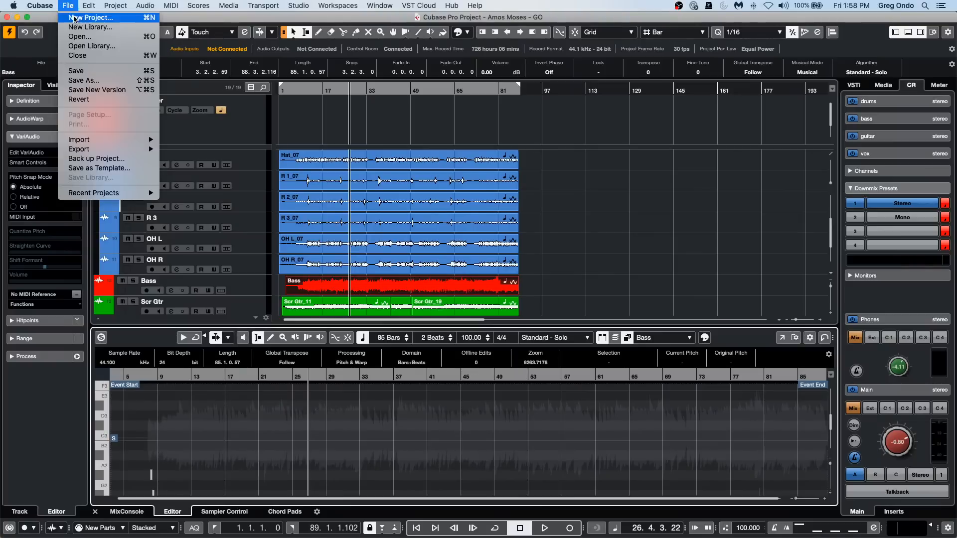
mouse_move(138, 198)
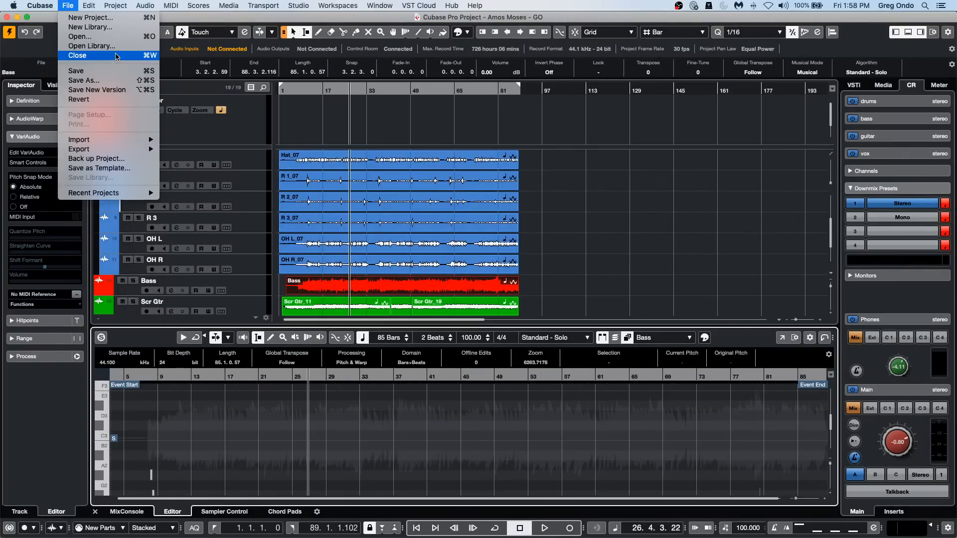
click(82, 37)
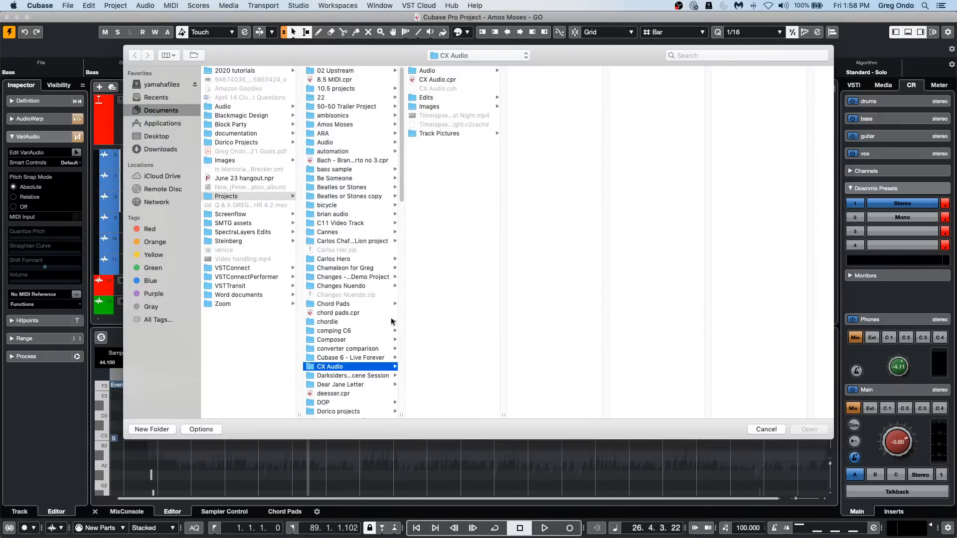
scroll(368, 277, down, 3)
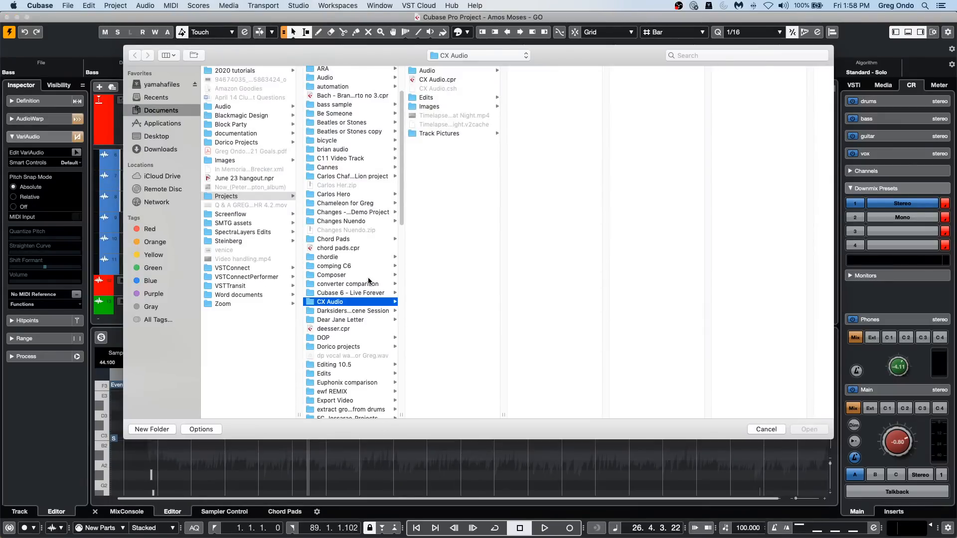
scroll(368, 281, down, 2)
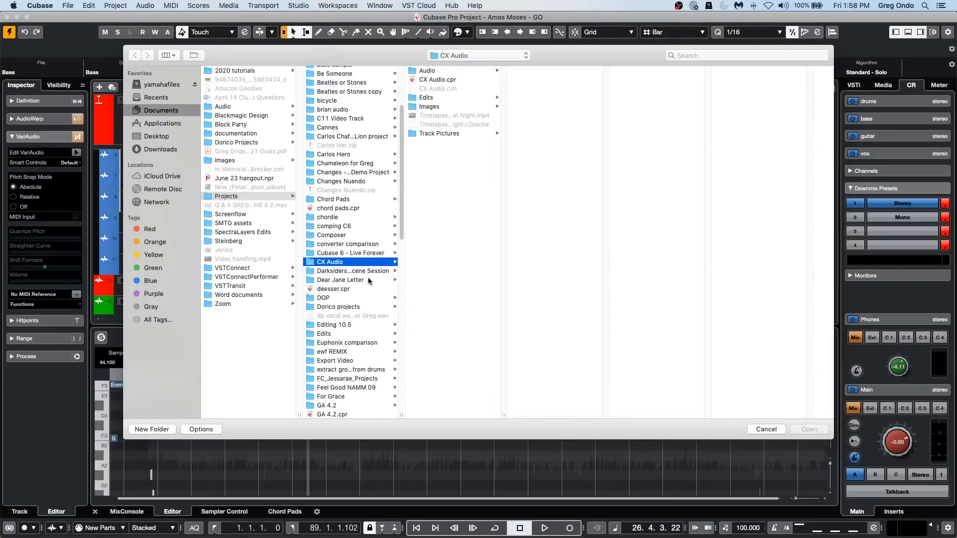
scroll(368, 280, down, 1)
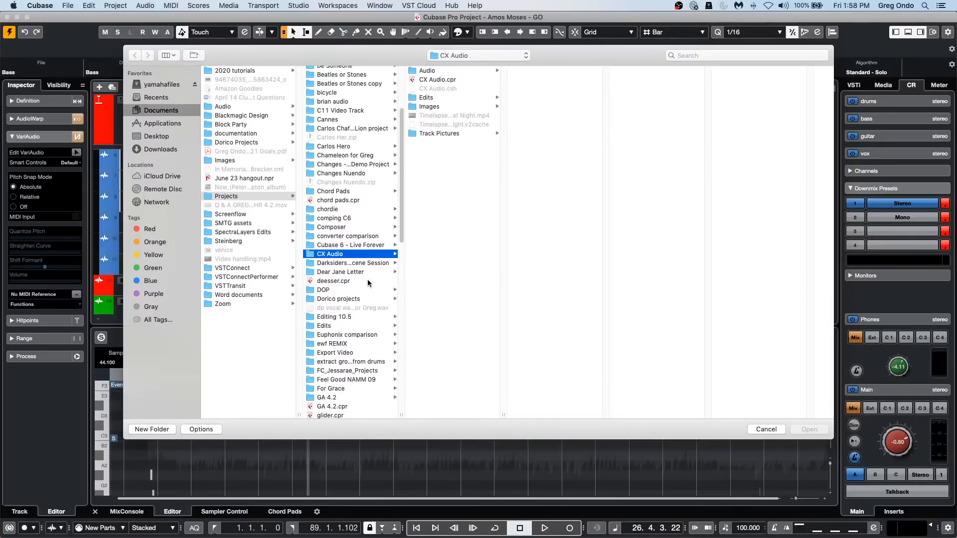
click(363, 380)
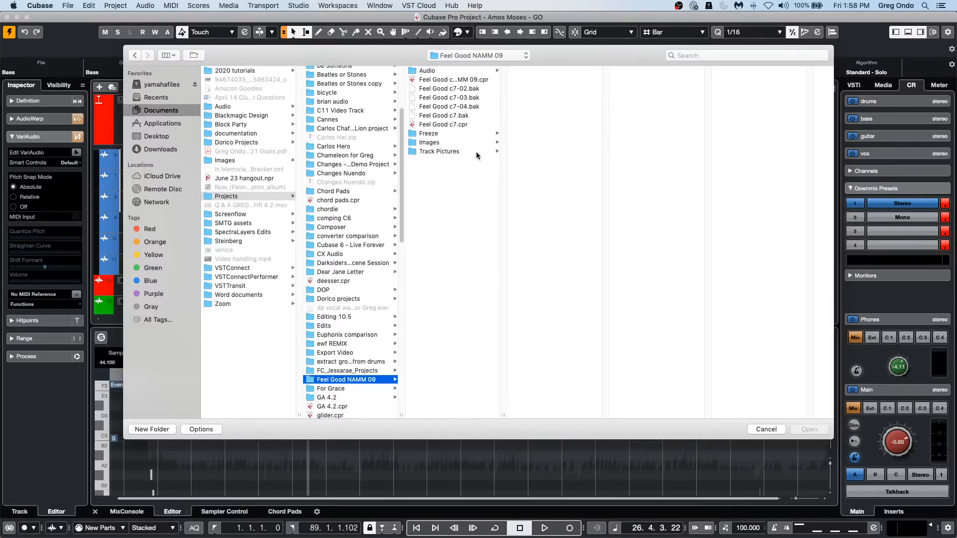
double_click(452, 126)
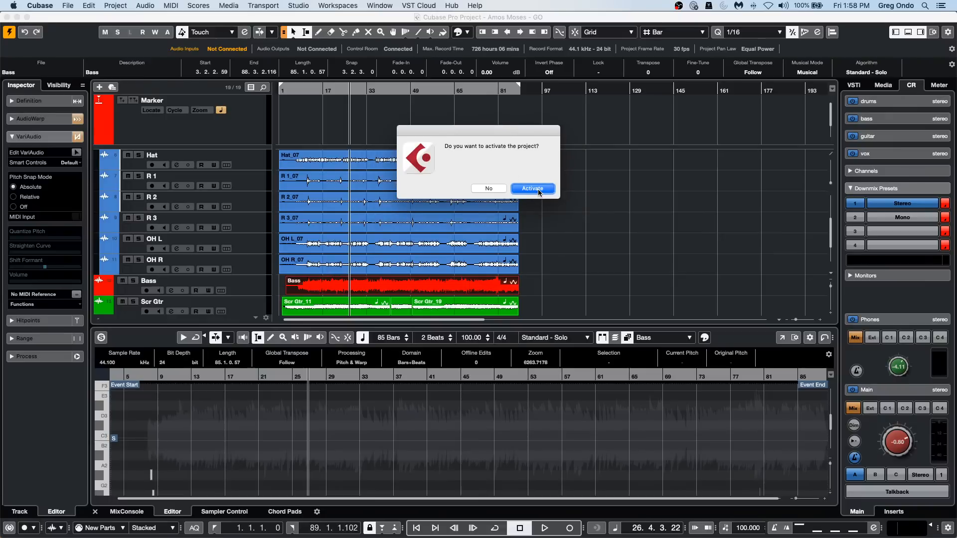
Activate the Feel Good c7 project, dismissing the missing plug-in and missing file dialogs, and maximize its project window.
click(538, 192)
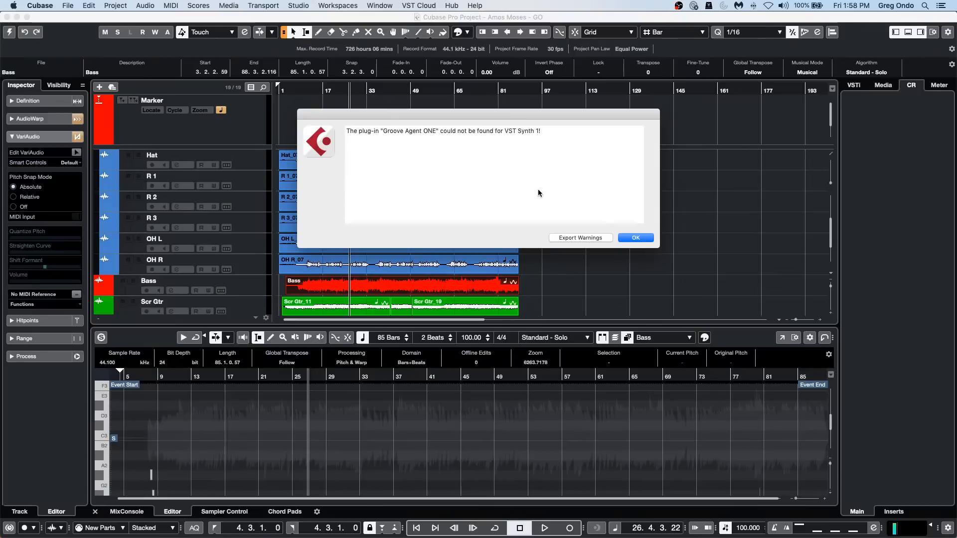
click(636, 238)
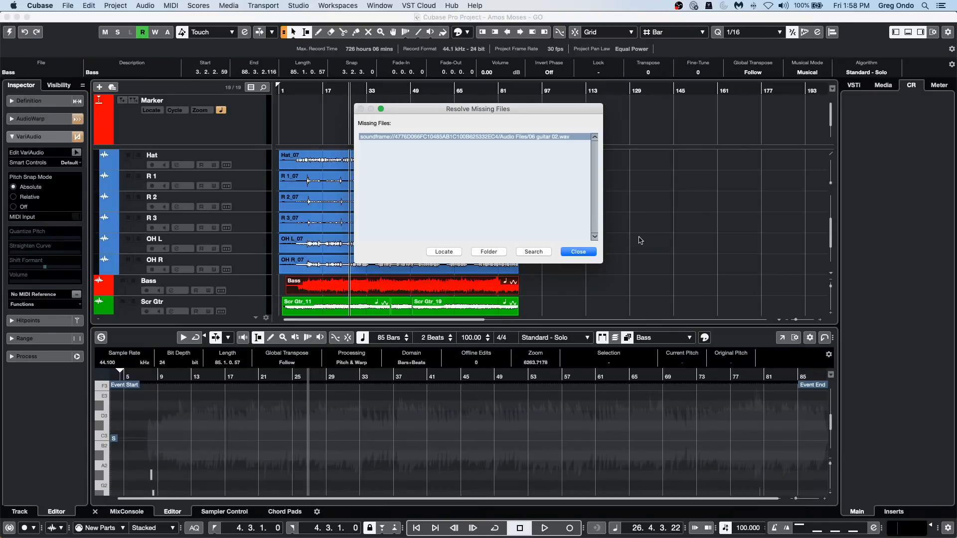
click(588, 256)
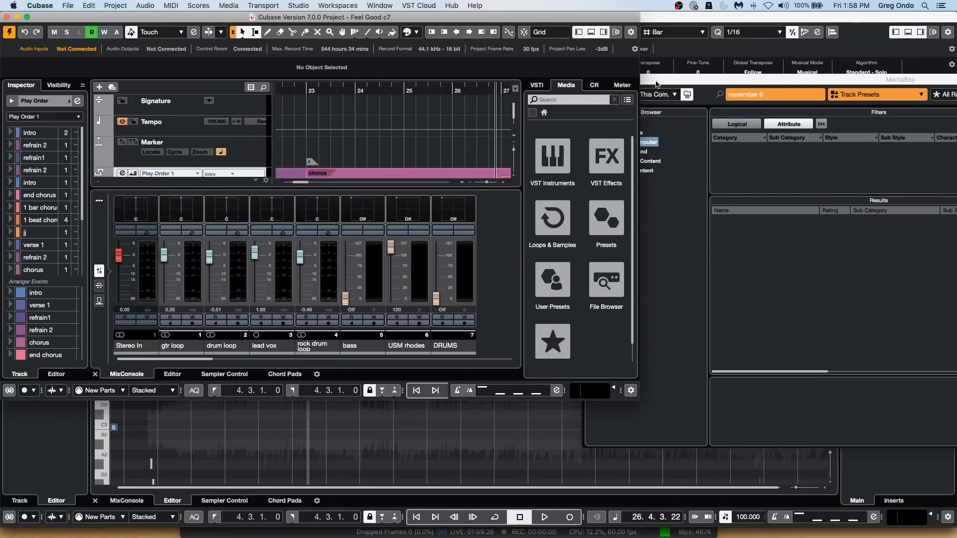
click(27, 17)
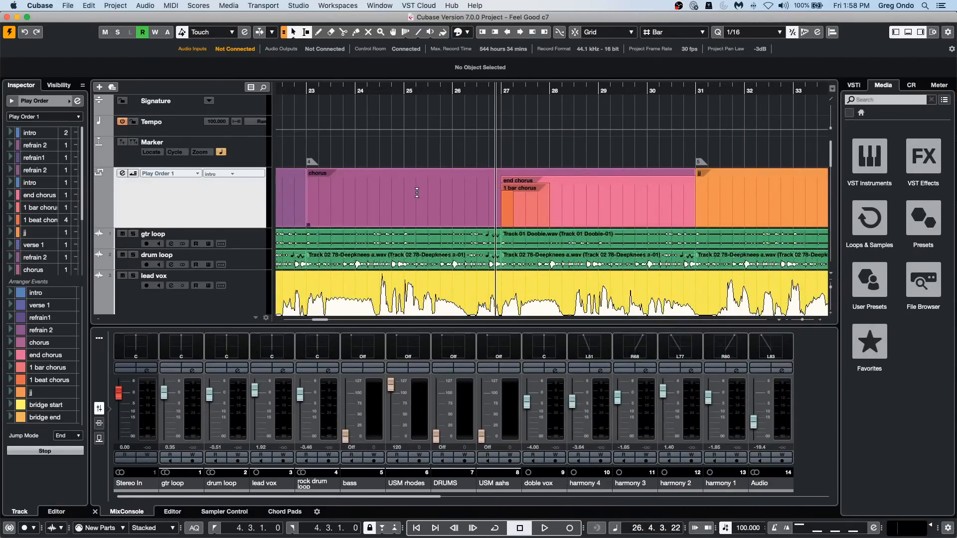
Select the USM rhodes MIDI part, play the project from the part's start at bar 22, and solo its track.
scroll(417, 192, down, 10)
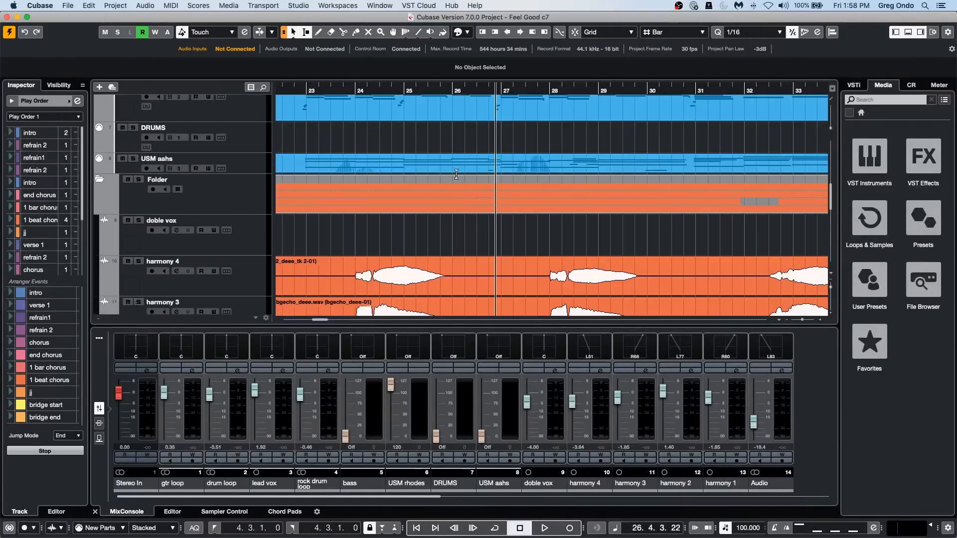
click(332, 86)
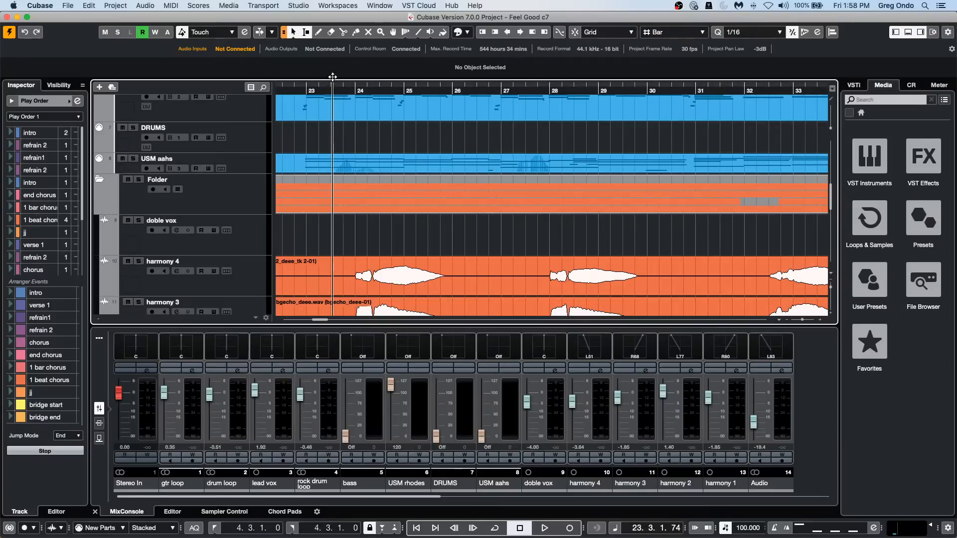
drag(332, 77, 333, 13)
scroll(676, 227, down, 10)
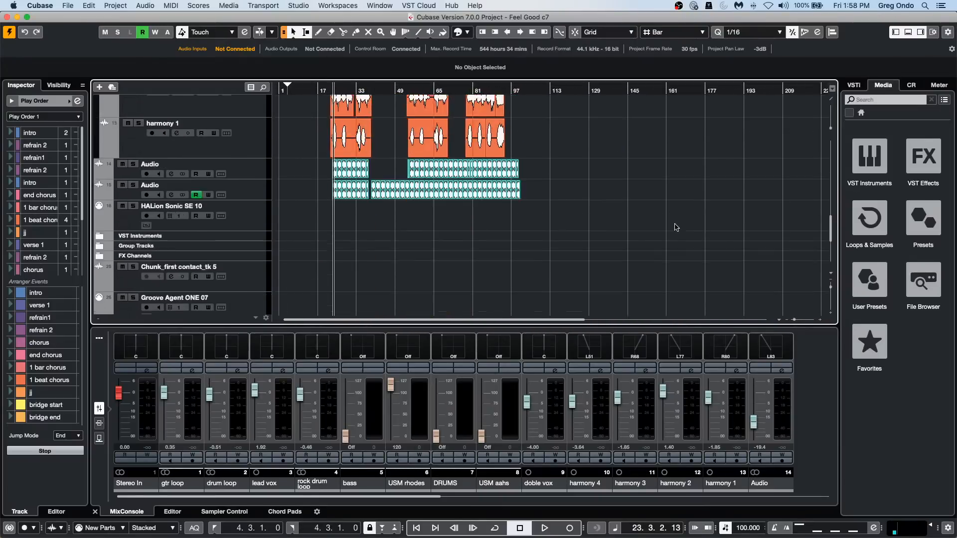
scroll(676, 227, up, 8)
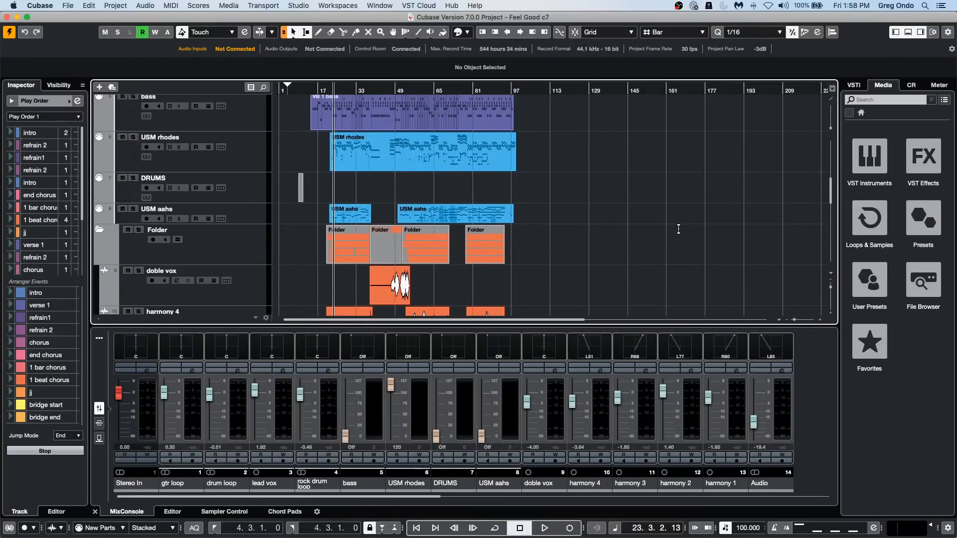
scroll(678, 229, up, 1)
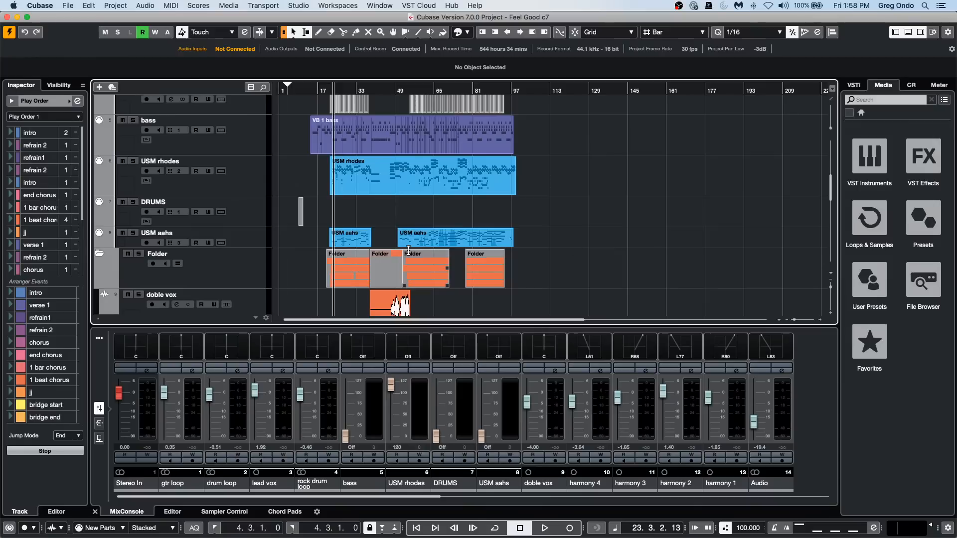
click(352, 183)
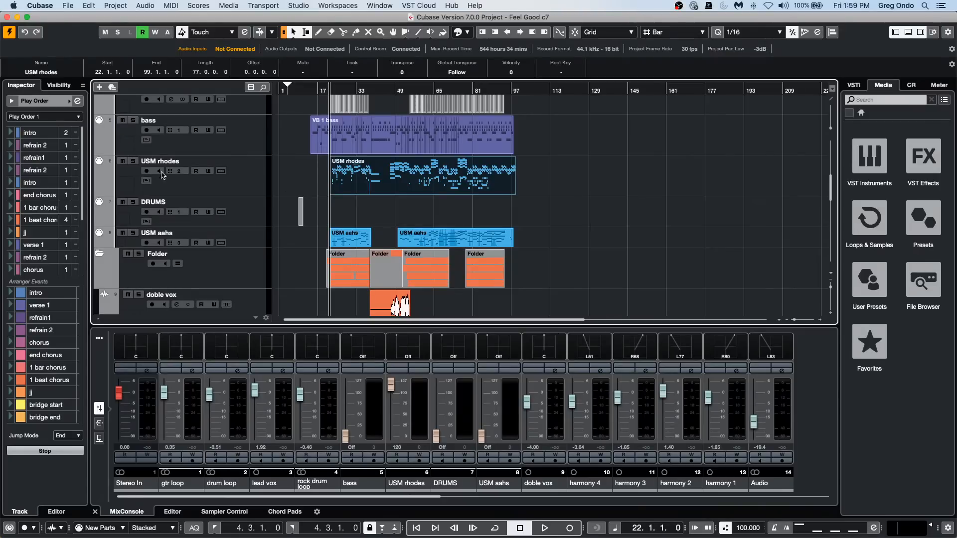
key(space)
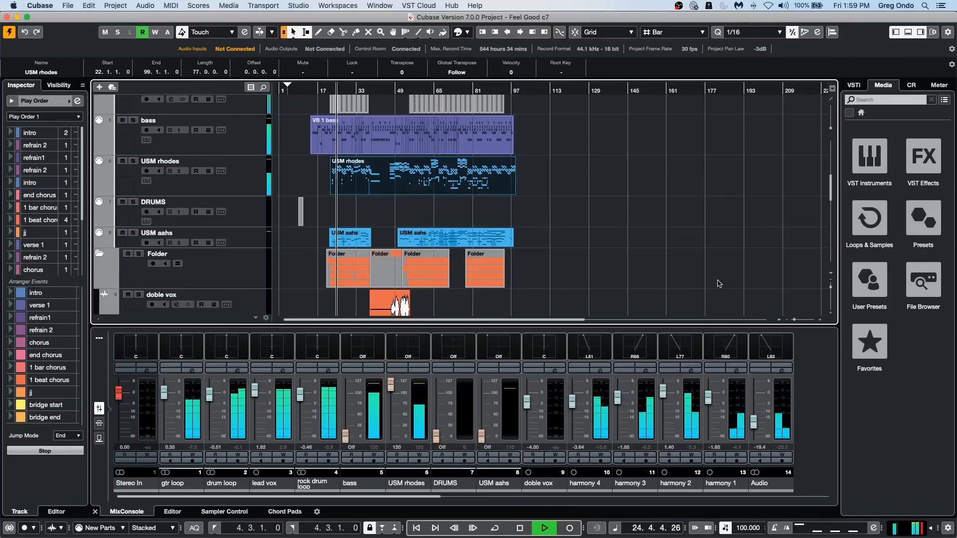
click(133, 161)
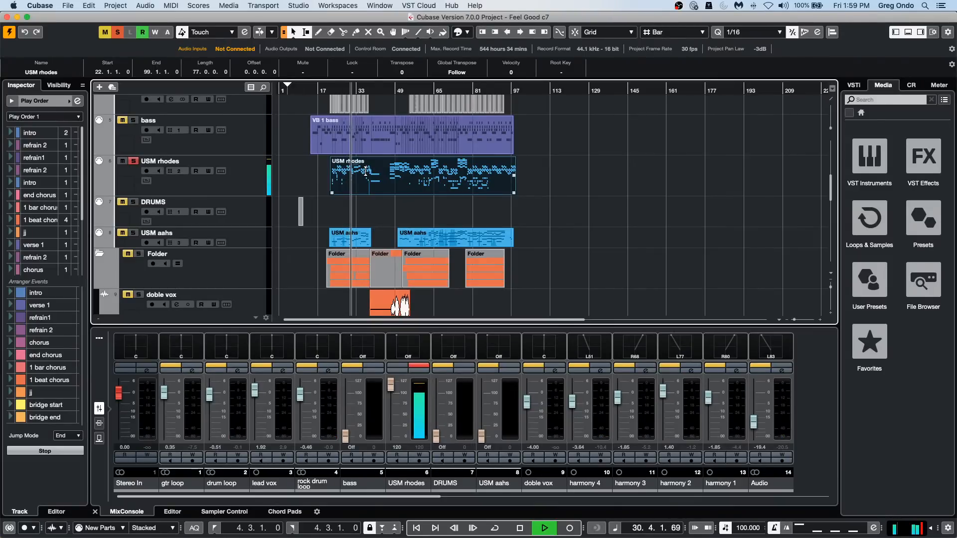
Open the USM rhodes part in the Score Editor and apply the Split staff mode to its staff.
key(super+r)
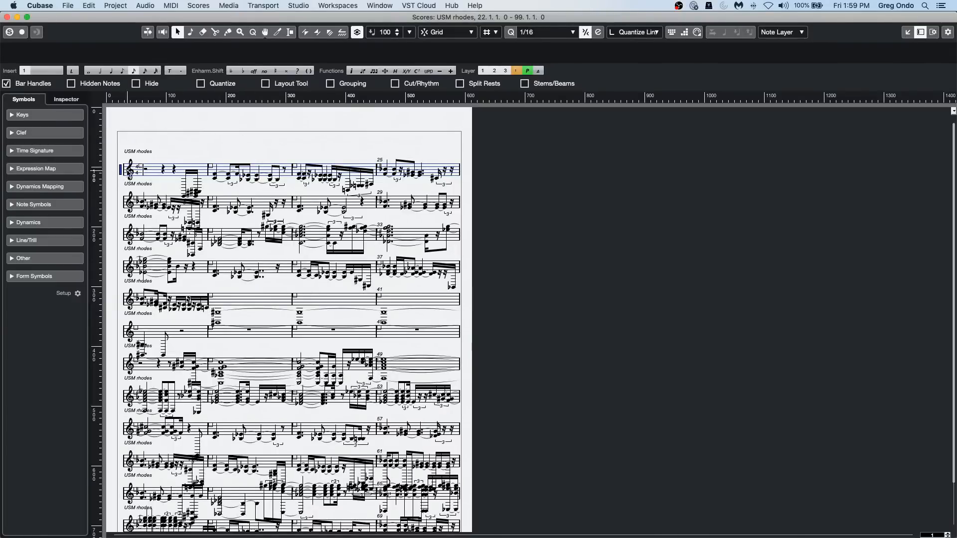
double_click(120, 171)
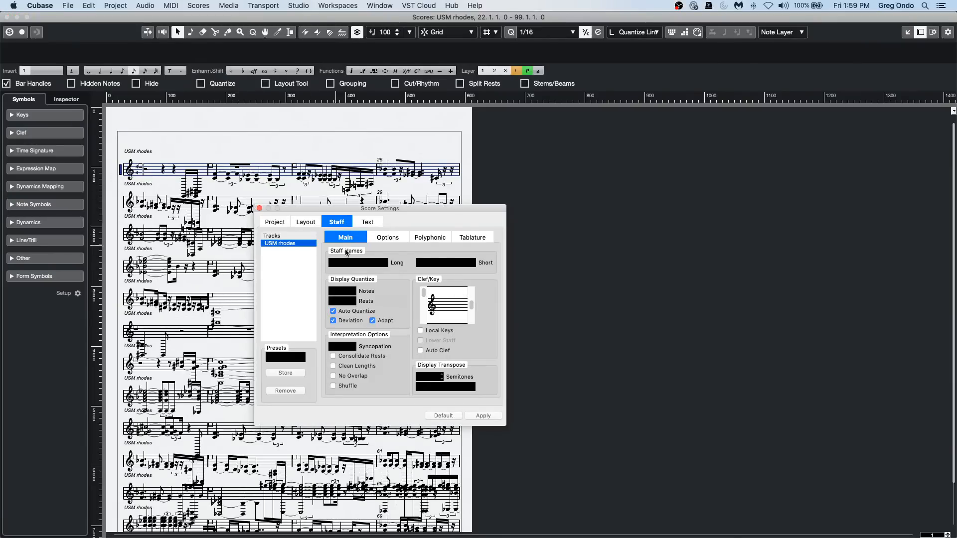
click(432, 238)
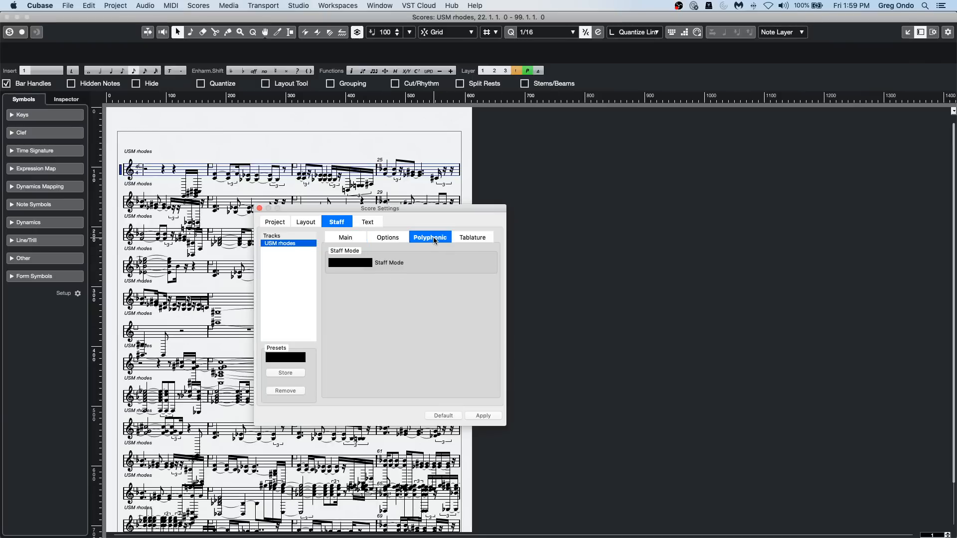
click(350, 262)
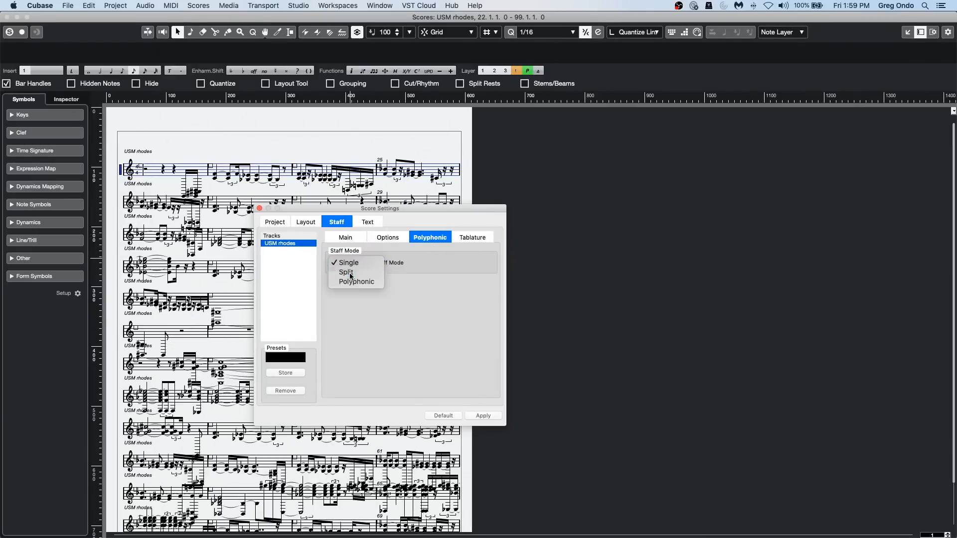
click(348, 272)
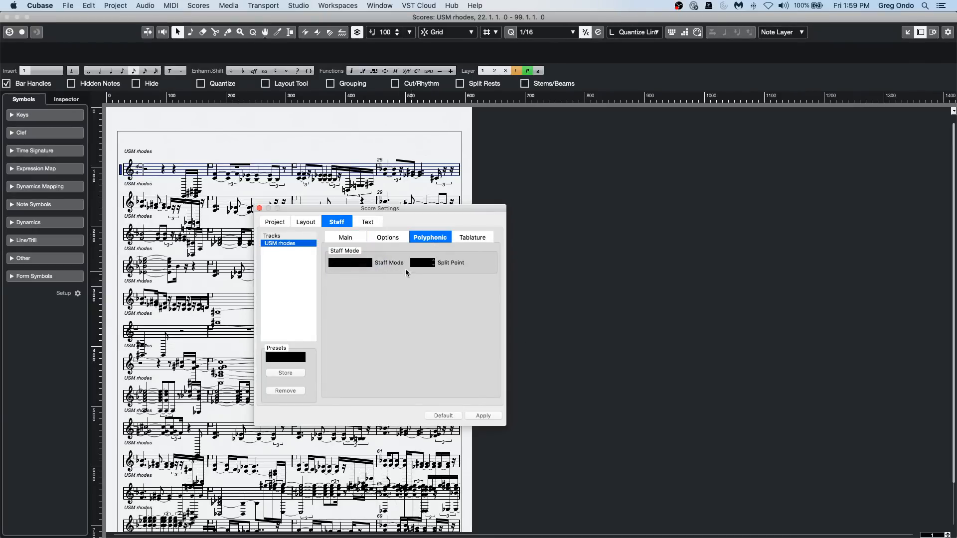
click(482, 416)
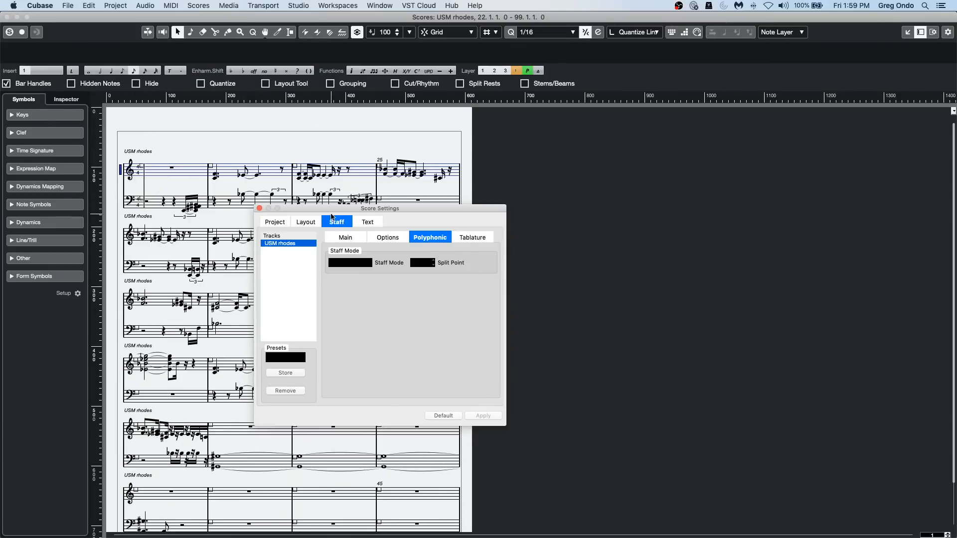
Set the USM rhodes staff's key signature to four flats, and close the score settings and the Score Editor.
drag(363, 210, 605, 166)
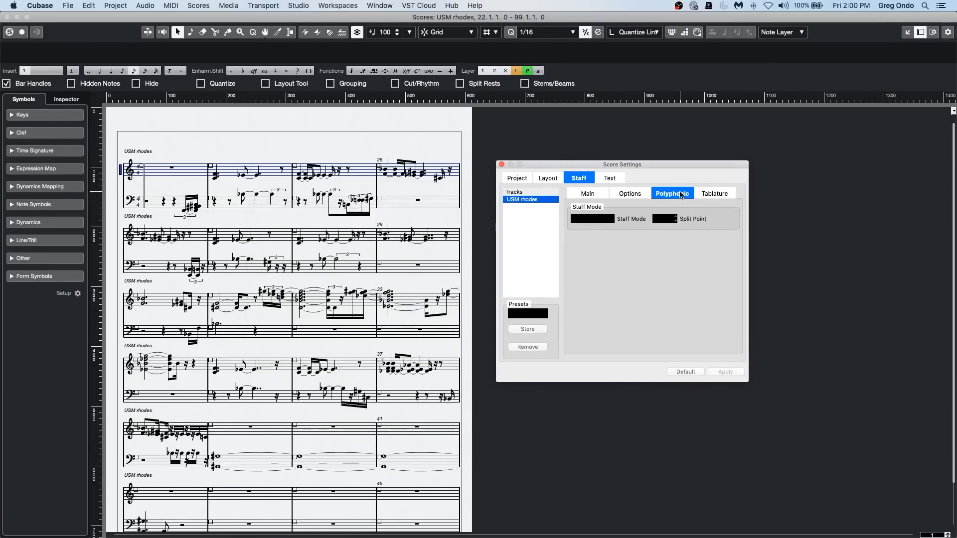
click(586, 195)
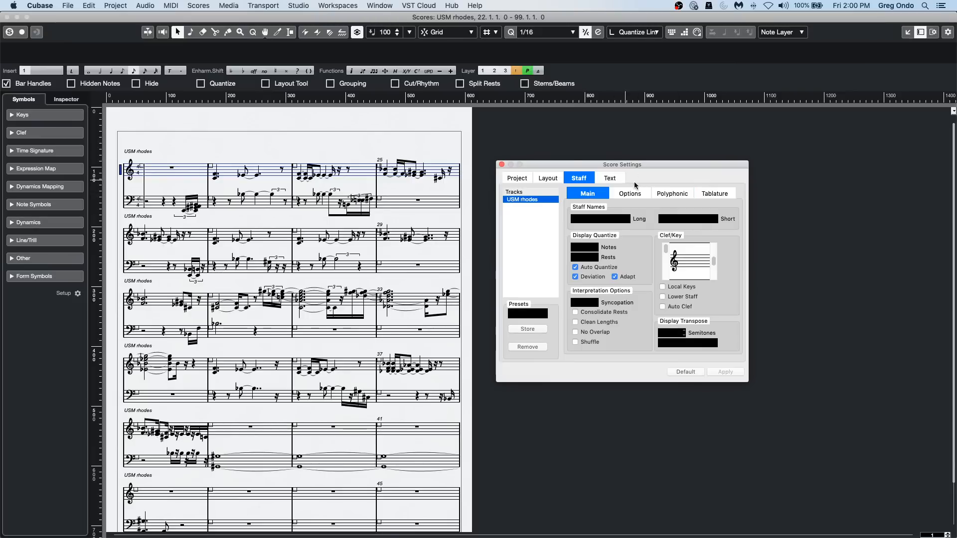
click(714, 277)
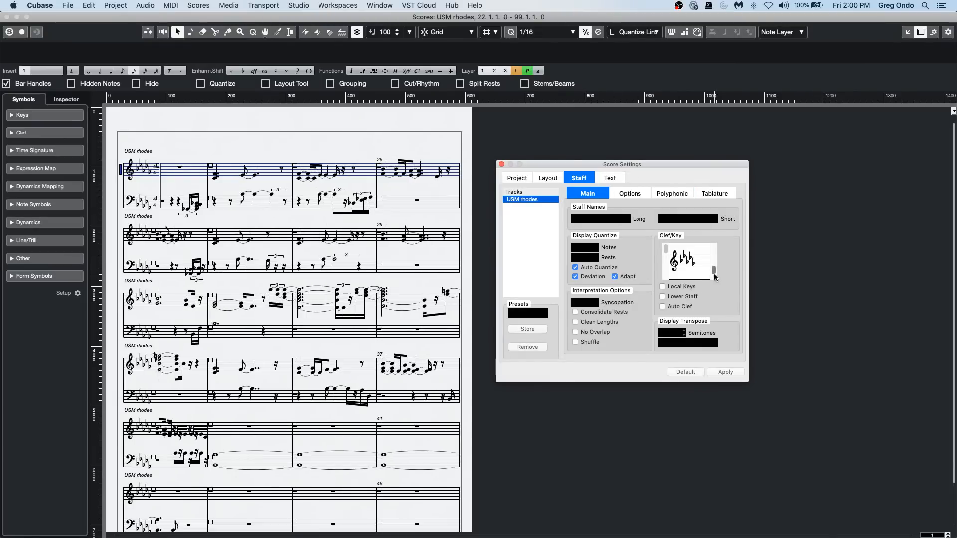
click(713, 270)
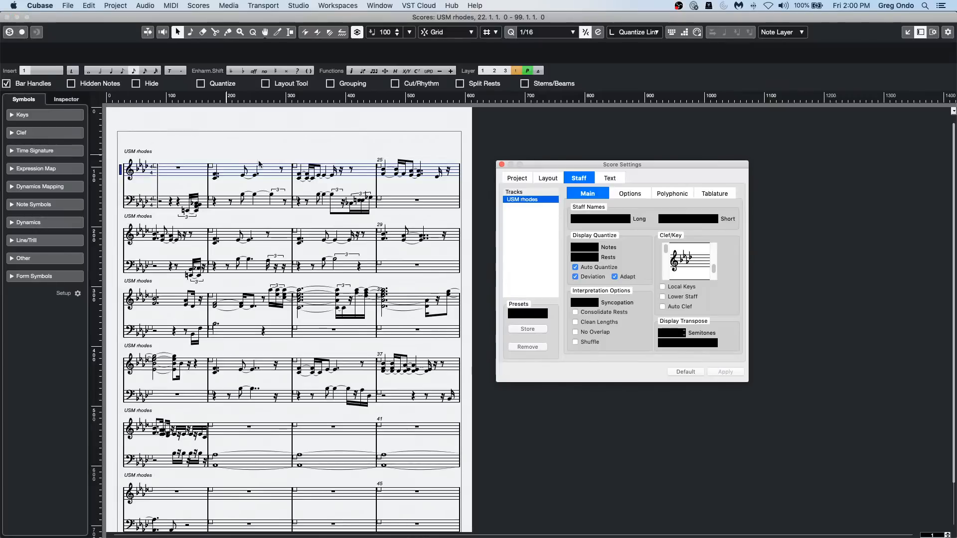
click(501, 164)
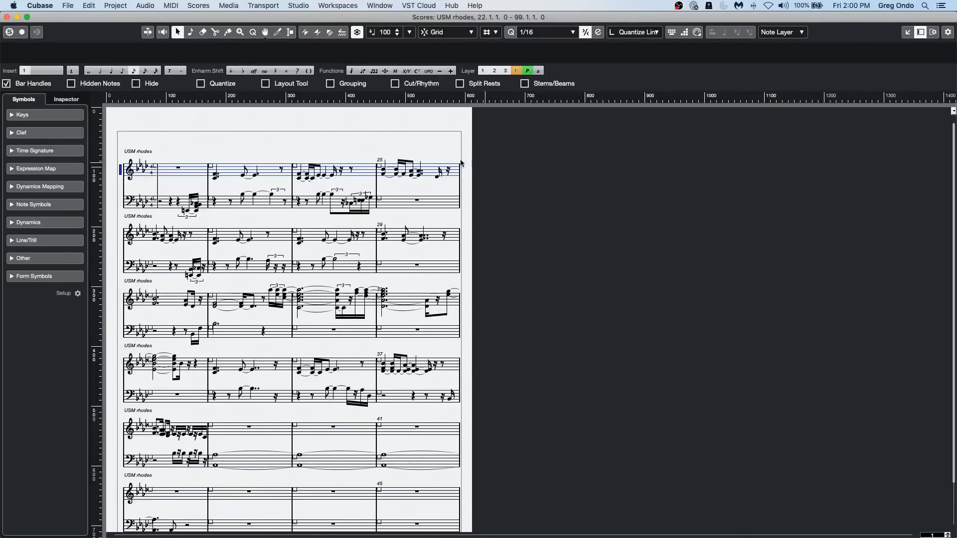
click(7, 17)
Open the USM rhodes part in a separate Key Editor window and audition its notes through bar 27.
double_click(360, 182)
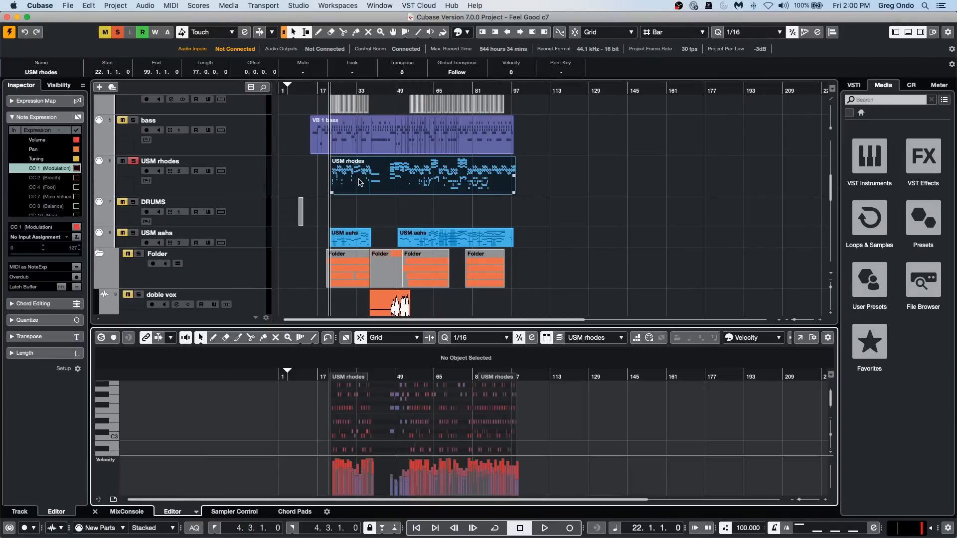
click(799, 337)
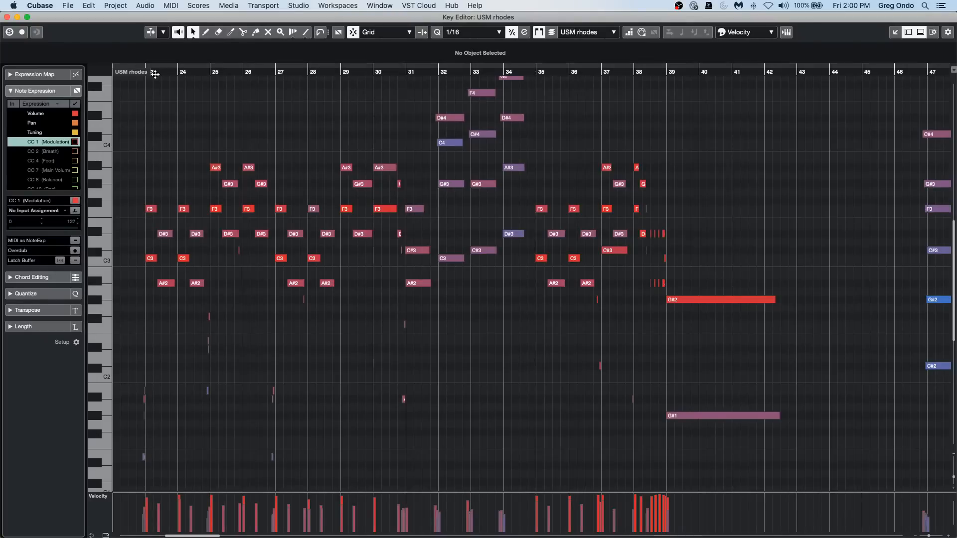
drag(158, 73, 160, 129)
key(space)
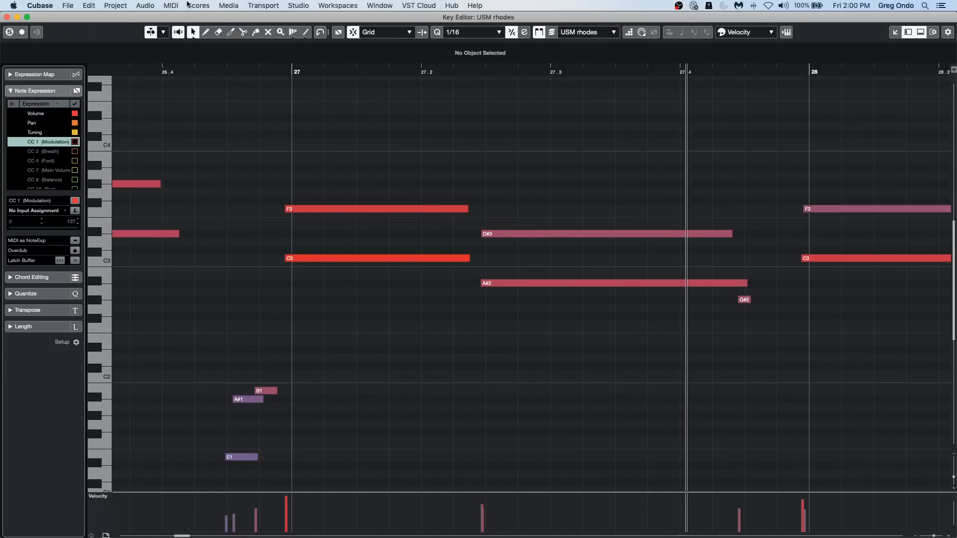
key(space)
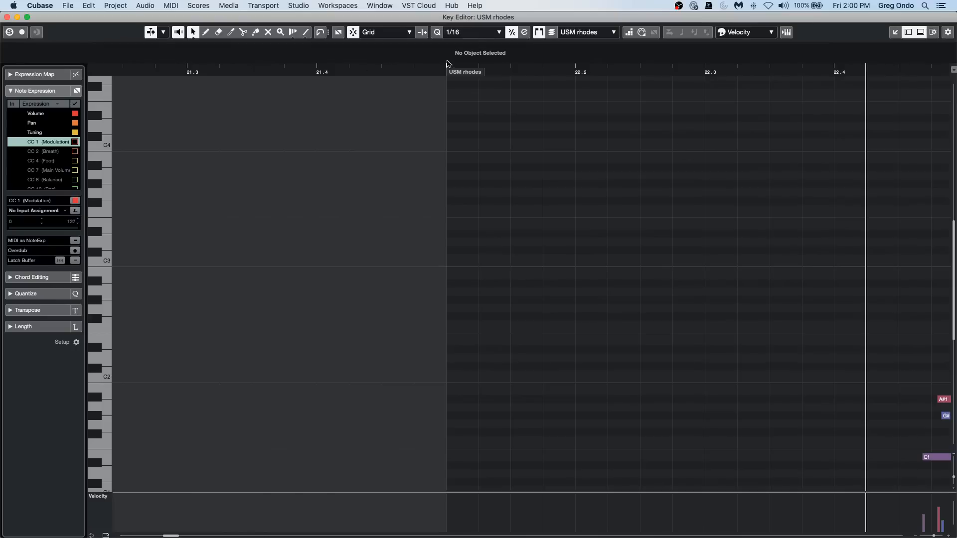
Examine the note timing of the USM rhodes part around bar 27 in the Key Editor.
click(376, 70)
drag(375, 59, 373, 4)
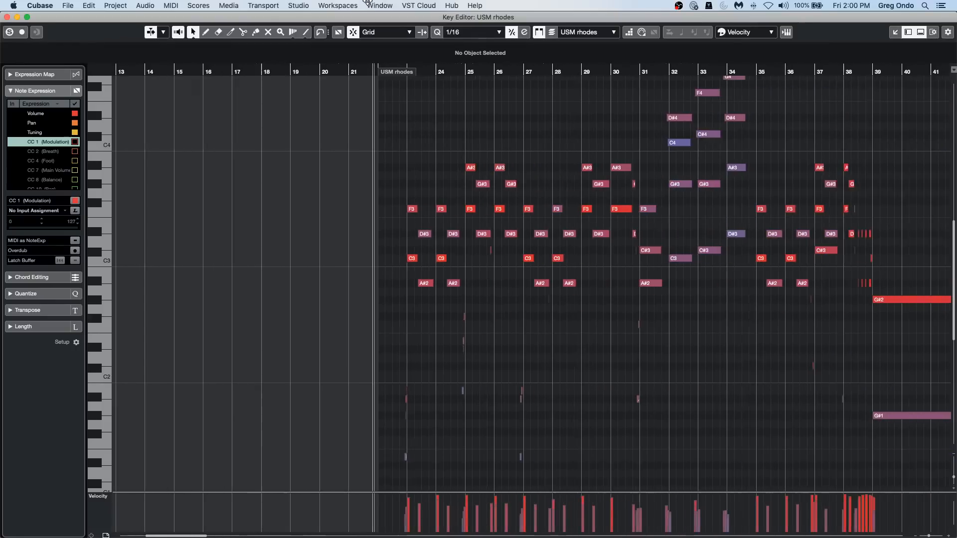
drag(506, 70, 482, 205)
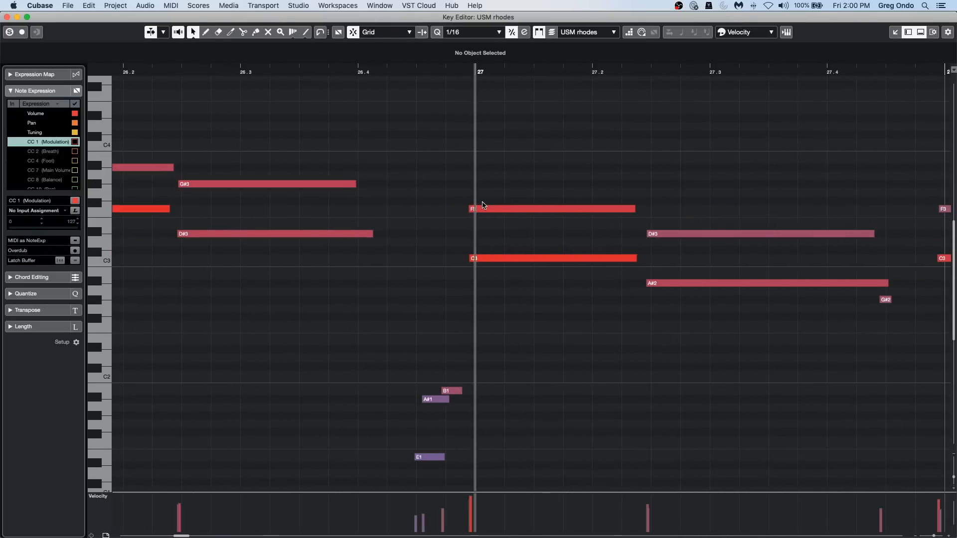
In the USM rhodes part's score staff settings, enable Clean Lengths, No Overlap and Shuffle, and disable Auto Quantize.
key(super+r)
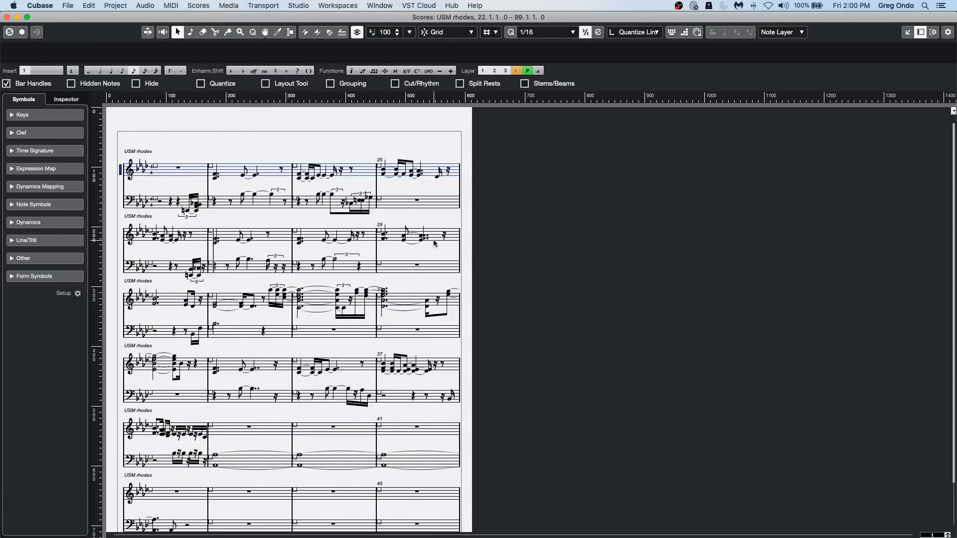
double_click(121, 173)
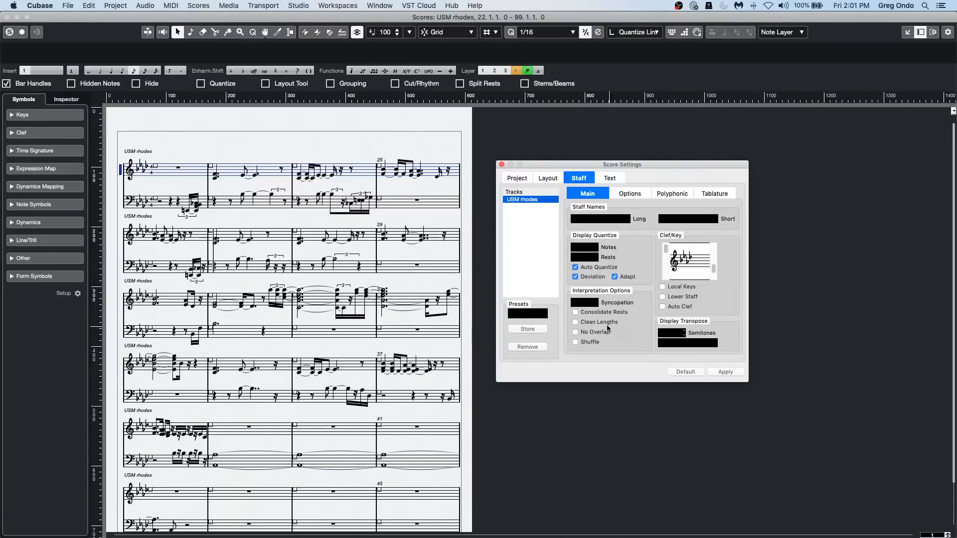
drag(549, 163, 295, 170)
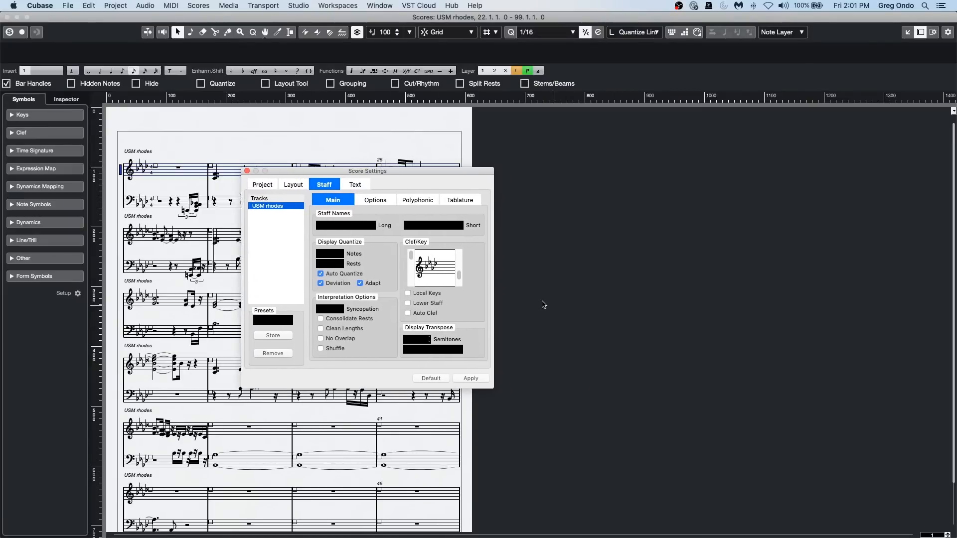
click(320, 329)
click(320, 338)
click(321, 348)
click(320, 273)
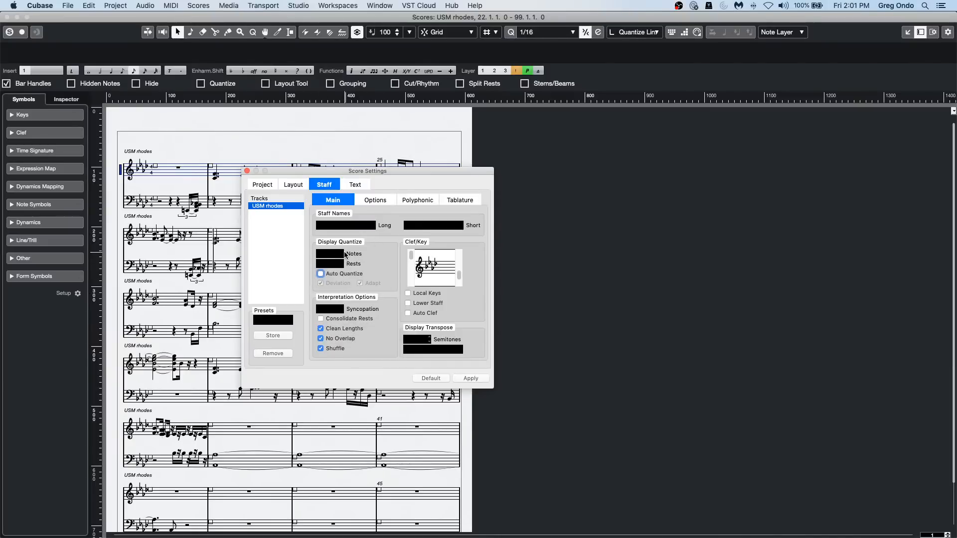
Set the staff's display quantize to 8 for notes and rests, apply the settings, and close Score Settings.
click(327, 254)
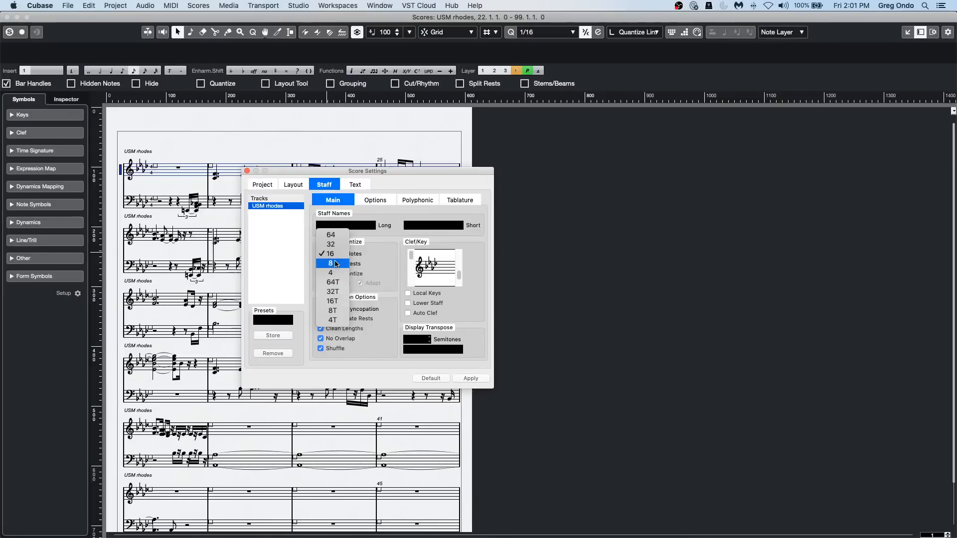
click(331, 263)
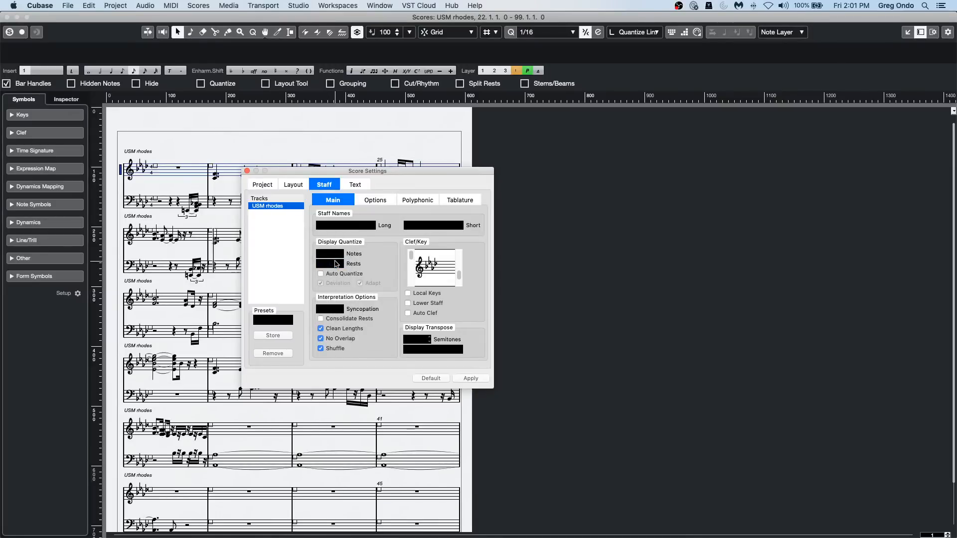
click(336, 264)
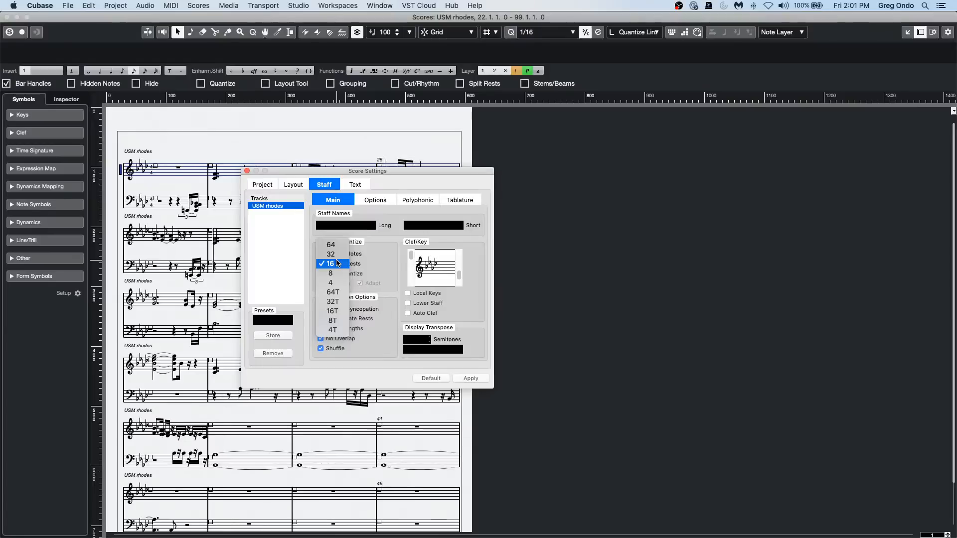
click(336, 277)
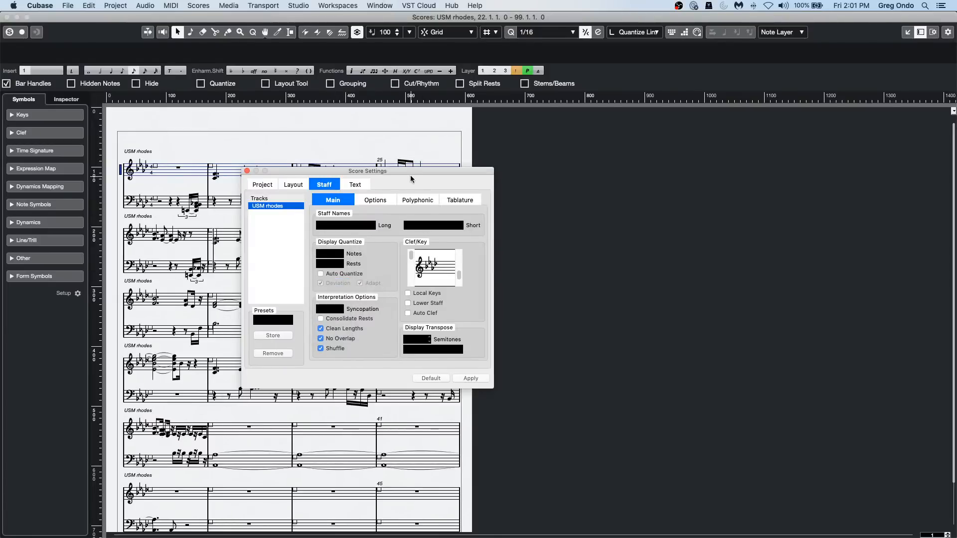
drag(408, 174, 662, 165)
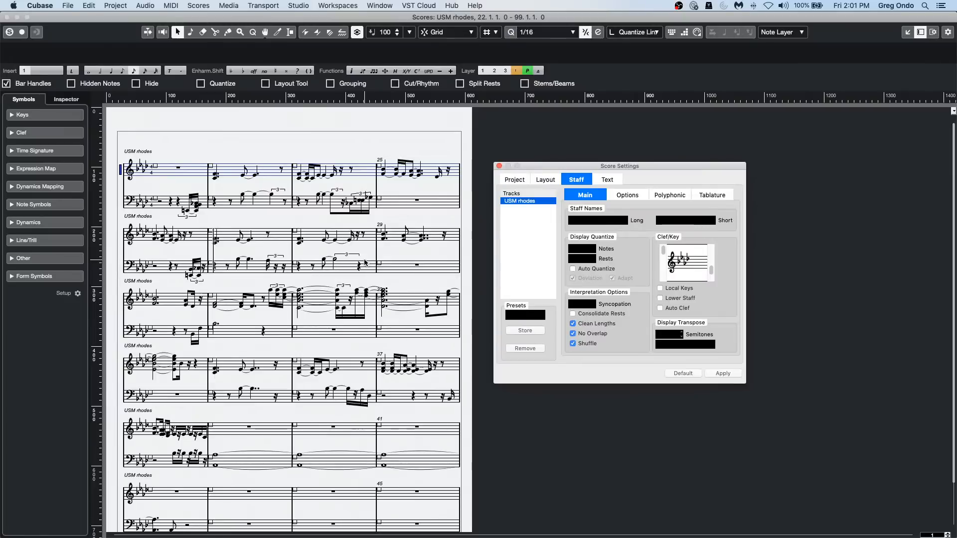
click(690, 372)
click(721, 374)
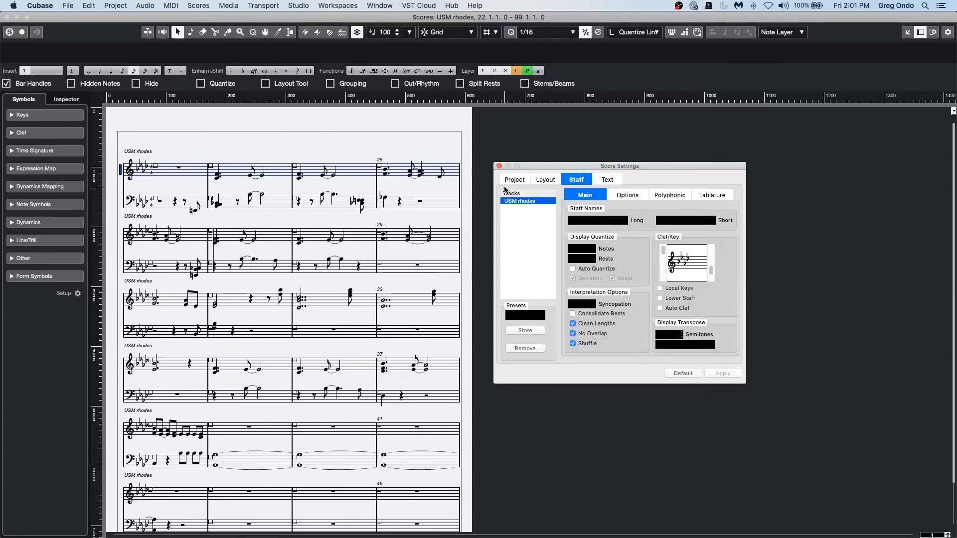
click(499, 167)
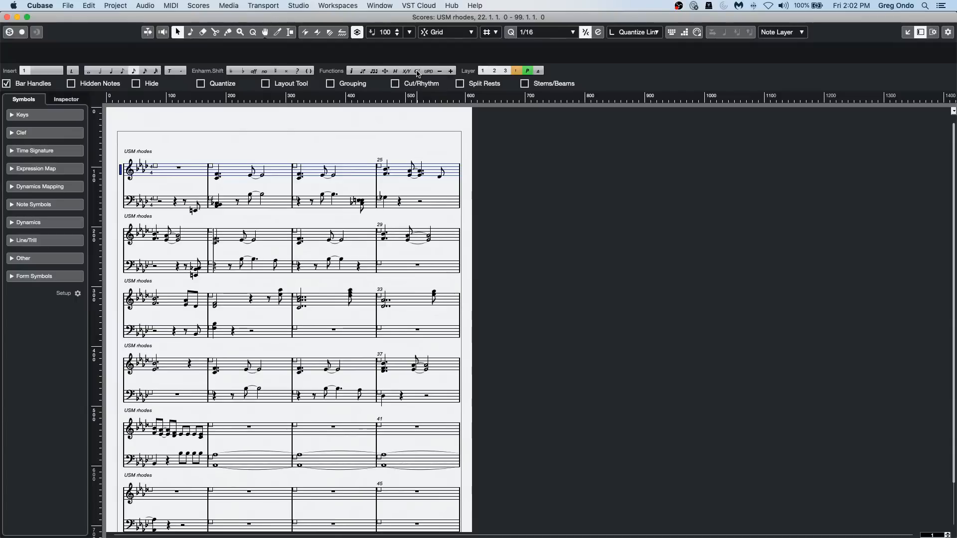
Generate chord symbols from all notes in the USM rhodes score, and deselect the notes.
key(super+a)
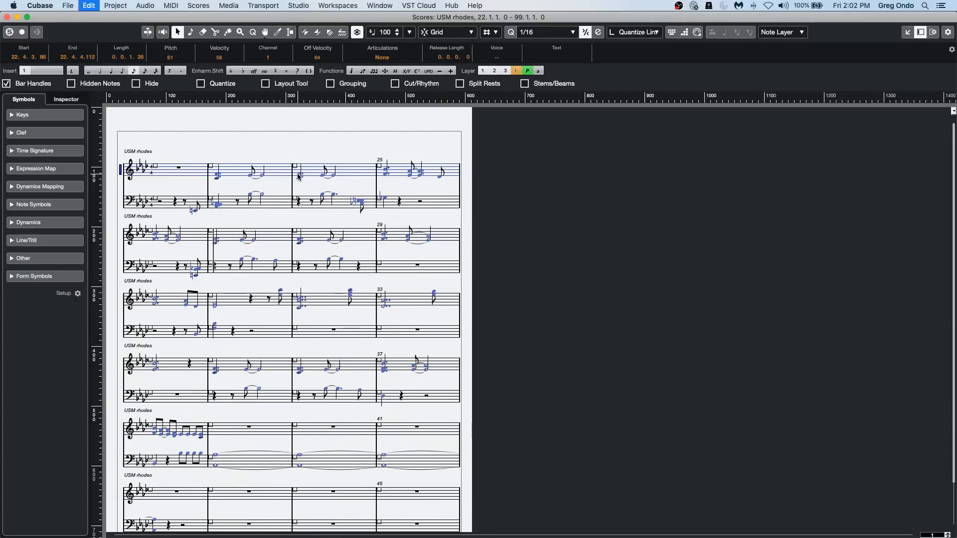
click(415, 72)
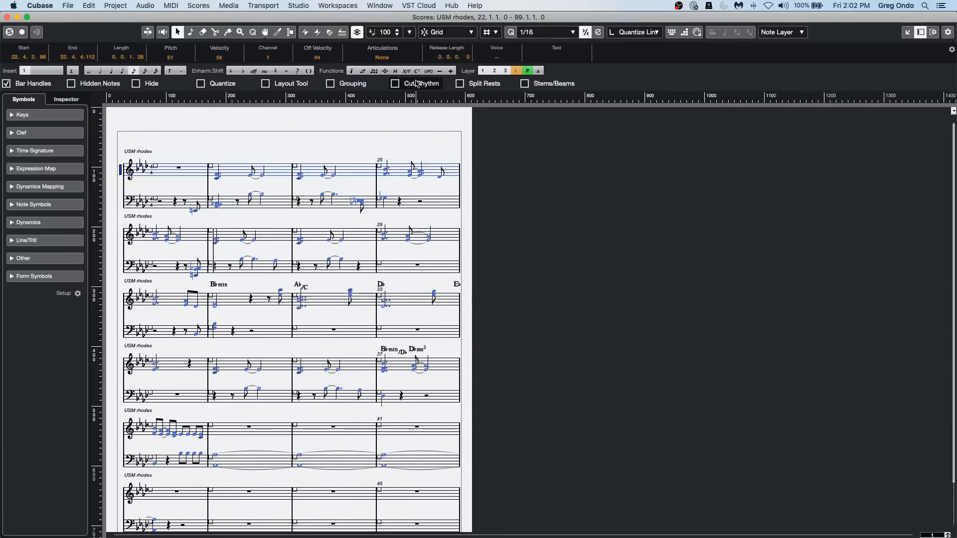
click(284, 135)
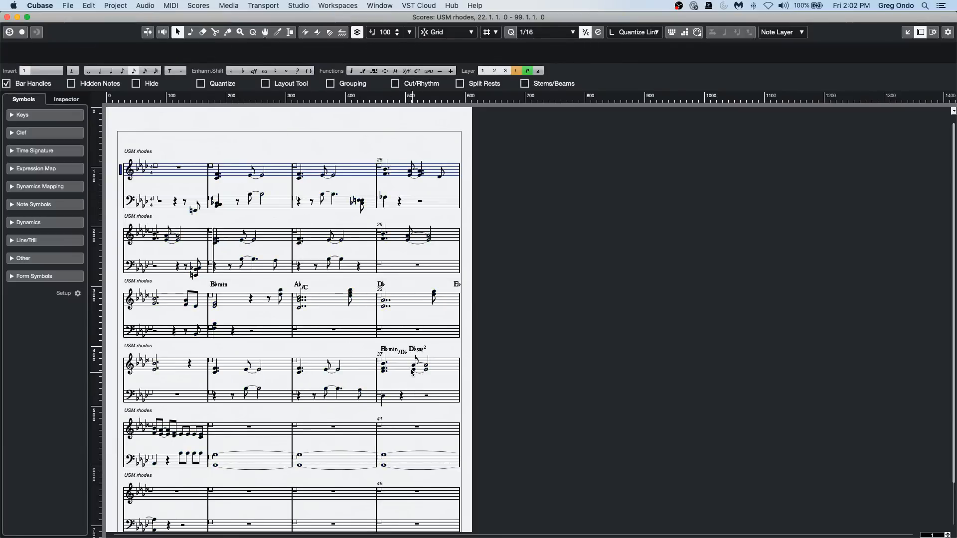
Inspect the chord symbols up close, select the notes under the A♭/C symbol, and close the Score and Key Editor windows.
key(g)
key(h)
key(h)
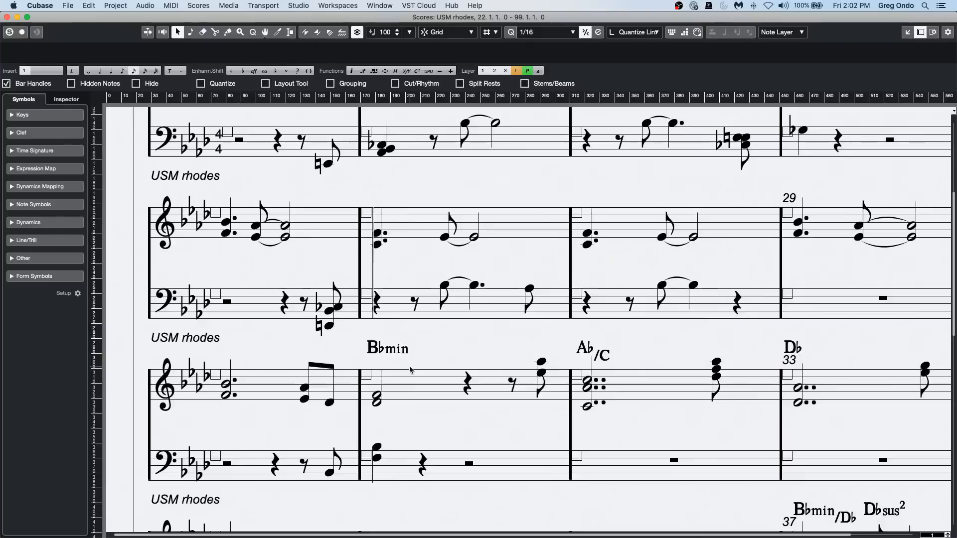
drag(614, 412, 581, 374)
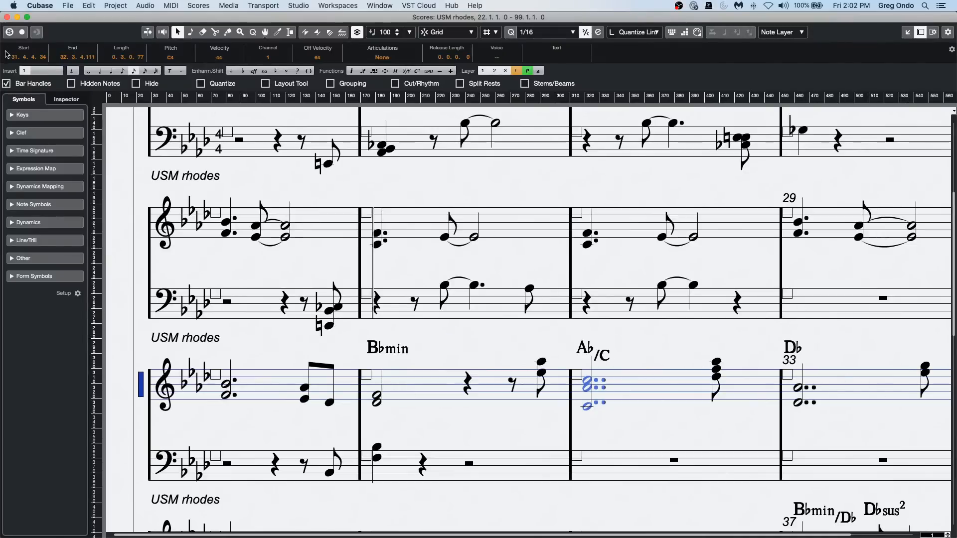
click(7, 18)
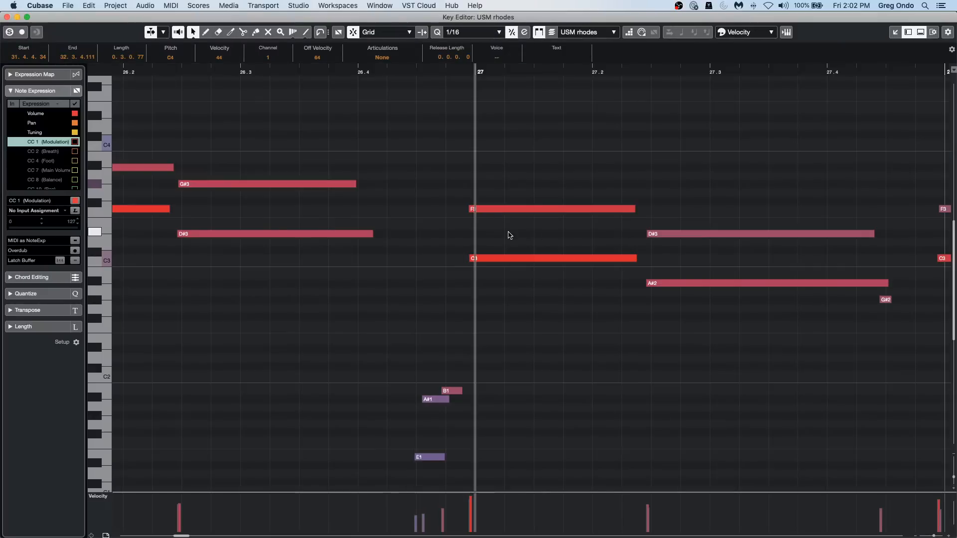
click(7, 17)
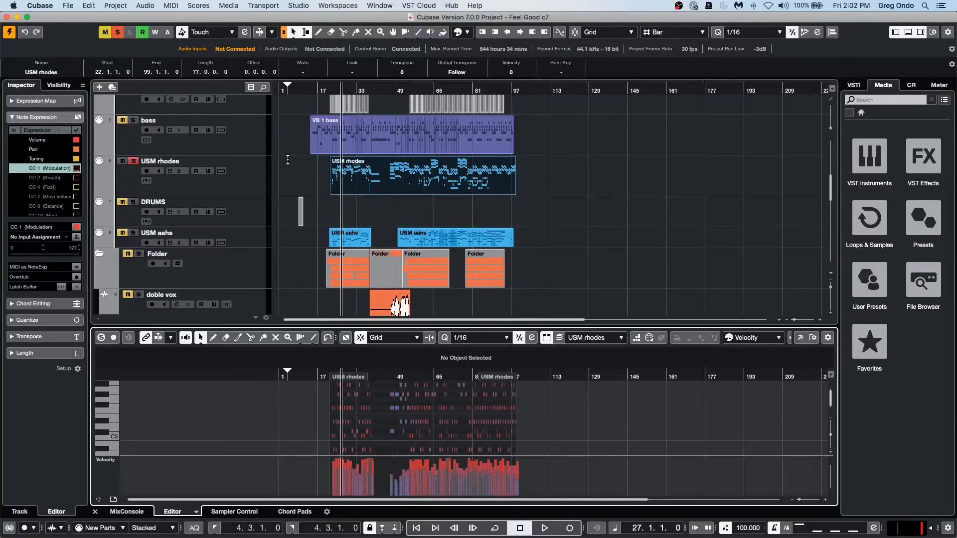
Reopen the USM rhodes part in the Score Editor, review its notation and staff settings, and close the editor.
key(super+r)
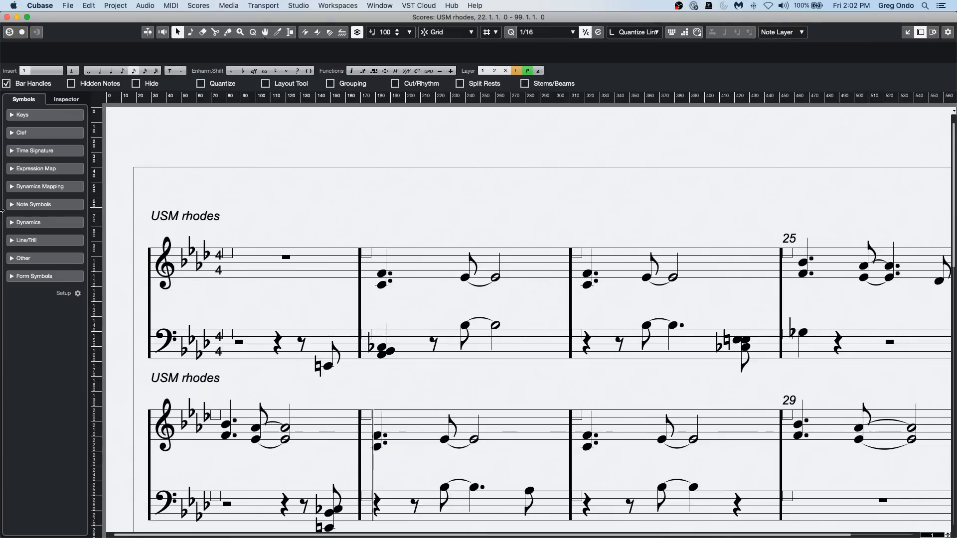
scroll(467, 332, down, 10)
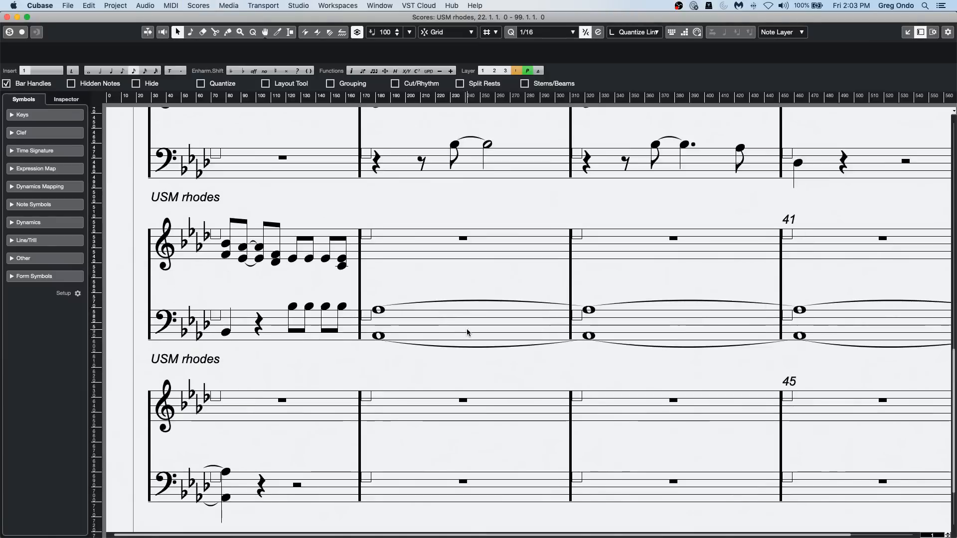
key(h)
key(h)
key(g)
key(g)
key(g)
key(g)
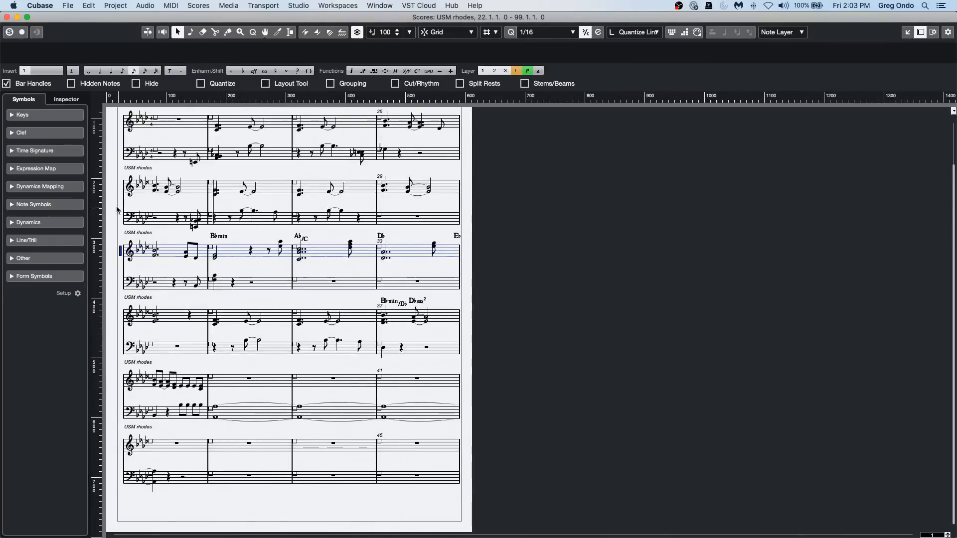
scroll(120, 152, up, 3)
double_click(123, 171)
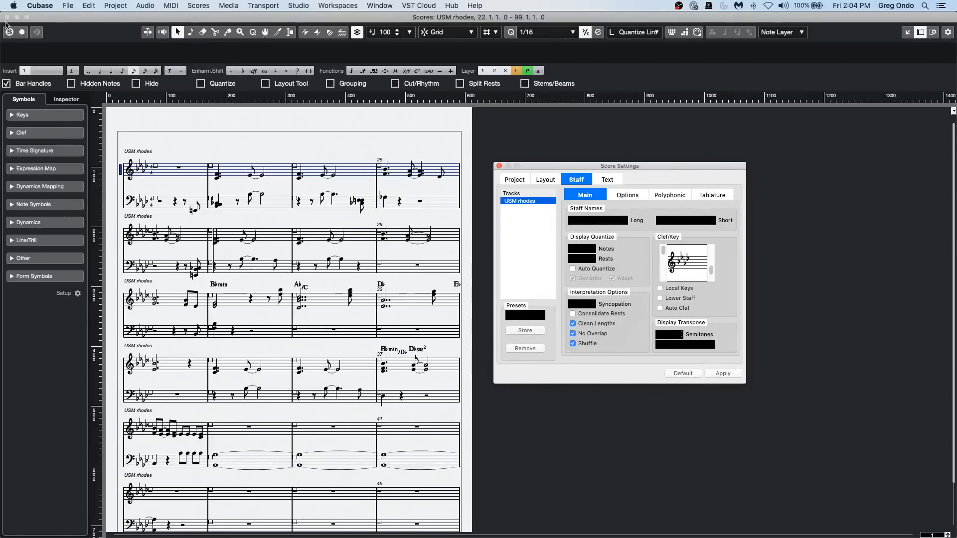
click(7, 17)
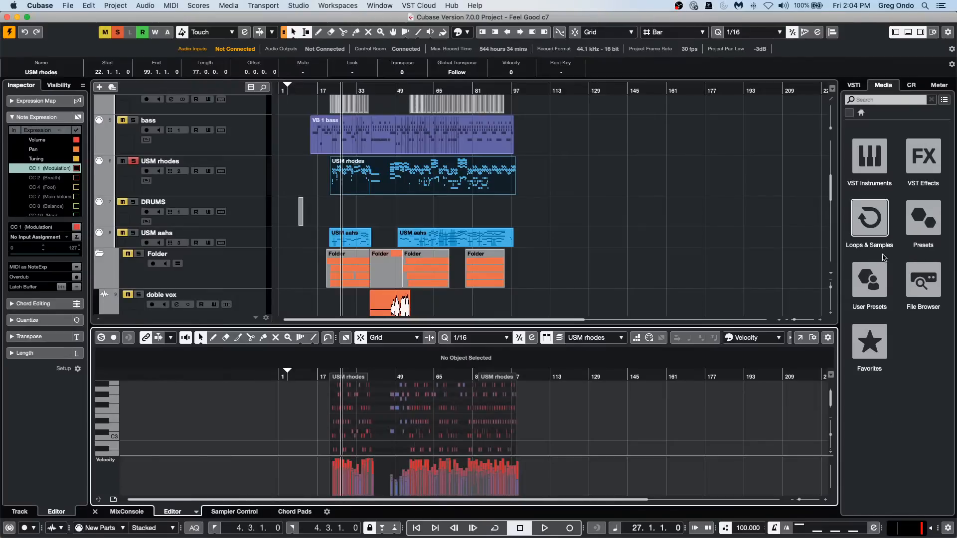
Browse the computer's files in the File Browser to the Audio folder of the 02 Upstream project.
click(946, 291)
click(924, 285)
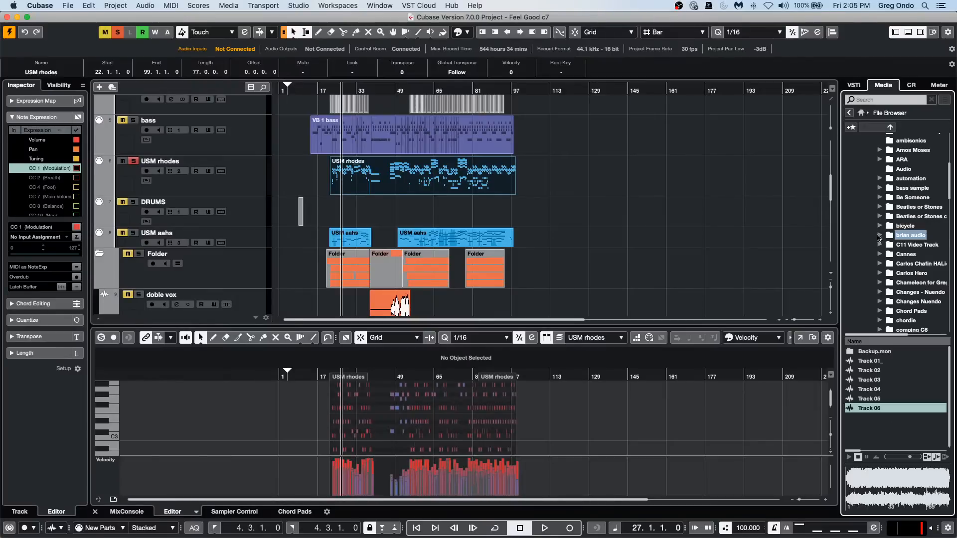
scroll(871, 242, down, 3)
scroll(871, 241, up, 10)
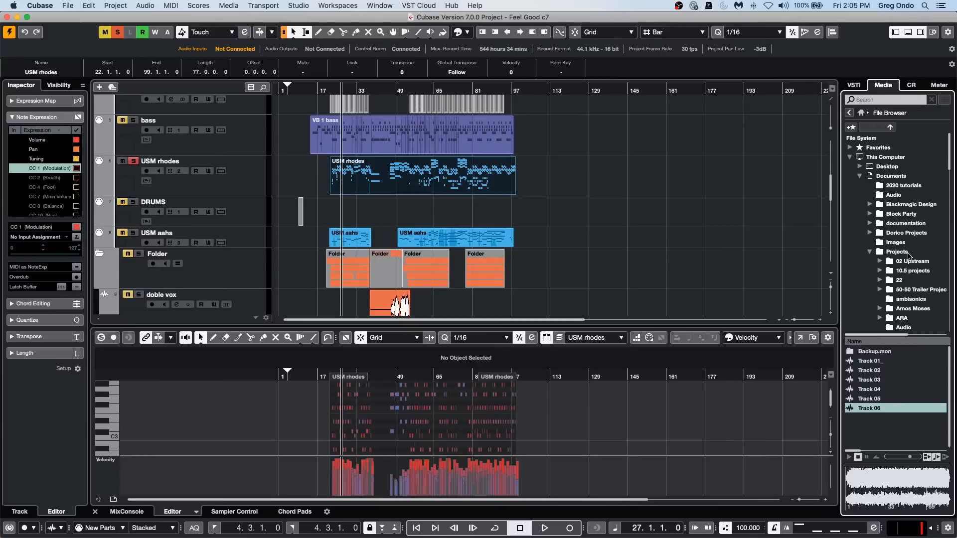
click(917, 262)
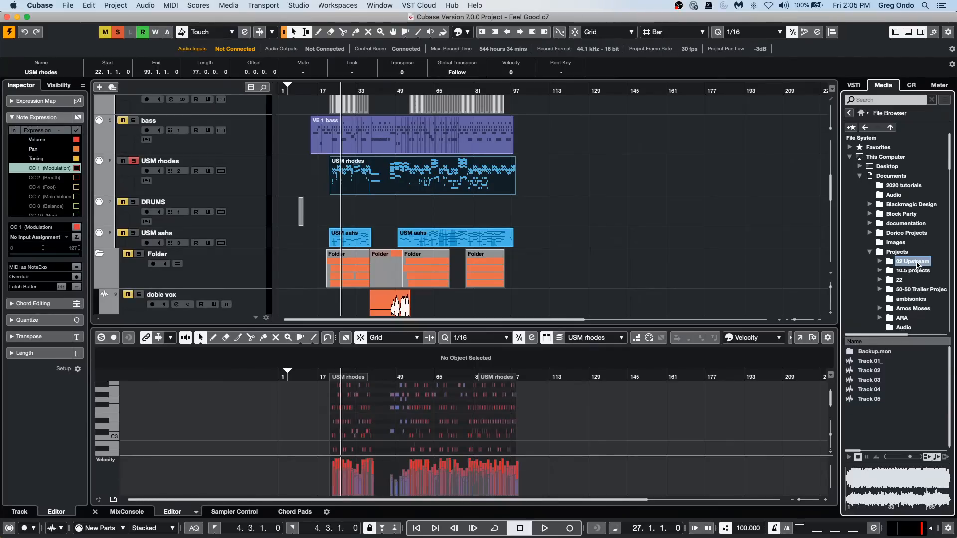
click(871, 352)
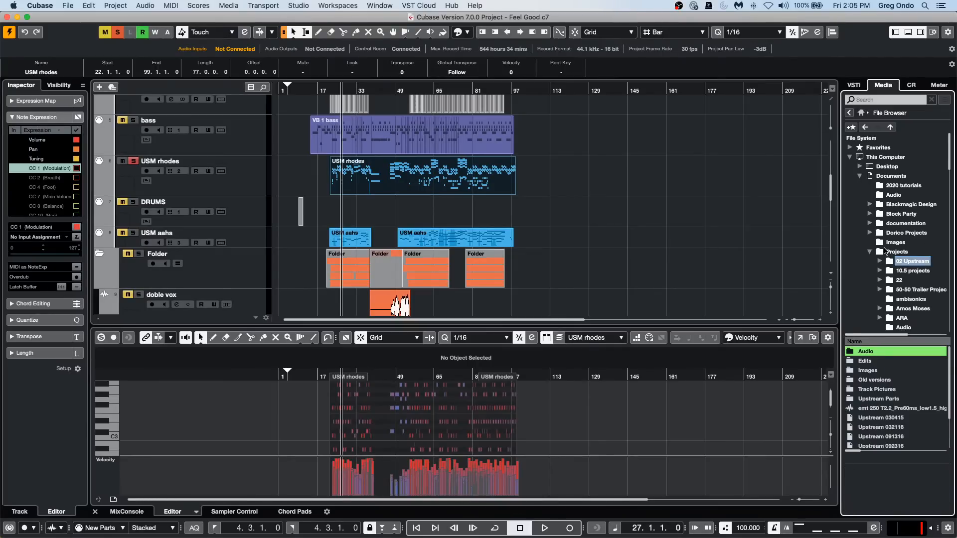
double_click(873, 352)
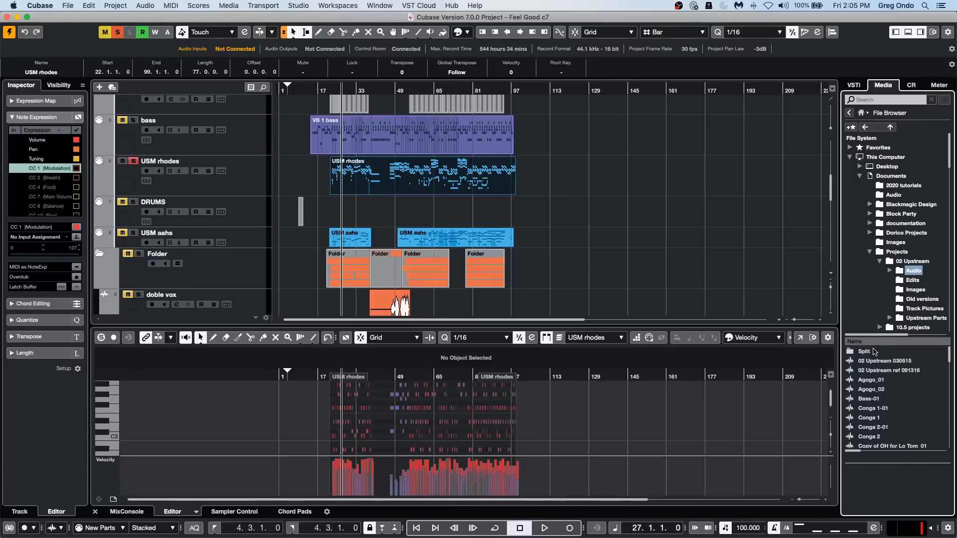
Preview the folder's audio files from Agogo_02 through the conga recordings to Copy of OH for Lo Tom_01.
click(902, 390)
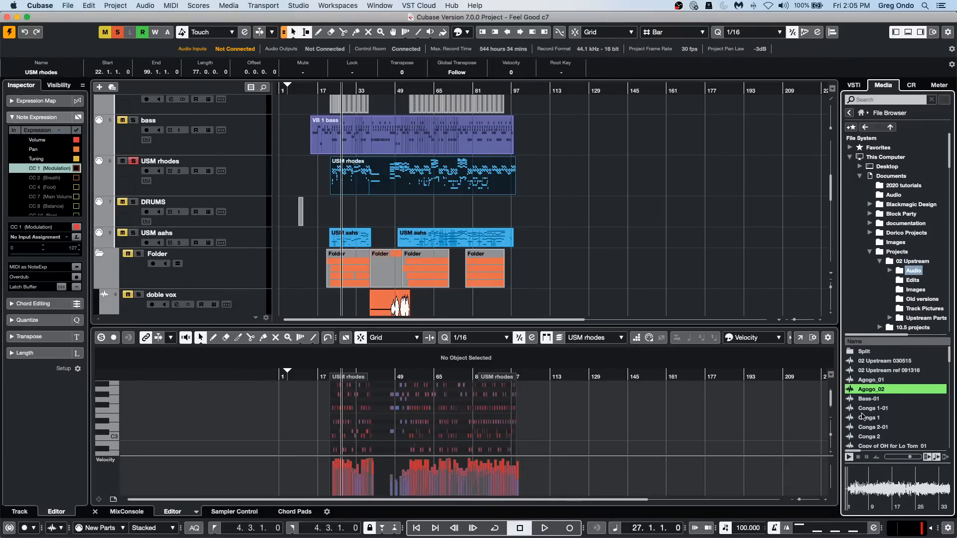
click(879, 409)
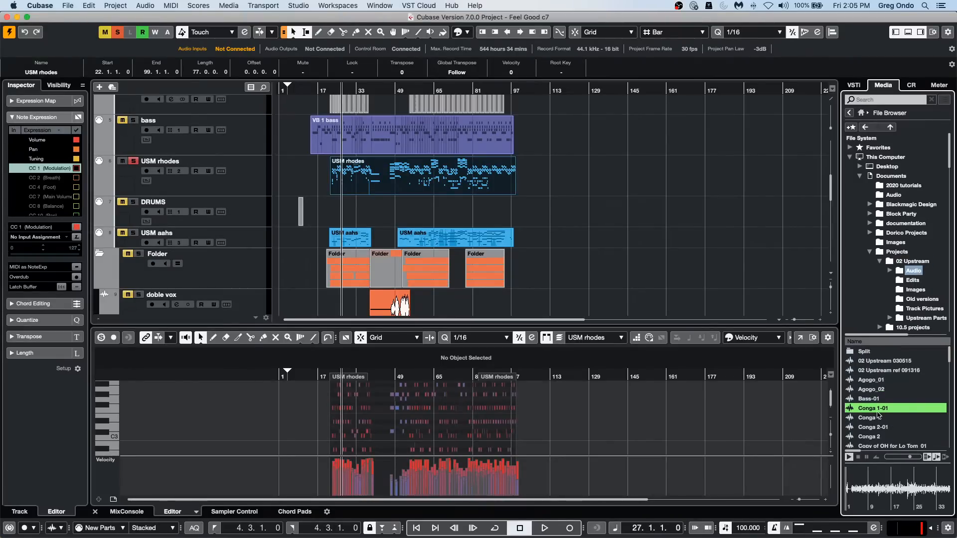
click(877, 416)
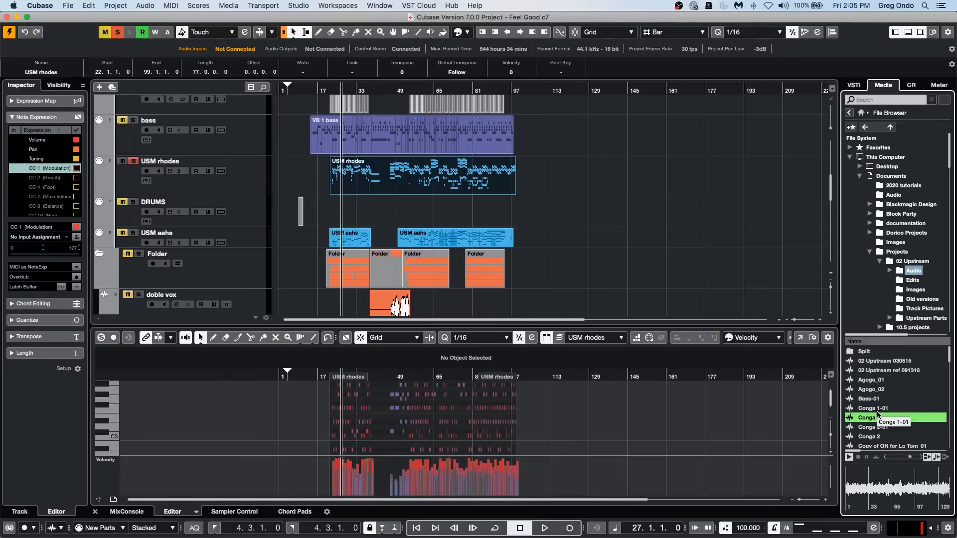
key(Down)
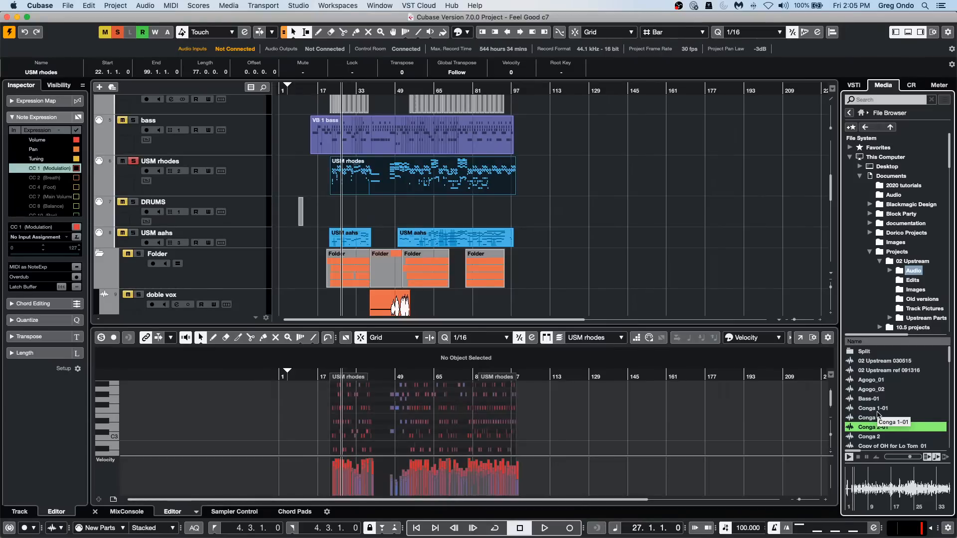
key(Down)
Preview the audio files between Copy of OH for Lo Tom_01 and Gtr 1-01, go back to Copy of OH_01, and stop playback.
key(Down)
key(Down)
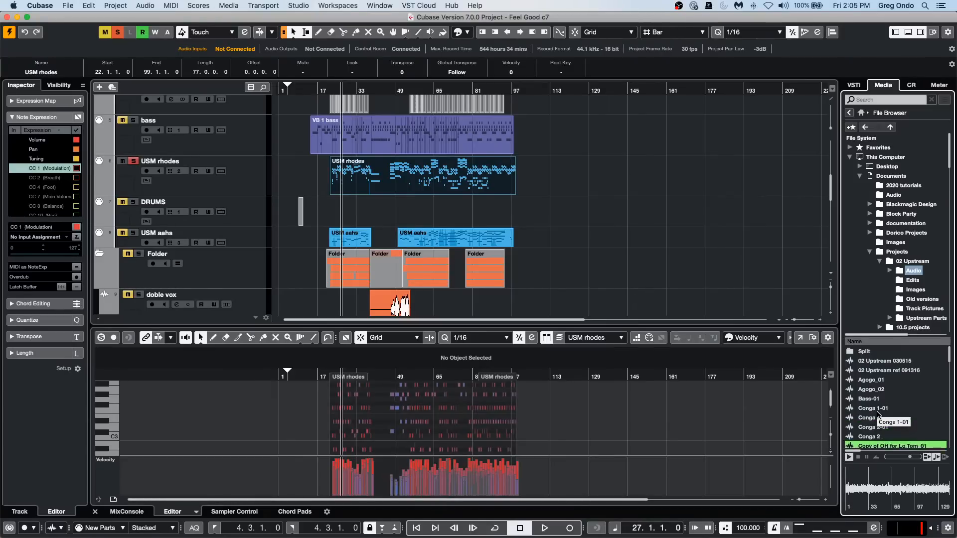
key(Down)
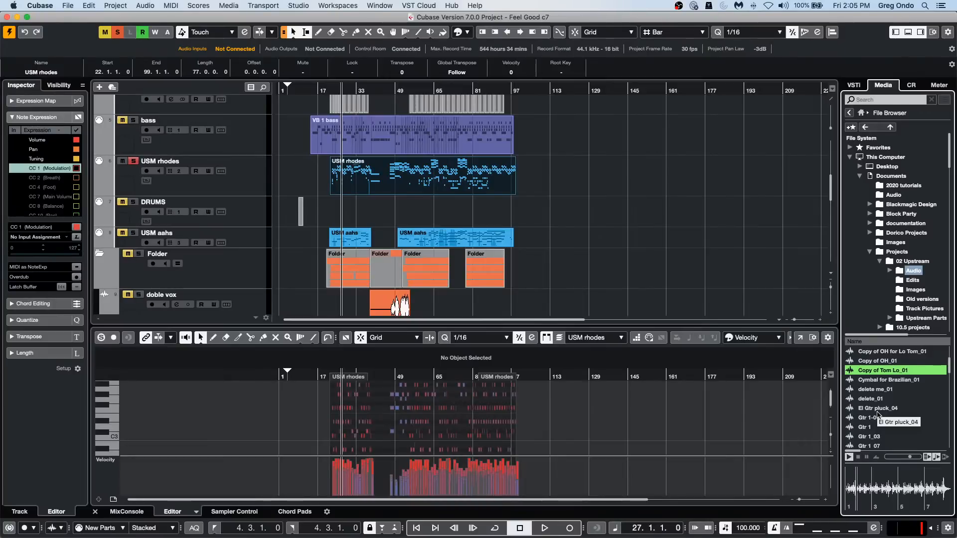
key(Down)
key(Down)
key(Down)
key(Down)
key(Down)
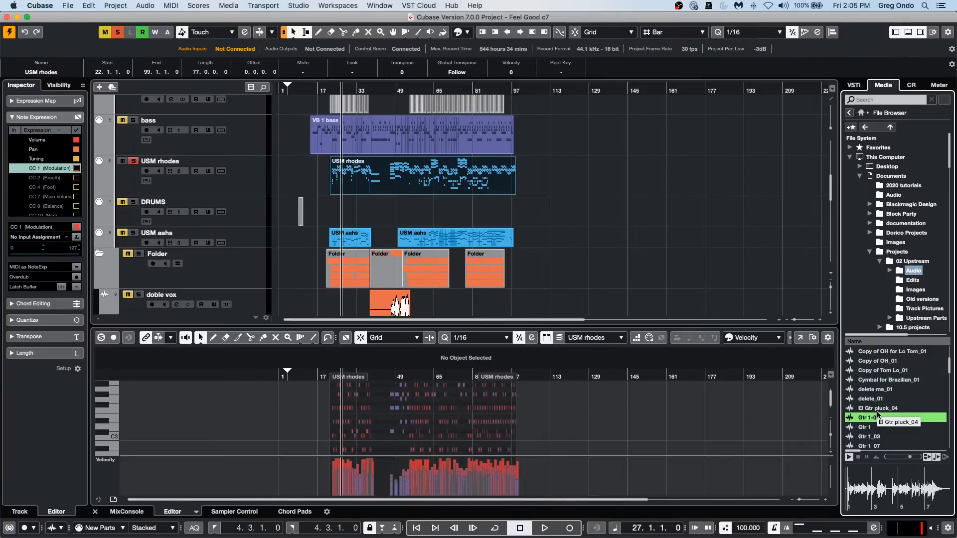
key(Up)
key(Up)
key(Up)
key(Up)
key(Up)
key(Up)
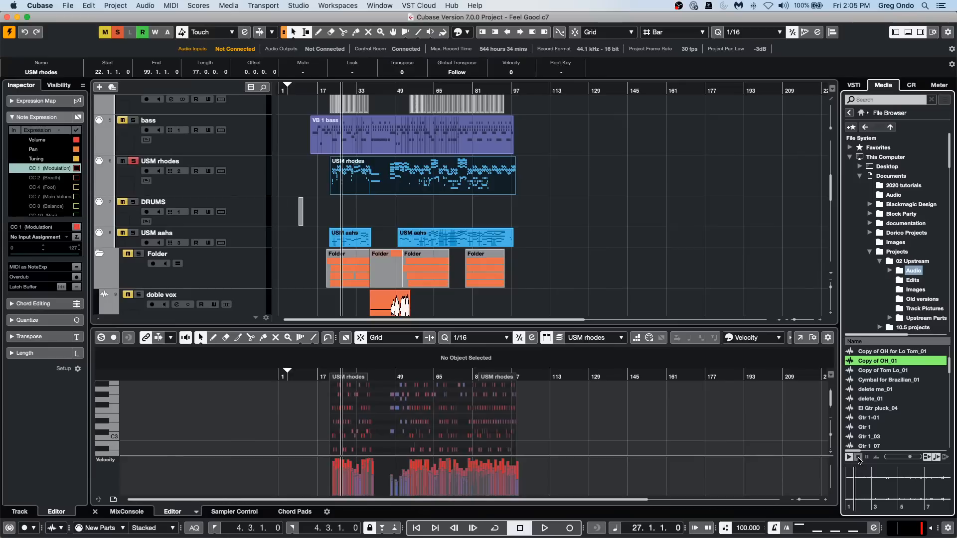
click(858, 457)
Check the favorite option for the Audio folder, view the saved Favorites folders, and return to the media home page.
right_click(900, 271)
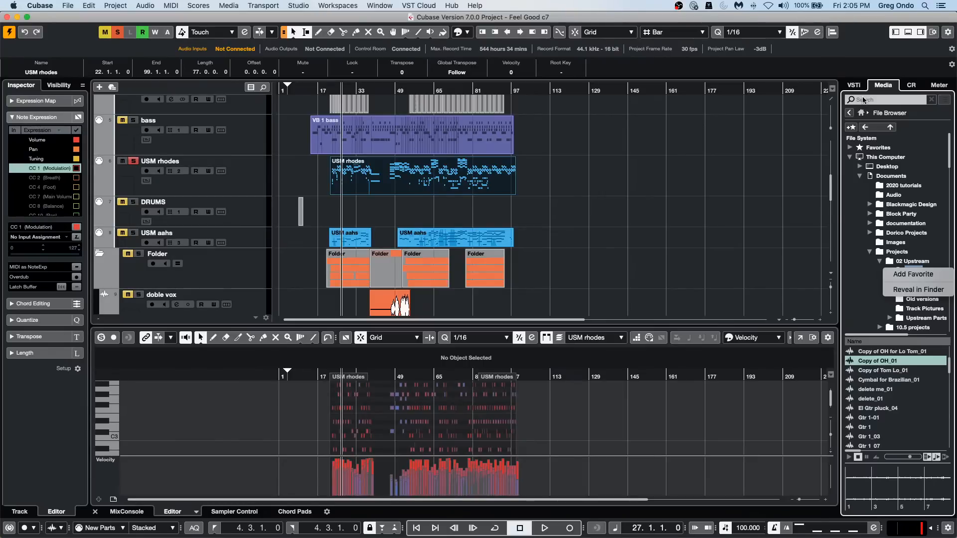
click(862, 114)
click(863, 114)
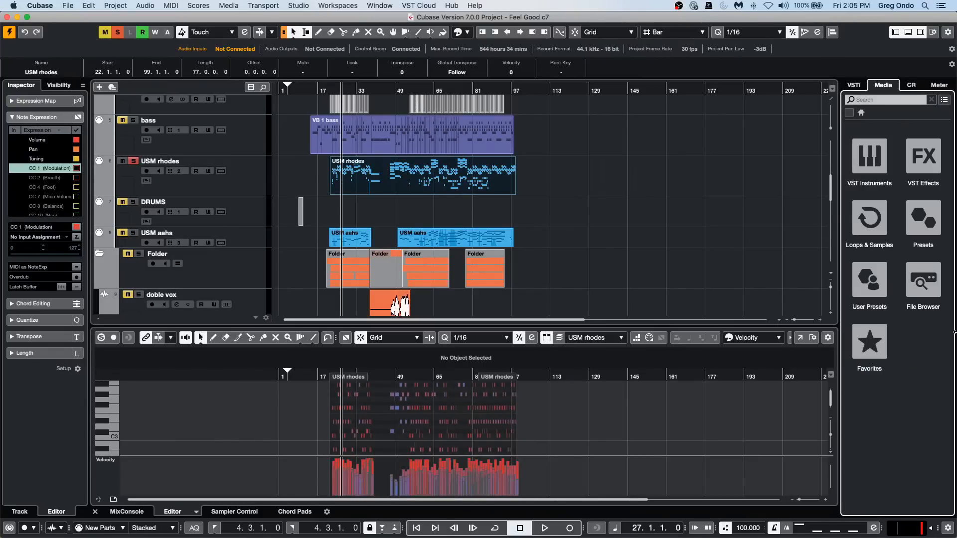
click(869, 341)
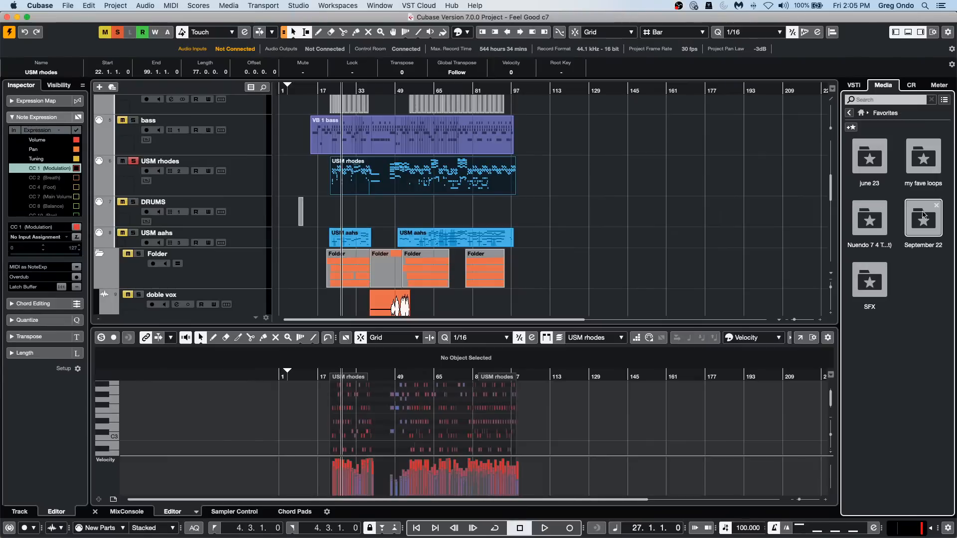
click(861, 114)
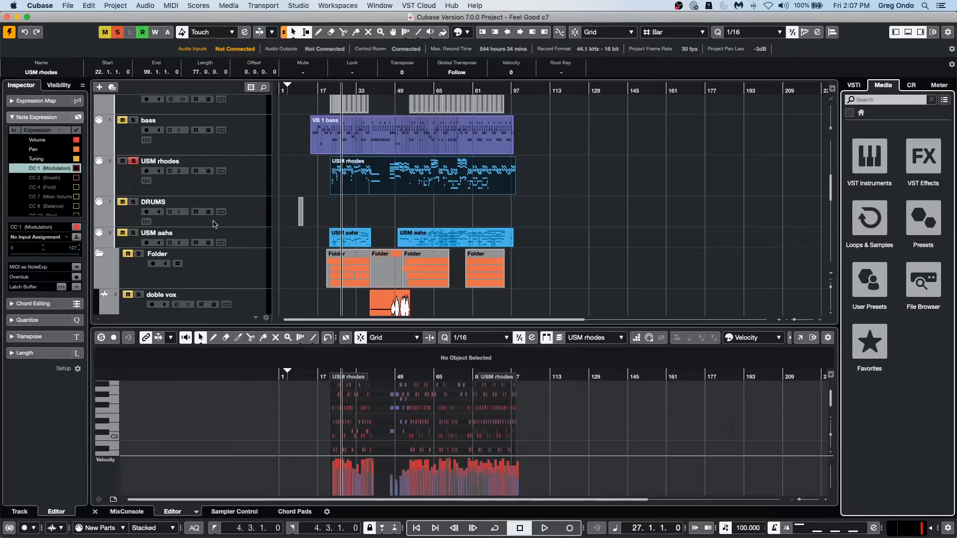
Insert MIDI Monitor in the first MIDI insert slot of the USM rhodes track and move its window over the arrangement.
click(244, 180)
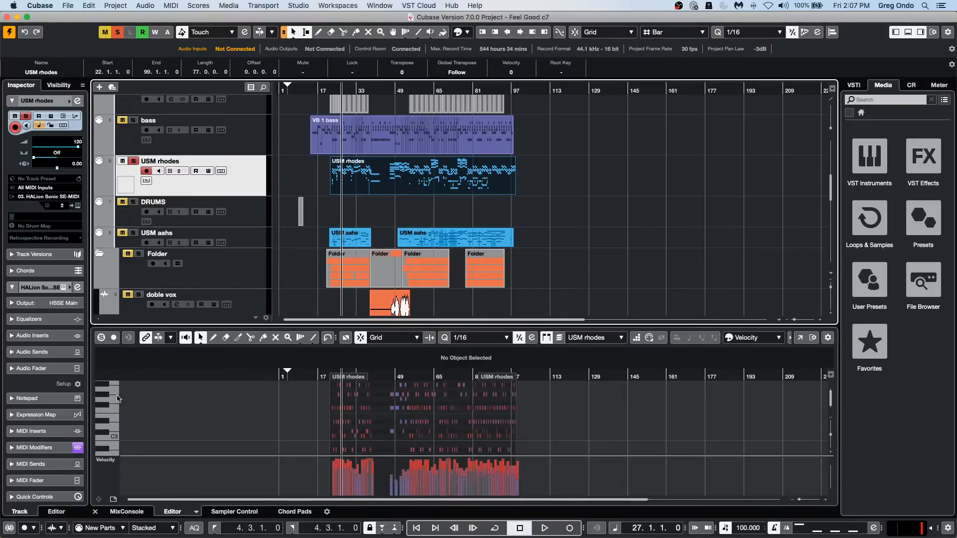
click(65, 217)
click(243, 176)
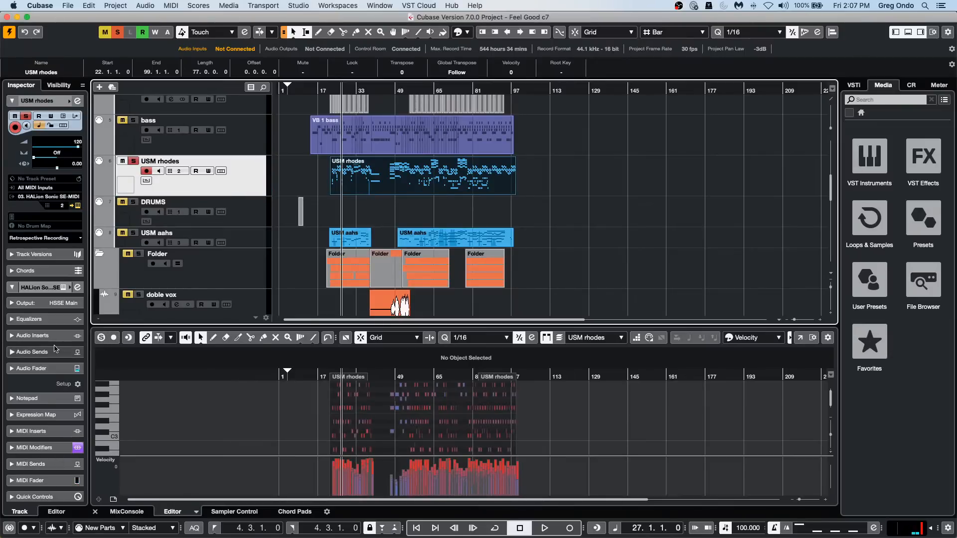
click(59, 431)
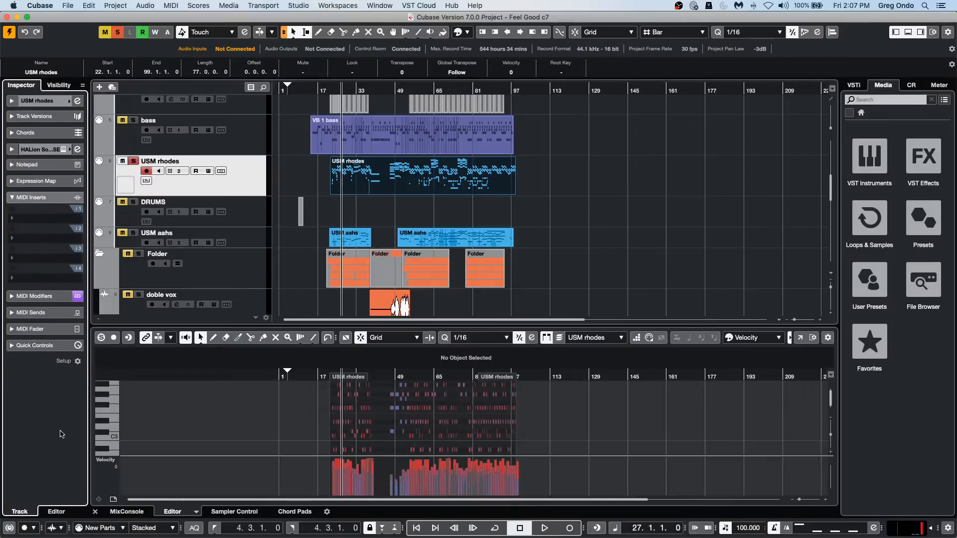
click(59, 220)
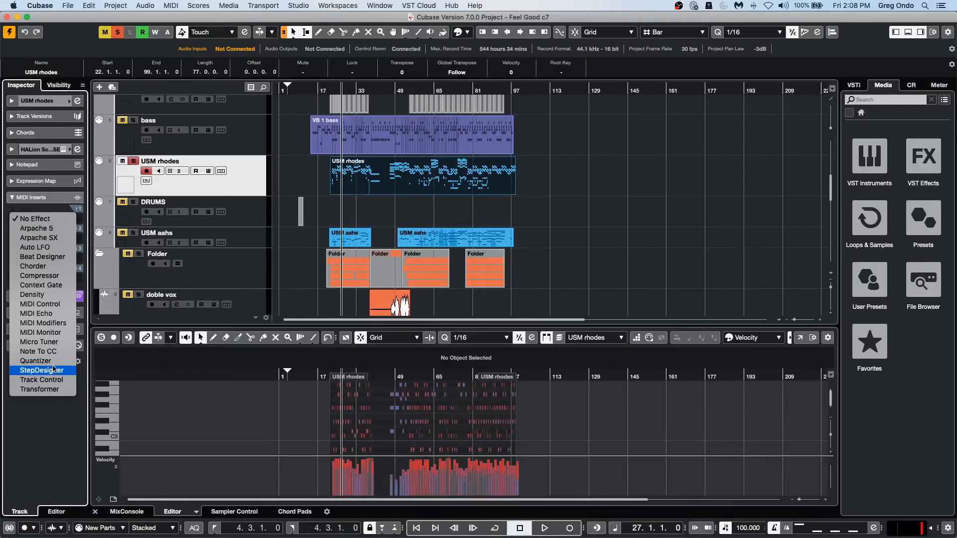
click(62, 332)
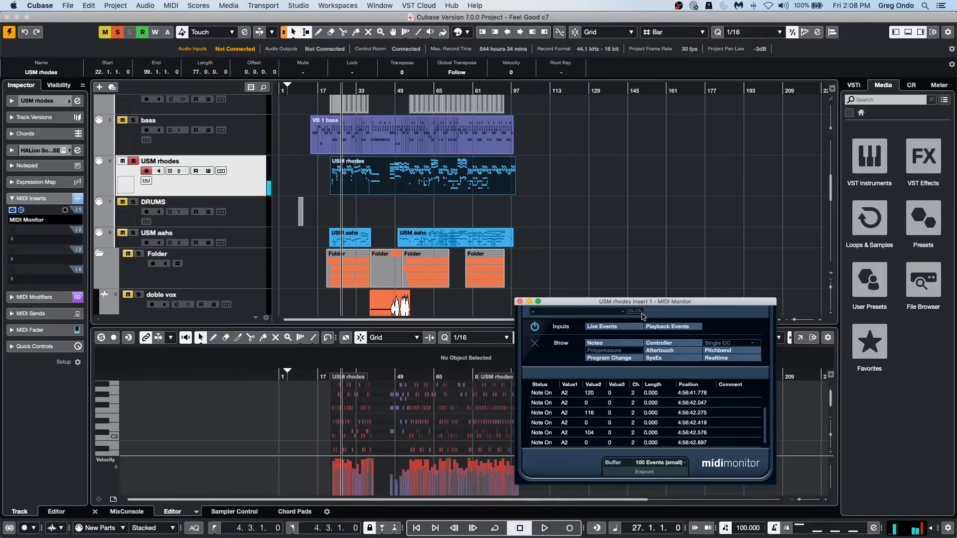
drag(613, 302, 543, 192)
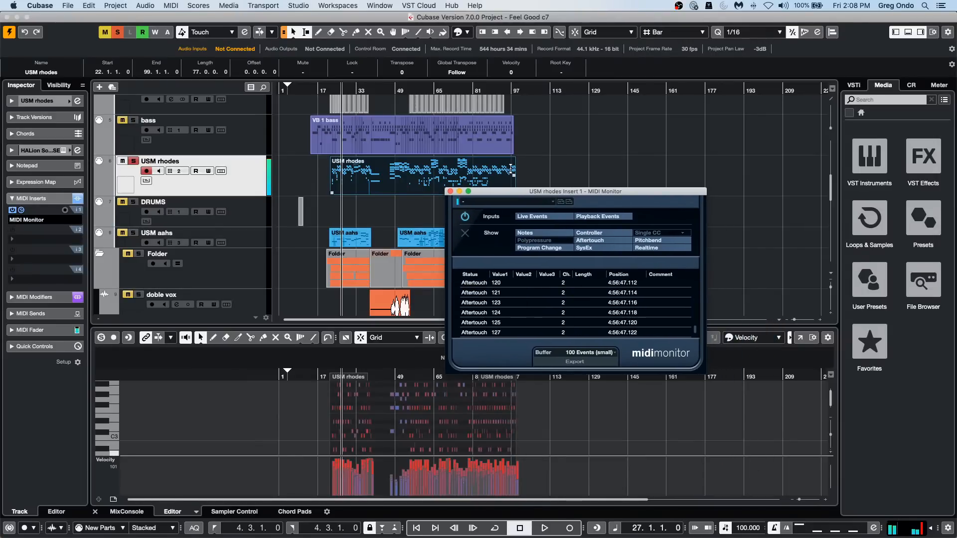
Record a short MIDI take with aftertouch on USM rhodes from about bar 121, and close the MIDI Monitor window.
click(571, 90)
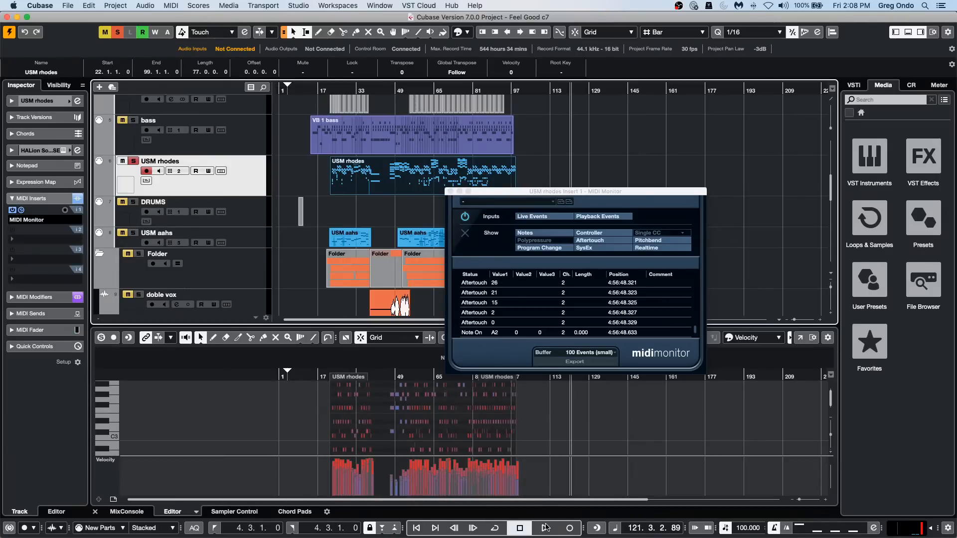
click(570, 528)
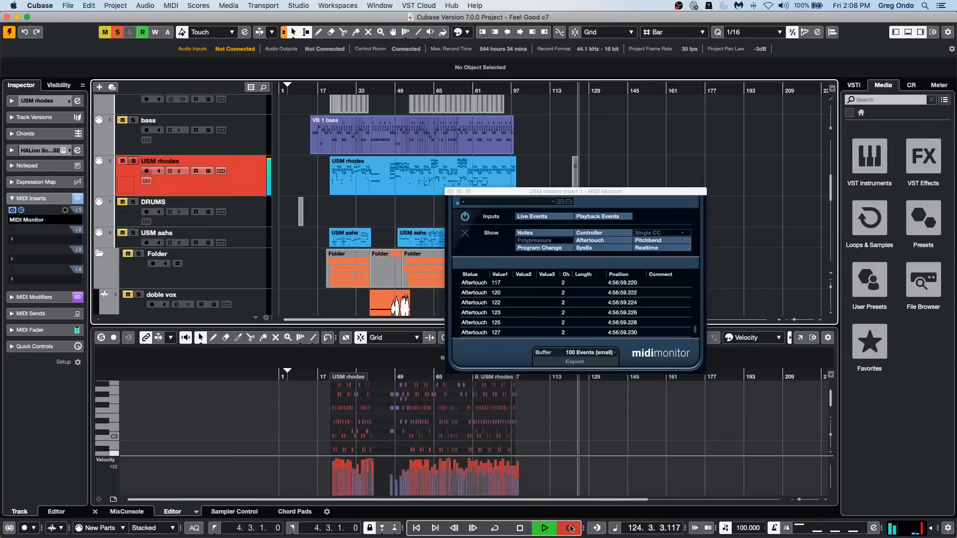
key(space)
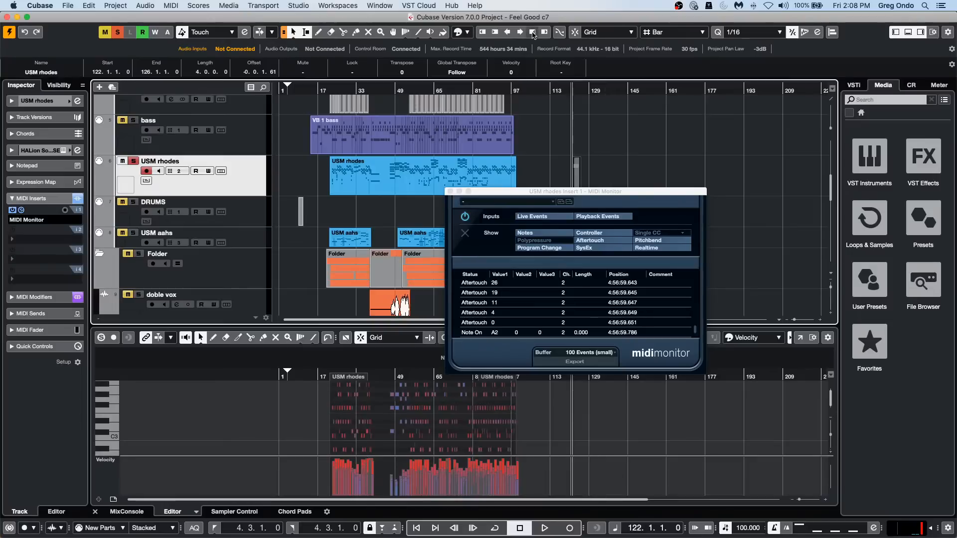
drag(581, 88, 577, 123)
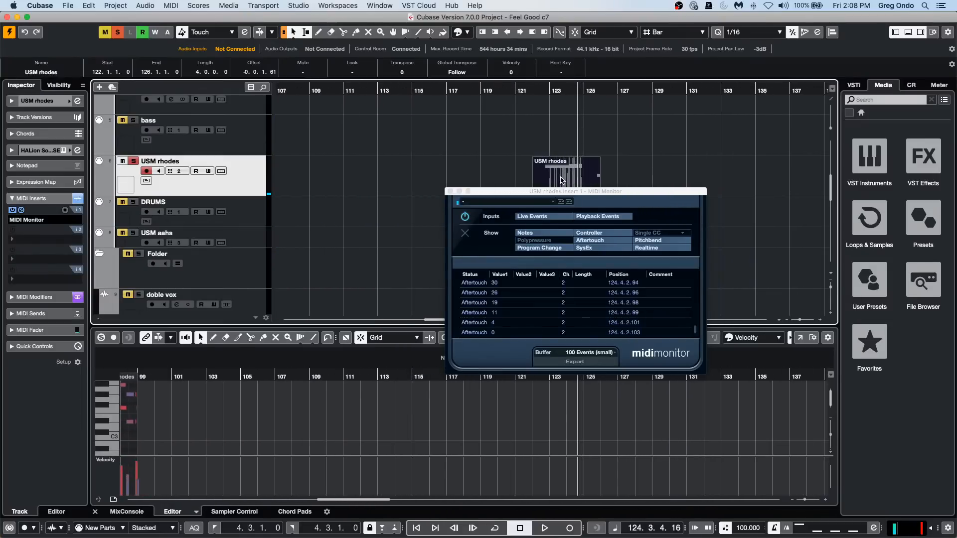
click(450, 191)
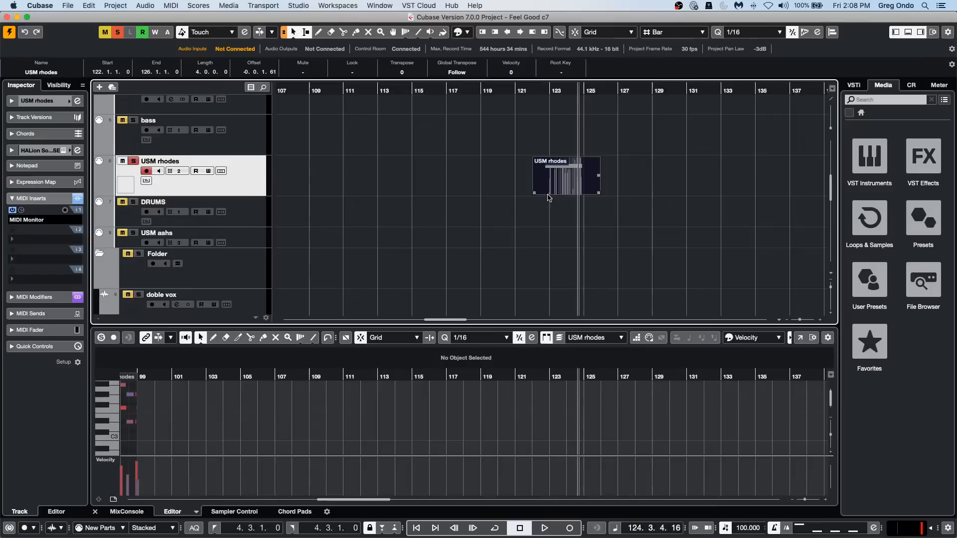
Examine the recorded USM rhodes part's note and aftertouch events in the List Editor, and close the editor.
click(96, 6)
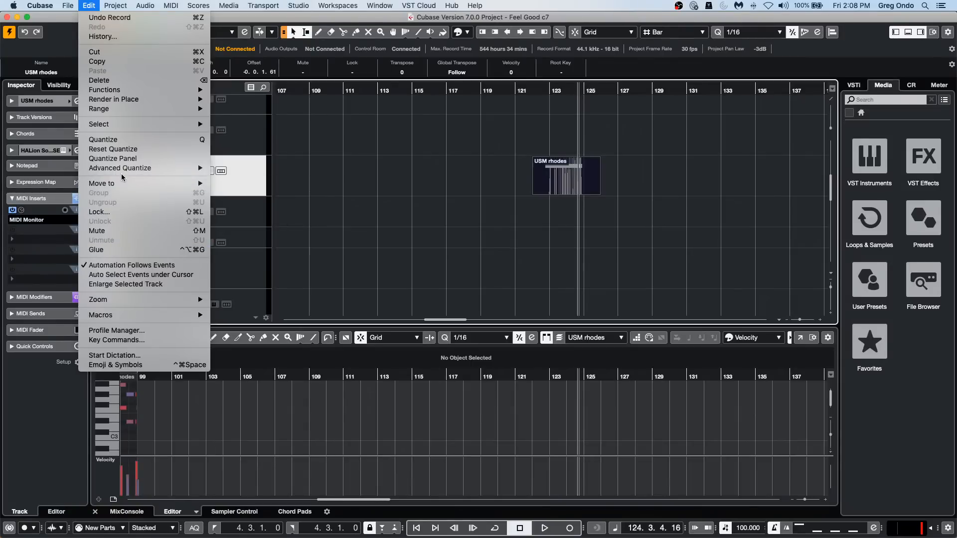
mouse_move(115, 4)
mouse_move(165, 5)
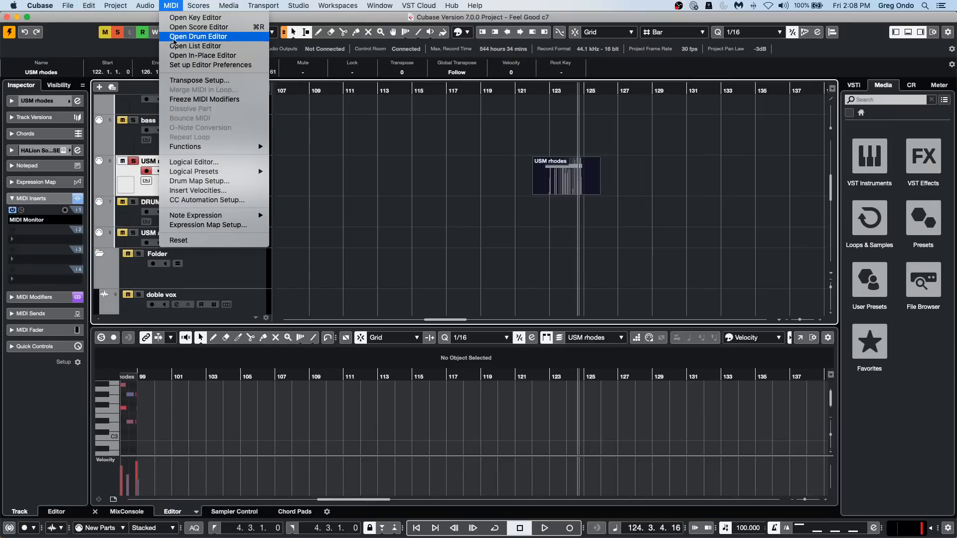
click(214, 45)
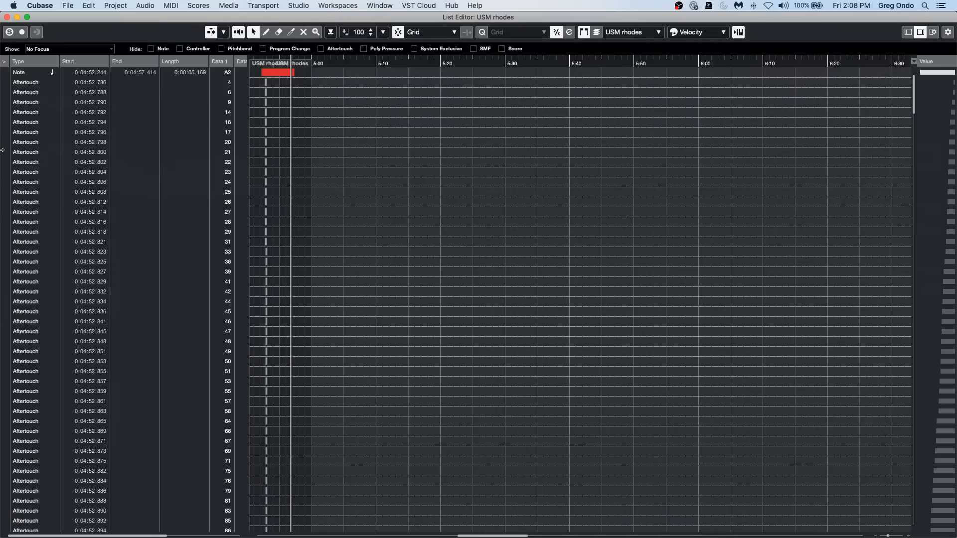
scroll(61, 251, down, 20)
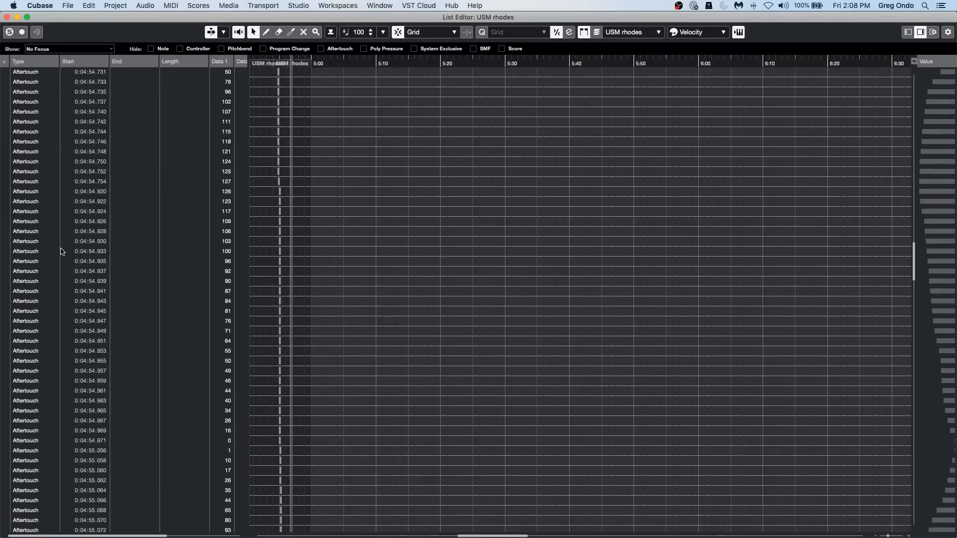
scroll(61, 251, down, 3)
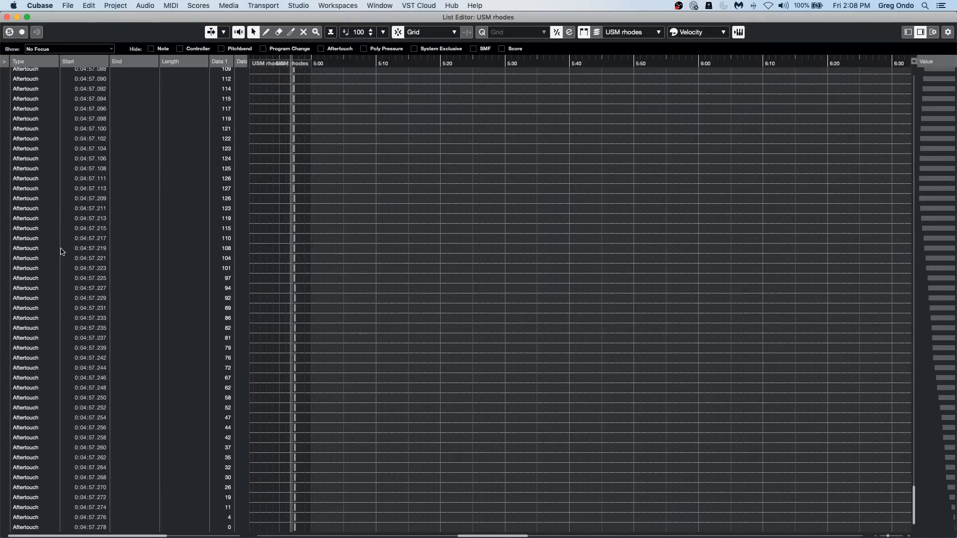
scroll(61, 250, up, 20)
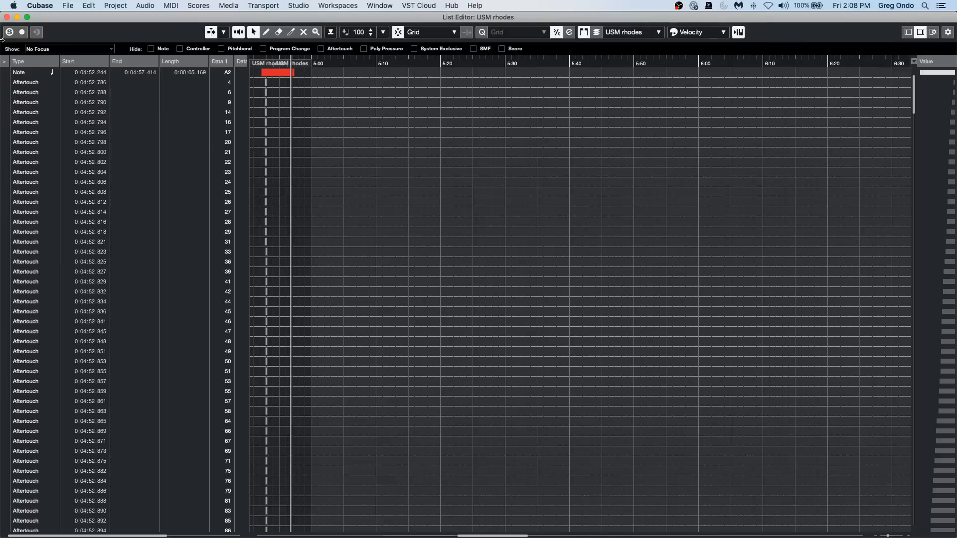
click(7, 18)
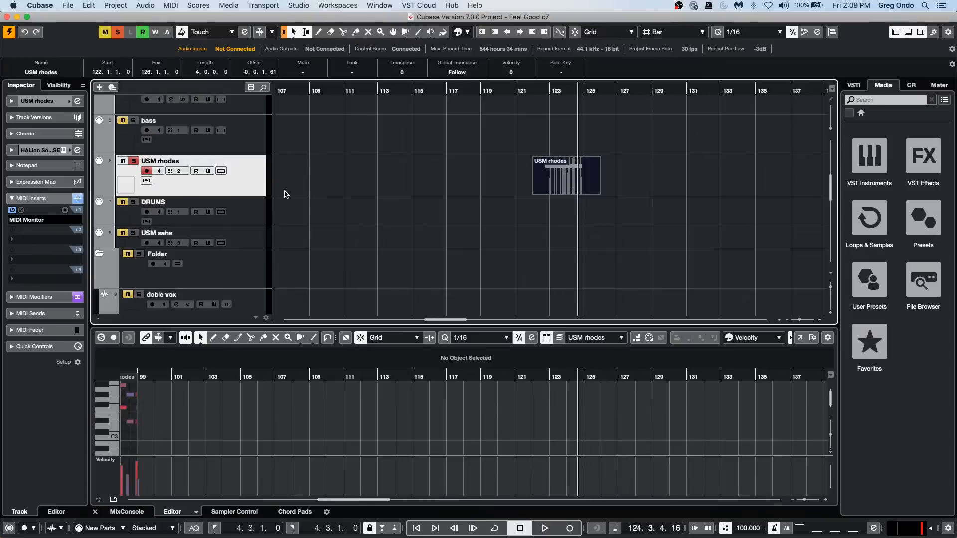
Enable a Local Input Transformer on the USM rhodes track and set its function to Filter.
click(65, 86)
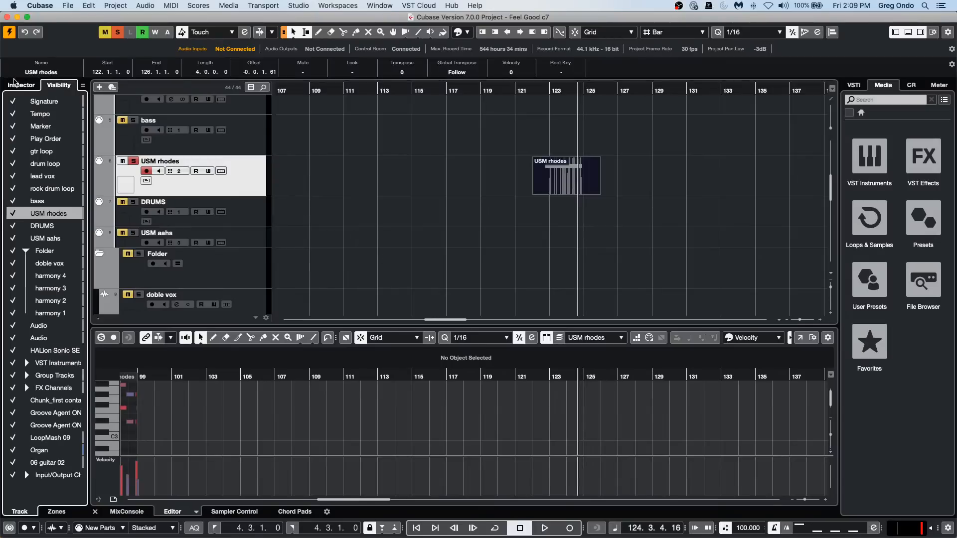
click(19, 85)
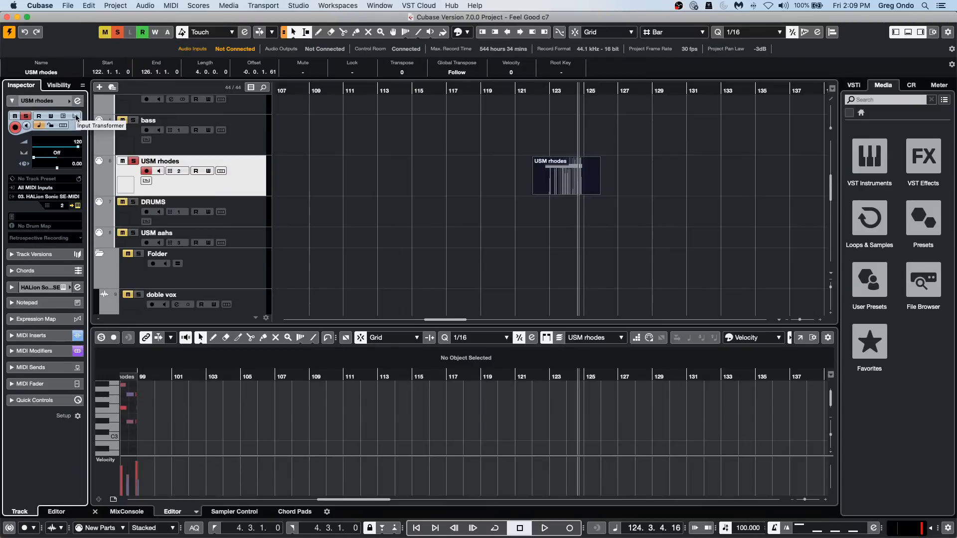
click(75, 116)
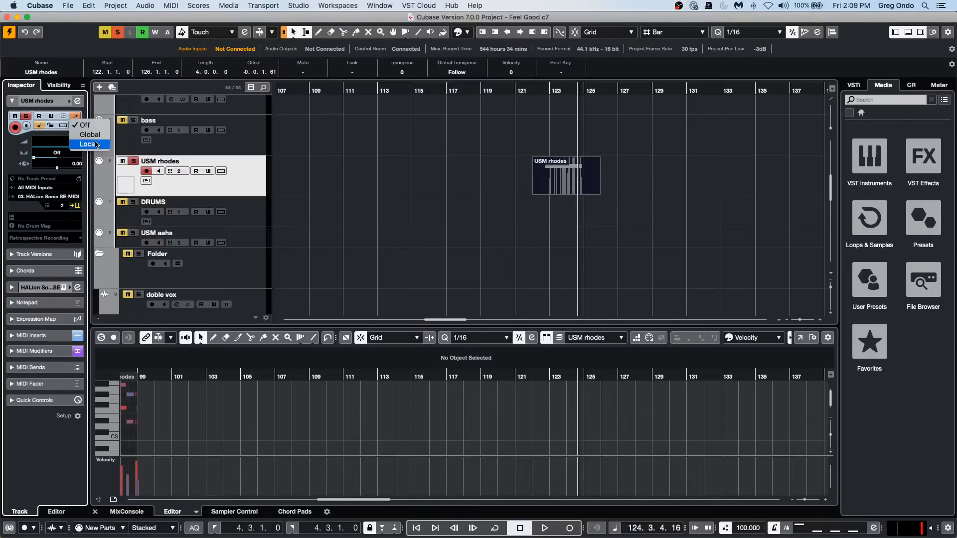
click(91, 144)
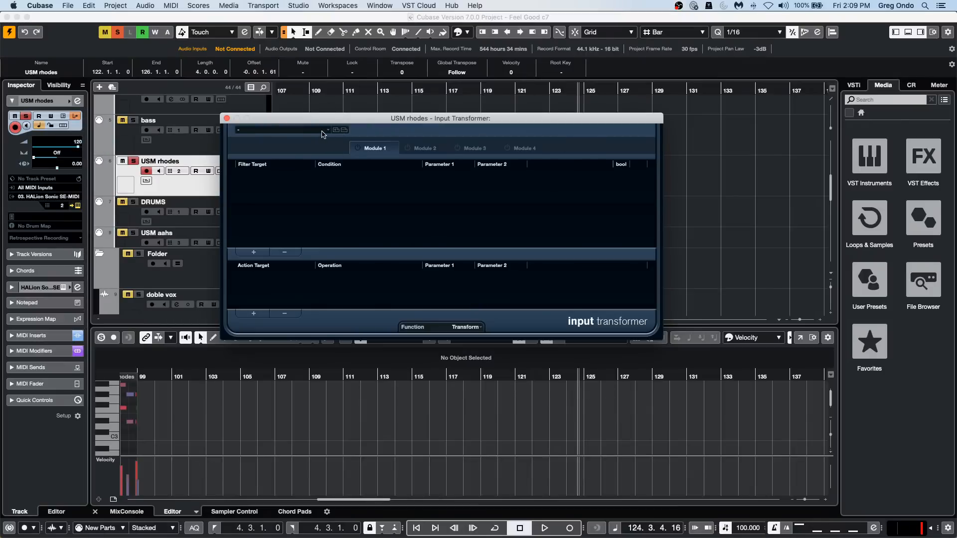
click(472, 327)
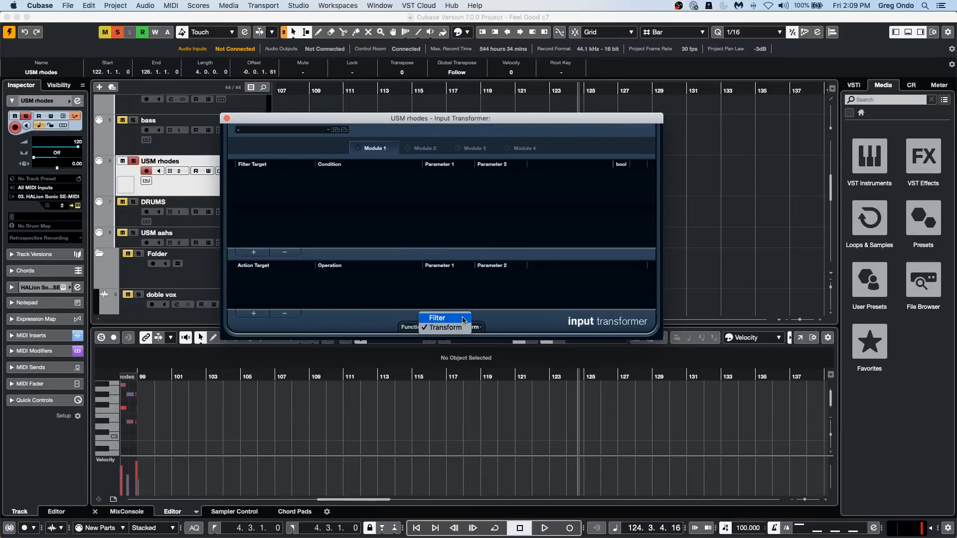
click(437, 318)
click(253, 252)
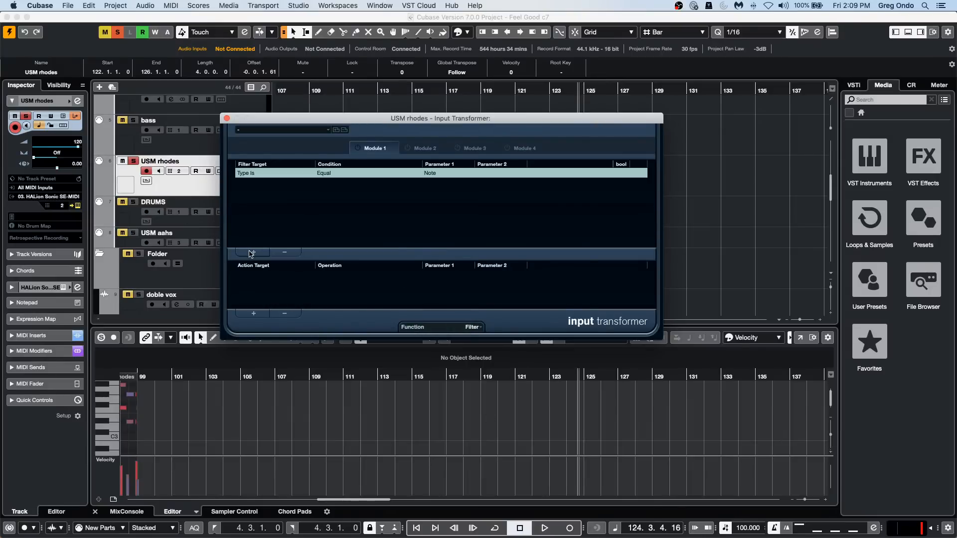
click(260, 173)
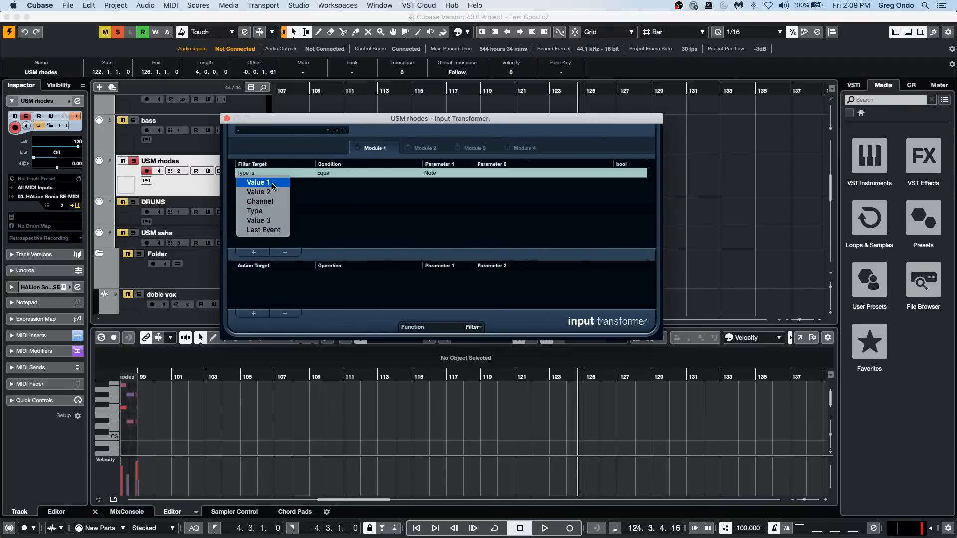
click(272, 184)
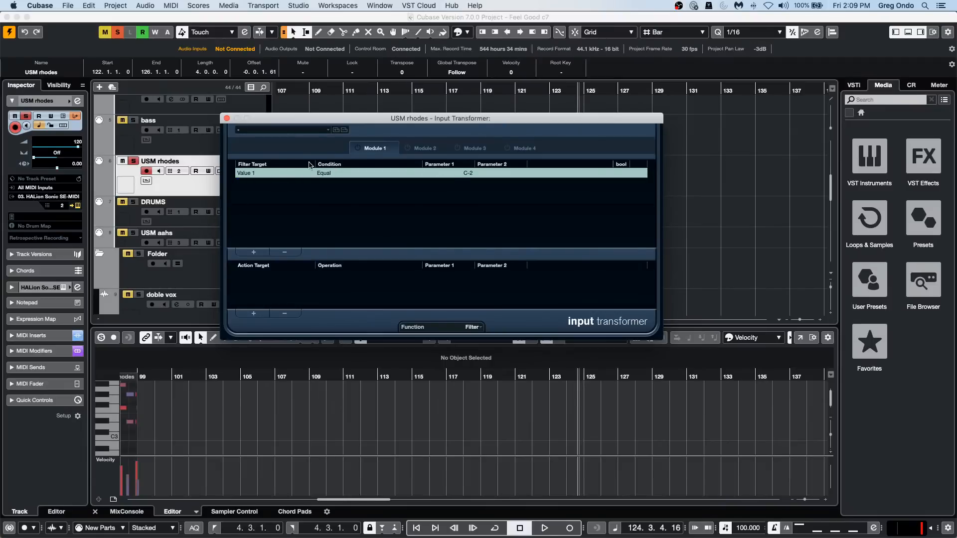
click(272, 173)
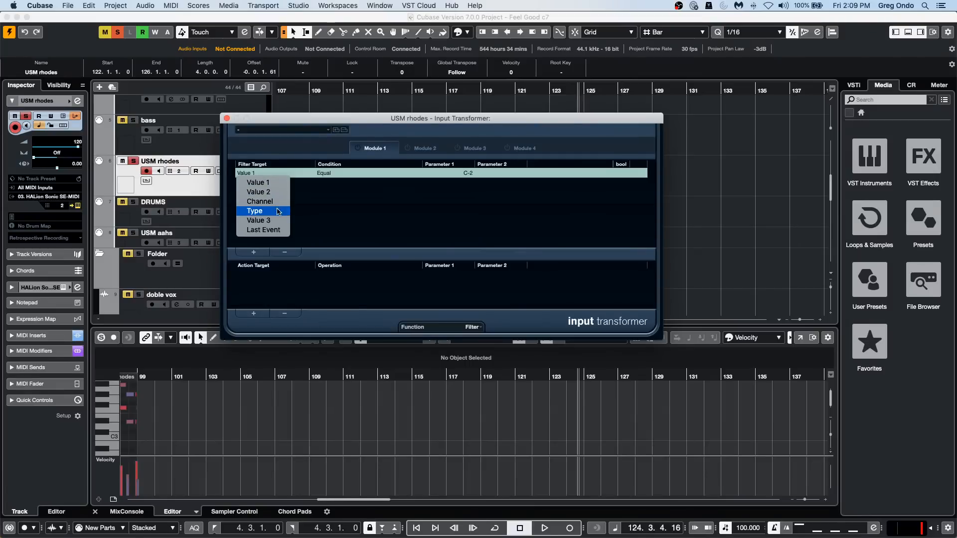
click(348, 211)
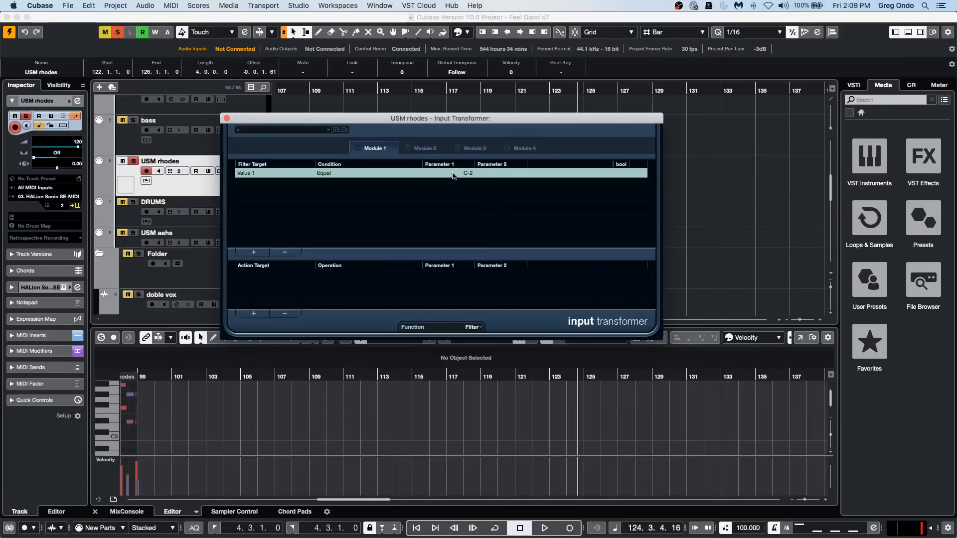
click(253, 173)
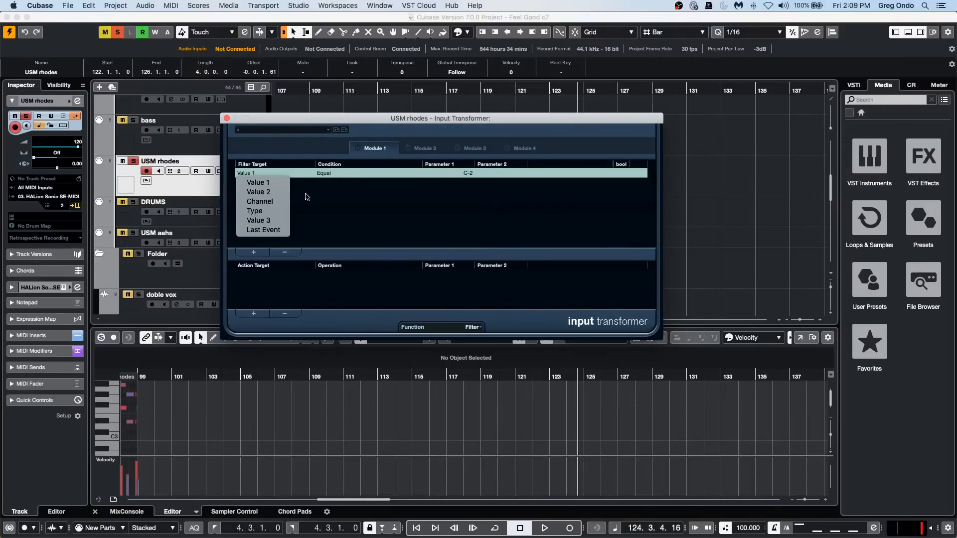
click(351, 197)
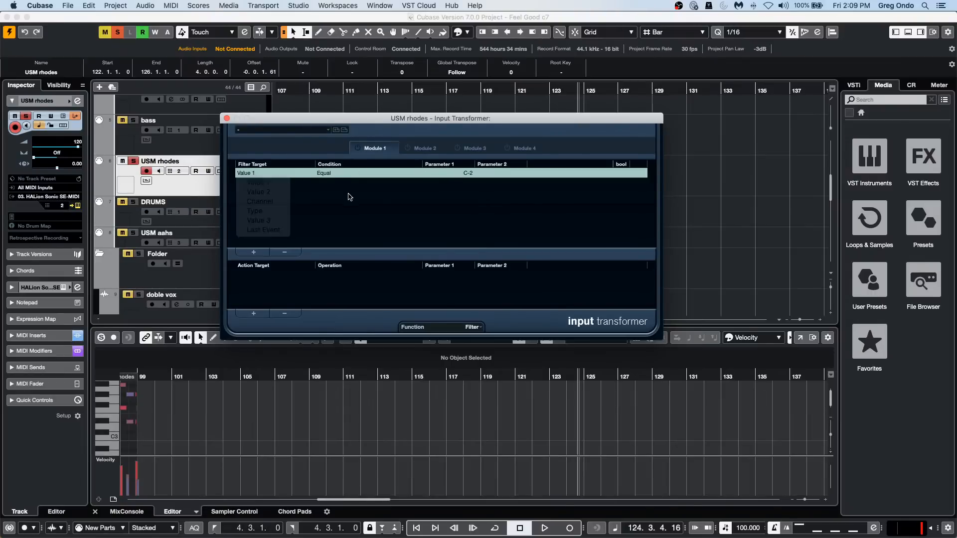
click(286, 253)
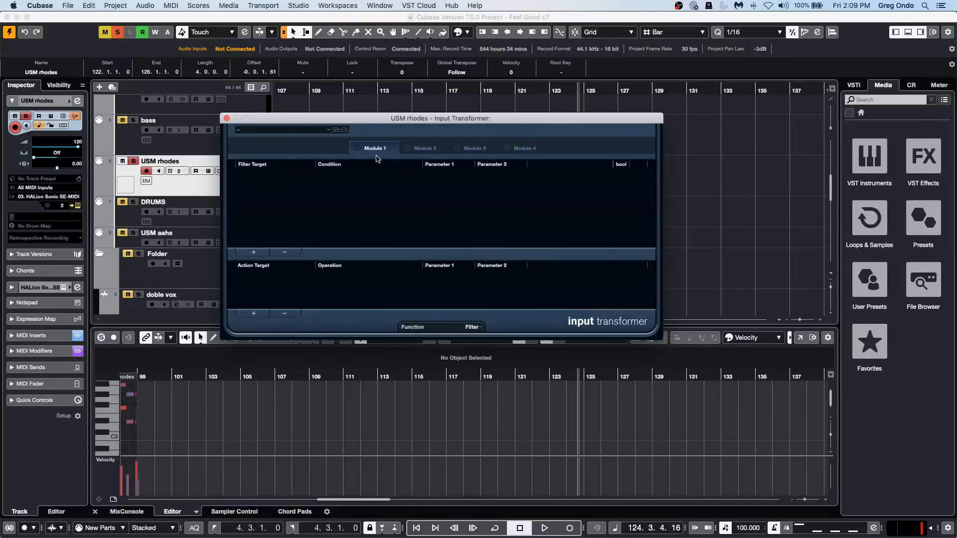
Activate Module 1 of the Input Transformer, add a filter condition Type Is Equal Aftertouch, and close the window.
click(356, 149)
click(253, 252)
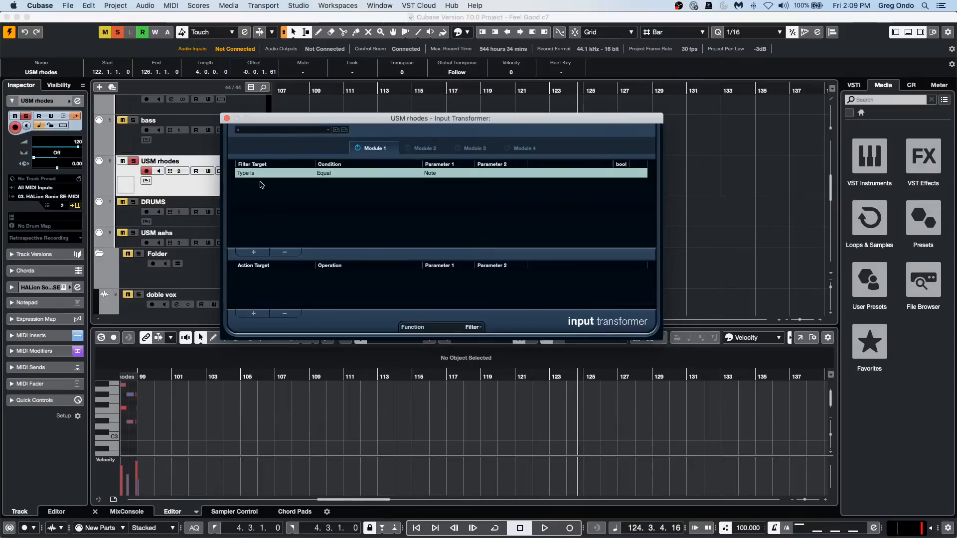
click(441, 174)
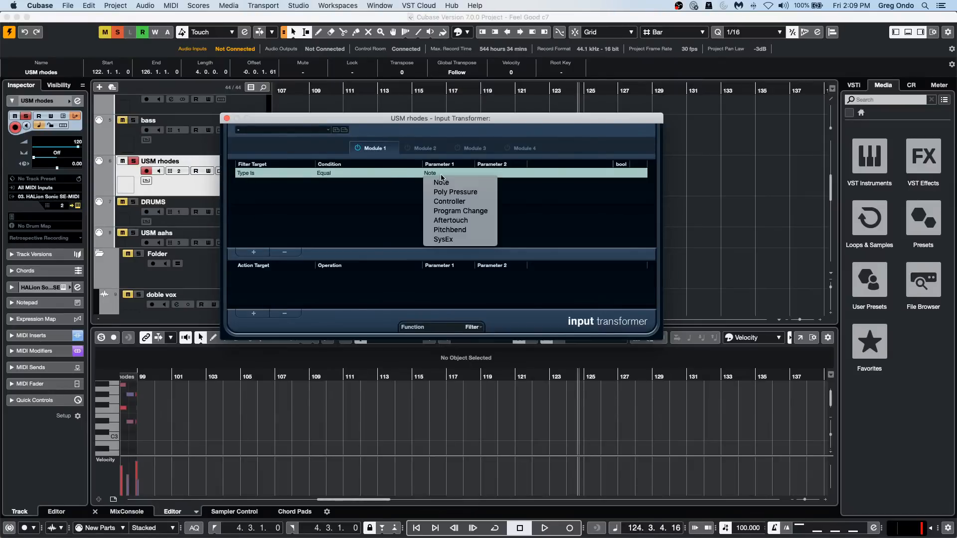
click(450, 220)
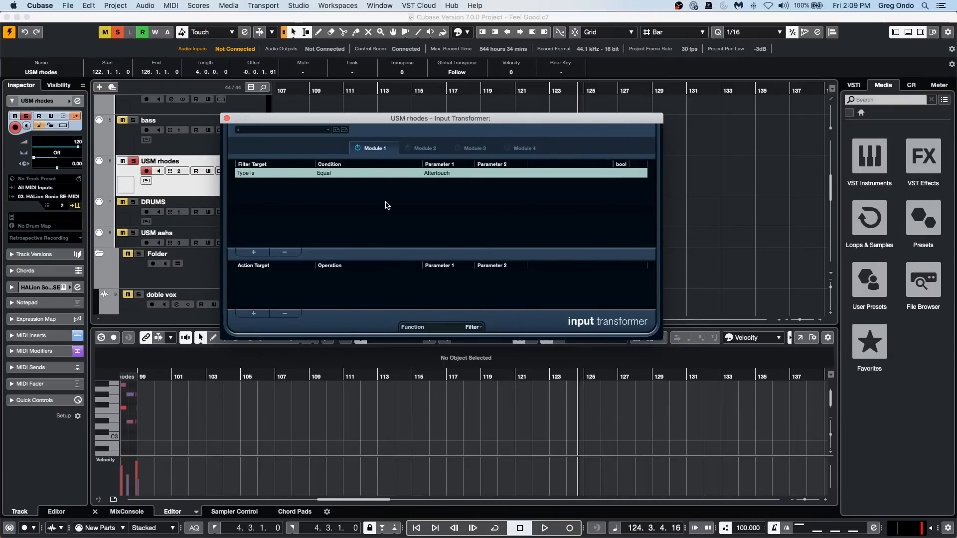
click(227, 118)
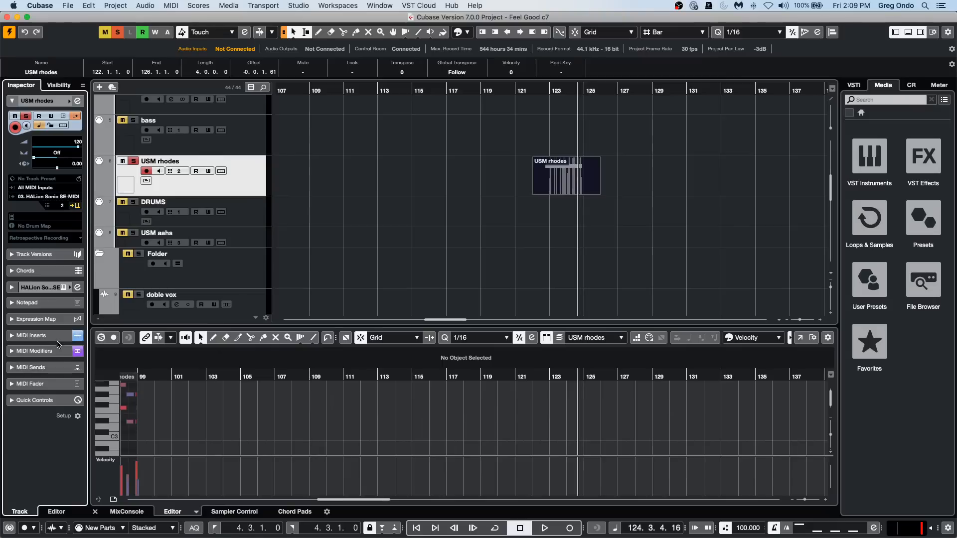
Remove MIDI Monitor from the first MIDI insert slot of the USM rhodes track and insert a fresh instance there.
click(27, 335)
click(22, 210)
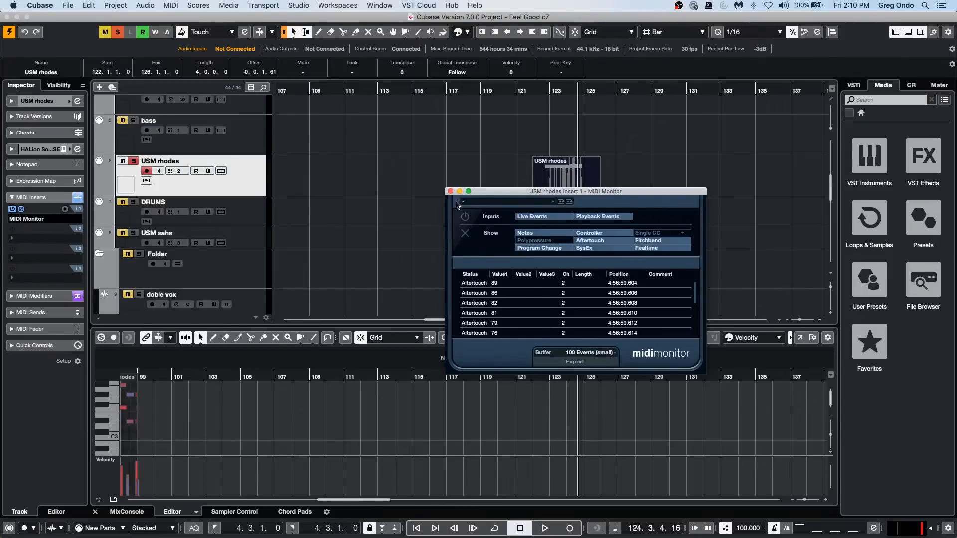
click(41, 219)
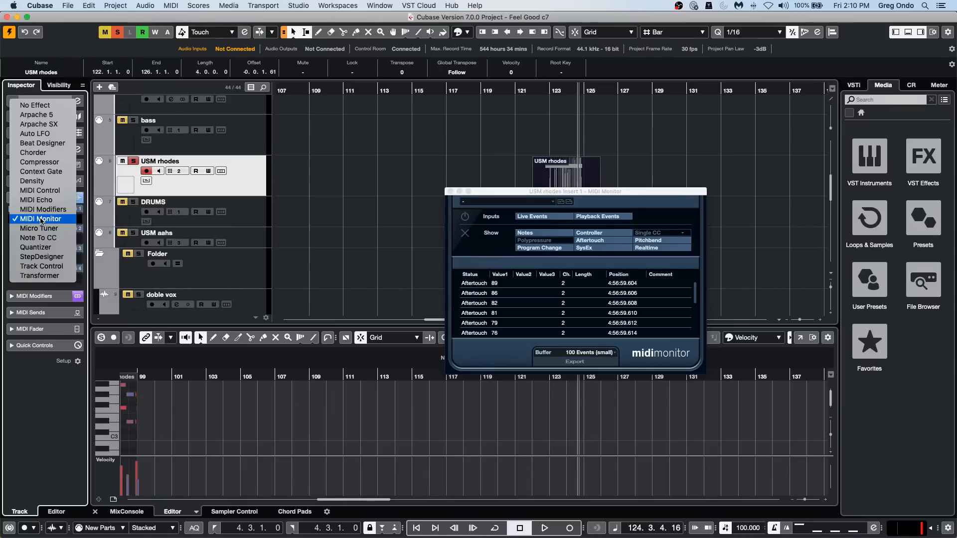
click(41, 220)
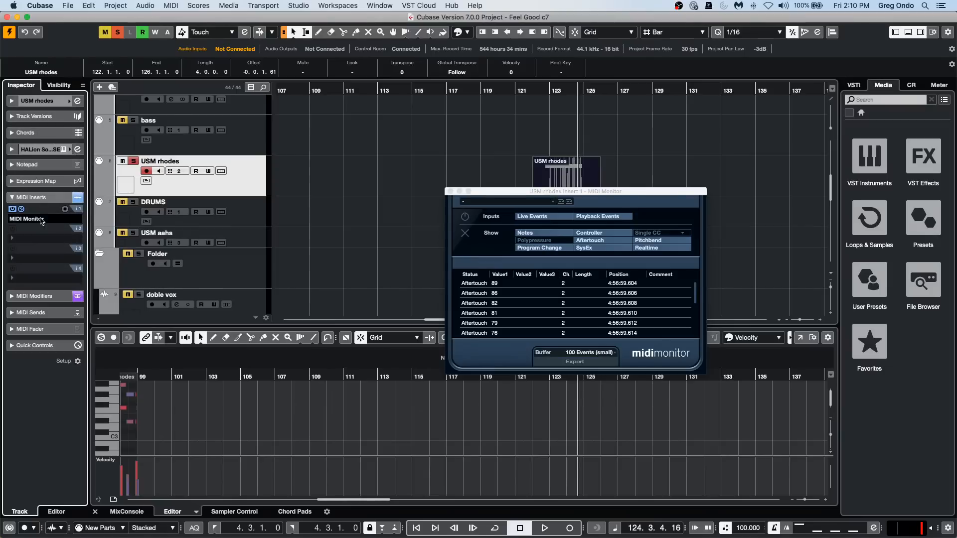
click(450, 192)
click(42, 220)
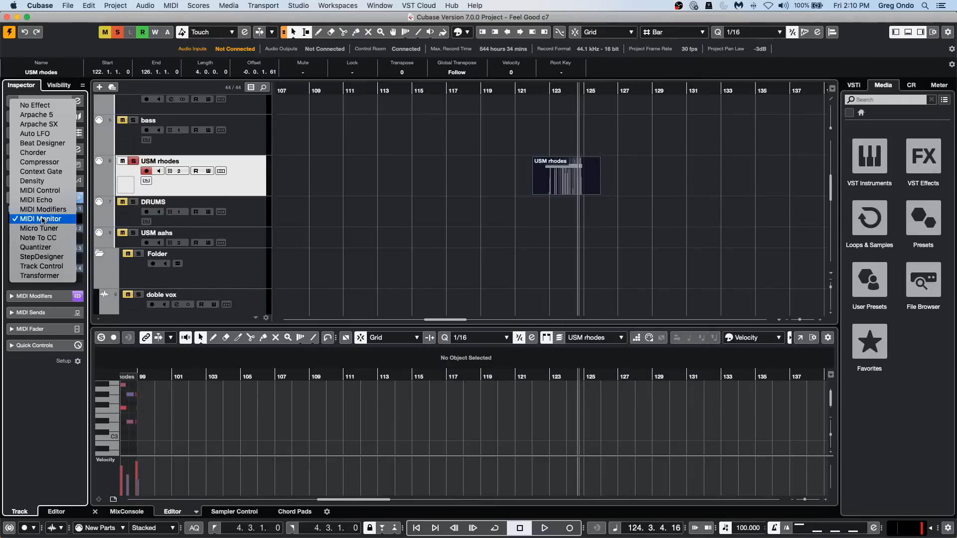
click(54, 106)
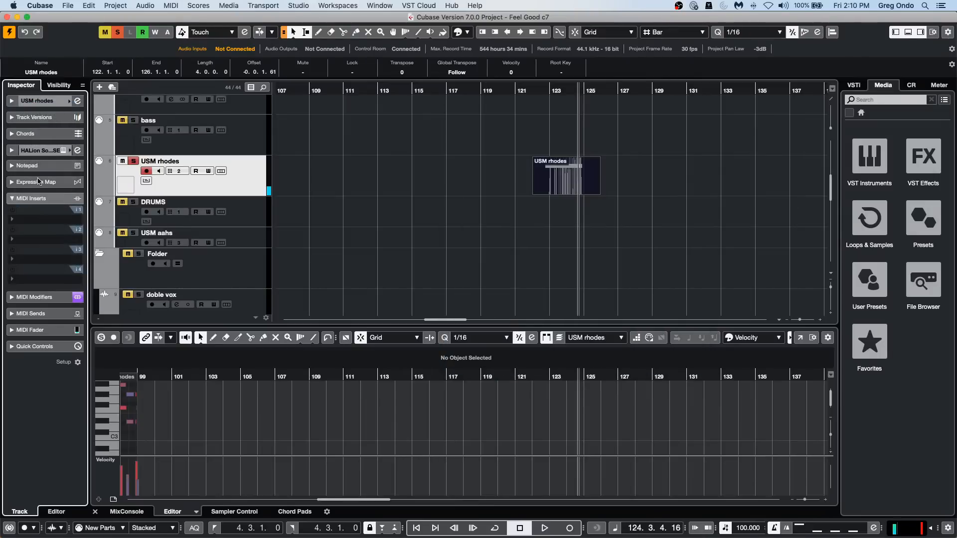
click(33, 222)
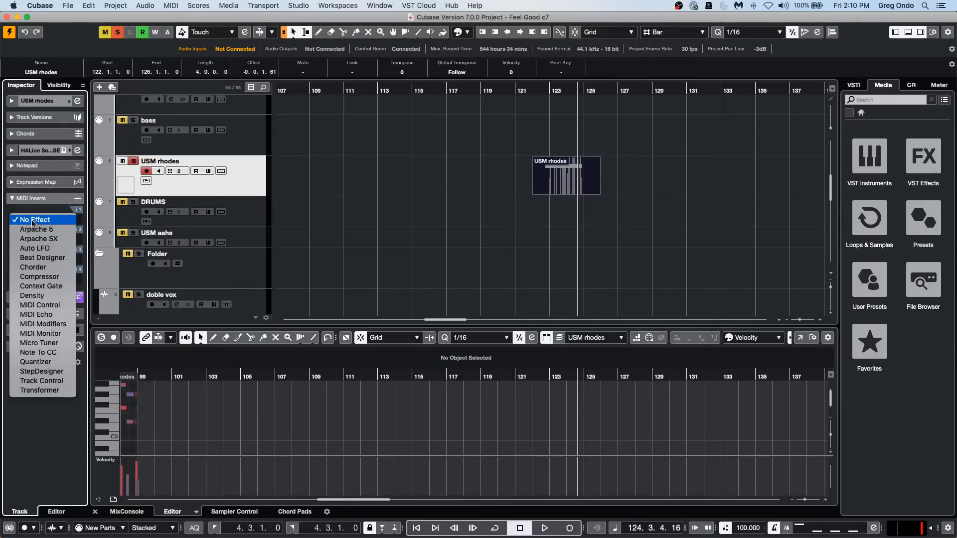
click(69, 334)
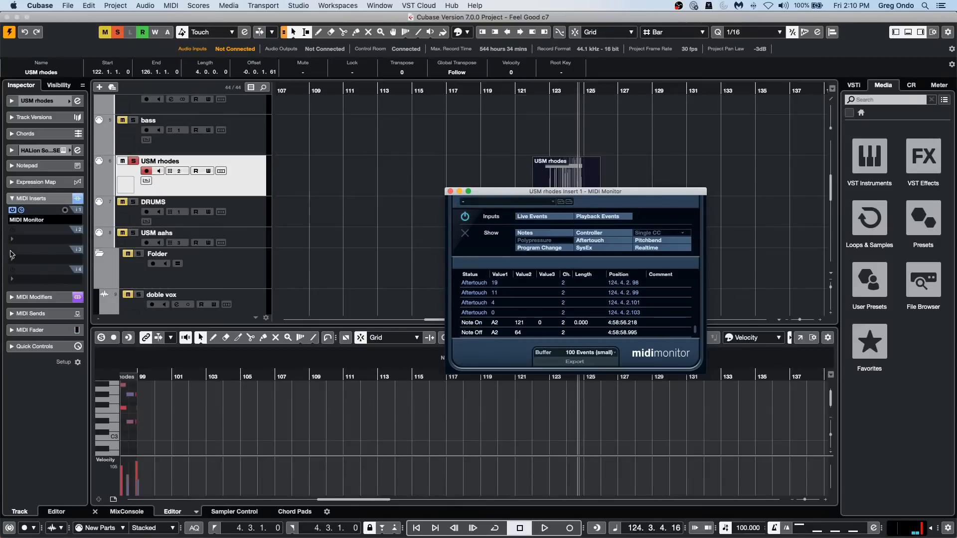
Show the USM rhodes track's basic settings, close the MIDI Monitor window, and view the list of available MIDI output ports.
click(37, 102)
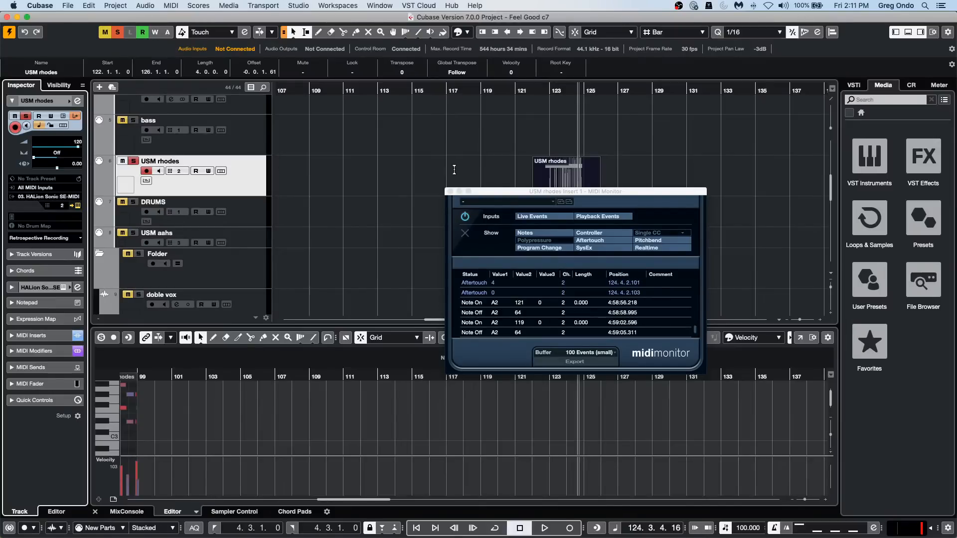
click(450, 191)
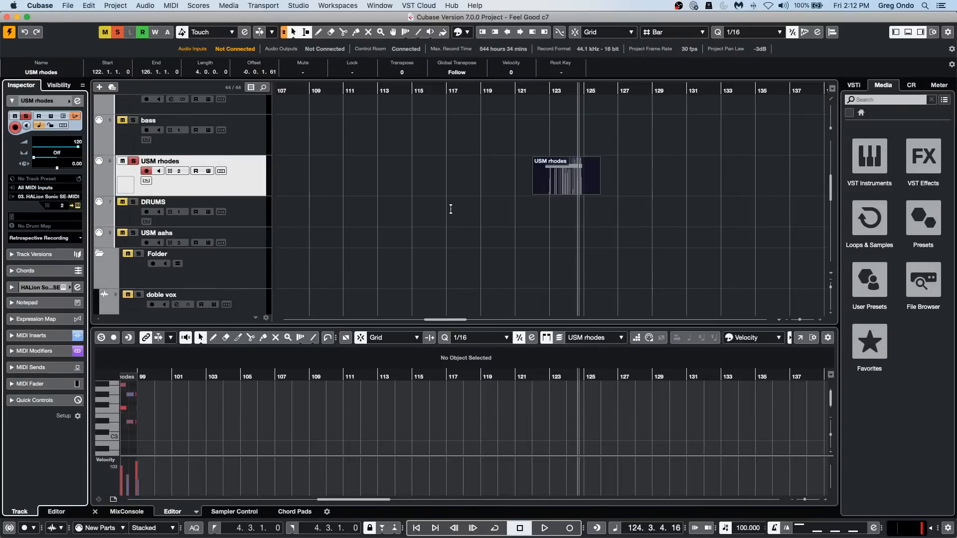
click(44, 198)
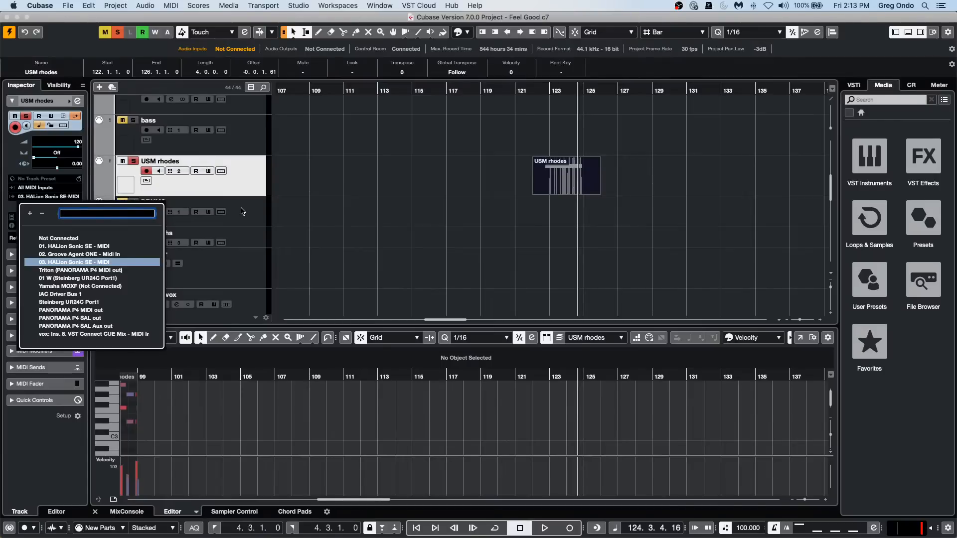
click(872, 204)
Browse the Caleidoscope set in Loops & Samples, trying the Drum&Perc, Chromatic and Synth Bell filters and clearing them.
click(867, 227)
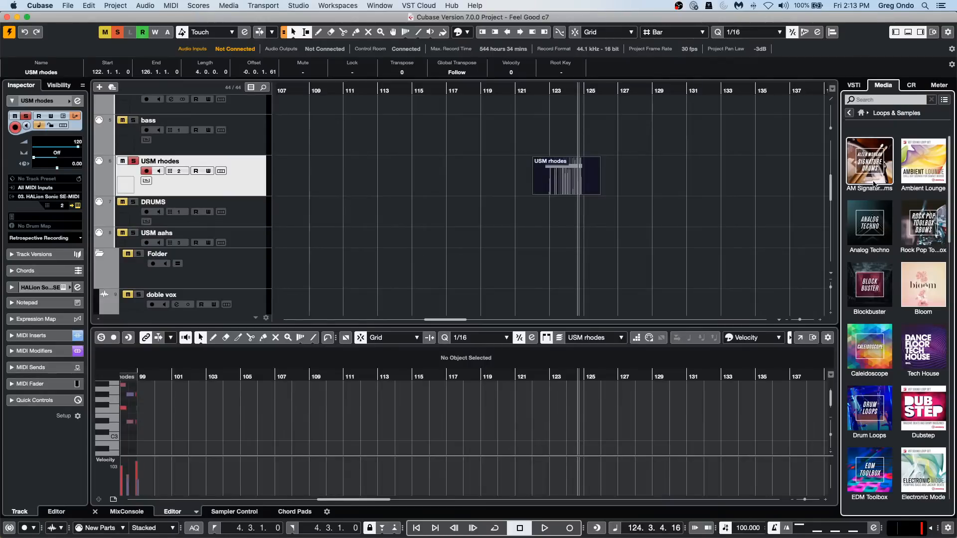
click(881, 338)
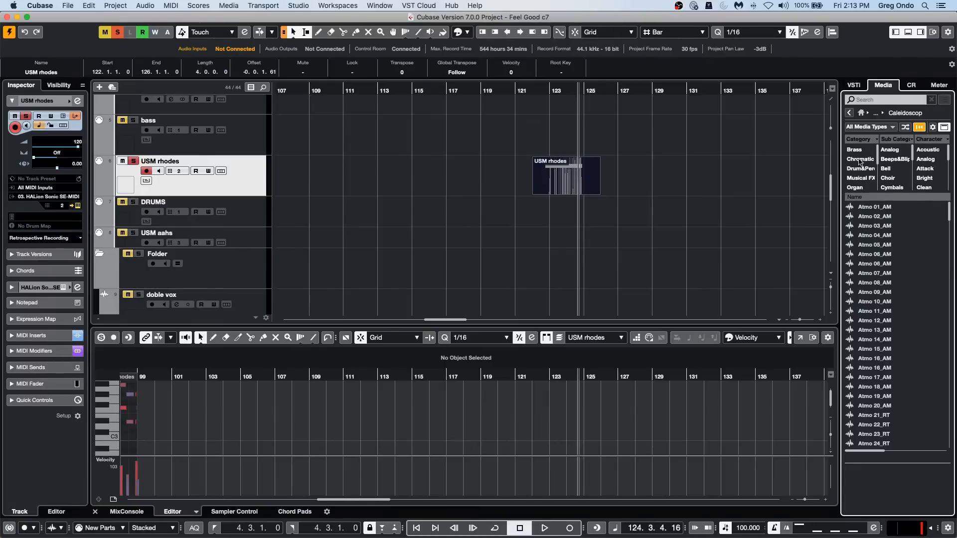
click(860, 169)
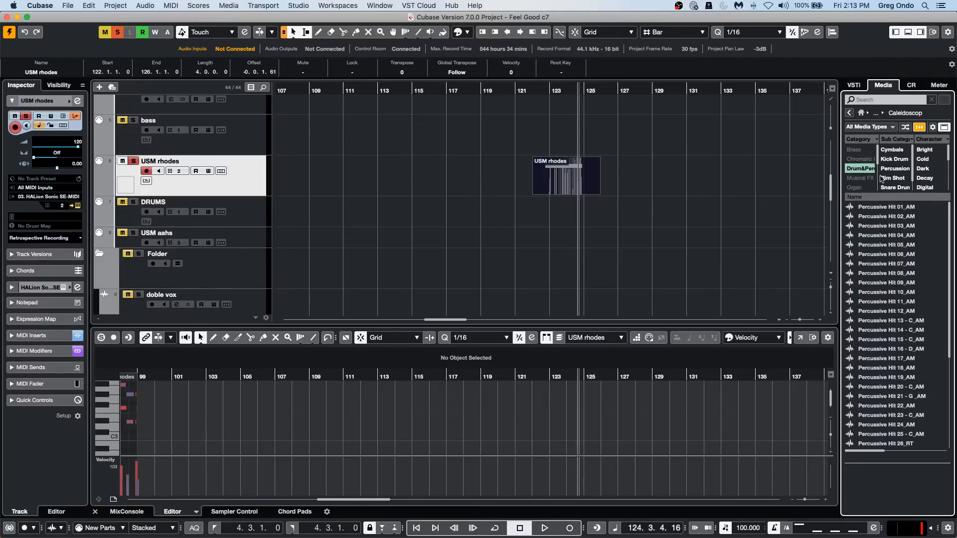
click(864, 170)
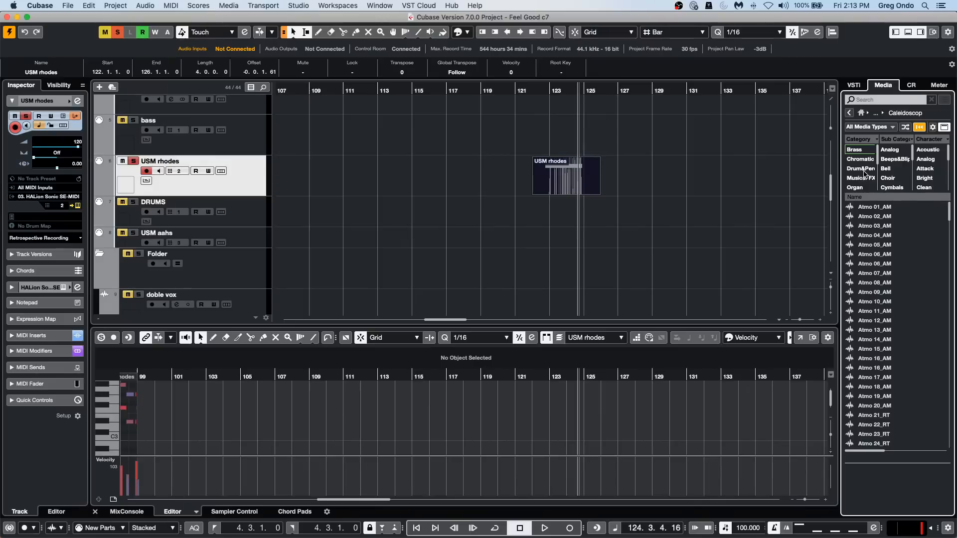
click(863, 159)
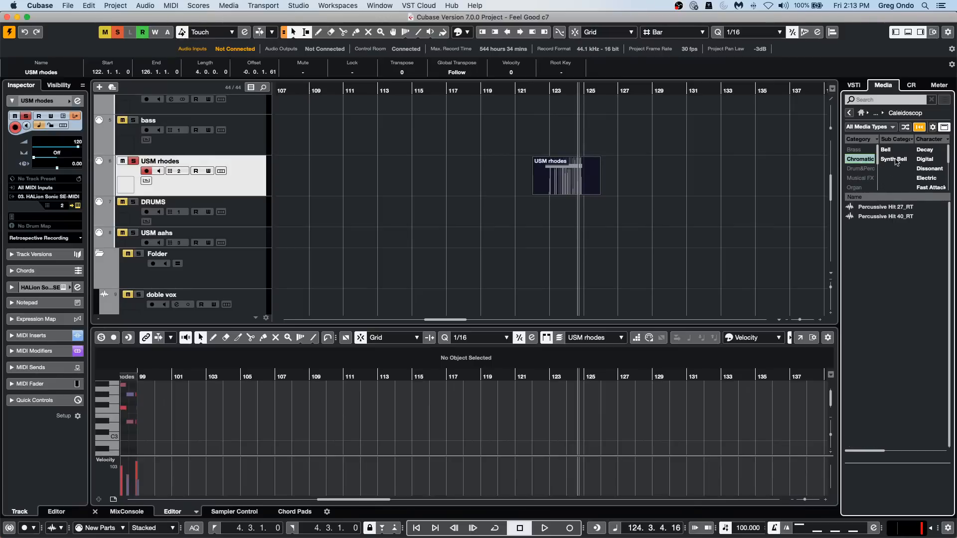
click(896, 160)
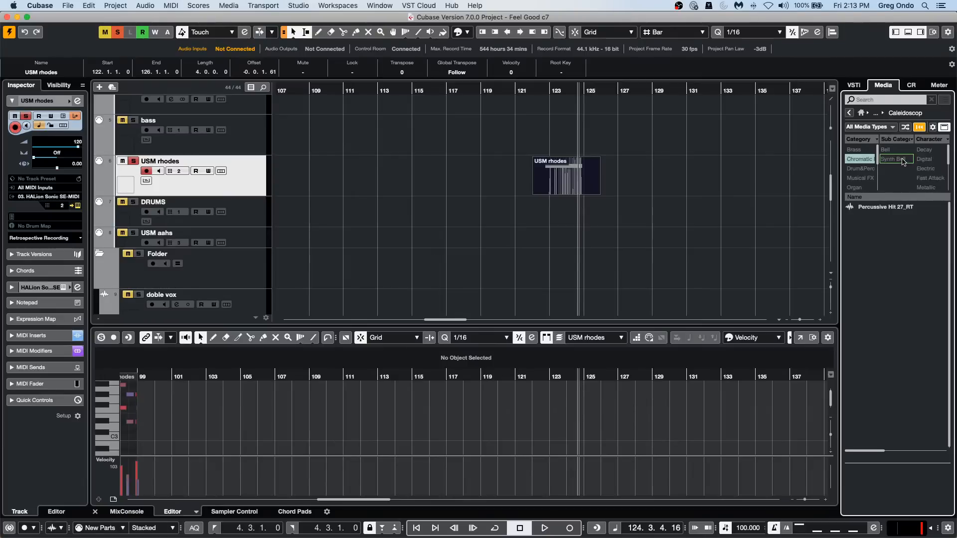
click(899, 161)
click(866, 159)
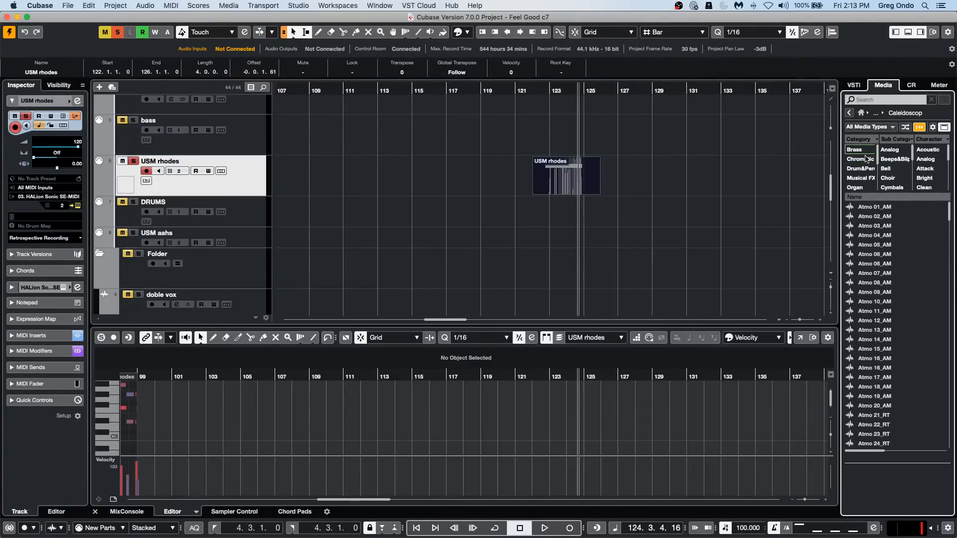
Filter the Caleidoscope samples by the Vocal category, view the available filter attributes, and clear the category filter.
click(919, 127)
click(918, 129)
click(920, 129)
click(920, 128)
scroll(847, 167, down, 5)
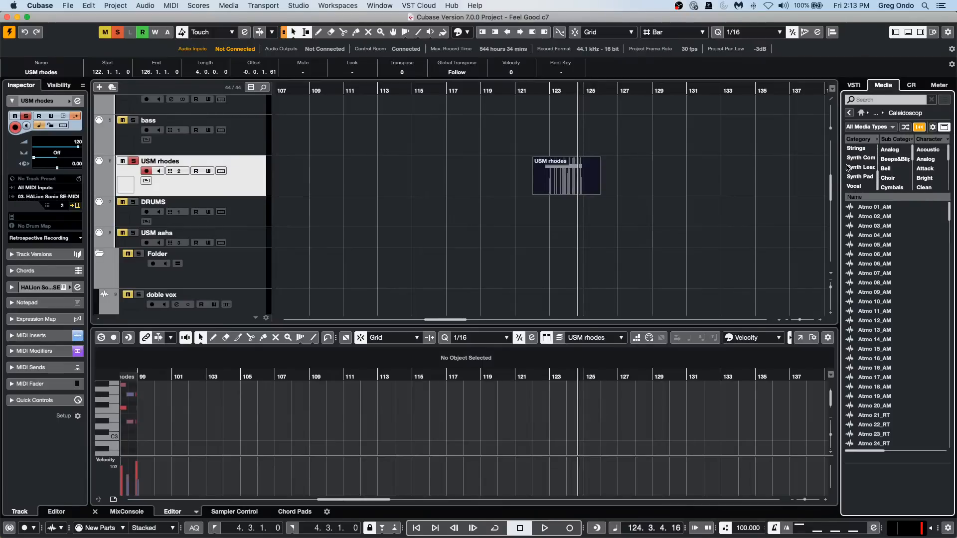
click(855, 187)
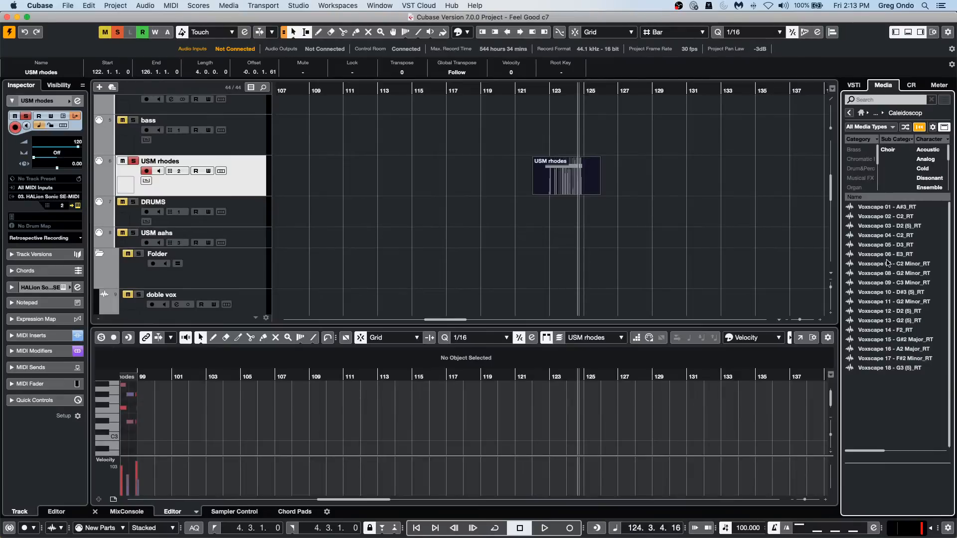
click(932, 127)
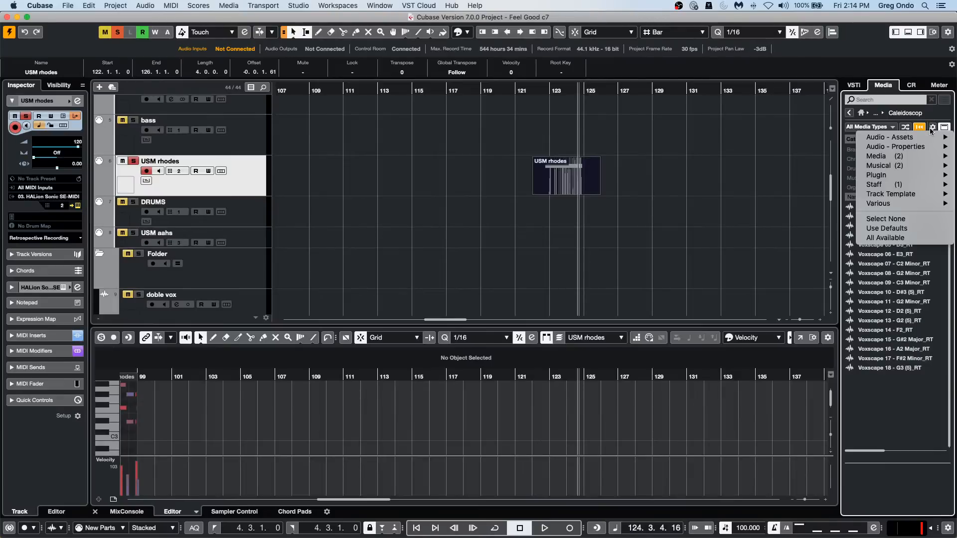
mouse_move(894, 146)
click(817, 156)
click(916, 130)
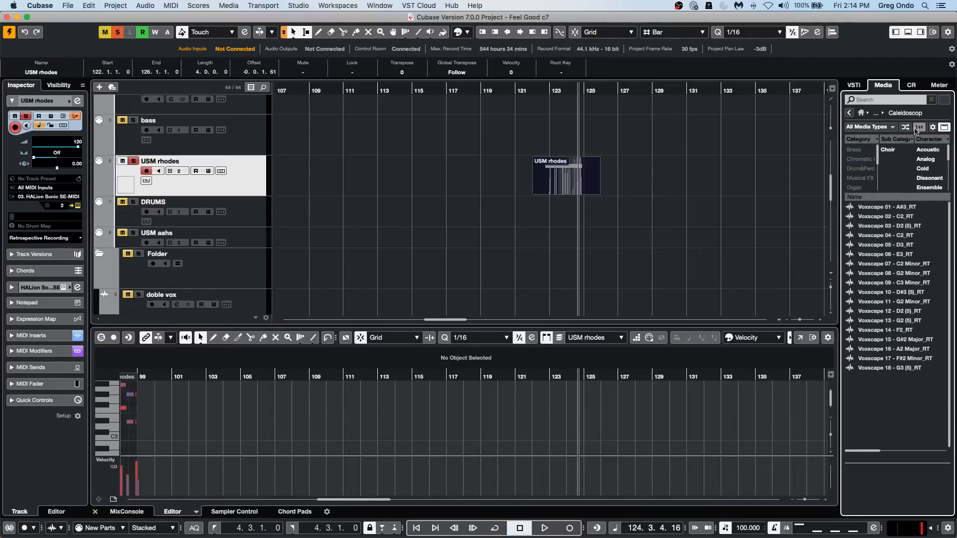
click(920, 127)
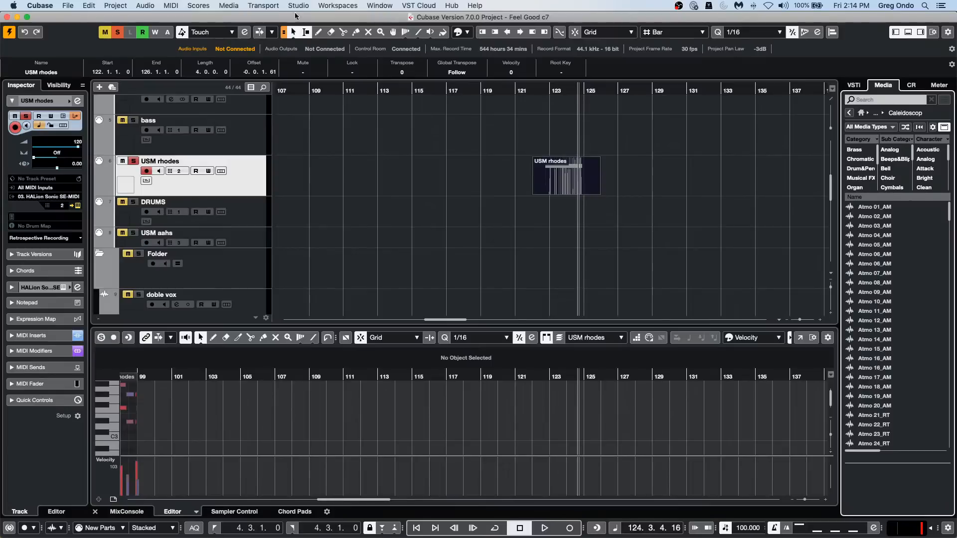
Open the recent project Amos Moses - GO.cpr and make it the active project.
click(71, 5)
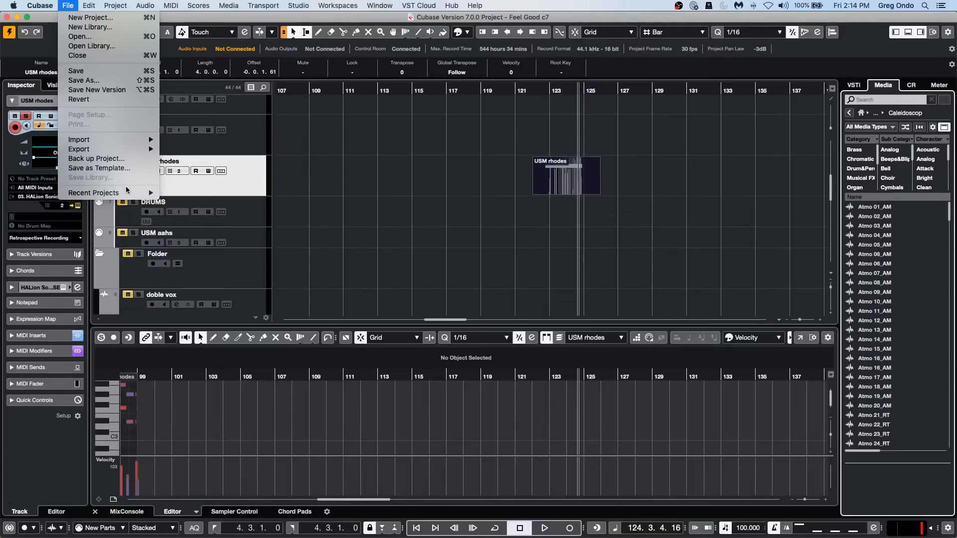
mouse_move(126, 187)
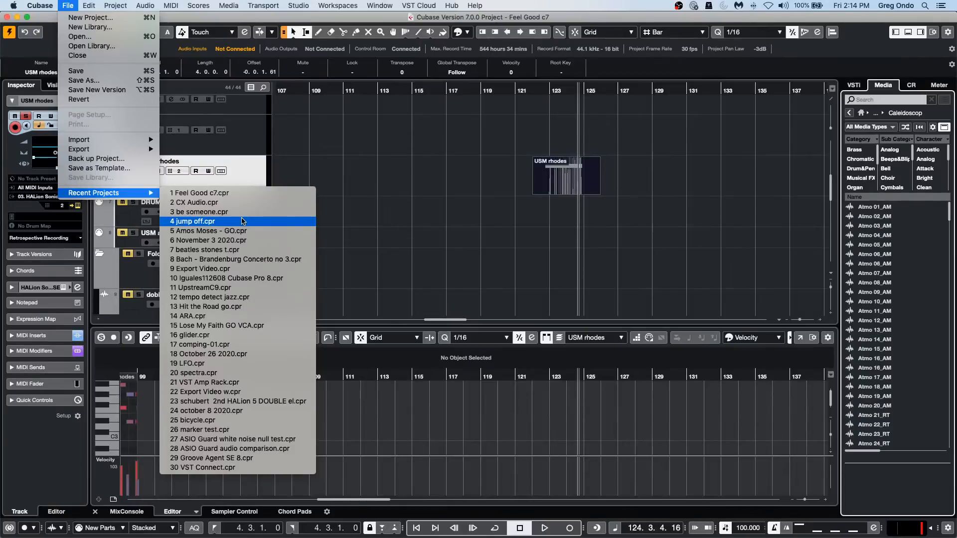
click(242, 231)
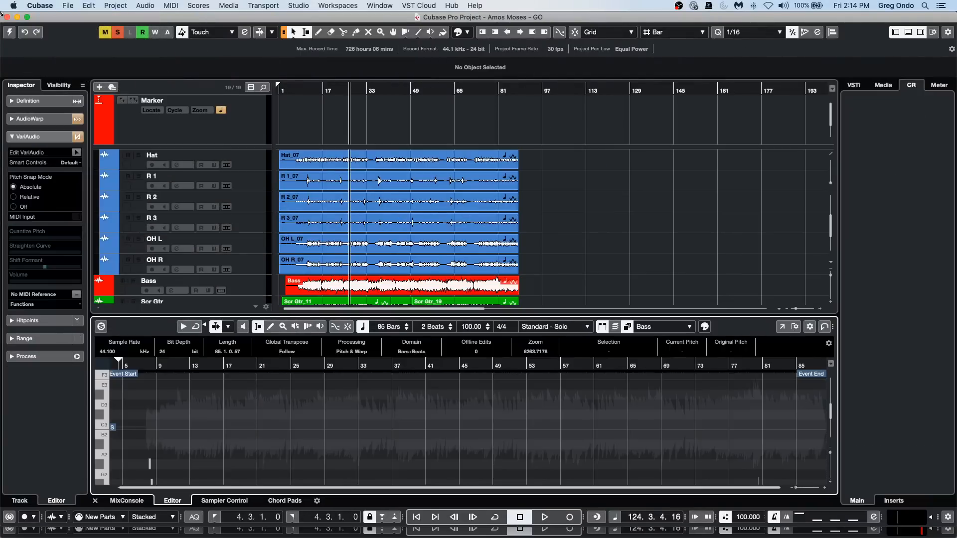
click(9, 32)
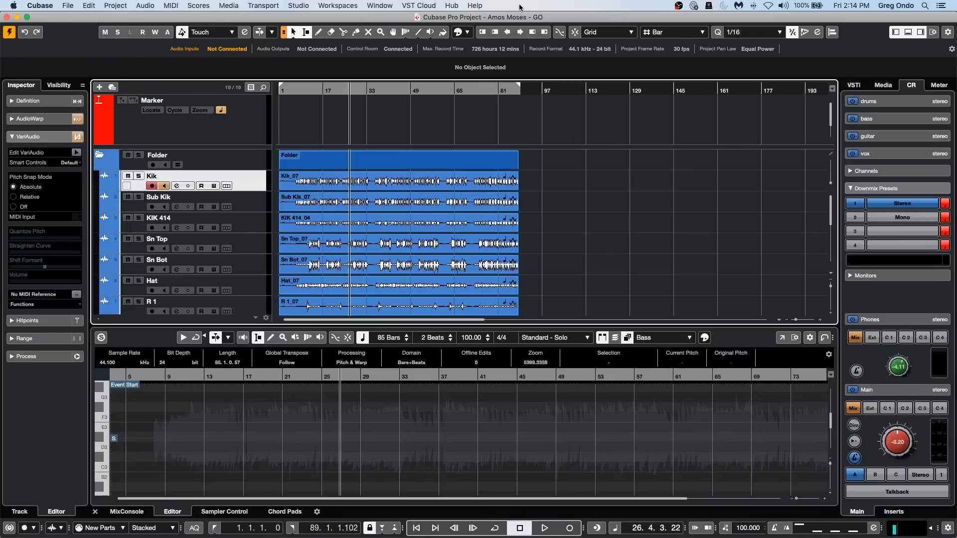
Show the MixConsole in the lower zone and play the project from about bar 12.
click(279, 88)
scroll(572, 228, down, 1)
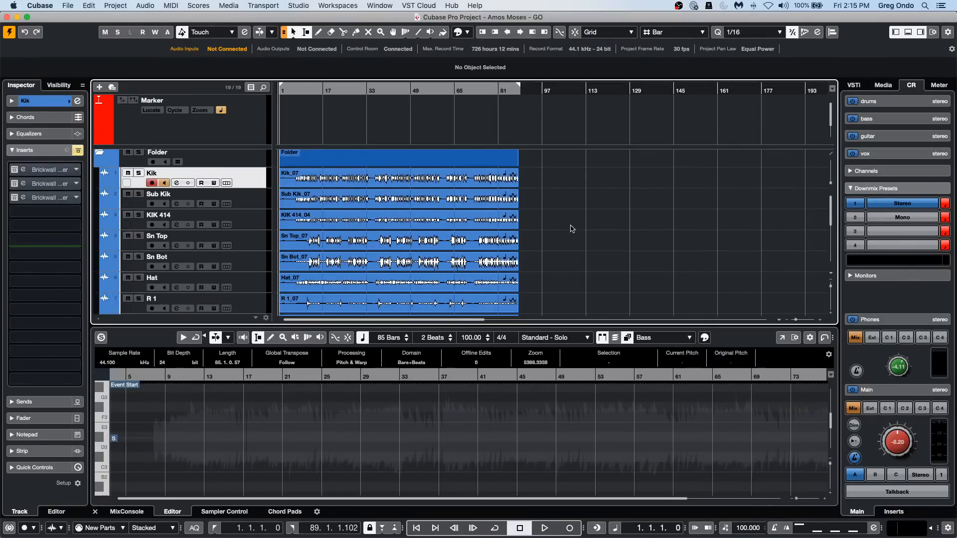
click(144, 512)
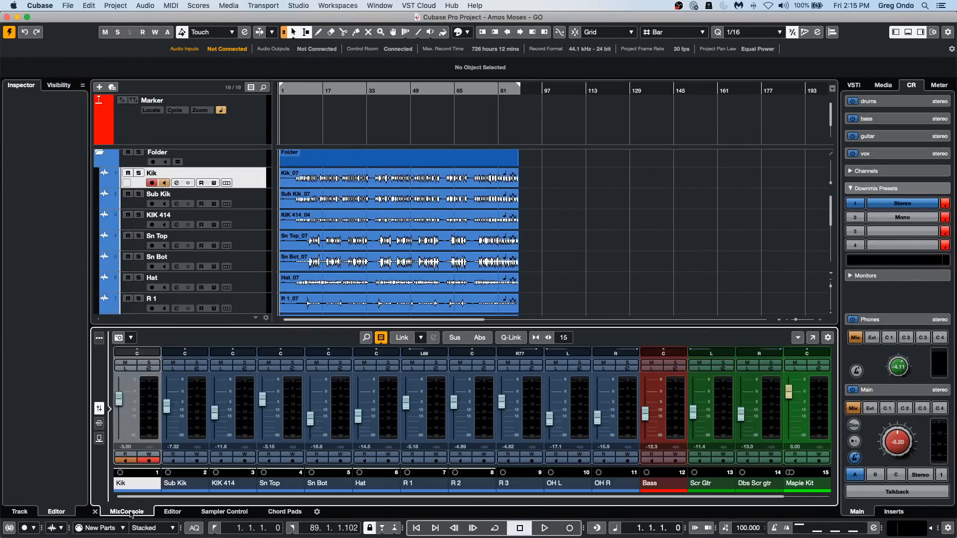
drag(295, 89, 258, 89)
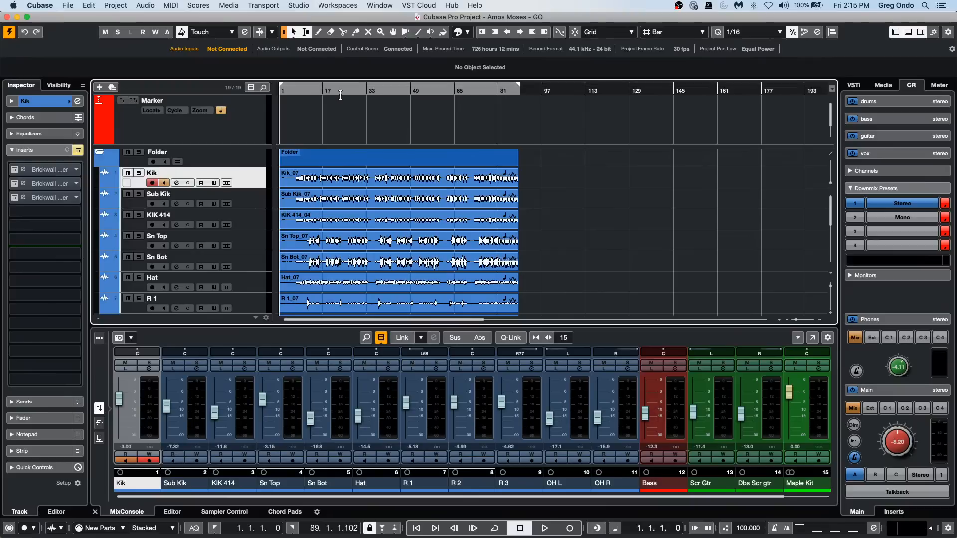
click(309, 90)
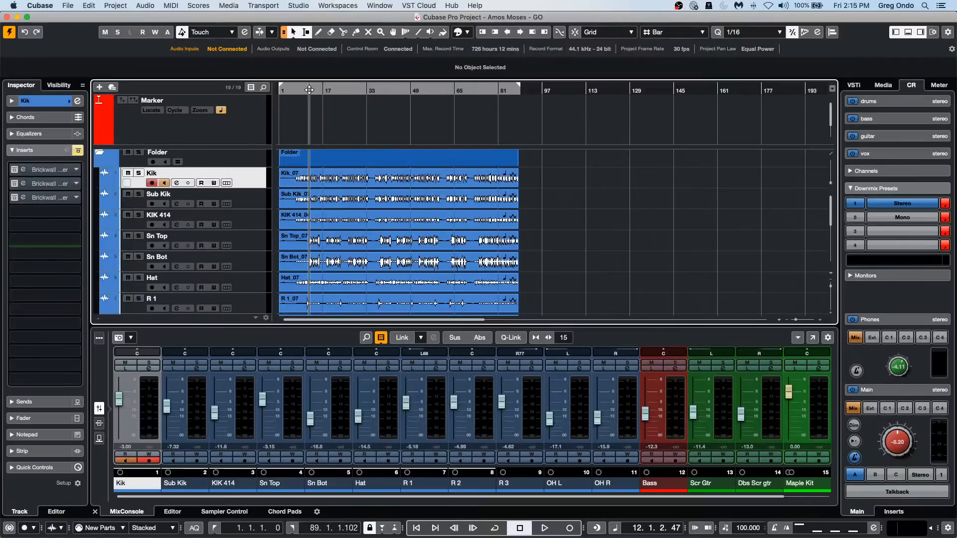
key(space)
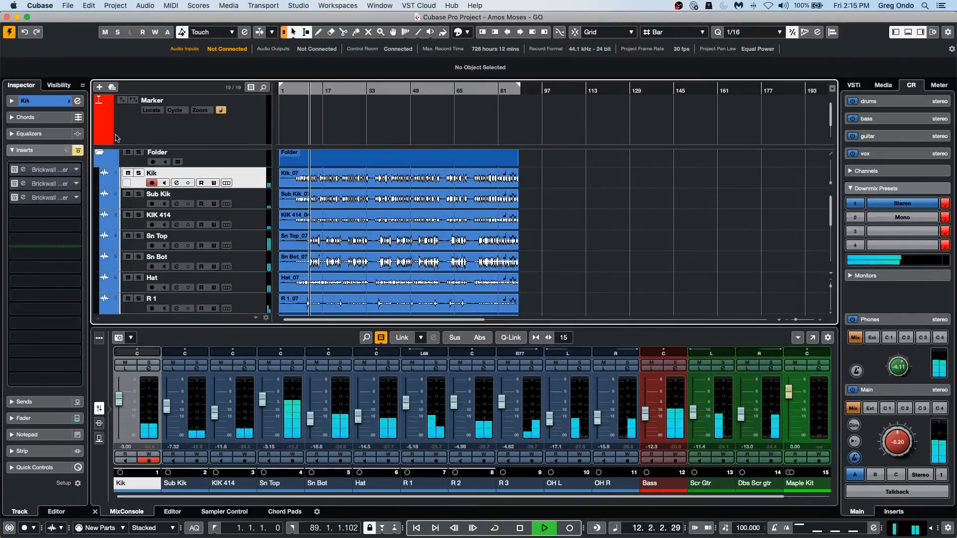
Select the Kik through OH R channels and raise their faders together with a temporary link, bringing Kik to 3.71 dB.
click(627, 405)
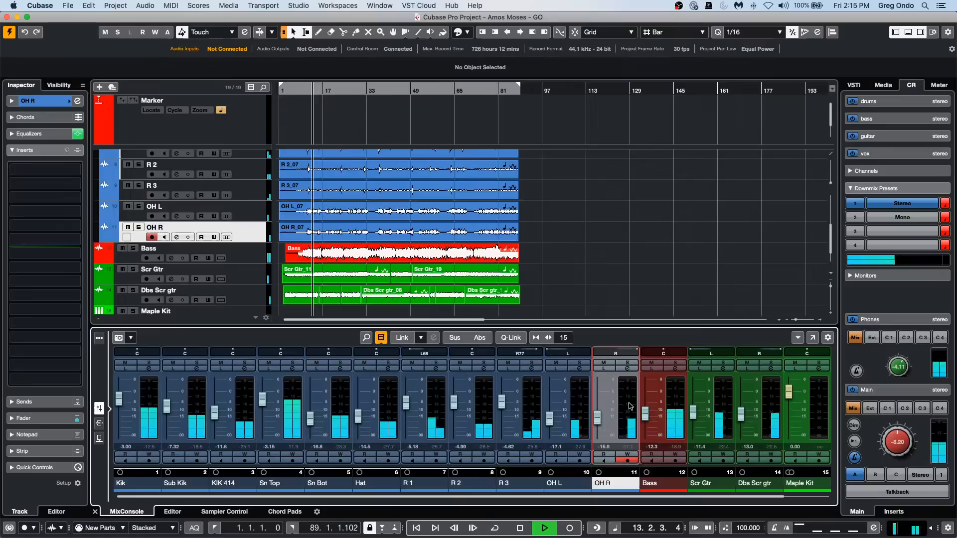
click(141, 401)
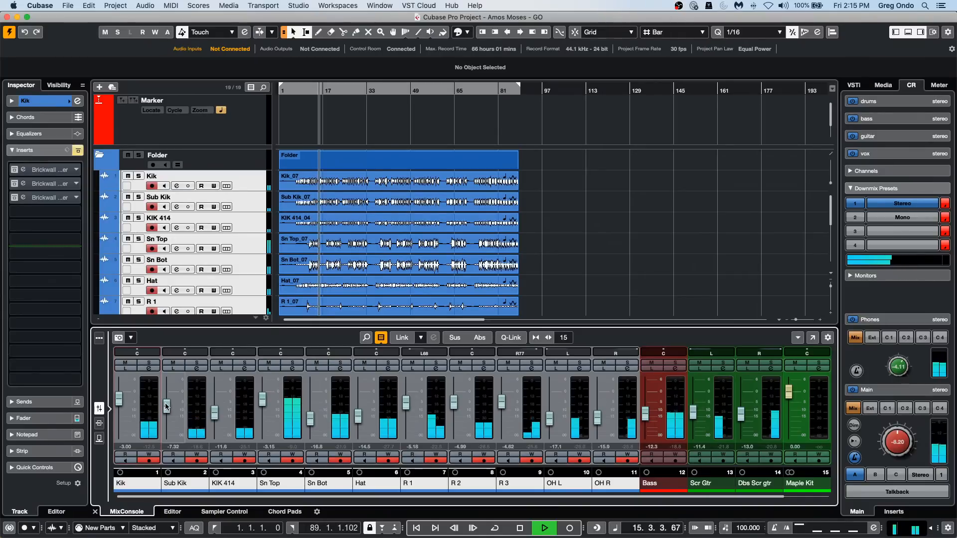
key(alt+shift)
drag(170, 402, 170, 390)
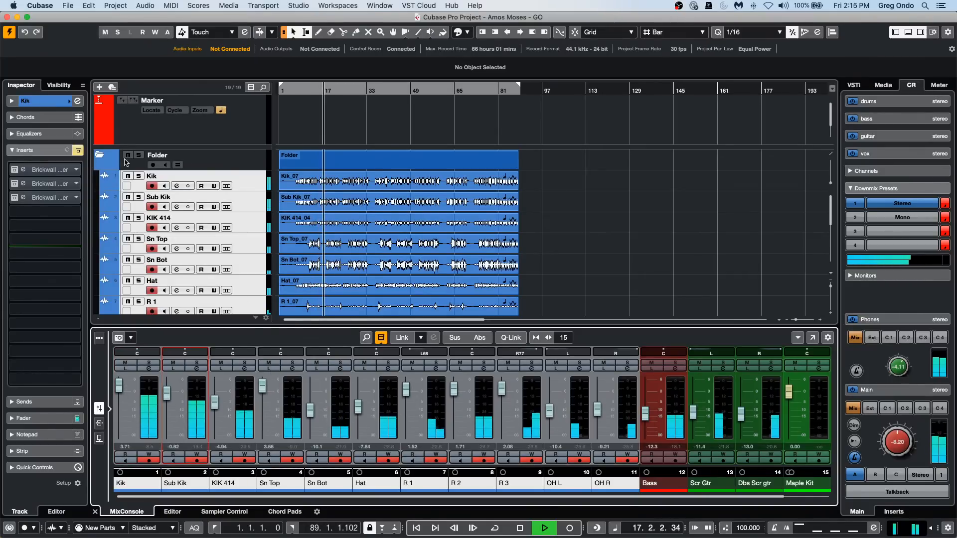
right_click(195, 367)
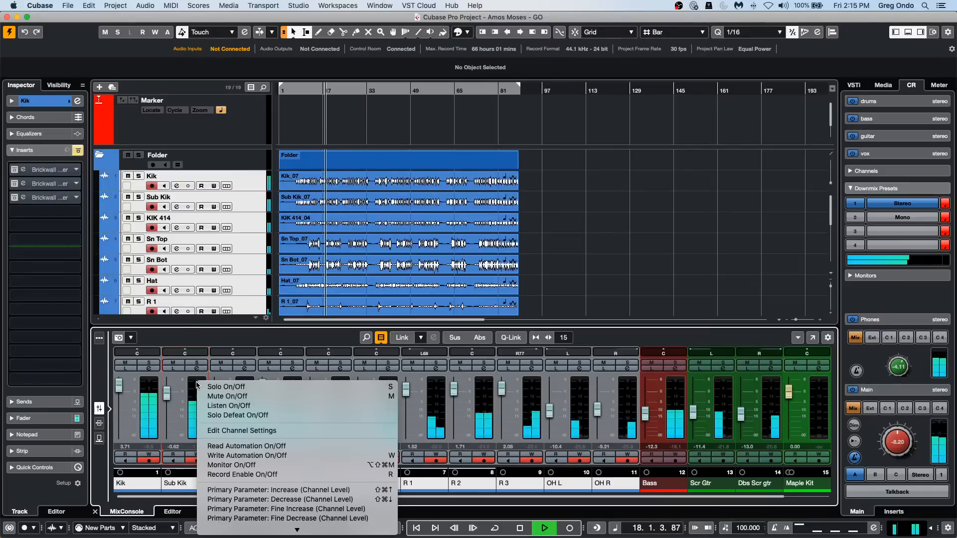
mouse_move(243, 527)
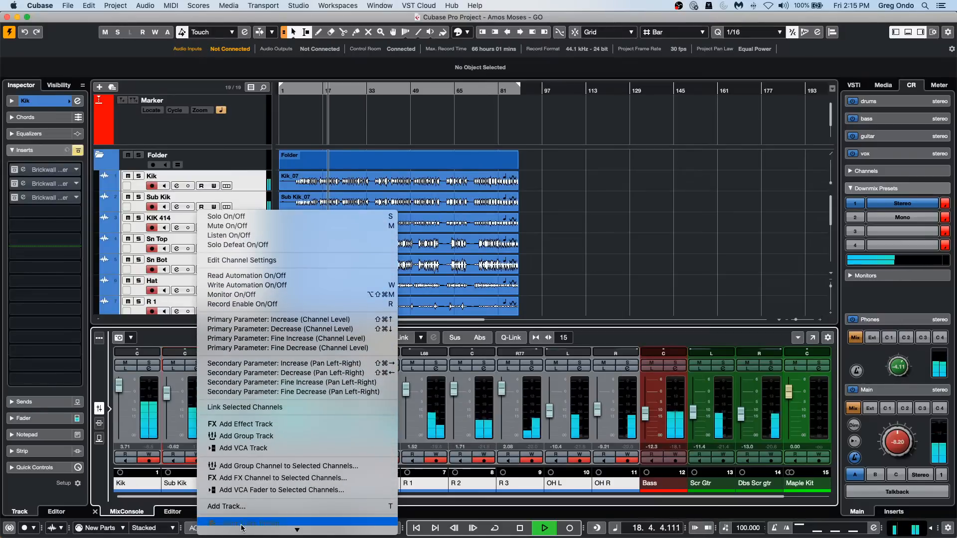
click(663, 398)
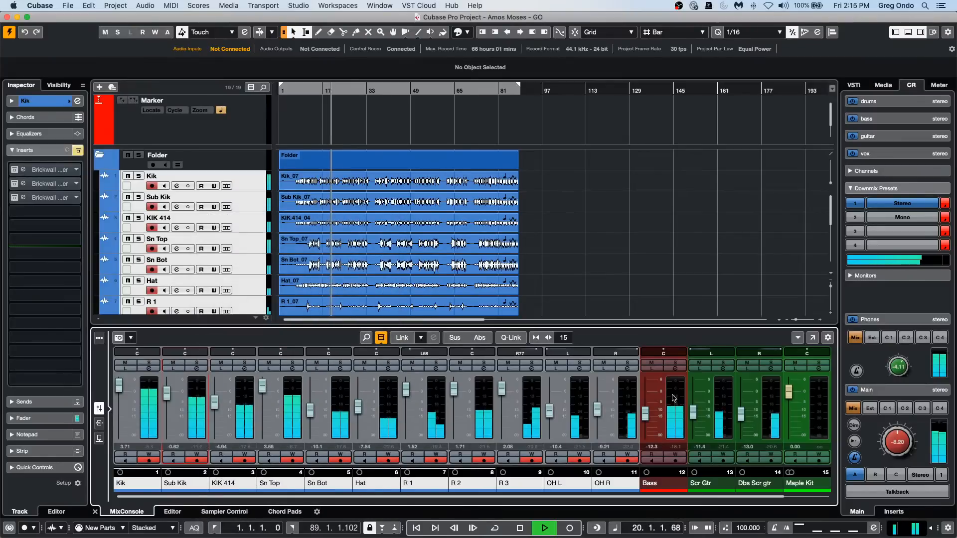
Add two stereo group tracks routed to Stereo Out and created outside the folder.
right_click(628, 387)
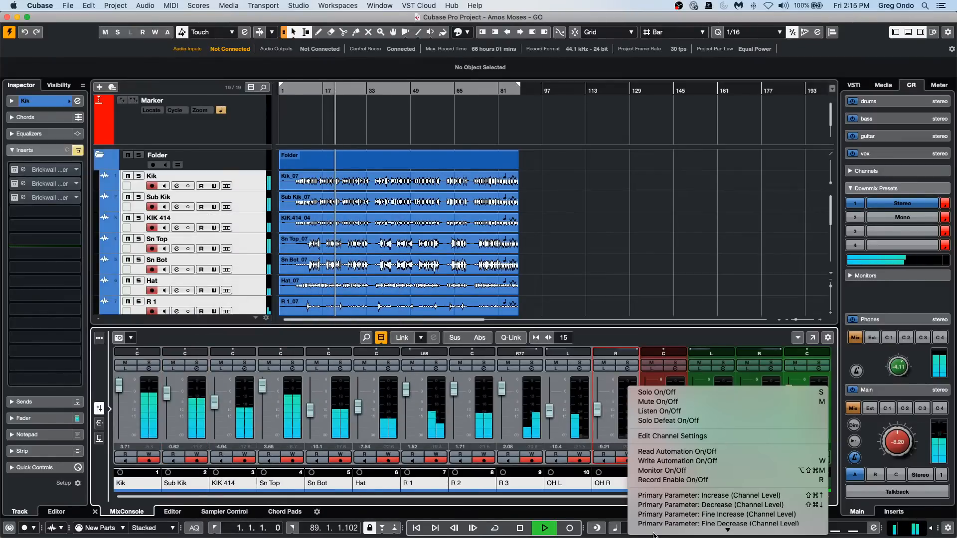
mouse_move(656, 530)
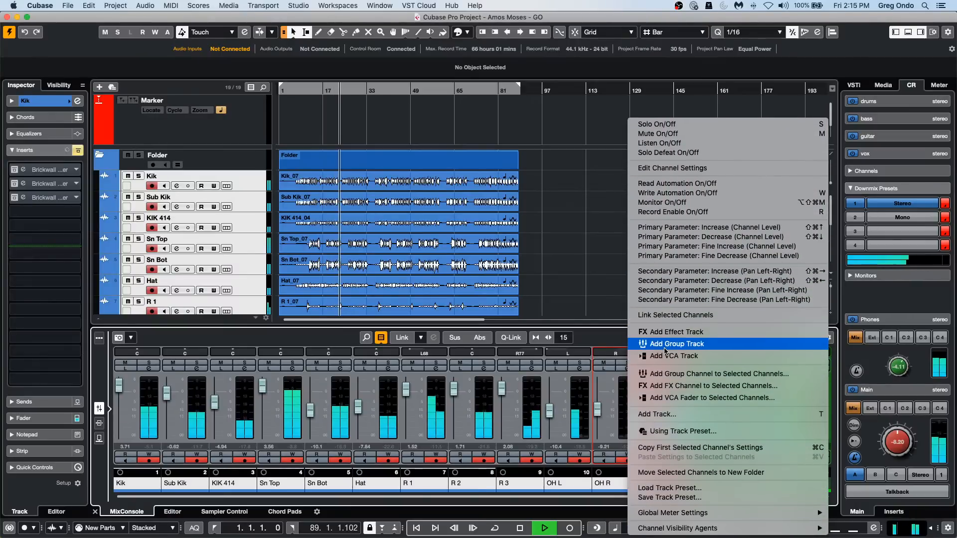
click(667, 344)
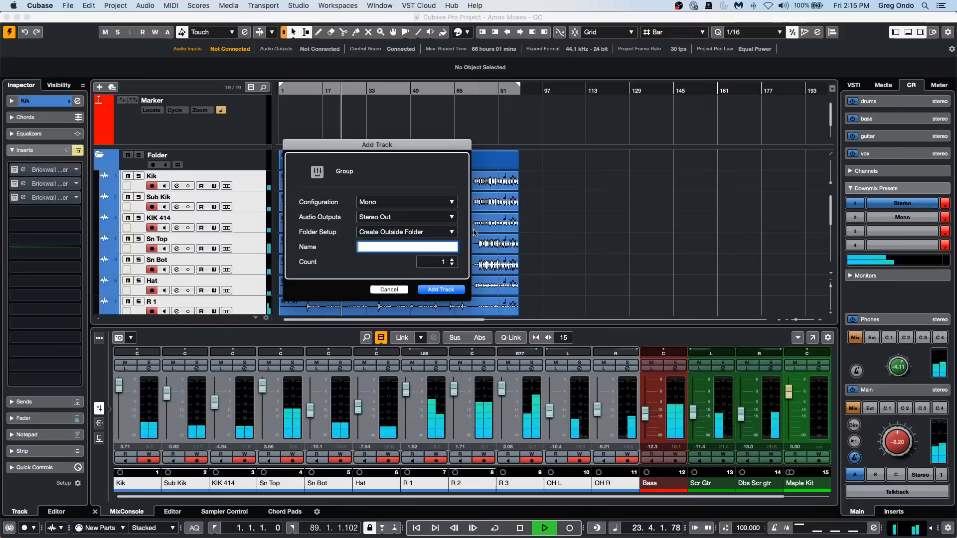
click(396, 204)
click(397, 212)
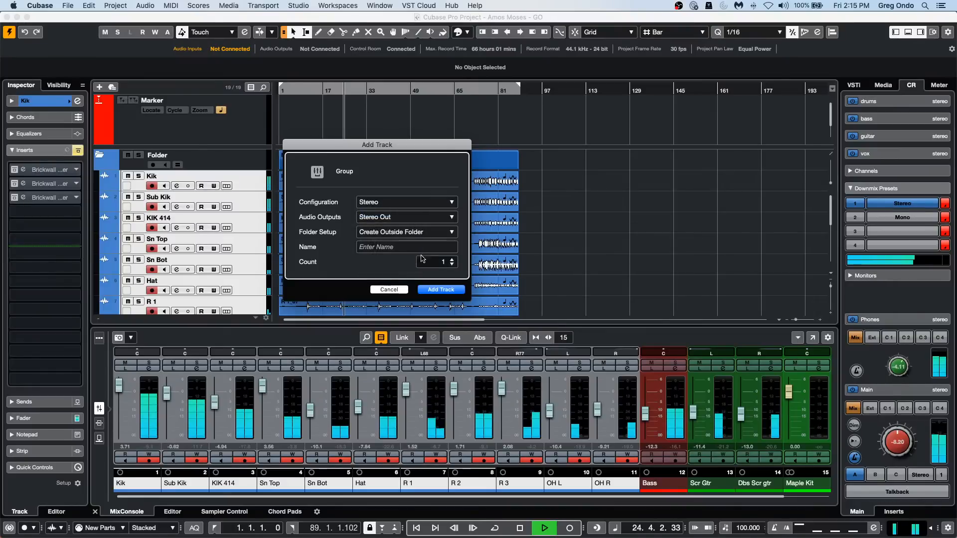
click(442, 262)
text(3)
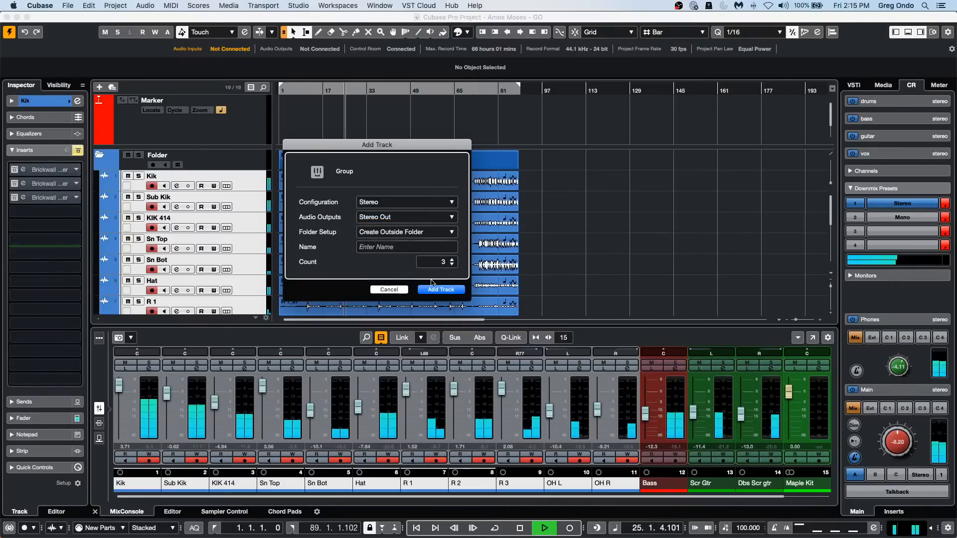
click(451, 264)
click(451, 264)
click(451, 259)
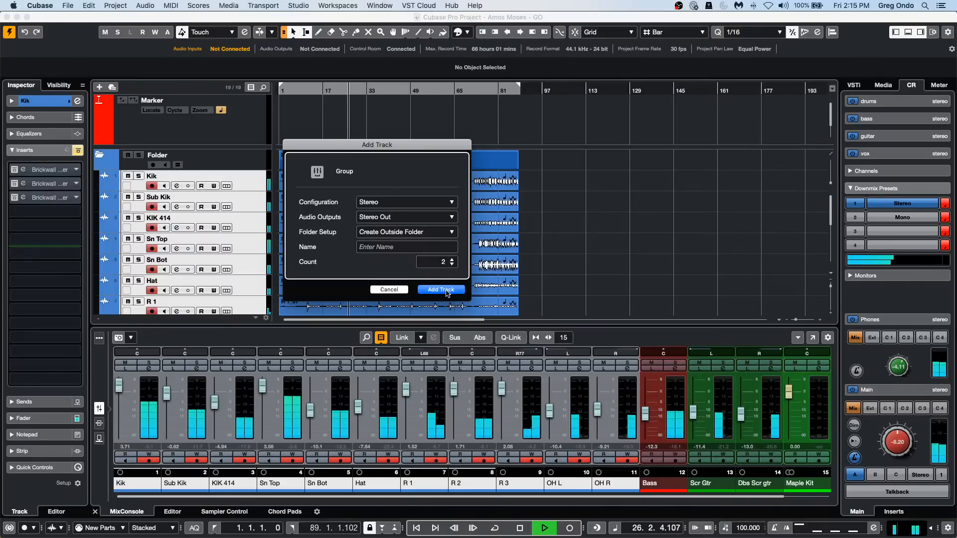
click(445, 289)
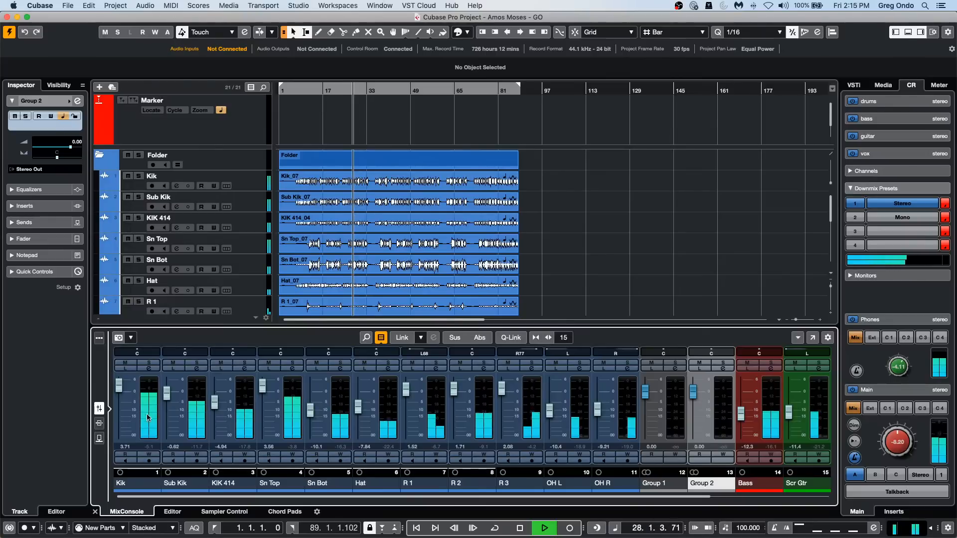
Select the Kik through OH R channels, turn on Q-Link, and assign Group 1 to their first send slot.
click(149, 431)
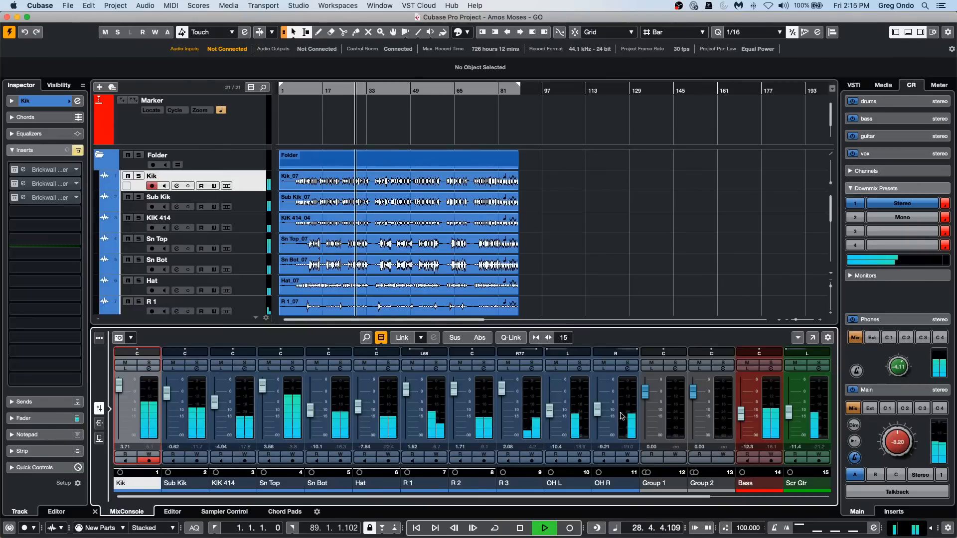
shift+click(618, 429)
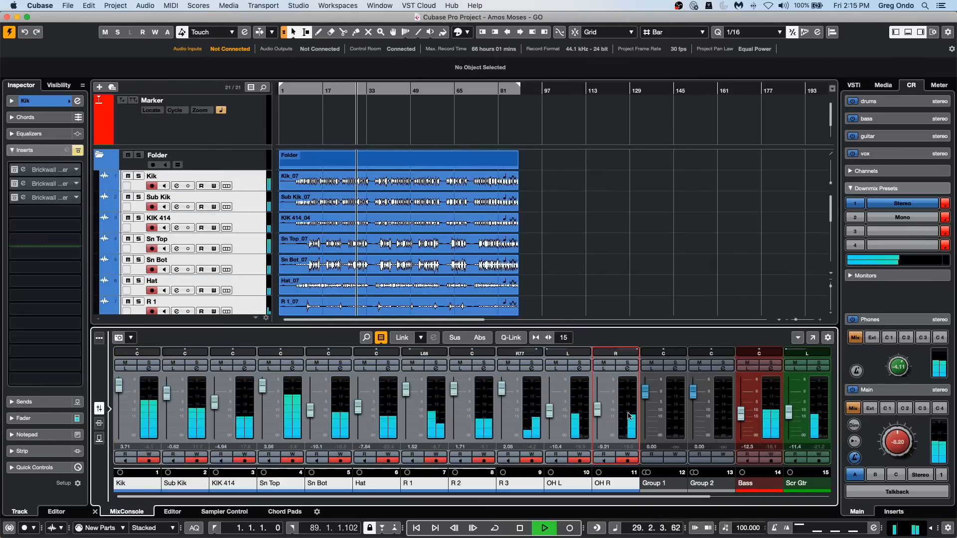
click(511, 337)
click(99, 439)
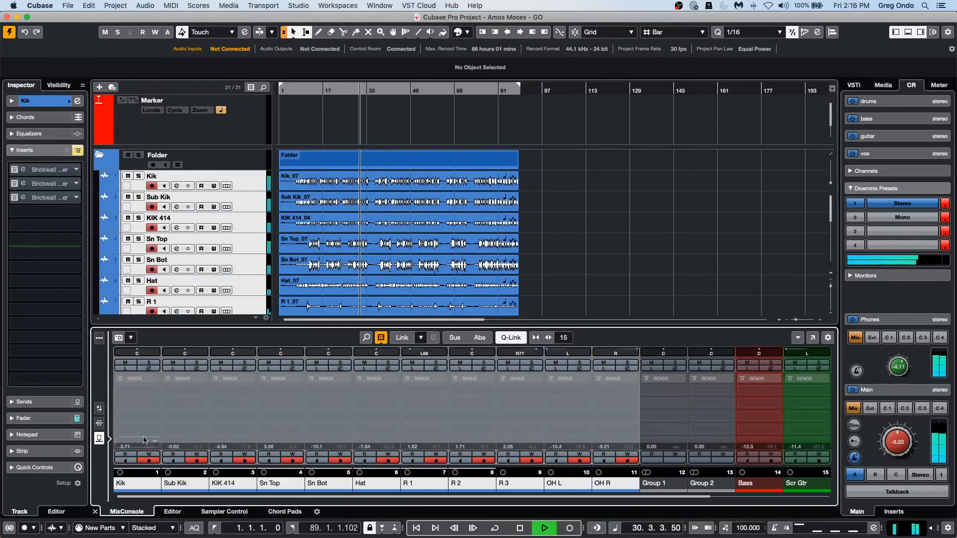
click(155, 392)
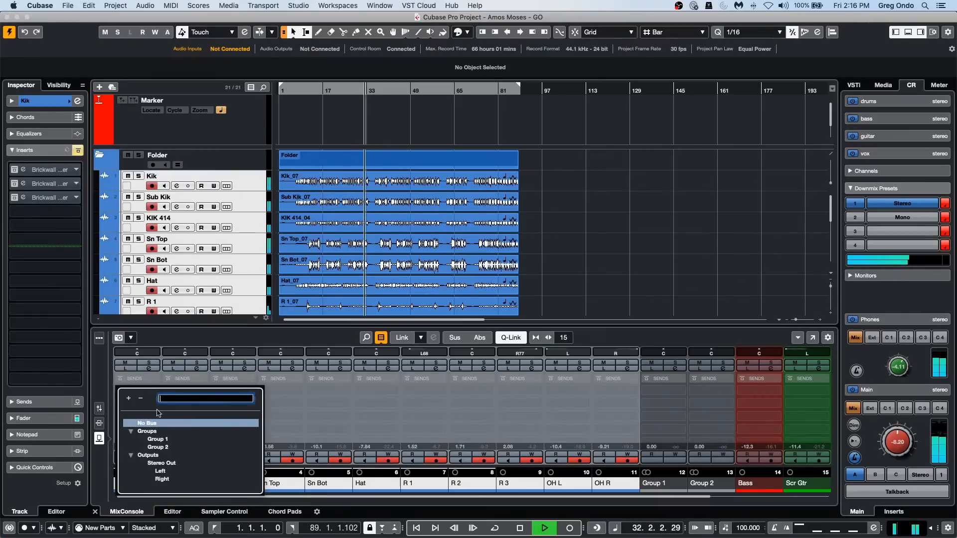
click(167, 439)
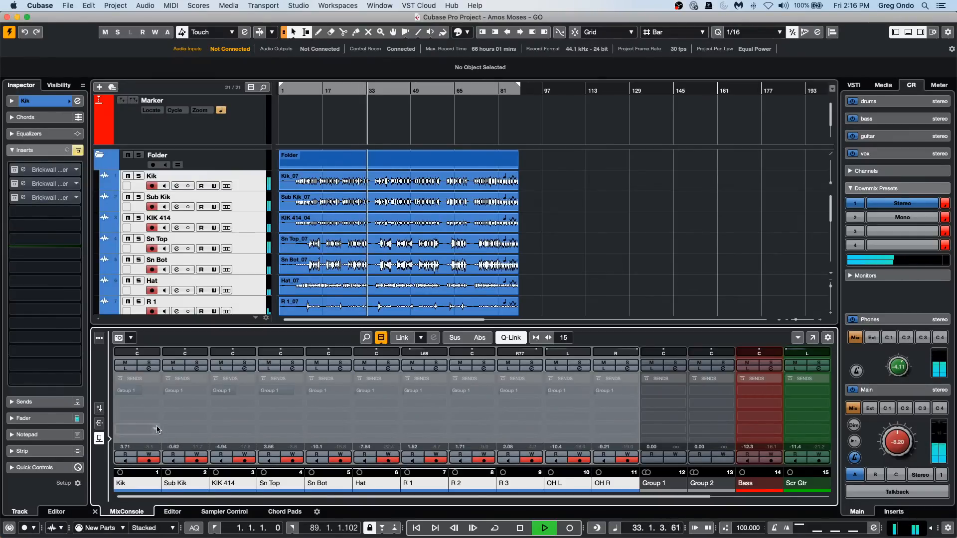
Activate the Group 1 sends on the linked drum channels and set them to equal levels using Abs mode with Q-Link.
click(121, 391)
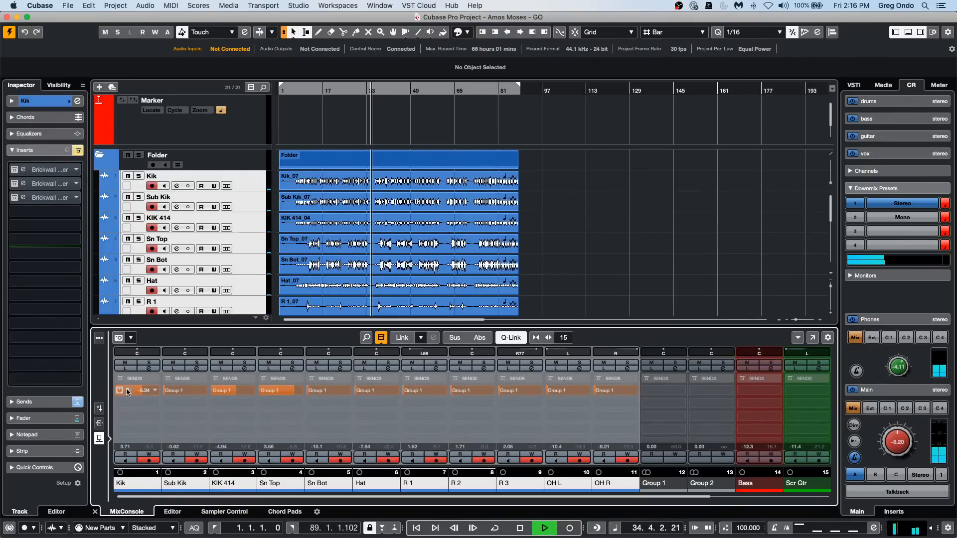
click(166, 391)
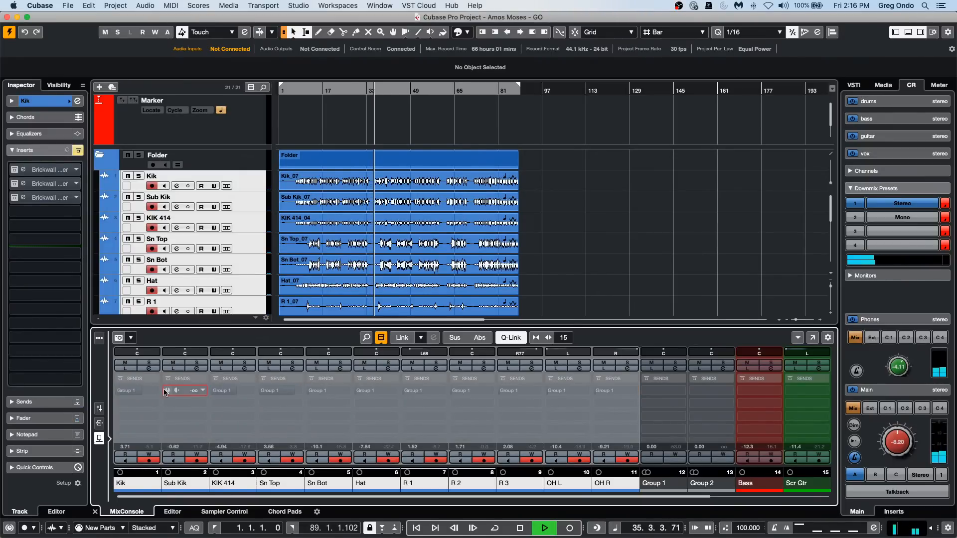
click(166, 391)
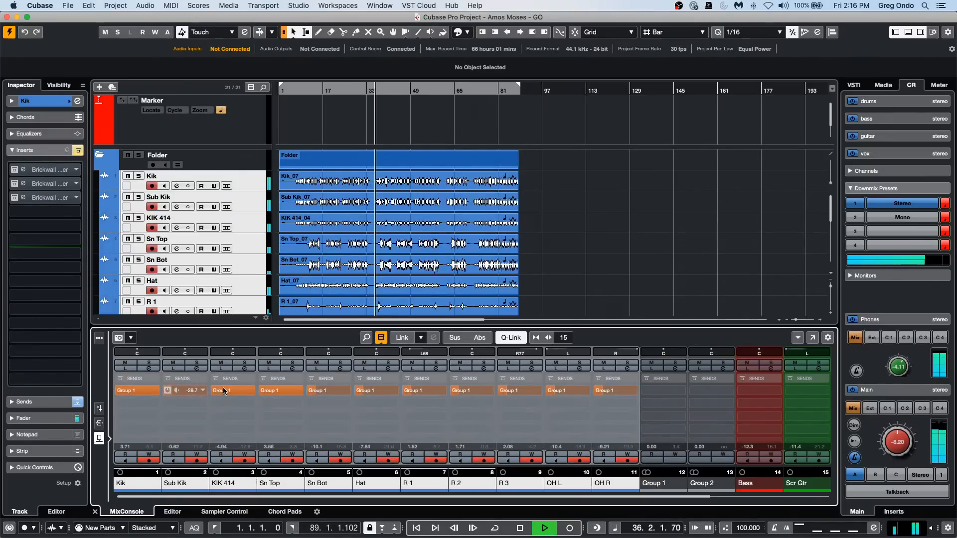
click(172, 390)
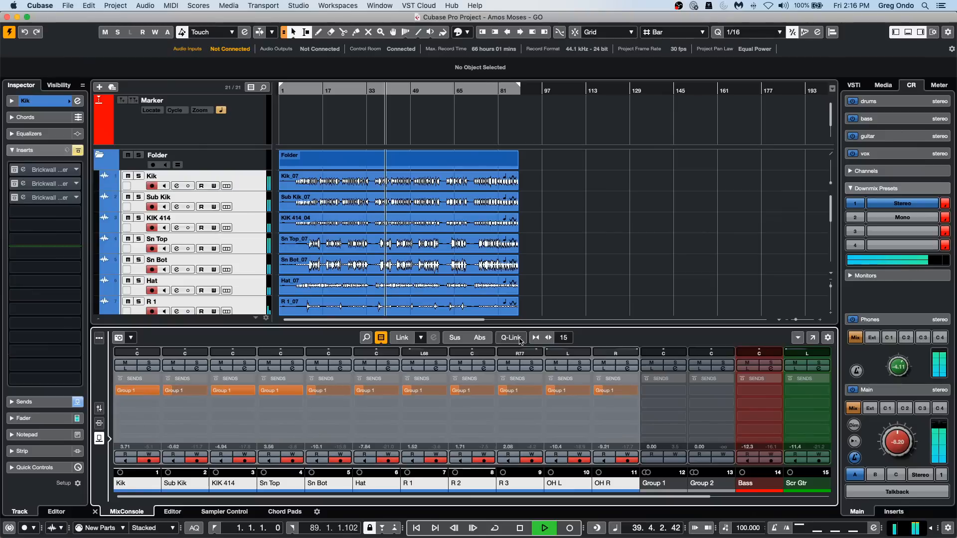
click(480, 338)
click(510, 338)
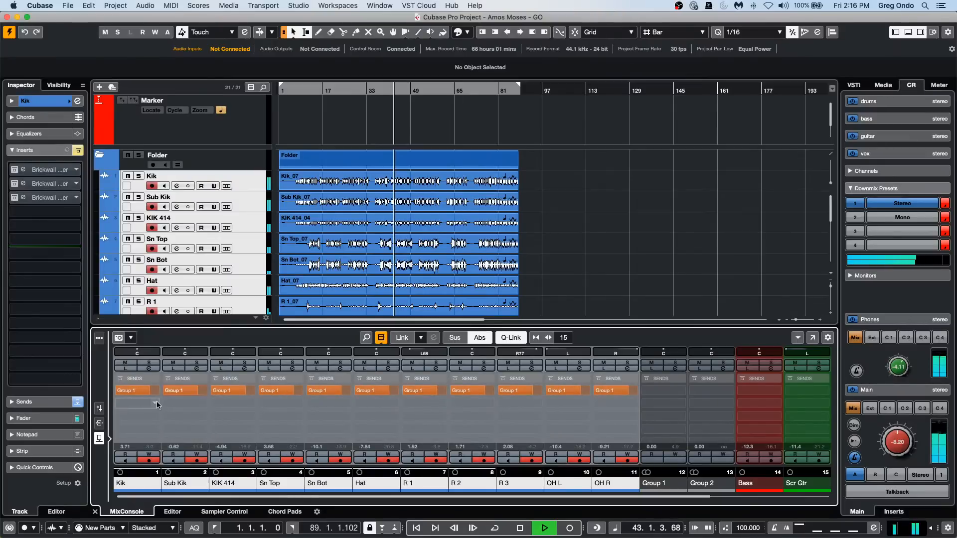
Assign Group 2 to the second send slot of the linked drum channels, activate the sends, and raise them to equal levels.
click(138, 405)
click(167, 461)
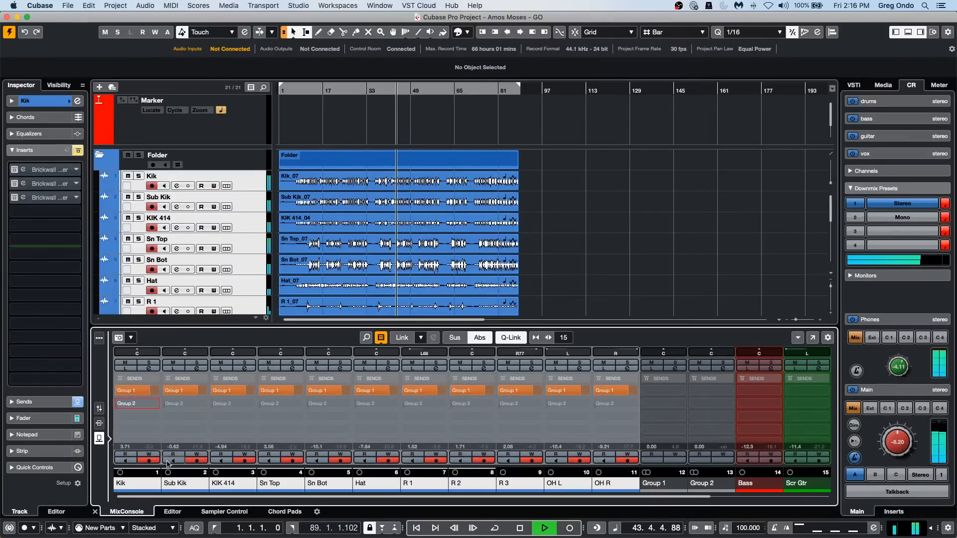
click(115, 403)
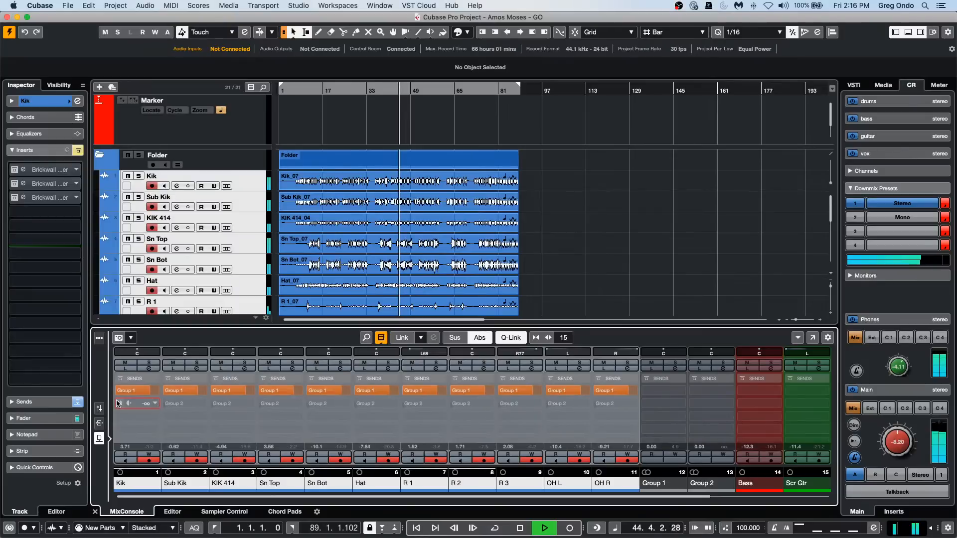
click(78, 405)
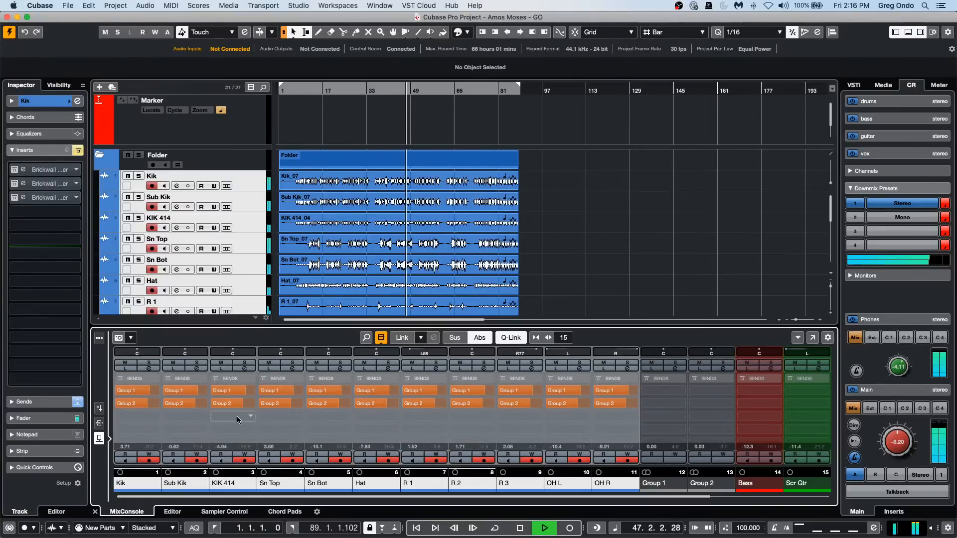
Show the mixer faders, lower Group 2 to about -1.85 dB, and enable the channel strip Compressor on Group 2.
click(99, 409)
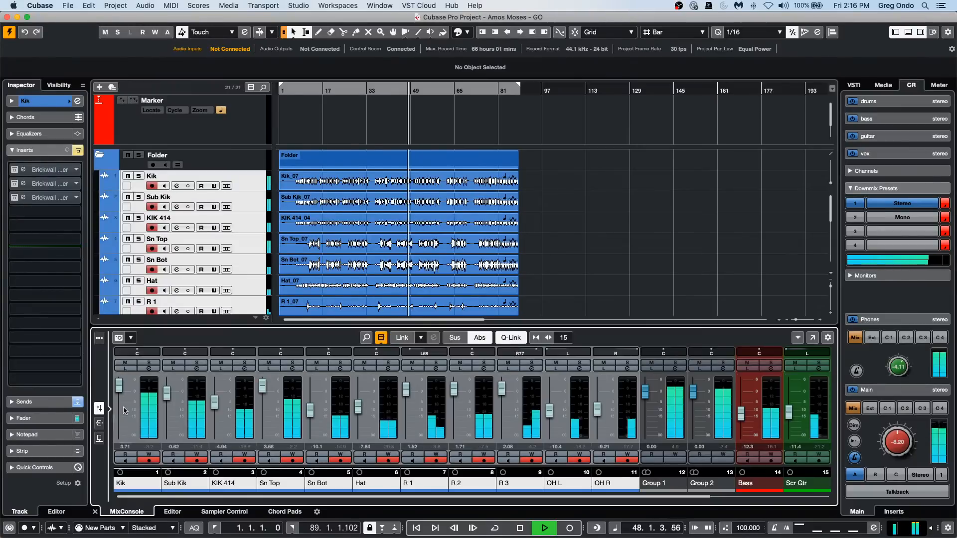
drag(692, 400, 692, 405)
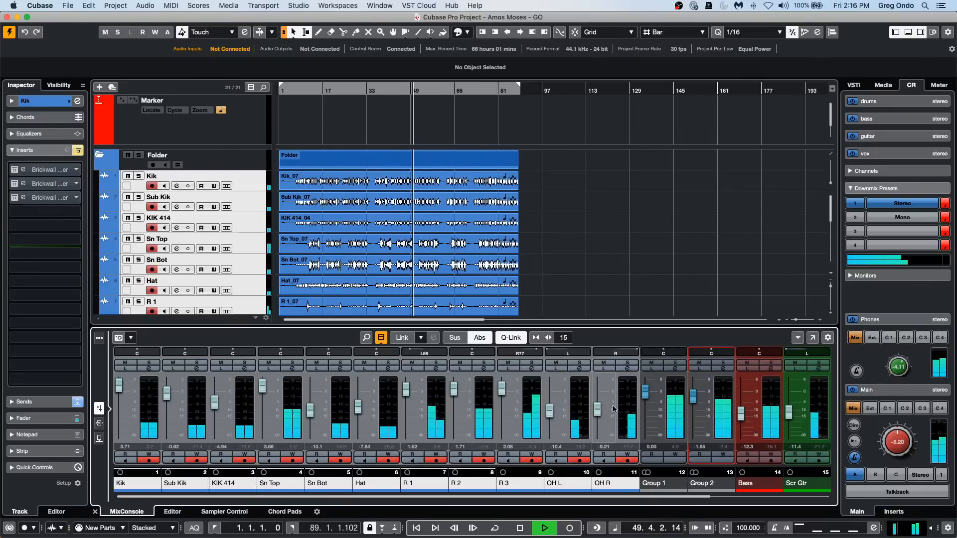
click(723, 368)
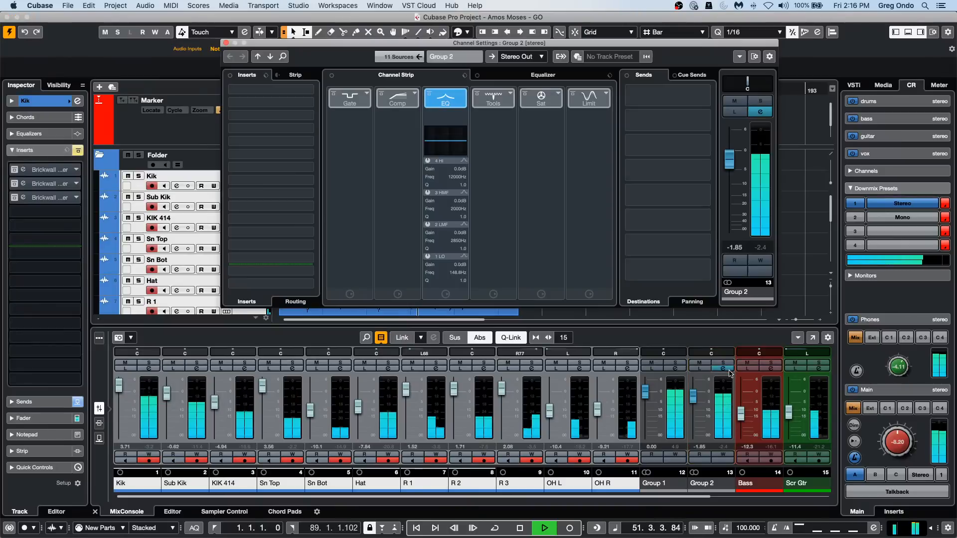
click(397, 99)
click(397, 117)
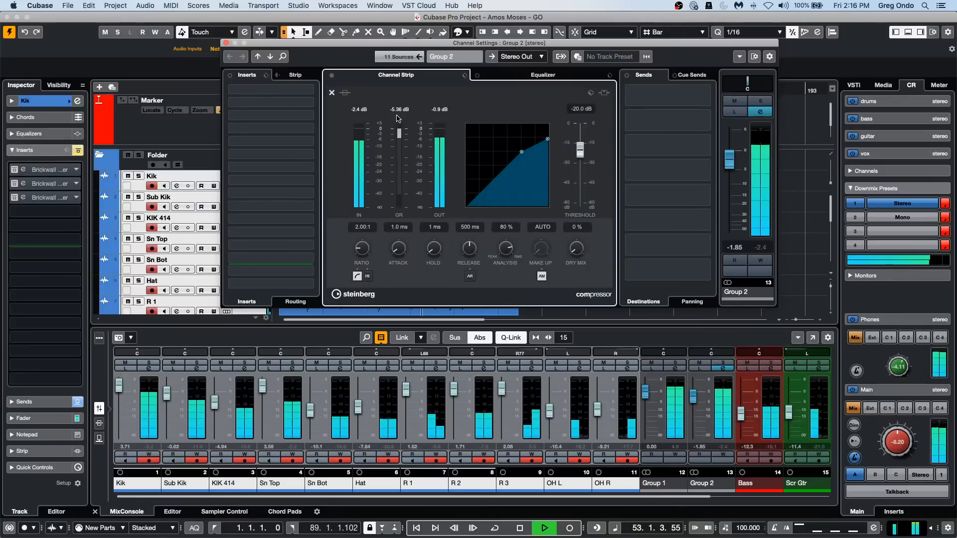
Set Group 2's compressor for heavy compression: ratio 8.00:1, threshold about -41.3 dB, and make-up gain about 15 dB.
drag(522, 157, 504, 169)
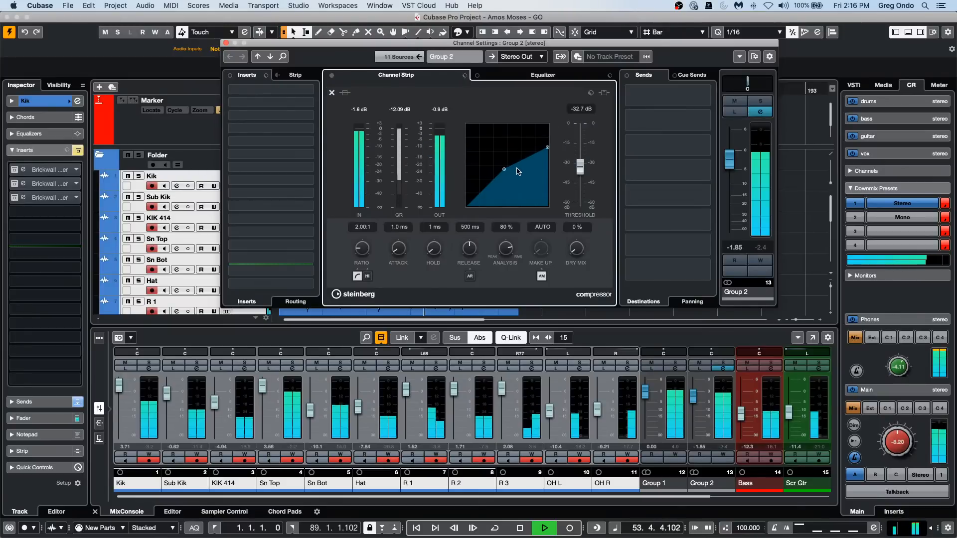
drag(547, 139, 500, 187)
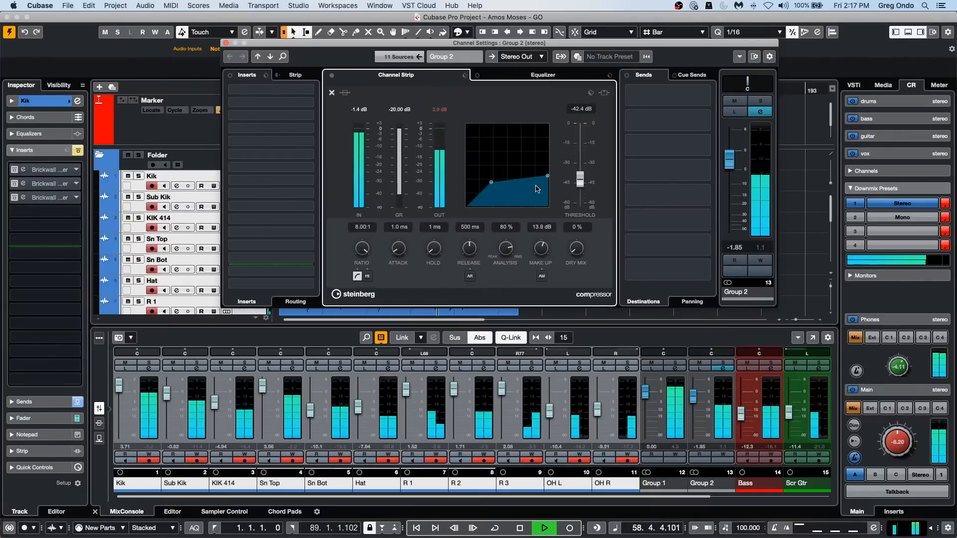
drag(490, 183, 490, 183)
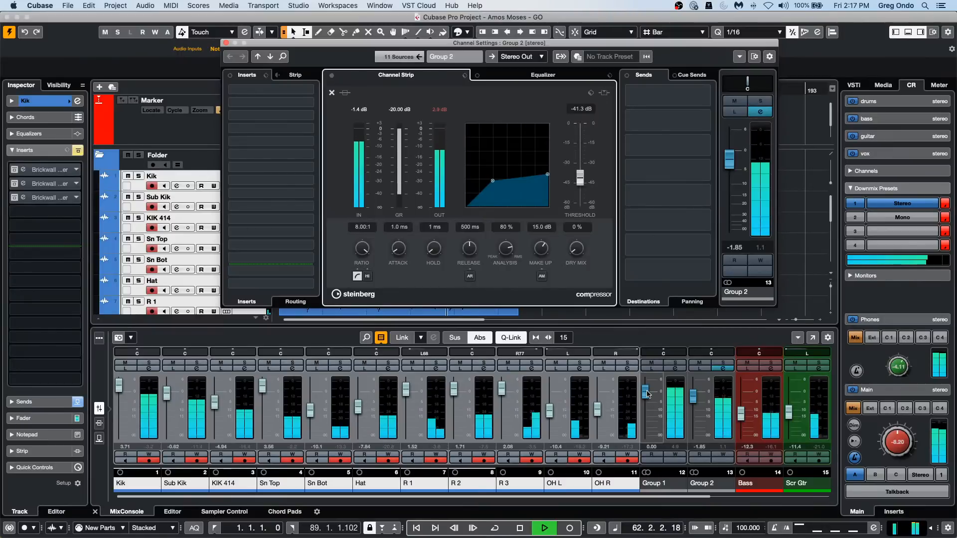
Compare the compressed and uncompressed groups by pulling down Group 1, then Group 2, with Group 1 restored to 0 dB, and close Group 2's channel settings.
drag(647, 394, 646, 432)
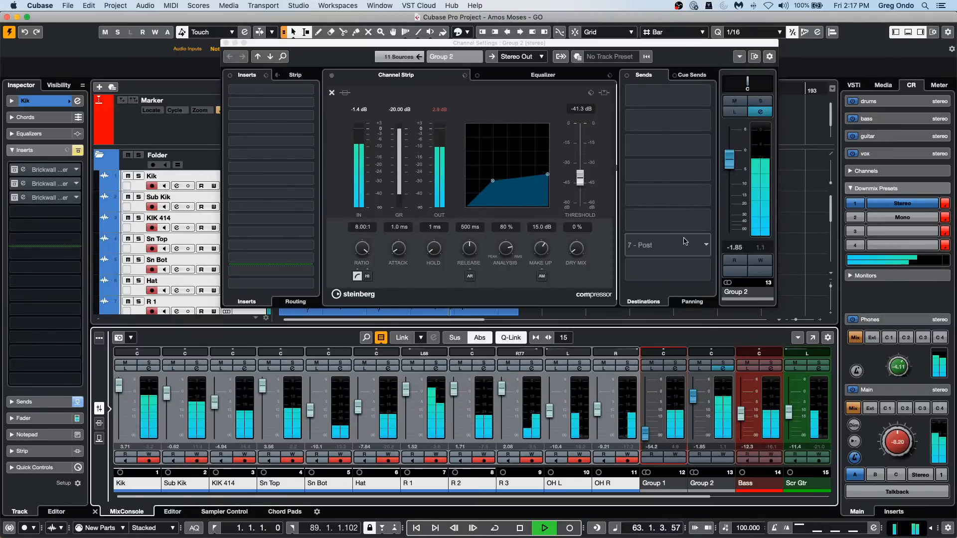
click(548, 186)
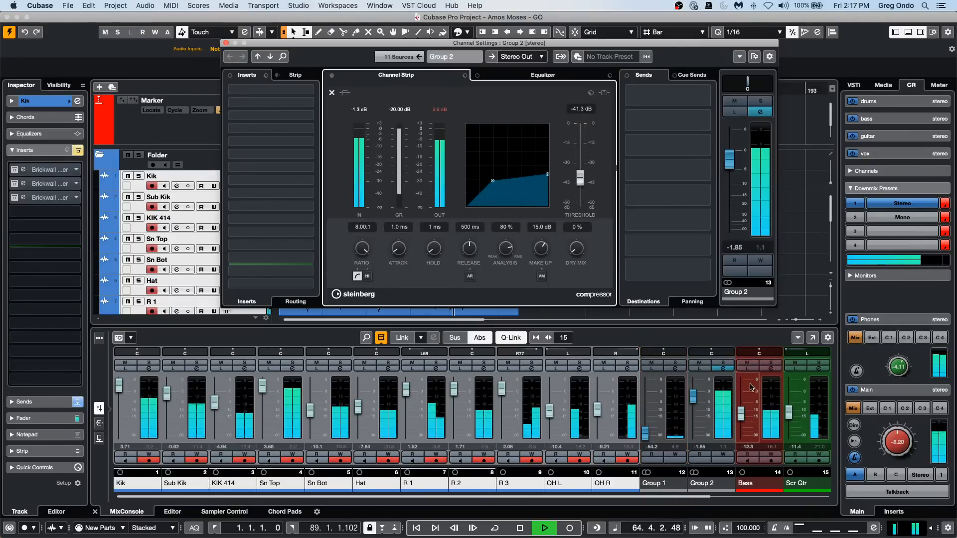
drag(693, 396, 648, 391)
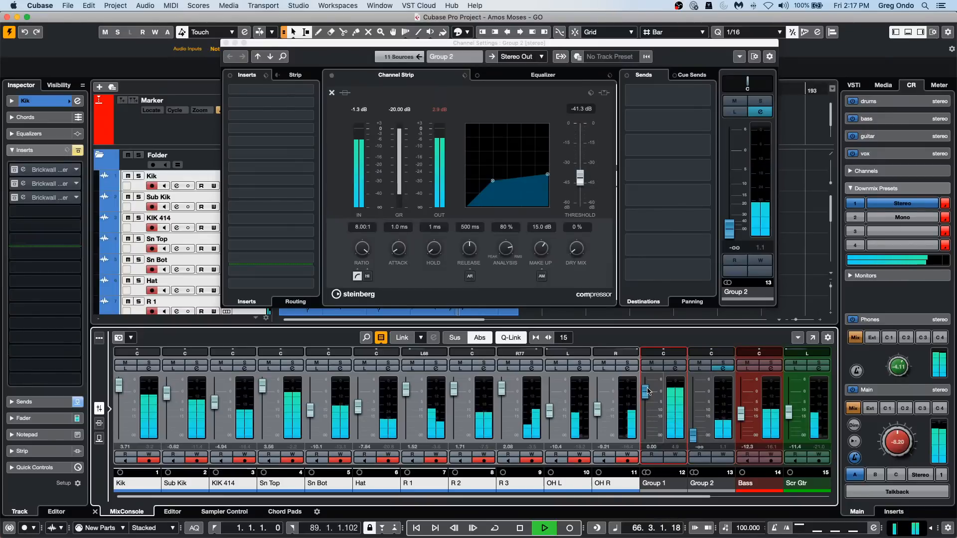
click(225, 43)
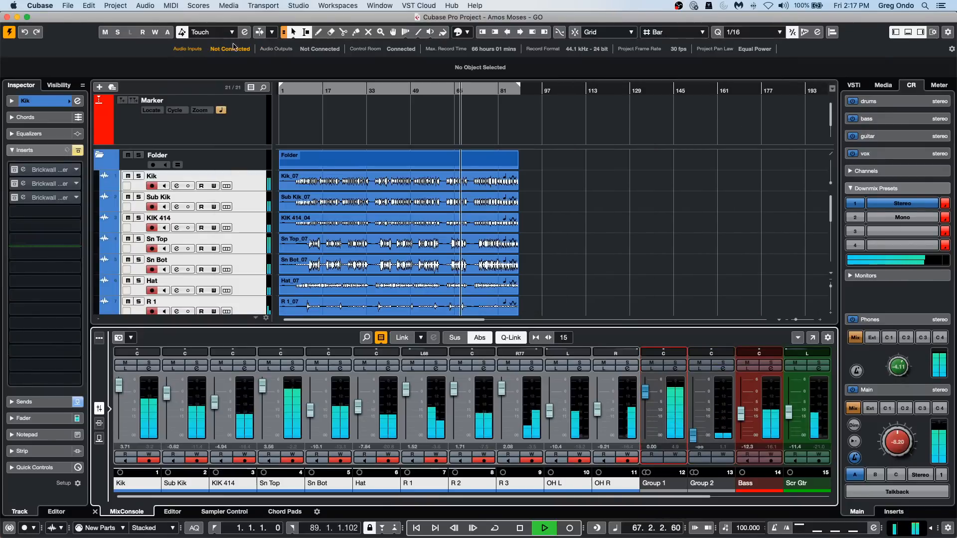
Blend Group 2 at about -0.81 dB with Group 1 at about -1.01 dB, compare with Group 2 muted and unmuted, and stop playback.
drag(693, 439, 644, 400)
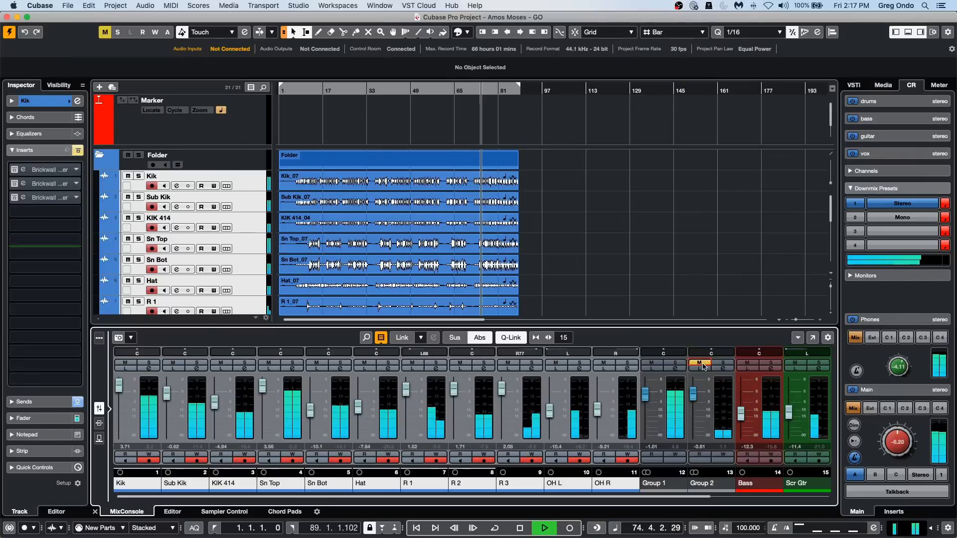
click(699, 363)
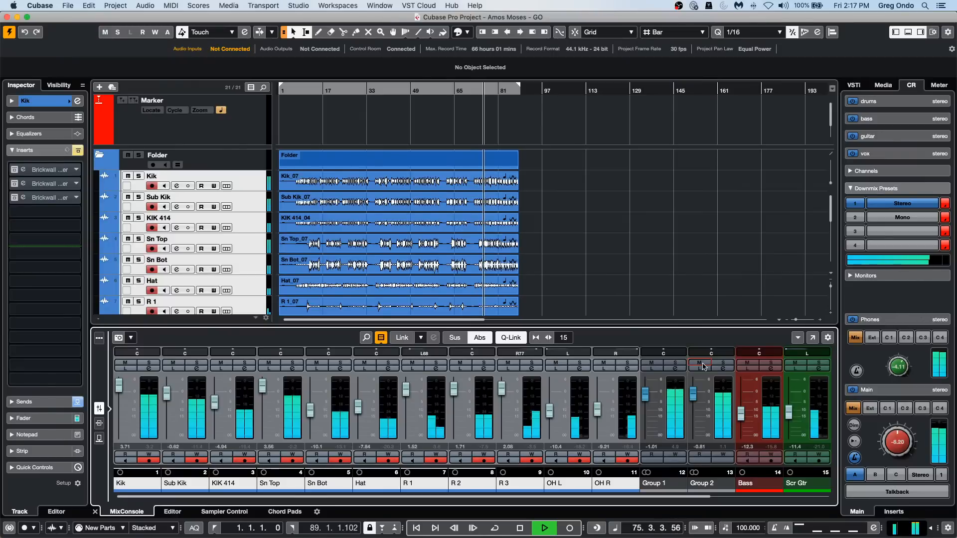
key(space)
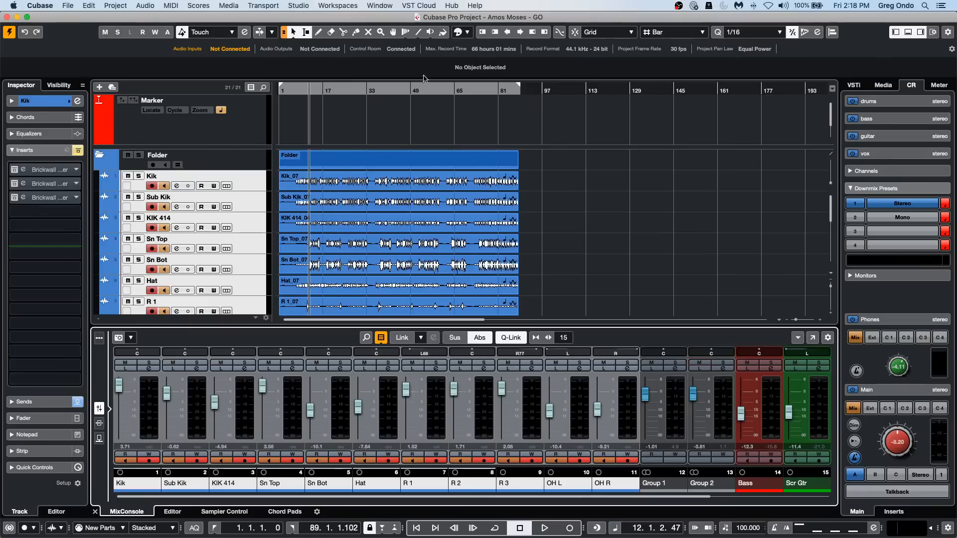
Solo the Bass track and show its Volume automation in an enlarged lane.
scroll(513, 177, down, 5)
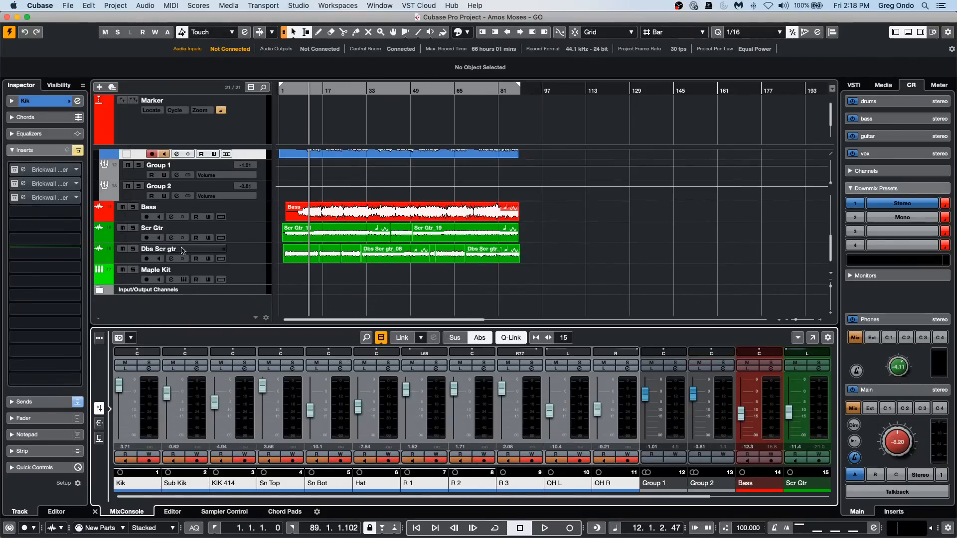
click(122, 207)
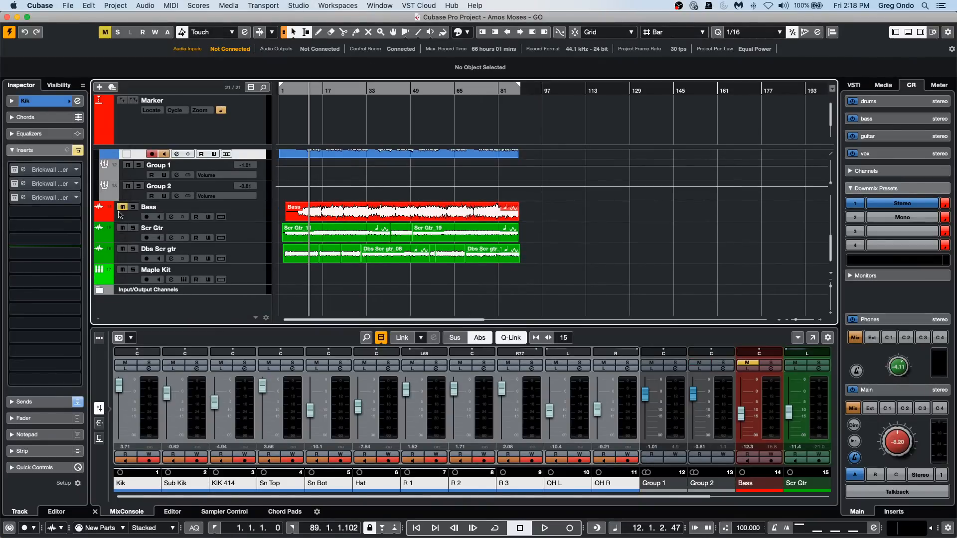
click(131, 207)
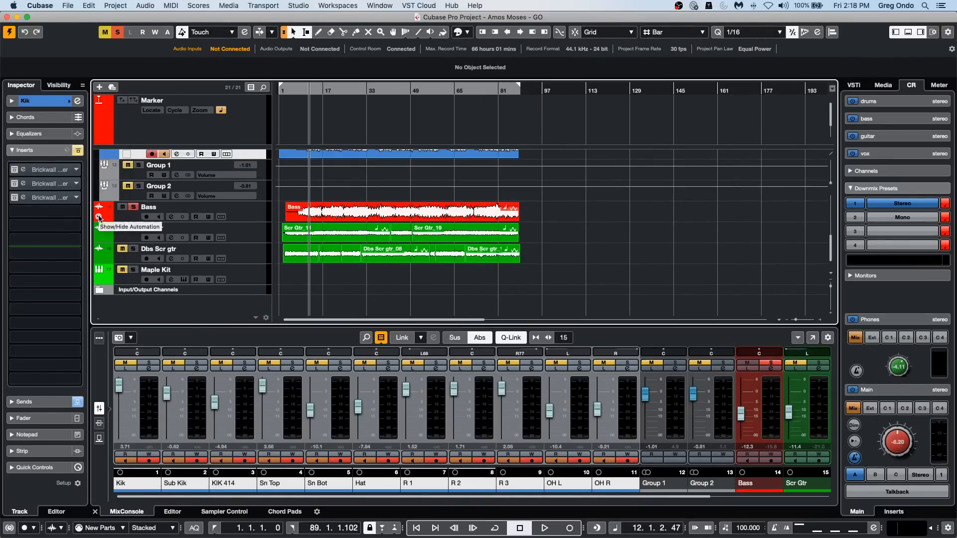
click(99, 218)
drag(162, 241, 181, 260)
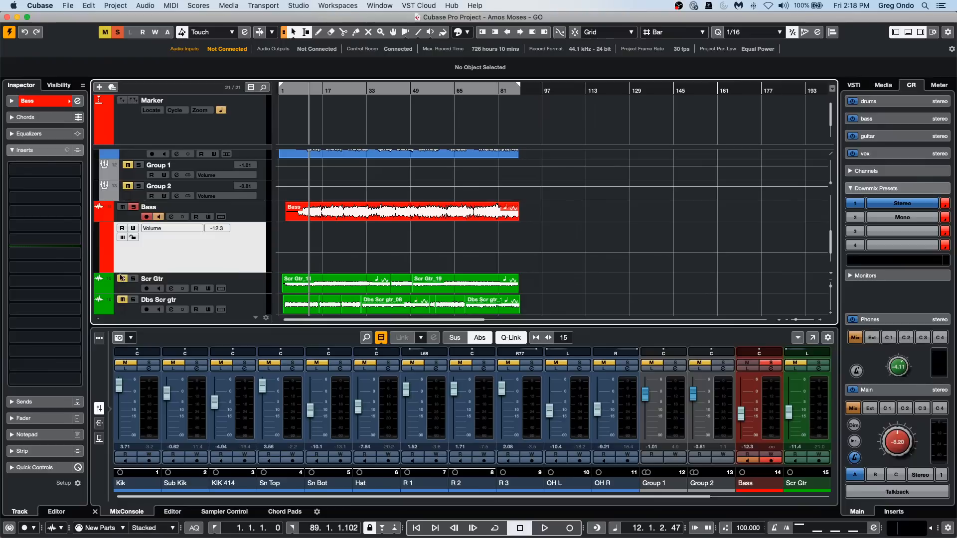
Unmute and solo the drum folder together with the Bass track.
scroll(199, 193, up, 5)
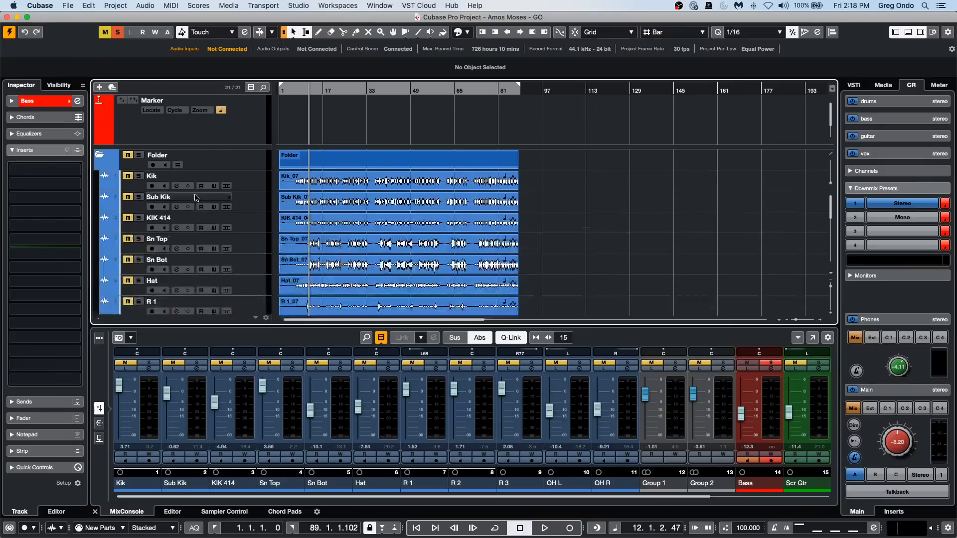
click(128, 155)
click(138, 155)
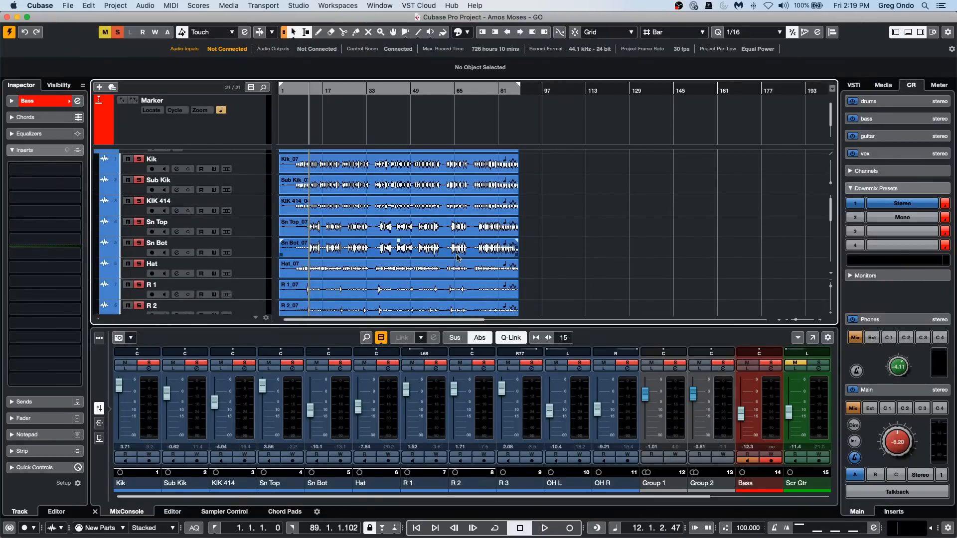
Select a range on the Bass track from about bar 15 to bar 31 with the locators around it, and start playback.
scroll(454, 255, down, 5)
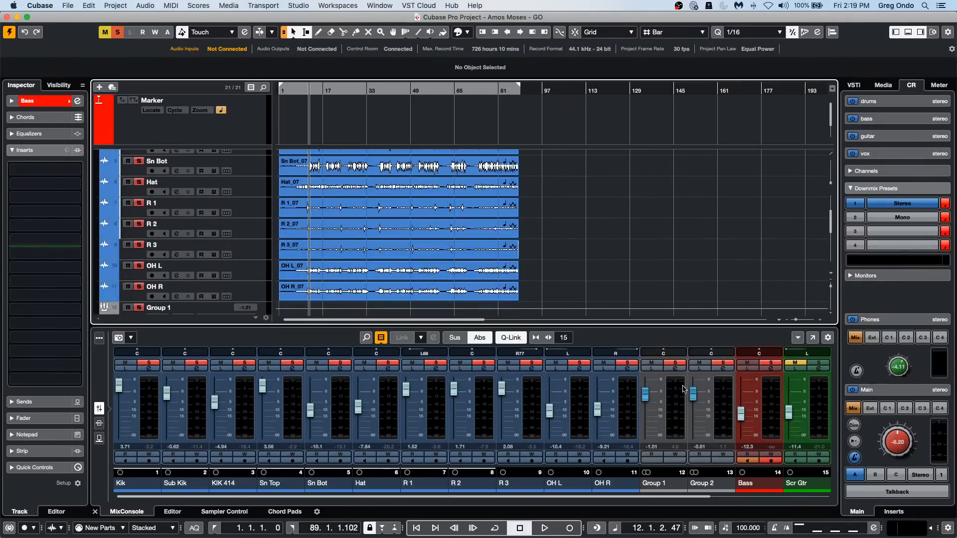
scroll(352, 257, down, 6)
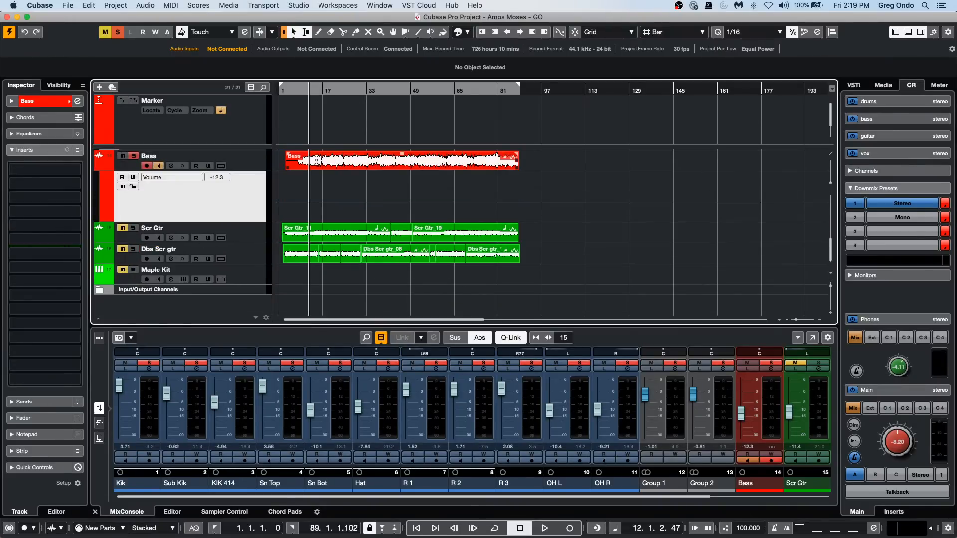
drag(316, 165, 361, 158)
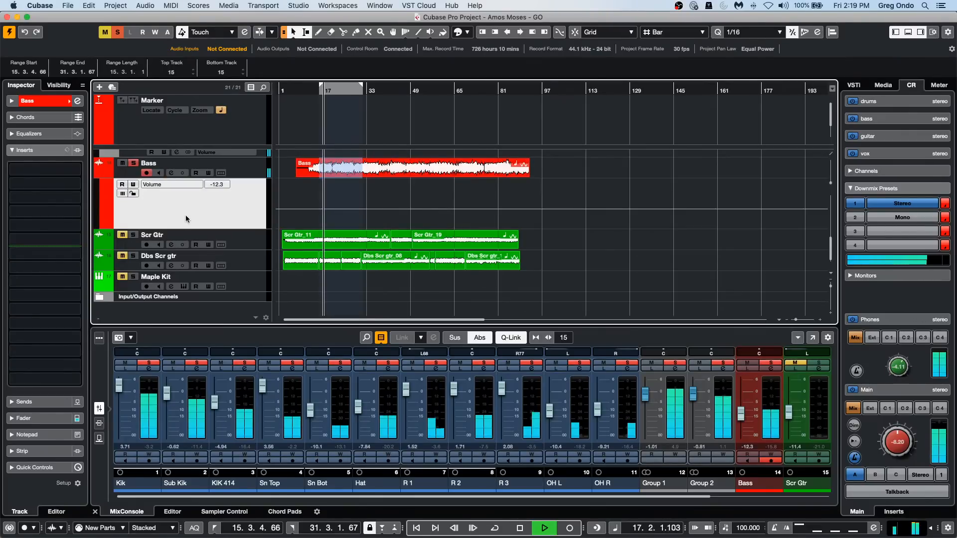
Turn off the drum folder's solo so only the Bass track plays soloed.
click(133, 164)
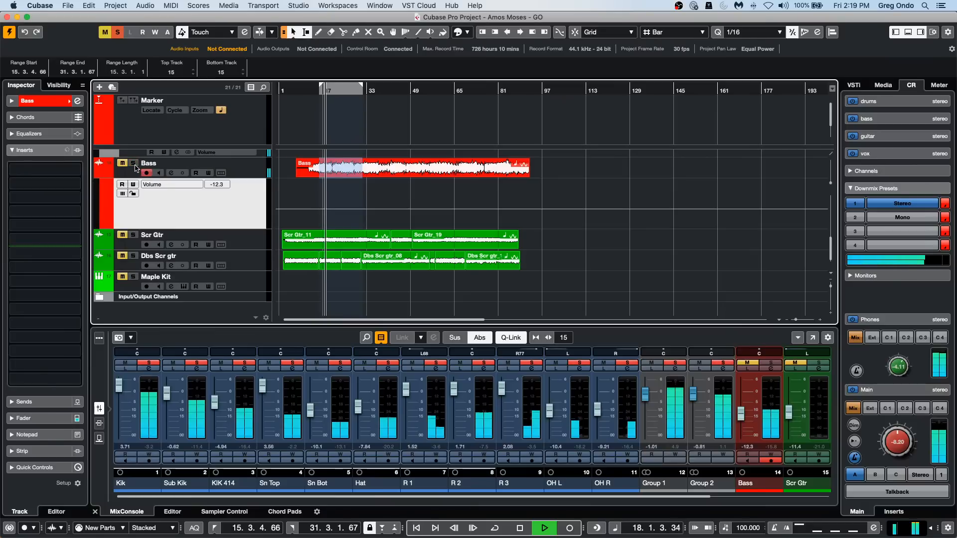
scroll(172, 208, up, 5)
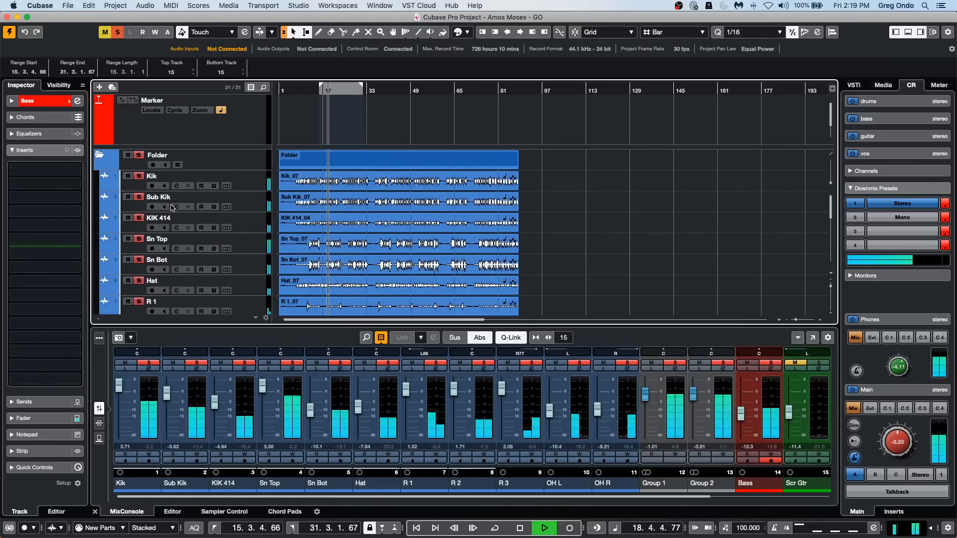
click(139, 155)
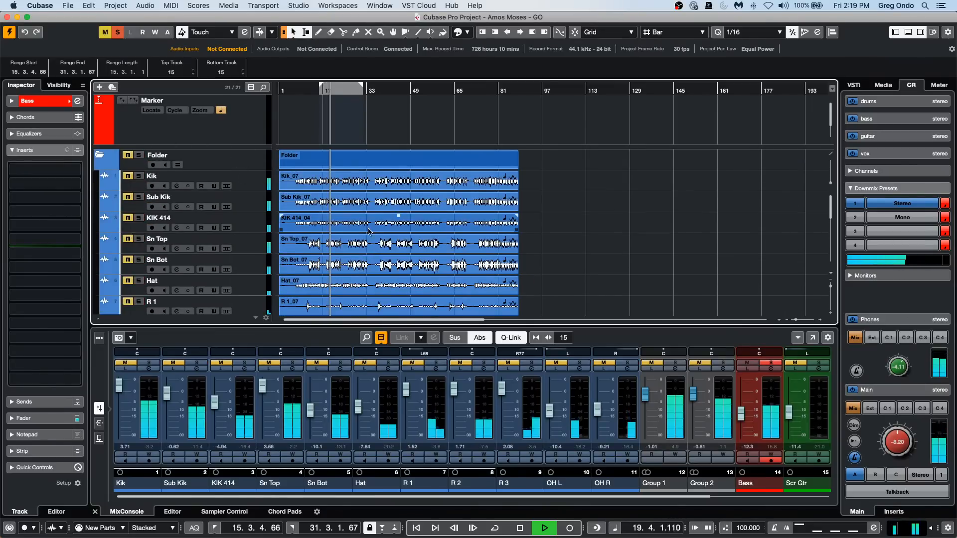
scroll(369, 231, down, 5)
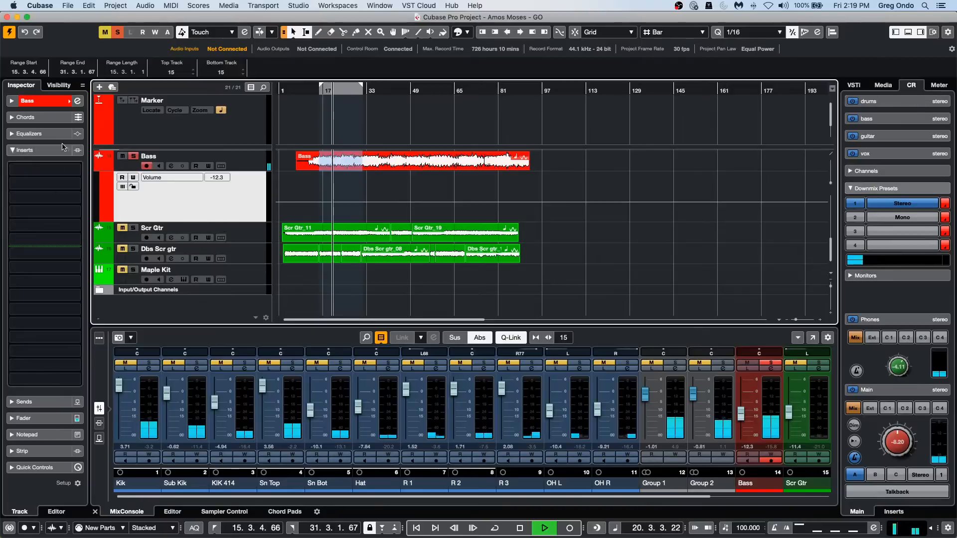
Show the Bass channel's fader, keep the automation mode on Touch, and enable automation writing for the track.
click(24, 401)
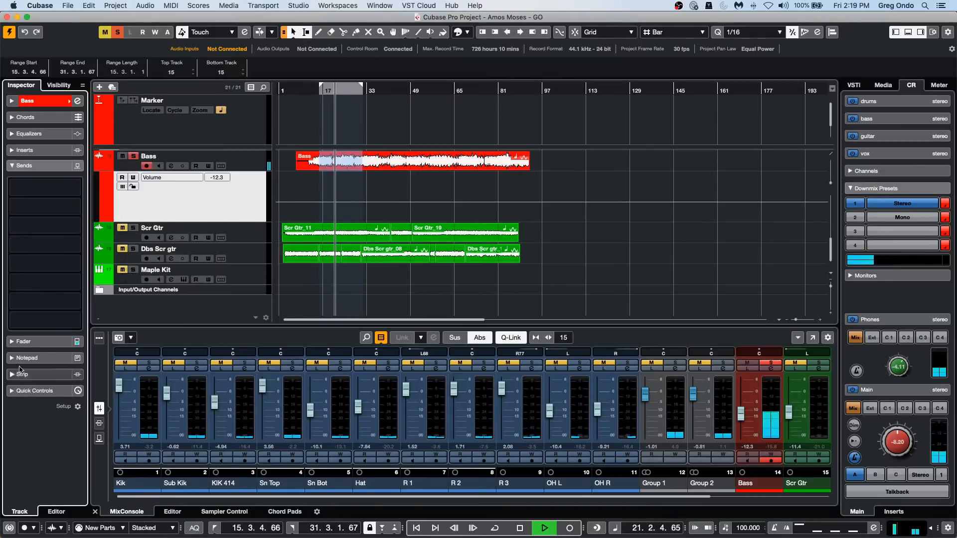
click(23, 341)
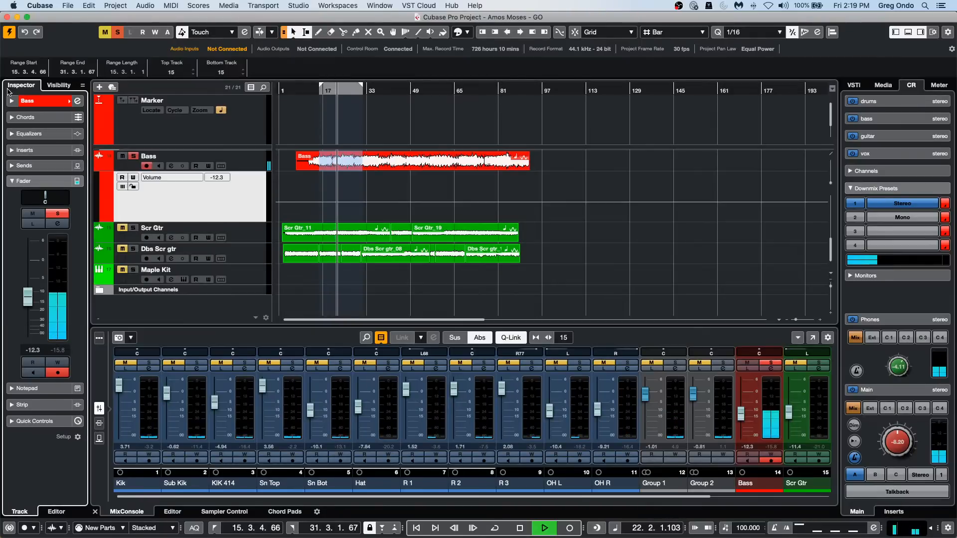
click(219, 31)
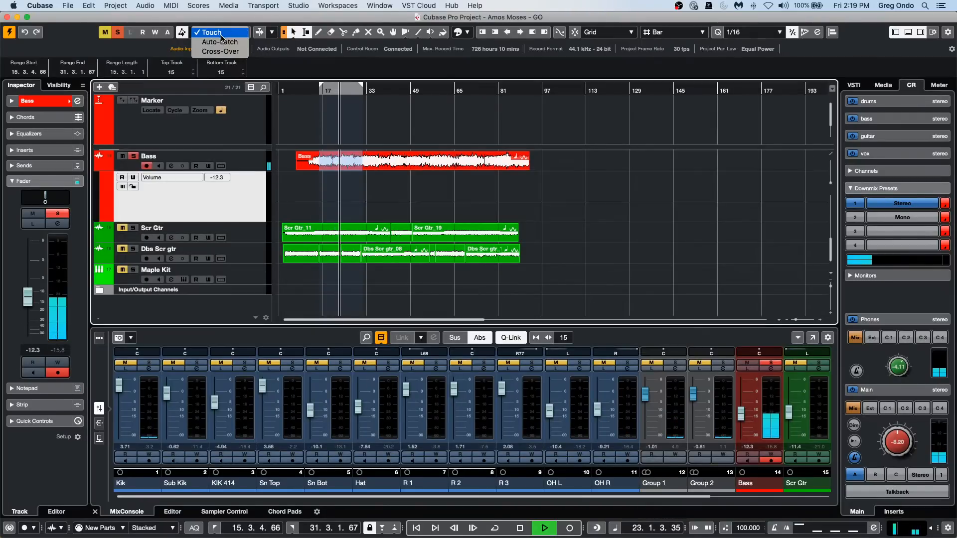
click(221, 34)
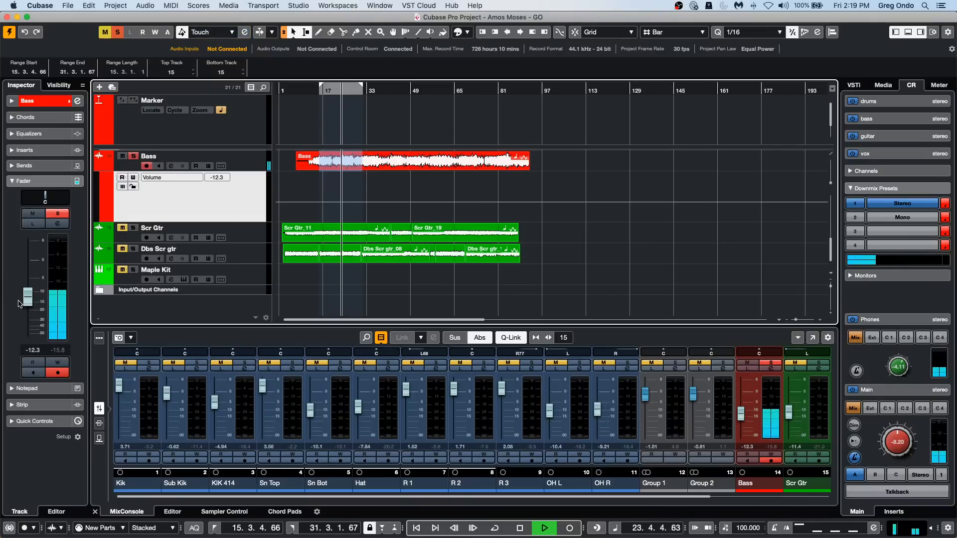
click(63, 364)
Write Bass volume automation during playback with several fader moves ending at about -4.19 dB, and turn on cycle for the selected range.
drag(28, 302, 40, 288)
key(h)
key(h)
key(h)
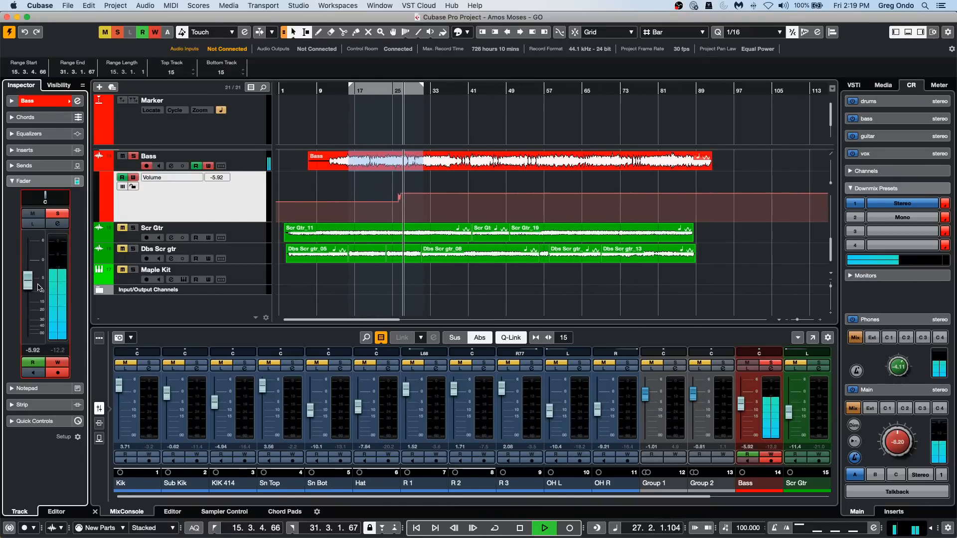
key(h)
key(h)
key(h)
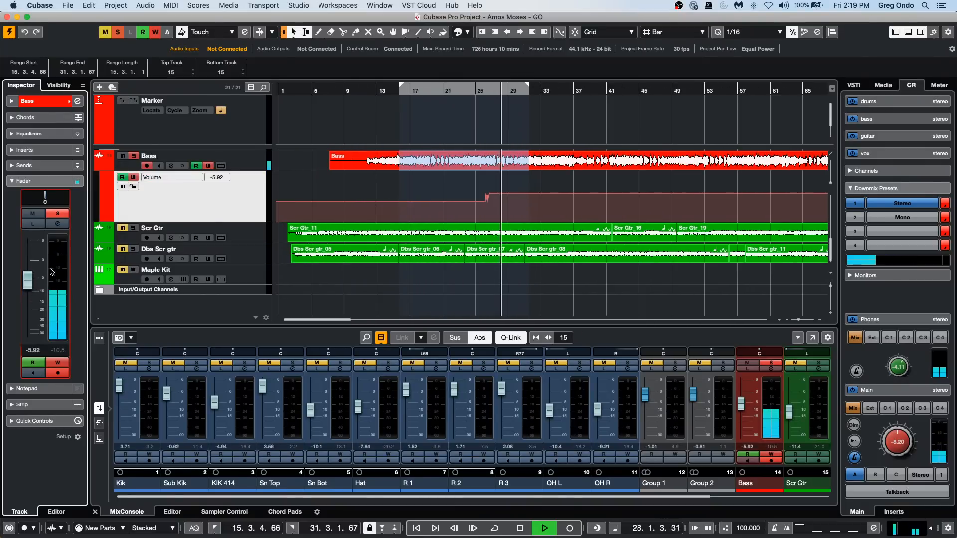
mouse_move(28, 281)
mouse_down()
mouse_move(30, 298)
mouse_move(28, 279)
mouse_up()
click(29, 295)
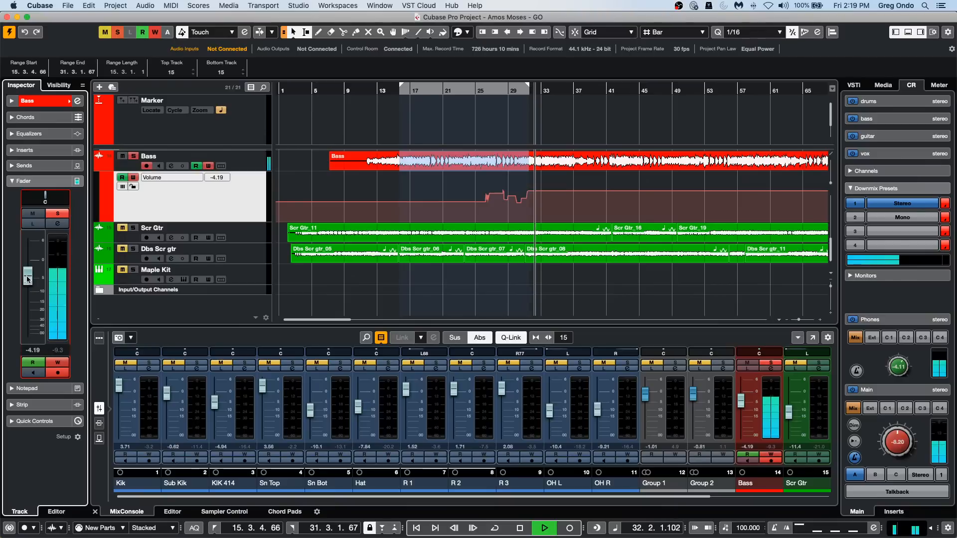
click(416, 89)
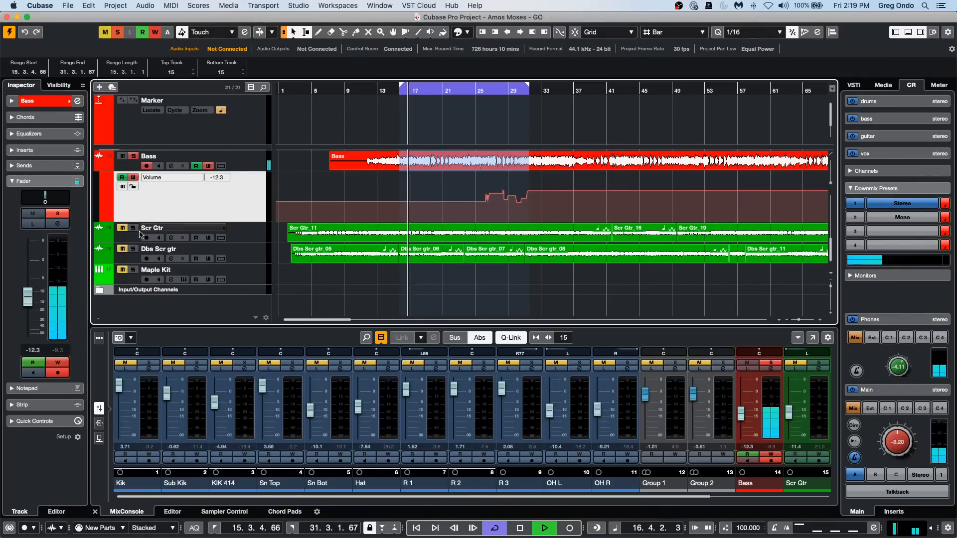
Write further Bass volume moves in Touch mode, and switch to Auto-Latch to write fader moves ending at about -11.5 dB.
drag(28, 297, 43, 269)
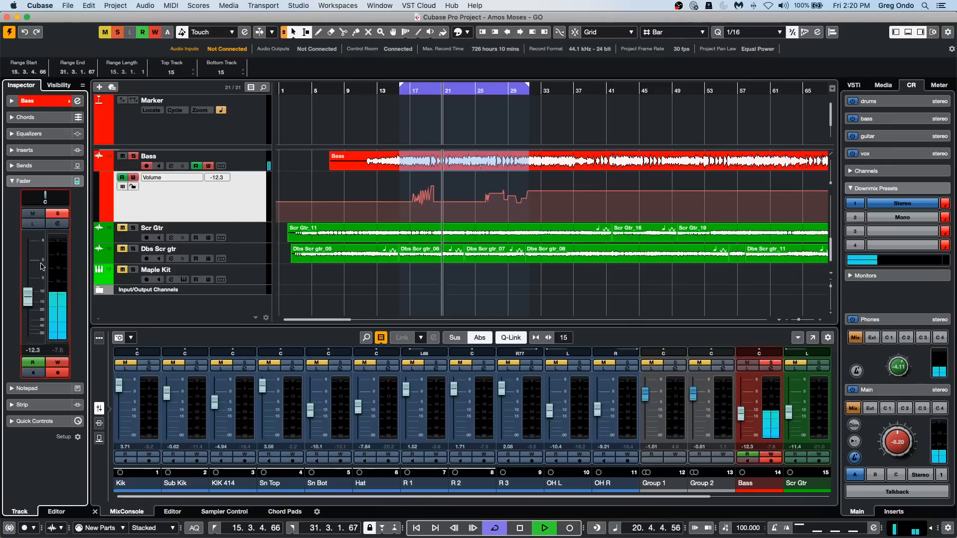
click(219, 32)
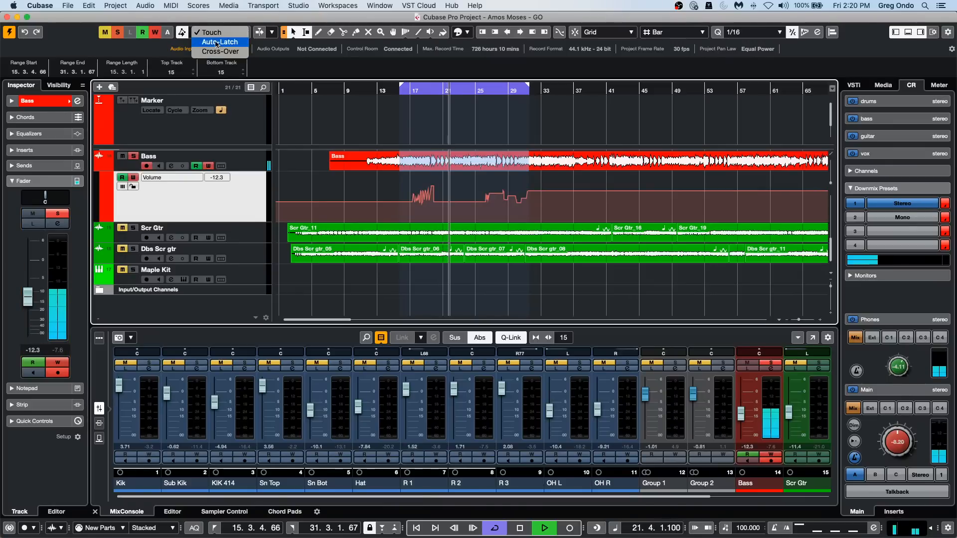
click(218, 42)
mouse_move(28, 298)
mouse_down()
mouse_move(34, 276)
mouse_move(33, 292)
mouse_up()
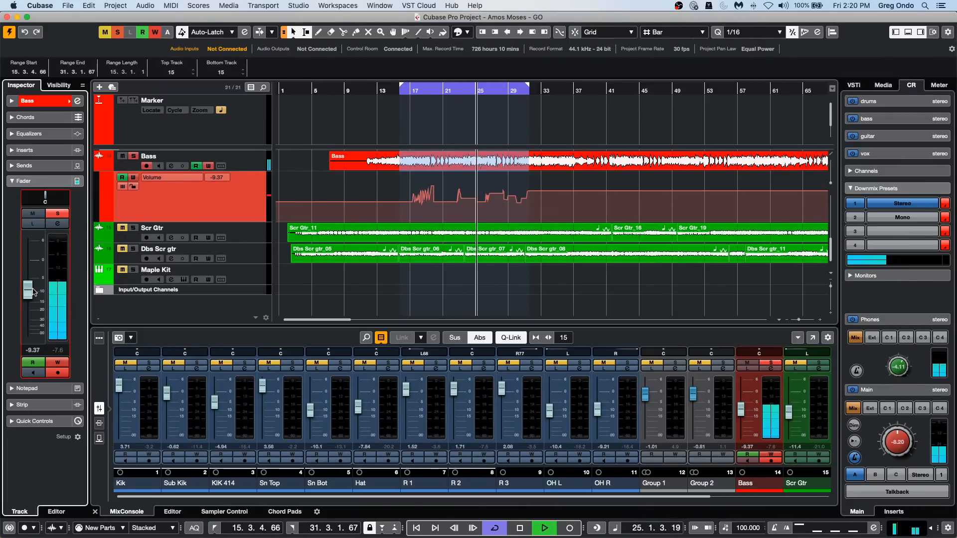
key(space)
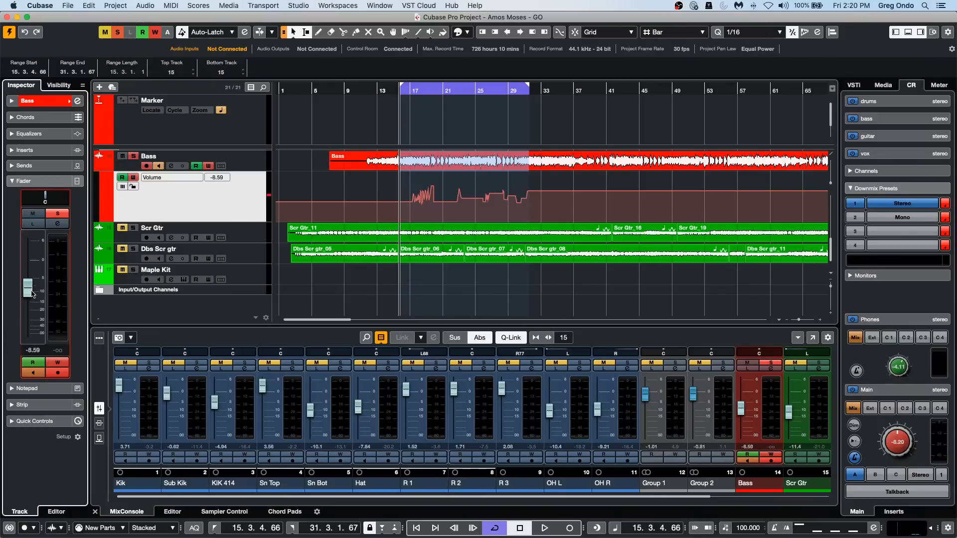
drag(30, 289, 30, 299)
key(space)
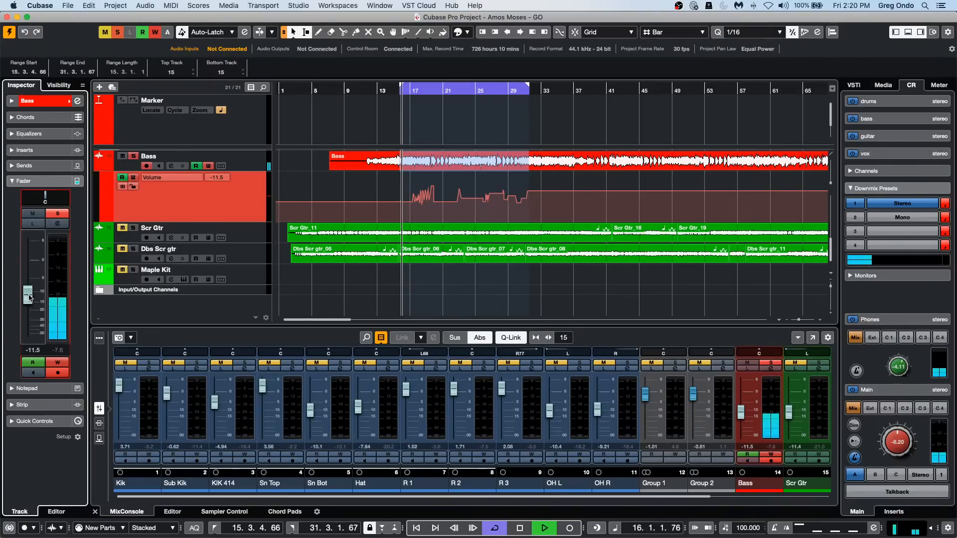
Switch the automation mode back to Touch and write Bass volume moves around bars 17 to 19 and, restarting from bar 9, bars 10 to 13.
click(223, 32)
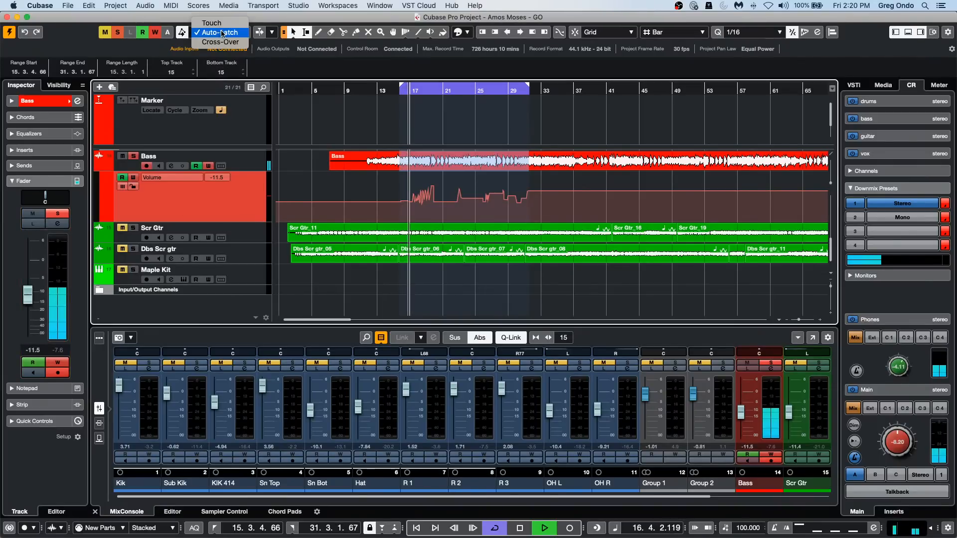
click(225, 26)
mouse_move(28, 295)
mouse_down()
mouse_move(38, 277)
mouse_move(38, 322)
mouse_move(40, 303)
mouse_up()
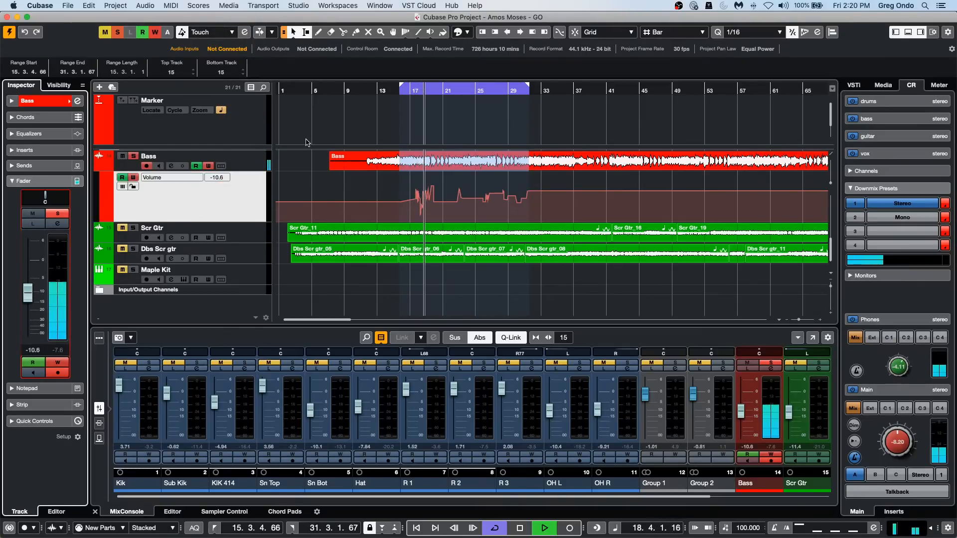
click(347, 90)
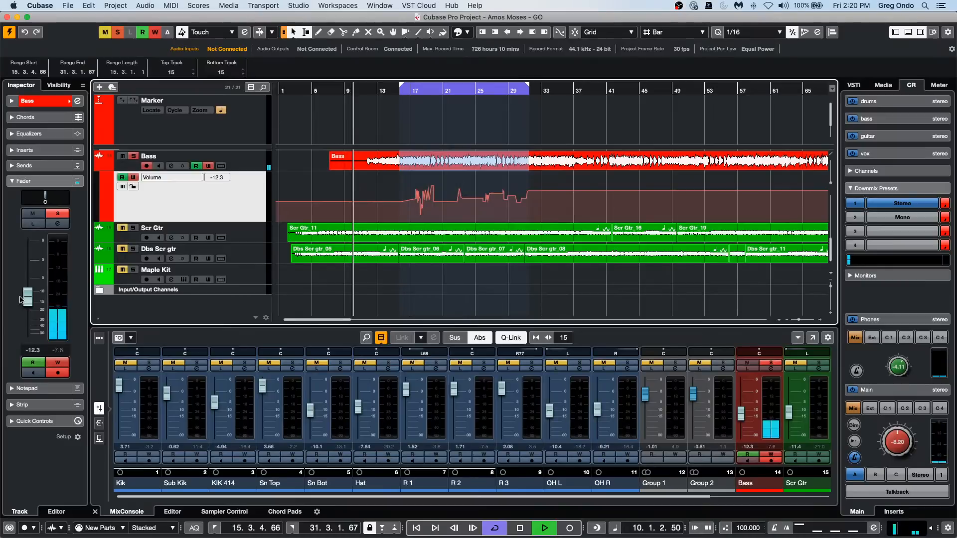
mouse_move(30, 294)
mouse_down()
mouse_move(28, 275)
mouse_move(40, 273)
mouse_move(28, 296)
mouse_move(28, 260)
mouse_move(32, 293)
mouse_up()
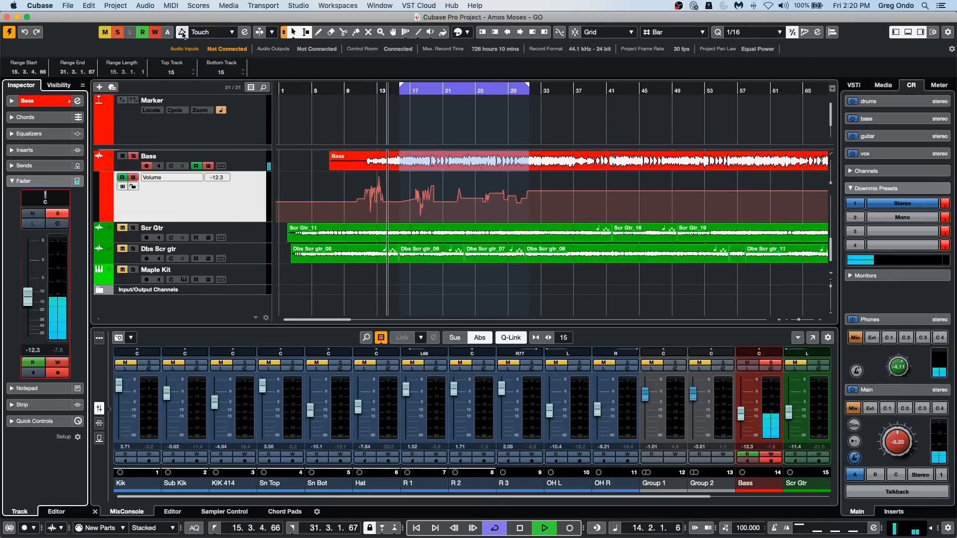
Set the automation mode to Auto-Latch, write a held Bass volume of -2.61 dB from about bar 16 to bar 22, and stop playback.
click(201, 33)
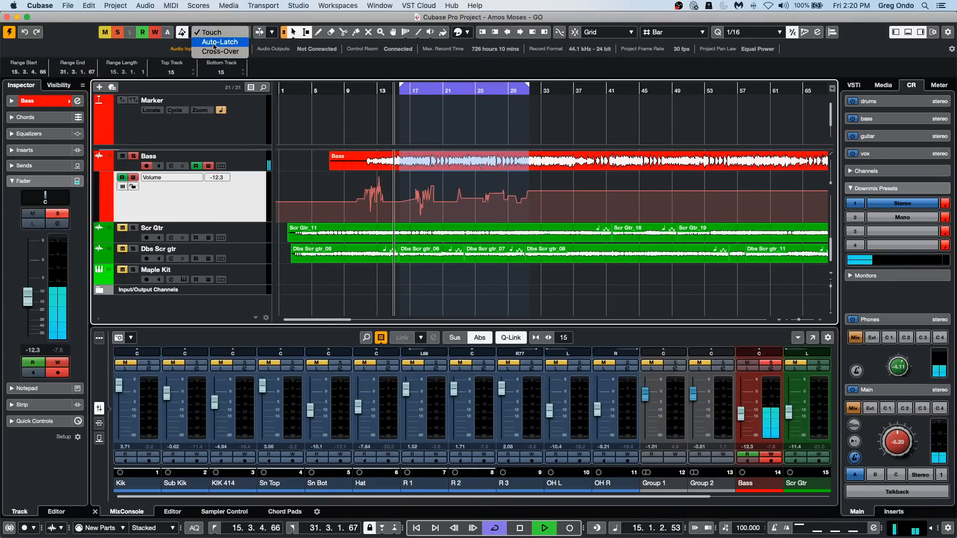
click(214, 42)
drag(28, 297, 28, 279)
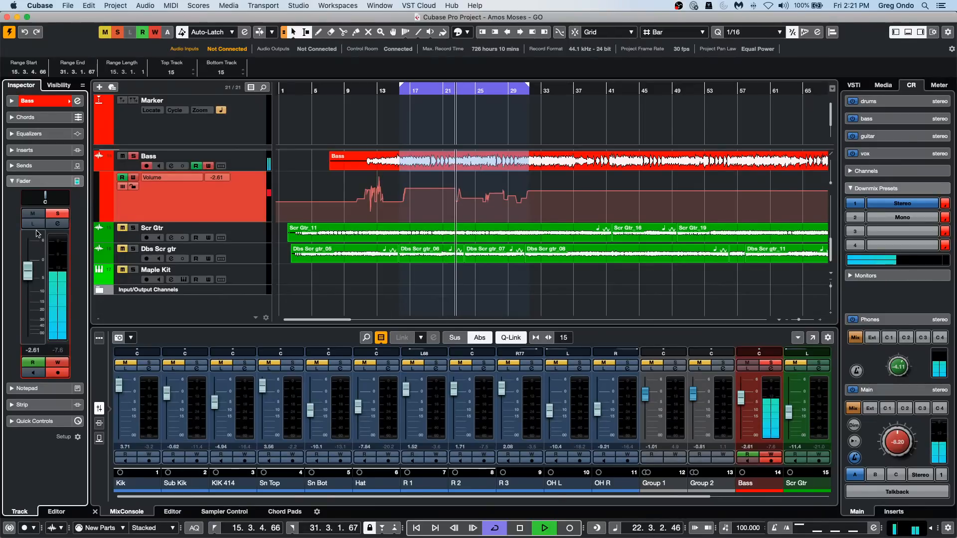
key(space)
Set the automation mode to Cross-Over, enlarge the Bass volume automation lane, and place the playback cursor near bar 14.
click(205, 33)
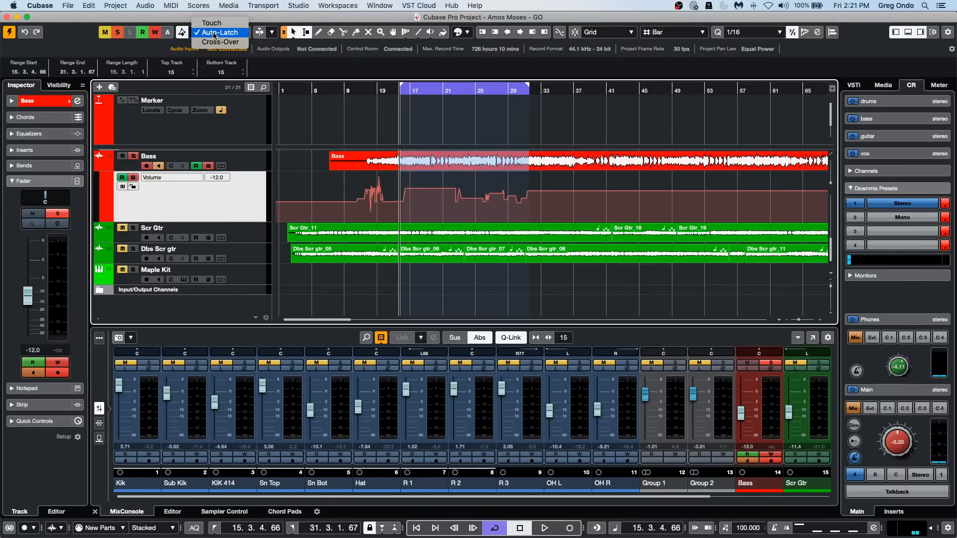
click(221, 45)
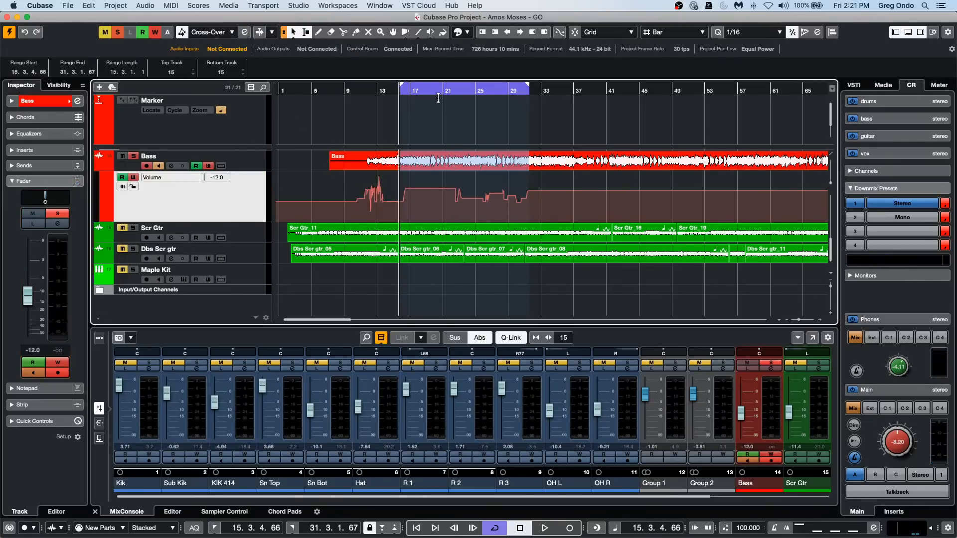
drag(238, 221, 238, 260)
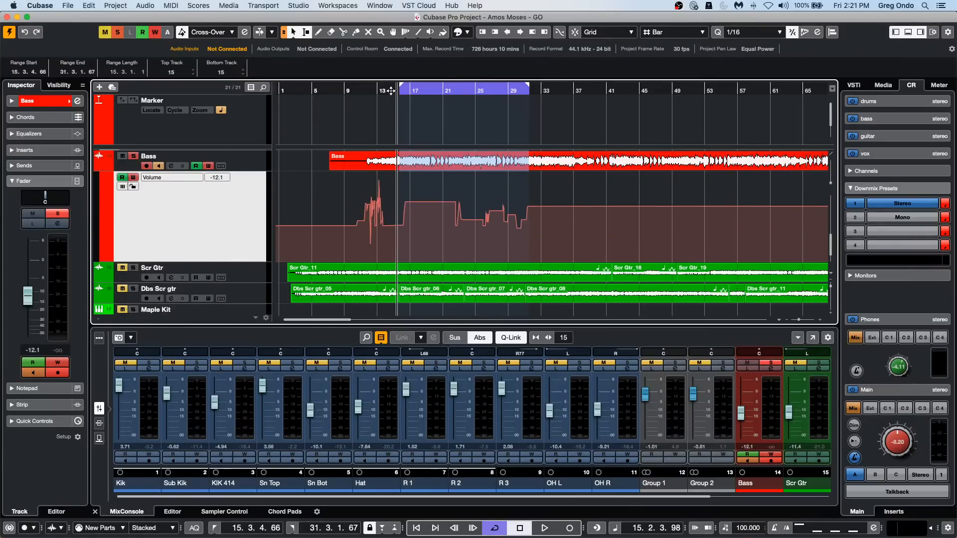
drag(390, 93, 393, 105)
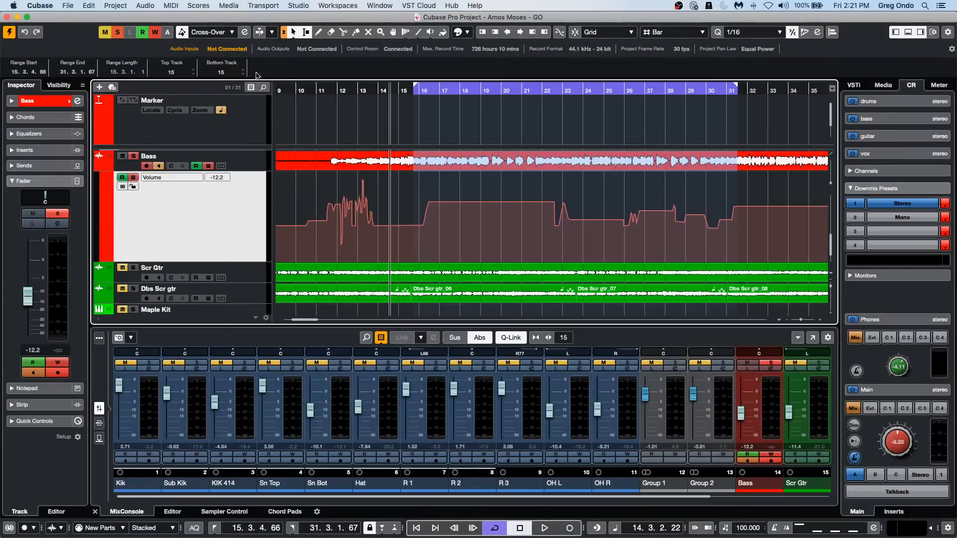
Write Bass volume moves in Cross-Over mode during playback from about bar 19 to bar 22, and stop playback.
key(space)
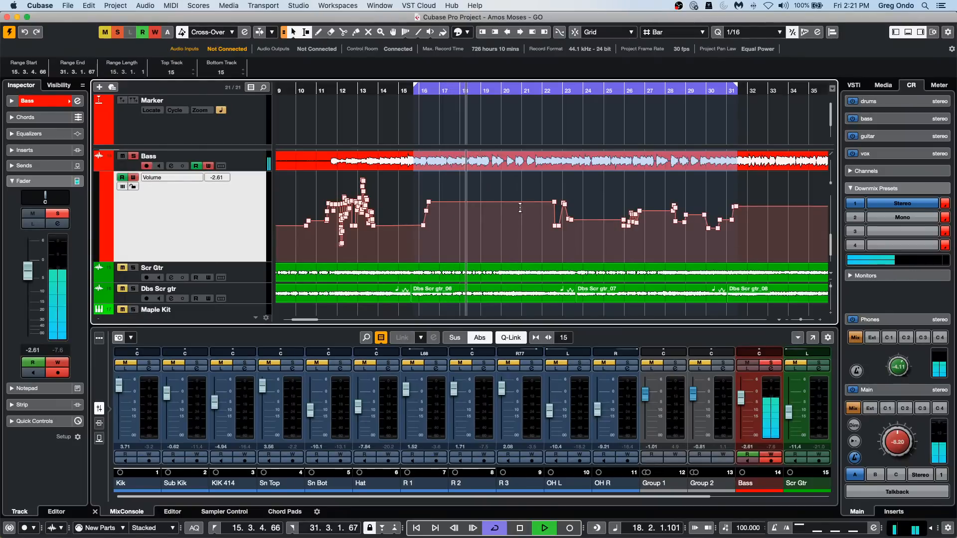
click(30, 274)
mouse_move(30, 274)
mouse_down()
mouse_move(30, 308)
mouse_move(42, 255)
mouse_up()
key(space)
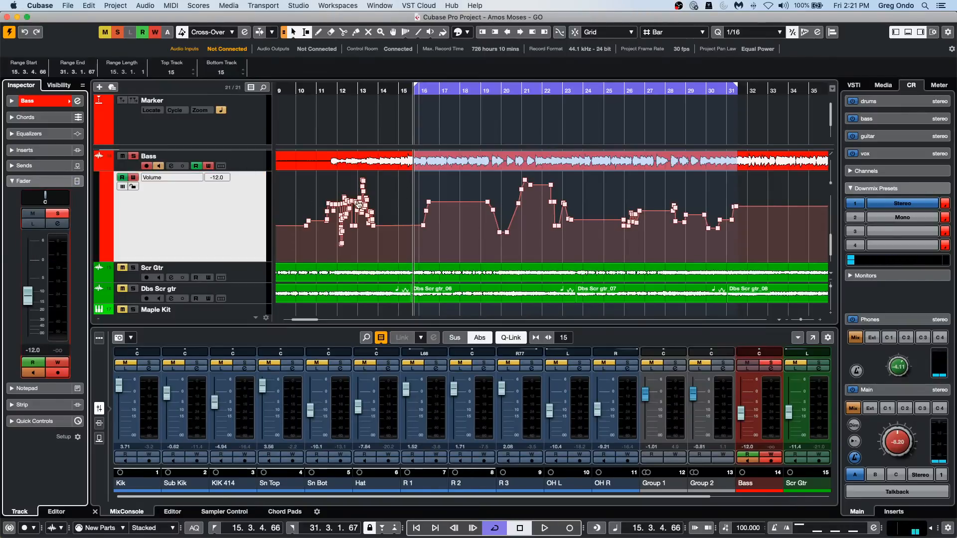
Write another Cross-Over pass lowering the Bass to about -11 dB near bars 17 to 18, and raise the fader back across the existing curve.
key(space)
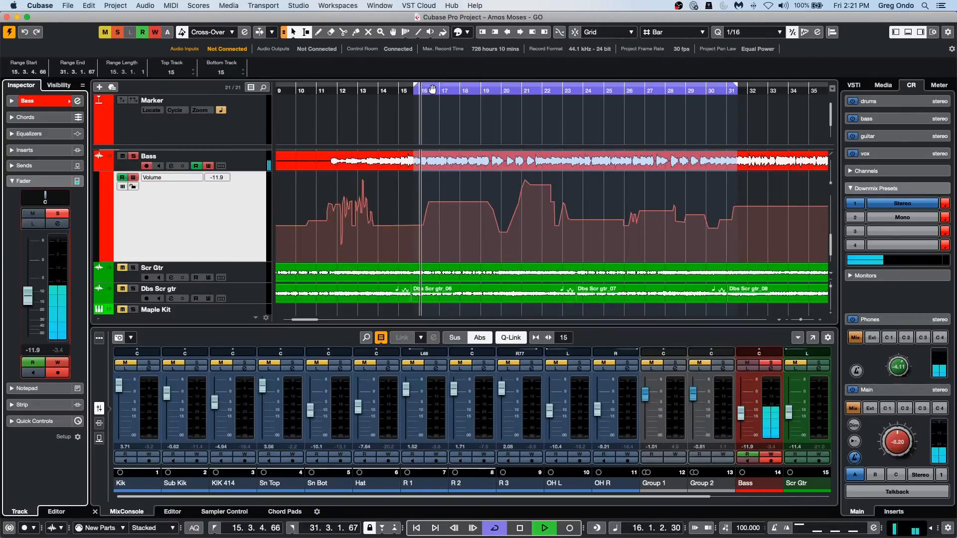
mouse_move(28, 293)
mouse_down()
mouse_move(29, 276)
mouse_move(28, 301)
mouse_up()
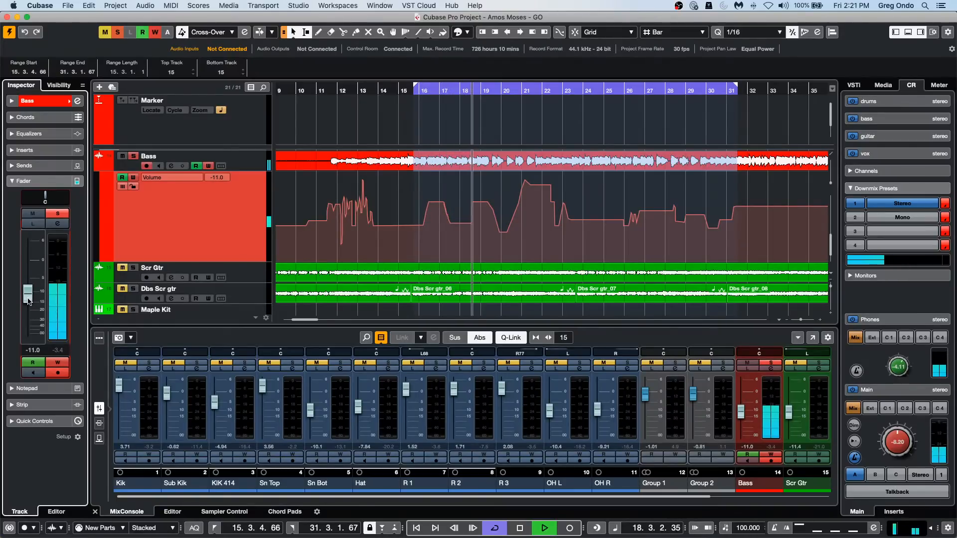
drag(29, 301, 30, 275)
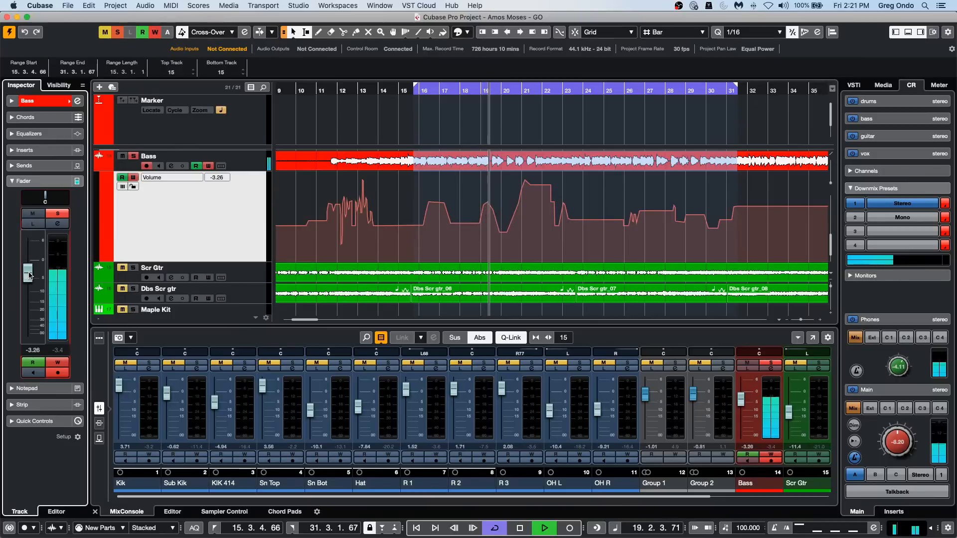
key(space)
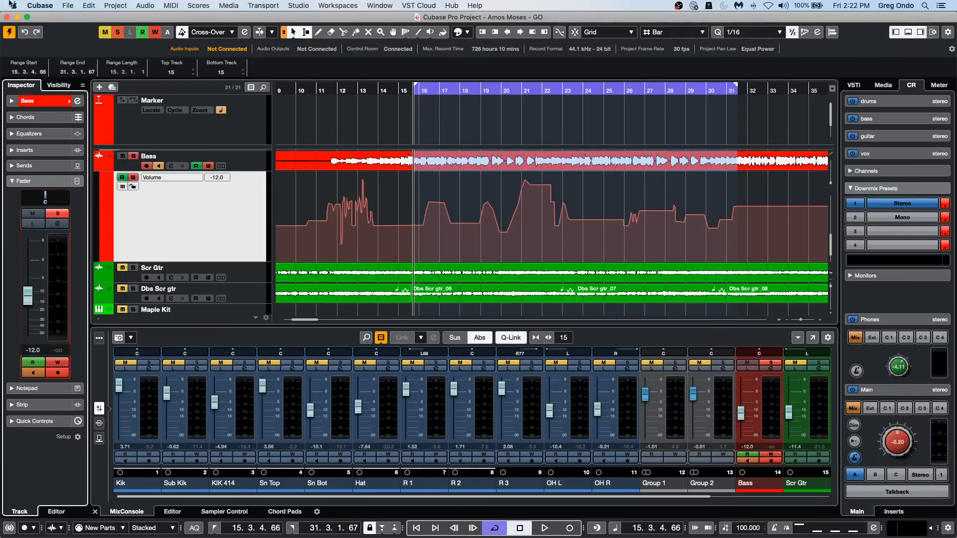
Open the recent project be someone.cpr.
click(67, 5)
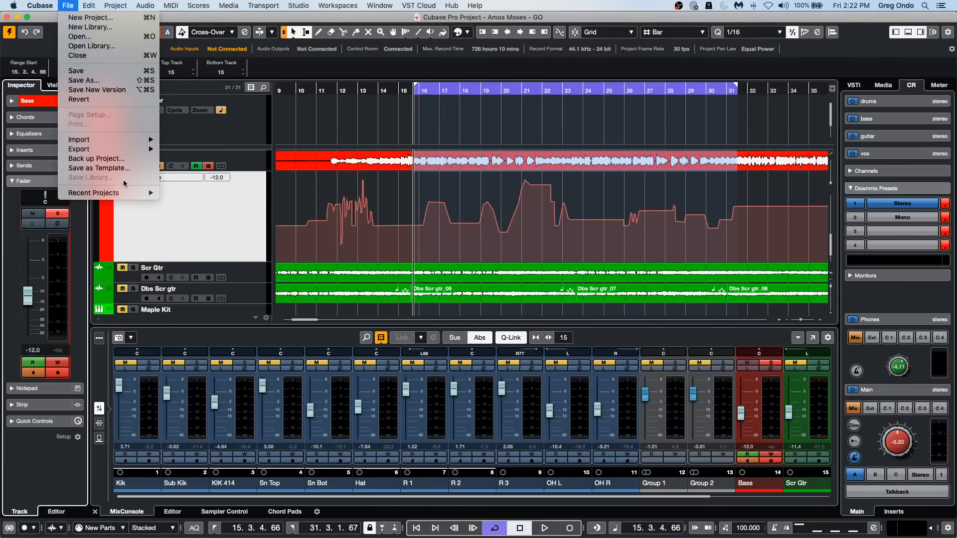
mouse_move(122, 193)
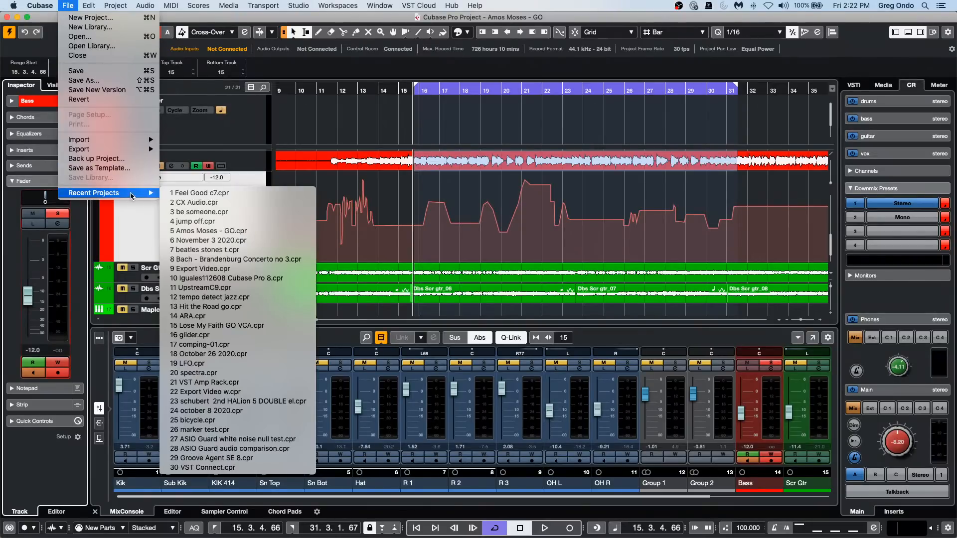
click(215, 211)
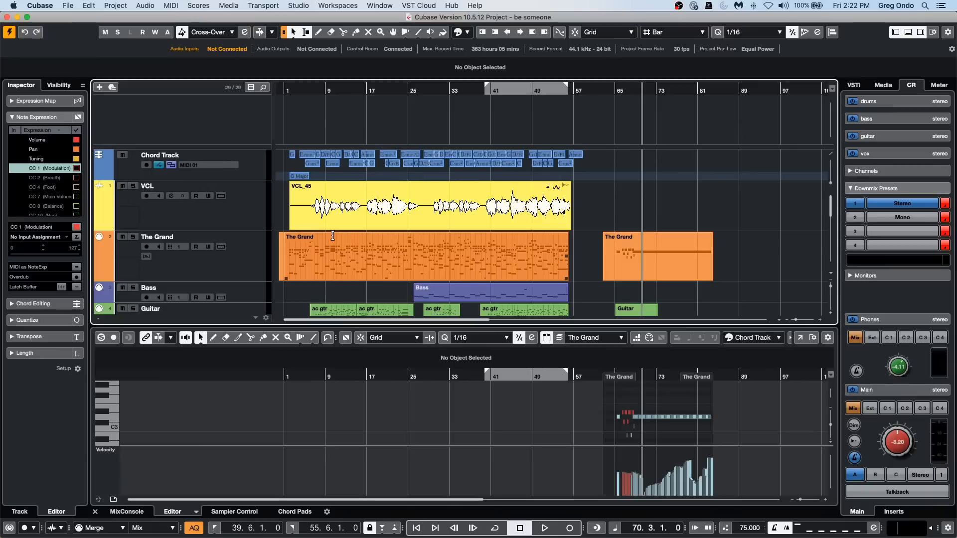
Split the long part on The Grand track just before bar 3 and at about bar 6, and return to the selection tool.
right_click(413, 263)
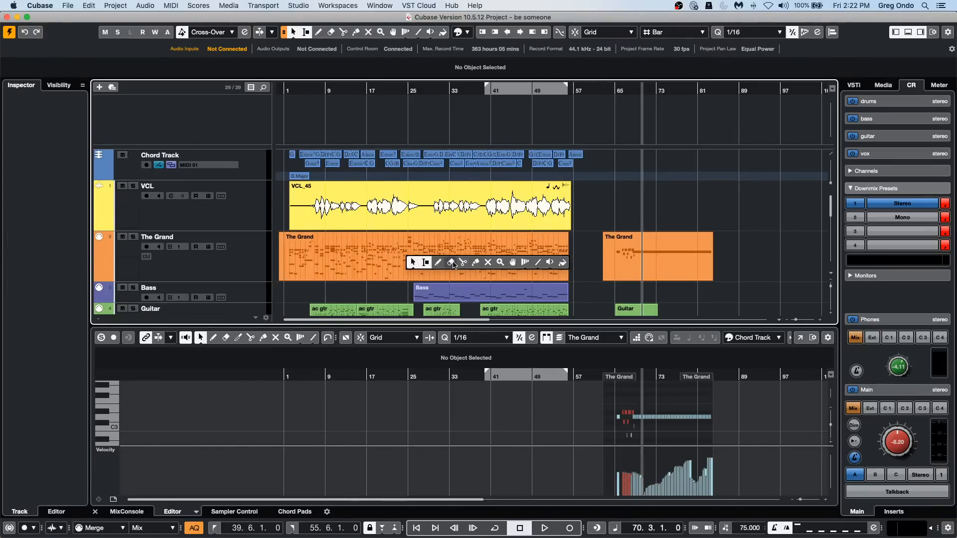
click(464, 264)
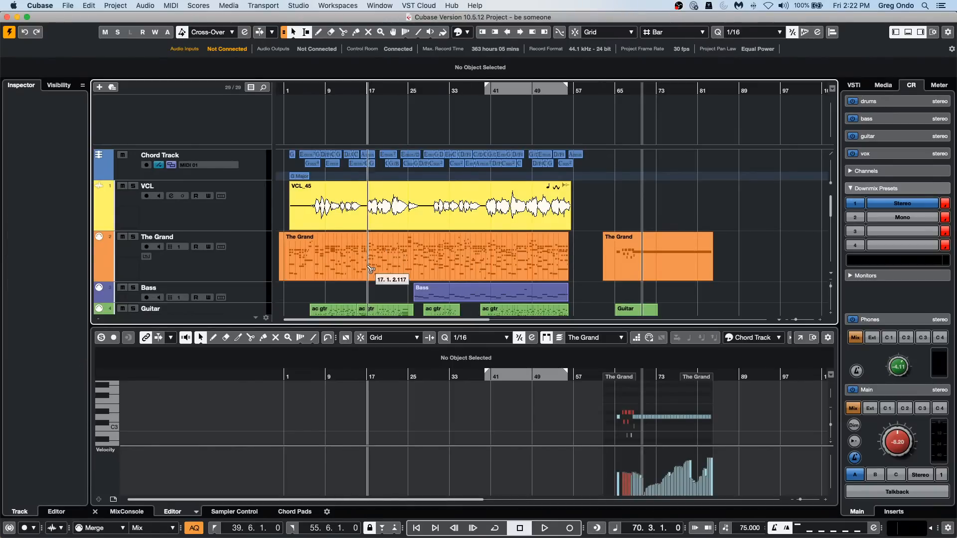
click(311, 254)
click(292, 254)
right_click(338, 255)
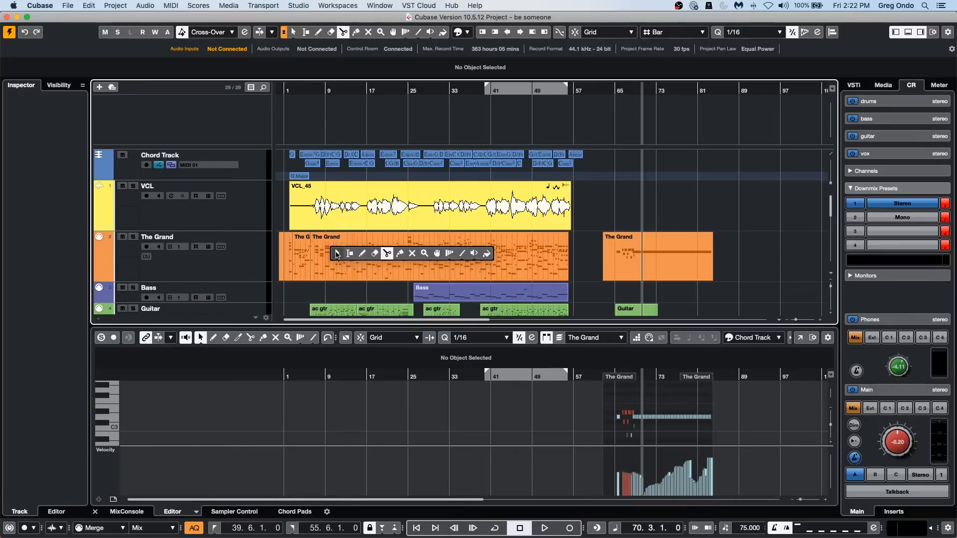
click(360, 263)
Select the long, the short and again the long part on The Grand track to compare their notes in the lower-zone editor.
click(366, 267)
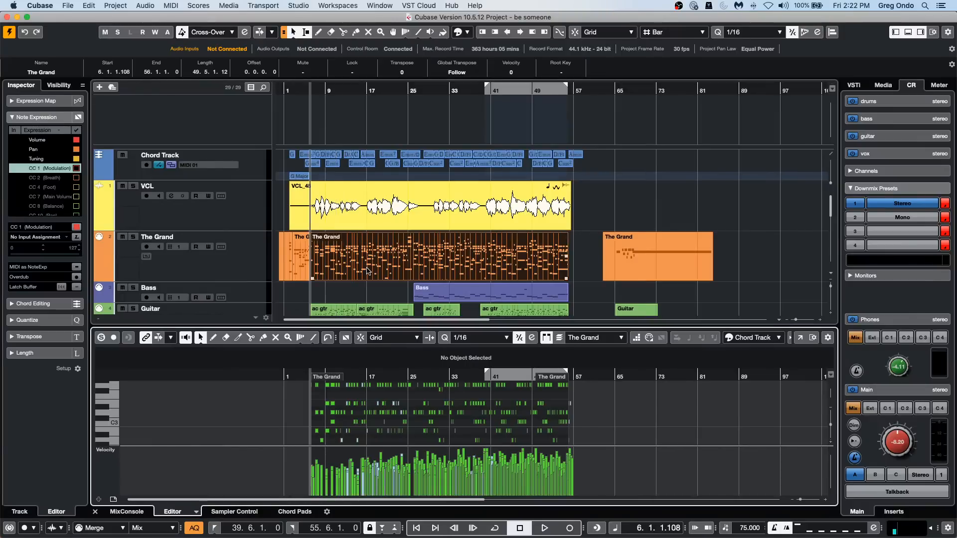
click(307, 267)
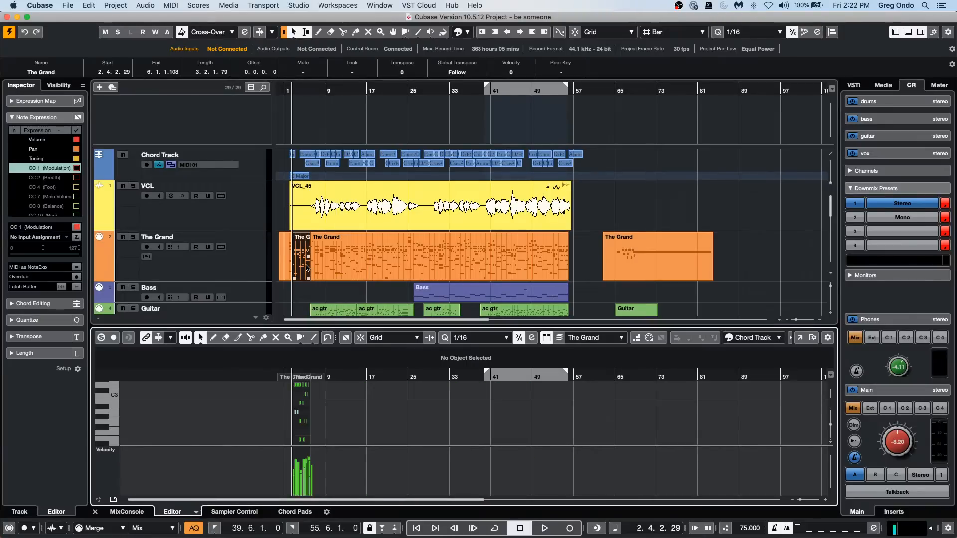
click(403, 268)
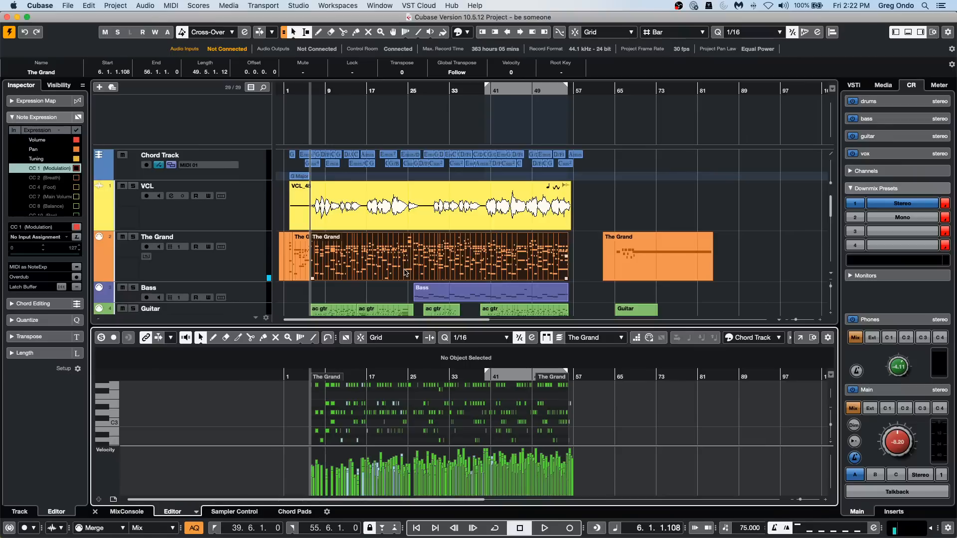
Turn off Show Part Borders, select the short and long parts of The Grand alternately, and turn Show Part Borders back on.
click(550, 340)
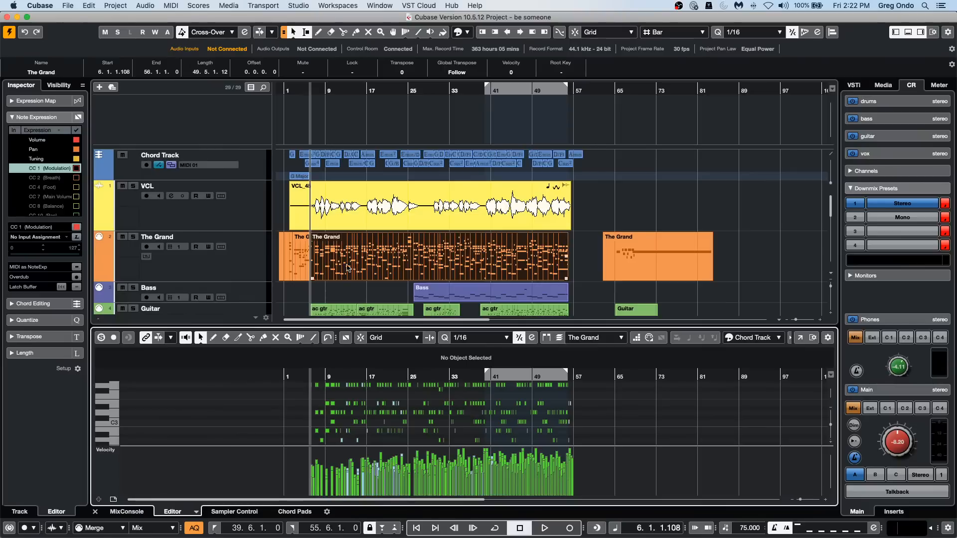
click(294, 264)
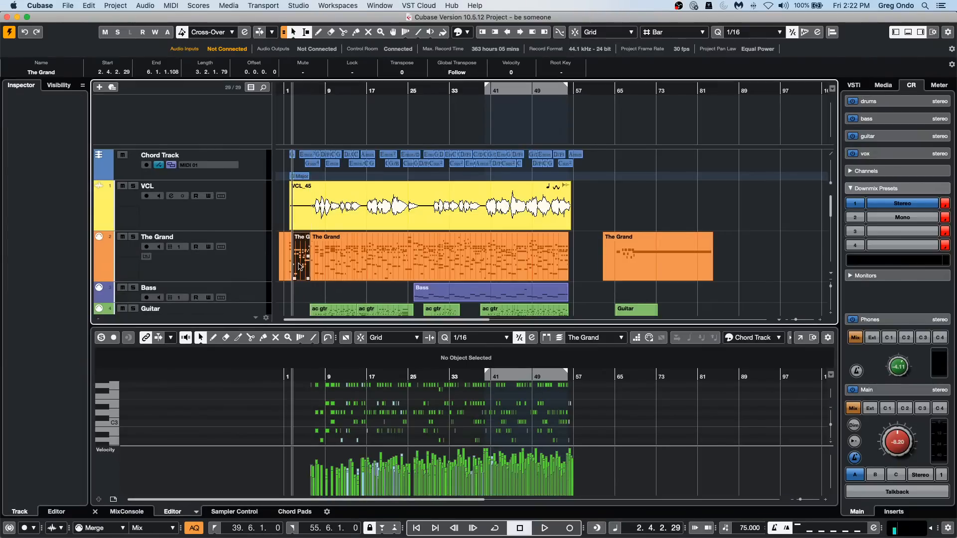
click(325, 262)
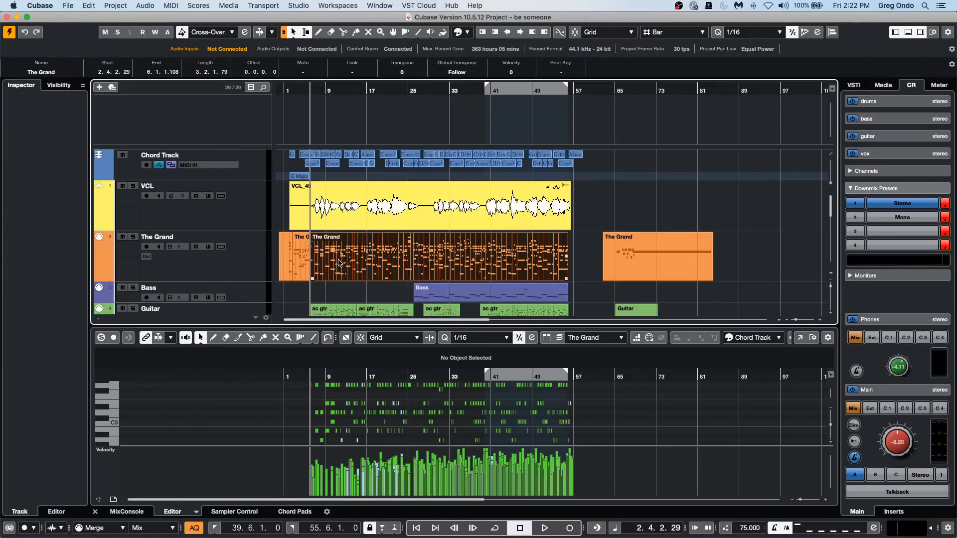
click(305, 263)
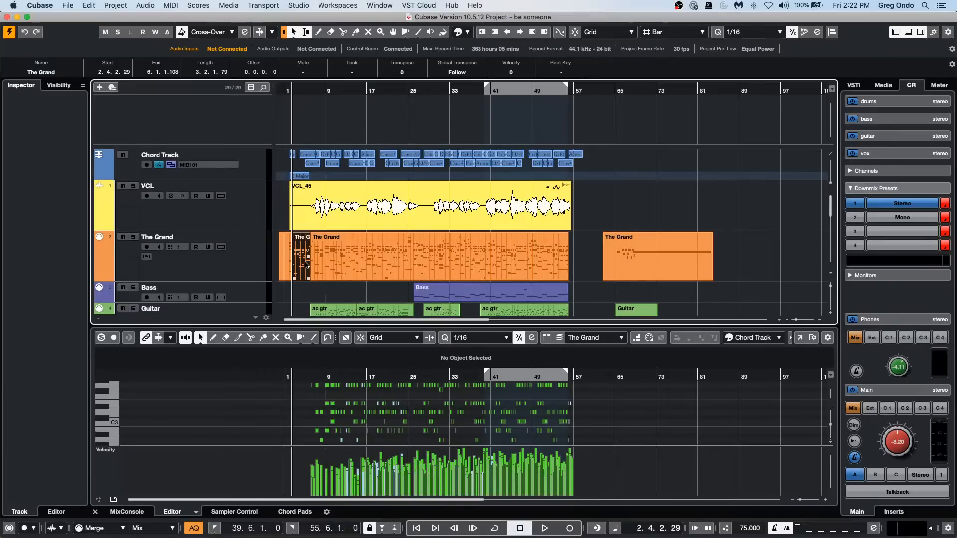
click(368, 275)
click(547, 338)
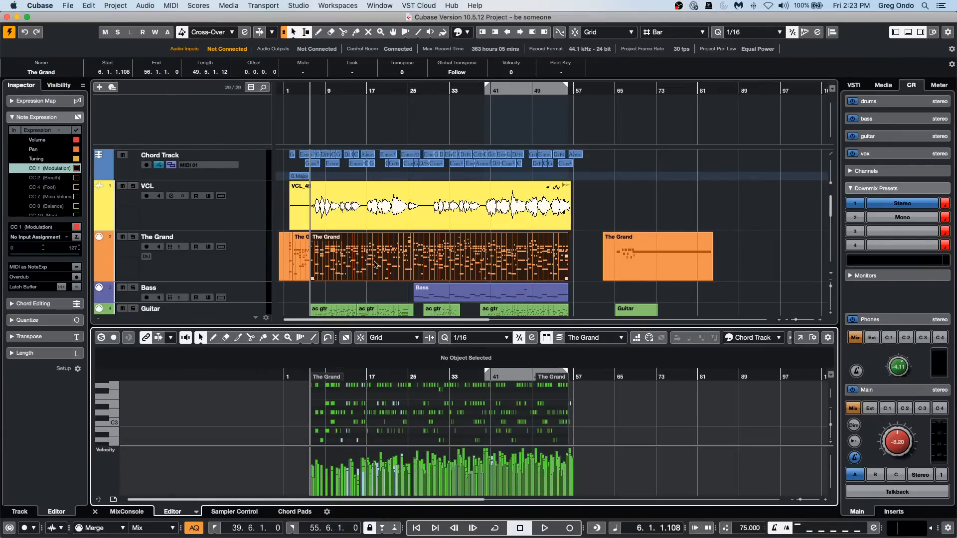
Select the short The Grand part, two ac gtr parts on the Guitar track and the long The Grand part to compare their borders in the editor.
click(298, 264)
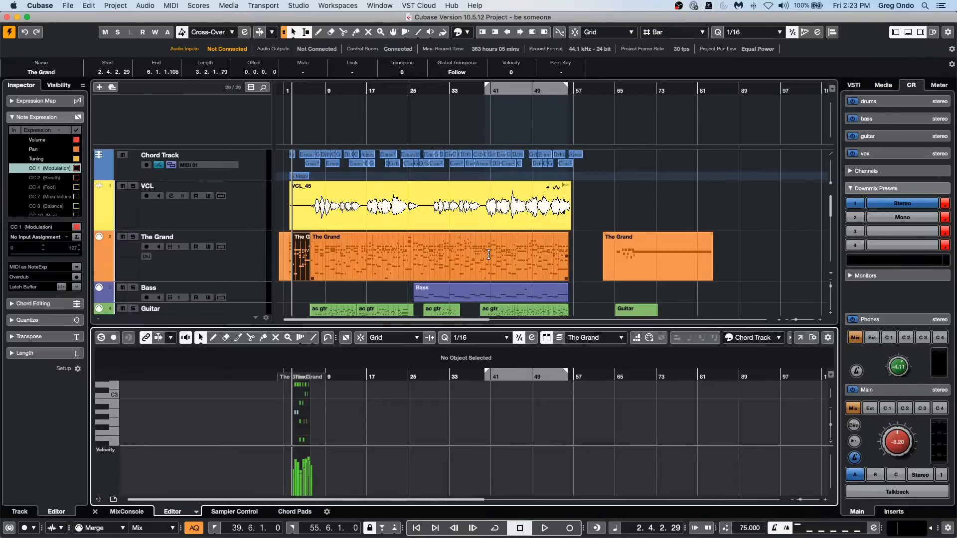
click(442, 316)
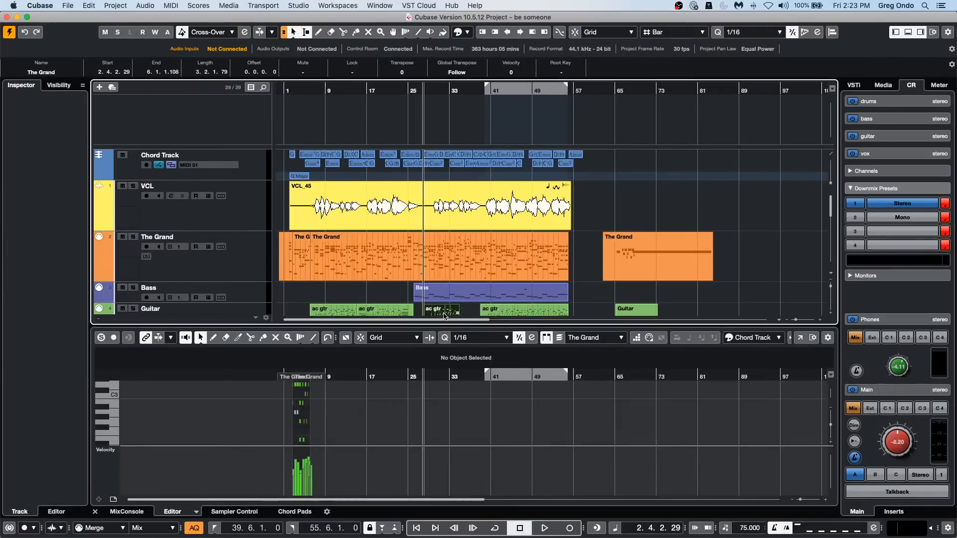
click(511, 315)
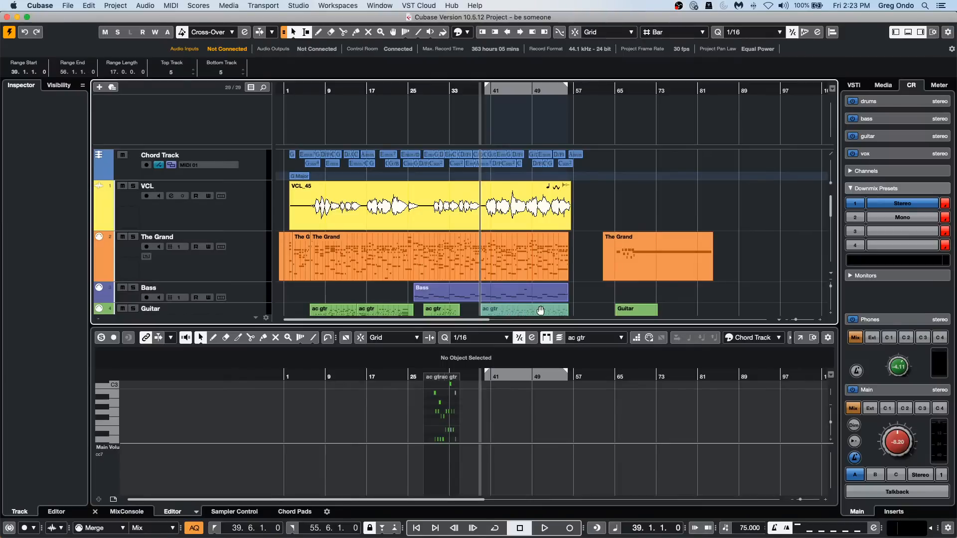
click(464, 258)
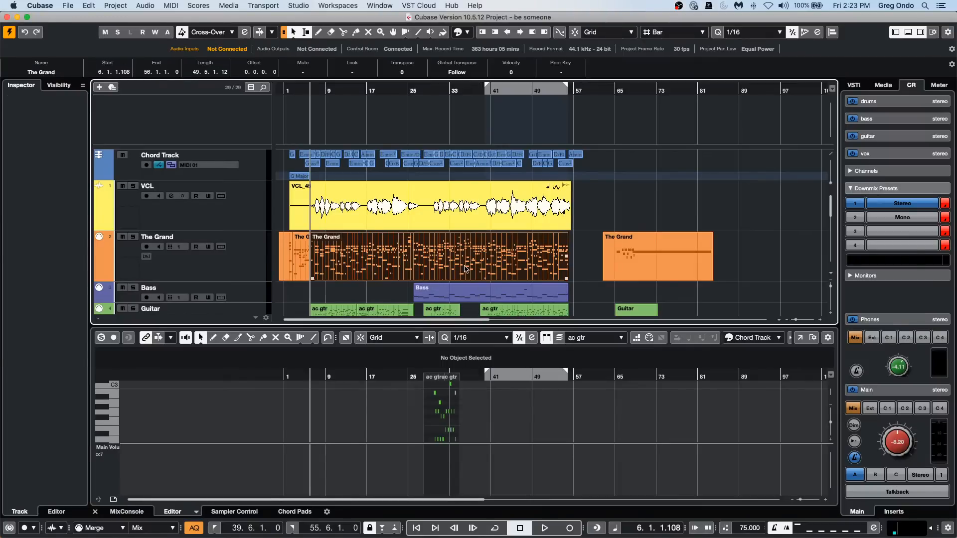
View the note editor for the Copy of ac gtr parts at bars 37 and 24, a Copy of Quartet part and the long The Grand part.
scroll(579, 288, down, 4)
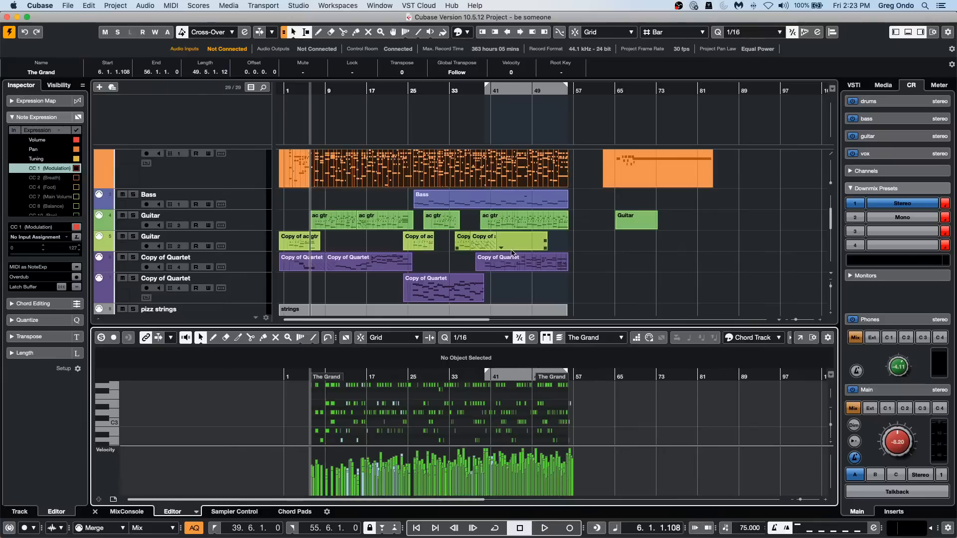
click(482, 246)
click(481, 246)
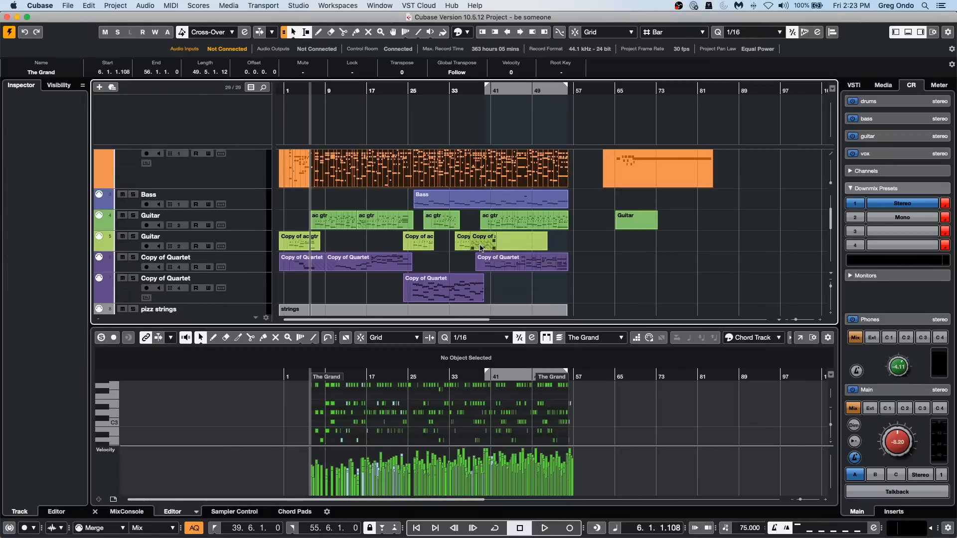
click(480, 245)
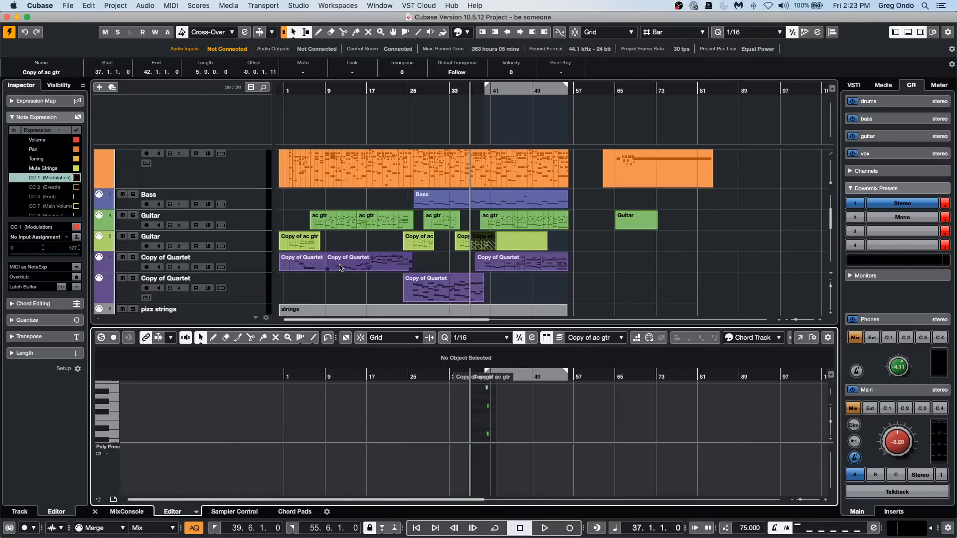
click(339, 267)
click(419, 247)
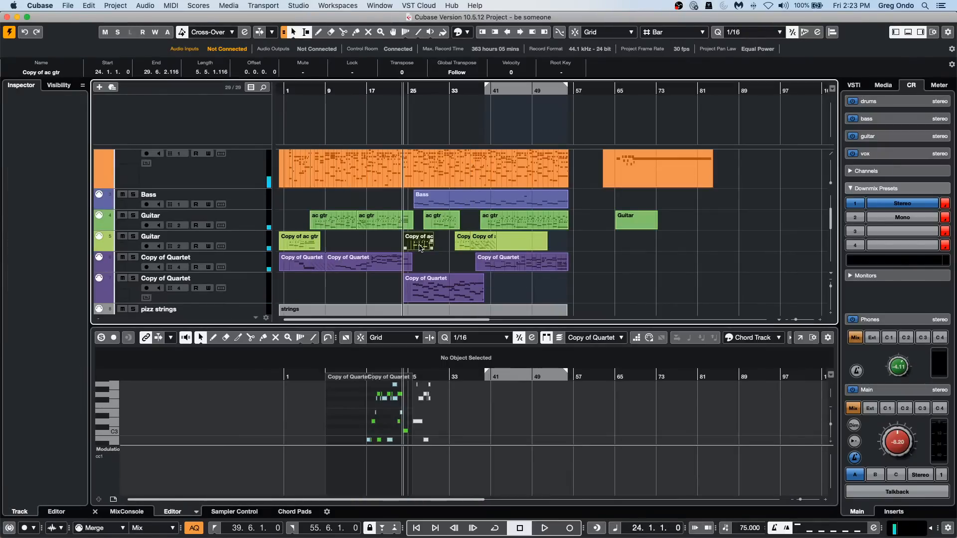
click(435, 185)
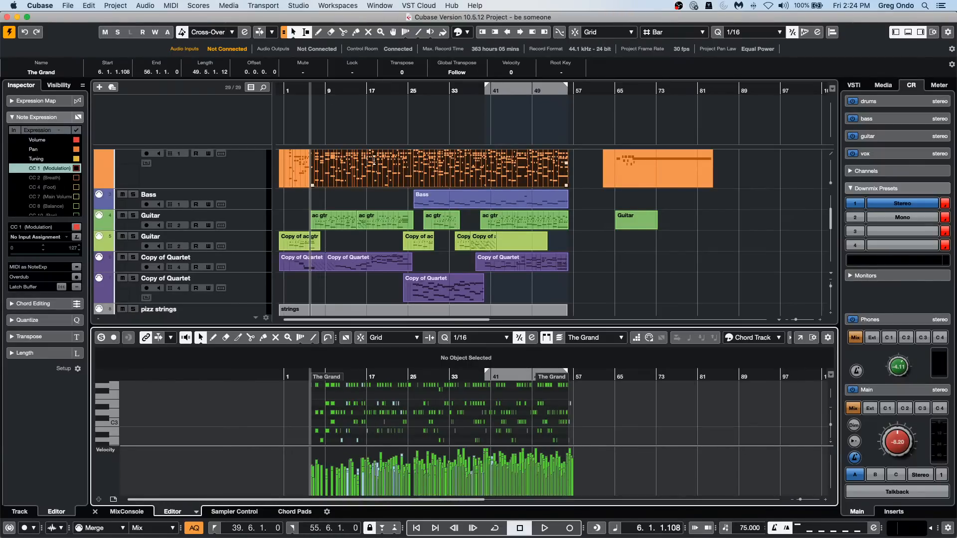
Deselect The Grand part and use the Zoom tool to magnify regions around bars 17 and 24 of the arrangement.
right_click(367, 197)
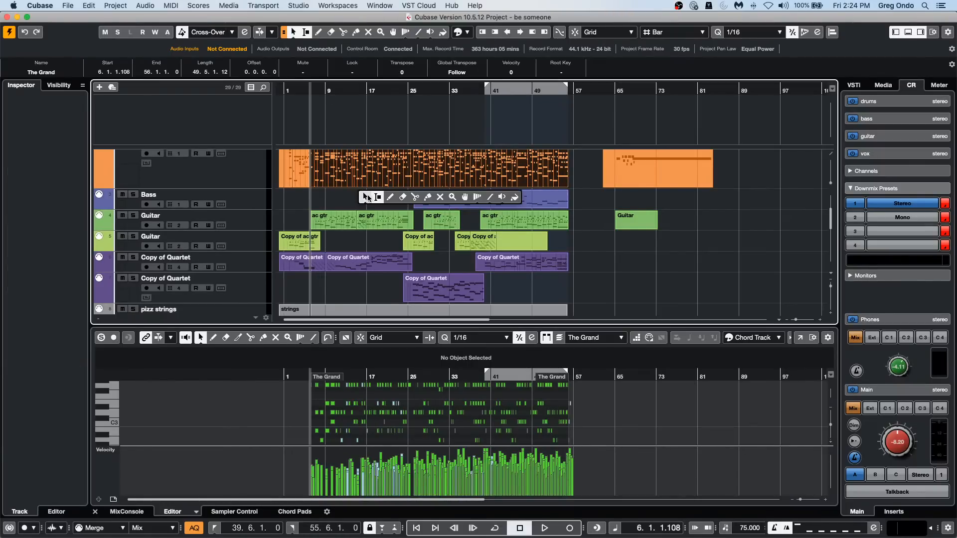
click(367, 197)
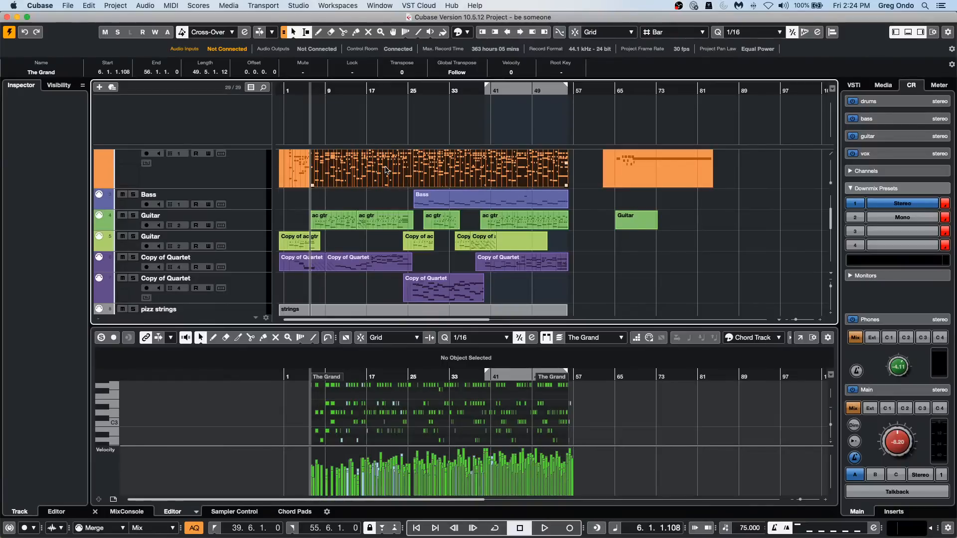
click(378, 208)
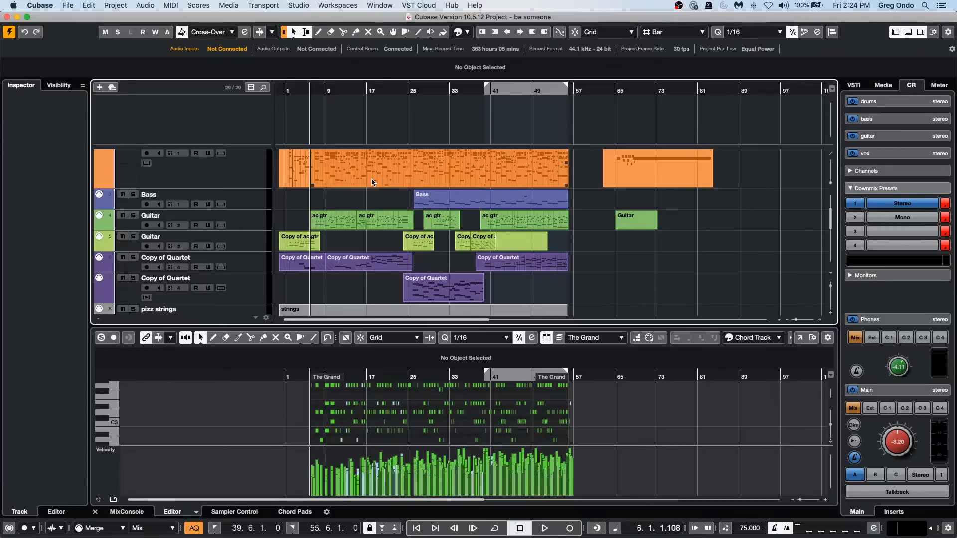
right_click(369, 200)
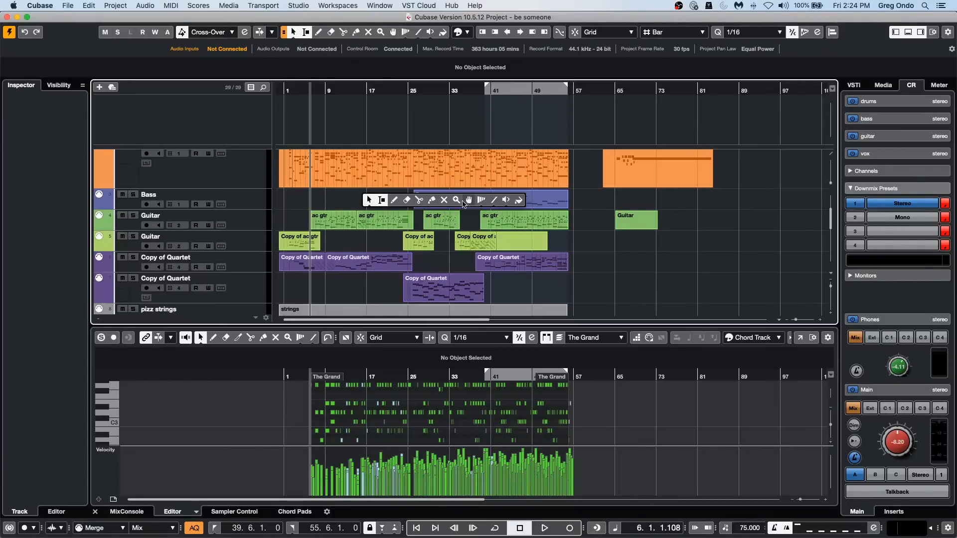
click(456, 200)
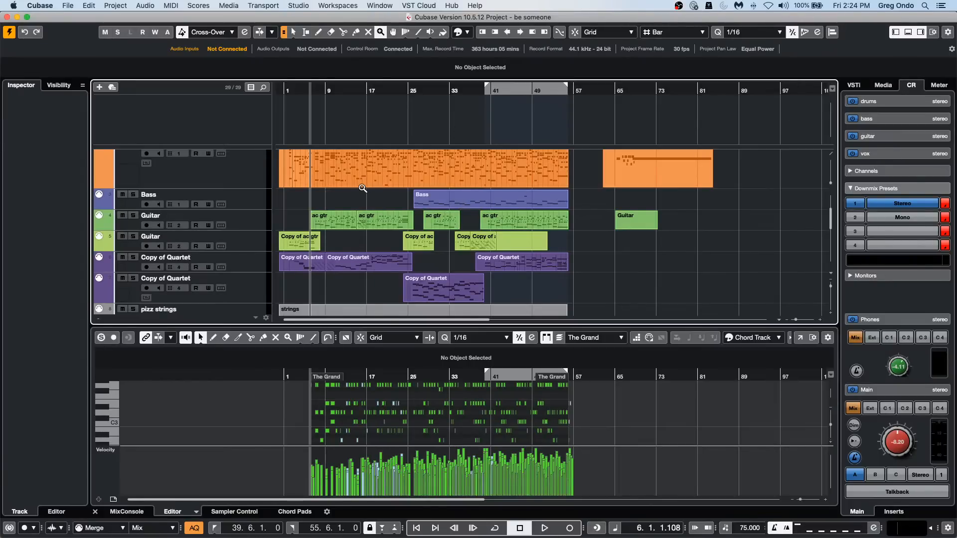
drag(365, 184, 402, 229)
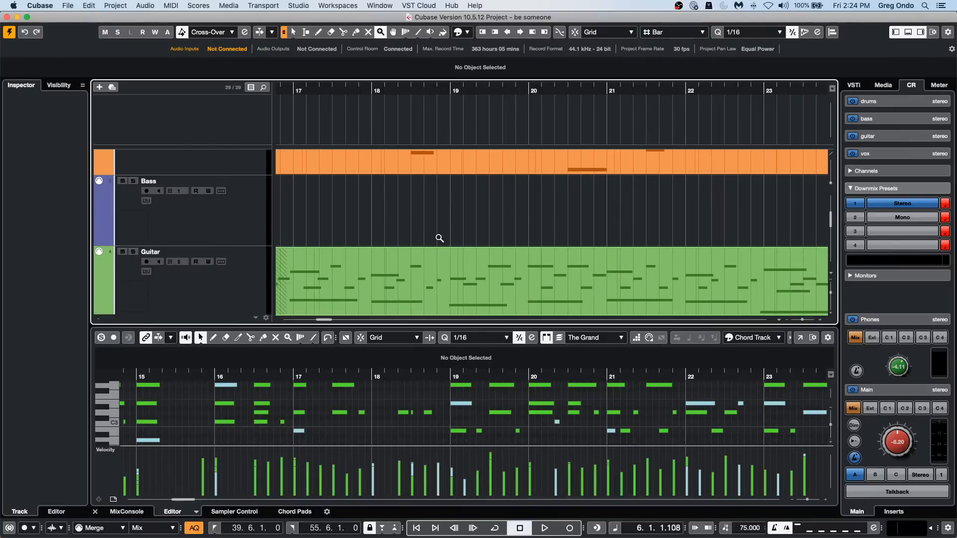
double_click(439, 238)
drag(399, 205, 440, 241)
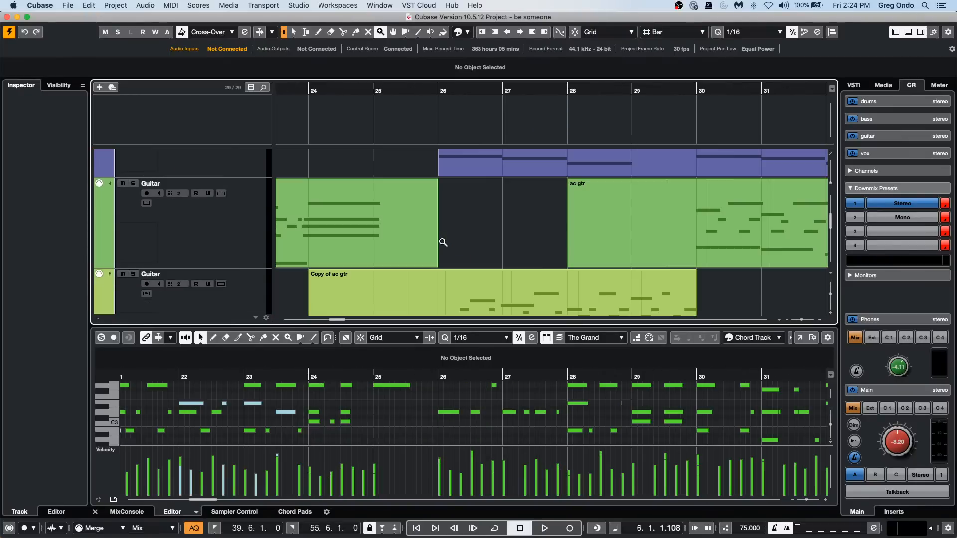
double_click(508, 245)
click(500, 255)
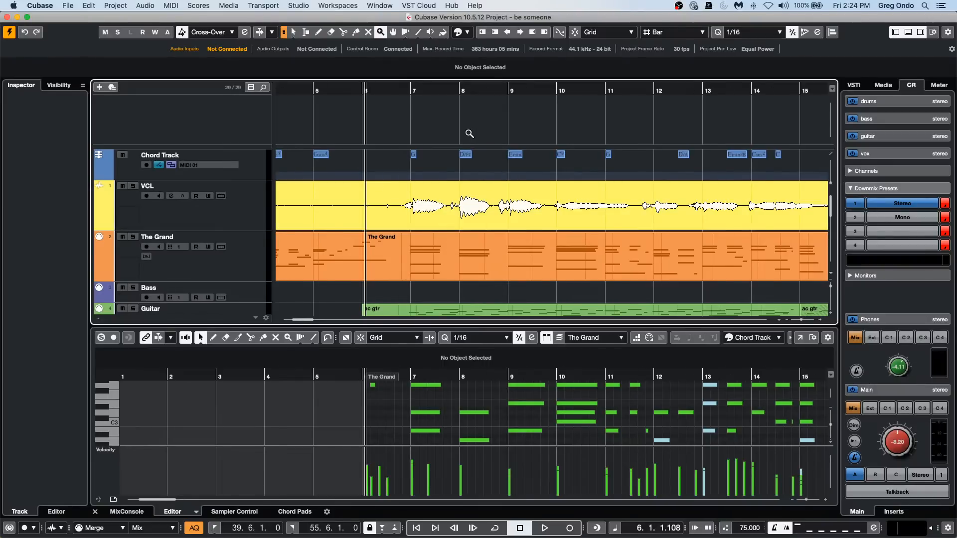
View the arrangement at different horizontal and vertical zoom levels, enlarging and shrinking the track heights and timeline scale.
key(g)
key(g)
key(g)
key(g)
key(g)
key(g)
key(g)
key(shift+h)
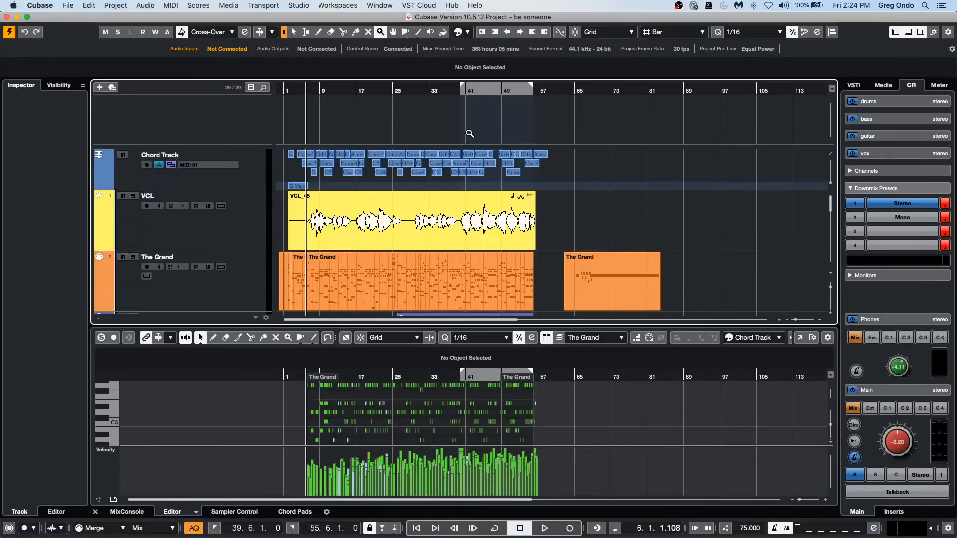
key(shift+f)
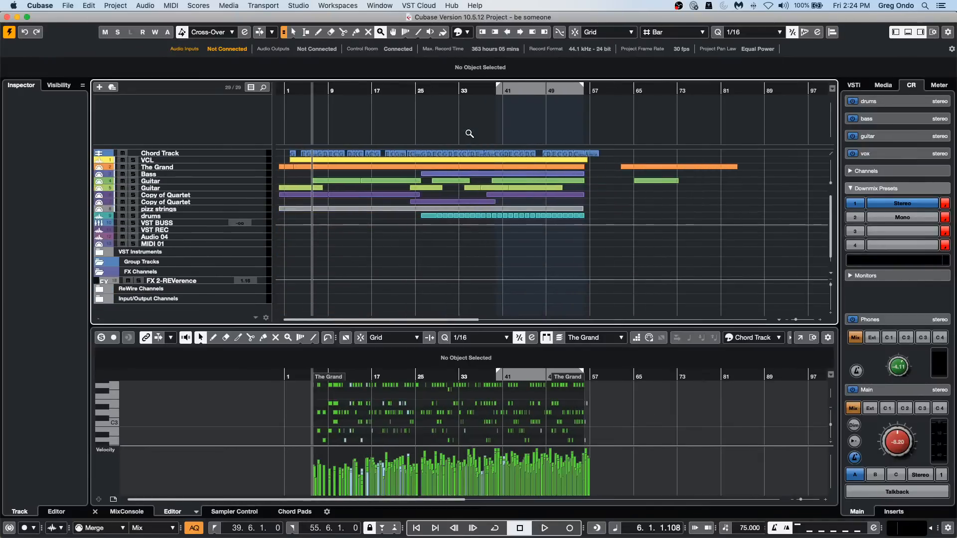
key(shift+h)
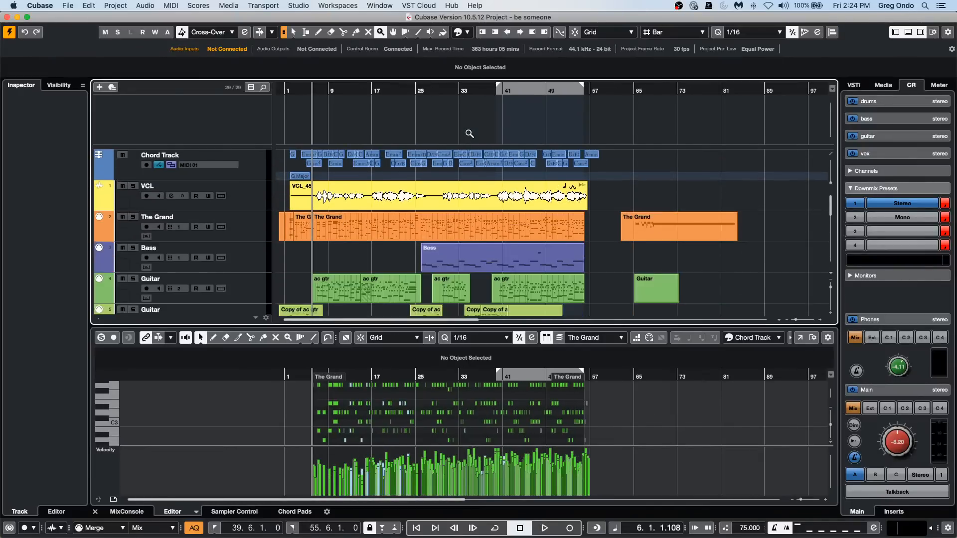
key(shift+g)
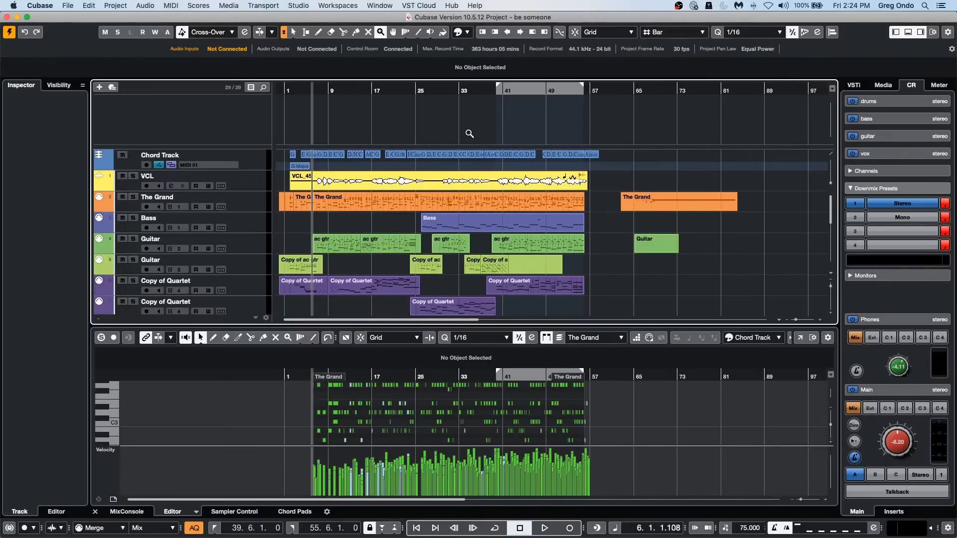
key(g)
key(g)
key(shift+h)
key(shift+h)
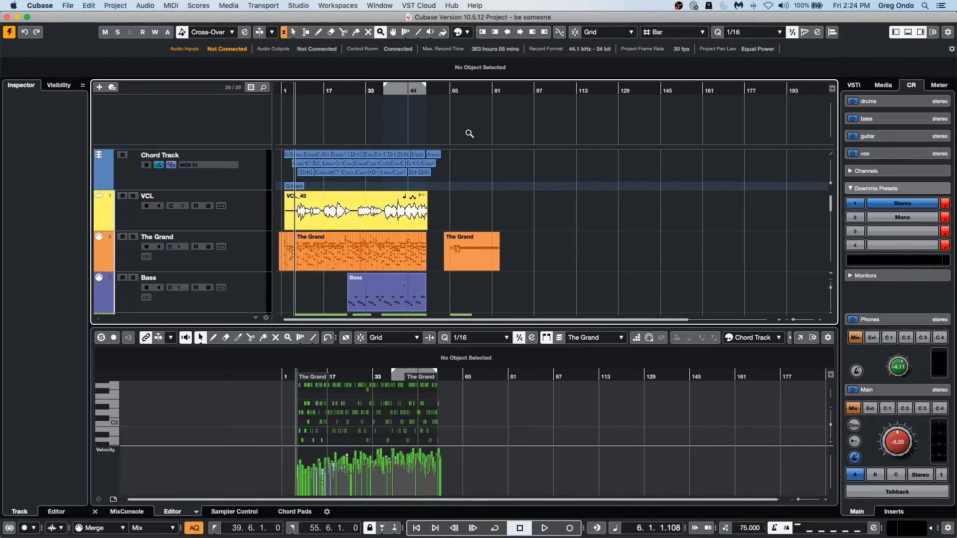
key(shift+g)
key(shift+g)
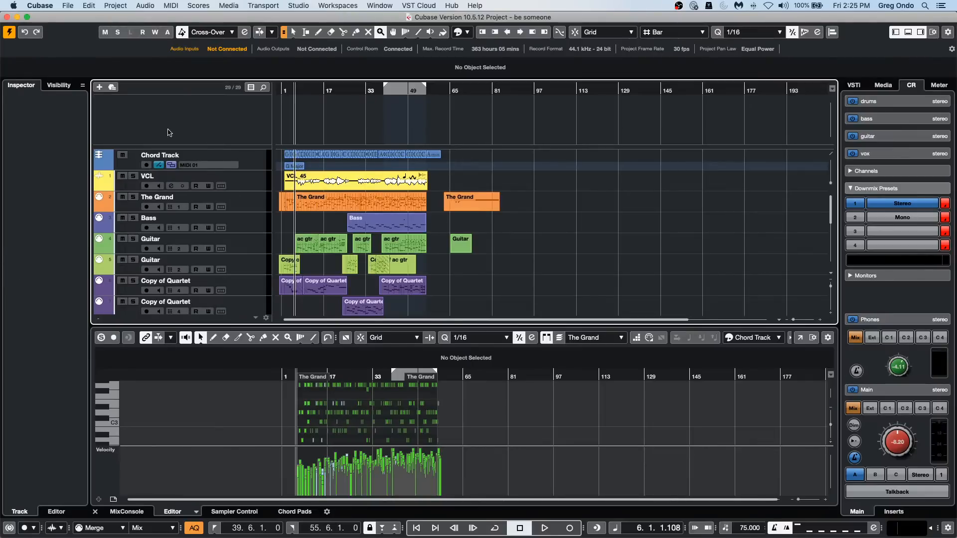
Add a Tempo track directly below the VCL track and enlarge its height.
click(257, 184)
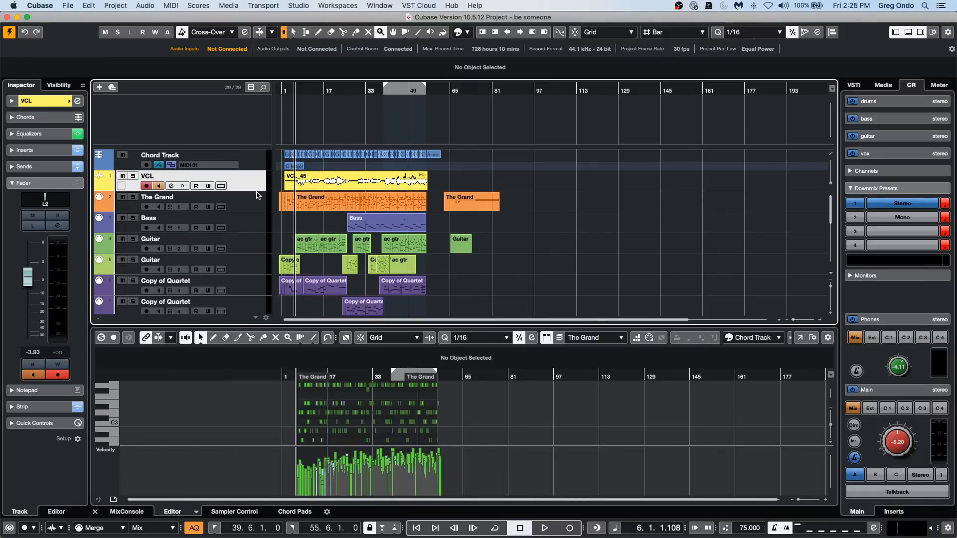
drag(257, 191, 257, 221)
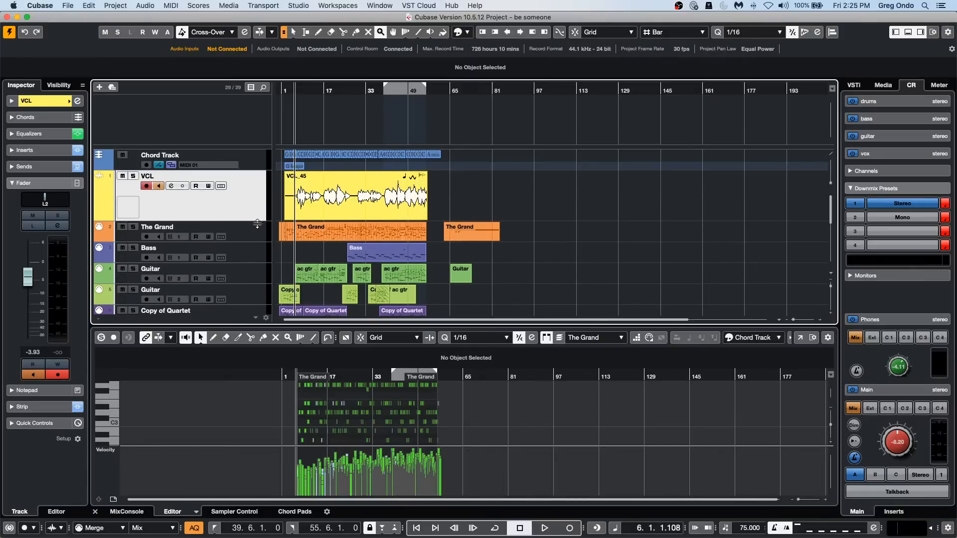
right_click(178, 197)
mouse_move(240, 208)
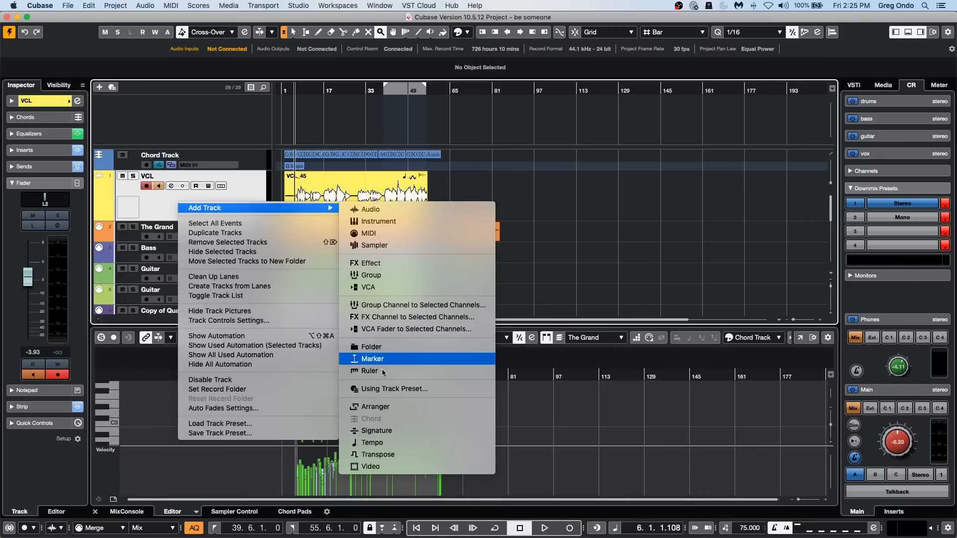
click(404, 442)
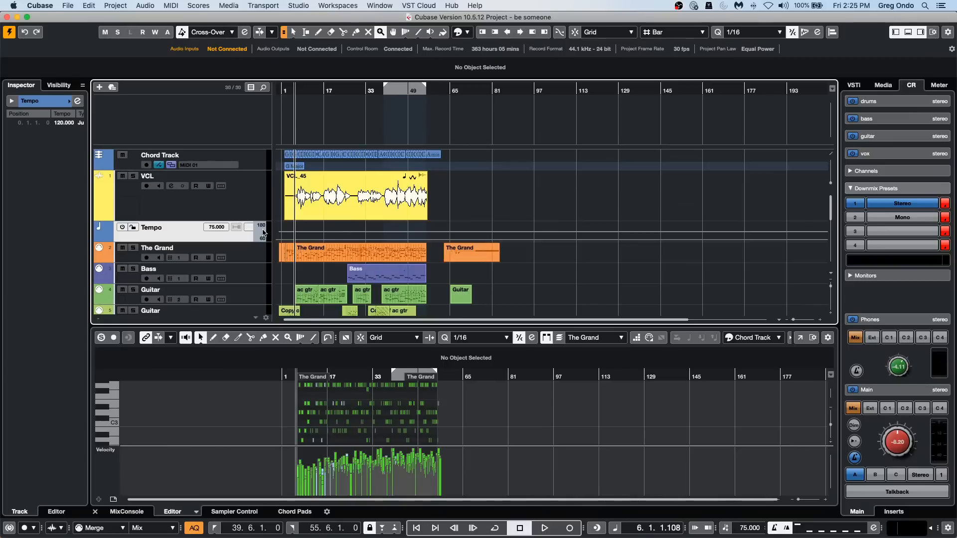
drag(237, 221, 239, 287)
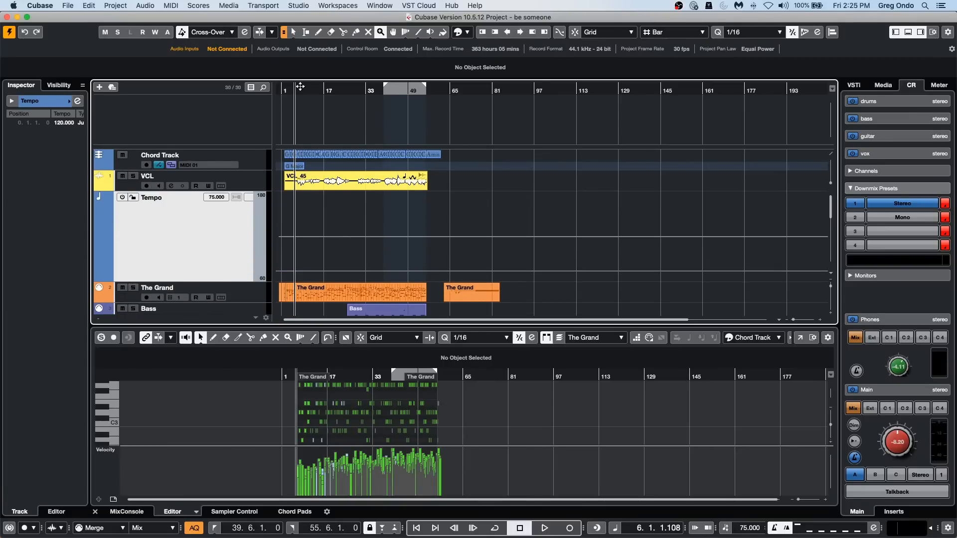
Activate the Tempo track and draw a freehand tempo curve from about bar 8 to bar 24, ranging about 136 to 154 BPM.
drag(282, 90, 473, 224)
key(1)
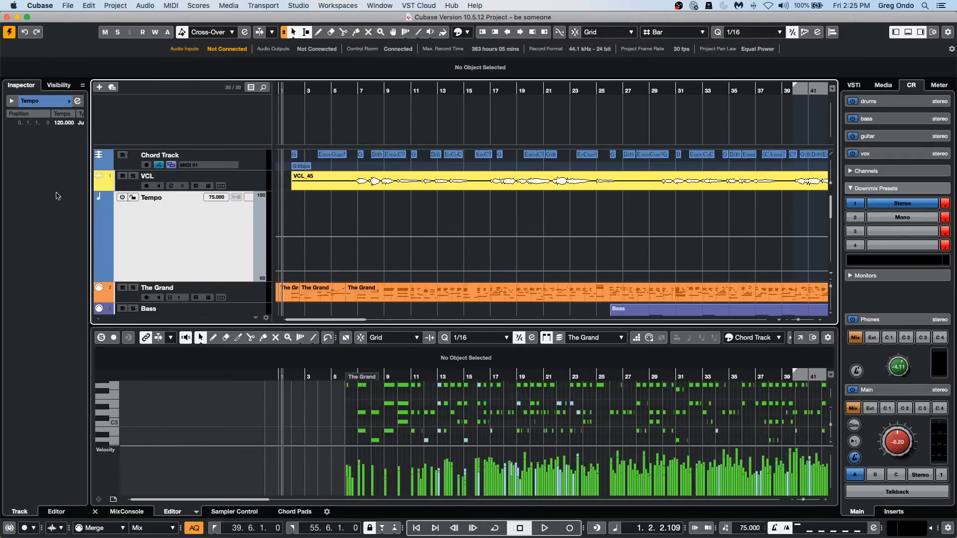
click(122, 197)
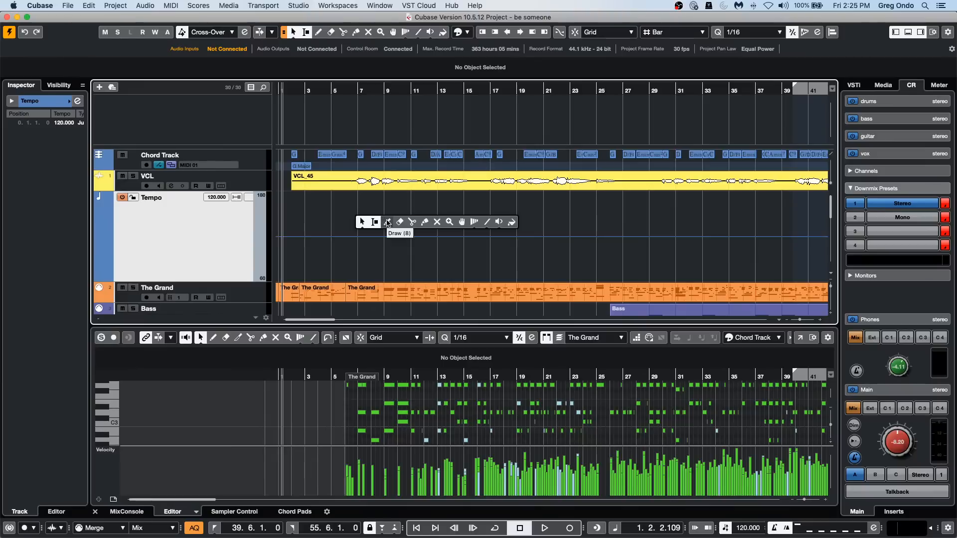
drag(376, 217, 590, 222)
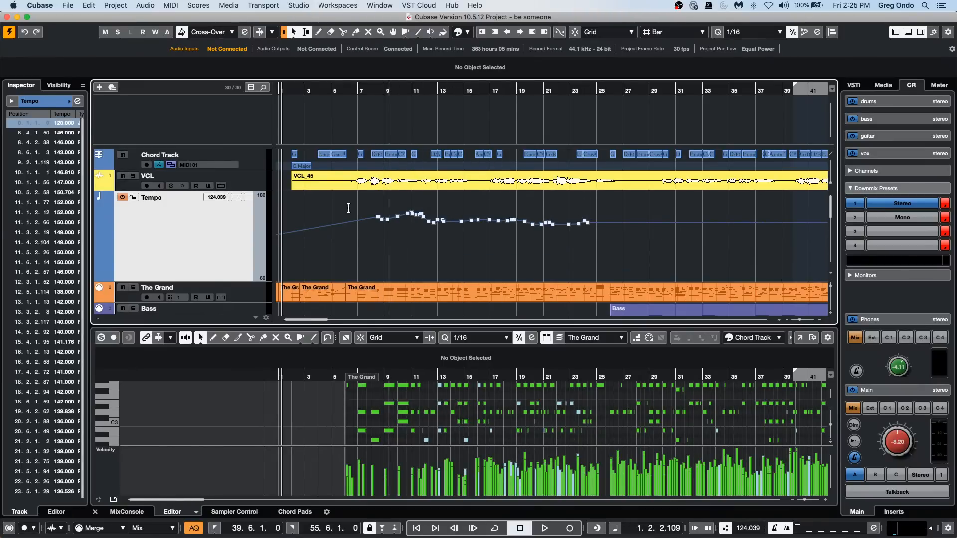
drag(365, 235, 595, 236)
click(377, 245)
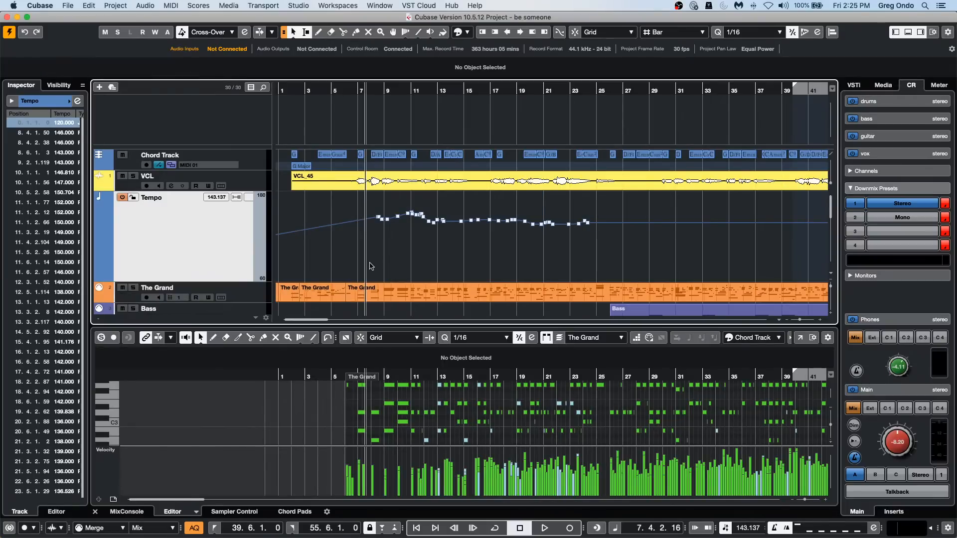
drag(369, 265, 621, 202)
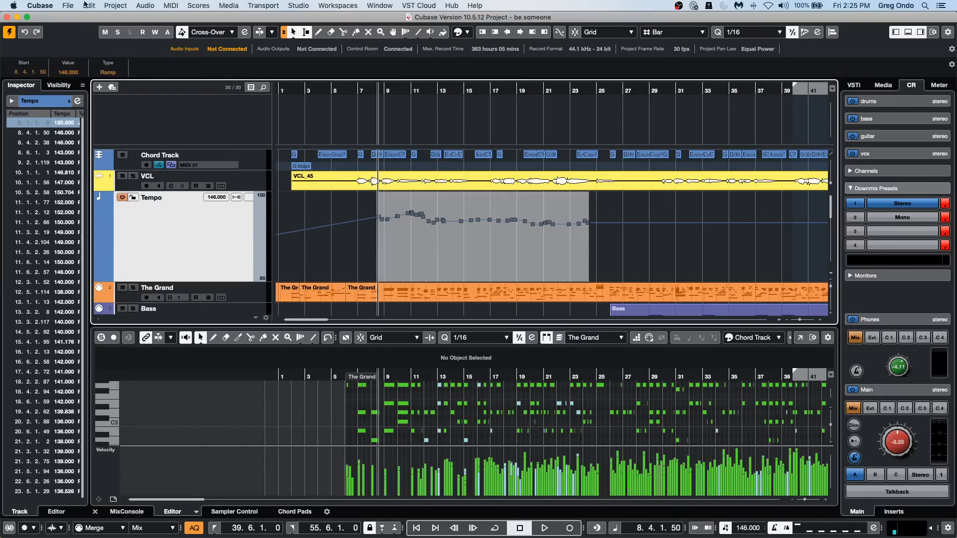
click(112, 6)
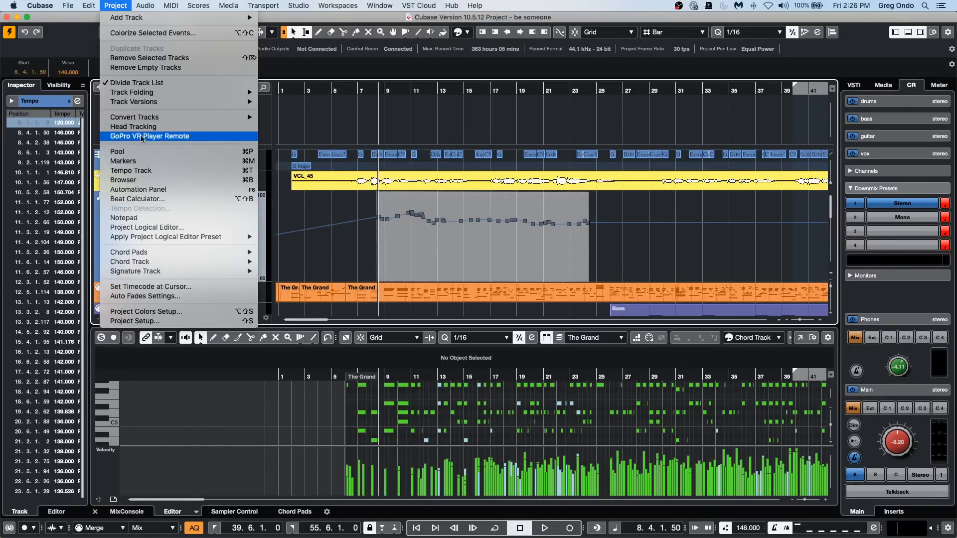
click(504, 258)
click(464, 273)
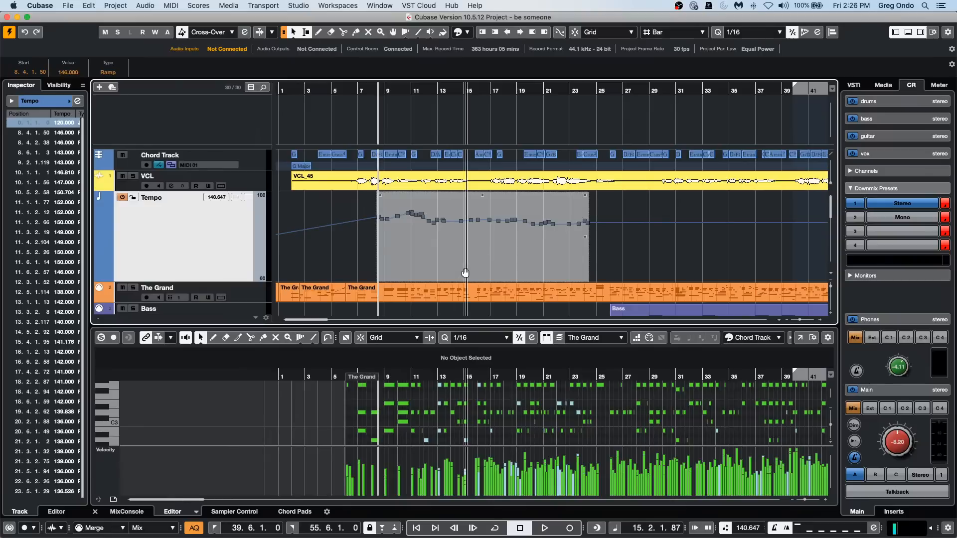
click(356, 248)
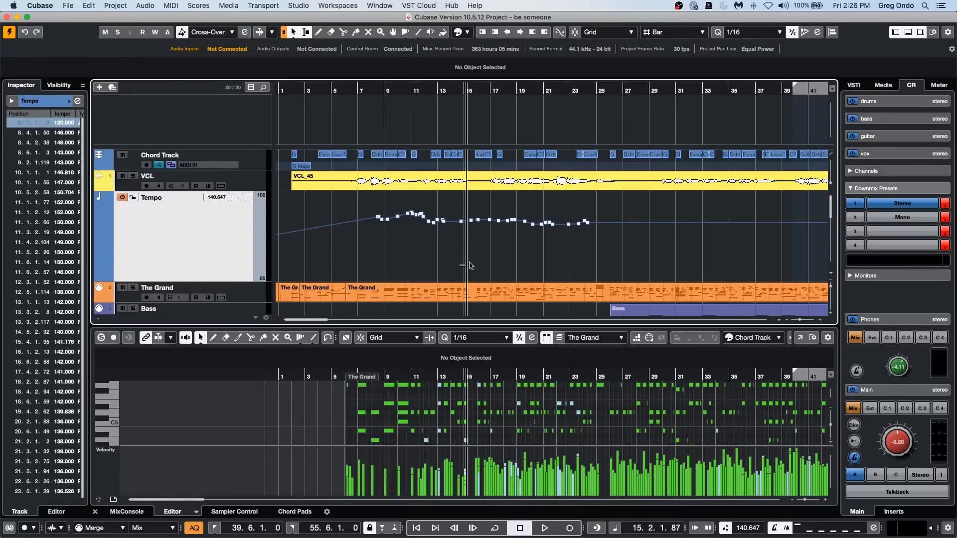
Select the tempo points between about bars 15 and 18, and set the Project Logical Editor filter to Media Type Is Equal Tempo.
drag(460, 267, 509, 200)
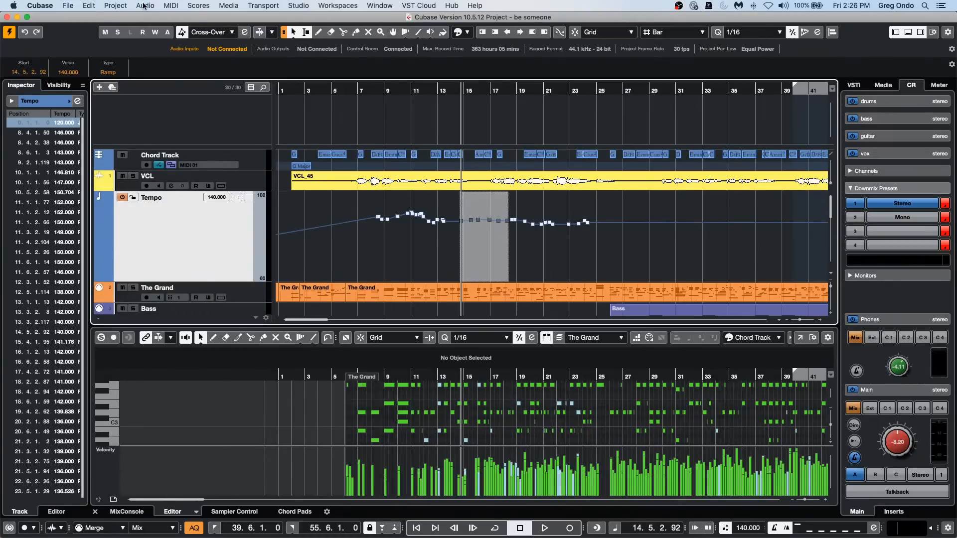
click(115, 5)
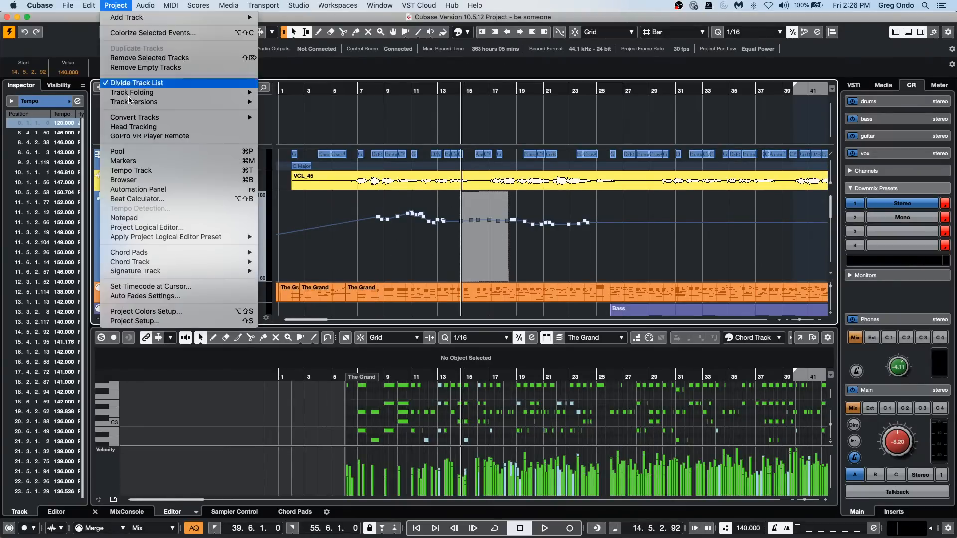
click(164, 227)
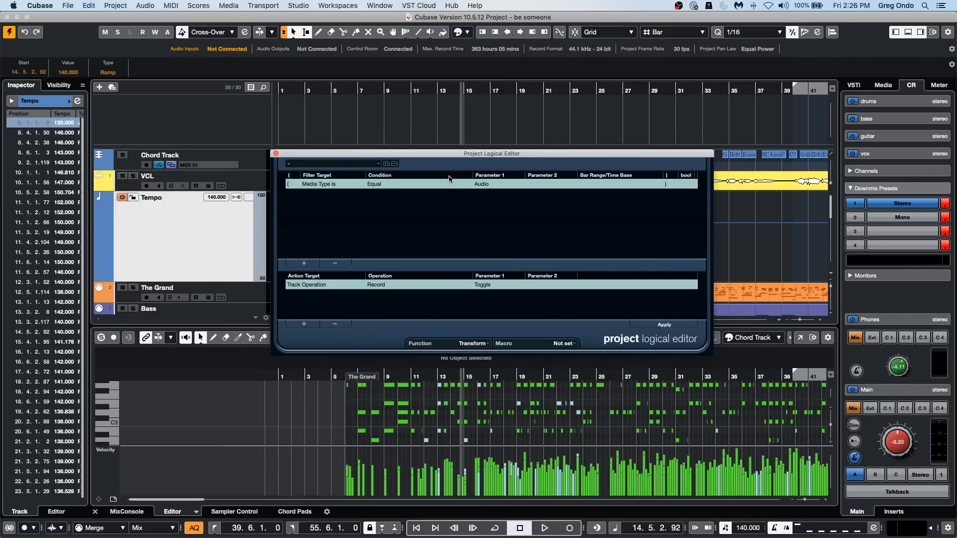
click(492, 185)
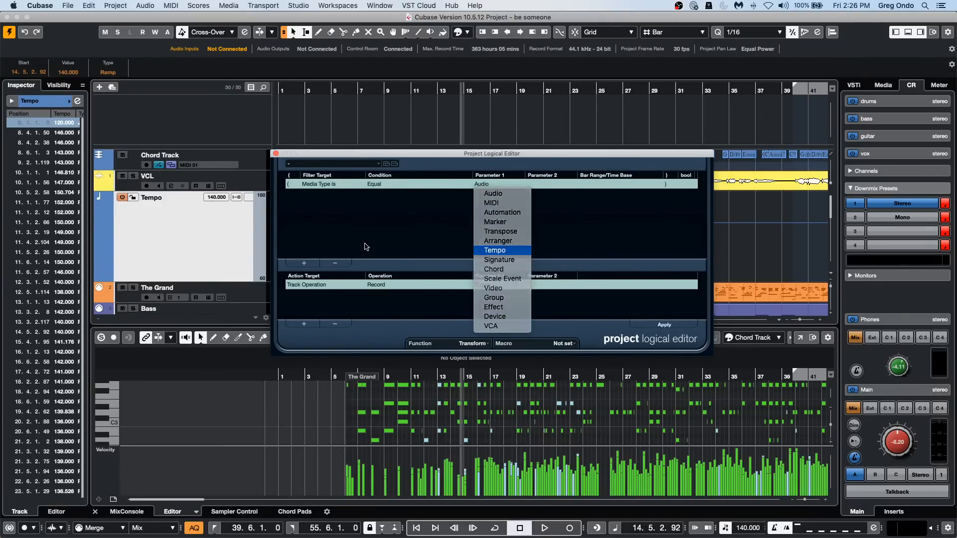
click(496, 250)
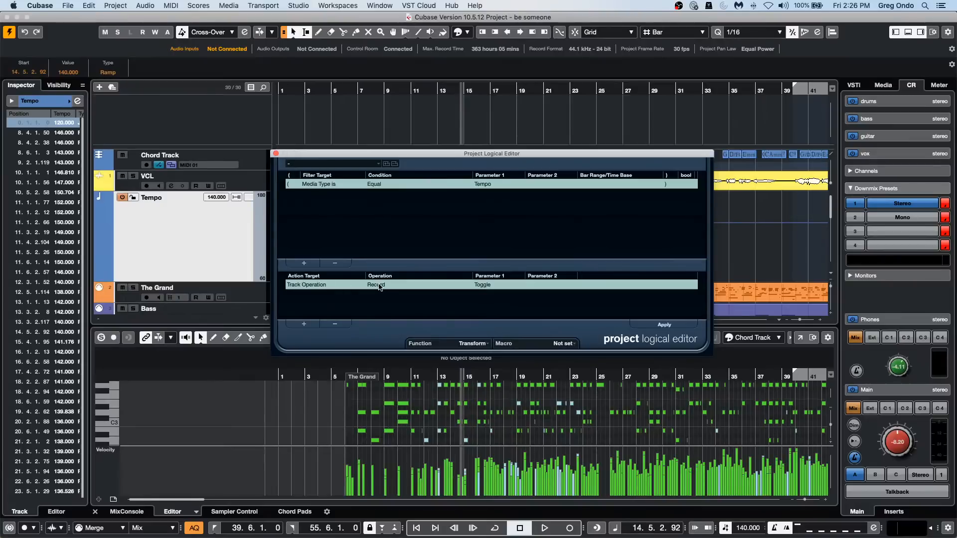
Set the Project Logical Editor action to Trim, Multiply by 0.5, and move the editor window clear of the tempo curve.
click(323, 287)
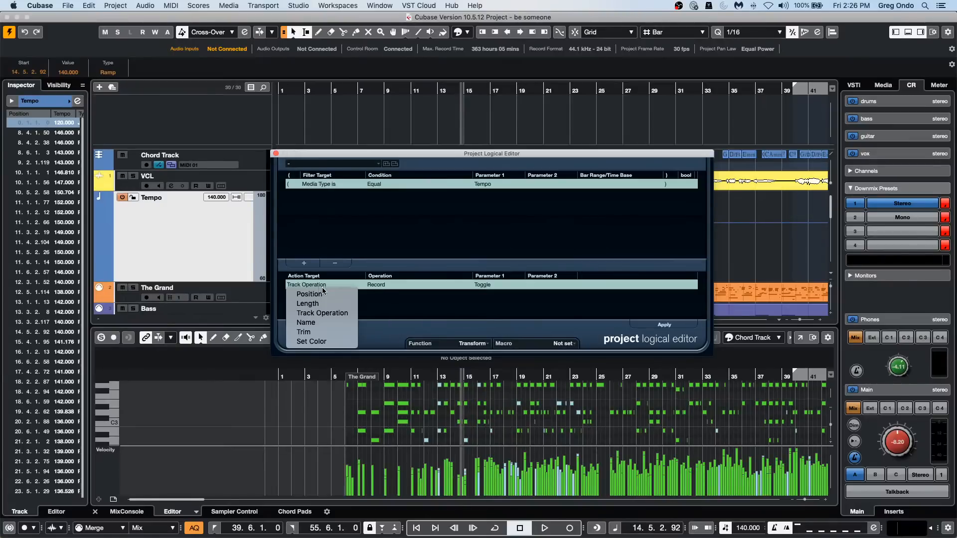
click(322, 334)
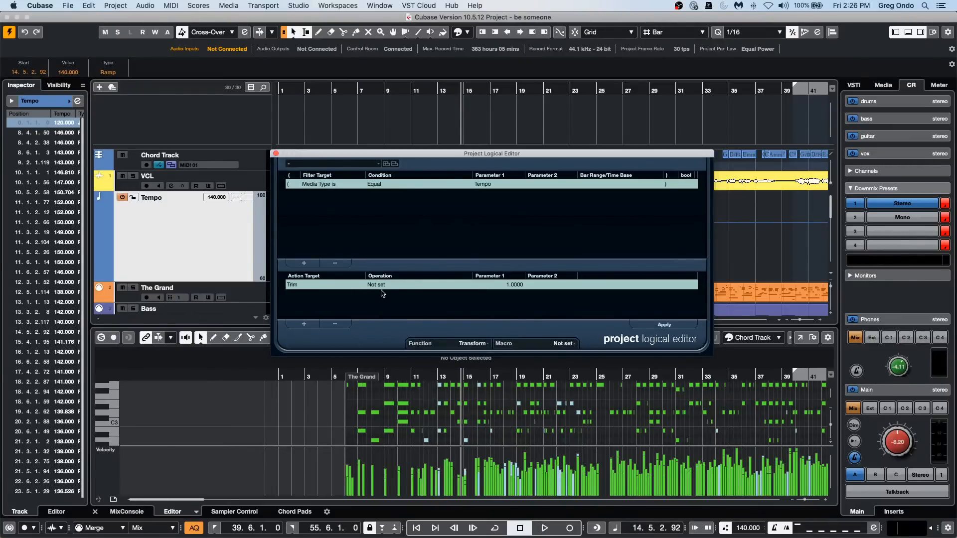
click(383, 286)
click(389, 294)
click(518, 283)
text(.5)
key(Return)
drag(394, 155, 480, 317)
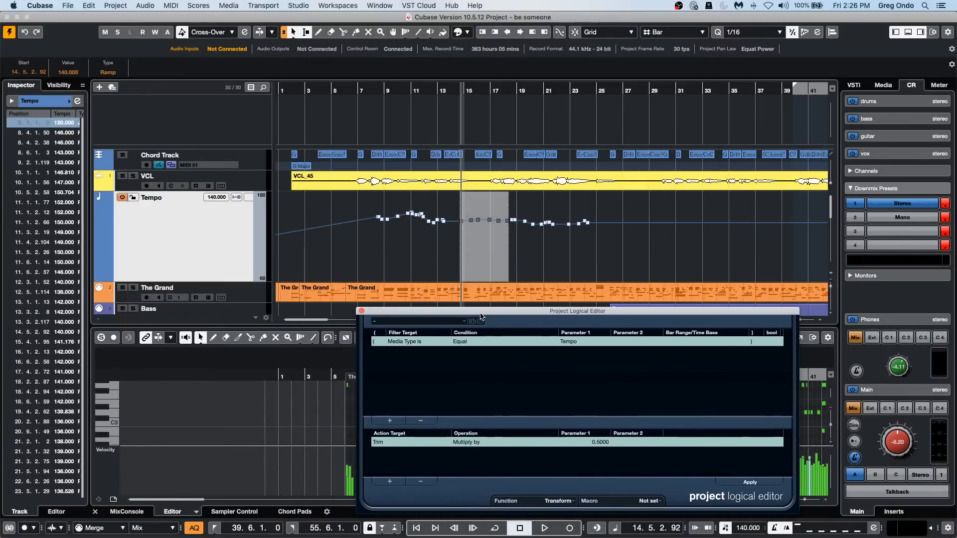
Apply the Multiply by 0.5 trim to the Tempo track and undo it.
click(746, 482)
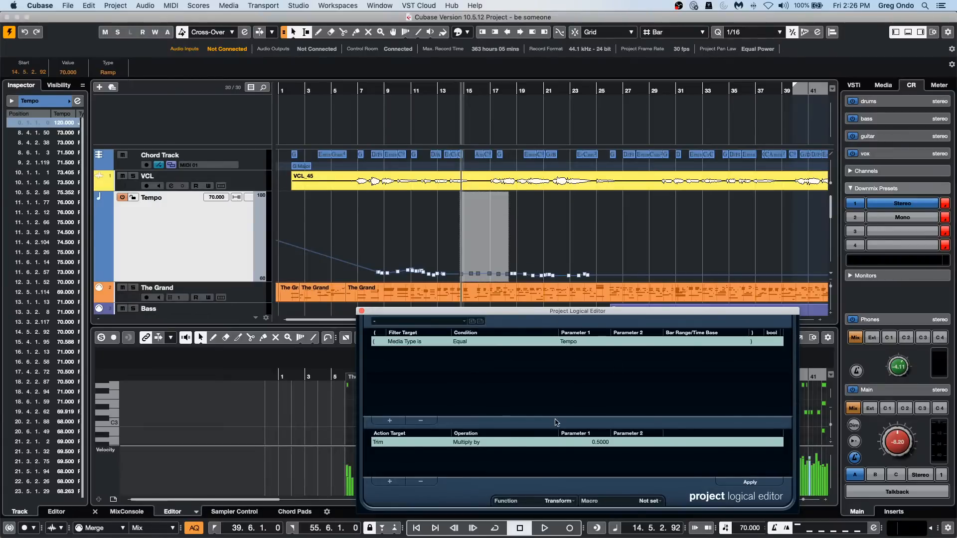
key(super+z)
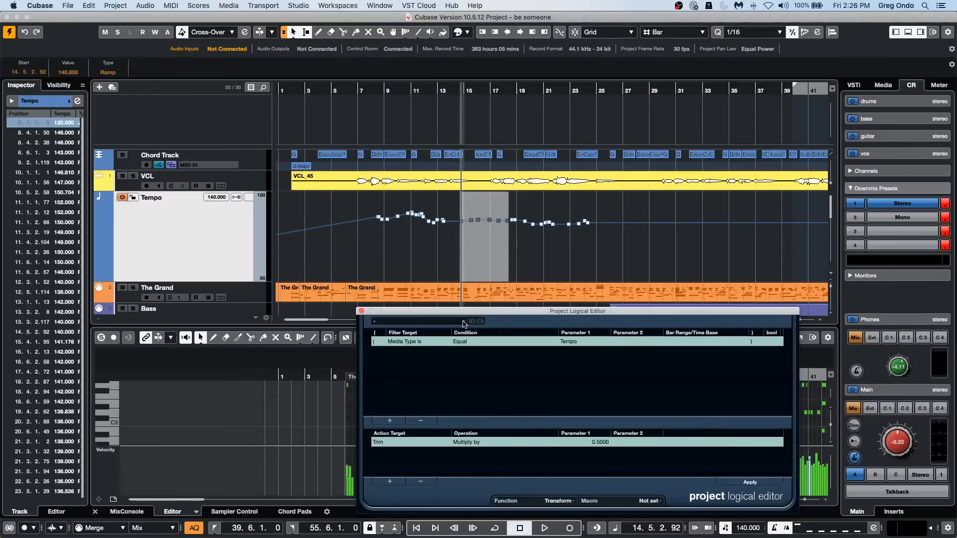
Add a second filter condition to the Project Logical Editor: Property, Property is set, Event is selected.
click(389, 420)
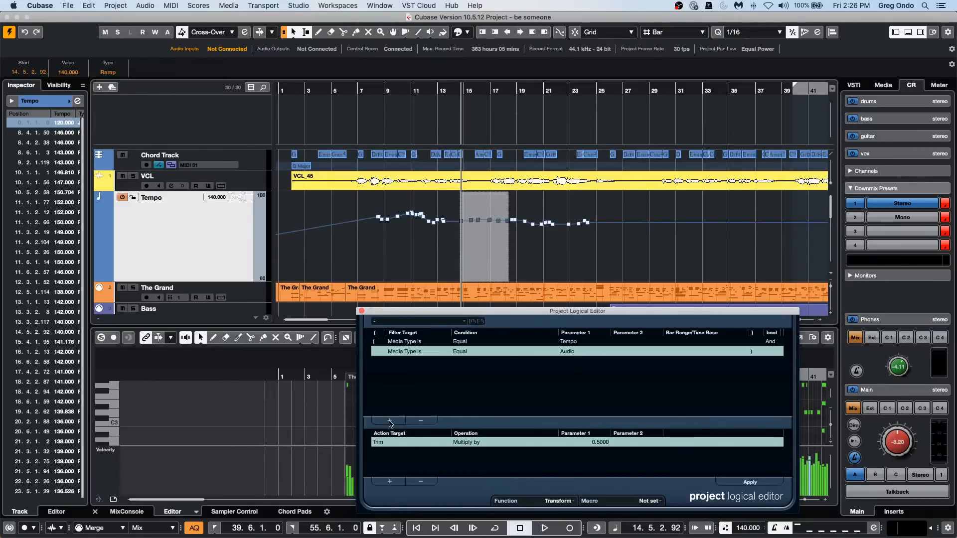
click(401, 353)
click(410, 418)
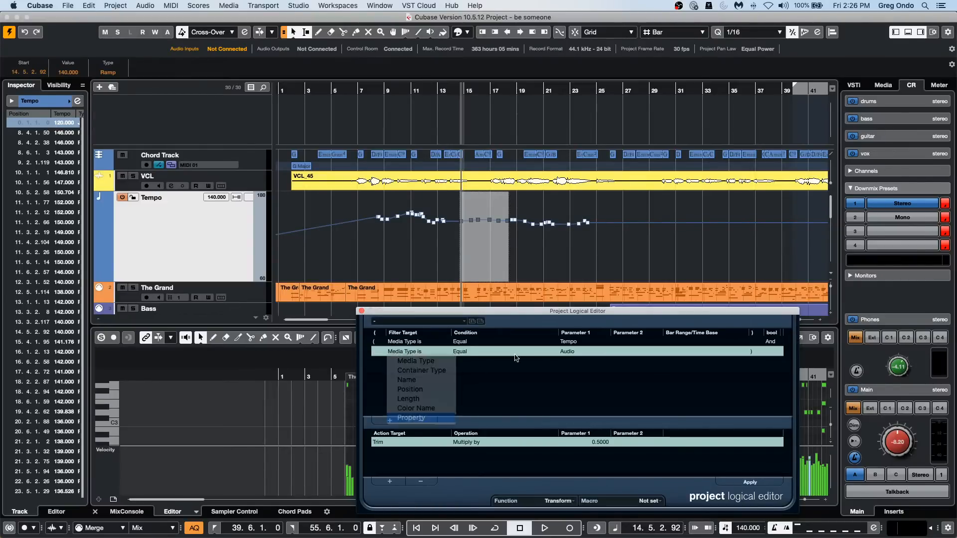
click(463, 351)
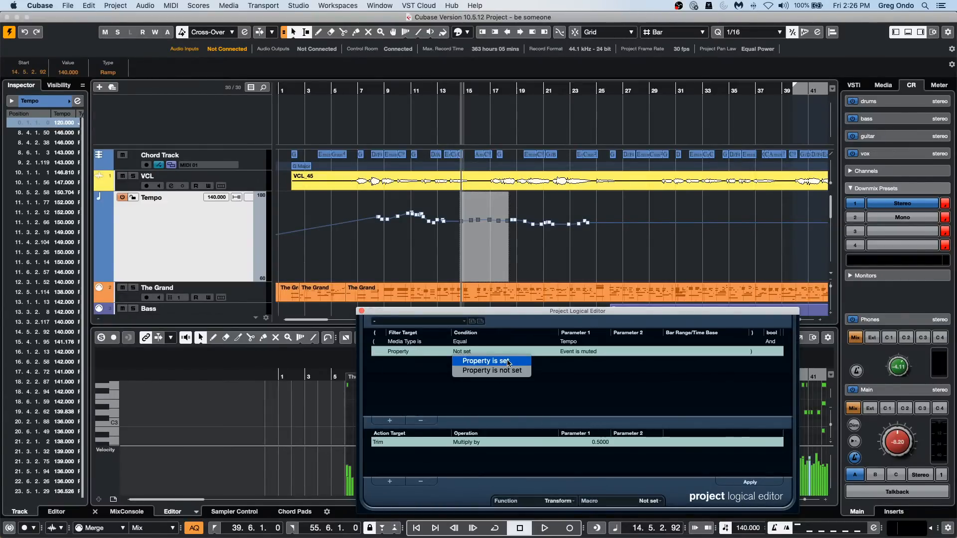
click(507, 362)
click(587, 352)
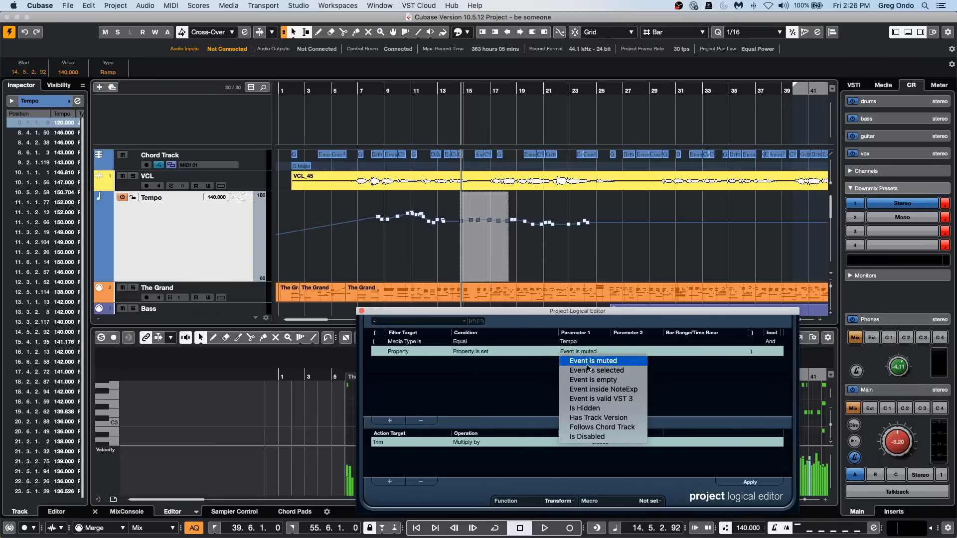
click(587, 365)
click(588, 353)
click(589, 370)
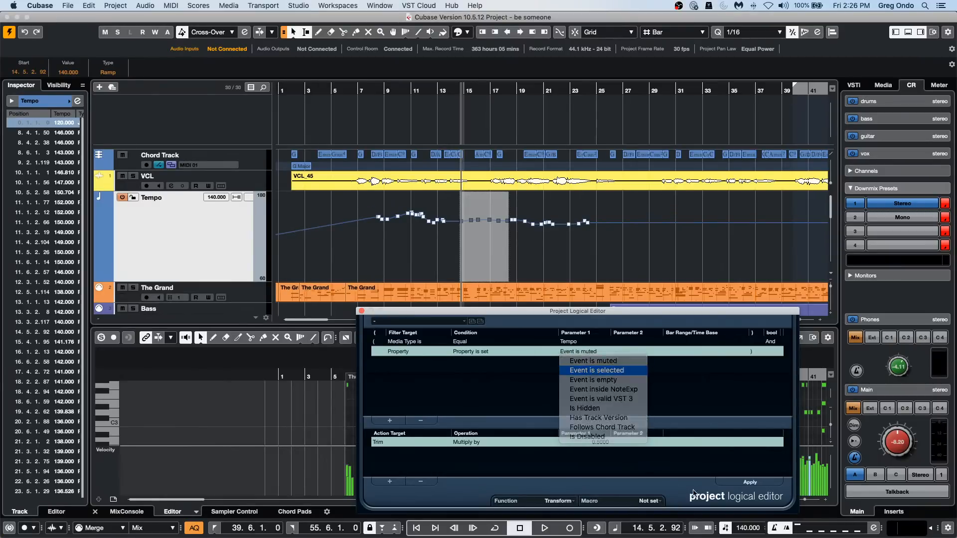
Apply the trim to only the selected tempo points and undo it.
click(763, 484)
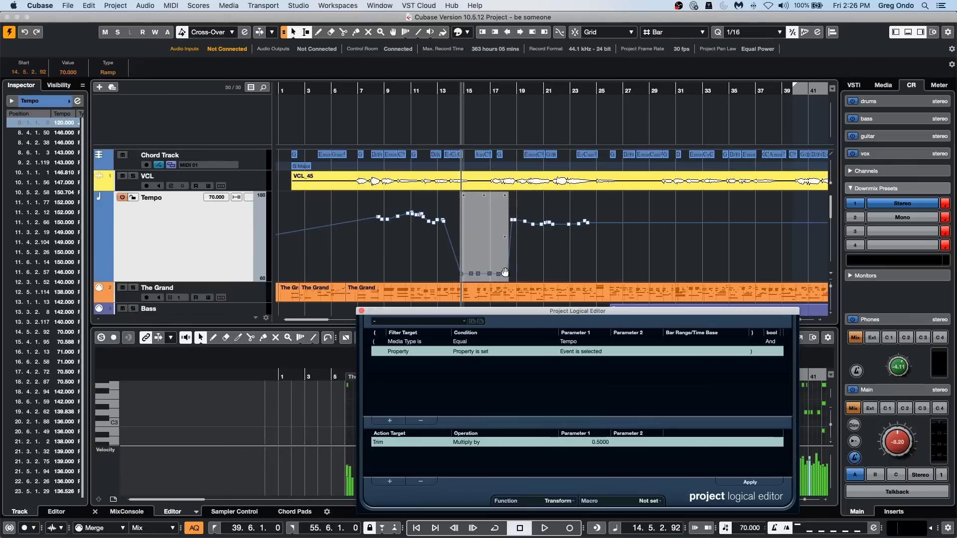
key(super+z)
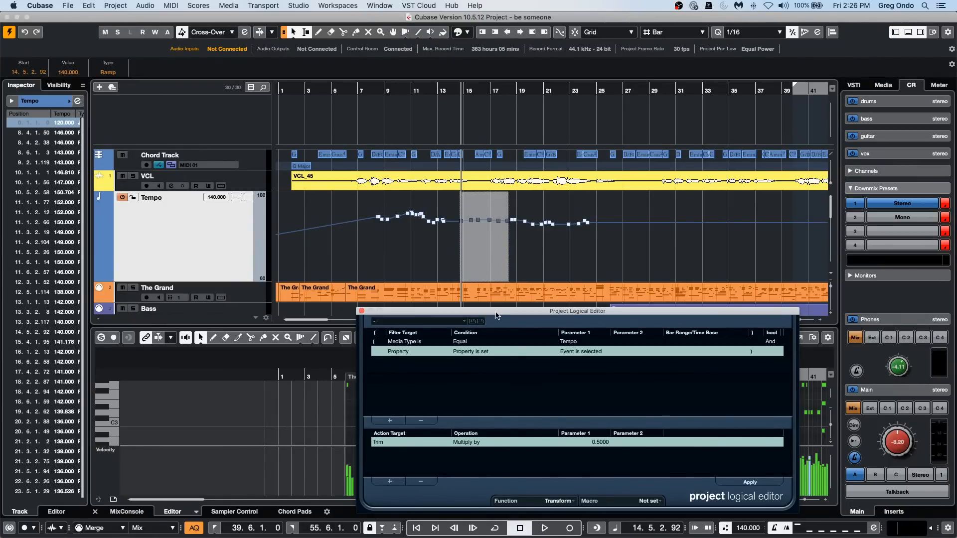
Move the Project Logical Editor up over the arrangement and close it.
drag(496, 314, 386, 270)
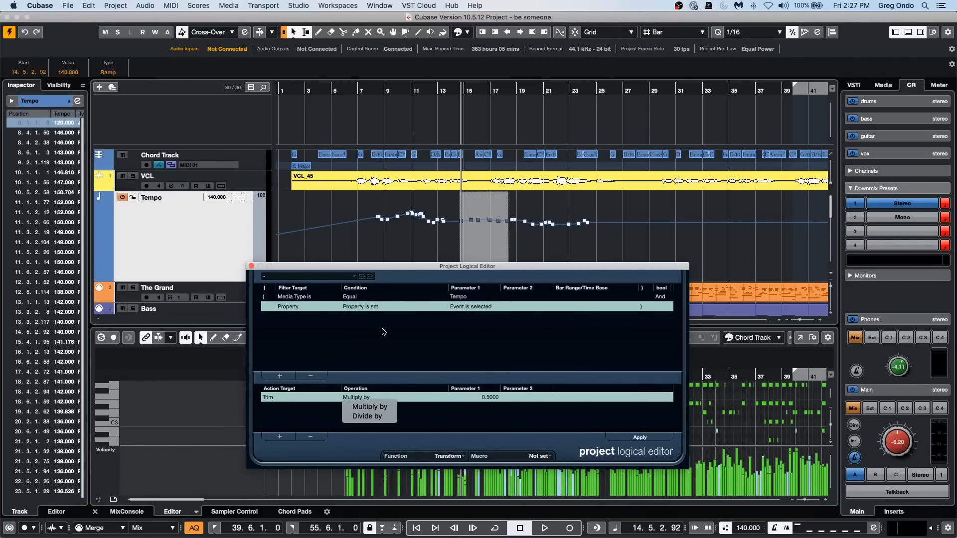
click(252, 266)
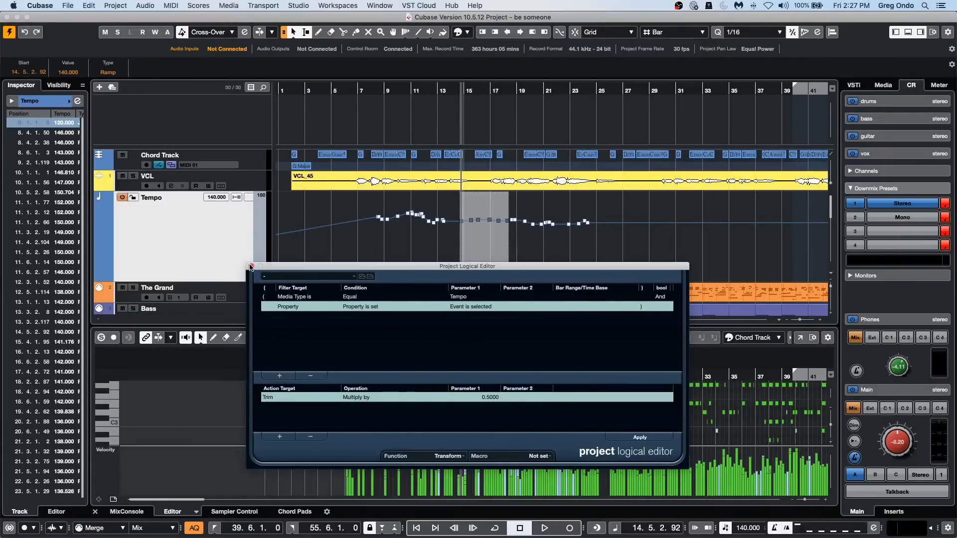
click(251, 266)
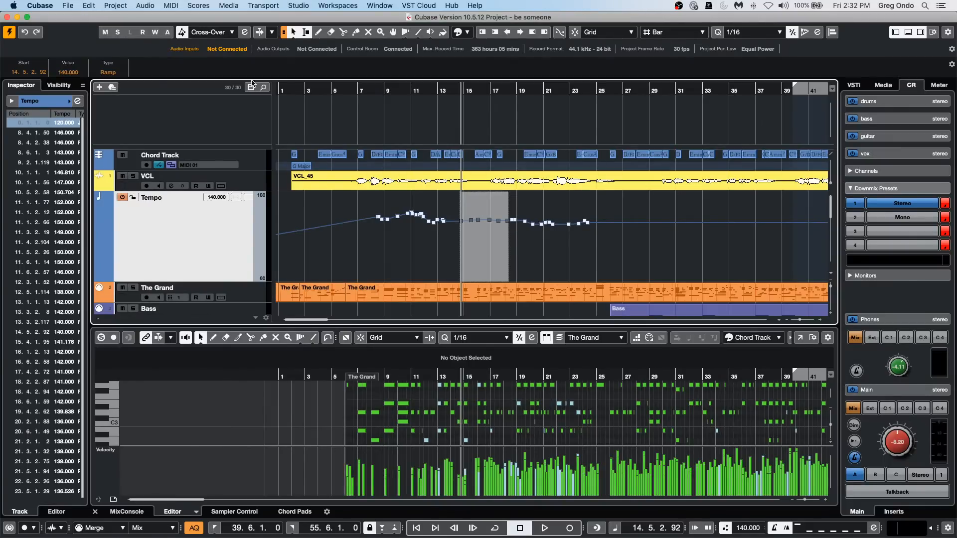
Create a new empty project in the November 3 2020 folder.
click(69, 6)
click(75, 18)
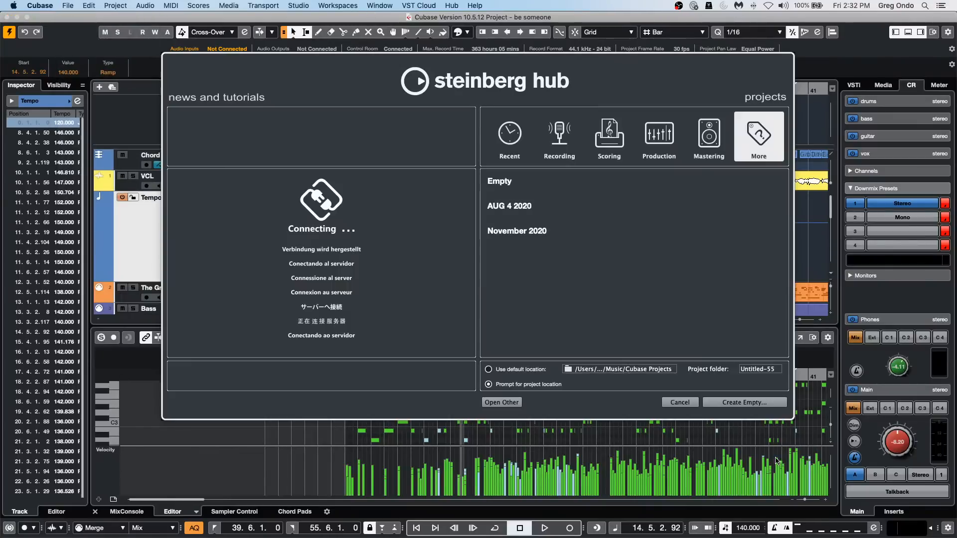
click(743, 402)
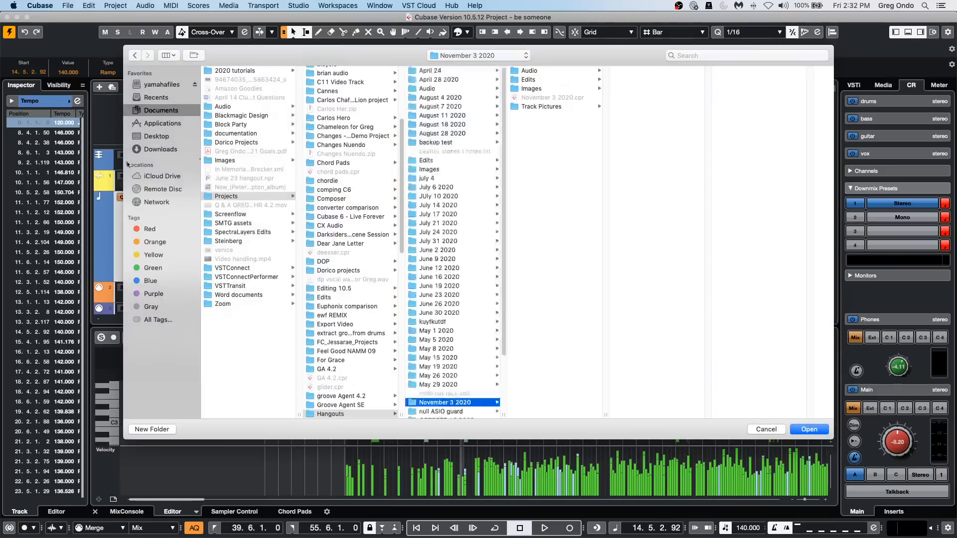
click(796, 429)
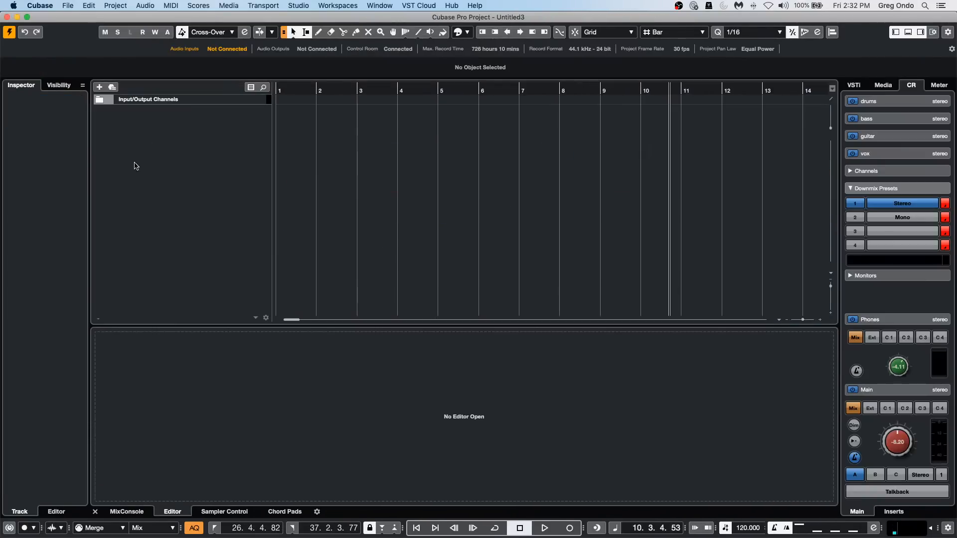
Add one instrument track using HALion 6 with its audio output set to Stereo Out.
right_click(183, 152)
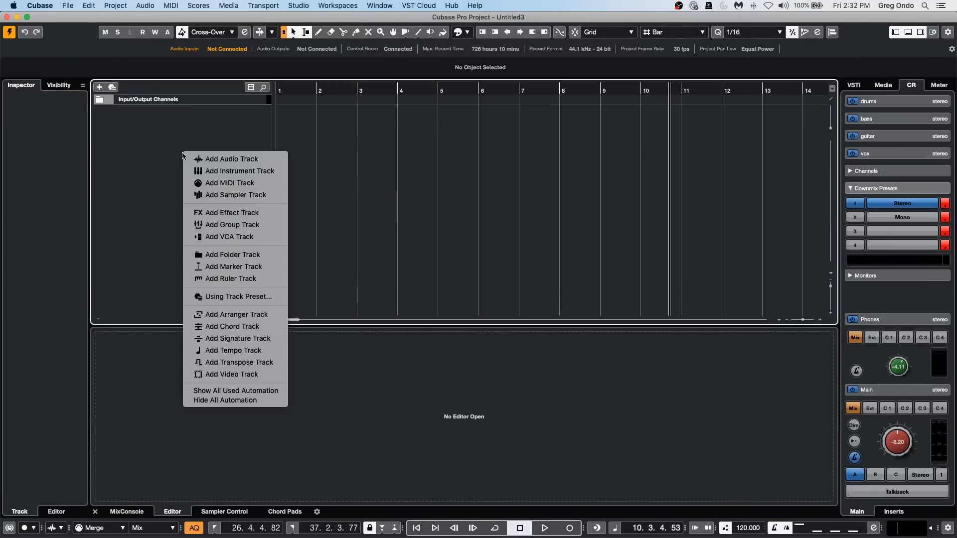
click(238, 171)
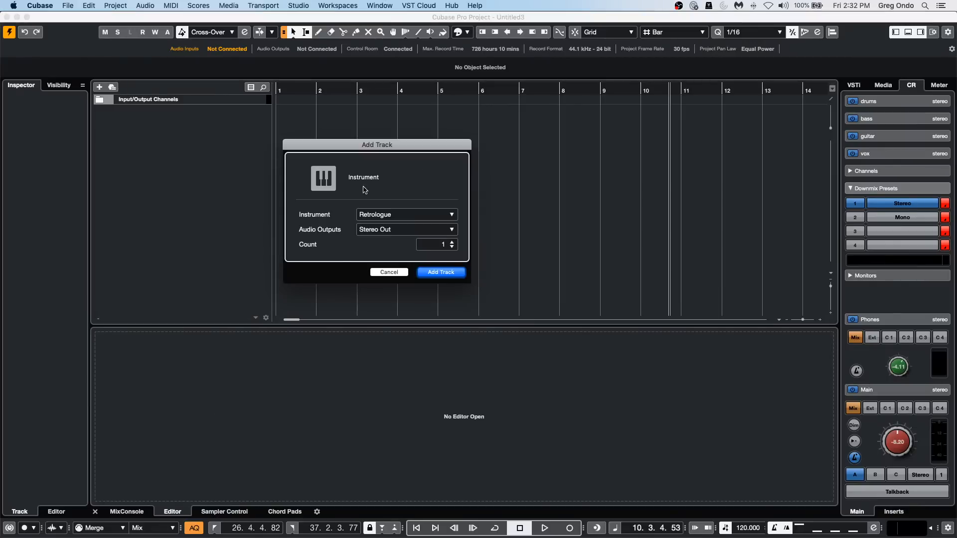
click(403, 219)
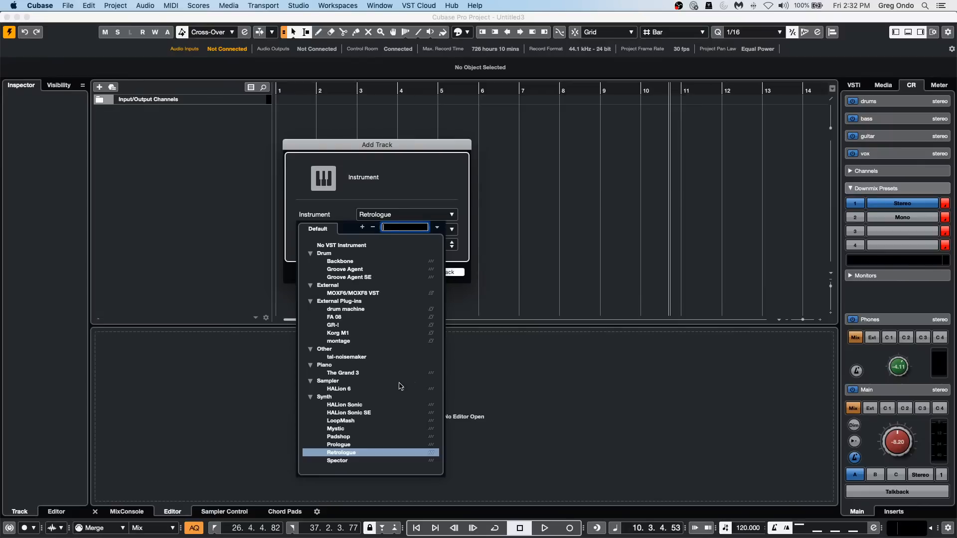
click(357, 389)
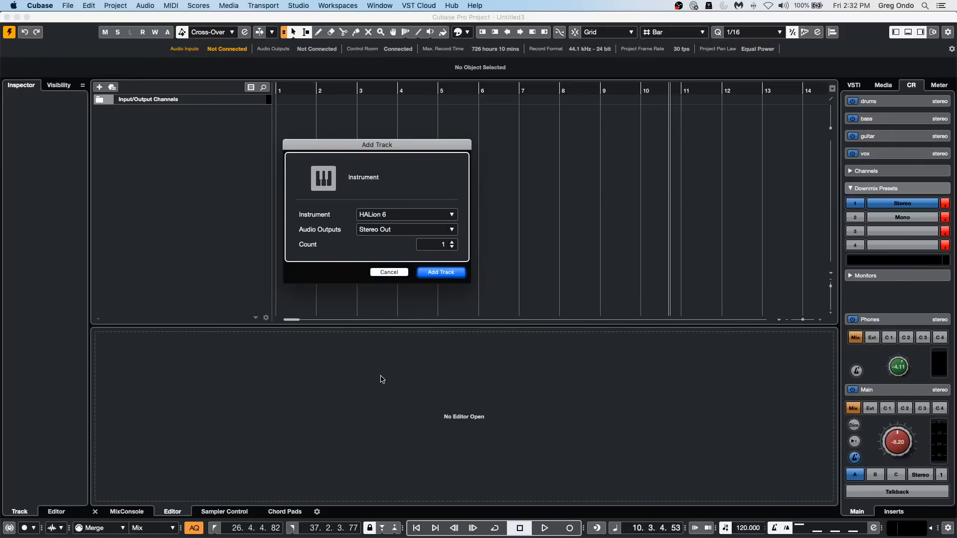
click(442, 274)
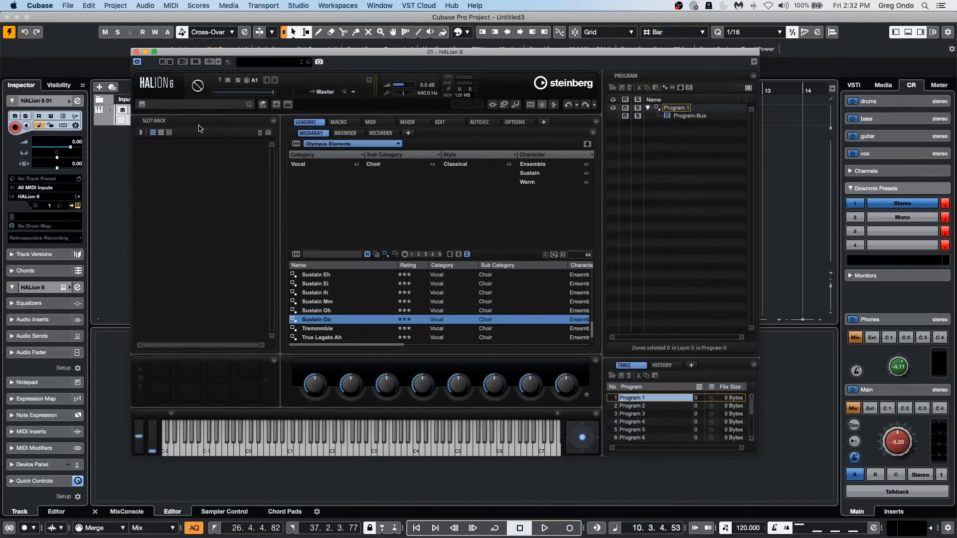
Load the Engulfed Choir program from the HALiotron library into HALion's first slot.
click(325, 144)
click(542, 212)
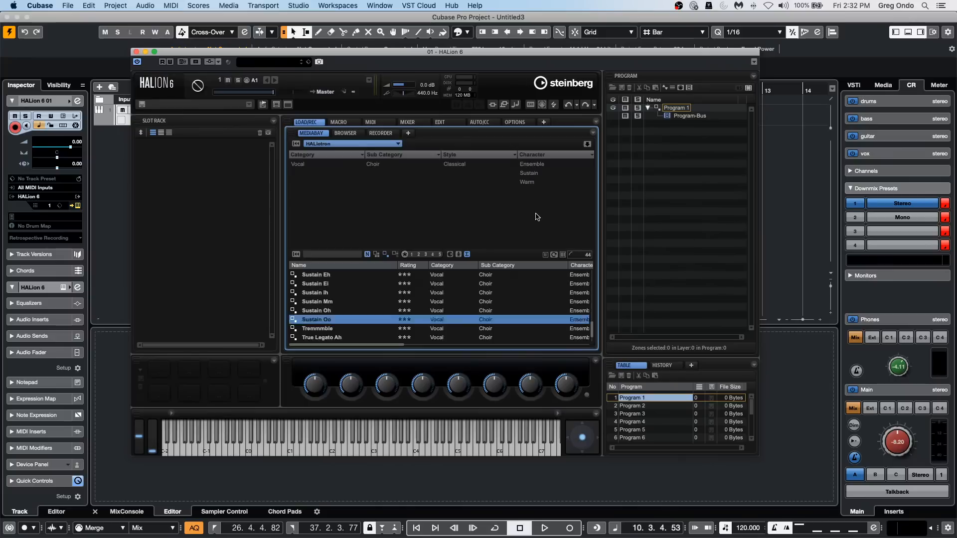
double_click(325, 301)
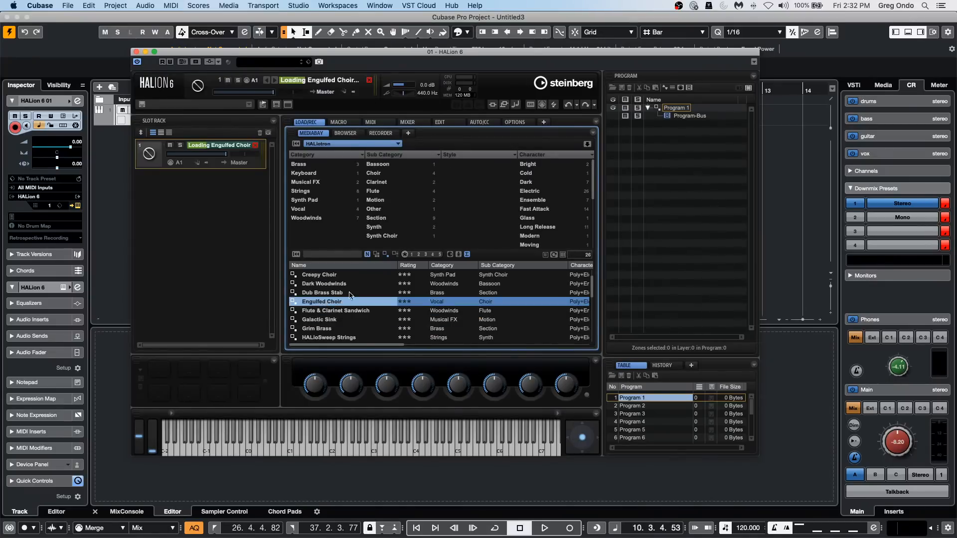
click(212, 195)
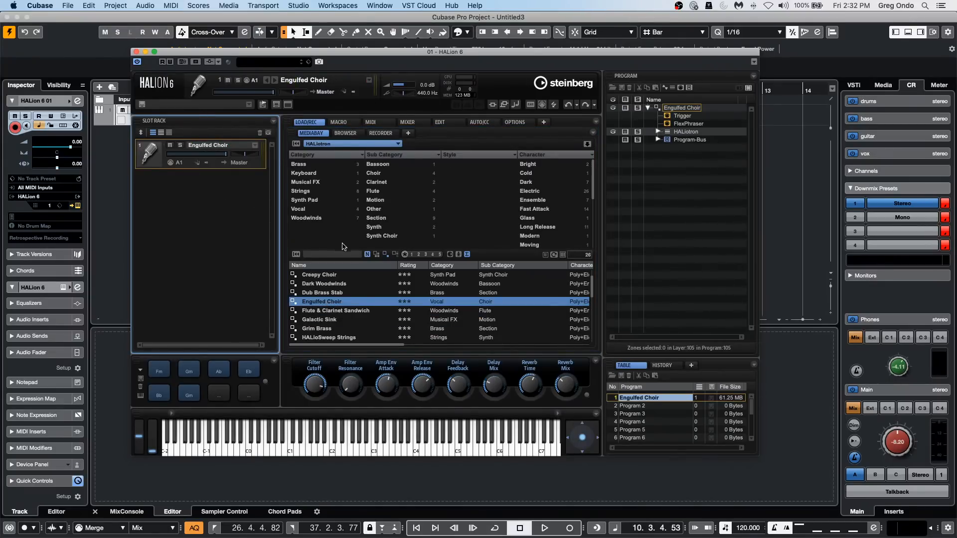
Load Overarching Strings from the Strings category into slot 2 and Flute & Clarinet Sandwich from Woodwinds into slot 3.
click(305, 191)
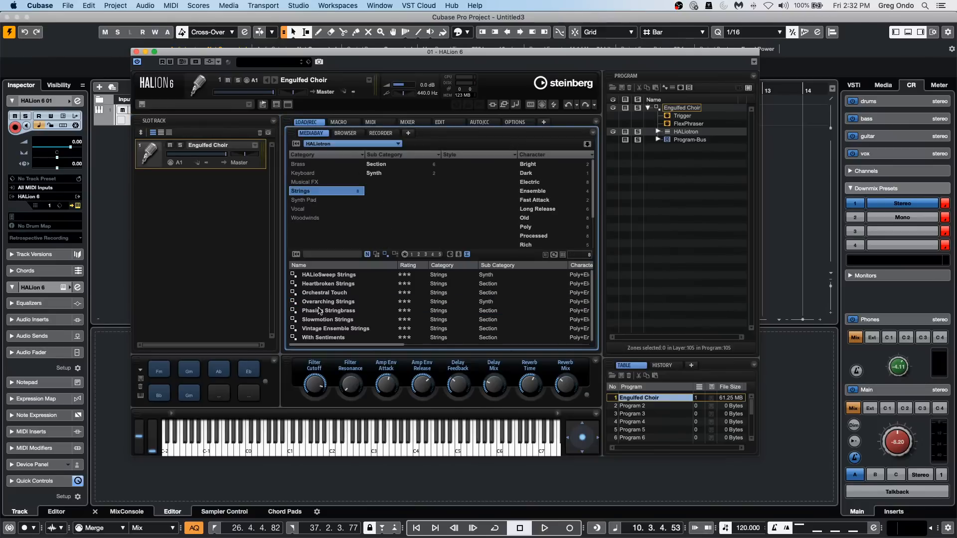
drag(346, 304, 204, 210)
click(329, 191)
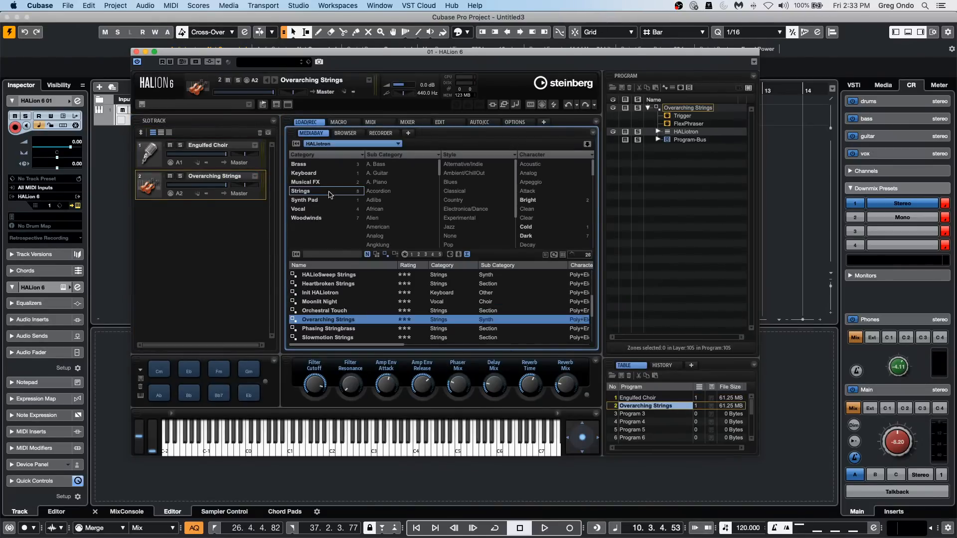
click(330, 218)
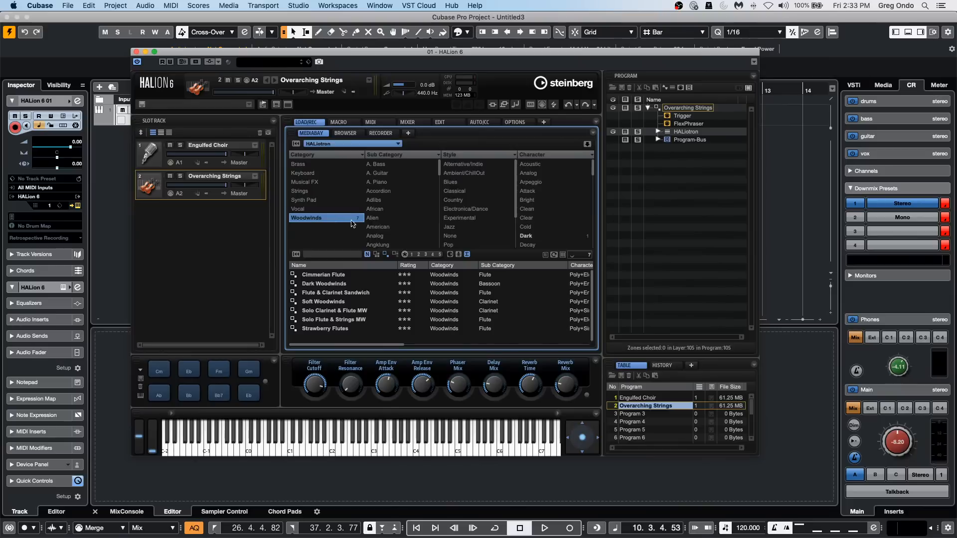
drag(360, 292, 195, 242)
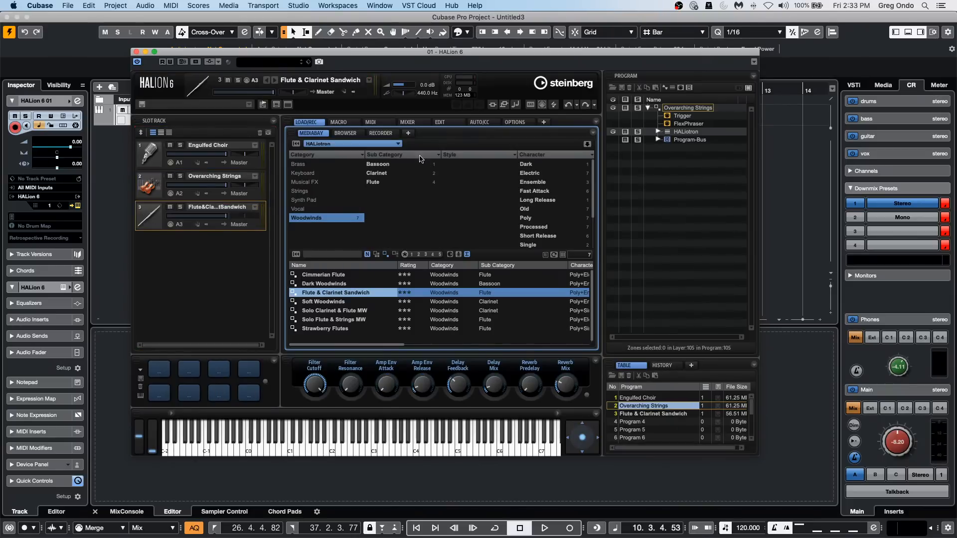
Switch to the Anima library and load Angle Grinder into slot 4.
click(371, 145)
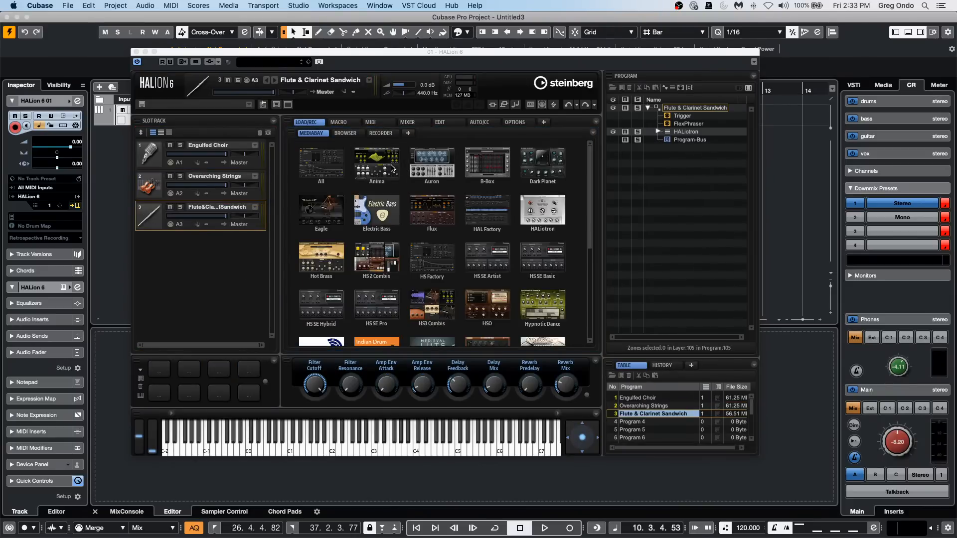
click(393, 169)
click(345, 218)
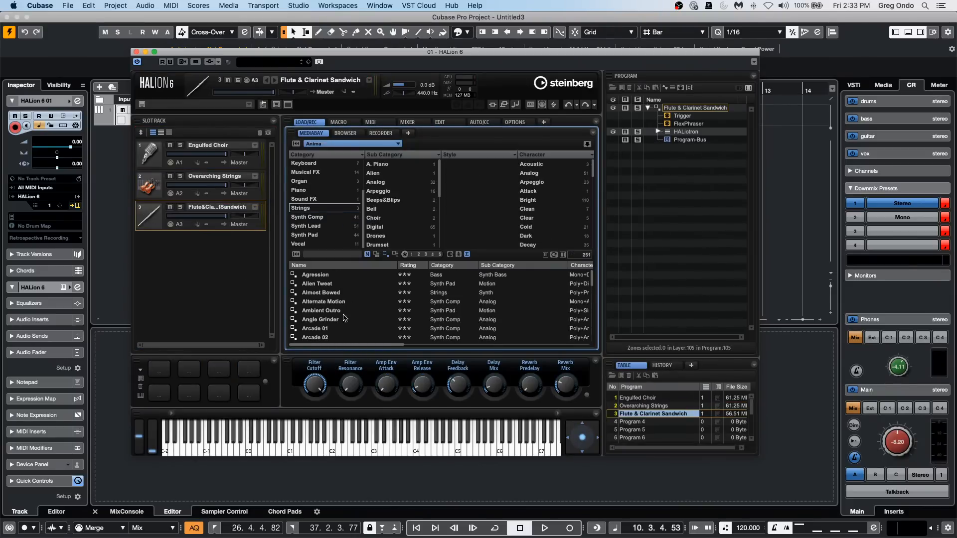
drag(340, 319, 170, 261)
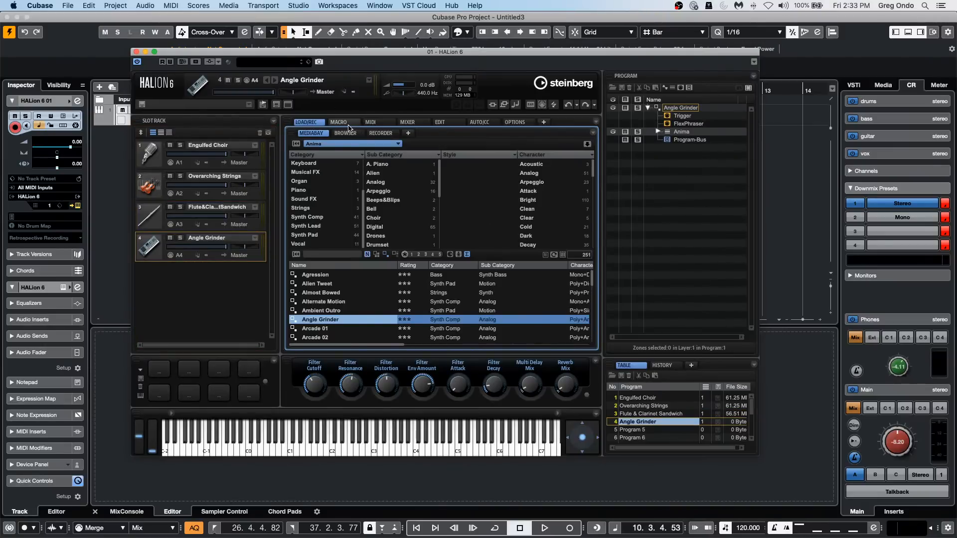
In HALion, route Engulfed Choir in slot 1 to Out 2 and Overarching Strings in slot 2 to Out 3.
click(407, 123)
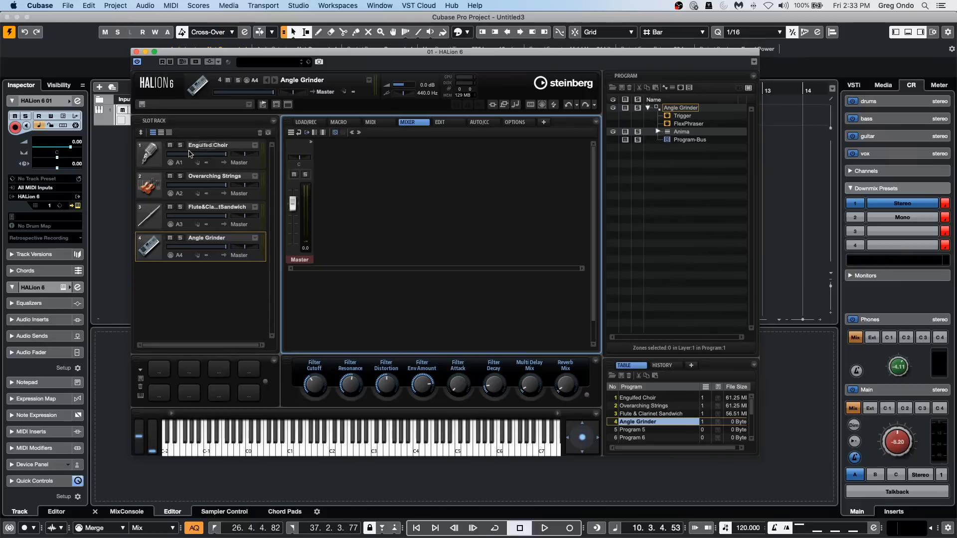
click(239, 163)
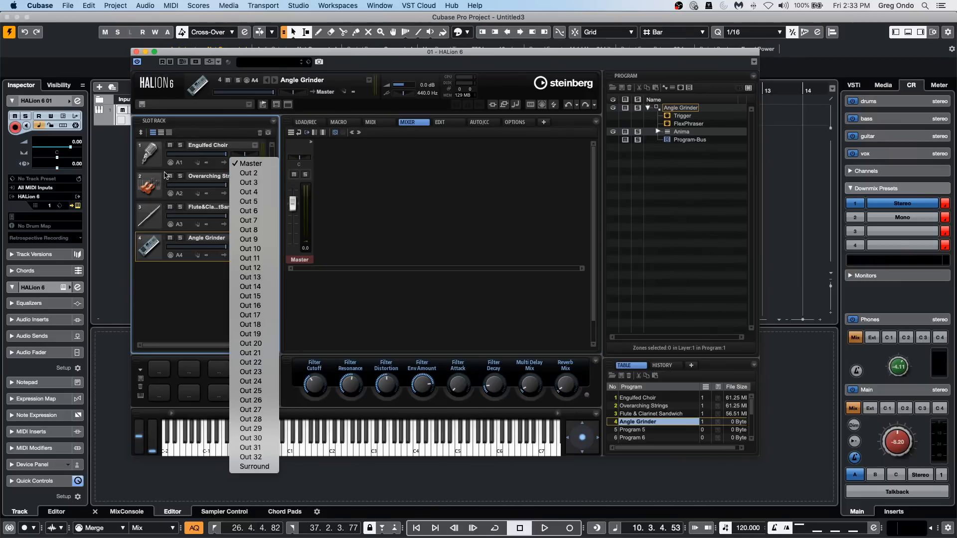
click(246, 174)
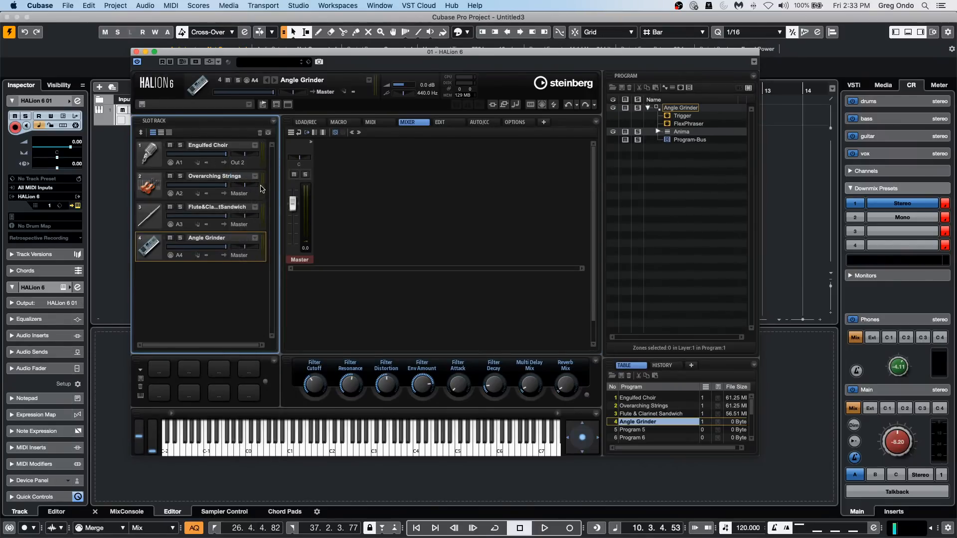
click(249, 195)
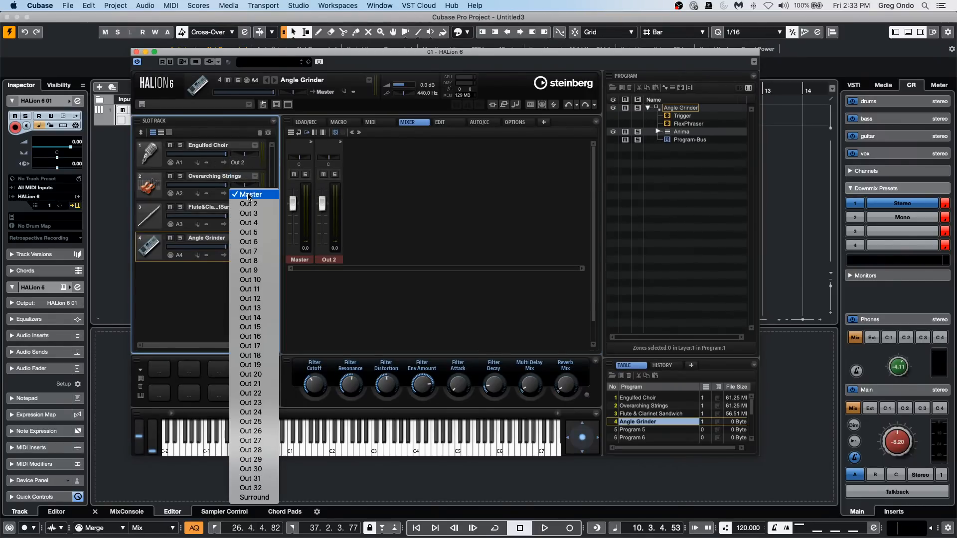
click(265, 214)
Route the slot 3 flute and clarinet program to Out 4 and Angle Grinder to Out 5, closing HALion.
click(246, 226)
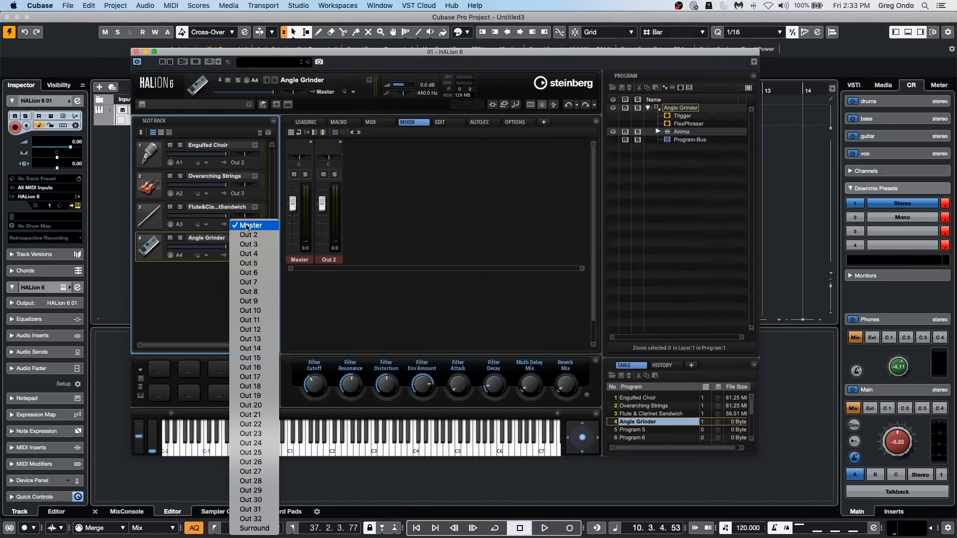
click(248, 253)
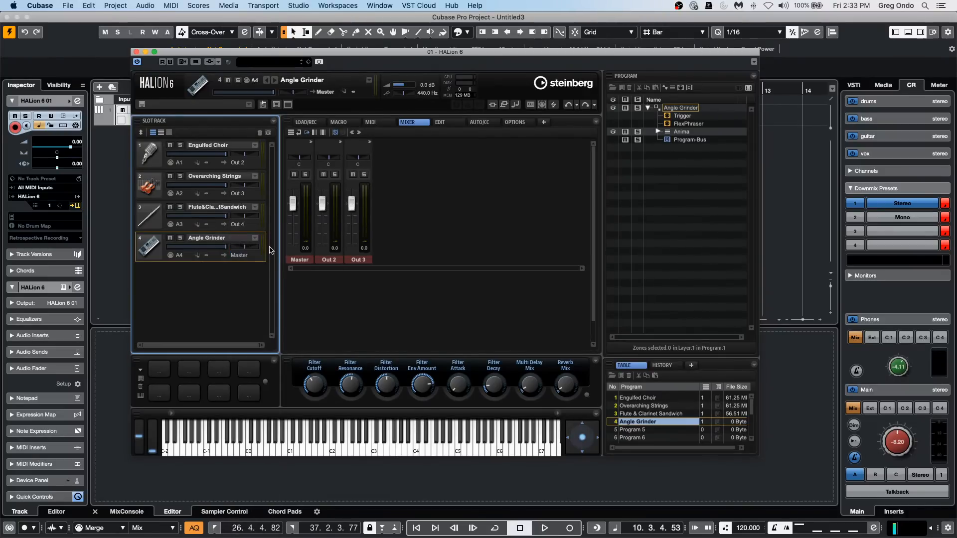
click(241, 256)
click(258, 296)
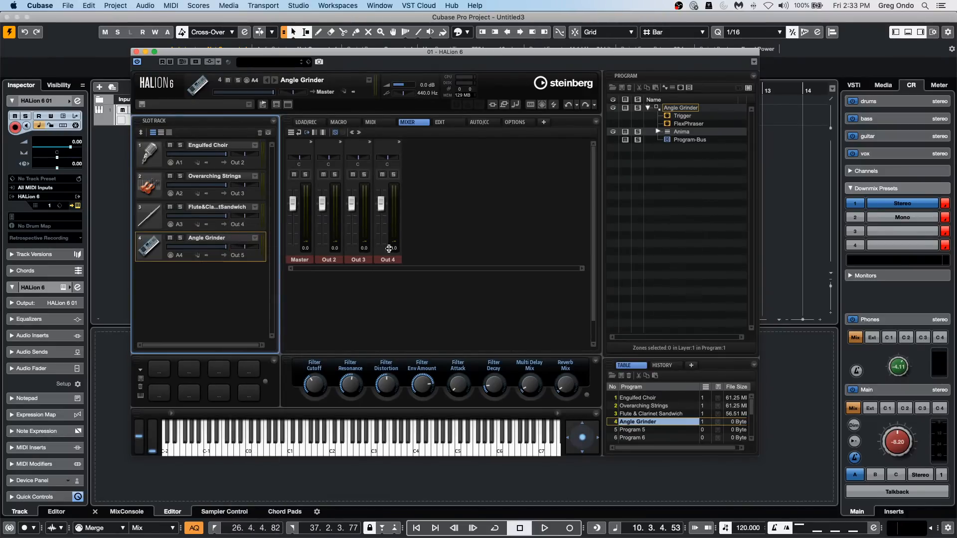
click(137, 52)
right_click(162, 155)
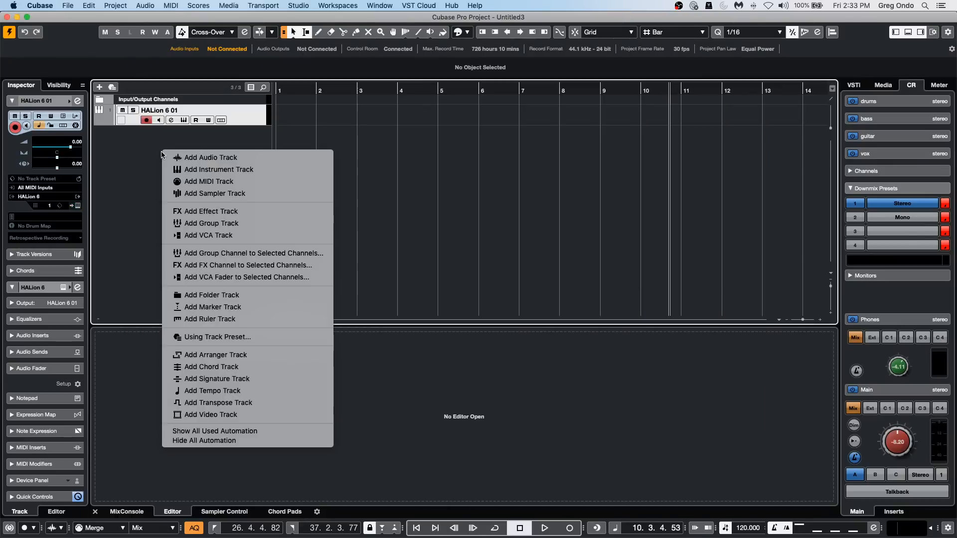
click(258, 167)
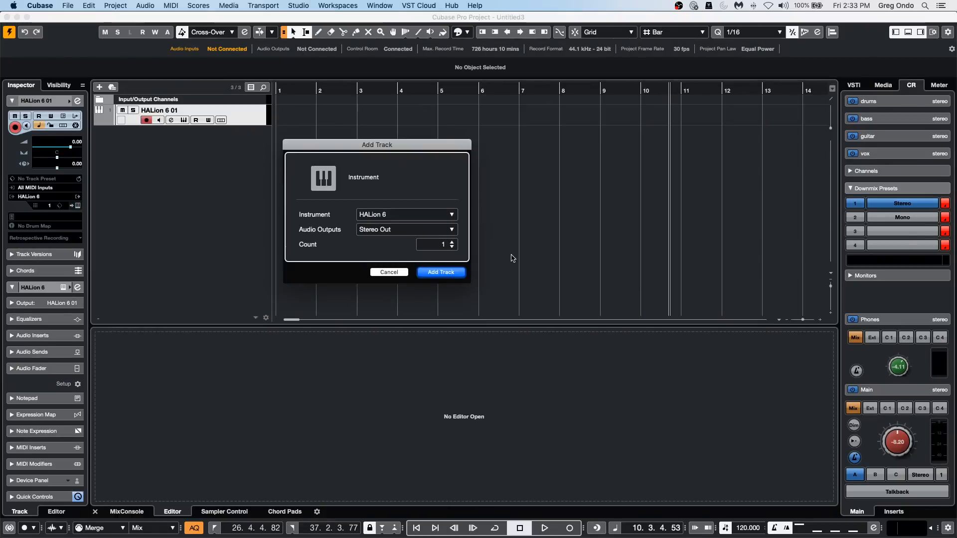
click(389, 275)
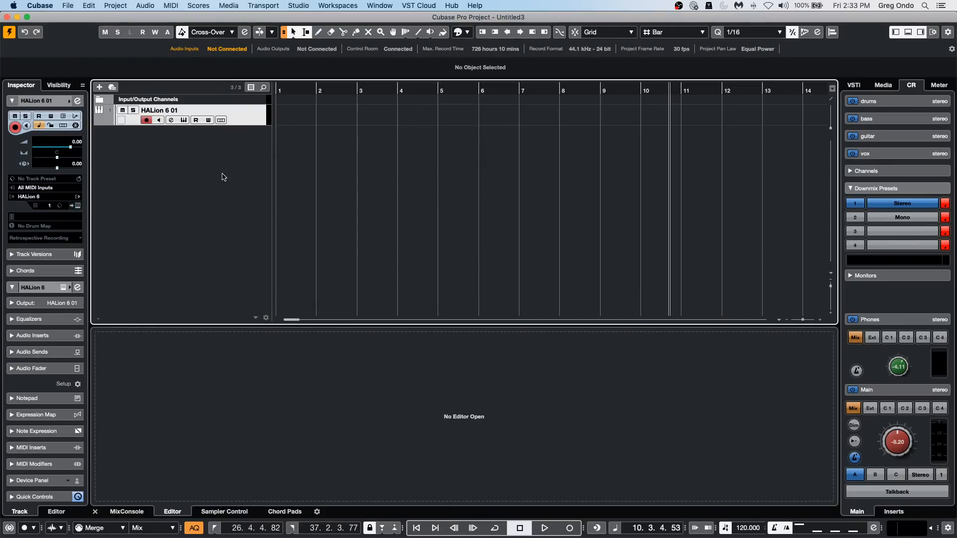
Add three MIDI tracks below the HALion 6 01 instrument track.
right_click(183, 159)
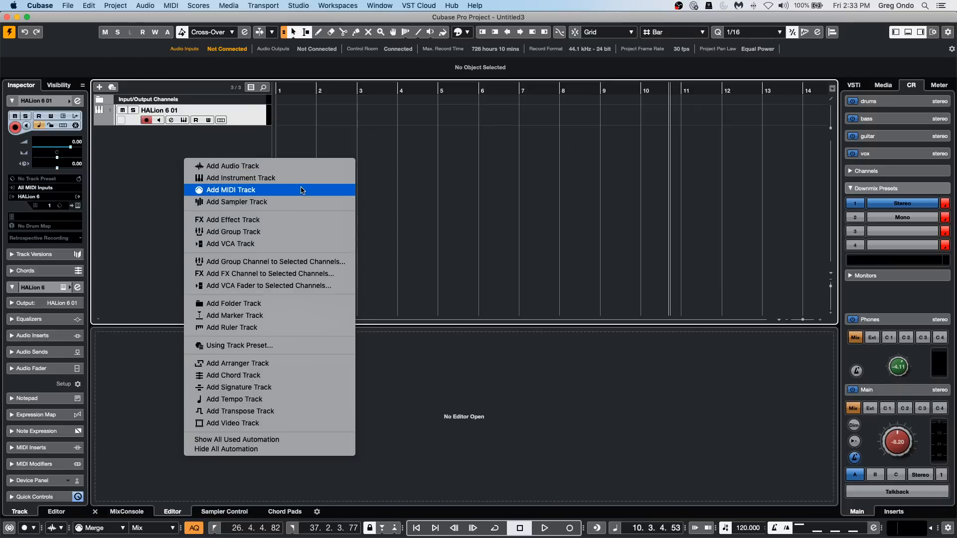
click(281, 190)
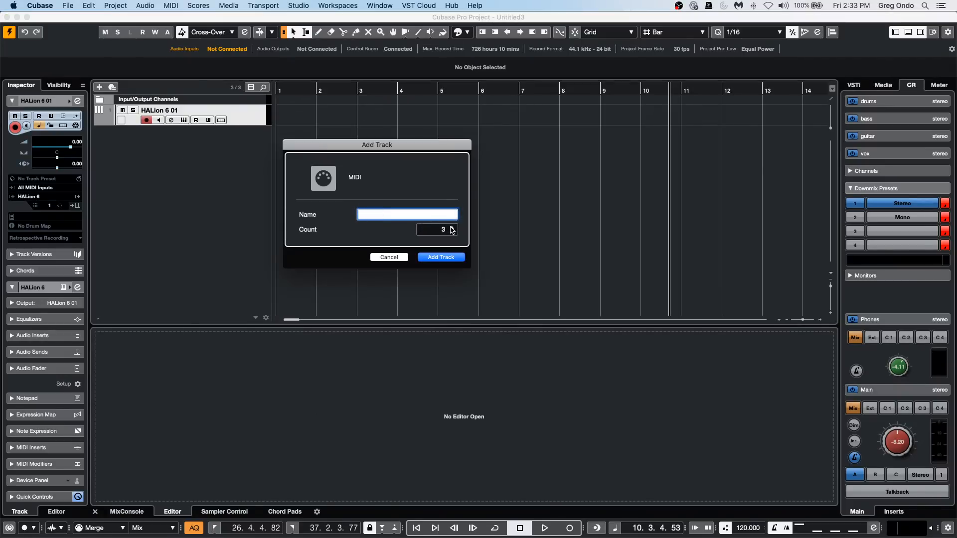
click(441, 257)
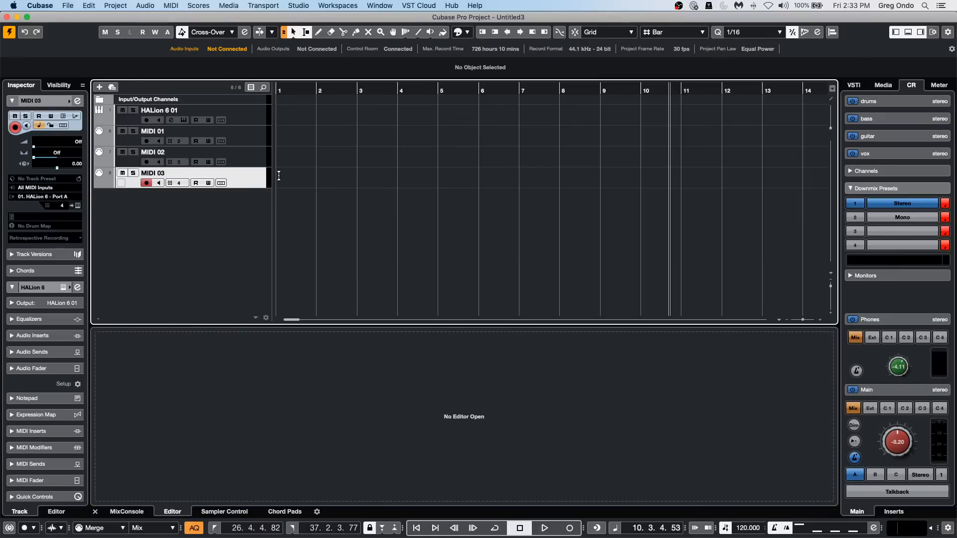
Select MIDI 02, MIDI 01, HALion 6 01 and MIDI 03 in turn to audition each track's HALion program.
click(254, 160)
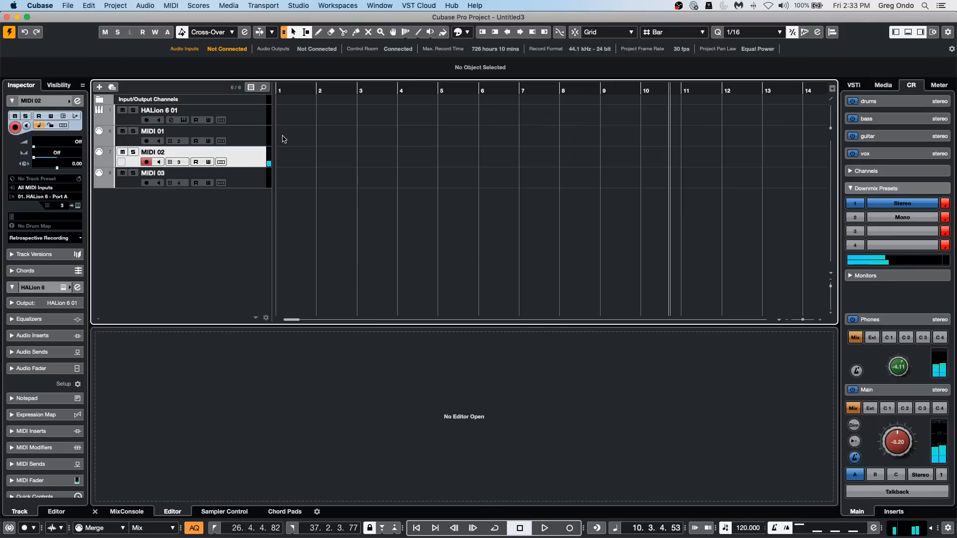
click(244, 138)
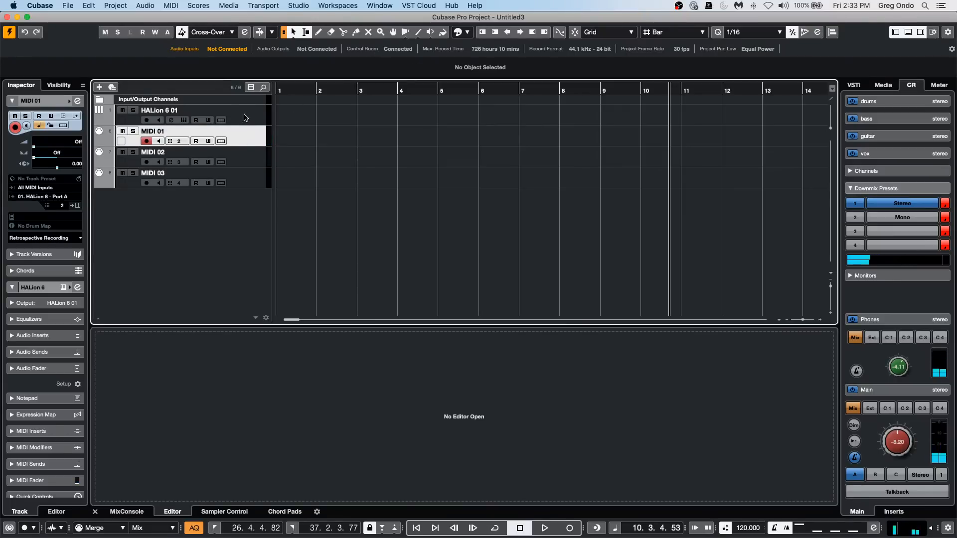
click(244, 116)
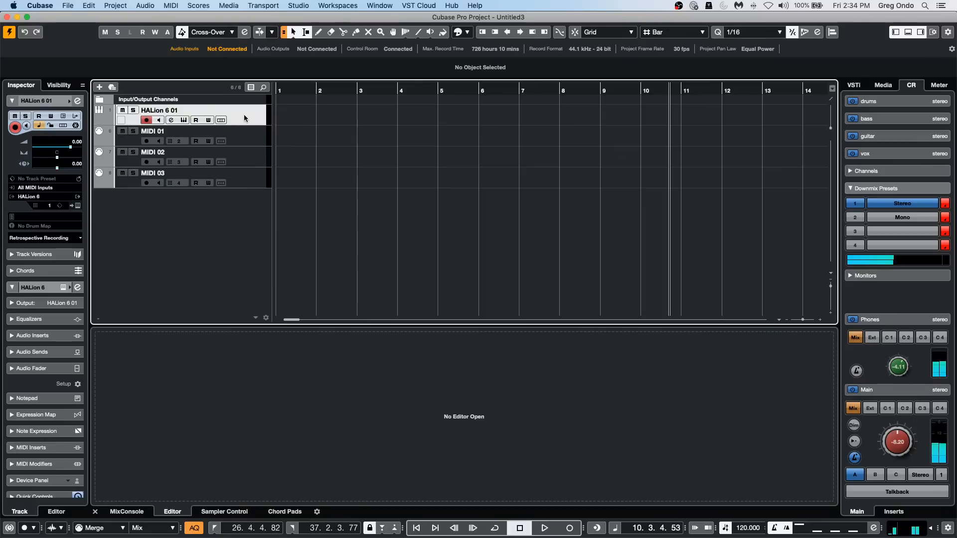
click(256, 186)
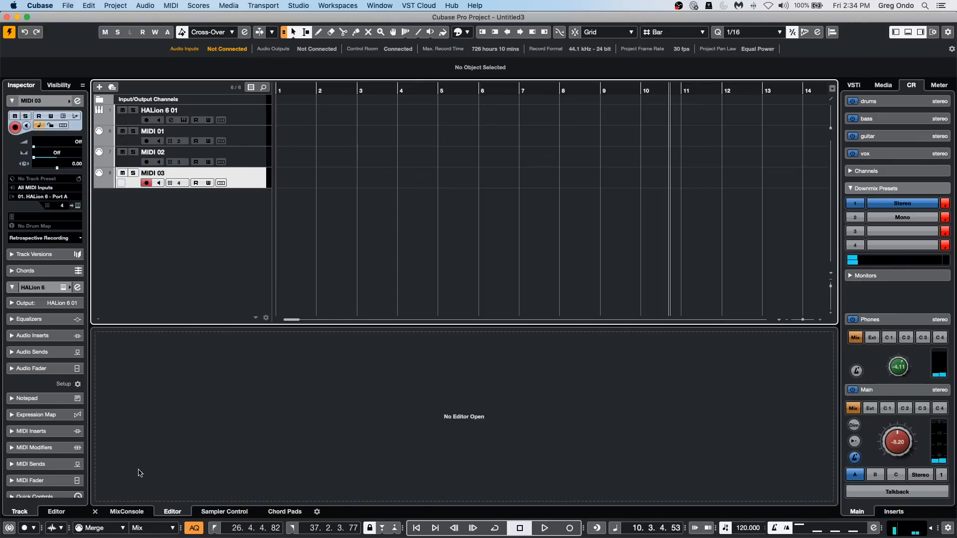
Show the MixConsole and step through the HALion and MIDI tracks to check which output channel each one feeds.
click(122, 506)
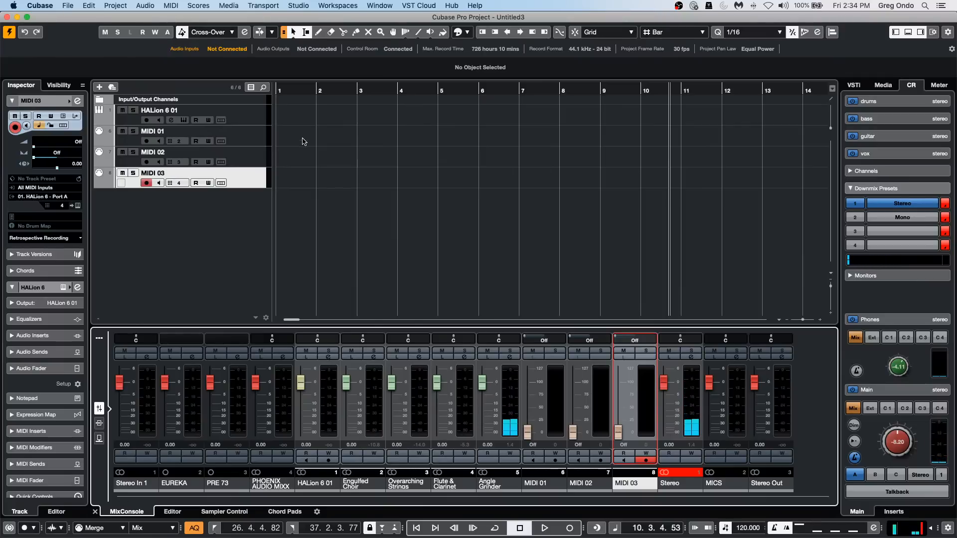
click(242, 175)
key(Up)
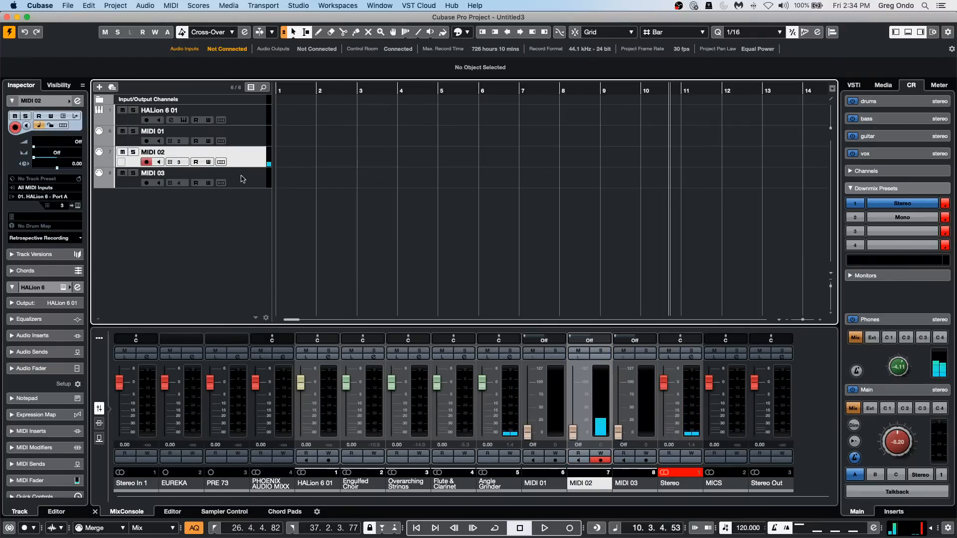
key(Up)
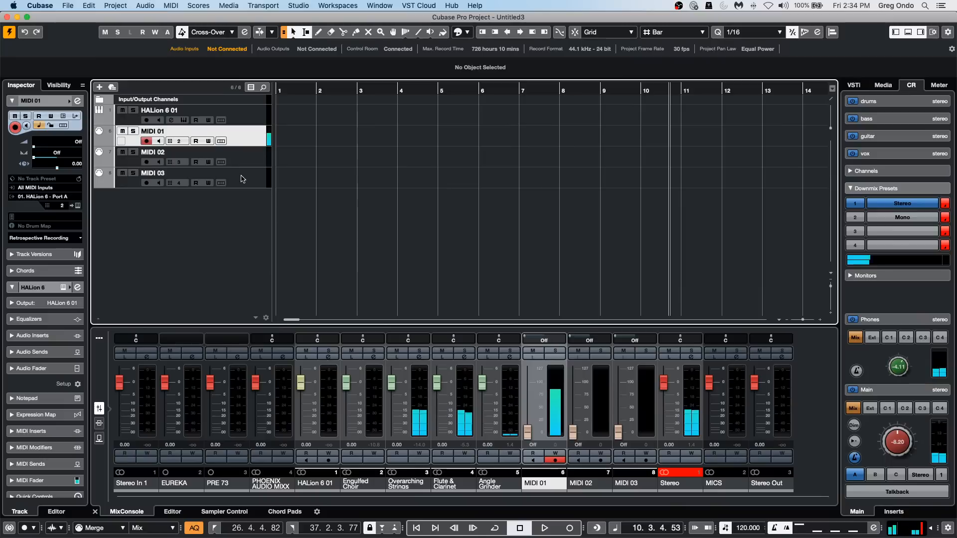
key(Up)
key(Down)
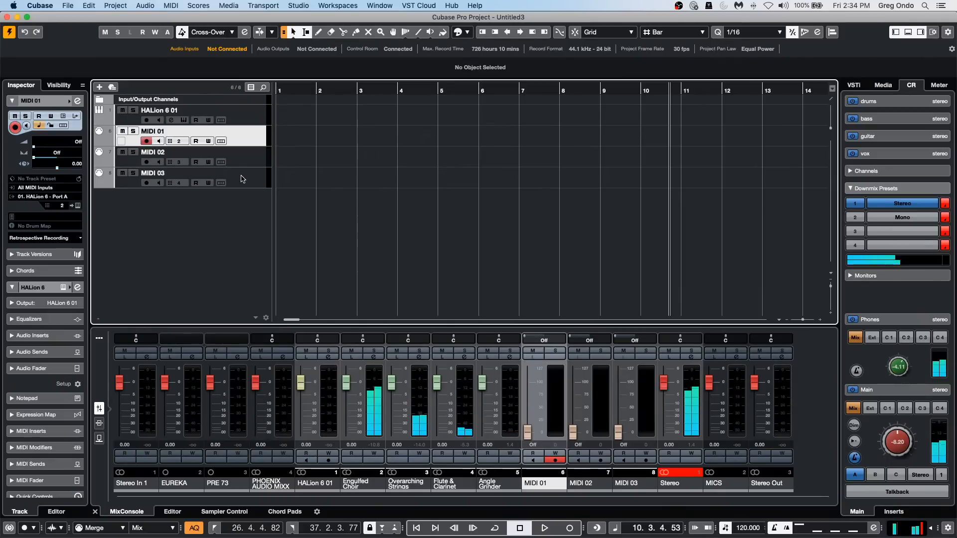
key(Down)
key(Down)
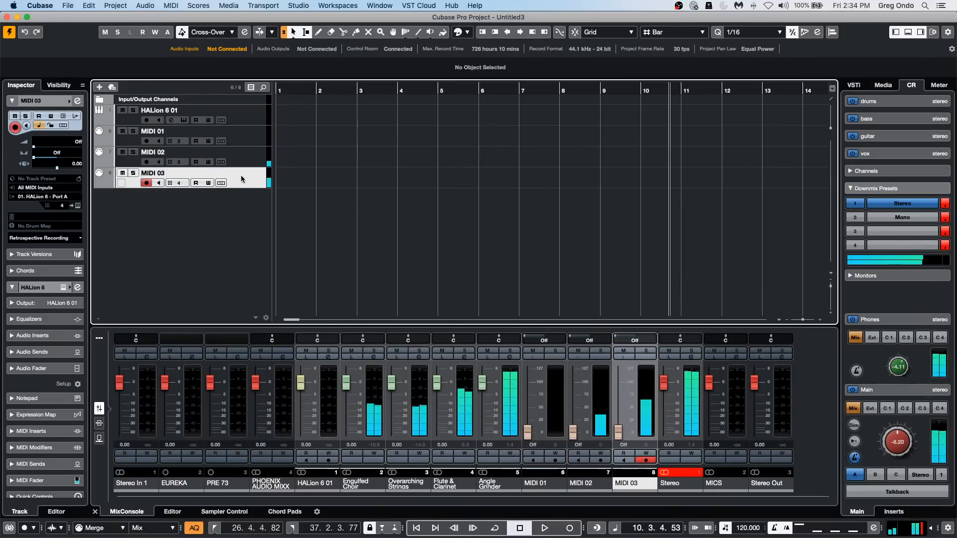
Disable the MIDI 01, MIDI 02 and MIDI 03 tracks together, and select the HALion 6 01 track.
shift+click(240, 139)
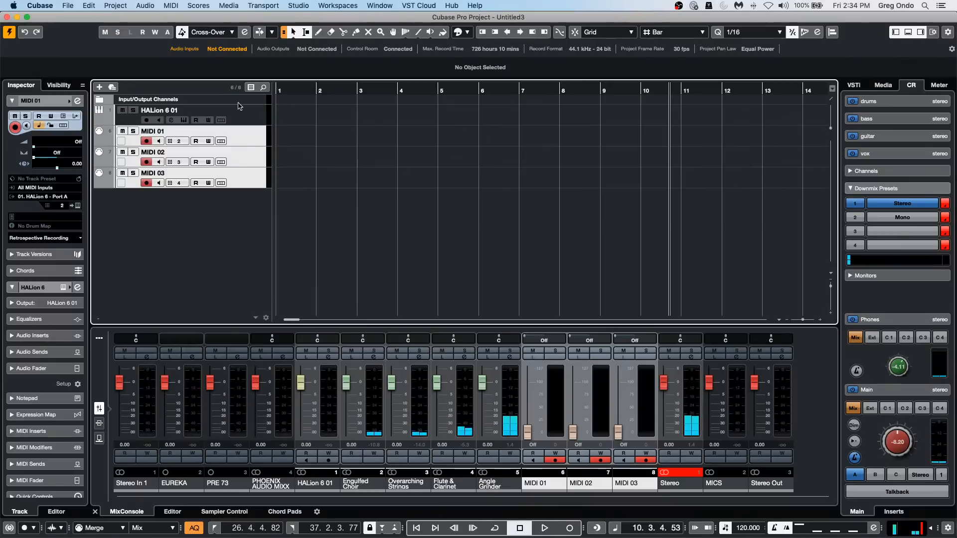
right_click(242, 136)
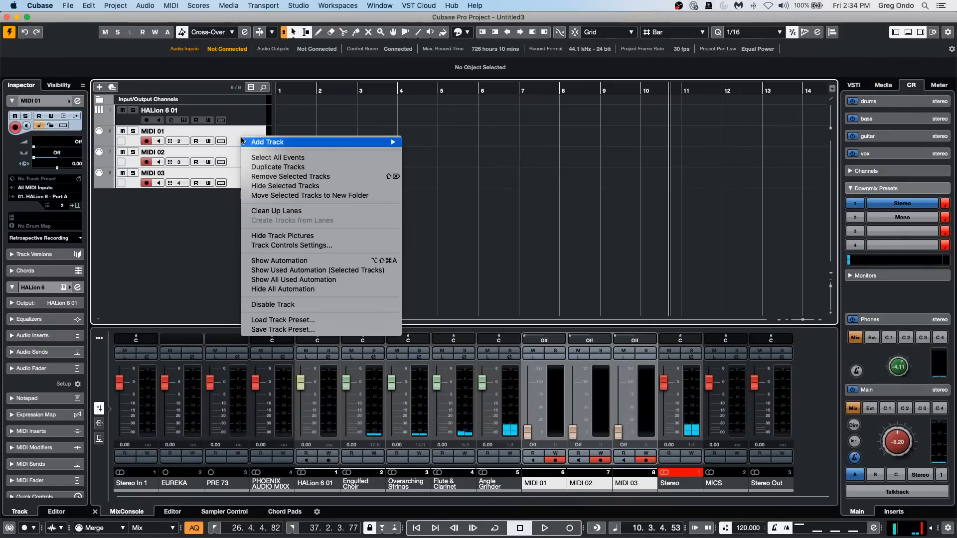
click(306, 304)
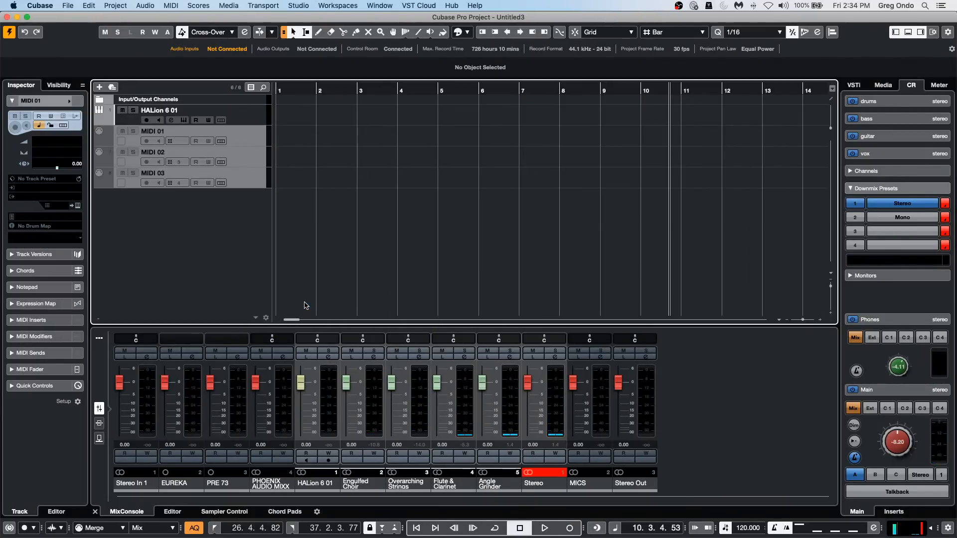
click(257, 118)
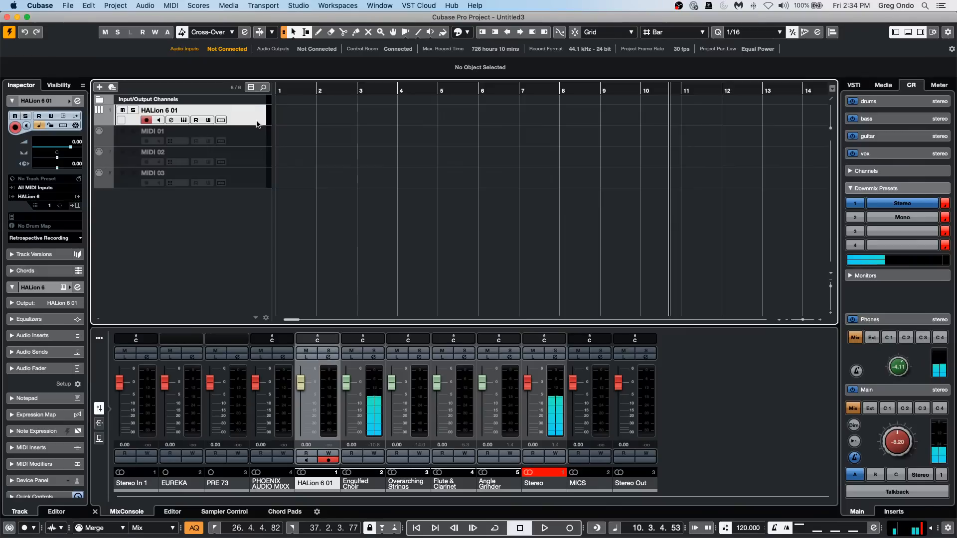
Re-enable the disabled MIDI tracks one at a time: MIDI 02, MIDI 01 and MIDI 03.
click(246, 156)
right_click(246, 158)
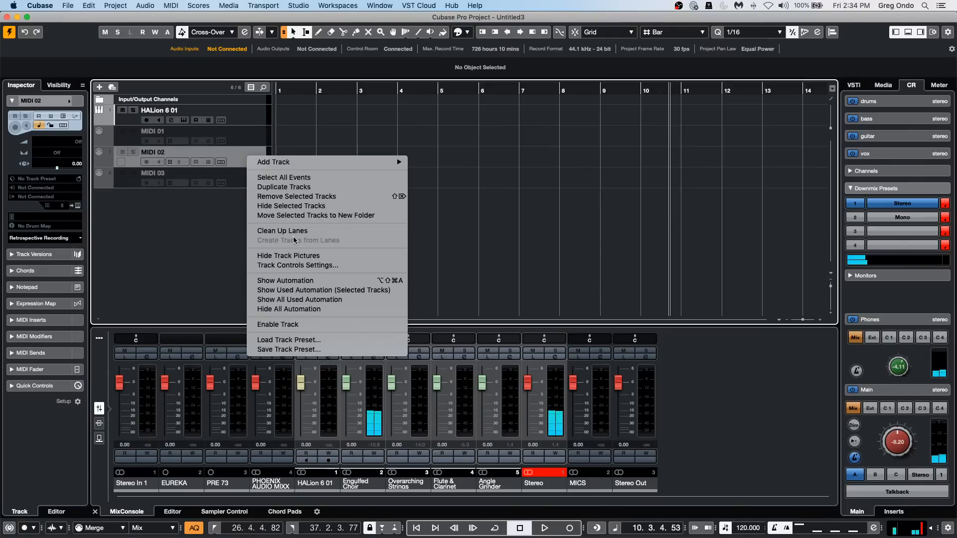
click(328, 325)
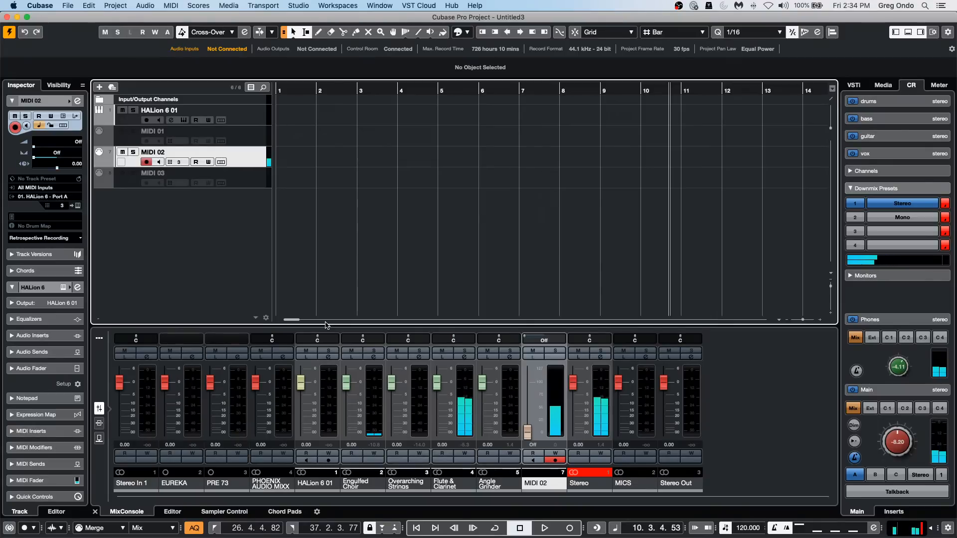
click(246, 134)
right_click(246, 134)
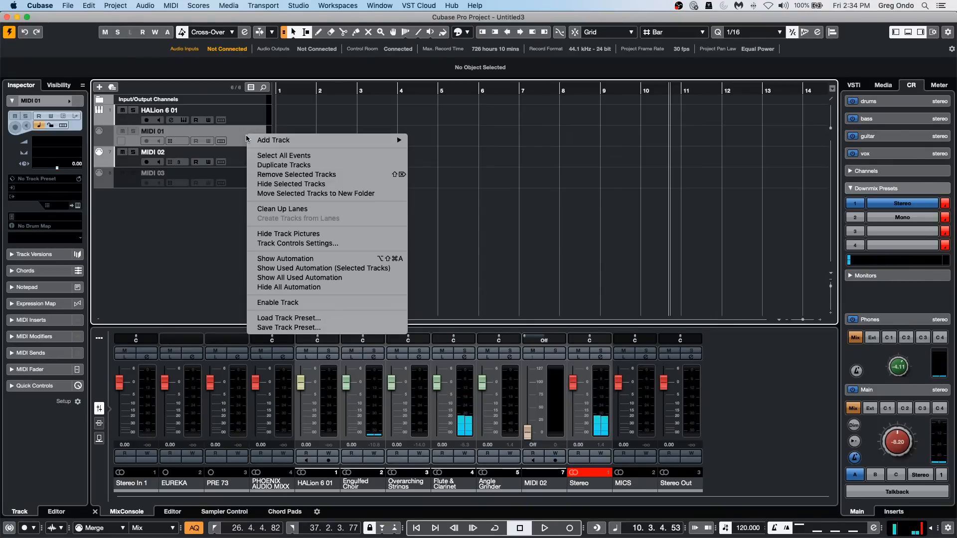
click(294, 301)
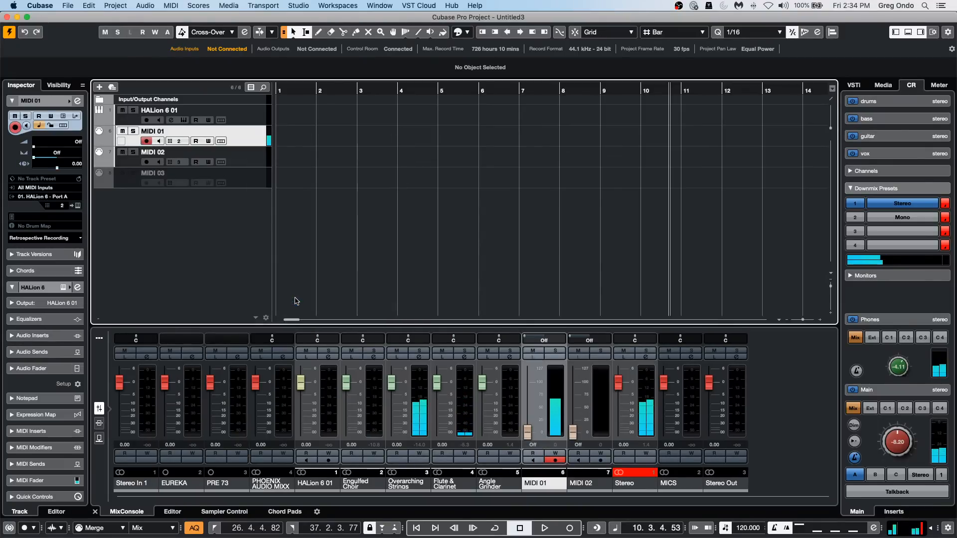
right_click(242, 177)
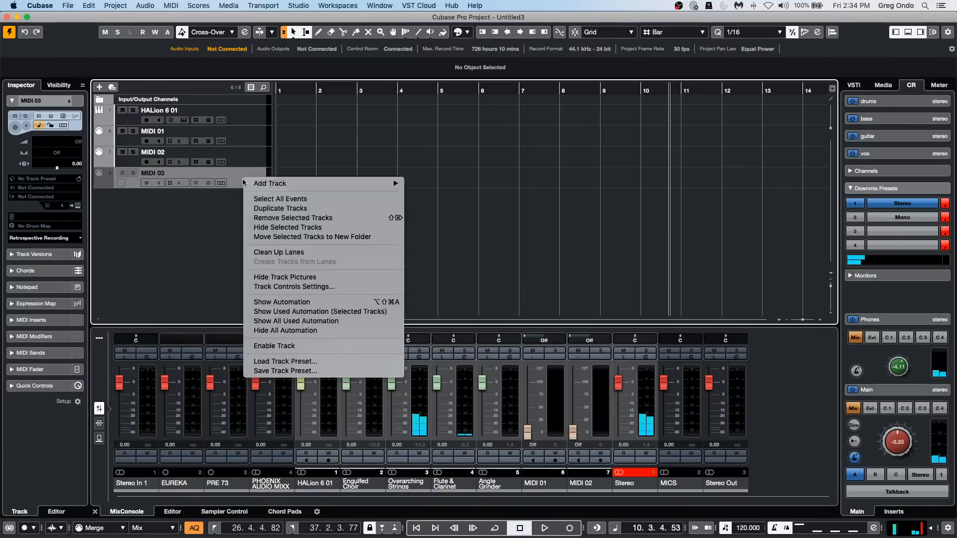
click(254, 182)
right_click(248, 177)
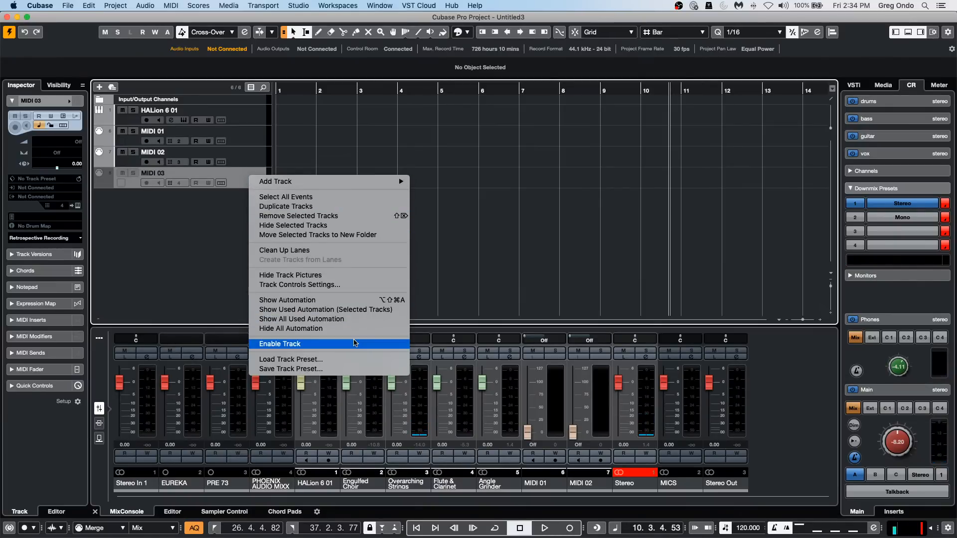
click(354, 344)
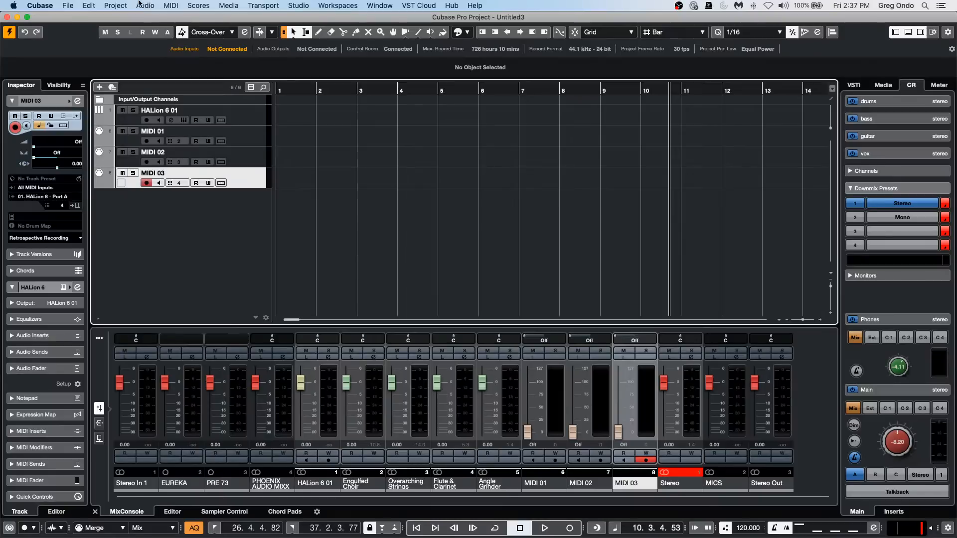
click(67, 5)
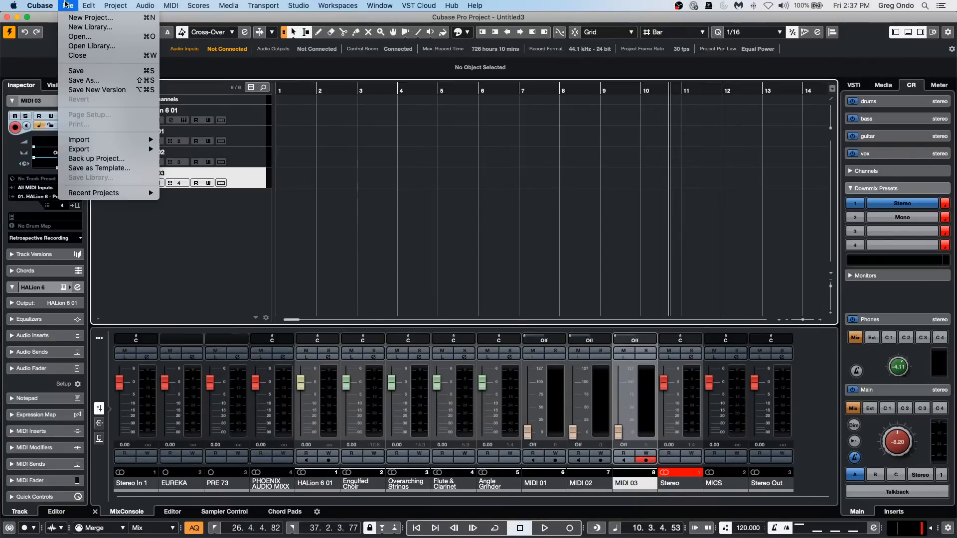
mouse_move(101, 195)
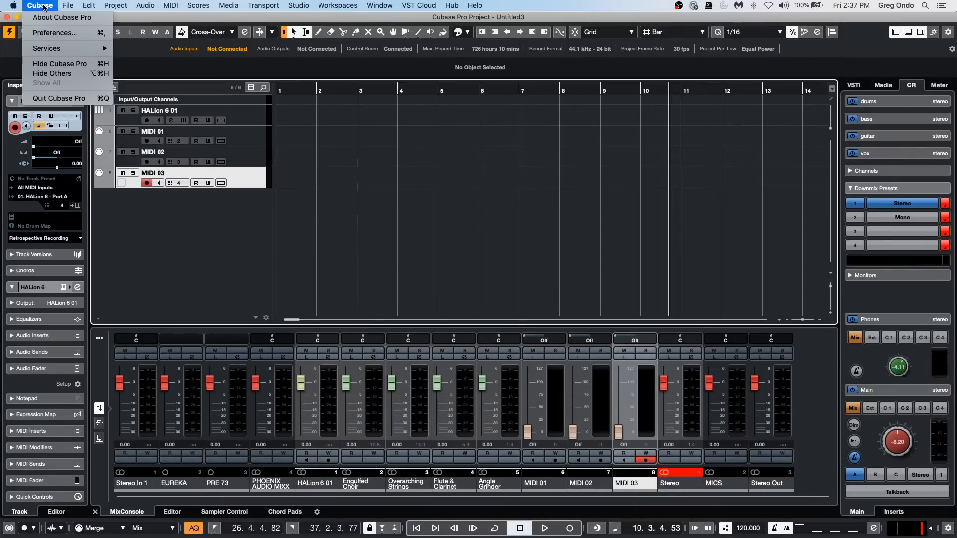
Try to brighten the Project Area Background in the Color Schemes preferences with a color value (V) of 40.
mouse_move(56, 9)
click(49, 33)
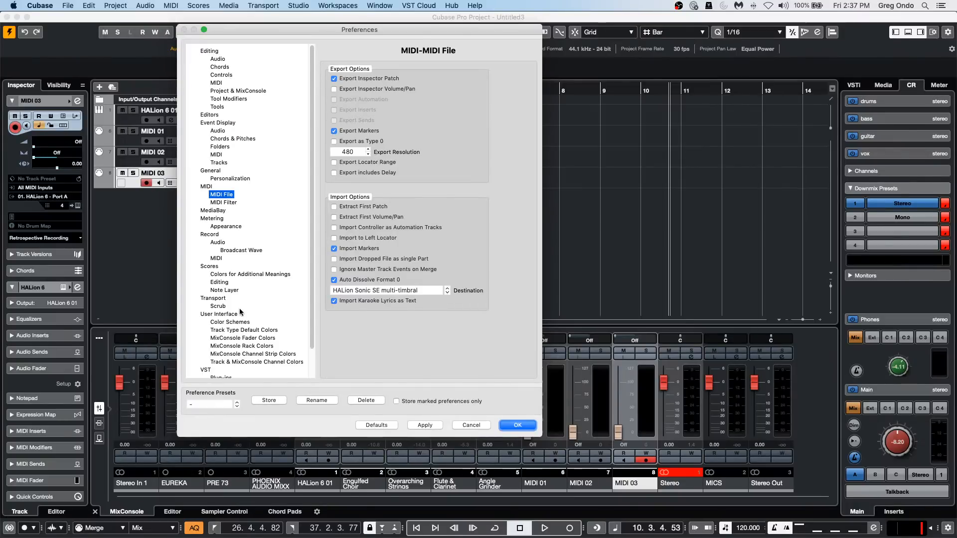
click(225, 321)
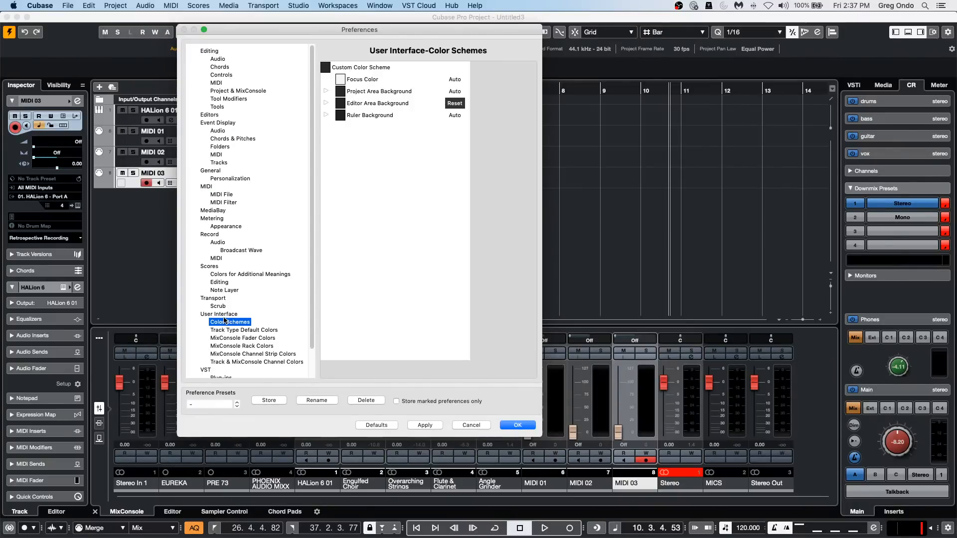
click(343, 92)
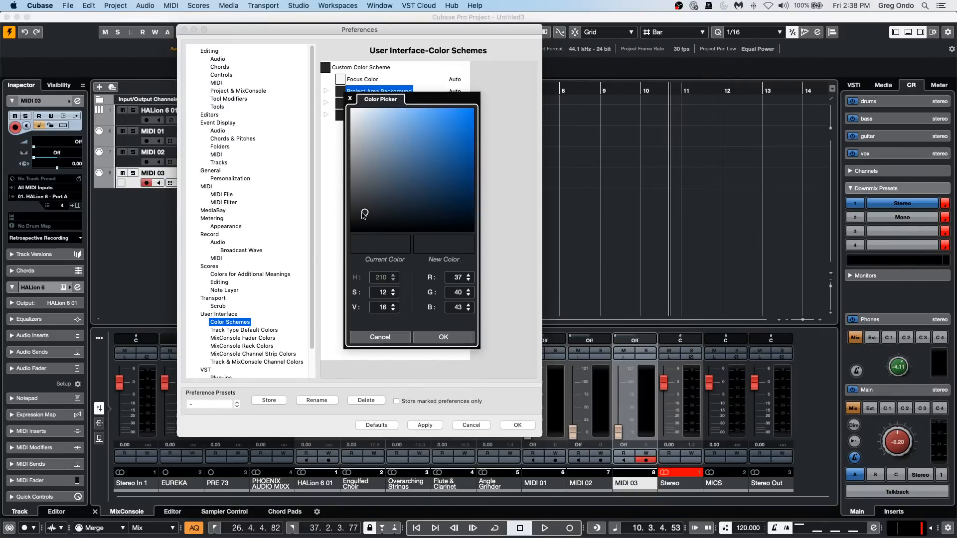
scroll(384, 307, up, 20)
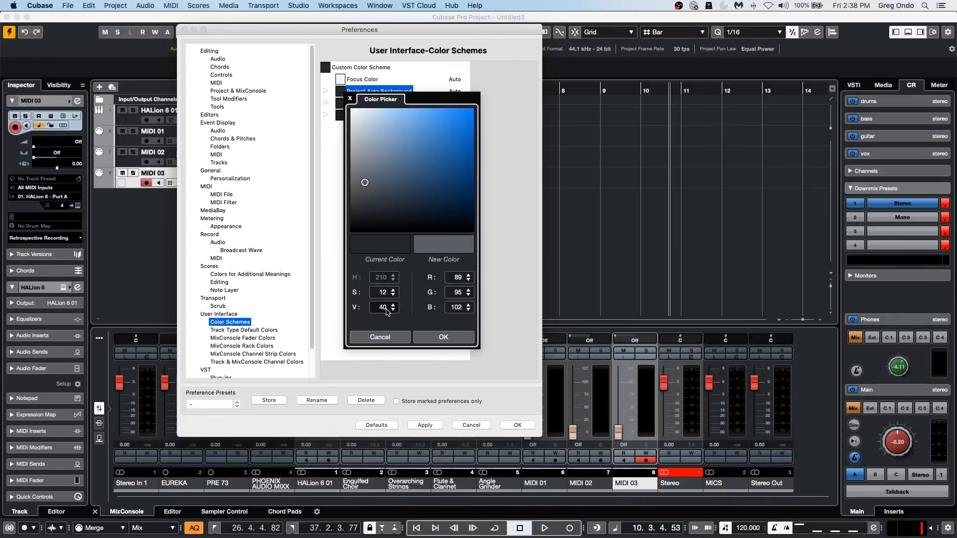
click(517, 425)
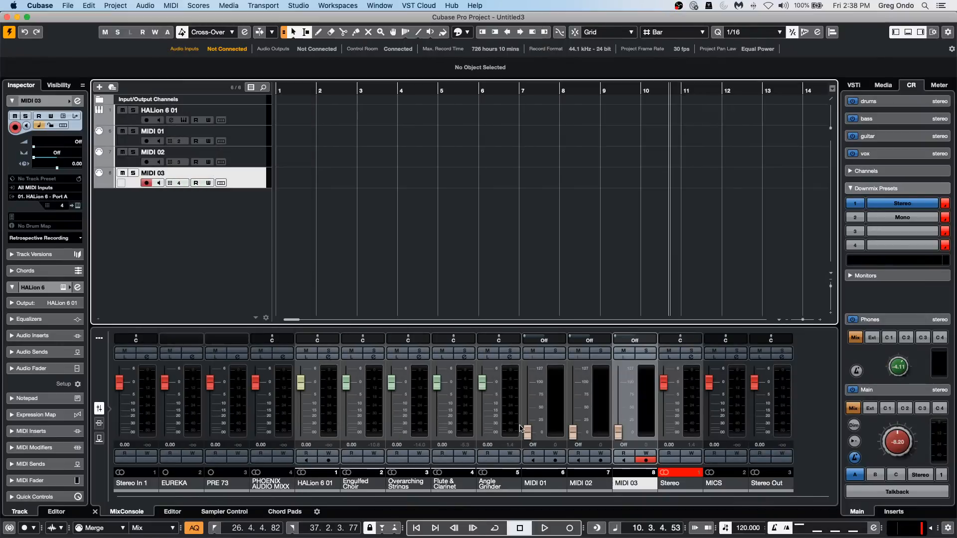
Lighten the Project Area Background in the Color Schemes preferences to a color value (V) of 69.
click(96, 5)
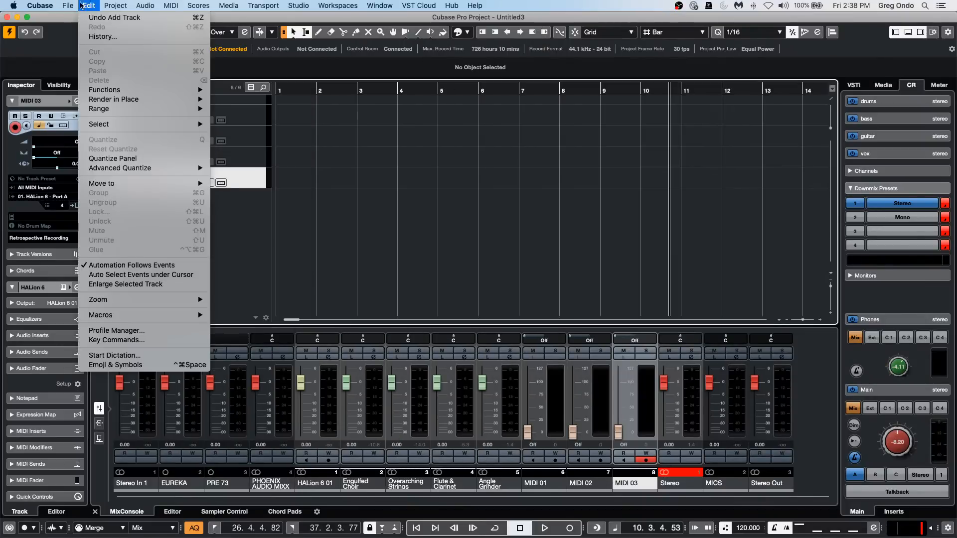
mouse_move(40, 6)
click(38, 33)
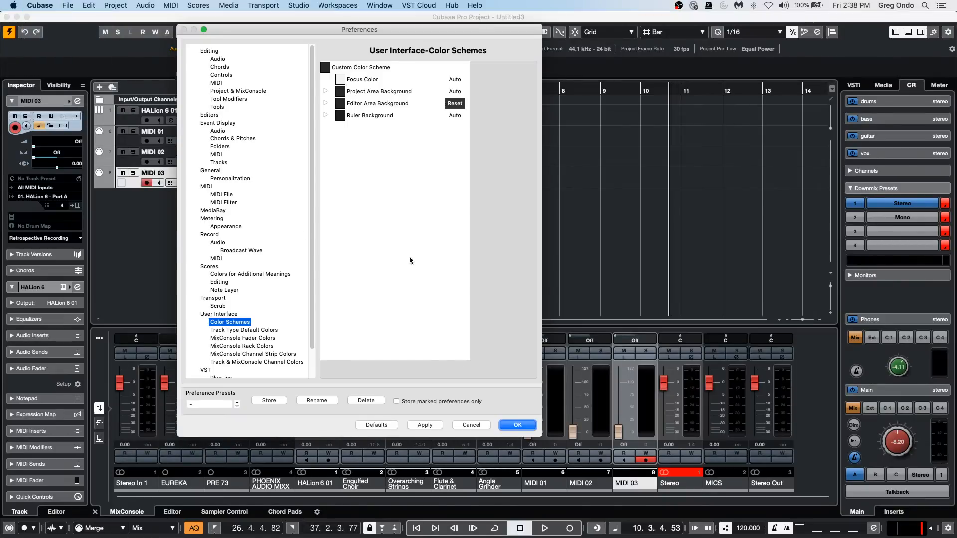
click(326, 91)
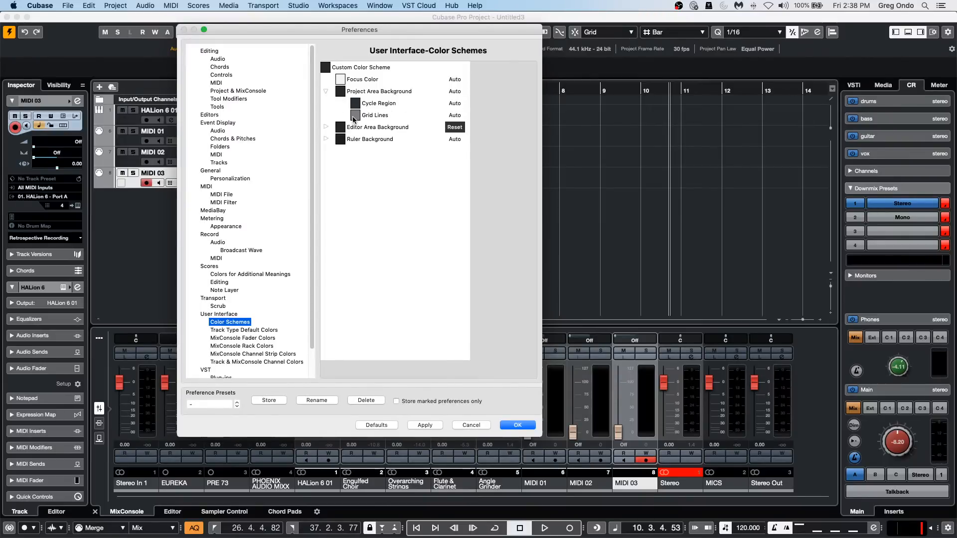
click(340, 92)
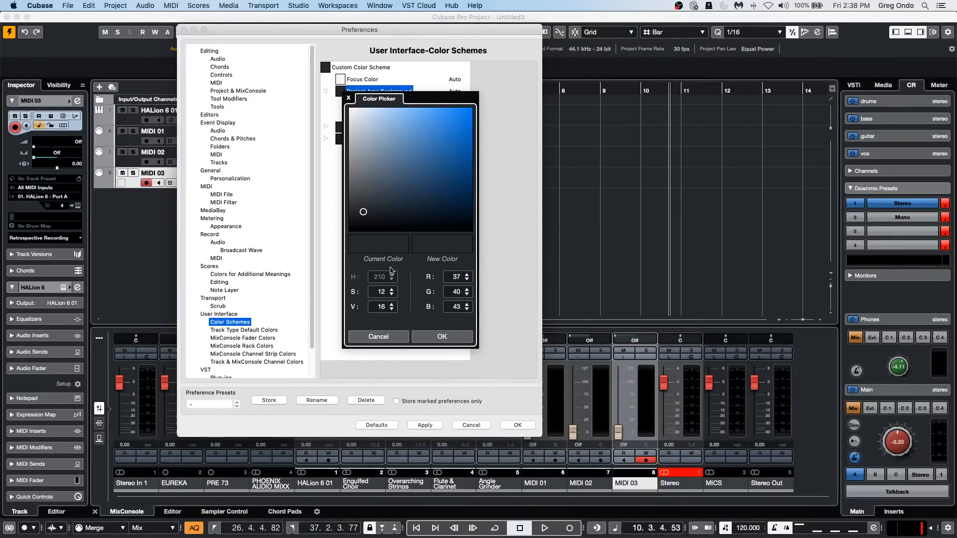
scroll(387, 306, up, 20)
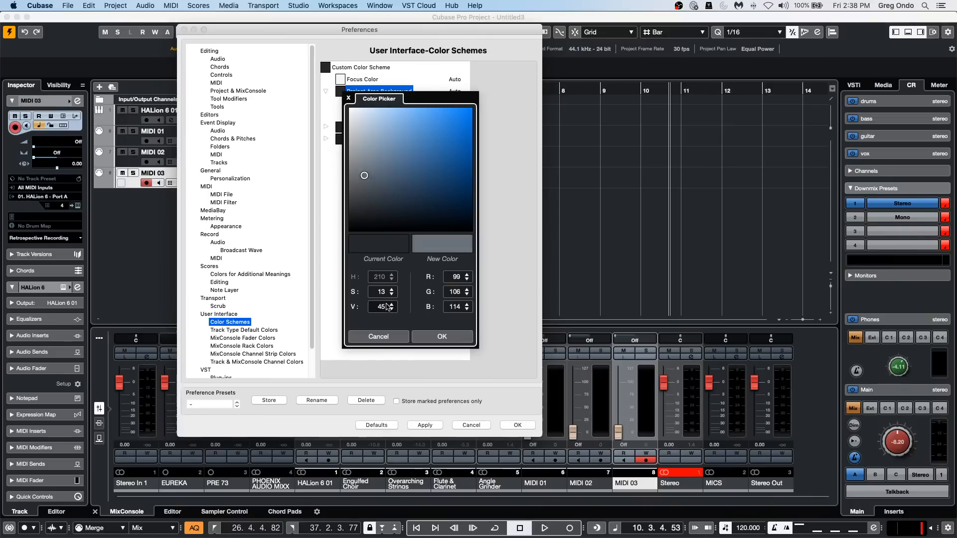
scroll(387, 306, up, 20)
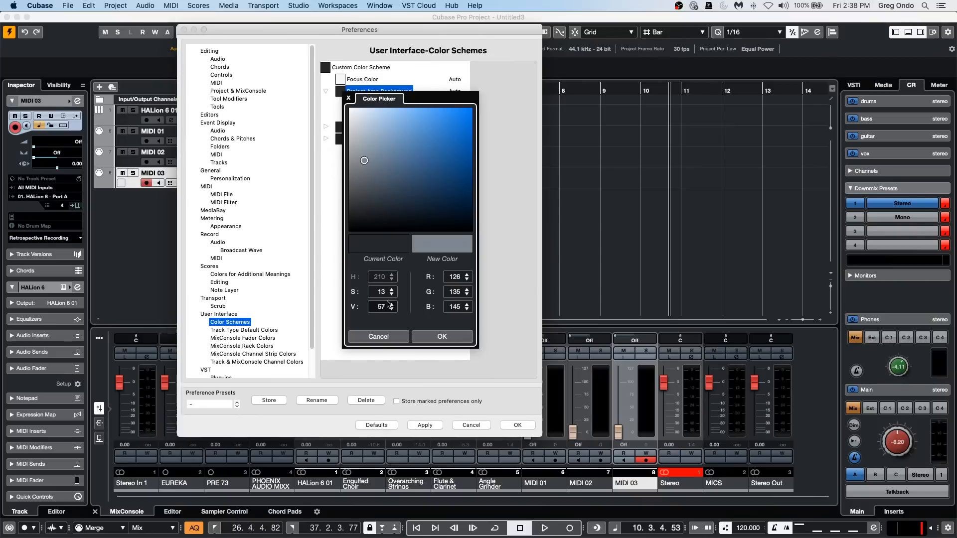
click(442, 337)
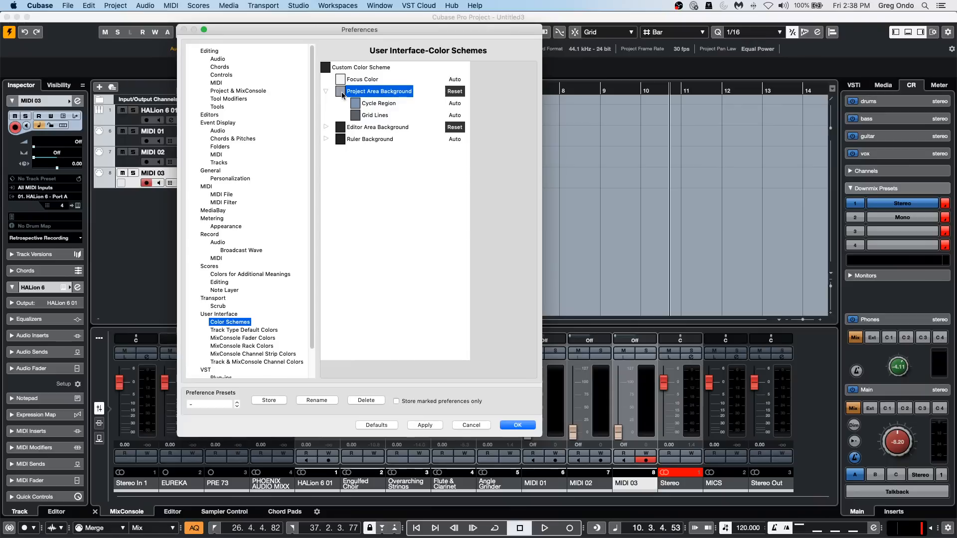
Darken the Project Area Background to a color value (V) of 11.
click(341, 92)
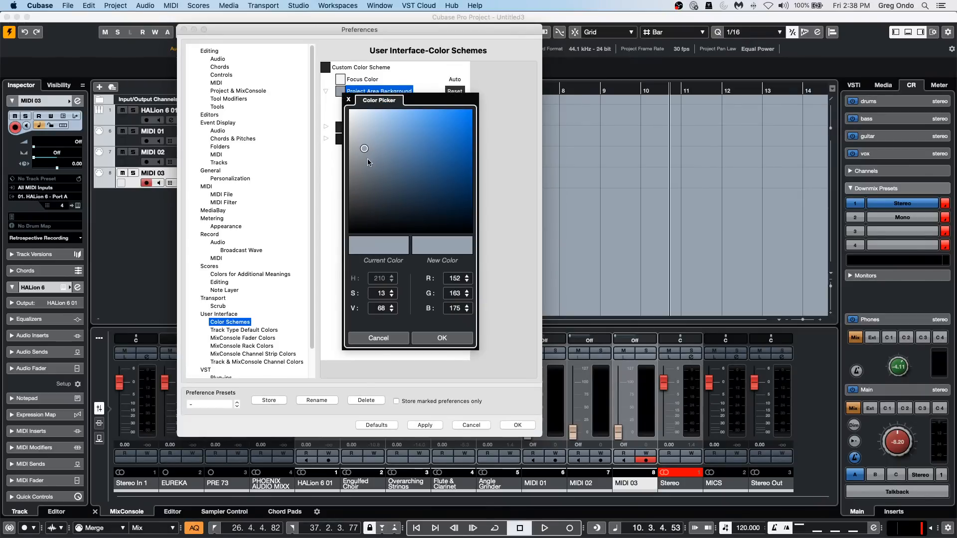
scroll(381, 311, down, 20)
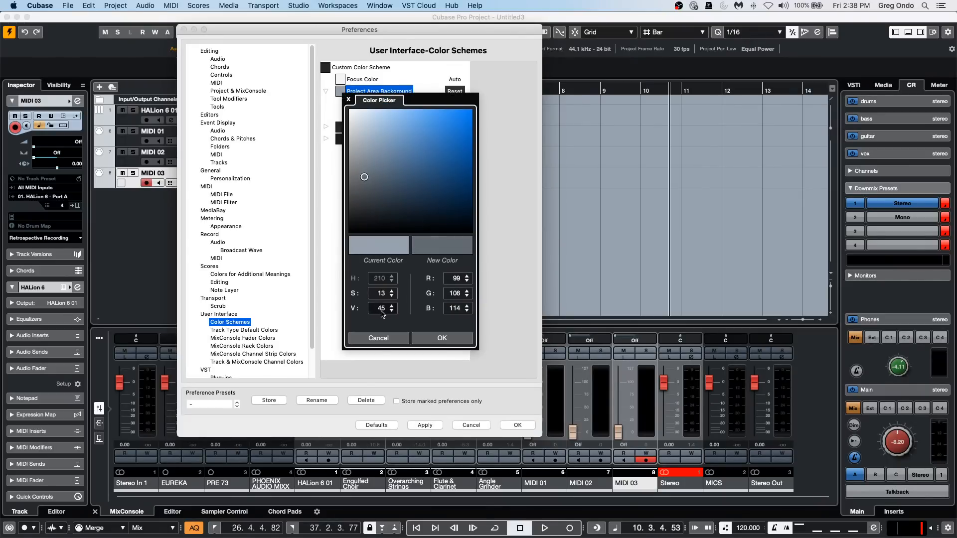
scroll(381, 311, down, 20)
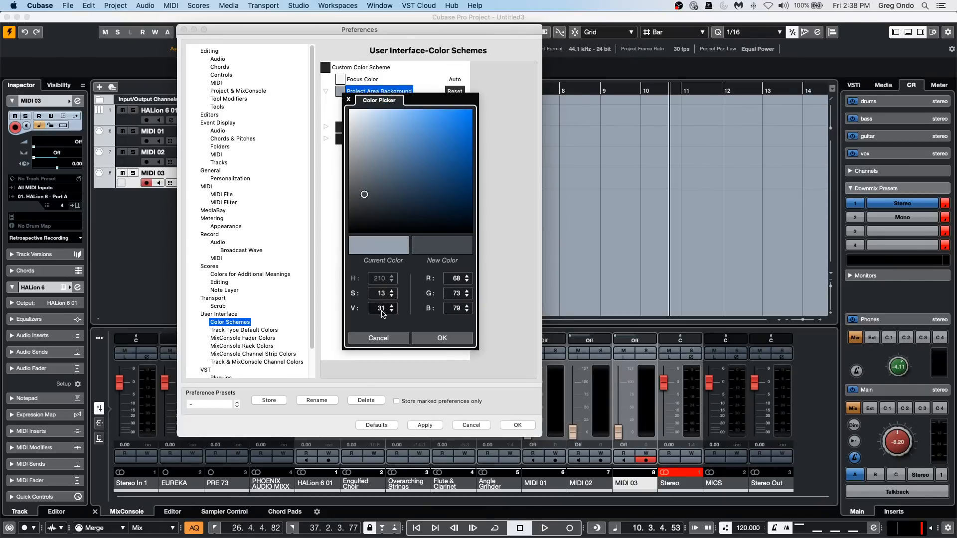
click(440, 338)
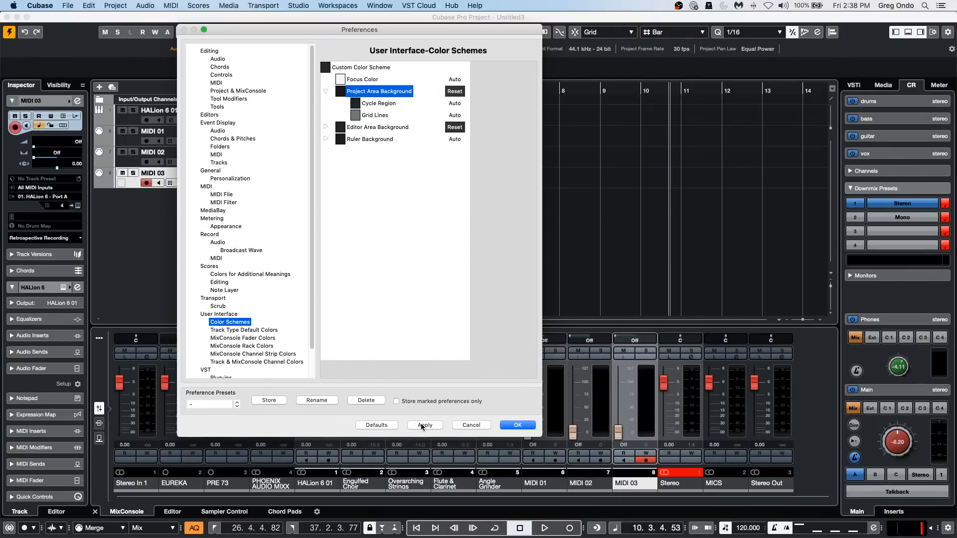
Restore the color schemes to their defaults and expand the Ruler and Editor Area Background entries before closing the preferences.
click(366, 400)
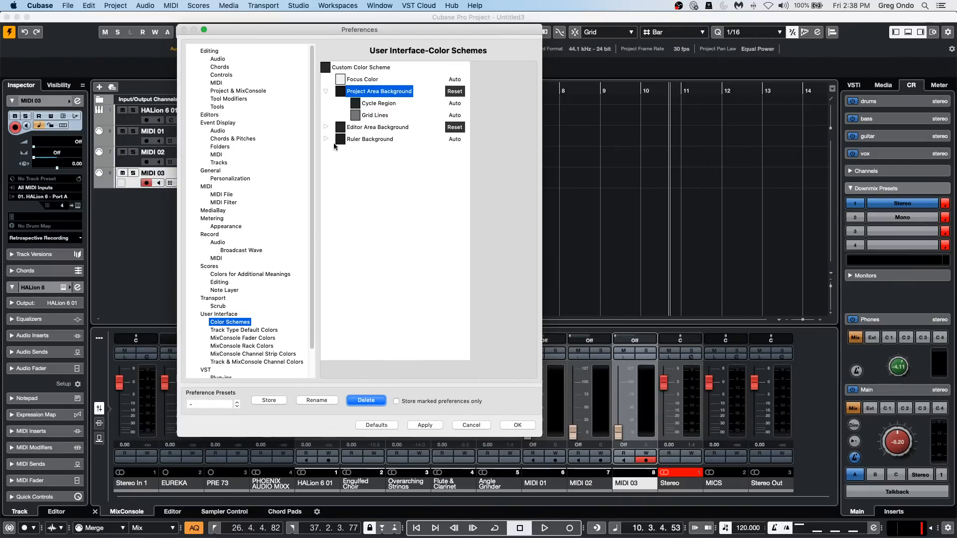
click(382, 426)
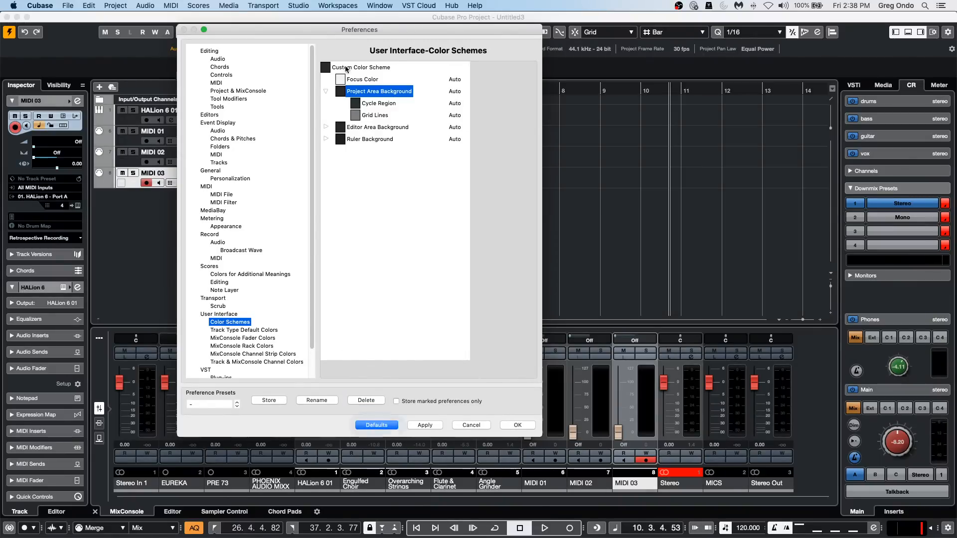
click(326, 139)
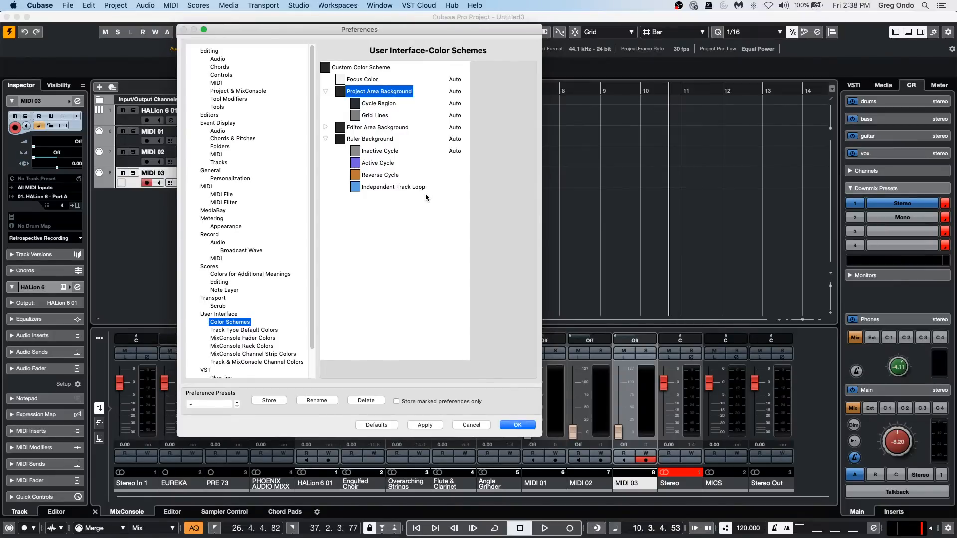
click(326, 127)
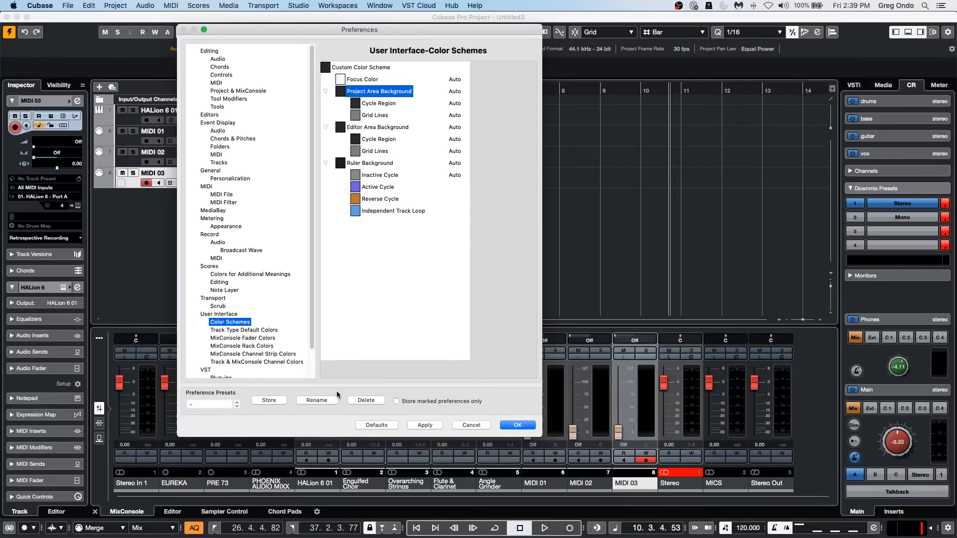
click(529, 425)
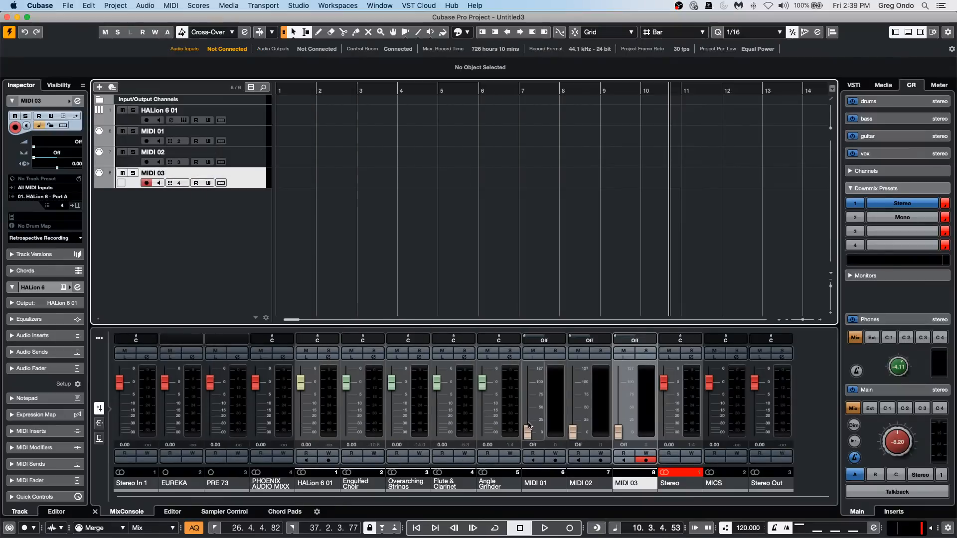
Close the Untitled3 project and activate the "be someone" project.
click(7, 17)
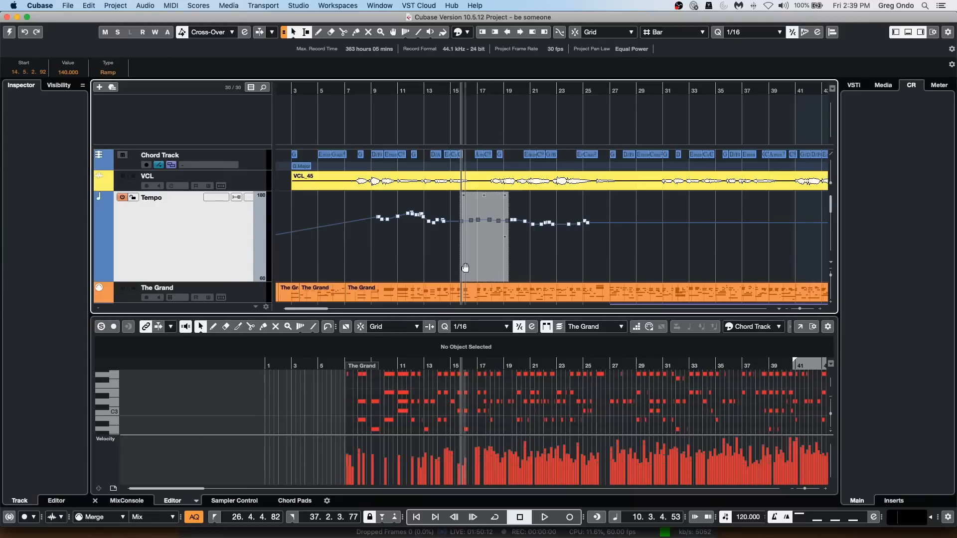
click(8, 32)
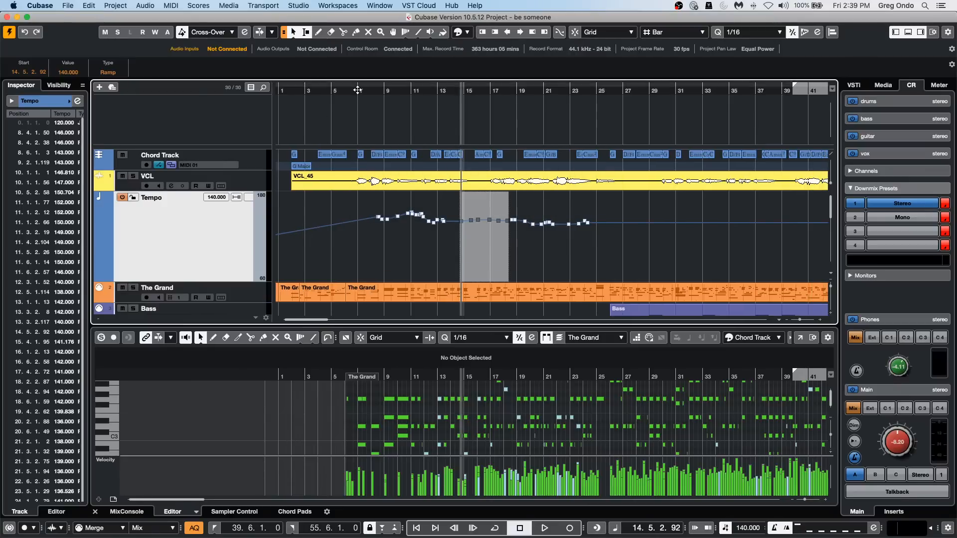
drag(362, 90, 364, 59)
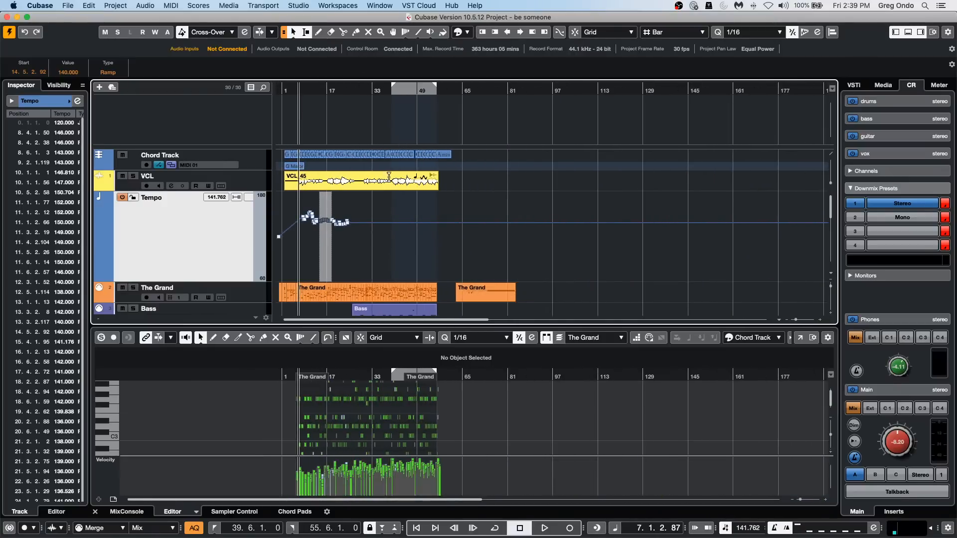
scroll(378, 202, down, 5)
scroll(380, 231, up, 5)
Check which MIDI logical presets are available while no MIDI part is selected.
click(120, 7)
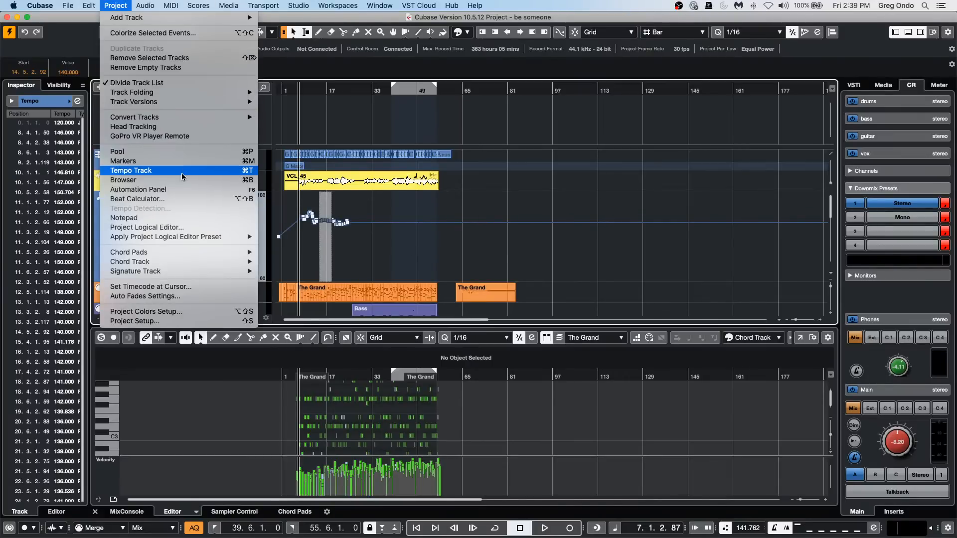
mouse_move(171, 4)
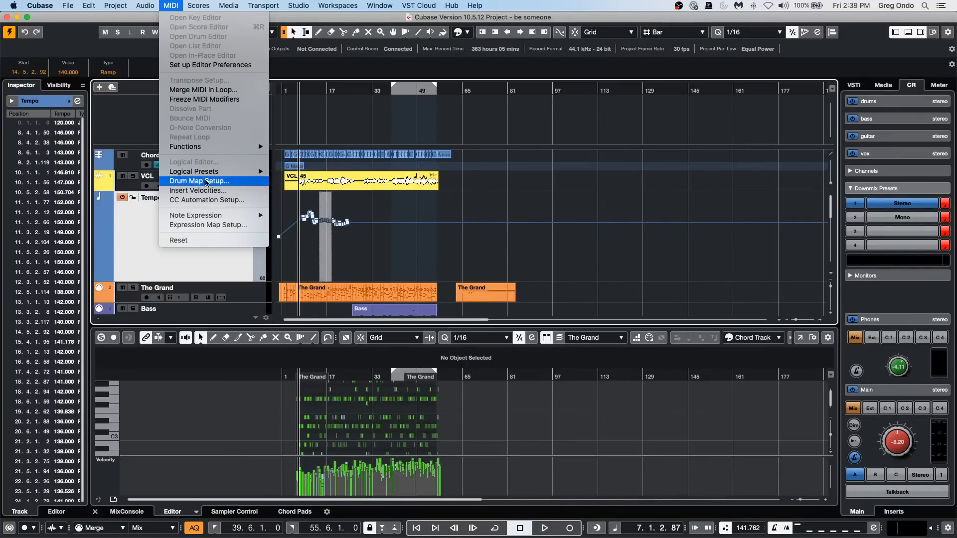
mouse_move(208, 176)
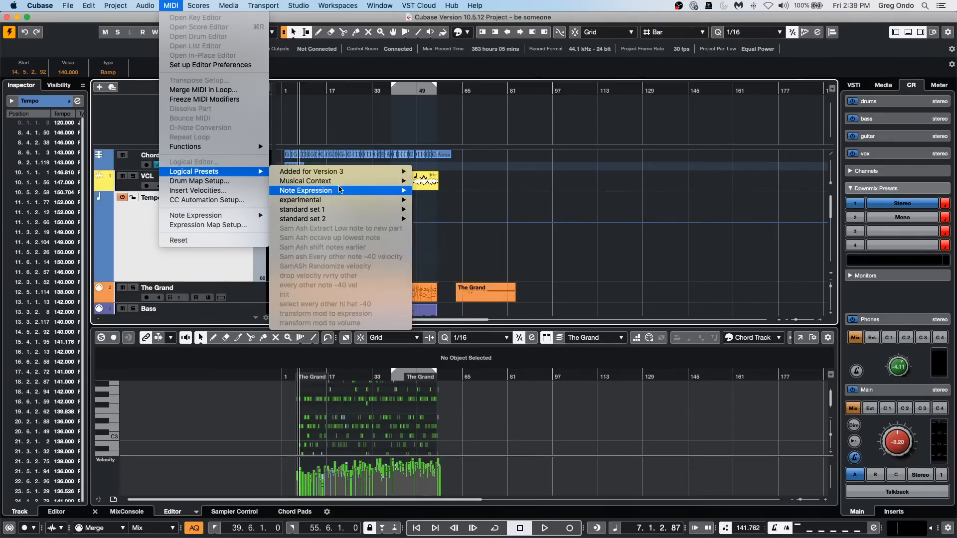
mouse_move(340, 190)
click(693, 276)
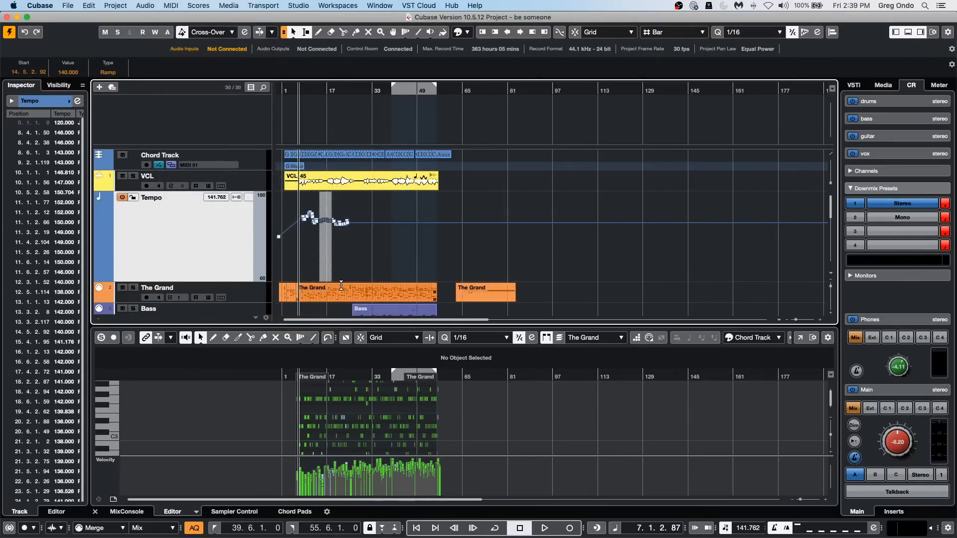
Select the long The Grand part and check which MIDI logical presets are available for it.
click(342, 298)
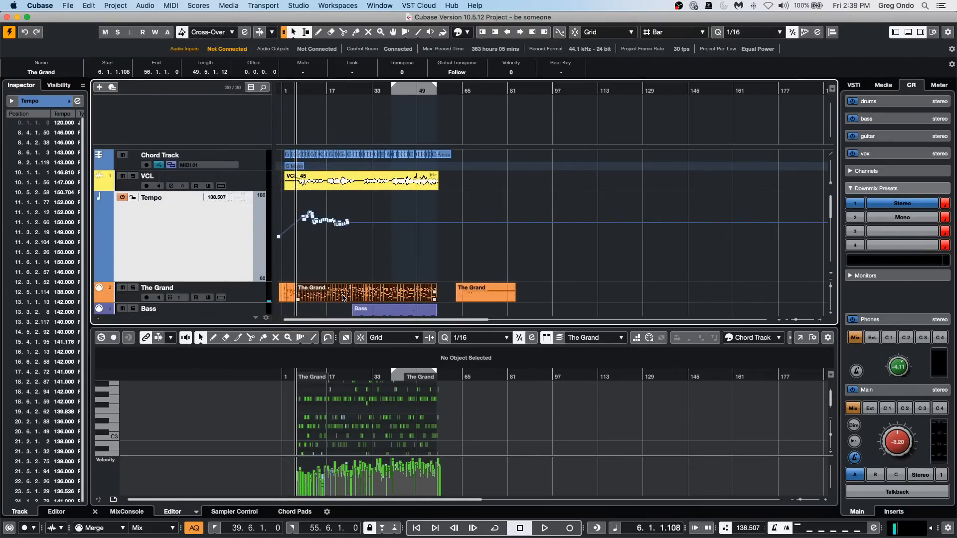
click(173, 5)
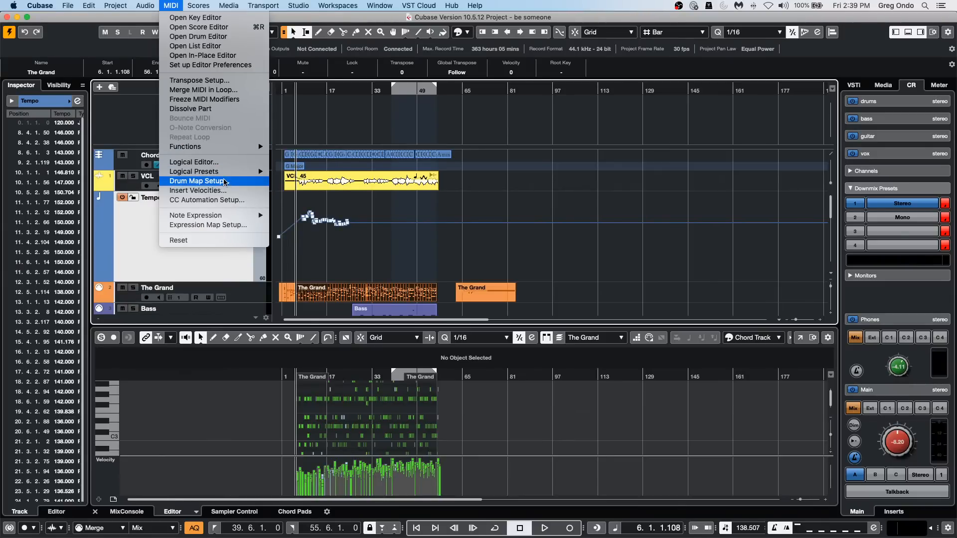
mouse_move(225, 172)
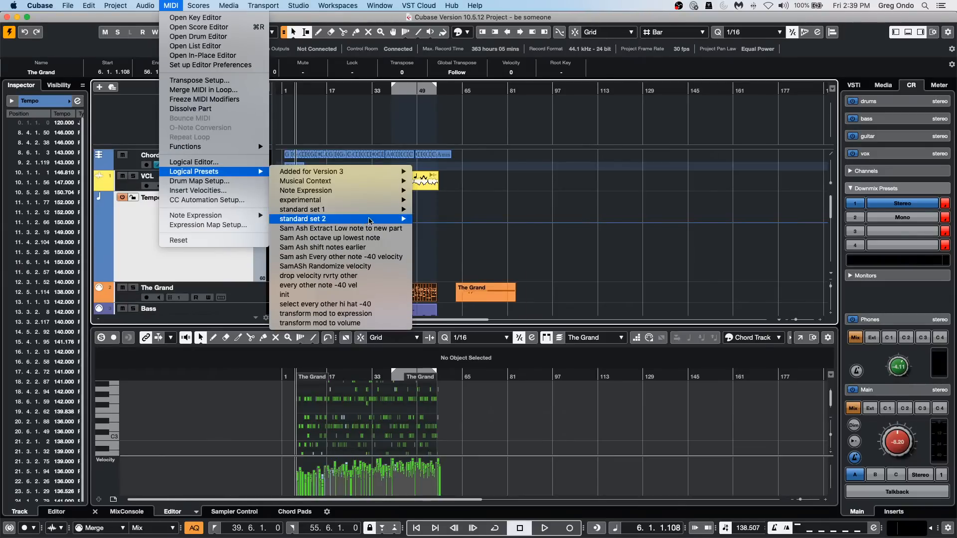
mouse_move(374, 193)
click(670, 265)
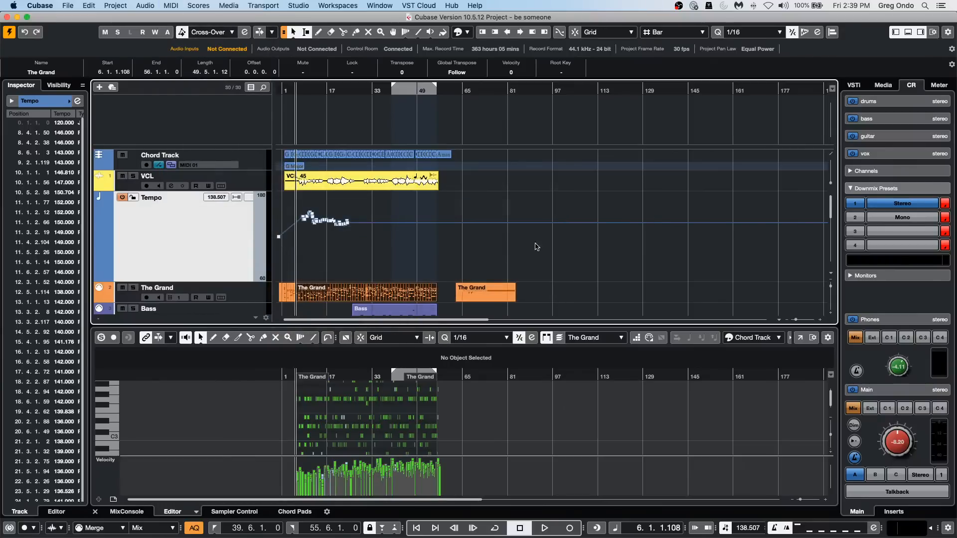
Deselect The Grand part and check the availability of the MIDI logical presets again.
click(518, 251)
click(108, 3)
mouse_move(160, 7)
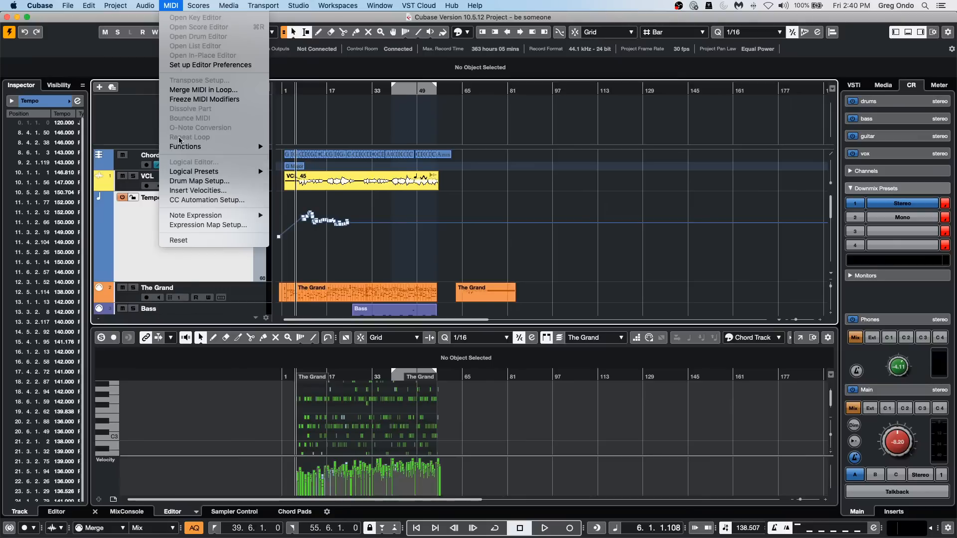
mouse_move(191, 174)
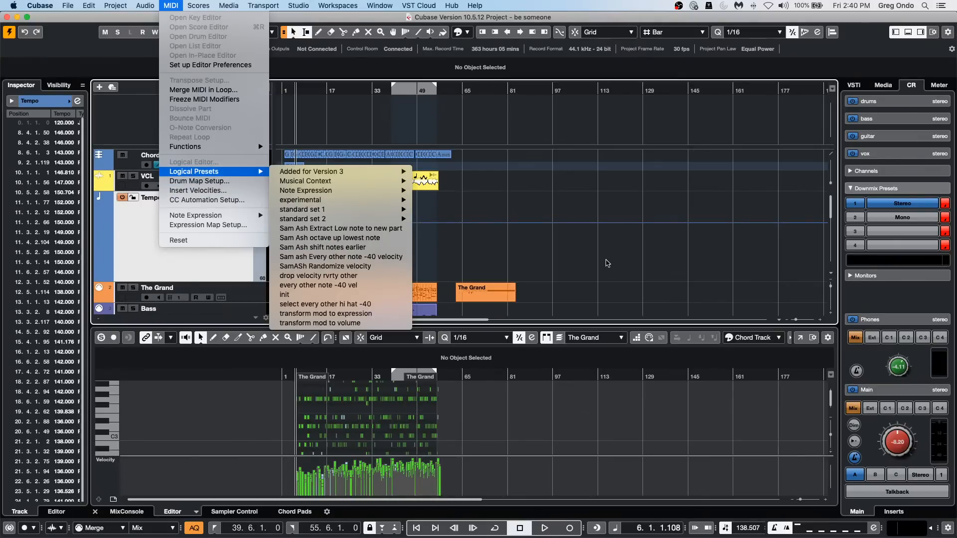
click(562, 259)
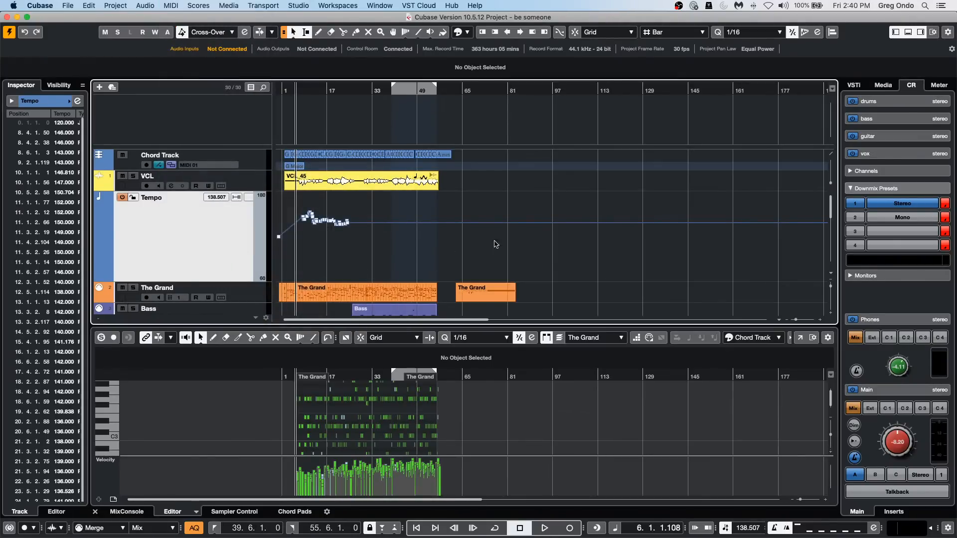
Select the ac gtr part starting at bar 39 on the upper Guitar track and check which MIDI logical presets are available.
scroll(517, 247, down, 5)
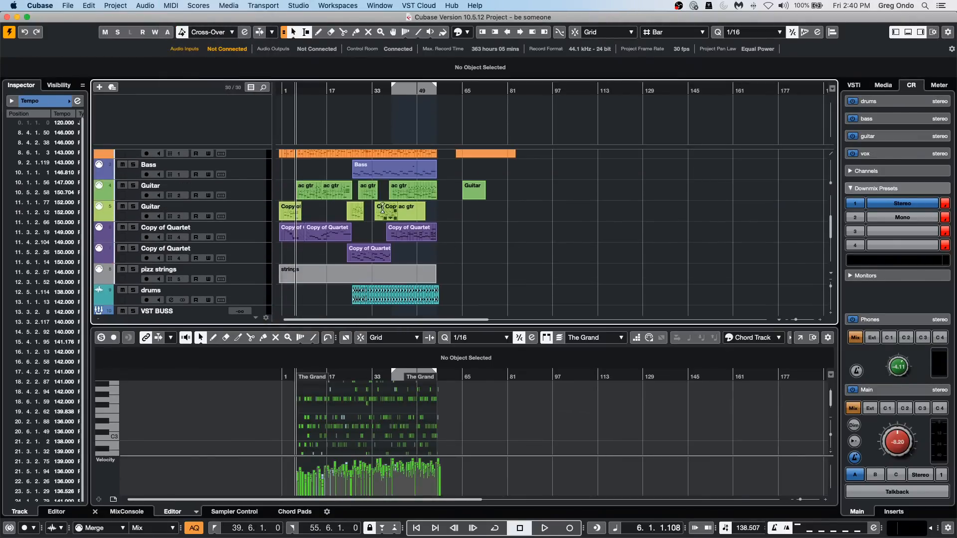
click(409, 191)
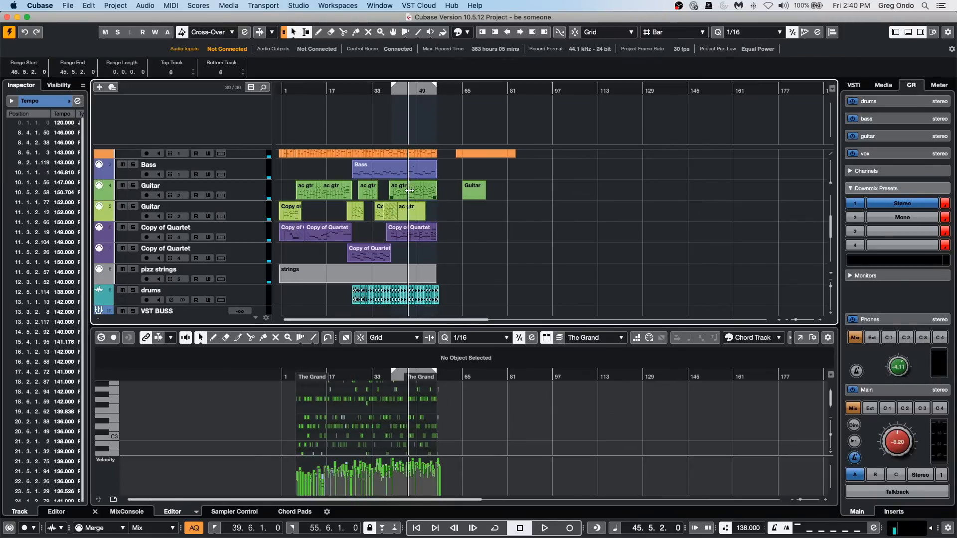
click(417, 195)
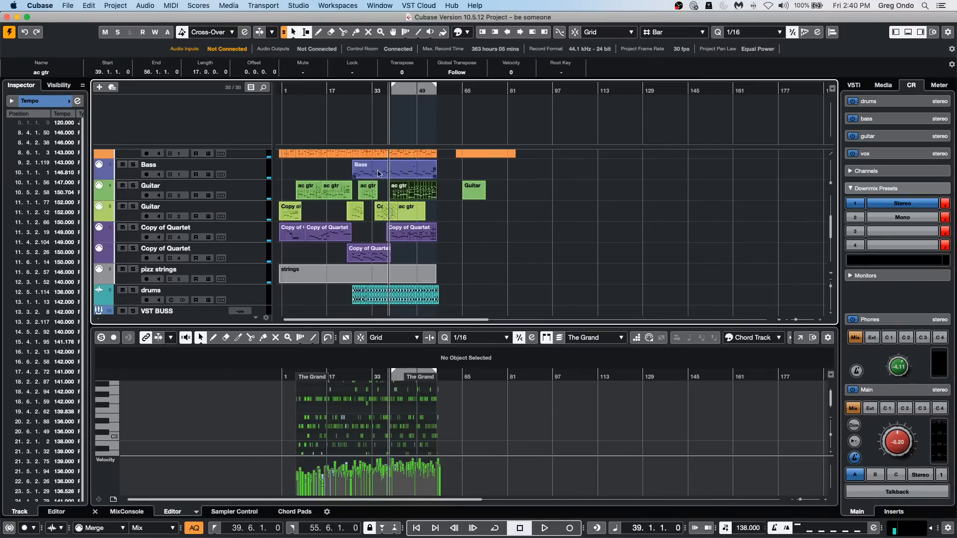
click(164, 6)
mouse_move(194, 176)
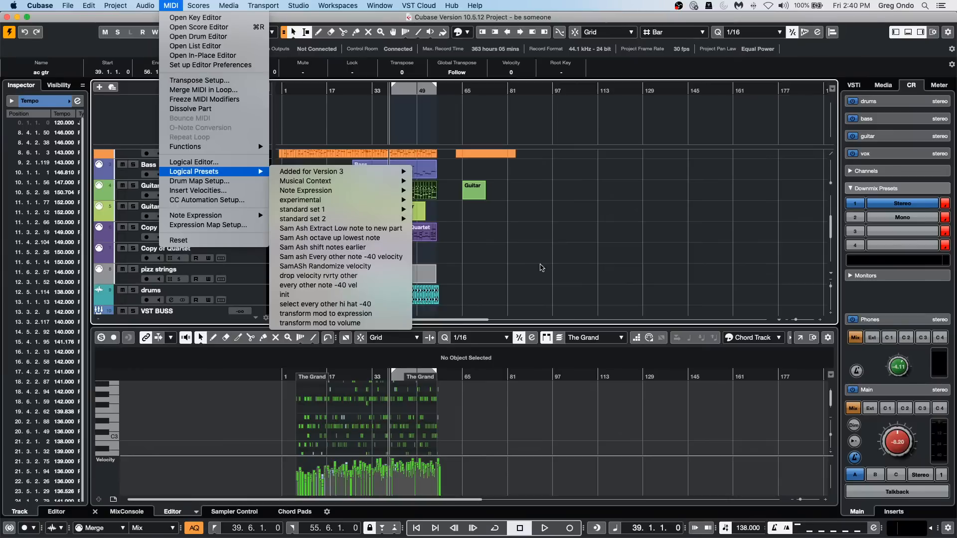
click(546, 269)
click(545, 269)
Select a range of tempo points from about bar 10 to bar 24 on the Tempo track and check the MIDI logical presets.
scroll(546, 269, up, 3)
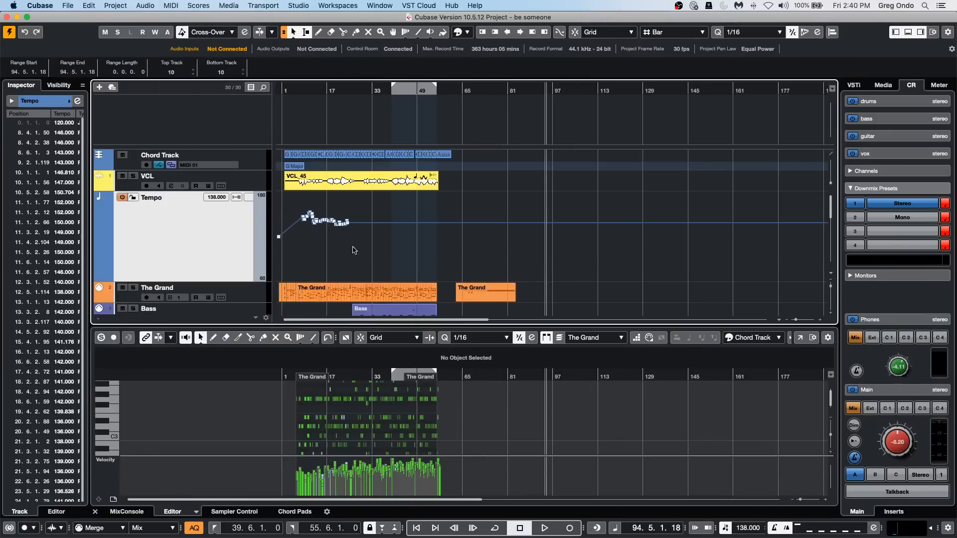
click(310, 209)
drag(348, 217, 310, 203)
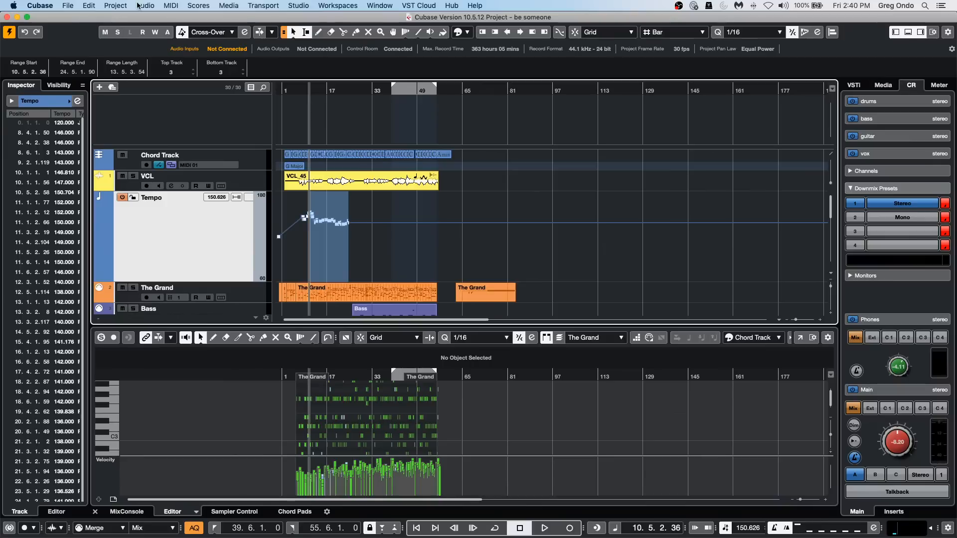
click(169, 6)
mouse_move(178, 5)
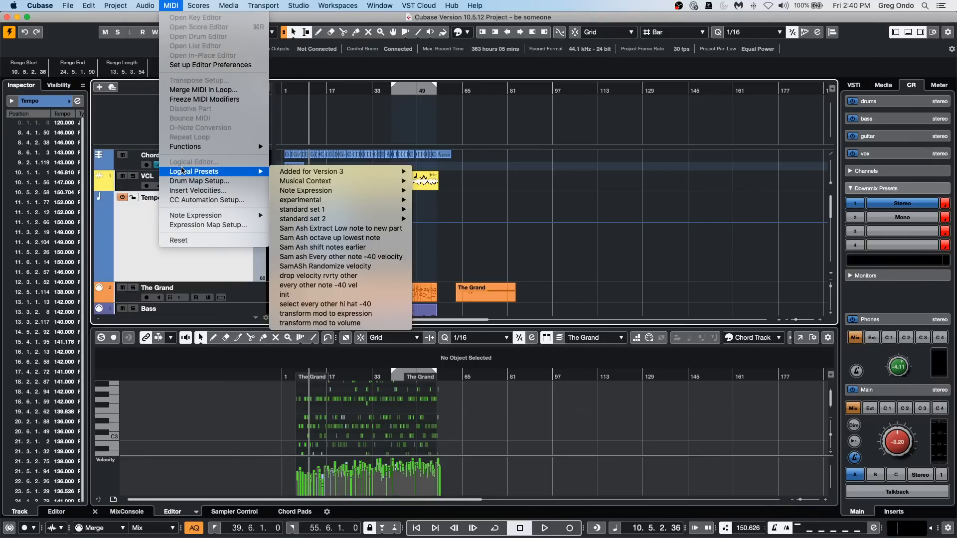
click(486, 201)
click(487, 201)
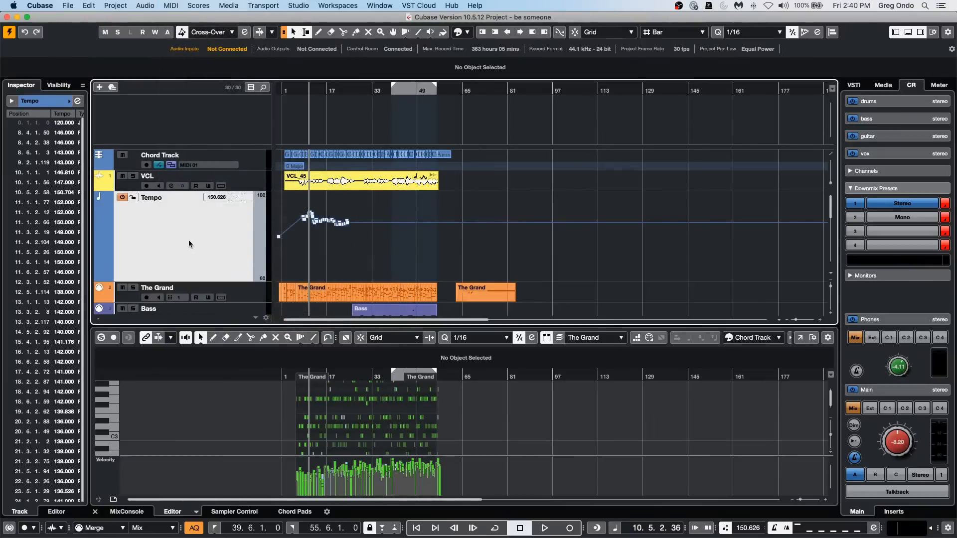
Revert the "be someone" project to its previously saved version.
scroll(304, 264, down, 3)
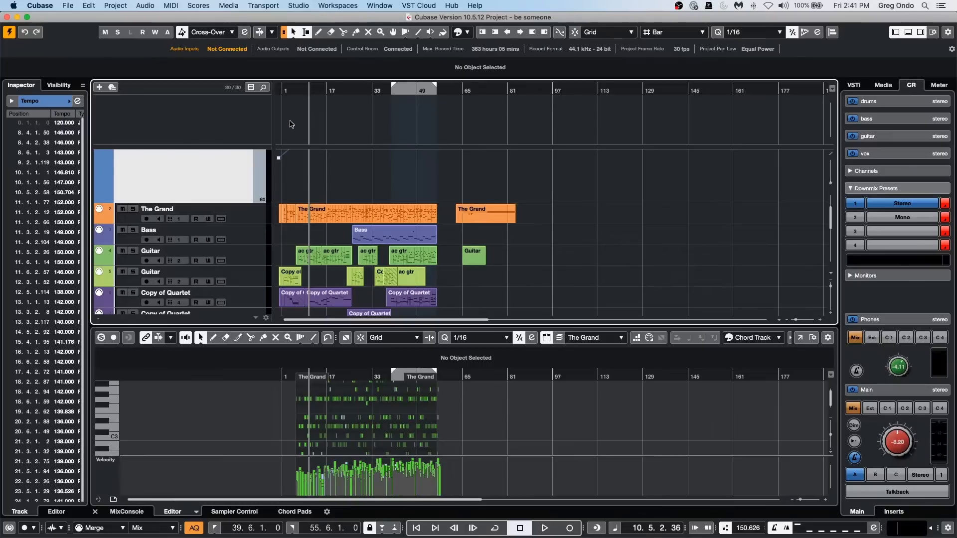
scroll(385, 228, up, 3)
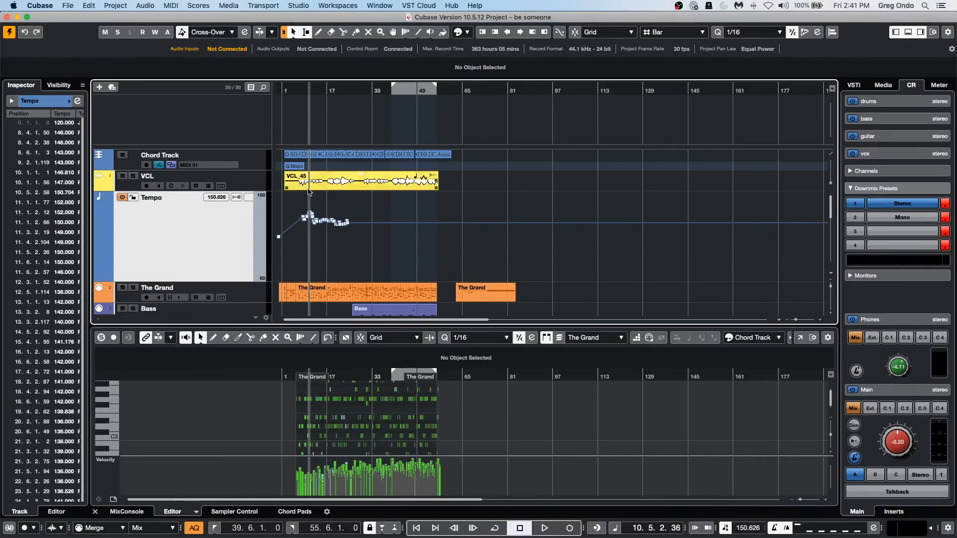
click(68, 6)
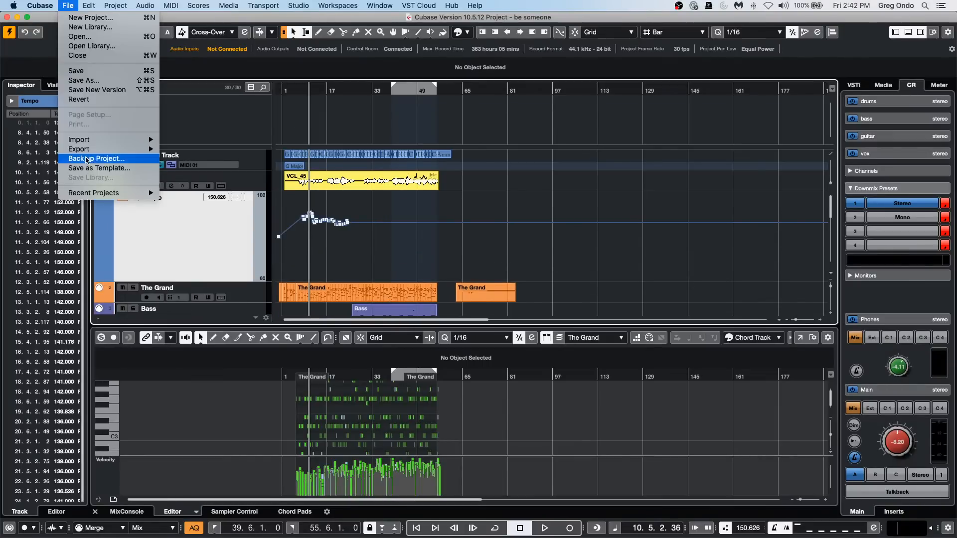
mouse_move(95, 192)
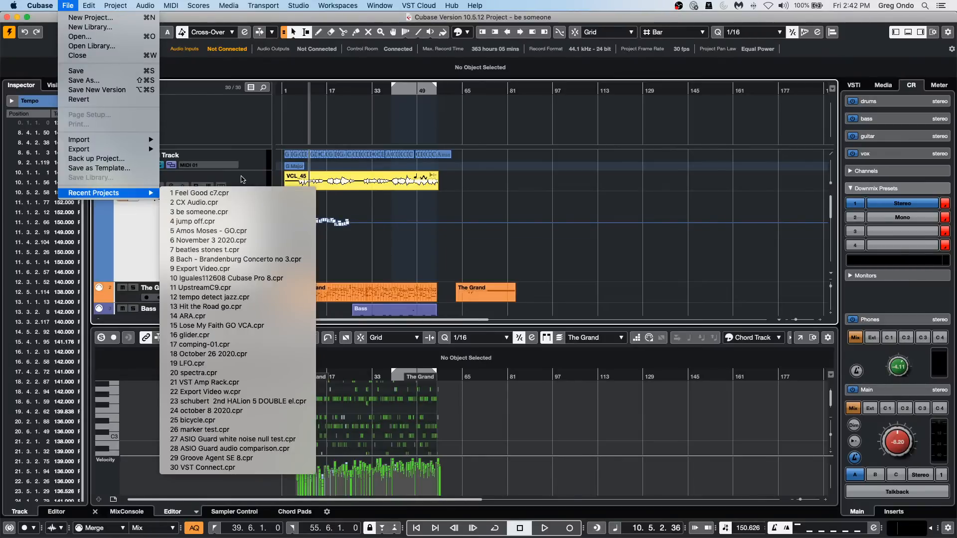
mouse_move(53, 6)
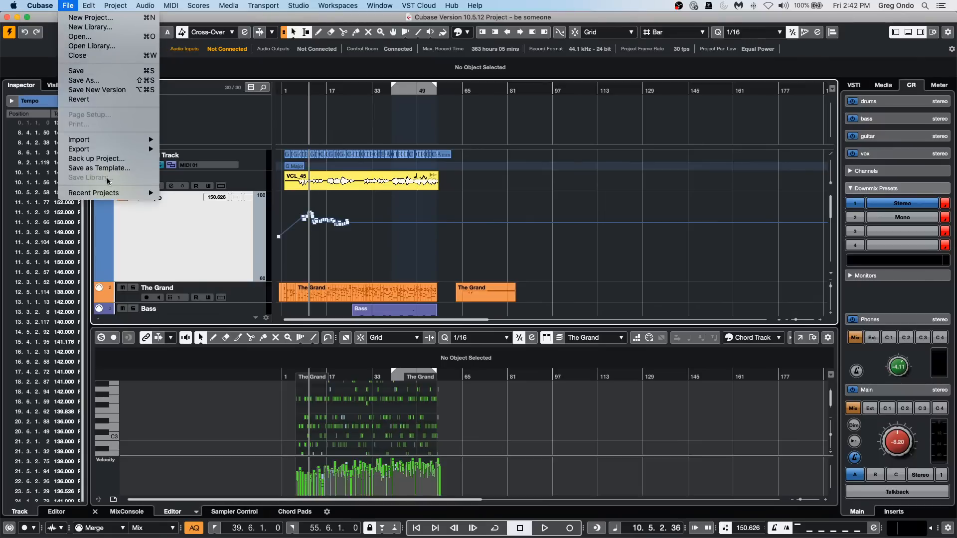
mouse_move(106, 149)
click(104, 99)
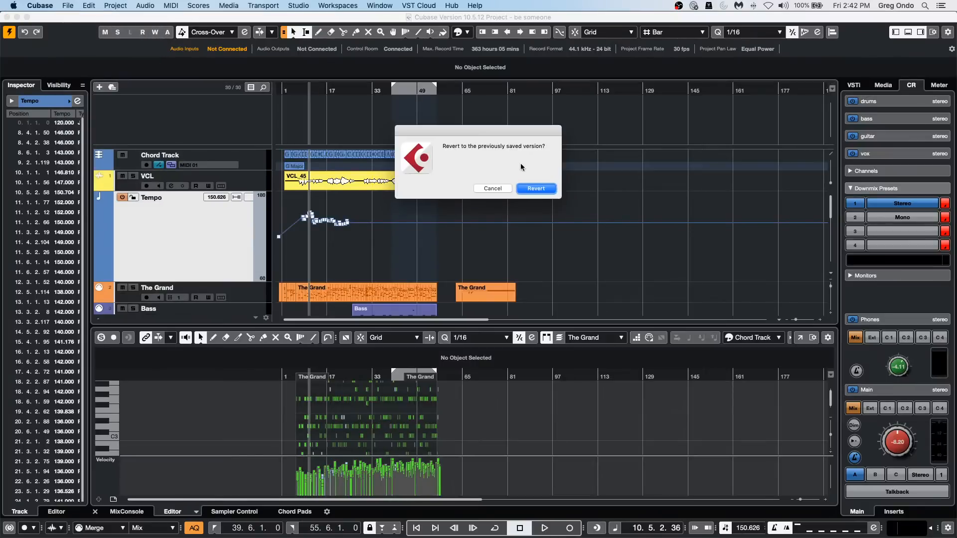
click(533, 190)
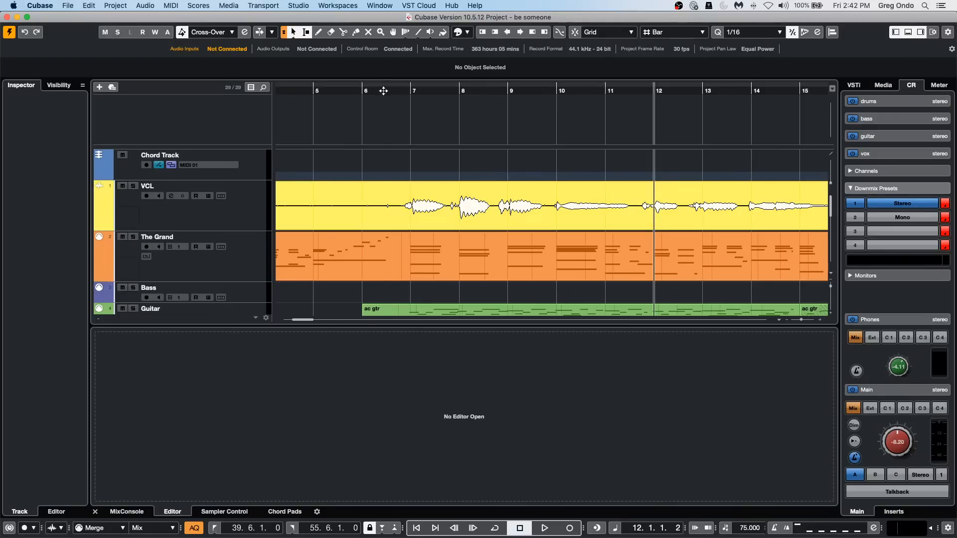
Open the VCL_45 vocal event in a separate Sample Editor window and enable VariAudio editing.
key(g)
double_click(314, 209)
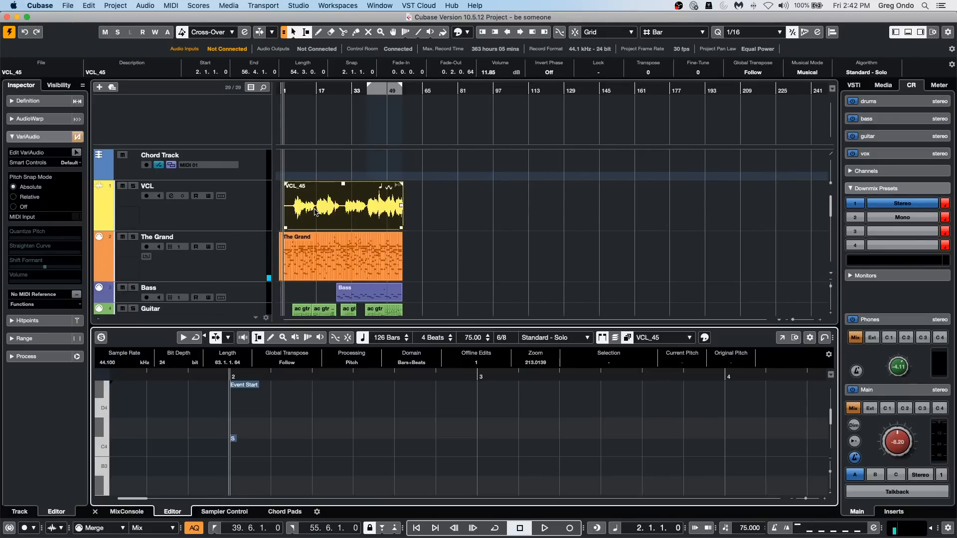
click(785, 340)
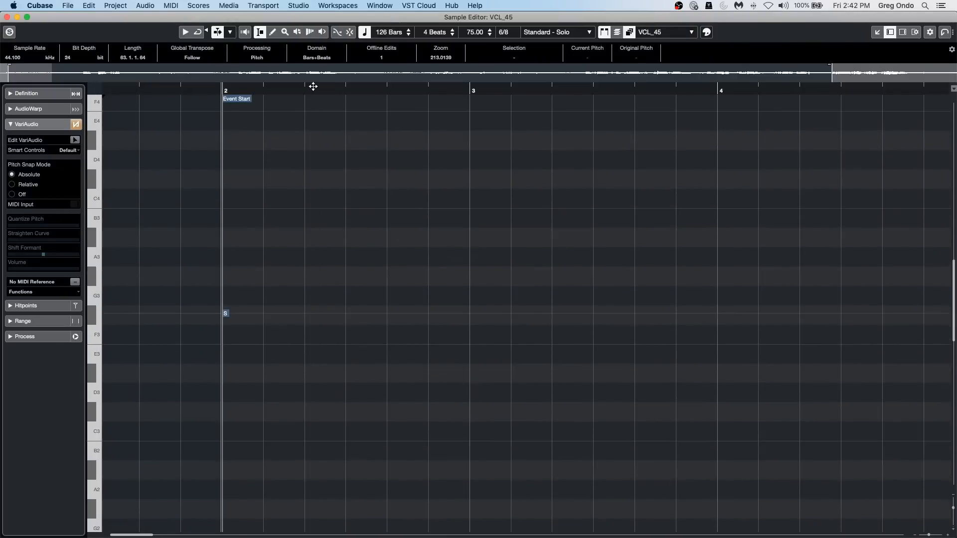
drag(313, 87, 312, 52)
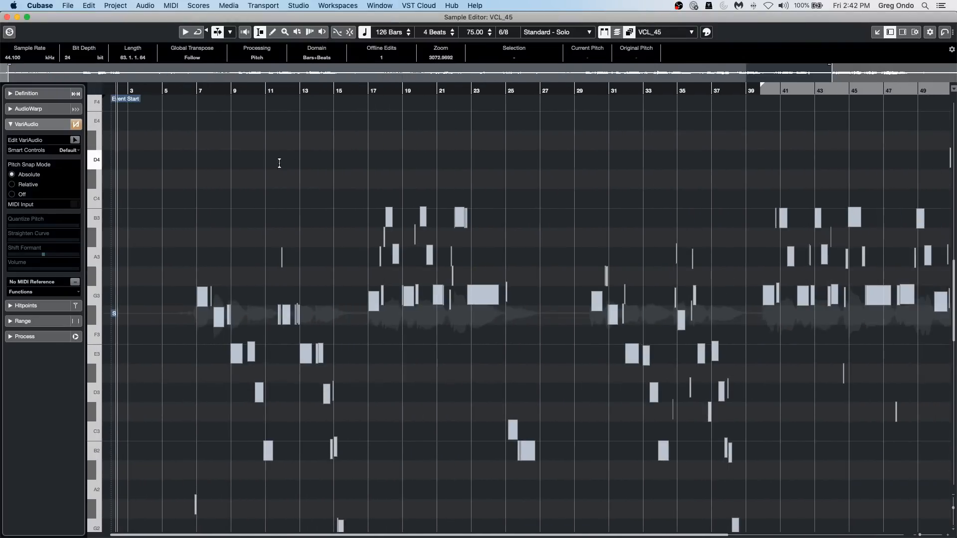
click(73, 139)
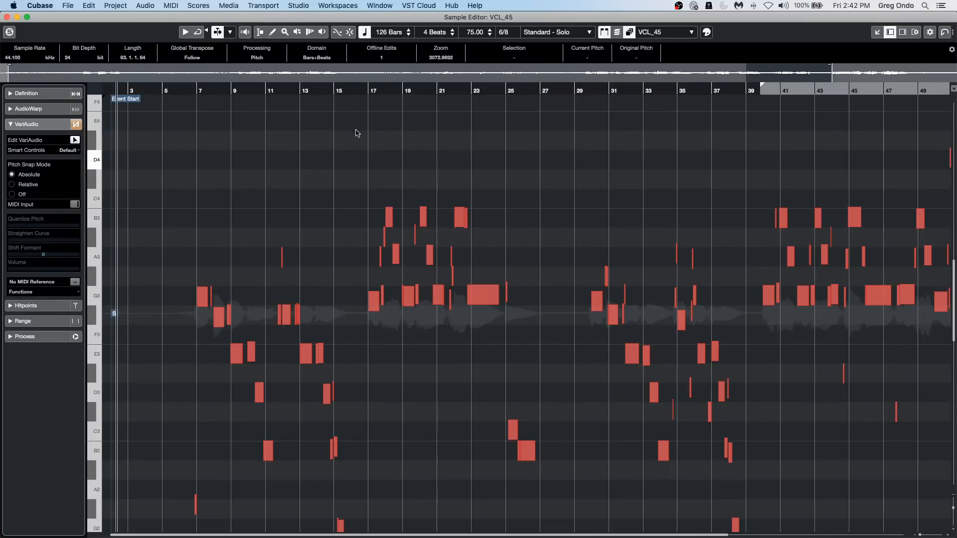
Select the vocal segments between about bars 18 and 21, quantize their pitch to 61 %, and close the Sample Editor.
drag(368, 90, 409, 171)
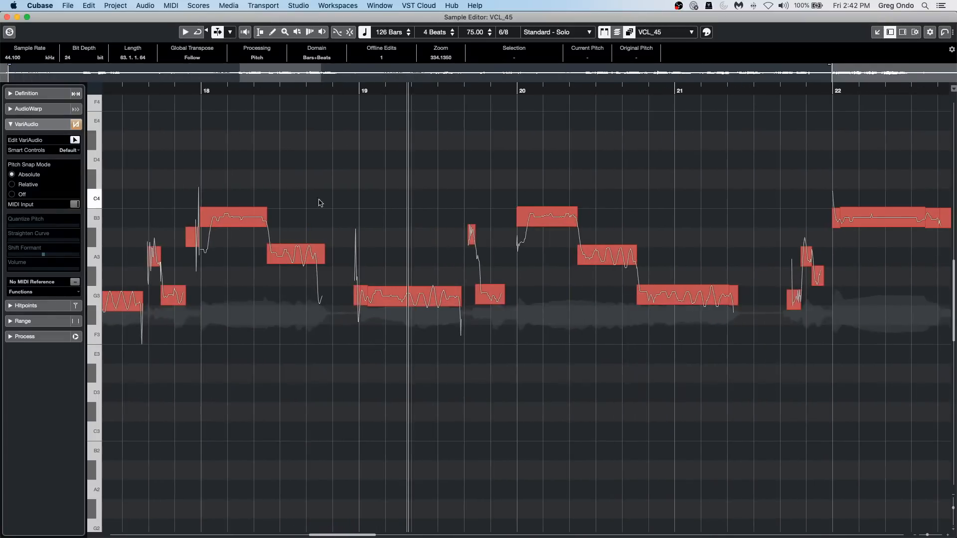
drag(320, 203, 733, 371)
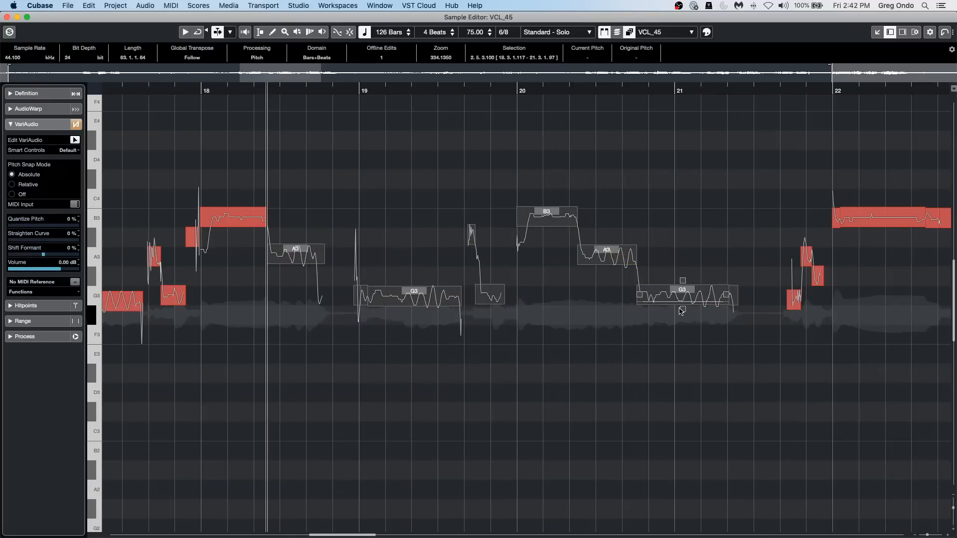
drag(688, 314, 675, 273)
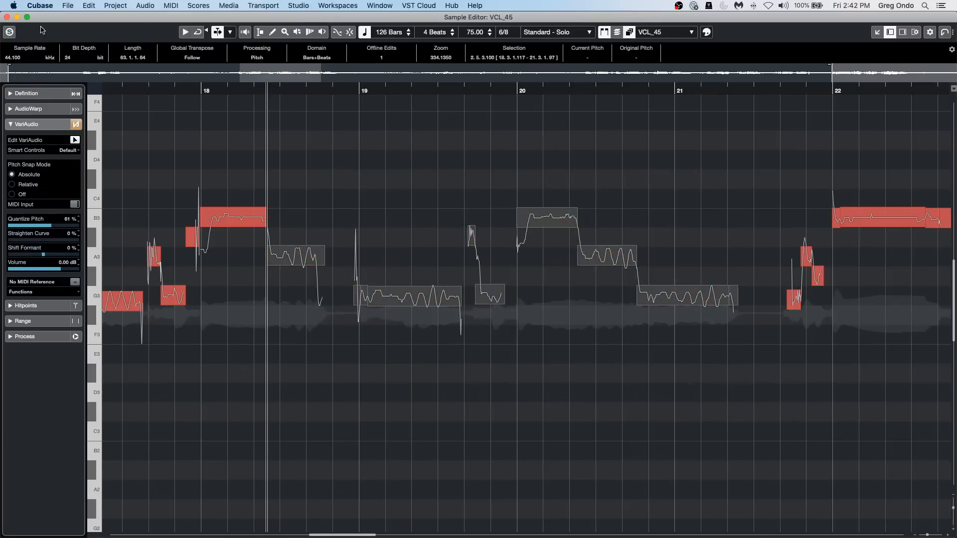
click(7, 16)
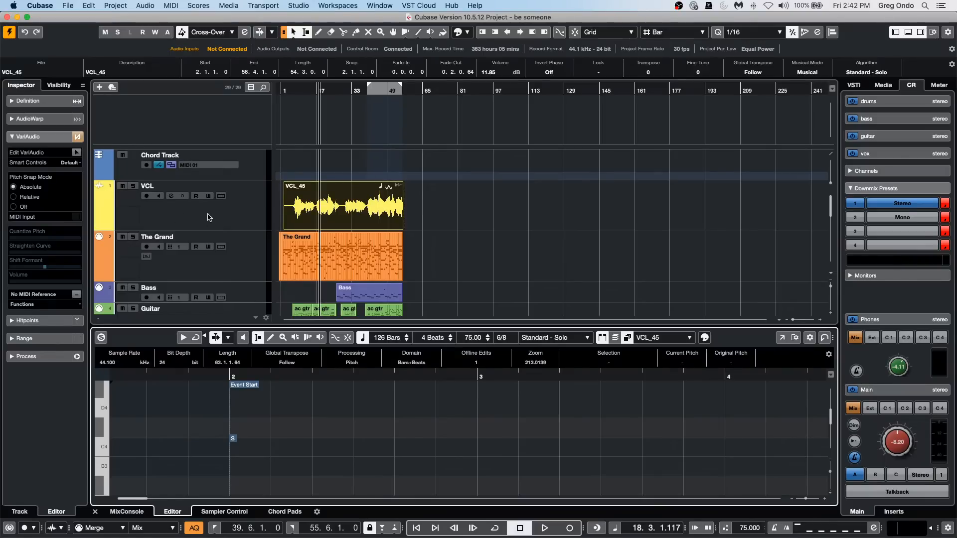
Add the Pitch Correct effect after the Tube Compressor on the VCL track, keeping only its window open below the vocal event.
click(219, 224)
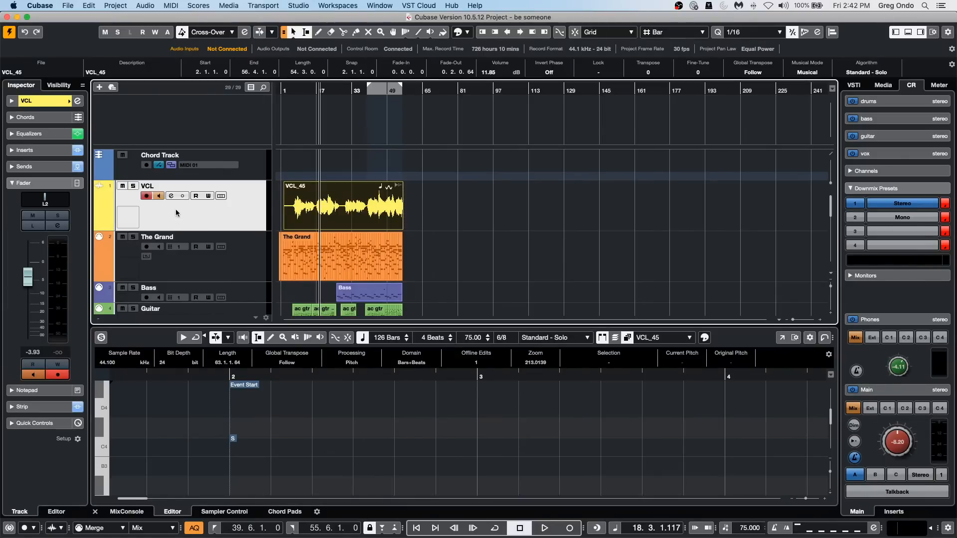
click(25, 150)
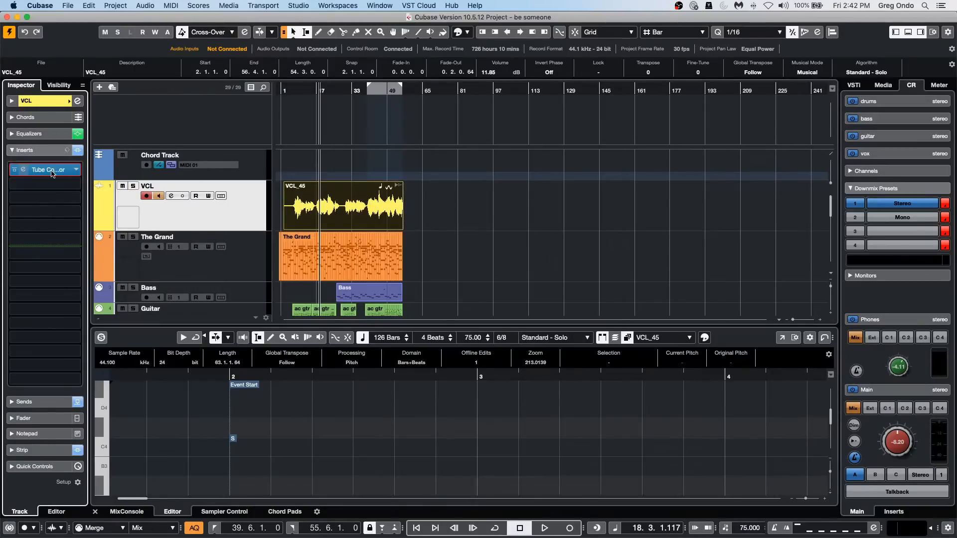
click(52, 173)
click(76, 169)
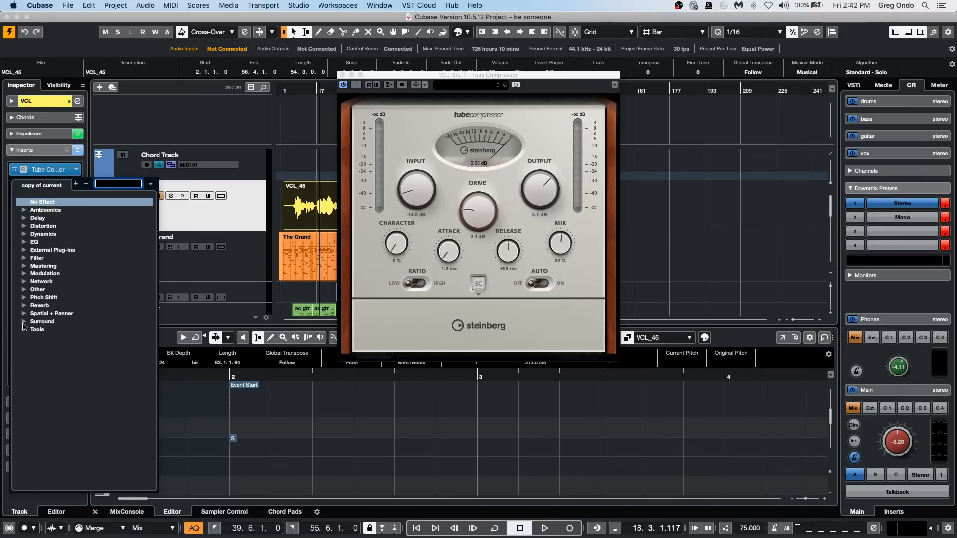
click(24, 298)
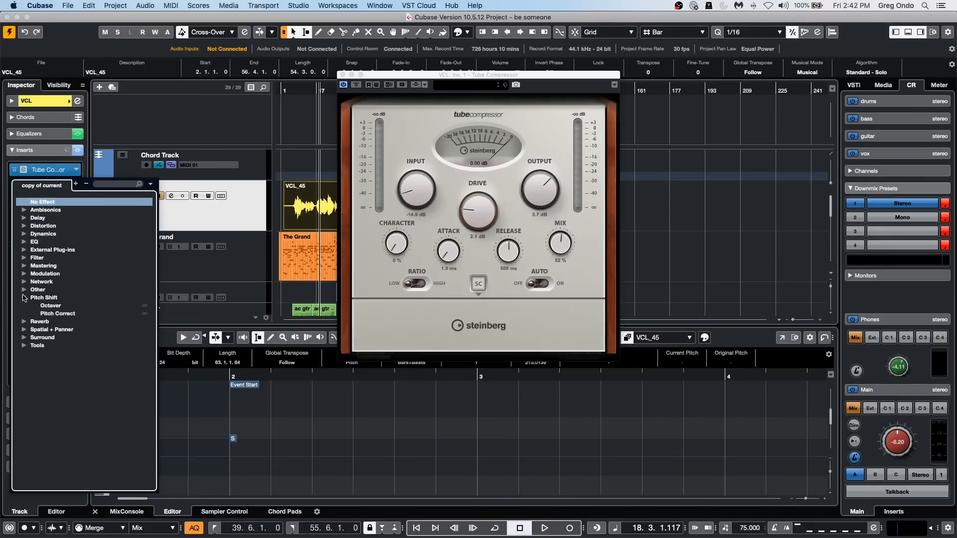
click(65, 314)
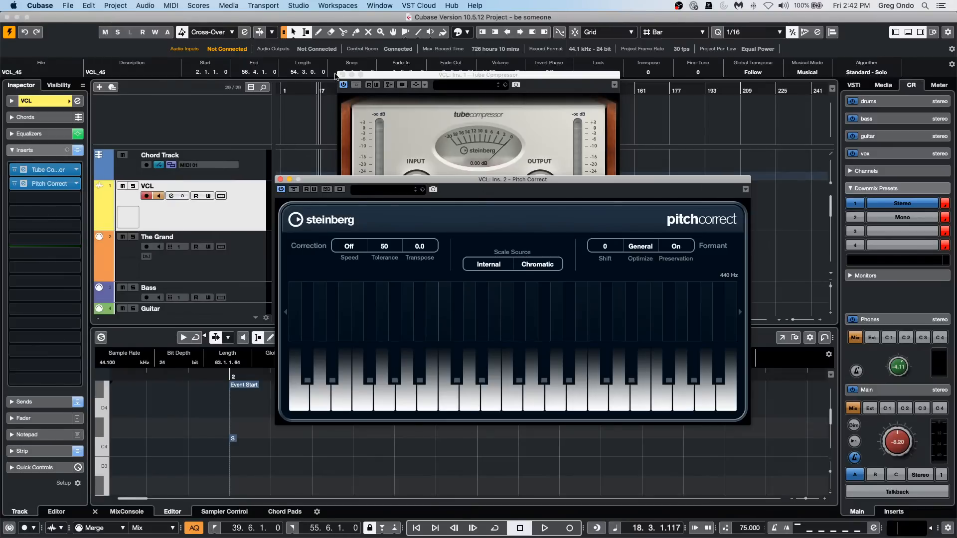
click(341, 75)
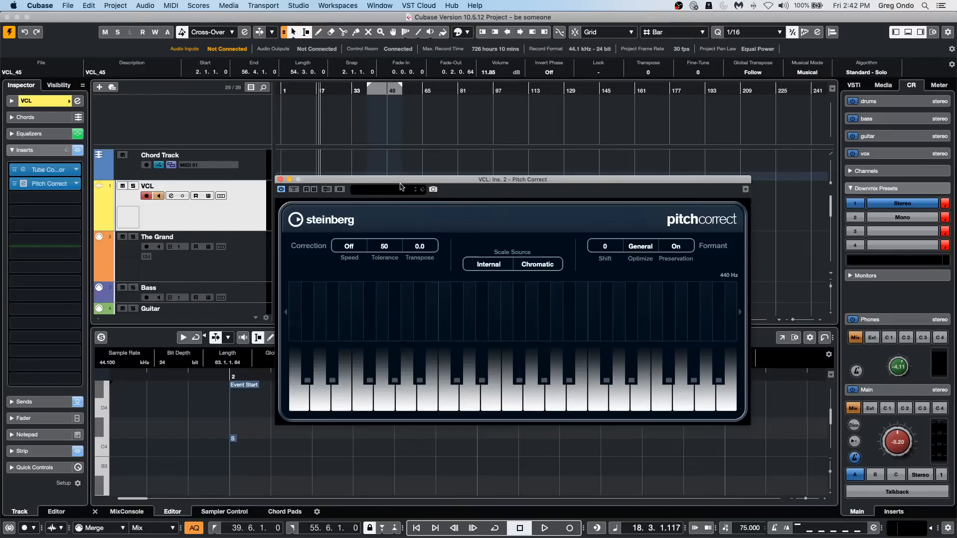
drag(414, 179, 351, 258)
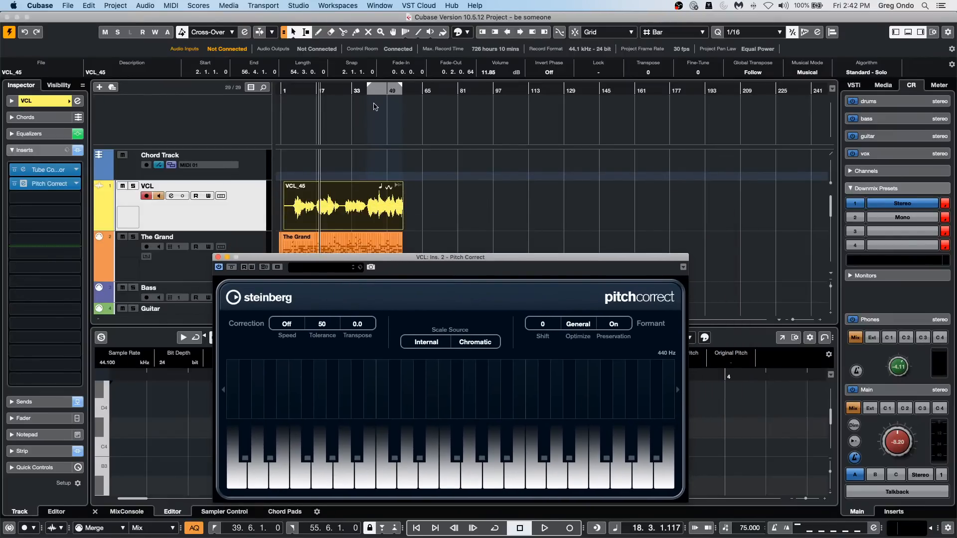
Play the vocal from about bar 21 and set the Pitch Correct formant shift to -37.
click(328, 191)
key(space)
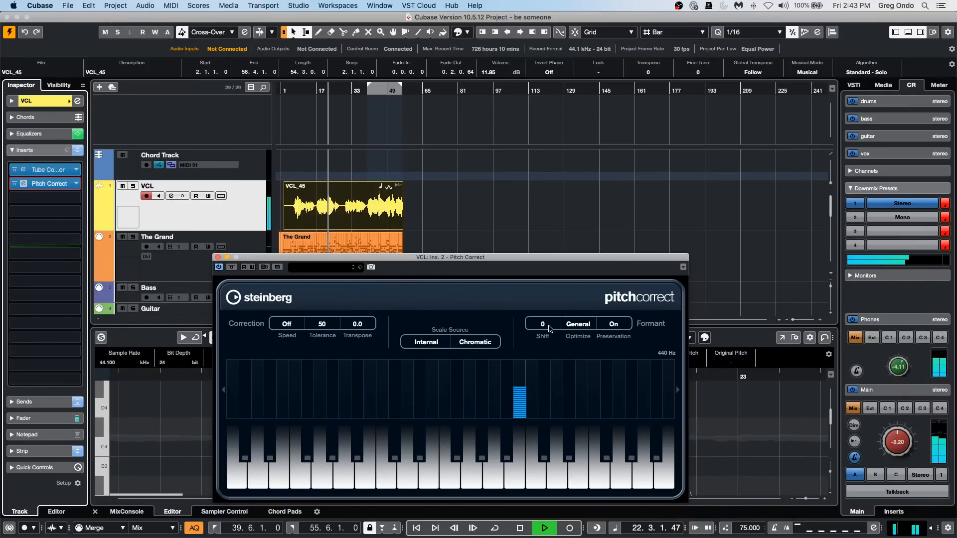
drag(549, 327, 549, 351)
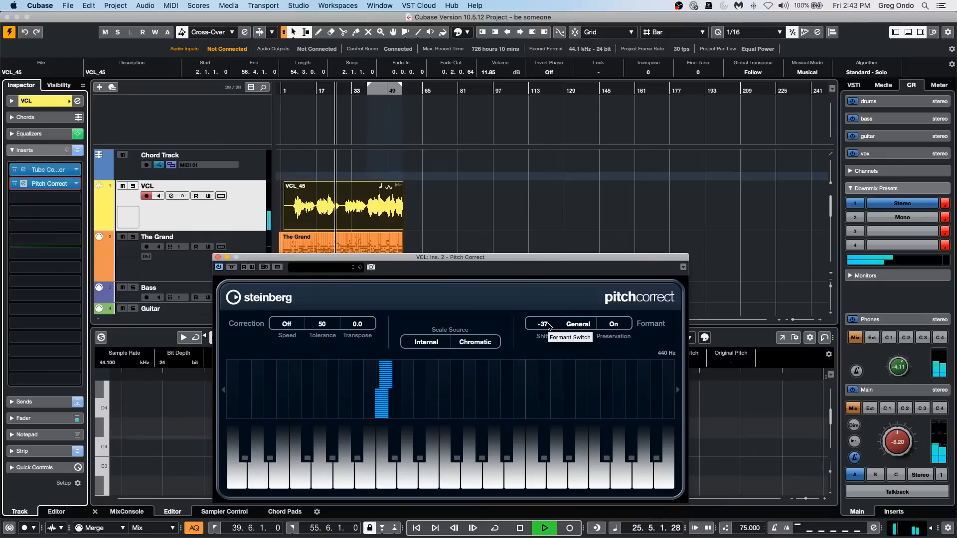
Replay the vocal from about bar 7, set the Pitch Correct formant shift to 19, and stop playback.
click(296, 91)
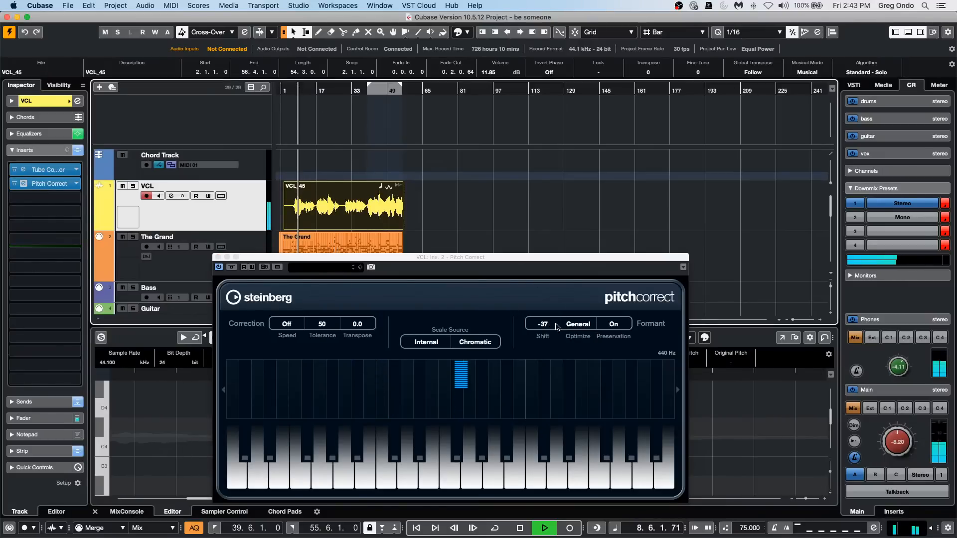
drag(556, 327, 569, 311)
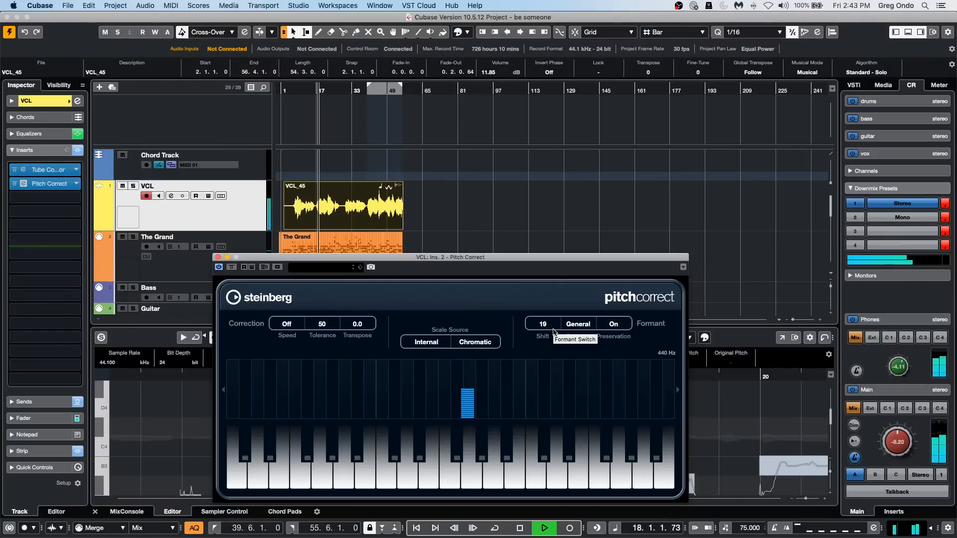
key(space)
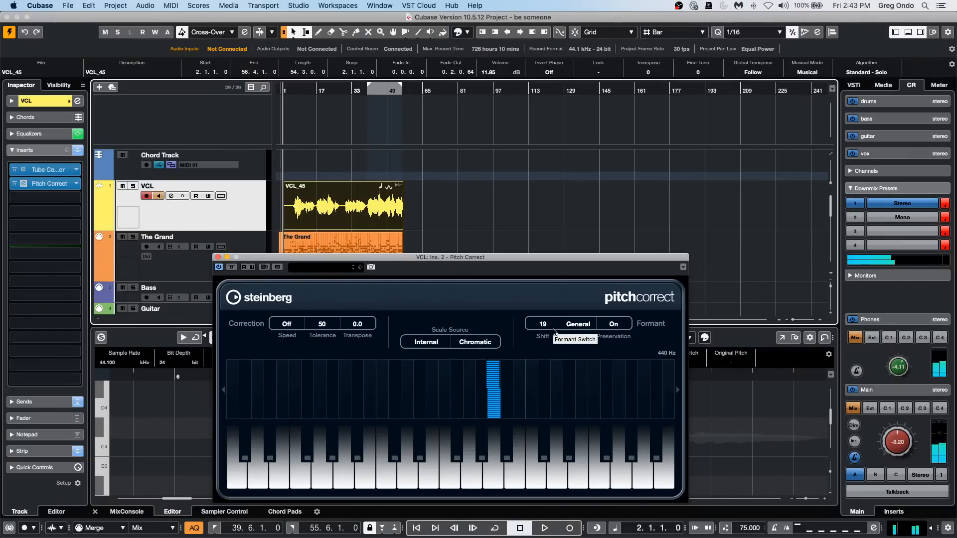
Check the Pitch Correct scale source options, keep Internal, and set the correction scale to G# Major.
click(418, 342)
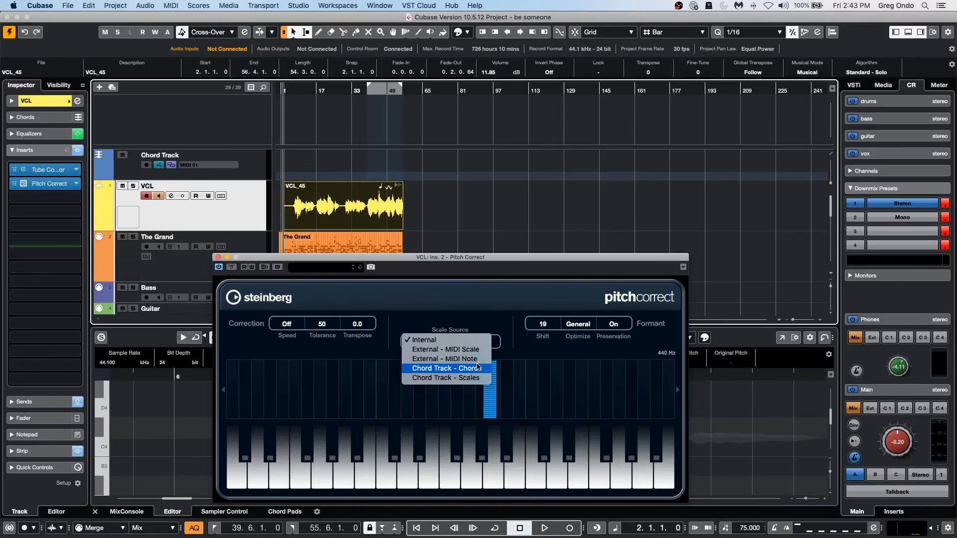
click(285, 322)
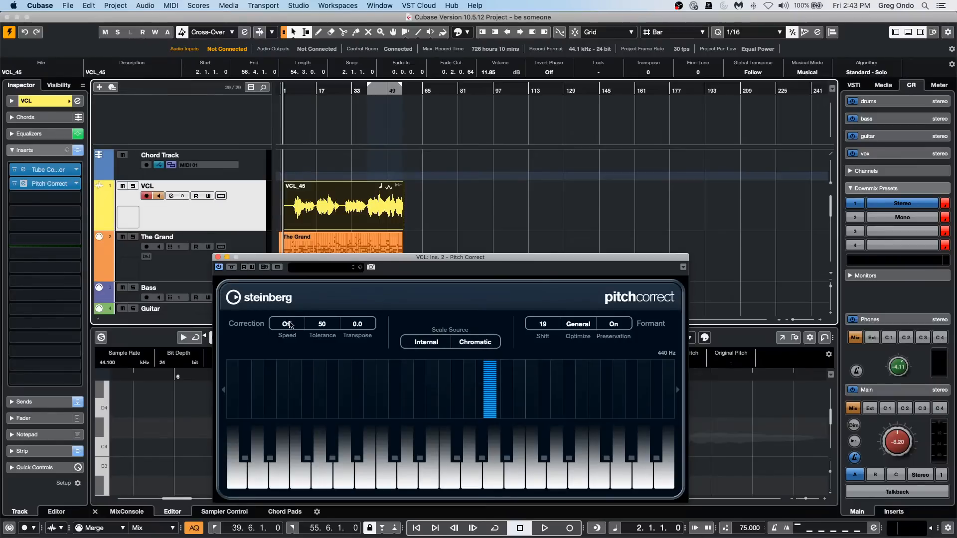
click(489, 344)
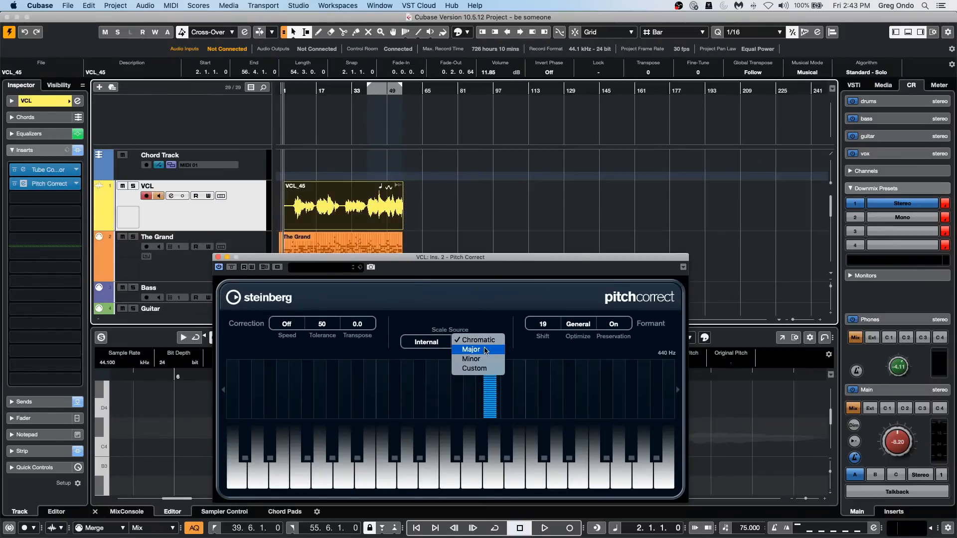
click(485, 349)
click(496, 342)
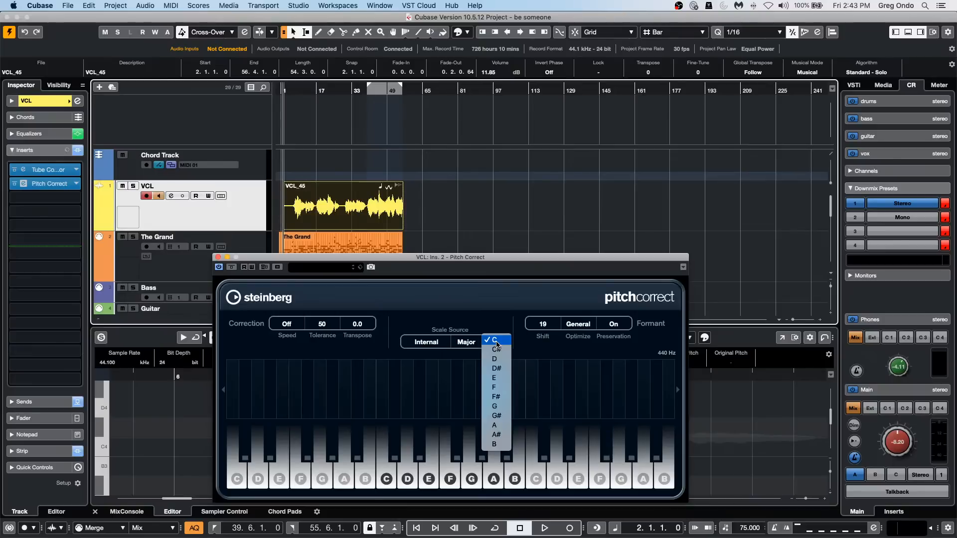
click(497, 415)
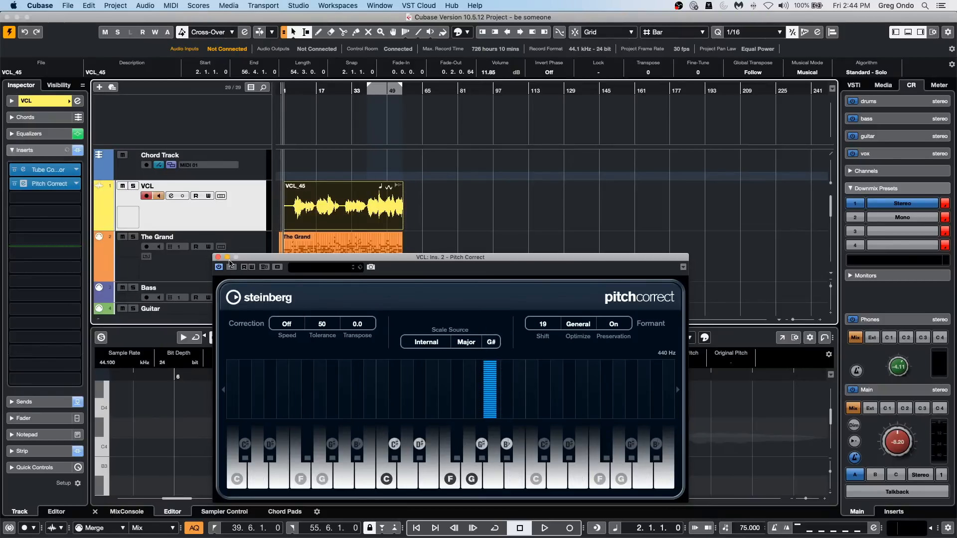
Close the Pitch Correct window and remove the effect from the VCL track's inserts, keeping the Tube Compressor.
click(217, 258)
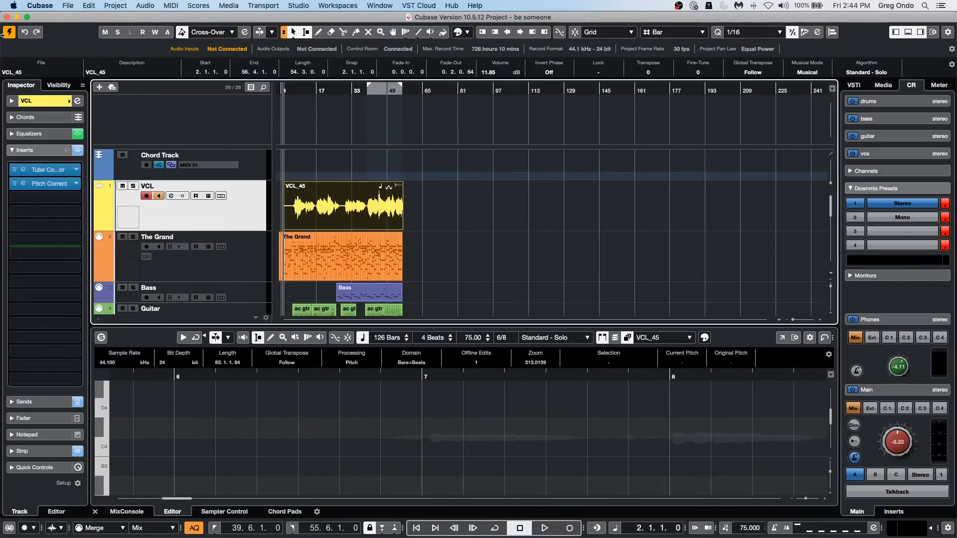
click(76, 183)
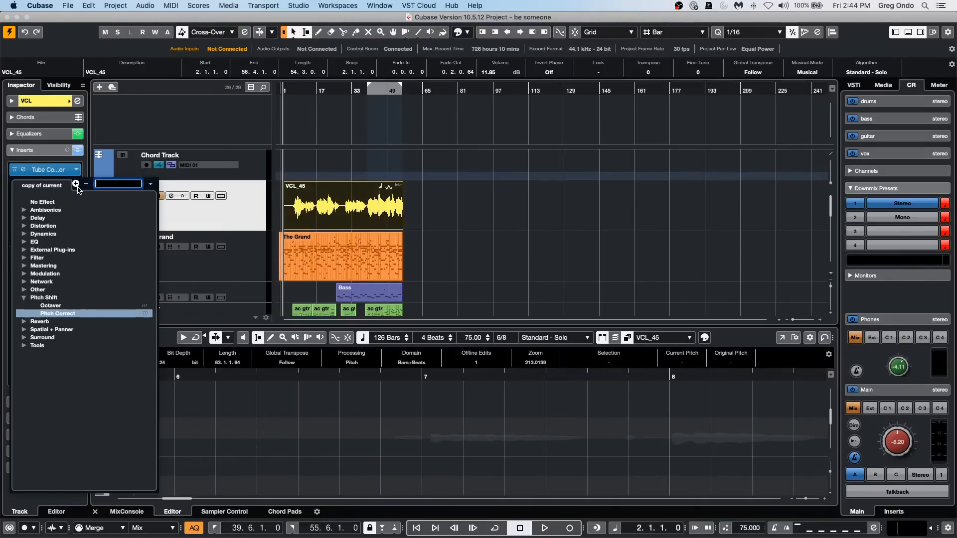
click(38, 202)
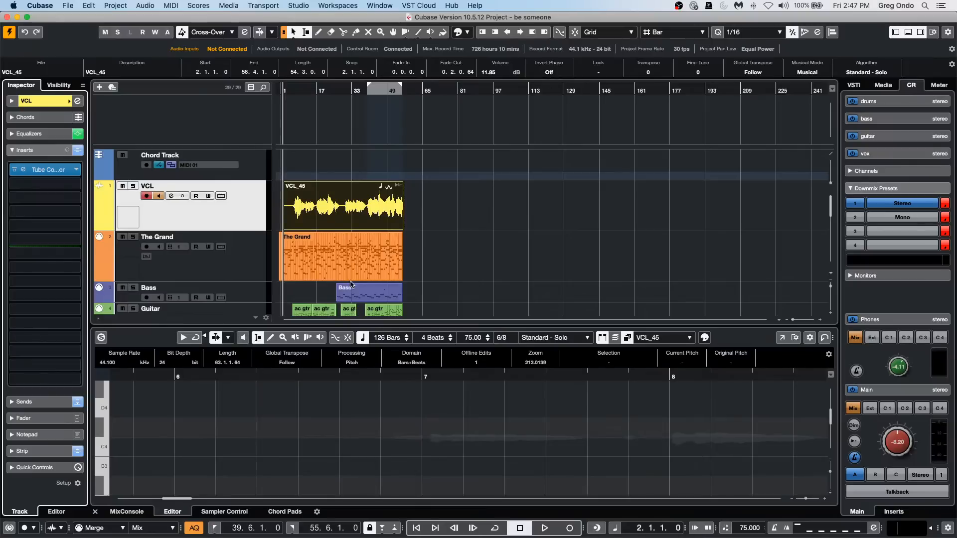
Open The Grand track's MIDI part in the Key Editor and show Program Change in its controller lane.
click(312, 264)
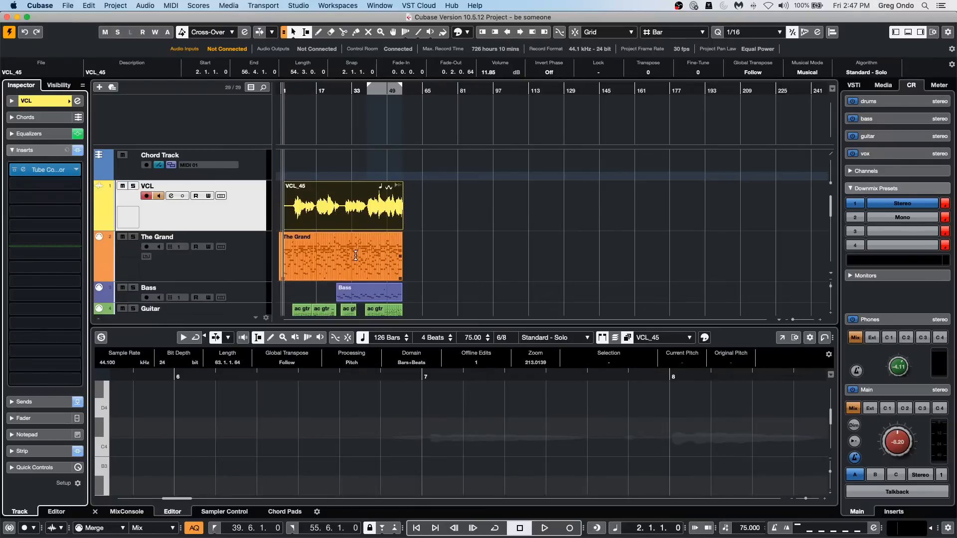
click(306, 268)
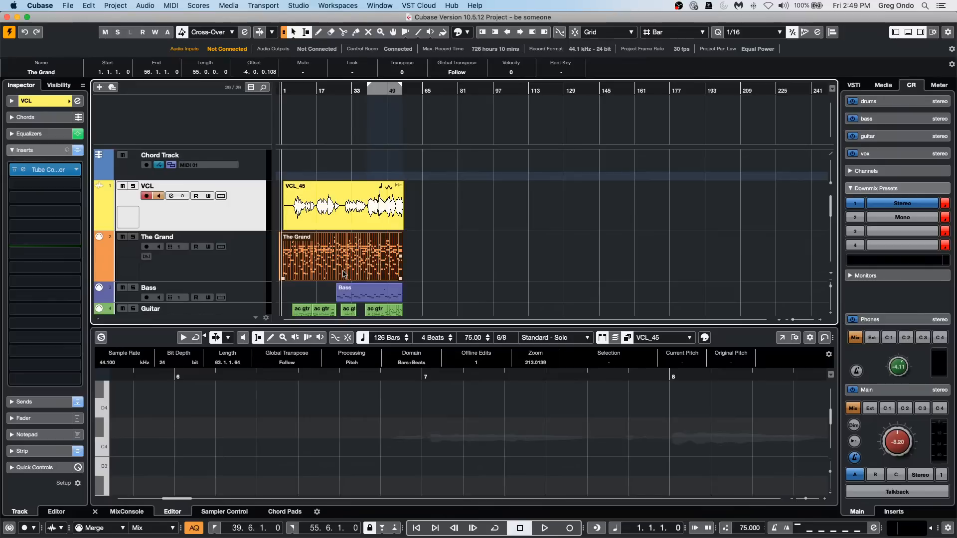
click(245, 269)
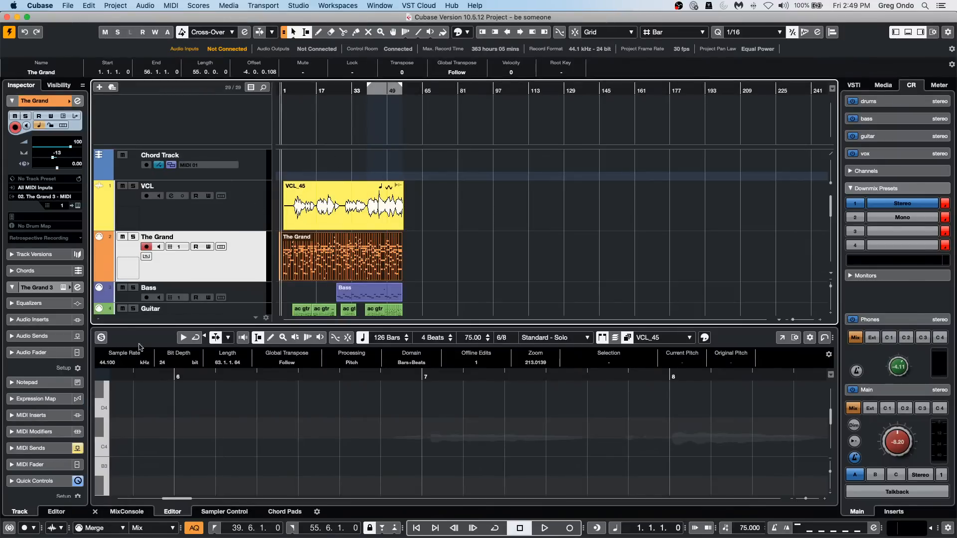
double_click(321, 271)
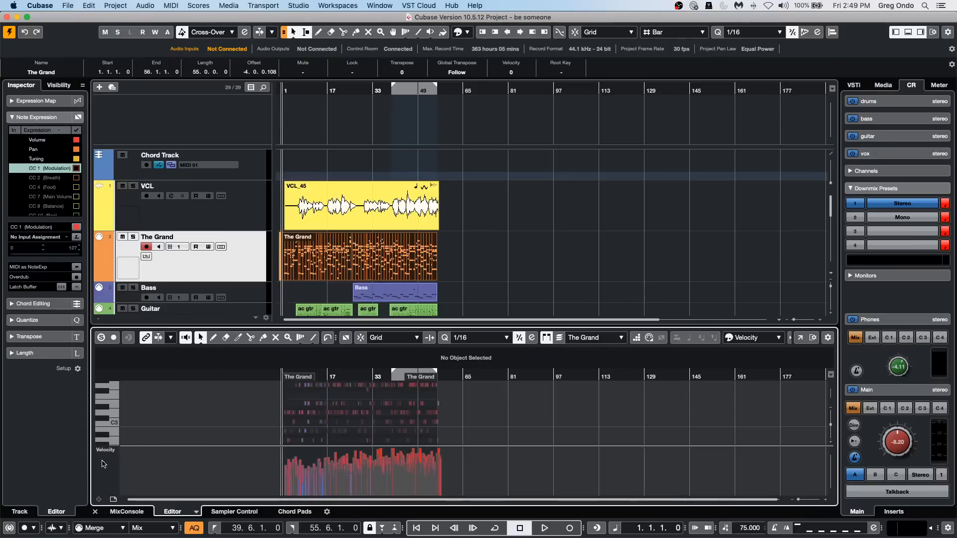
click(115, 452)
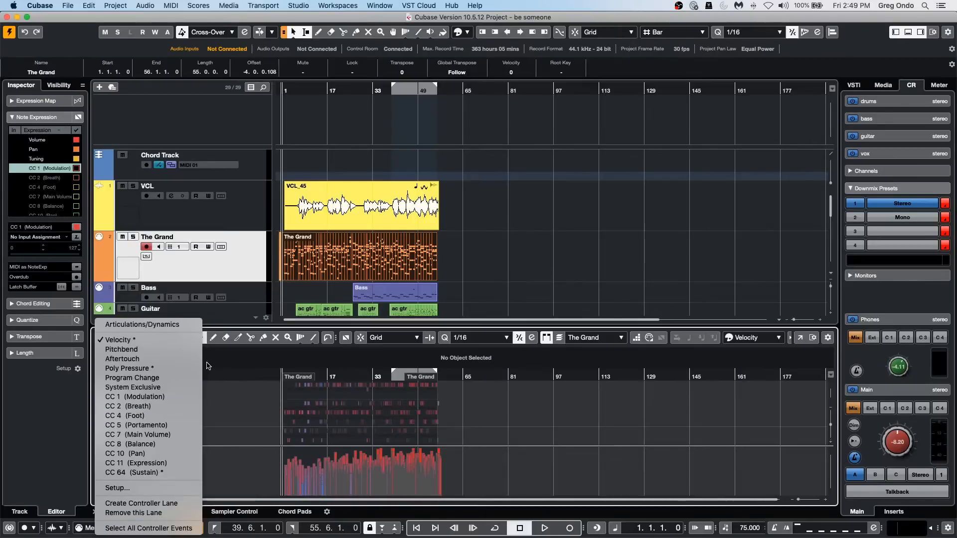
click(166, 377)
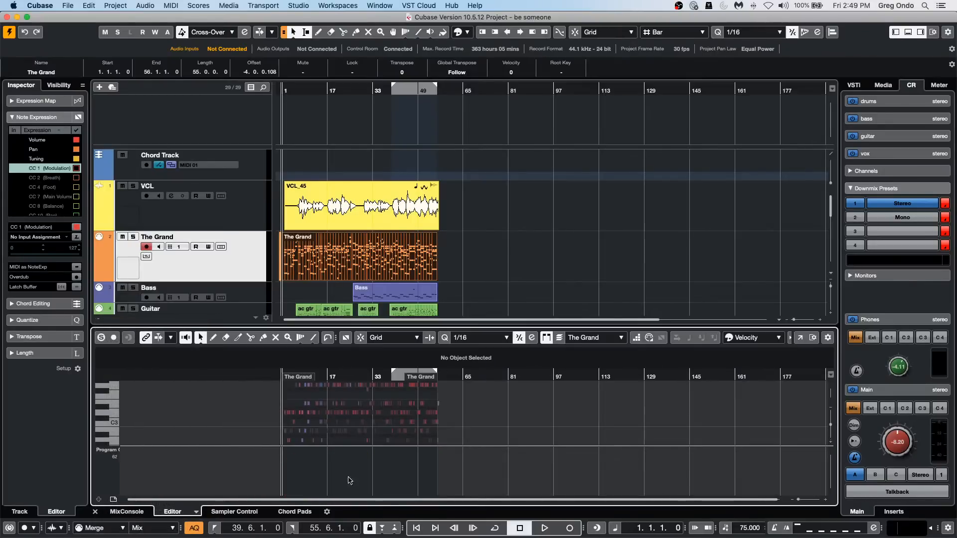
Draw three program change events at different values near the start of The Grand's controller lane.
right_click(297, 470)
click(309, 471)
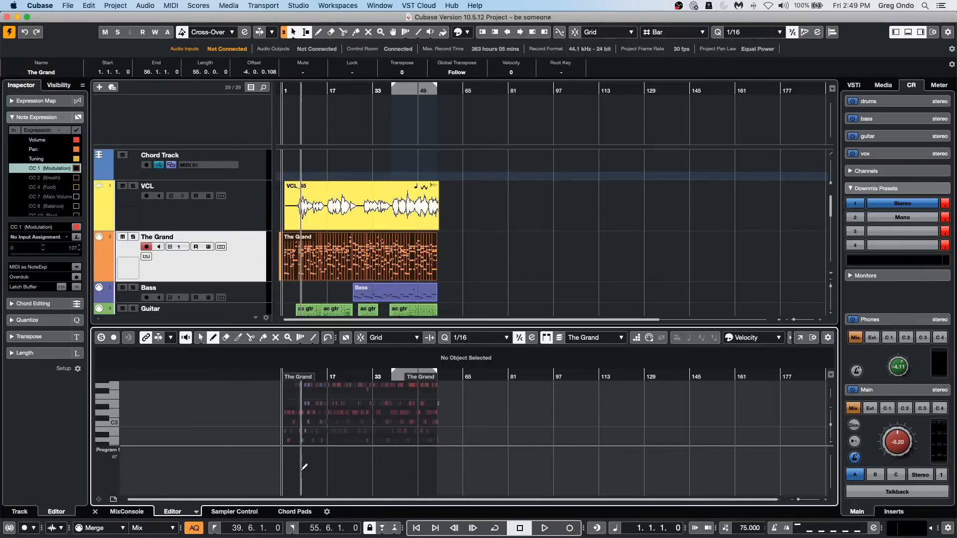
click(294, 472)
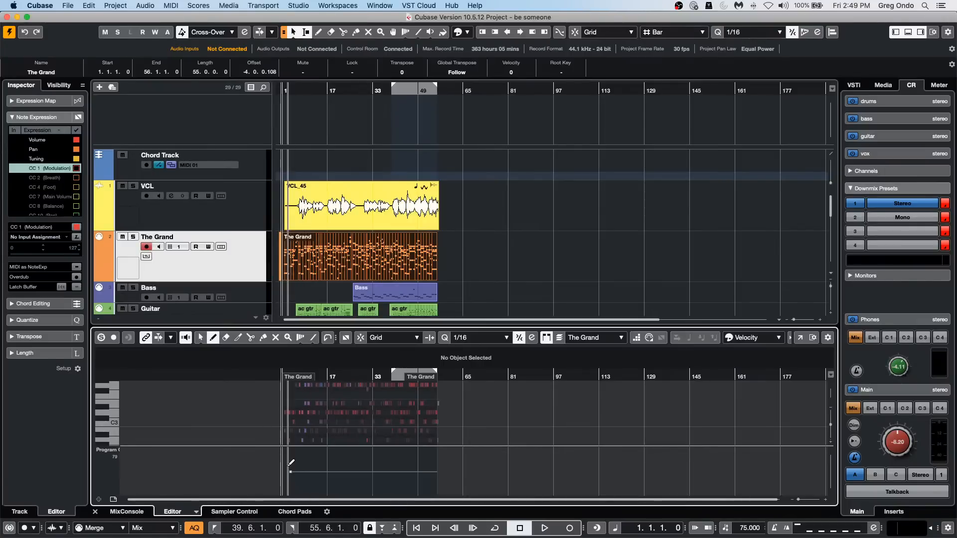
click(315, 464)
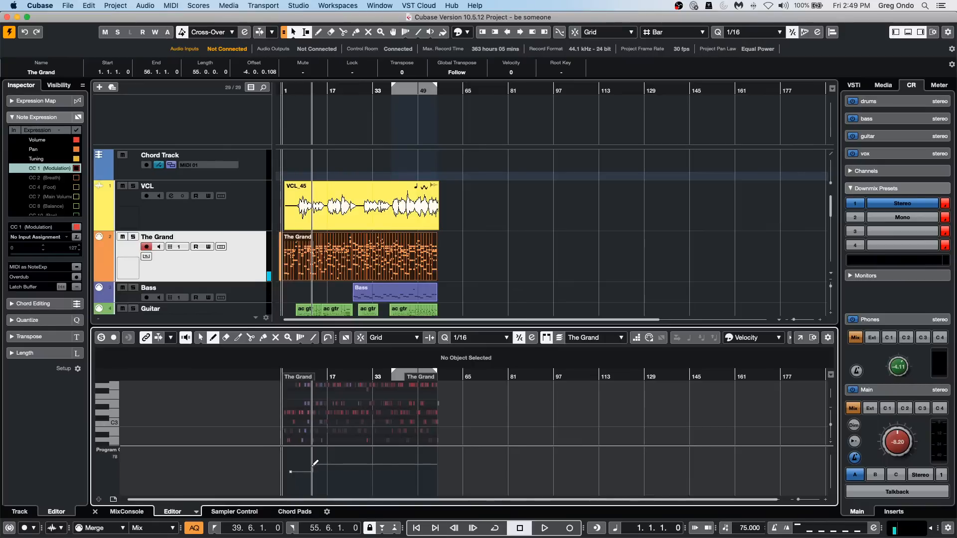
click(333, 486)
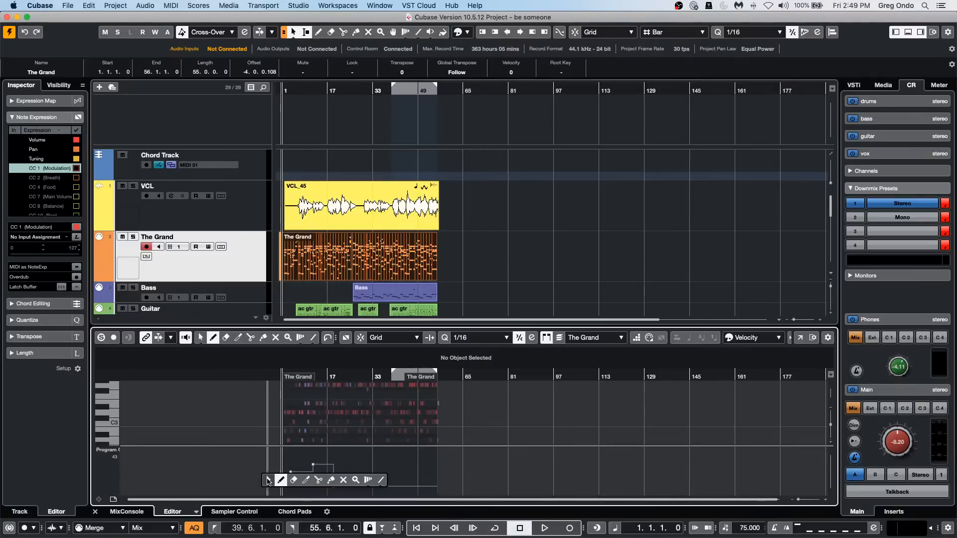
Select all the program change events drawn in The Grand's controller lane and delete them.
key(1)
drag(274, 457, 387, 514)
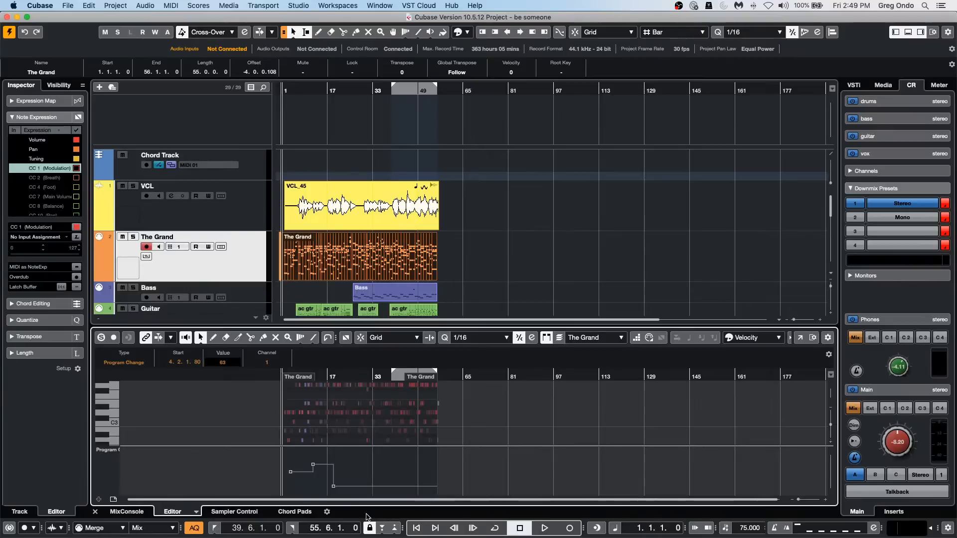
key(Delete)
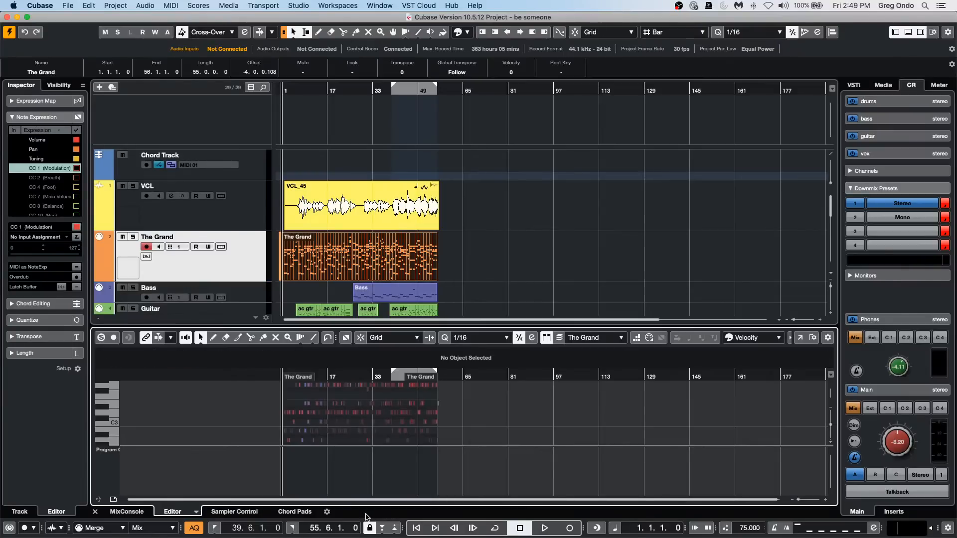
Draw a new series of three program change events in the controller lane, from the part's start to about bar 17.
click(171, 6)
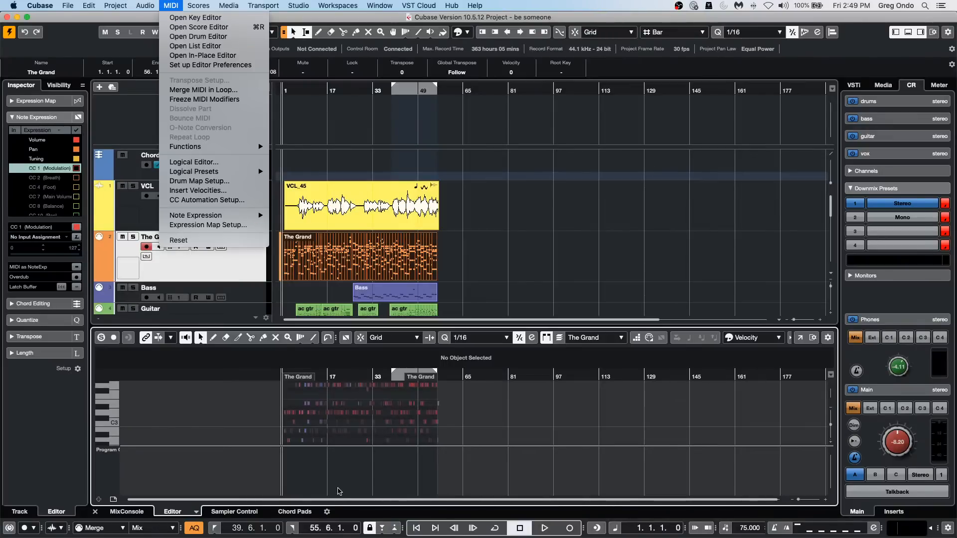
click(338, 491)
key(8)
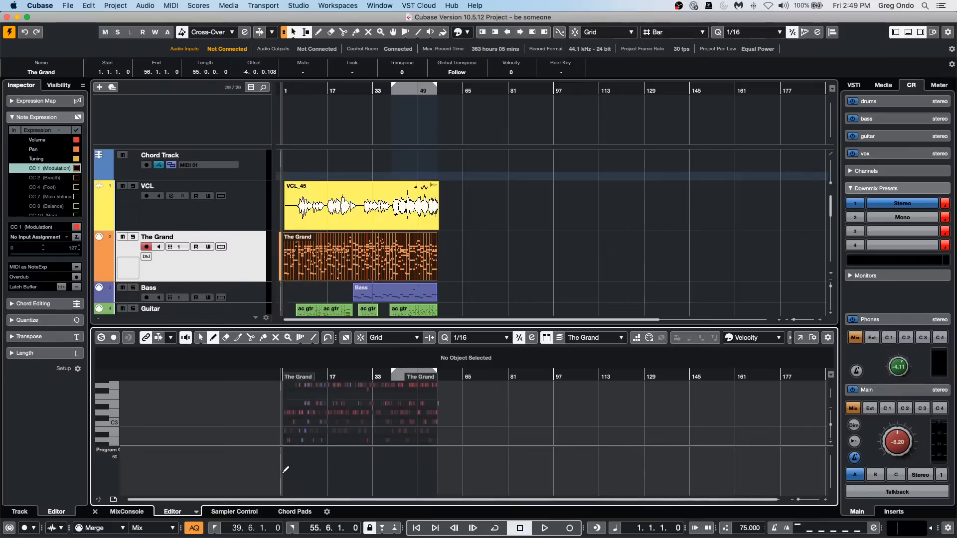
mouse_move(286, 469)
mouse_down()
mouse_move(317, 463)
mouse_move(329, 489)
mouse_up()
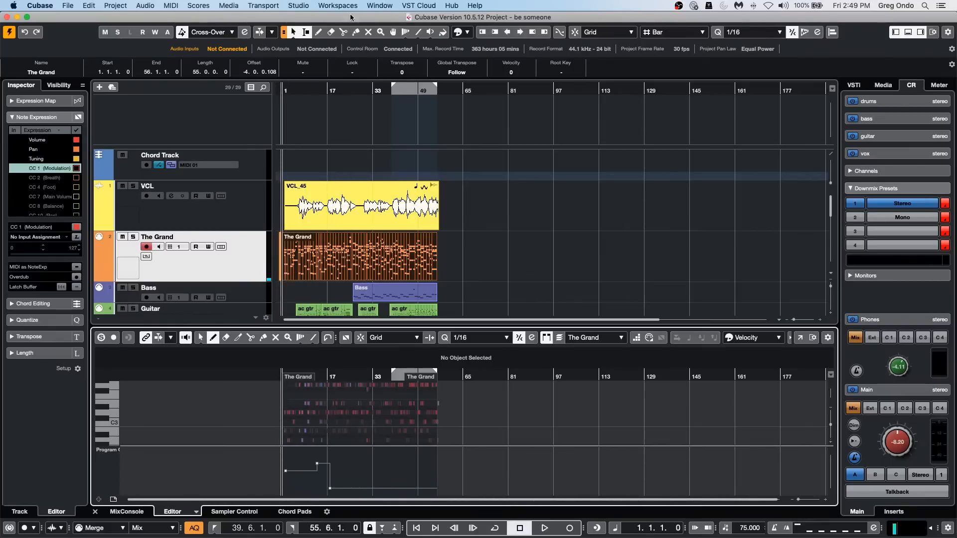
Delete the program change event at 0:00:05.911 from The Grand's List Editor and close the editor.
click(171, 6)
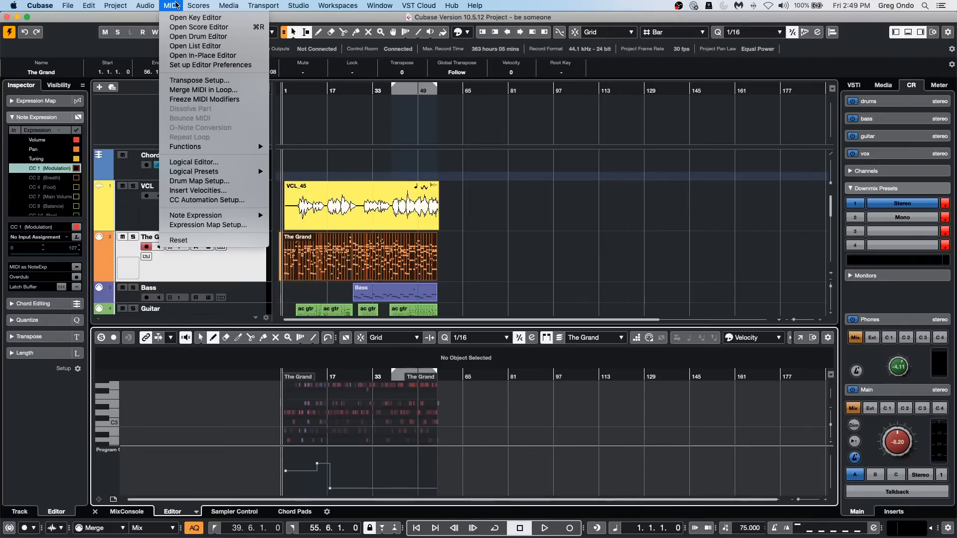
click(192, 46)
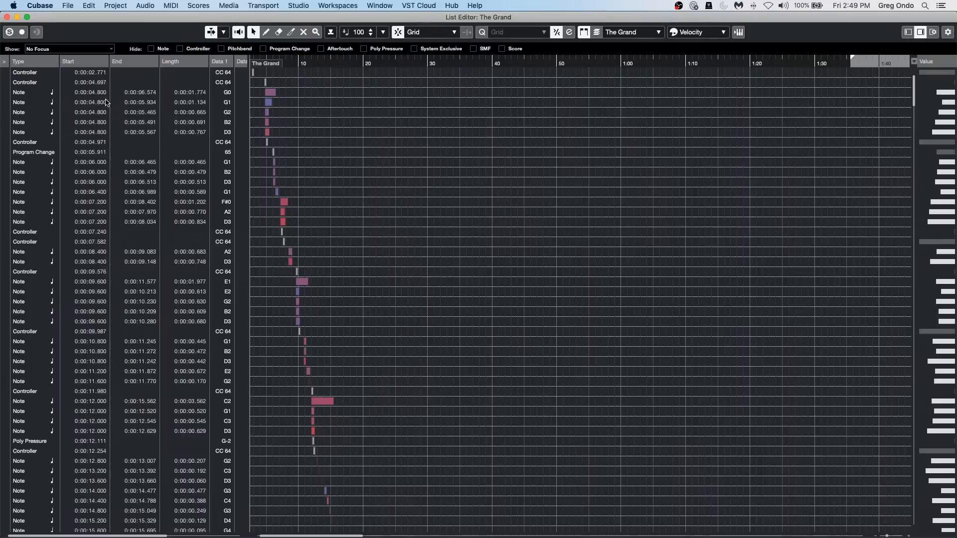
click(38, 152)
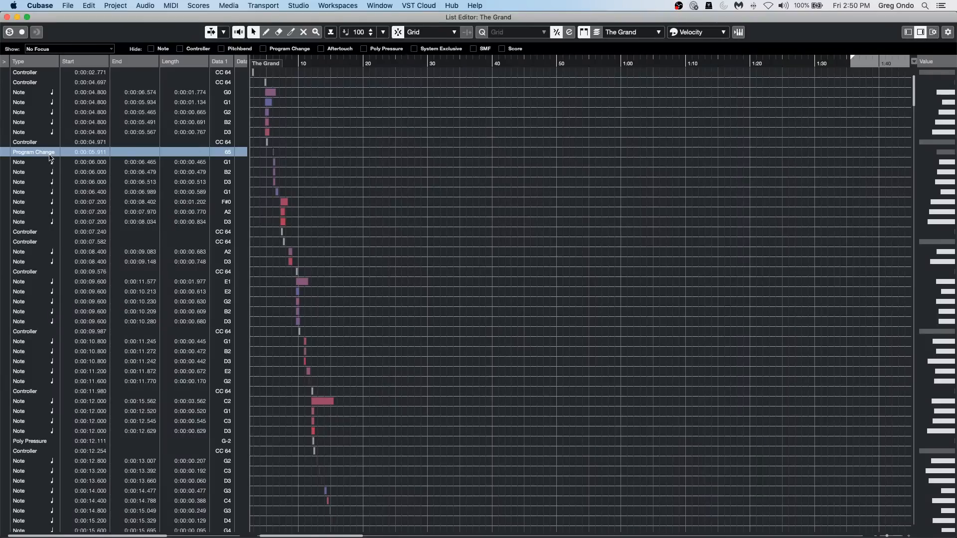
key(Delete)
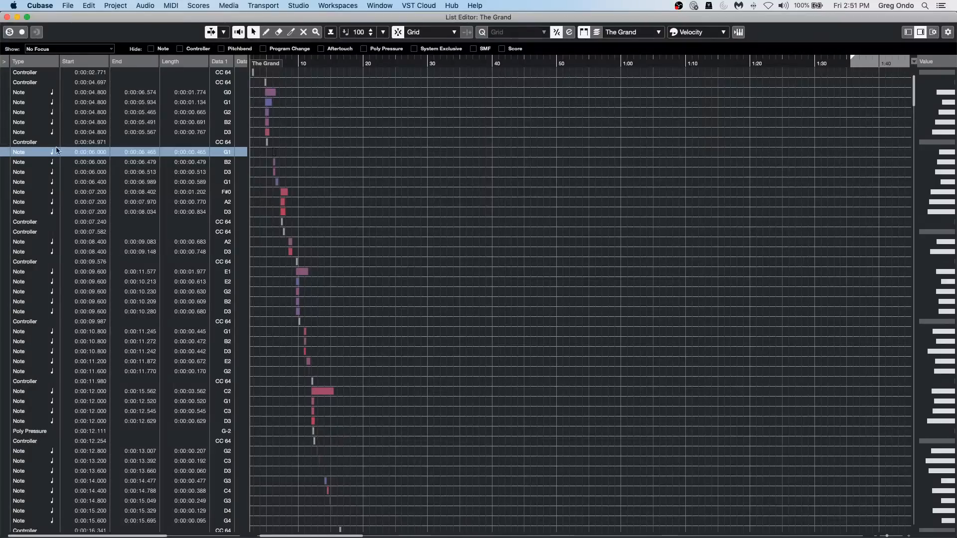
click(7, 17)
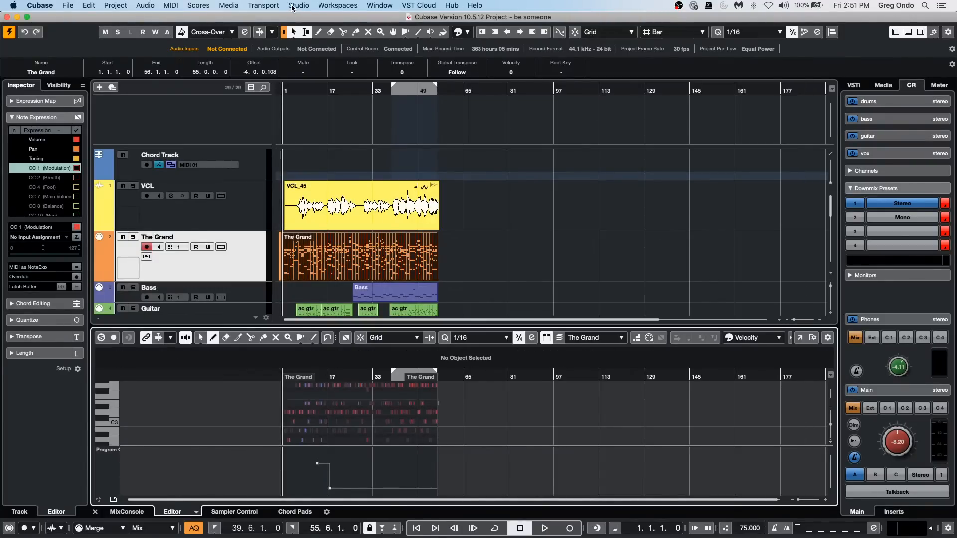
Examine the buffer size choices for the Steinberg UR24C in Studio Setup and leave without changing anything.
click(292, 5)
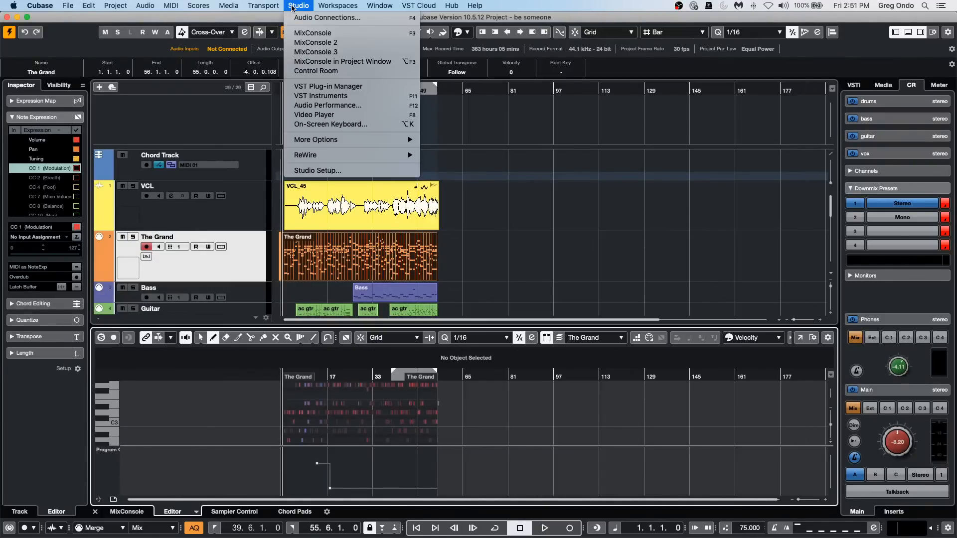
click(314, 171)
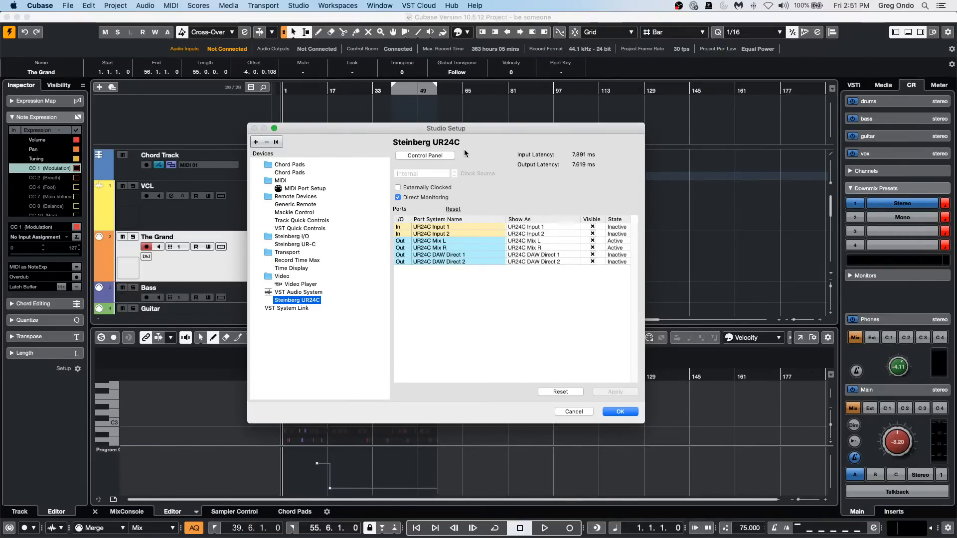
click(437, 156)
click(244, 125)
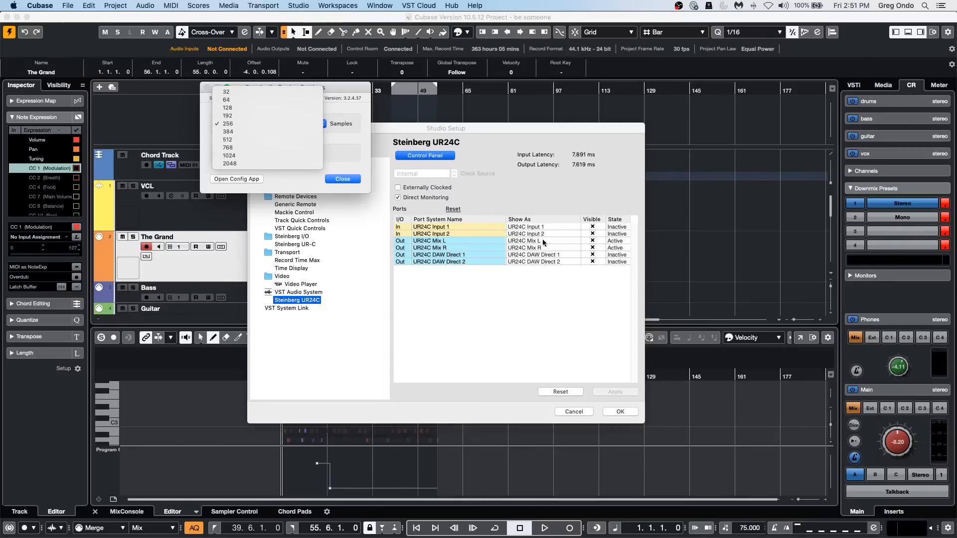
click(664, 376)
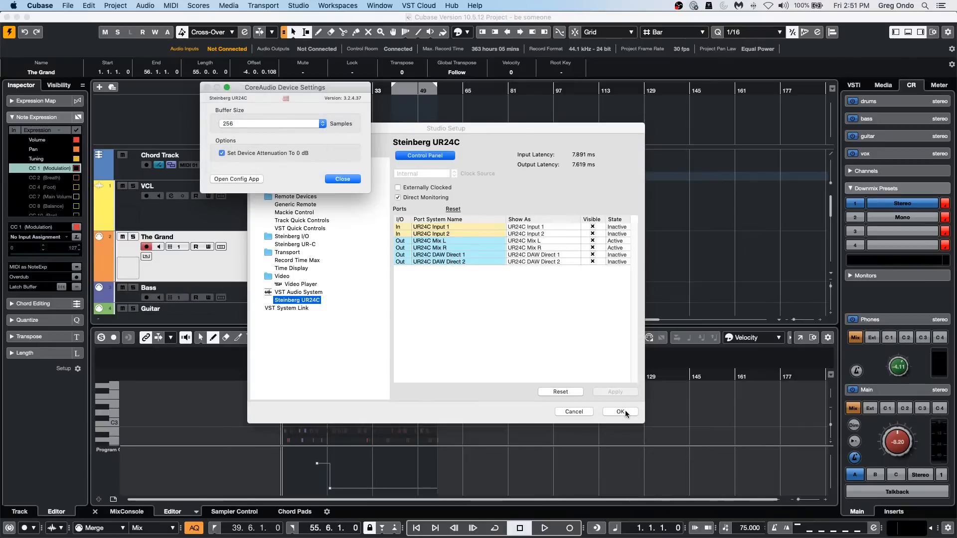
click(343, 179)
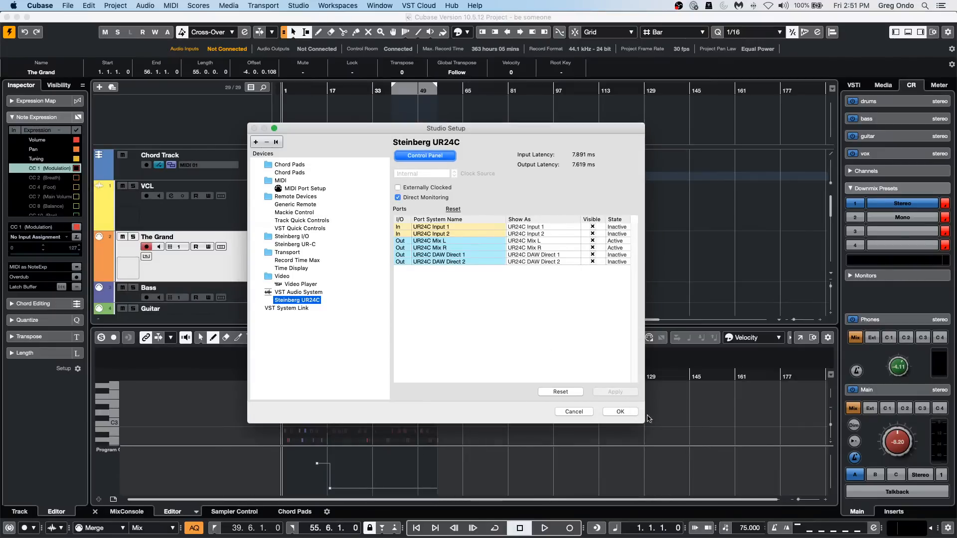
click(578, 412)
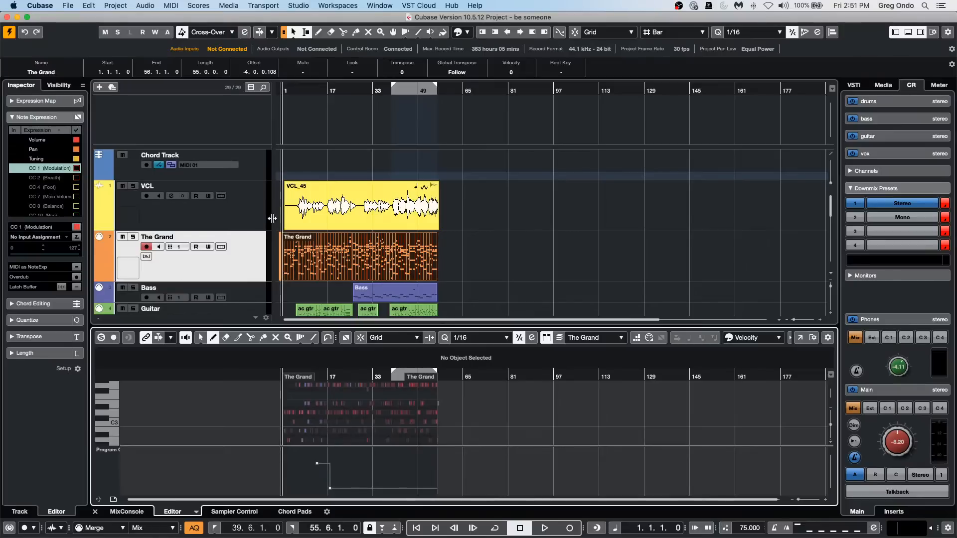
Show the VCL track's basic settings and add one stereo audio track below it, routed to Stereo Out.
click(244, 217)
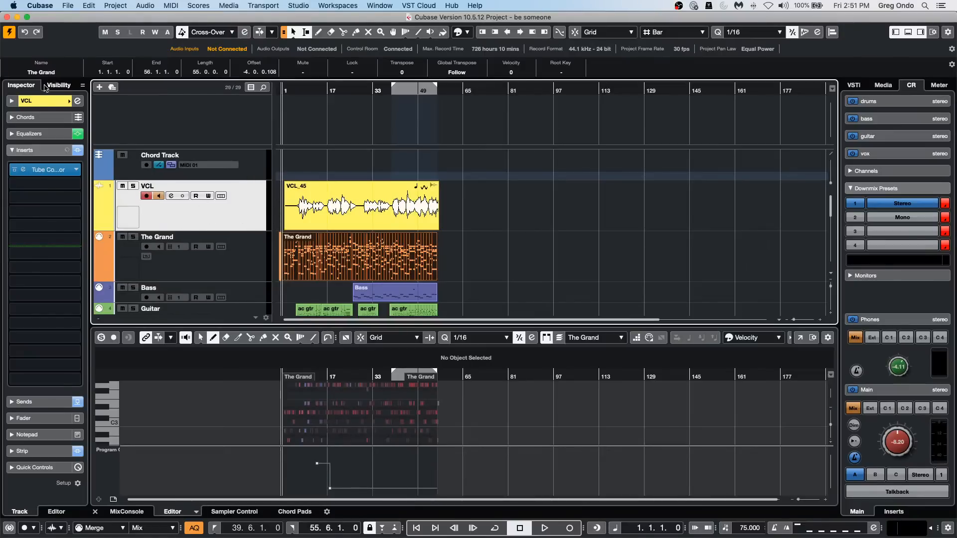
click(46, 101)
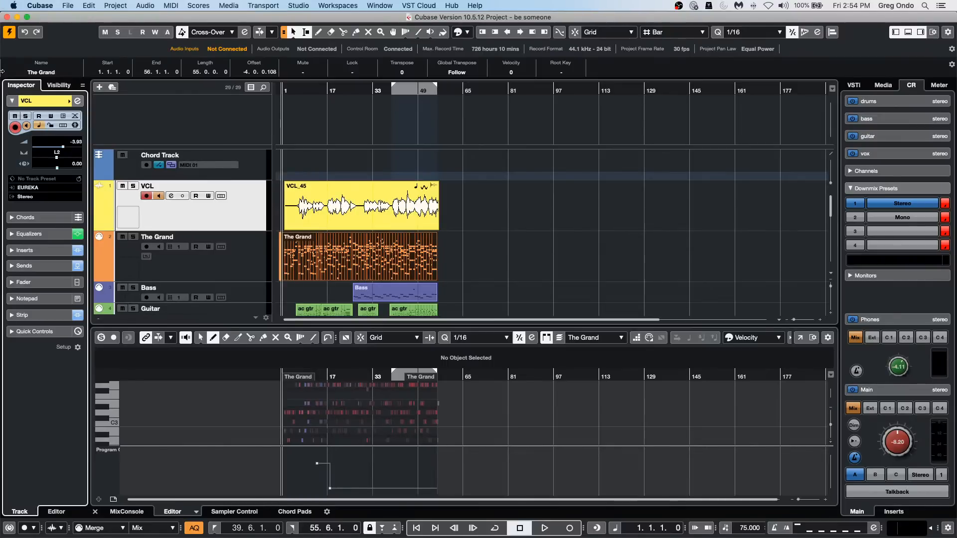
right_click(219, 212)
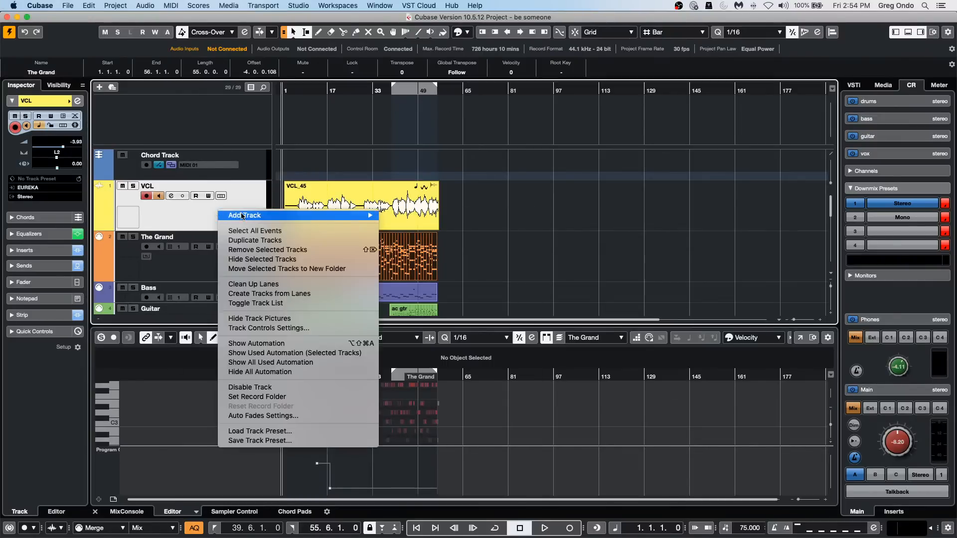
mouse_move(243, 216)
click(399, 218)
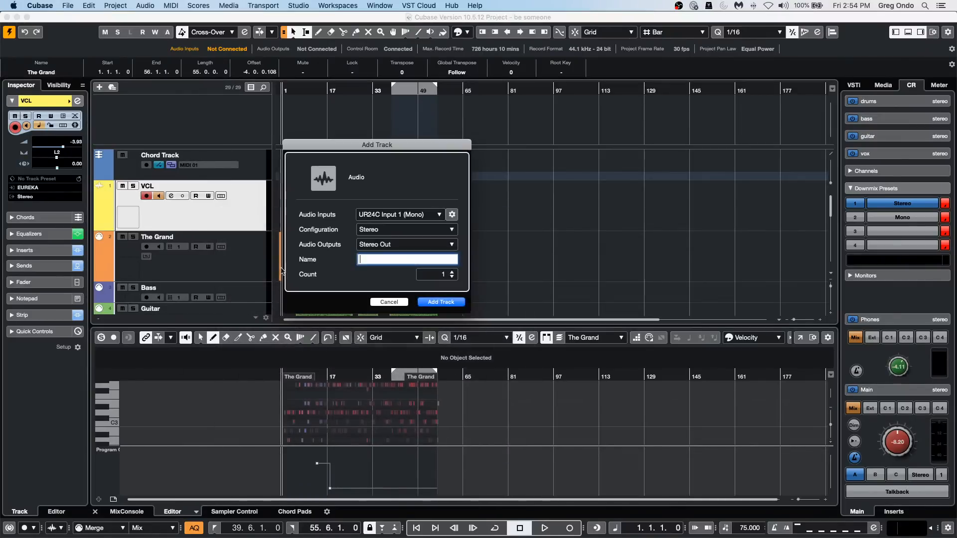
click(440, 303)
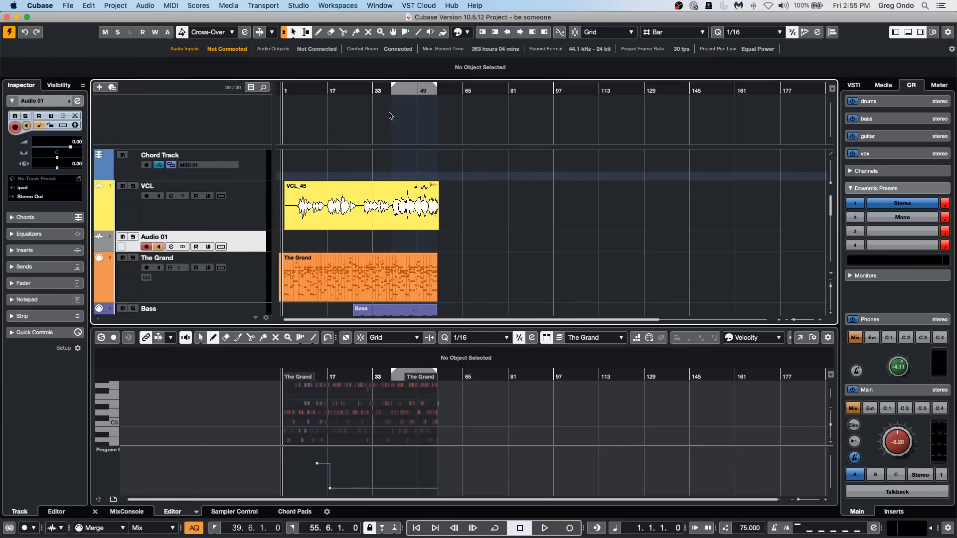
Record a short take on the new Audio 01 track from about bar 30 and stop the transport.
click(365, 92)
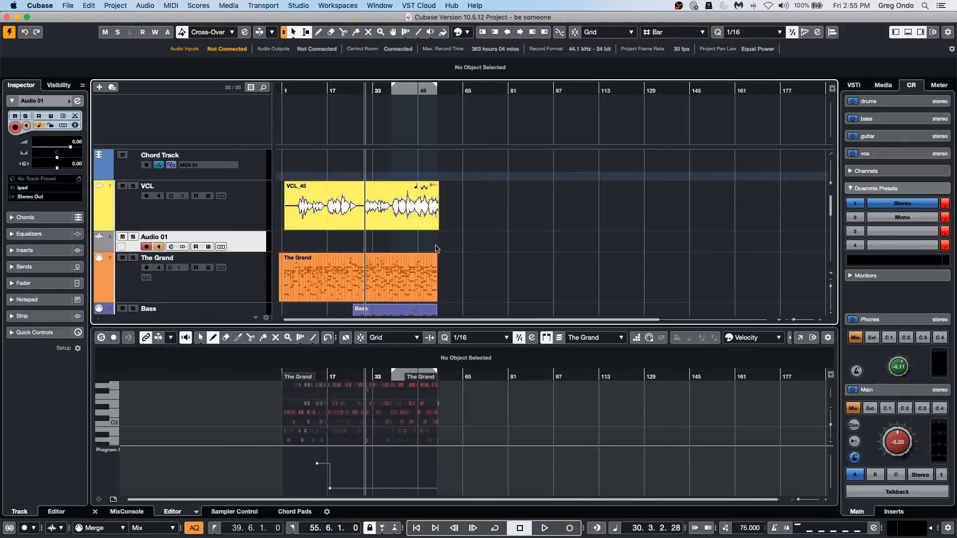
click(544, 528)
click(570, 528)
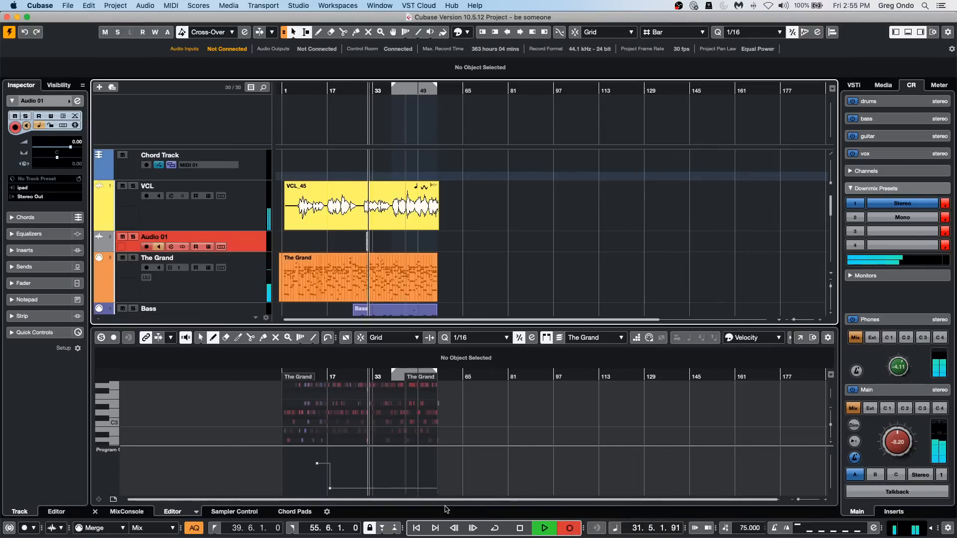
key(space)
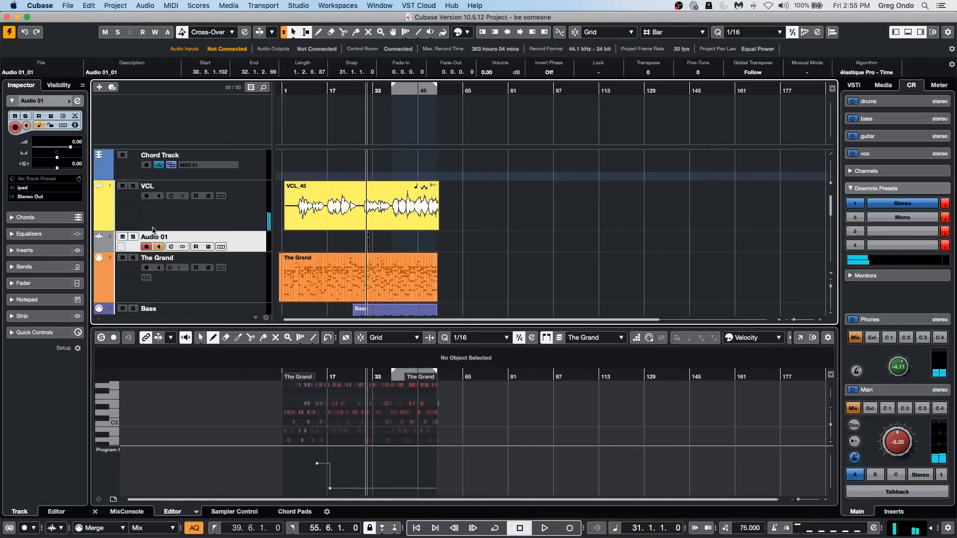
Rename the Audio 01 track as "November 6 2020 audio".
double_click(164, 236)
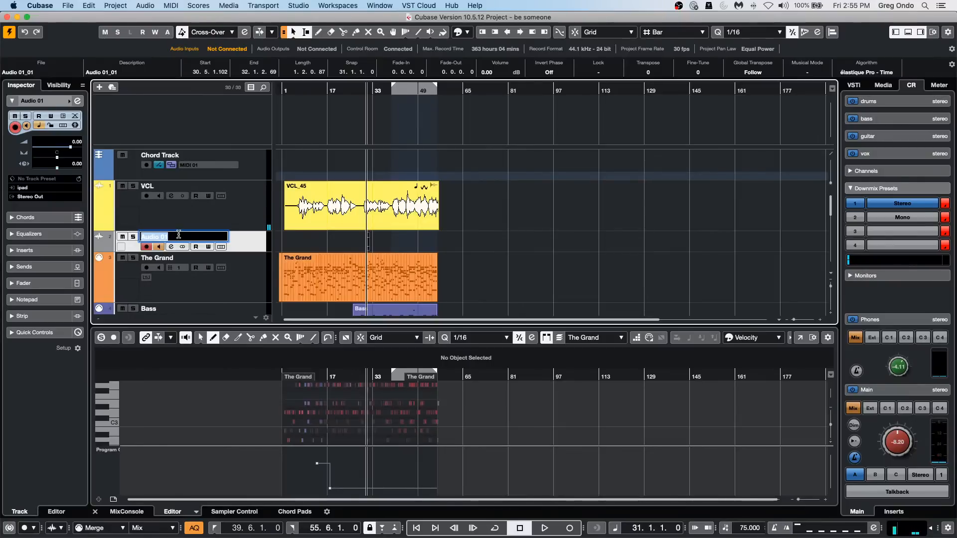
text(November 6 2020 audio)
key(Return)
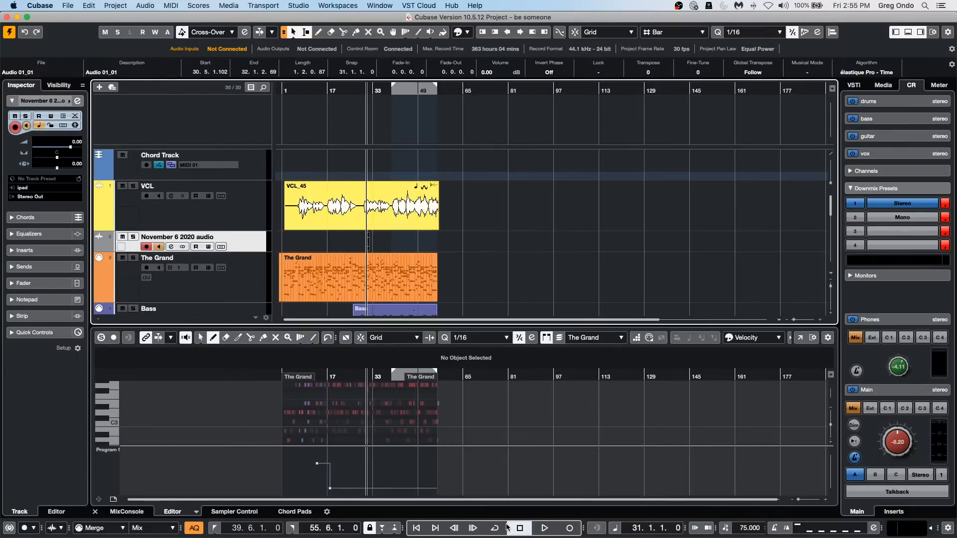
Record a take on the November 6 2020 audio track from about bar 31 to bar 34 and place the cursor near bar 30.
click(534, 526)
click(568, 528)
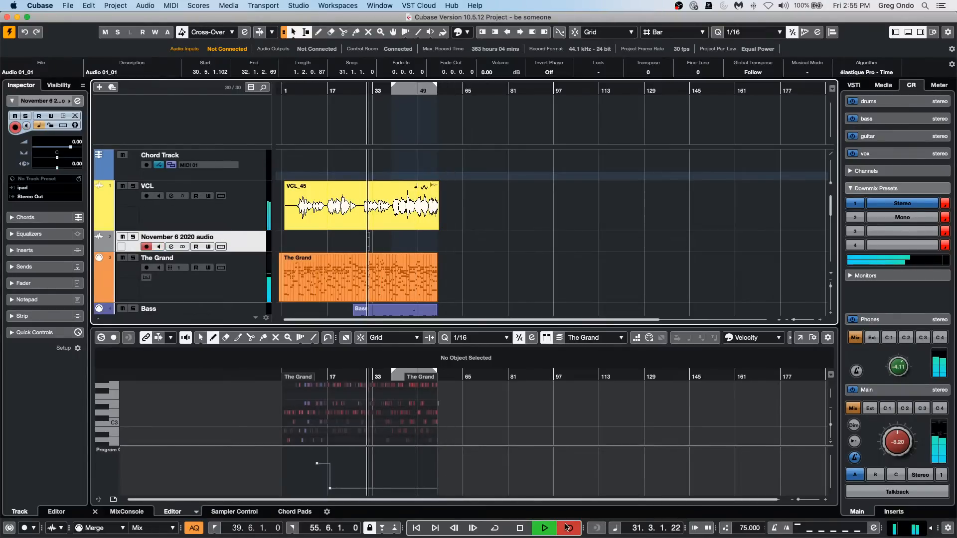
key(h)
key(h)
key(h)
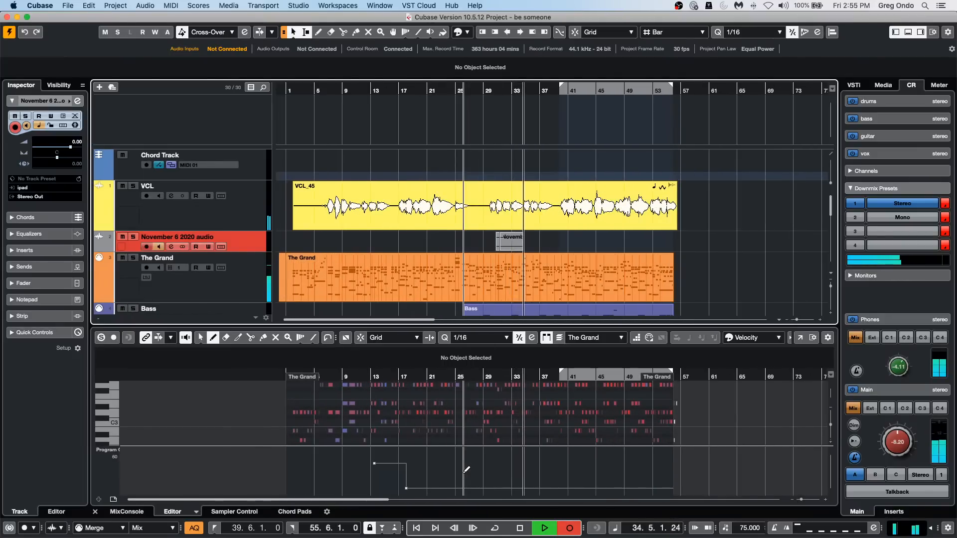
key(space)
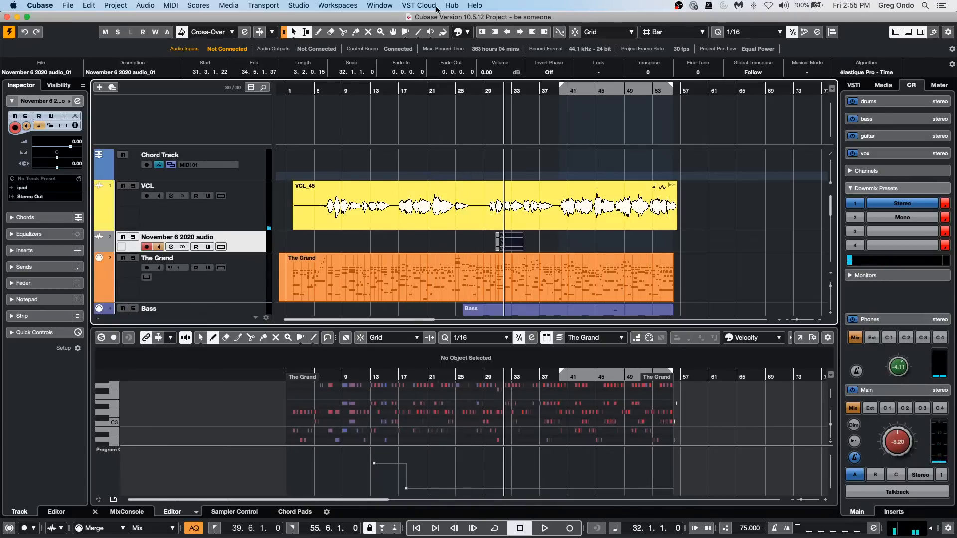
drag(492, 91, 499, 141)
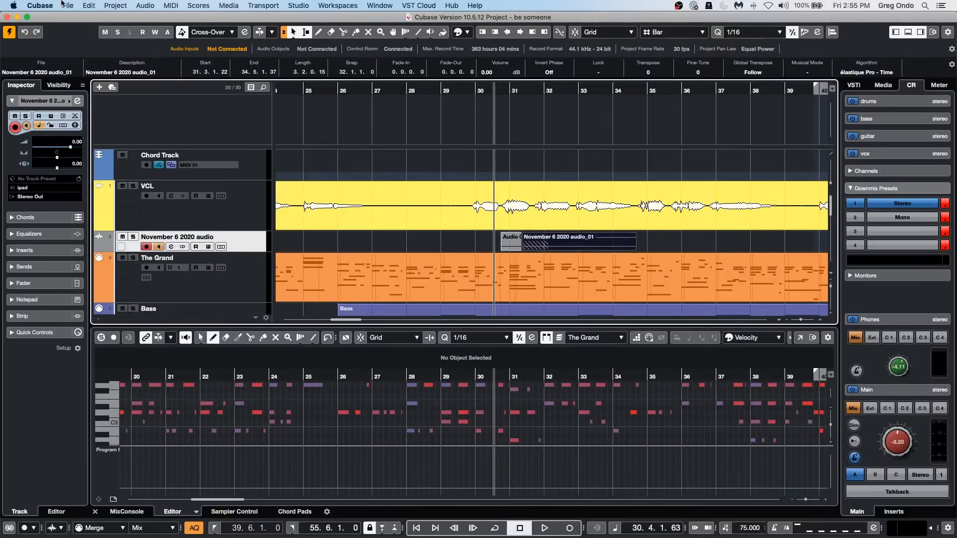
Open MediaBay at full window size and limit the shown media types to Audio Files instead of Track Presets.
click(219, 7)
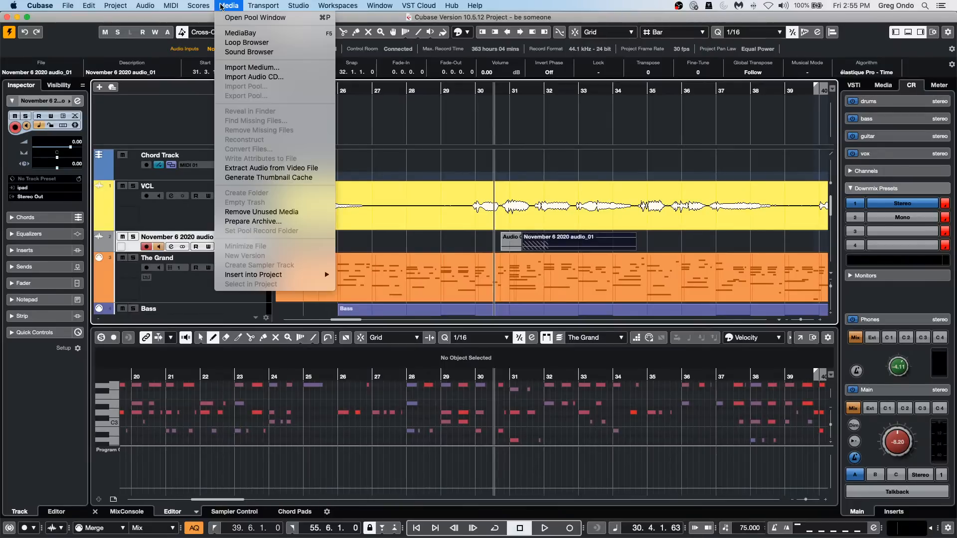
click(230, 34)
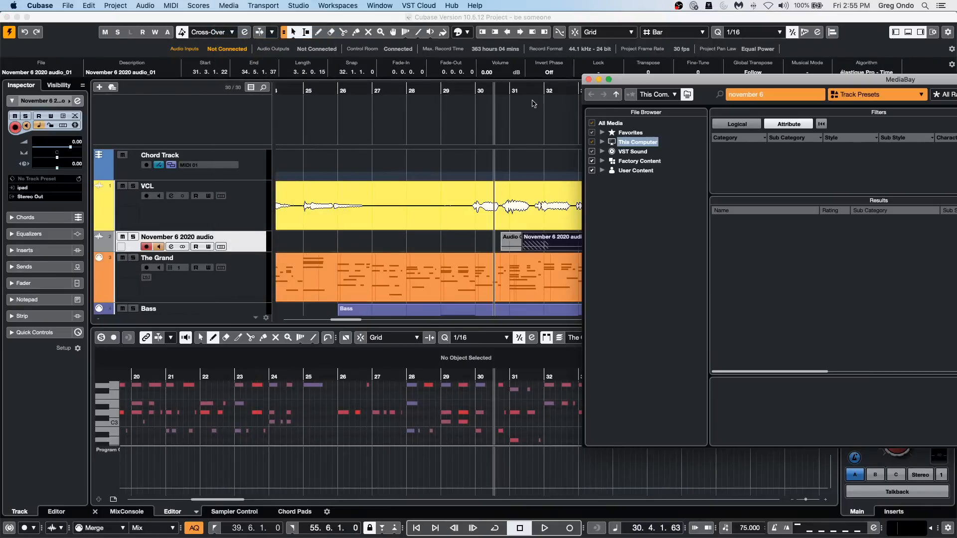
click(609, 79)
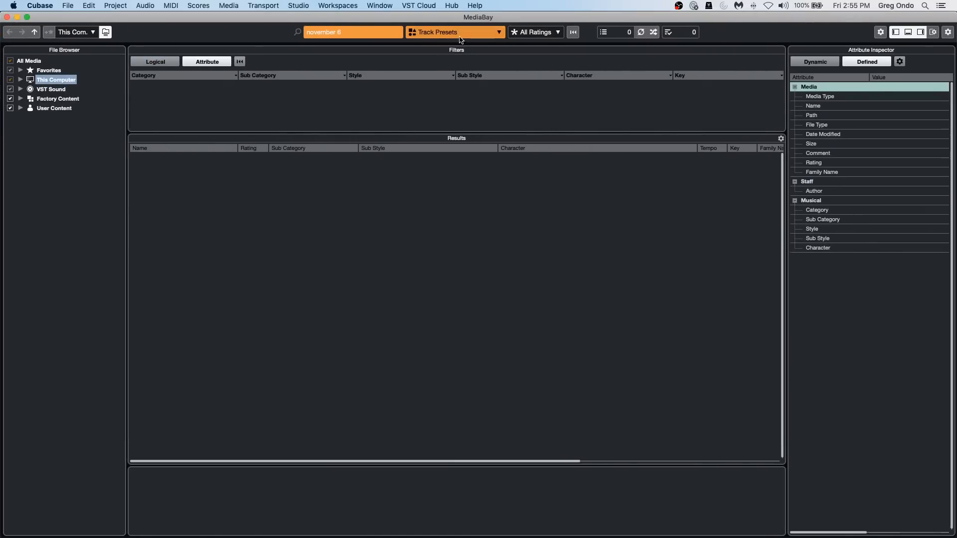
click(427, 40)
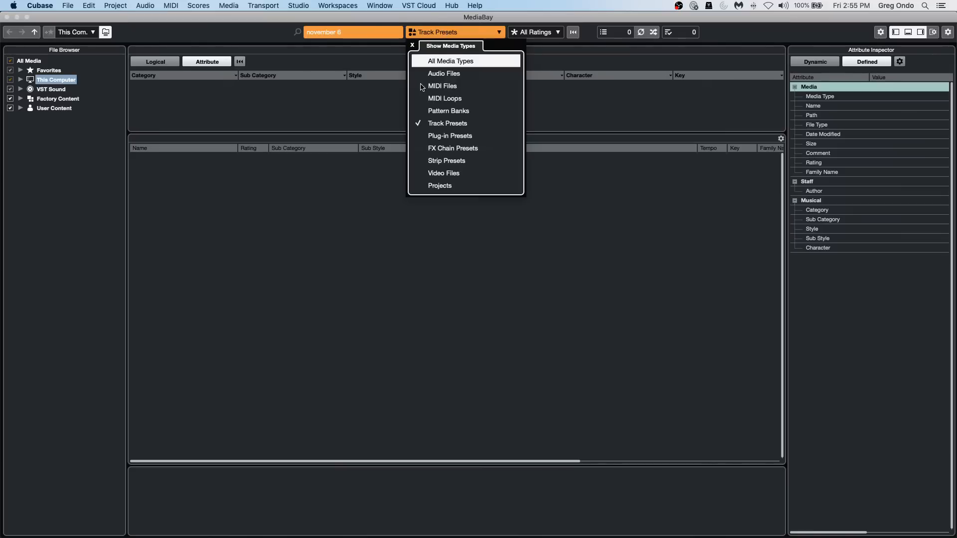
click(422, 76)
click(417, 125)
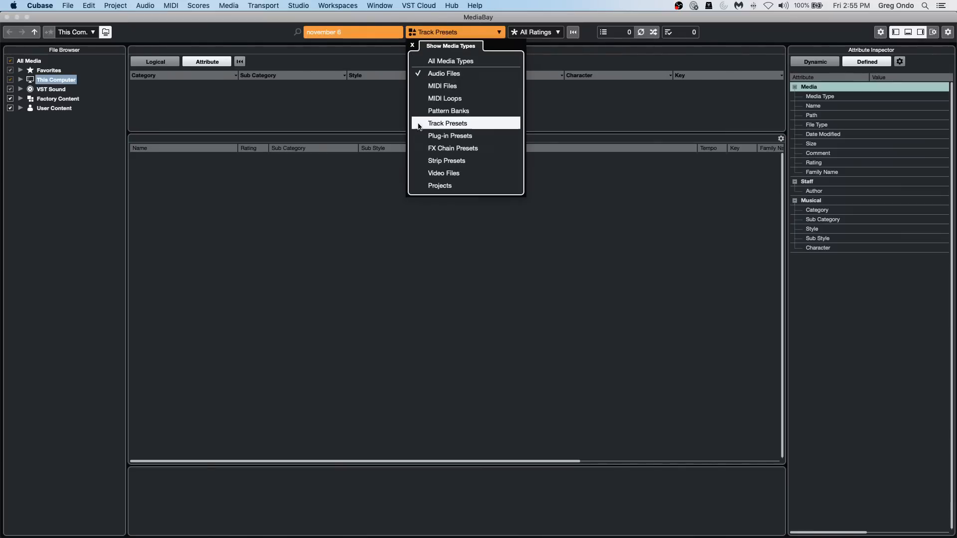
click(232, 183)
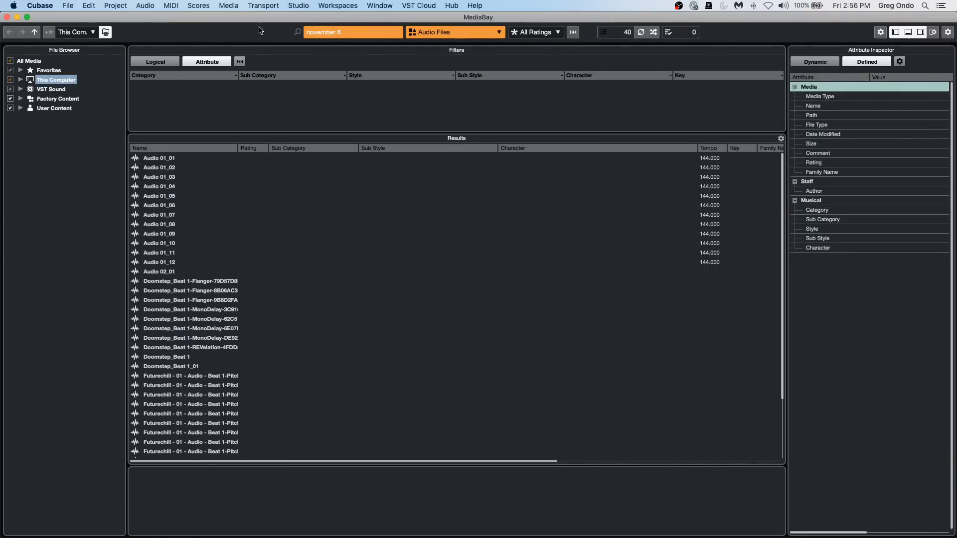
Shorten the MediaBay search text to "november" and run the search.
click(363, 33)
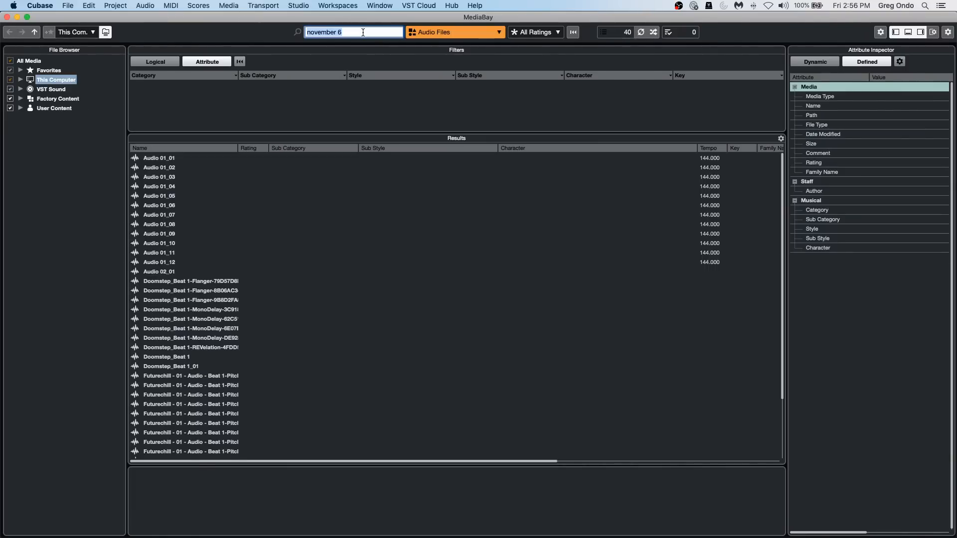
click(363, 32)
key(BackSpace)
key(BackSpace)
key(Return)
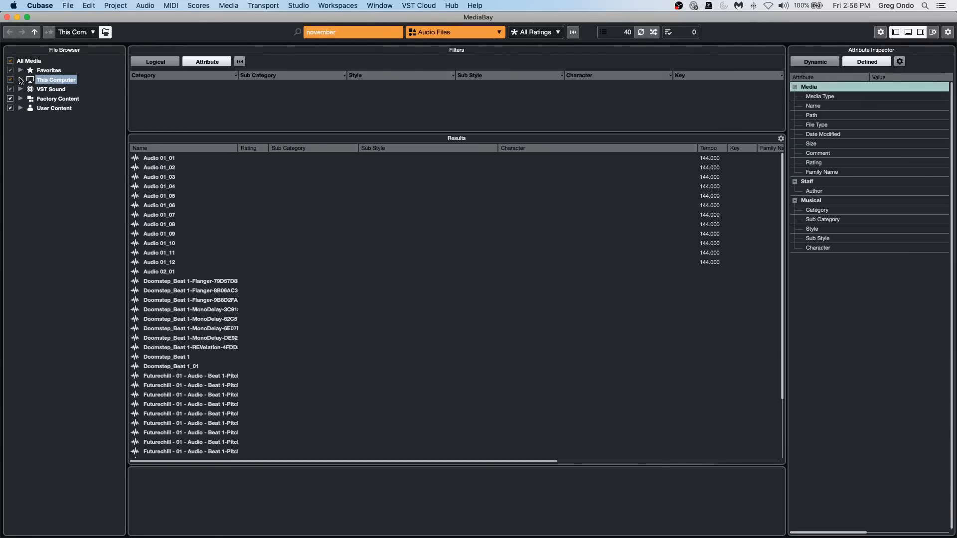
Include the Be Someone folder under Documents > Projects in the media scan, and select November 6 2020 audio_01 before closing MediaBay.
click(21, 79)
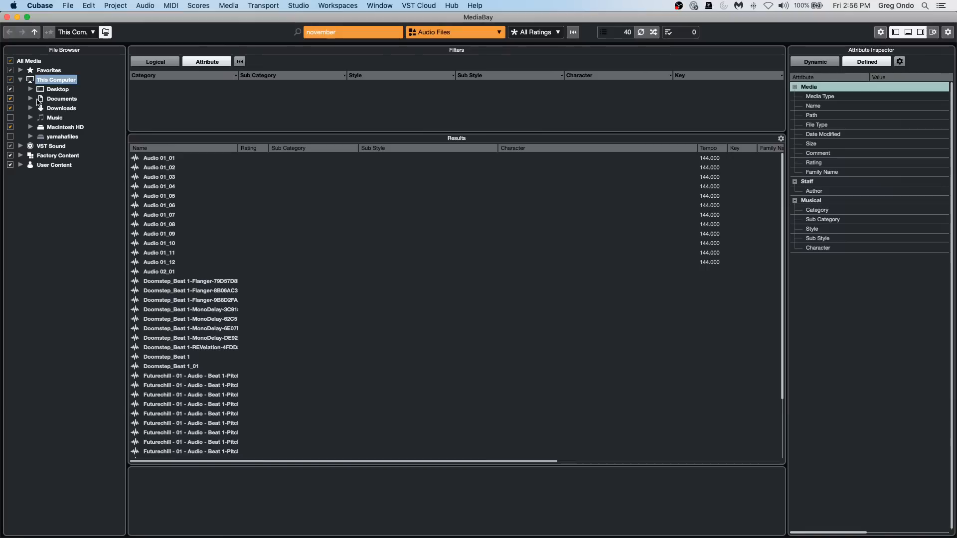
click(31, 99)
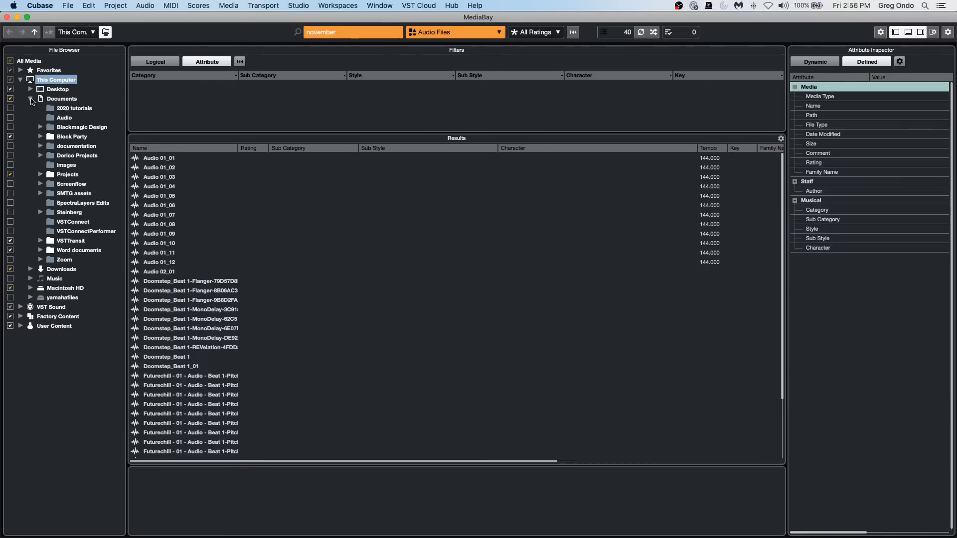
click(42, 174)
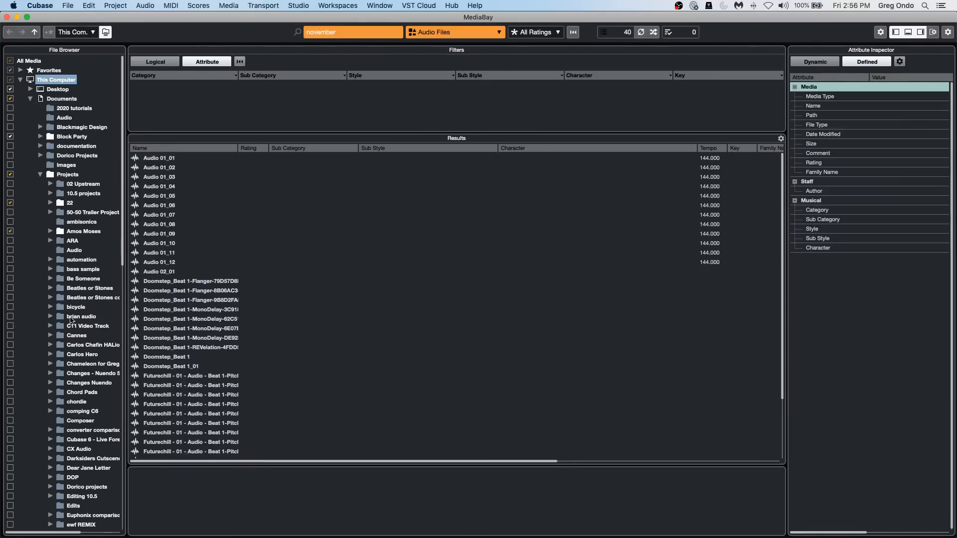
click(10, 278)
click(90, 281)
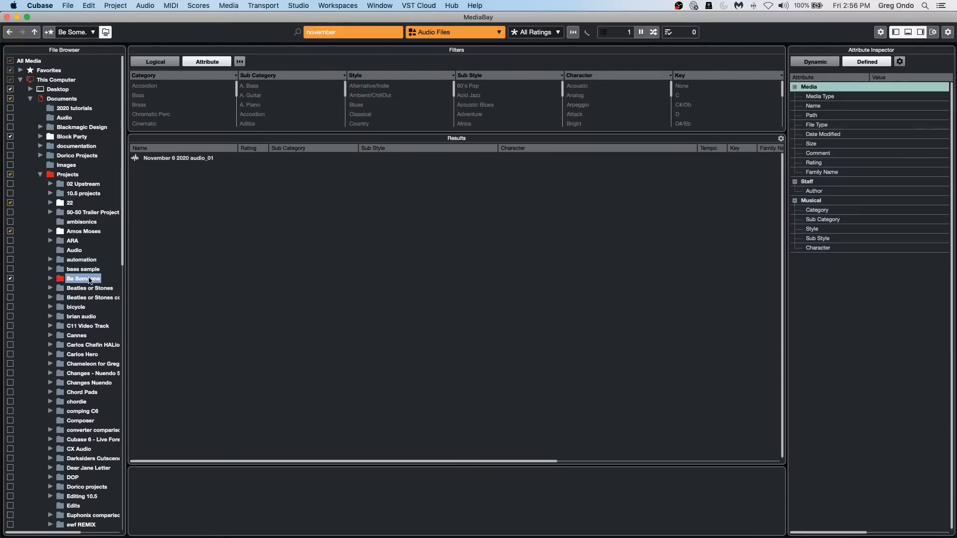
click(193, 164)
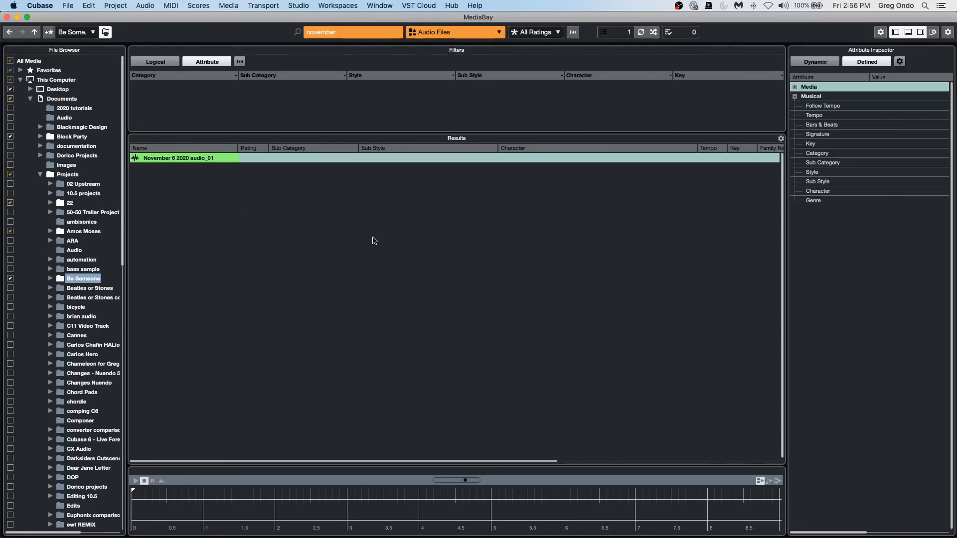
click(7, 17)
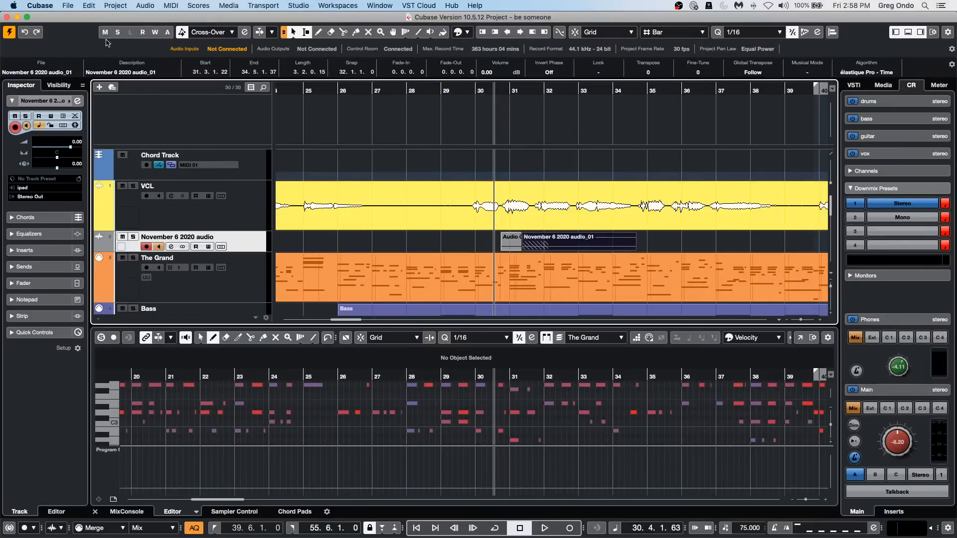
Open the recent project Amos Moses - GO.cpr and revert it to its previously saved version.
click(74, 5)
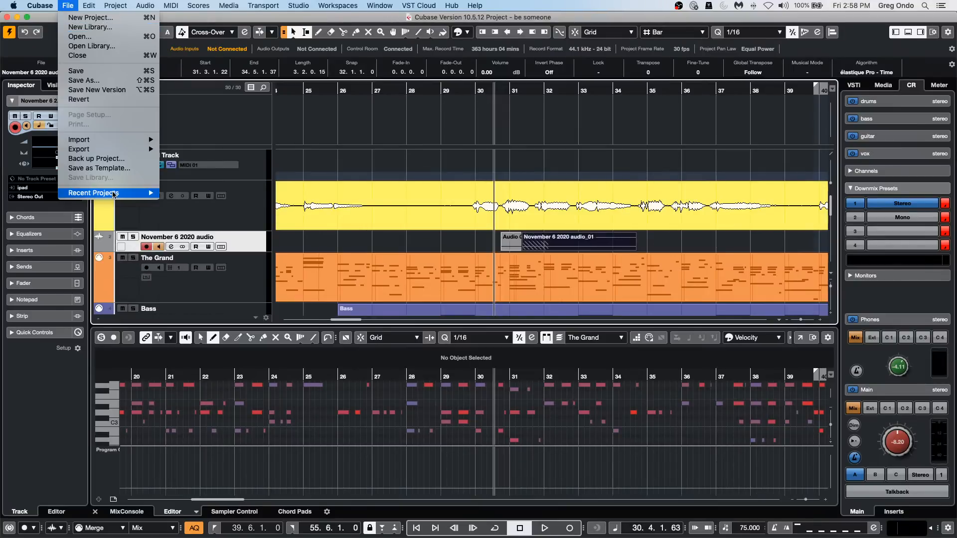
mouse_move(114, 193)
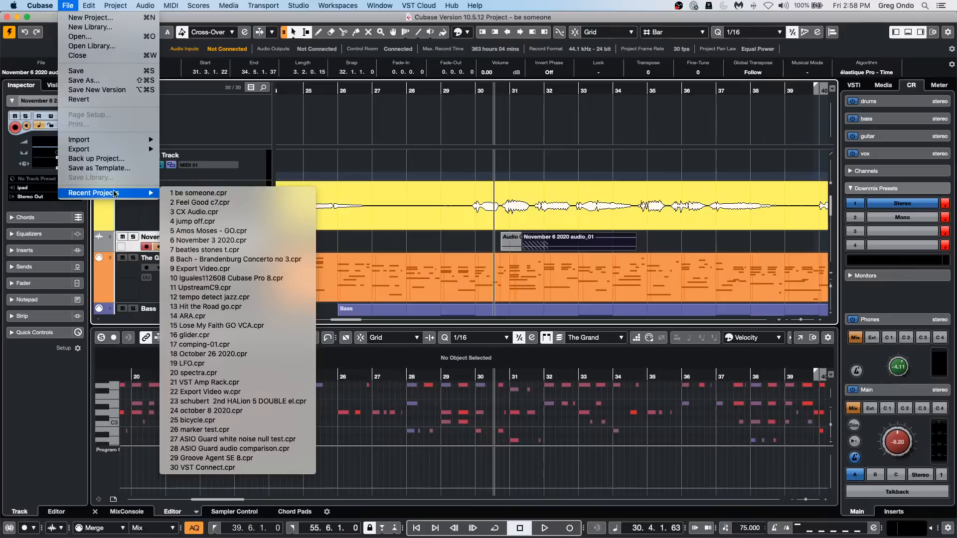
click(226, 231)
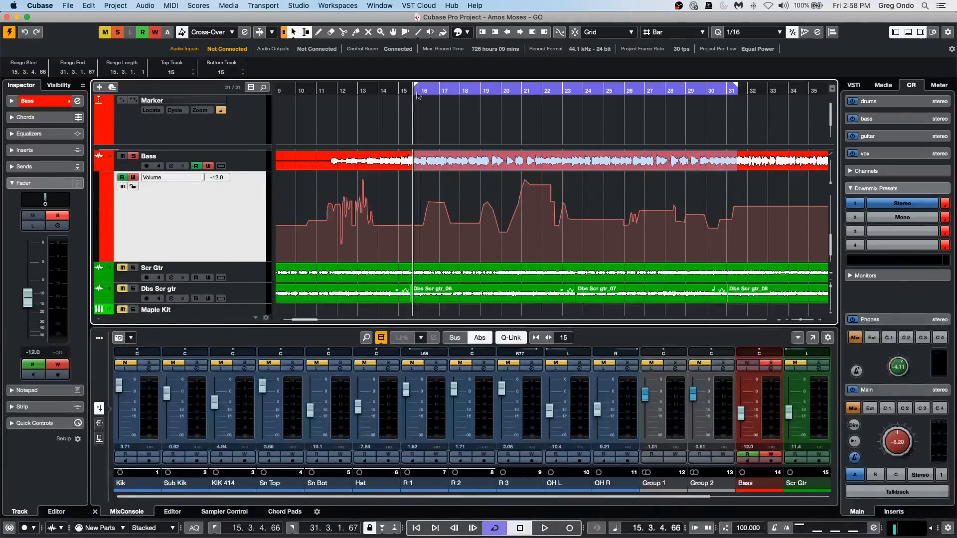
click(68, 6)
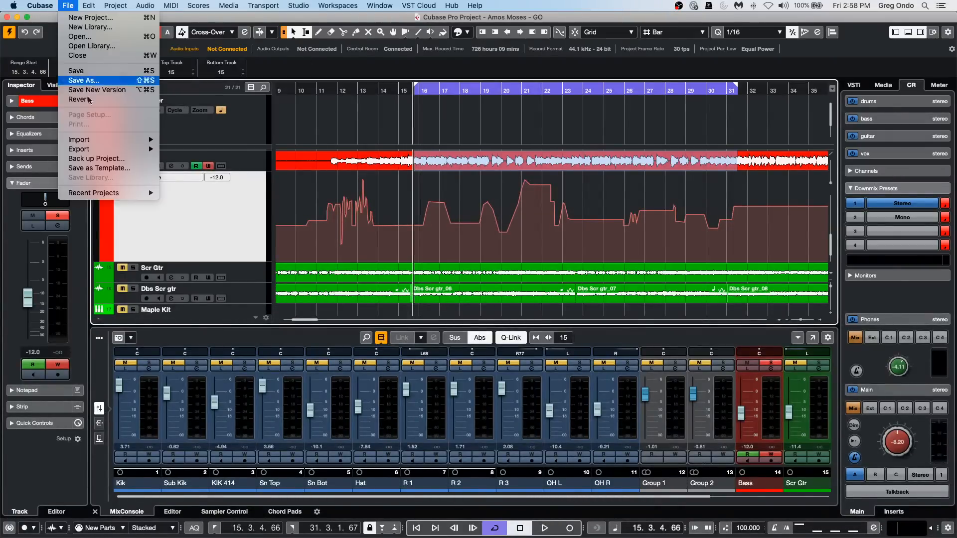
click(75, 100)
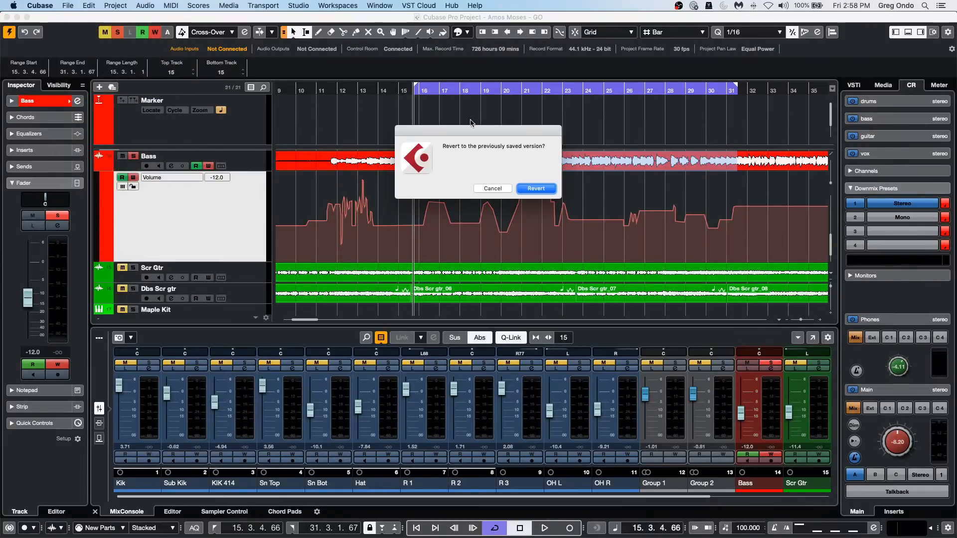
click(531, 189)
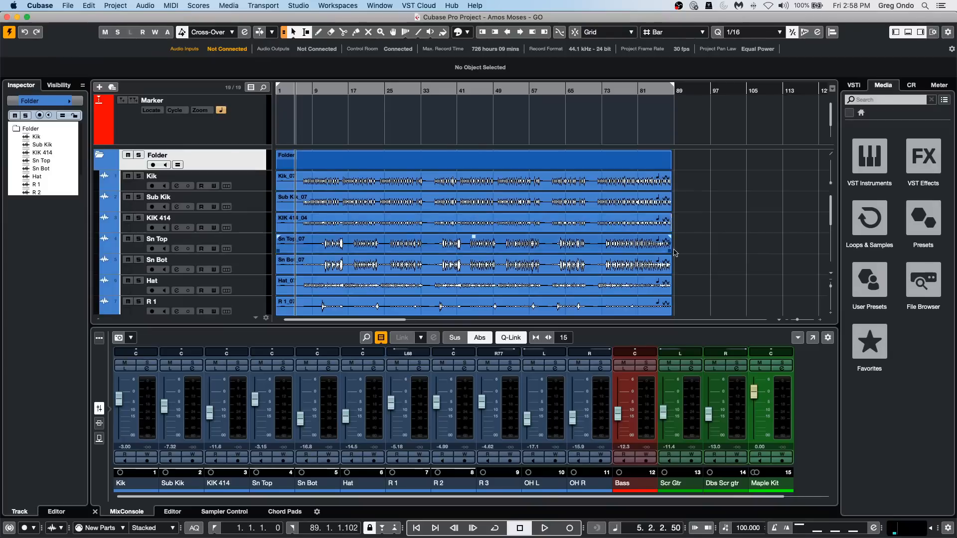
Browse the Ambient Lounge loops and audition samples from Happier - 05 - Audio - Perc up to the Futurechill - 08 loop.
click(872, 231)
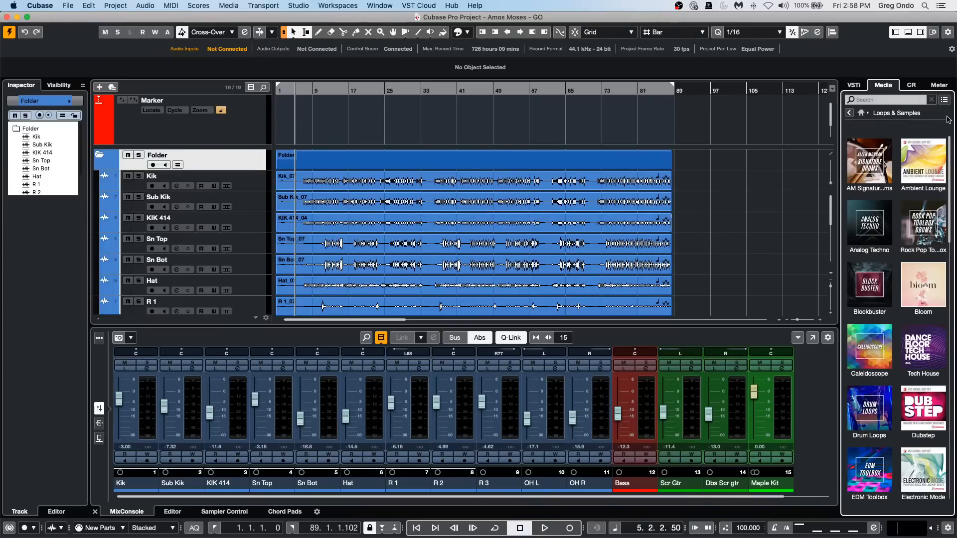
click(929, 140)
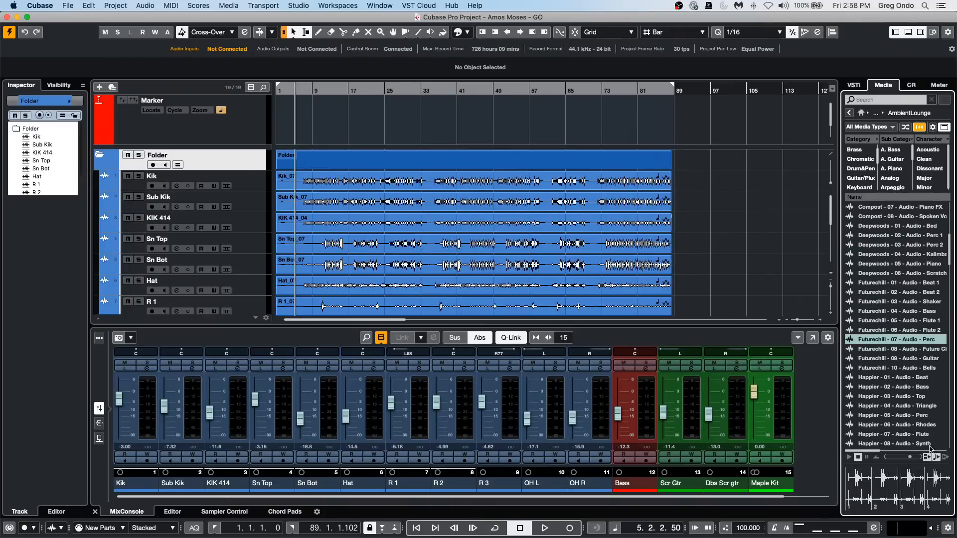
click(901, 416)
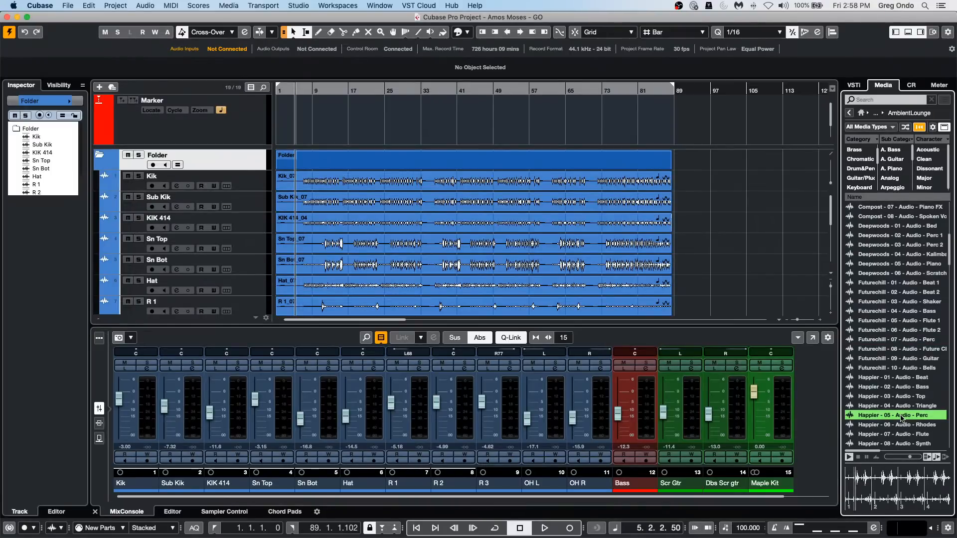
key(Up)
key(Up)
key(Up)
key(Up)
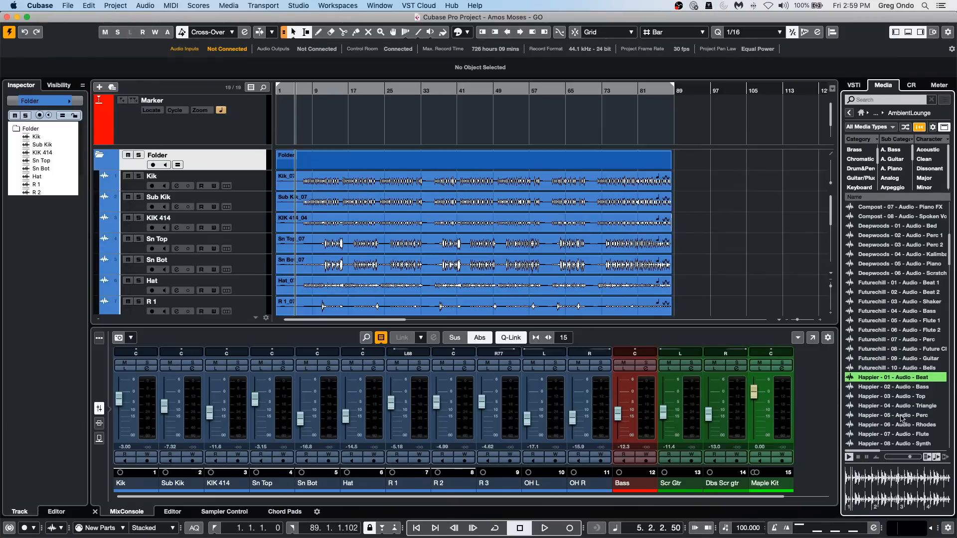
key(Up)
key(Up)
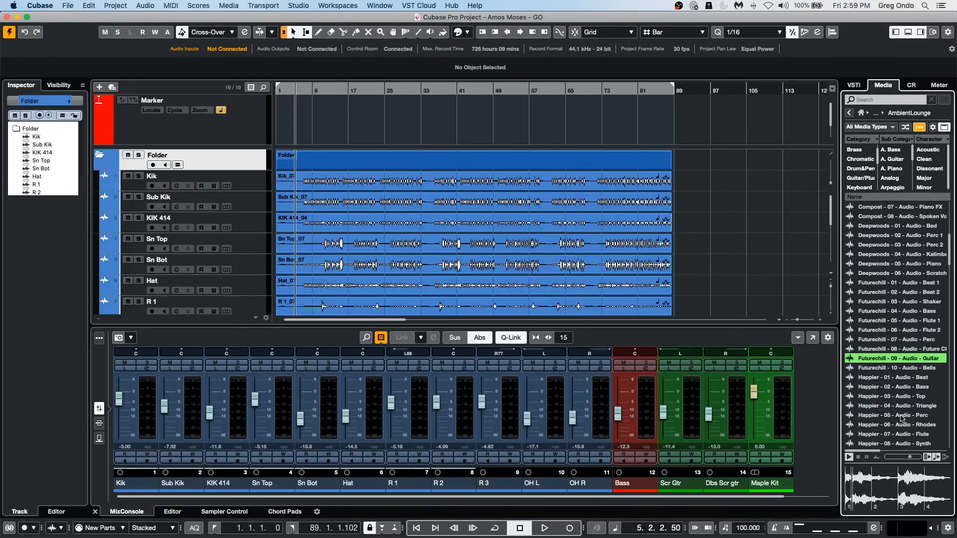
key(Up)
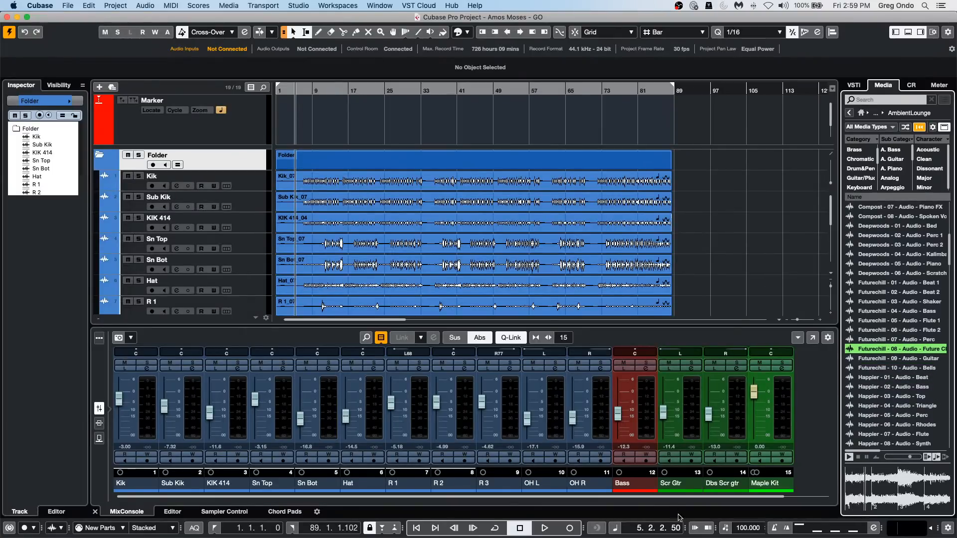
Set the project tempo to 50 and audition the Futurechill - 09 - Audio - Guitar loop.
click(746, 531)
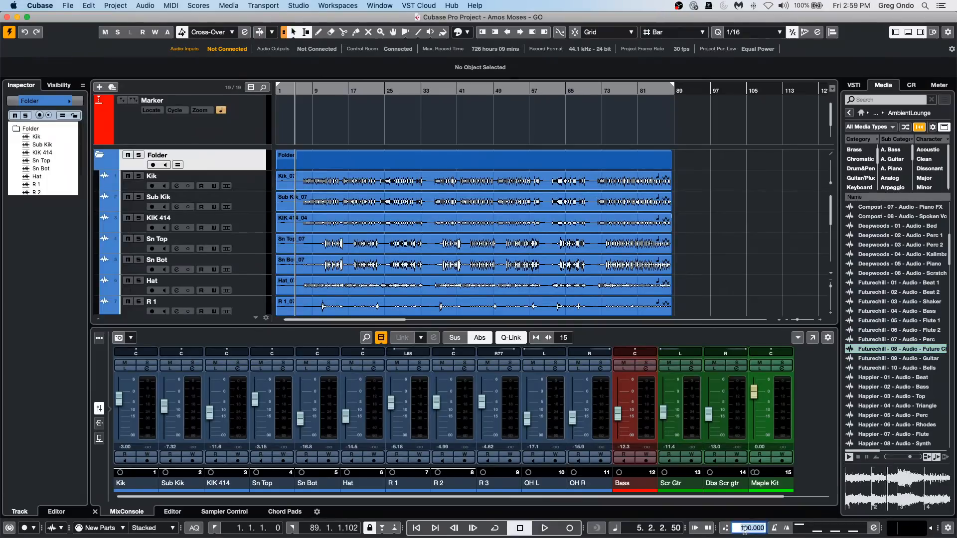
text(50)
key(Return)
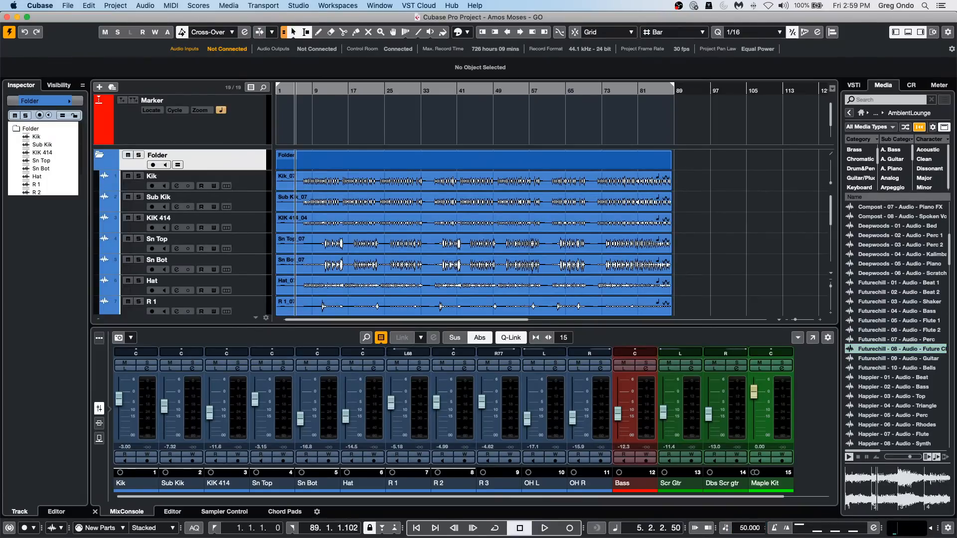
click(871, 363)
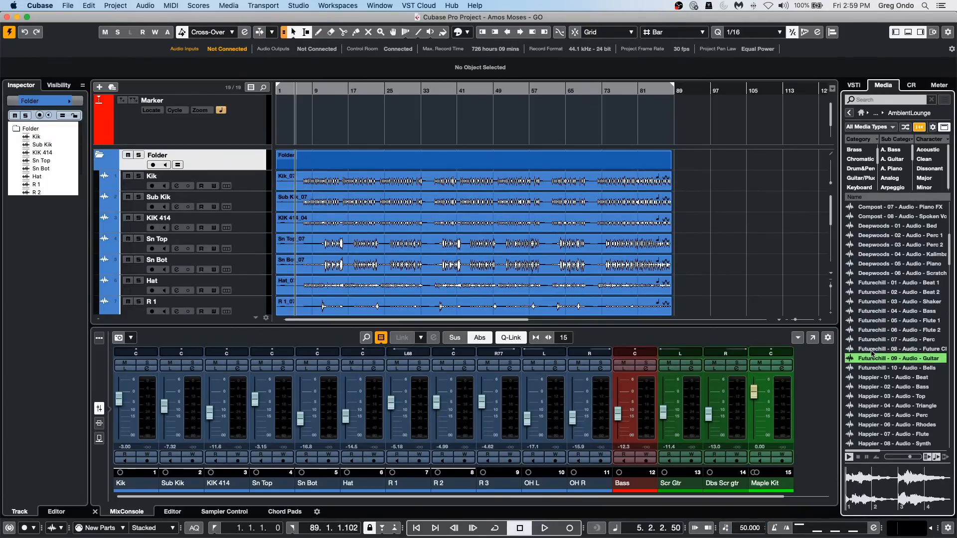
Set the project tempo to 150, auditioning the Futurechill - 08 loop before and after the change.
click(872, 350)
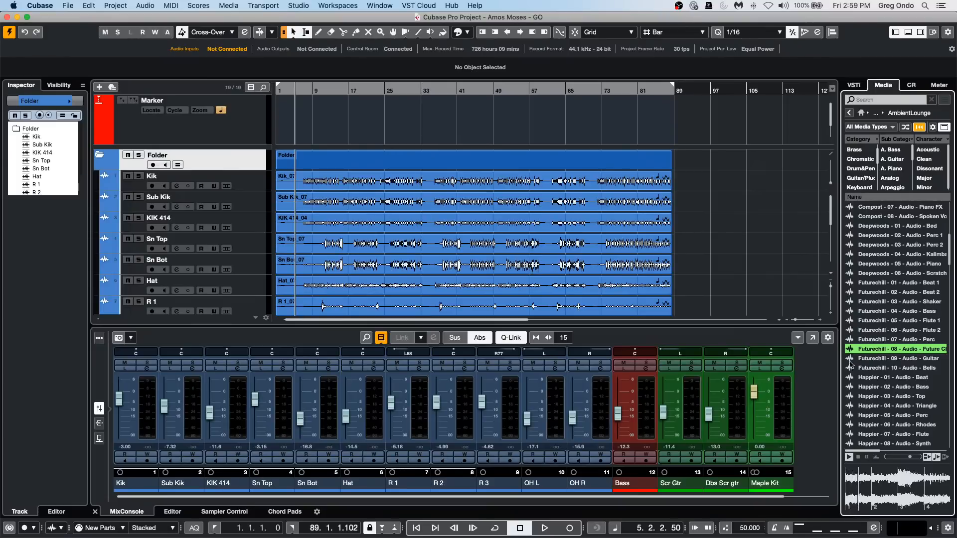
double_click(748, 528)
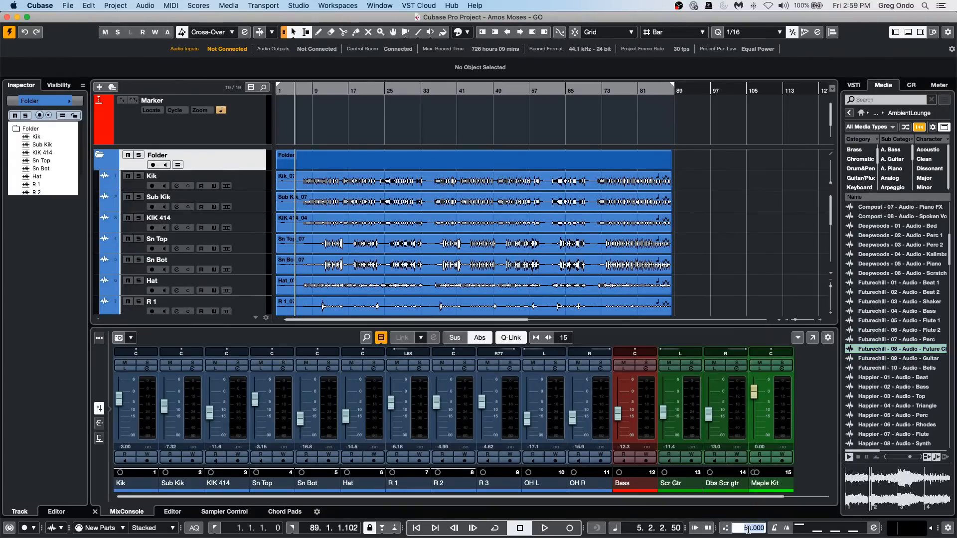
text(150)
key(Return)
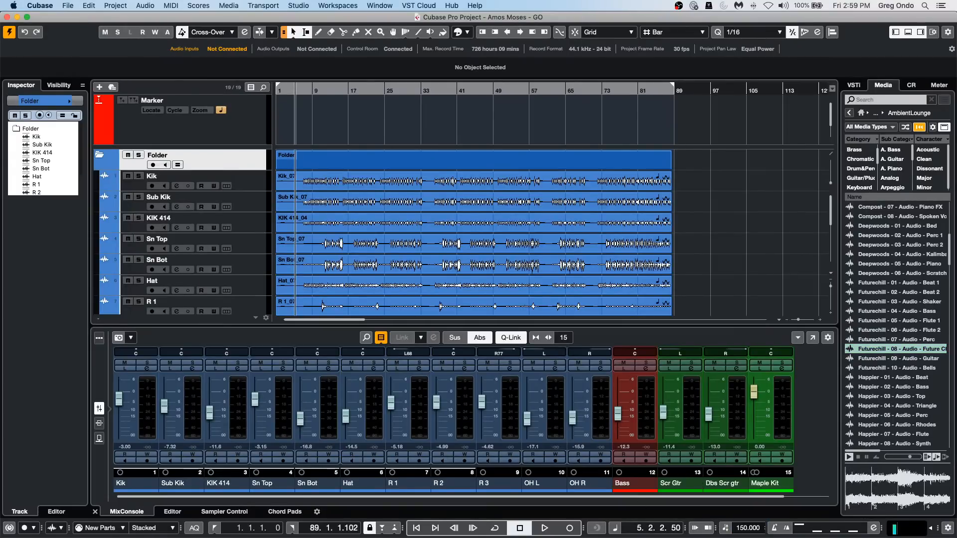
click(882, 350)
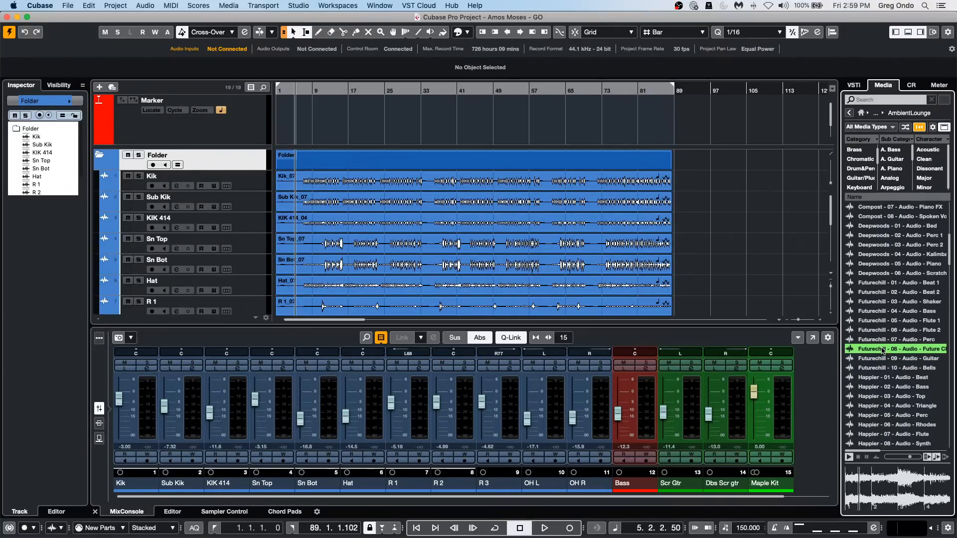
Toggle Auto Play New Results Selection and the neighbouring preview option, and start the loop preview manually.
click(927, 458)
click(936, 457)
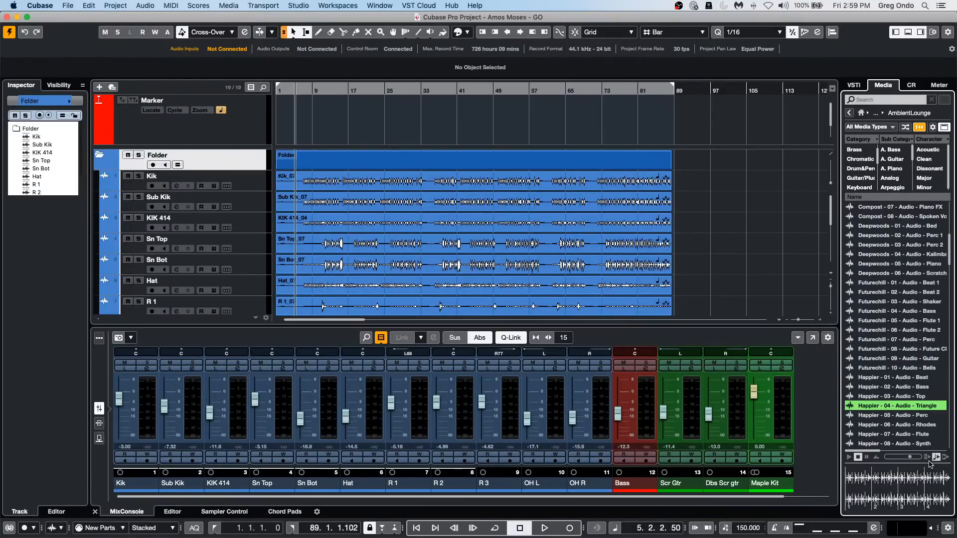
click(849, 457)
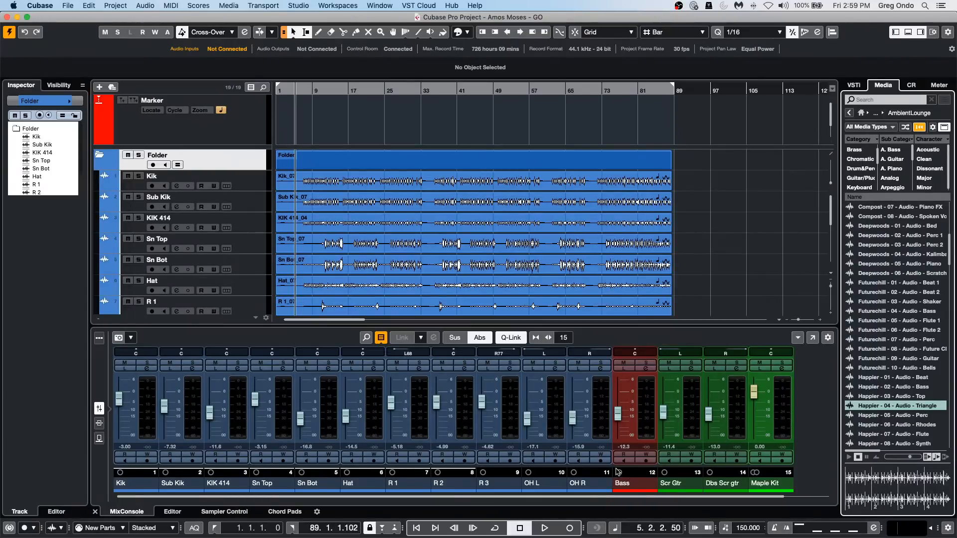
Place the Happier - 01 - Audio - Beat loop on the Sn Top track near bar 97 and play it.
drag(892, 378, 710, 237)
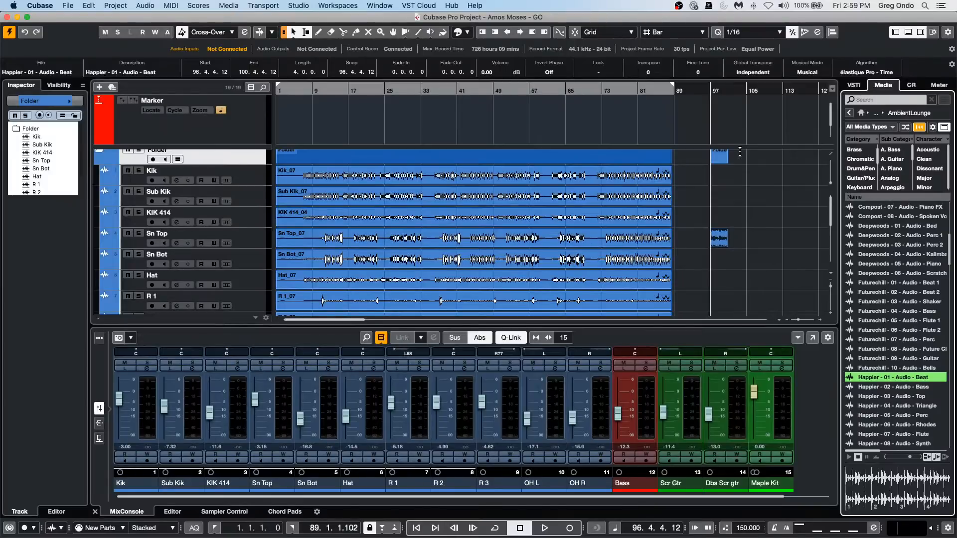
key(space)
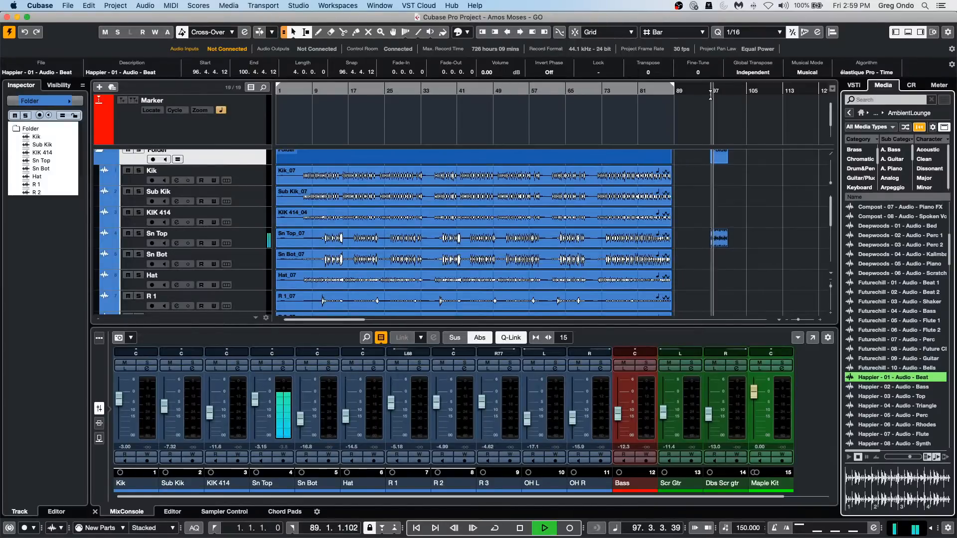
Set the project tempo to 100 and play the Happier beat loop placed on the Sn Top track.
click(742, 528)
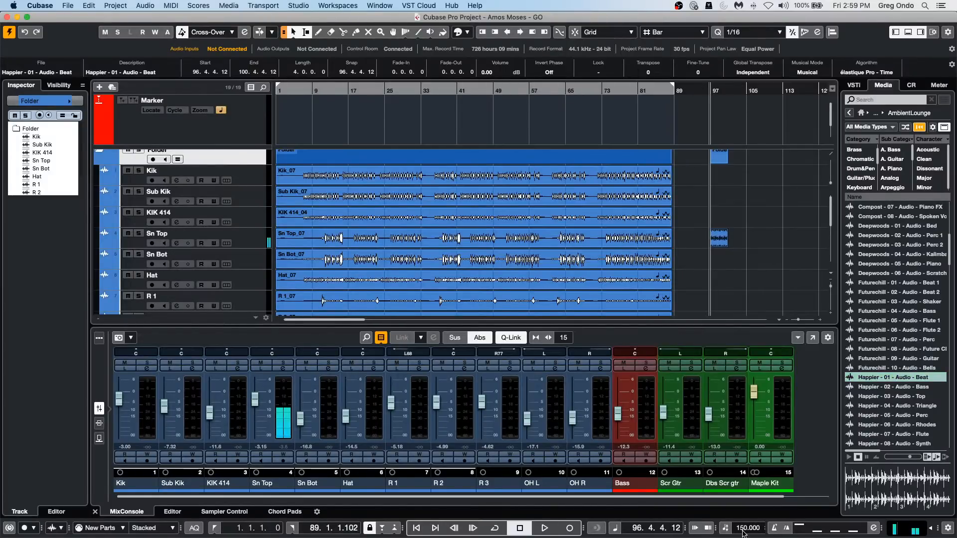
text(100)
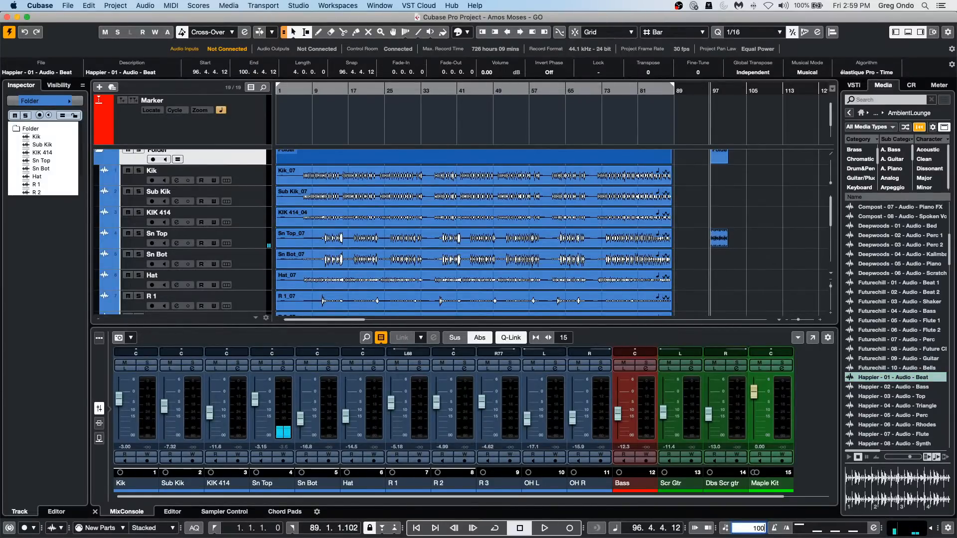
key(Return)
key(space)
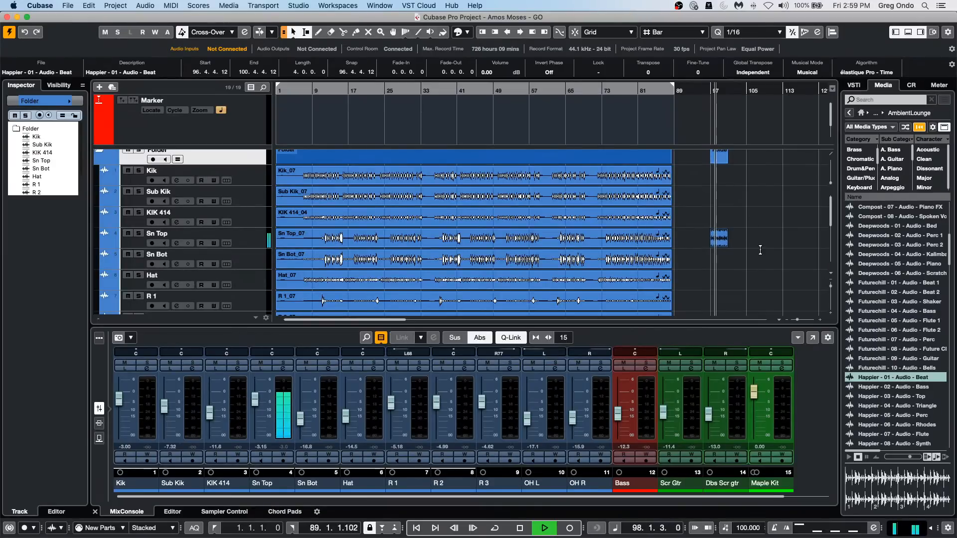
key(space)
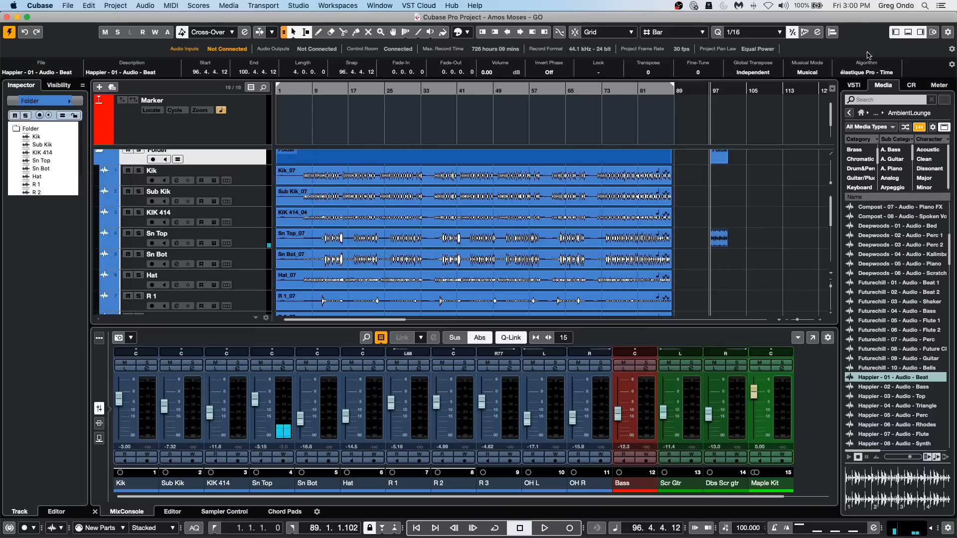
Turn off Musical Mode for the Happier beat event and set the project tempo to 150 during playback.
click(812, 75)
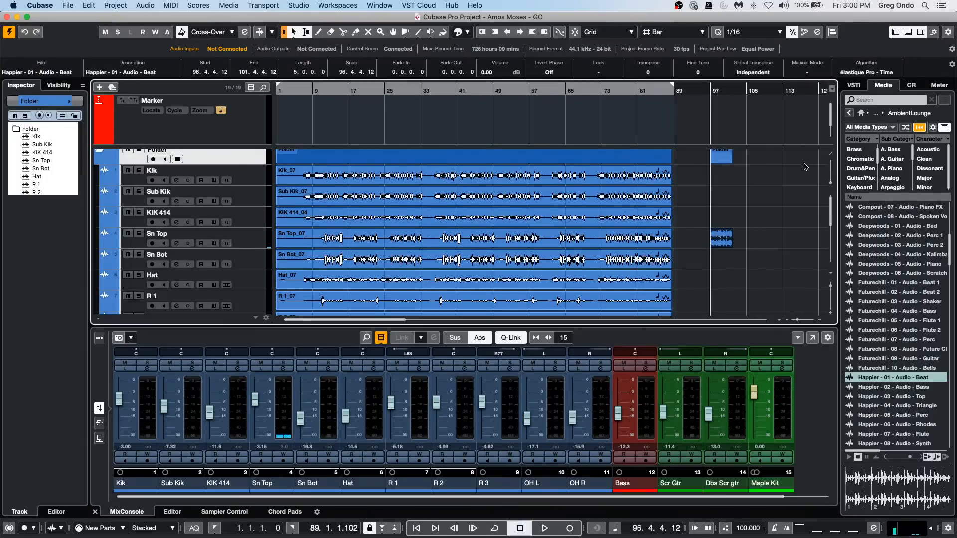
key(space)
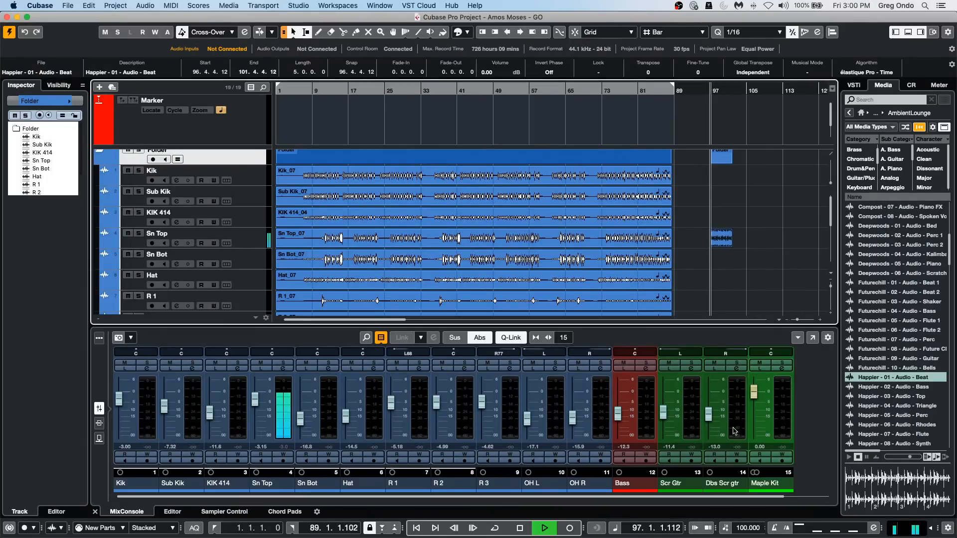
double_click(746, 528)
text(150)
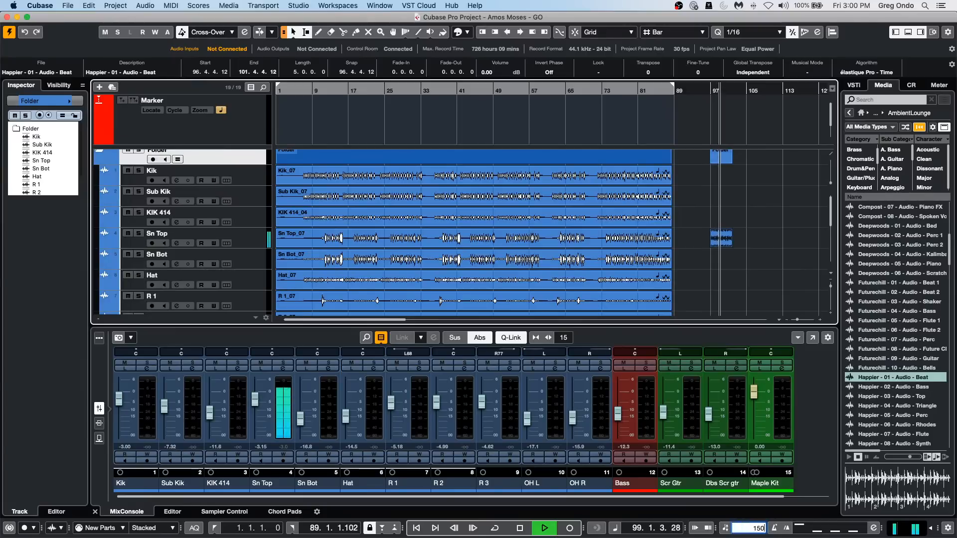
key(Return)
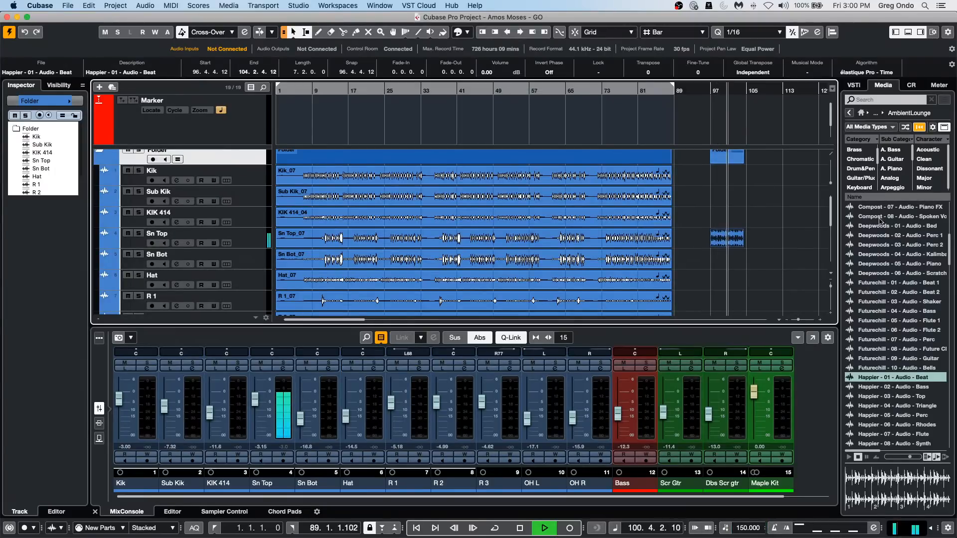
Turn Musical Mode back on for the Happier beat event and replay it from its start near bar 97.
click(817, 75)
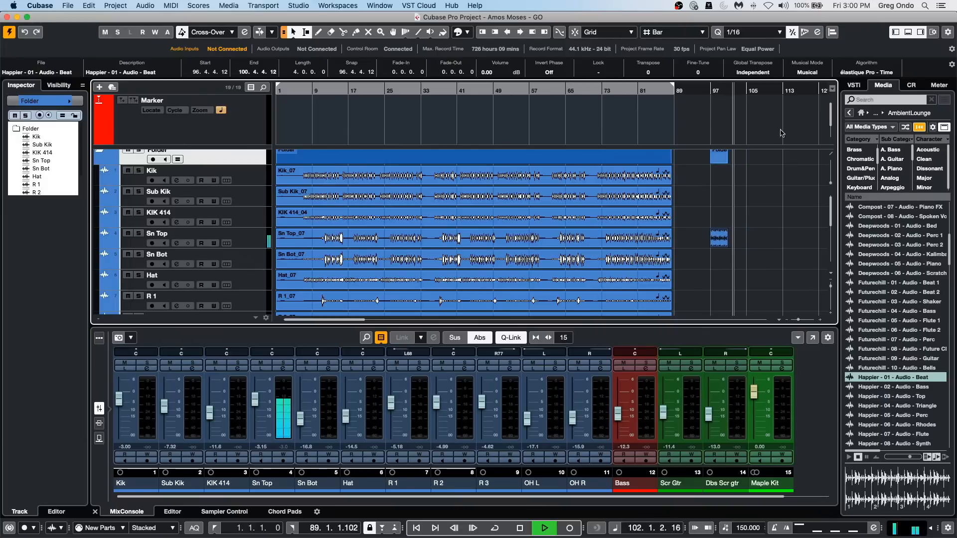
click(710, 89)
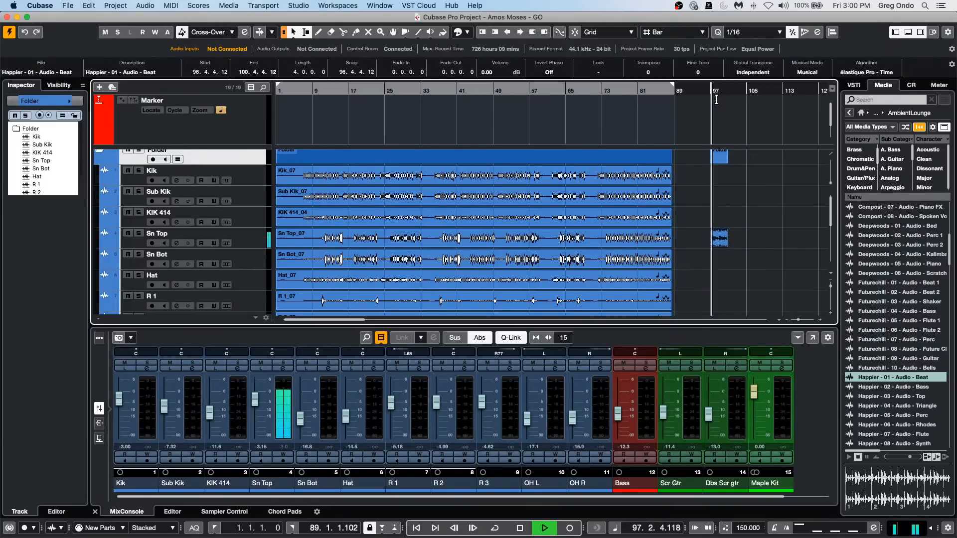
key(space)
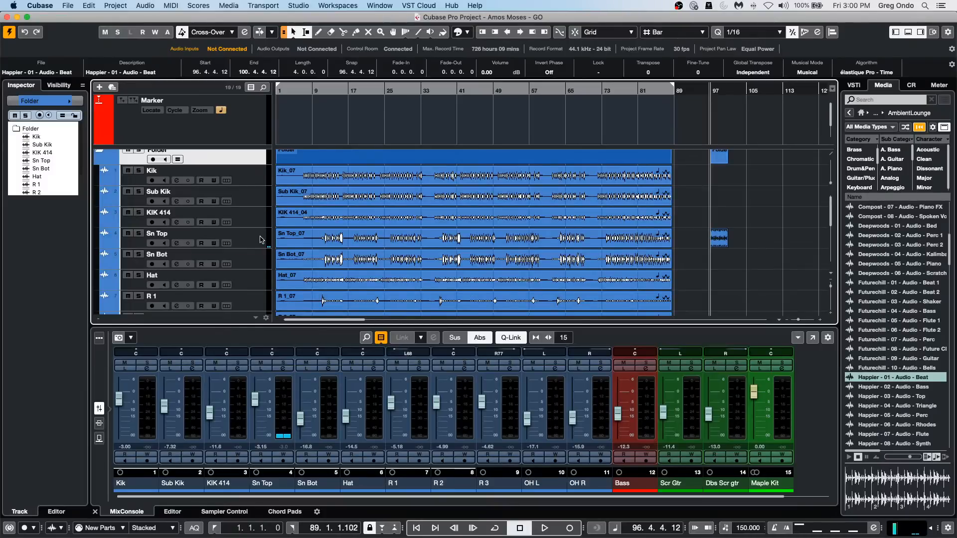
Select the Sn Top track and expand its basic track settings in the Inspector.
click(261, 240)
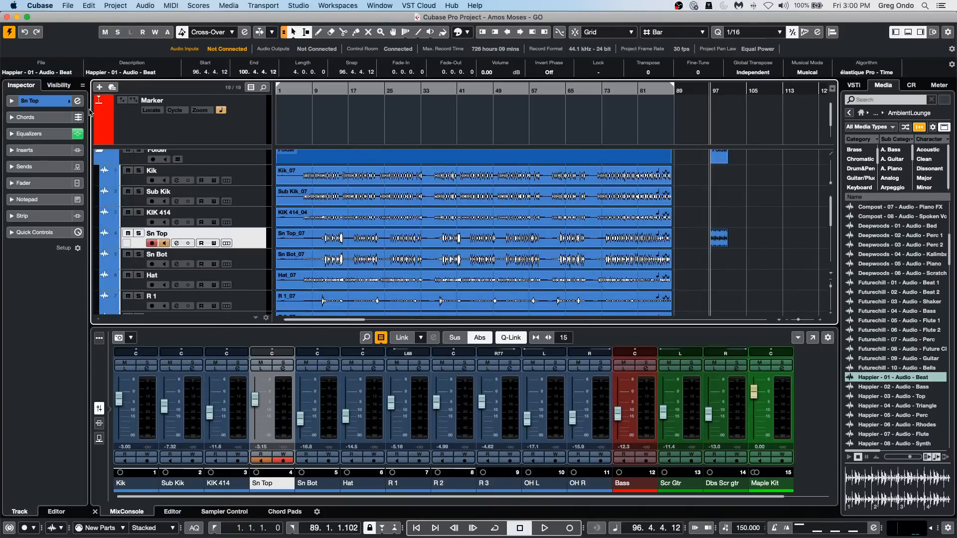
click(11, 100)
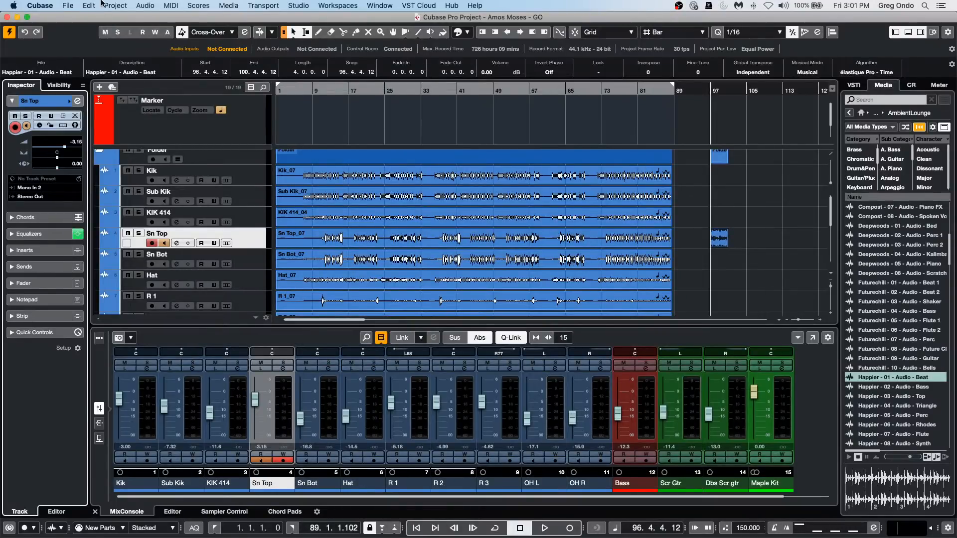
Create a new empty project and accept the prompted project location.
click(68, 6)
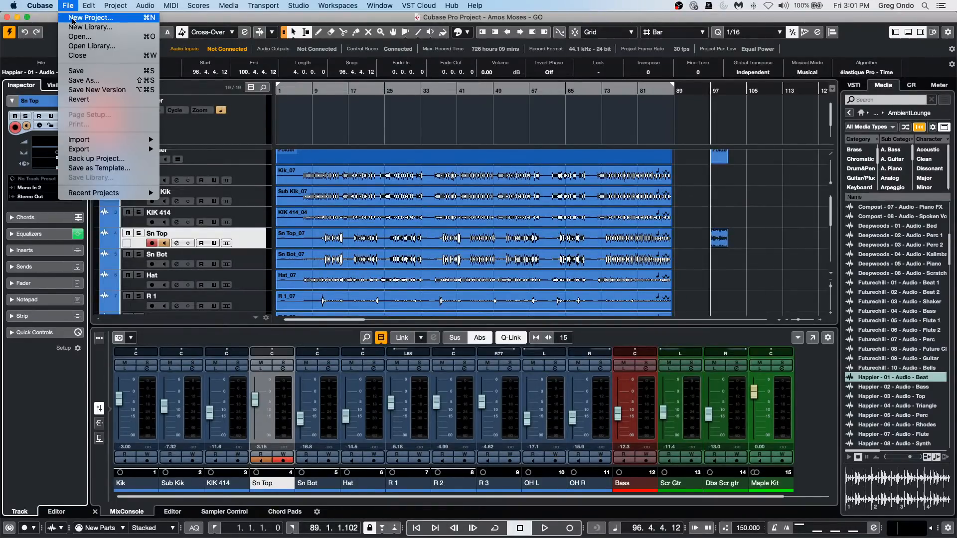
click(78, 17)
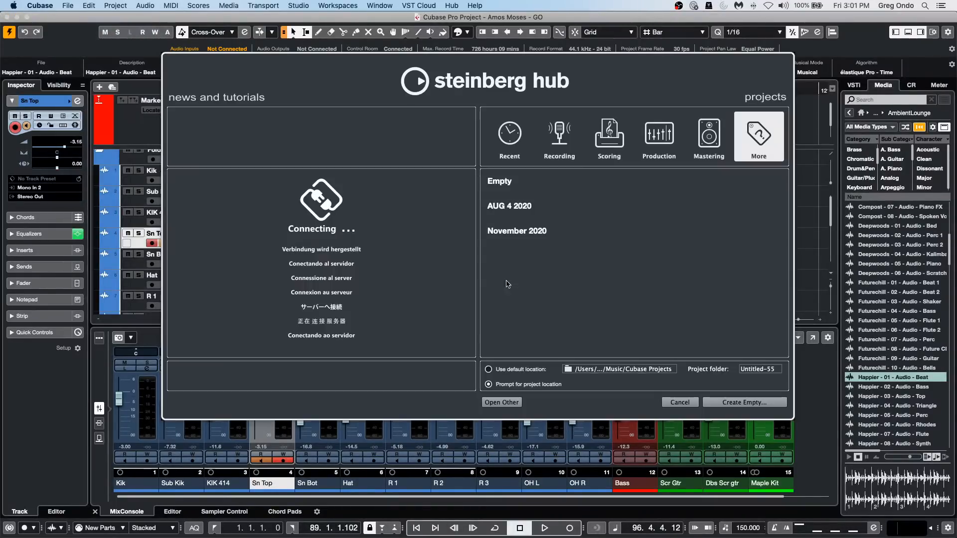
click(740, 404)
click(800, 431)
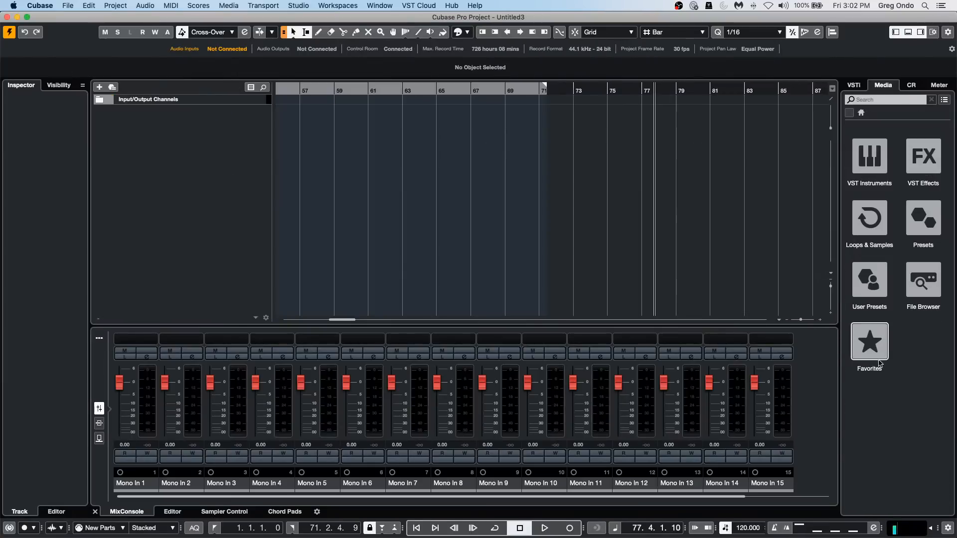
Open the Dubstep collection in Loops & Samples and audition Abstract Kid_Tape Reverse 1.
click(880, 235)
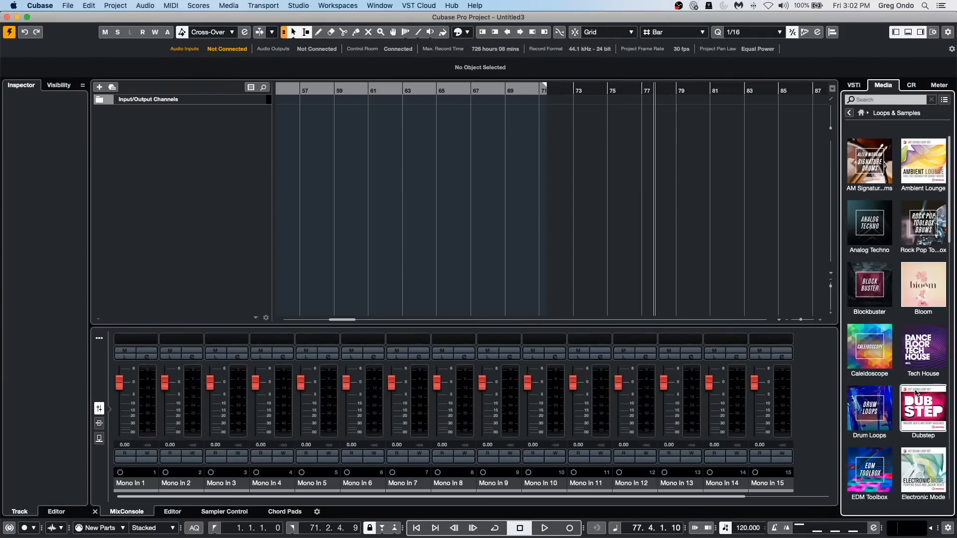
click(923, 408)
click(866, 293)
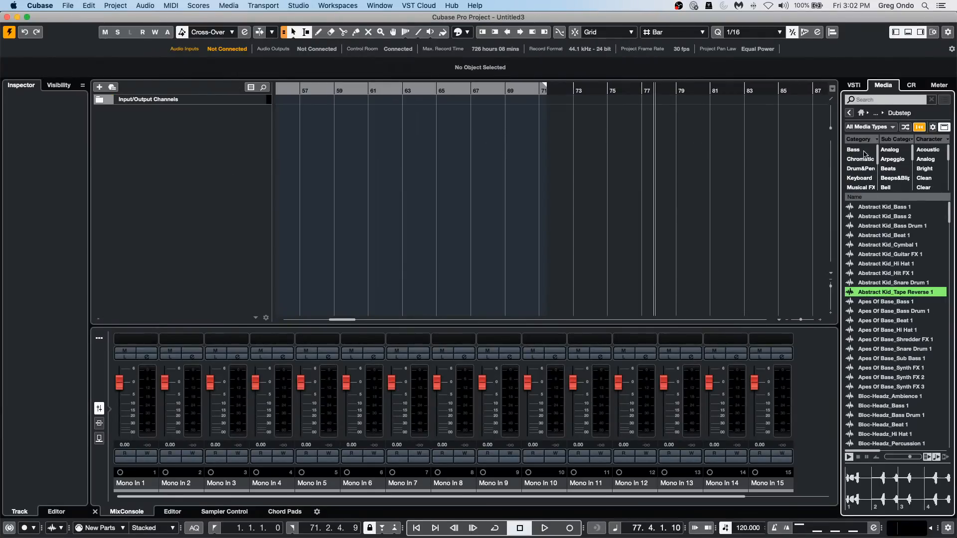
Filter the Dubstep loops by Drum&Perc, audition samples from Apes Of Base_Hi Hat 1 to Complexstep_Snare Drum 1, and clear the filter.
click(857, 178)
click(858, 168)
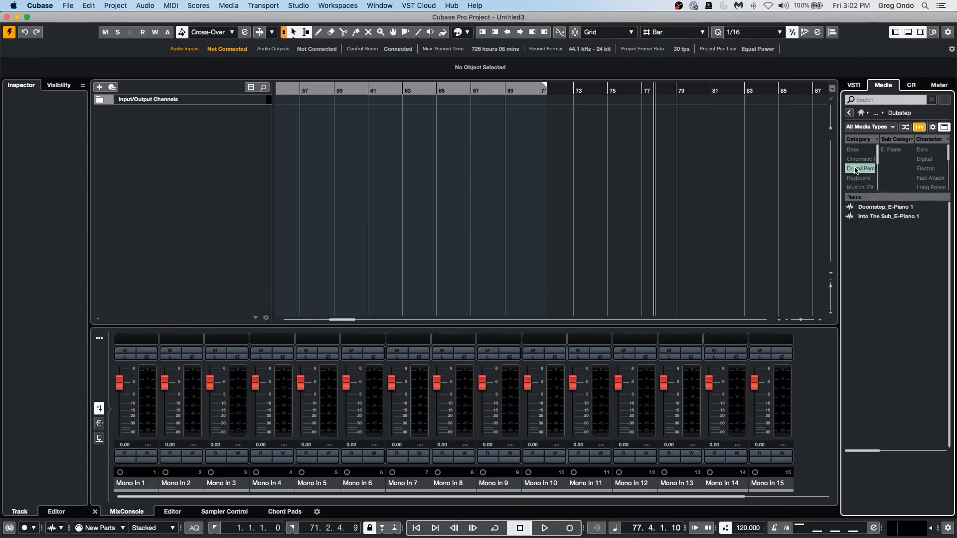
click(879, 274)
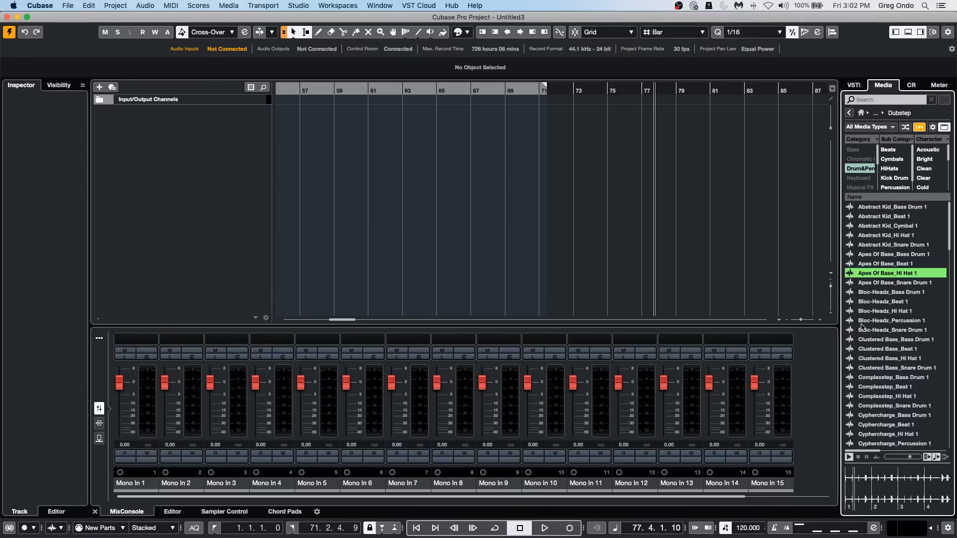
click(866, 350)
click(869, 406)
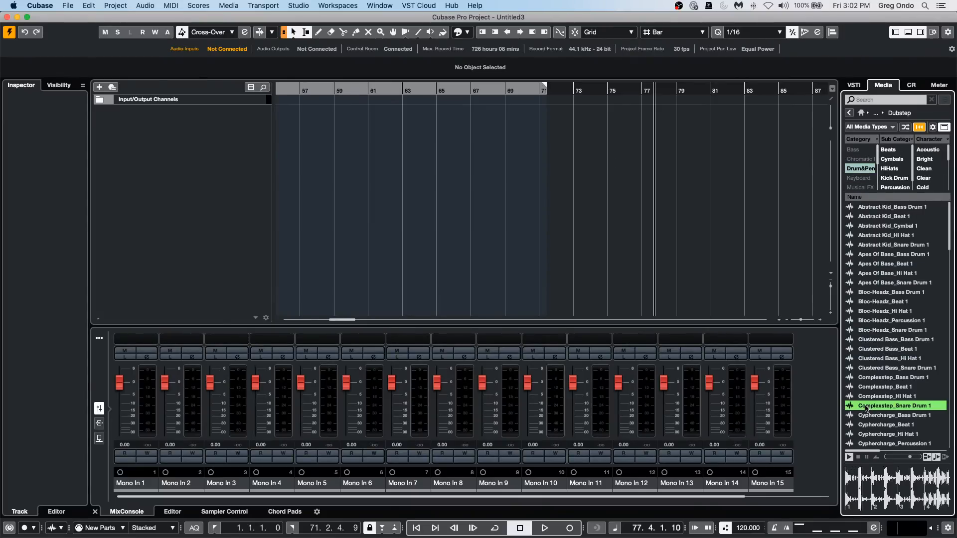
click(860, 168)
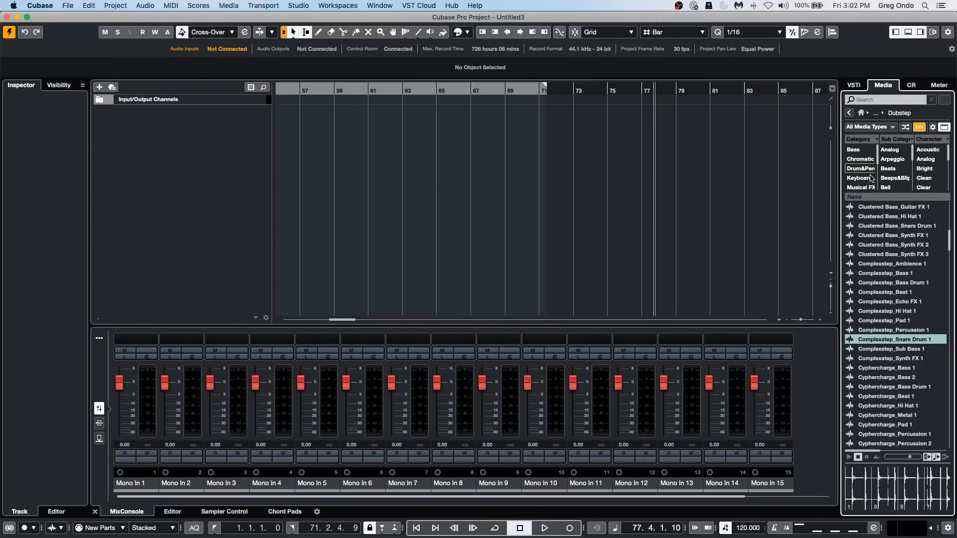
Return to the Loops & Samples collections, open Soul Assembly, and filter its loops by the Drum&Perc category.
click(849, 113)
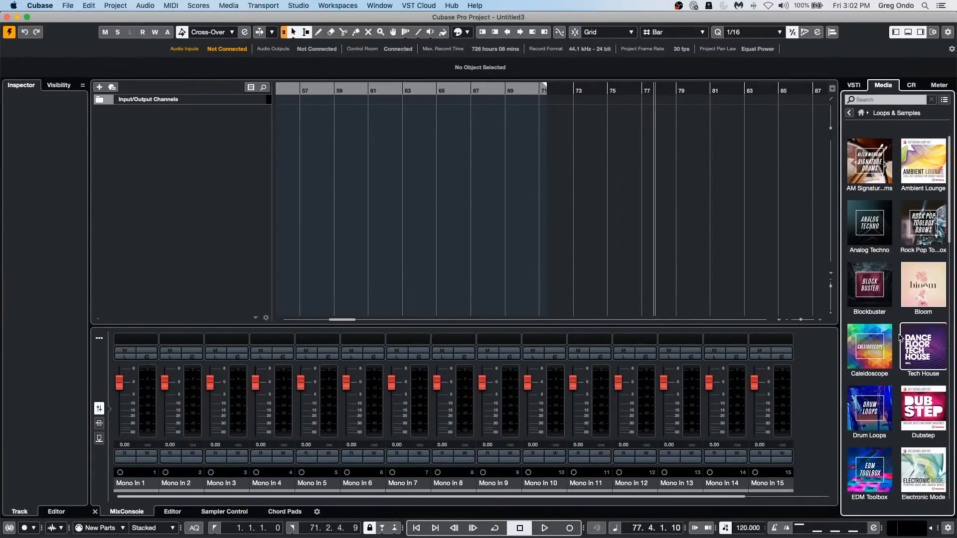
scroll(899, 339, down, 10)
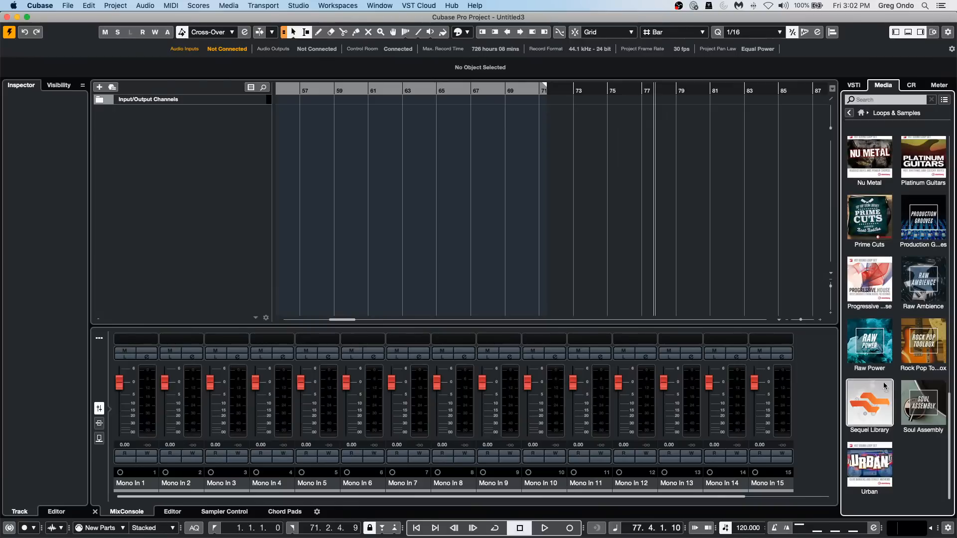
click(910, 394)
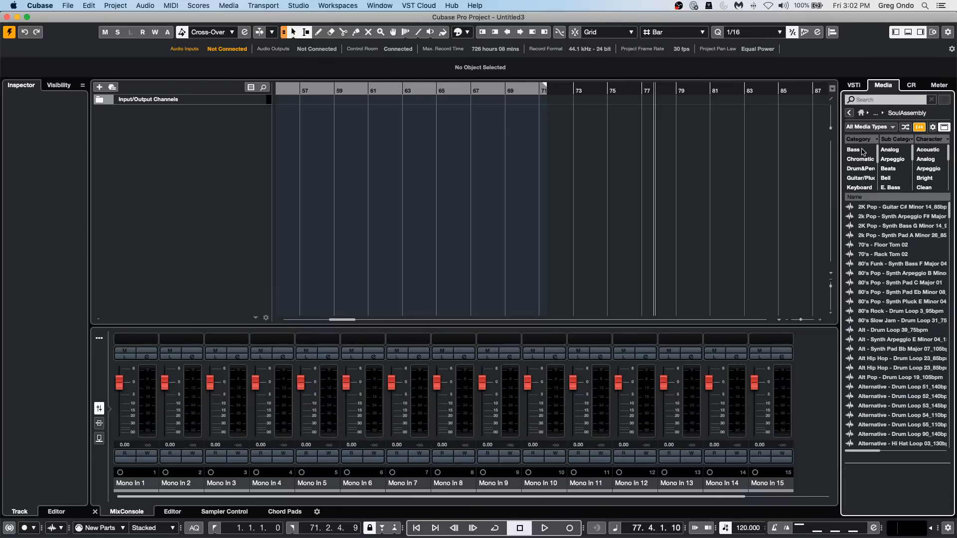
click(859, 169)
Audition Alternative - Drum Loop 52_140bpm, Alternative - Hi Hat Loop 03_130bpm and the hi-hat loops that follow it.
click(876, 293)
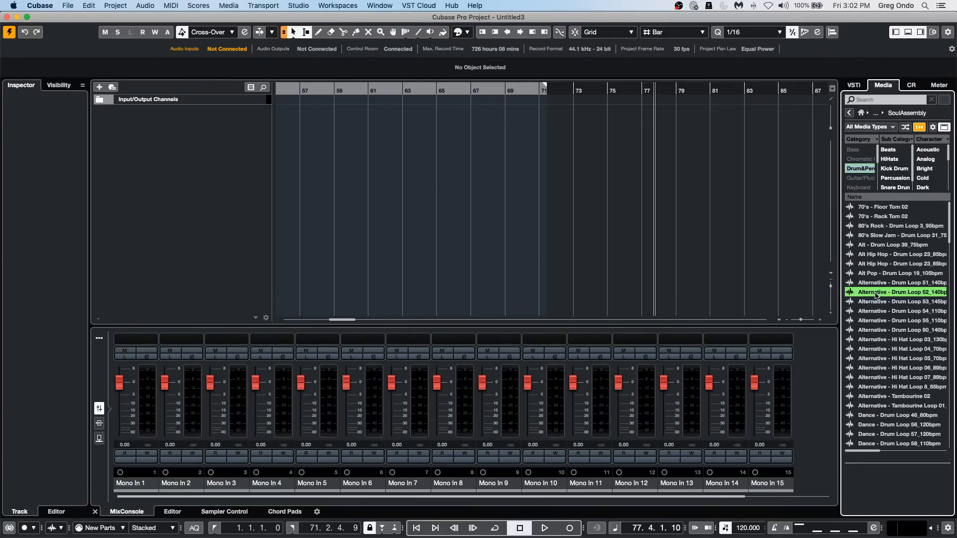
click(882, 341)
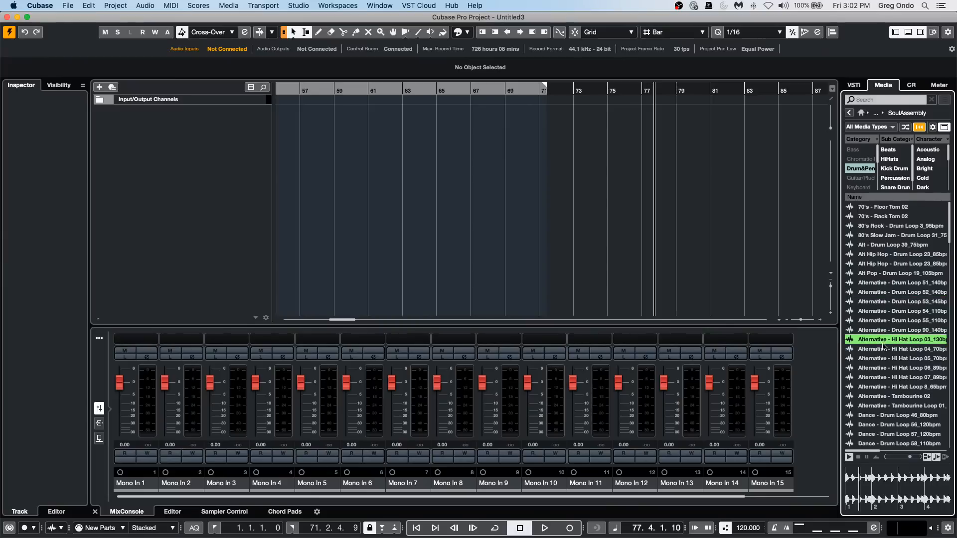
key(Down)
key(Down)
key(Down)
key(Down)
key(Down)
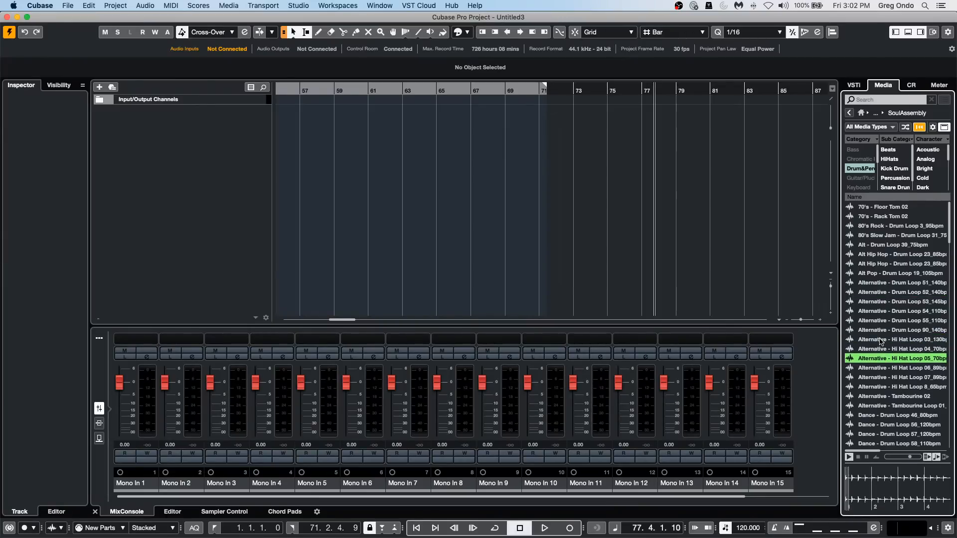
Audition the Soul Assembly drum and percussion loops down through Alternative - Tambourine Loop 01 to Dance - Drum Loop 58_110bpm.
key(Down)
key(Down)
key(Down)
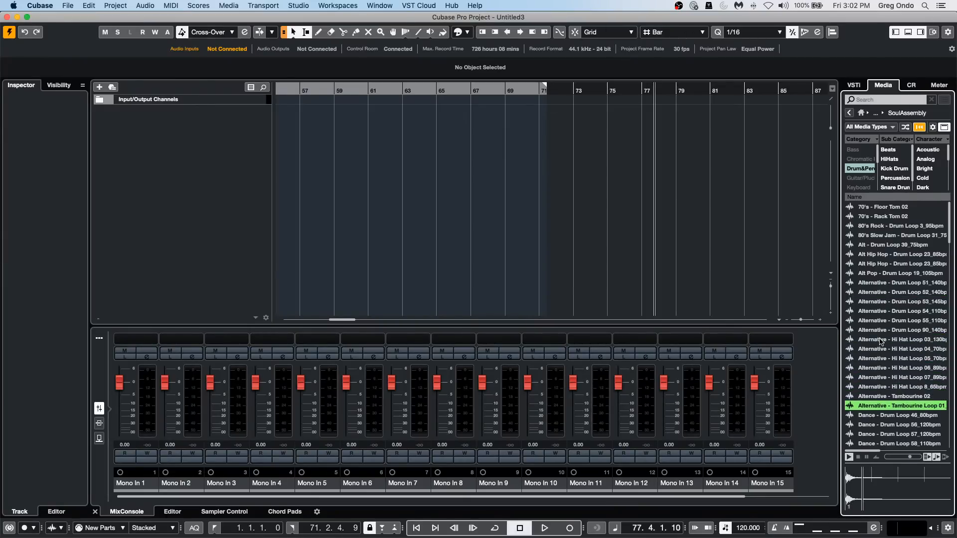
key(Down)
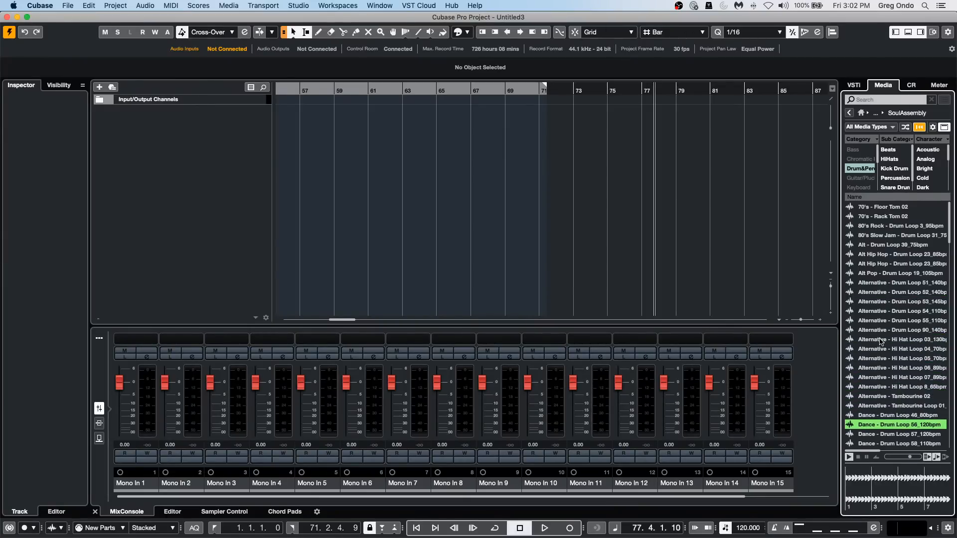
key(Down)
key(Down)
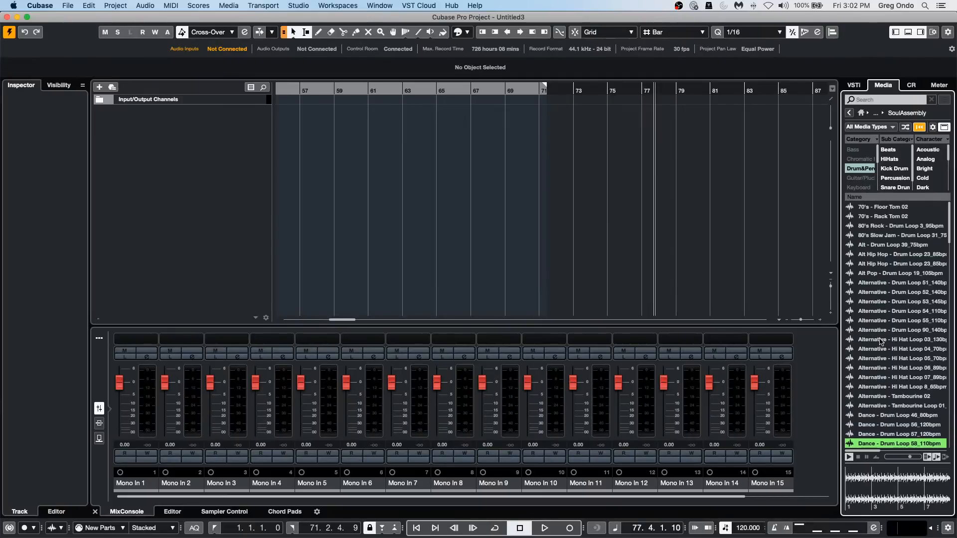
Narrow the loops to Beats with an Acoustic character and audition them, from Hip Hop - Drum Loop 1_89bpm to Rock - Drum Loop 75_80bpm.
click(887, 149)
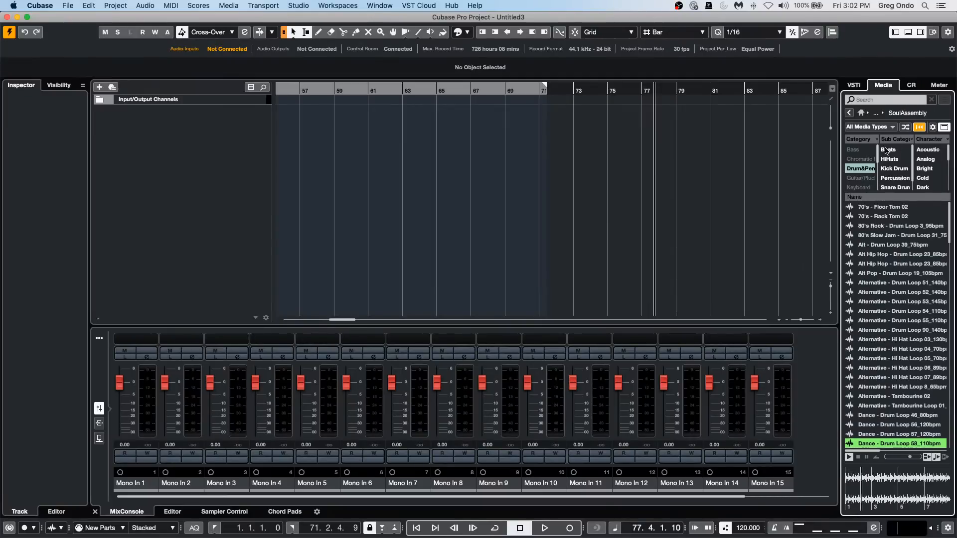
click(928, 149)
click(898, 208)
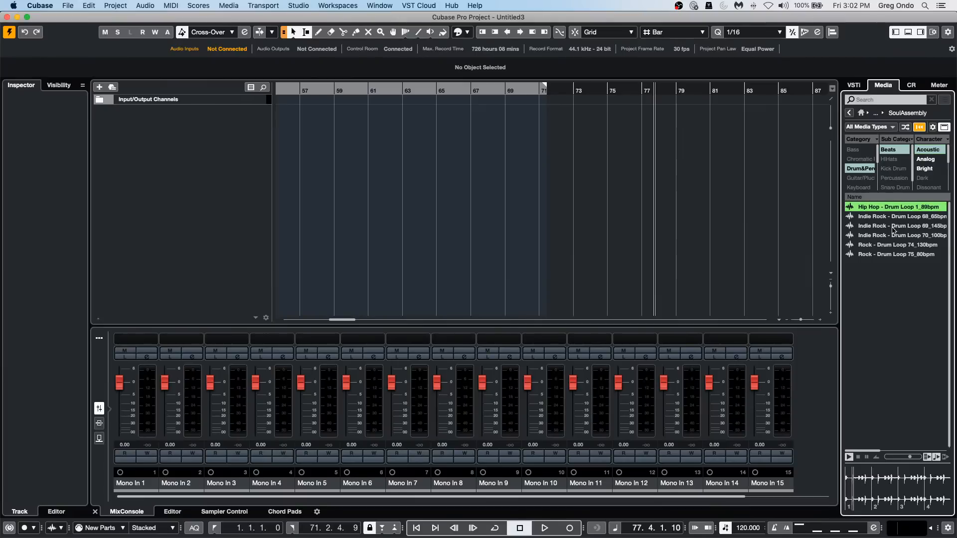
click(892, 227)
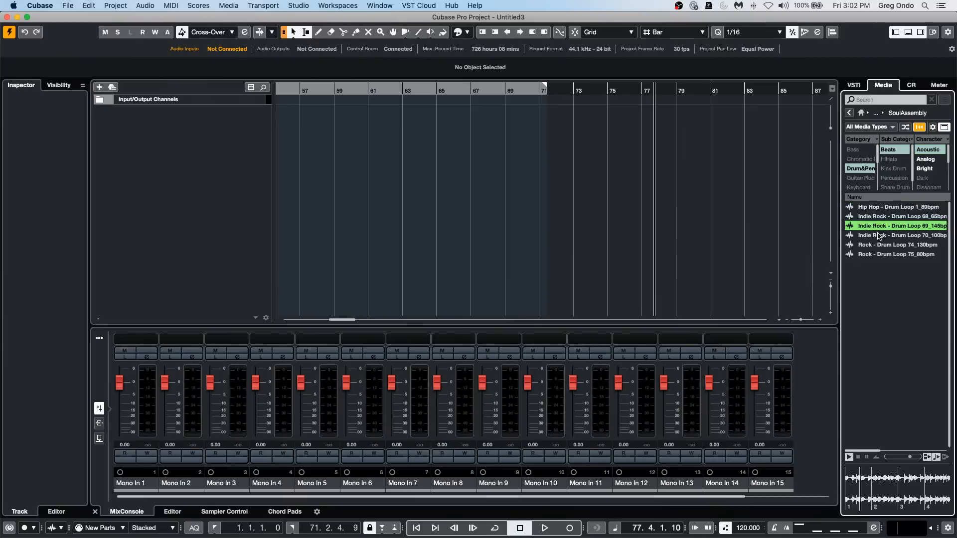
click(879, 235)
click(879, 245)
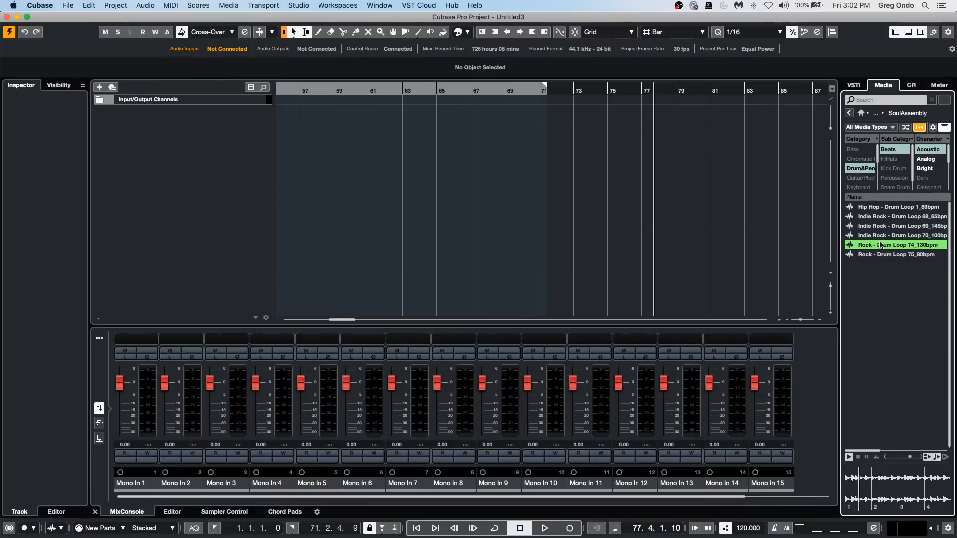
click(880, 255)
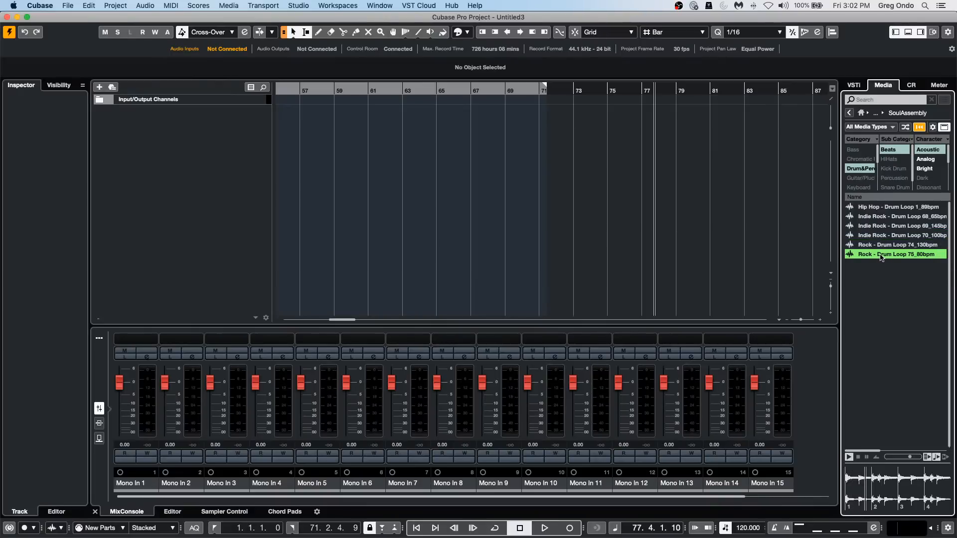
click(880, 207)
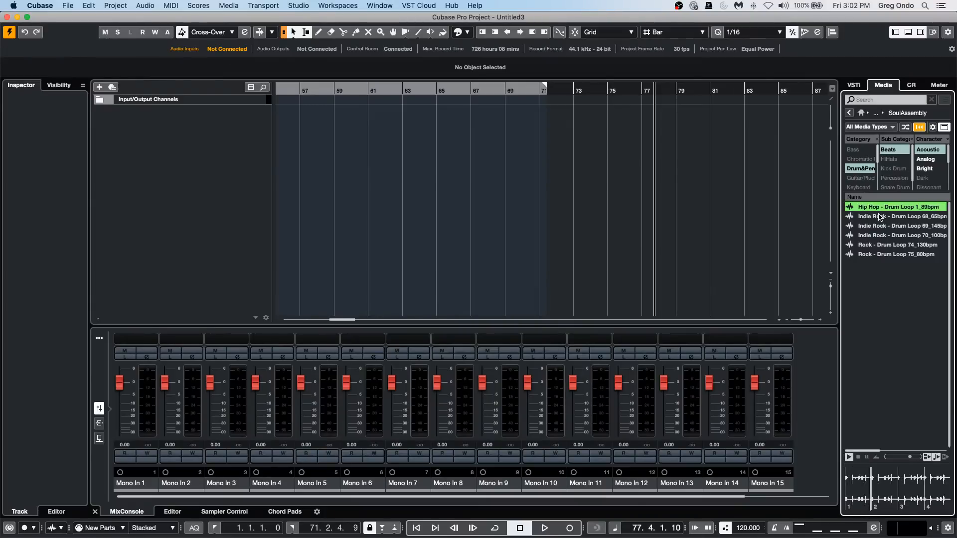
click(880, 217)
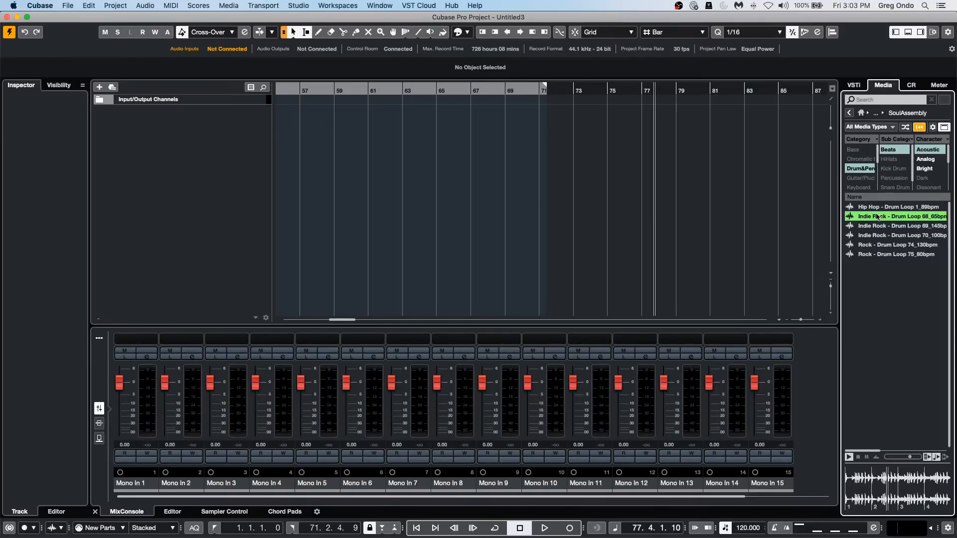
Clear the Acoustic, Beats and Drum&Perc filters, and filter Soul Assembly again by Drum&Perc and Beats.
click(925, 149)
click(889, 149)
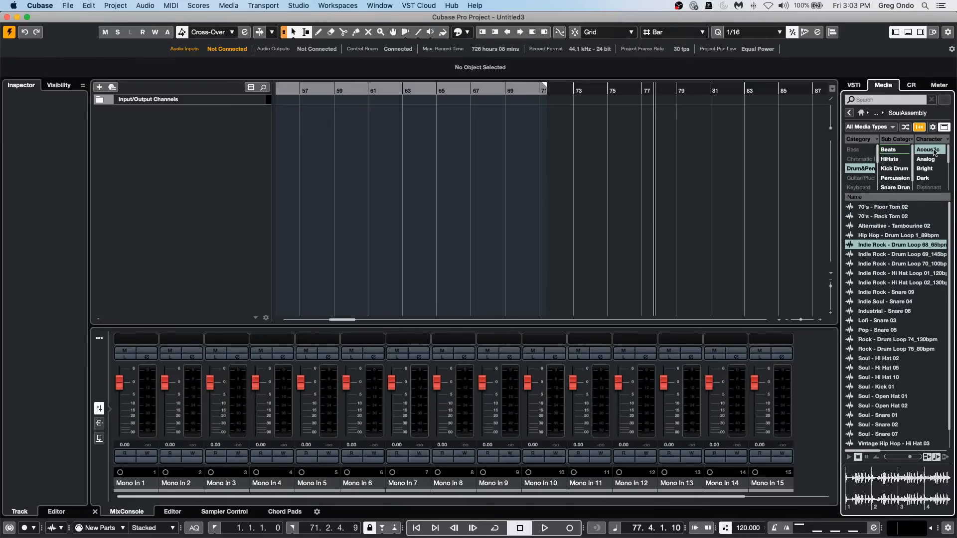
click(854, 169)
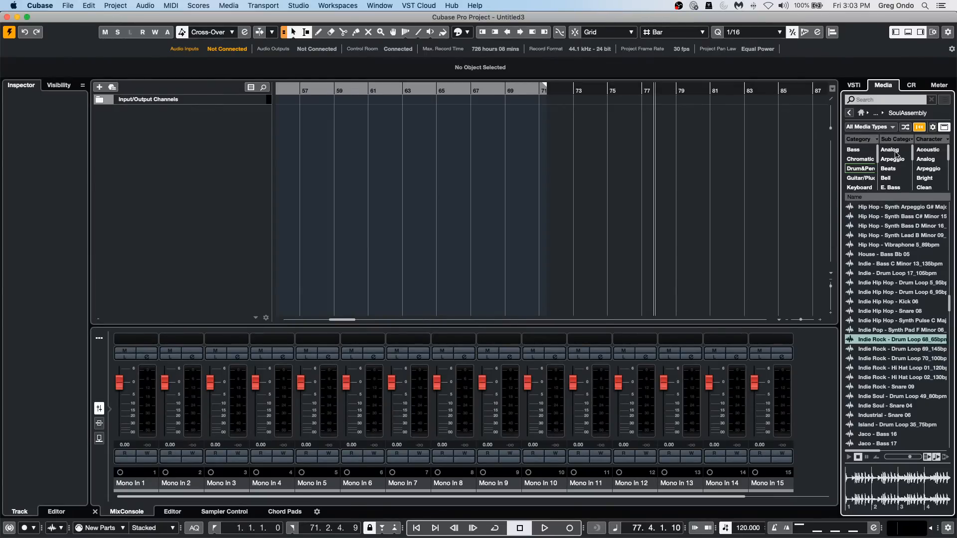
click(846, 170)
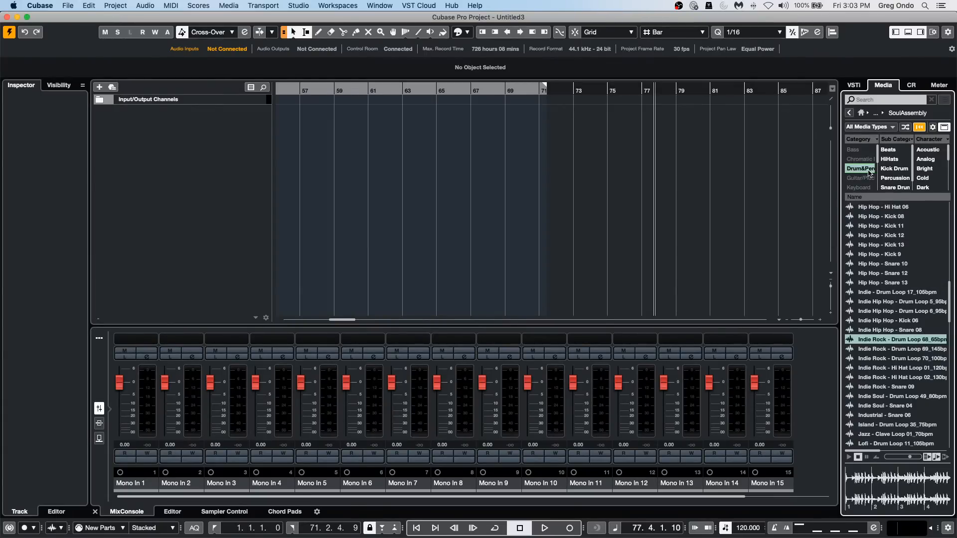
click(895, 151)
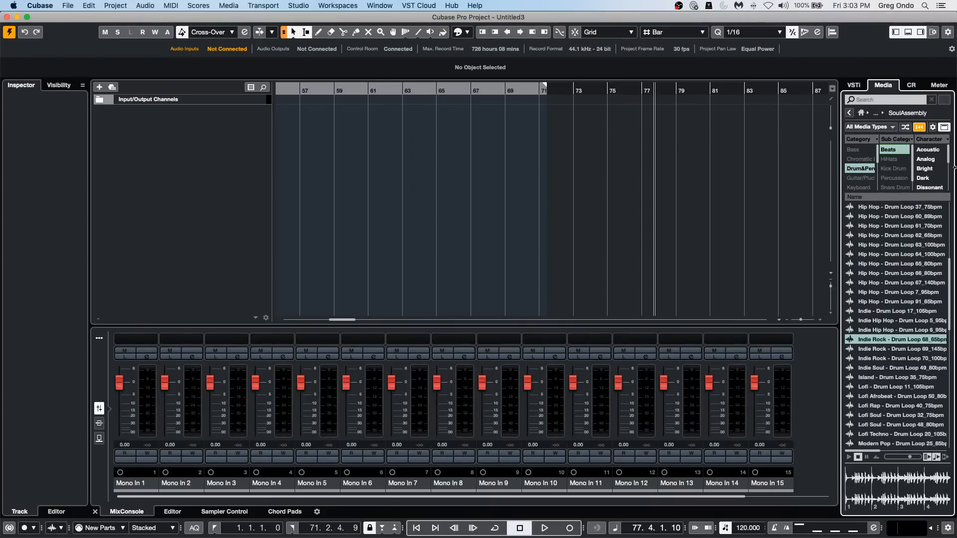
Look through the Character tags and audition Hip Hop - Drum Loop 1_89bpm, 22_85bpm and 37_75bpm.
scroll(938, 171, down, 5)
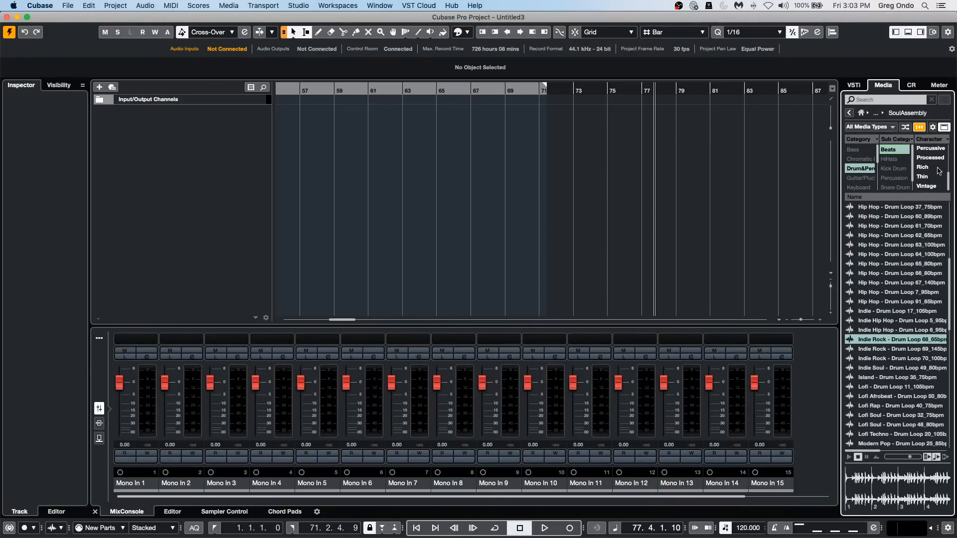
scroll(937, 171, up, 1)
scroll(938, 171, up, 2)
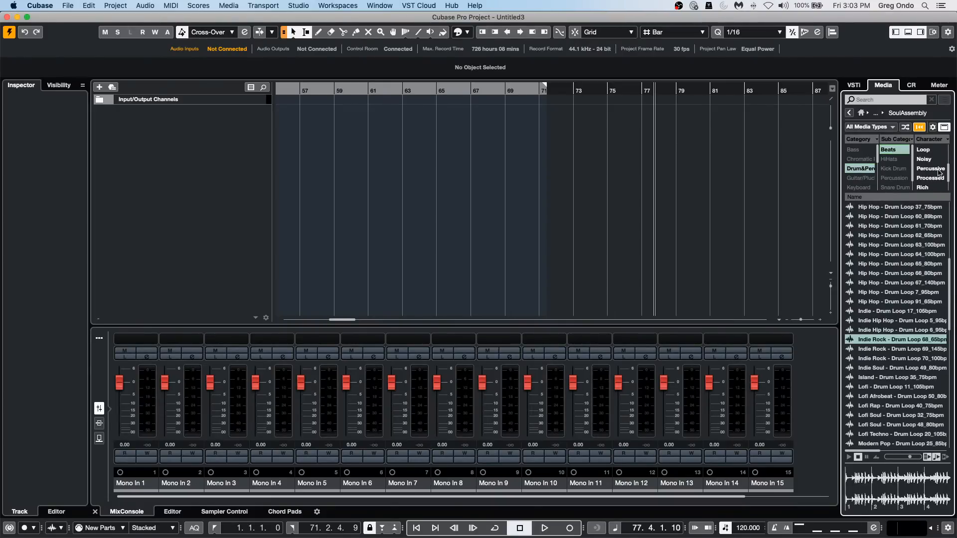
scroll(908, 383, up, 7)
click(896, 380)
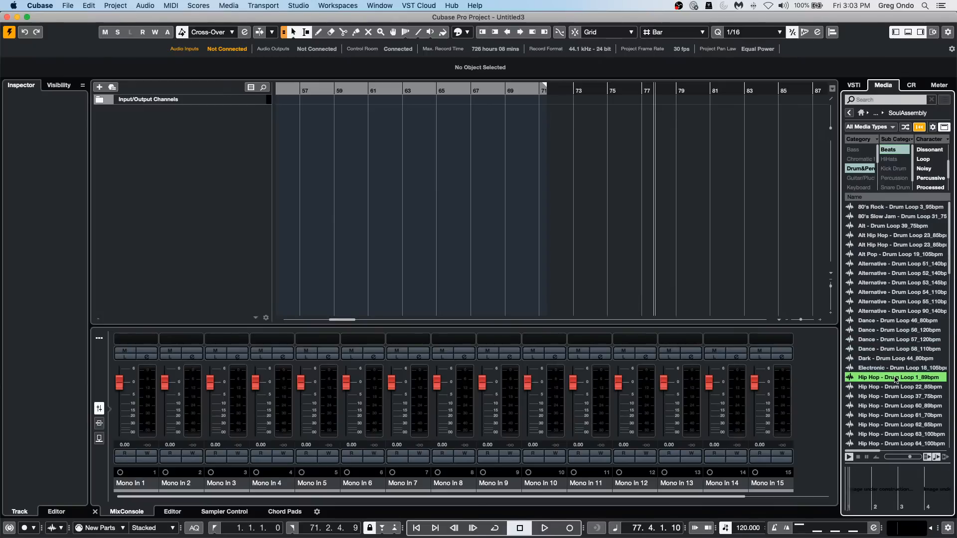
click(895, 386)
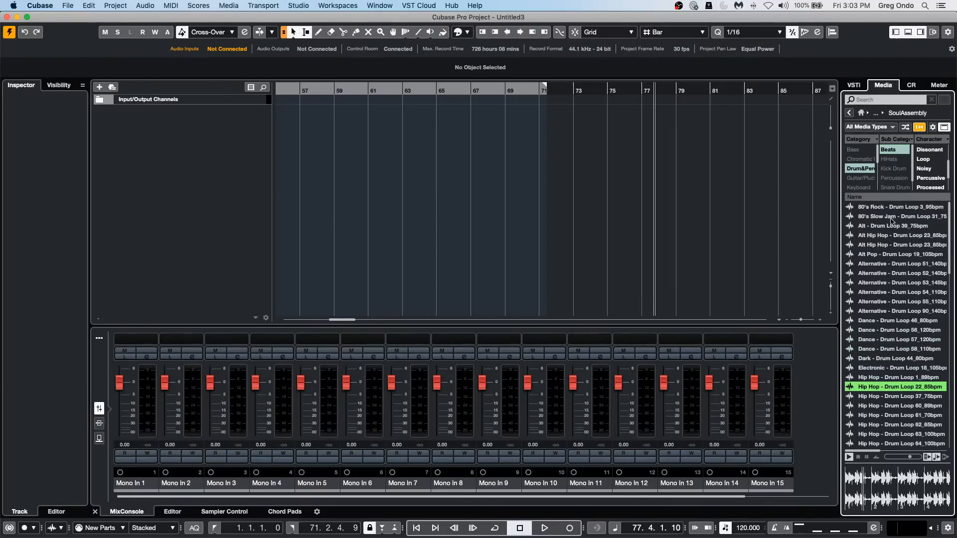
click(886, 397)
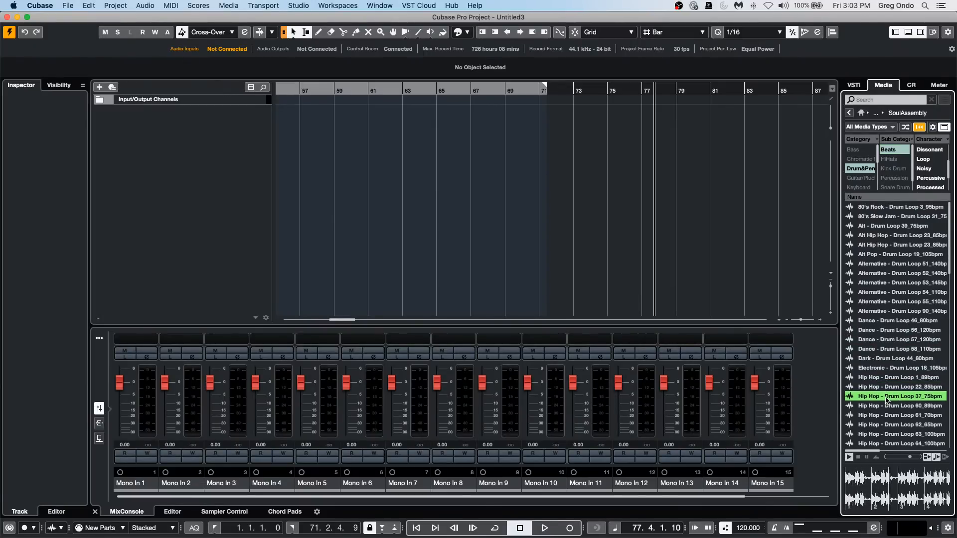
Clear the Beats and Drum&Perc filters and go back to the Loops & Samples collections.
click(888, 150)
click(861, 169)
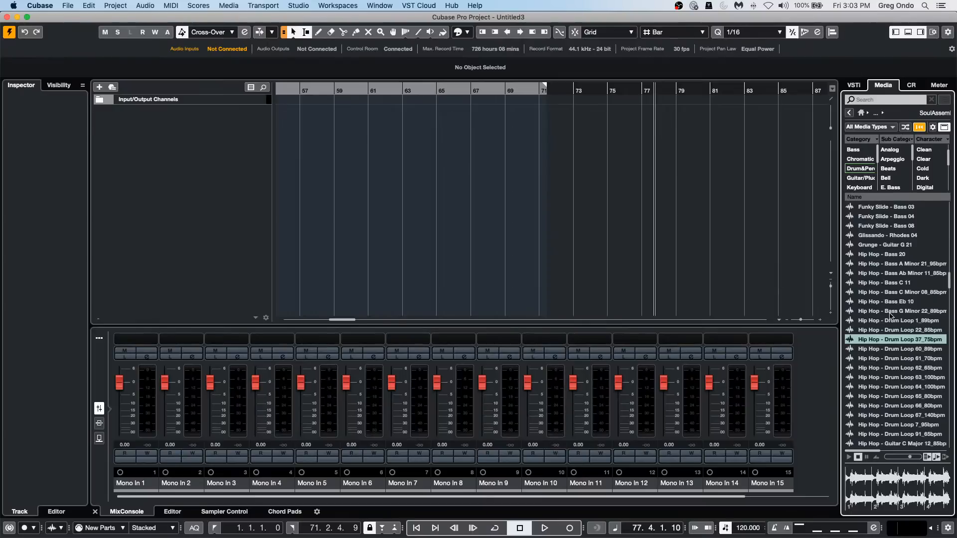
scroll(888, 229, up, 15)
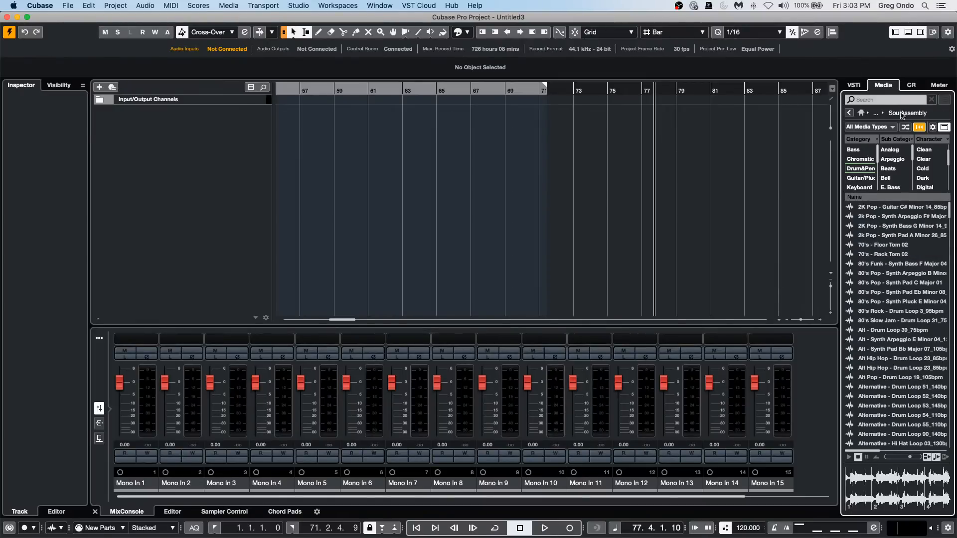
click(848, 112)
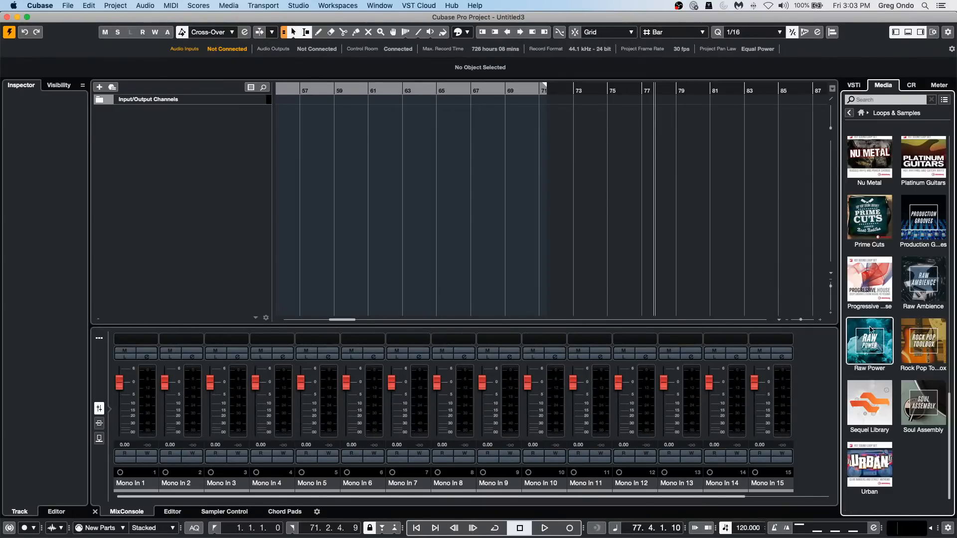
Open the Progressive House collection and filter its loops by the Drum&Perc category and Beats subcategory.
click(868, 283)
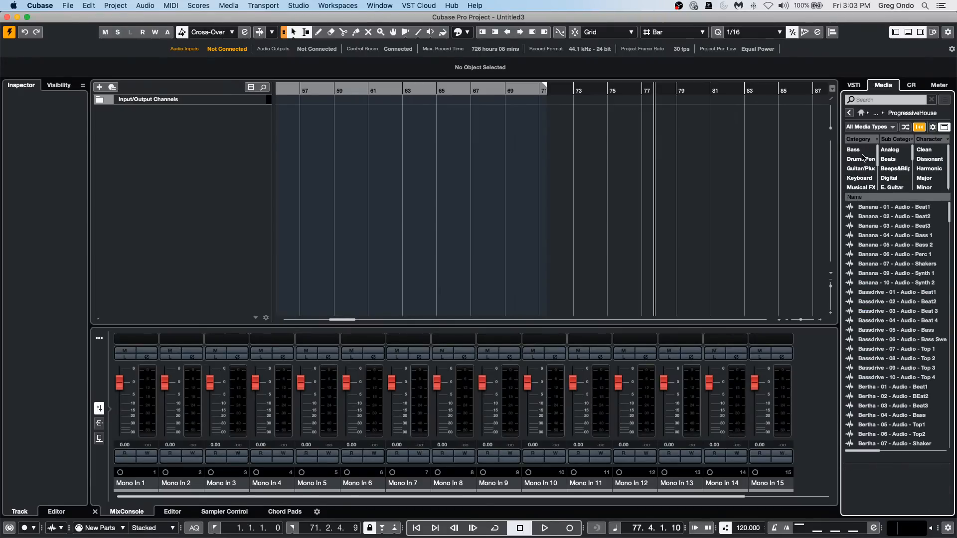
click(862, 159)
click(889, 158)
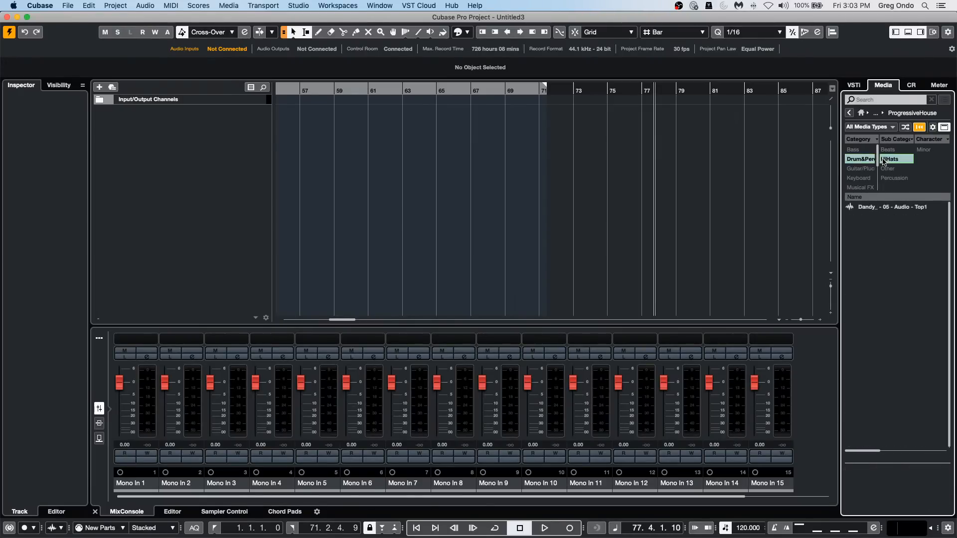
click(889, 157)
click(889, 150)
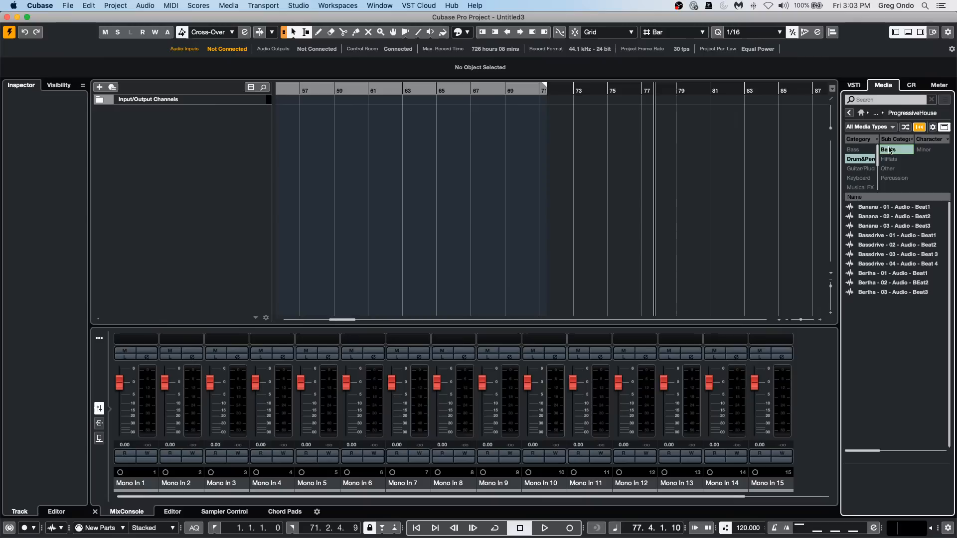
Audition Bertha - 02 - Audio - BEat2, Dandy_ - 02 - Audio - Beat2 and Deephaus - 03 - Audio - Beat 3.
click(878, 282)
click(887, 397)
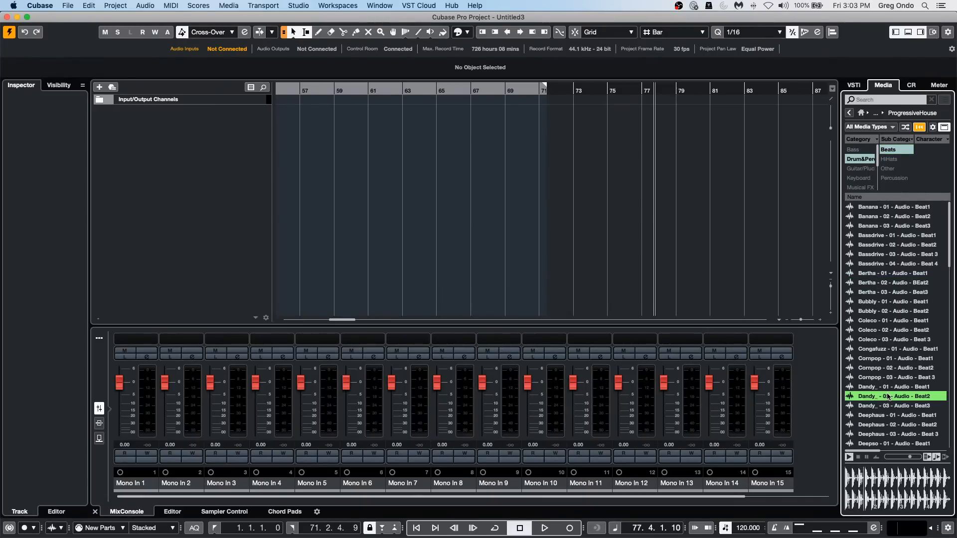
click(883, 437)
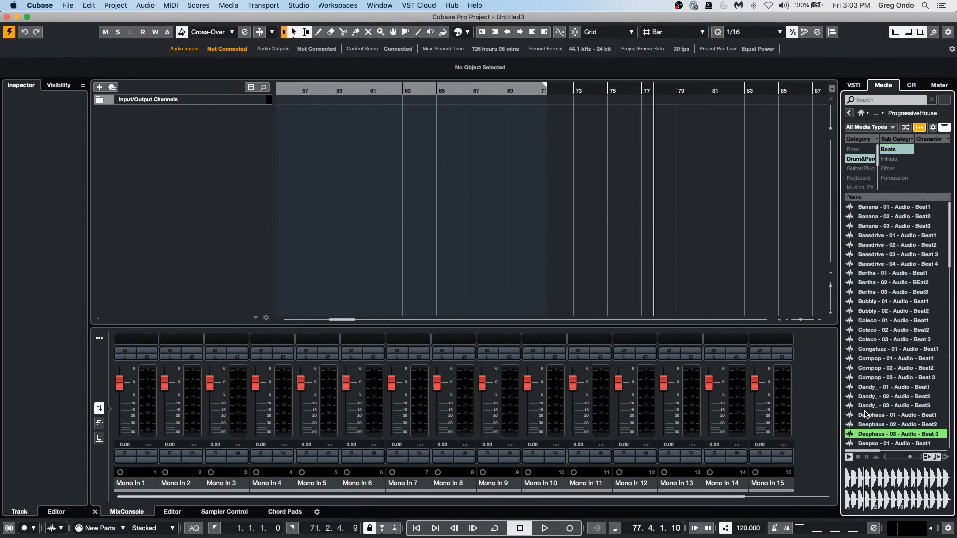
Place Deephaus - 03 - Audio - Beat 3 on a new, enlarged track near bar 56, with a copy at 64. 2. 1. 13.
drag(886, 436, 268, 116)
drag(358, 110, 468, 122)
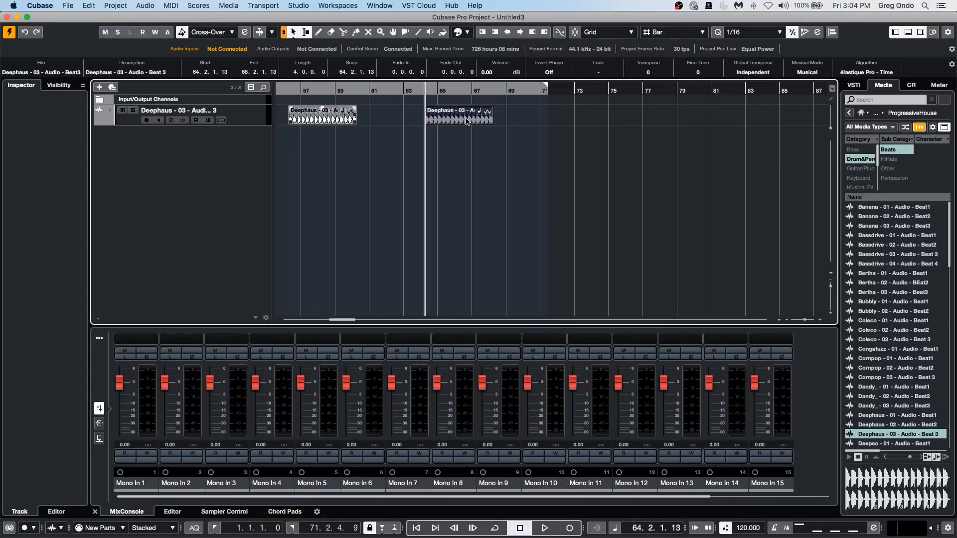
click(246, 125)
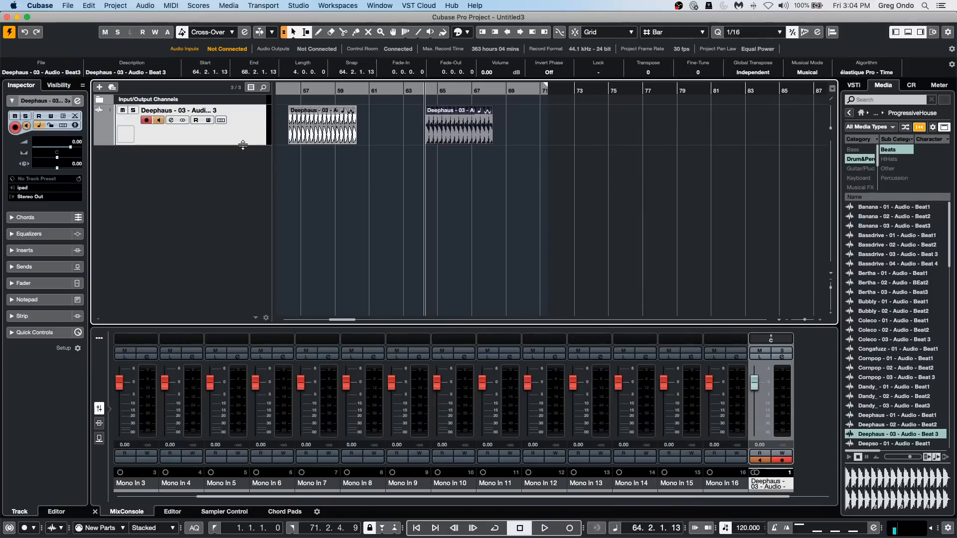
Audition Instramental - 03 - Audio - Beat 3 and Jazedaz - 03 - Audio - Beat 3, and add the Jazedaz loop on a second track near bar 53.
scroll(874, 393, down, 10)
click(878, 387)
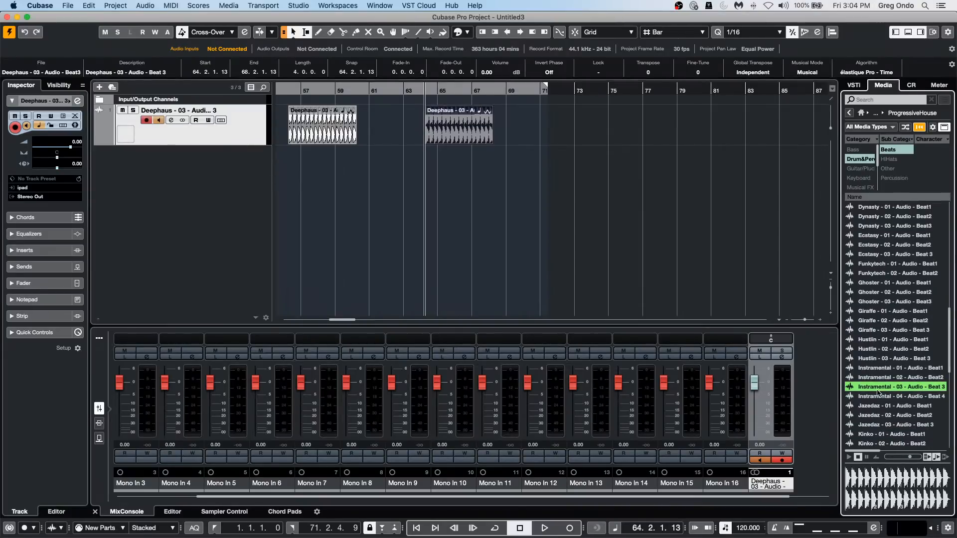
click(882, 425)
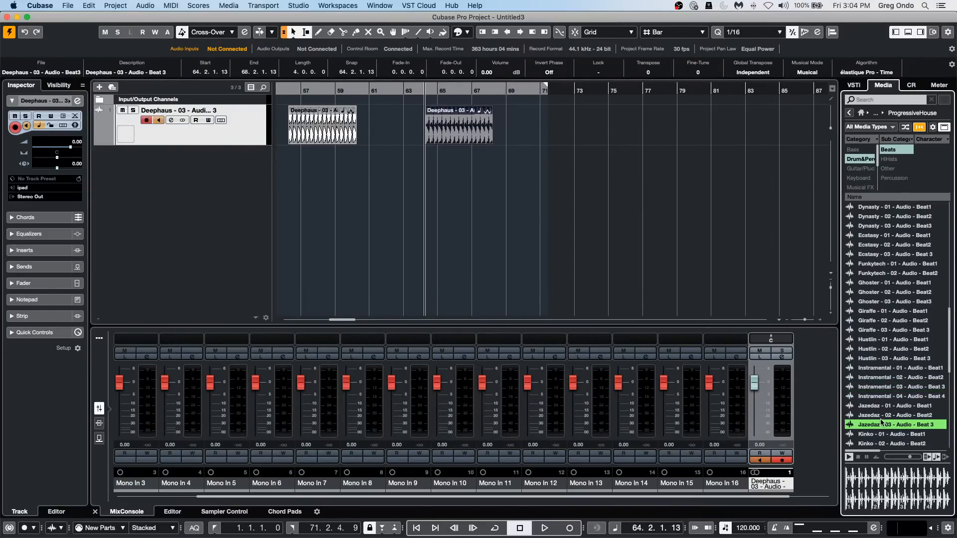
scroll(883, 419, down, 1)
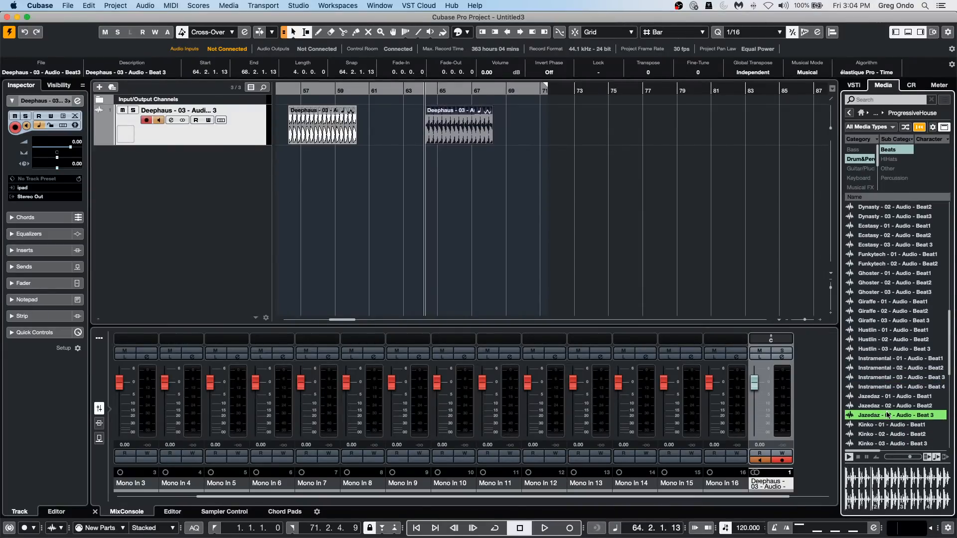
drag(885, 415, 462, 175)
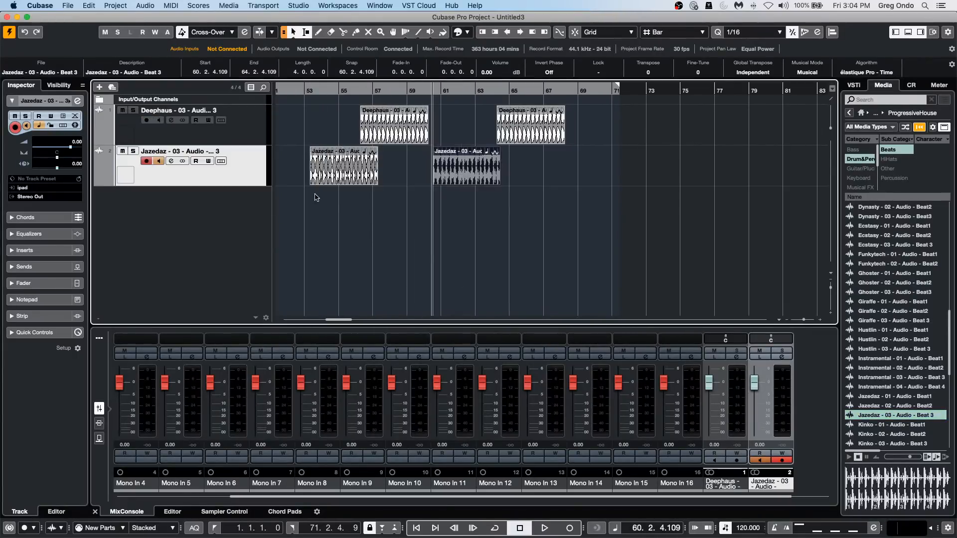
Move the first Jazedaz loop event earlier so that it starts at 53. 1. 1. 85.
click(387, 233)
drag(314, 91, 315, 149)
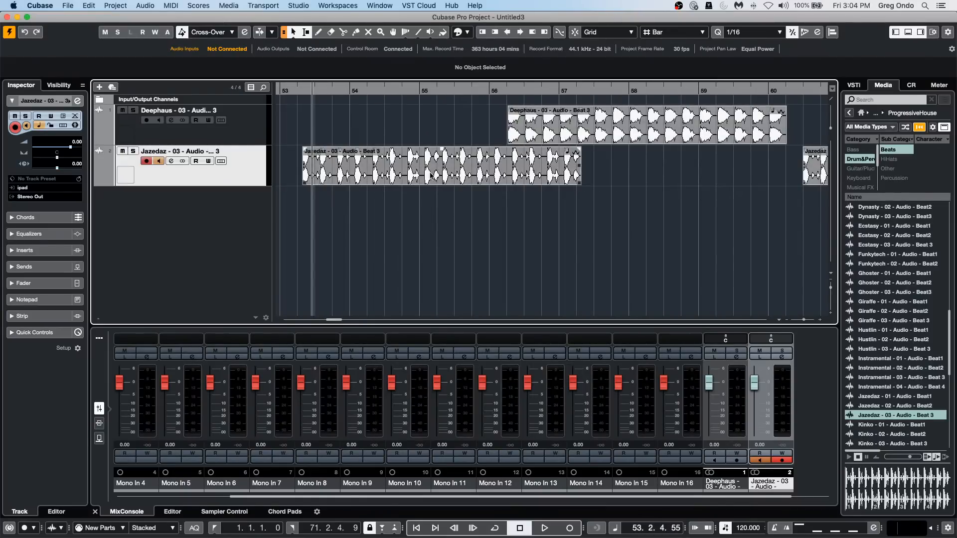
drag(431, 175, 412, 176)
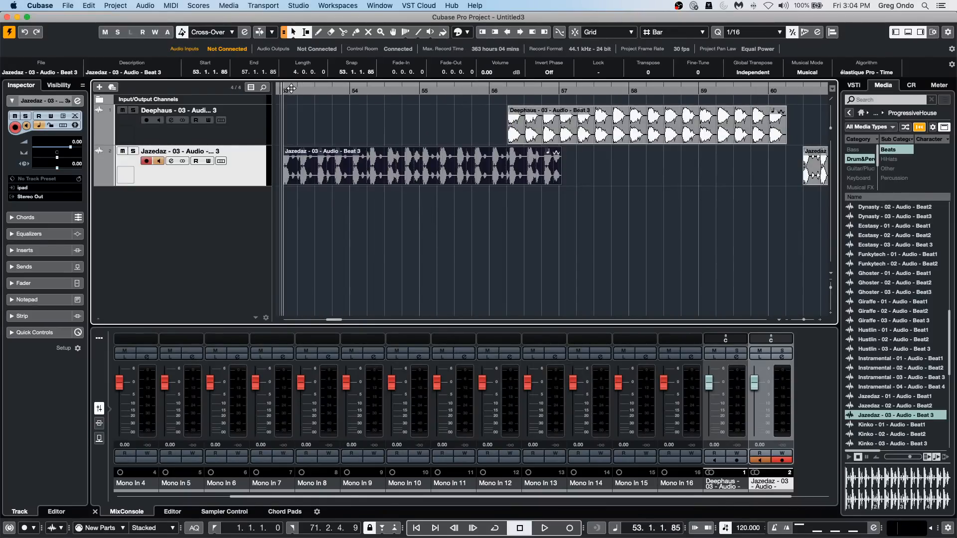
Bounce the second Jazedaz loop event, starting near bar 60, to a new audio file and replace the event with it.
drag(291, 88, 289, 74)
click(457, 171)
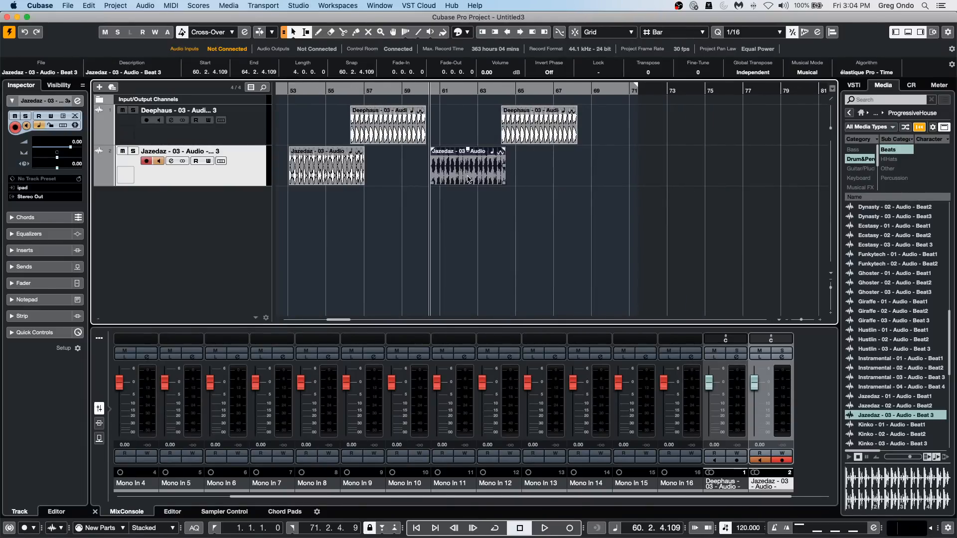
click(145, 5)
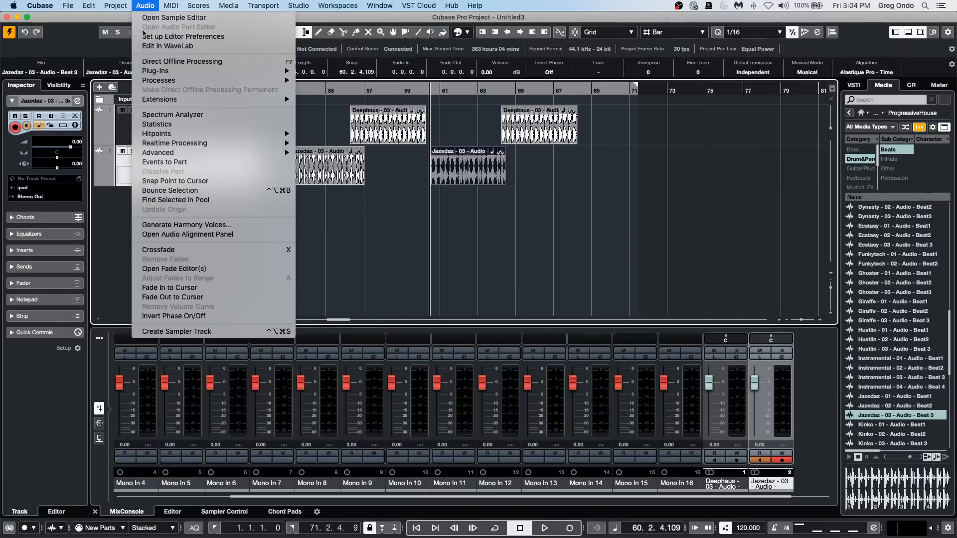
click(202, 190)
click(526, 197)
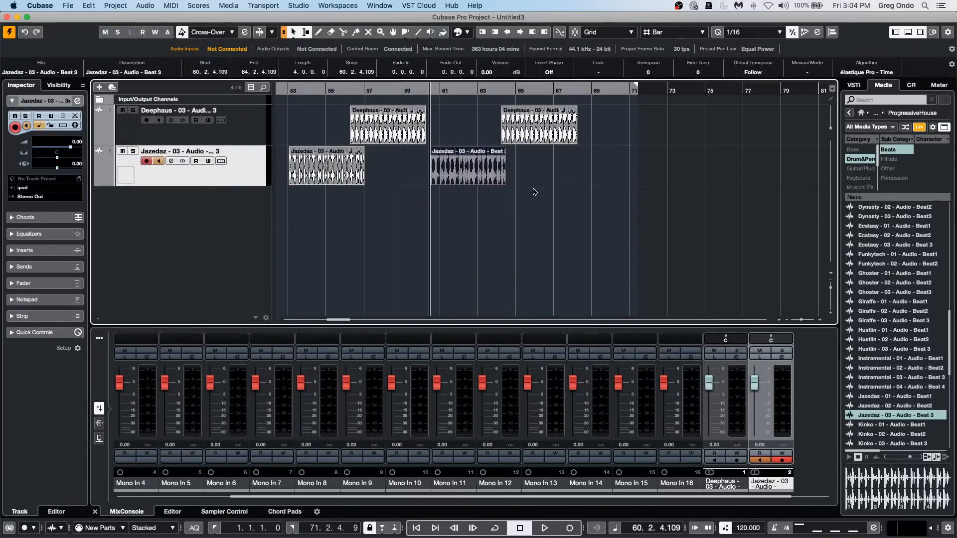
Solo the Jazedaz track and play it from bar 53.
click(133, 151)
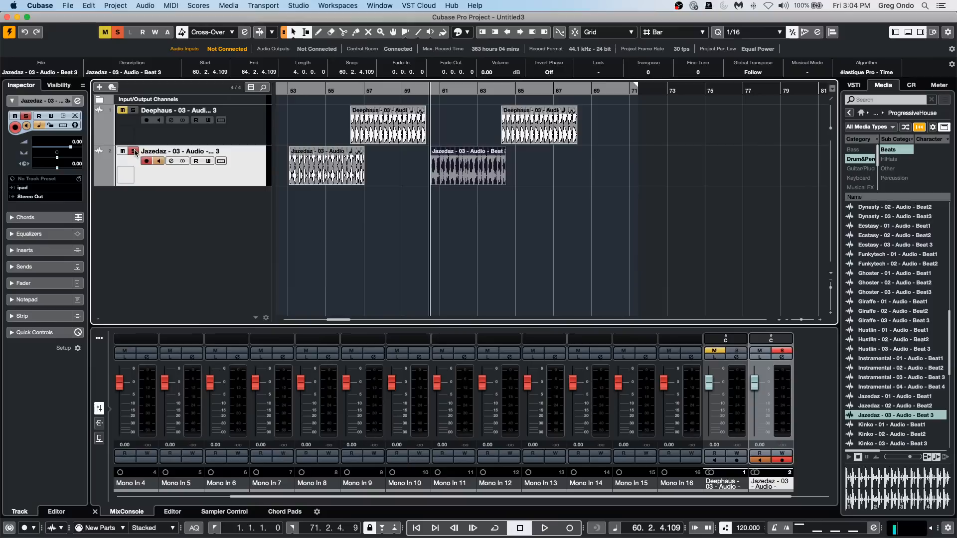
click(298, 92)
key(space)
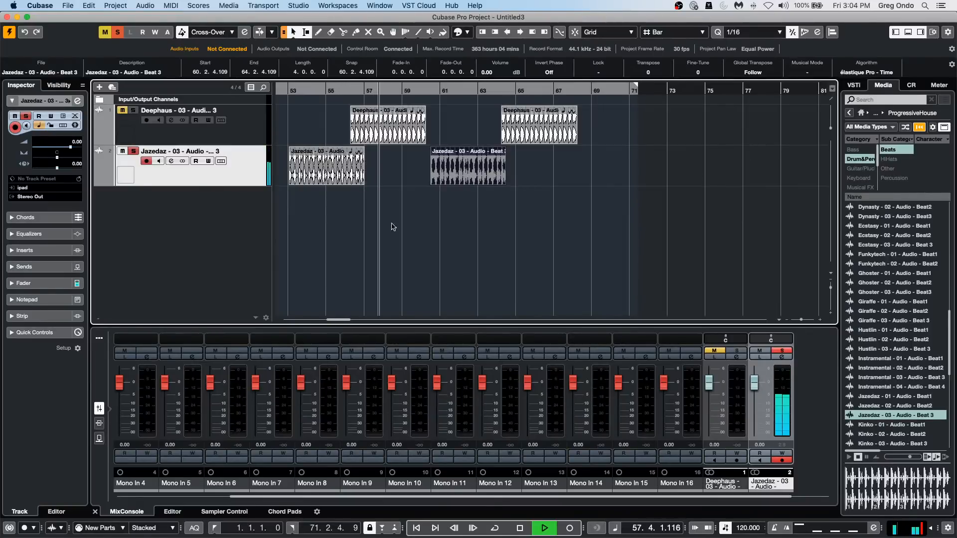
Insert the Dynamics Compressor in the Jazedaz track's first insert slot, with a -33.0 dB threshold and 8.00:1 ratio.
click(40, 250)
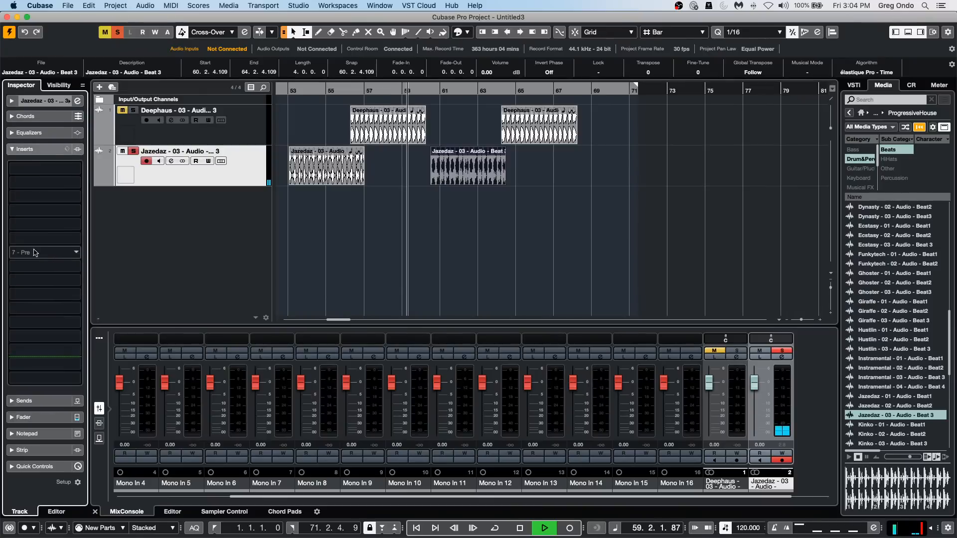
click(38, 168)
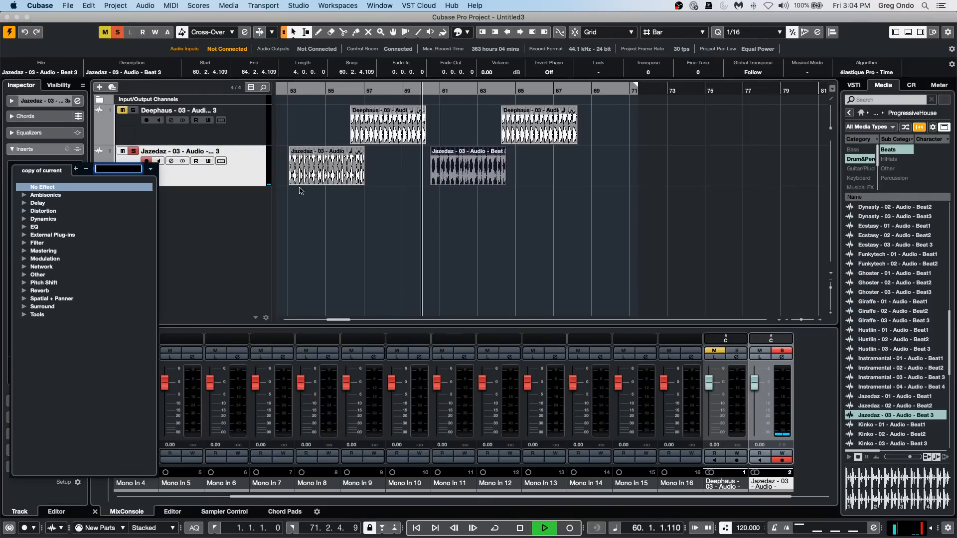
click(25, 220)
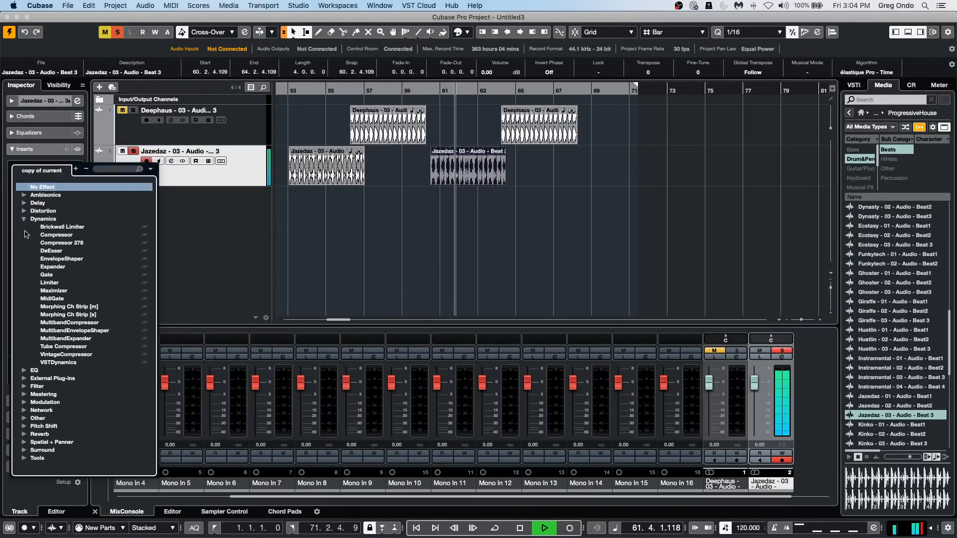
click(75, 236)
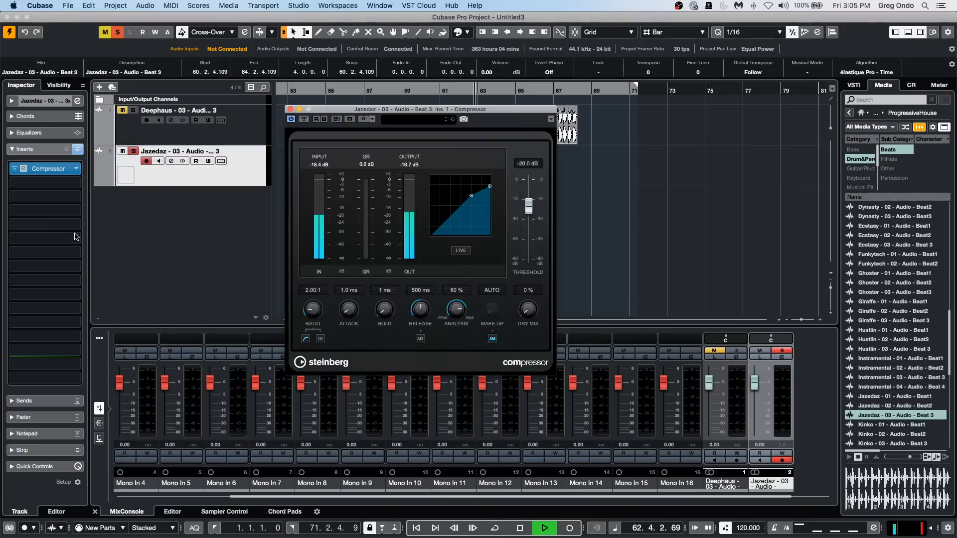
drag(470, 201, 489, 211)
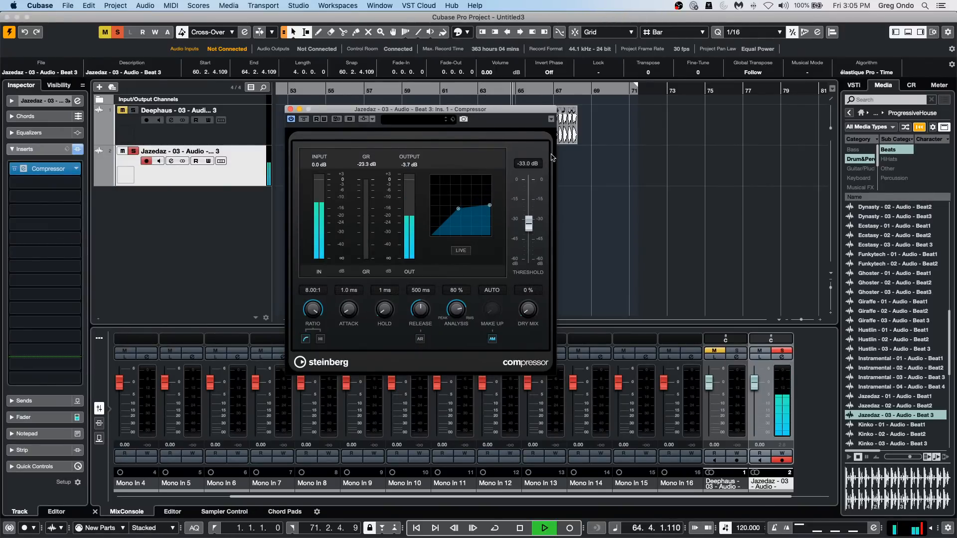
Set the locators around the bounced Jazedaz event near bar 60 and play that range in a cycle.
click(493, 106)
drag(492, 106, 535, 202)
click(463, 177)
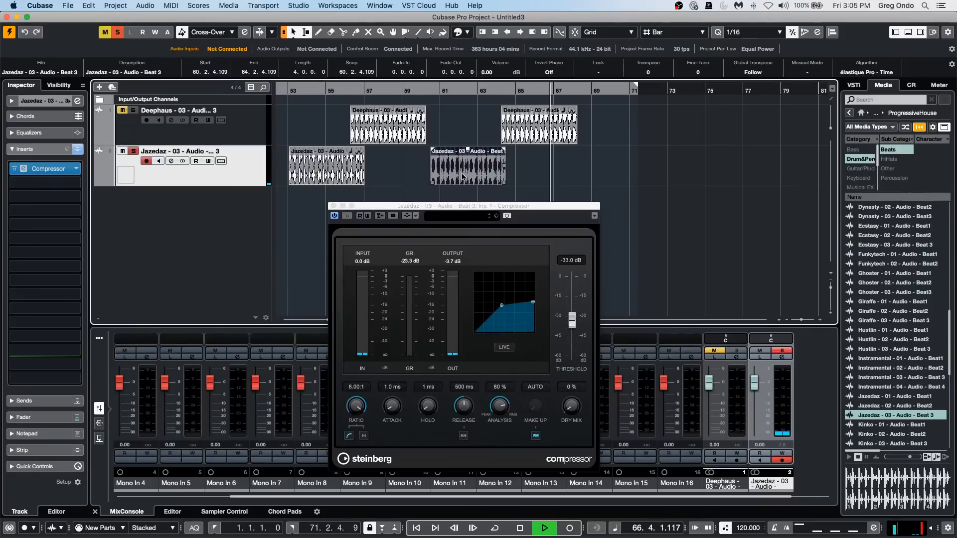
key(p)
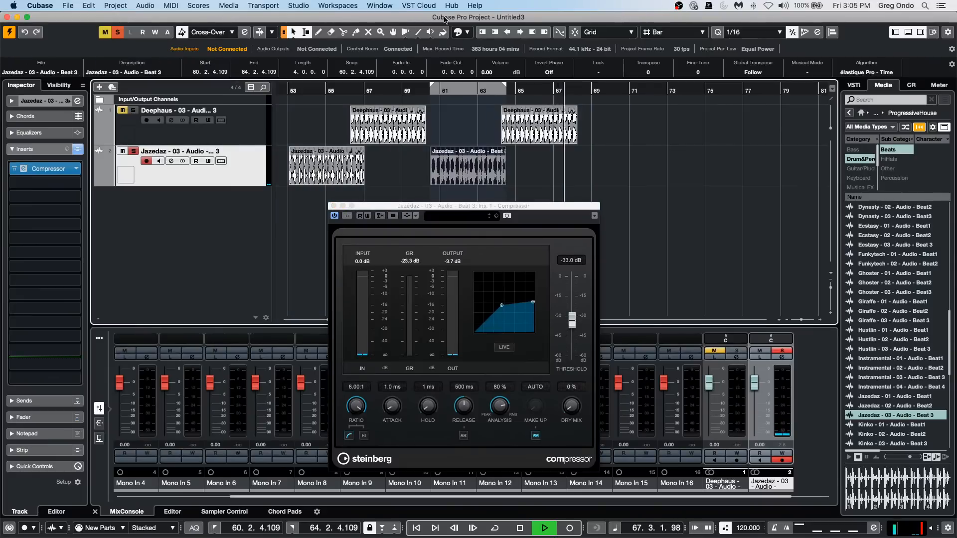
click(442, 87)
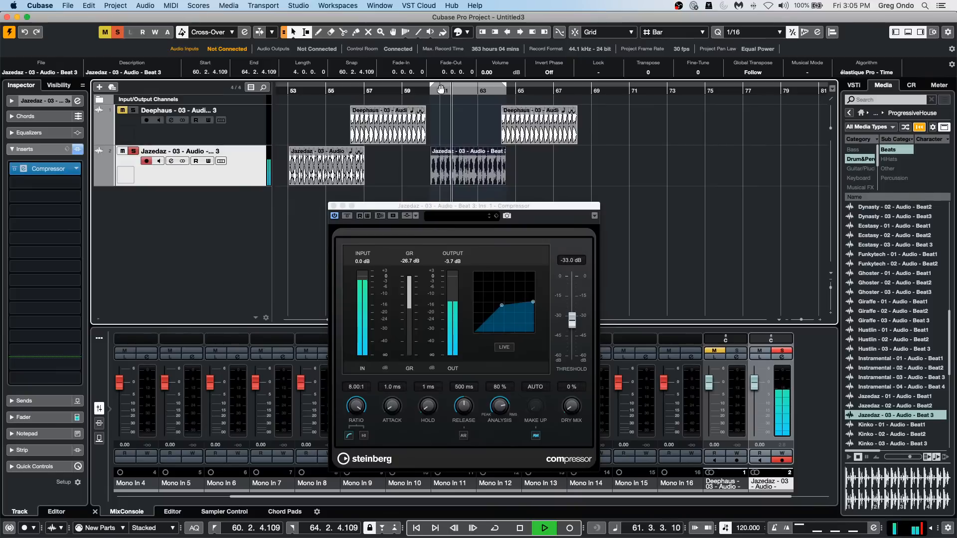
key(slash)
Switch the Compressor to manual make-up gain of 21.4 dB, set threshold to -36.4 dB and analysis to 100 %, and stop playback.
click(535, 434)
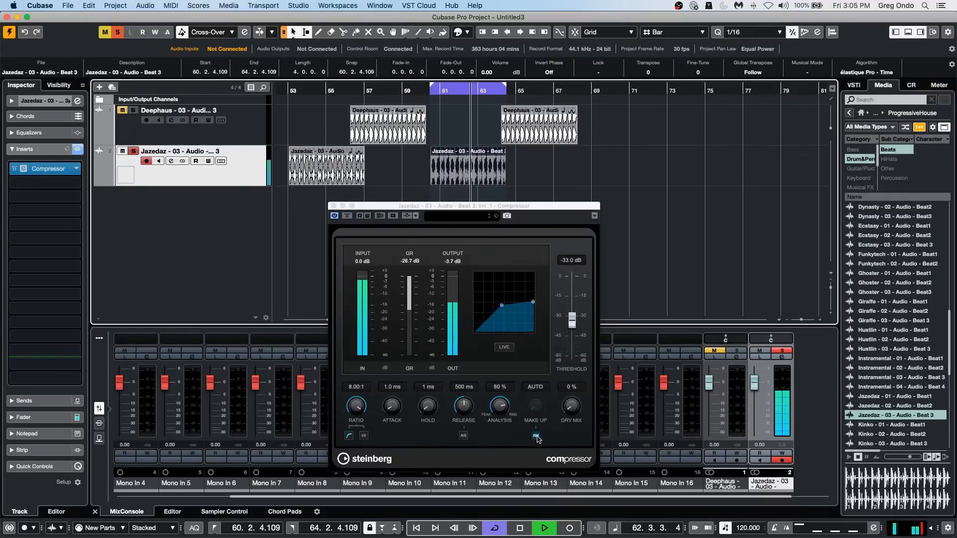
drag(531, 364, 532, 330)
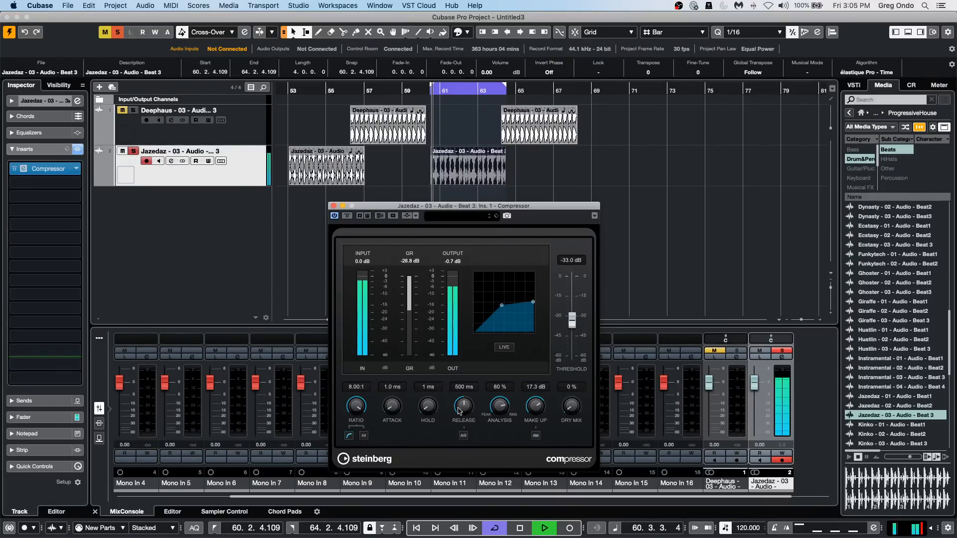
drag(573, 321, 572, 330)
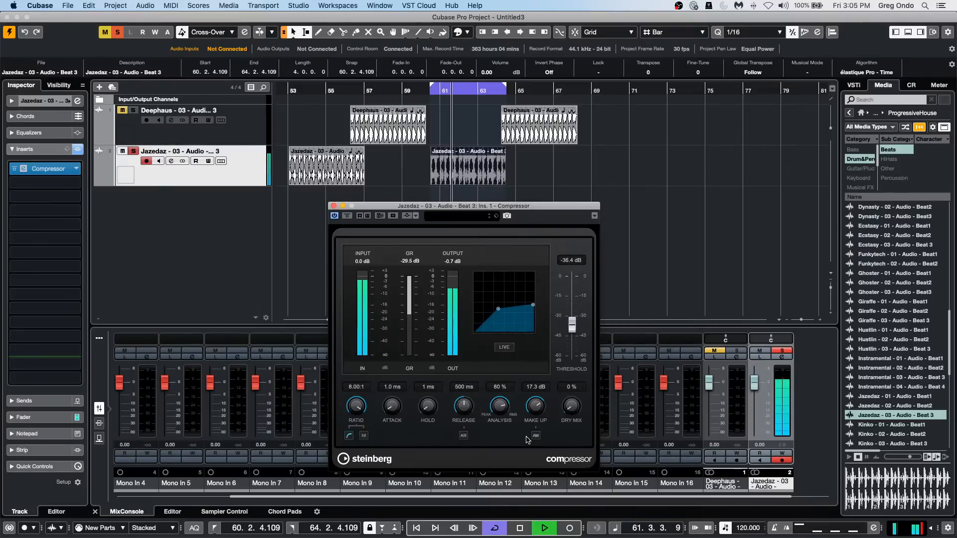
drag(534, 417, 503, 386)
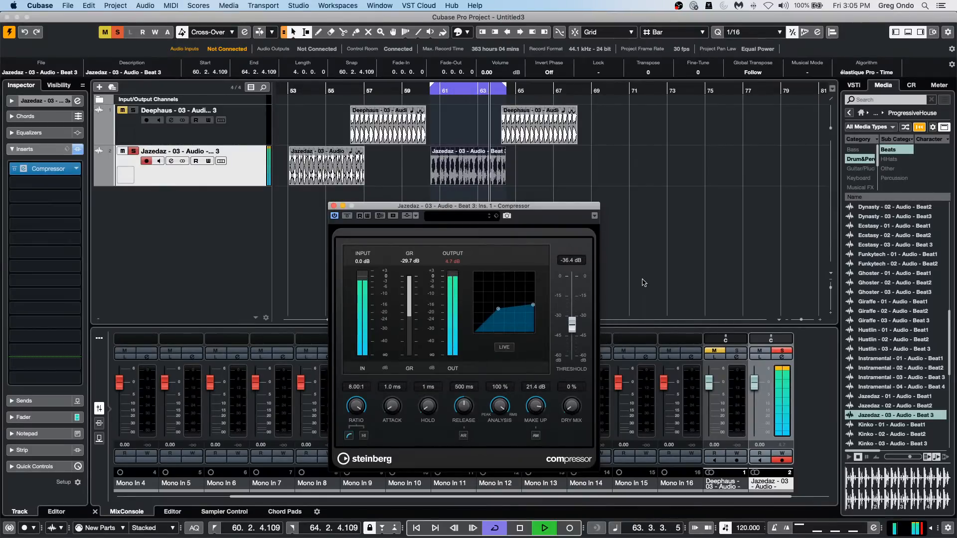
key(space)
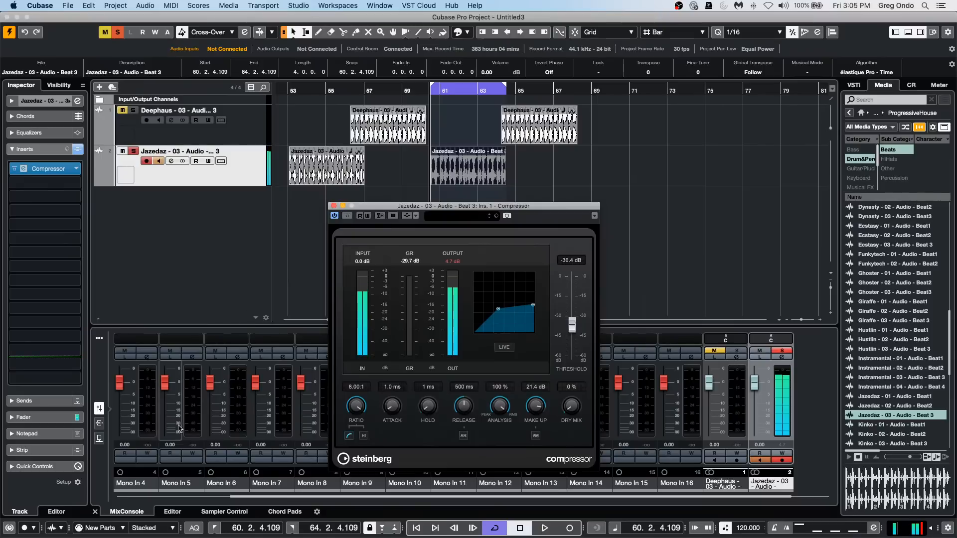
Show the mixer's insert slots and clear the view of the Jazedaz channel's Compressor insert.
click(100, 423)
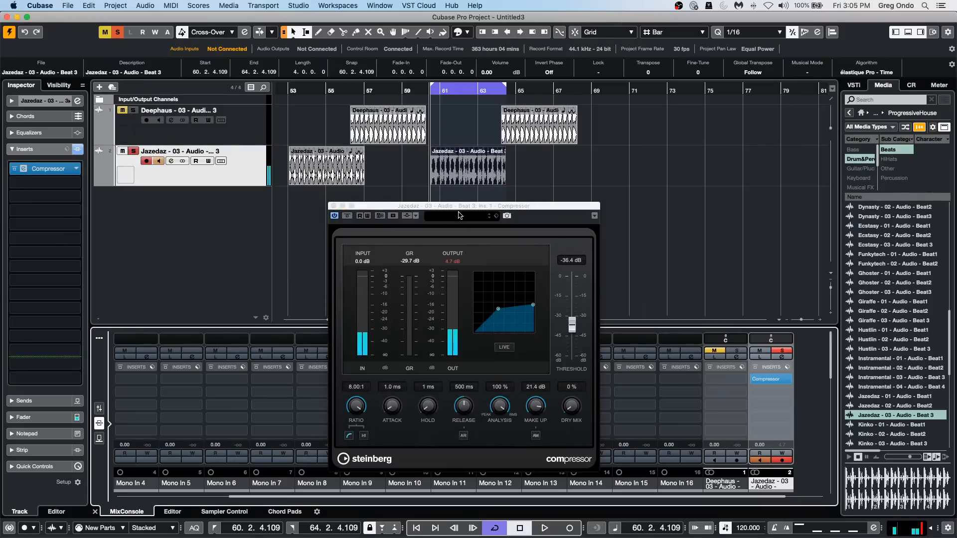
drag(461, 207, 666, 172)
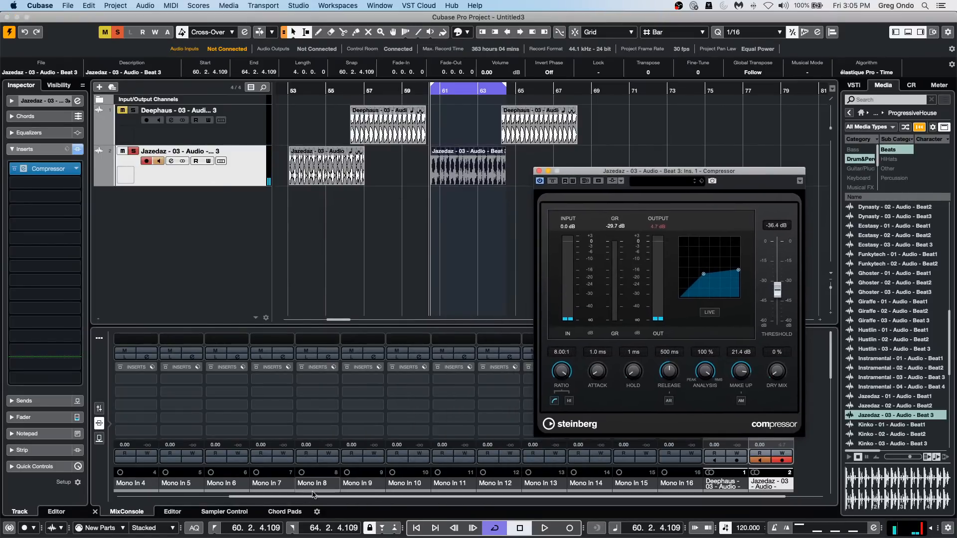
drag(291, 497, 598, 491)
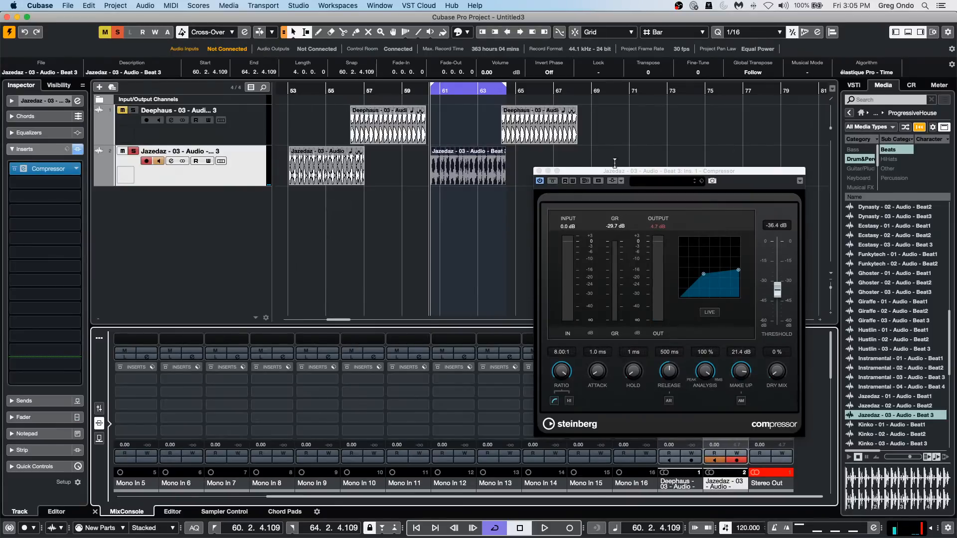
drag(626, 174, 193, 213)
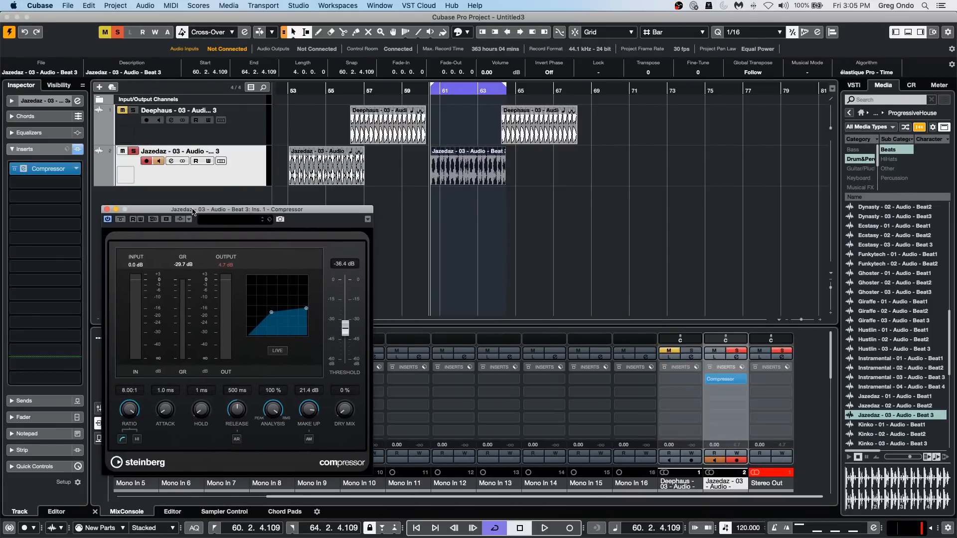
Copy the Jazedaz channel's insert Compressor into Direct Offline Processing for the bounced Jazedaz event.
key(F7)
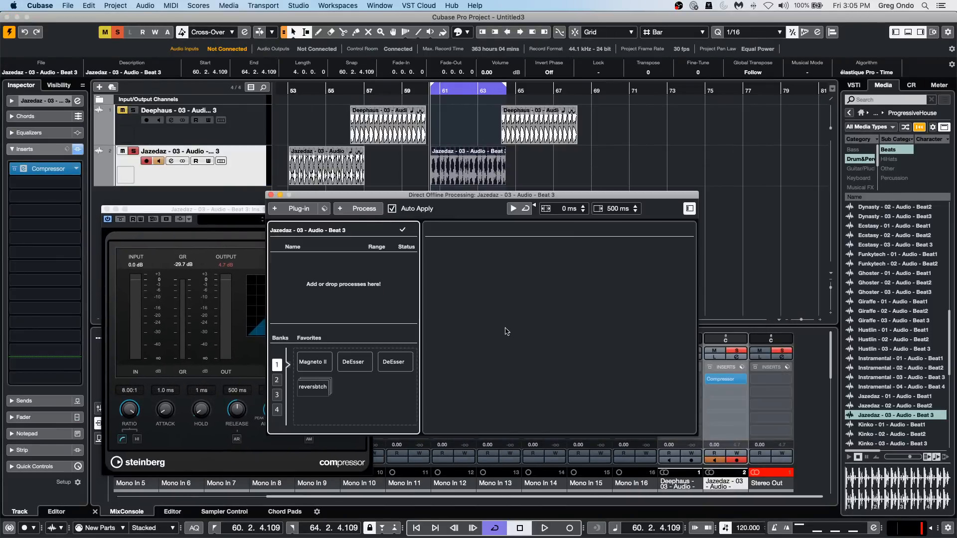
drag(434, 195, 298, 182)
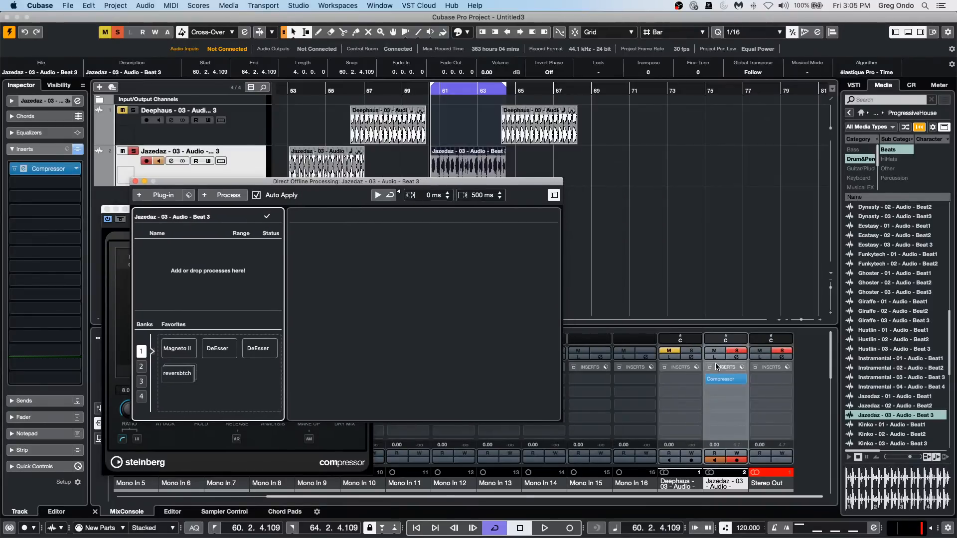
drag(718, 379, 165, 259)
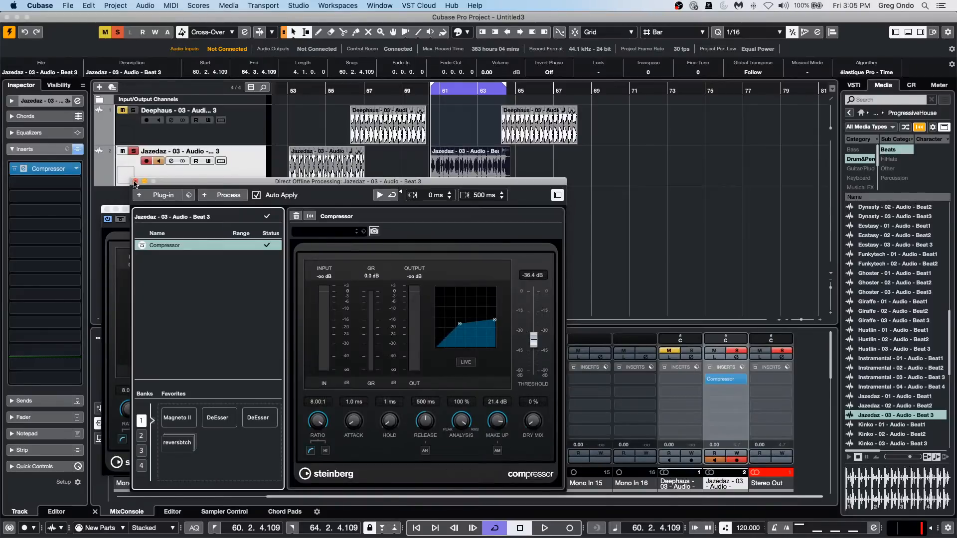
Set the offline Compressor's threshold to -48.2 dB and make-up gain to 24.0 dB, and close both processing windows.
drag(460, 324, 457, 338)
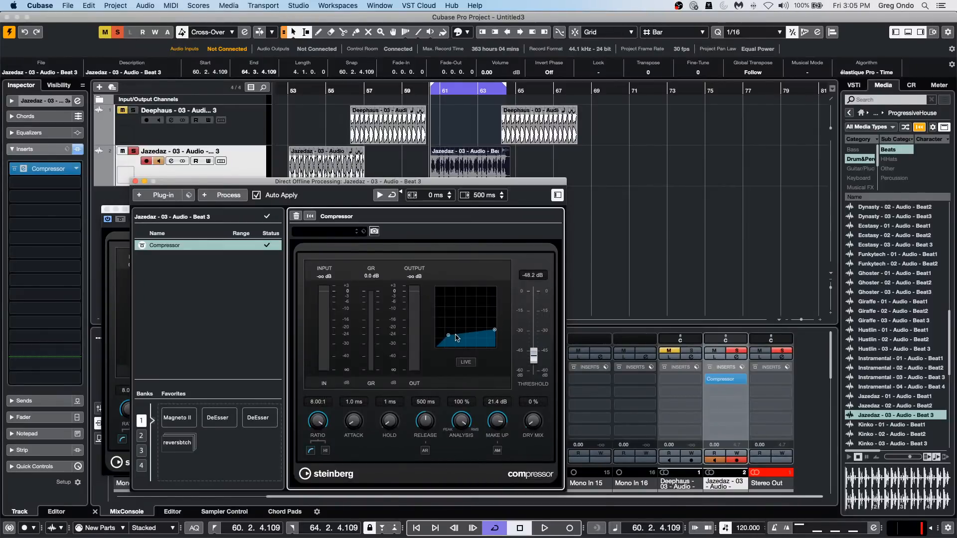
drag(323, 186, 552, 207)
drag(729, 444, 736, 413)
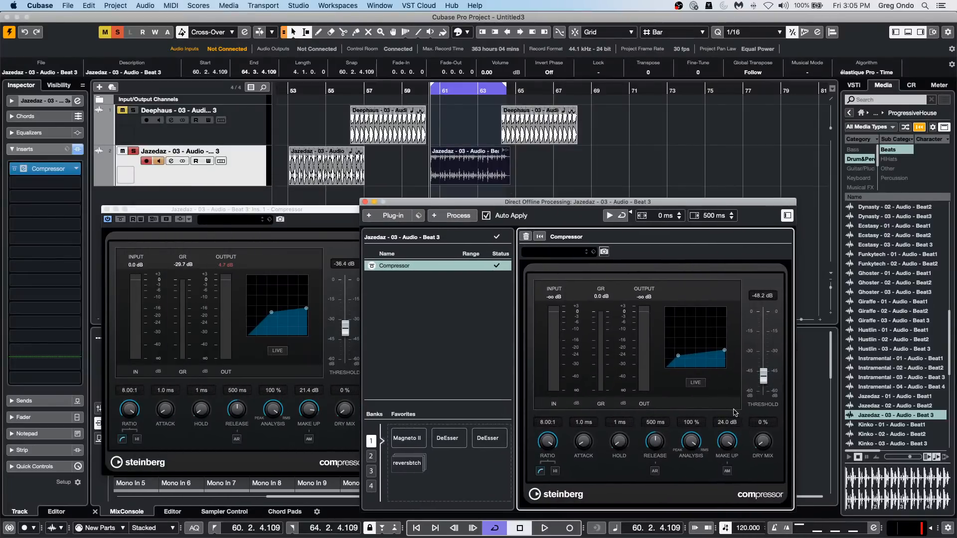
click(461, 190)
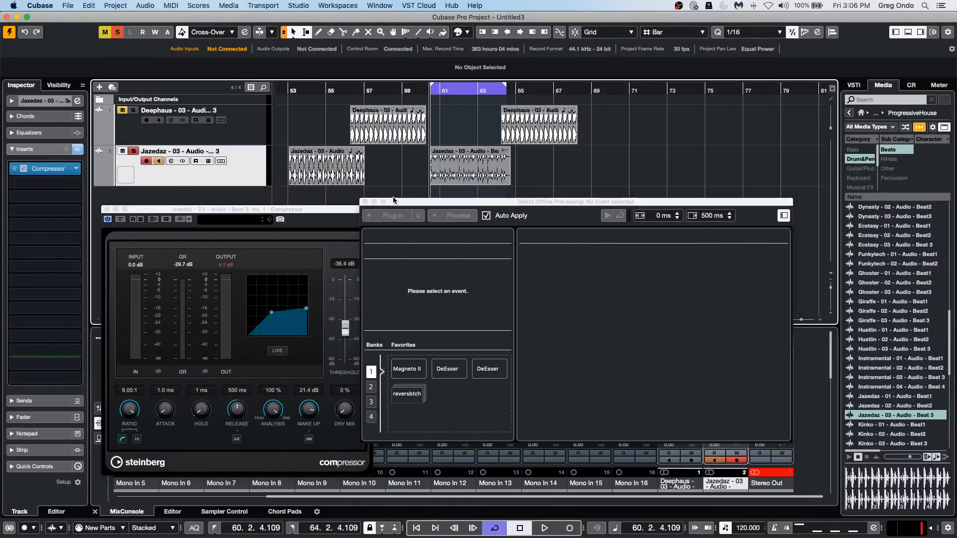
click(455, 174)
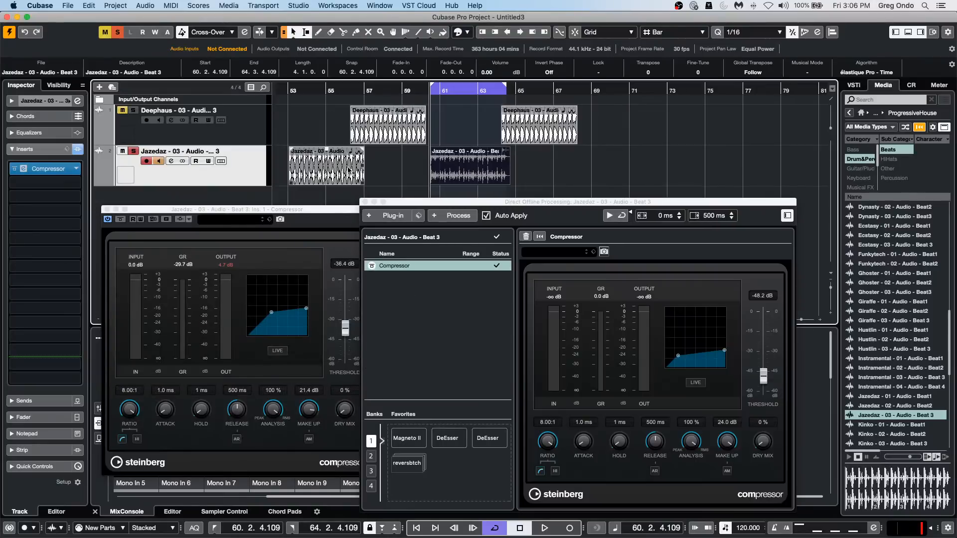
click(105, 210)
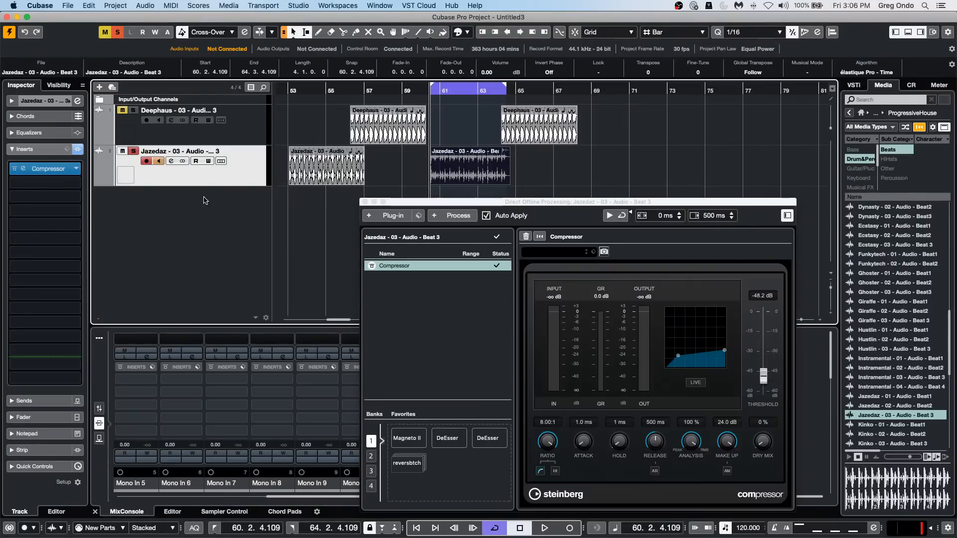
click(364, 201)
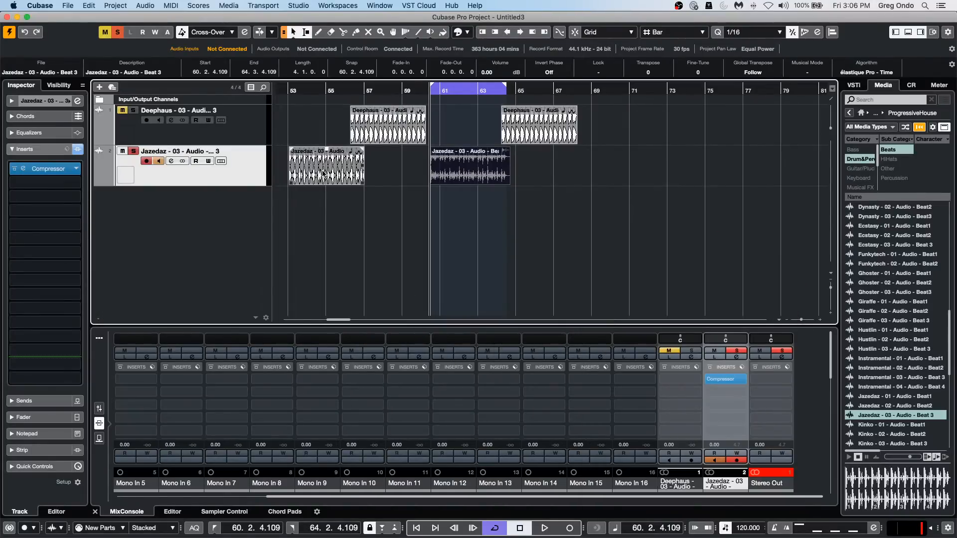
Examine the tempo definition of the first Jazedaz event and the bounced one in the Sample Editor, closely around bar 62.
double_click(323, 175)
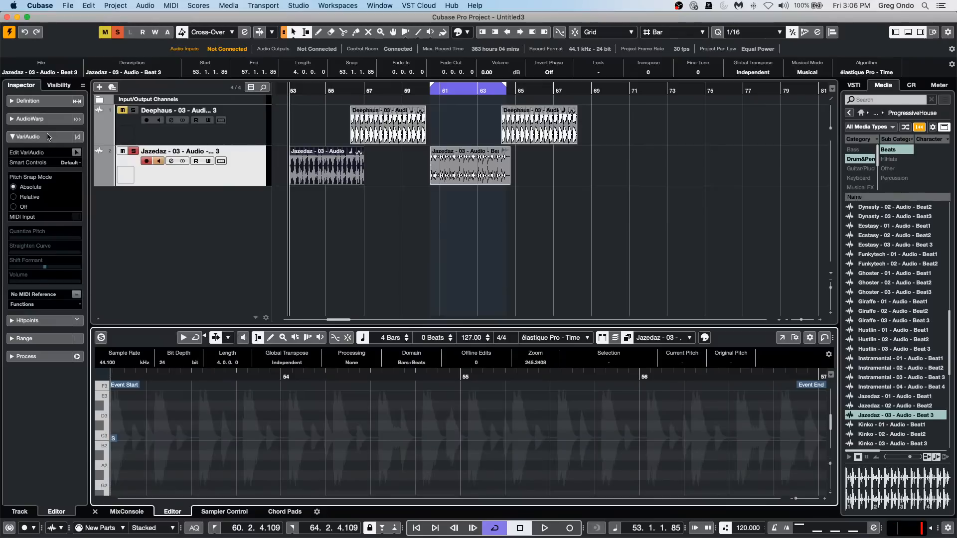
click(28, 100)
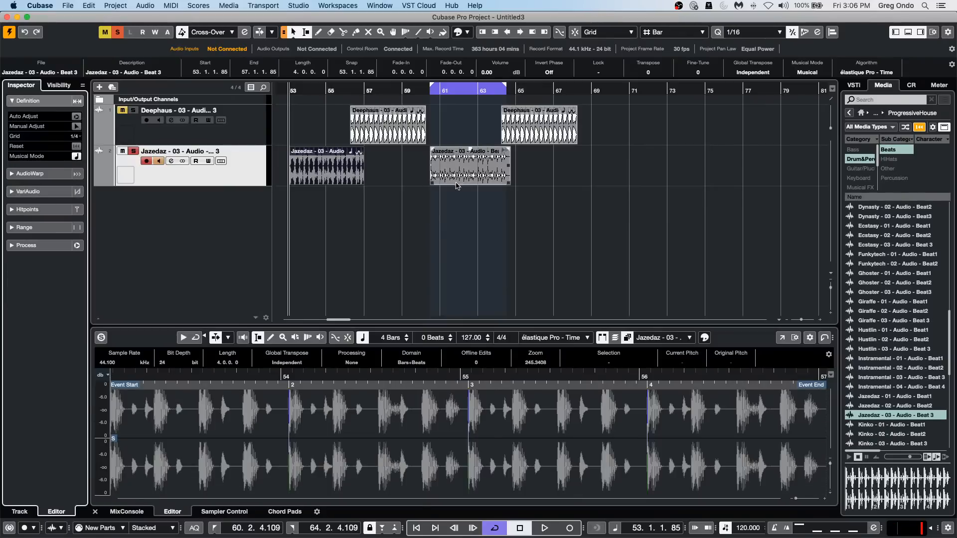
click(465, 179)
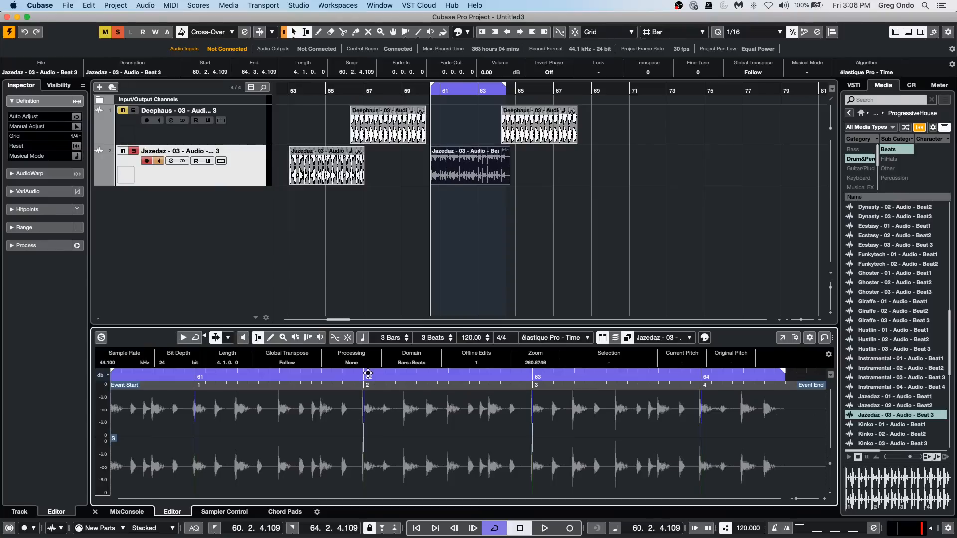
drag(368, 378, 368, 392)
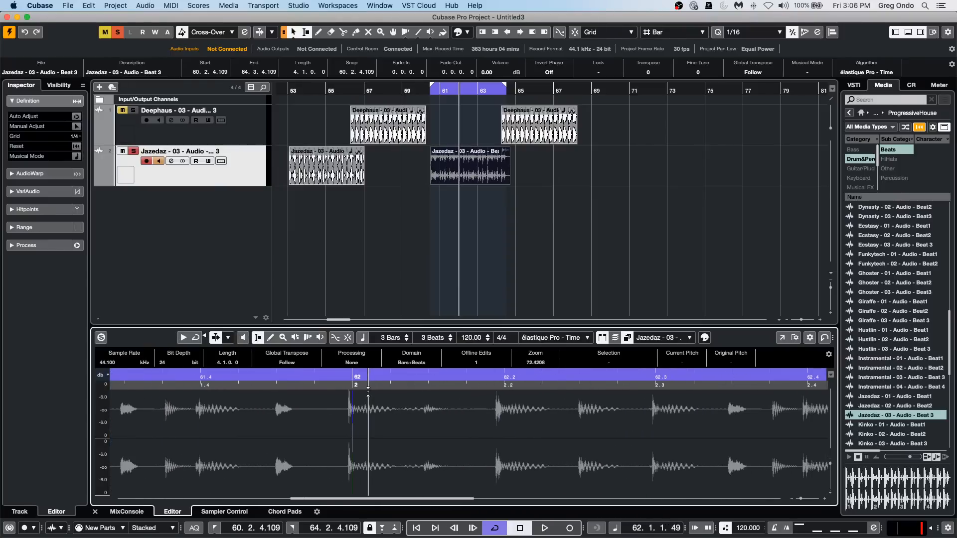
Play back the first Jazedaz event from bar 53 and stop playback.
click(326, 177)
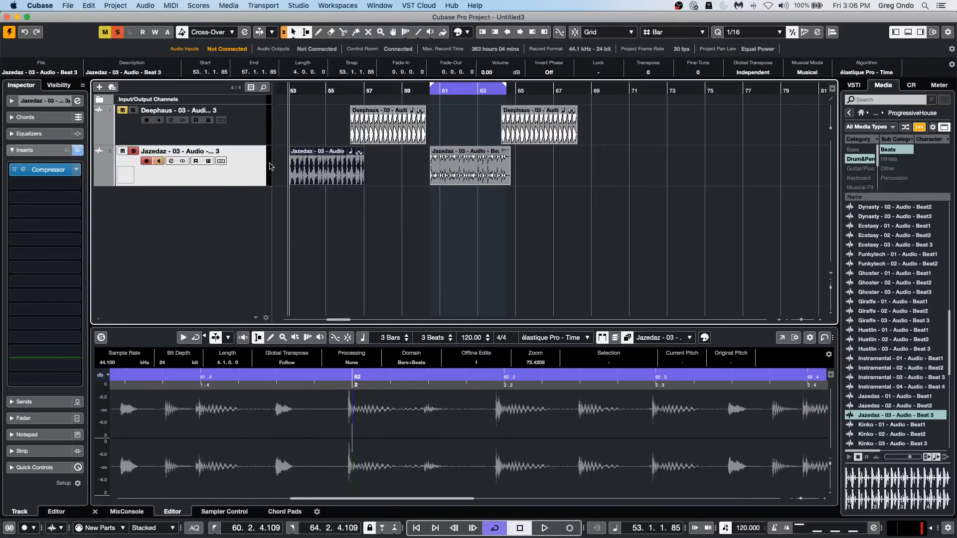
key(space)
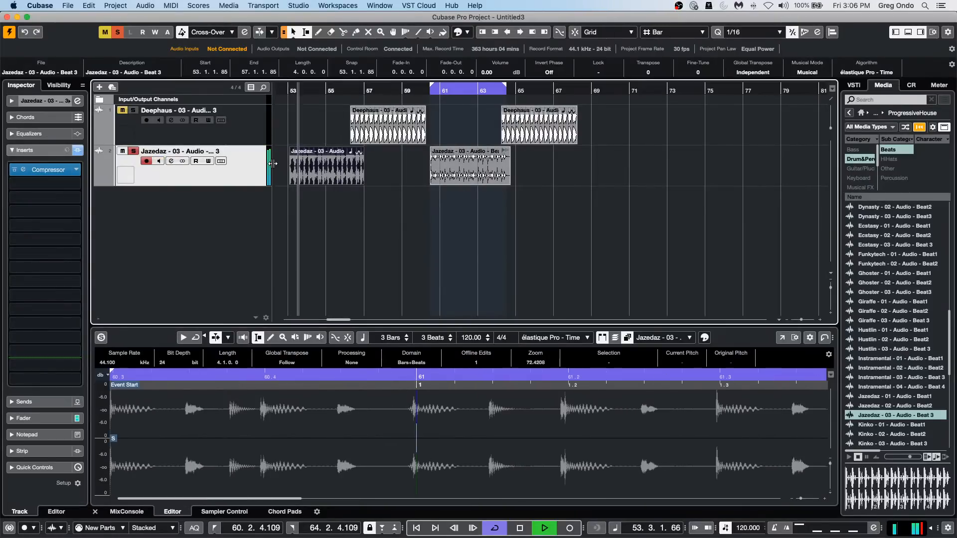
key(space)
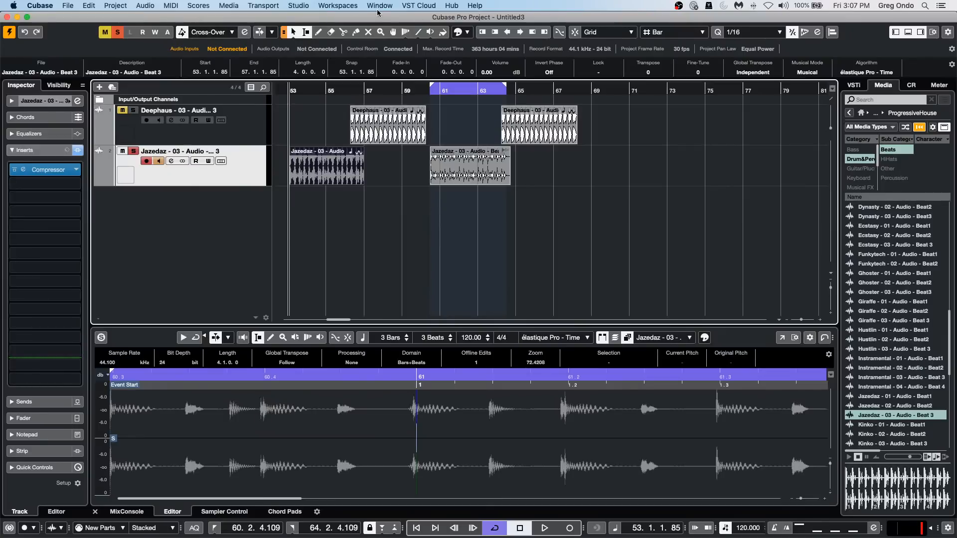
In MediaBay, examine the audio files found under the collapsed Documents folder and preview the Futurechill files.
click(230, 7)
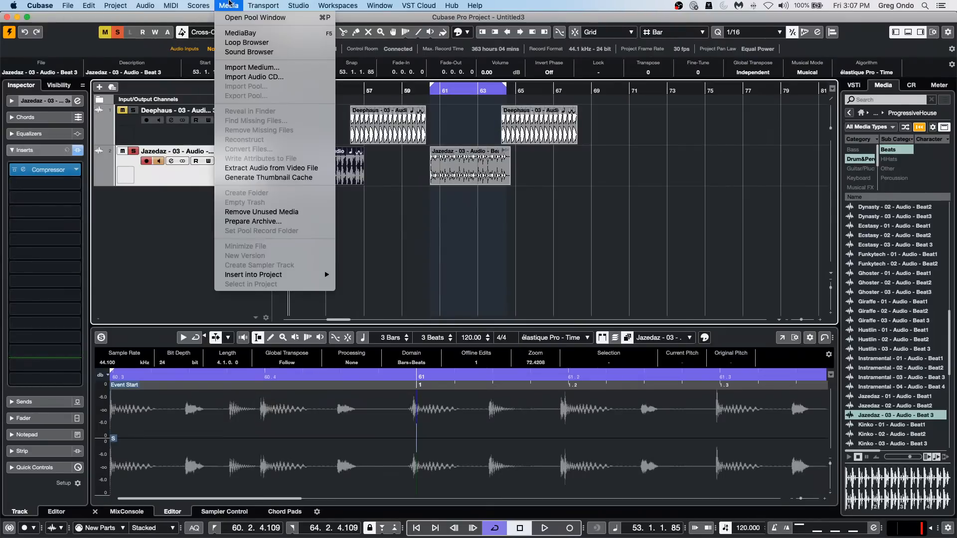
click(261, 34)
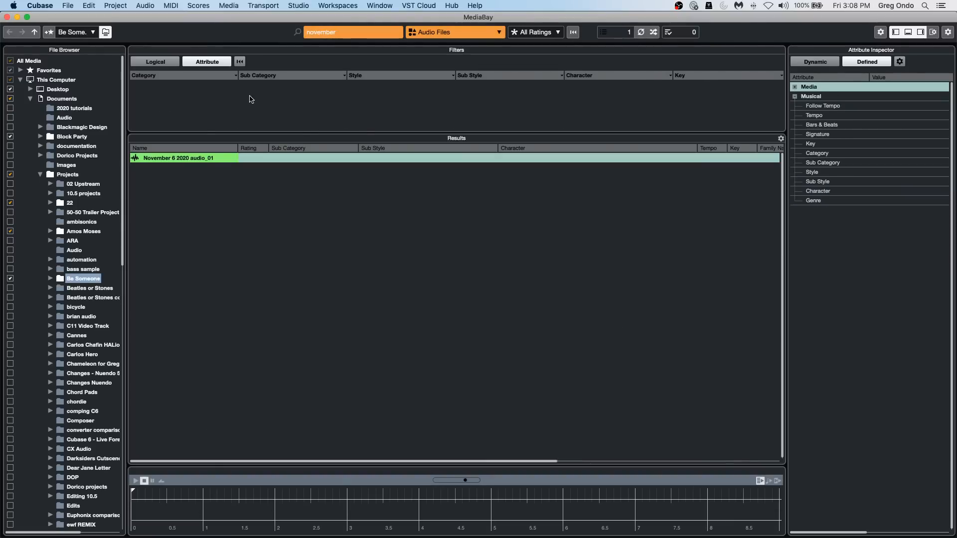
click(31, 98)
scroll(226, 309, up, 5)
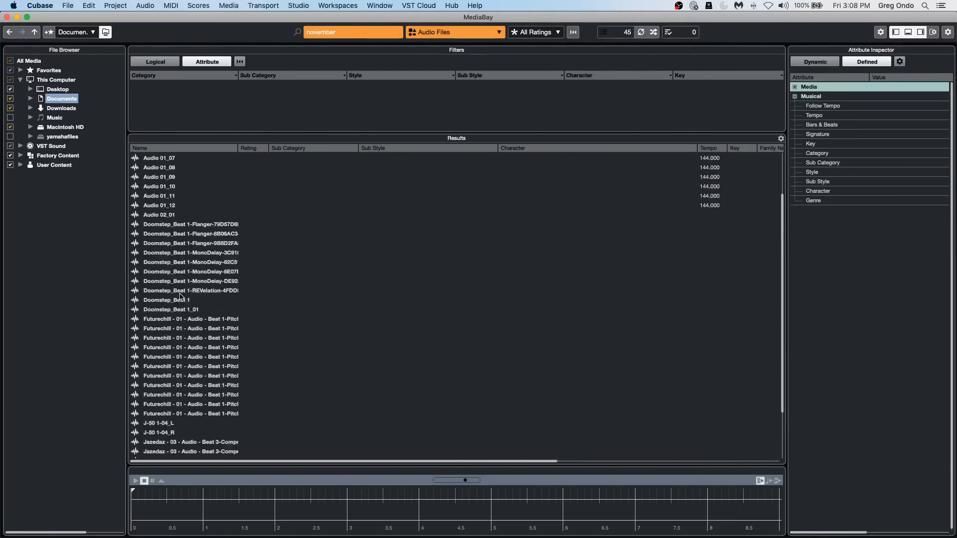
scroll(191, 309, down, 5)
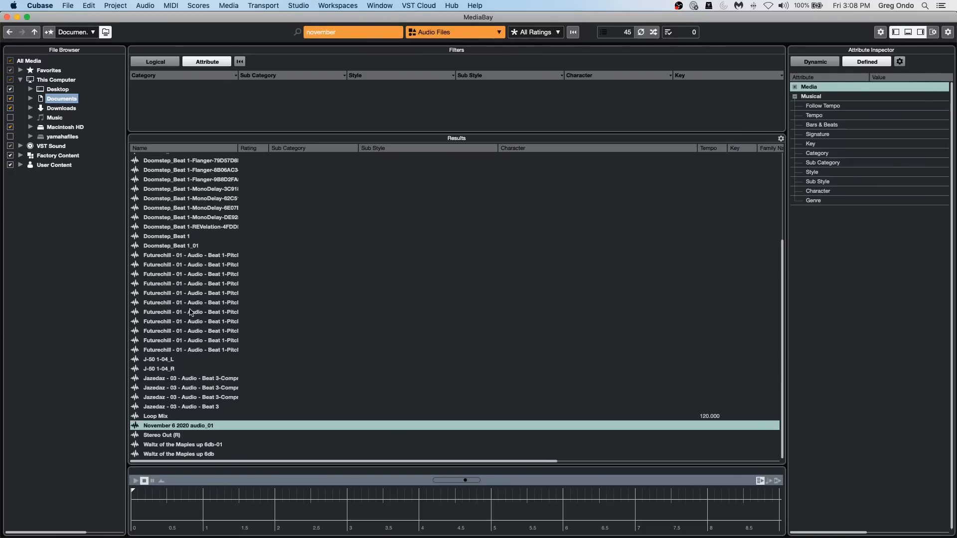
click(275, 267)
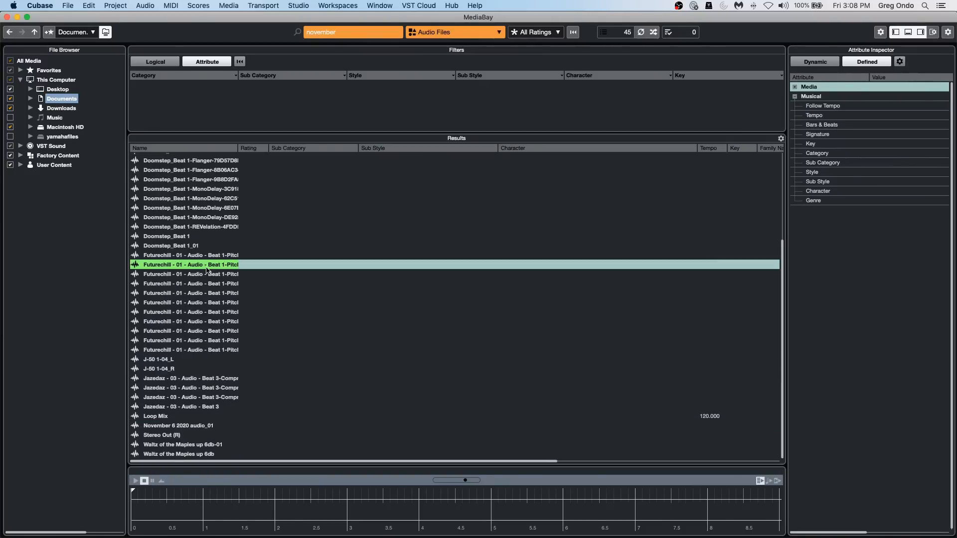
click(229, 322)
click(195, 361)
click(193, 378)
click(548, 274)
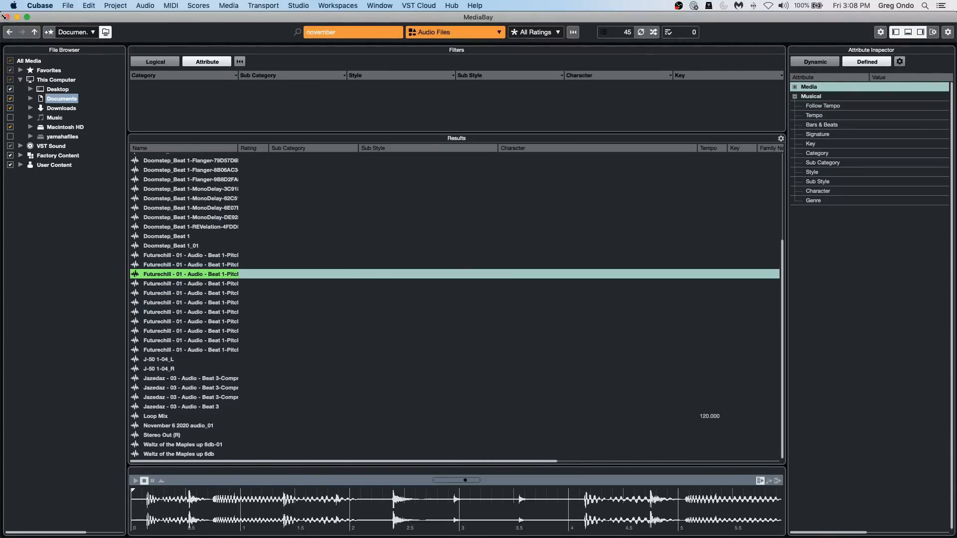
Show the Loop Browser in a narrower, taller window, and close both it and MediaBay.
click(226, 6)
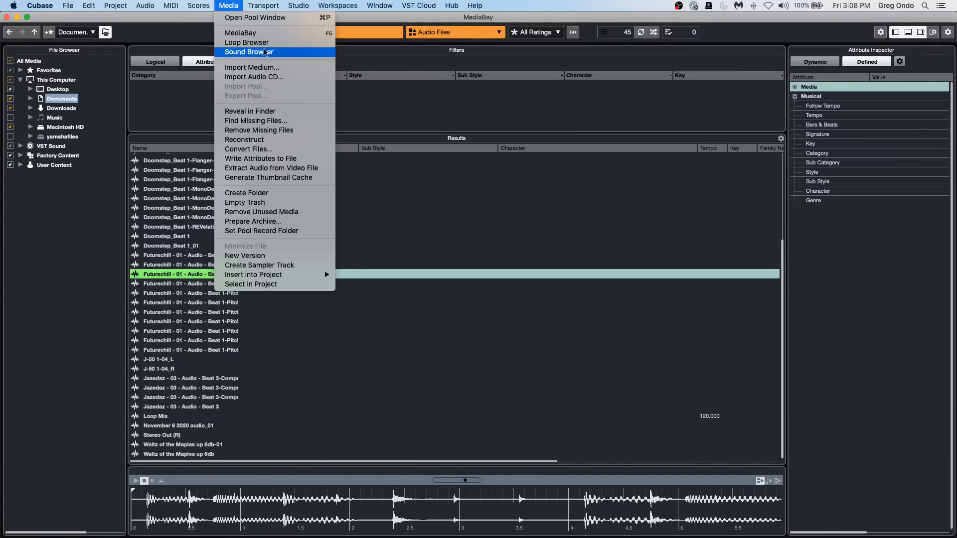
click(242, 42)
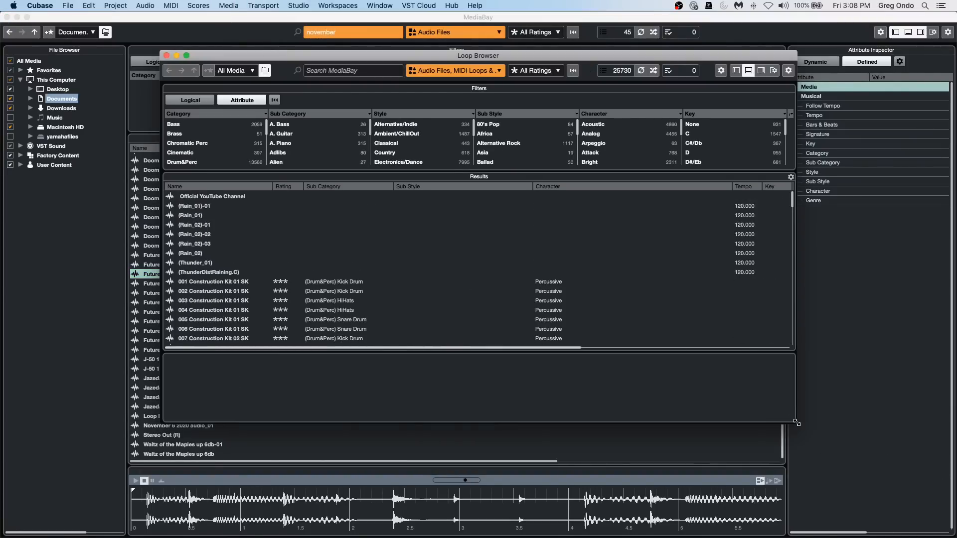
drag(791, 420, 606, 505)
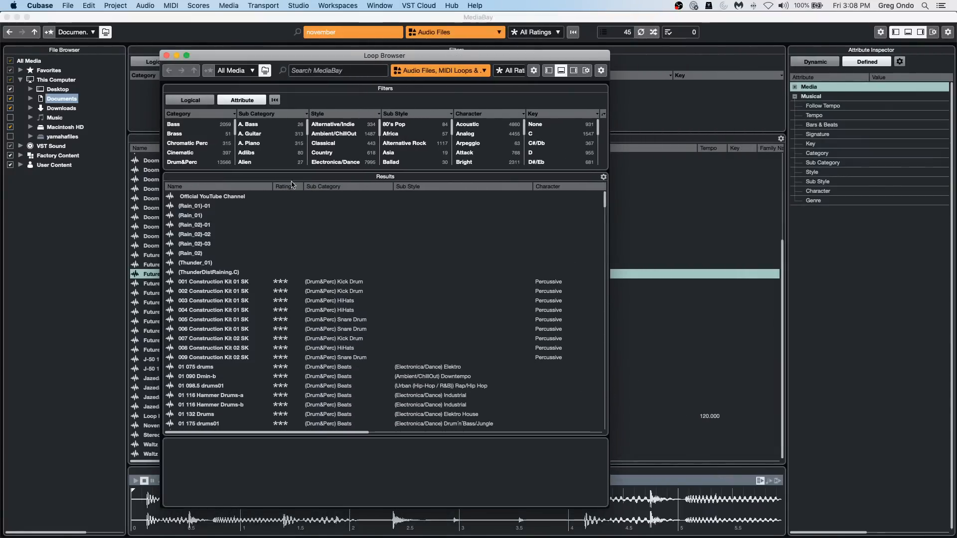
click(167, 55)
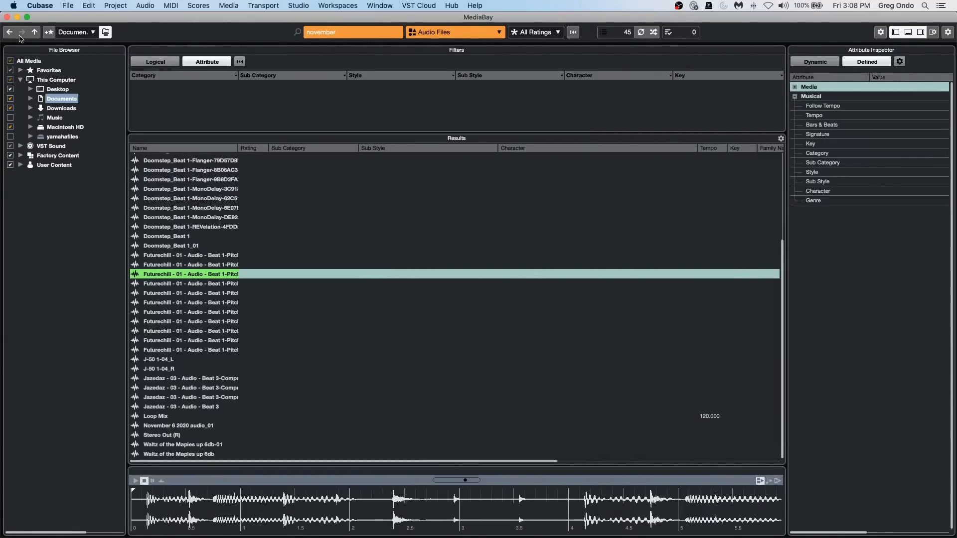
click(7, 17)
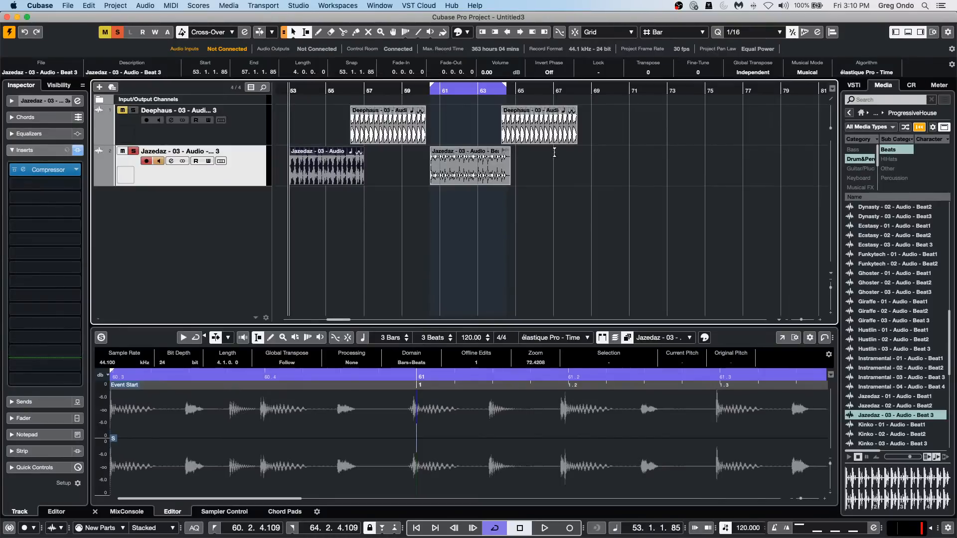
Move the second Deephaus event to start at 67. 4. 2. 14 on its own track.
drag(550, 137, 618, 128)
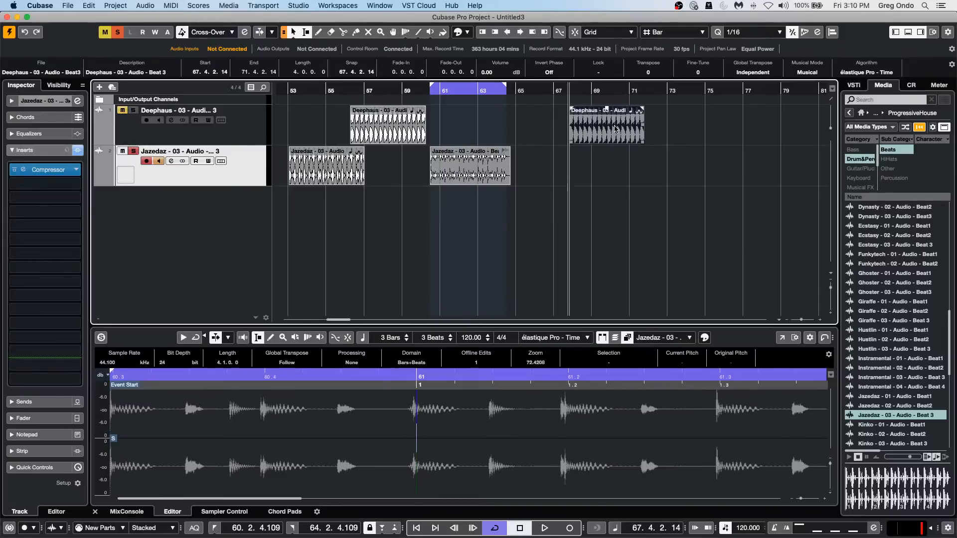
drag(616, 129, 701, 158)
key(Delete)
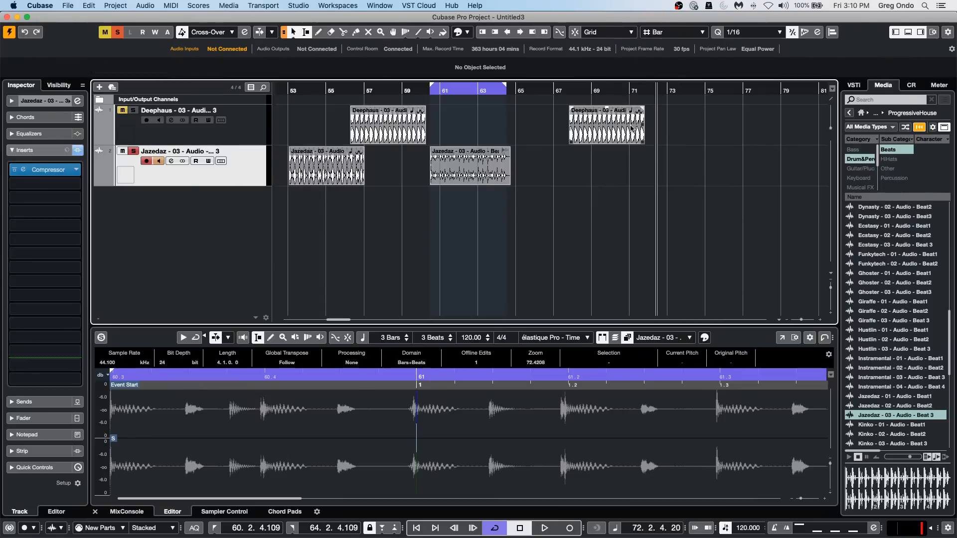
Copy the moved Deephaus event to bar 72 on the Jazedaz track, and copy that one onto the Deephaus track at the same position.
drag(600, 134, 680, 183)
drag(680, 183, 681, 184)
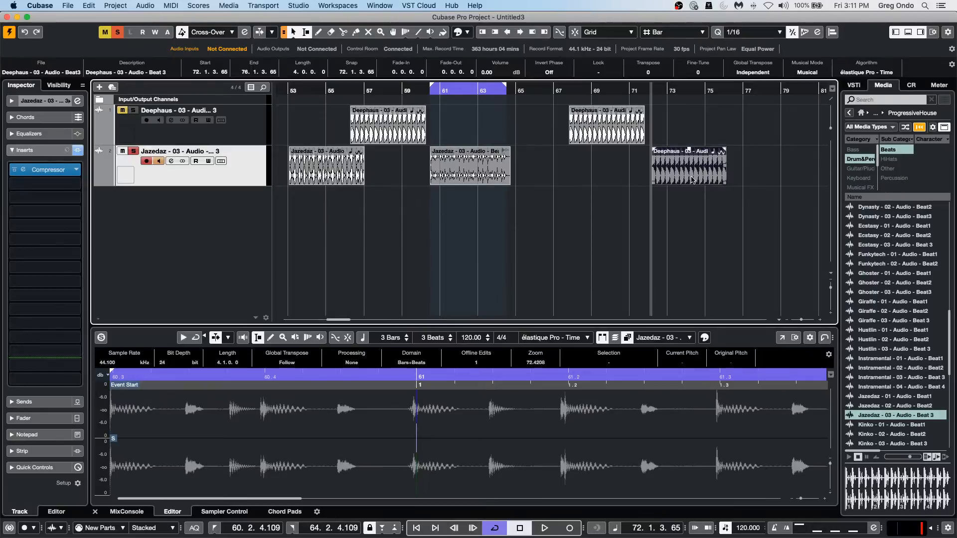
drag(690, 179, 700, 131)
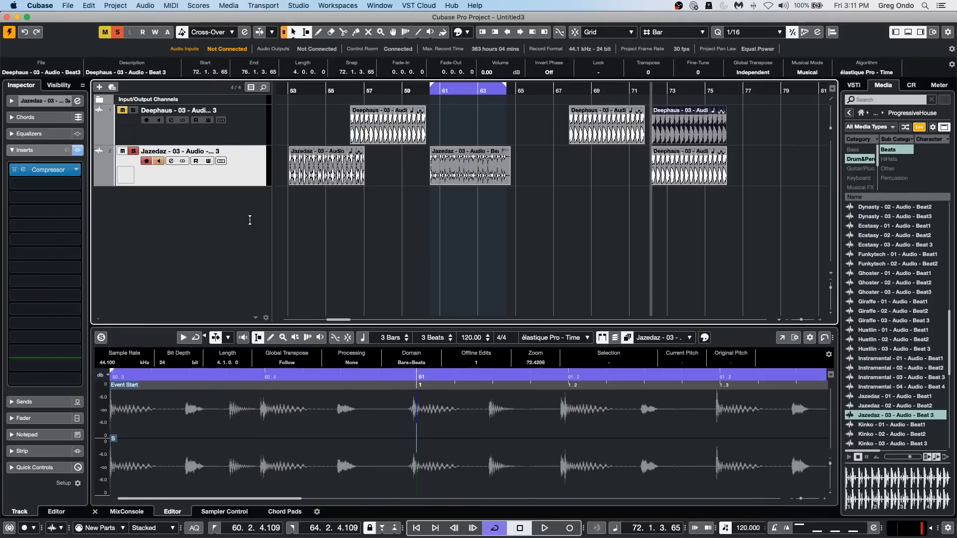
Add five stereo audio tracks below the Jazedaz track.
right_click(204, 205)
click(273, 217)
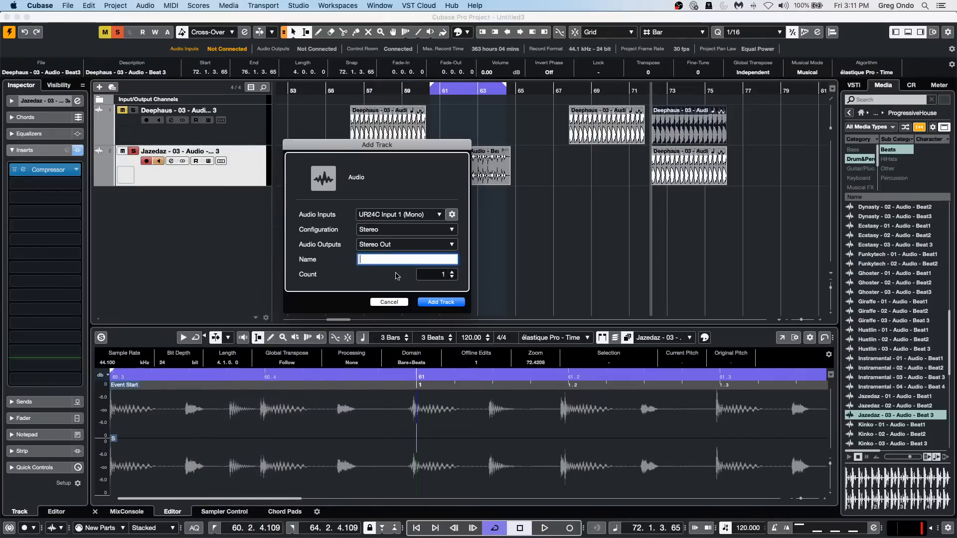
scroll(438, 274, up, 4)
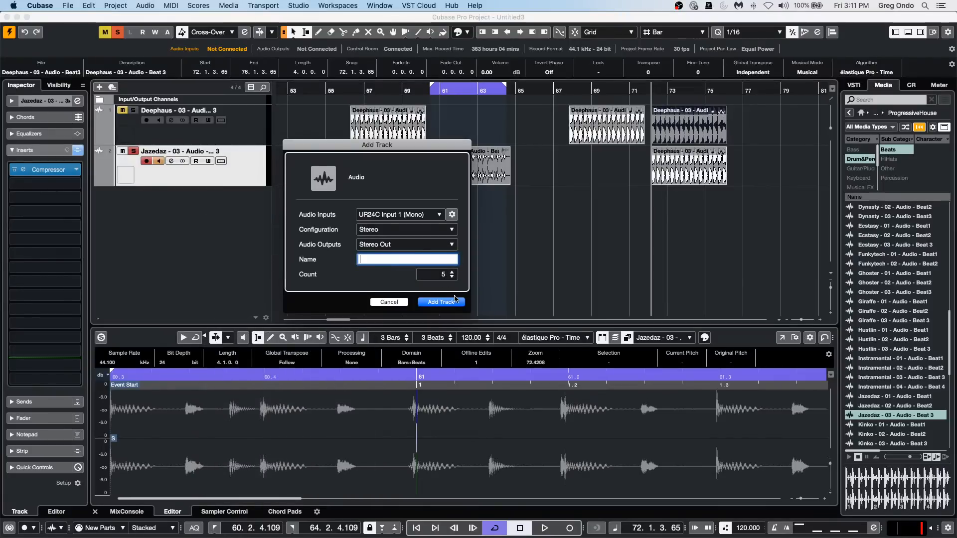
click(455, 303)
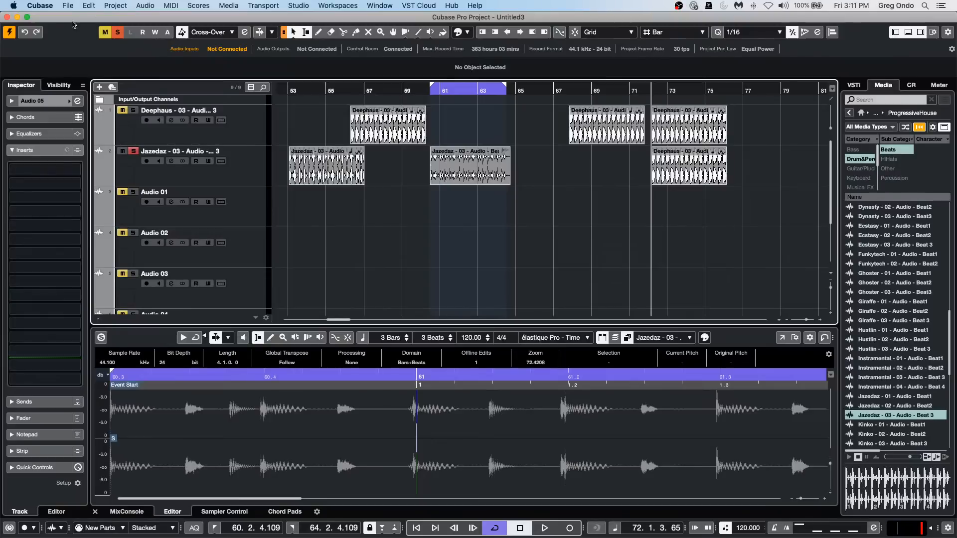
Look up the shortcuts assigned to the Nudge commands in the key command list and close it.
click(68, 7)
mouse_move(84, 6)
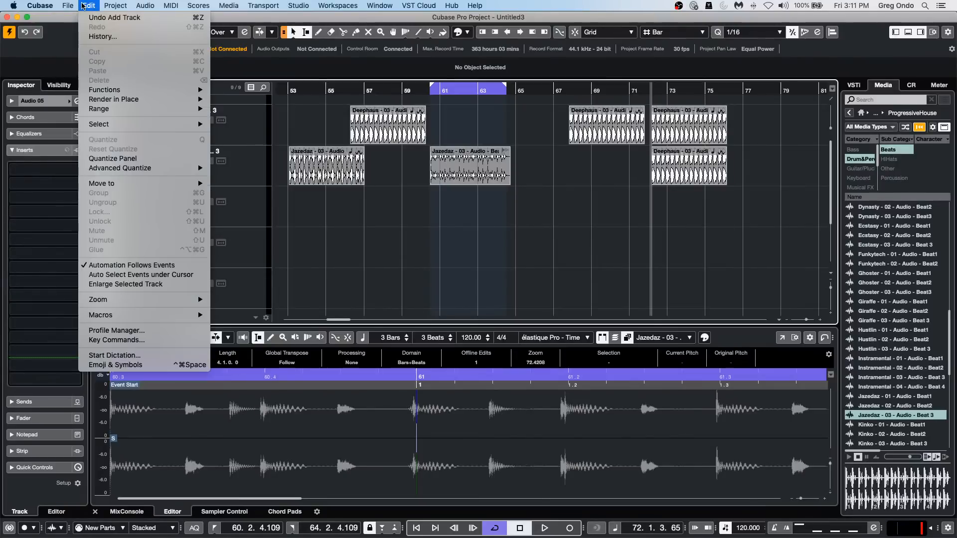
click(123, 341)
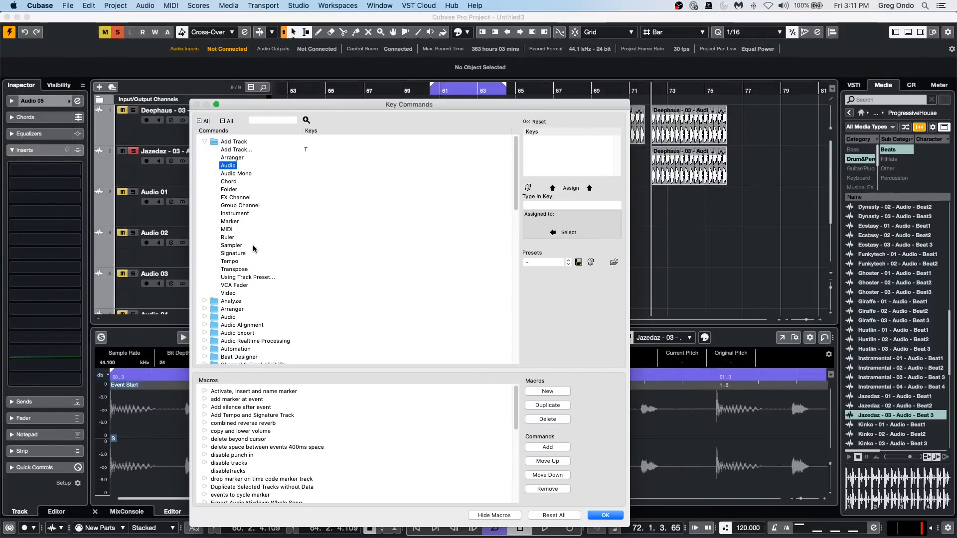
scroll(237, 287, down, 15)
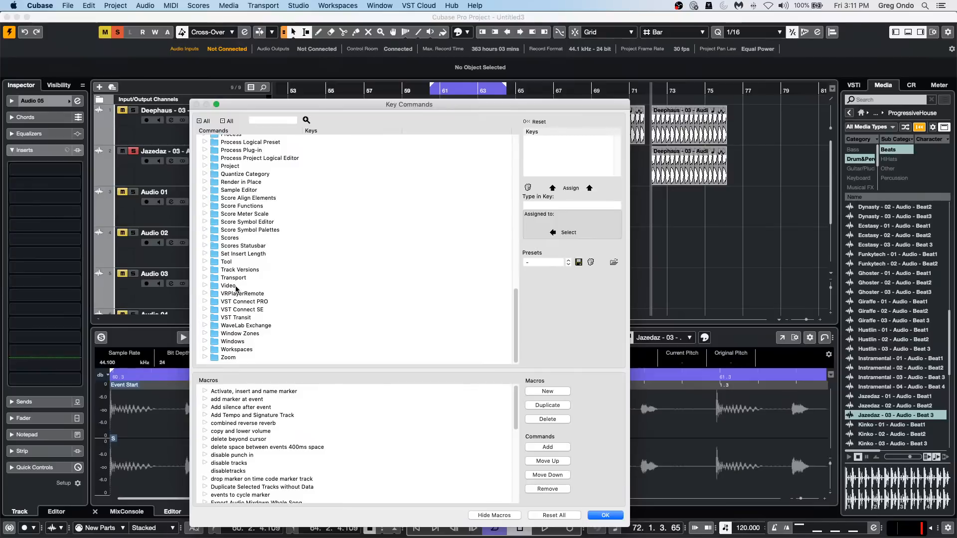
scroll(240, 195, up, 1)
scroll(240, 194, up, 8)
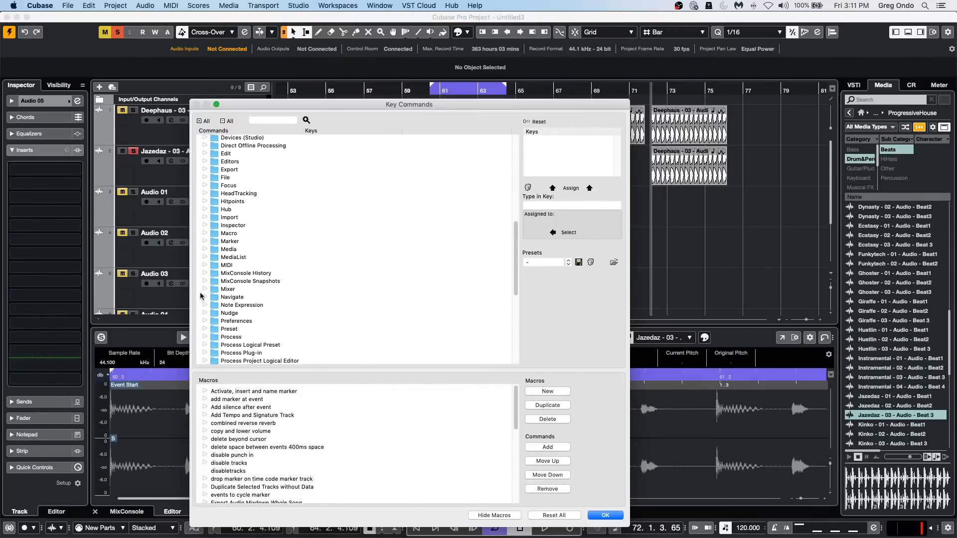
click(204, 314)
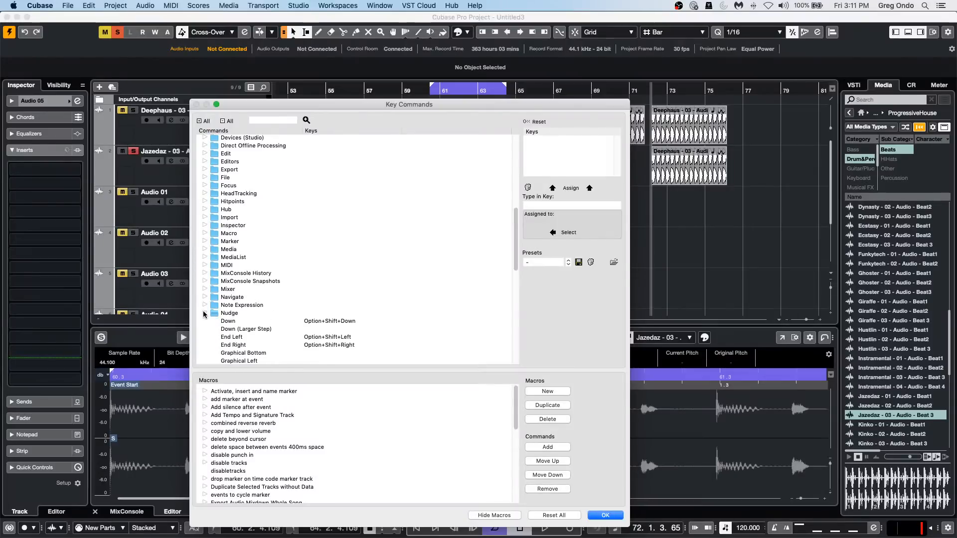
scroll(204, 315, down, 1)
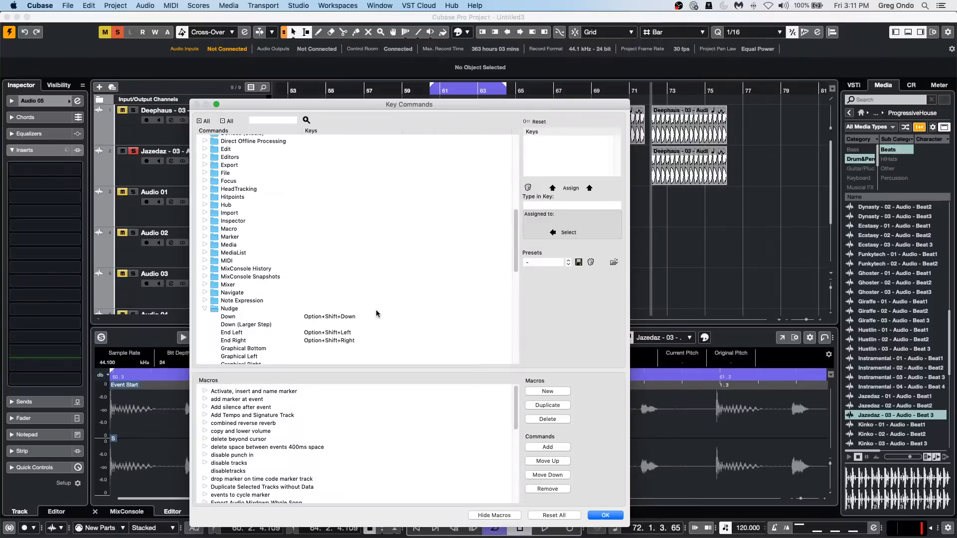
scroll(379, 313, down, 5)
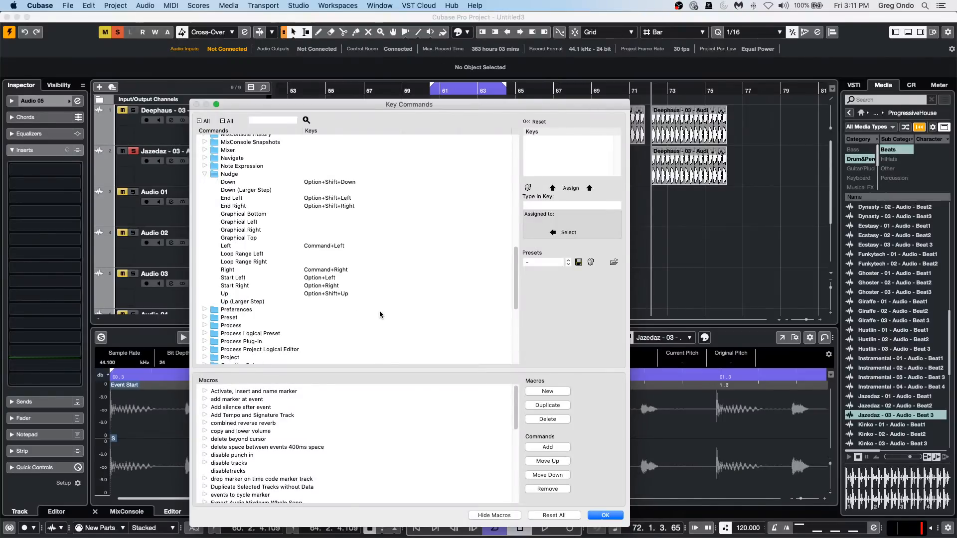
click(604, 516)
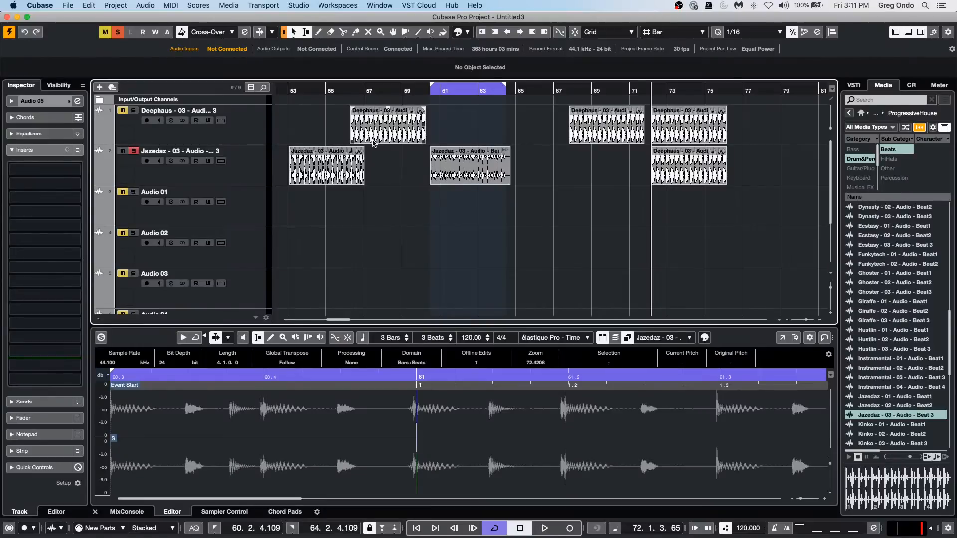
Move the Jazedaz event at bar 53 down through the new audio tracks and back up to the Jazedaz track.
click(329, 178)
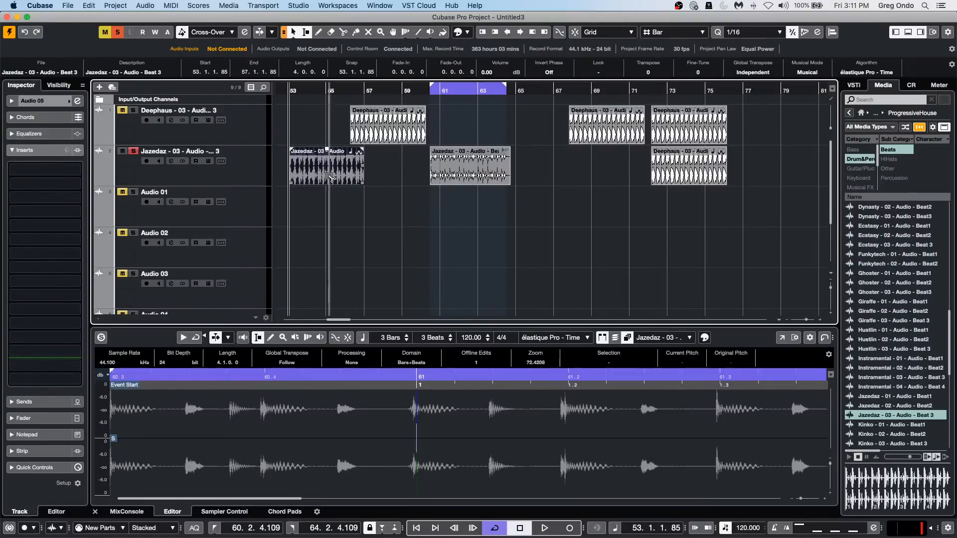
key(ctrl+Down)
key(ctrl+Down)
key(ctrl+Down)
key(ctrl+Down)
key(ctrl+Up)
key(ctrl+Up)
key(ctrl+Up)
key(ctrl+Up)
key(ctrl+Up)
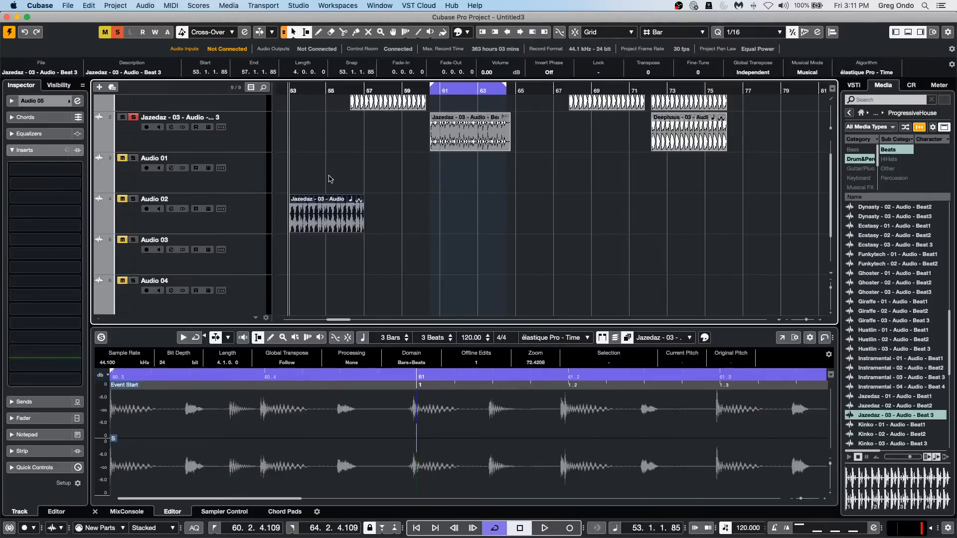
key(ctrl+Down)
key(ctrl+Down)
key(ctrl+Down)
key(ctrl+Up)
key(ctrl+Up)
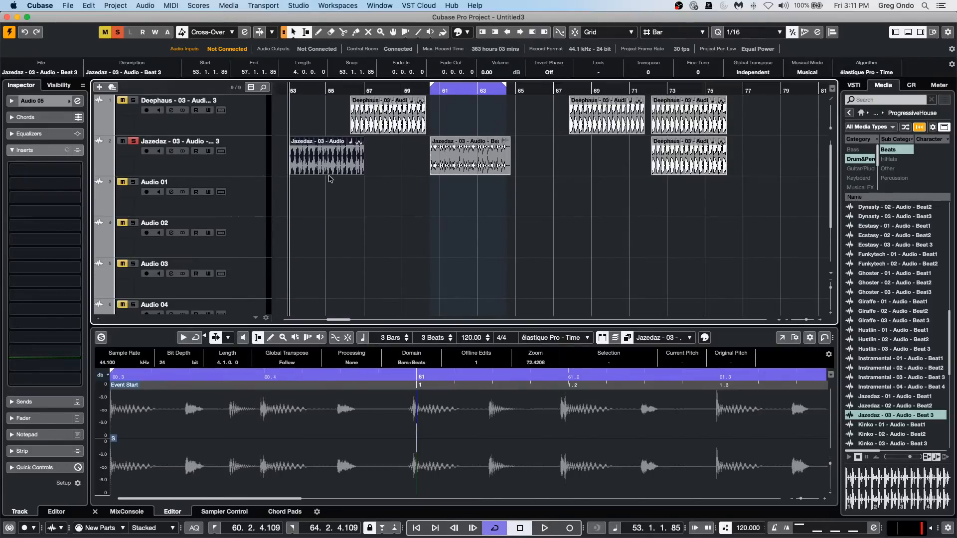
Move the bounced Jazedaz event down to the Audio 05 track and return it to the Jazedaz track.
key(Right)
key(ctrl+Down)
key(ctrl+Down)
key(ctrl+Down)
key(ctrl+Down)
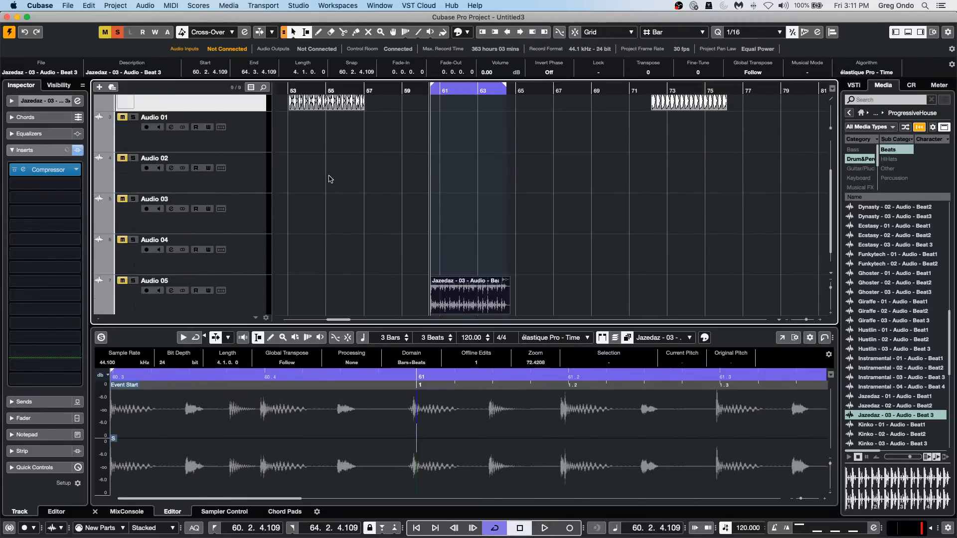
key(ctrl+Up)
key(ctrl+Up)
key(ctrl+Up)
key(ctrl+Up)
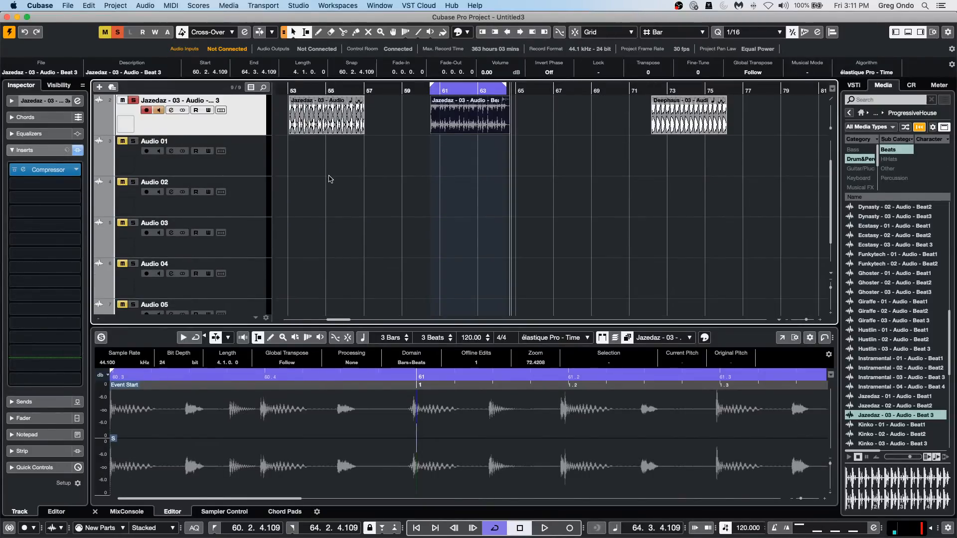
Move the Deephaus event at bar 72 on the Jazedaz track up and down across the tracks, leaving it on Audio 01.
key(Right)
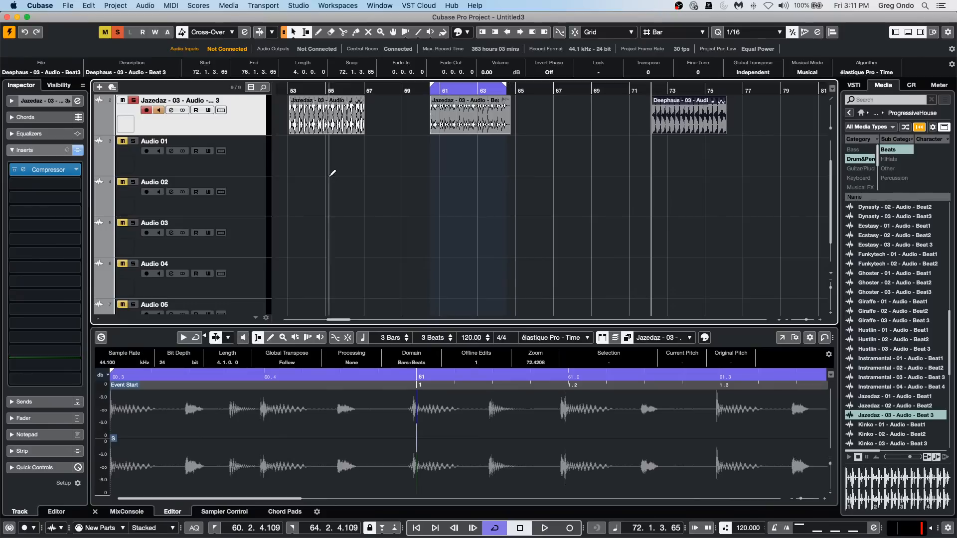
key(ctrl+Down)
key(ctrl+Down)
key(ctrl+Down)
key(ctrl+Down)
key(ctrl+Down)
key(ctrl+Up)
key(ctrl+Up)
key(ctrl+Up)
key(ctrl+Up)
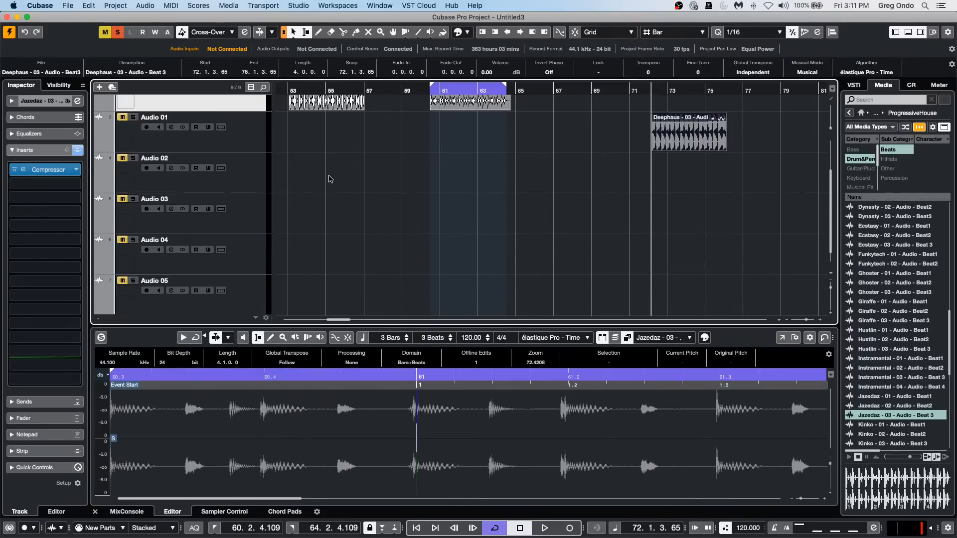
key(ctrl+Down)
key(ctrl+Down)
key(ctrl+Down)
key(ctrl+Down)
key(ctrl+Up)
key(ctrl+Up)
key(ctrl+Up)
key(ctrl+Up)
key(ctrl+Up)
key(ctrl+Up)
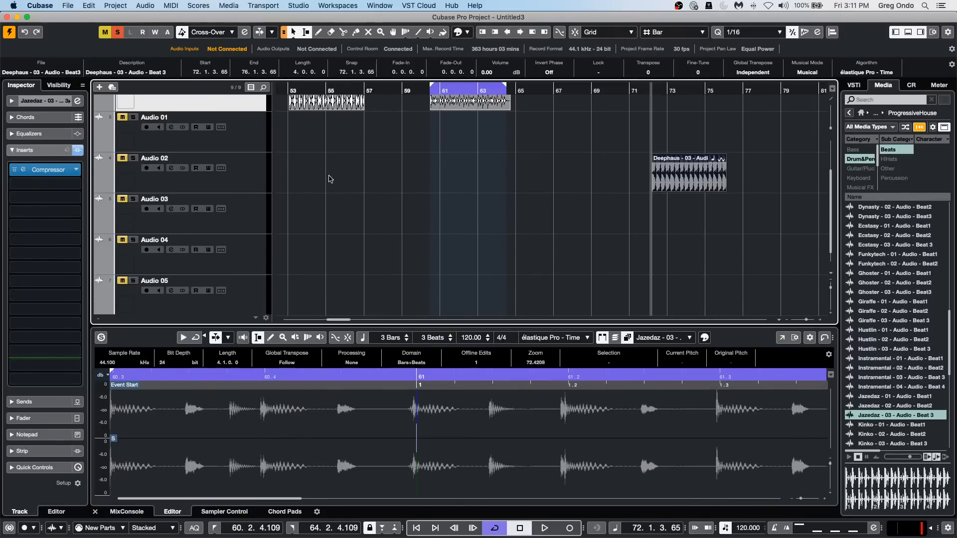
key(ctrl+Down)
key(ctrl+Down)
key(ctrl+Down)
key(ctrl+Up)
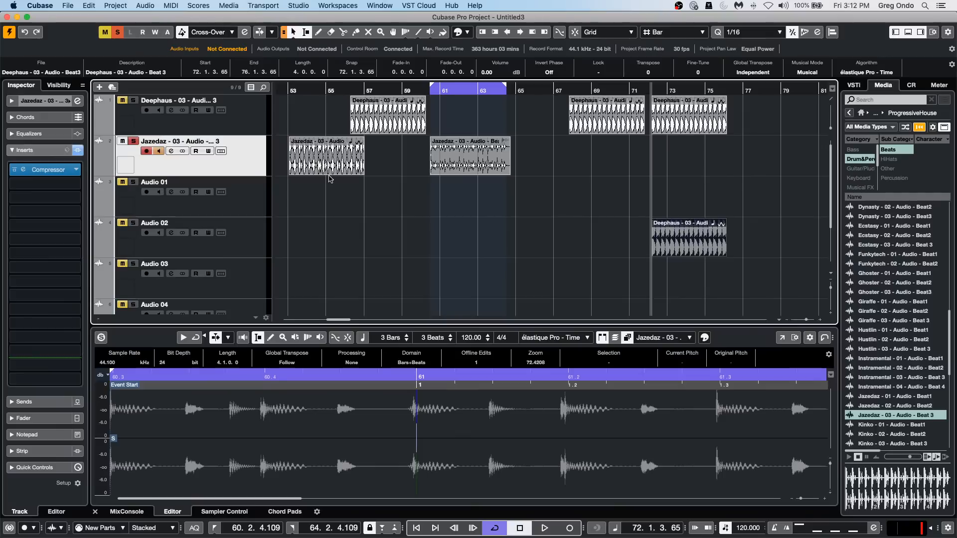
key(ctrl+Up)
key(ctrl+Down)
Move the Deephaus event at bar 72 to Audio 02 and pull its end back to a length of 3 bars.
key(ctrl+Down)
key(ctrl+Up)
key(ctrl+Down)
key(ctrl+Up)
key(ctrl+Up)
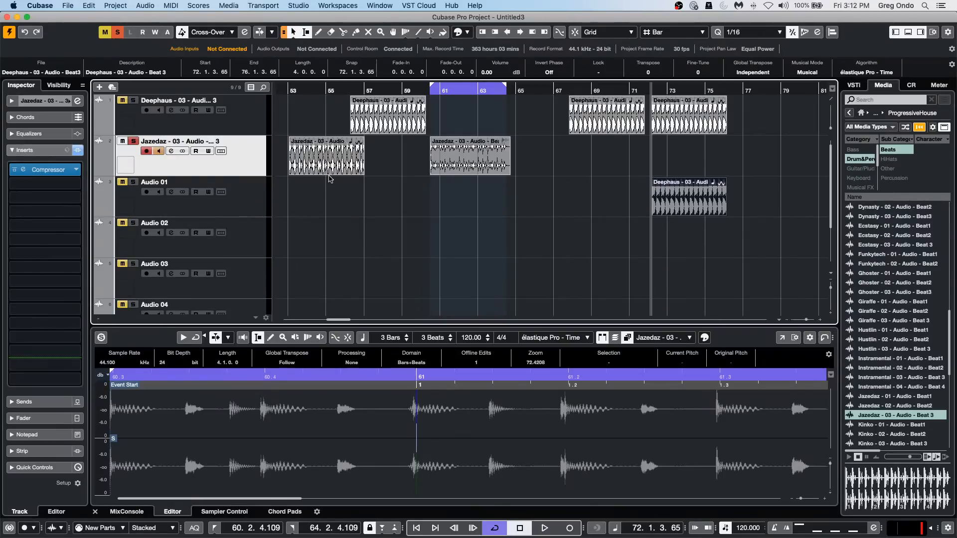
key(ctrl+Up)
key(ctrl+Down)
key(ctrl+Down)
key(alt+shift+Left)
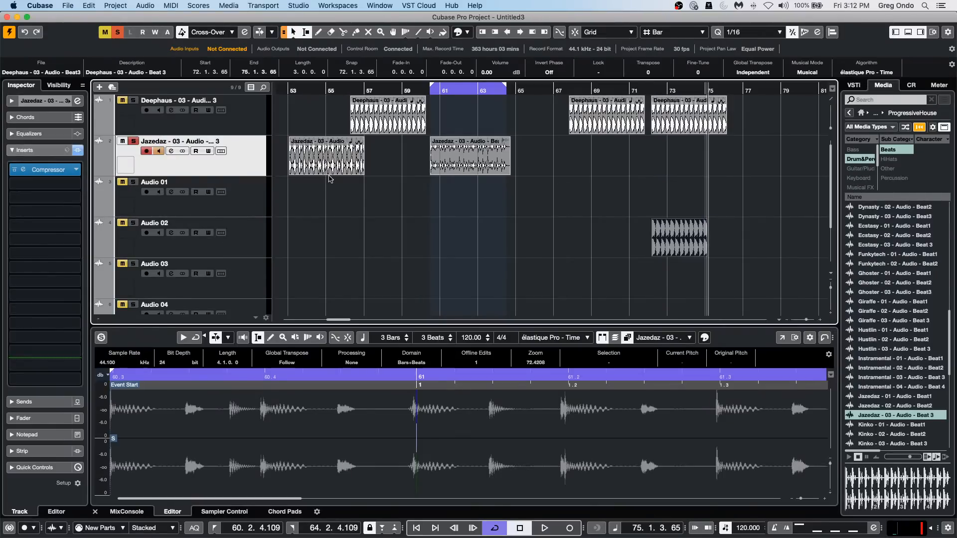
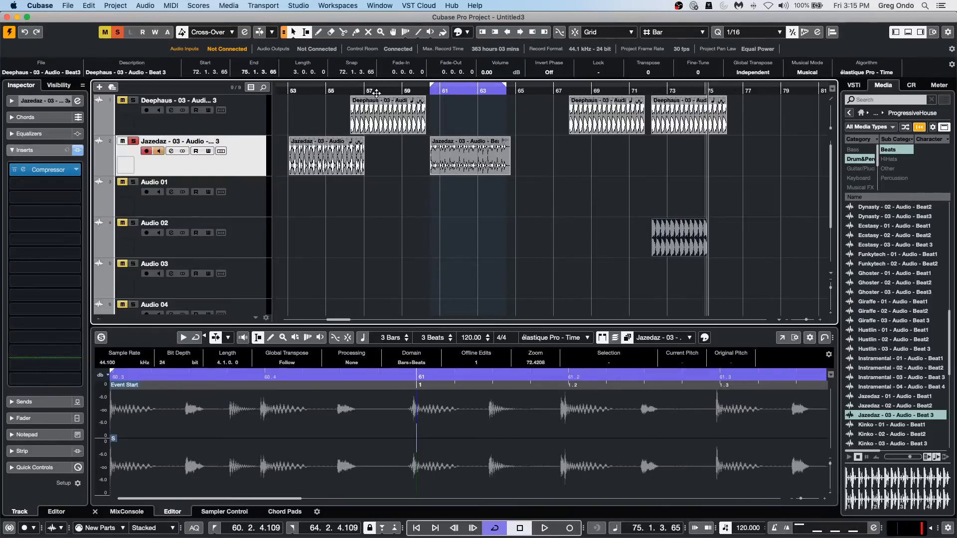
Show the Jazedaz track's volume automation and draw a falling curve under the event from about bar 53 to bar 57.
scroll(577, 159, down, 1)
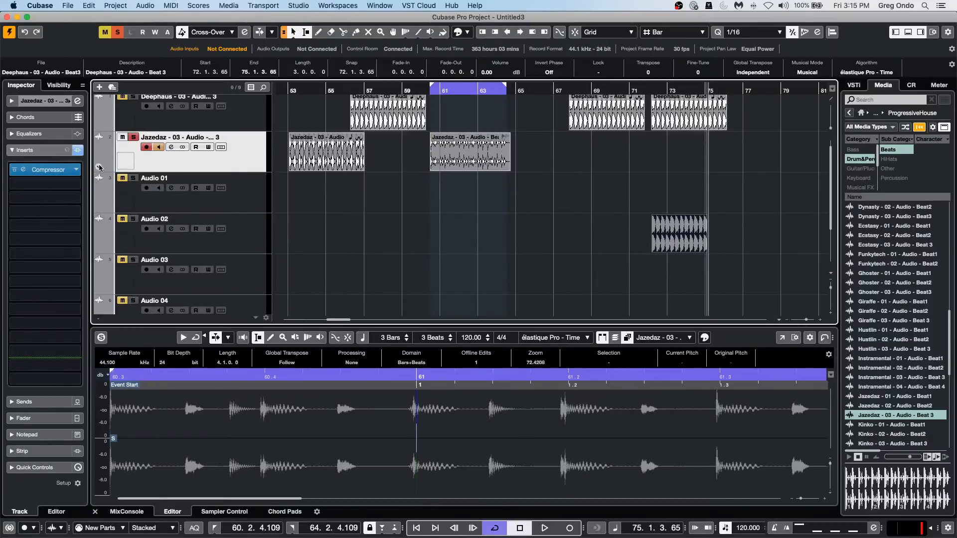
click(114, 164)
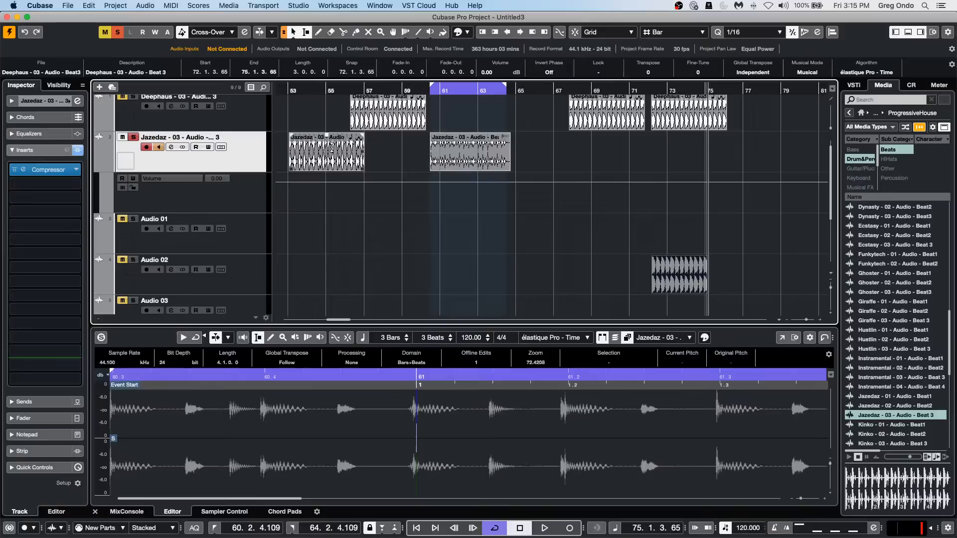
right_click(306, 196)
click(332, 196)
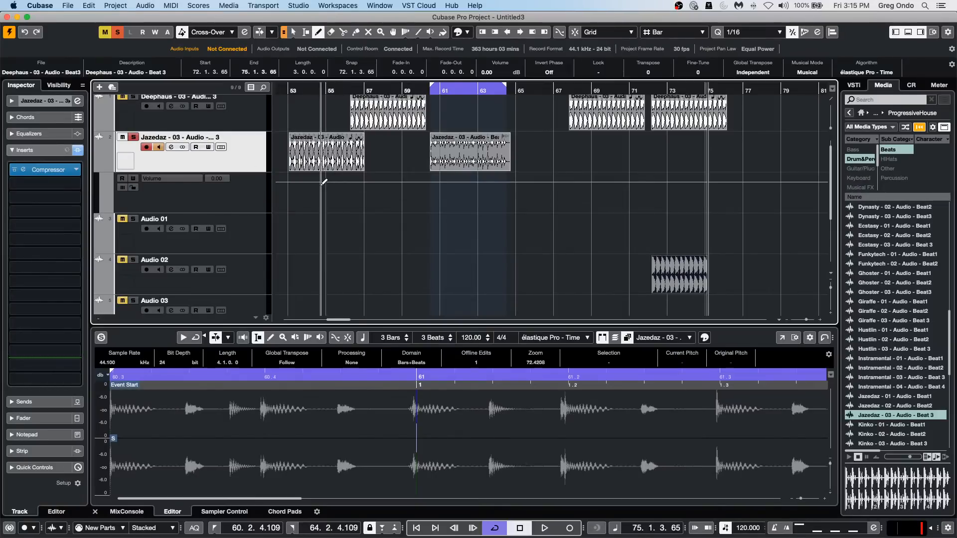
drag(303, 192, 361, 194)
drag(300, 190, 365, 210)
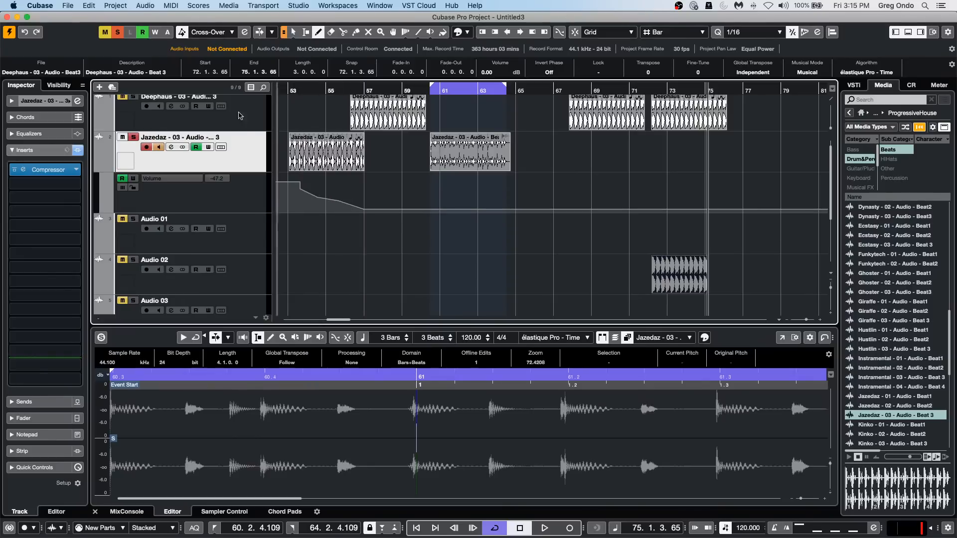
Play back the Jazedaz event from about bar 53 to hear the volume automation, and return to the Object Selection tool.
click(282, 92)
key(space)
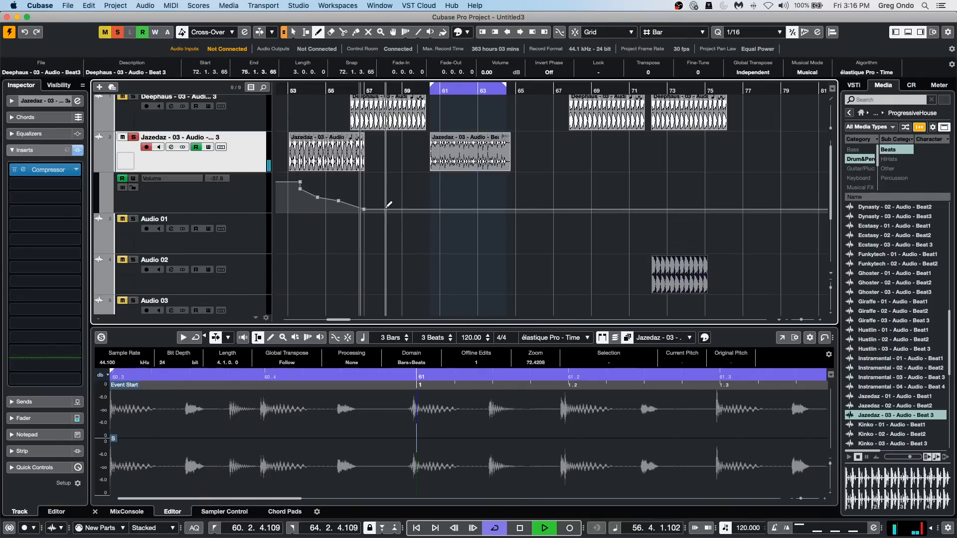
key(space)
key(1)
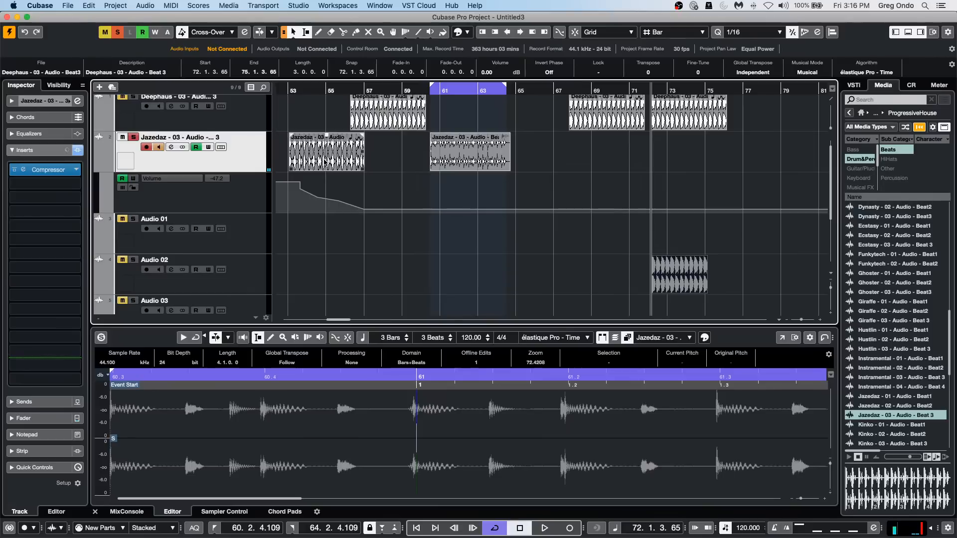
Render the Jazedaz event at bar 53 in place using the Complete Signal Path processing option.
click(325, 162)
click(144, 5)
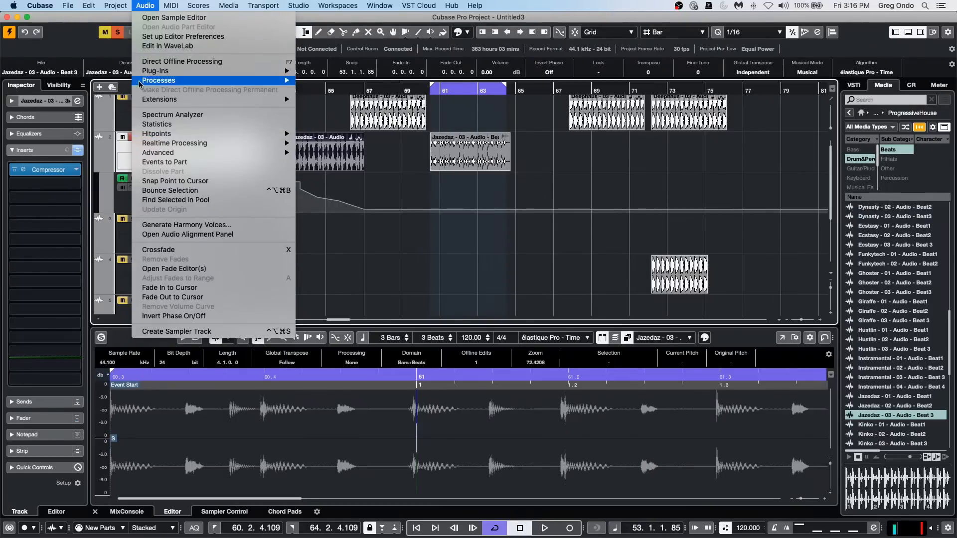
mouse_move(91, 9)
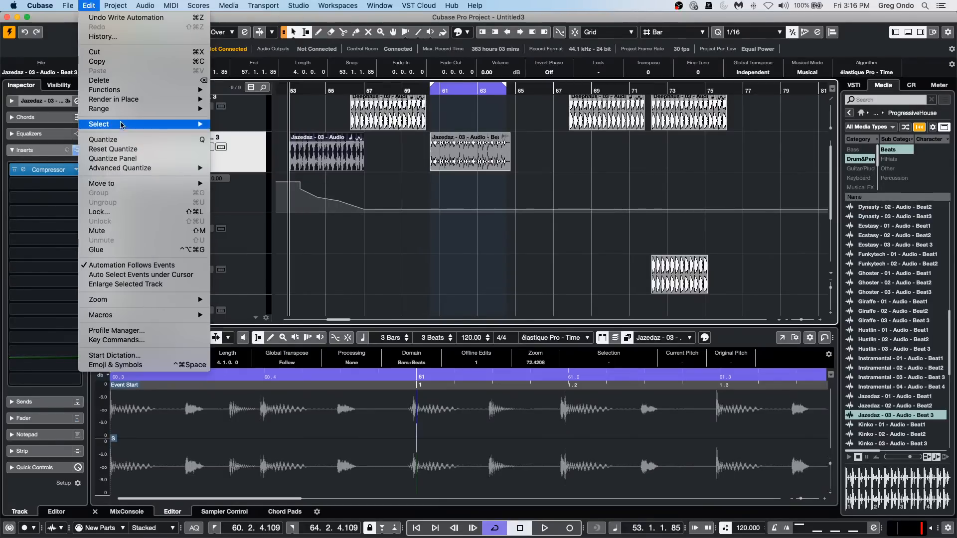
mouse_move(123, 128)
mouse_move(125, 99)
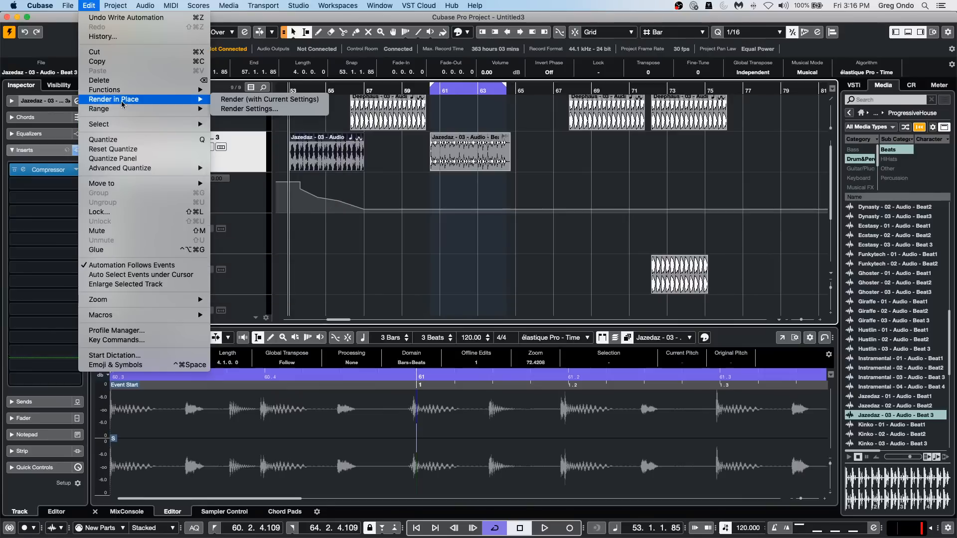
click(256, 112)
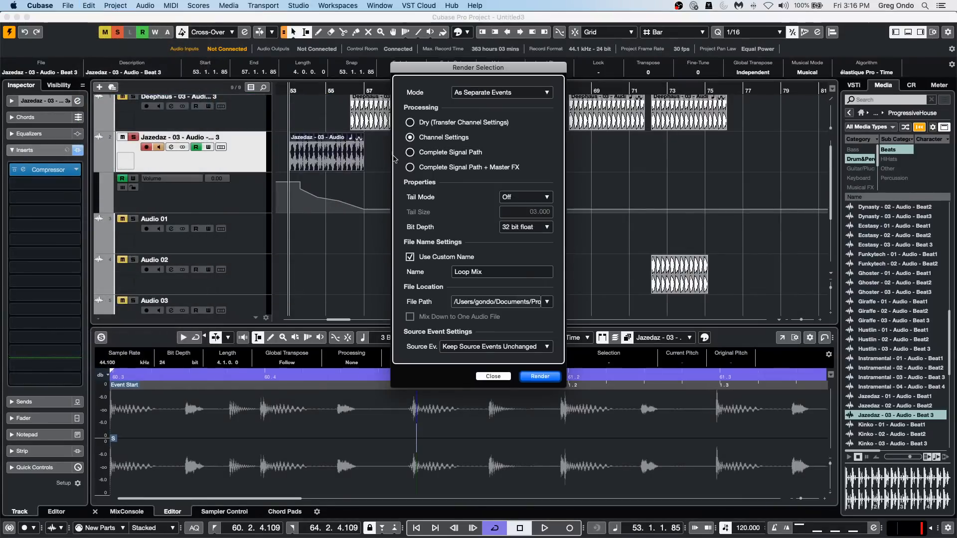
click(409, 152)
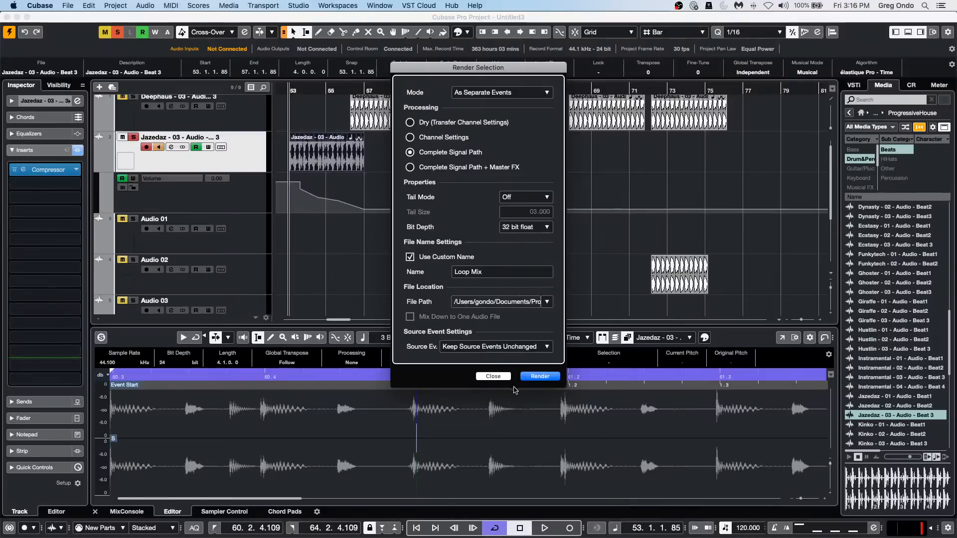
click(542, 377)
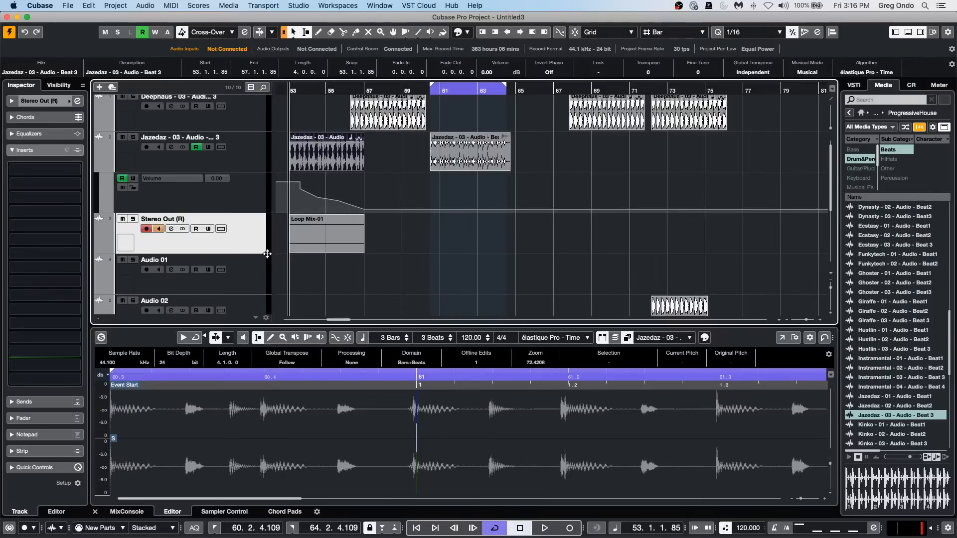
Enlarge the rendered Stereo Out (R) track to inspect its event, and remove the track.
click(249, 260)
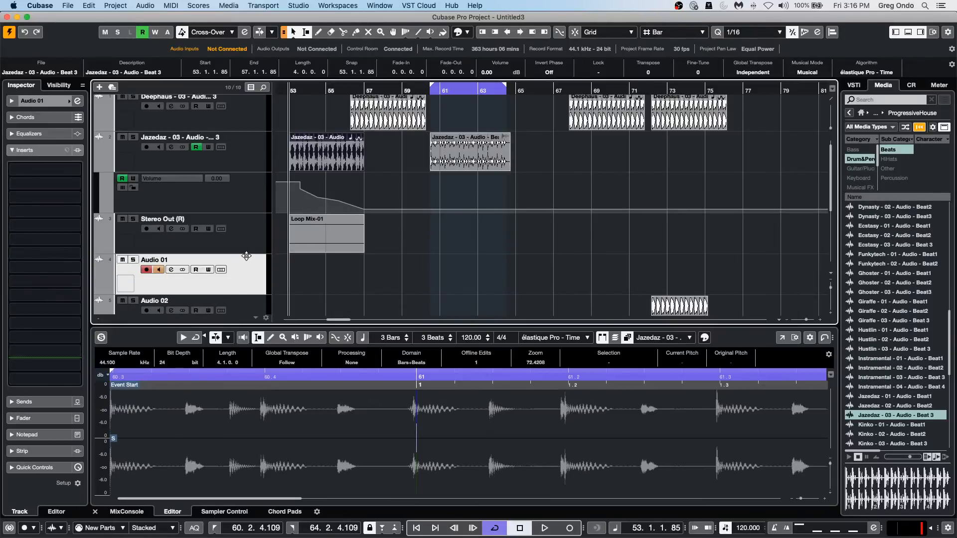
drag(247, 254, 248, 281)
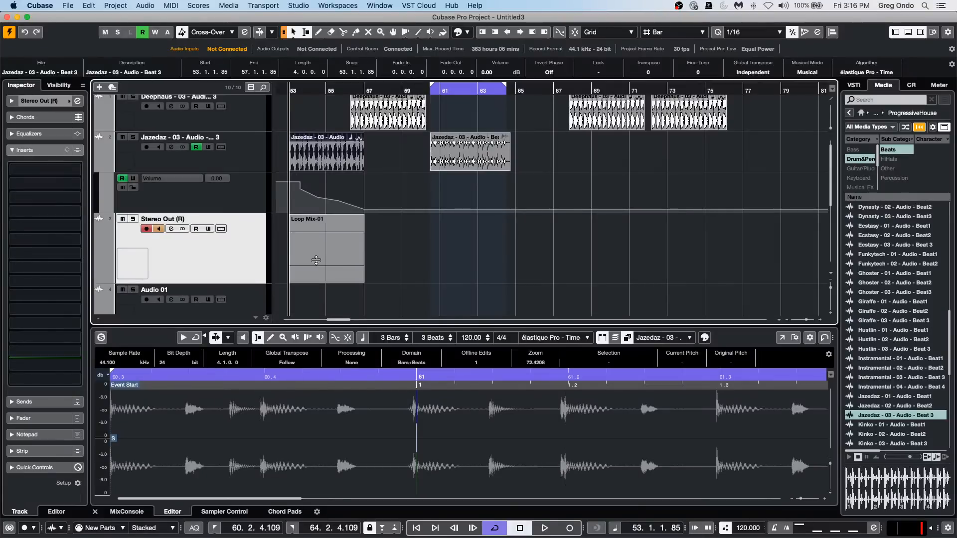
click(417, 264)
click(321, 246)
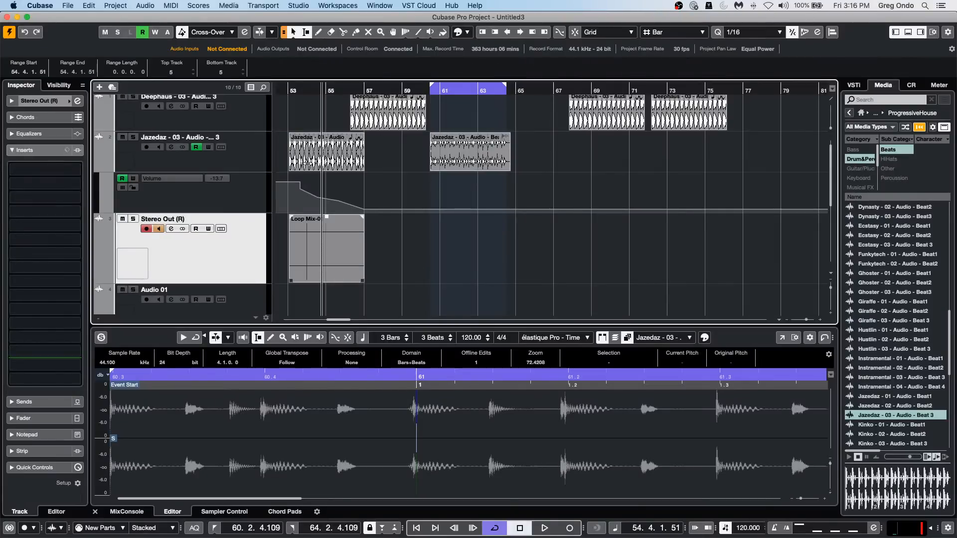
key(BackSpace)
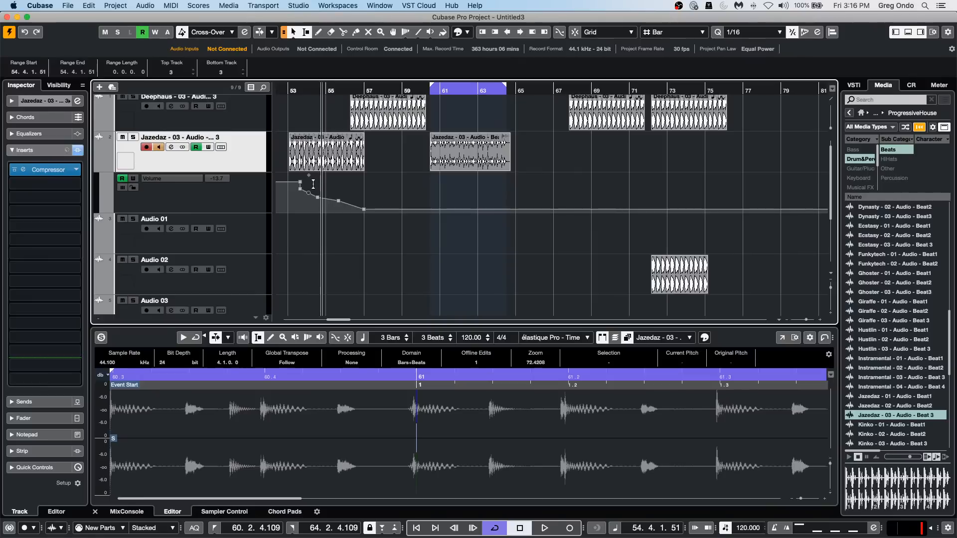
Redraw the Jazedaz track's volume automation between bars 53 and 57 with a peak at about bar 55.
right_click(291, 205)
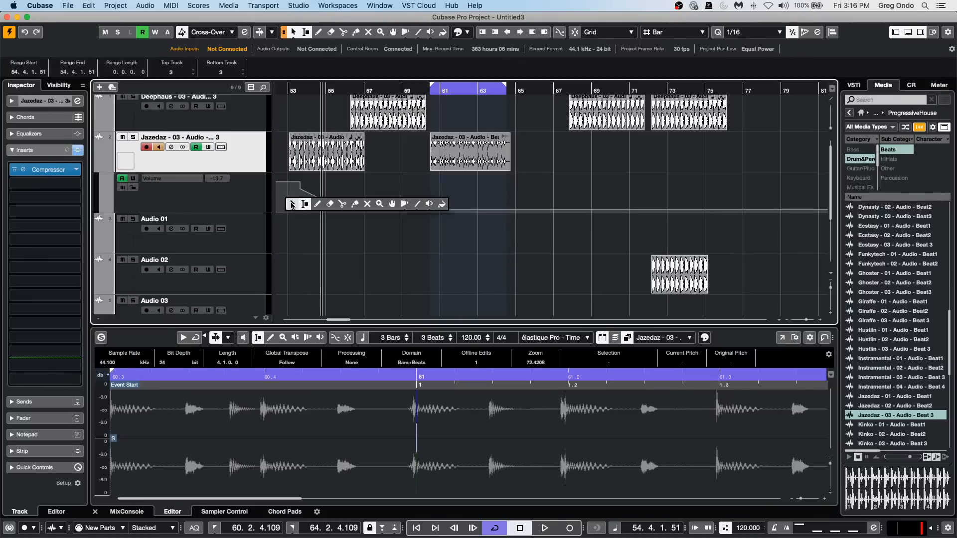
click(316, 204)
mouse_move(294, 201)
mouse_down()
mouse_move(325, 173)
mouse_move(362, 211)
mouse_up()
drag(326, 177, 354, 208)
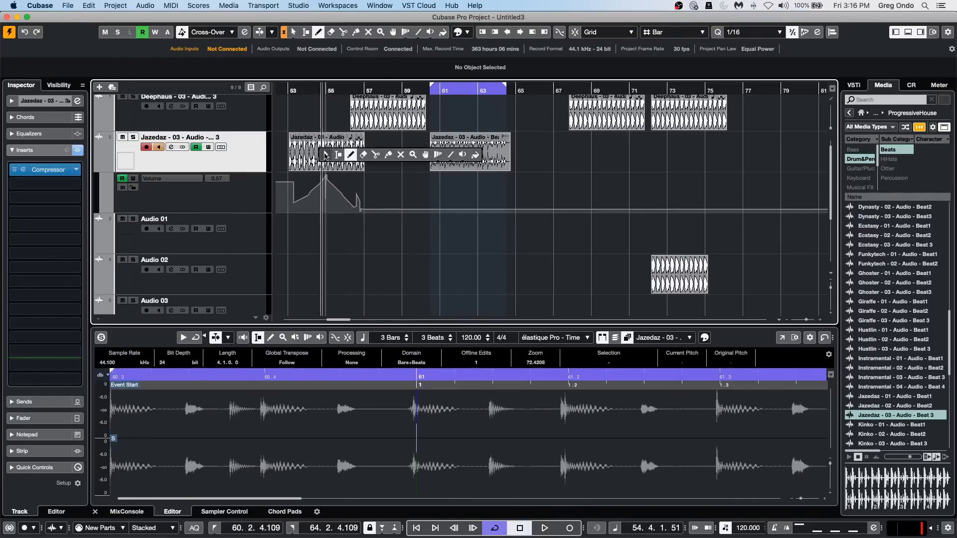
Render the Jazedaz event at bar 53 in place using Complete Signal Path + Master FX.
key(1)
click(326, 156)
click(96, 6)
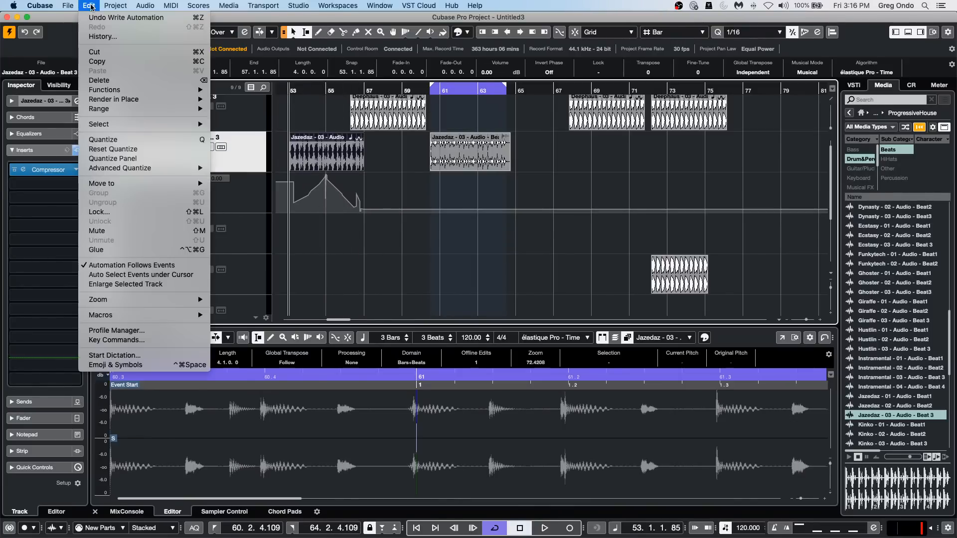
mouse_move(146, 110)
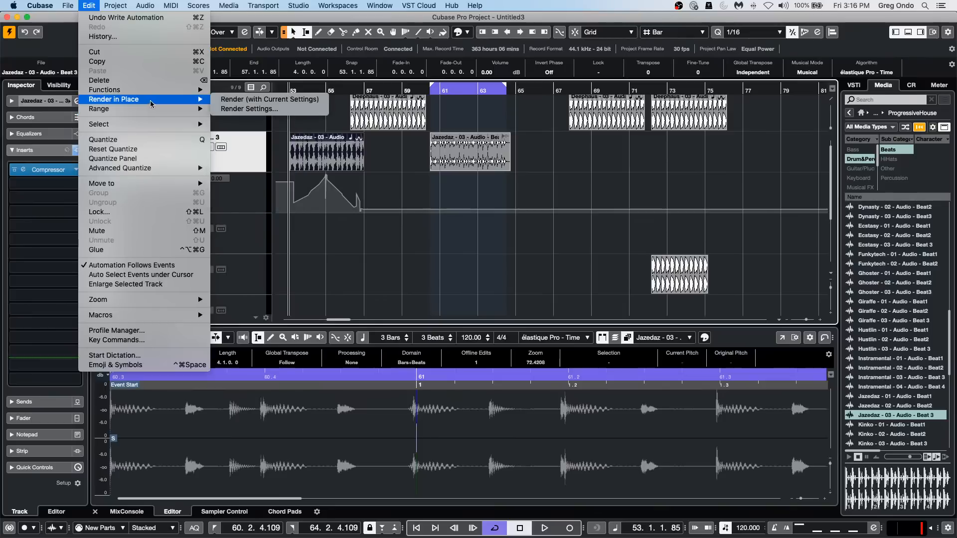
click(236, 110)
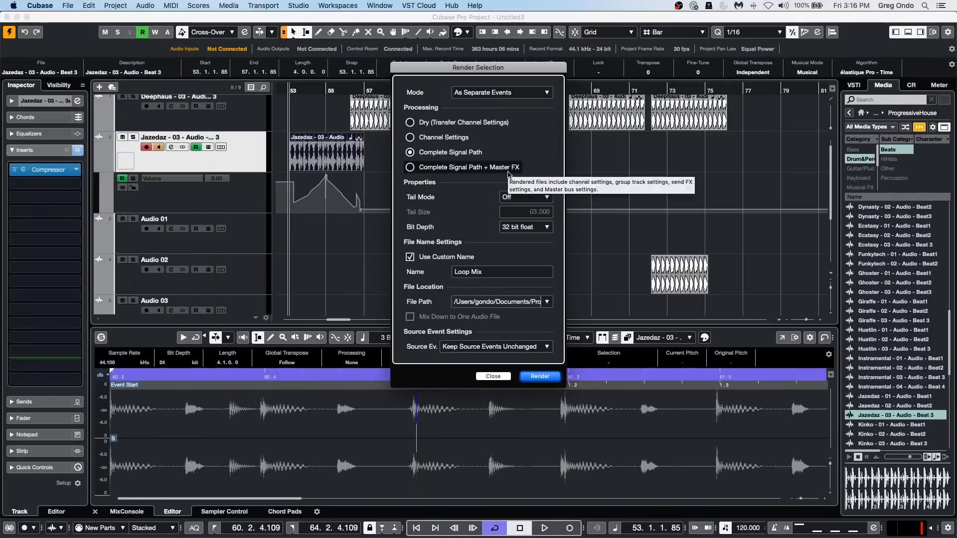
click(410, 168)
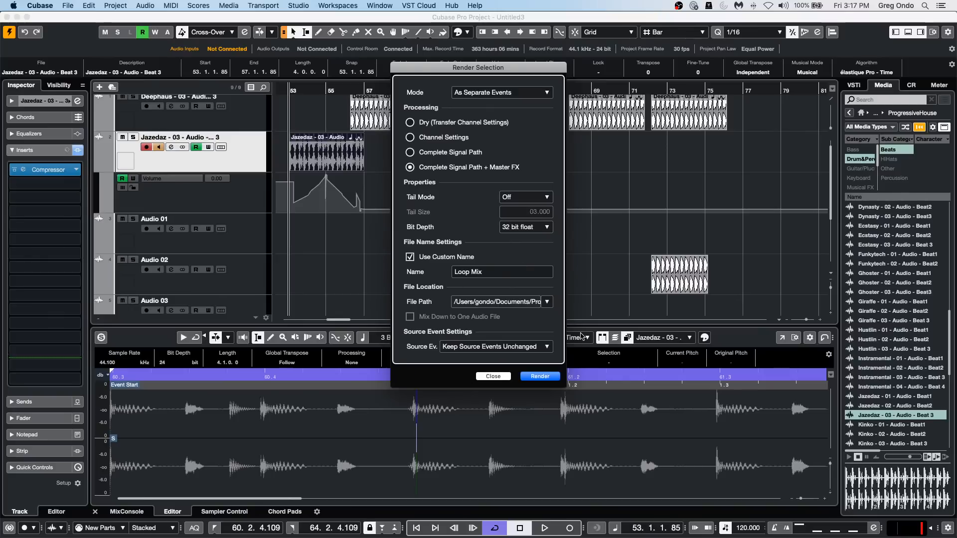
click(542, 376)
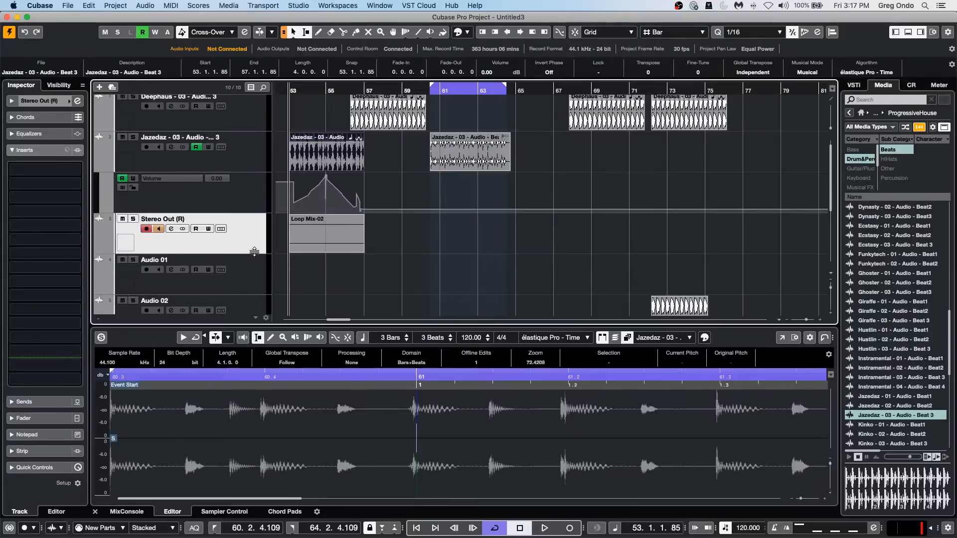
mouse_move(254, 252)
mouse_down()
mouse_move(254, 294)
mouse_move(265, 254)
mouse_up()
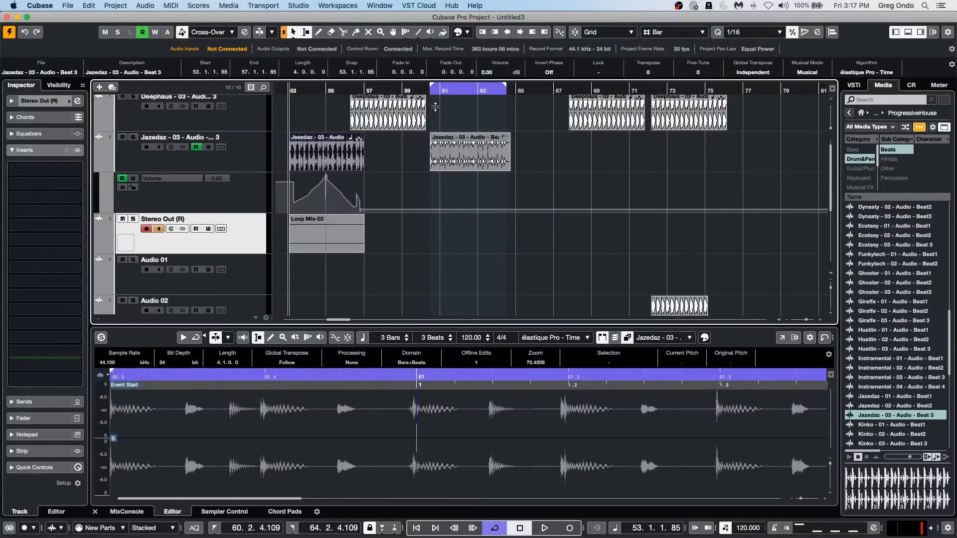
Select the Deephaus event near bar 68 and show the volume automation lane of the Deephaus track.
click(607, 122)
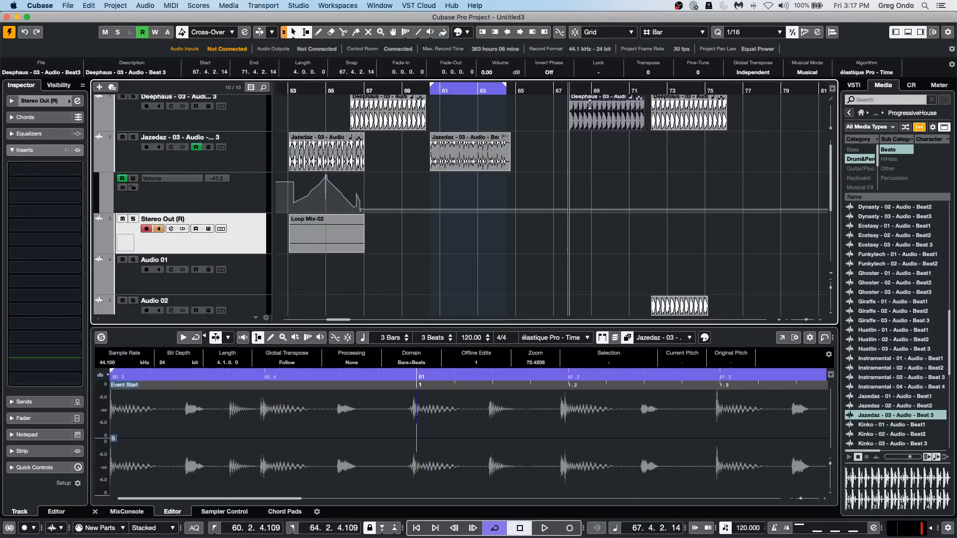
click(137, 126)
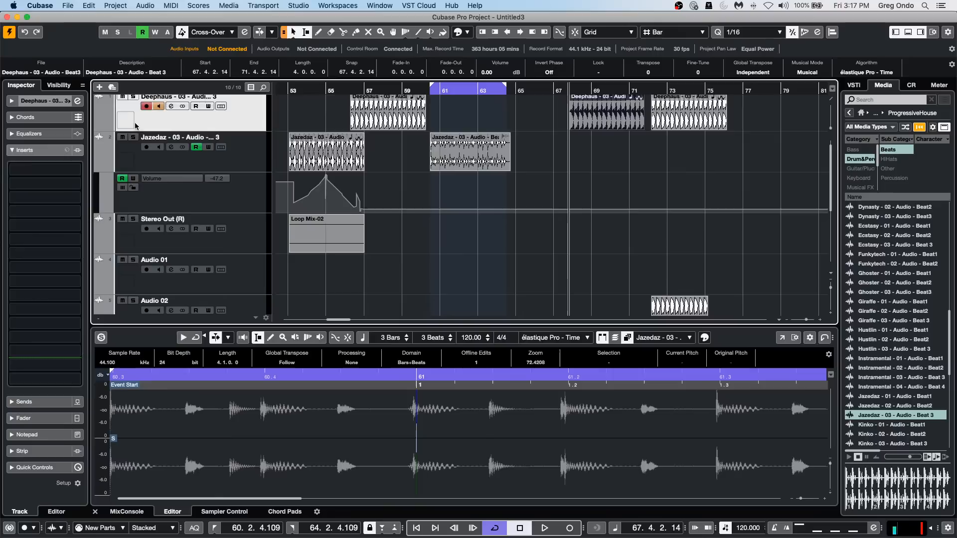
click(97, 126)
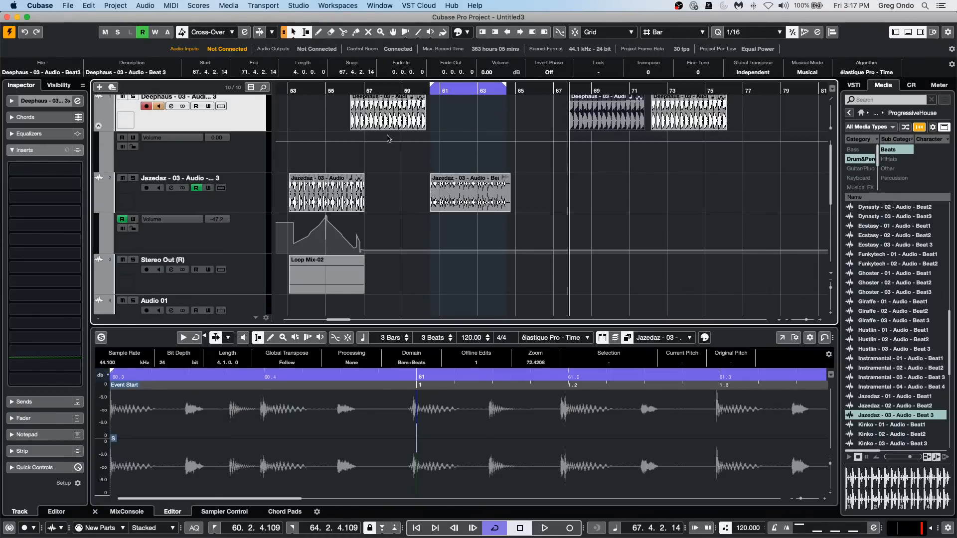
Draw a fluctuating volume automation curve on the Deephaus track from about bar 72 to bar 76, and return to the Object Selection tool.
right_click(669, 142)
right_click(694, 145)
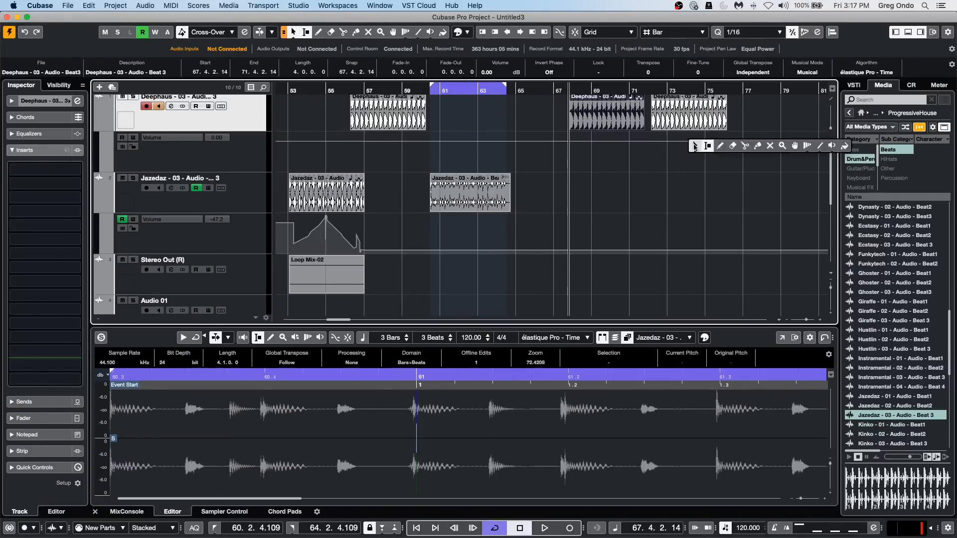
right_click(669, 142)
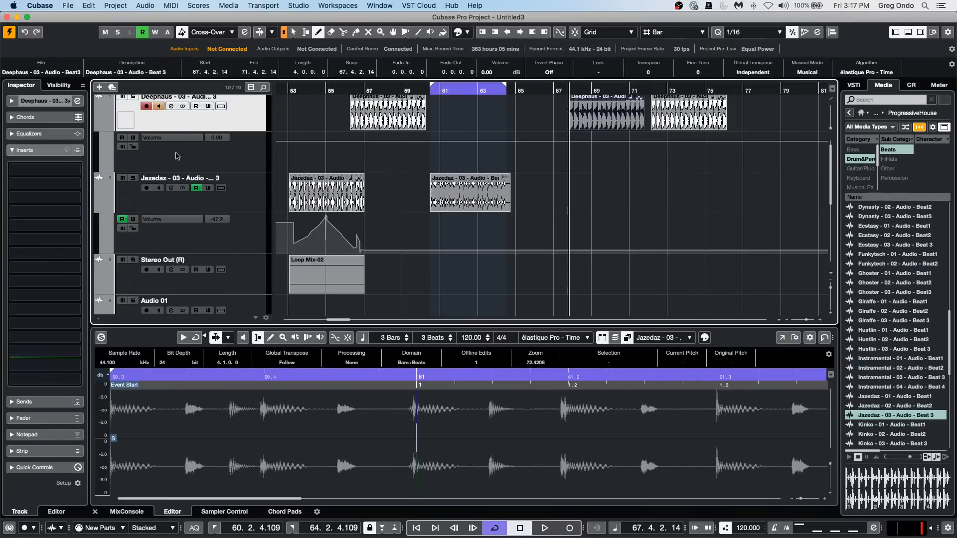
click(179, 136)
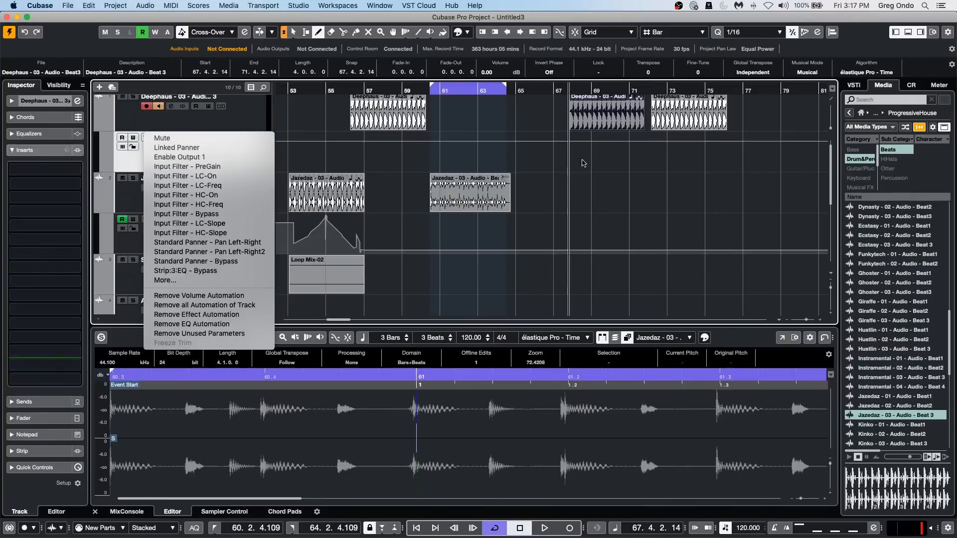
click(673, 149)
right_click(665, 151)
click(686, 154)
drag(646, 159, 735, 146)
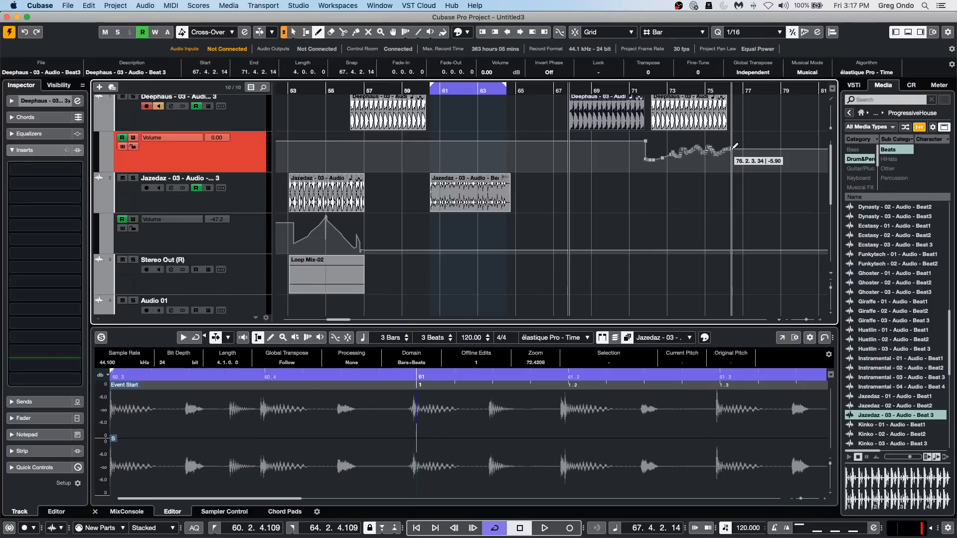
right_click(687, 122)
click(688, 122)
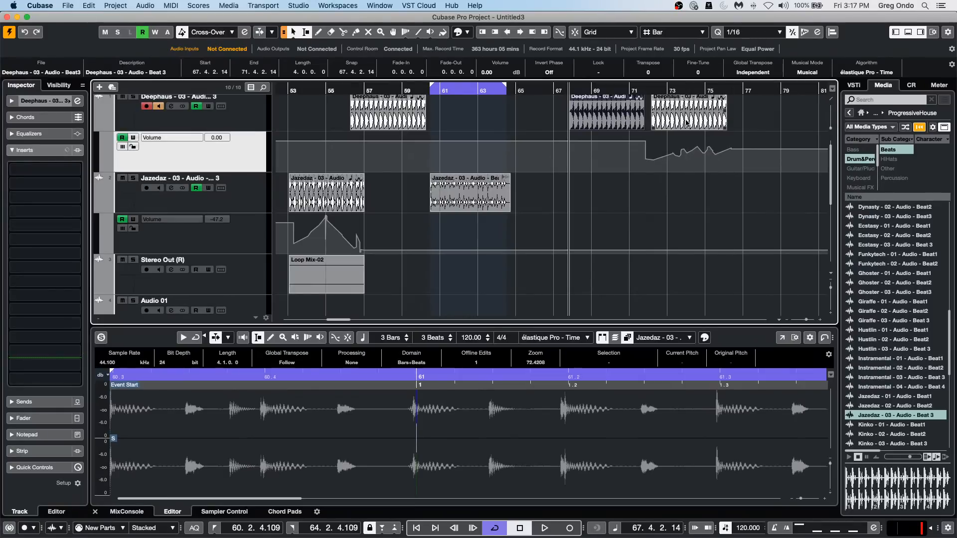
Select the Deephaus track and hide its volume automation lane.
click(235, 122)
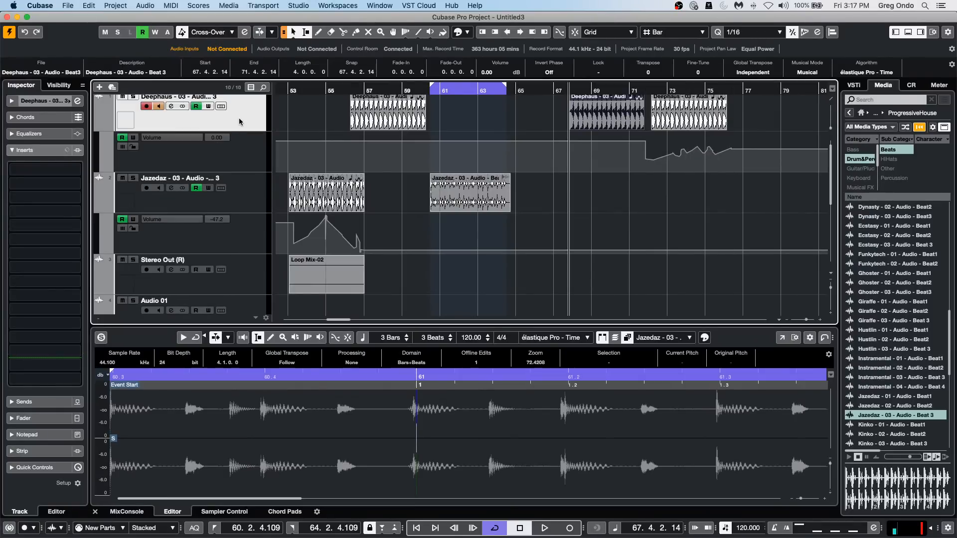
click(115, 6)
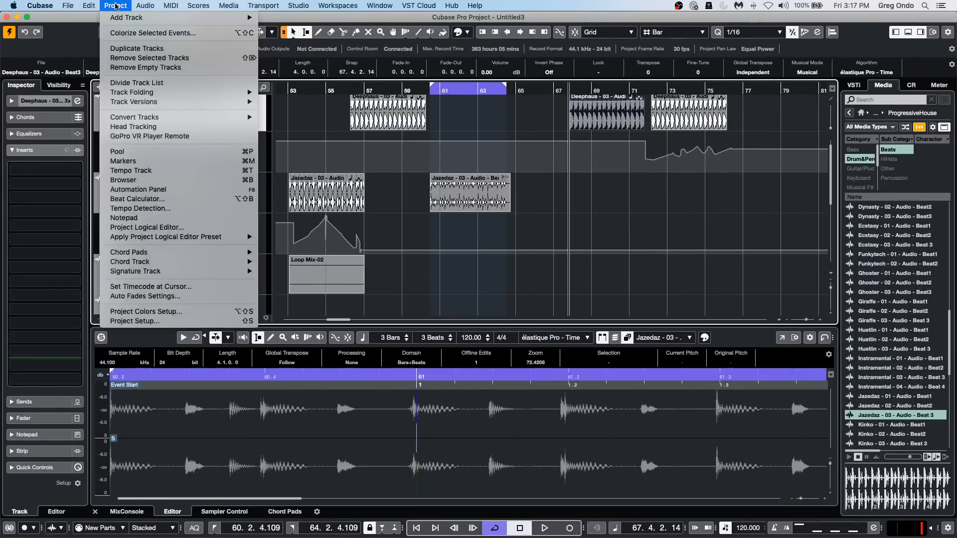
click(290, 125)
click(101, 126)
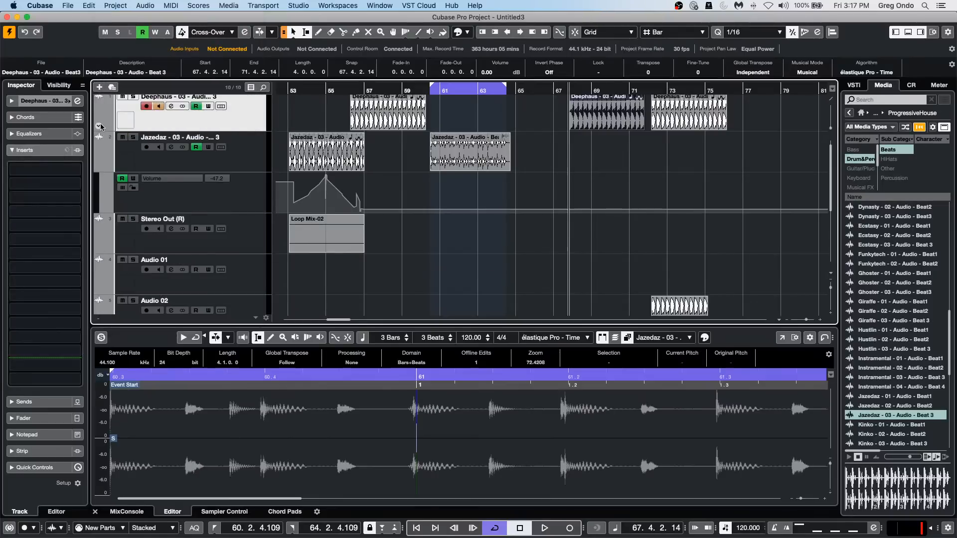
Render the Deephaus event at bar 72 in place using Complete Signal Path + Master FX, and inspect the rendered track at a larger height.
click(694, 124)
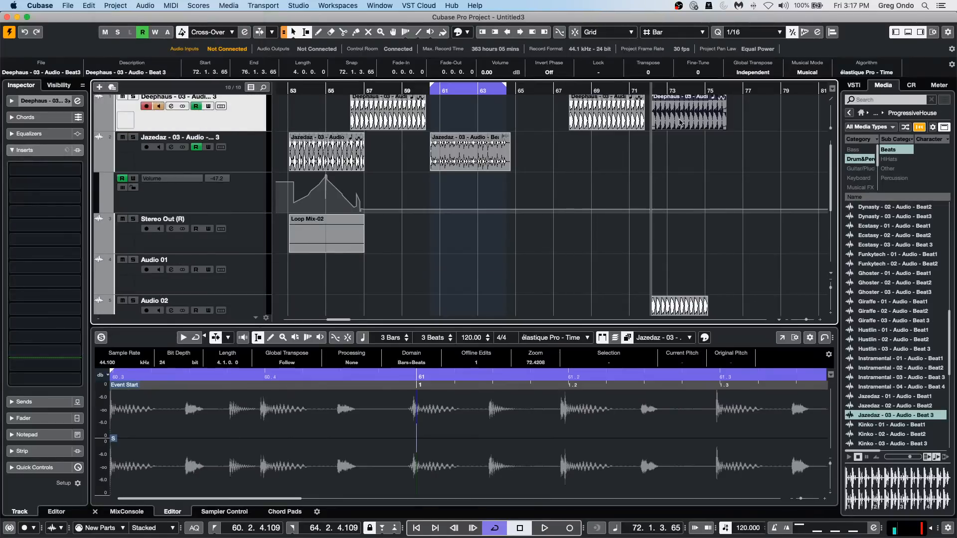
click(99, 125)
click(100, 125)
click(114, 6)
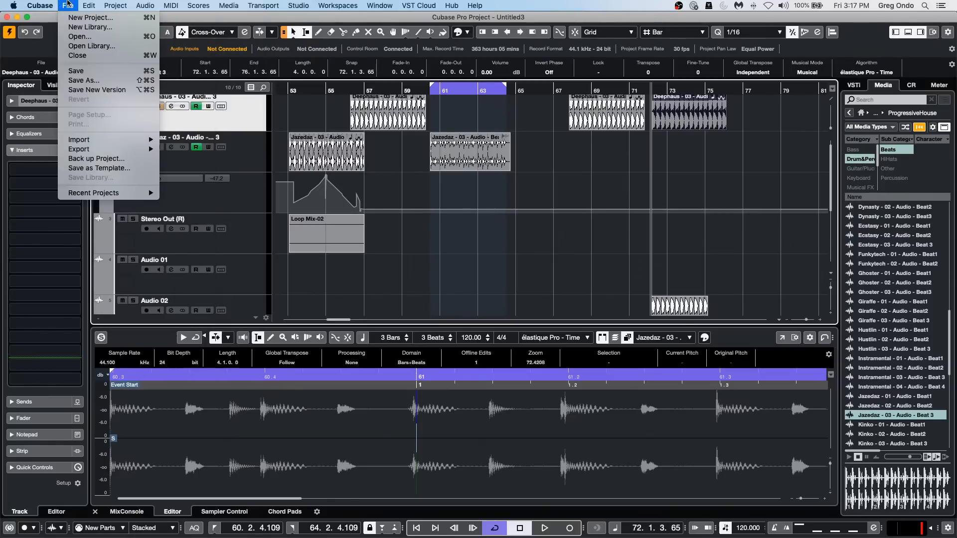
mouse_move(89, 5)
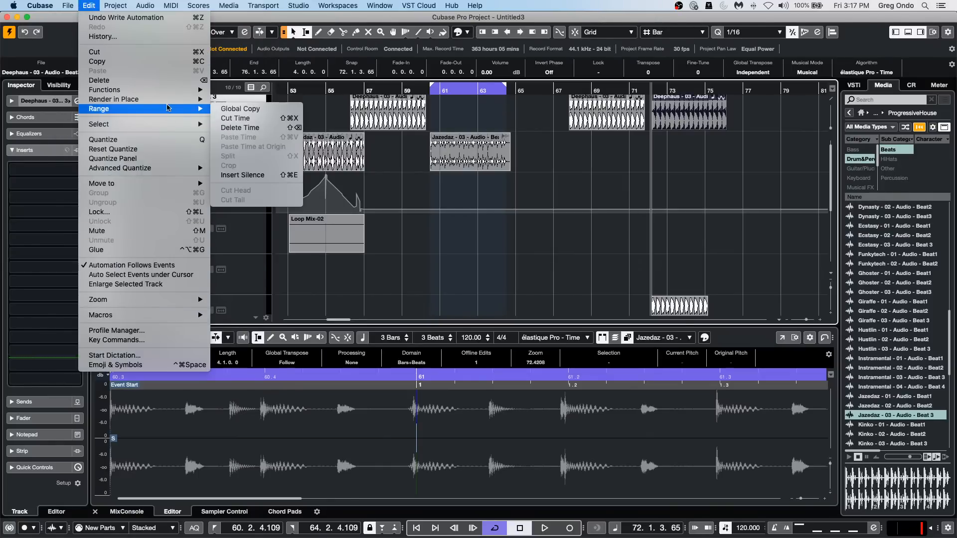
mouse_move(170, 99)
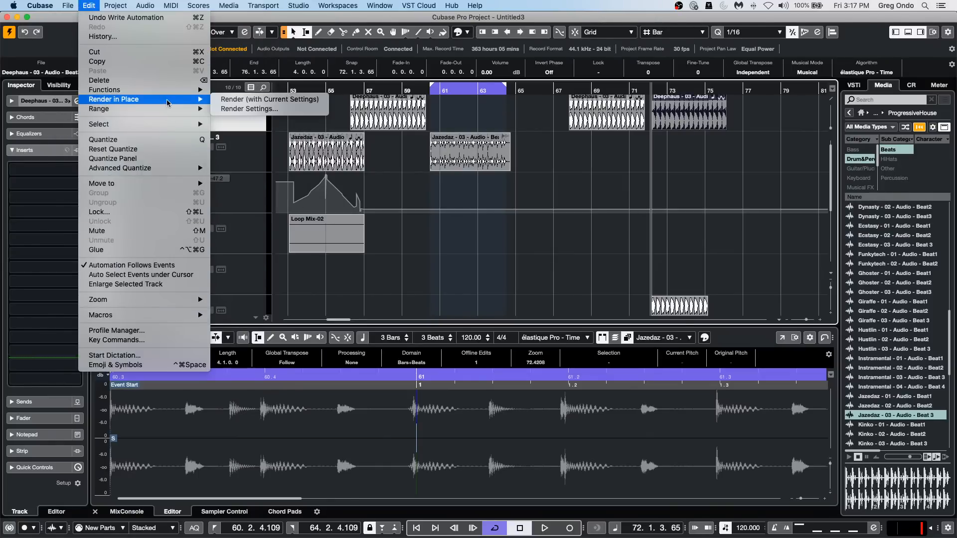
click(277, 110)
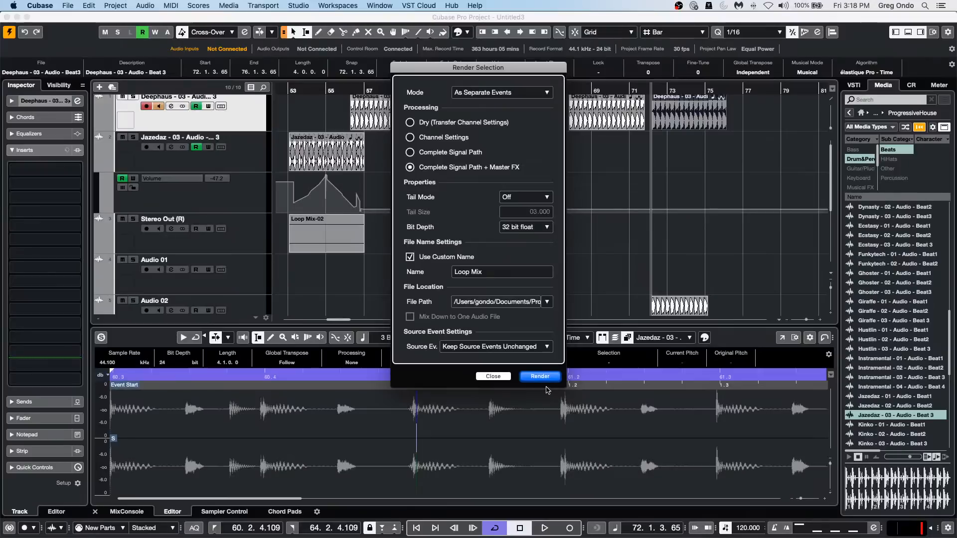
click(548, 376)
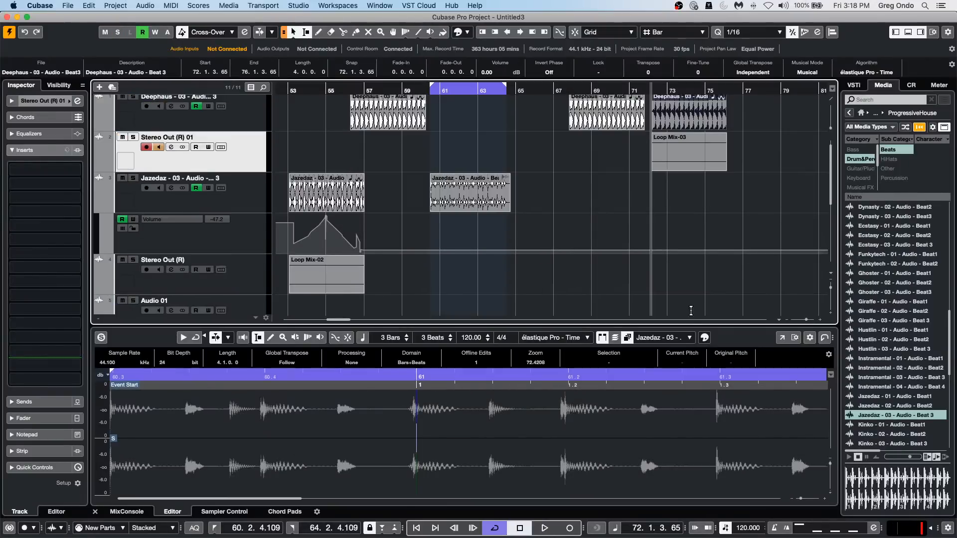
drag(232, 170, 234, 240)
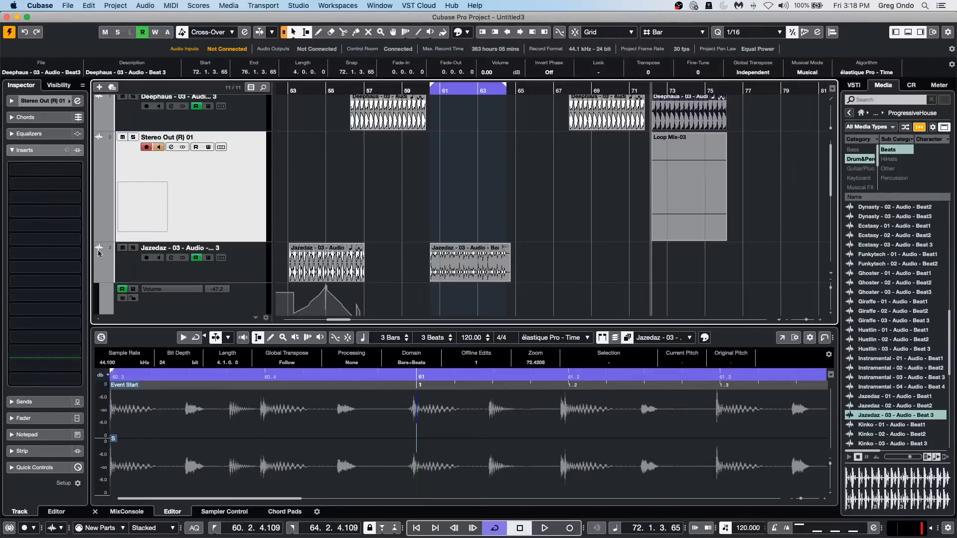
drag(223, 241, 223, 169)
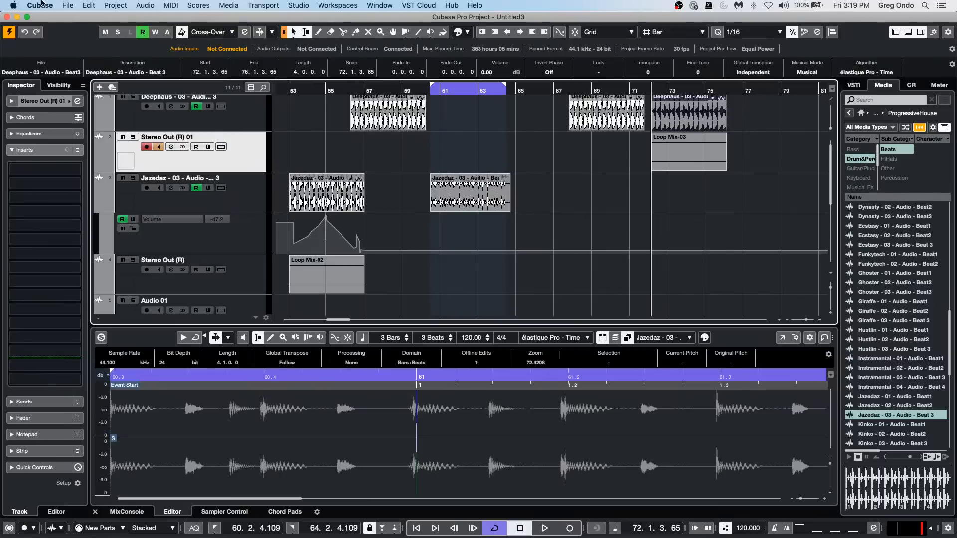
Open the recent project "be someone" and activate it.
click(62, 5)
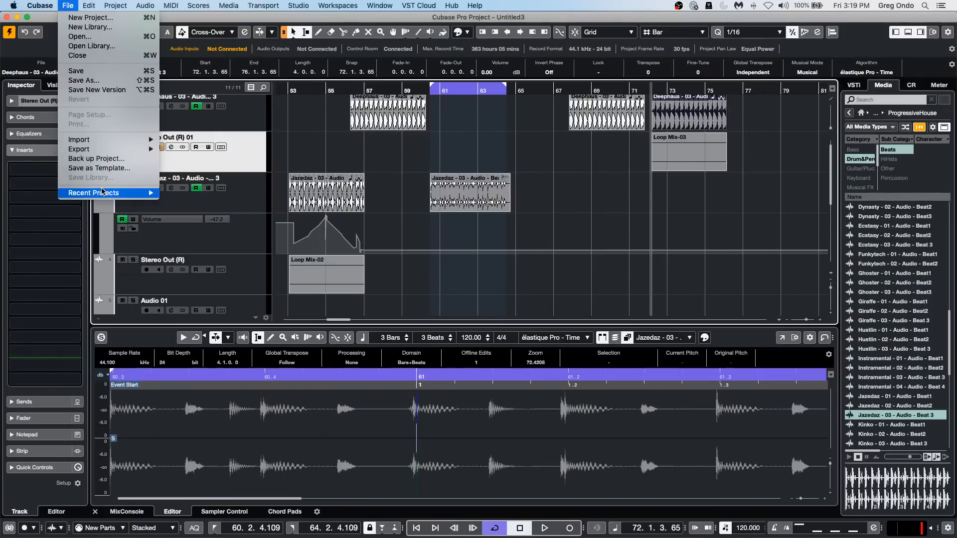
mouse_move(103, 193)
click(251, 202)
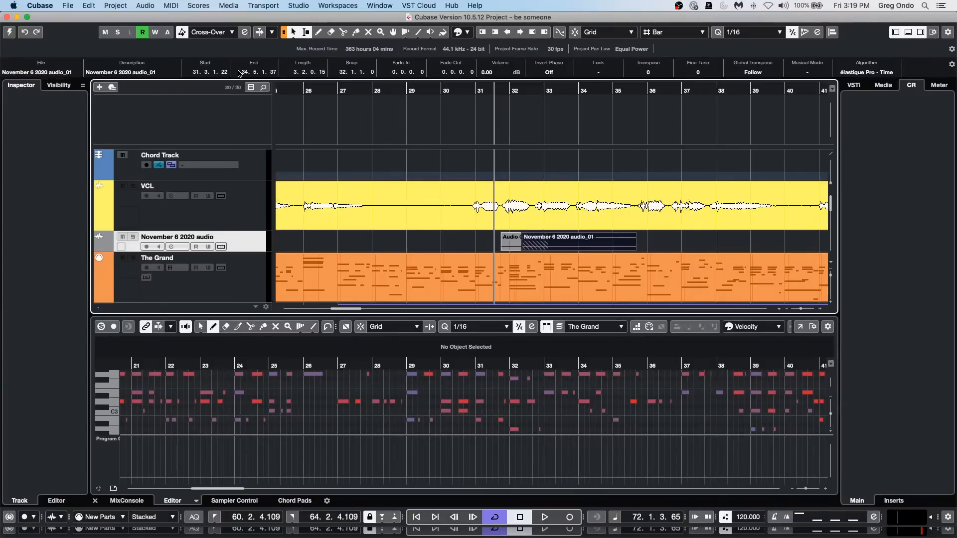
click(338, 93)
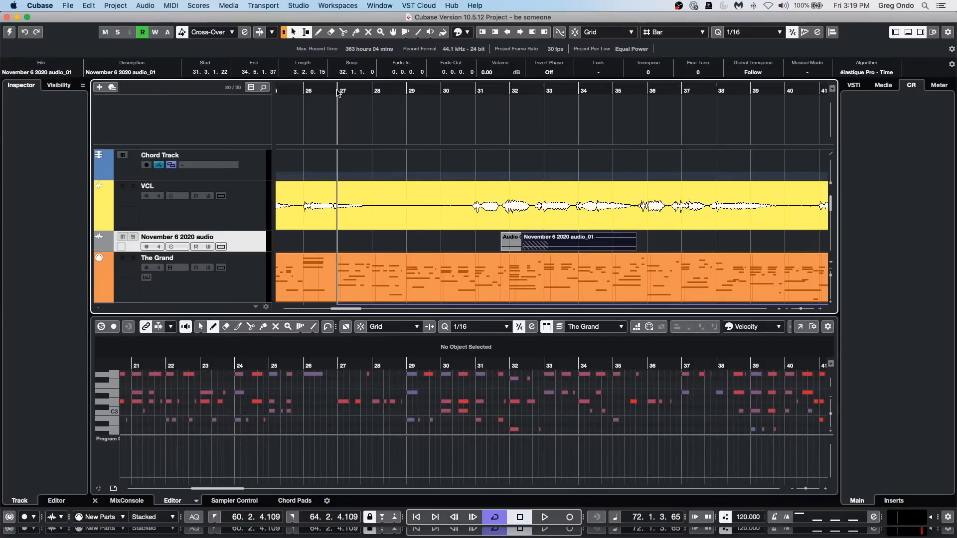
drag(346, 92, 344, 72)
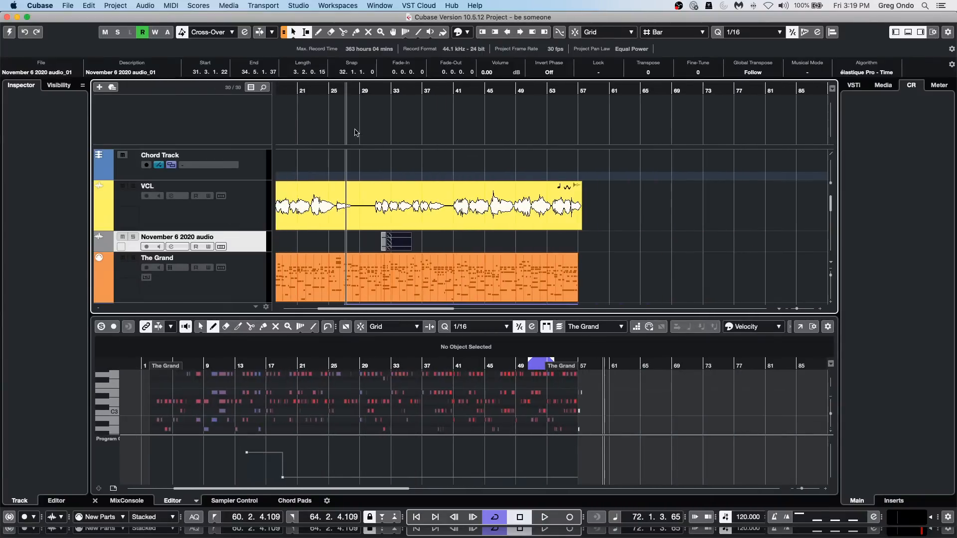
click(9, 32)
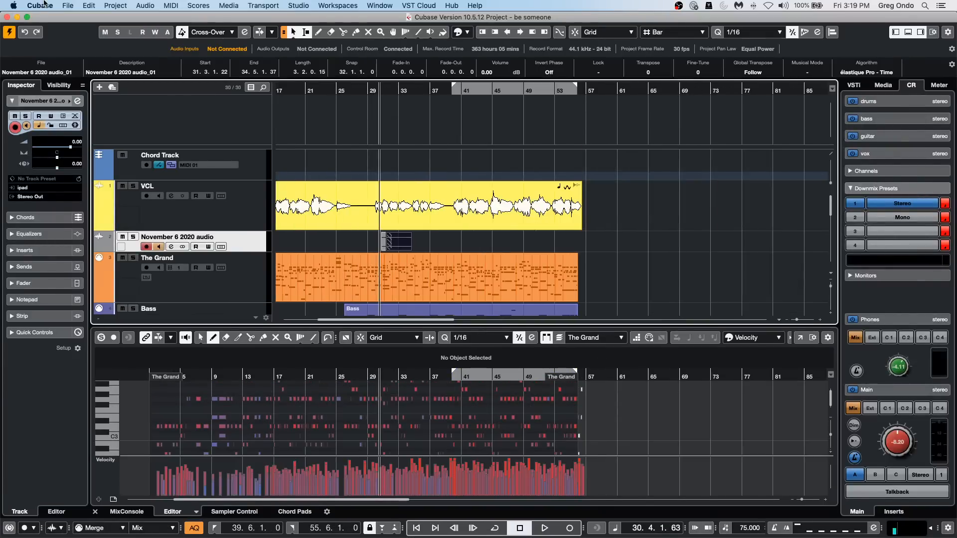
Revert the "be someone" project to its previously saved version and delete the newly recorded files.
click(90, 6)
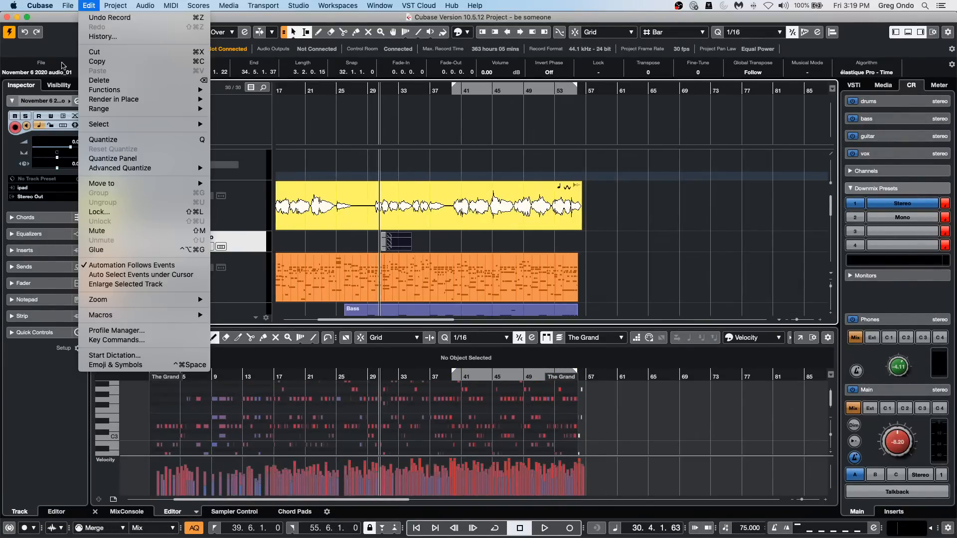
mouse_move(68, 4)
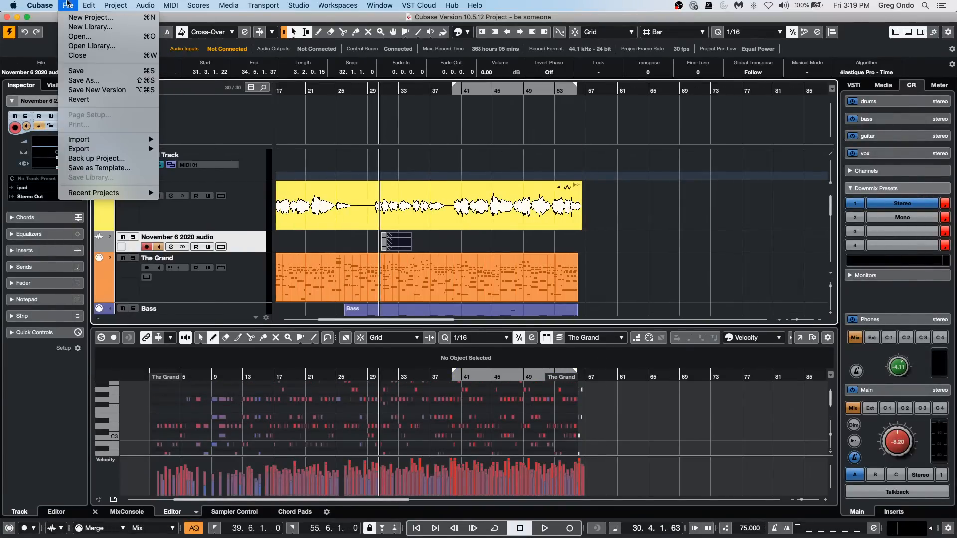
click(92, 99)
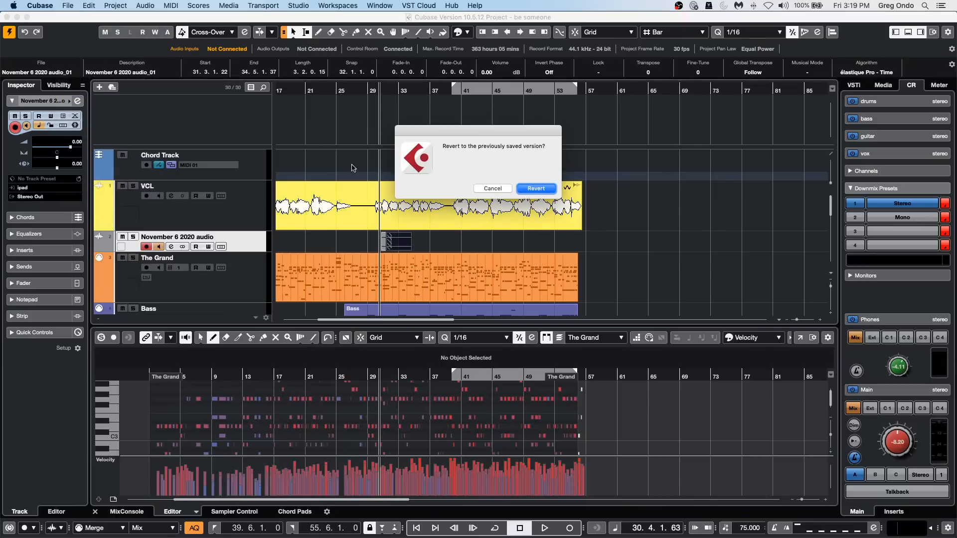
click(544, 191)
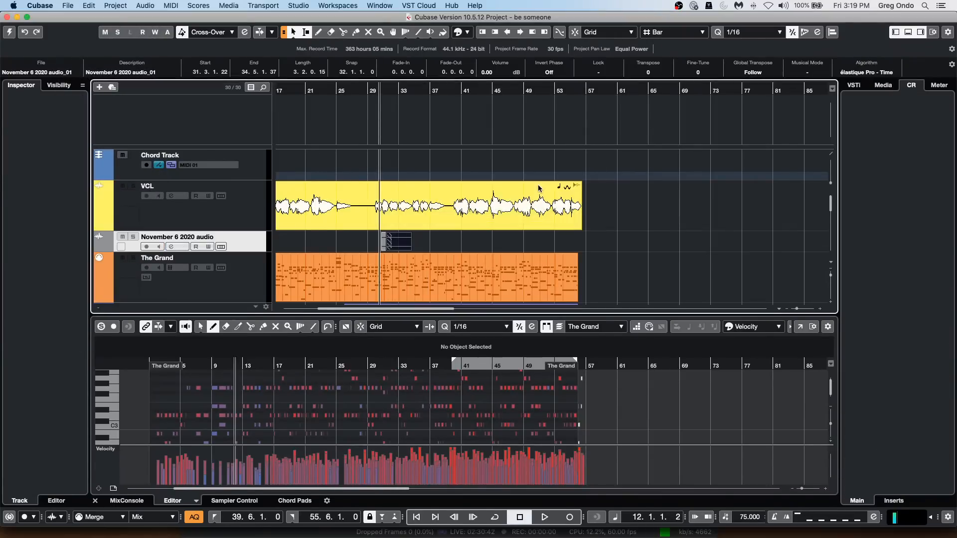
key(Return)
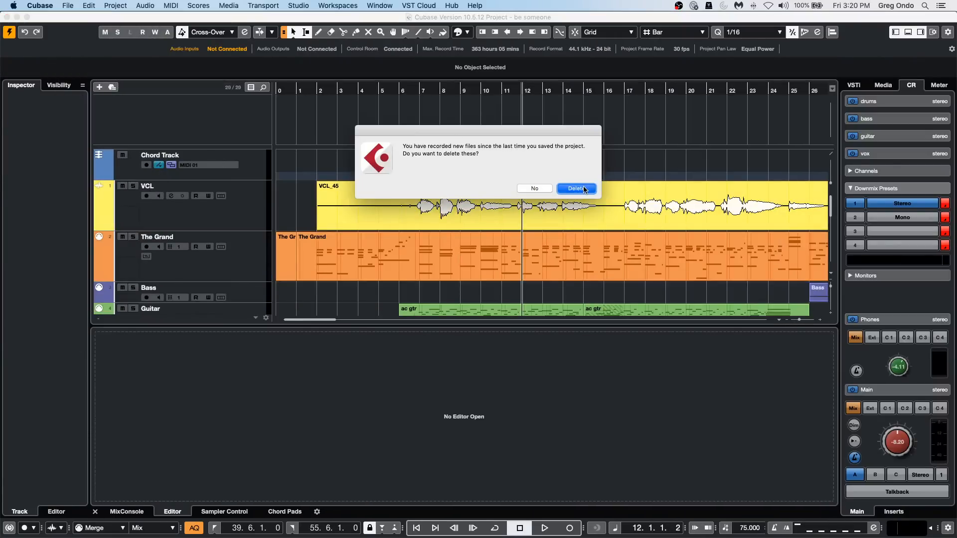
Play back the song from about bar 6 and again from about bar 12, and select the VCL track.
click(414, 106)
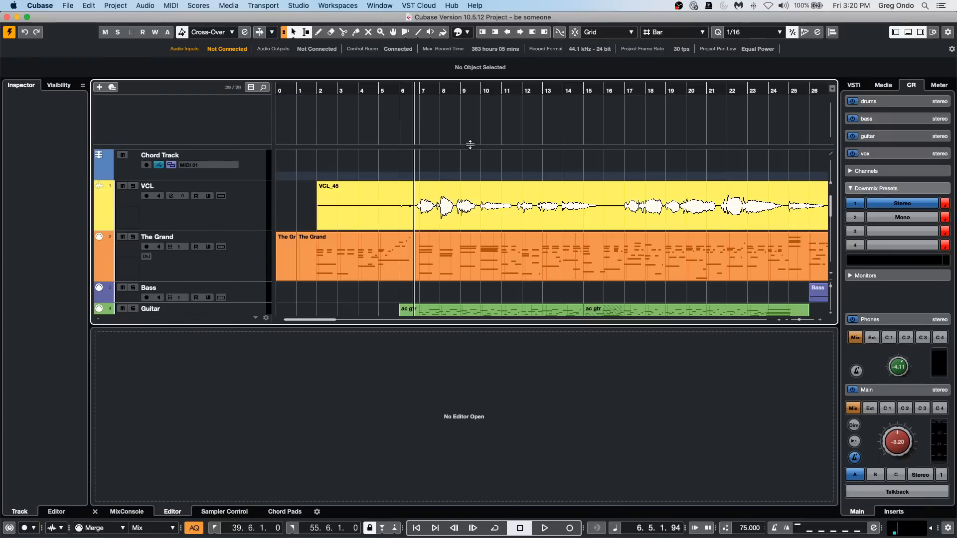
key(space)
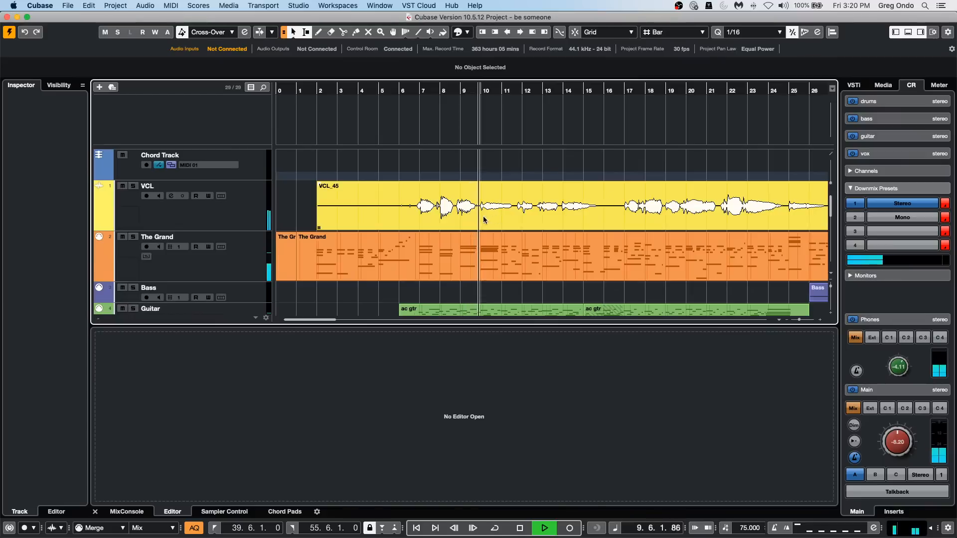
key(space)
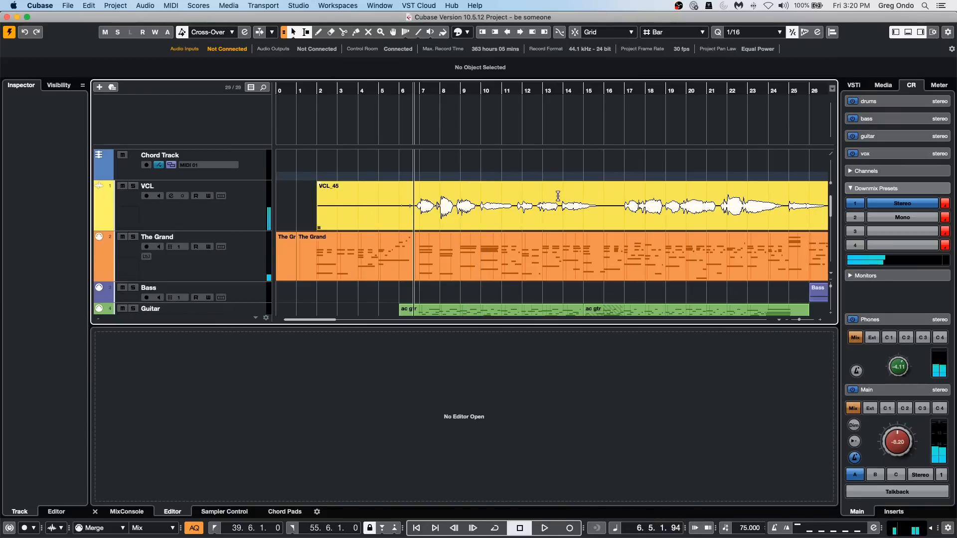
click(527, 90)
key(space)
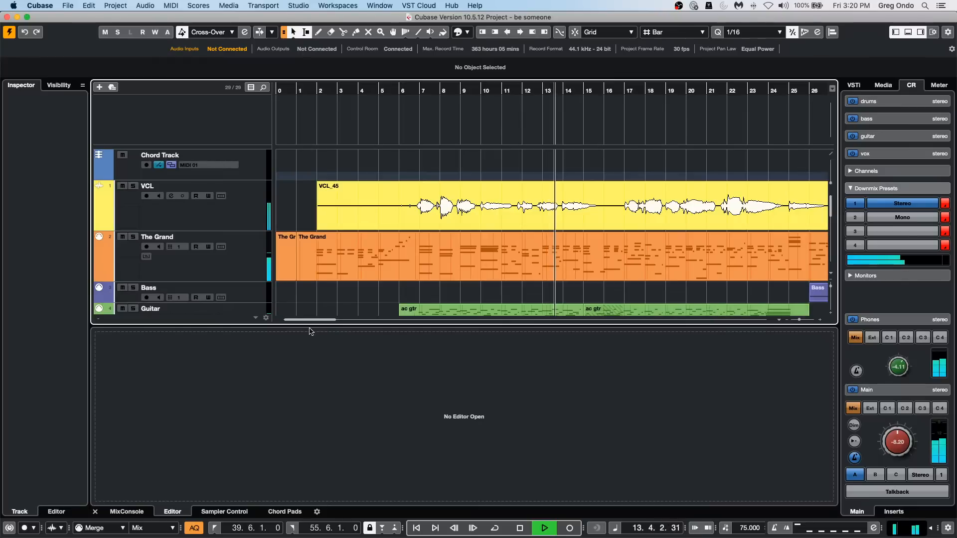
click(207, 216)
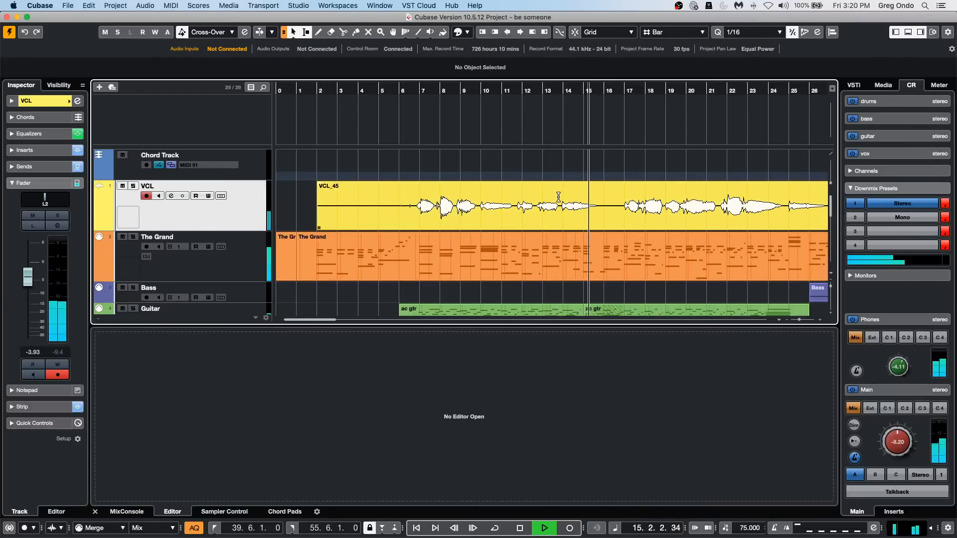
key(space)
Generate 4 harmony voices with 80 % vibrato reduction from the VCL_45 vocal phrase spanning about bars 13 to 15, and close the Sample Editor.
drag(559, 193, 602, 196)
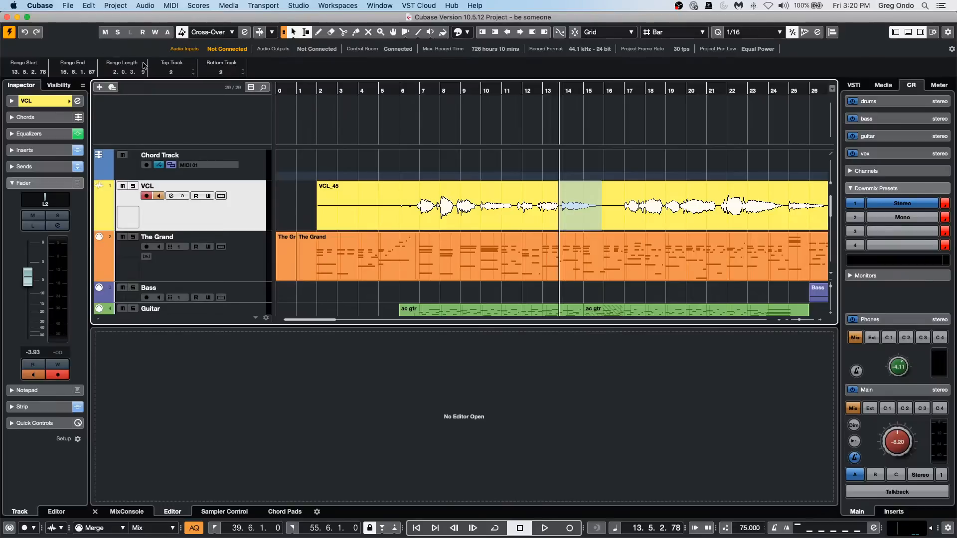
click(122, 5)
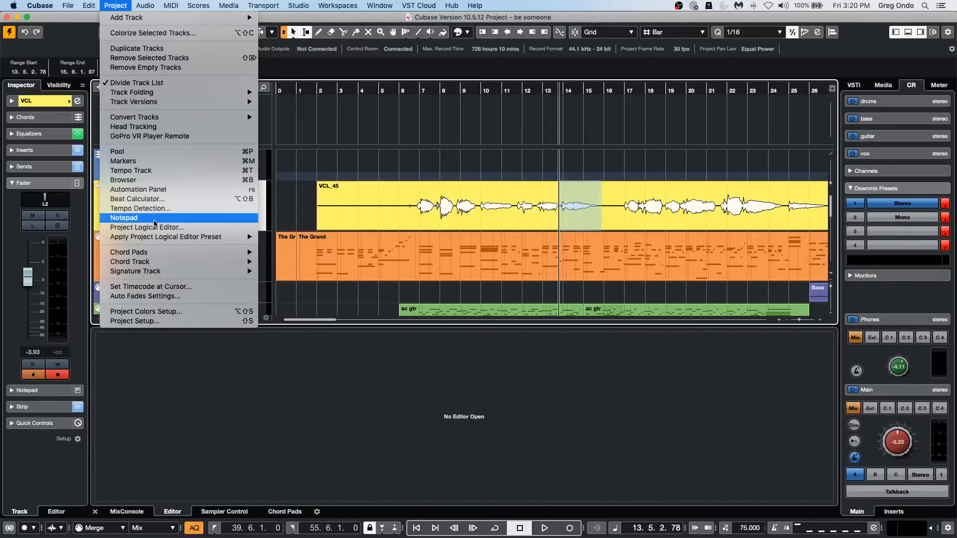
mouse_move(145, 6)
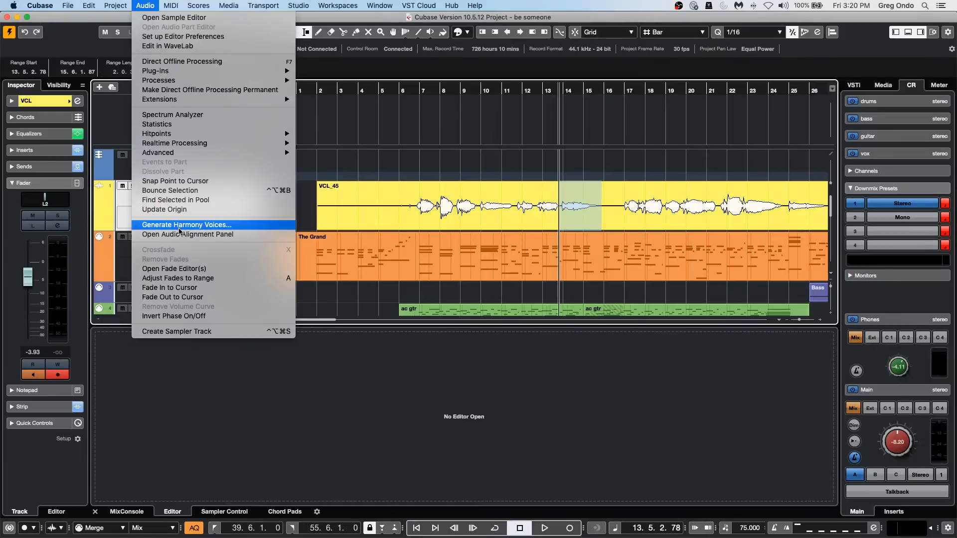
click(195, 226)
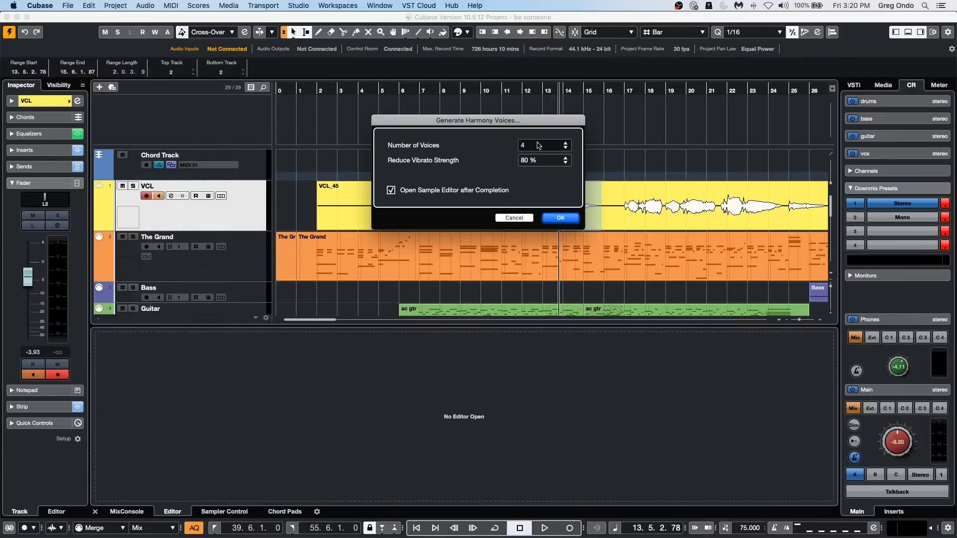
click(571, 221)
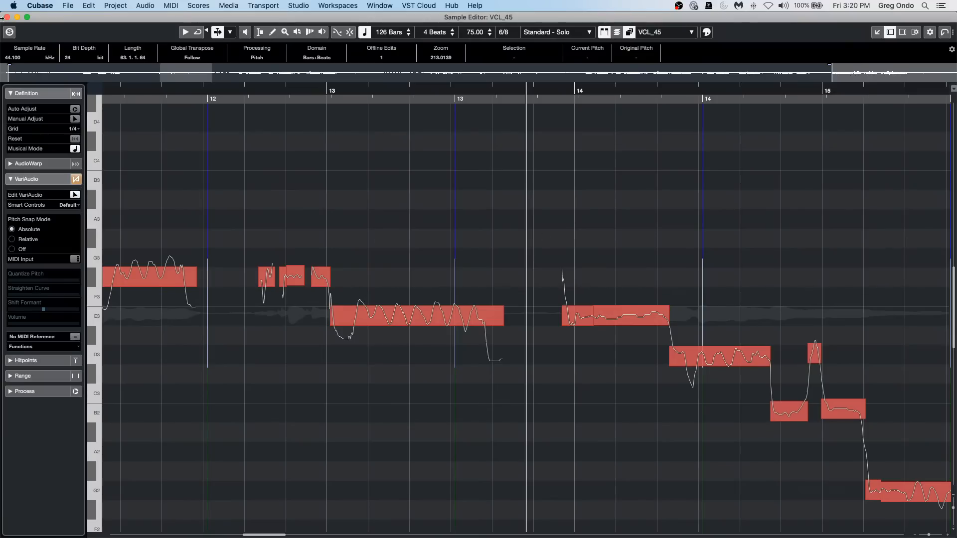
click(7, 17)
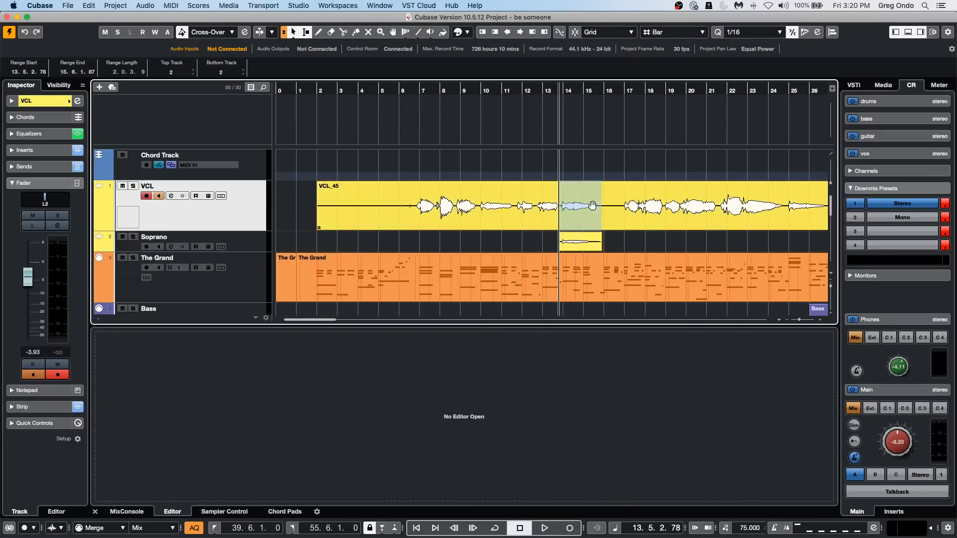
Play back the vocal phrase with its generated harmony voices from about bar 13.
click(539, 89)
key(space)
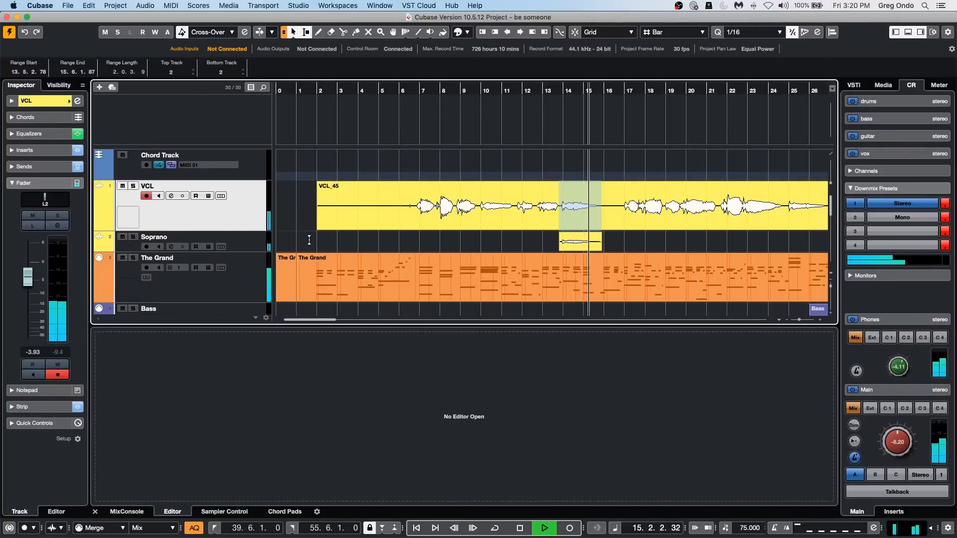
key(space)
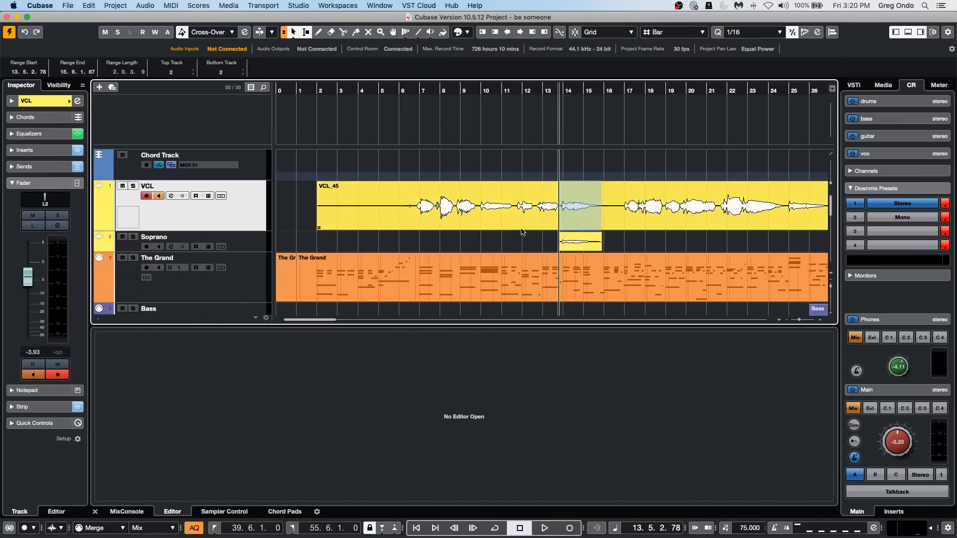
Create chord symbols from The Grand part, including bass notes and tensions, and increase the Chord Track's height.
click(596, 291)
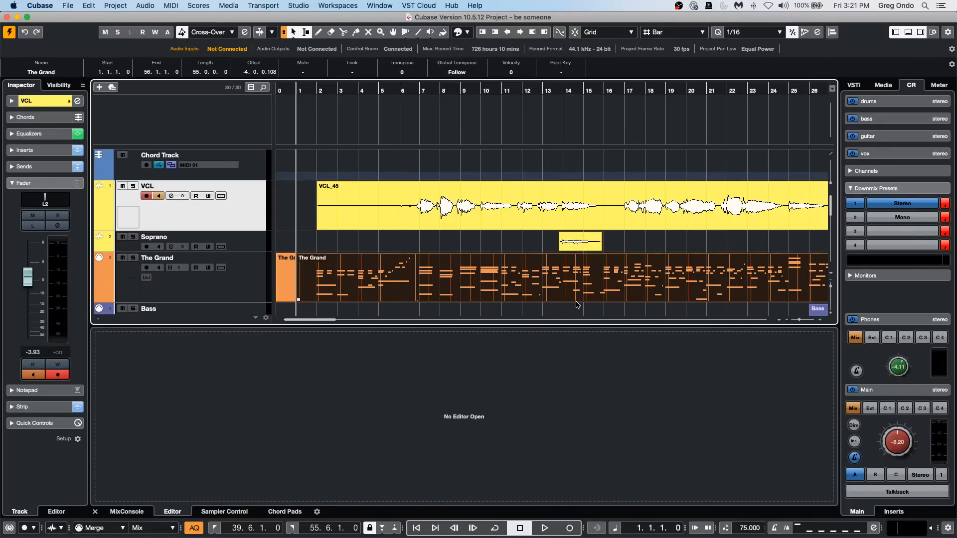
click(124, 5)
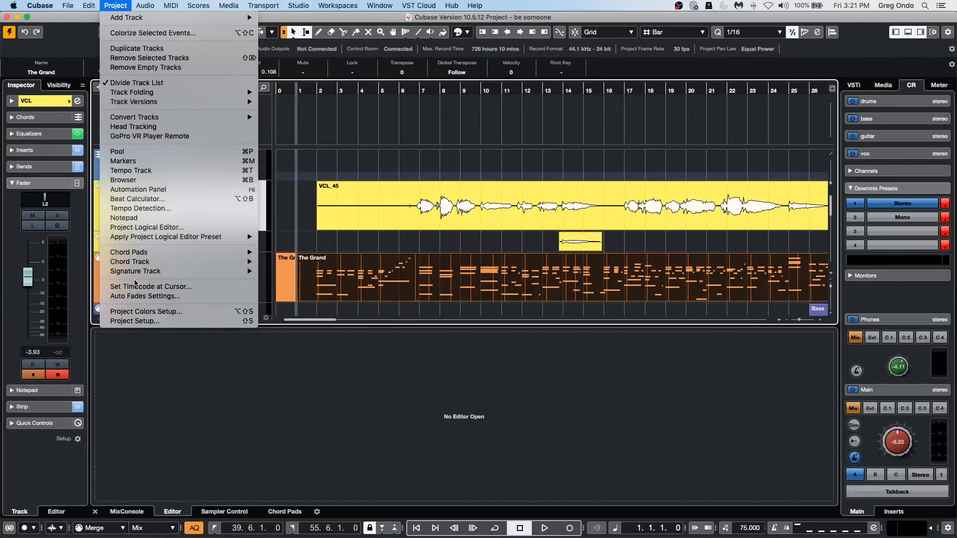
mouse_move(169, 265)
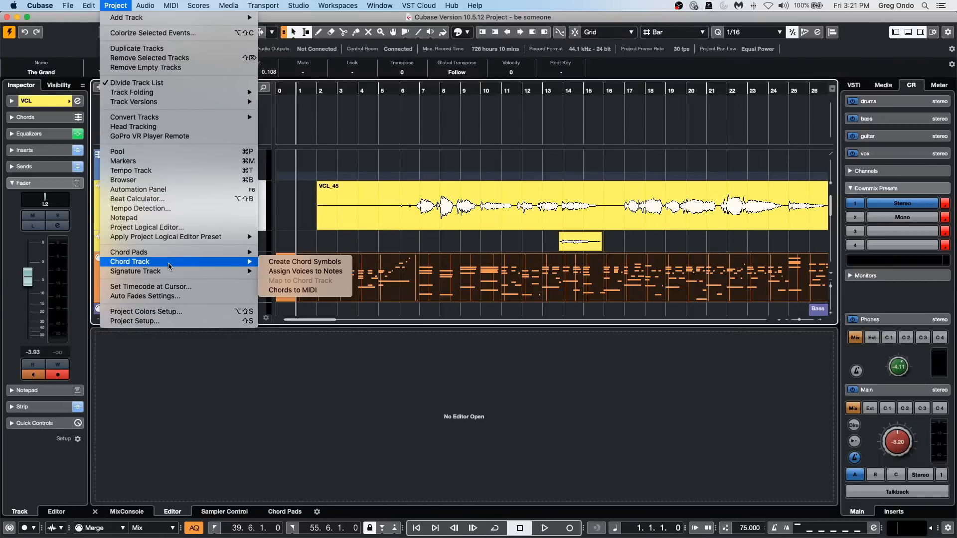
click(328, 262)
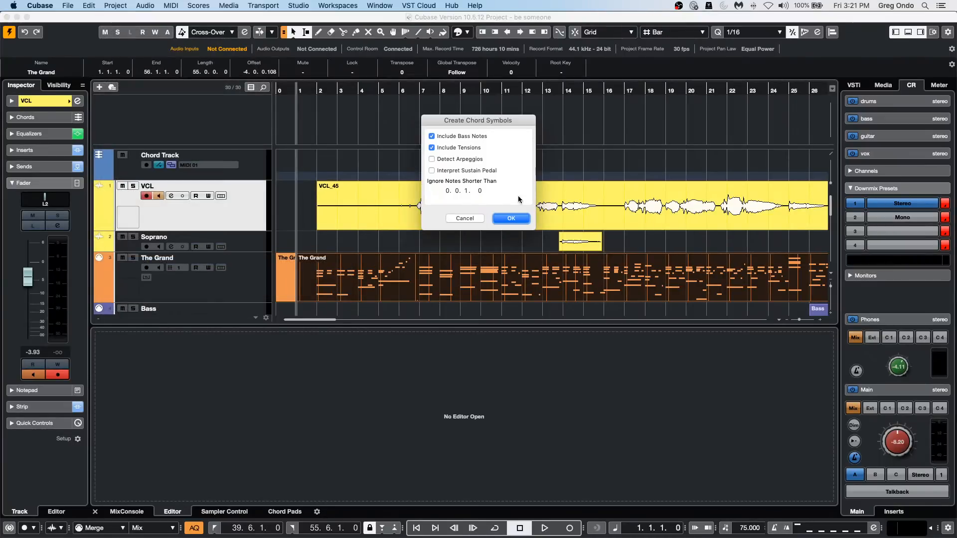
click(507, 219)
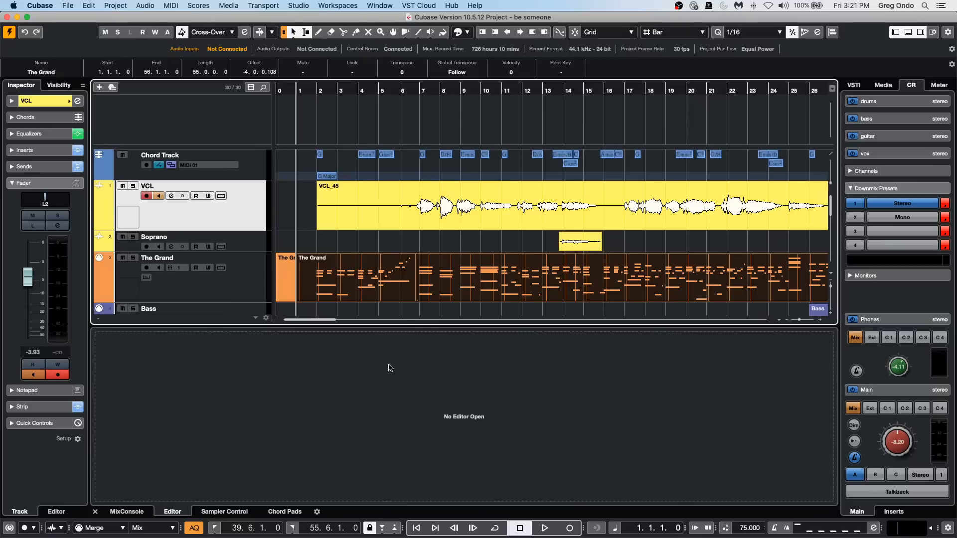
drag(480, 209, 516, 200)
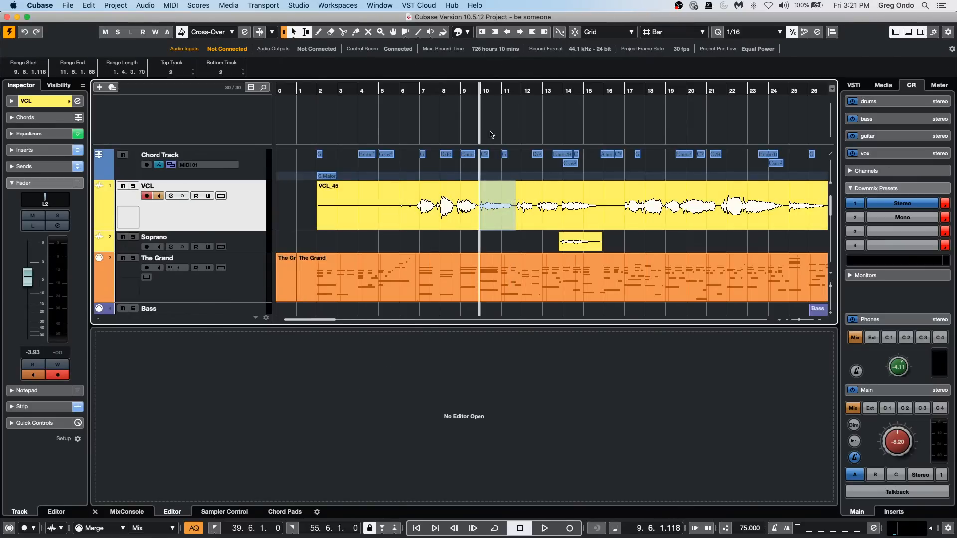
drag(240, 178, 238, 210)
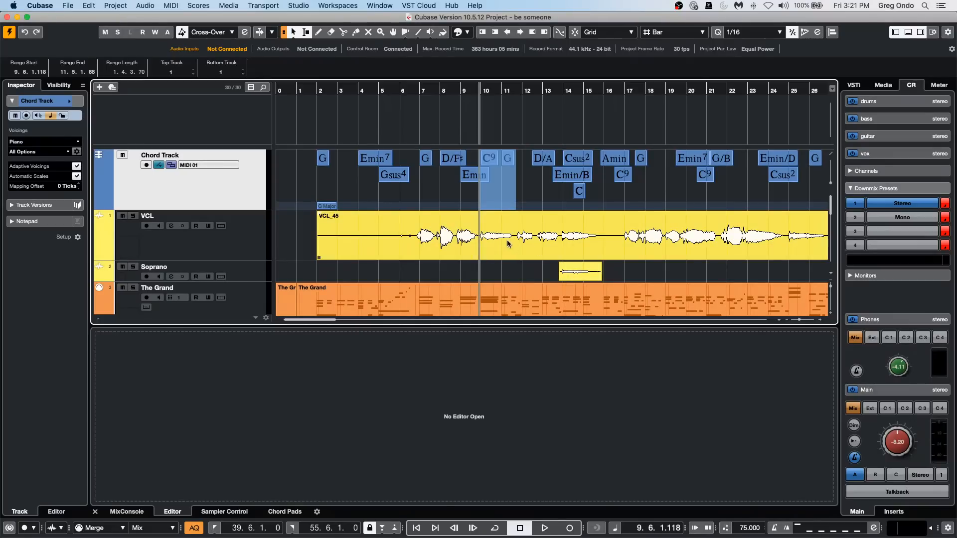
Generate 4 harmony voices with 80 % vibrato reduction from the VCL_45 phrase at about bars 9 to 11, without opening the Sample Editor.
click(478, 241)
drag(476, 230, 514, 232)
click(147, 5)
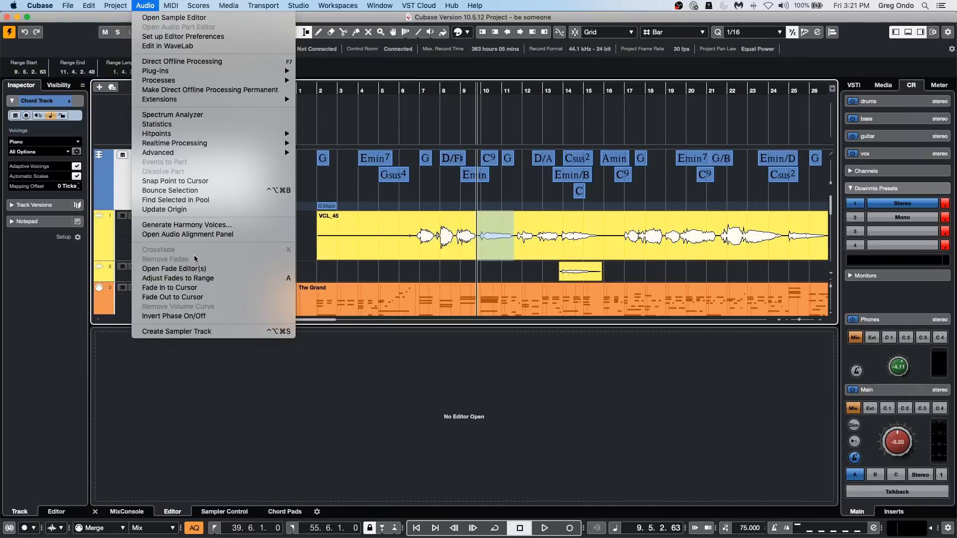
click(205, 224)
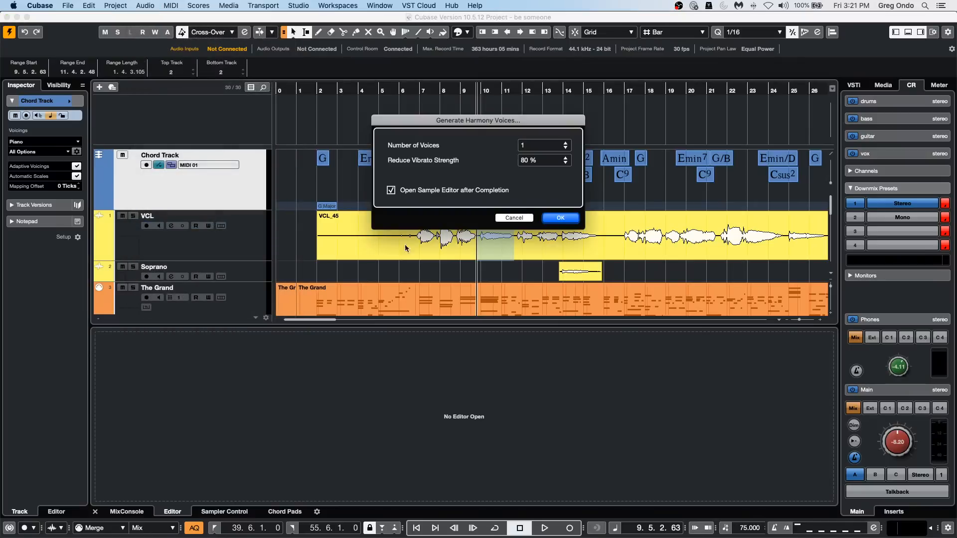
scroll(549, 145, up, 3)
click(393, 192)
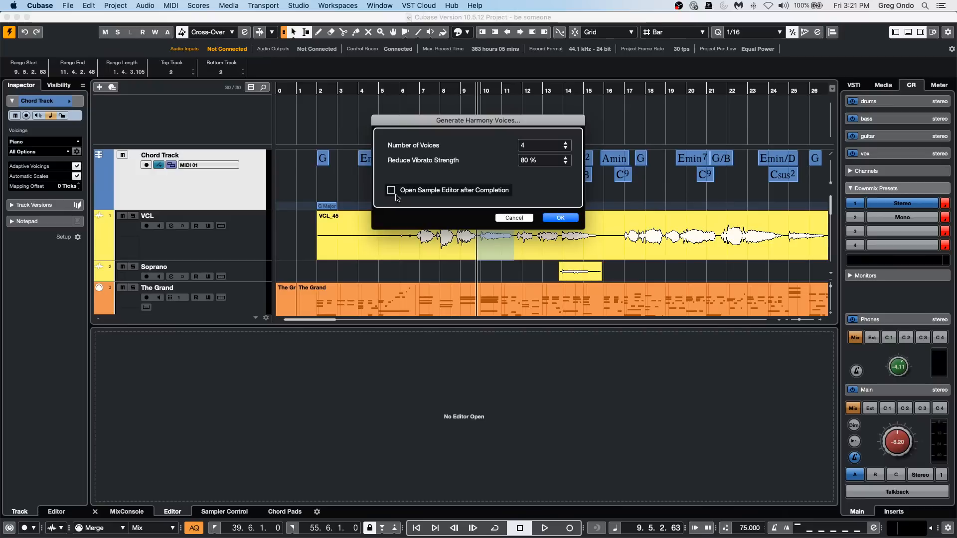
click(567, 224)
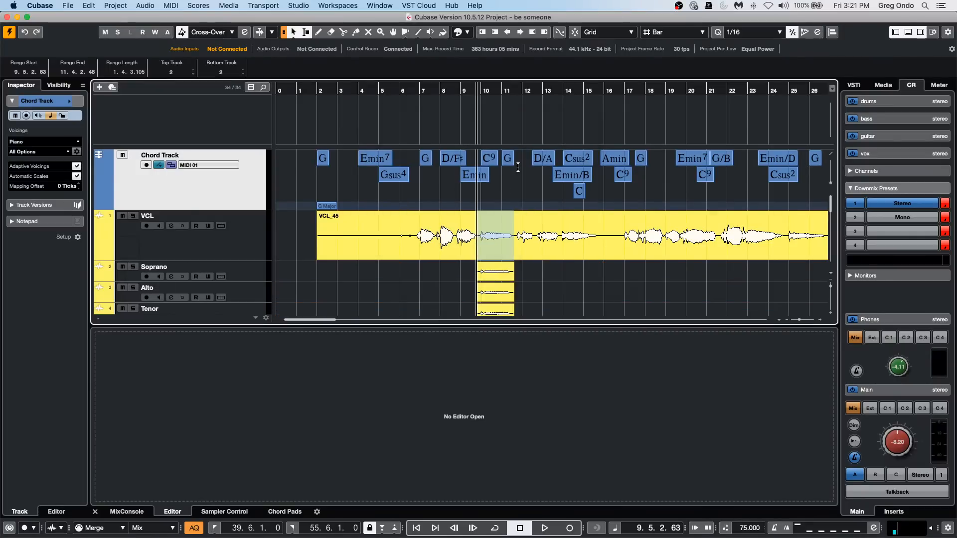
scroll(591, 287, down, 3)
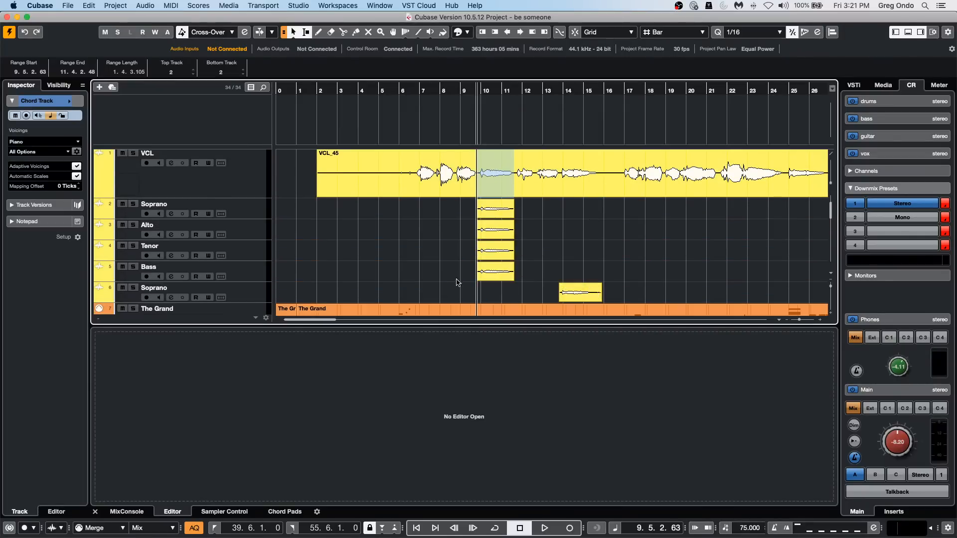
Raise the volume of the four new harmony events to 8.72 dB and play back the song from about bar 8.
drag(461, 277, 495, 227)
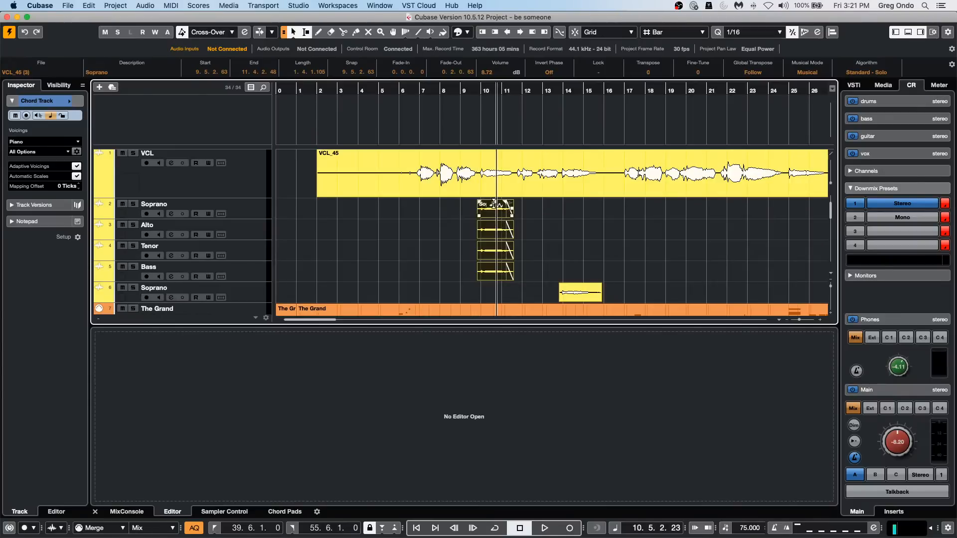
double_click(451, 89)
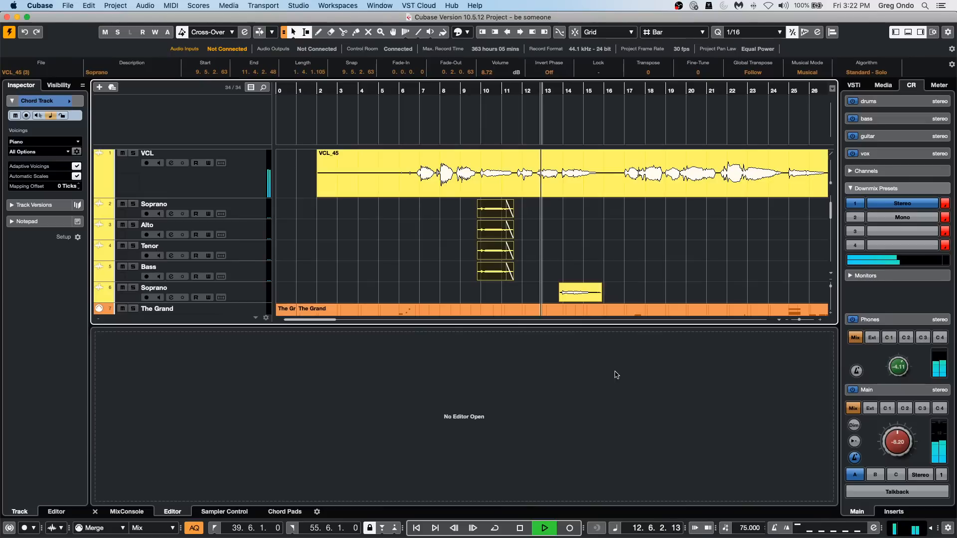
key(space)
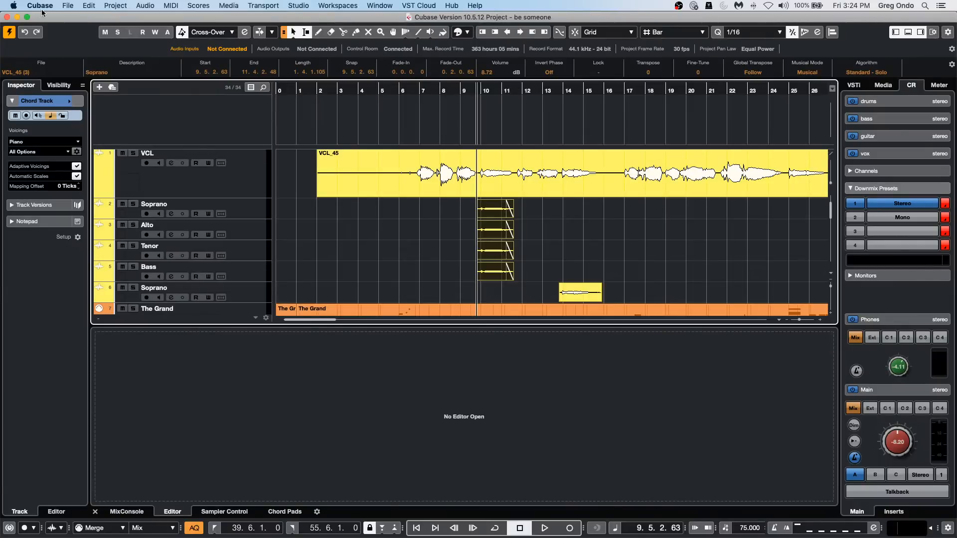
Undo the volume change and the generation of the four harmony voices at about bars 9 to 11.
key(alt+Up)
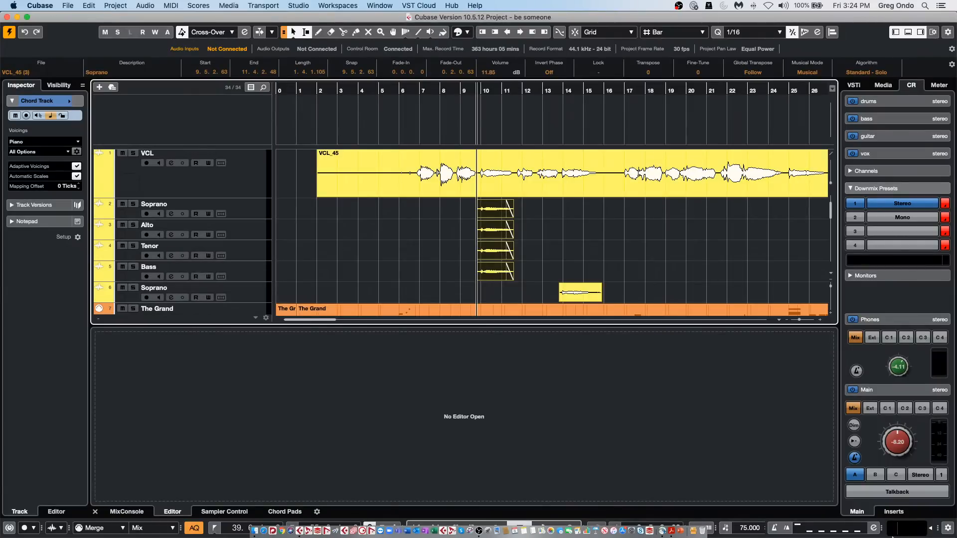
key(super+z)
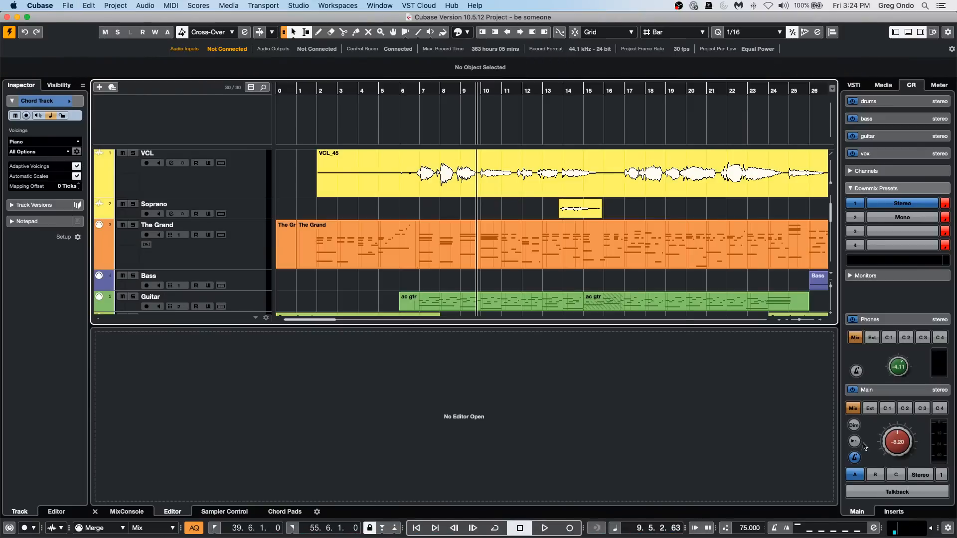
Create a new empty project in the November 3 2020 folder.
click(89, 5)
mouse_move(68, 5)
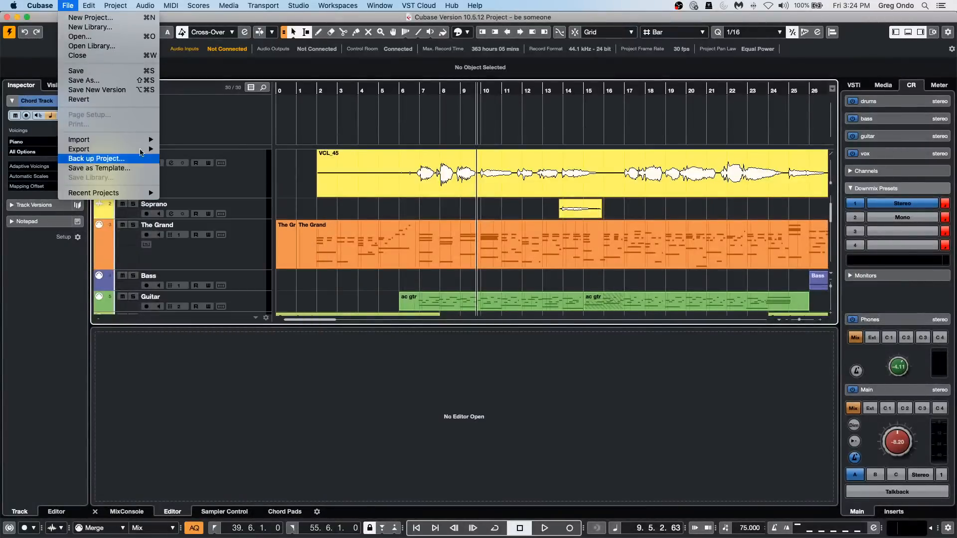
click(67, 19)
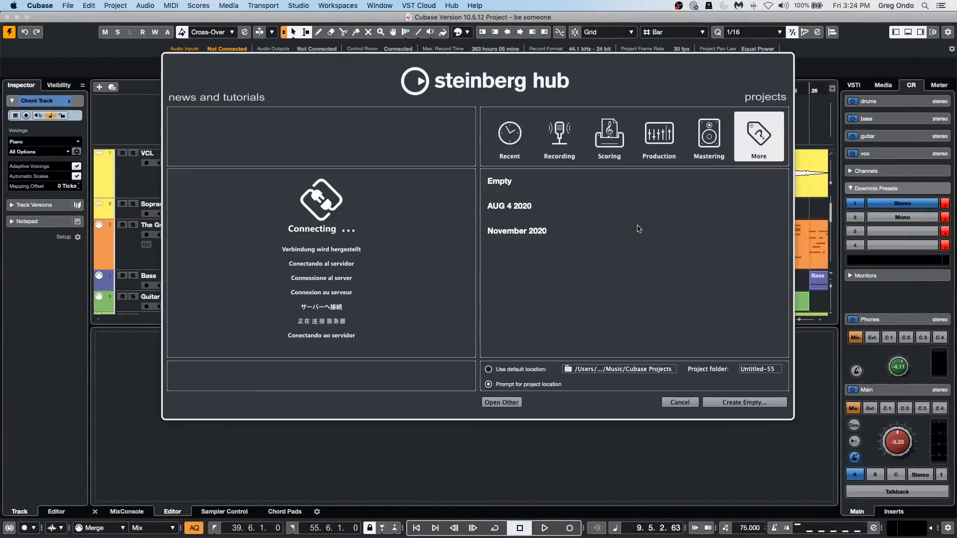
double_click(512, 179)
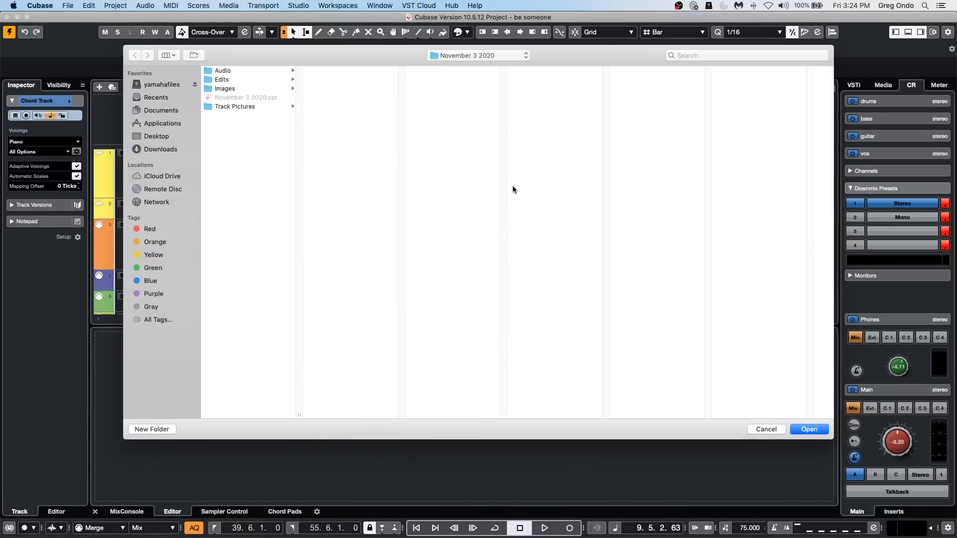
key(Return)
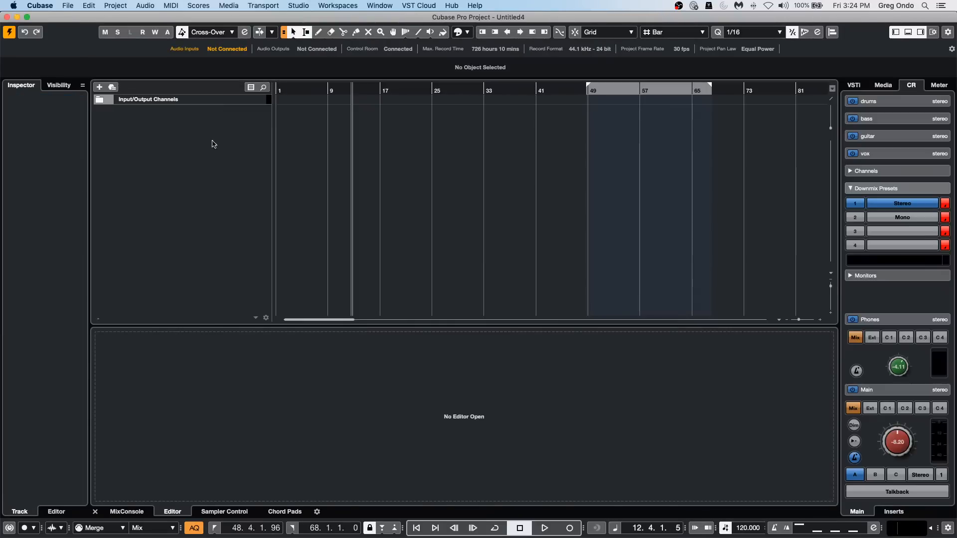
Add one stereo audio track with UR24C Input 1 as its input and Stereo Out as its output.
right_click(193, 131)
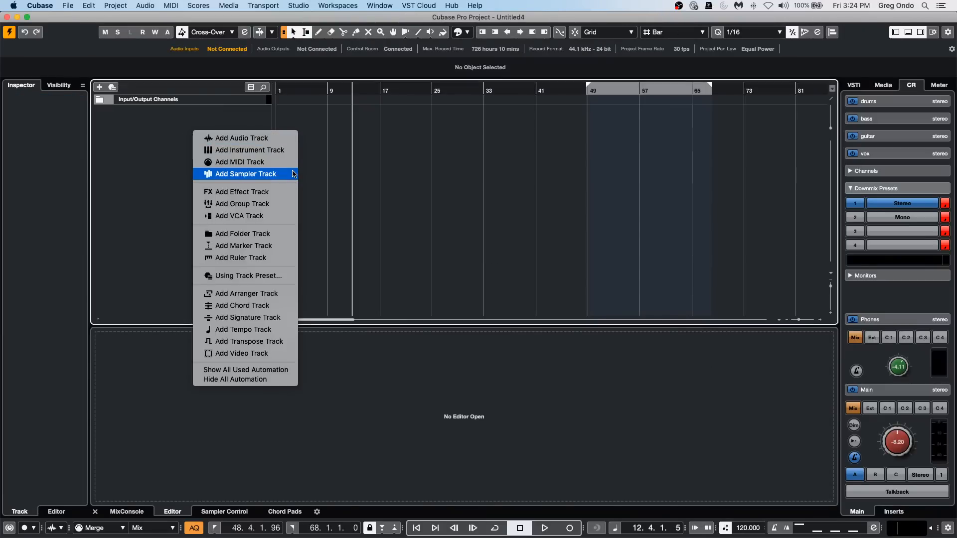
click(295, 139)
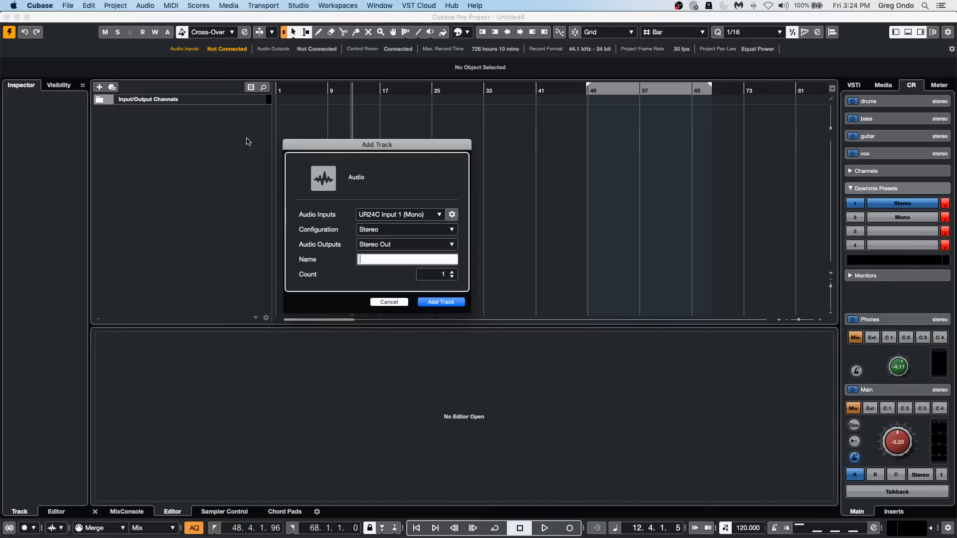
click(451, 303)
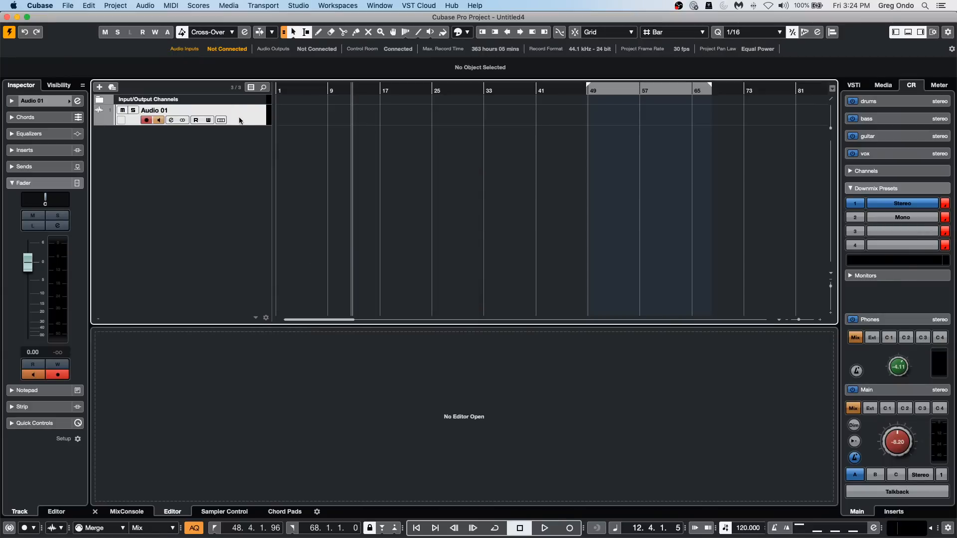
Show the MixConsole below the project and load the TestGenerator in the first insert slot of Audio 01.
right_click(244, 118)
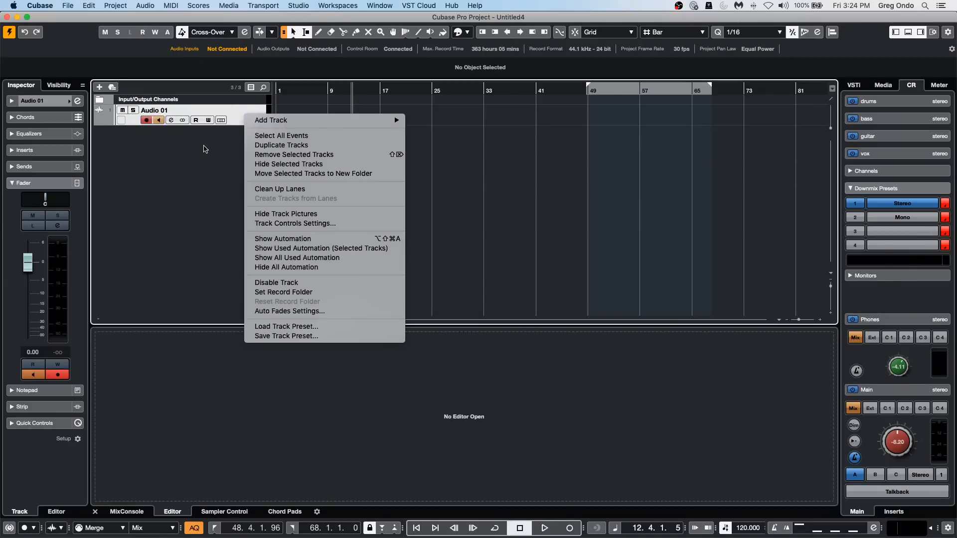
click(164, 144)
click(59, 150)
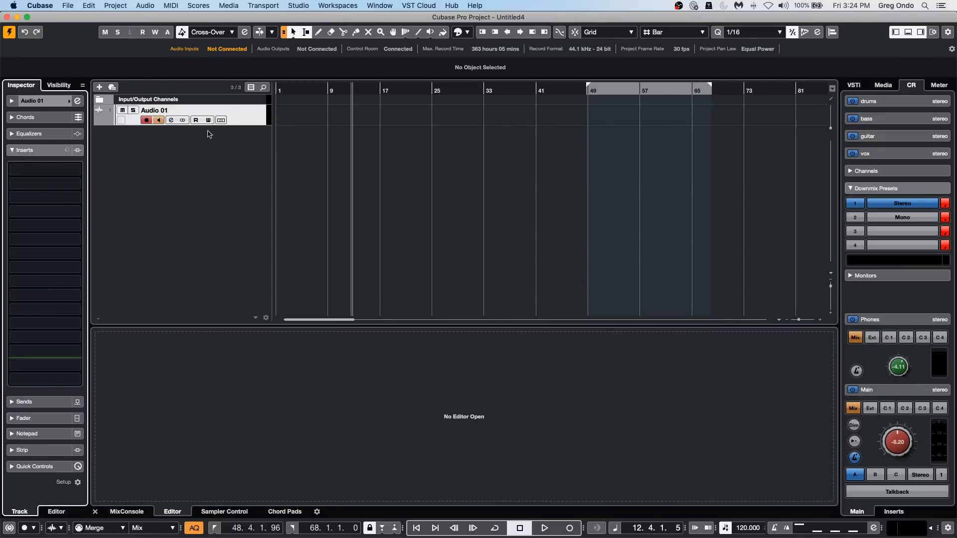
click(127, 511)
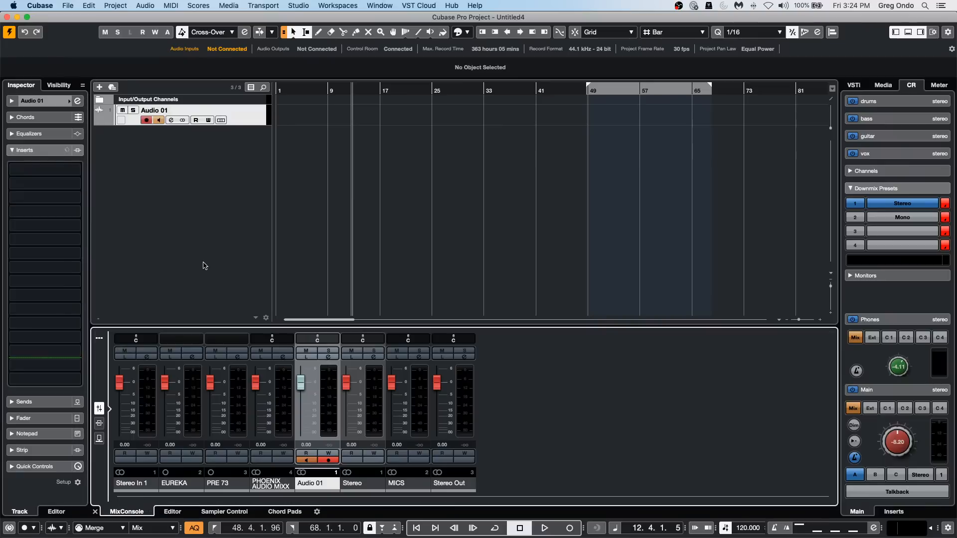
click(43, 170)
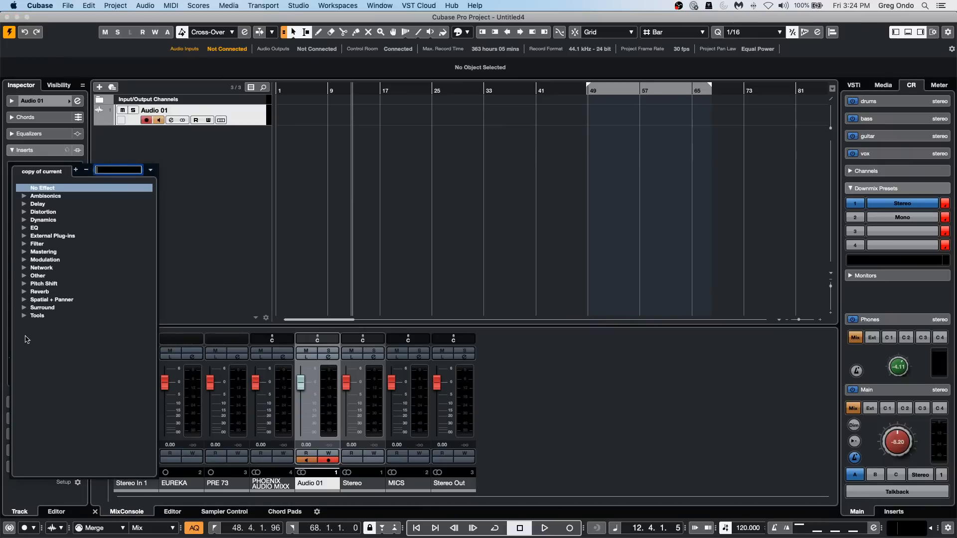
click(24, 316)
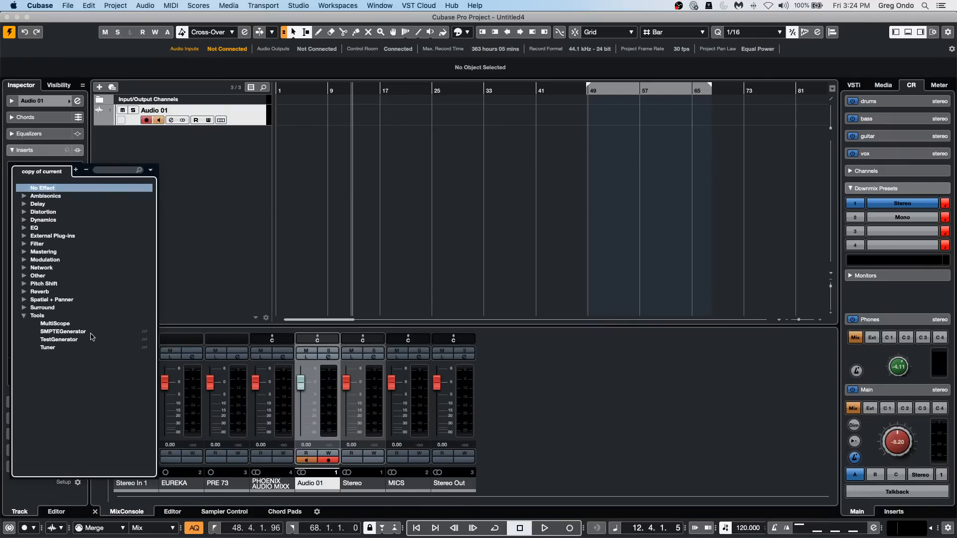
click(91, 339)
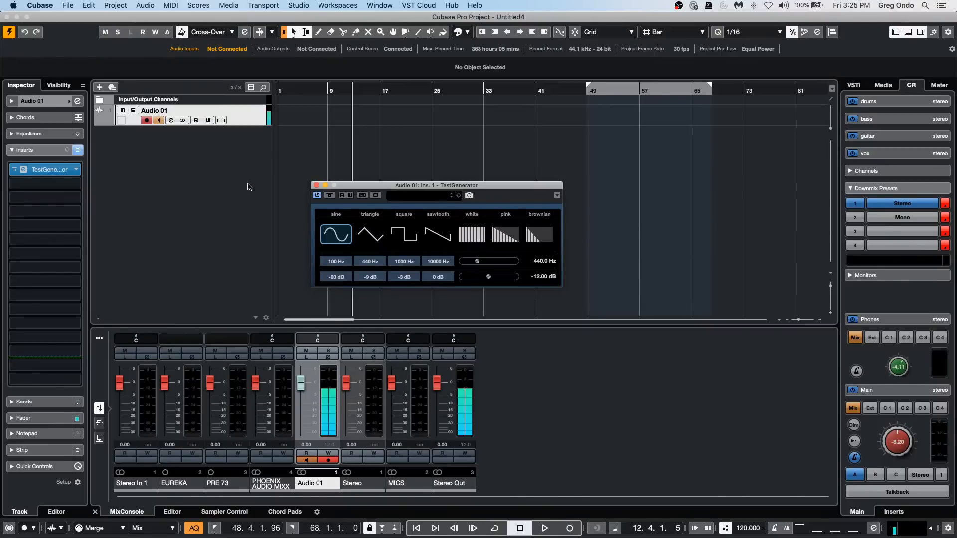
Switch the TestGenerator off and back on twice, and return to the project window.
click(317, 196)
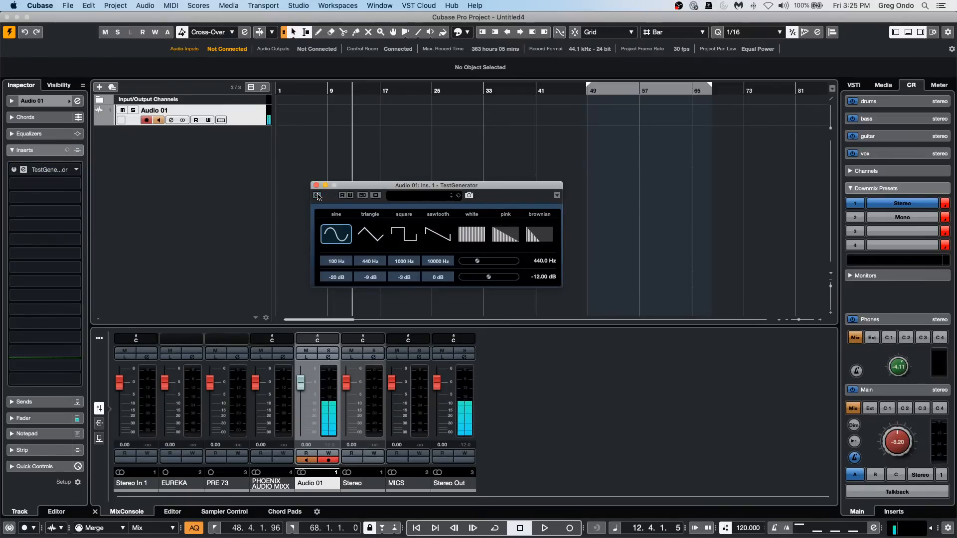
click(316, 195)
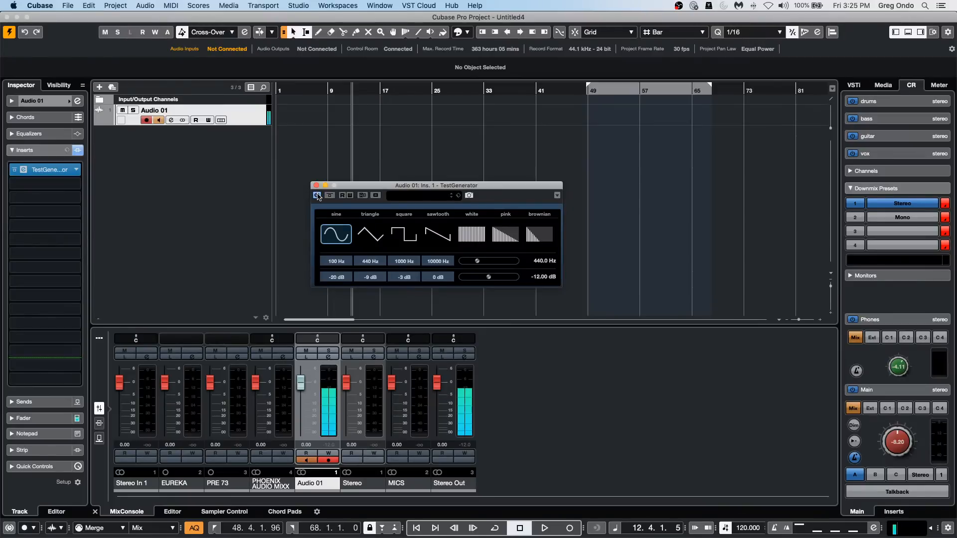
click(317, 195)
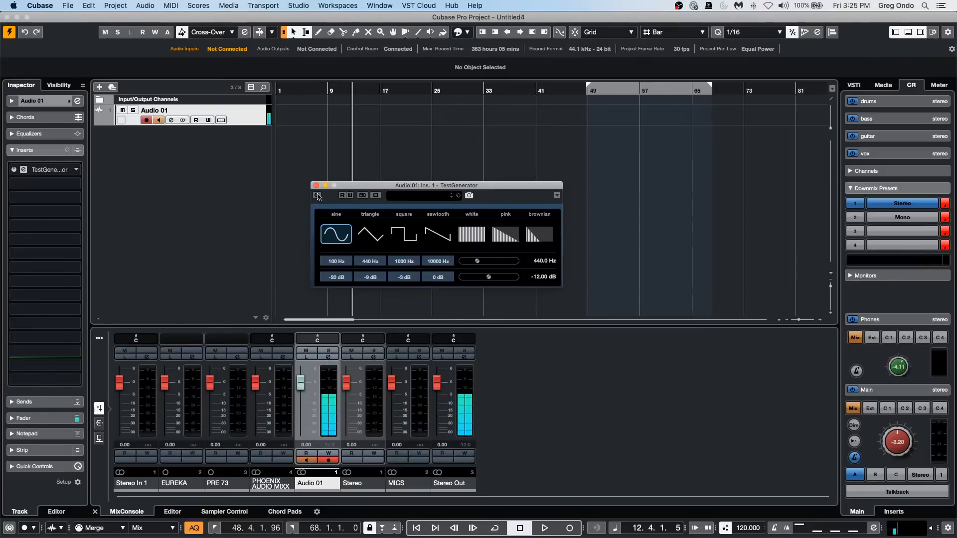
click(317, 195)
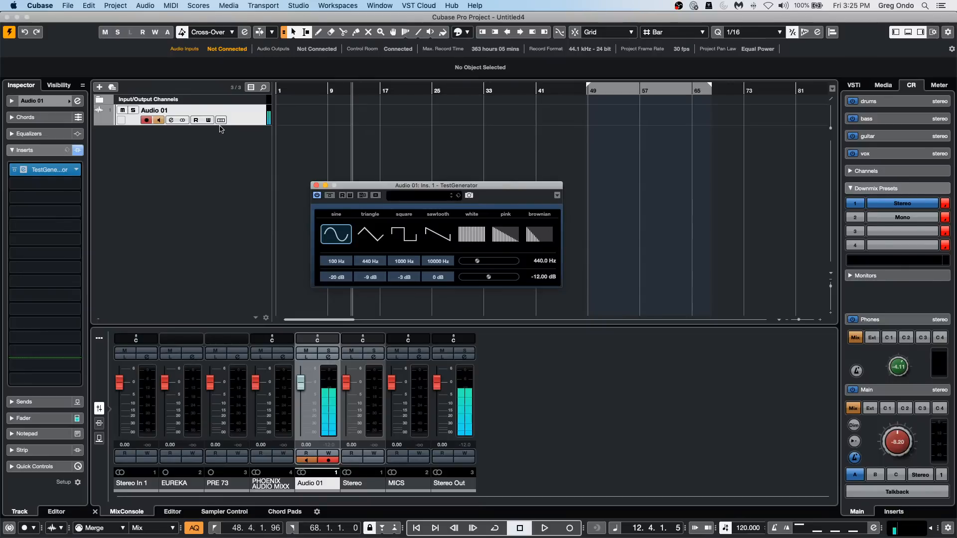
click(777, 265)
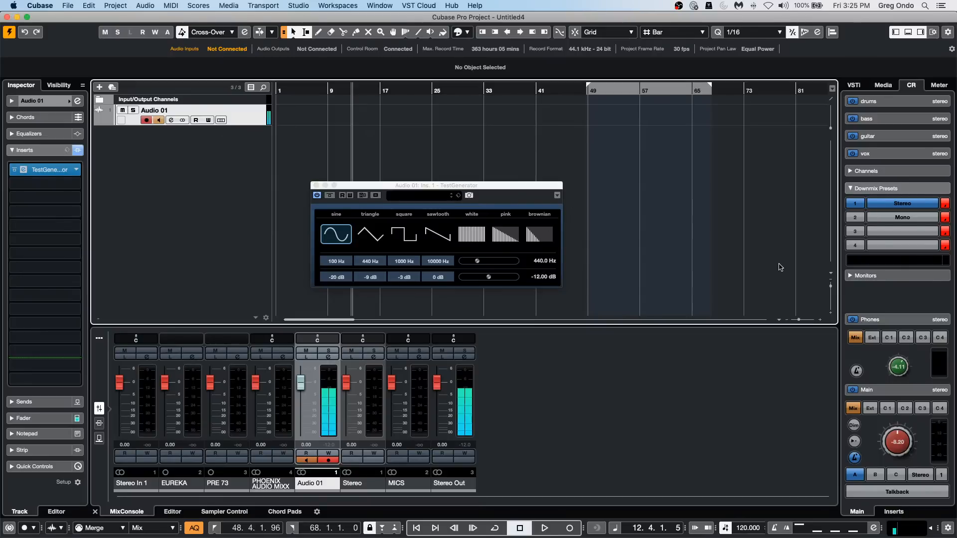
Browse the Loops & Samples collections in the media browser and view the contents of AM Signature Drums.
click(883, 85)
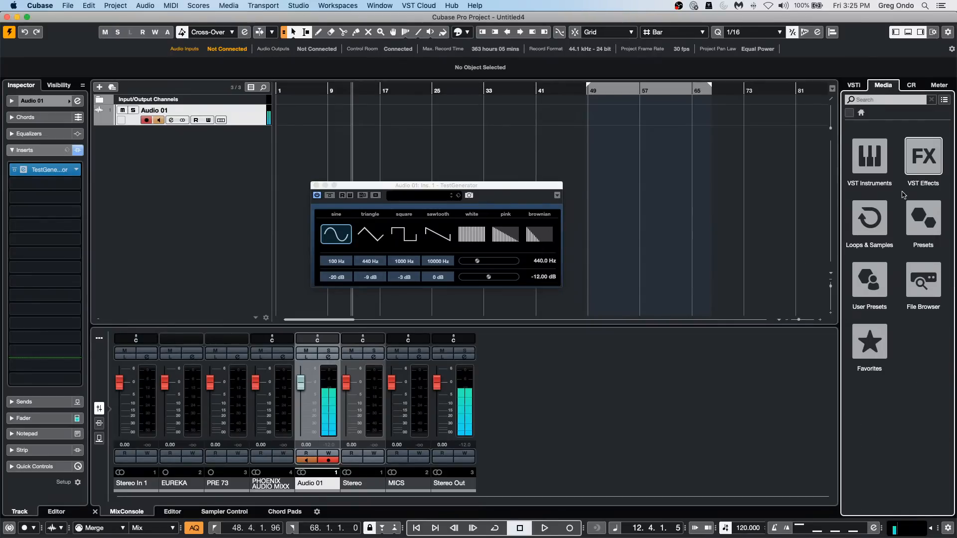
click(880, 219)
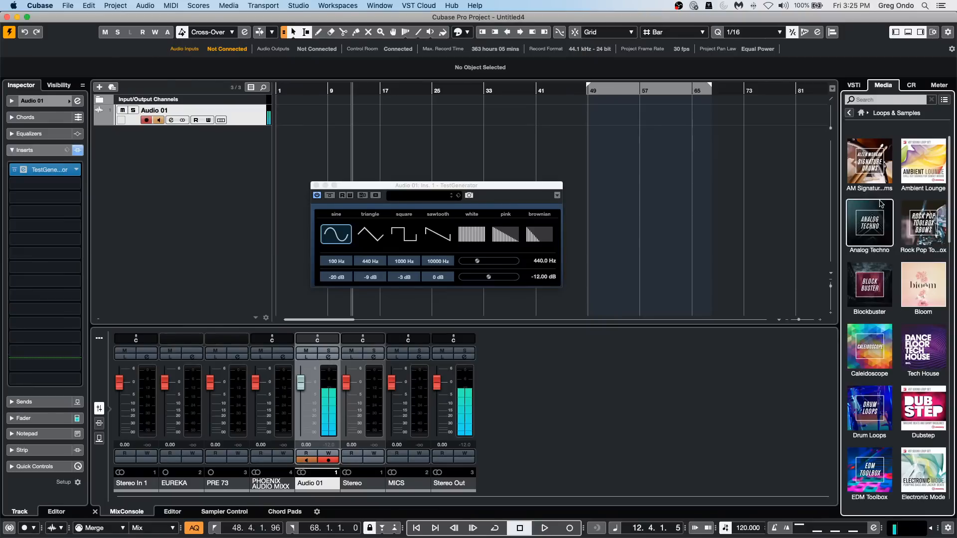
click(878, 169)
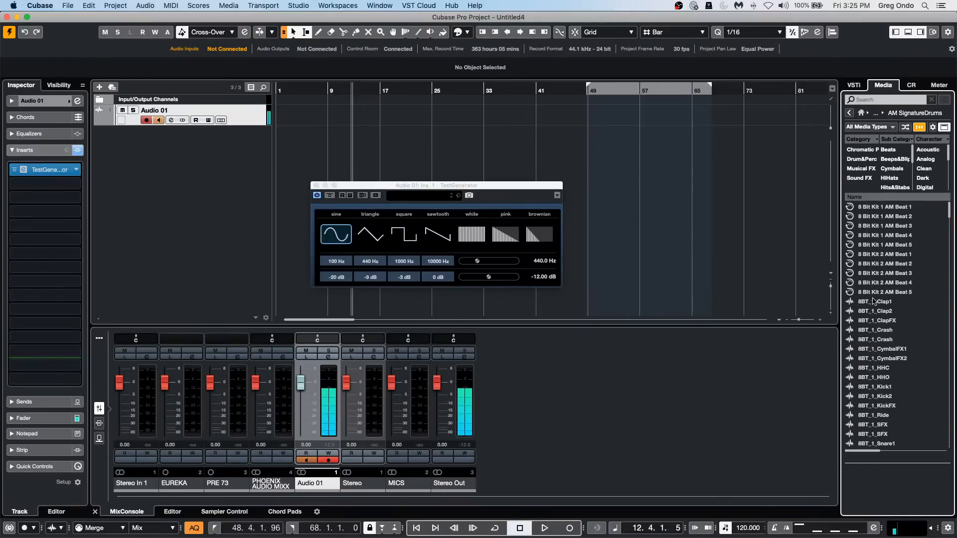
click(848, 114)
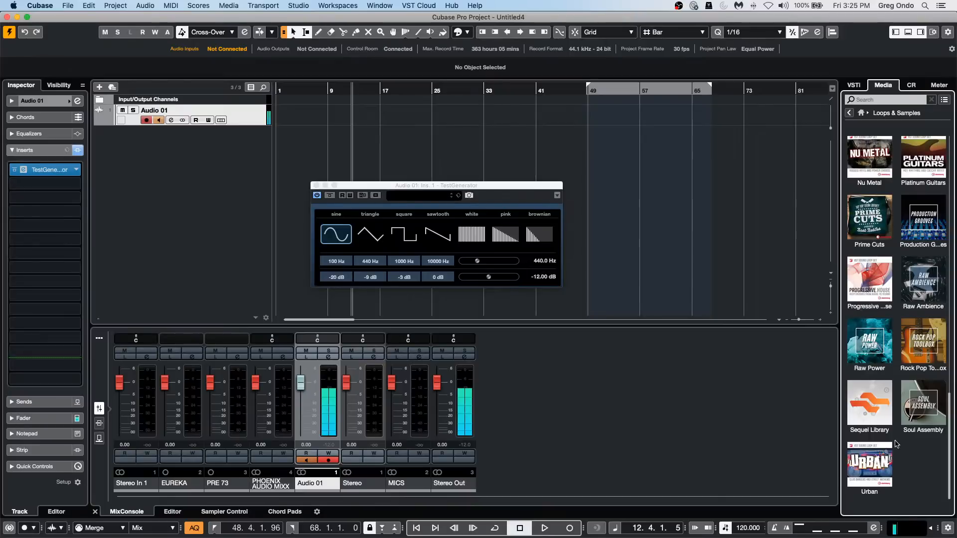
Look through the Bass loops in the Sequel Library and clear the Bass category filter.
click(875, 399)
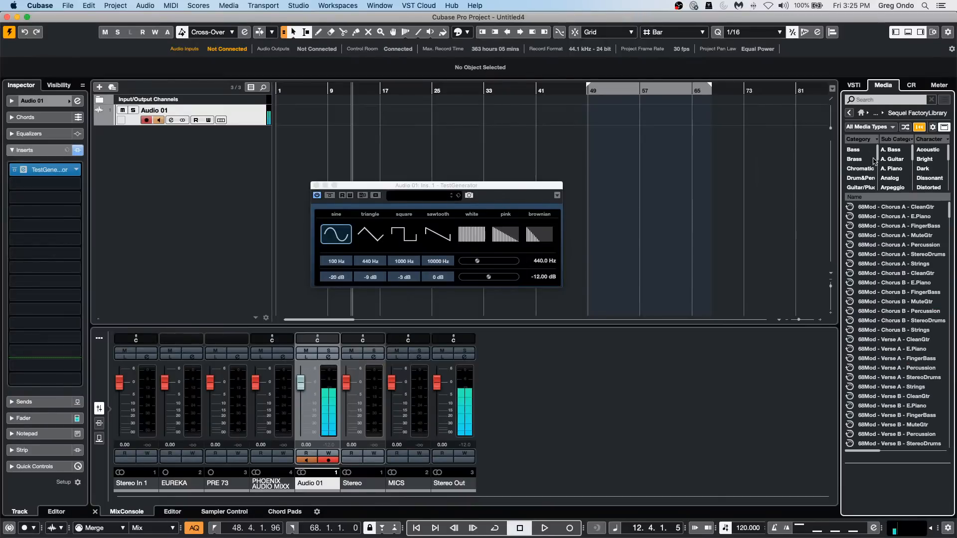
click(866, 150)
scroll(906, 322, down, 10)
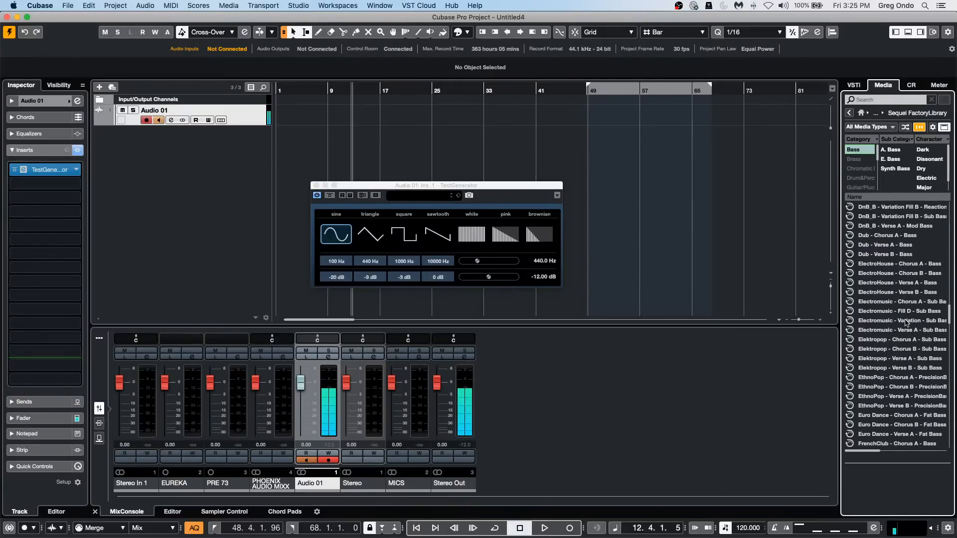
scroll(901, 326, up, 15)
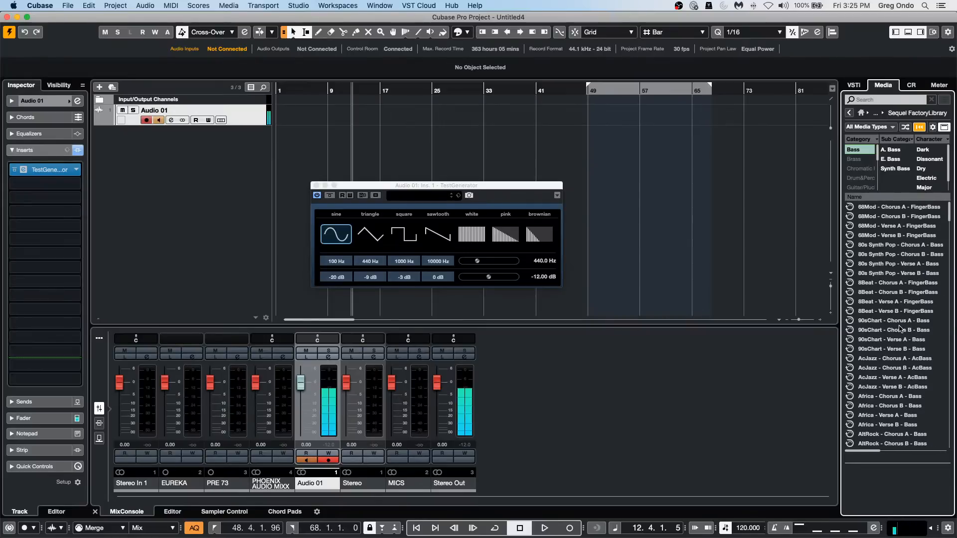
click(853, 149)
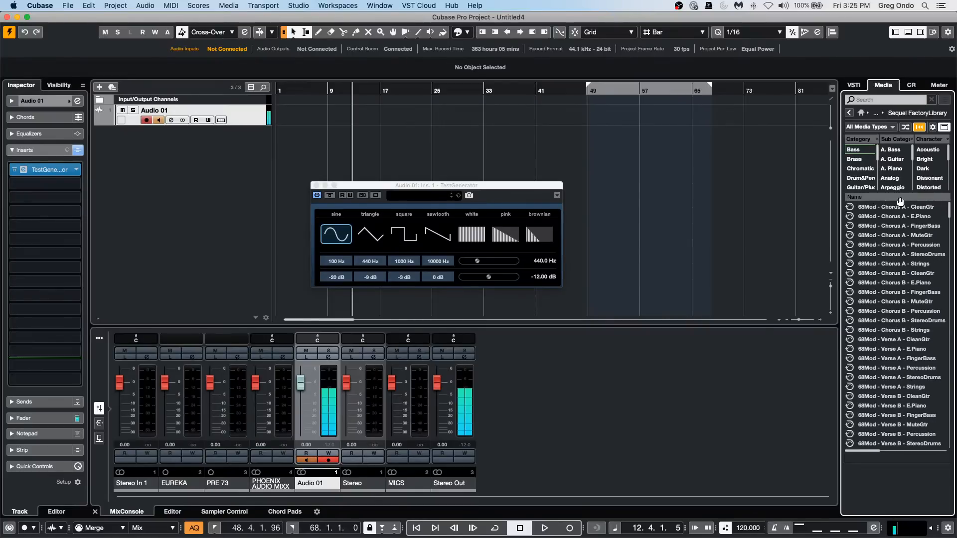
Filter the Sequel Library by the Drum&Perc category, look through its loops and return to the media home page.
click(860, 178)
scroll(910, 344, down, 5)
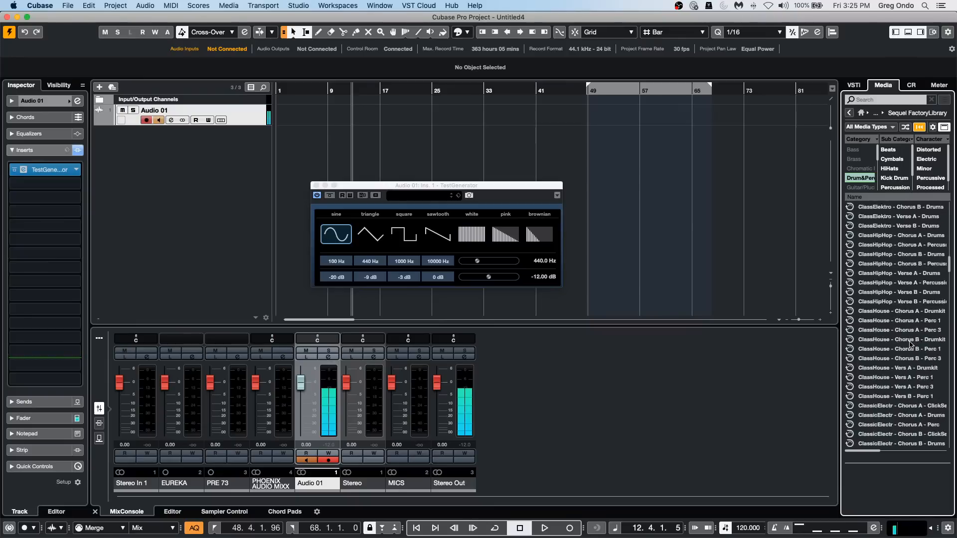
scroll(910, 344, down, 15)
scroll(914, 344, up, 20)
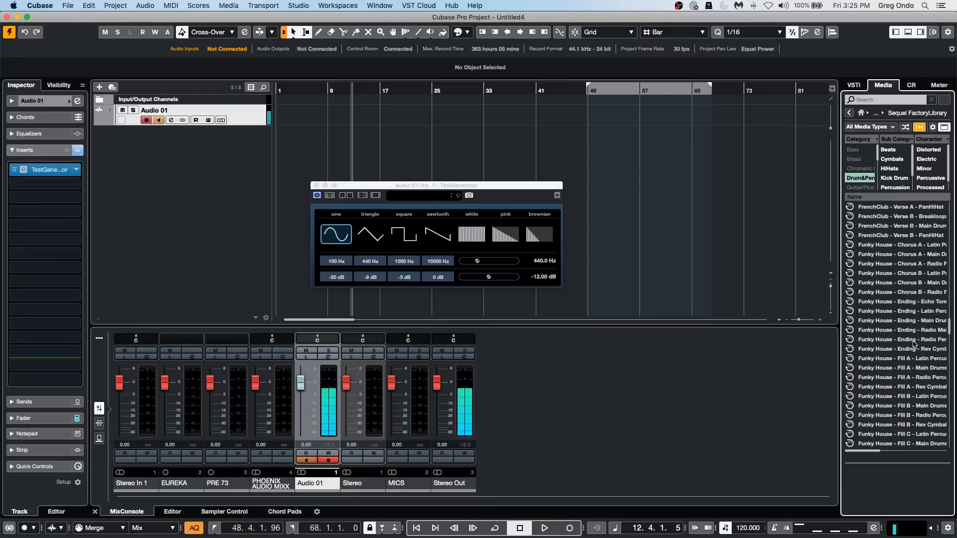
click(892, 128)
click(766, 161)
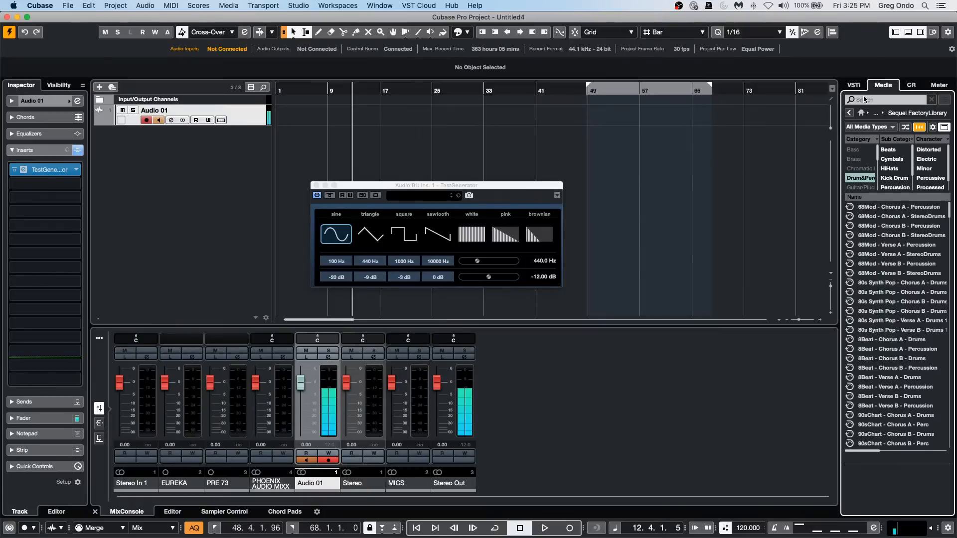
click(860, 113)
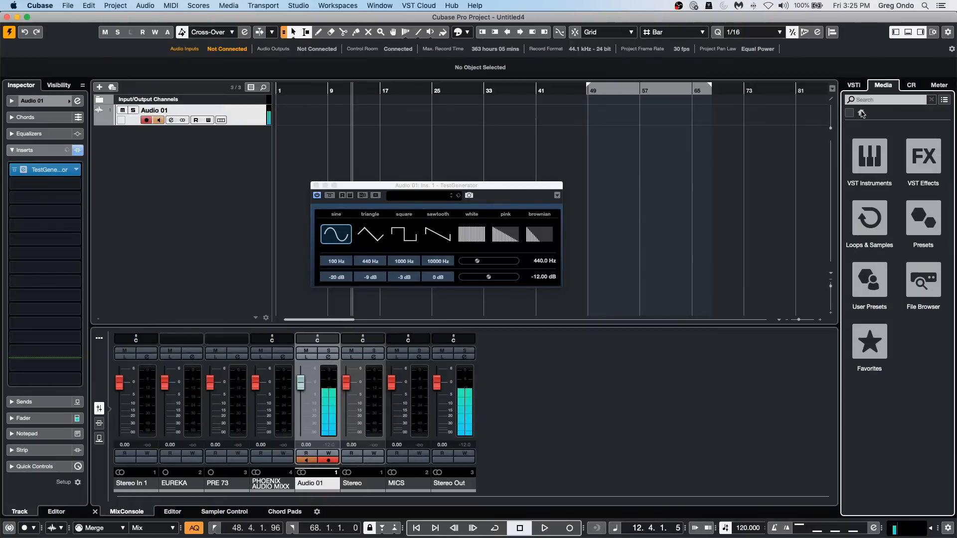
Open the Tech House collection and preview the Tech_House_Clap_17_BODTH sample.
click(888, 228)
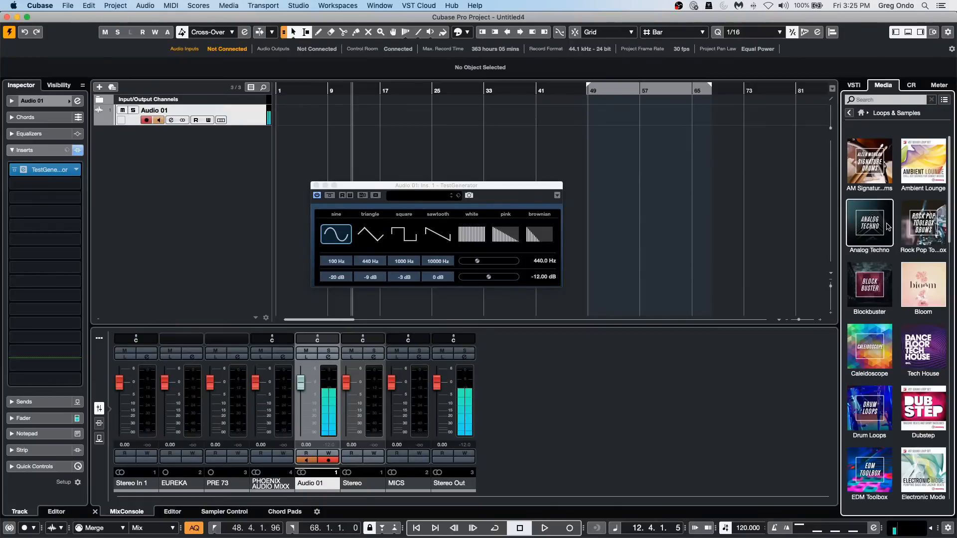
click(919, 346)
click(898, 329)
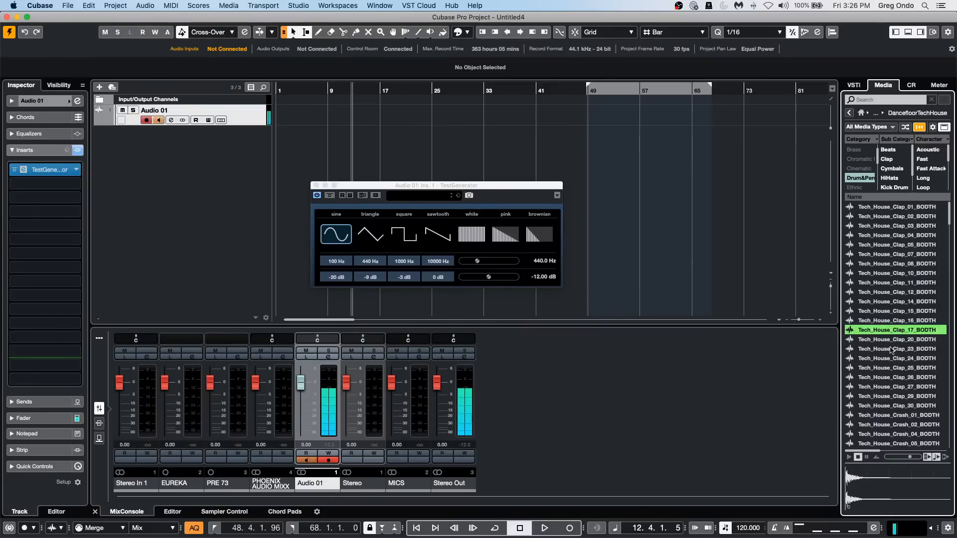
Inspect the Control Room bus assignments in Audio Connections against the Control Room mixer, and close the TestGenerator window.
key(F4)
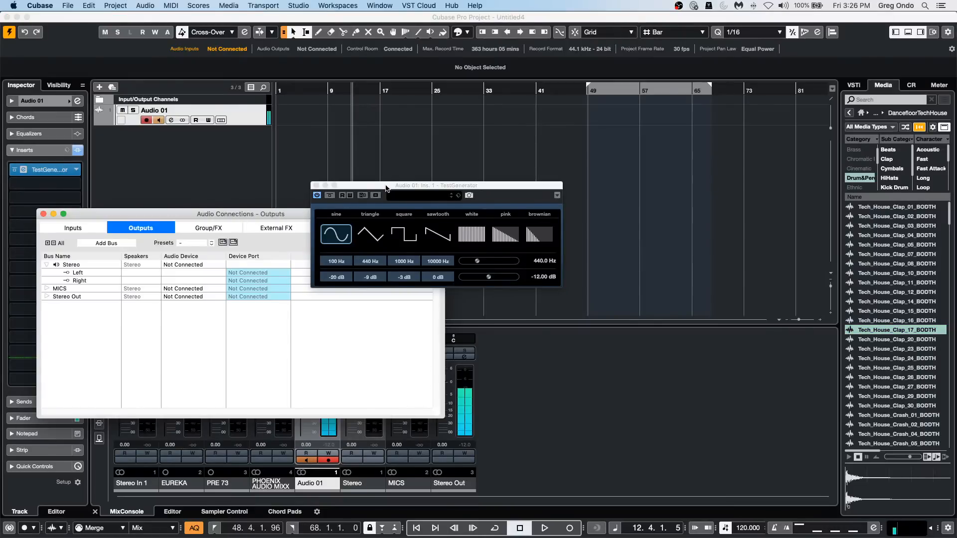
drag(385, 184, 553, 179)
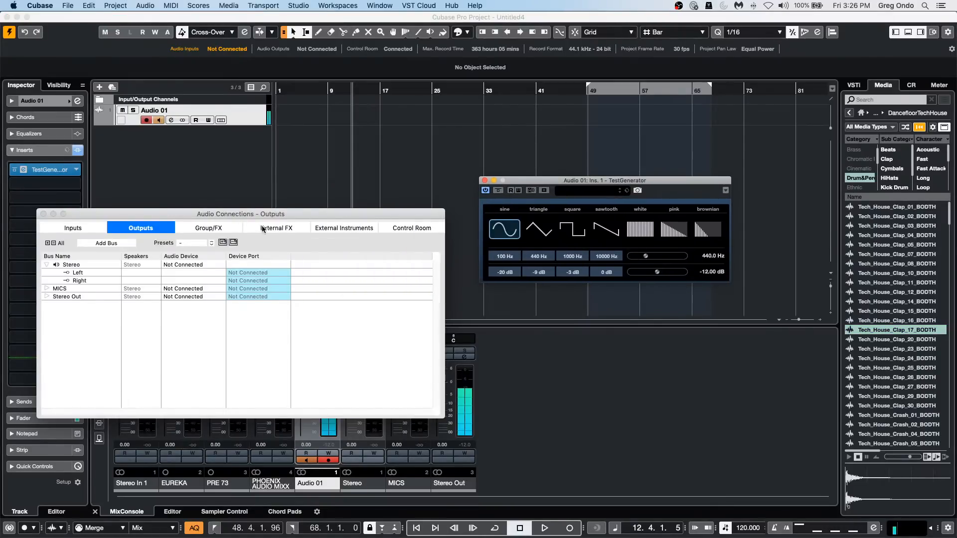
click(397, 228)
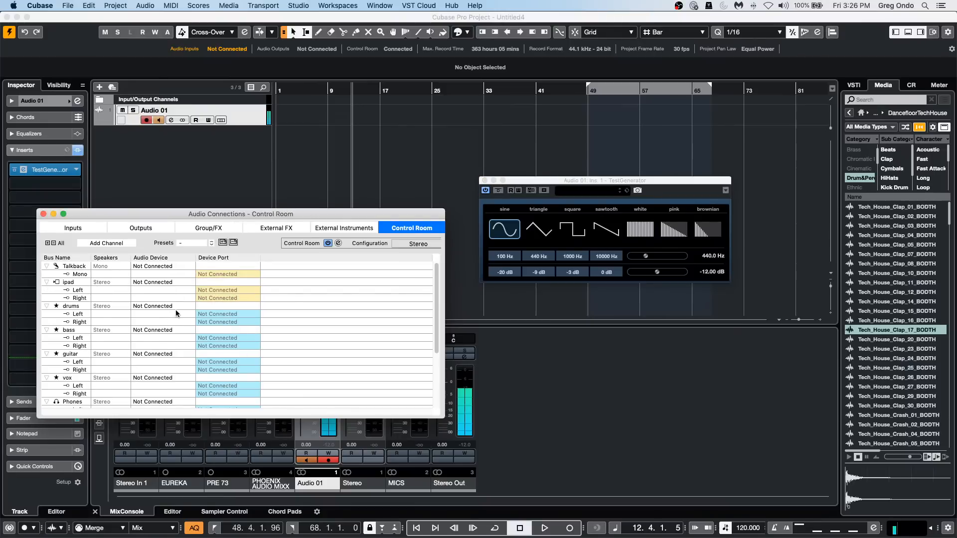
scroll(175, 309, down, 4)
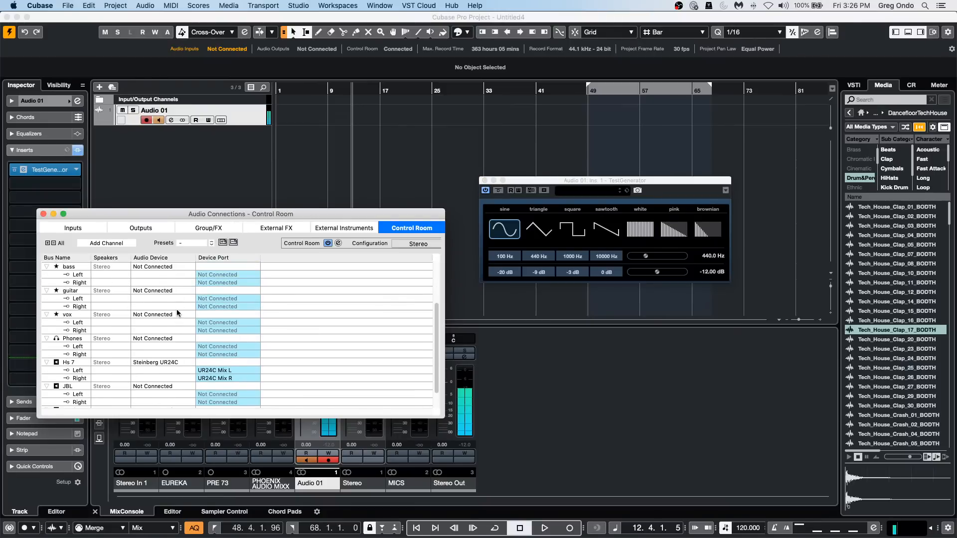
click(916, 85)
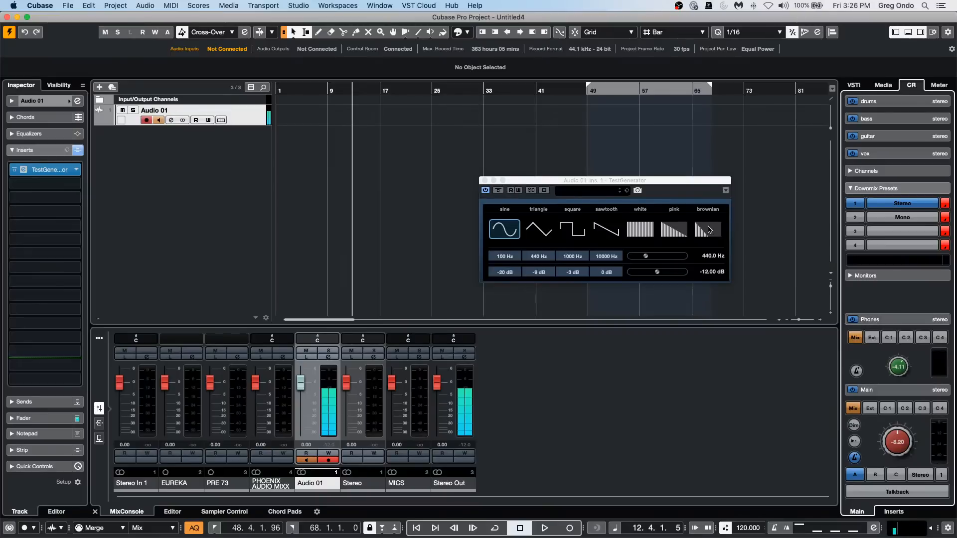
click(485, 180)
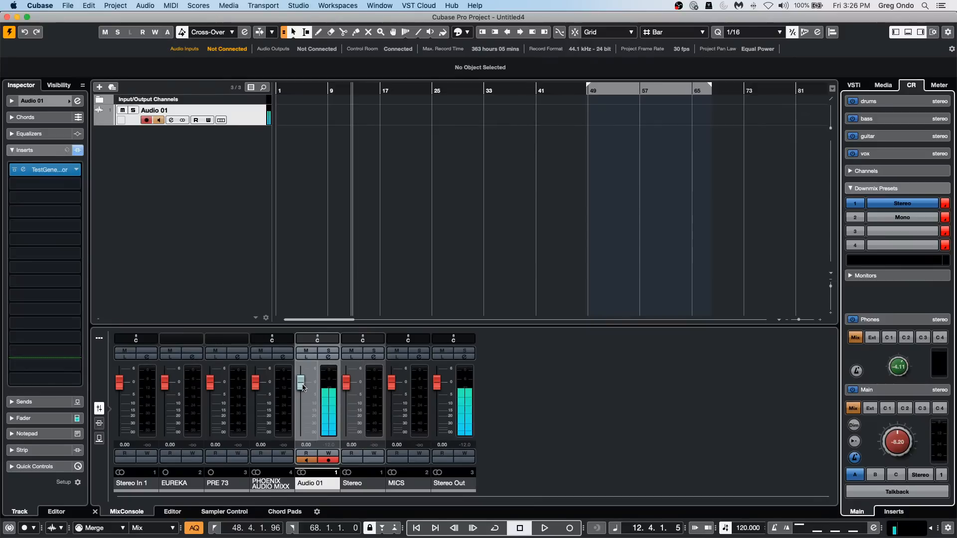
Lower the Audio 01 fader and set its volume to exactly -12 dB.
drag(300, 382, 295, 427)
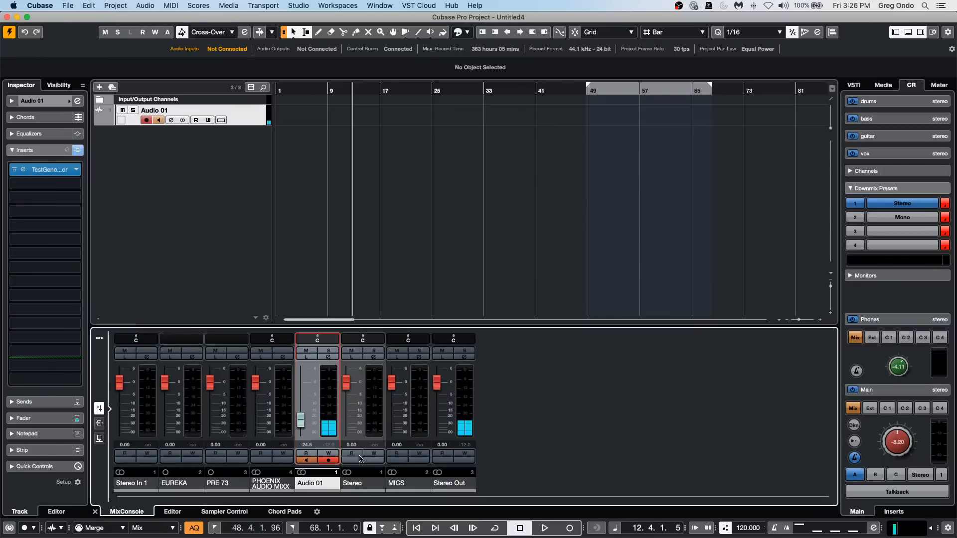
drag(303, 421, 301, 405)
double_click(309, 444)
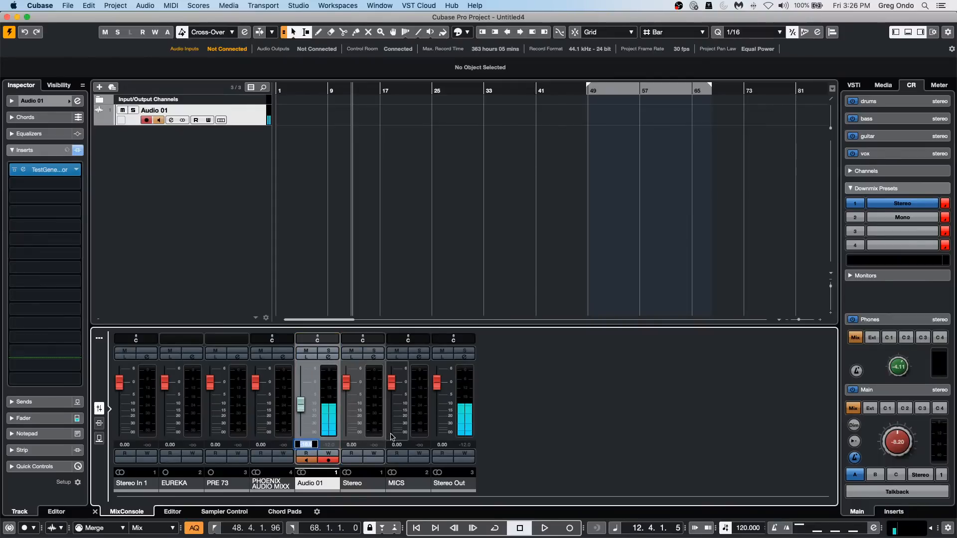
text(-12)
key(Return)
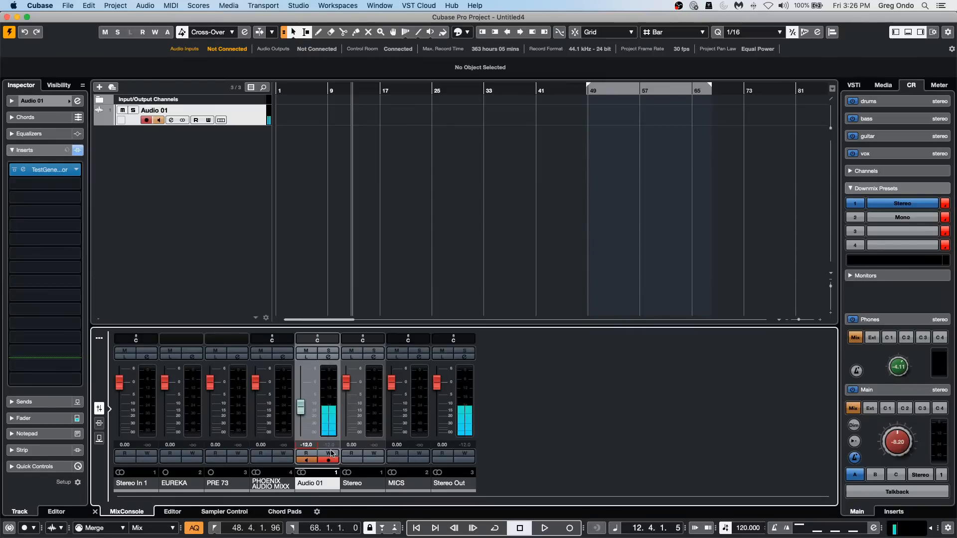
Raise the Audio 01 fader to about -1.57 dB and remove the TestGenerator from its first insert slot.
drag(300, 410, 303, 394)
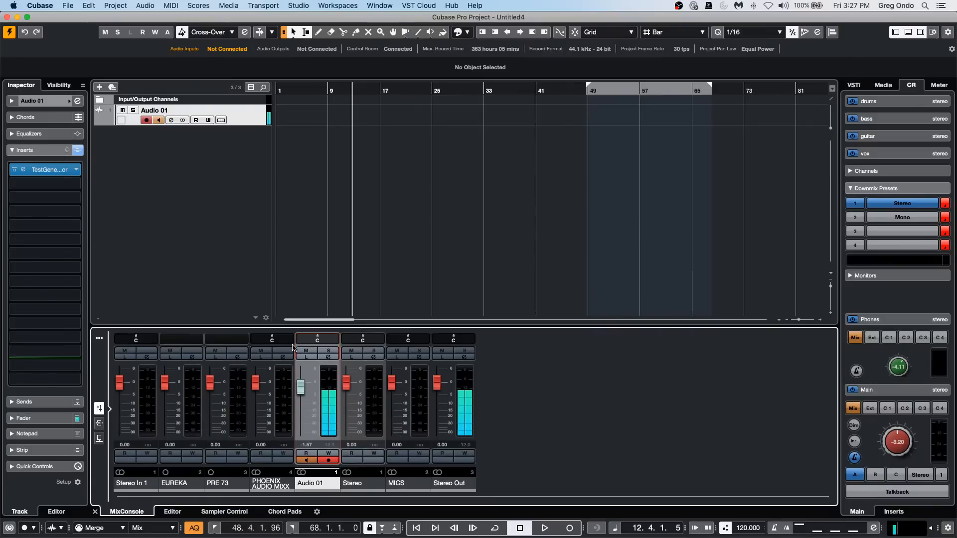
drag(66, 170, 345, 170)
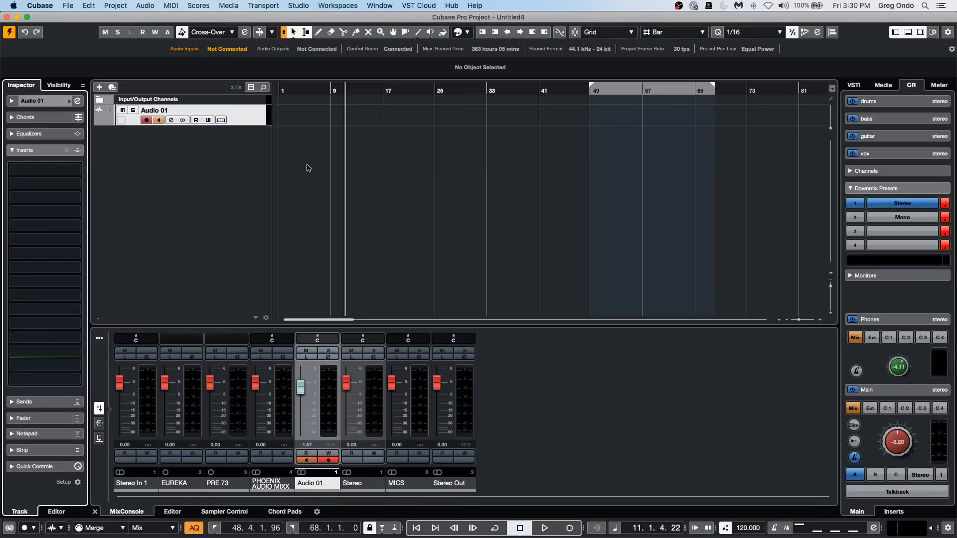
Add one HALion 6 instrument track routed to Stereo Out.
right_click(200, 166)
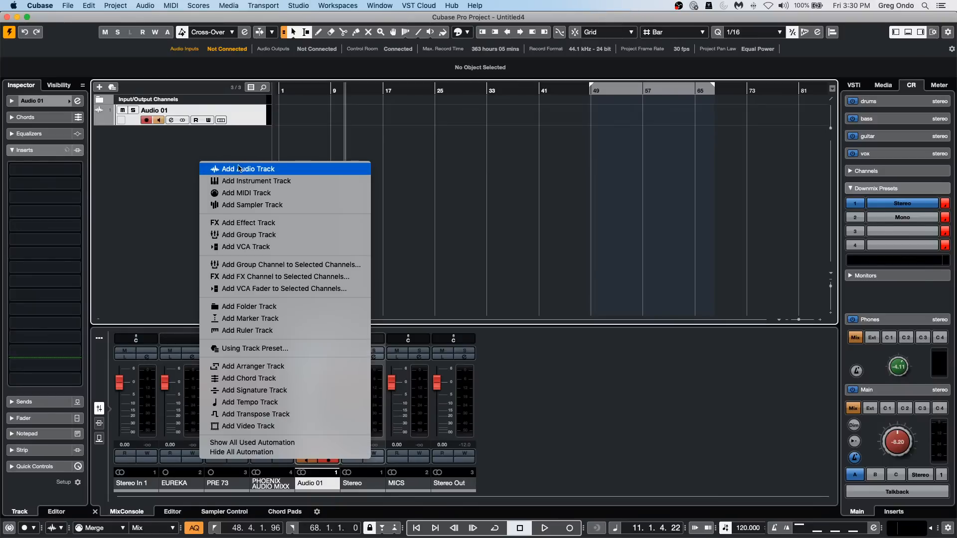
click(291, 182)
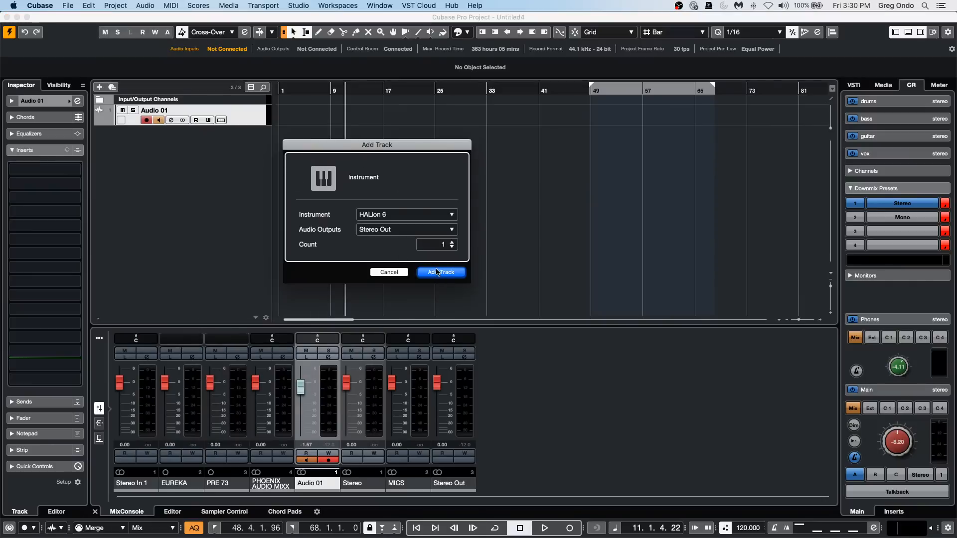
click(437, 272)
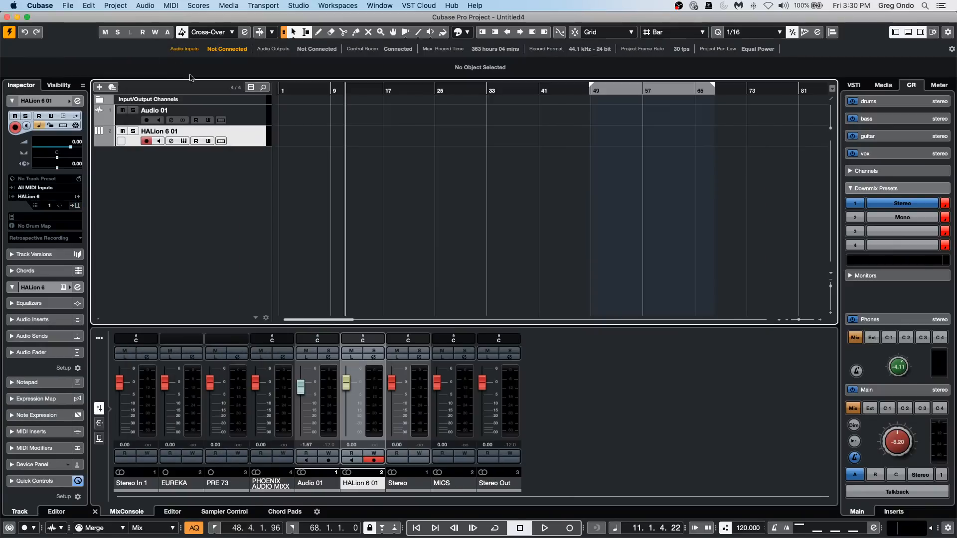
Draw a MIDI part about 16 bars long on the HALion 6 01 track, starting around bar 6.
click(136, 52)
right_click(344, 160)
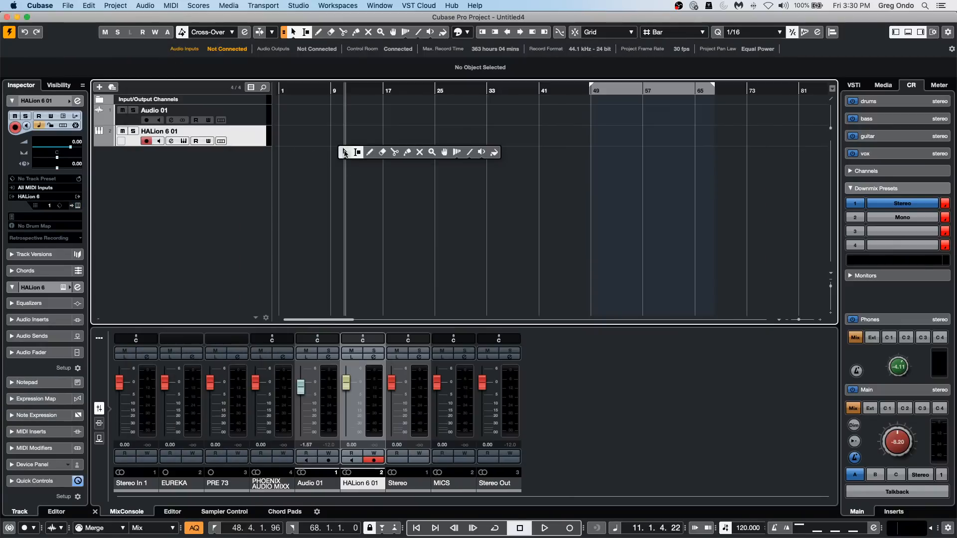
click(368, 152)
drag(313, 137, 419, 133)
right_click(334, 151)
click(334, 151)
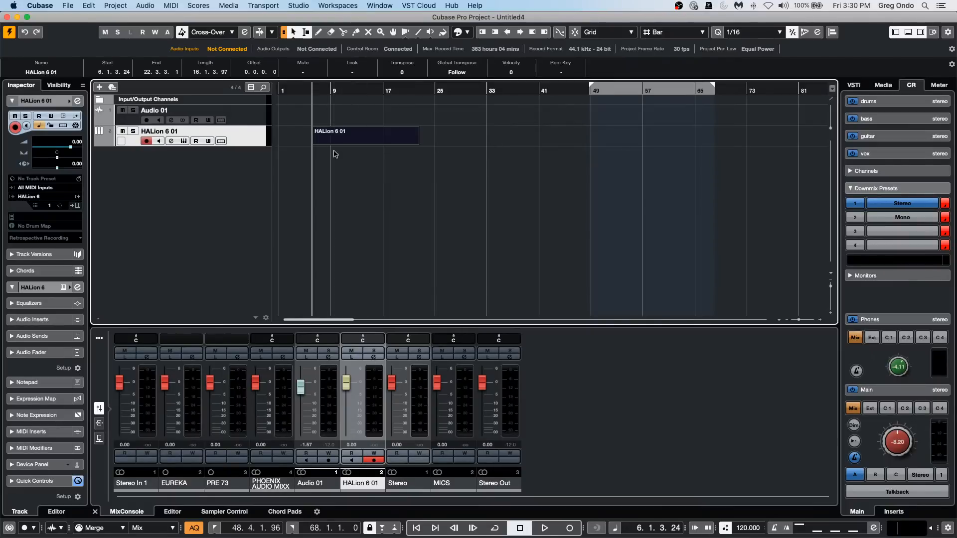
Open the HALion 6 01 part in the lower-zone Key Editor and draw short and long notes of varied pitch across its length.
double_click(337, 141)
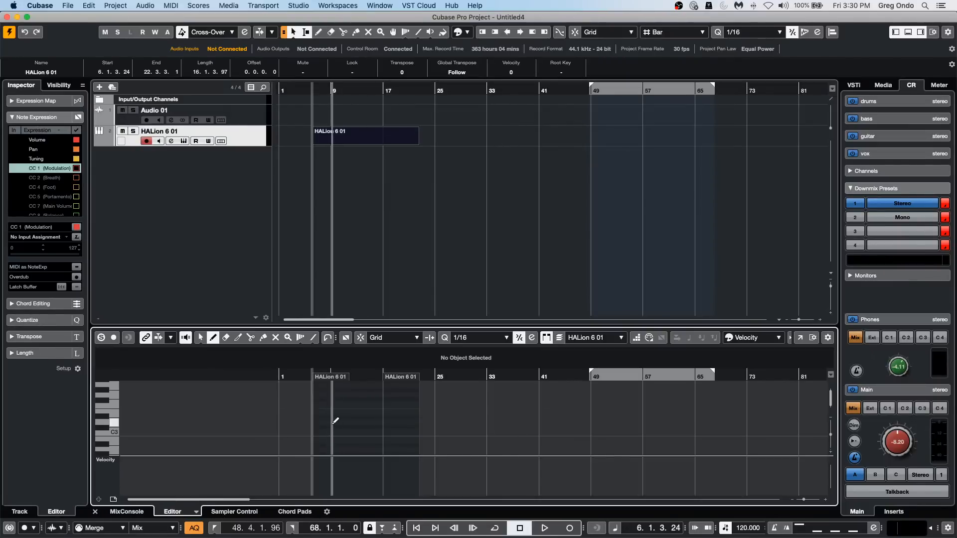
click(333, 403)
click(337, 413)
click(348, 427)
click(350, 418)
click(354, 390)
click(368, 417)
mouse_move(363, 413)
mouse_down()
mouse_move(359, 441)
mouse_move(389, 440)
mouse_up()
click(371, 431)
click(376, 427)
click(397, 432)
drag(391, 441, 412, 412)
click(397, 422)
click(411, 432)
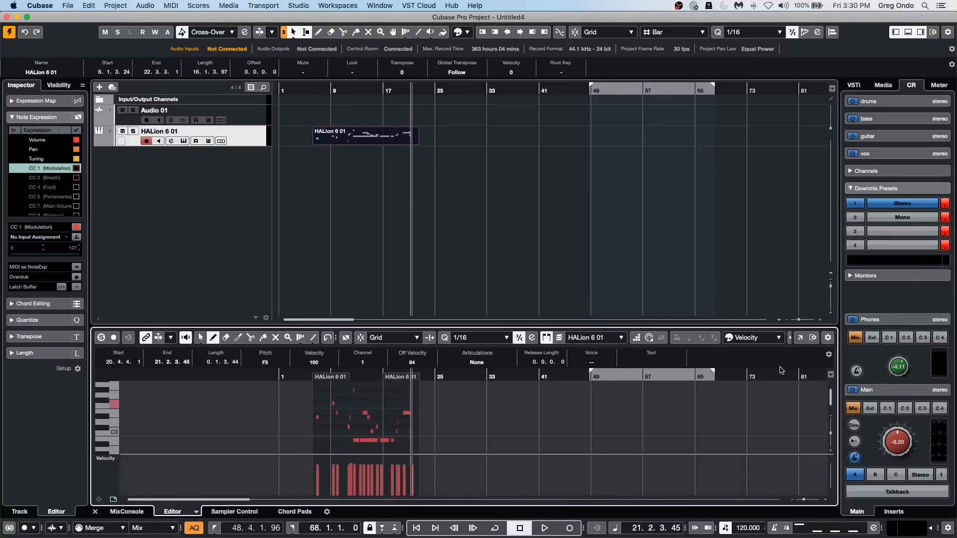
View the part in a separate Key Editor window with an enlarged velocity lane and bars 1 to 36 shown, and close it.
click(799, 338)
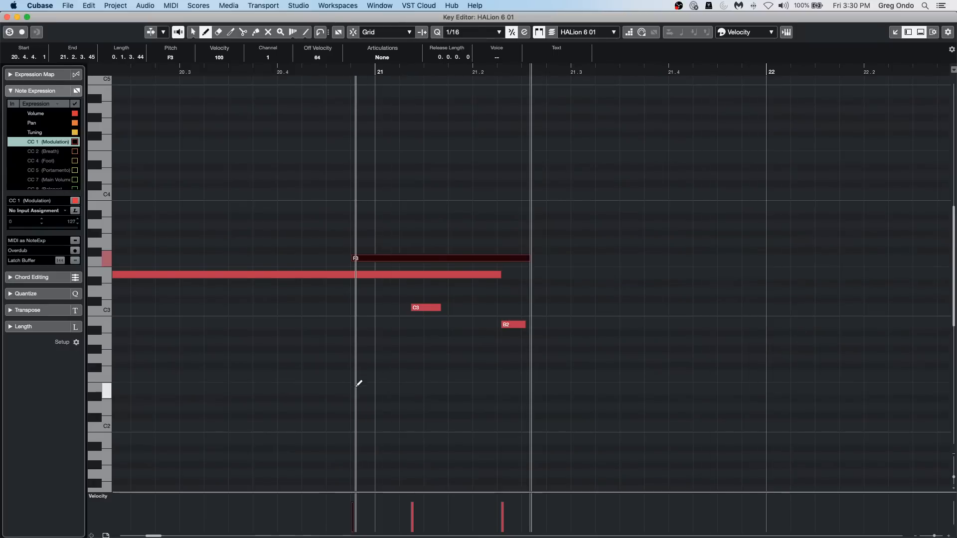
drag(423, 492, 423, 379)
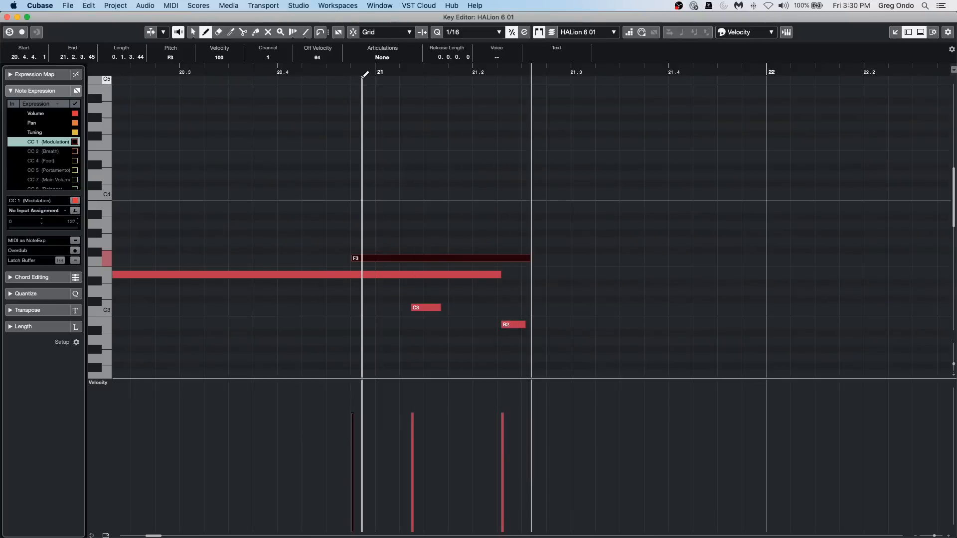
drag(360, 73, 160, 35)
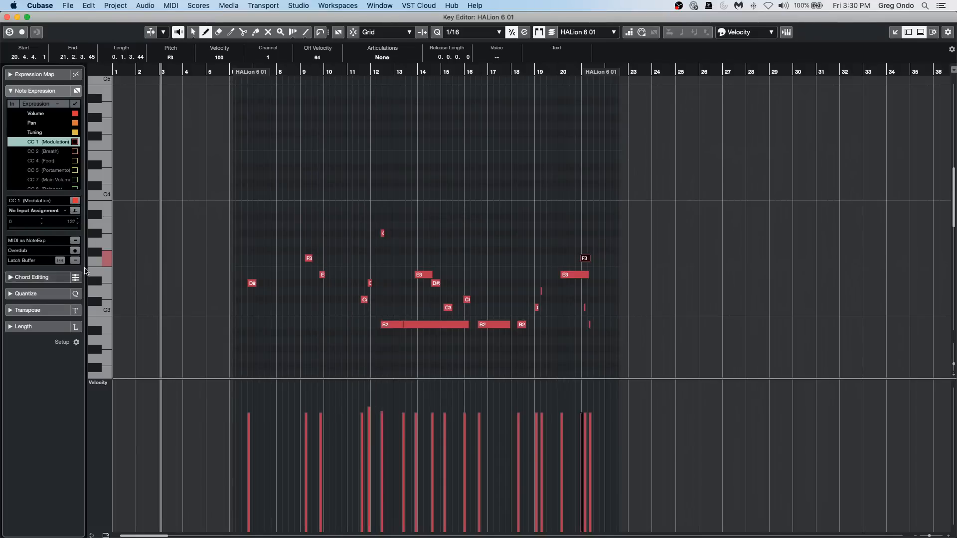
click(6, 17)
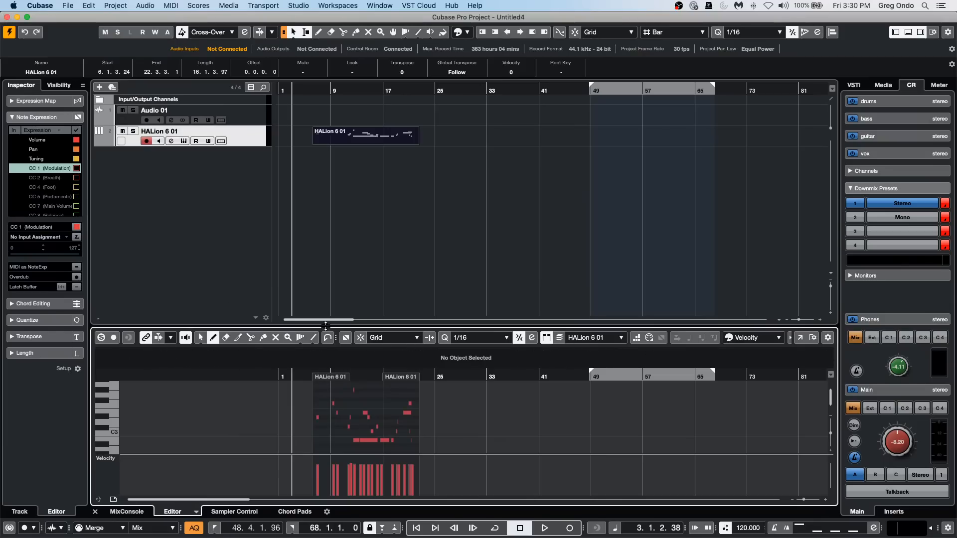
Enlarge the lower-zone Key Editor and its velocity lane.
drag(326, 328, 326, 271)
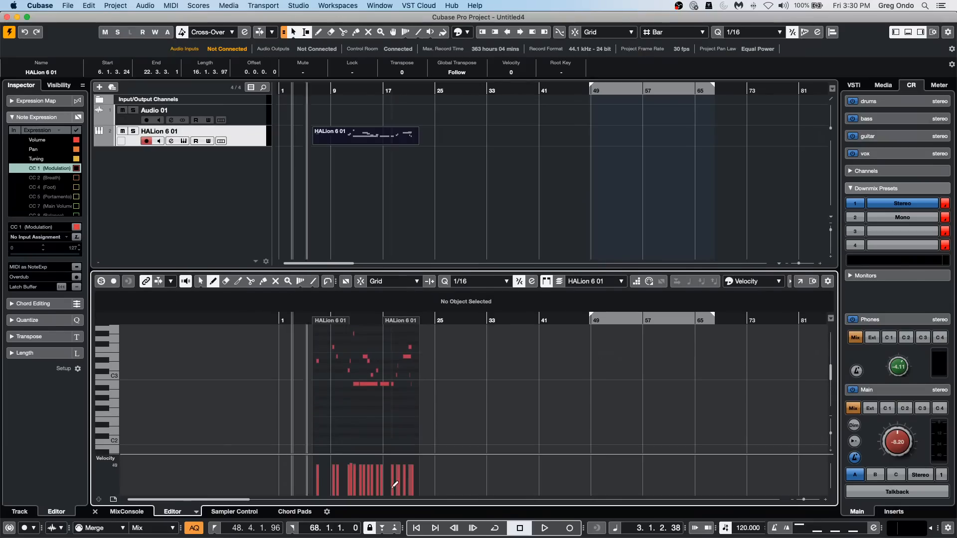
drag(363, 454, 363, 425)
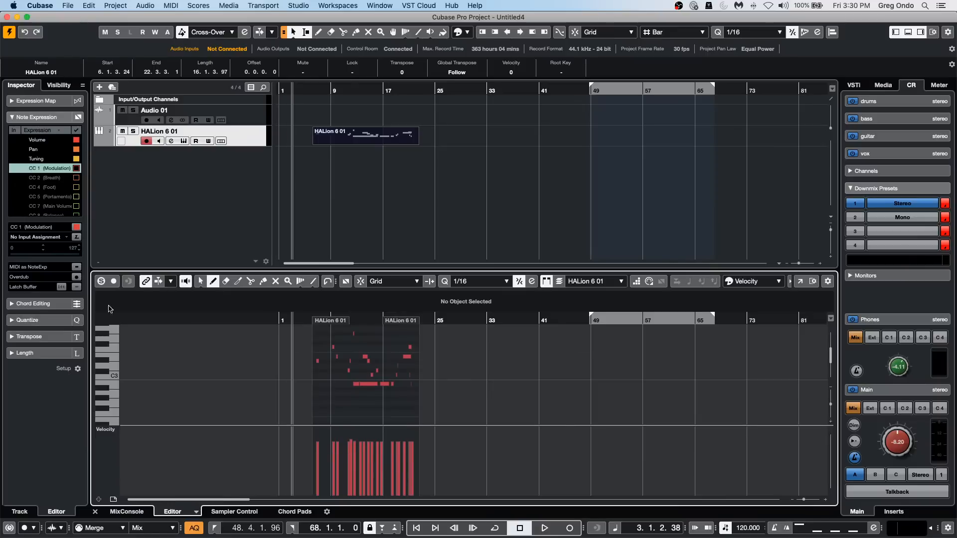
Set the HALion 6 01 track's MIDI Modifiers to random velocity from 0 to 110 and freeze the modifiers into the part.
click(246, 137)
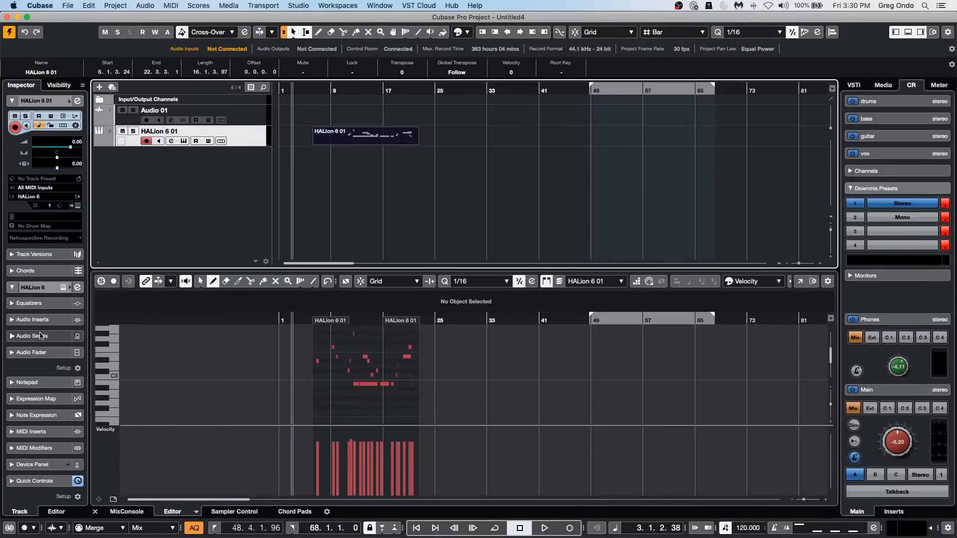
click(52, 448)
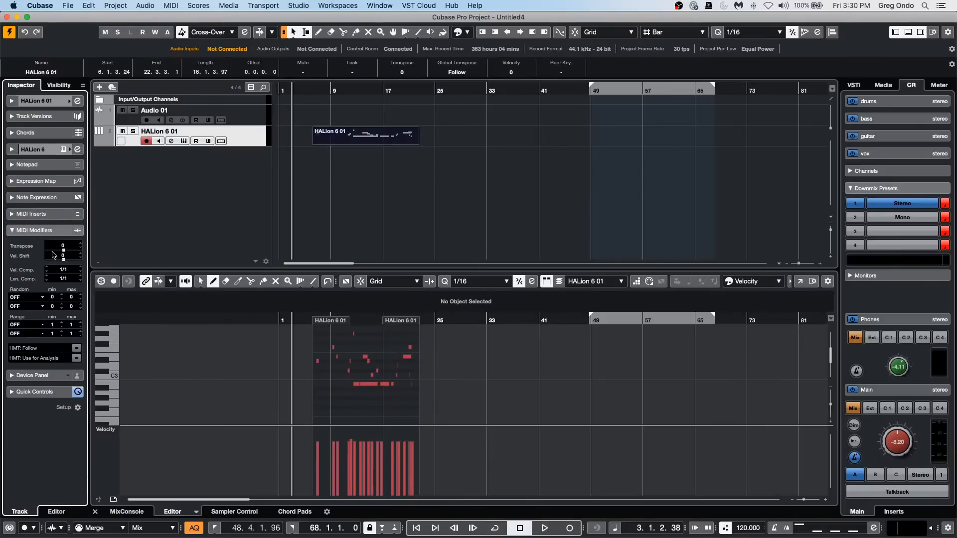
click(33, 298)
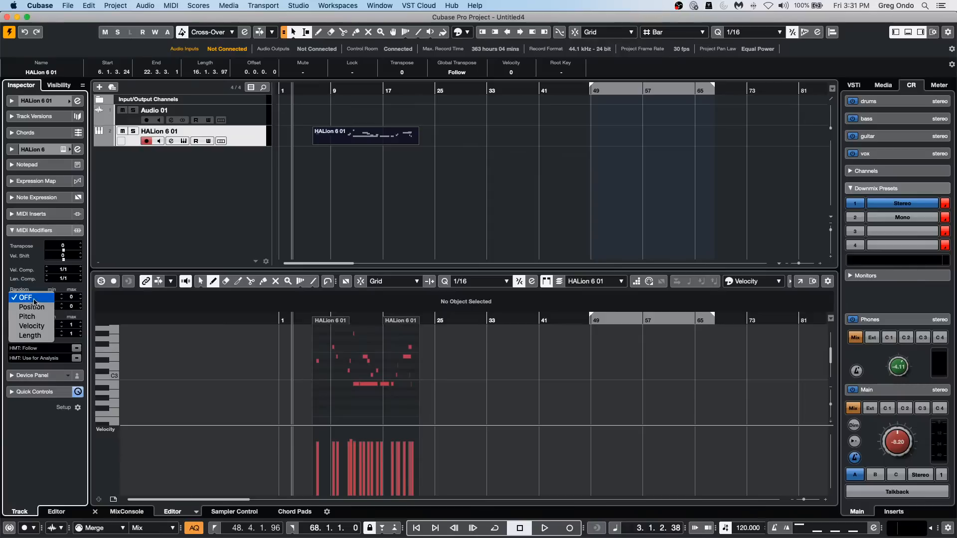
click(31, 326)
click(52, 296)
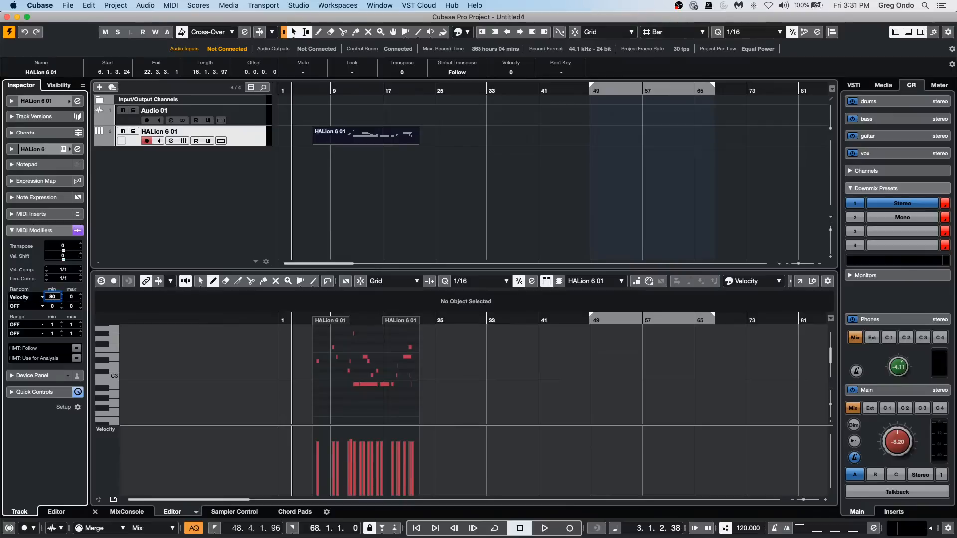
text(80)
click(71, 297)
text(110)
key(Return)
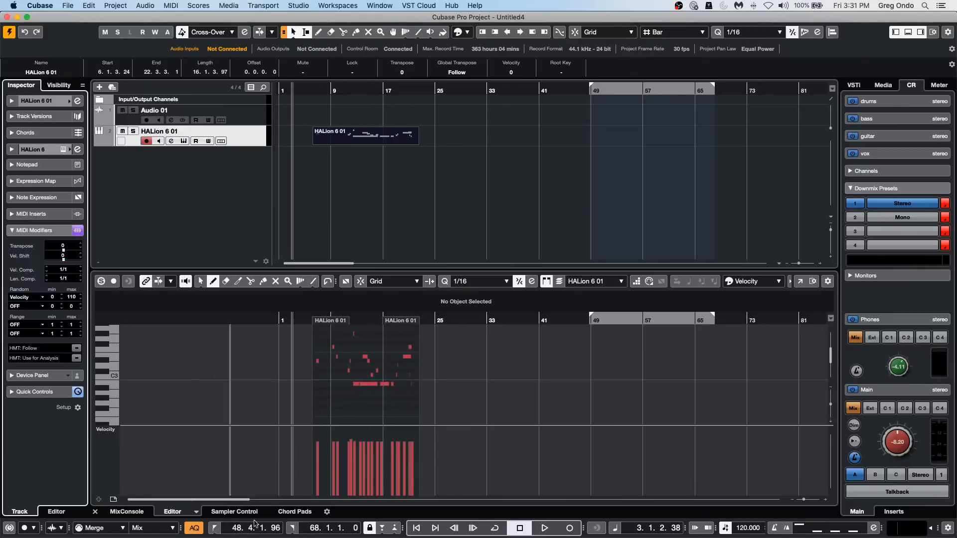
click(170, 5)
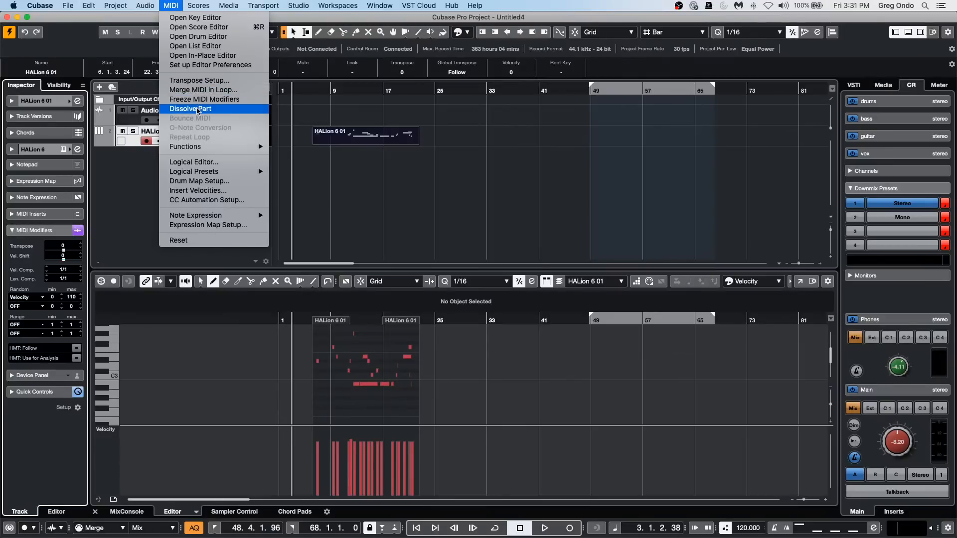
click(199, 99)
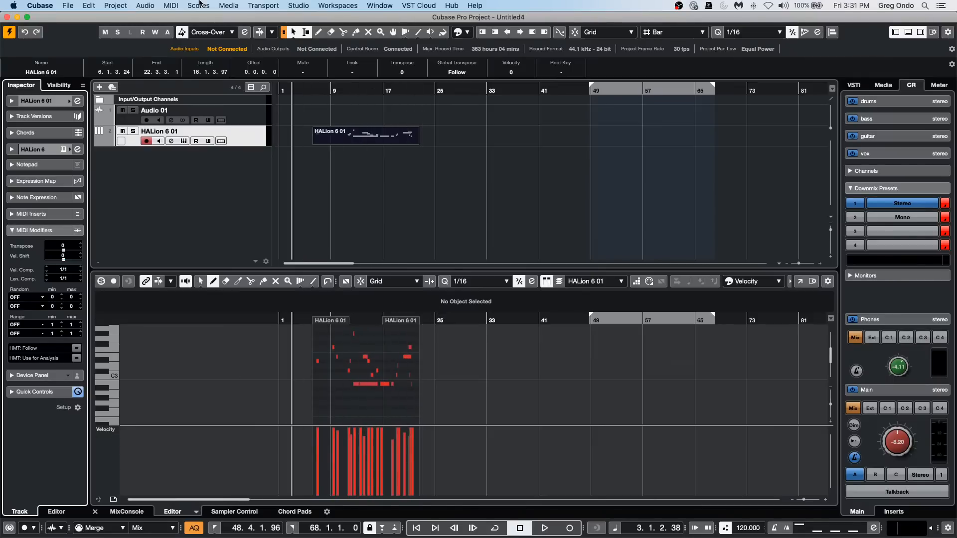
Open the MIDI Logical Editor and move its window clear of the Key Editor.
click(145, 6)
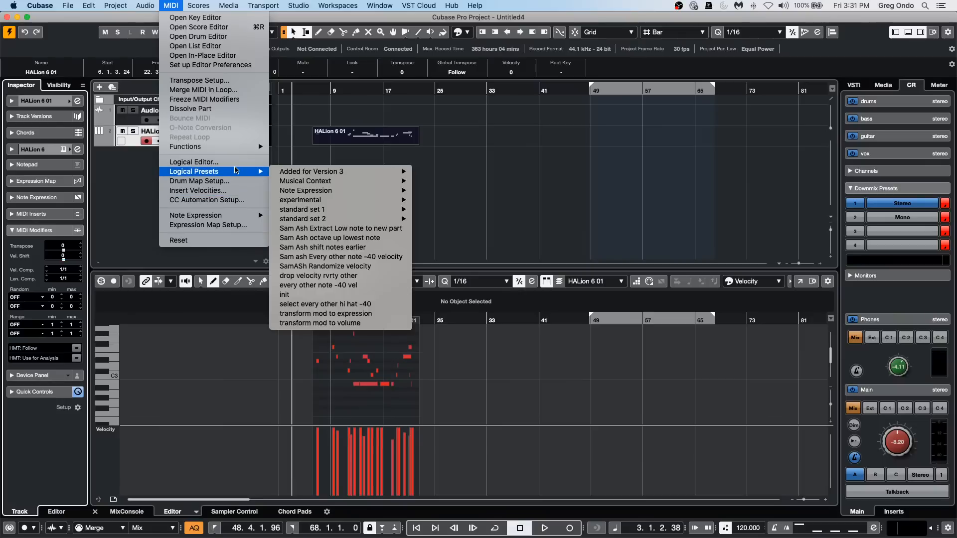
click(220, 162)
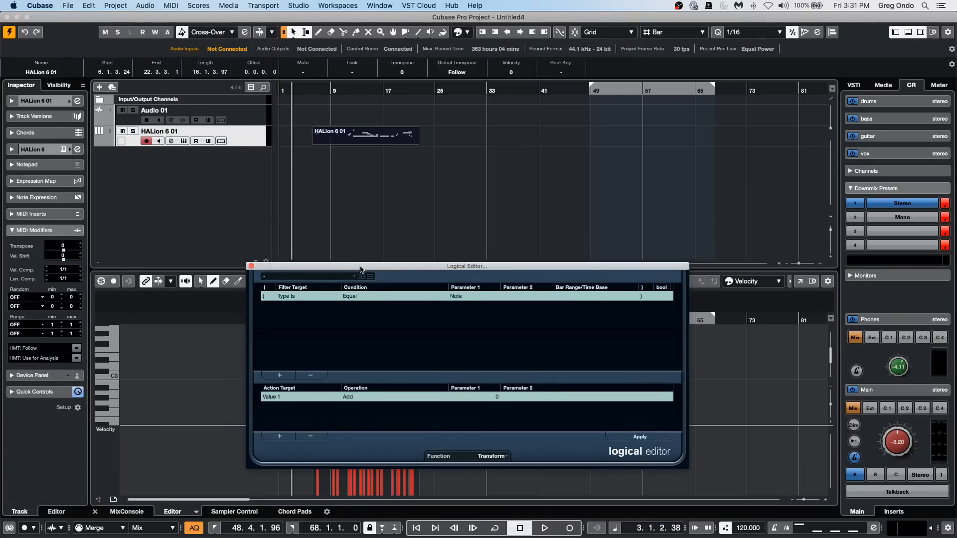
drag(360, 269, 360, 95)
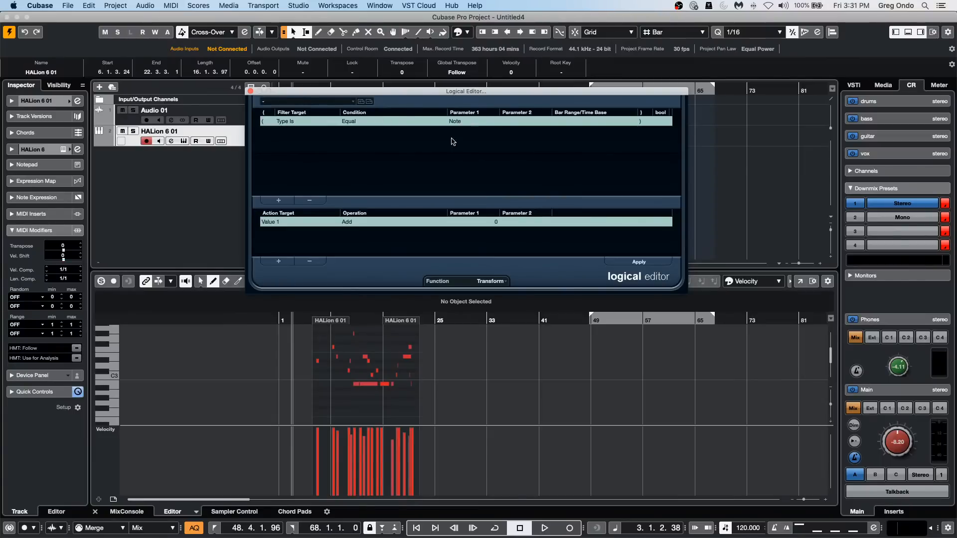
click(278, 200)
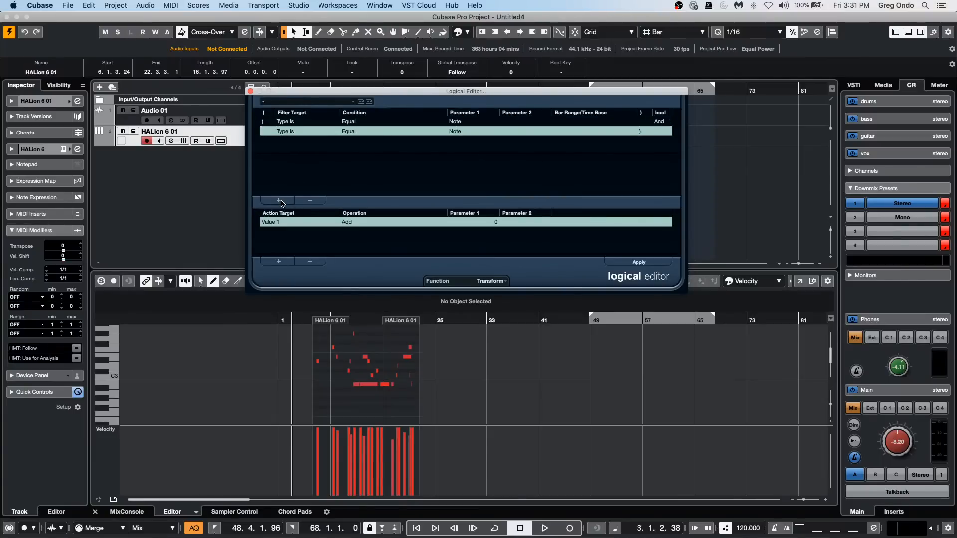
click(286, 130)
click(398, 176)
click(310, 199)
Define a Logical Editor action that sets Value 2 to random values between 40 and 70, and apply it to the notes.
click(277, 222)
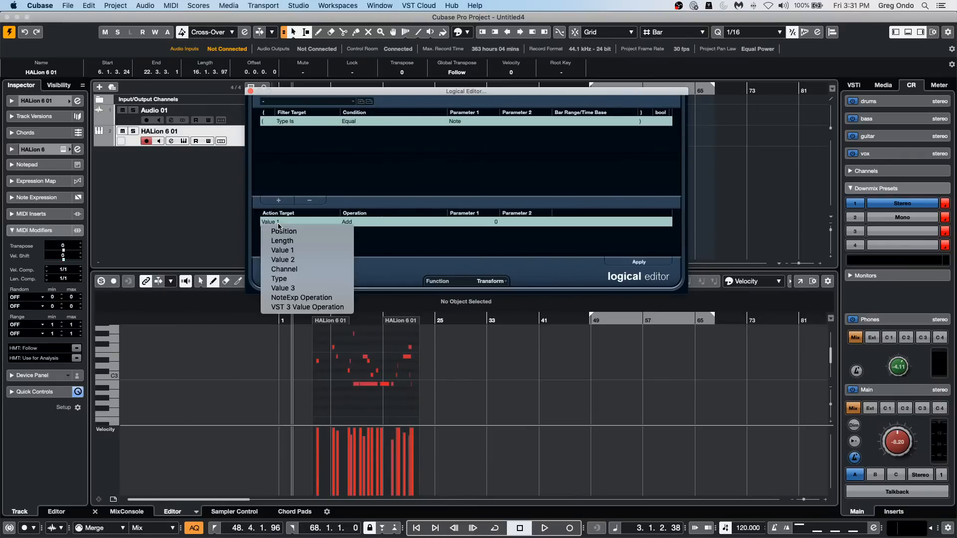
click(321, 259)
click(356, 222)
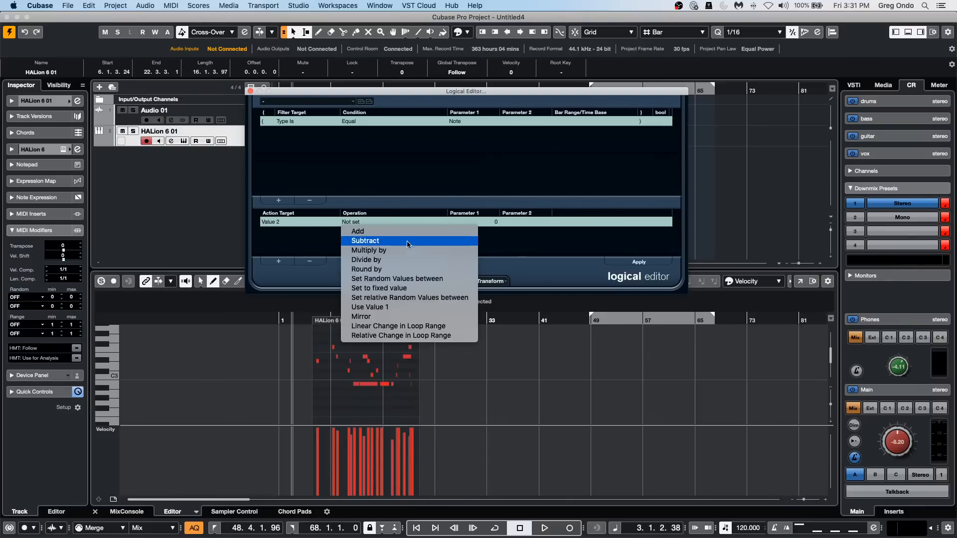
click(432, 279)
click(485, 222)
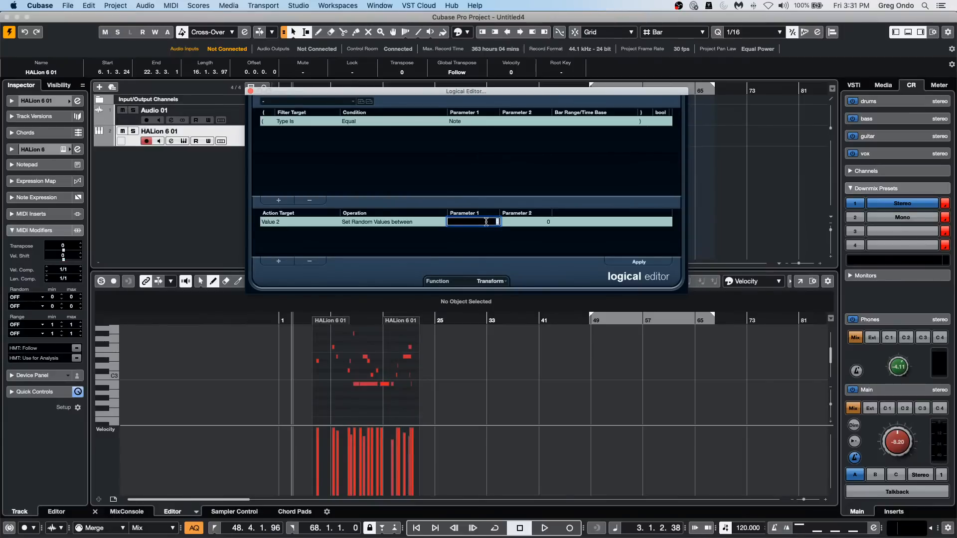
text(40)
click(537, 222)
text(7)
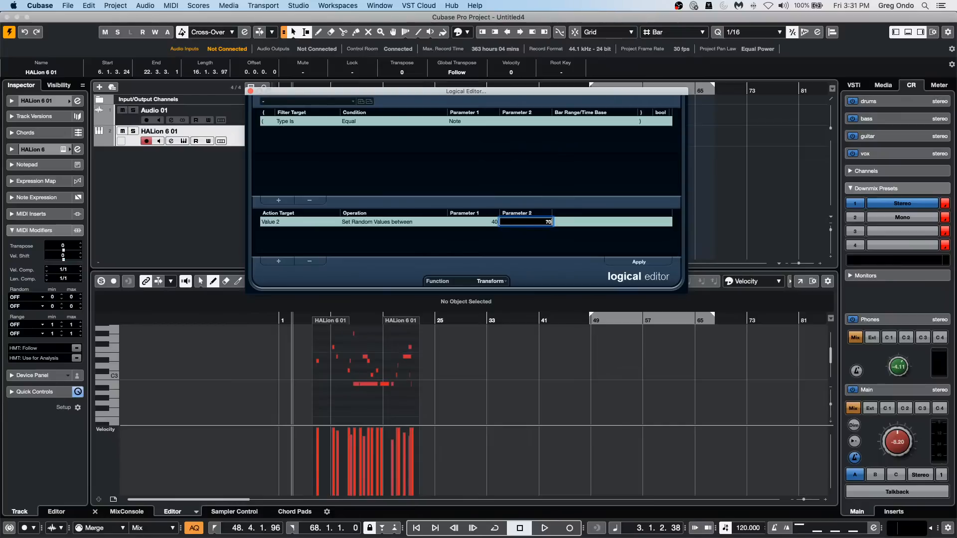
text(0)
key(Return)
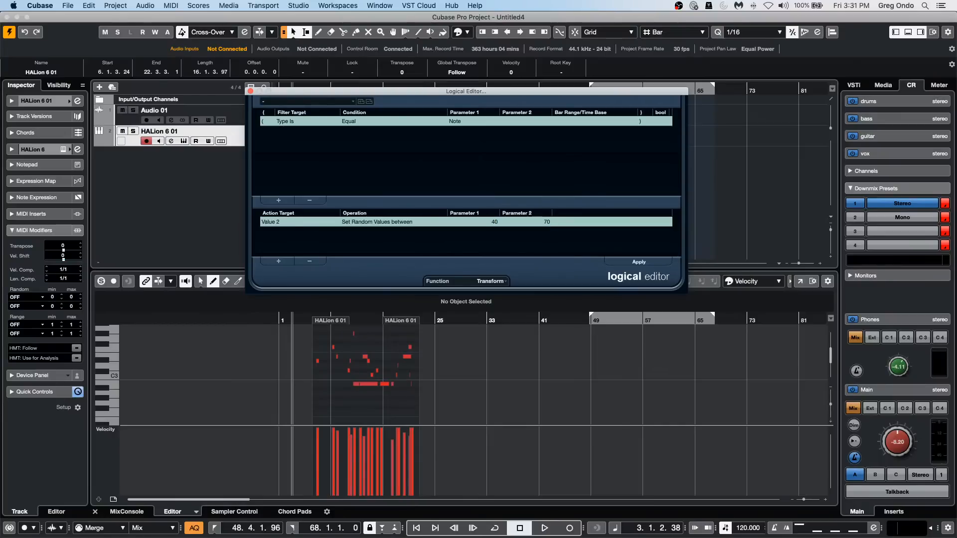
click(654, 263)
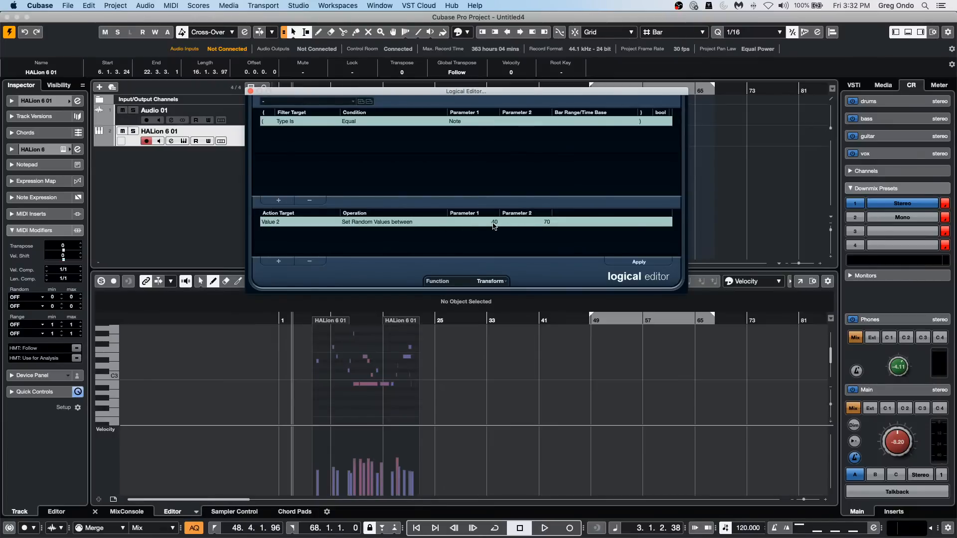
Raise the random action's upper limit to 88 and apply it repeatedly to re-randomize the note velocities.
click(546, 221)
text(88)
key(Return)
click(631, 261)
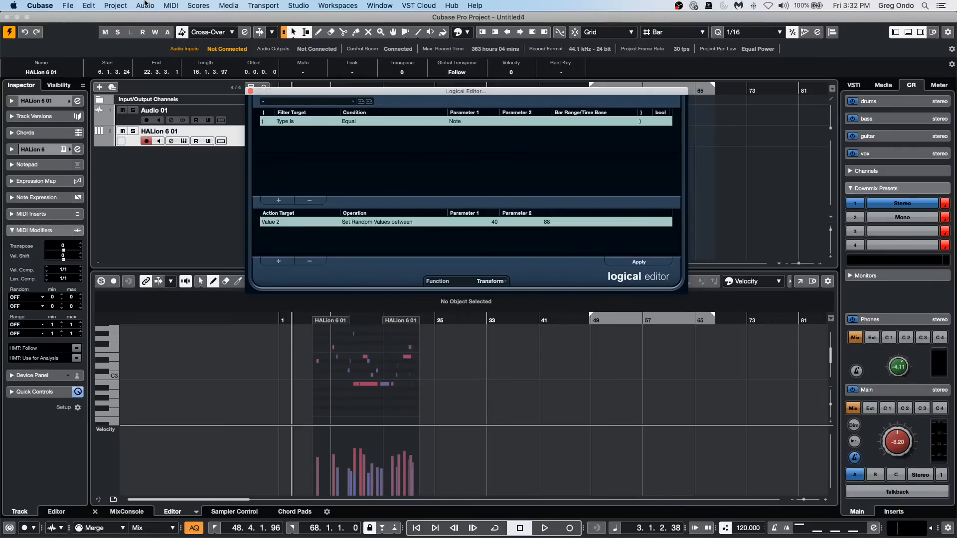
click(639, 261)
click(641, 262)
click(643, 263)
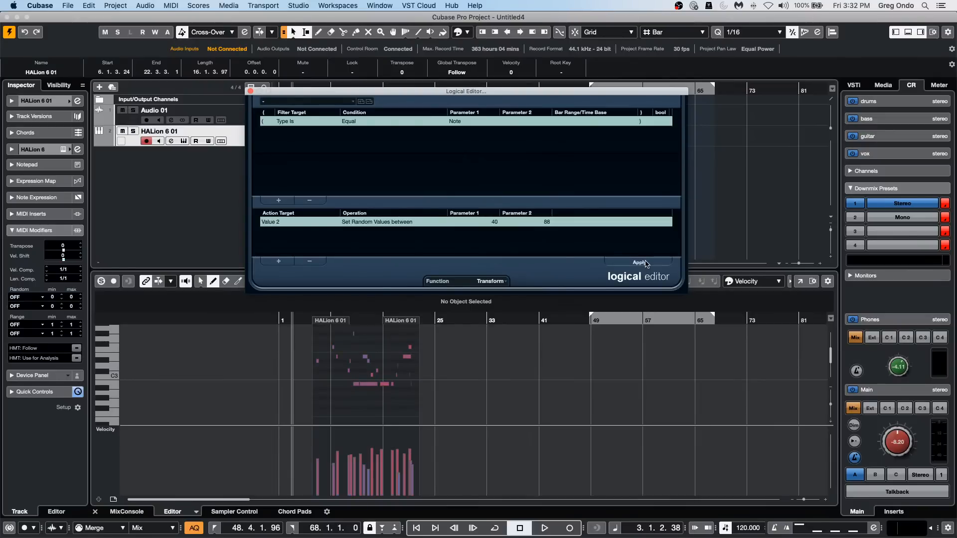
click(643, 263)
click(644, 262)
click(644, 262)
click(644, 262)
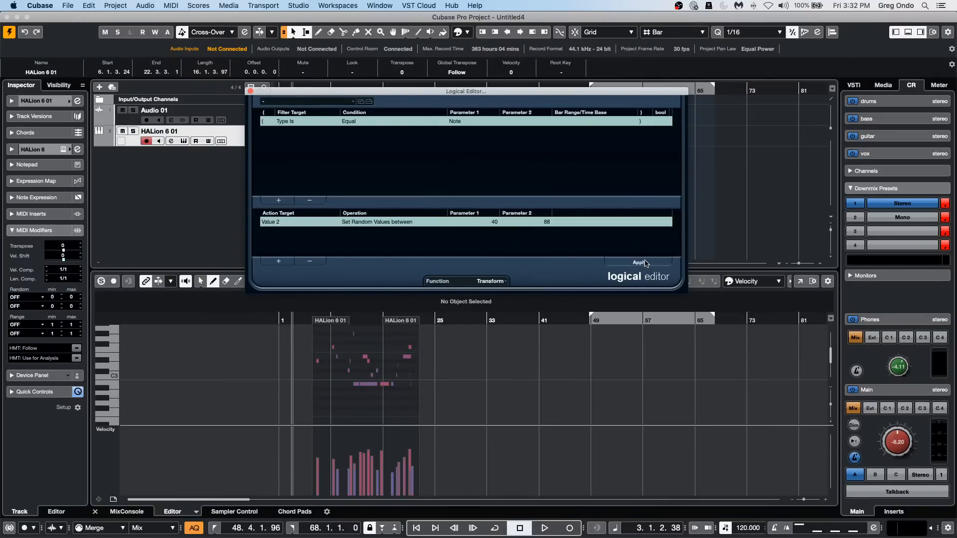
click(644, 263)
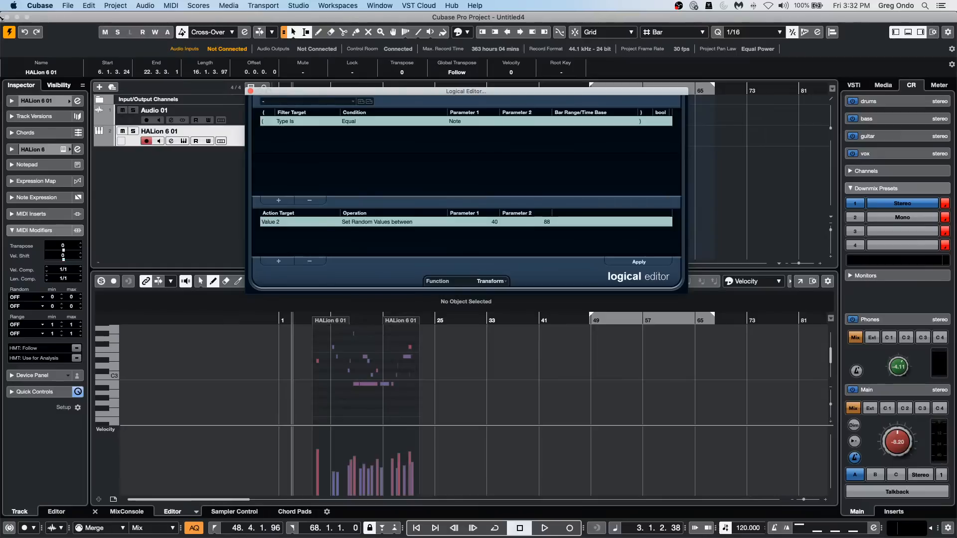
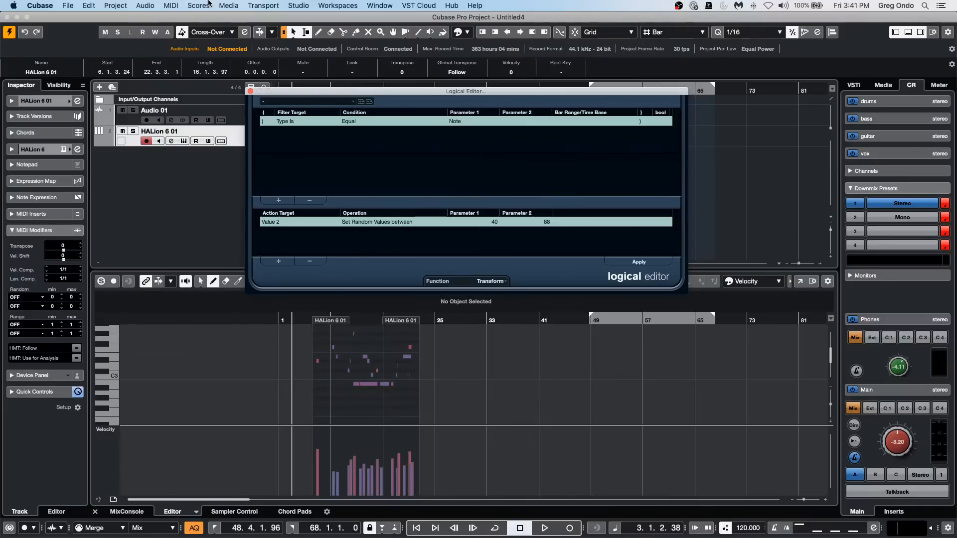
Close the Logical Editor, show the MixConsole, and switch the HALion 6 01 channel to the Stereo Combined Panner, panned about L56 R69.
click(131, 511)
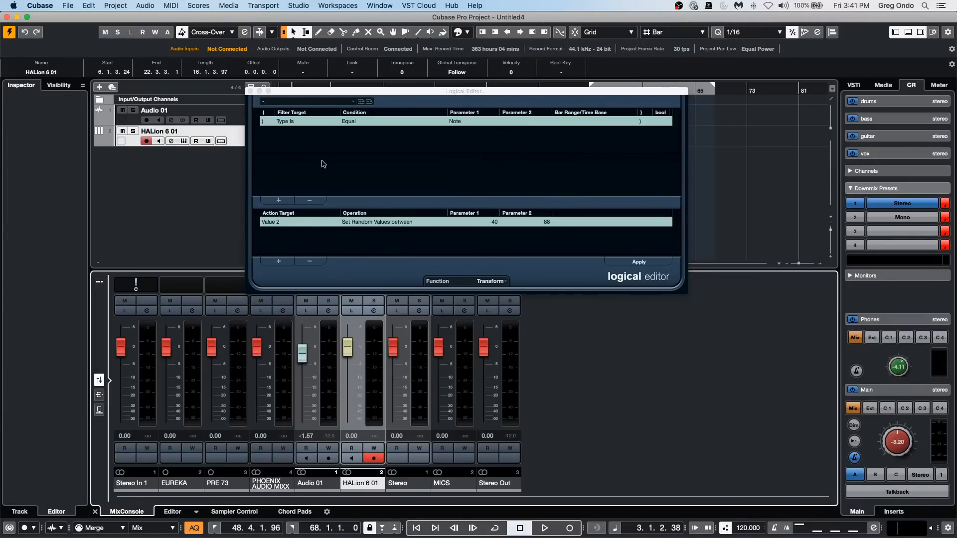
click(250, 92)
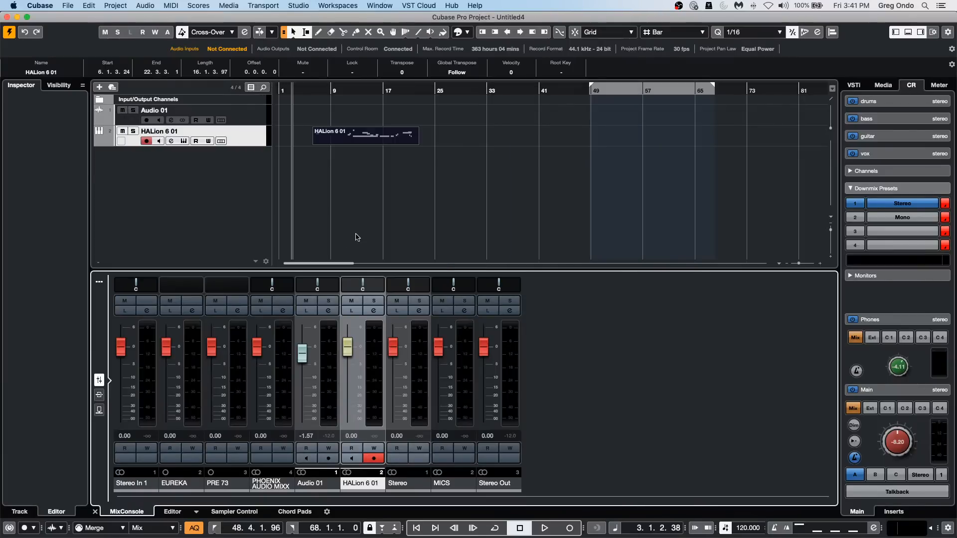
drag(368, 283, 365, 282)
right_click(385, 286)
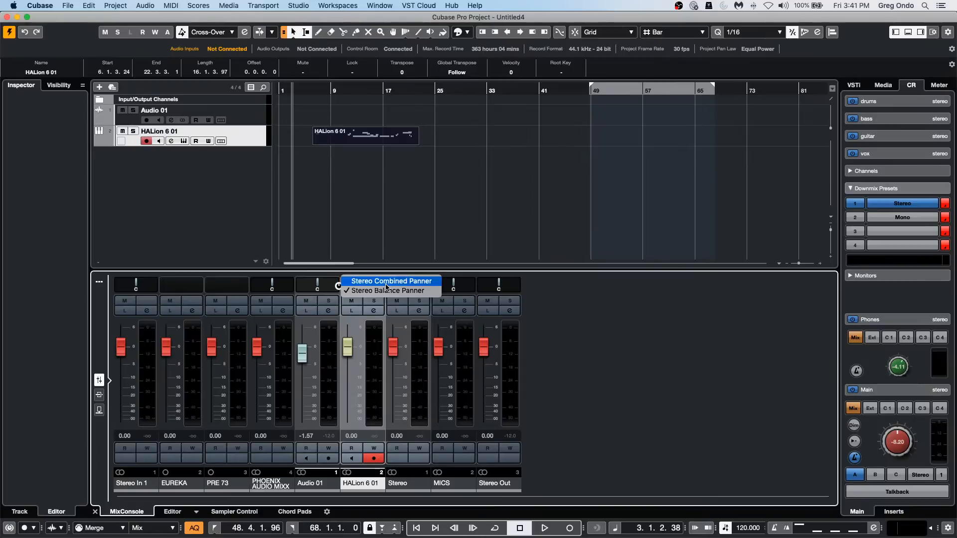
click(413, 292)
click(386, 286)
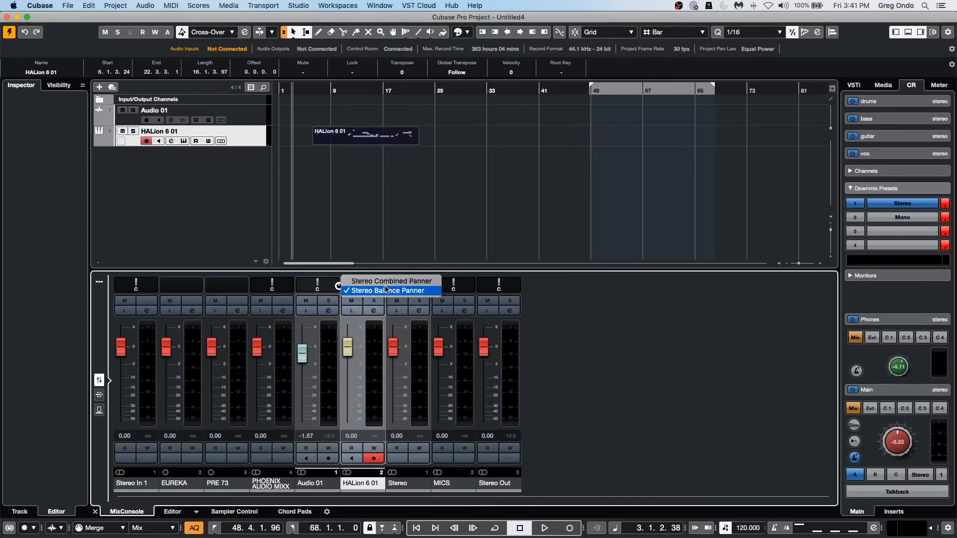
click(396, 281)
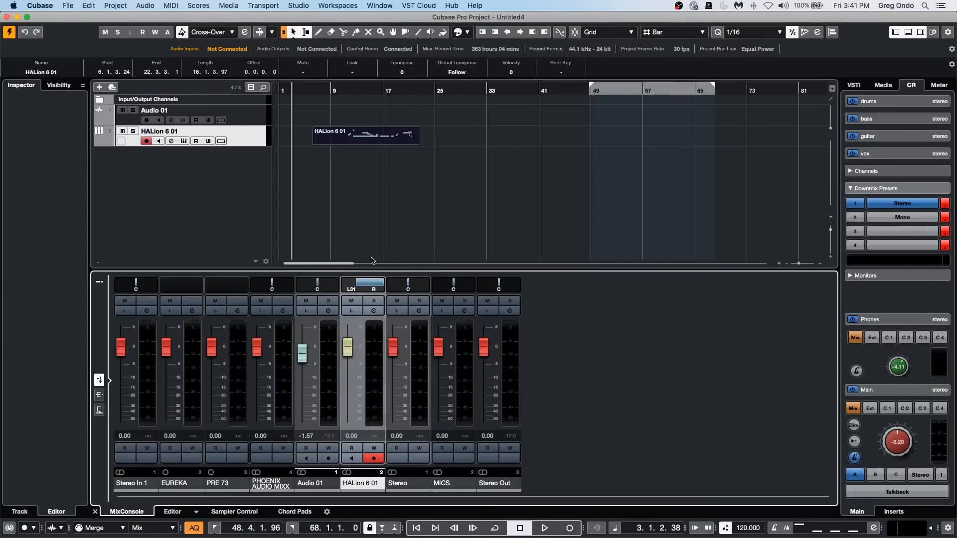
mouse_move(371, 257)
mouse_down()
mouse_move(362, 238)
mouse_move(350, 257)
mouse_move(362, 241)
mouse_move(368, 253)
mouse_move(368, 241)
mouse_move(363, 249)
mouse_up()
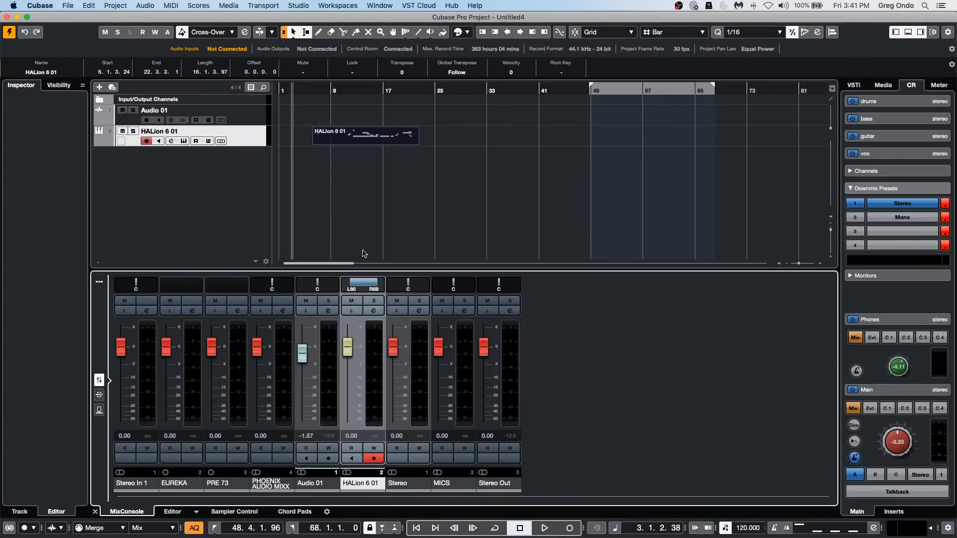
Add a 5.1 output bus in Audio Connections and move the window clear of the mixer's channel panners.
right_click(217, 215)
click(227, 5)
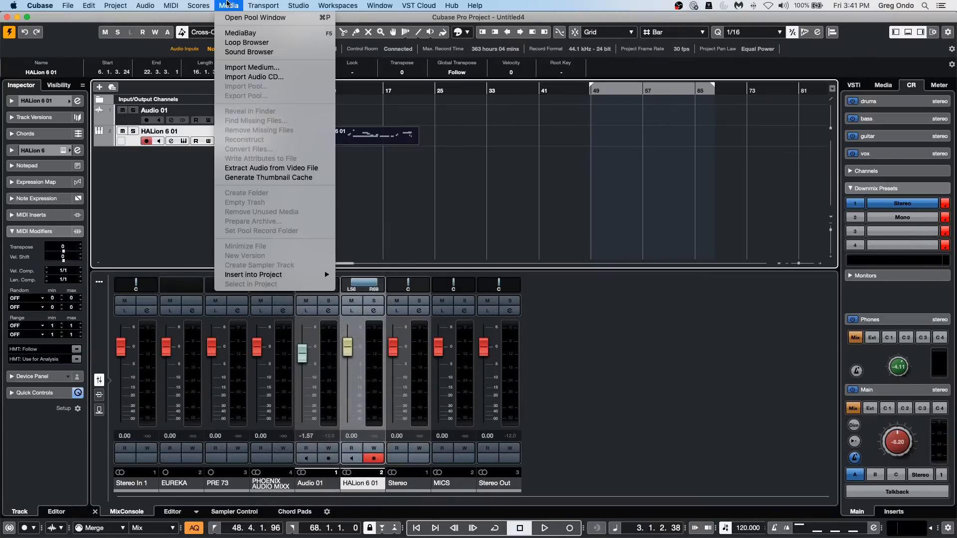
mouse_move(250, 9)
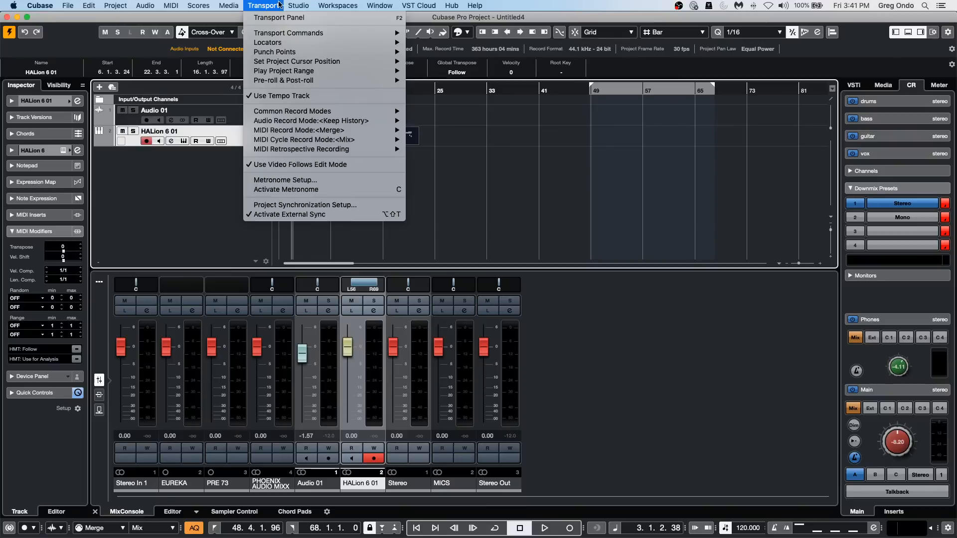
mouse_move(338, 6)
mouse_move(301, 6)
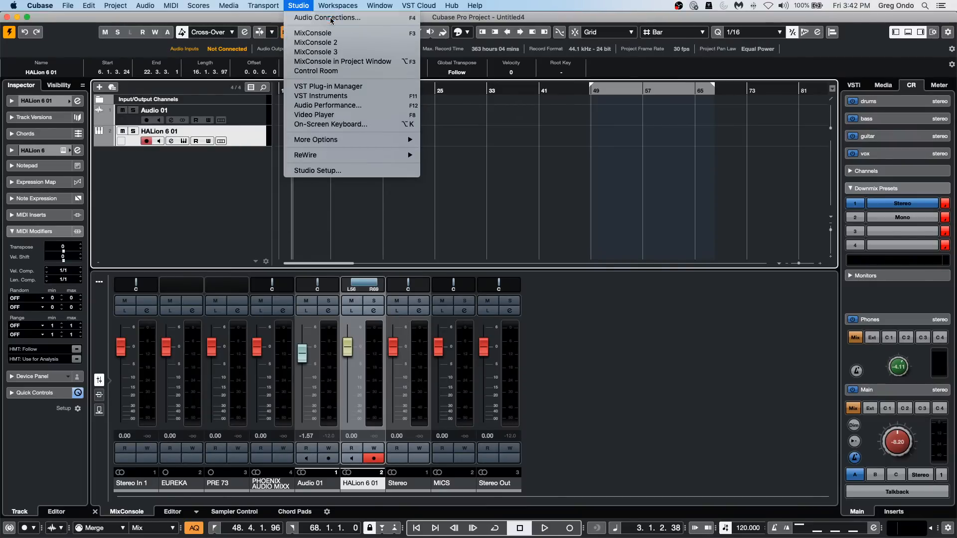
click(327, 17)
drag(103, 213, 395, 98)
click(437, 113)
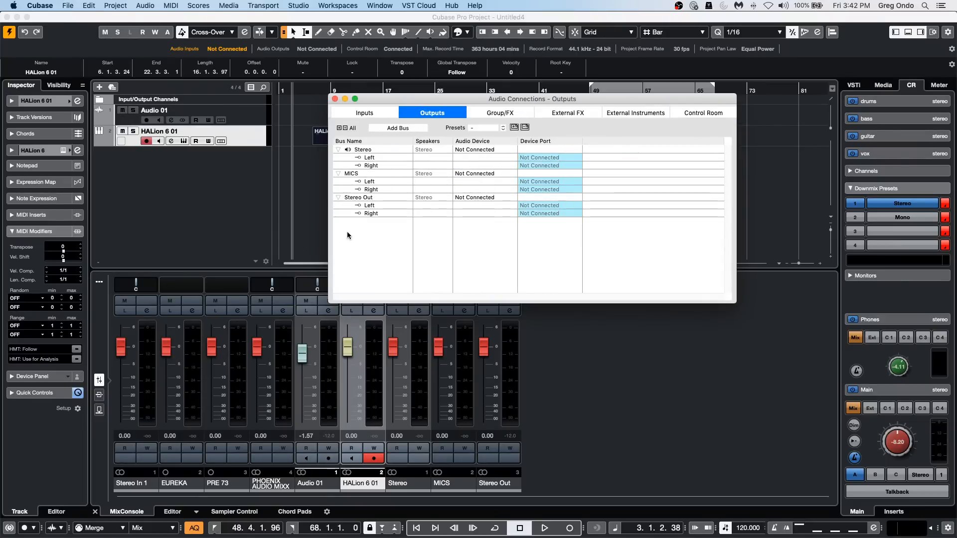
right_click(365, 235)
mouse_move(389, 257)
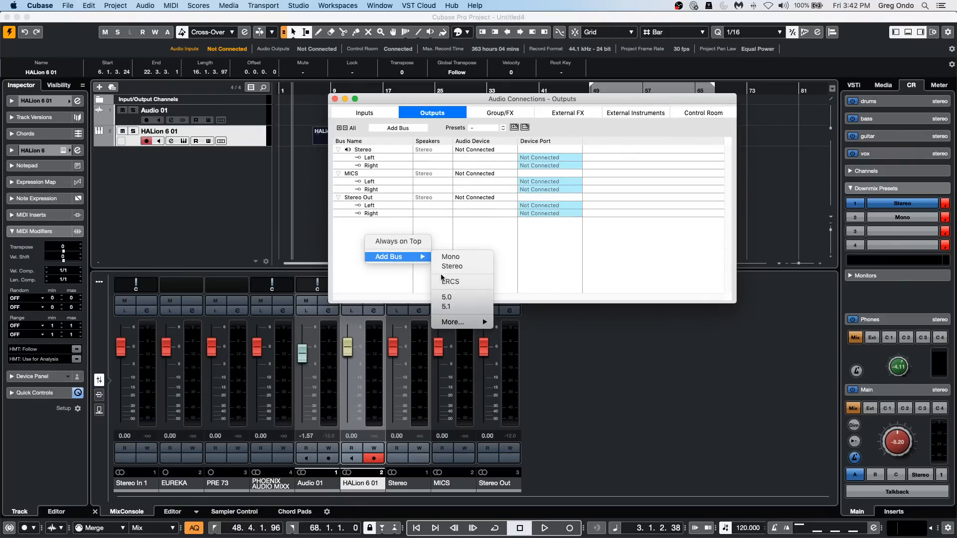
click(446, 306)
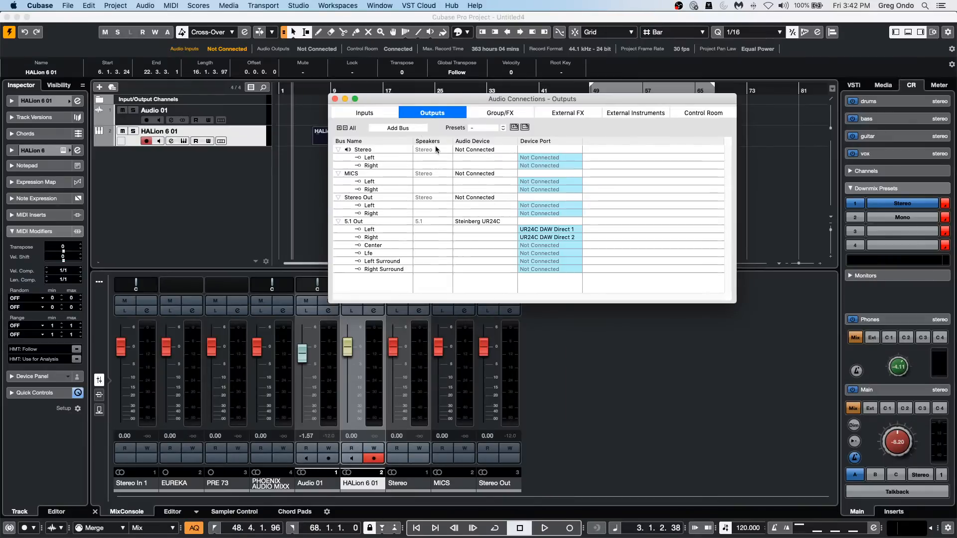
drag(389, 99, 576, 83)
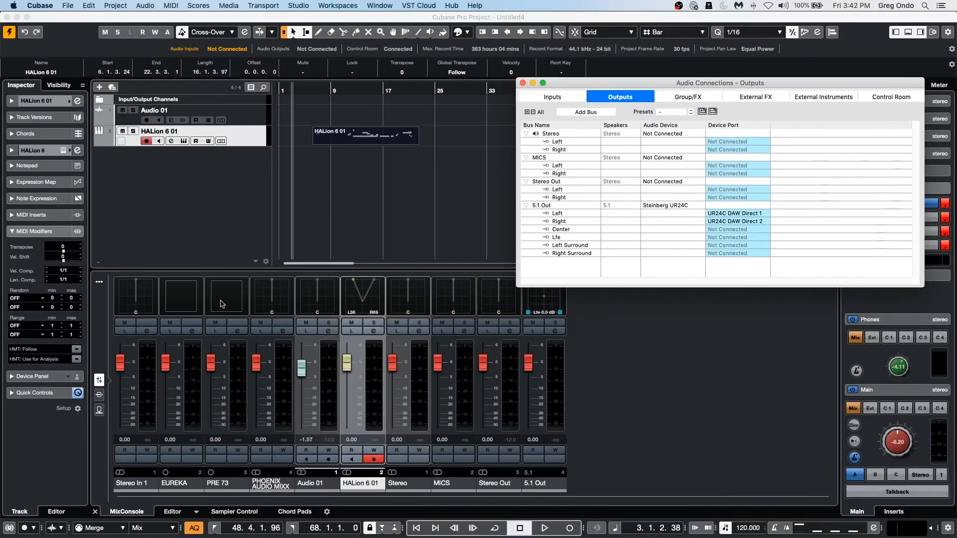
Pan the Audio 01 channel fully right and the HALion 6 01 channel fully left in the MixConsole.
key(F4)
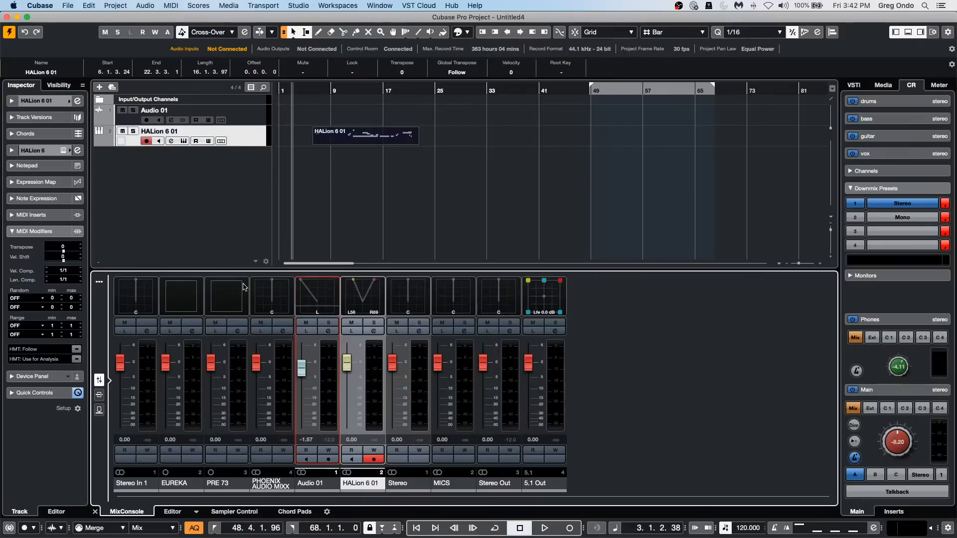
drag(243, 287, 314, 223)
key(F4)
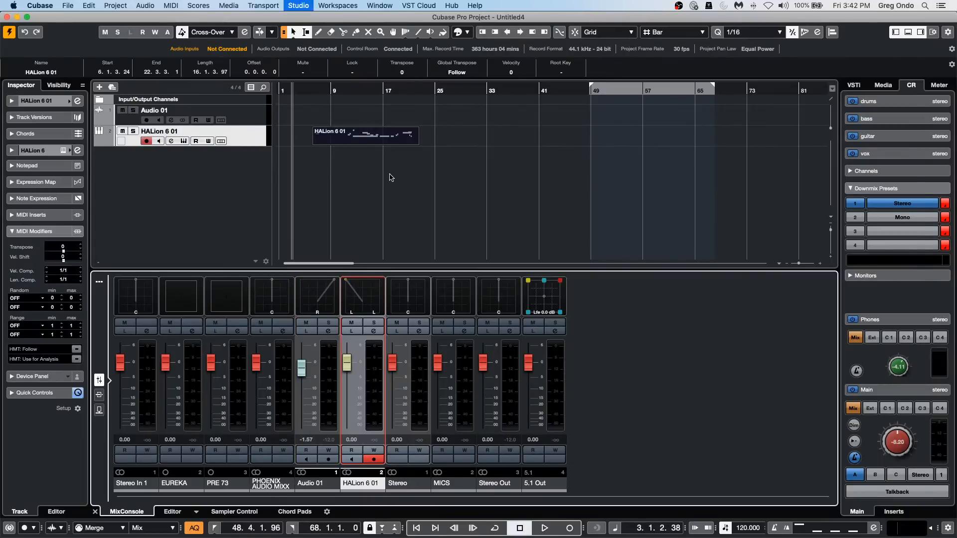
click(550, 207)
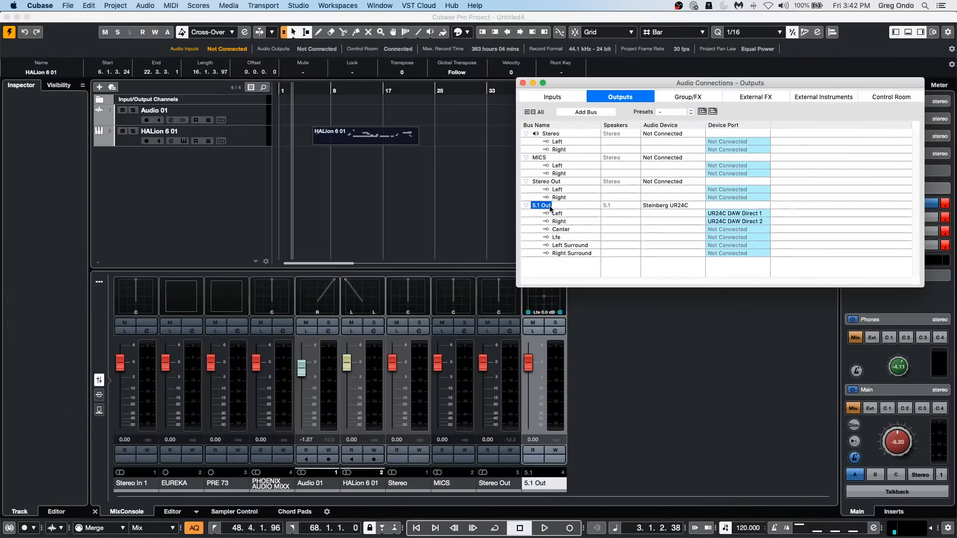
drag(349, 290, 338, 269)
click(242, 167)
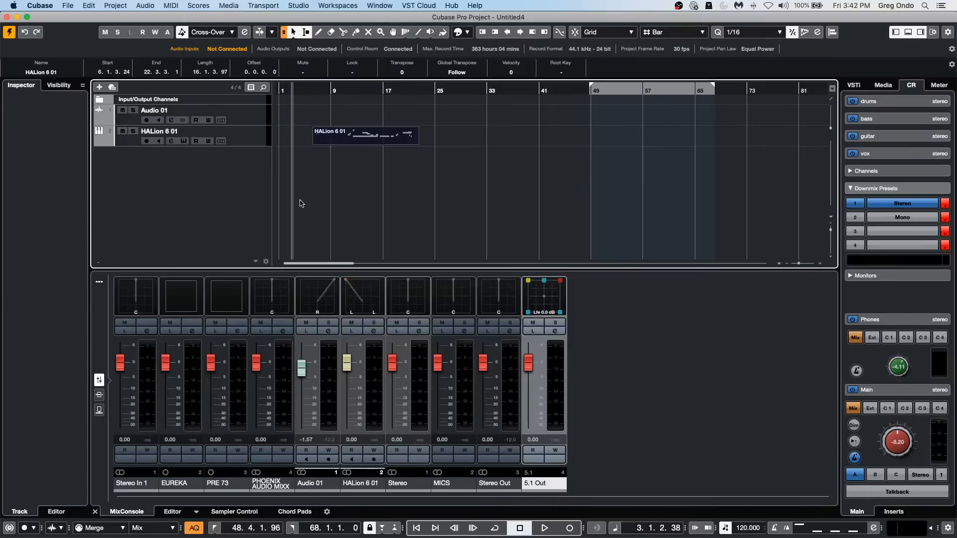
Remove the 5.1 Out bus from the output connections and close Audio Connections.
key(F4)
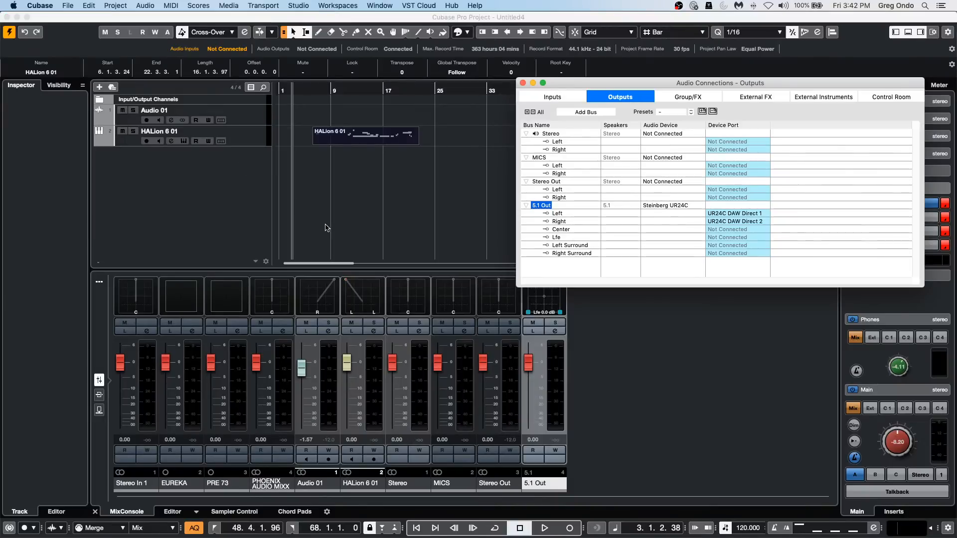
right_click(546, 205)
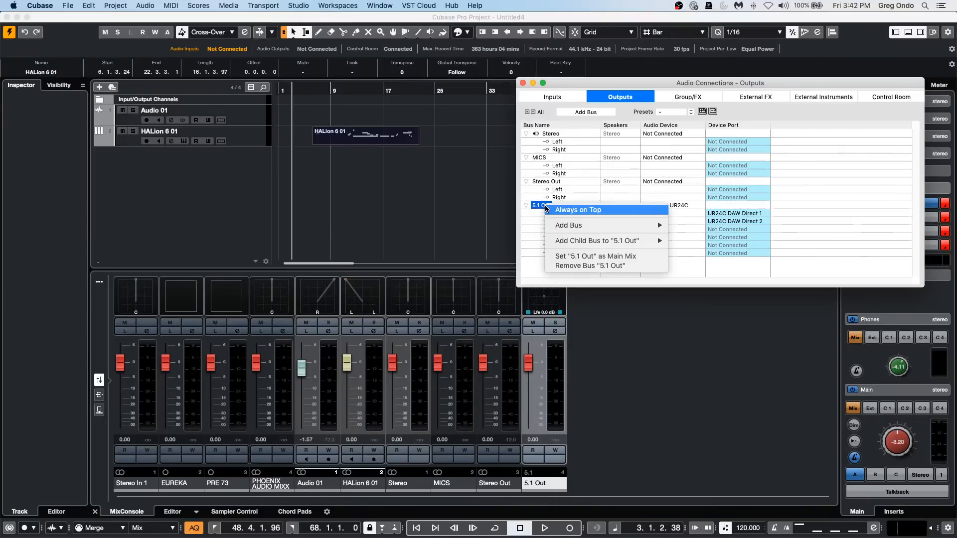
click(588, 266)
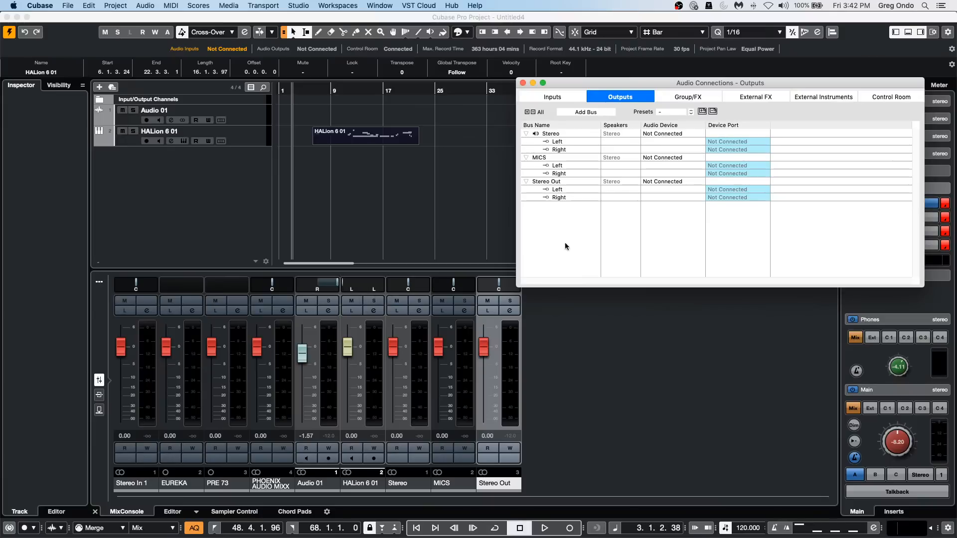
click(523, 83)
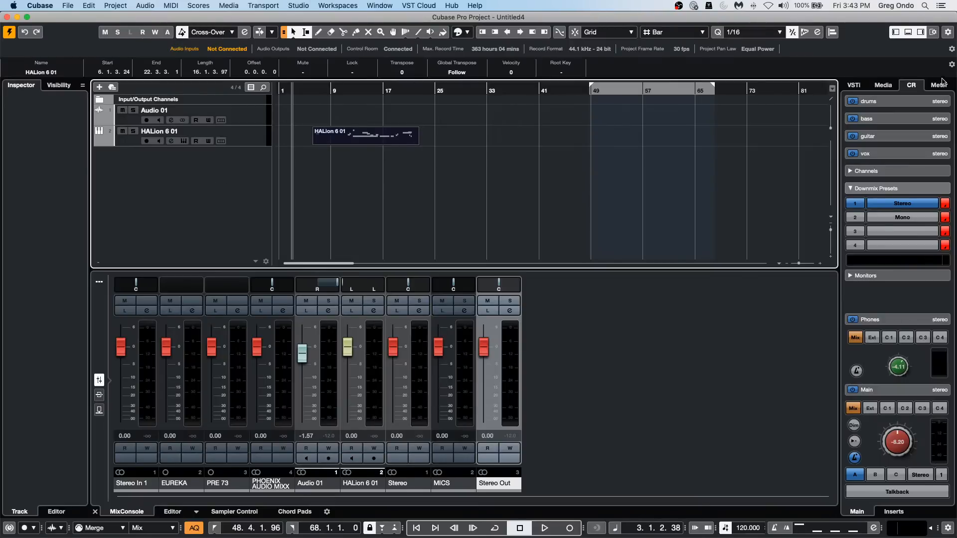
Open the recent project be someone.cpr.
click(881, 86)
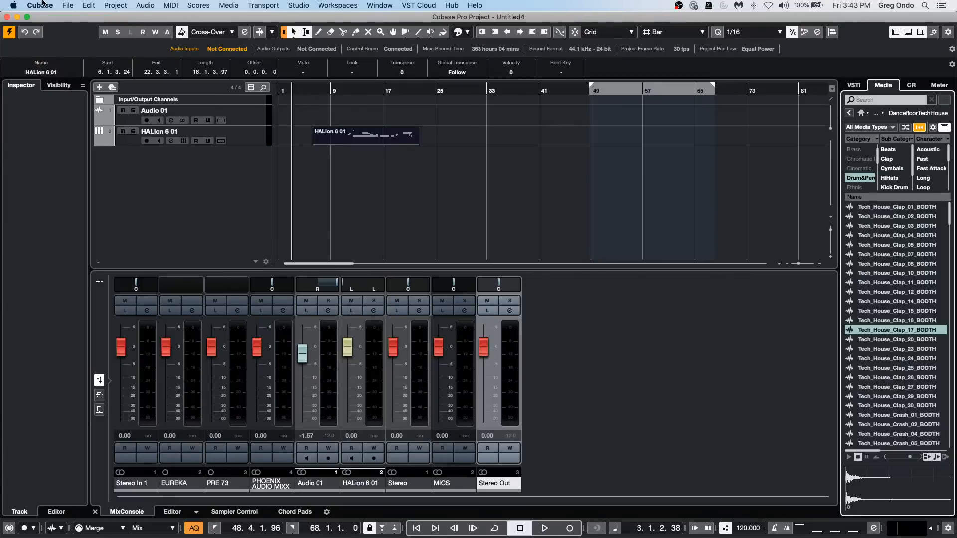
click(68, 5)
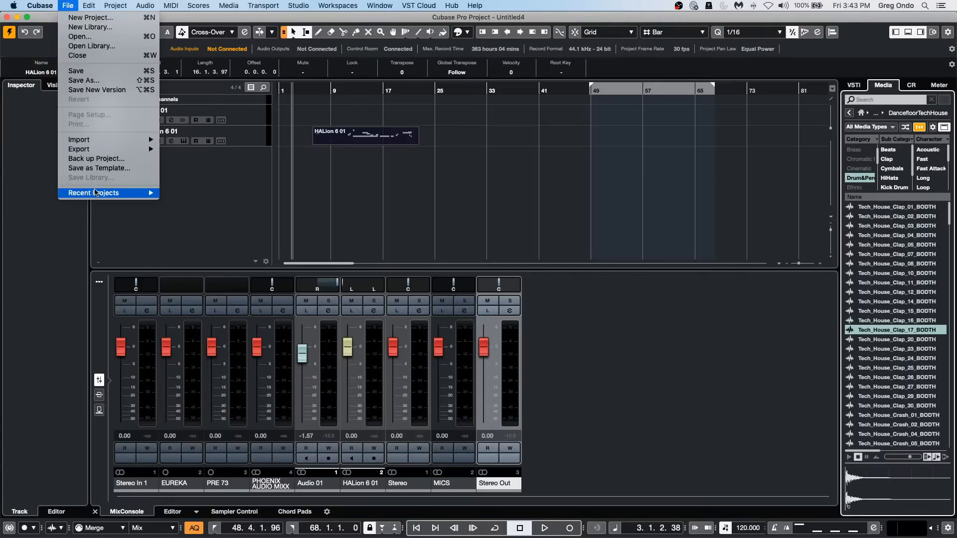
mouse_move(96, 194)
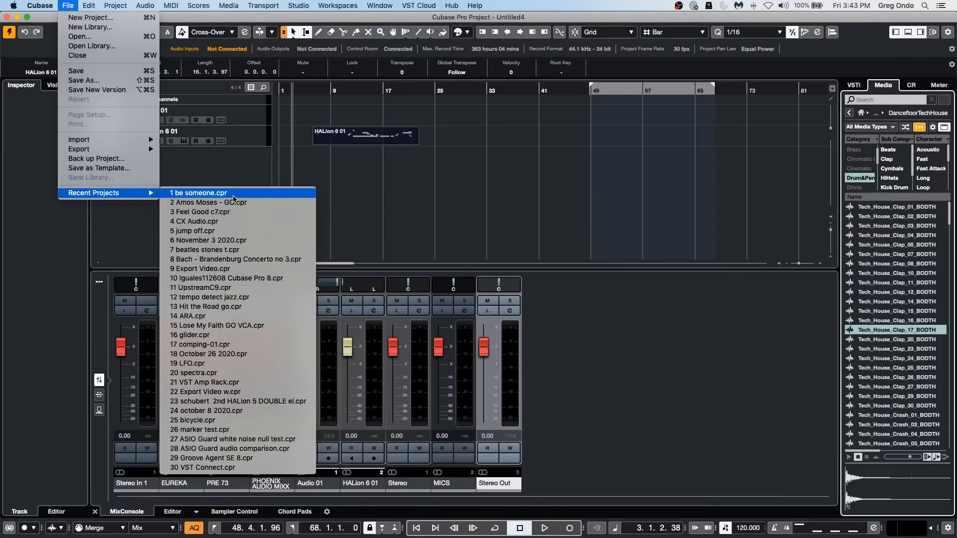
click(233, 198)
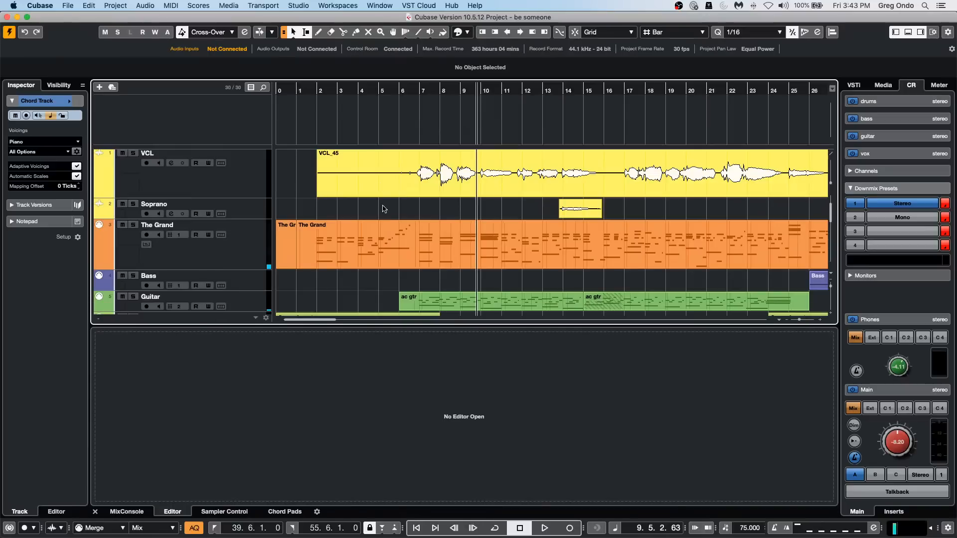
Enlarge the VCL track's height and show the MixConsole below the project, with the vocal from bar 5 in view.
click(324, 91)
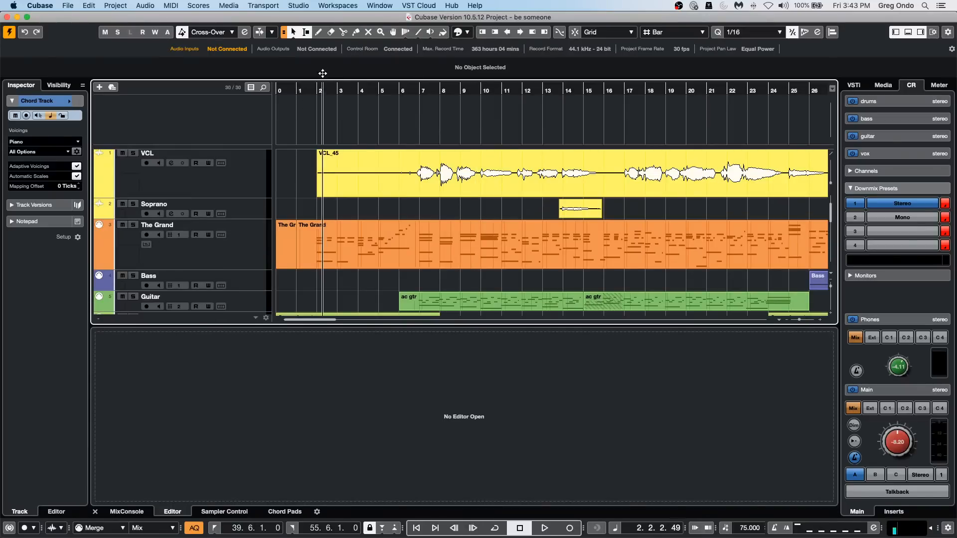
drag(323, 73, 319, 44)
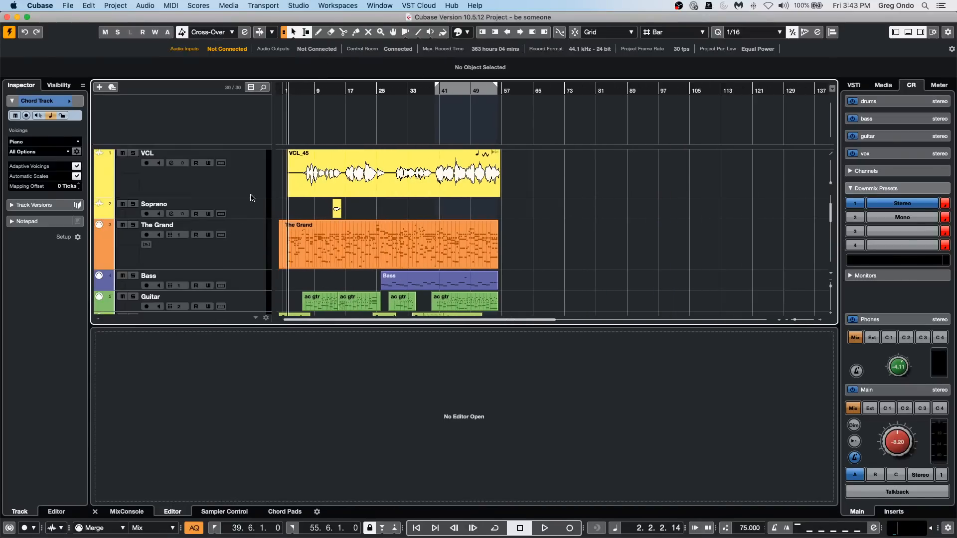
drag(250, 197, 253, 257)
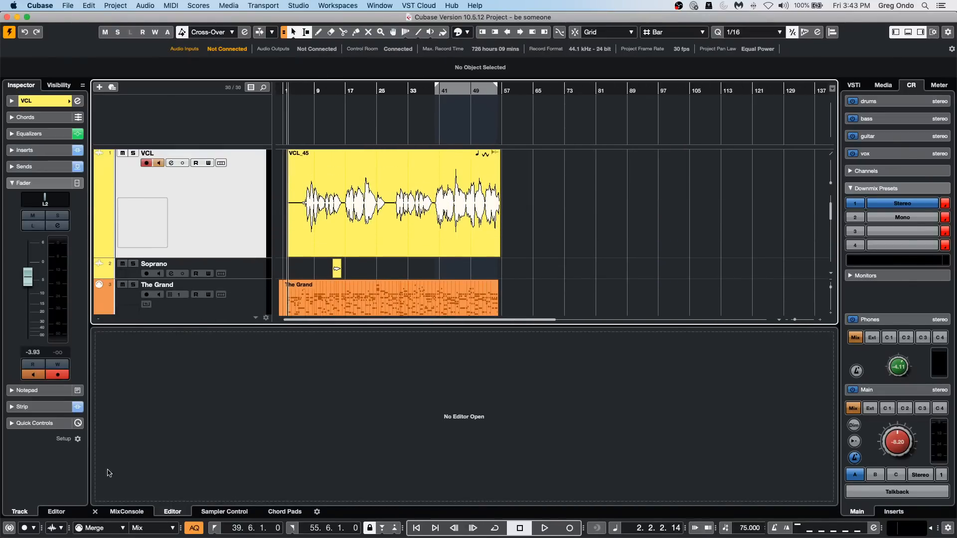
click(114, 511)
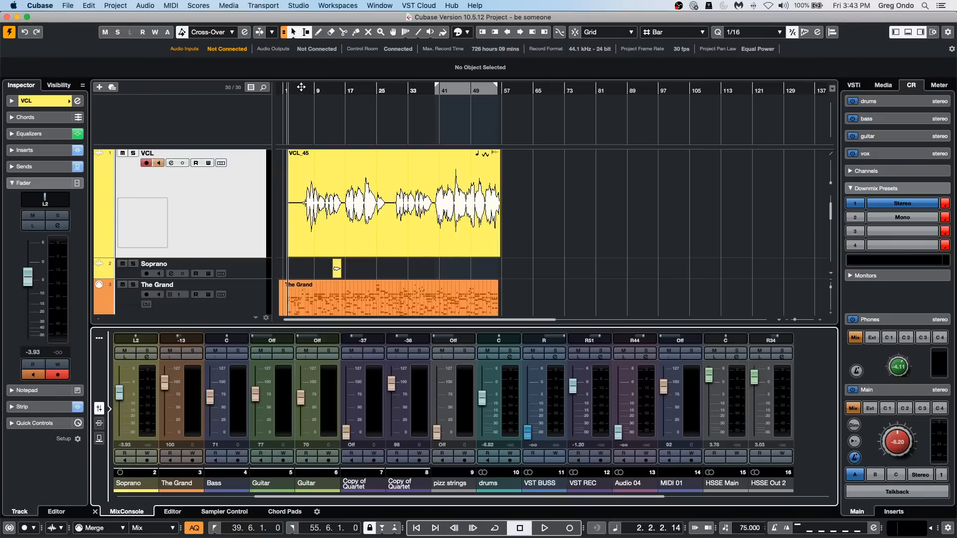
drag(302, 86, 302, 111)
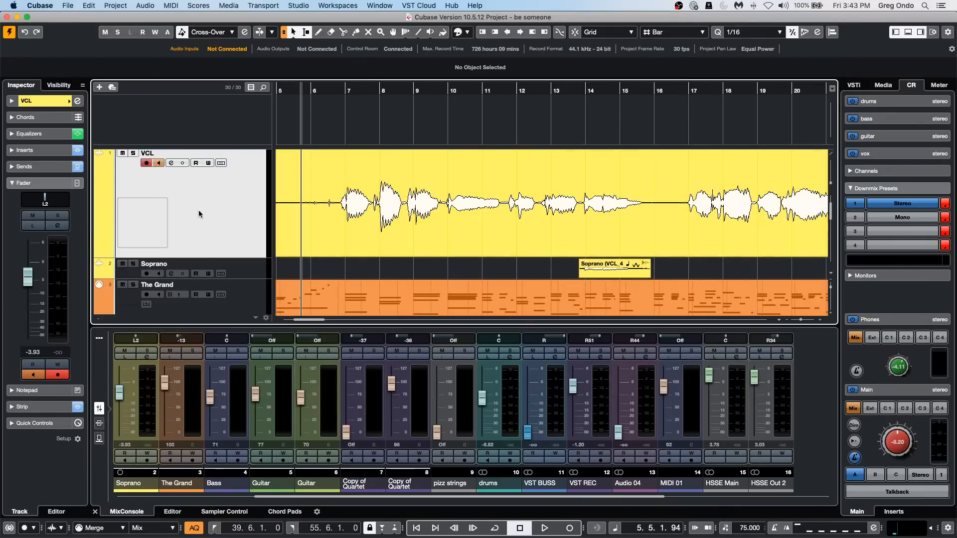
Split the VCL vocal into separate phrases from just before bar 7 to about bar 12 using range selections.
drag(339, 188, 442, 177)
key(shift+x)
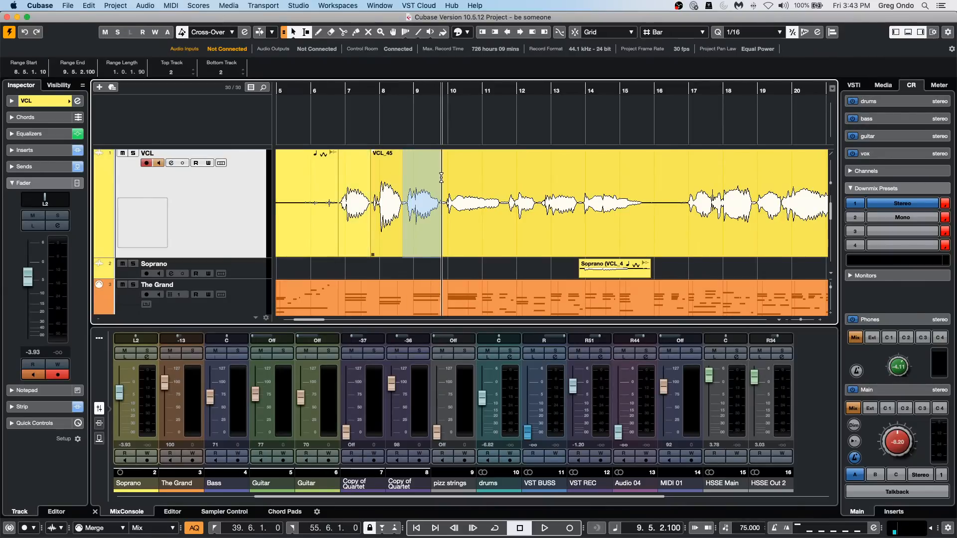
key(shift+x)
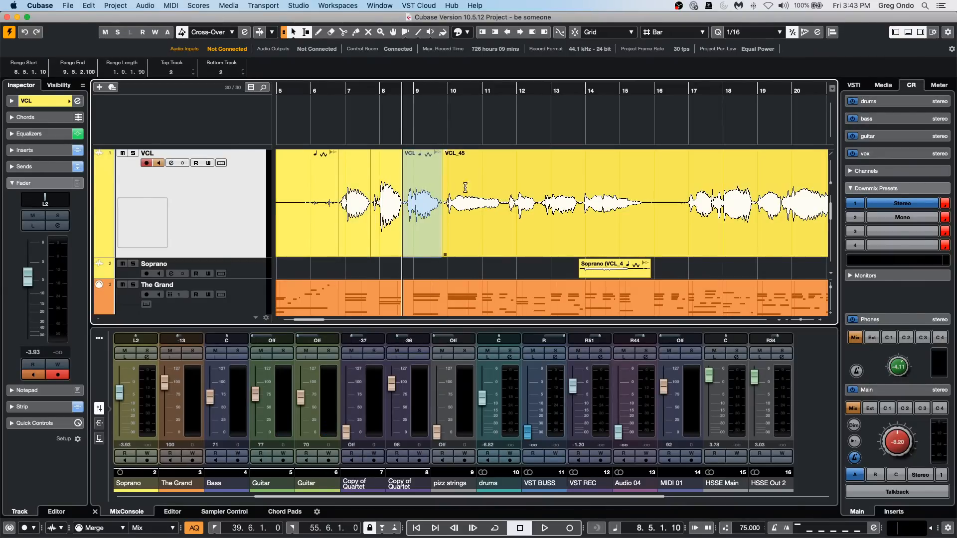
drag(501, 192, 445, 192)
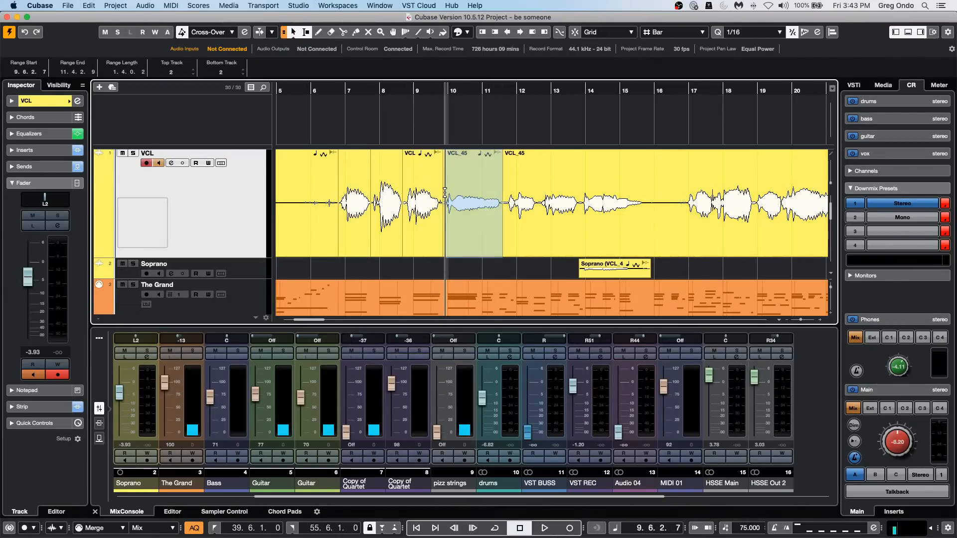
key(shift+x)
drag(540, 193, 504, 196)
key(shift+x)
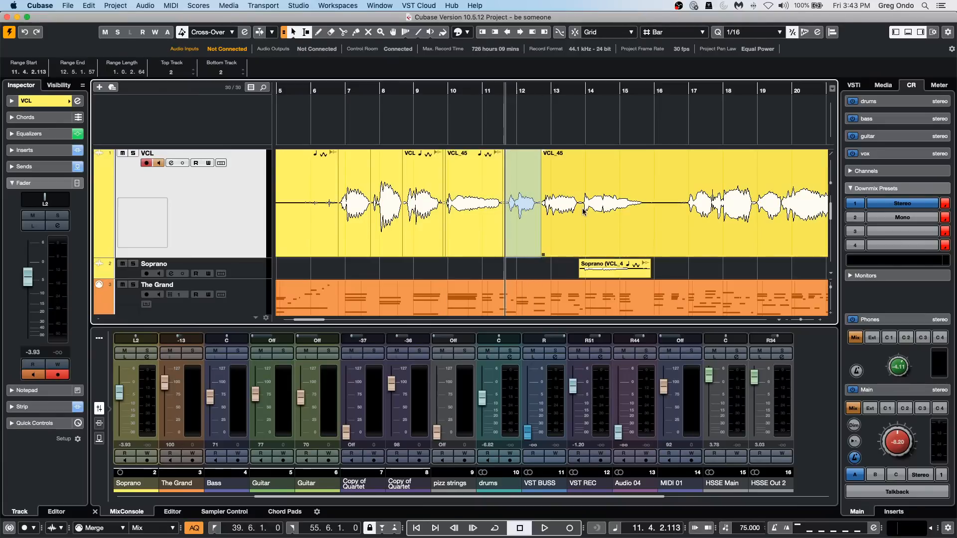
Split the rest of the visible VCL vocal into separate phrases from bar 12 to shortly before bar 20.
drag(581, 192, 541, 192)
key(shift+x)
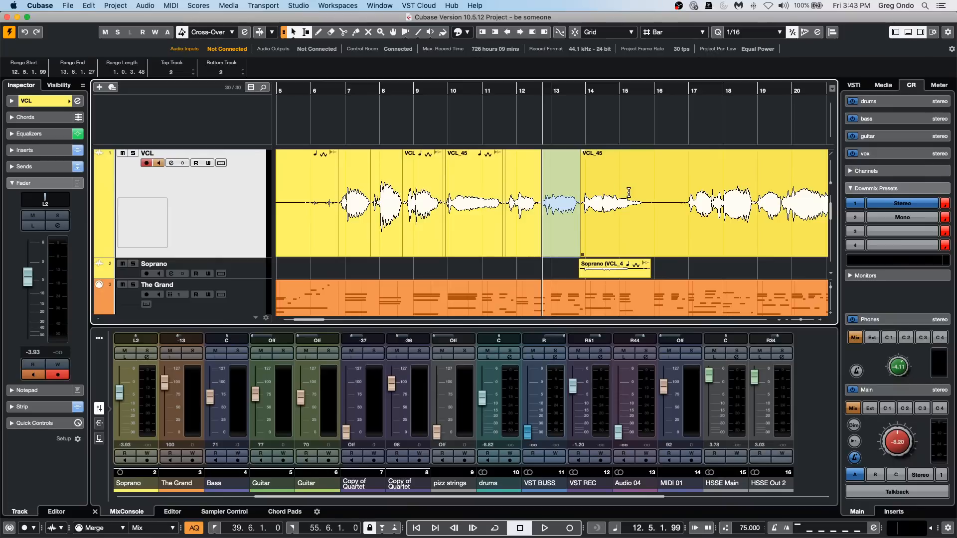
drag(642, 191, 583, 192)
drag(681, 192, 722, 188)
key(shift+x)
key(shift+x)
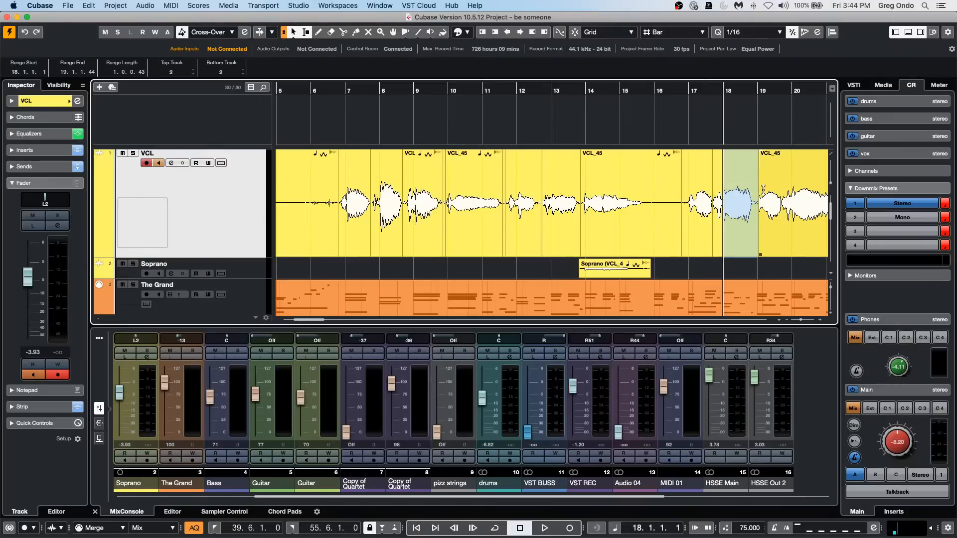
drag(781, 183, 758, 182)
key(shift+x)
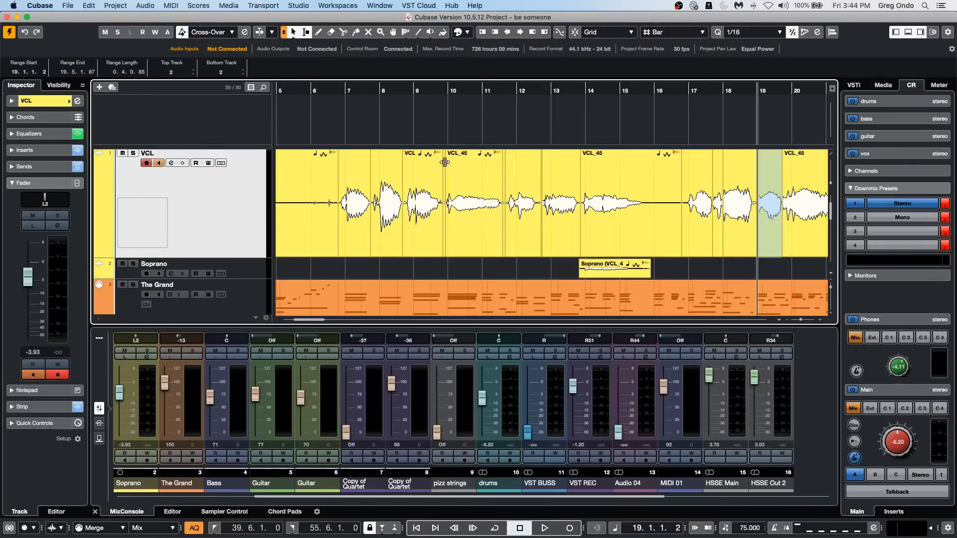
Adjust the event volume of the individual vocal phrases between bars 7 and 11.
drag(421, 153, 422, 158)
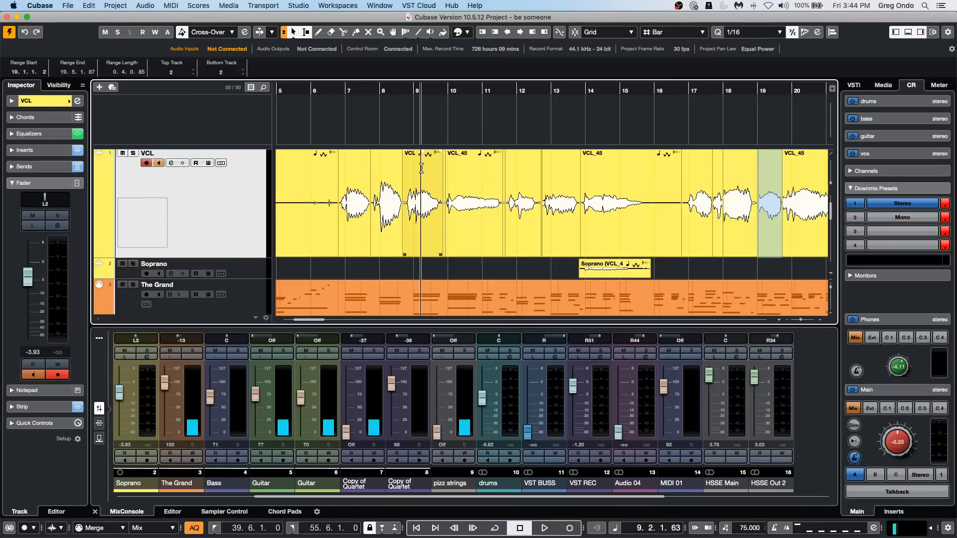
drag(327, 89, 328, 119)
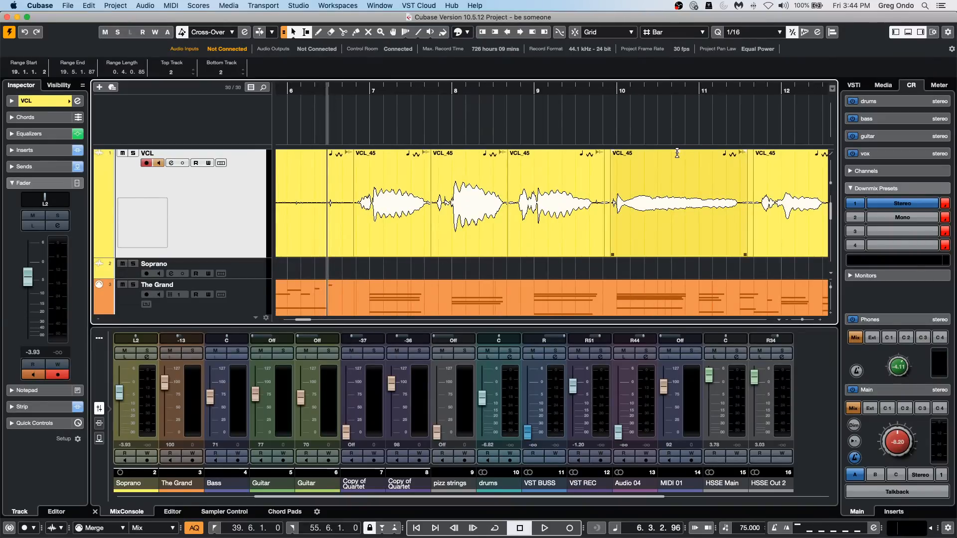
drag(681, 153, 667, 25)
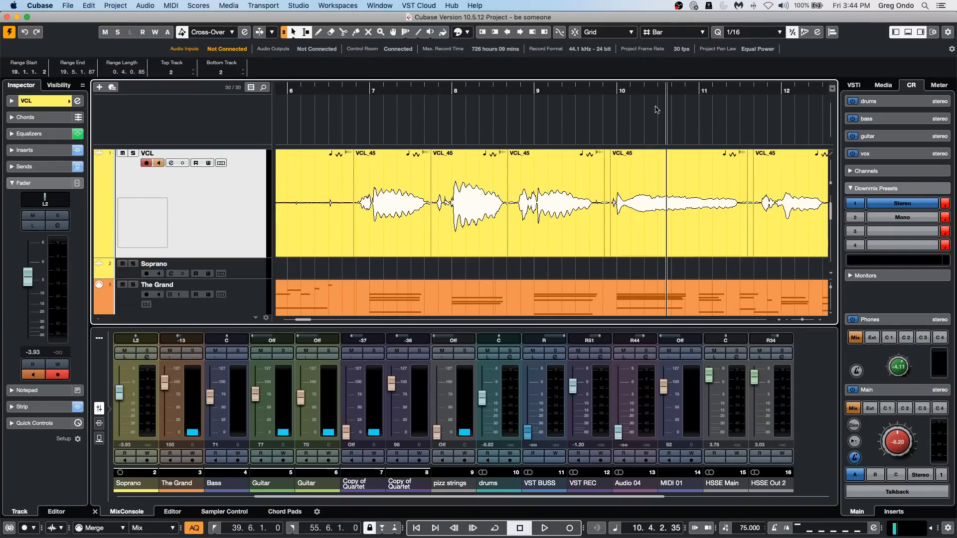
drag(556, 152, 571, 131)
drag(469, 153, 471, 110)
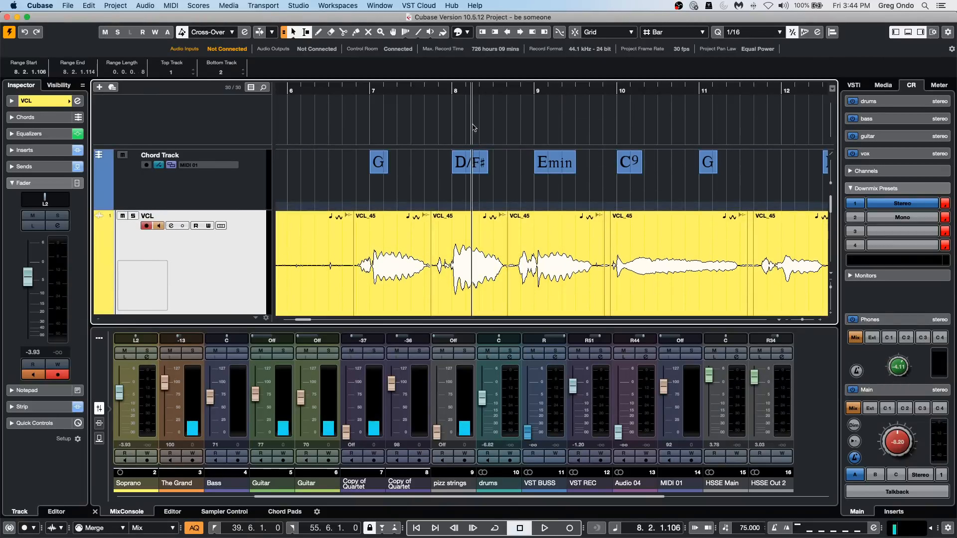
drag(469, 213, 466, 314)
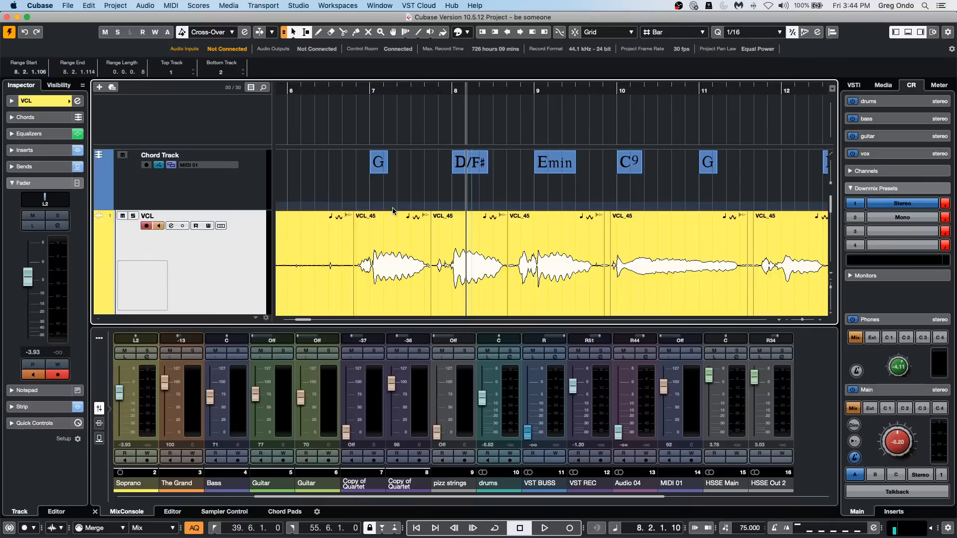
drag(392, 213, 384, 245)
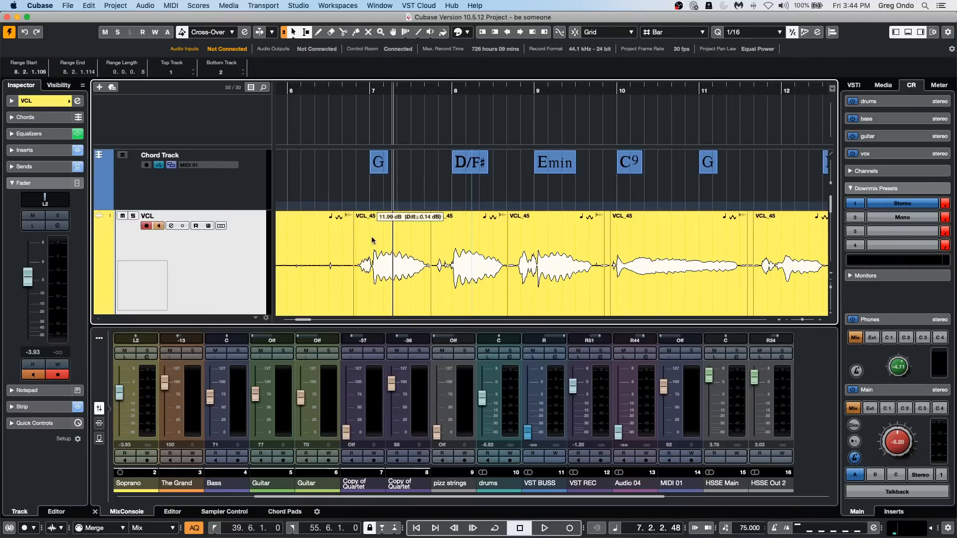
Try adjusting the event volume of further vocal phrases, with bars 0 to 19 in view.
key(g)
key(g)
key(g)
key(g)
key(g)
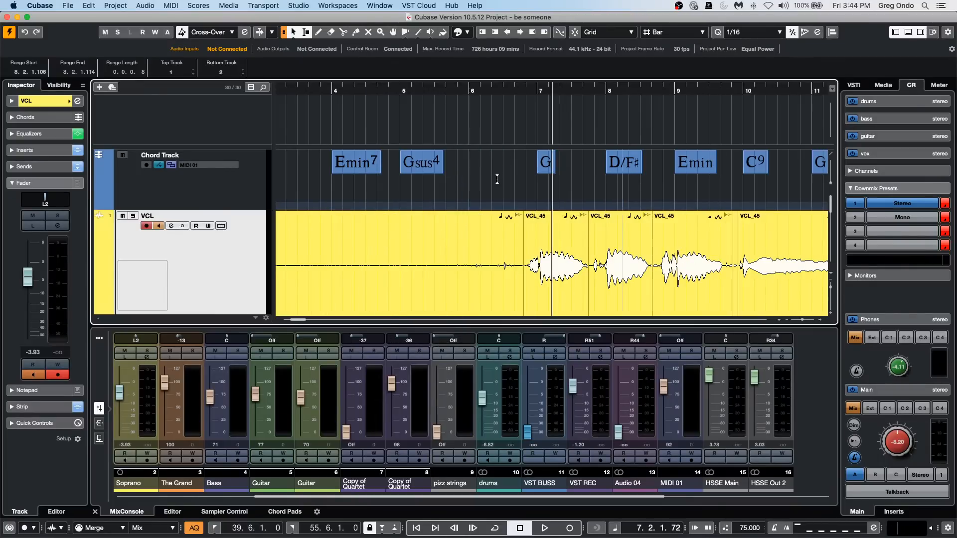
key(g)
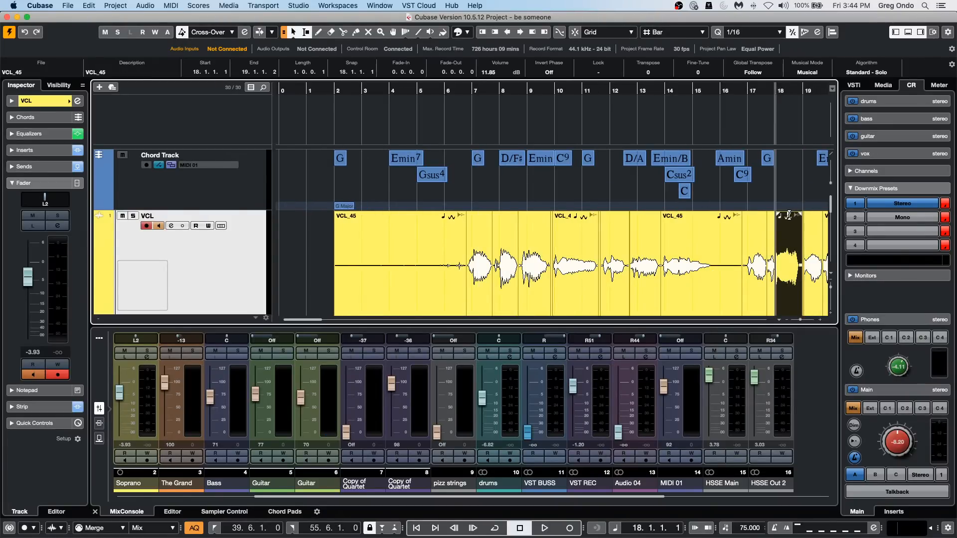
click(791, 190)
click(754, 218)
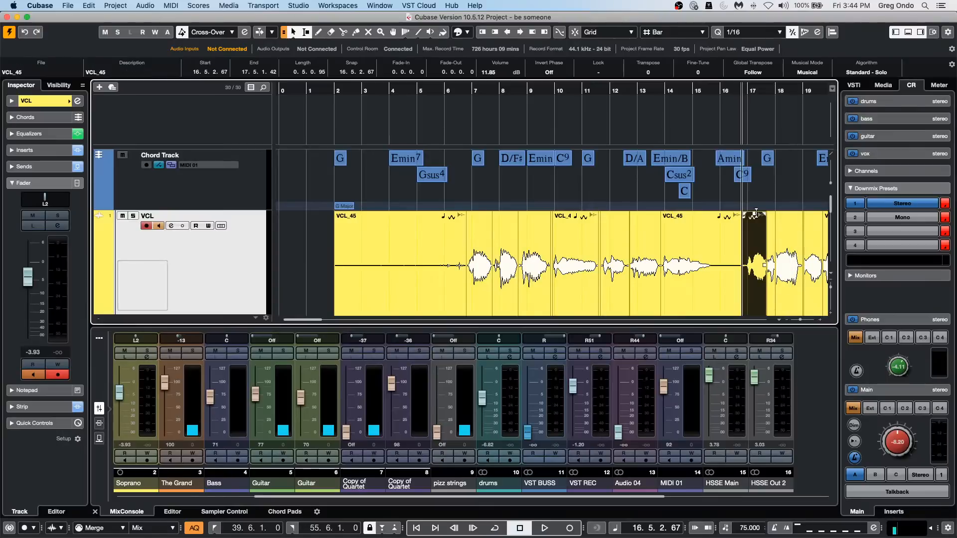
drag(755, 219, 749, 219)
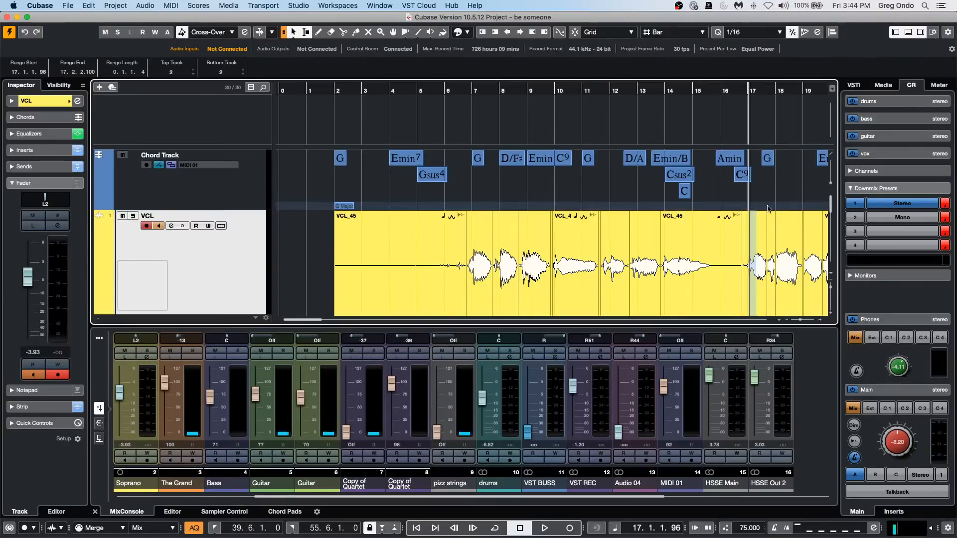
click(572, 239)
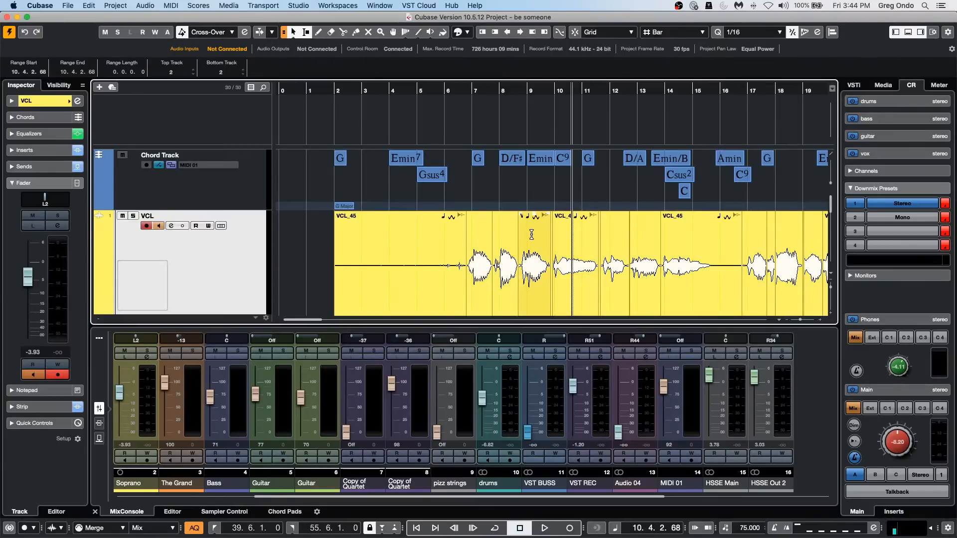
drag(535, 213, 523, 261)
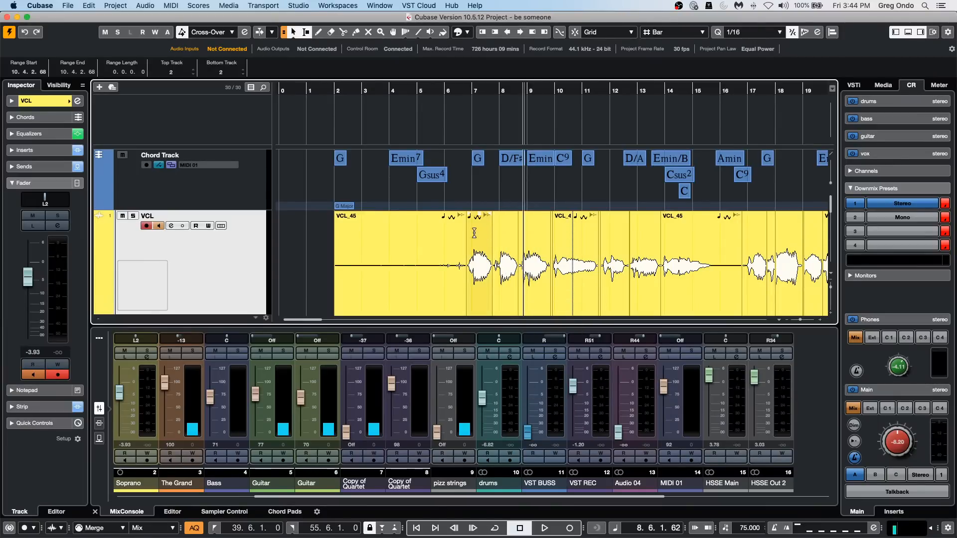
mouse_move(478, 215)
mouse_down()
mouse_move(481, 294)
mouse_move(477, 230)
mouse_move(477, 282)
mouse_move(490, 208)
mouse_move(496, 214)
mouse_up()
drag(618, 224, 563, 120)
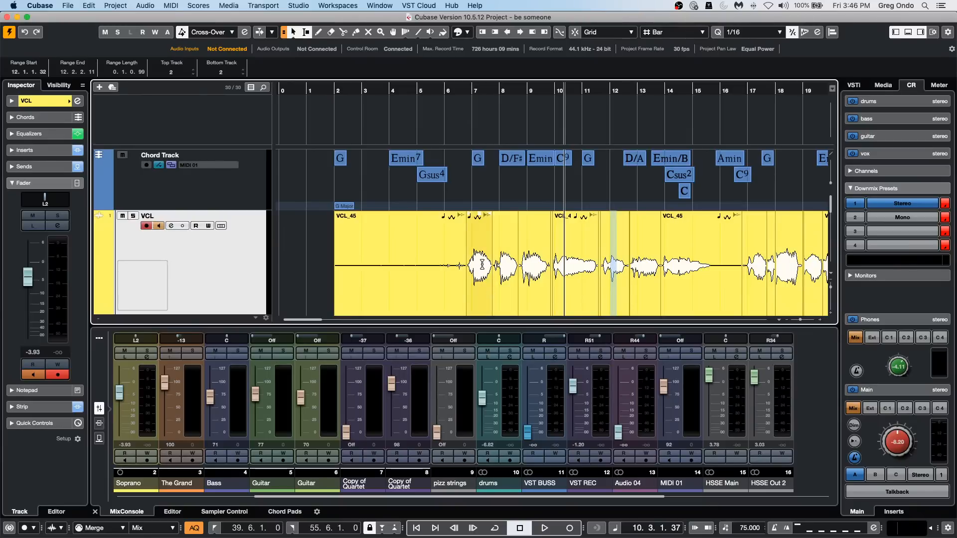
right_click(485, 265)
click(509, 265)
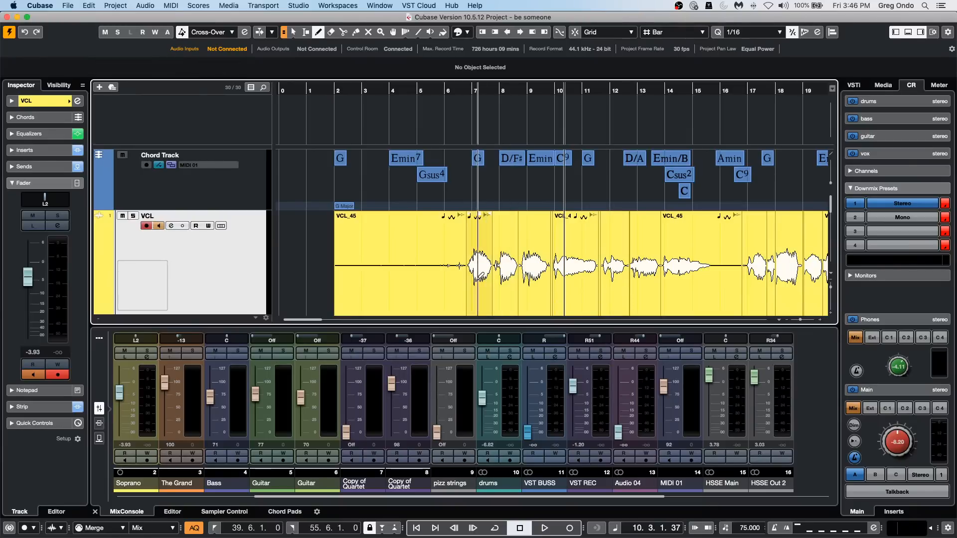
scroll(498, 274, down, 1)
scroll(499, 273, down, 1)
key(2)
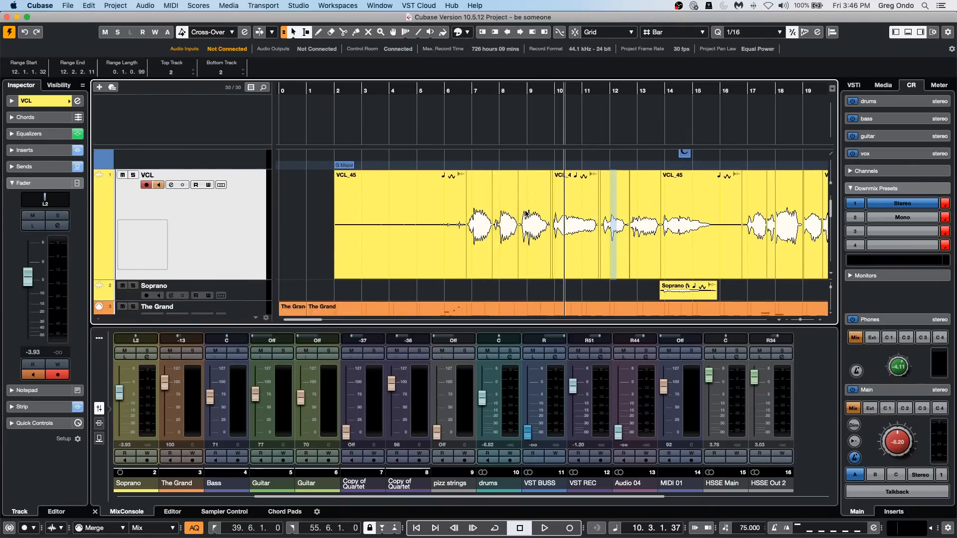
click(539, 209)
click(537, 175)
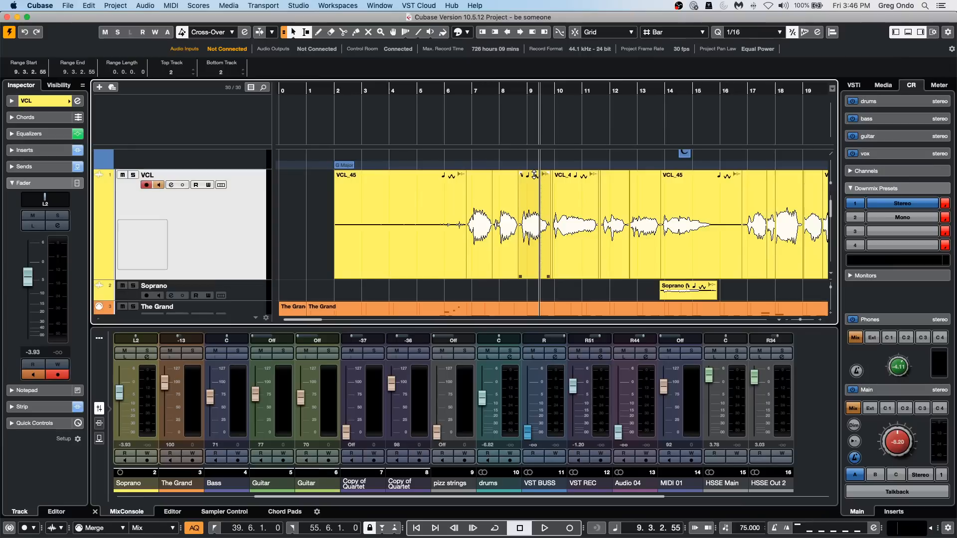
mouse_move(535, 174)
mouse_down()
mouse_move(543, 327)
mouse_move(519, 168)
mouse_up()
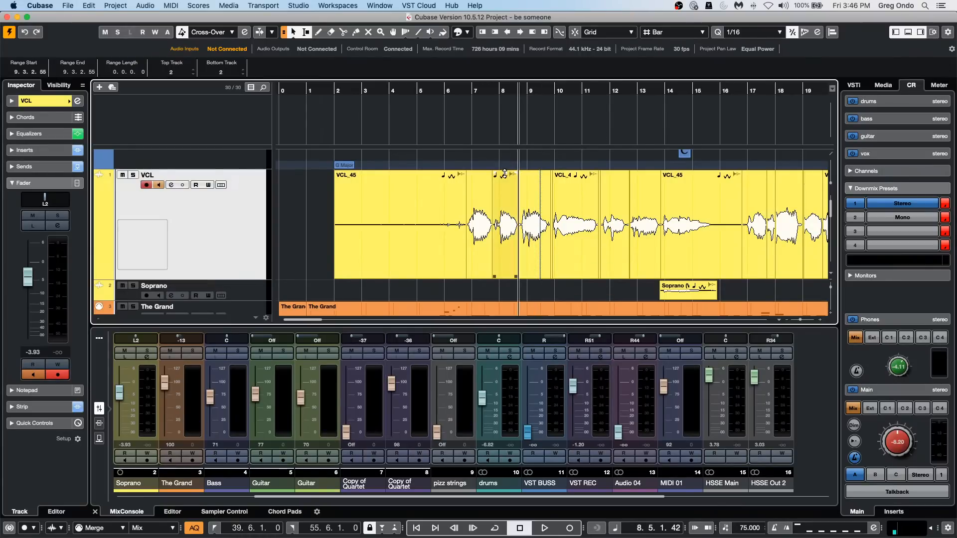
scroll(506, 173, up, 1)
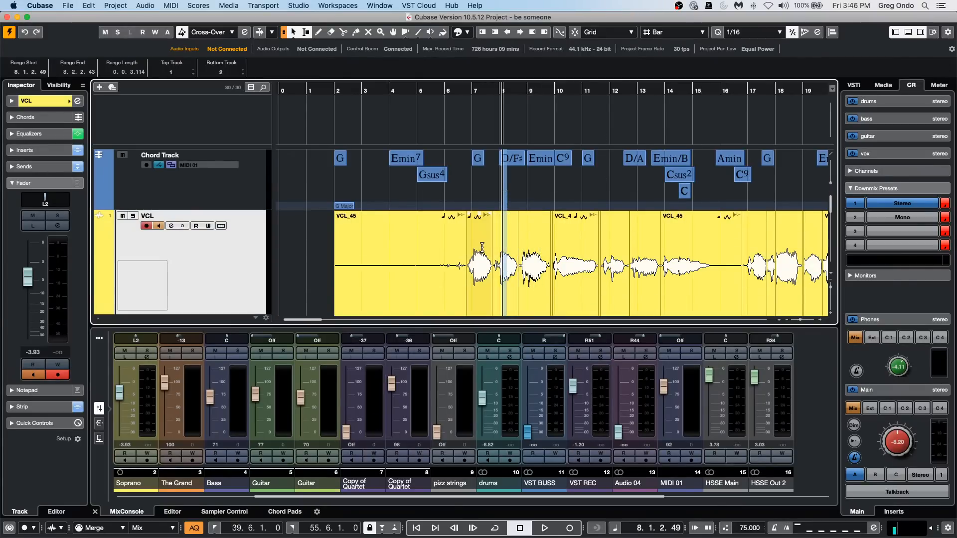
click(482, 223)
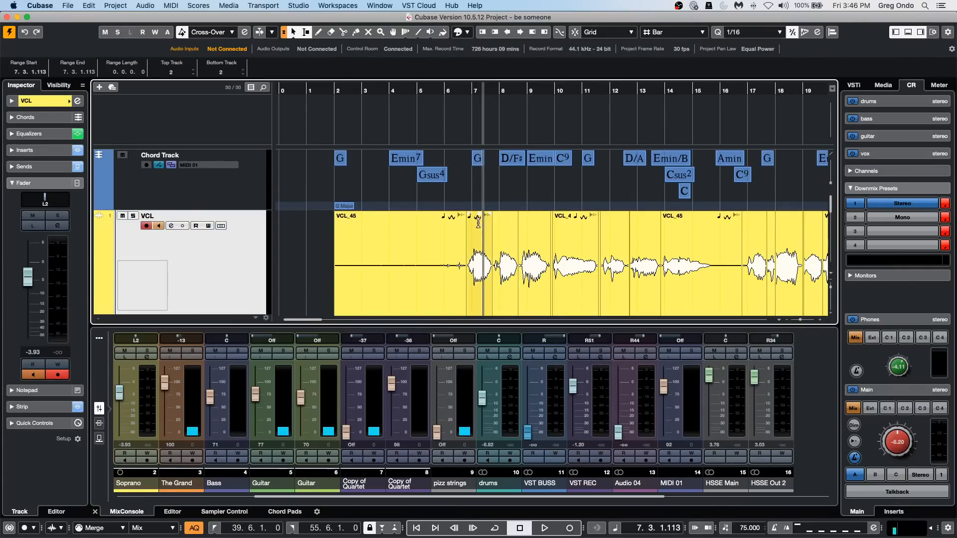
Draw a volume envelope with the Draw tool on the vocal phrase at bar 10.
right_click(558, 245)
click(581, 247)
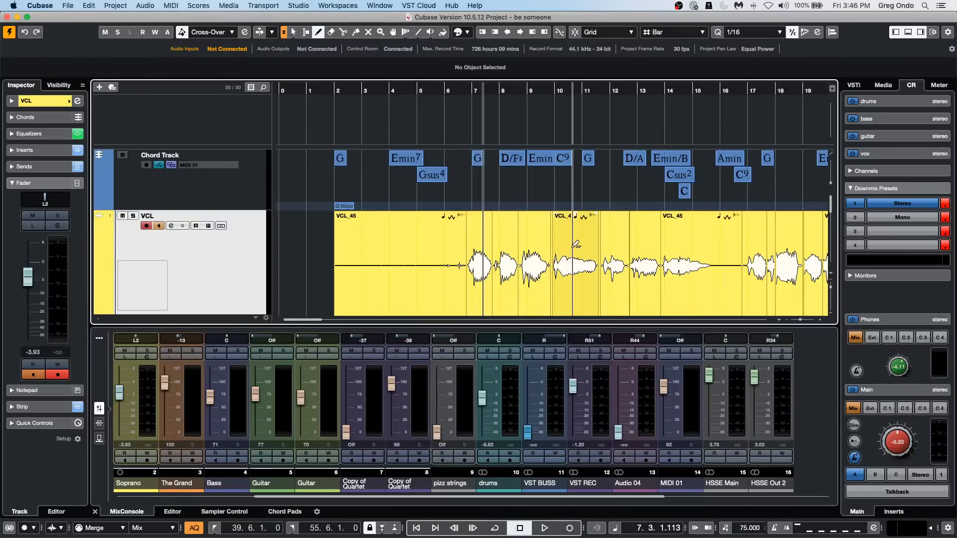
scroll(575, 239, down, 2)
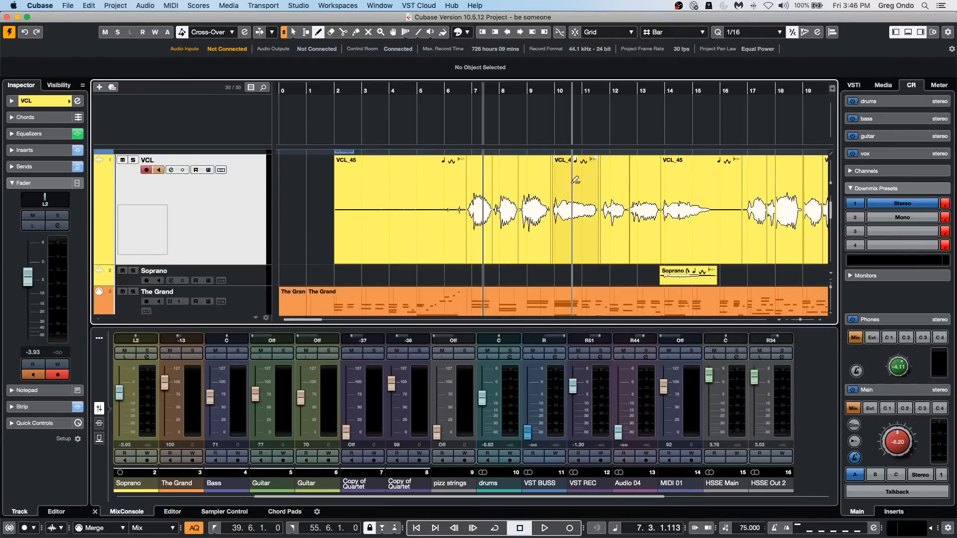
mouse_move(574, 190)
mouse_down()
mouse_move(590, 232)
mouse_move(582, 203)
mouse_up()
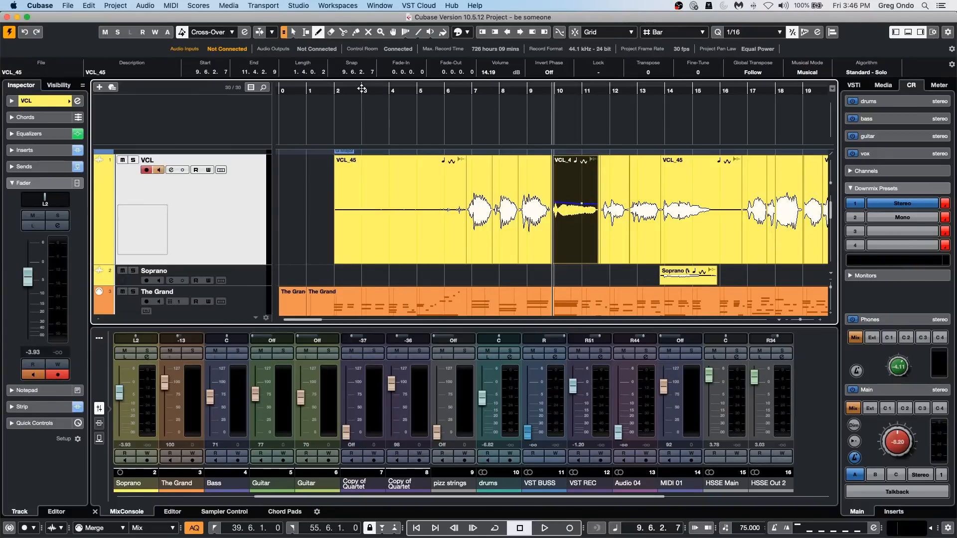
Draw a volume envelope on the long vocal event between bars 23 and 25 that rises, dips and rises again.
drag(362, 89, 363, 69)
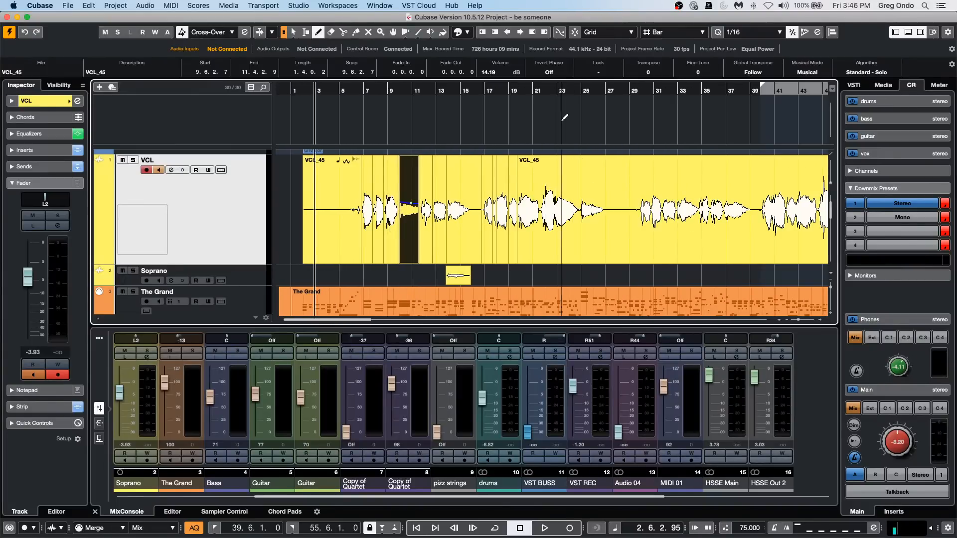
drag(563, 128, 562, 151)
click(554, 210)
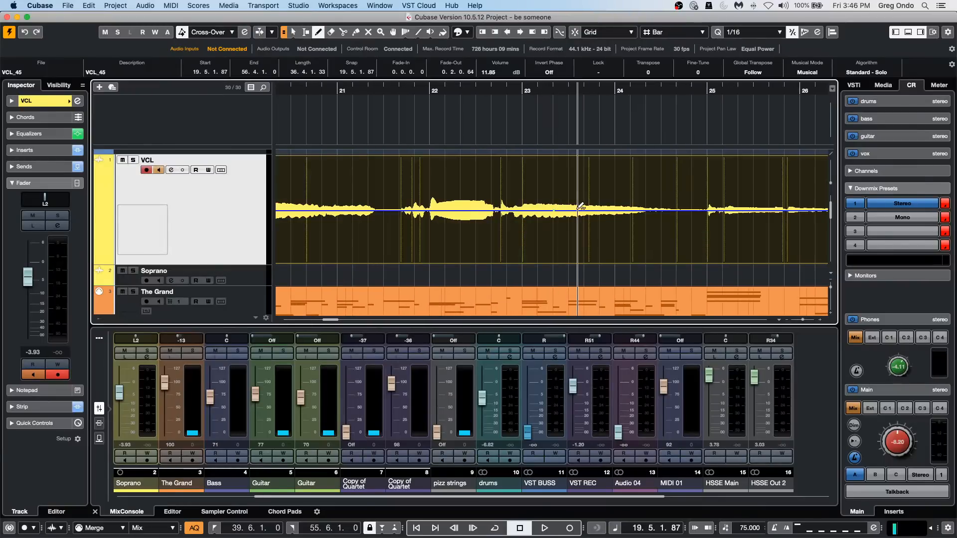
click(582, 183)
click(632, 209)
click(674, 191)
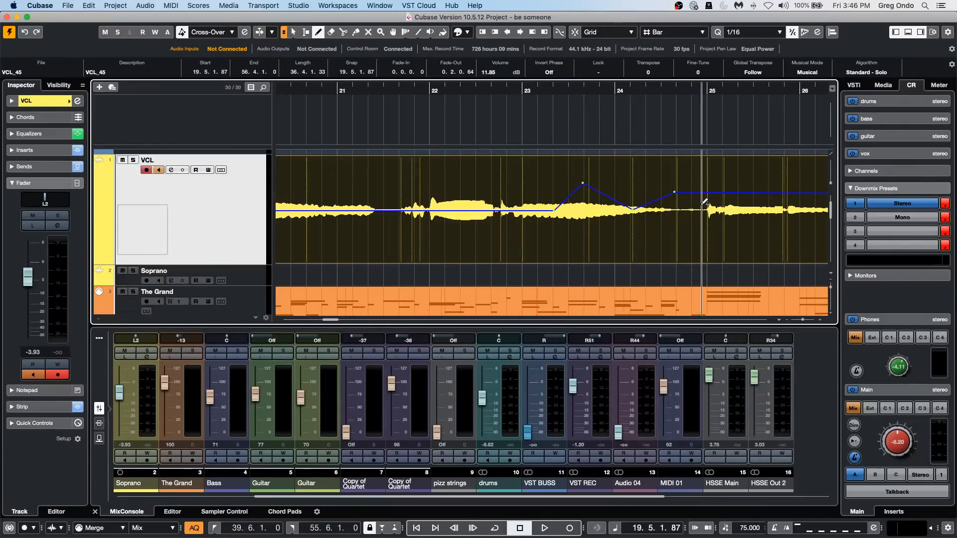
Raise the volume envelope to maximum after bar 25 and add alternating peaks and a dip between bars 21 and 23.
click(724, 184)
click(740, 170)
click(745, 156)
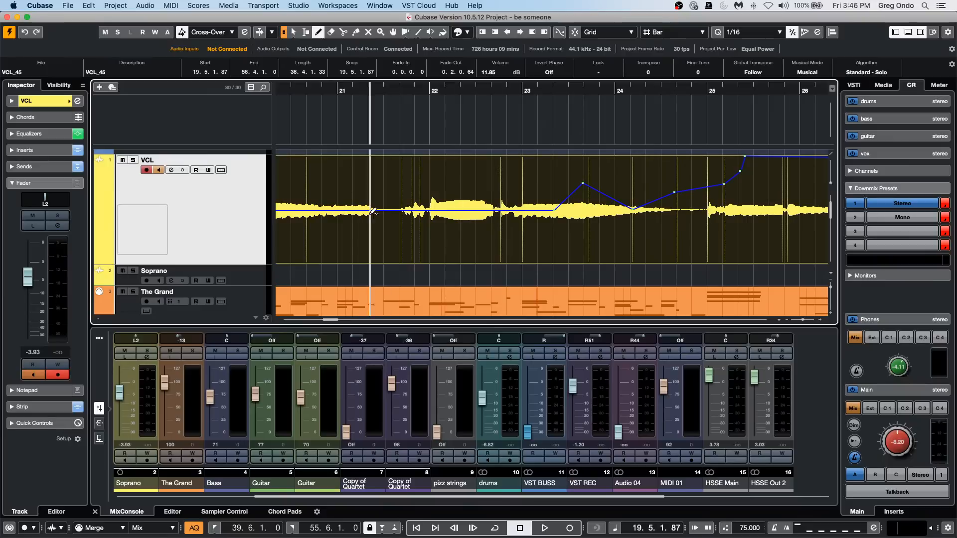
mouse_move(390, 210)
mouse_down()
mouse_move(393, 157)
mouse_move(373, 157)
mouse_move(476, 211)
mouse_move(571, 198)
mouse_up()
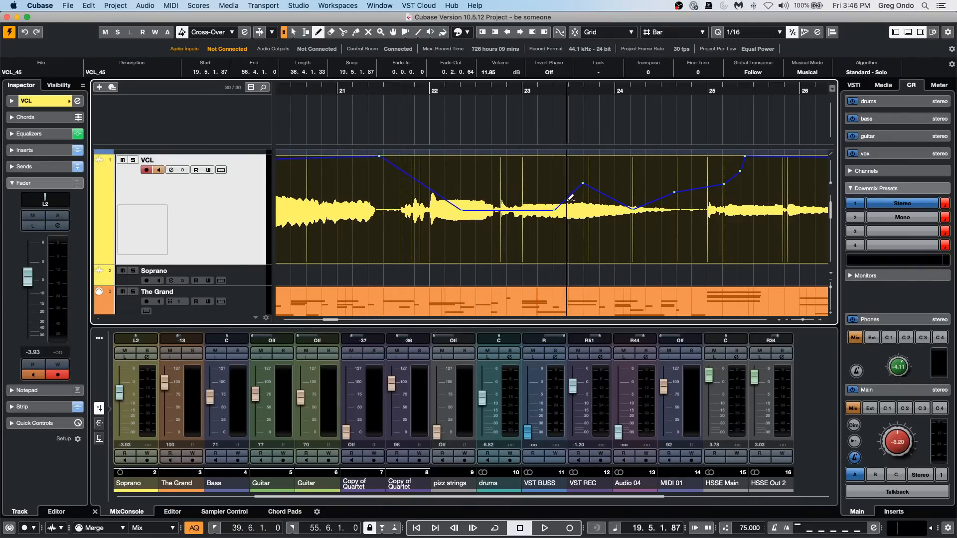
drag(500, 210, 501, 156)
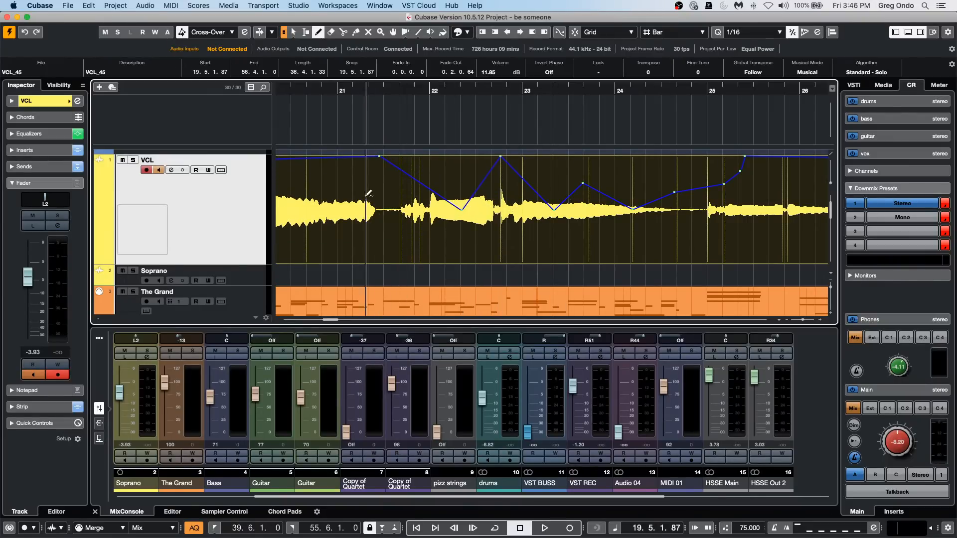
Add a volume envelope point just before bar 21 on the VCL vocal and set it to a moderate level.
drag(326, 158, 326, 245)
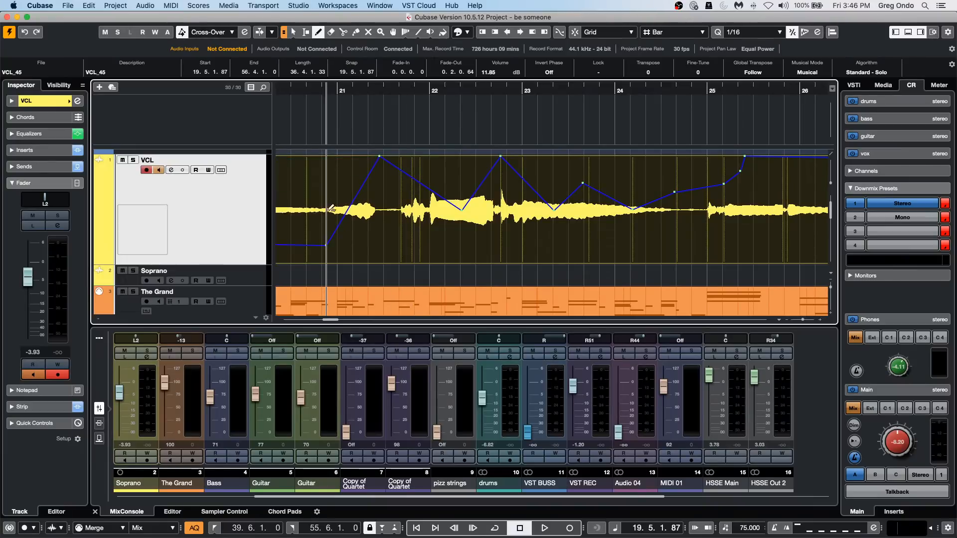
drag(330, 208, 327, 188)
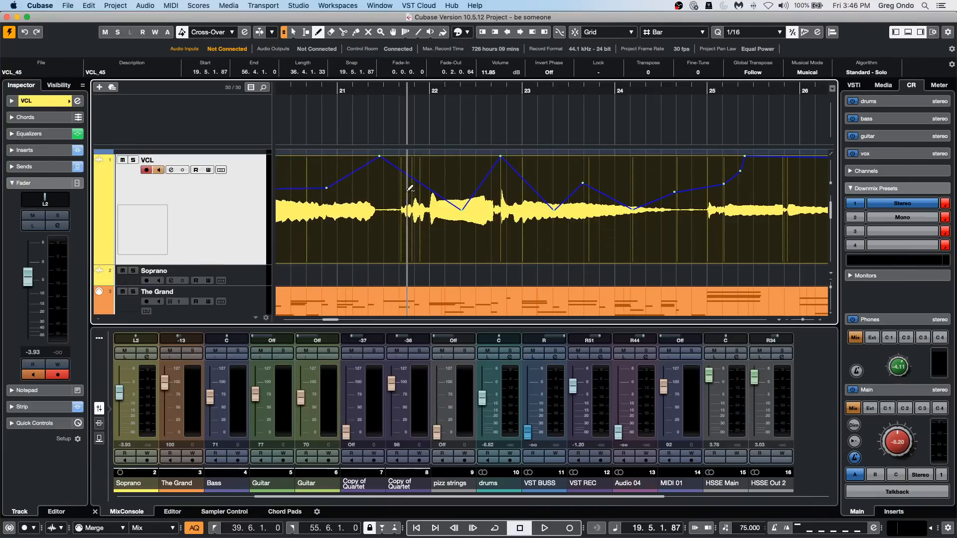
Isolate the vocal section around bar 23, from 22.6.2.26 to 23.4.1.117, by range-selecting it and splitting the event at both range ends.
right_click(493, 206)
click(505, 212)
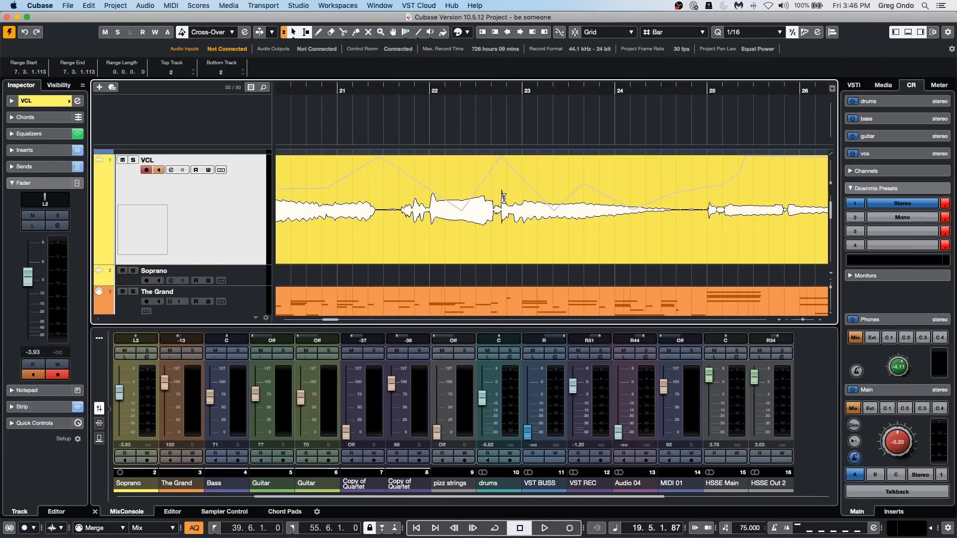
drag(503, 197, 560, 200)
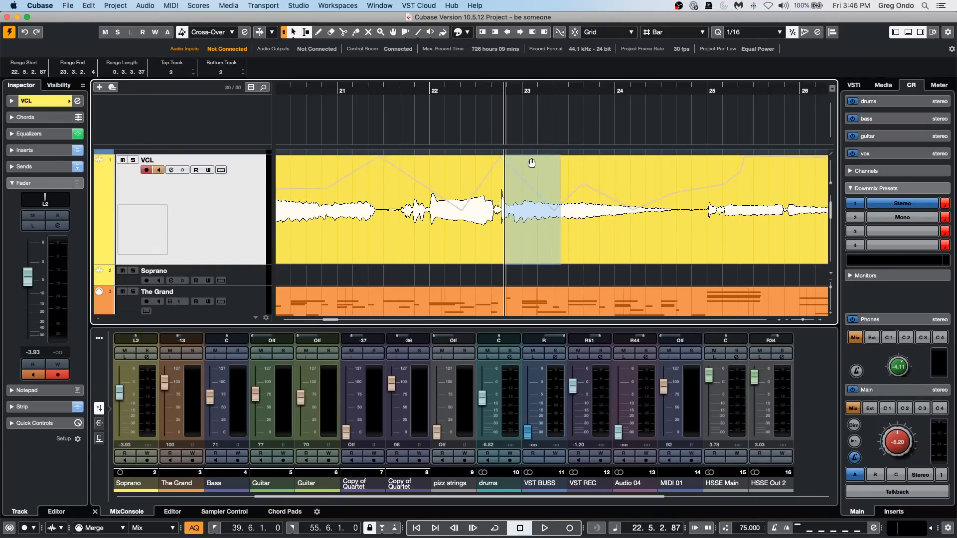
click(529, 211)
drag(516, 191, 575, 191)
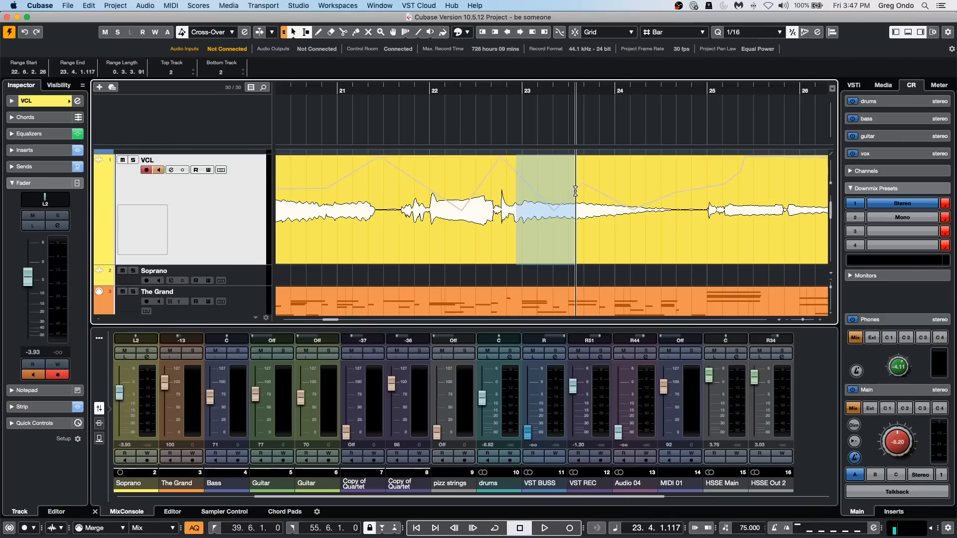
key(shift+x)
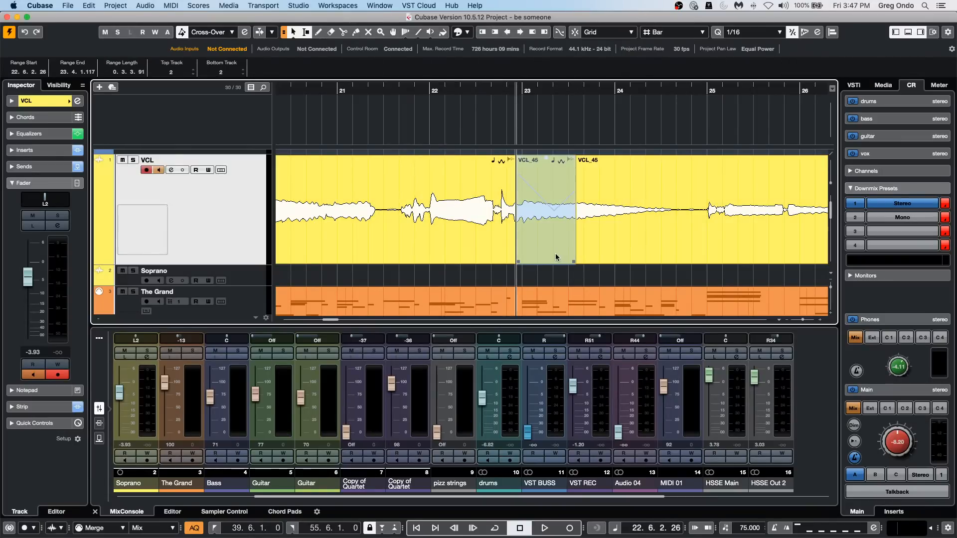
Adjust the event volume of the split vocal section at bar 23 to about 10.31 dB and draw an envelope with steep dips on it.
click(548, 159)
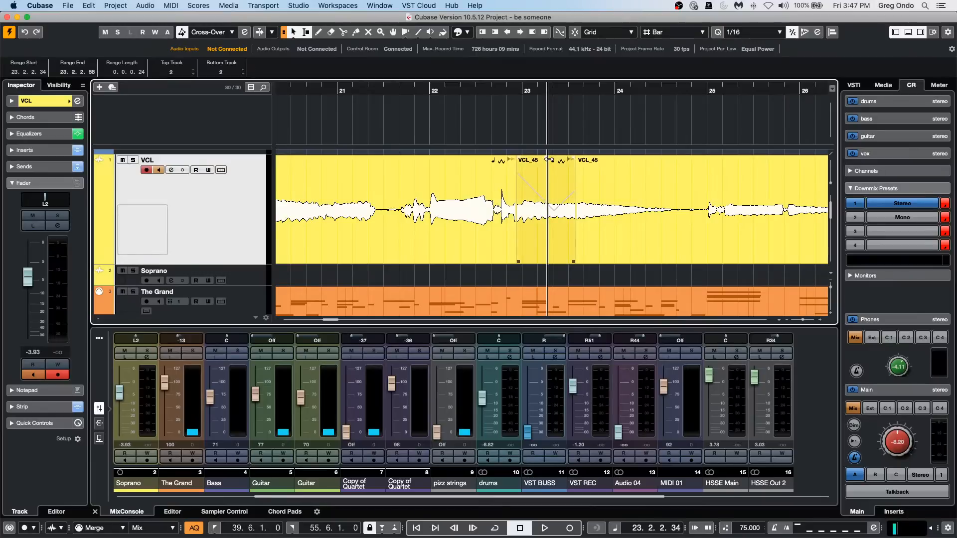
drag(544, 157, 531, 3)
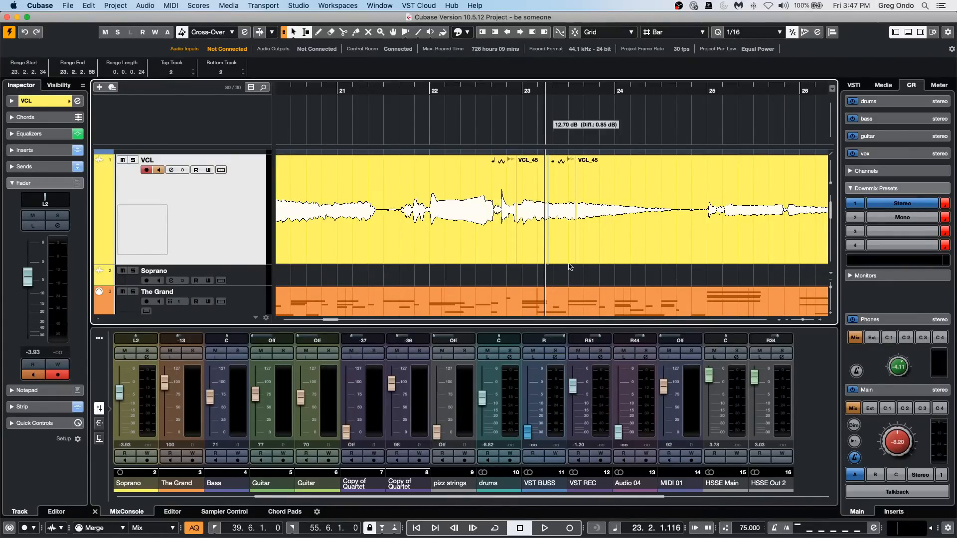
right_click(533, 230)
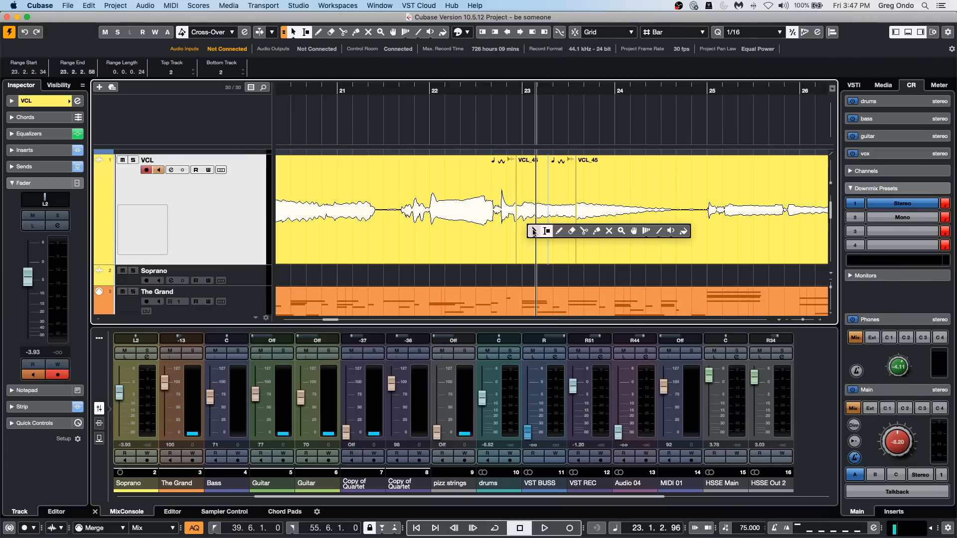
click(559, 231)
click(553, 234)
mouse_move(554, 238)
mouse_down()
mouse_move(552, 253)
mouse_move(527, 225)
mouse_move(544, 186)
mouse_move(539, 244)
mouse_move(551, 209)
mouse_move(543, 234)
mouse_move(534, 194)
mouse_move(548, 224)
mouse_move(524, 200)
mouse_up()
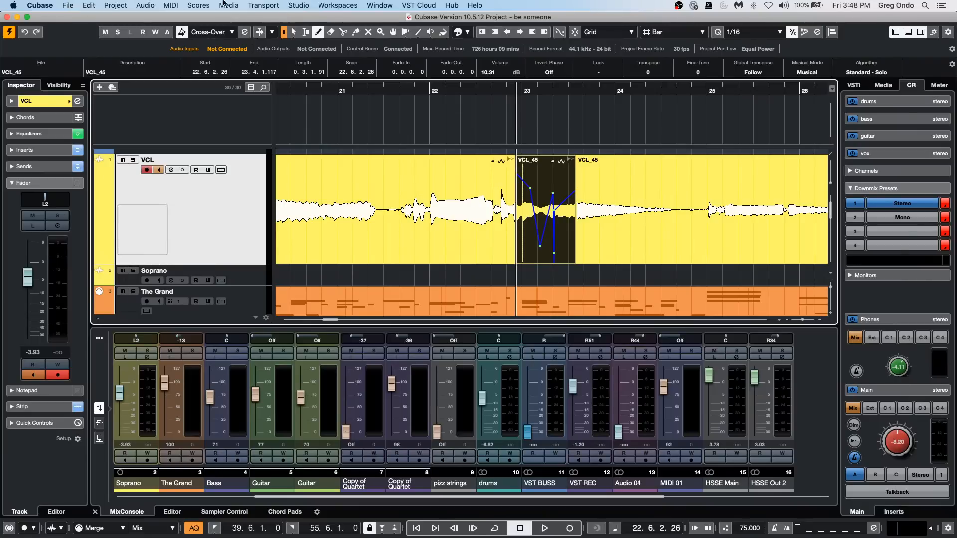
Examine the destination folder chooser of the Back up Project command and cancel without creating a backup.
click(71, 7)
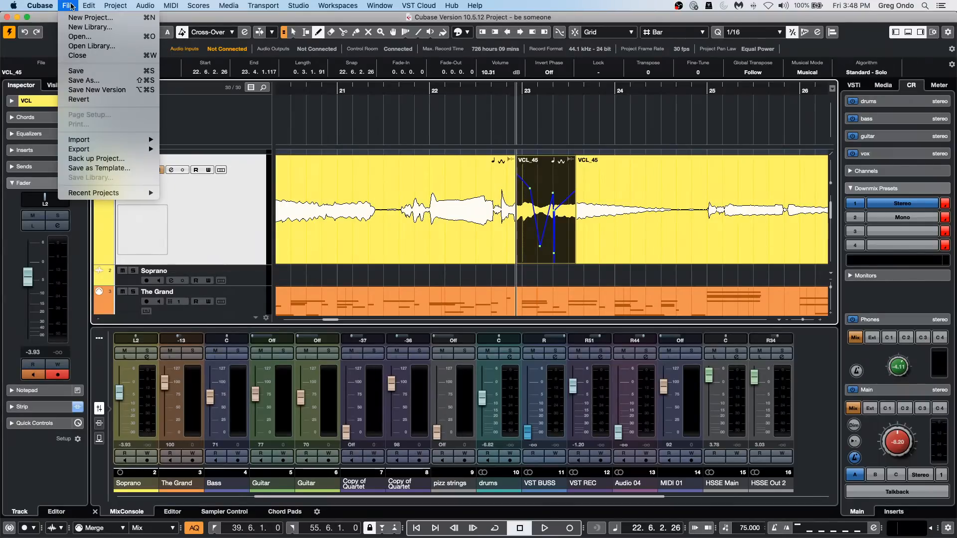
click(120, 159)
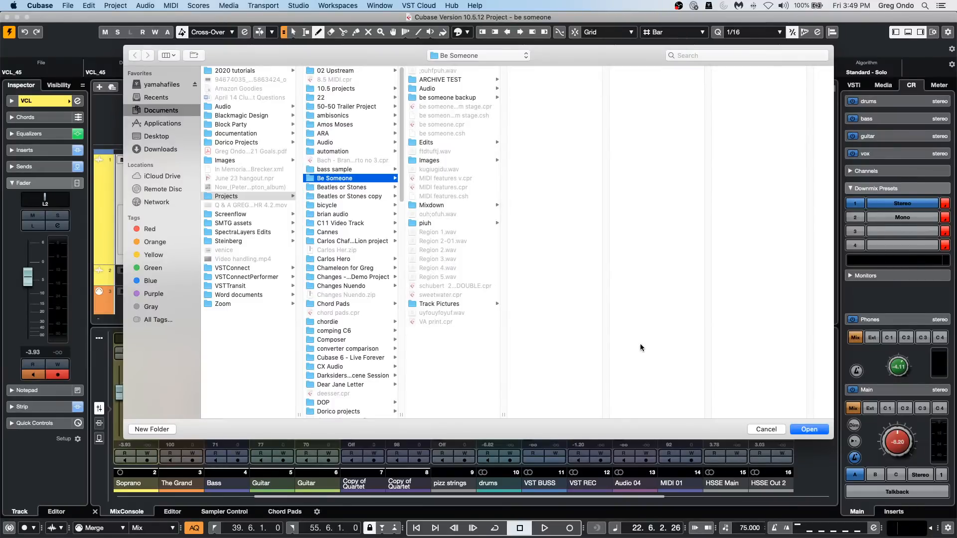
click(766, 431)
click(65, 5)
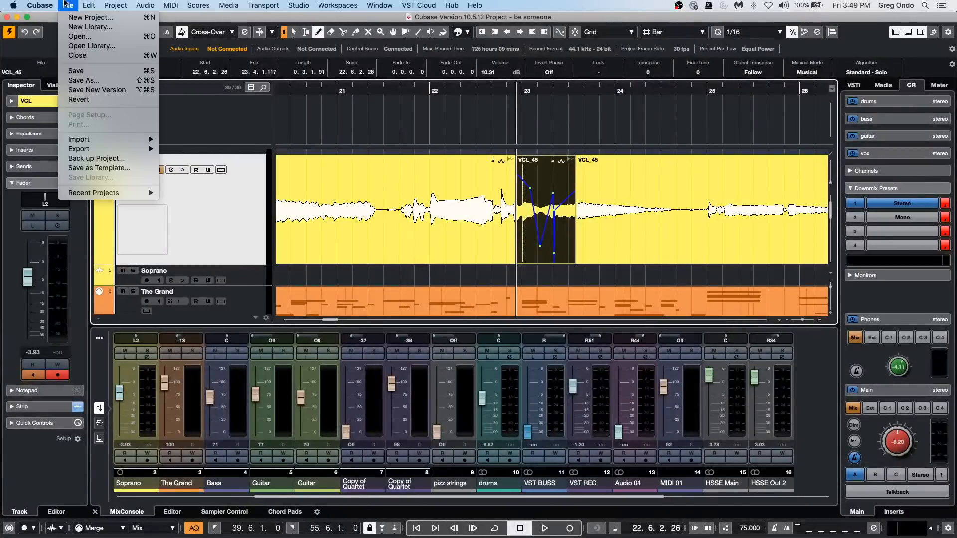
click(91, 161)
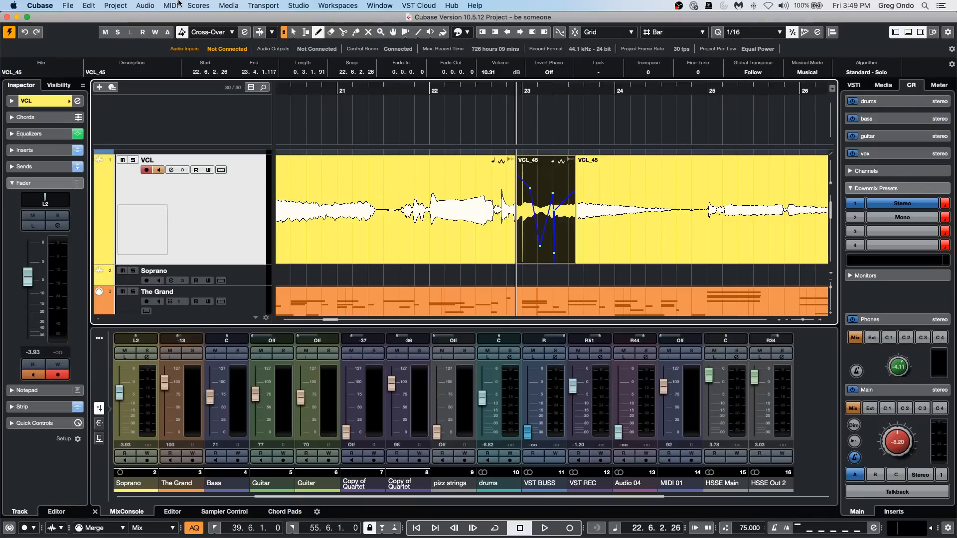
Set the chord track to Use Monitored Tracks and enable monitoring on The Grand instrument track.
drag(374, 92, 309, 22)
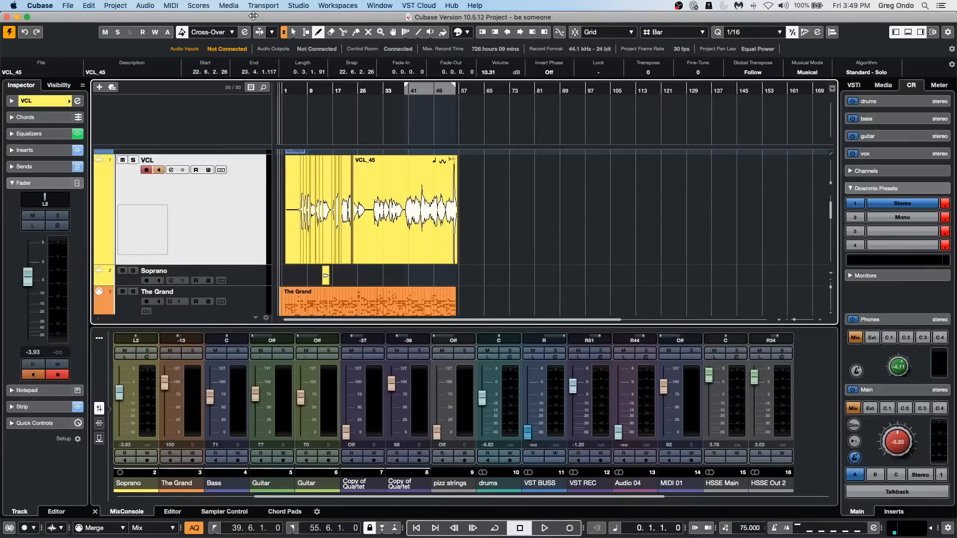
scroll(323, 183, up, 3)
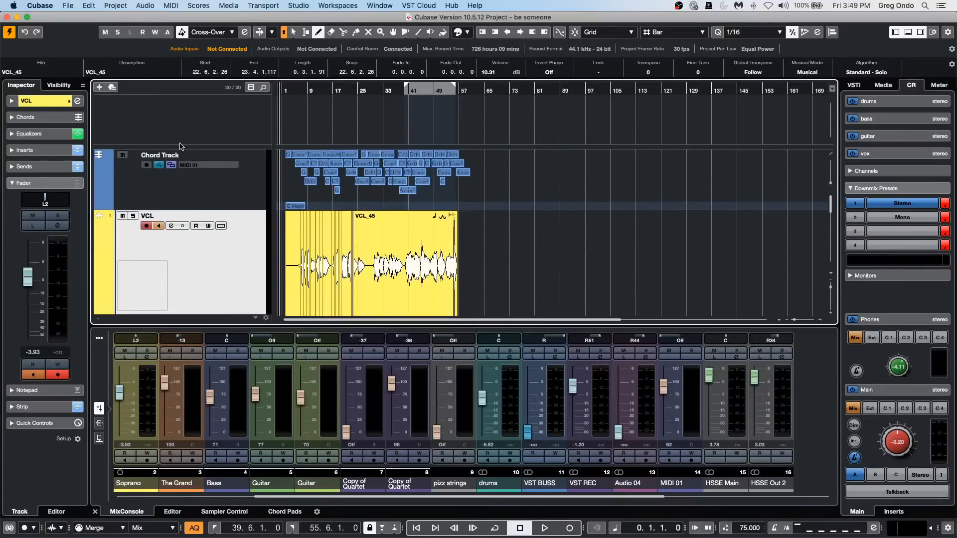
scroll(123, 268, down, 3)
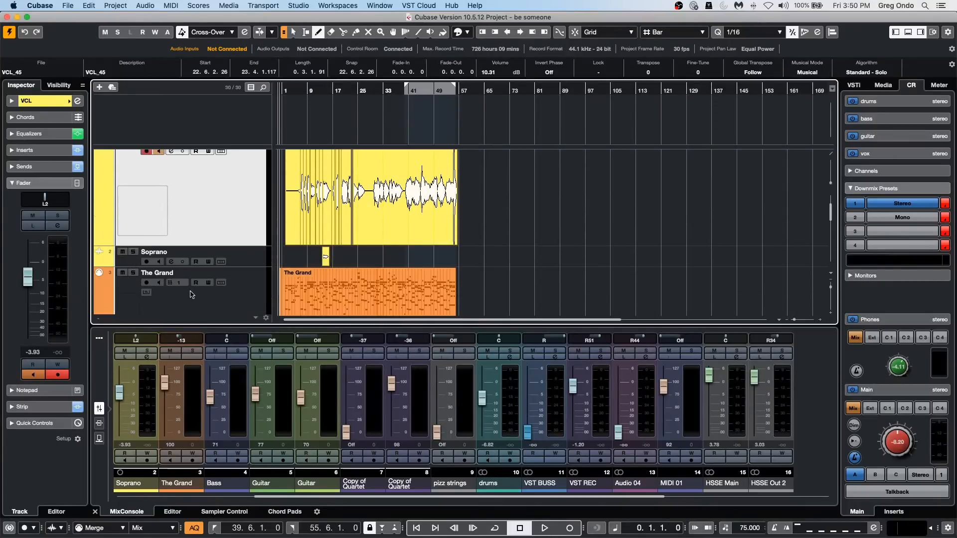
click(228, 299)
scroll(219, 281, up, 3)
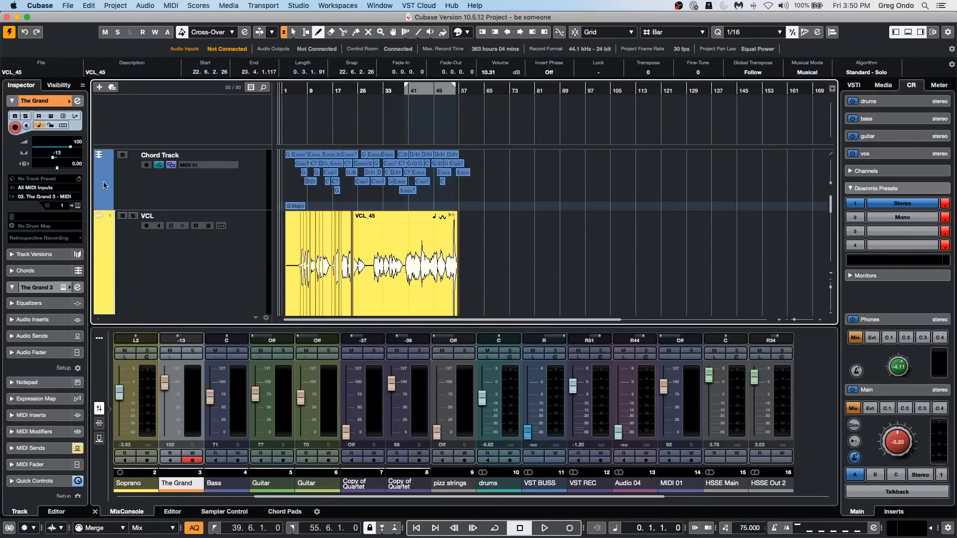
click(208, 167)
click(207, 165)
scroll(203, 207, down, 3)
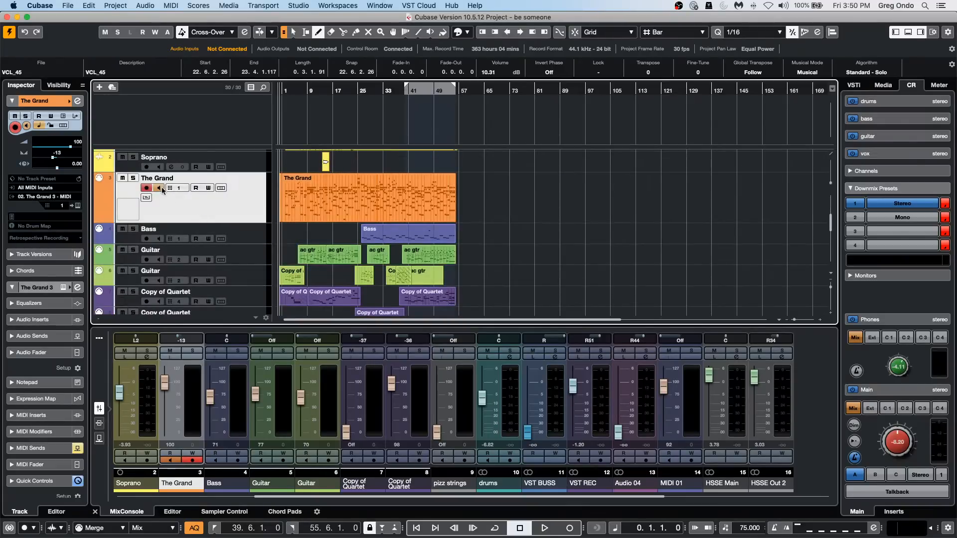
scroll(573, 224, up, 3)
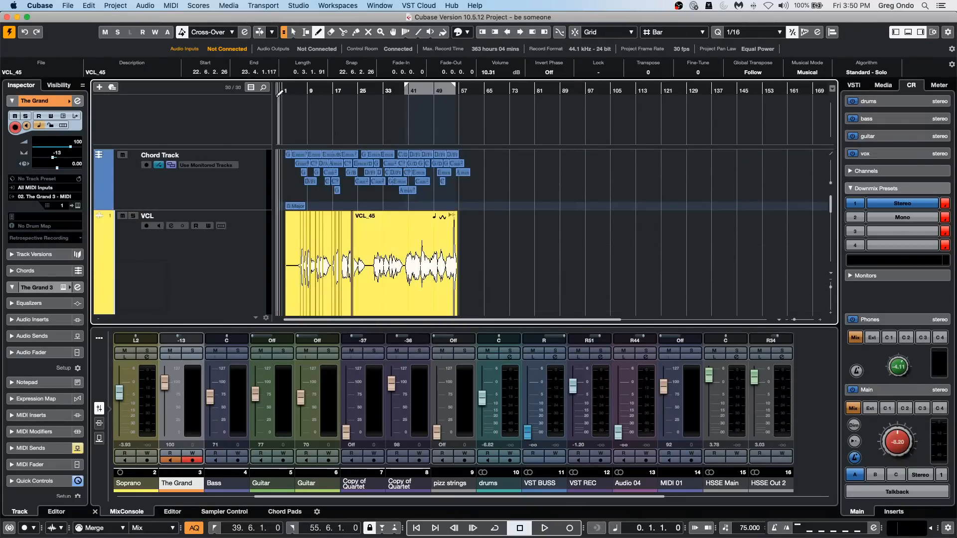
Zoom in around bar 3 and audition the Emin7 and Gsus4 chord events with the Object Selection tool.
drag(289, 91, 292, 122)
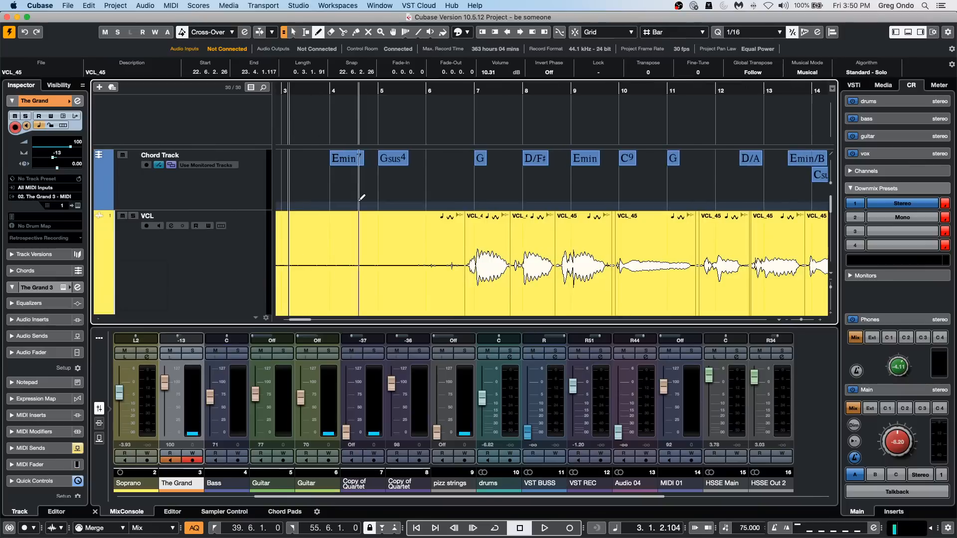
right_click(354, 196)
click(354, 195)
click(350, 165)
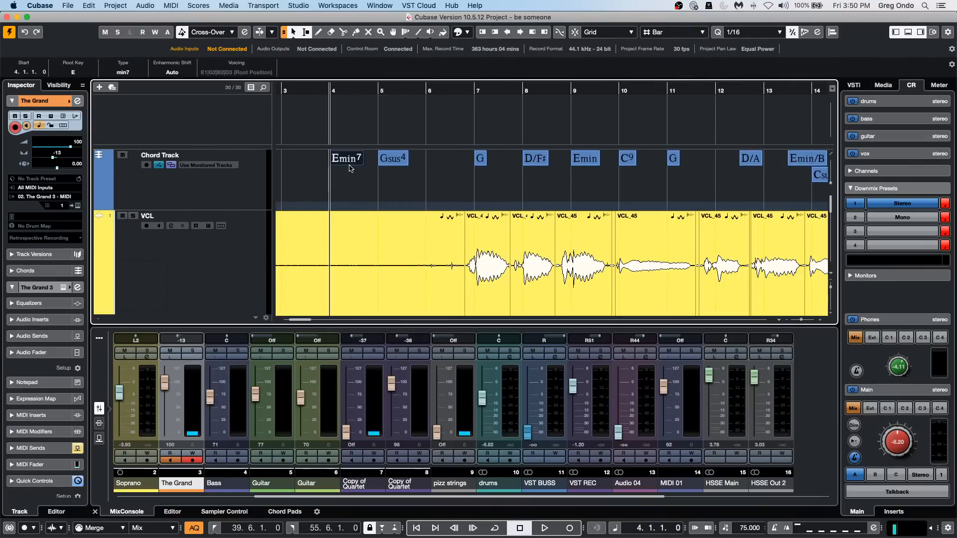
click(394, 159)
Switch the ASIO driver of the VST Audio System in Studio Setup to Built-in Audio.
click(326, 4)
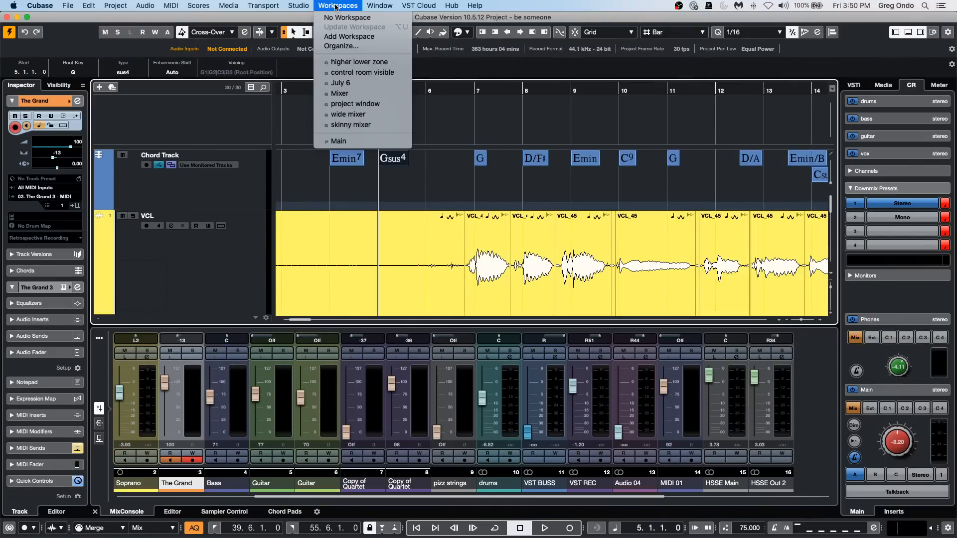
mouse_move(299, 5)
click(306, 171)
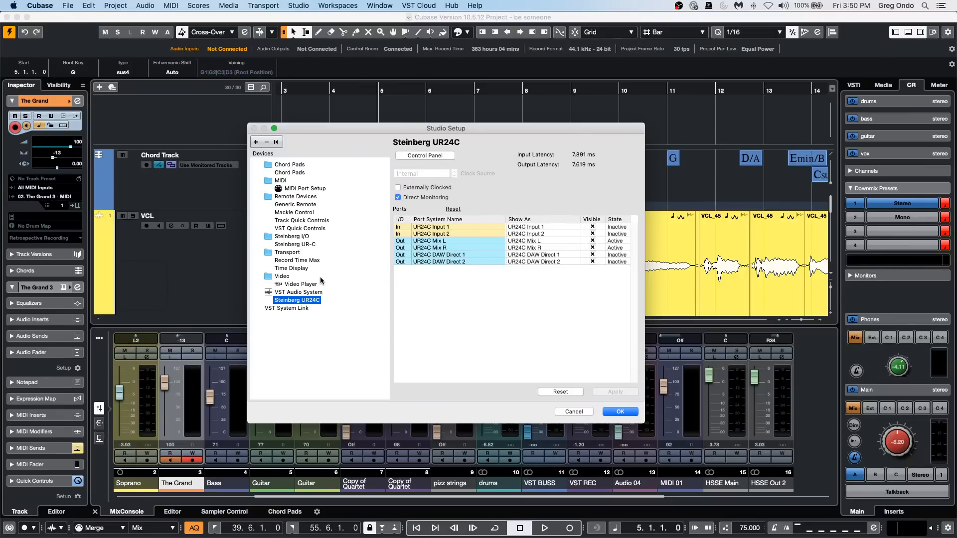
click(324, 294)
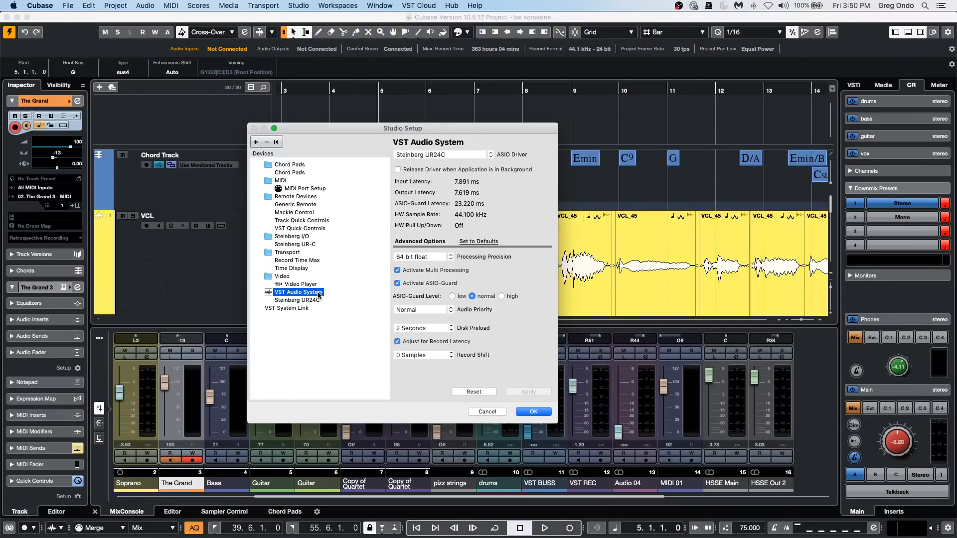
click(432, 154)
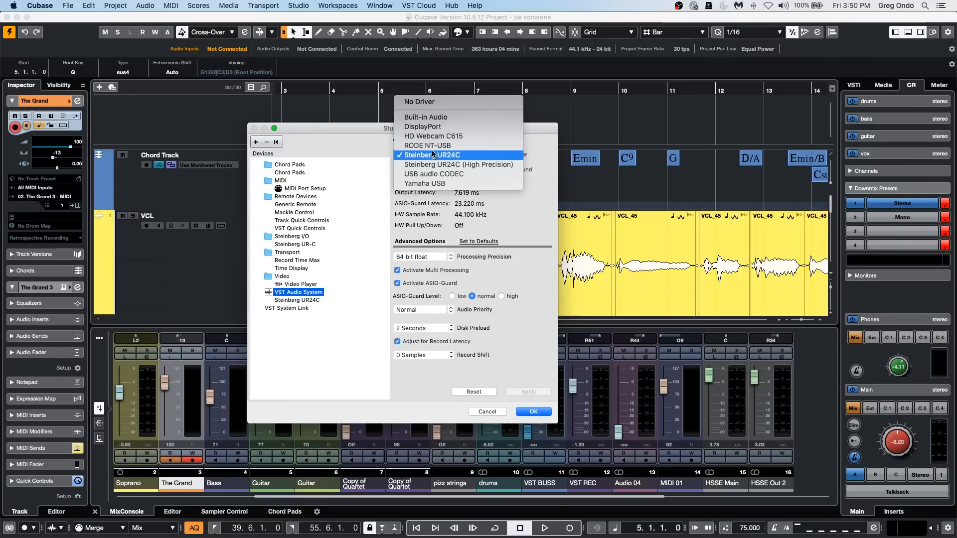
click(432, 118)
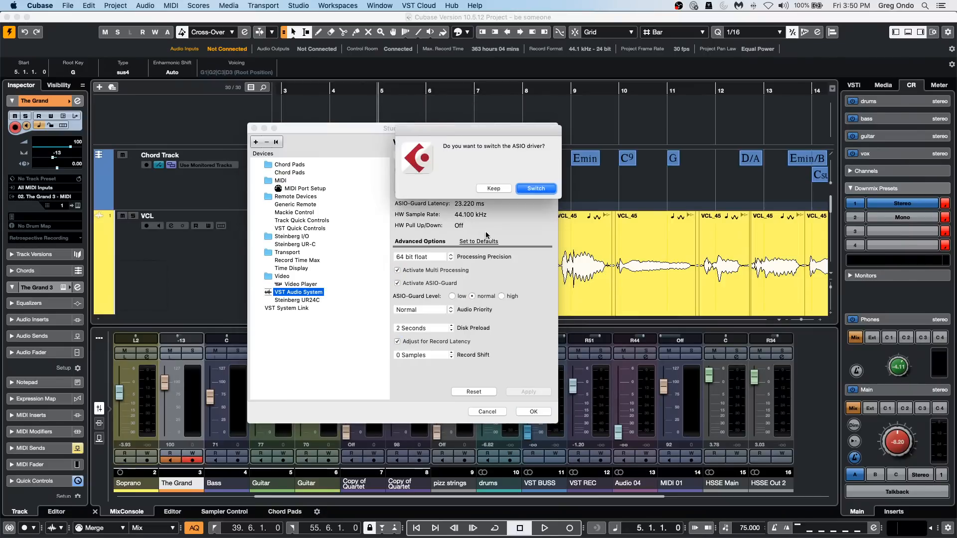
click(533, 188)
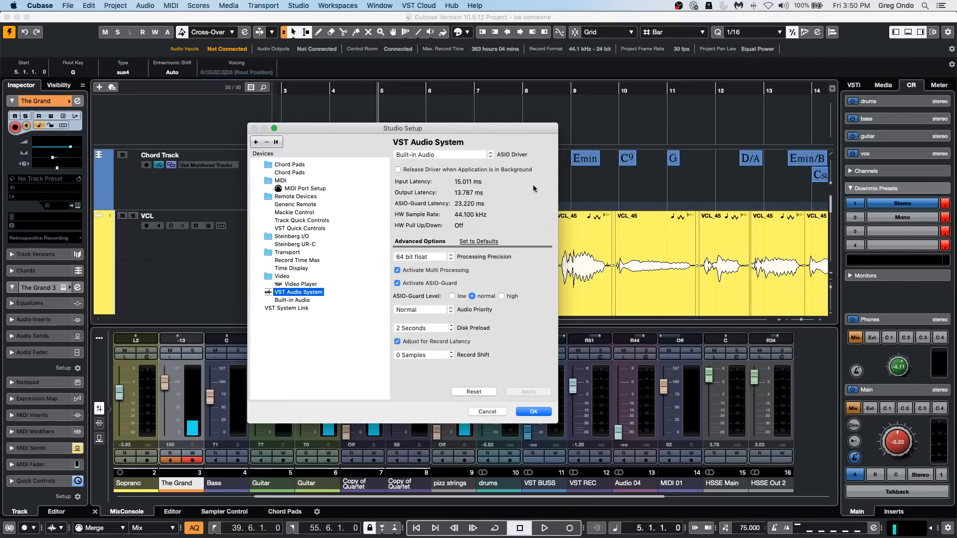
Switch the ASIO driver back to Steinberg UR24C and apply the Studio Setup.
click(432, 154)
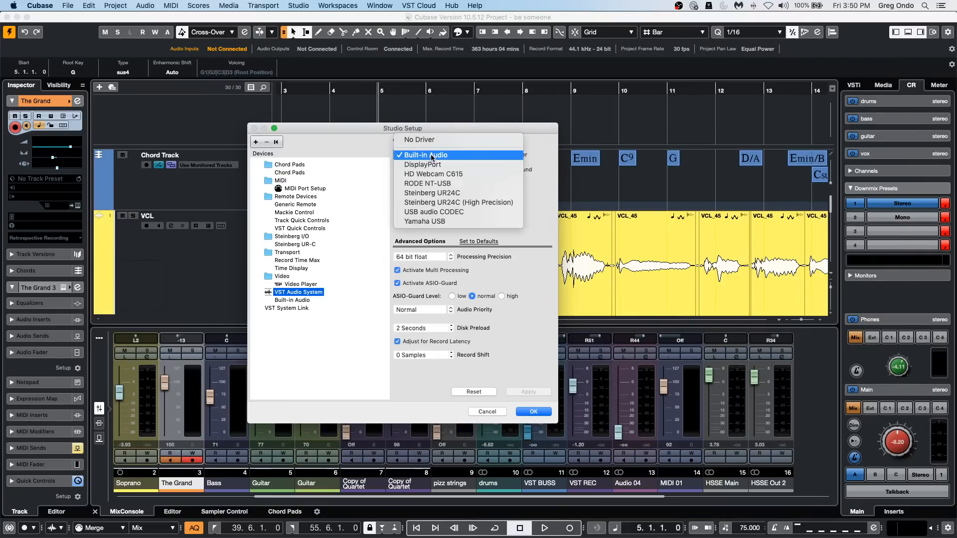
click(452, 194)
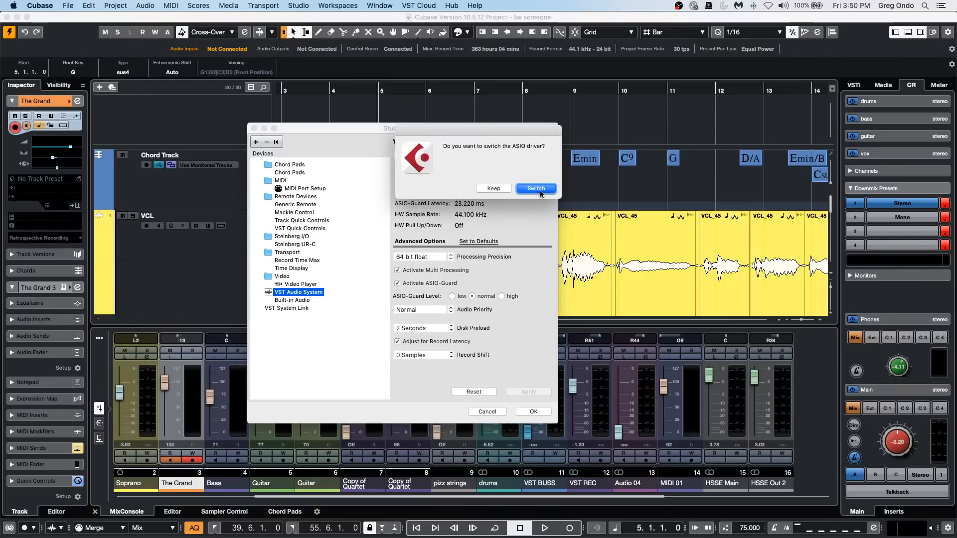
click(537, 190)
click(533, 411)
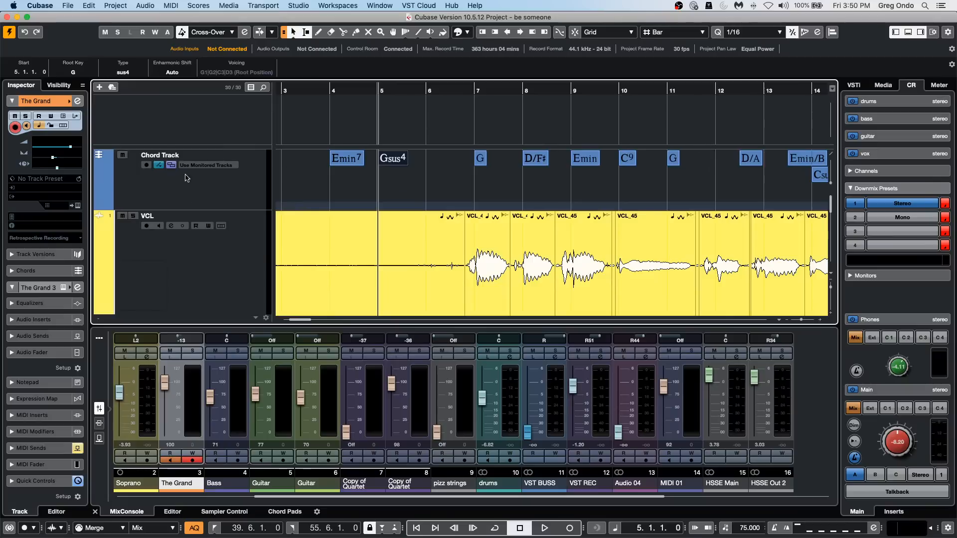
Select the chord track and audition its Emin7 chord event at bar 4.
click(168, 192)
click(346, 159)
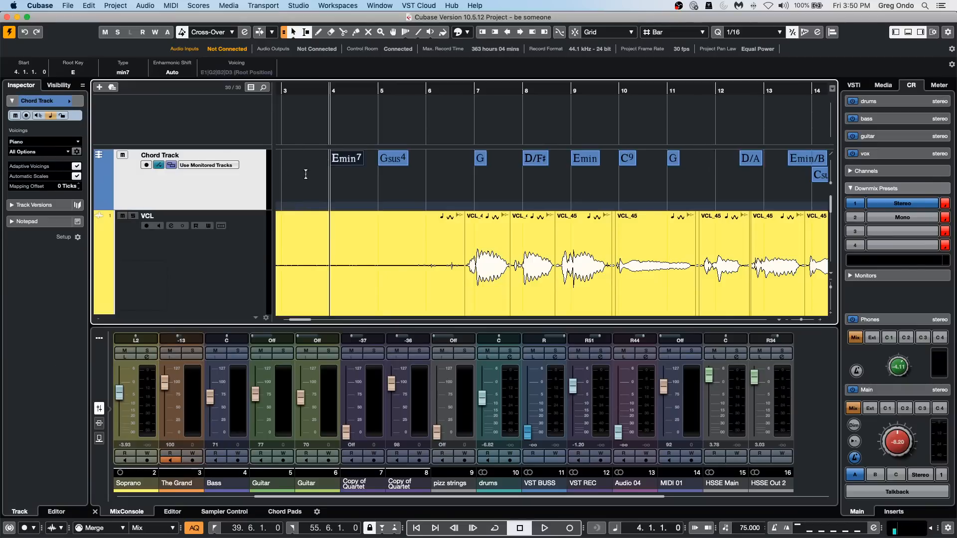
scroll(455, 180, down, 3)
scroll(455, 181, up, 4)
Mute the chord track and play the project briefly from bar 4 to check the sound output.
click(122, 155)
key(space)
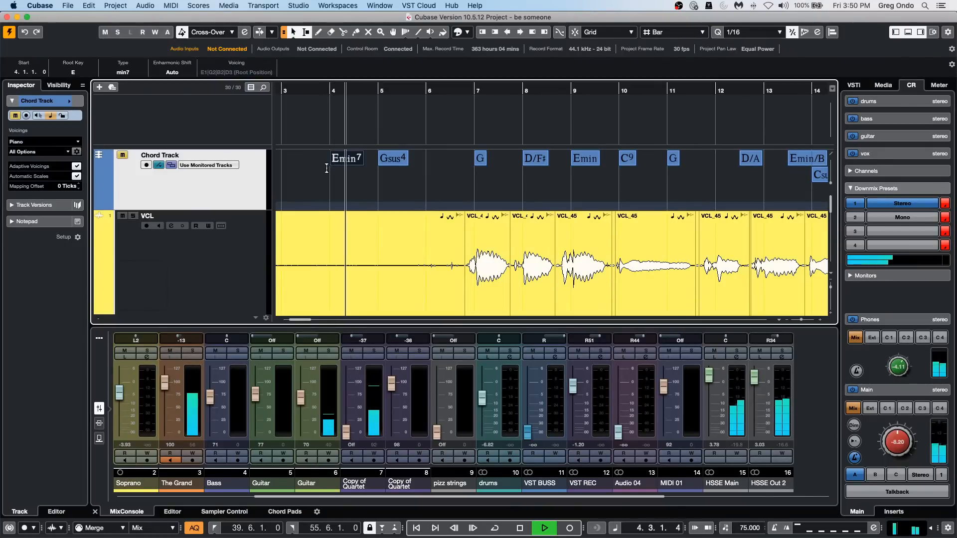
key(space)
Select The Grand instrument track again and bring the chord track back into view.
scroll(390, 187, down, 3)
scroll(390, 188, down, 3)
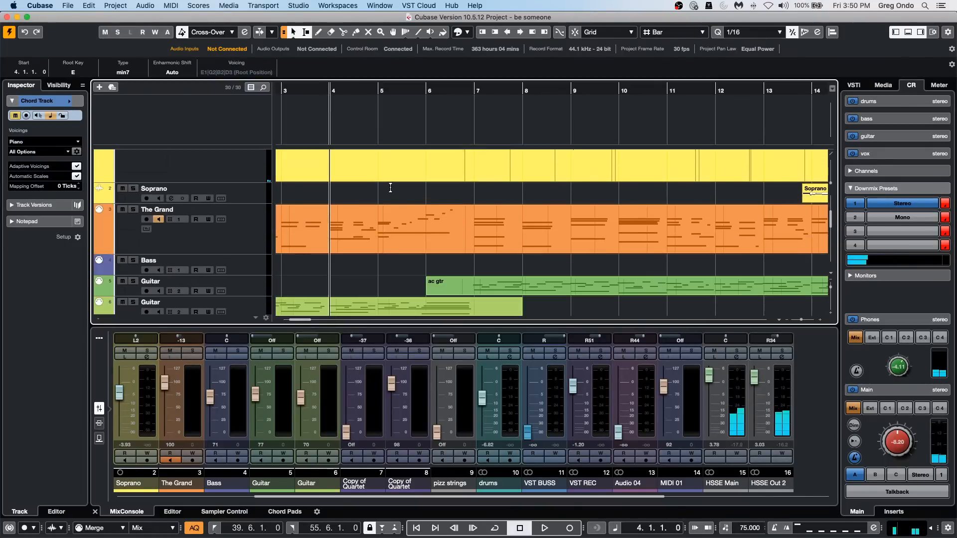
click(222, 243)
scroll(411, 200, up, 5)
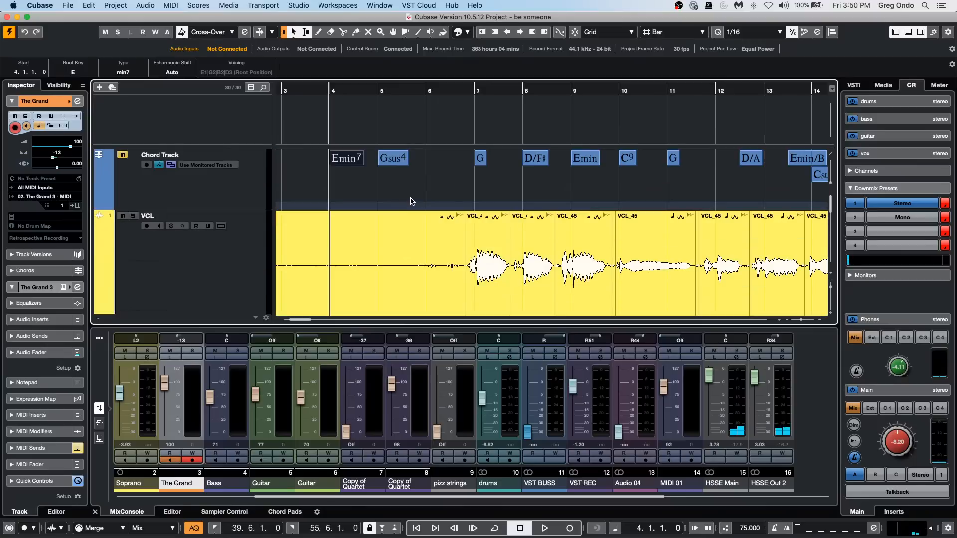
Unmute the chord track and audition its Gsus4 event at bar 5 and G event at bar 7.
click(403, 161)
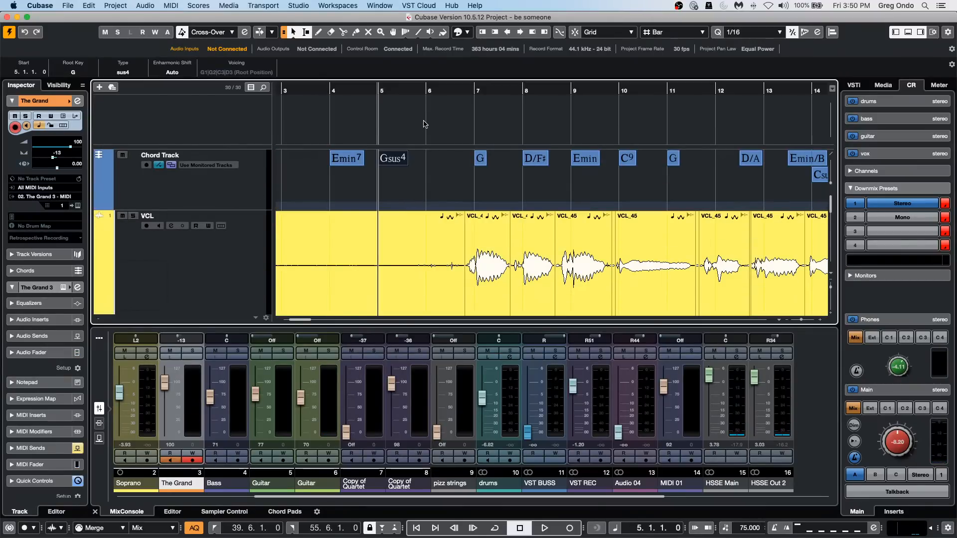
click(480, 159)
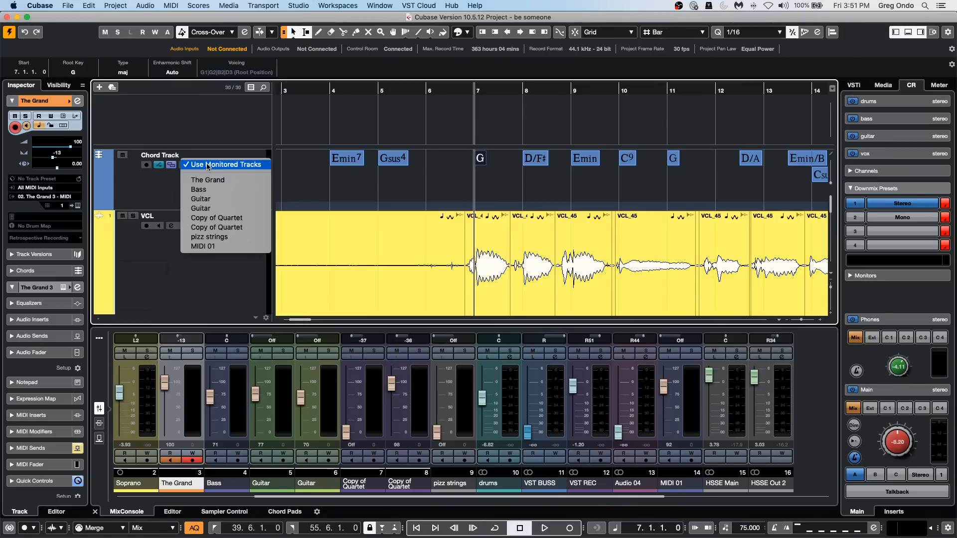
click(130, 192)
click(122, 156)
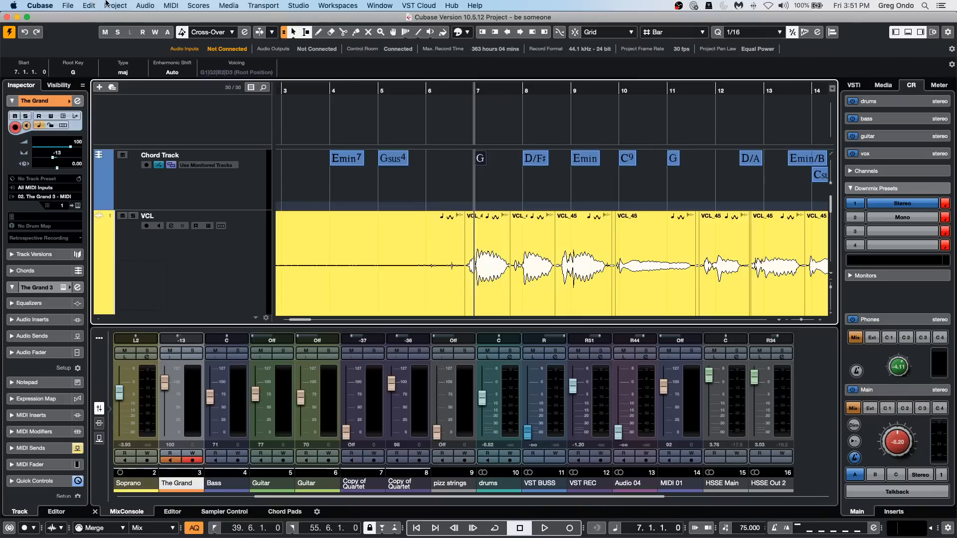
Examine which commands make up the "Activate, insert and name marker" macro in the Key Commands dialog, and close the dialog.
click(90, 6)
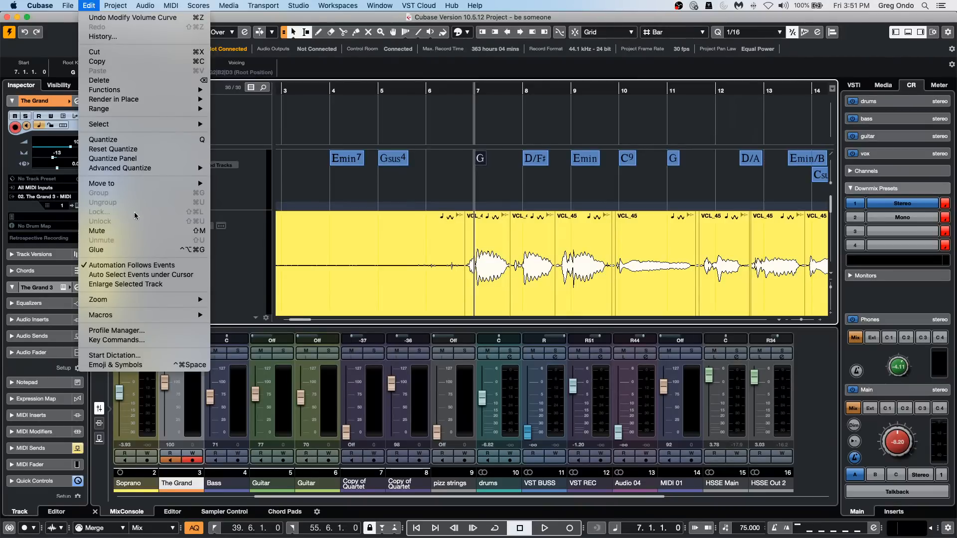
click(170, 340)
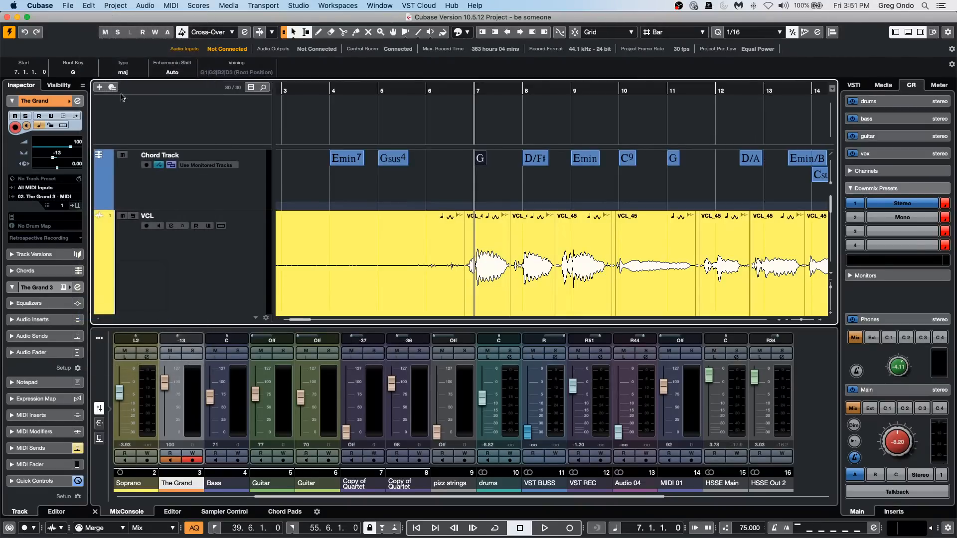
click(90, 6)
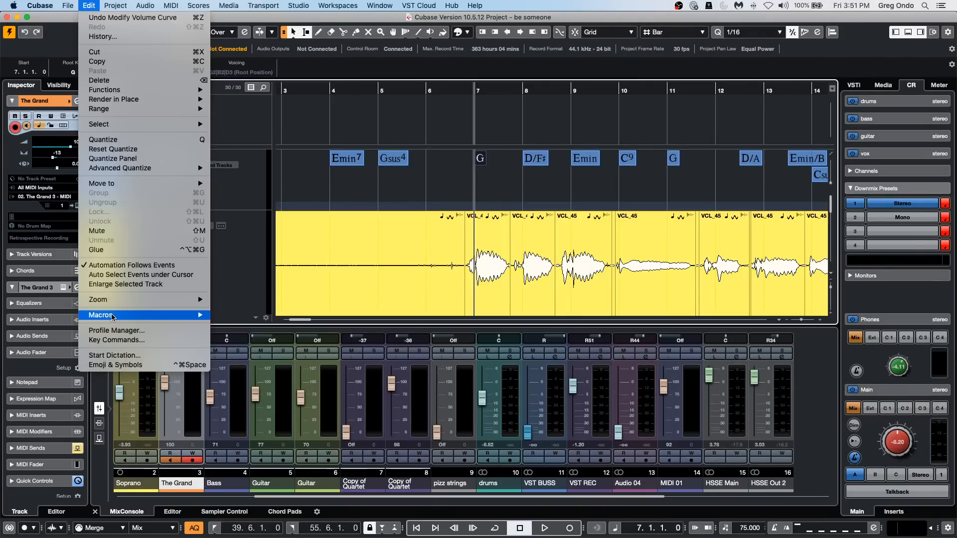
mouse_move(112, 317)
click(157, 341)
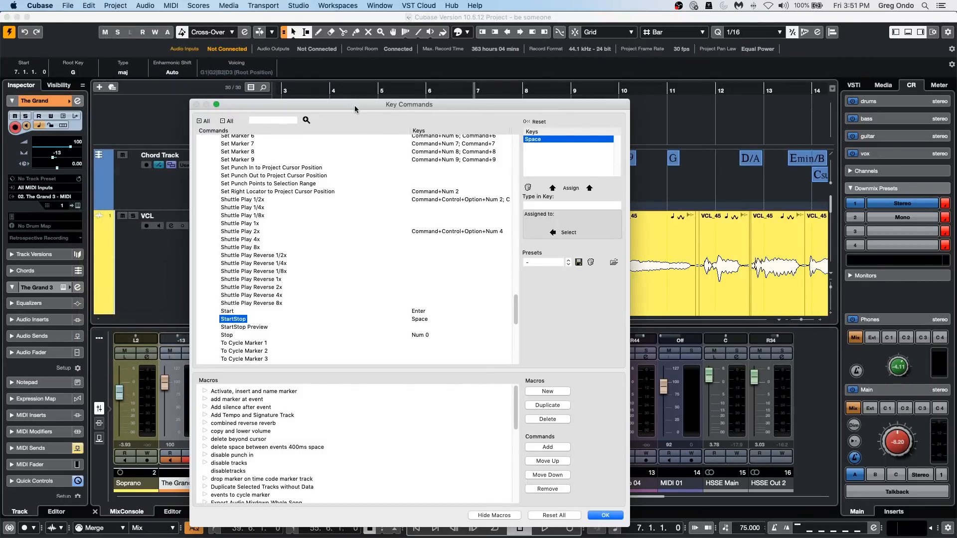
drag(355, 105, 351, 53)
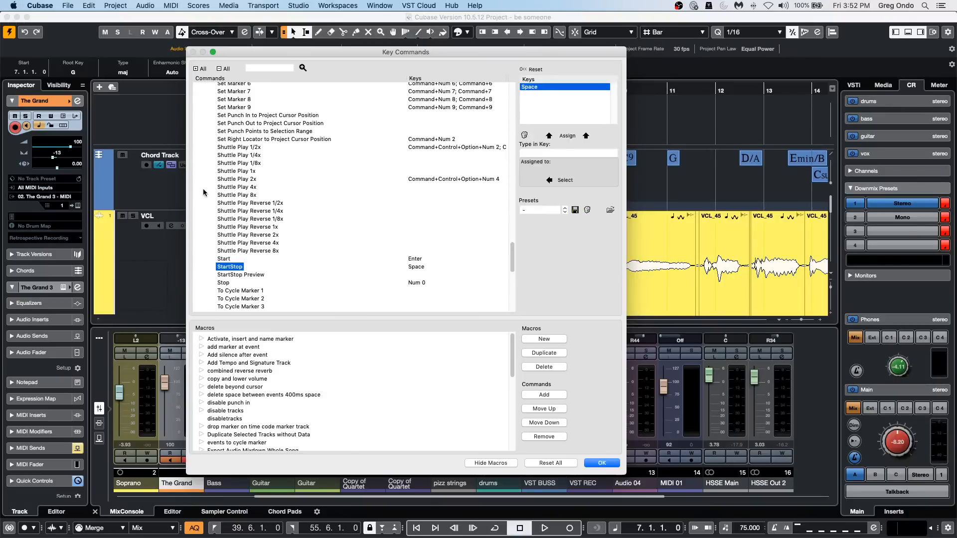
scroll(241, 117, up, 15)
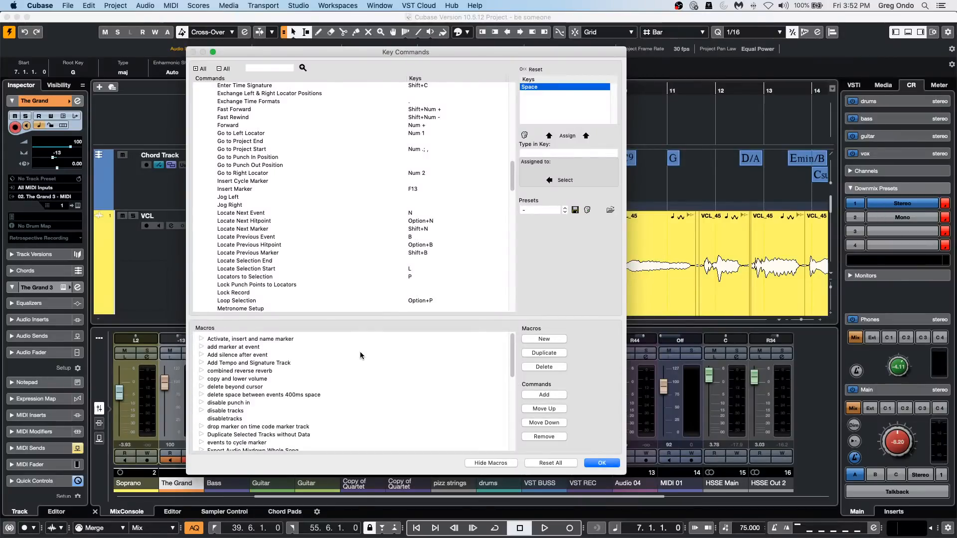
click(201, 340)
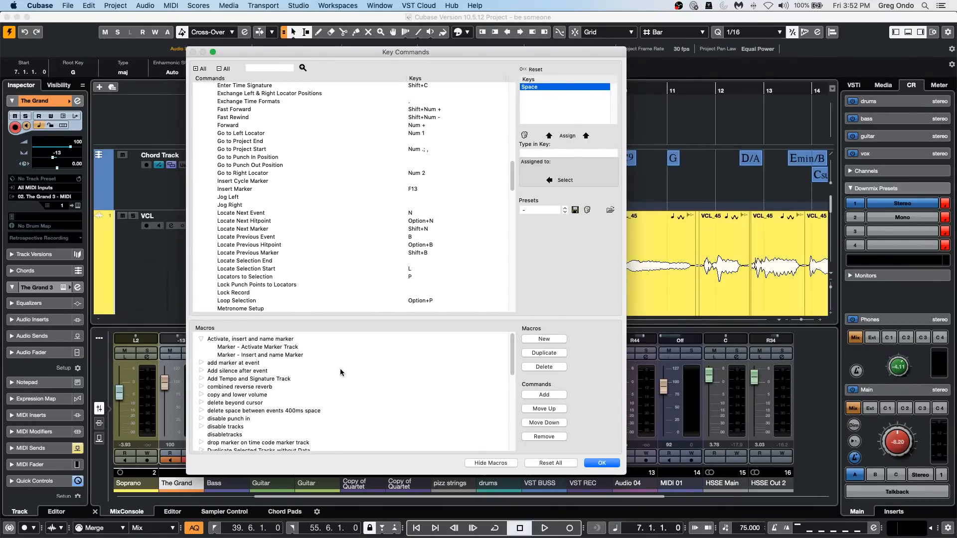
click(604, 464)
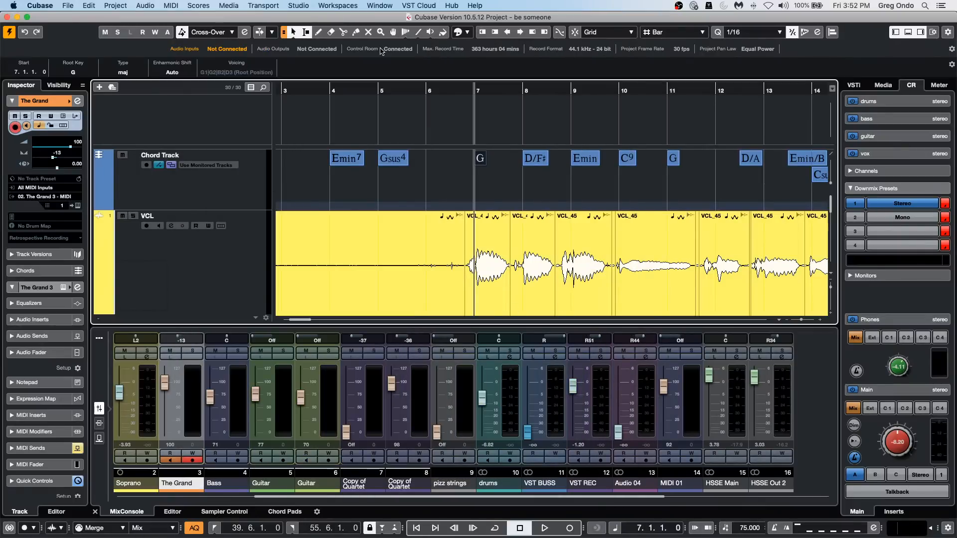
Zoom out to the whole arrangement and add four marker tracks below the chord track.
drag(298, 90, 307, 34)
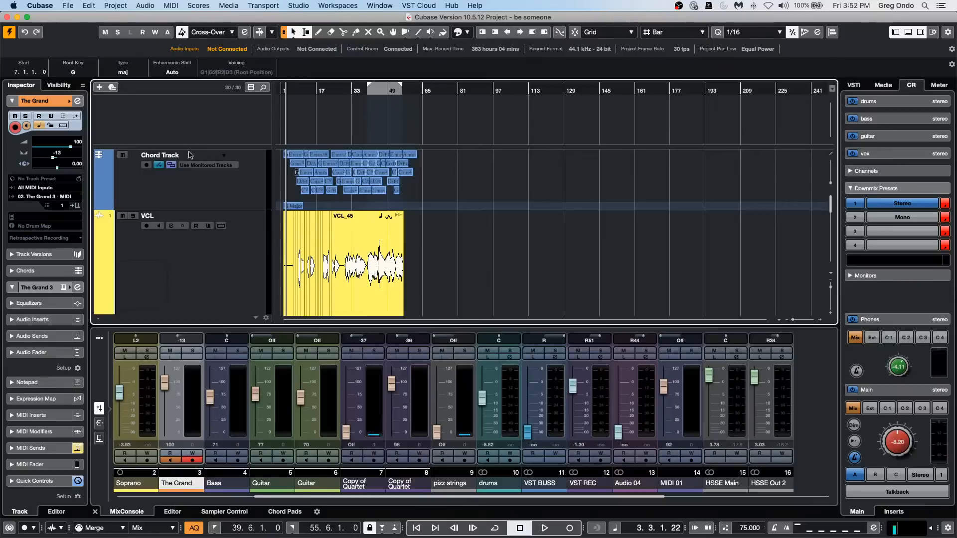
click(192, 182)
right_click(192, 182)
mouse_move(299, 184)
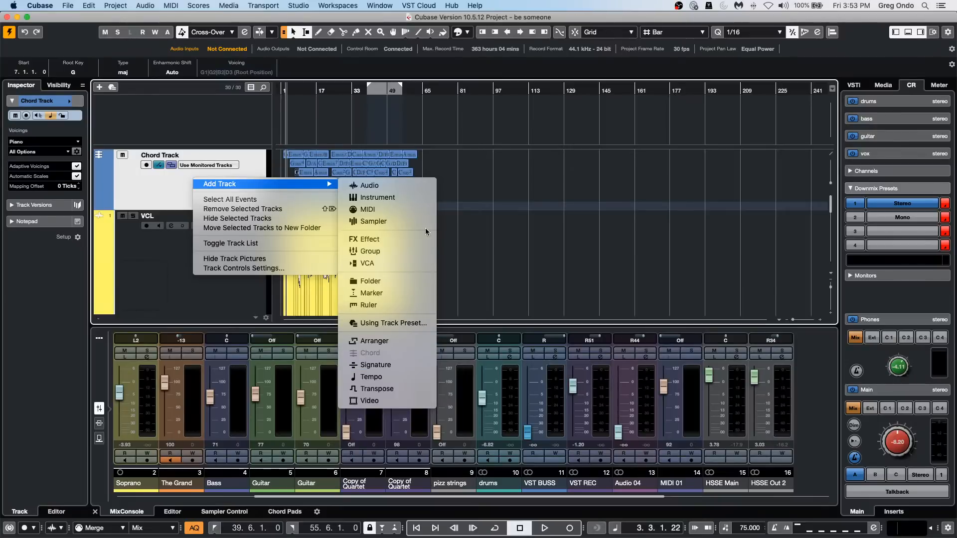
click(418, 293)
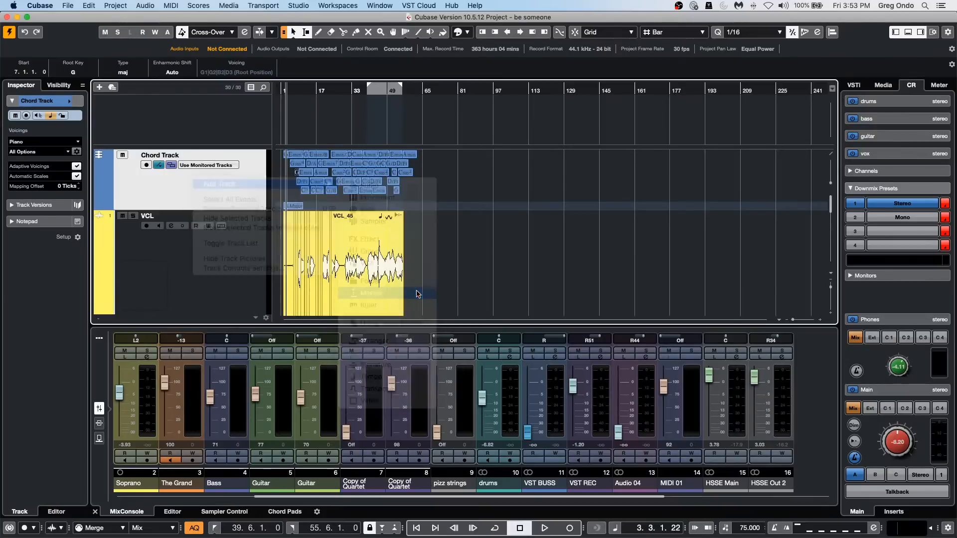
click(451, 214)
click(451, 215)
click(451, 215)
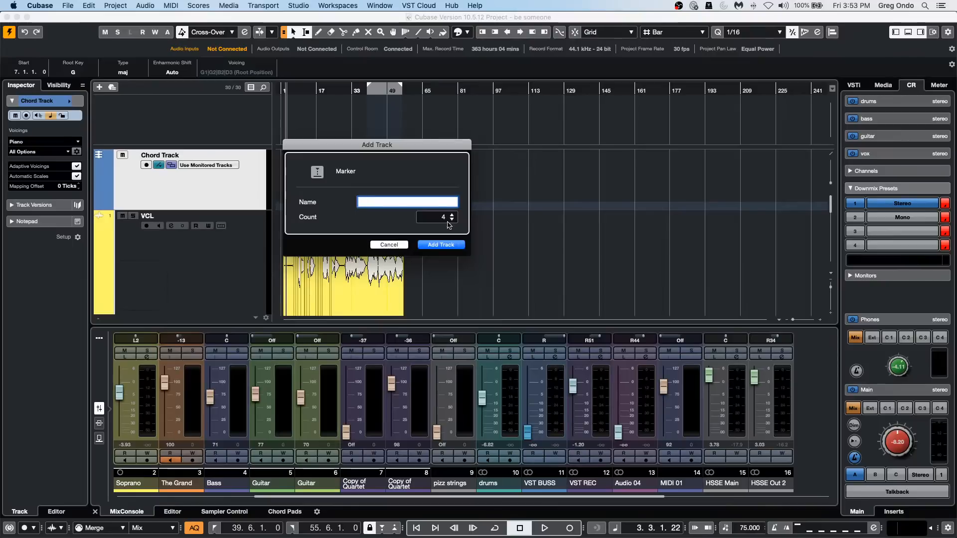
click(441, 244)
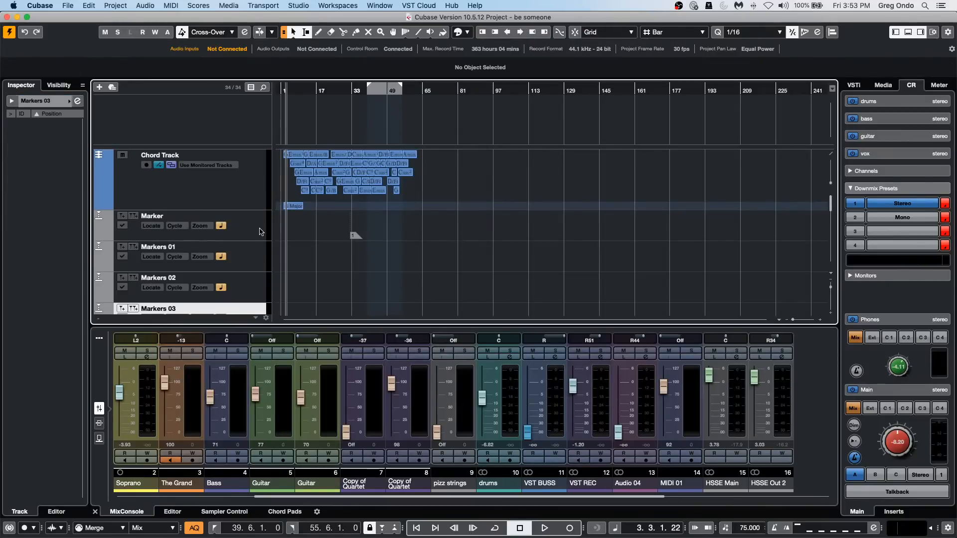
Select the Markers 02 track and look through the list of available macros.
click(246, 269)
scroll(352, 206, down, 2)
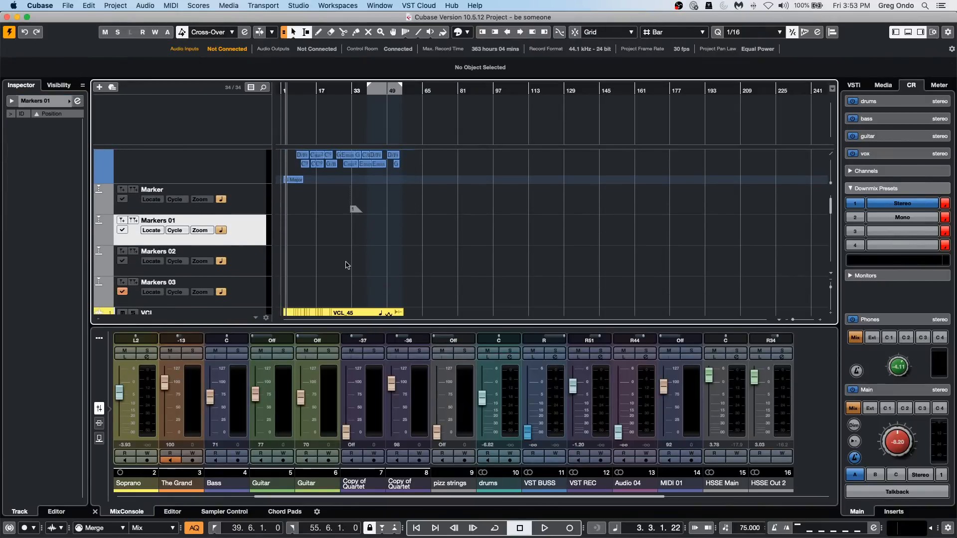
click(258, 268)
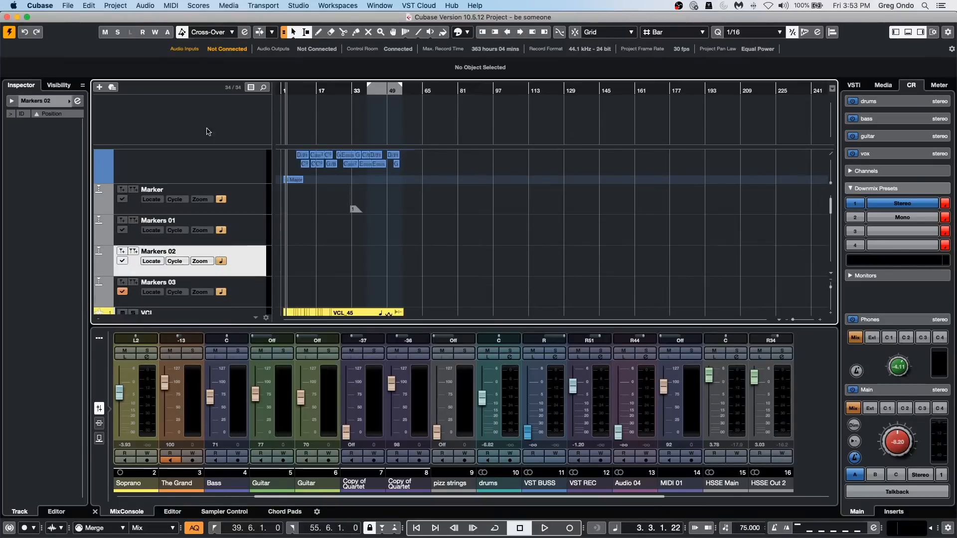
click(88, 6)
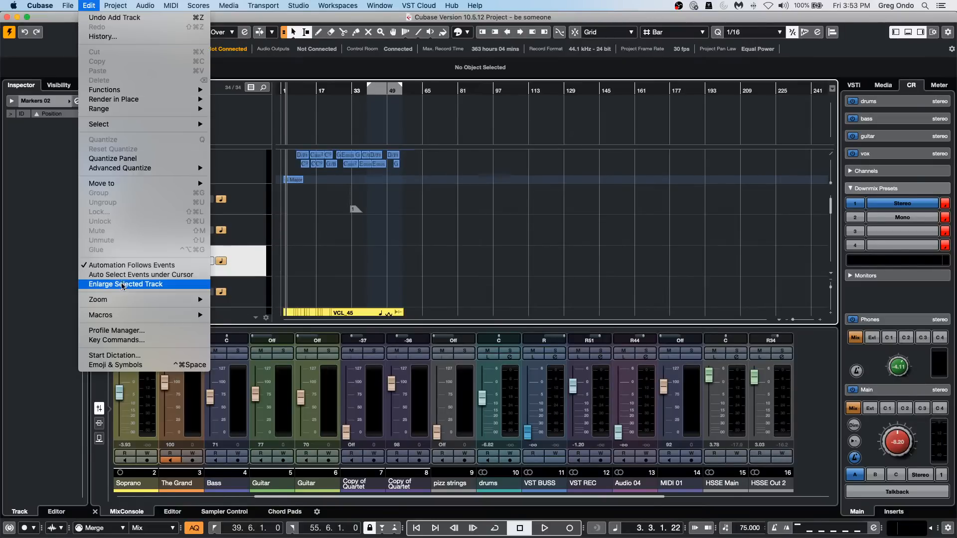
mouse_move(122, 316)
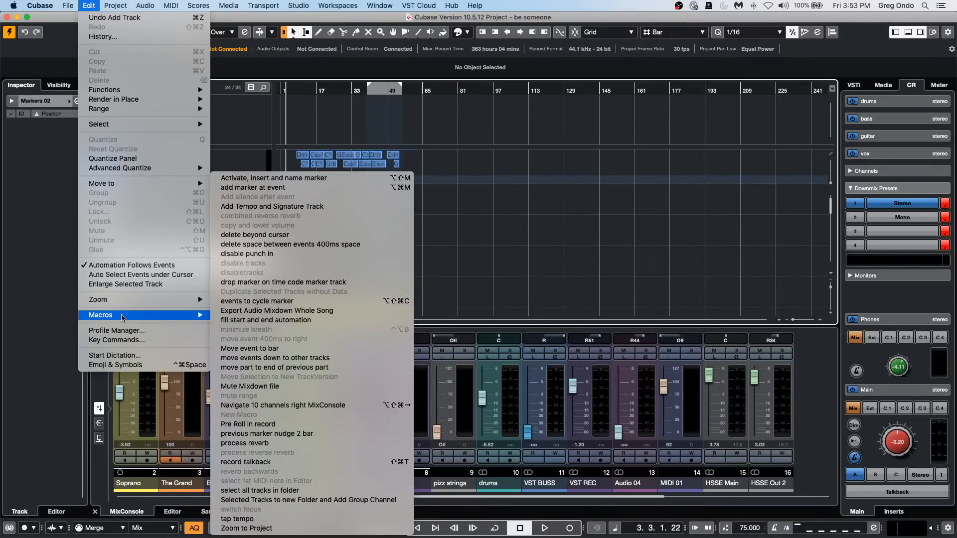
click(528, 275)
key(space)
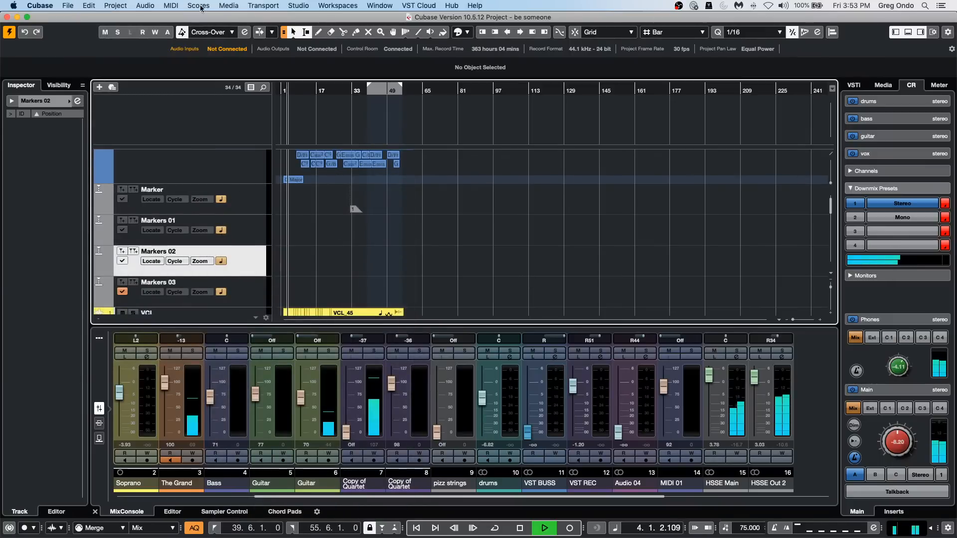
click(109, 7)
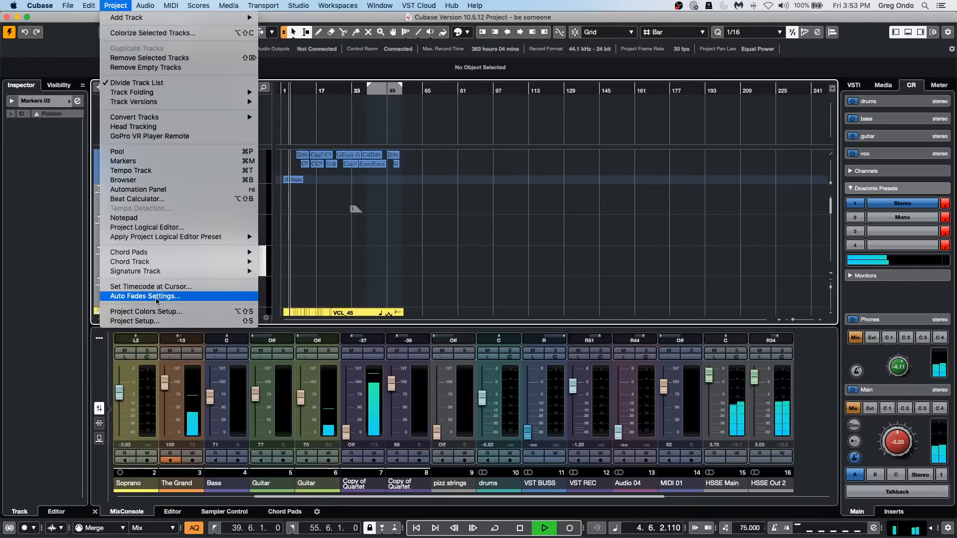
click(504, 239)
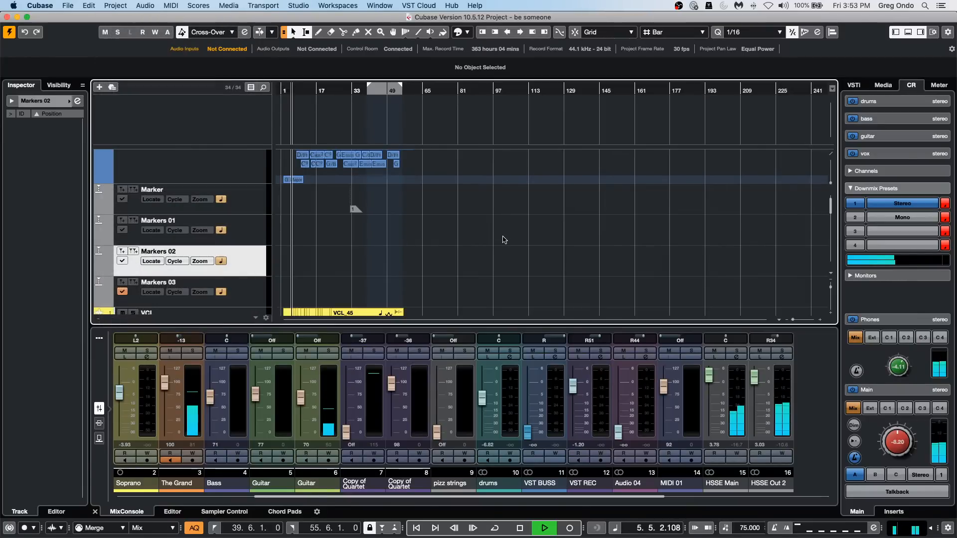
key(space)
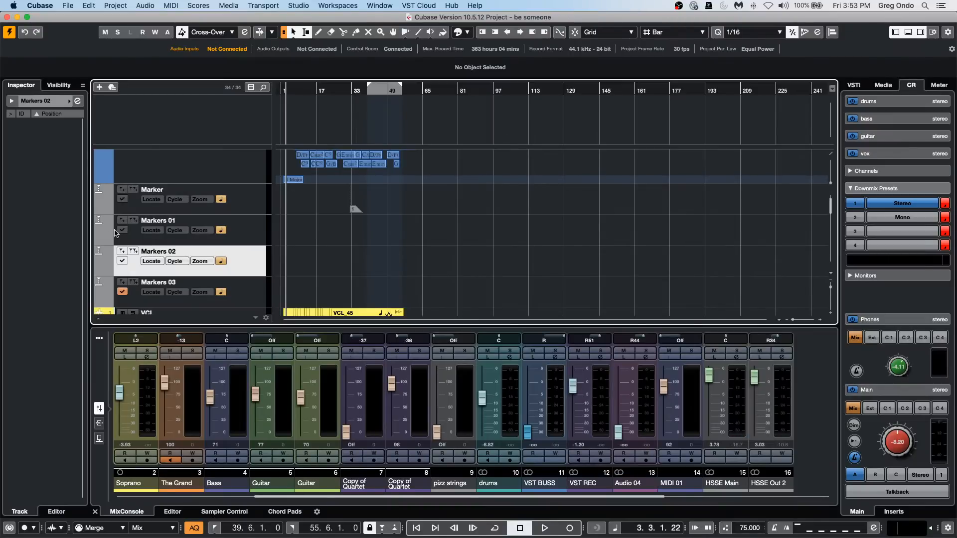
During playback, run the "Activate, insert and name marker" macro on Markers 02 and name the new marker "vocal in".
key(space)
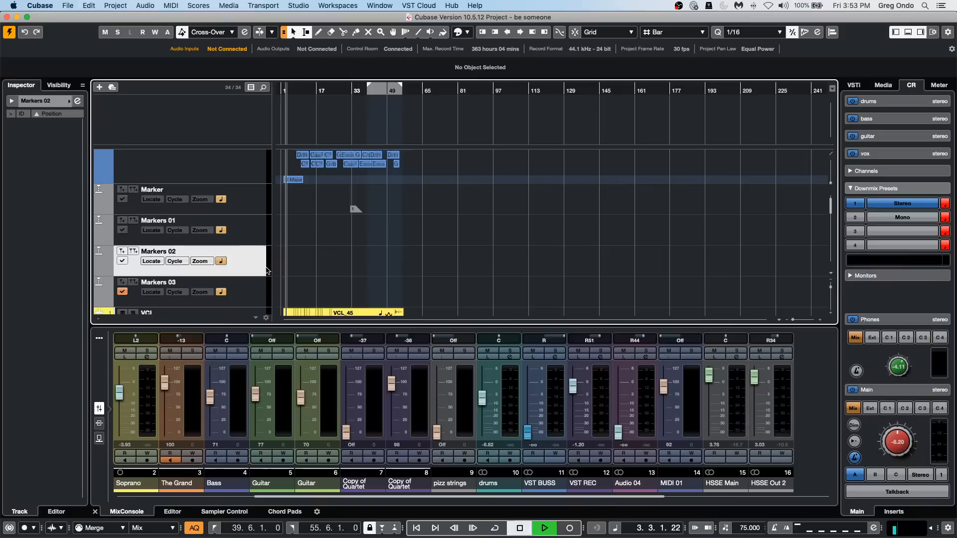
click(115, 5)
mouse_move(90, 5)
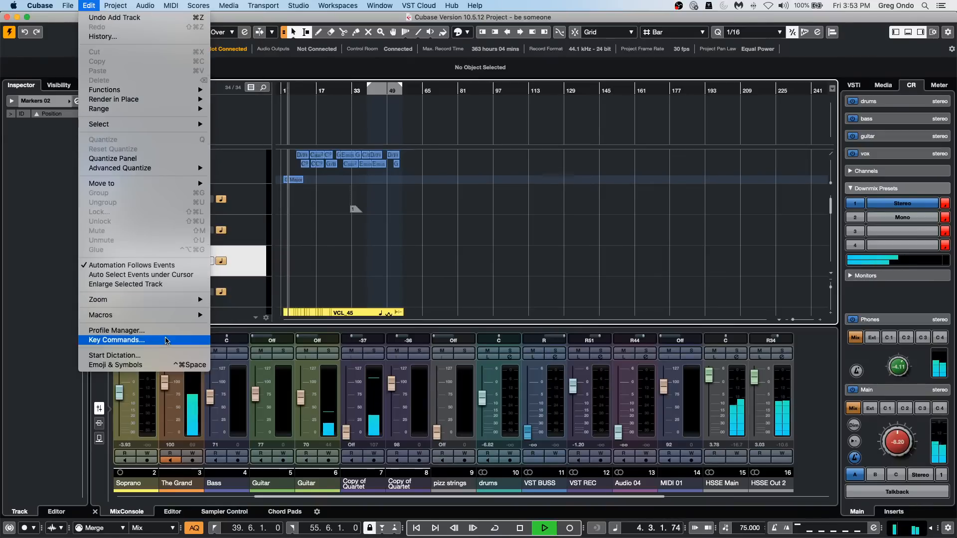
mouse_move(171, 316)
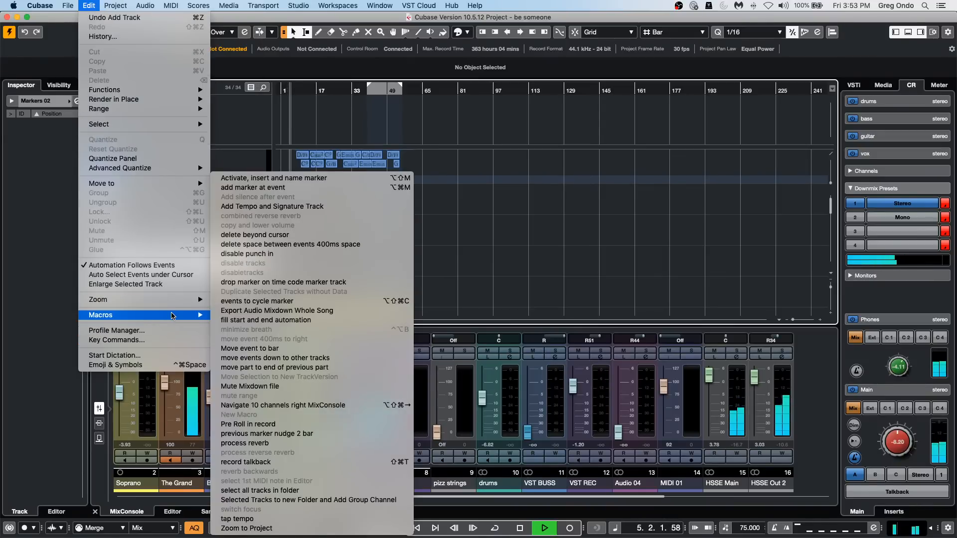
click(323, 179)
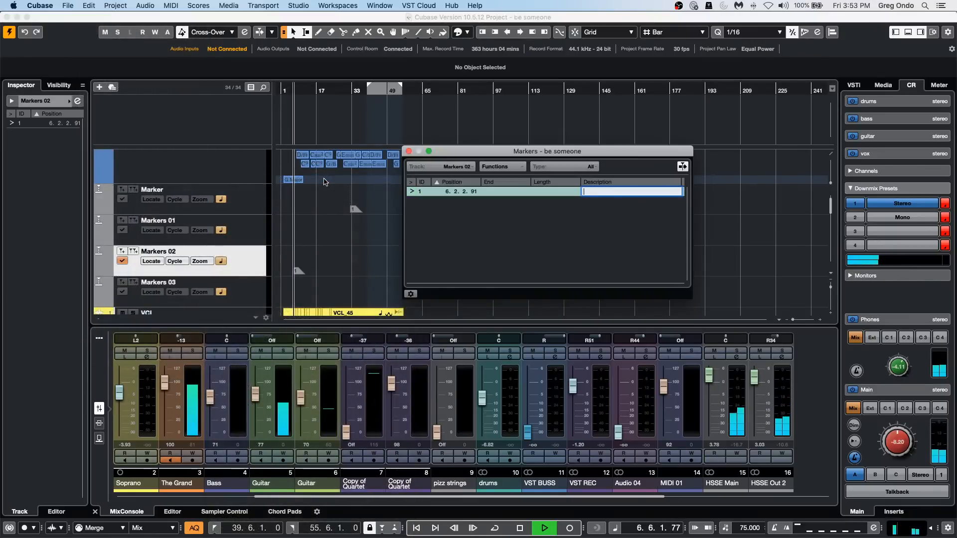
text(voca)
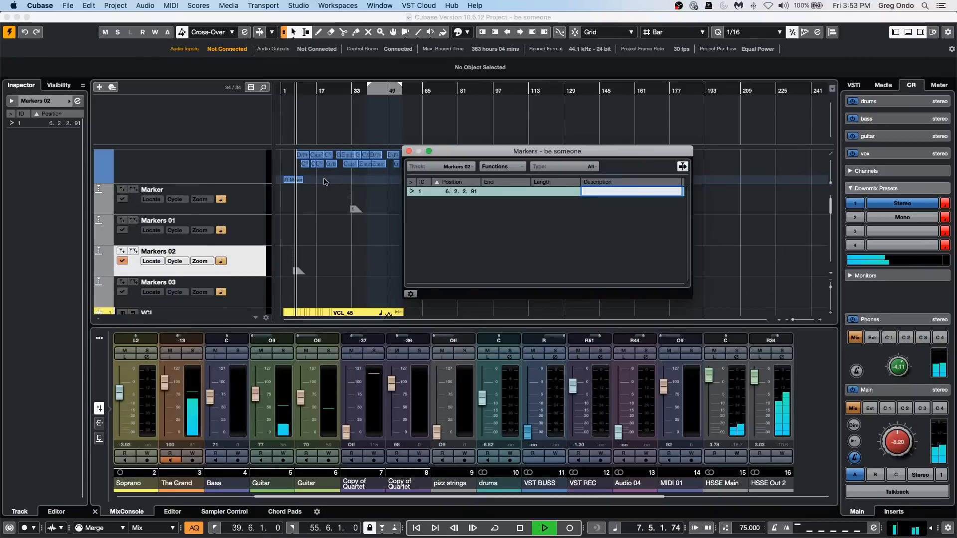
text(l in)
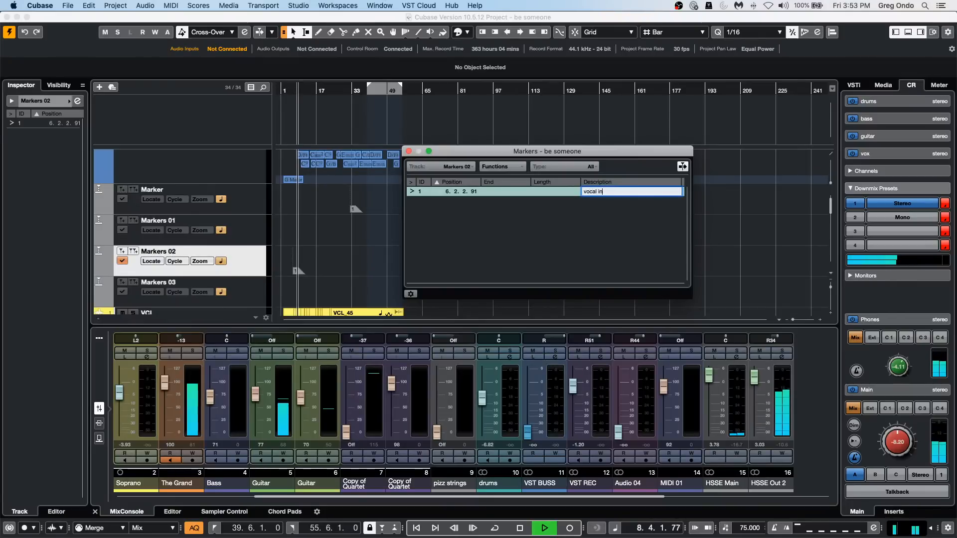
key(Return)
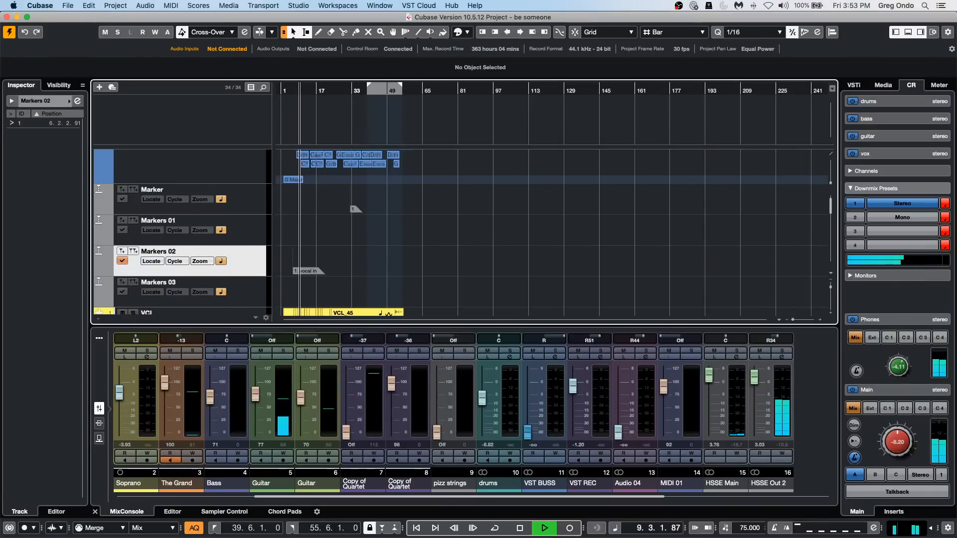
During playback, run the "Activate, insert and name marker" macro on Markers 01, name the marker "strings enter", and close the Markers window.
click(259, 227)
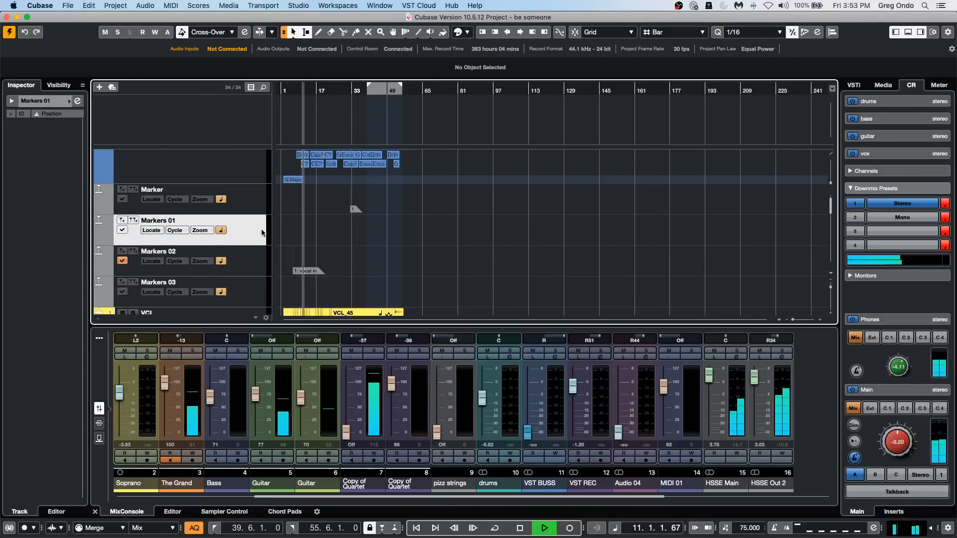
click(108, 6)
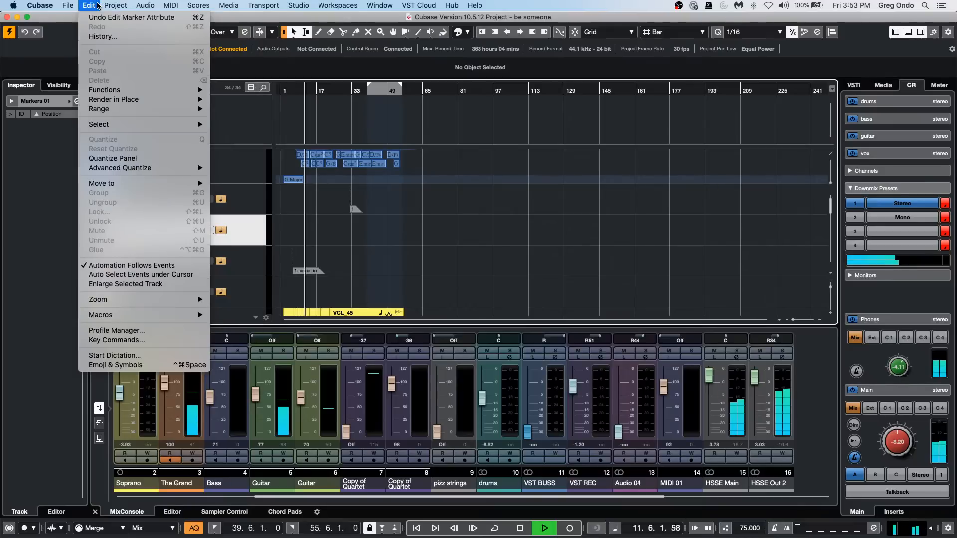
mouse_move(88, 6)
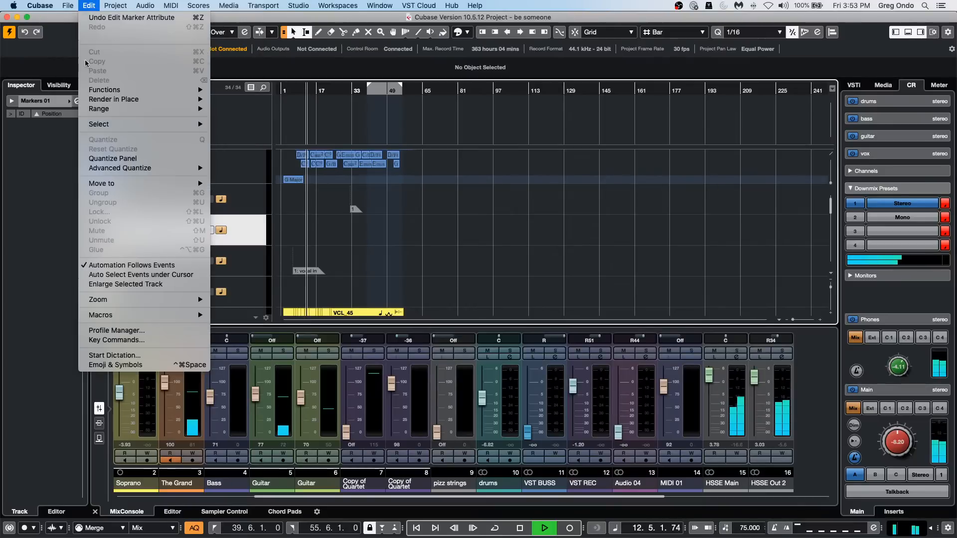
mouse_move(100, 314)
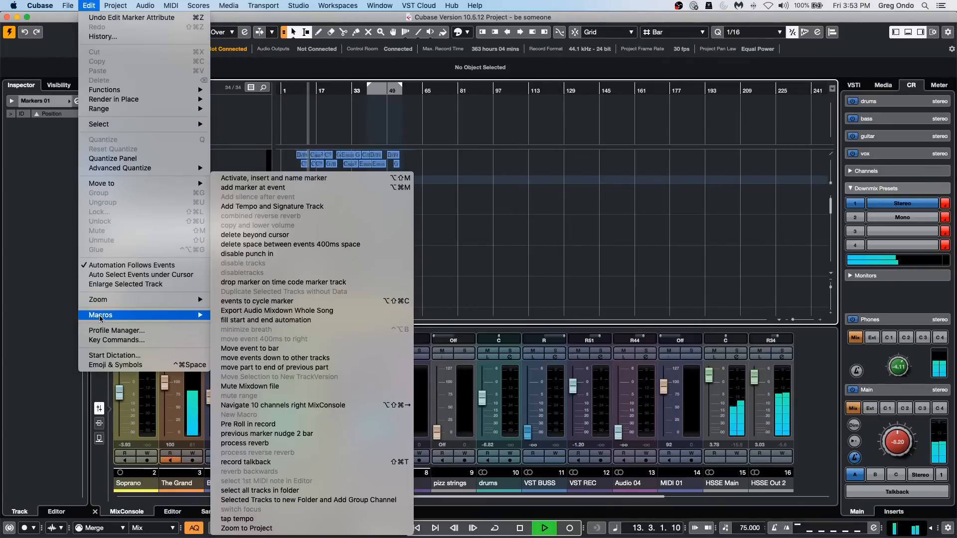
click(299, 178)
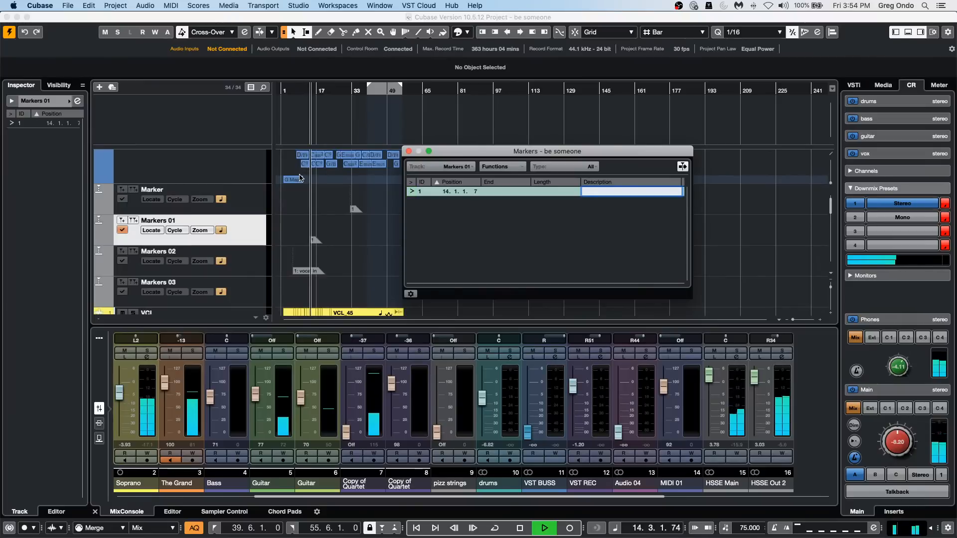
text(strings)
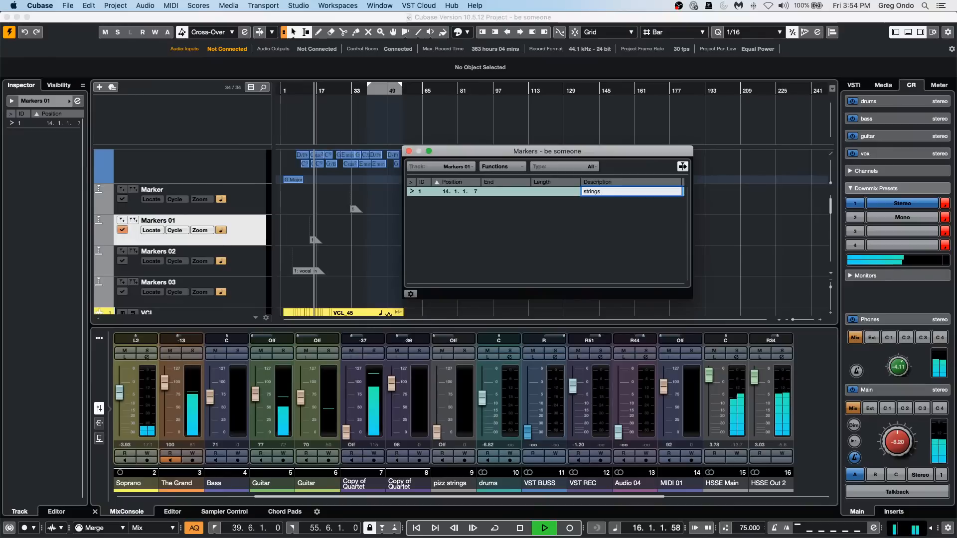
text( enter)
key(Return)
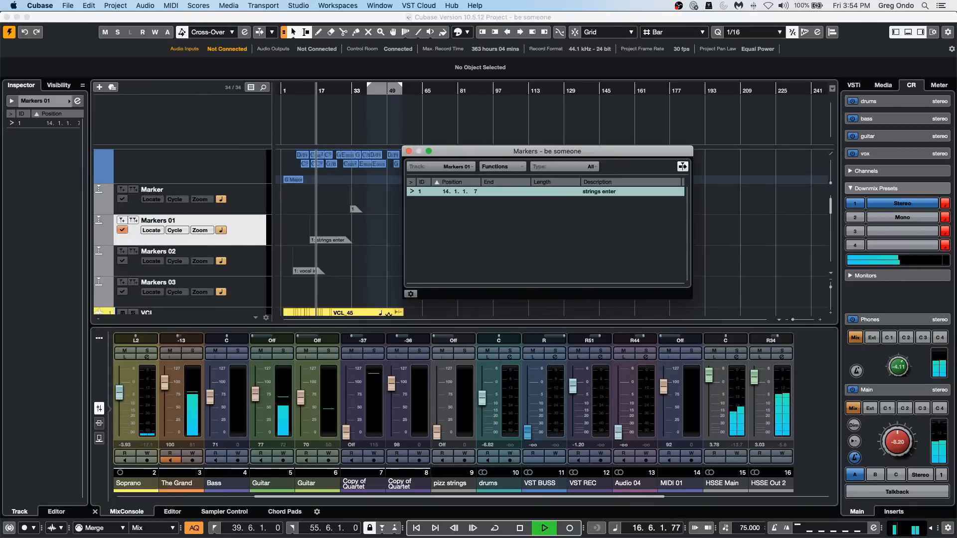
key(super+m)
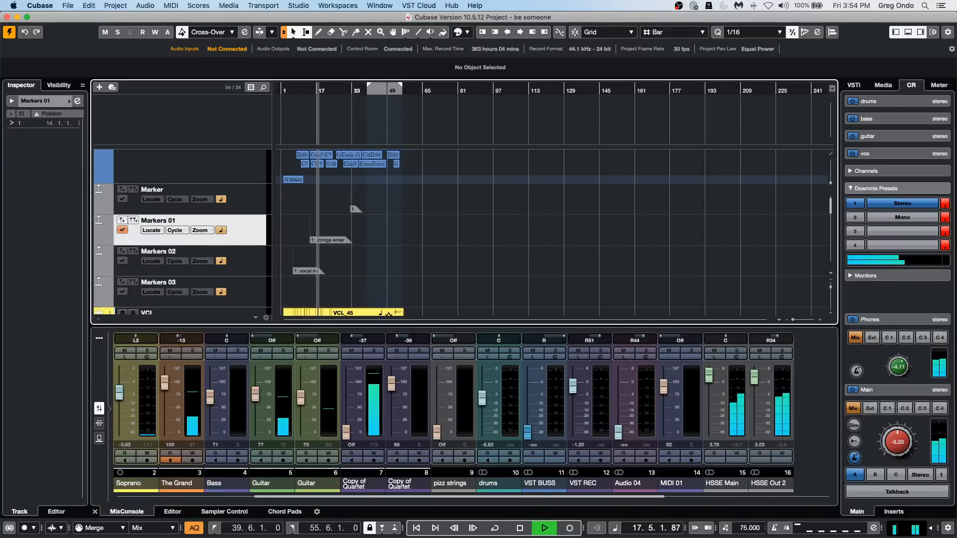
Select the Marker track above Markers 01 and stop playback.
click(254, 202)
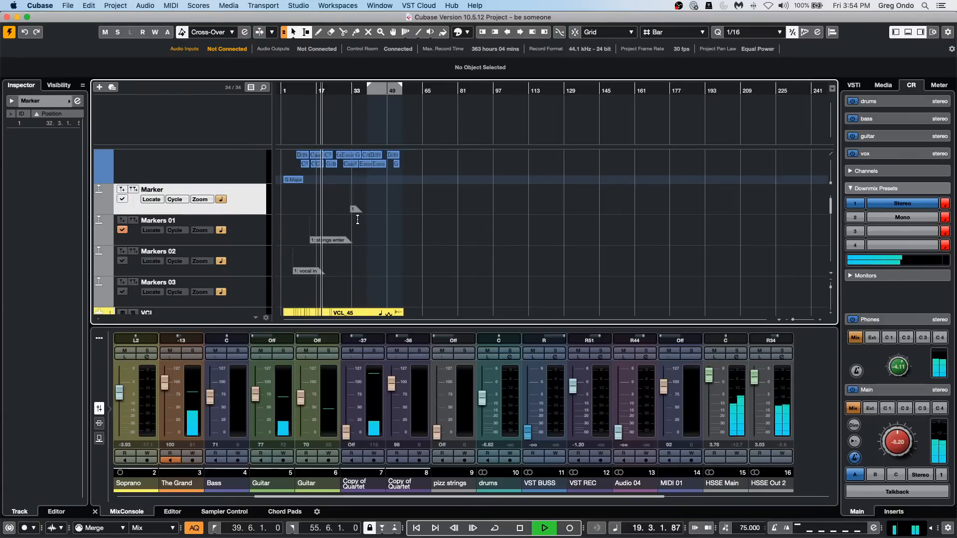
click(116, 6)
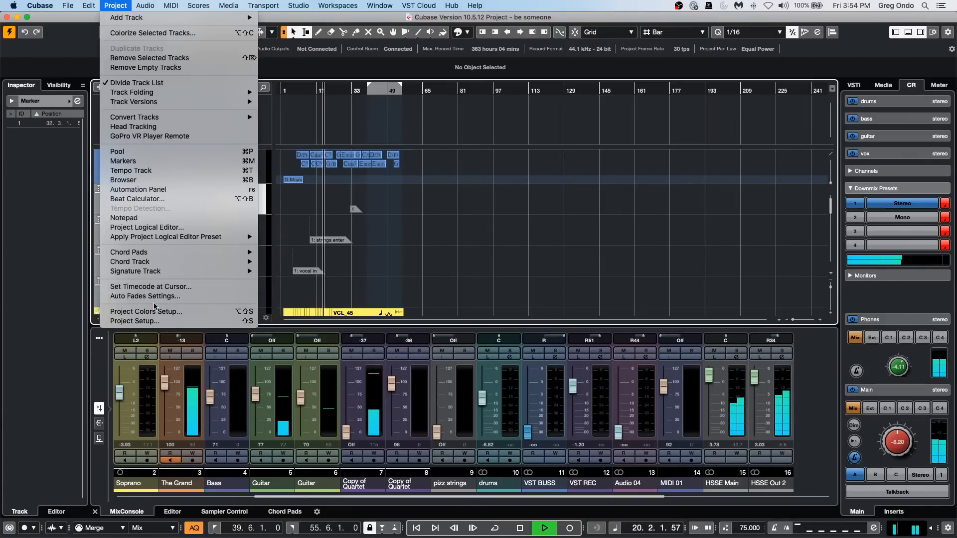
mouse_move(87, 7)
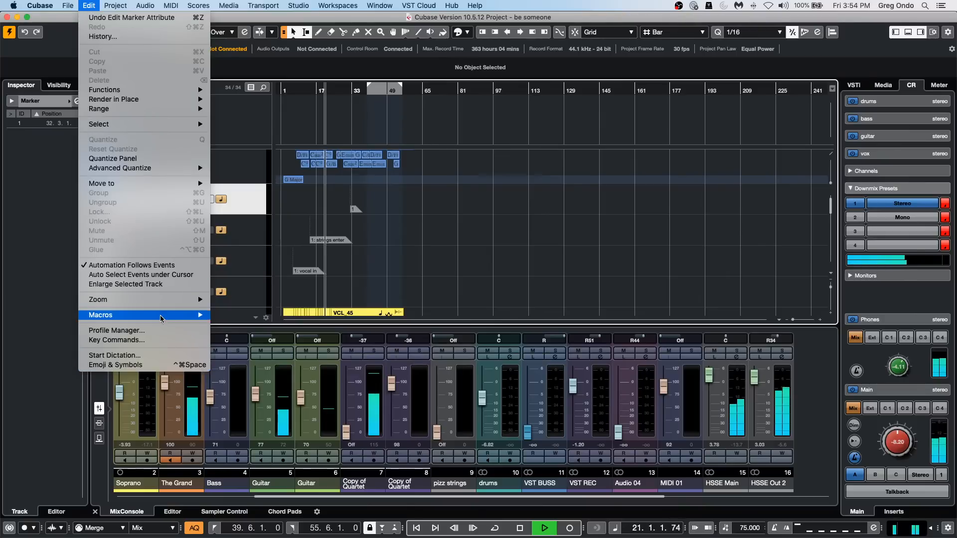
mouse_move(100, 314)
click(533, 274)
key(space)
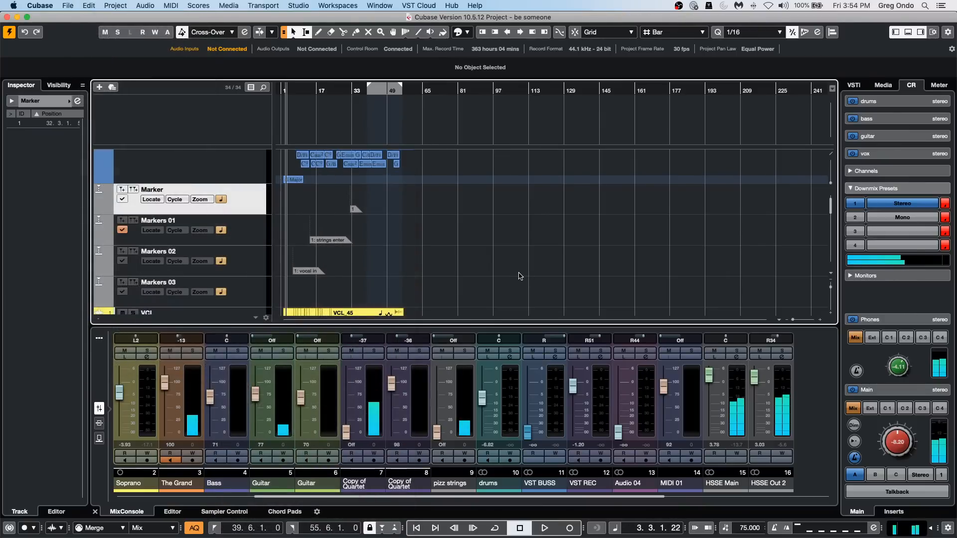
Select a range over the quiet gap in the VCL vocal, from about 31.4.1.58 to 31.5.1.63.
scroll(476, 237, down, 5)
scroll(419, 173, up, 5)
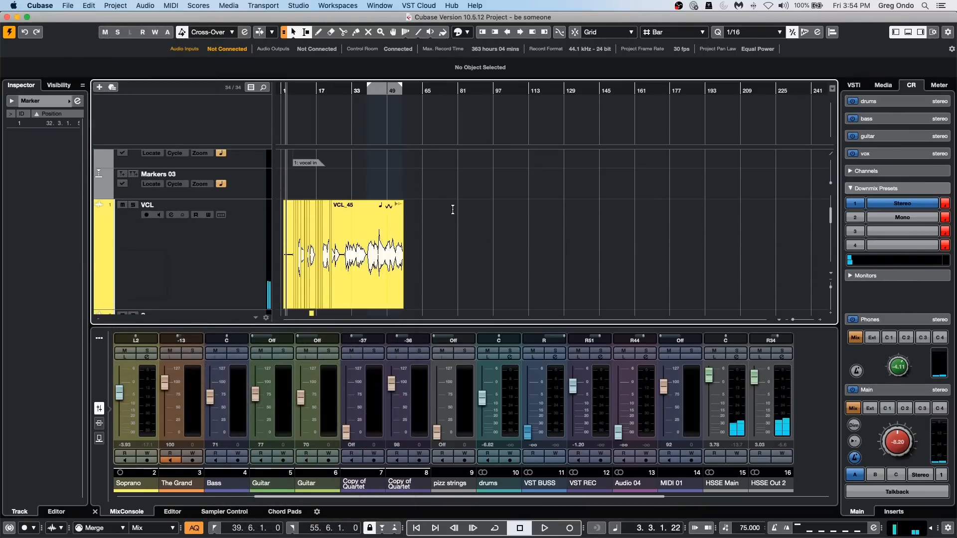
drag(348, 91, 352, 125)
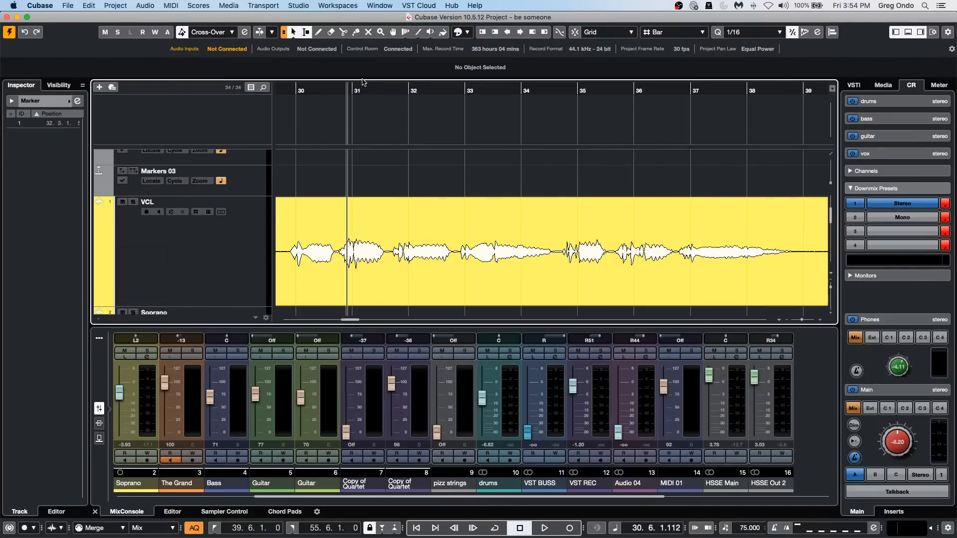
drag(373, 89, 368, 125)
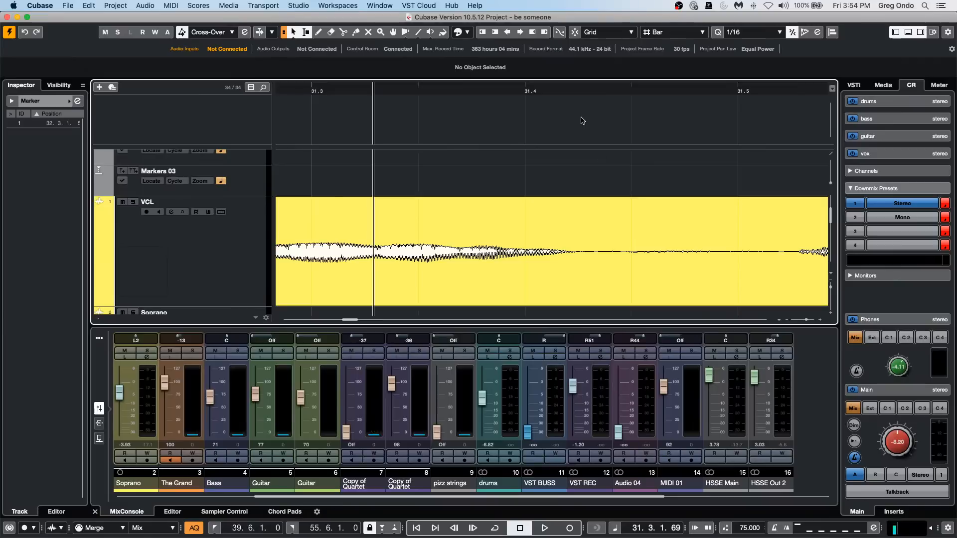
drag(576, 245, 793, 247)
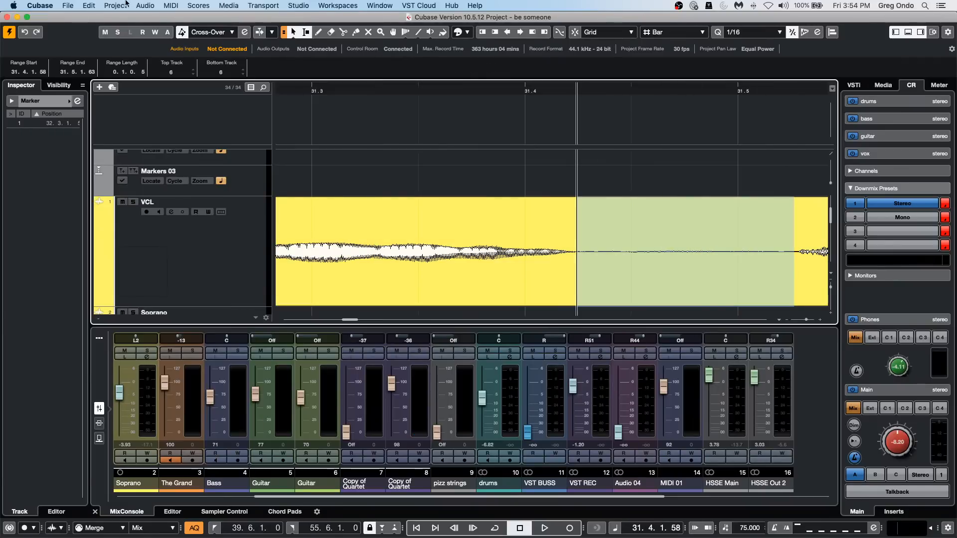
Examine which commands make up the "minimize breath" macro in the Key Commands dialog, and close the dialog.
click(90, 5)
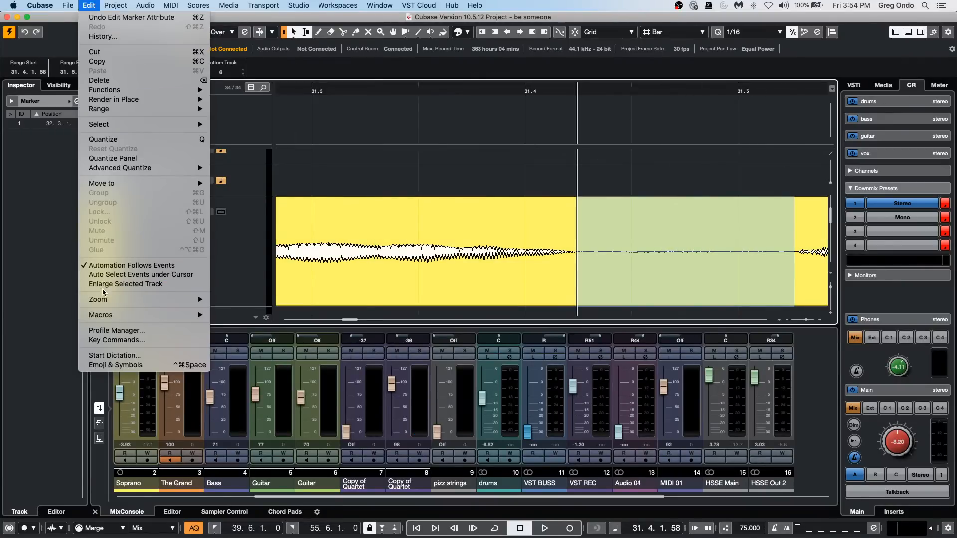
mouse_move(106, 315)
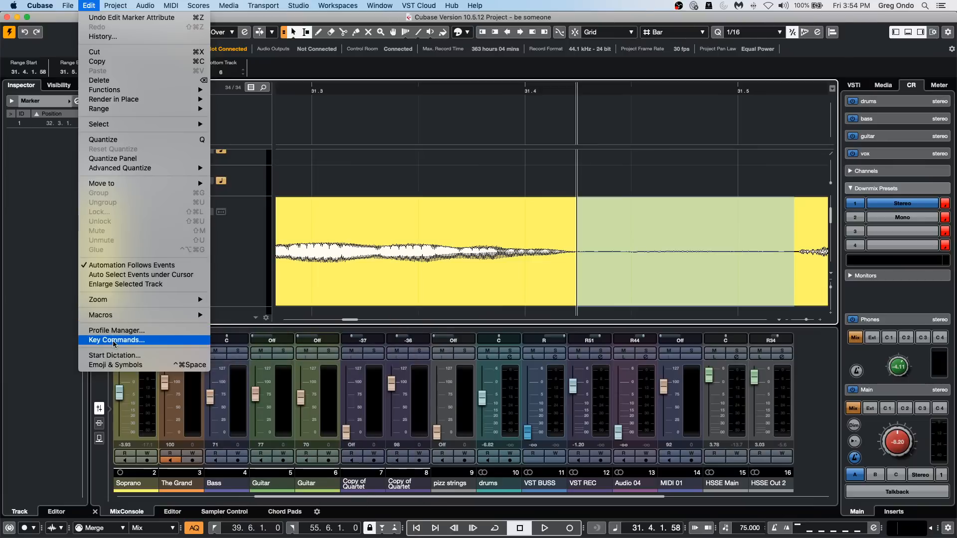
click(116, 340)
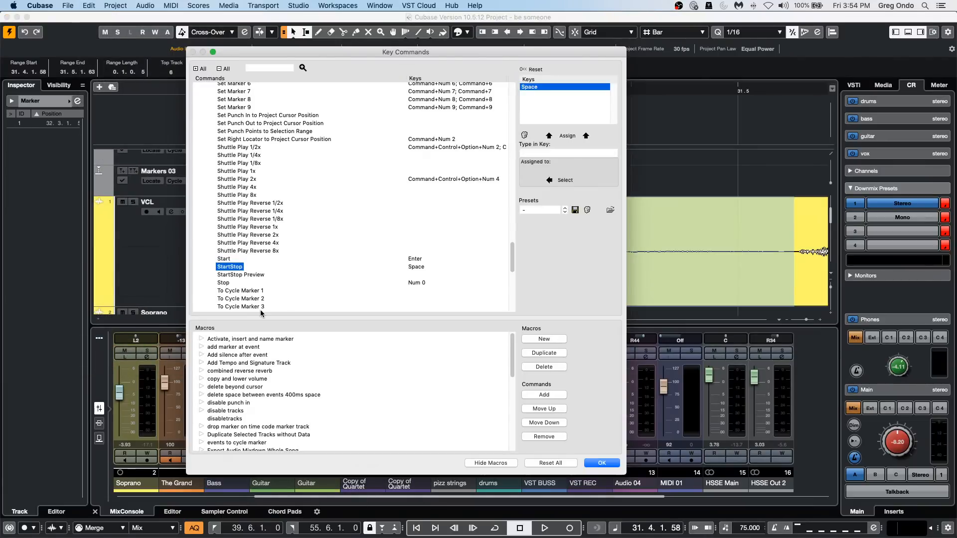
scroll(263, 403, down, 1)
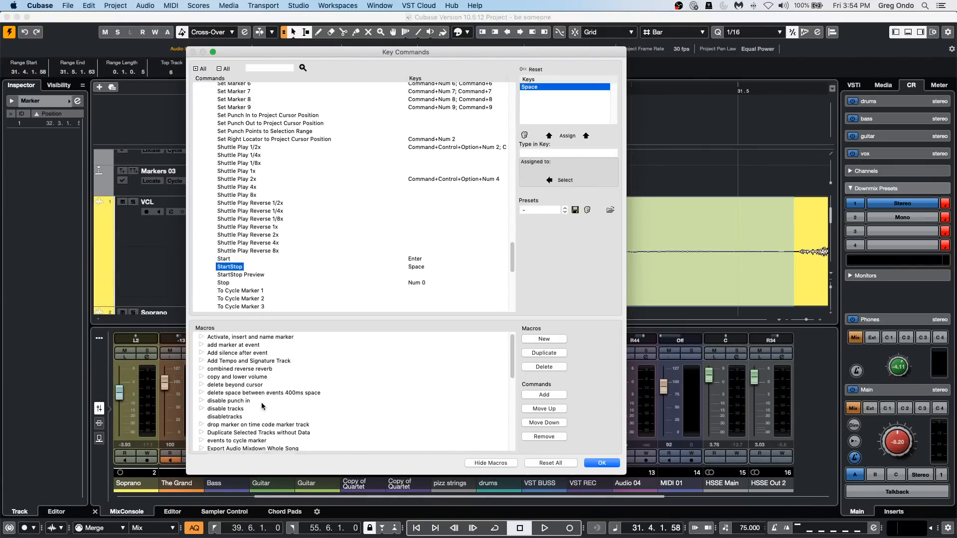
scroll(263, 406, down, 3)
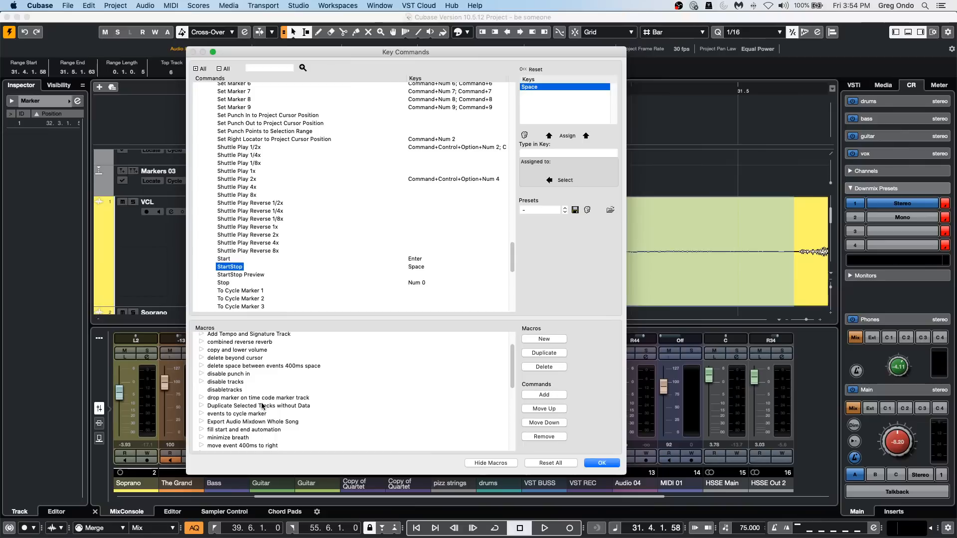
scroll(263, 406, down, 1)
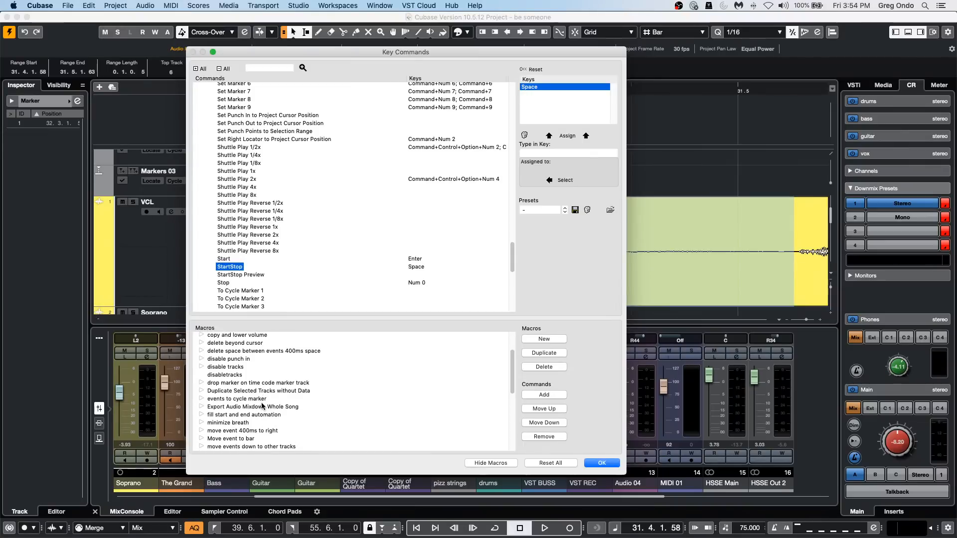
click(201, 422)
scroll(345, 396, down, 10)
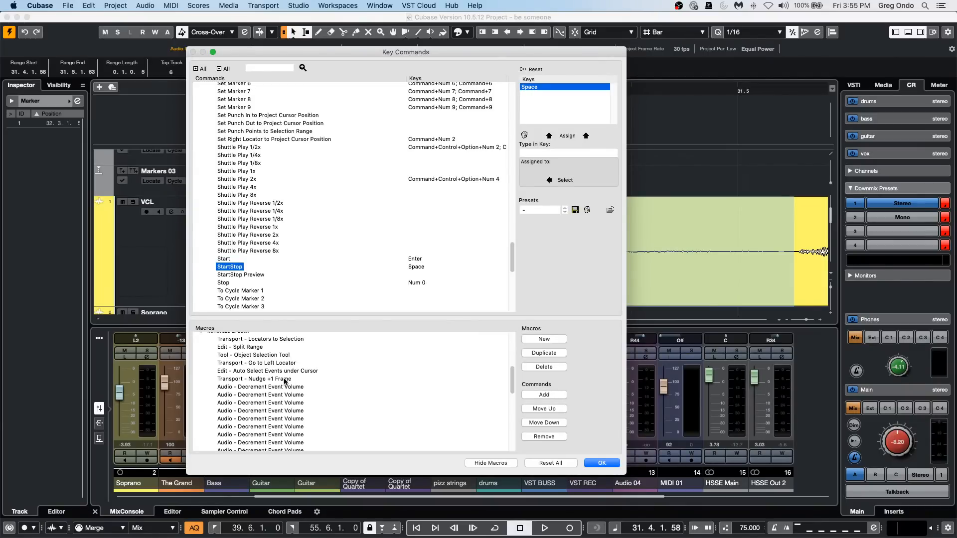
scroll(287, 383, down, 3)
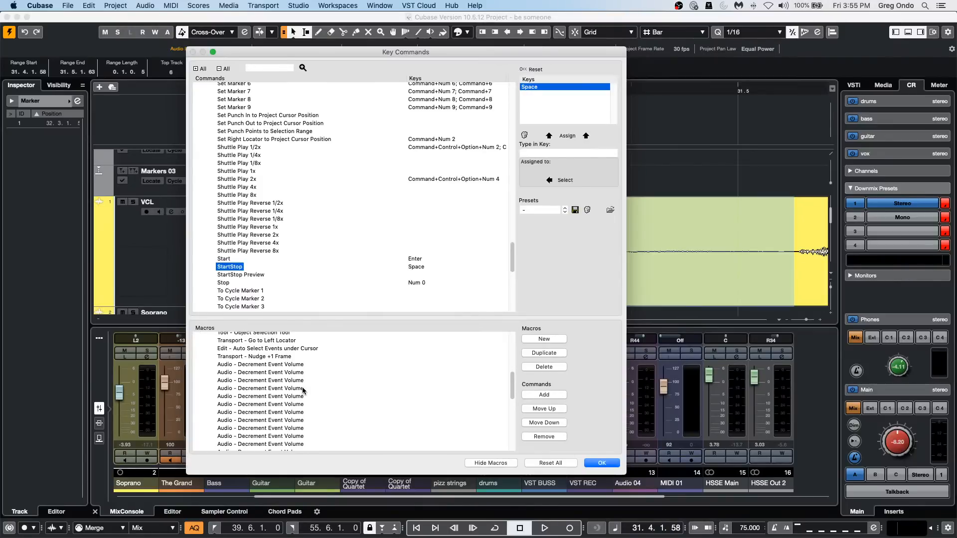
scroll(294, 384, down, 3)
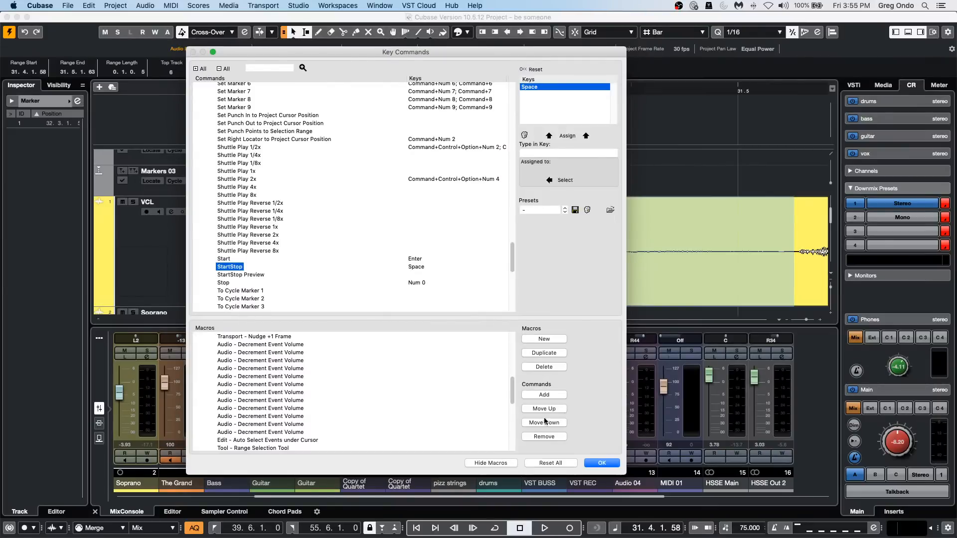
click(612, 467)
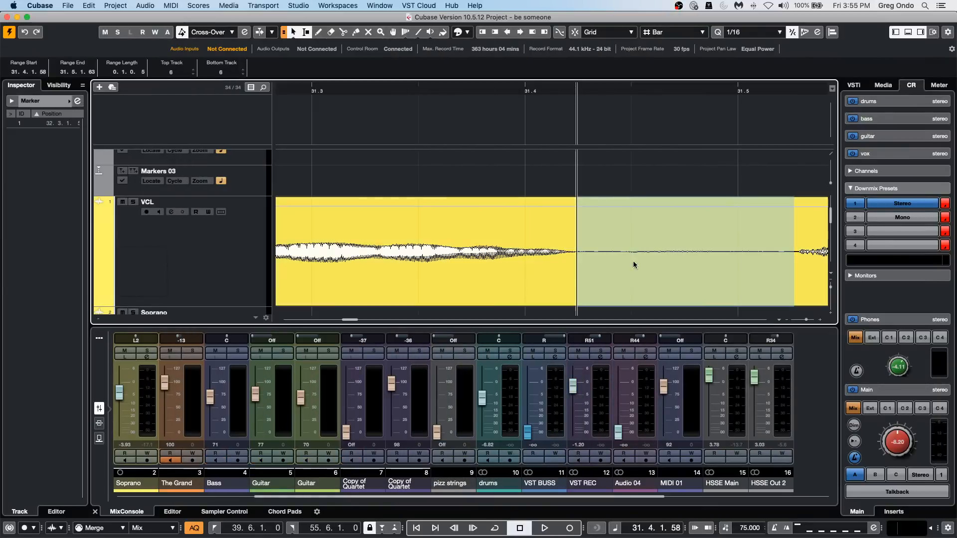
Select the breath on the VCL track from about 31.4.2.117 to 31.5.2.95 and run the "minimize breath" macro on it.
drag(395, 92, 397, 85)
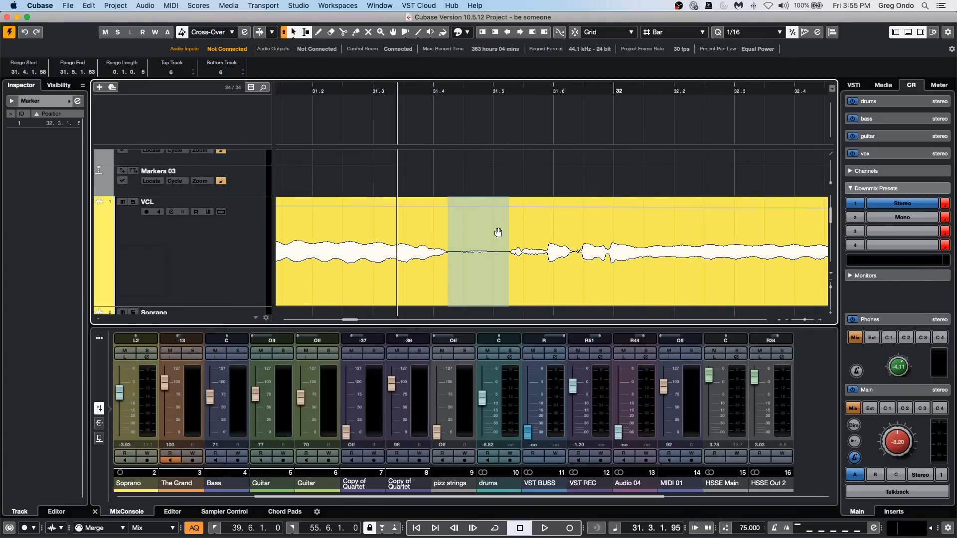
click(498, 232)
drag(547, 244, 492, 244)
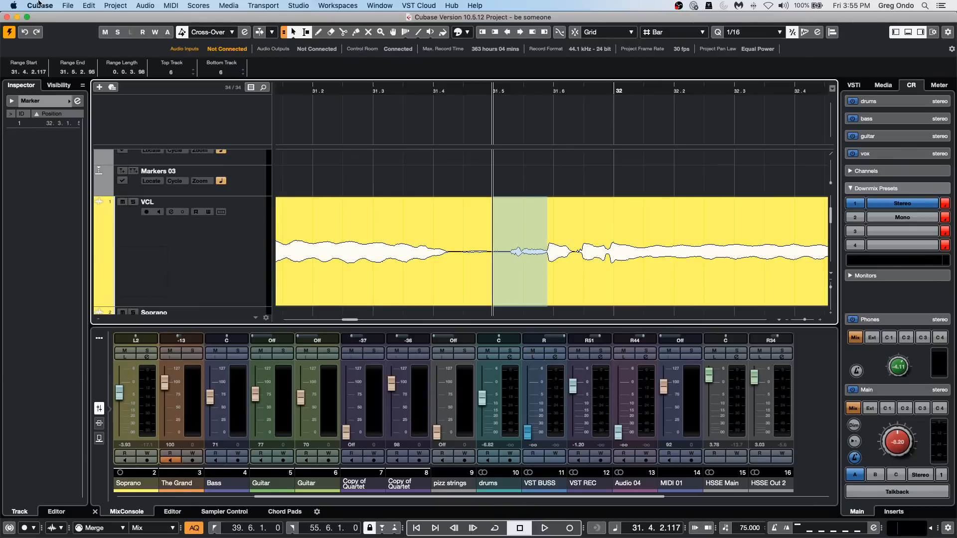
click(110, 5)
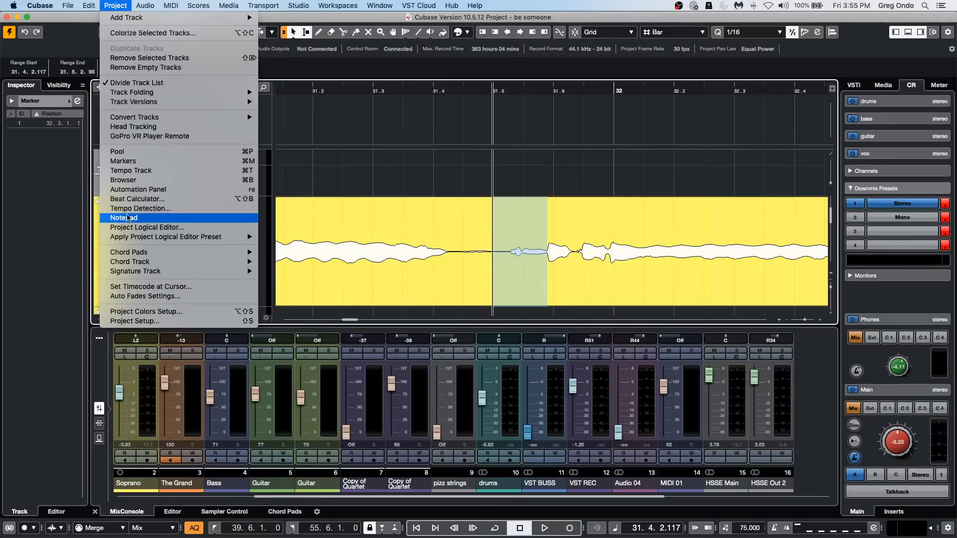
key(Left)
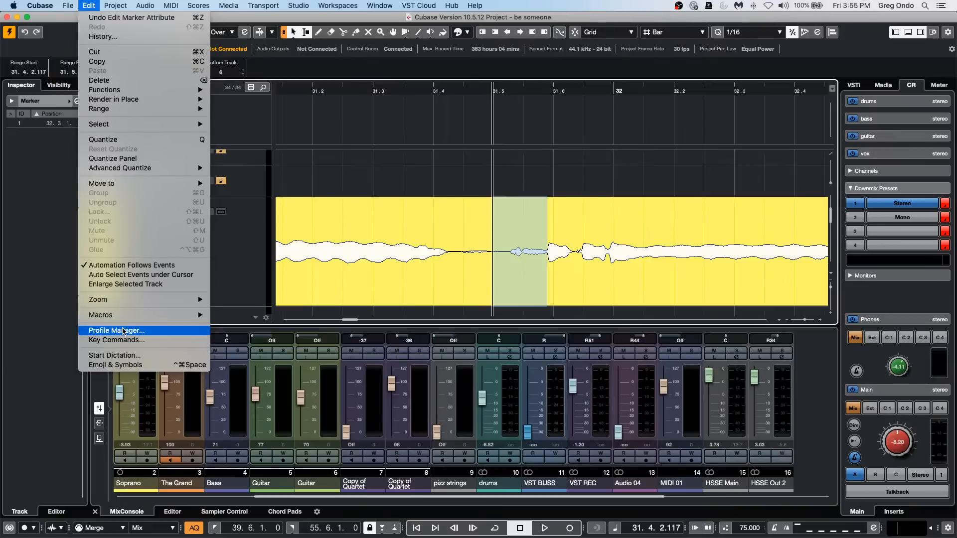
mouse_move(164, 315)
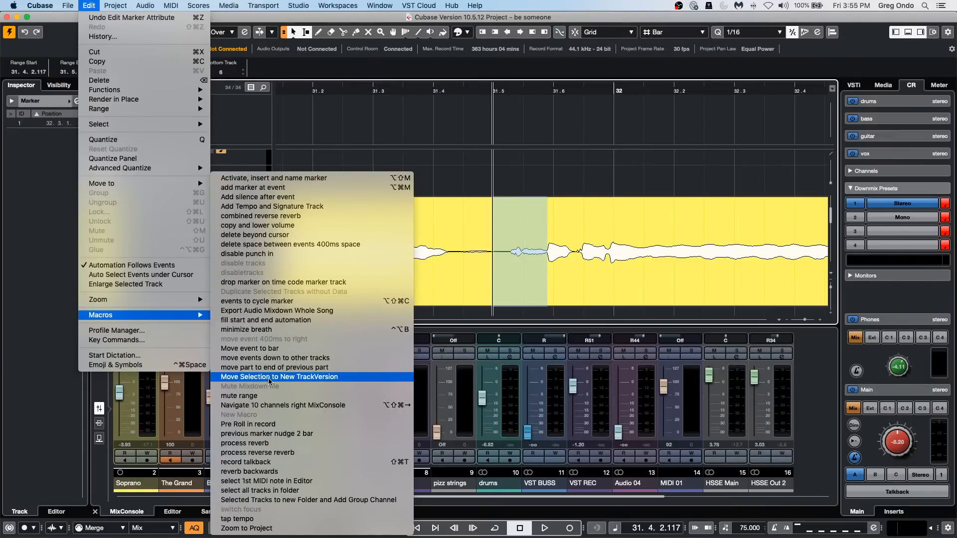
click(274, 329)
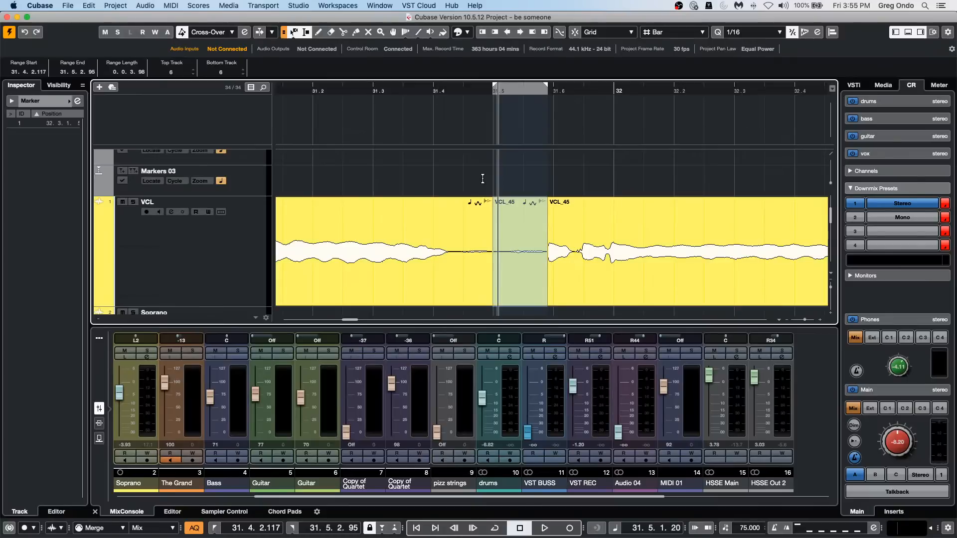
Review the full command sequence of the "minimize breath" macro in Key Commands, including its volume decrement commands, and close the dialog.
click(87, 5)
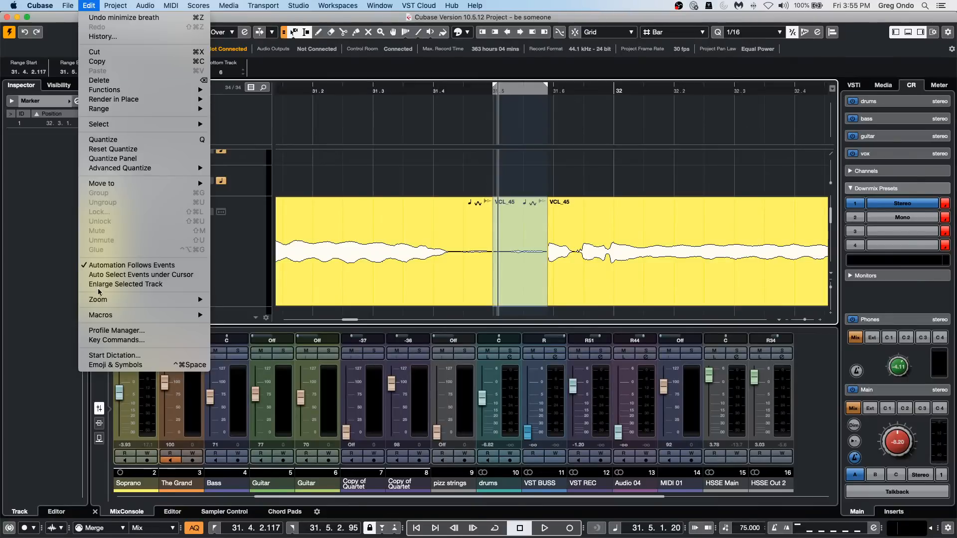
click(117, 340)
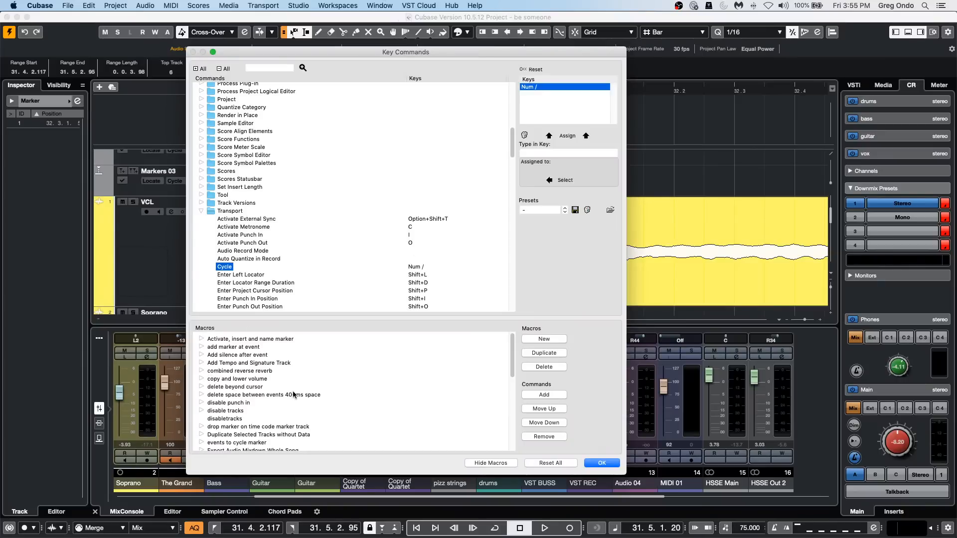
scroll(294, 395, down, 2)
scroll(293, 392, down, 8)
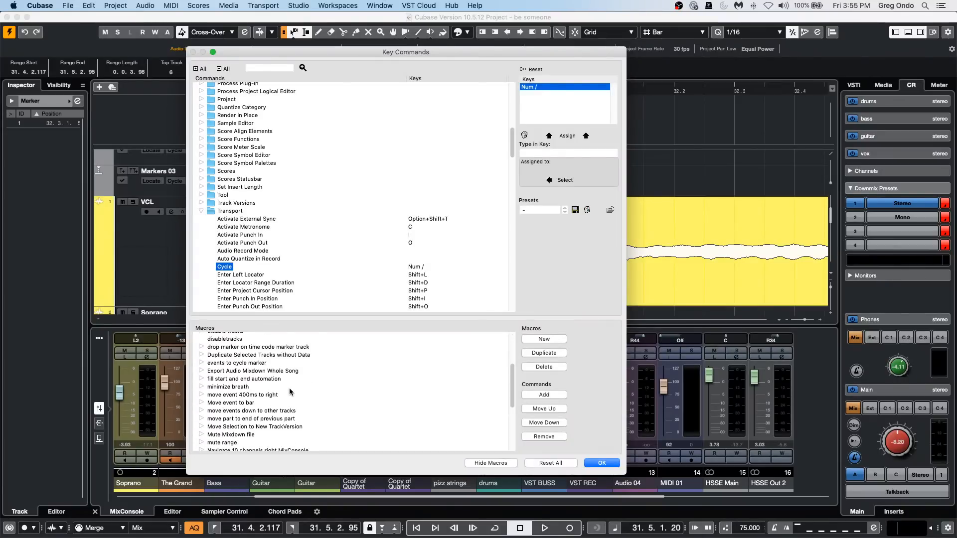
click(201, 387)
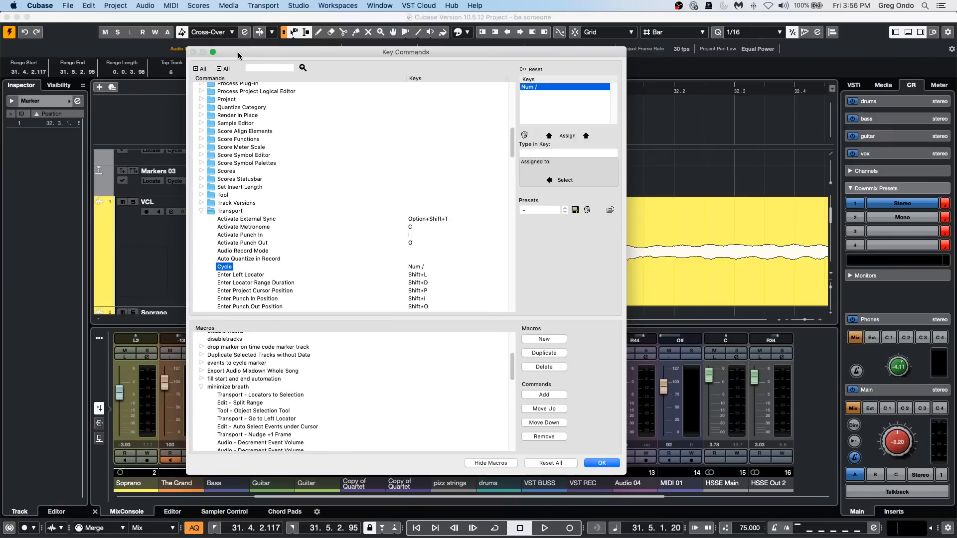
drag(238, 51, 154, 29)
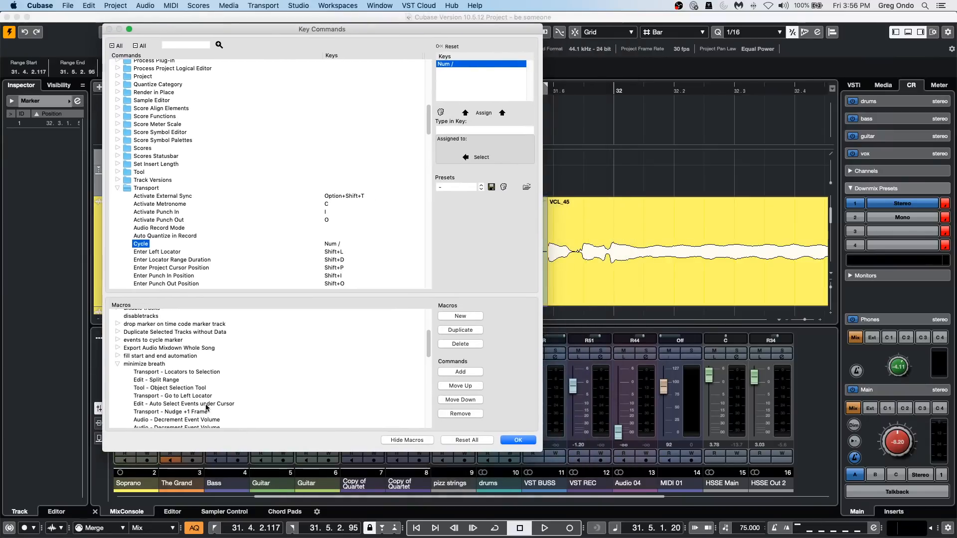
scroll(225, 402, down, 2)
scroll(225, 398, down, 3)
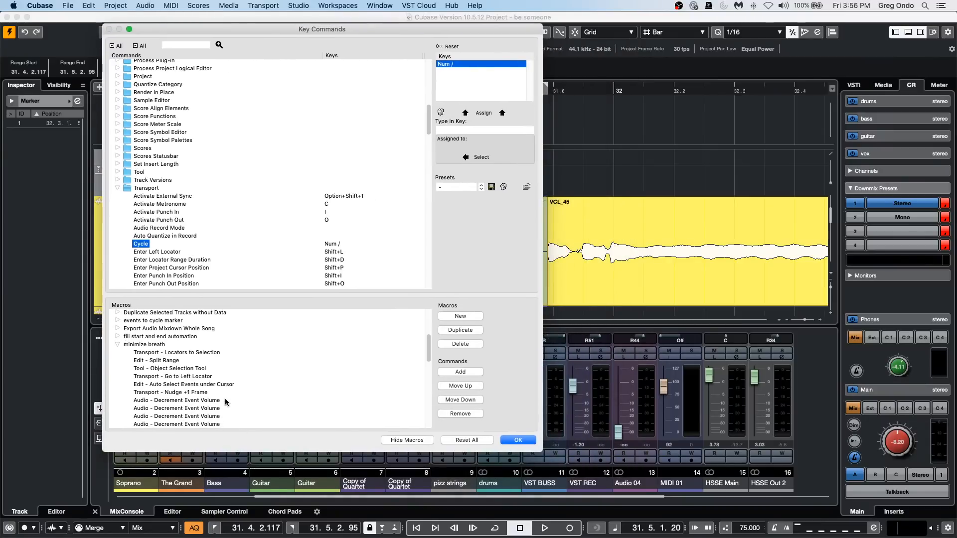
scroll(225, 398, down, 6)
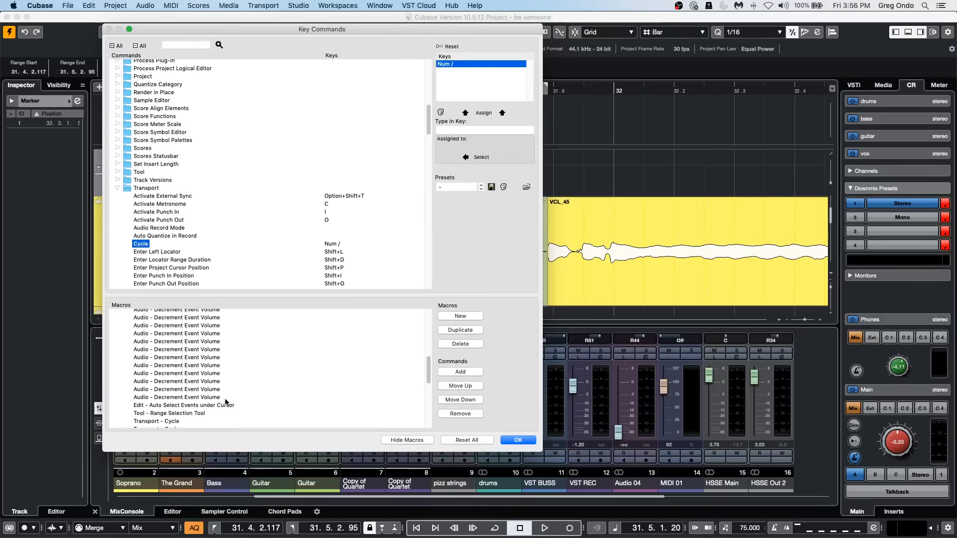
scroll(225, 401, down, 8)
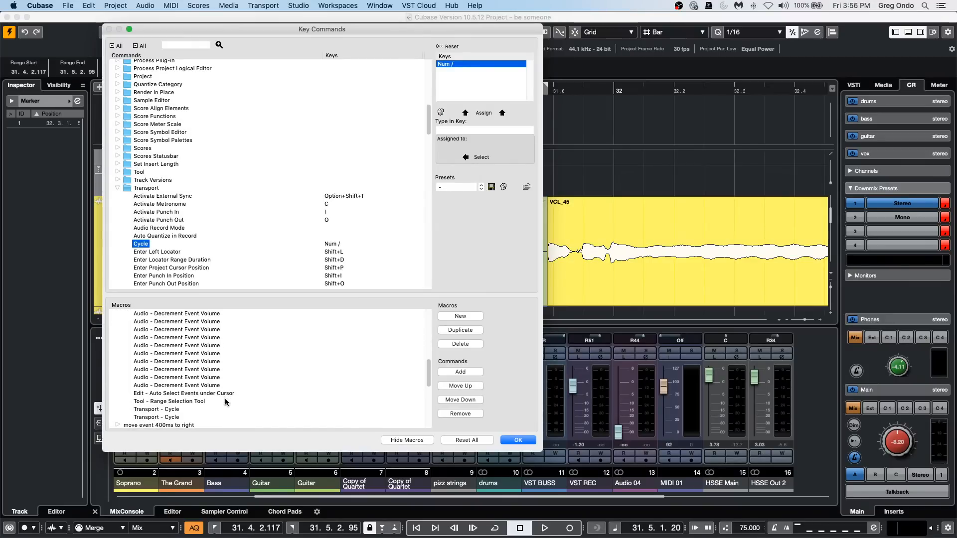
scroll(212, 401, up, 2)
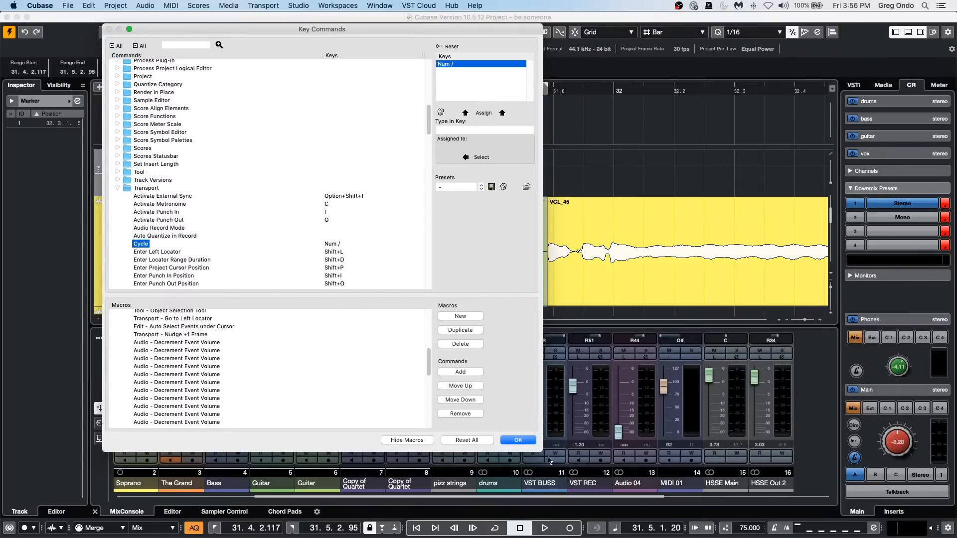
click(518, 440)
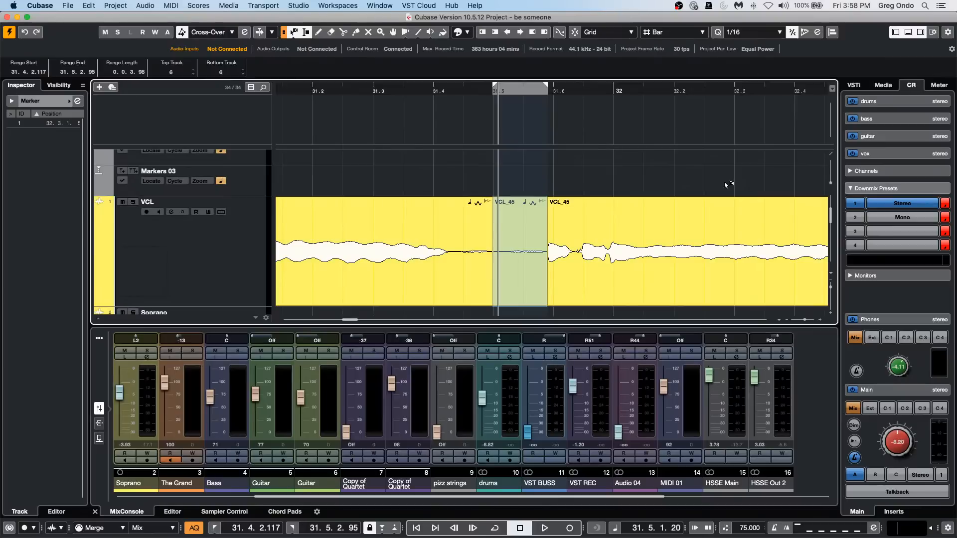
Draw a volume curve with the Draw tool on the VCL event after the breath, dipping between about 32.2 and 32.3.
click(635, 212)
right_click(605, 225)
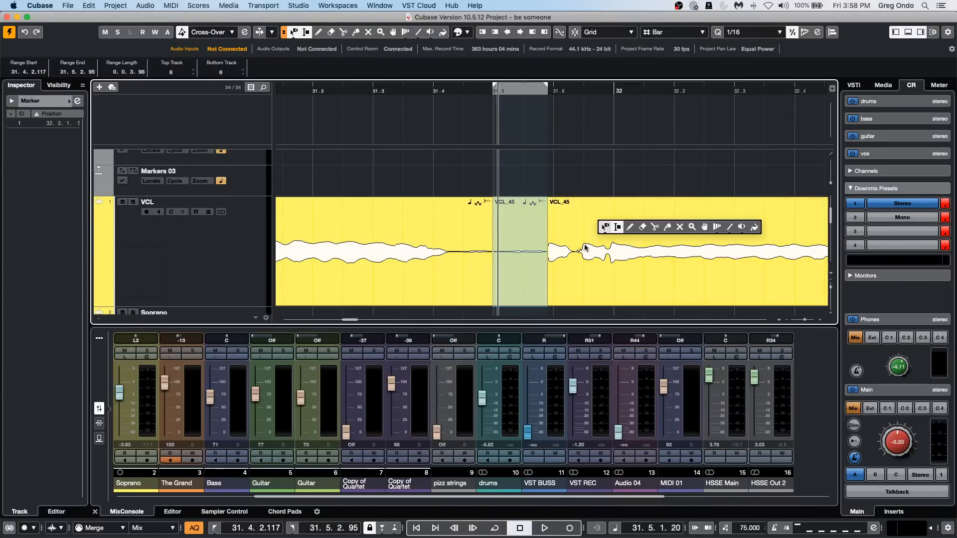
click(630, 226)
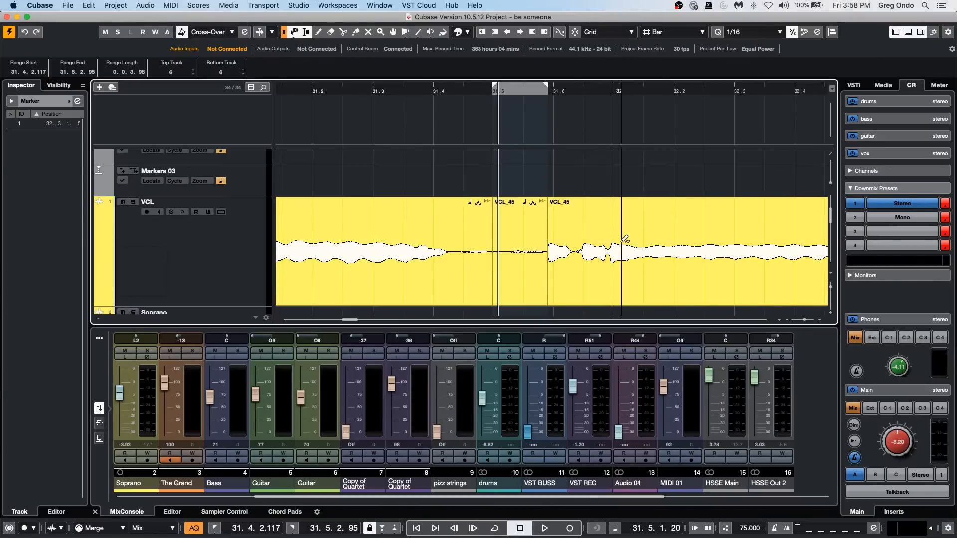
mouse_move(649, 229)
mouse_down()
mouse_move(690, 282)
mouse_move(677, 226)
mouse_move(753, 234)
mouse_move(767, 215)
mouse_move(757, 230)
mouse_move(767, 230)
mouse_up()
Draw volume curve changes around 31.3 on the VCL event before the breath, and adjust the curve on the event after it.
click(368, 271)
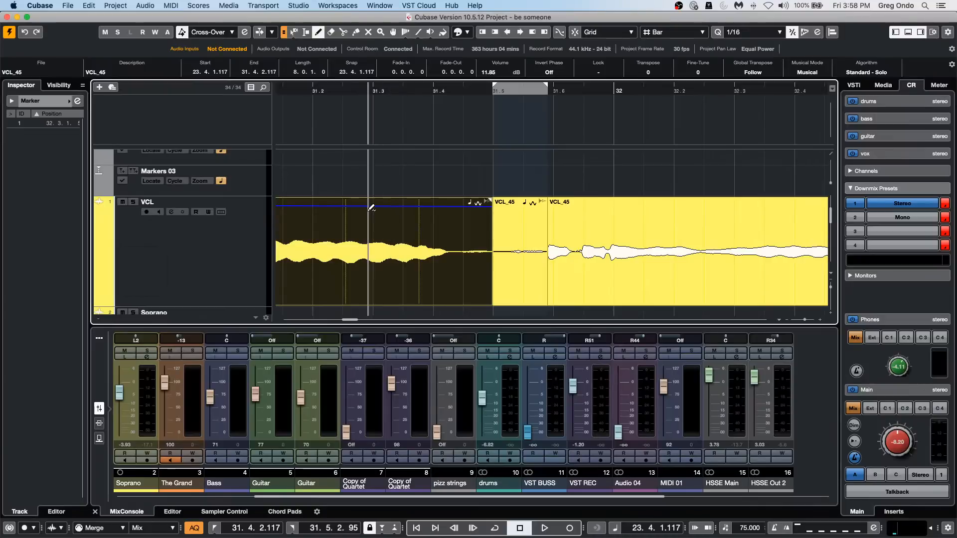
mouse_move(384, 235)
mouse_down()
mouse_move(381, 280)
mouse_move(422, 264)
mouse_move(430, 219)
mouse_up()
drag(309, 271, 355, 209)
click(573, 215)
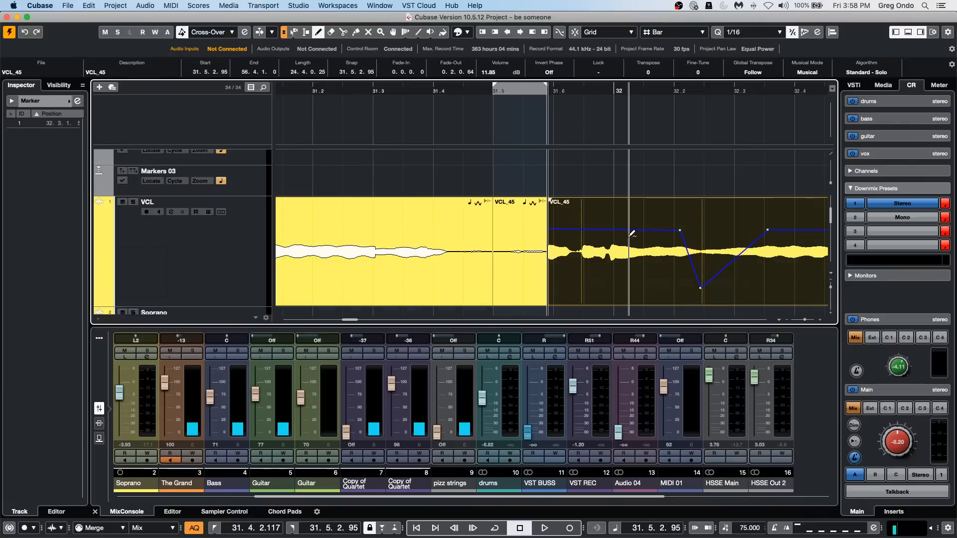
drag(626, 234, 597, 162)
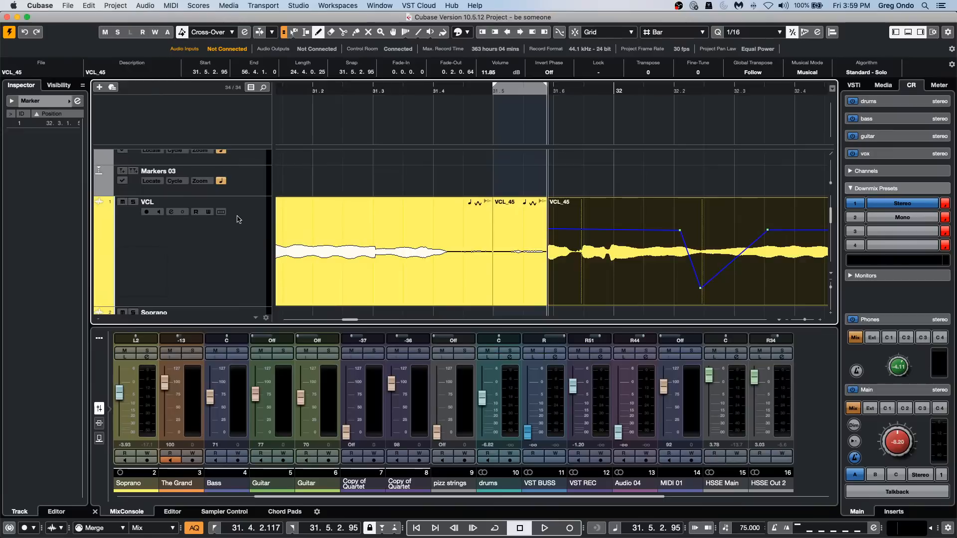
right_click(247, 183)
mouse_move(266, 185)
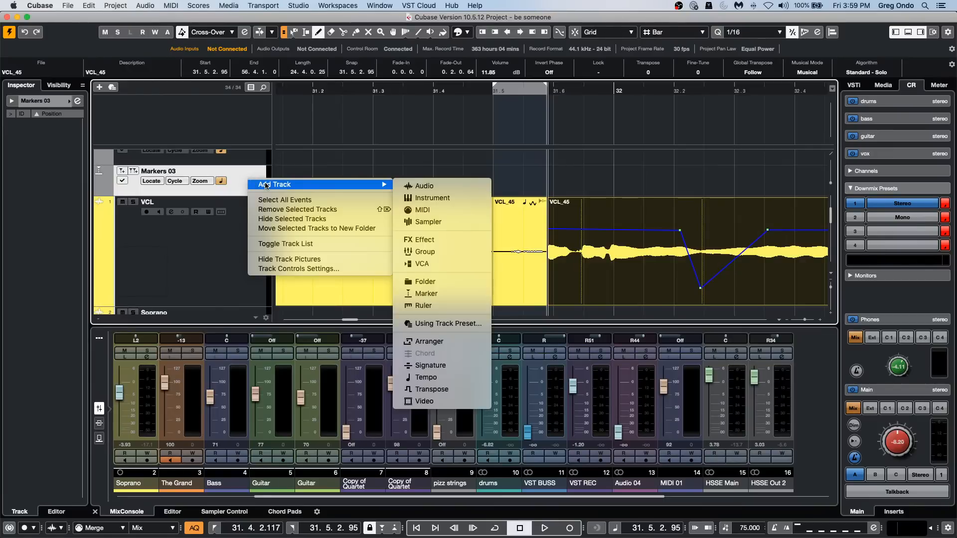
click(159, 234)
Select the second Copy of Quartet track and zoom the timeline out to show about bars 15 to 47.
scroll(227, 234, down, 7)
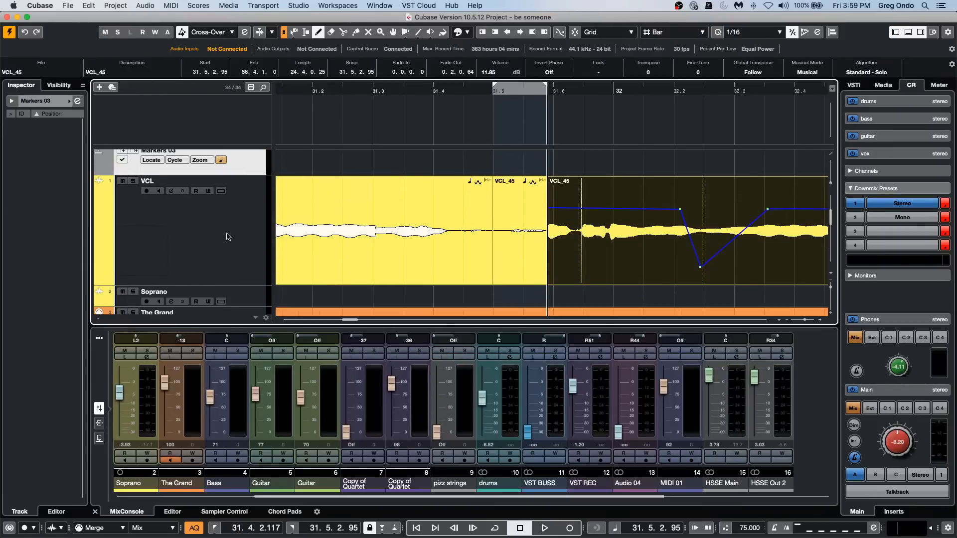
scroll(226, 234, down, 3)
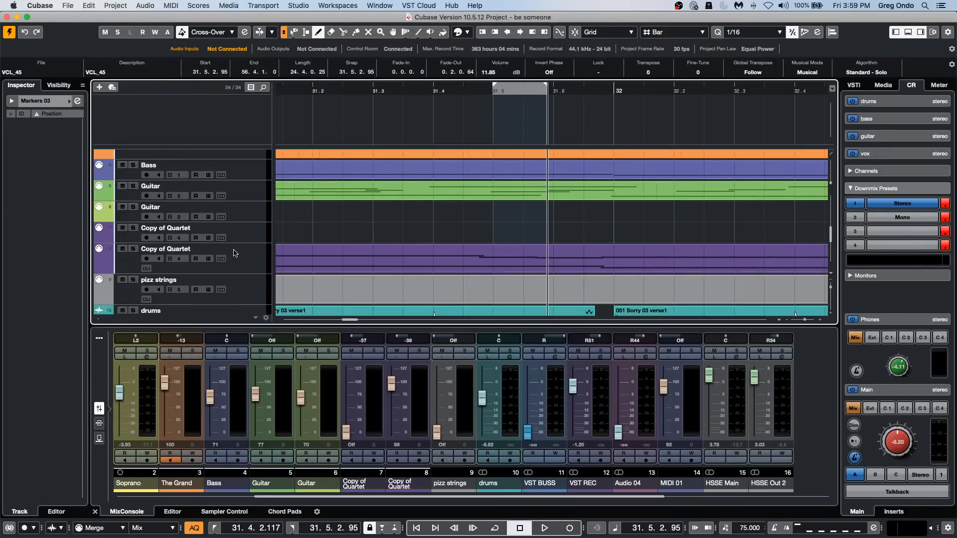
click(247, 264)
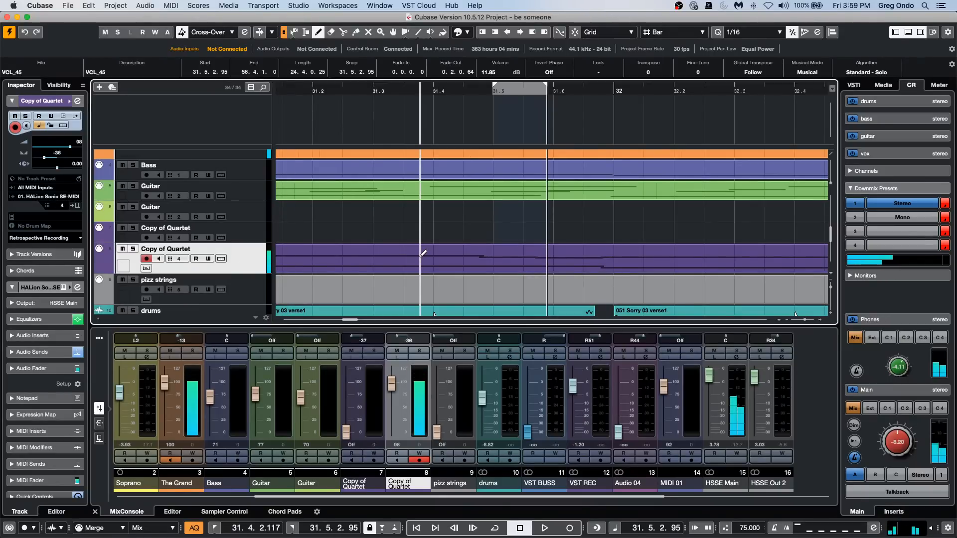
scroll(244, 256, up, 4)
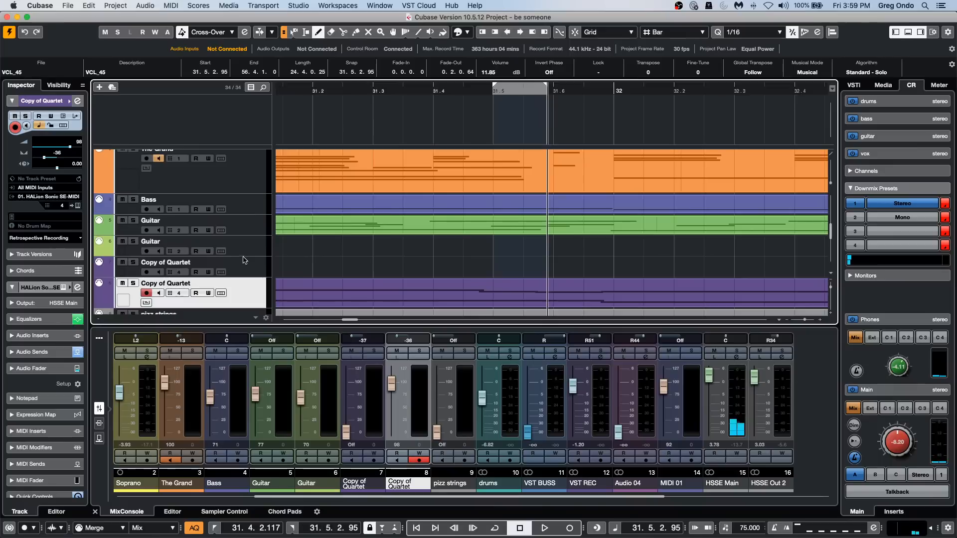
scroll(244, 257, down, 3)
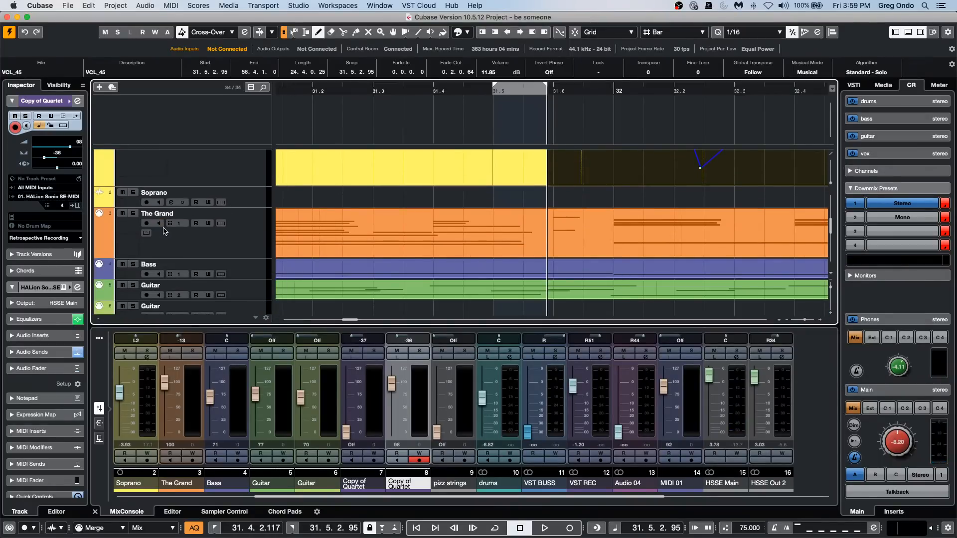
scroll(252, 203, down, 3)
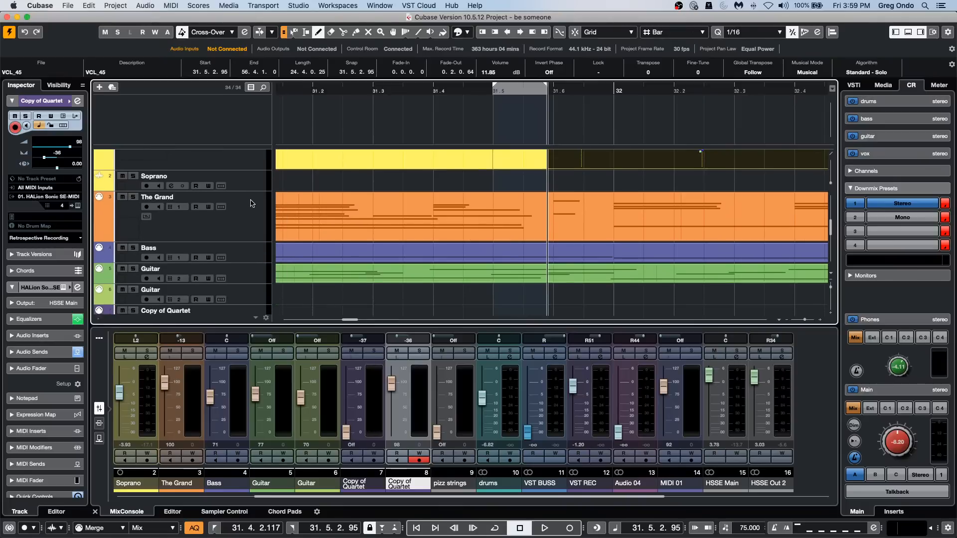
scroll(252, 203, down, 1)
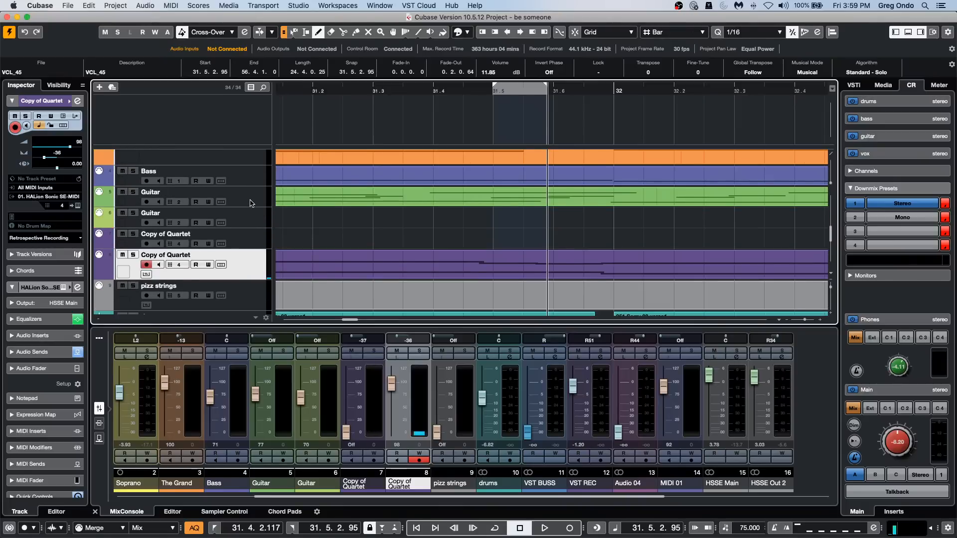
key(g)
key(g)
key(g)
key(g)
key(g)
key(g)
key(g)
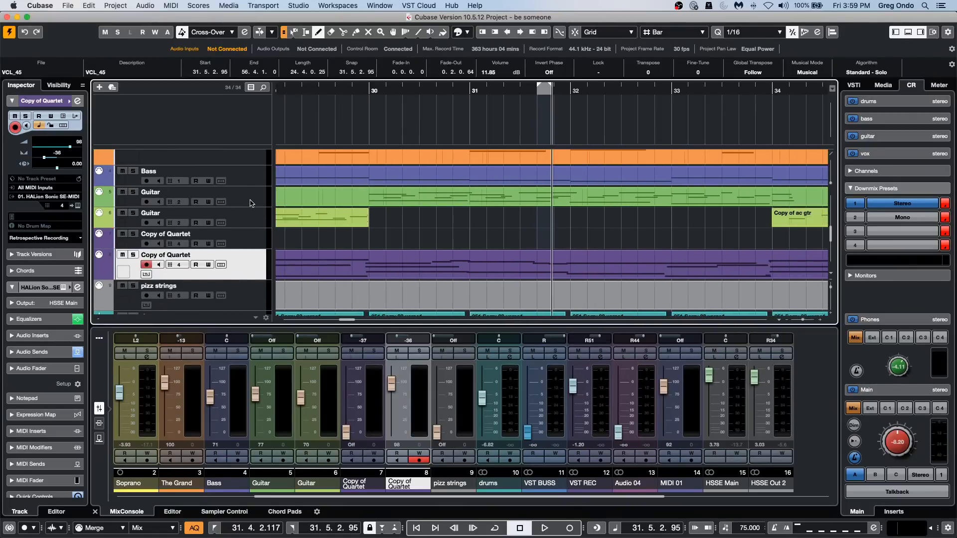
key(g)
key(g)
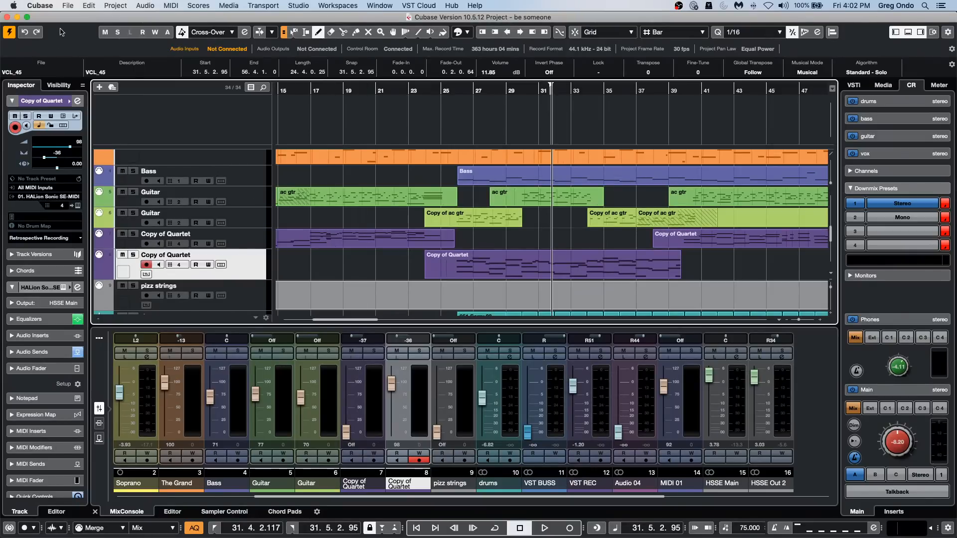
Examine which channels can be chosen for export in the Export Audio Mixdown dialog, and close it without exporting.
click(96, 6)
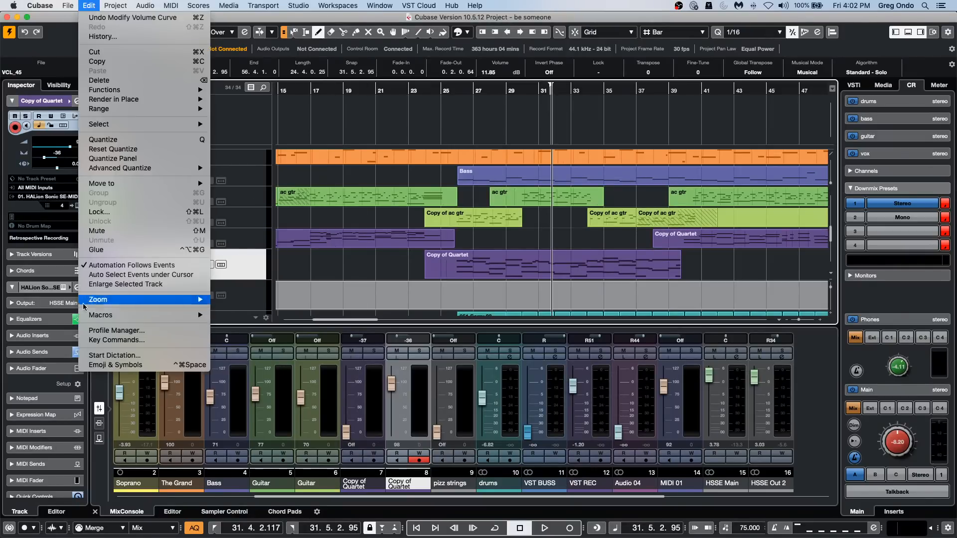
mouse_move(65, 6)
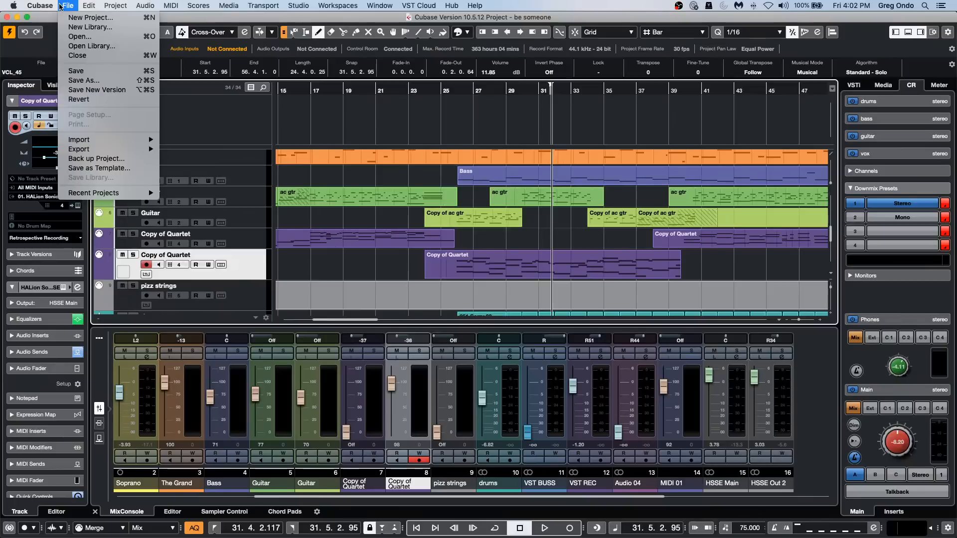
mouse_move(86, 151)
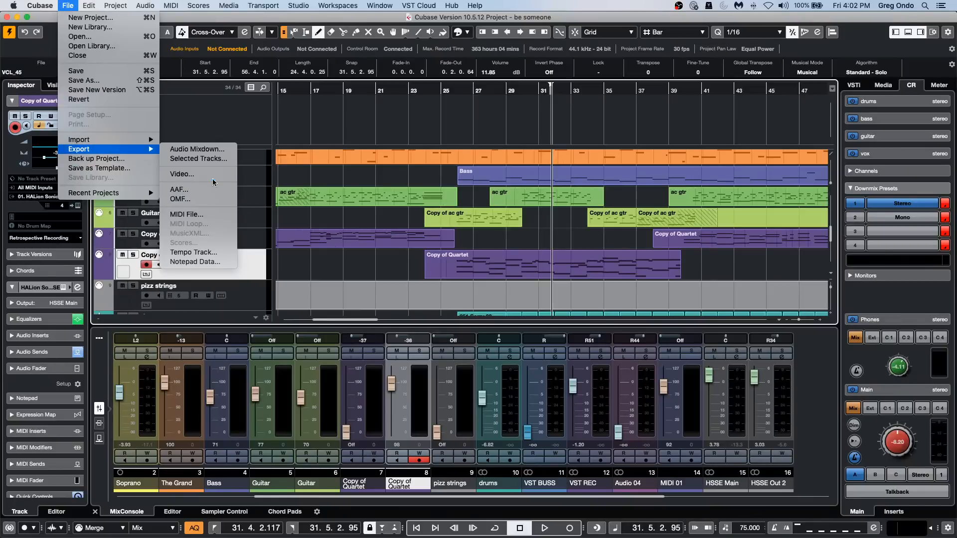
click(227, 150)
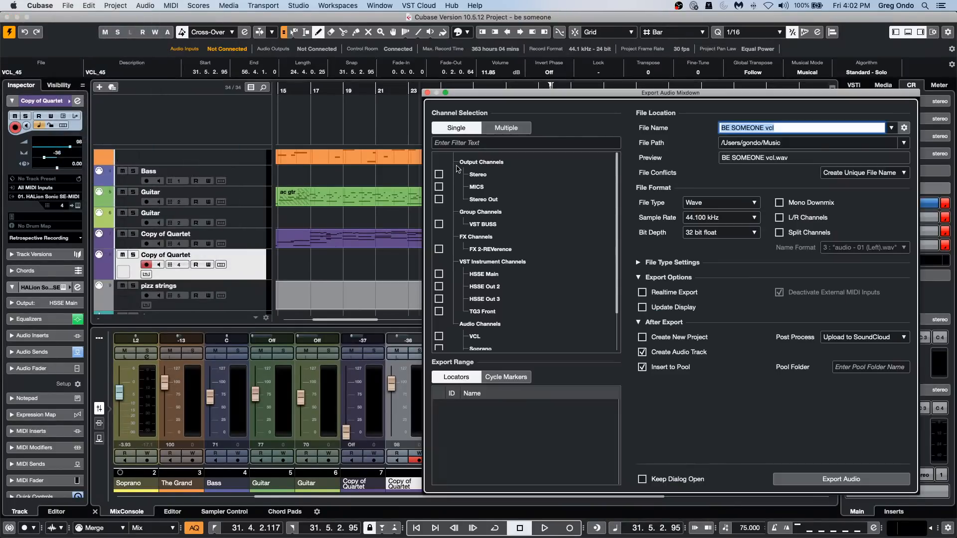
scroll(477, 249, down, 3)
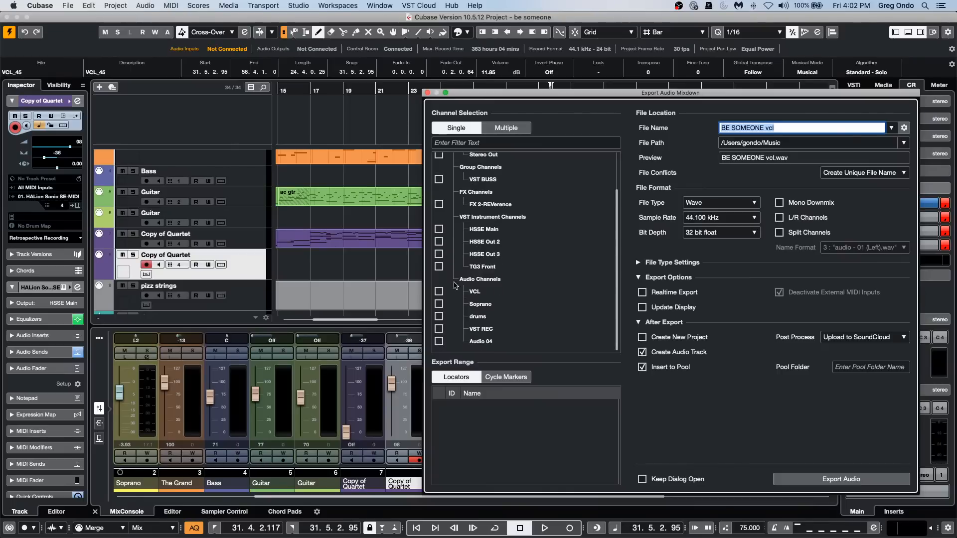
scroll(488, 316, up, 3)
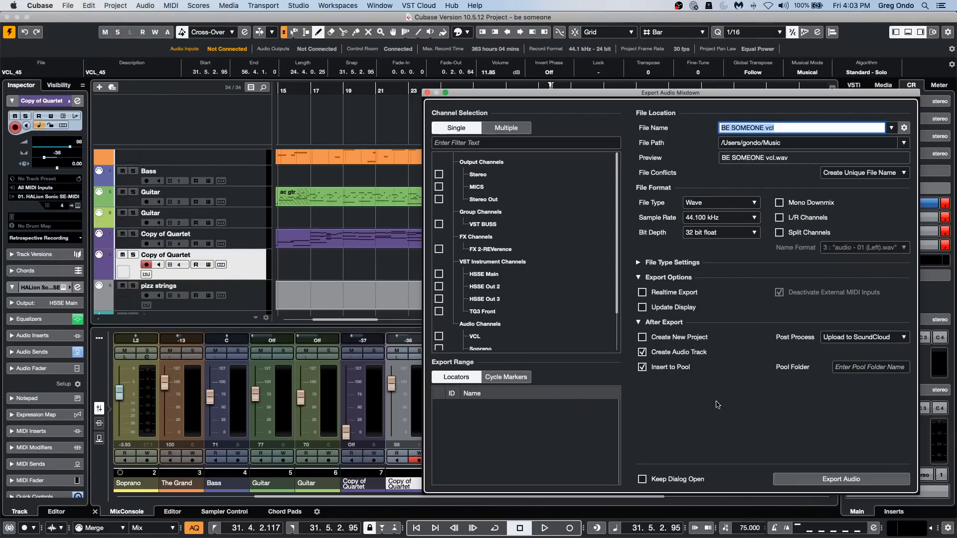
click(427, 92)
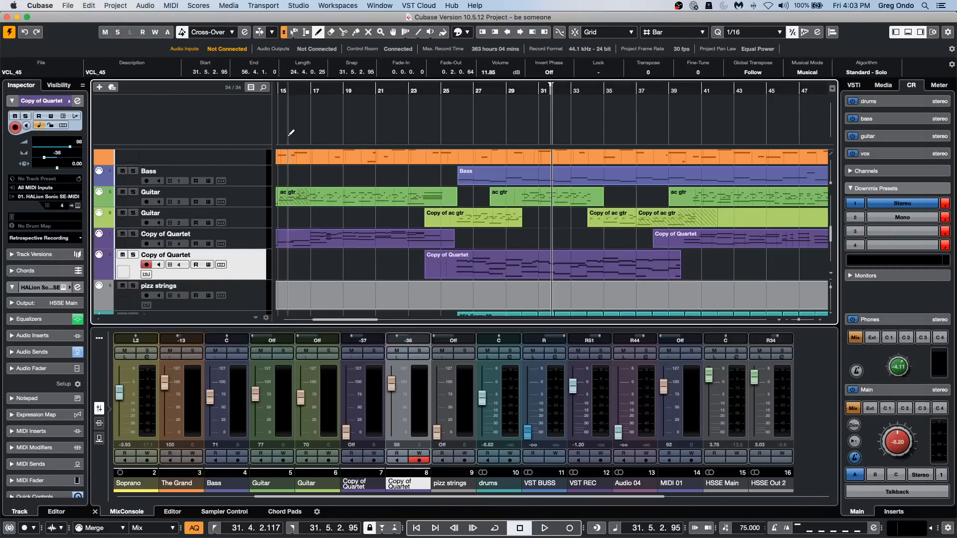
click(68, 5)
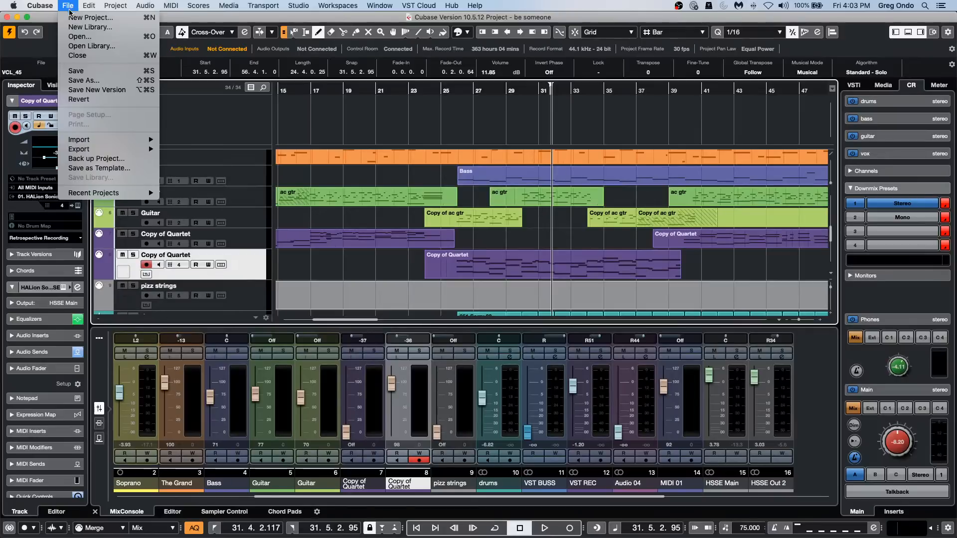
click(75, 18)
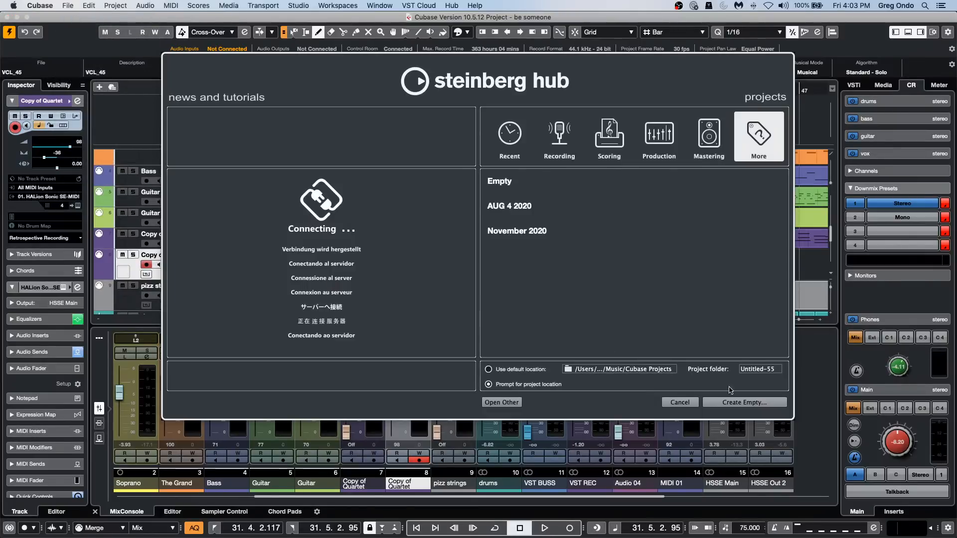
click(680, 402)
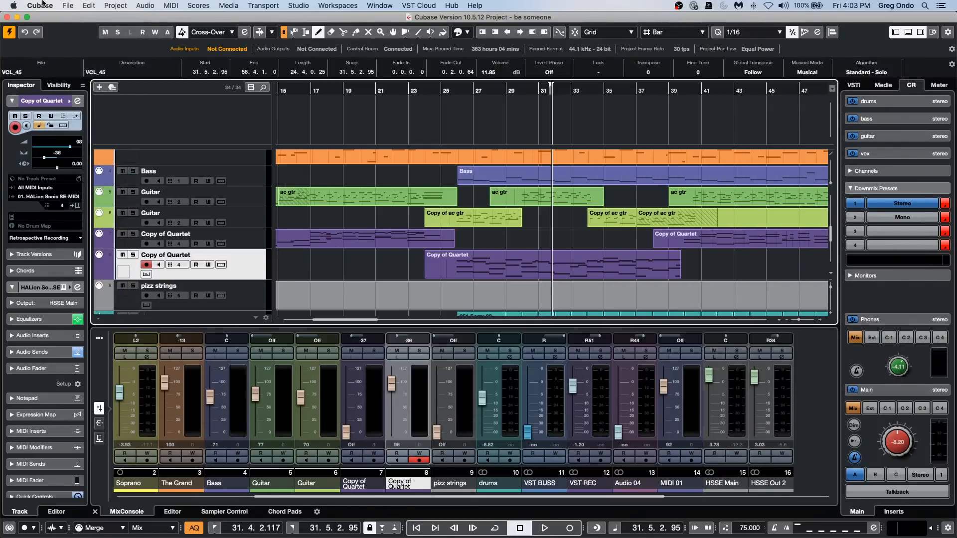
Open the recent project Amos Moses - GO and audition it from about bar 19.
click(69, 5)
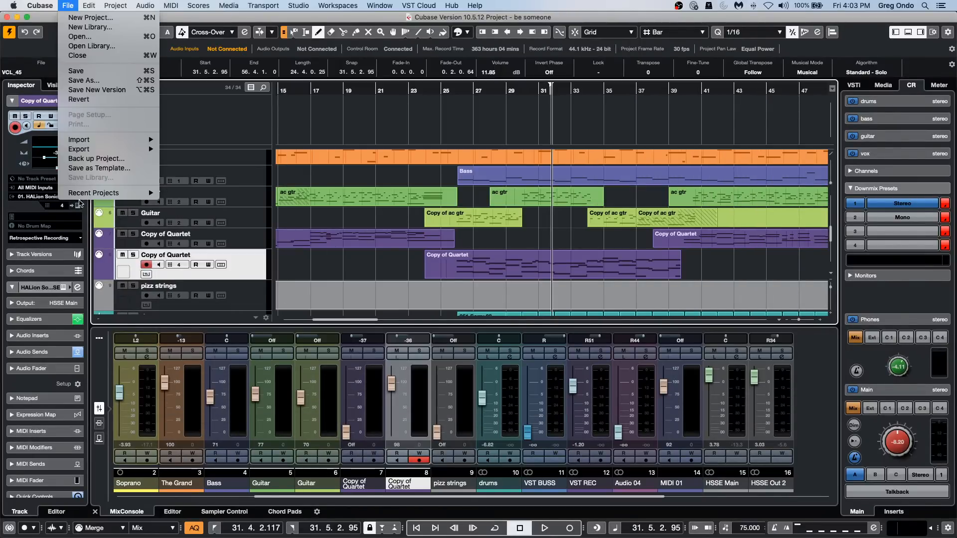
mouse_move(83, 195)
click(262, 204)
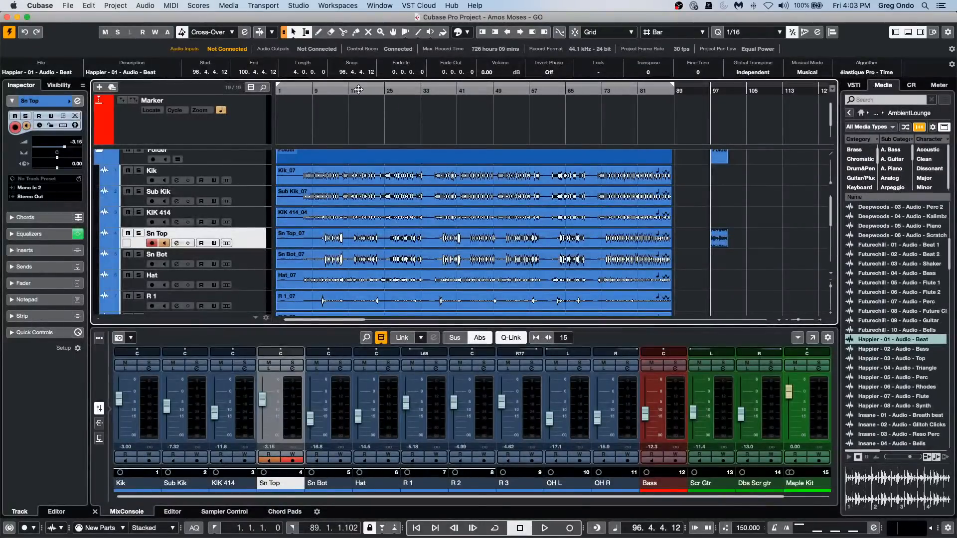
click(358, 90)
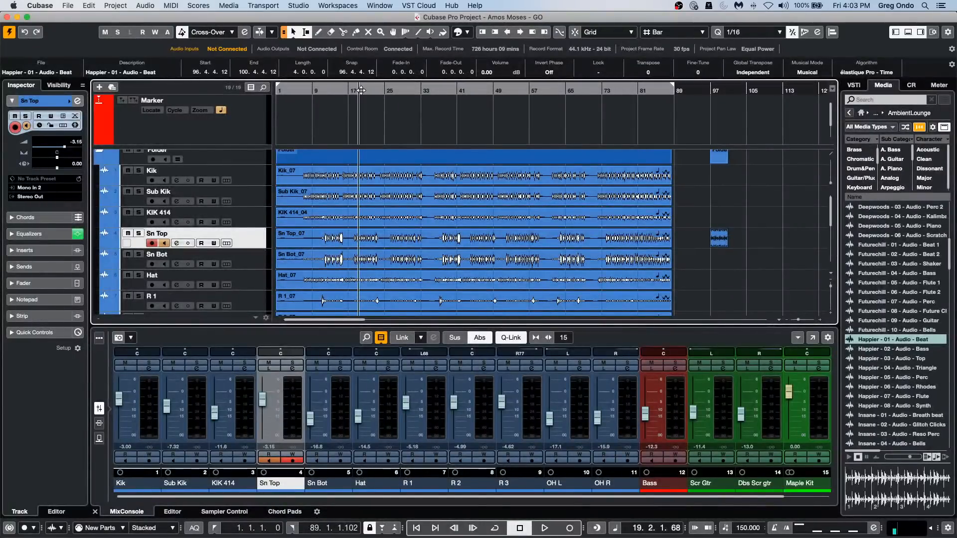
key(space)
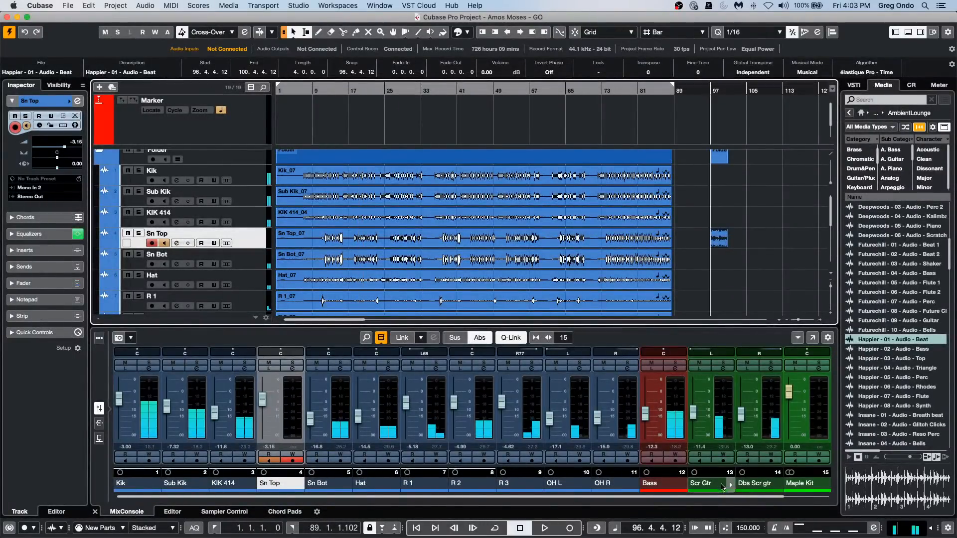
click(769, 269)
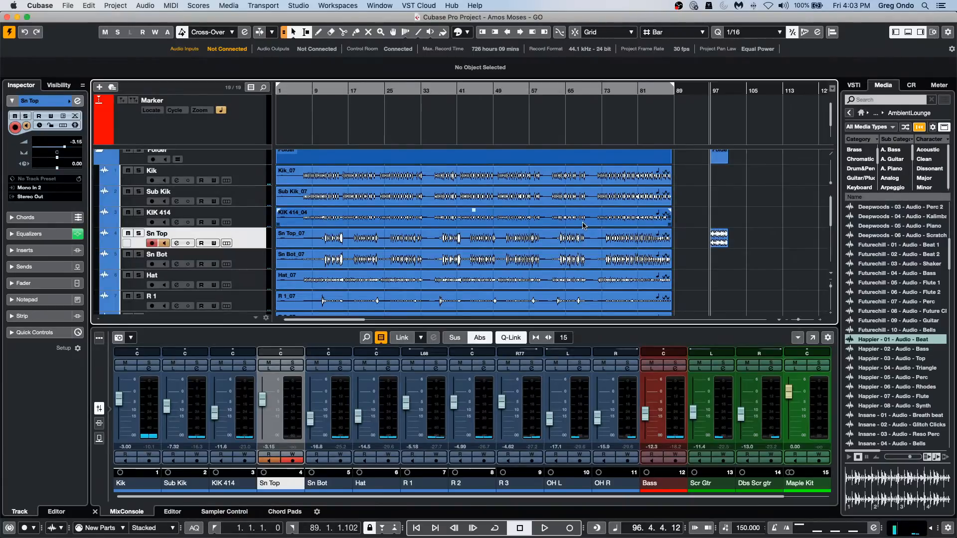
Set the project tempo to 100 BPM and play the project from about bar 22.
double_click(748, 528)
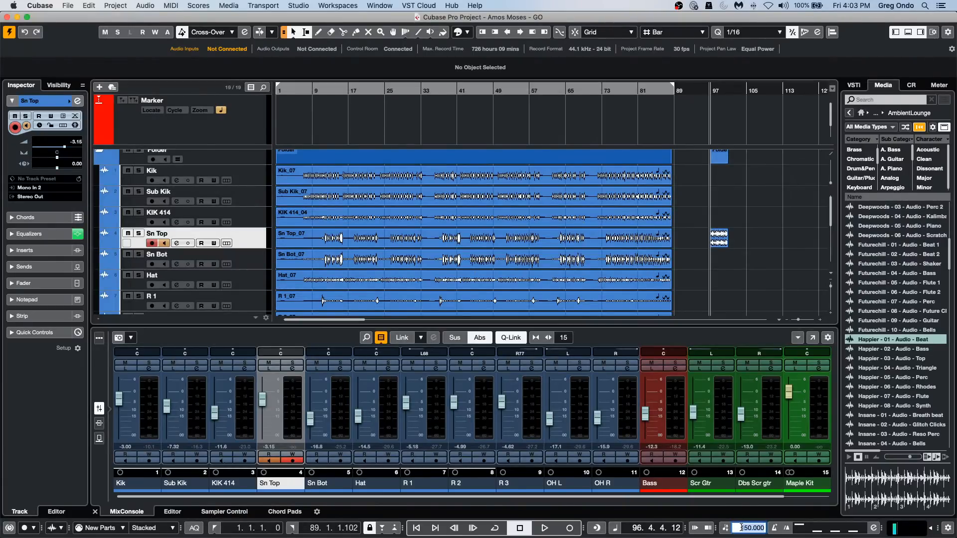
text(100)
key(Return)
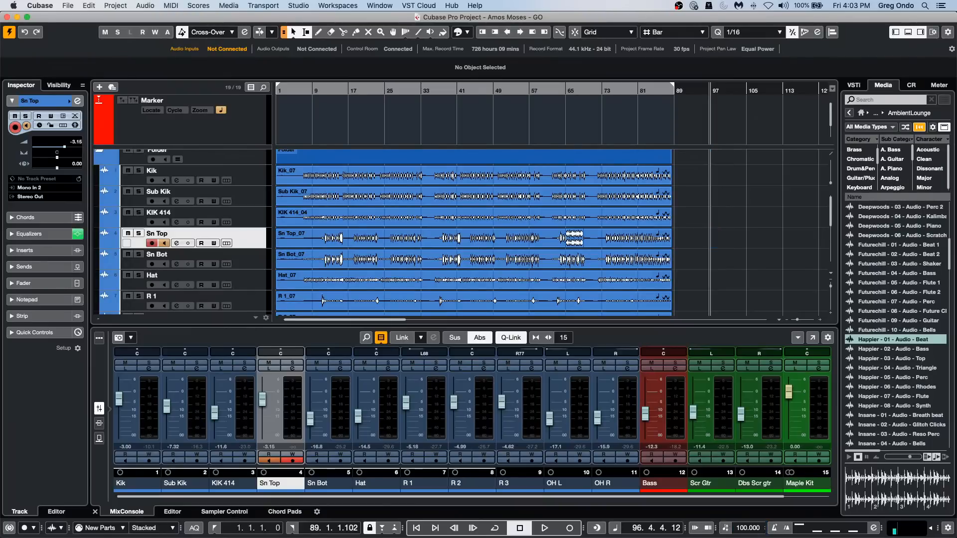
click(375, 90)
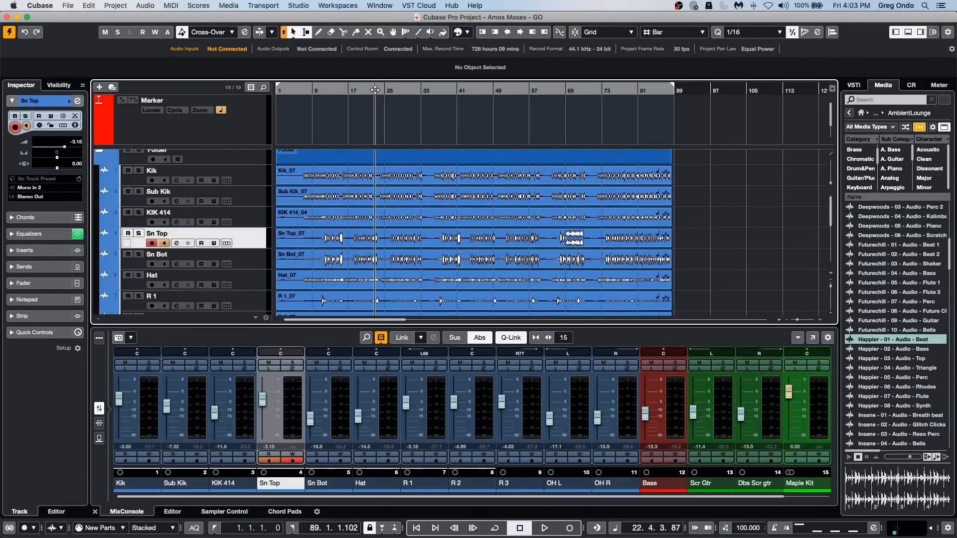
key(space)
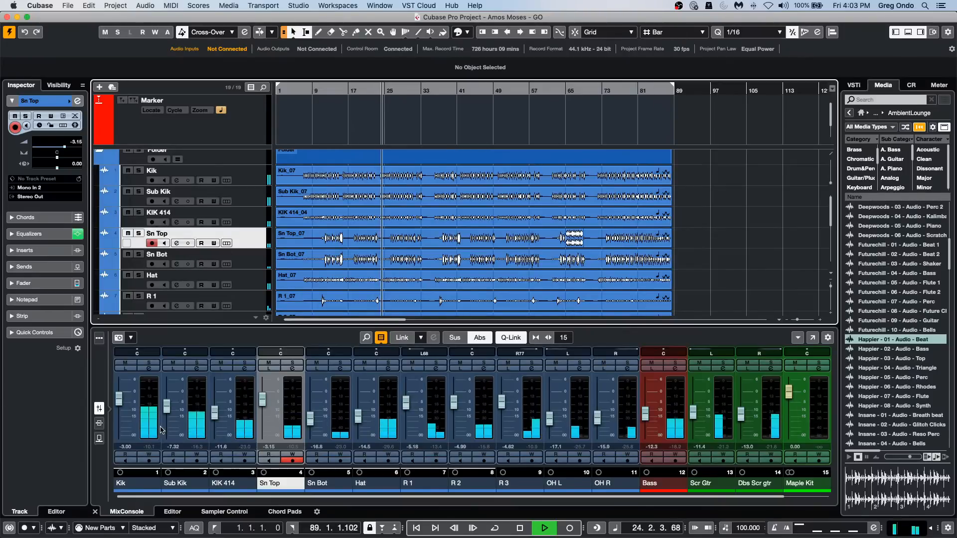
Select the channels from Kik to OH R and route them to one new stereo group channel output to Stereo Out.
click(147, 418)
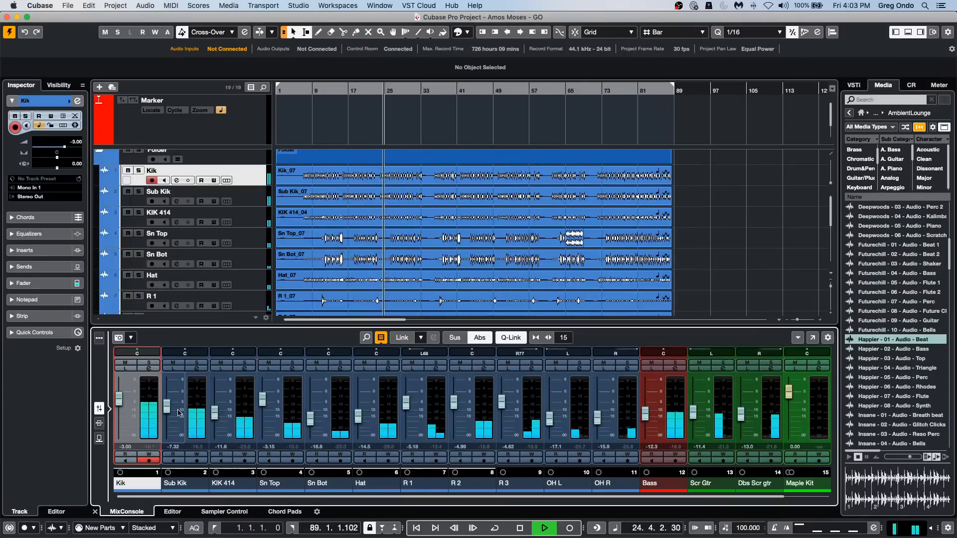
shift+click(630, 401)
right_click(630, 401)
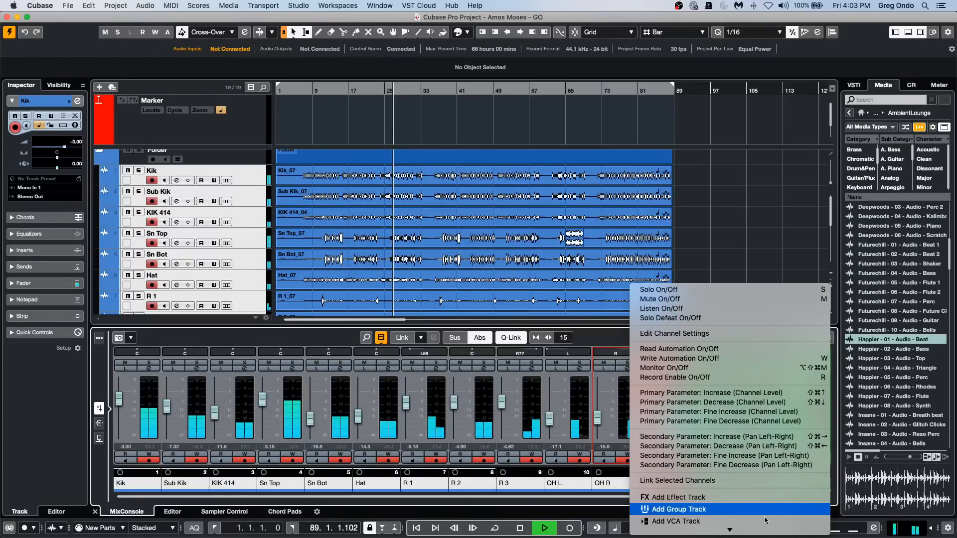
mouse_move(762, 530)
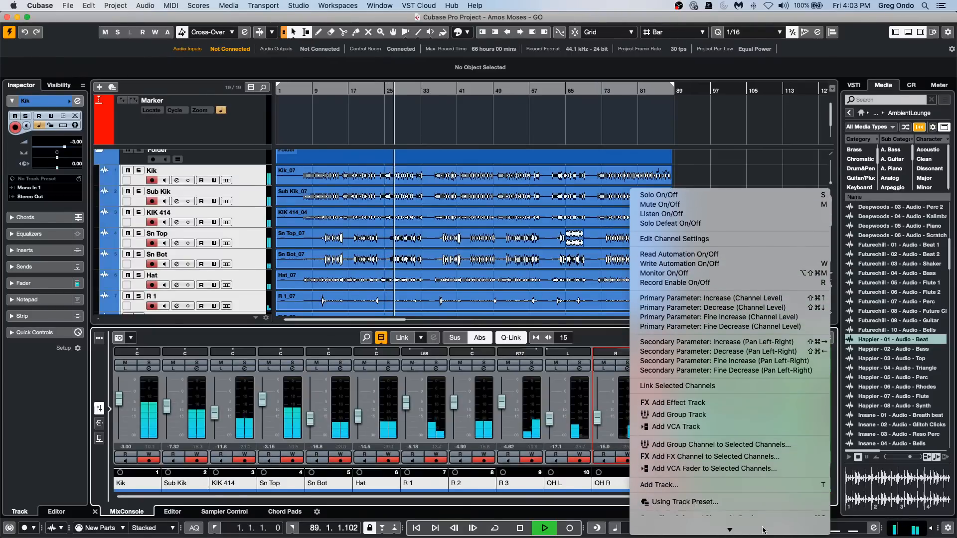
click(745, 447)
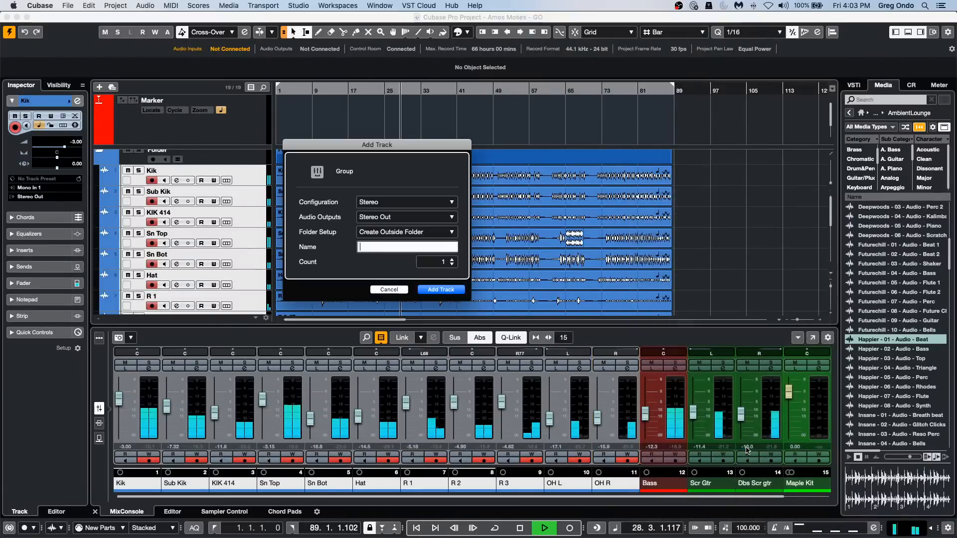
click(440, 289)
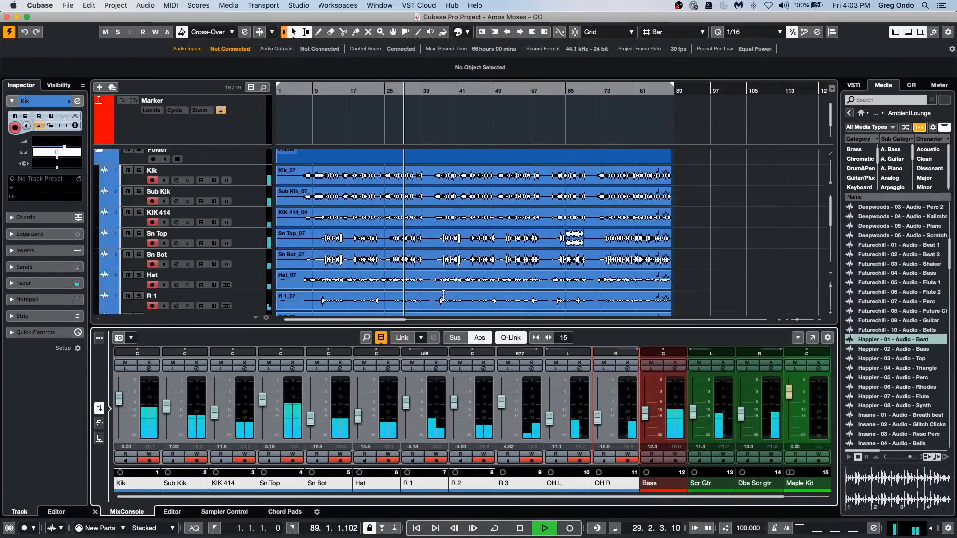
Enable the channel strip compressor on the group channel with a threshold of -32 dB and a ratio of 8:1.
click(675, 368)
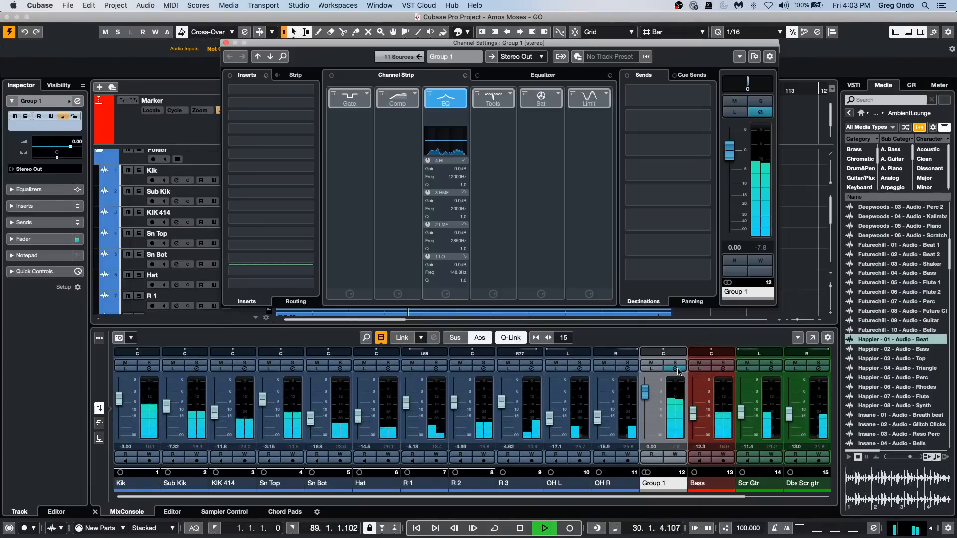
click(397, 97)
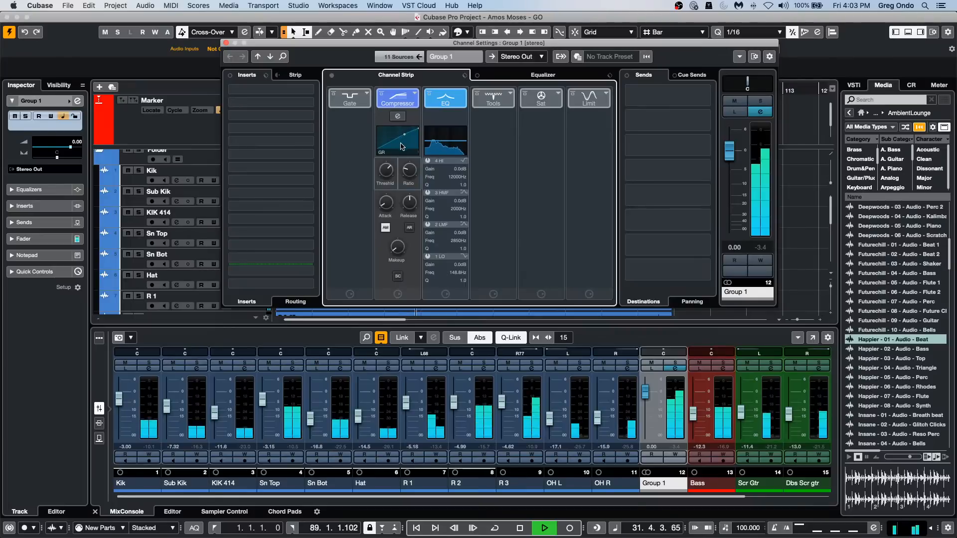
click(412, 135)
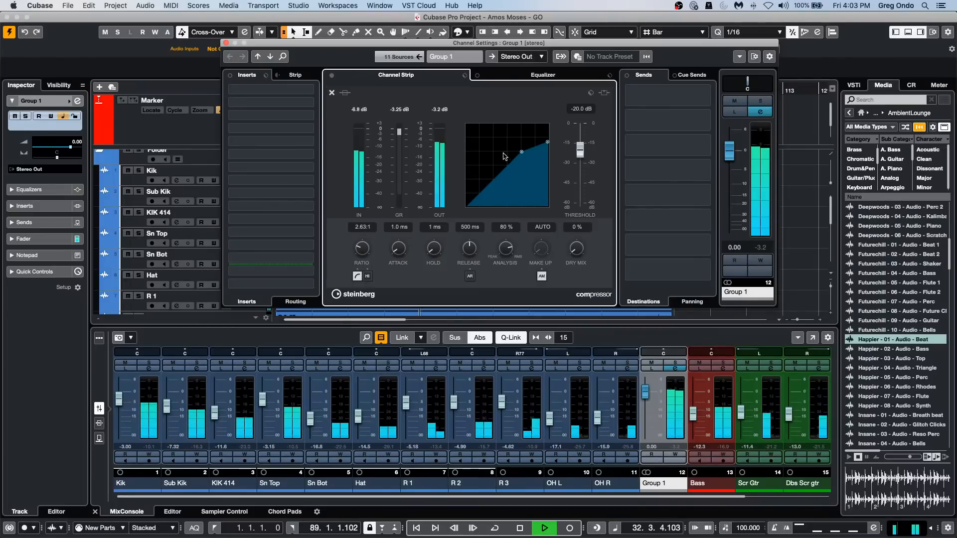
drag(524, 152, 548, 164)
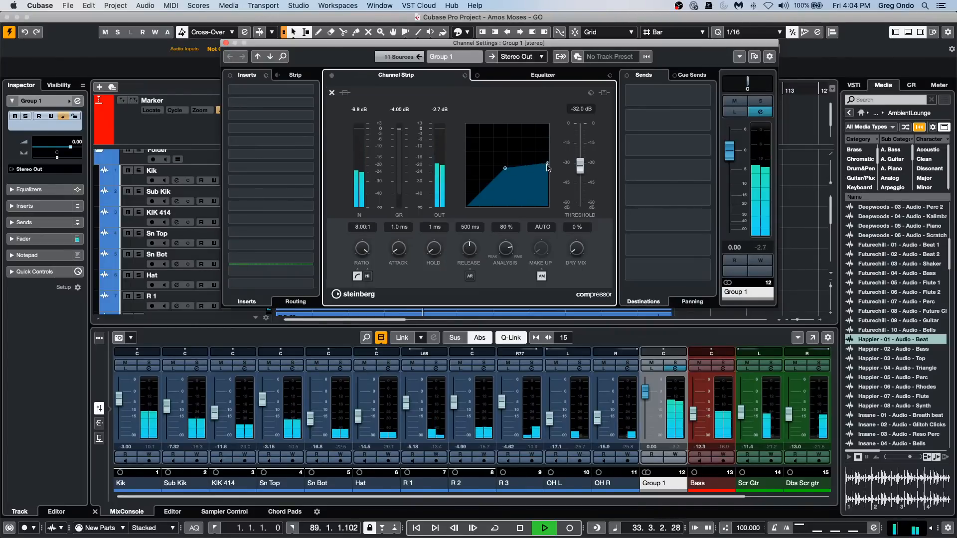
Turn off the compressor's automatic make-up gain, raise the make-up to about 13 dB, and close the channel settings with playback stopped.
click(542, 276)
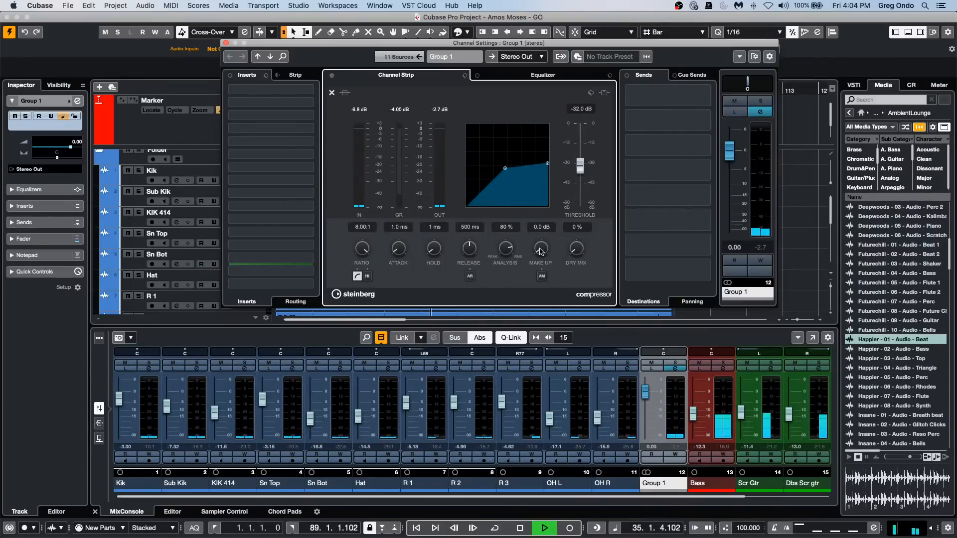
drag(543, 253, 536, 215)
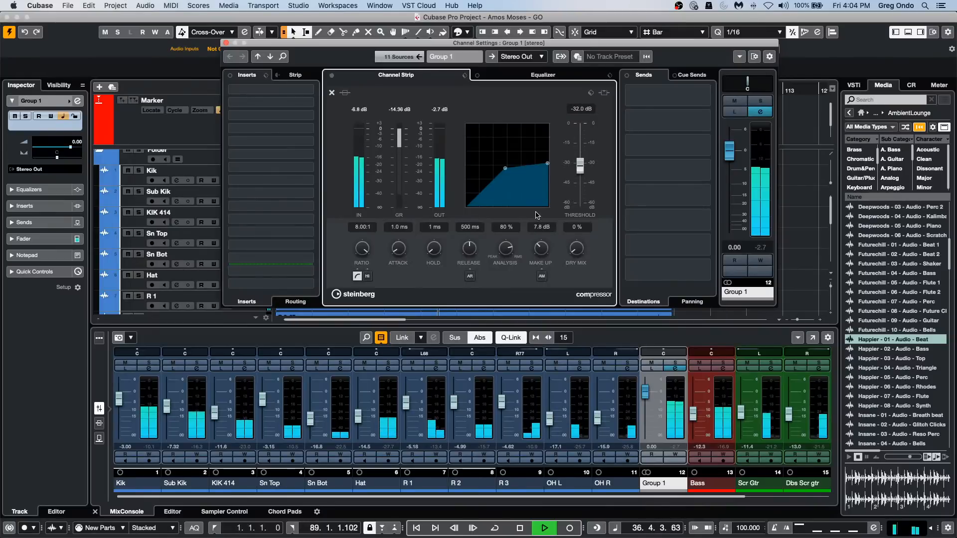
drag(542, 250, 542, 225)
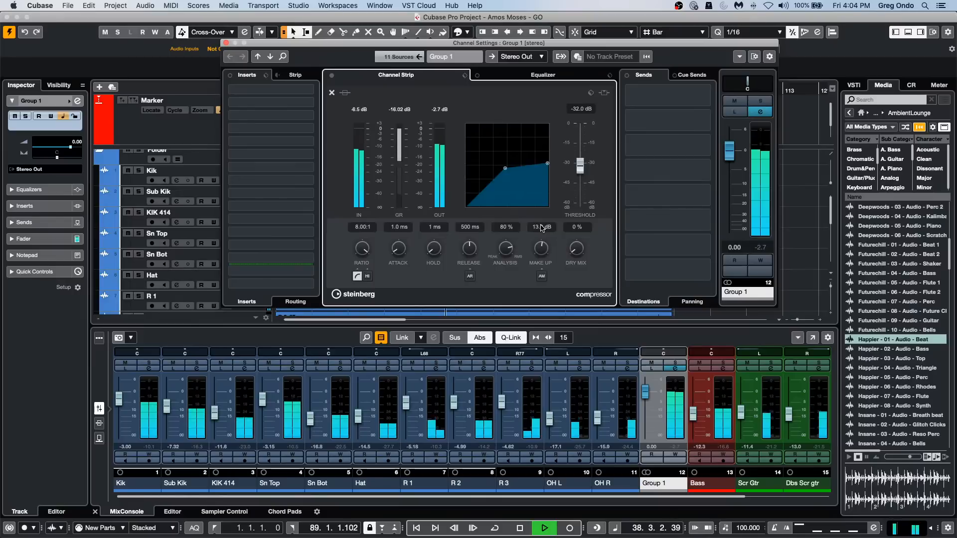
key(space)
click(226, 43)
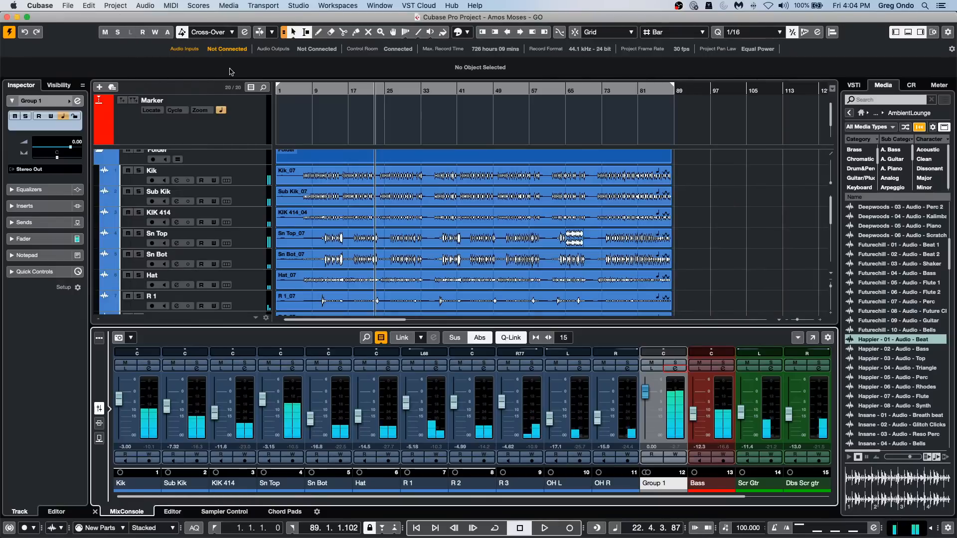
Select a range from about bar 16 to bar 33 on the Kik to R 1 tracks and crop the events to it.
click(344, 177)
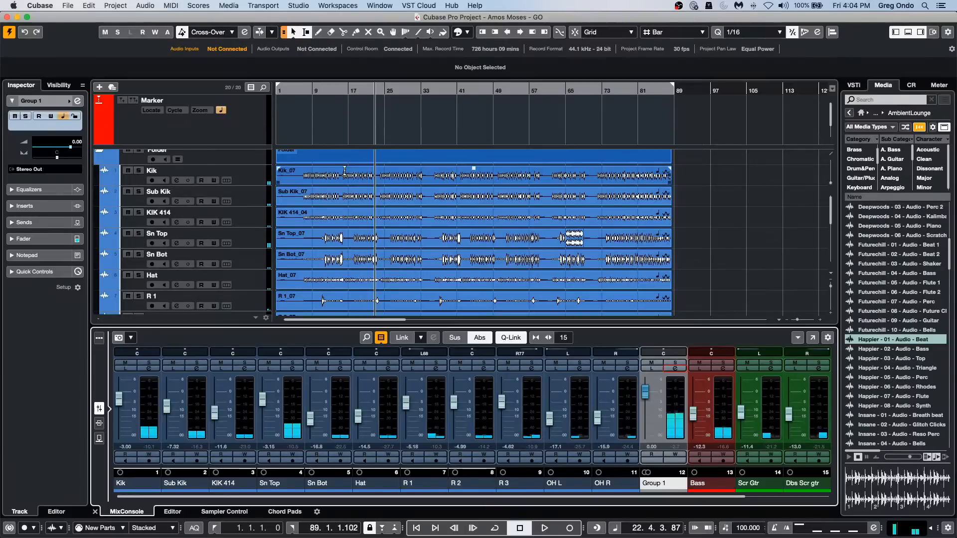
drag(346, 175, 422, 295)
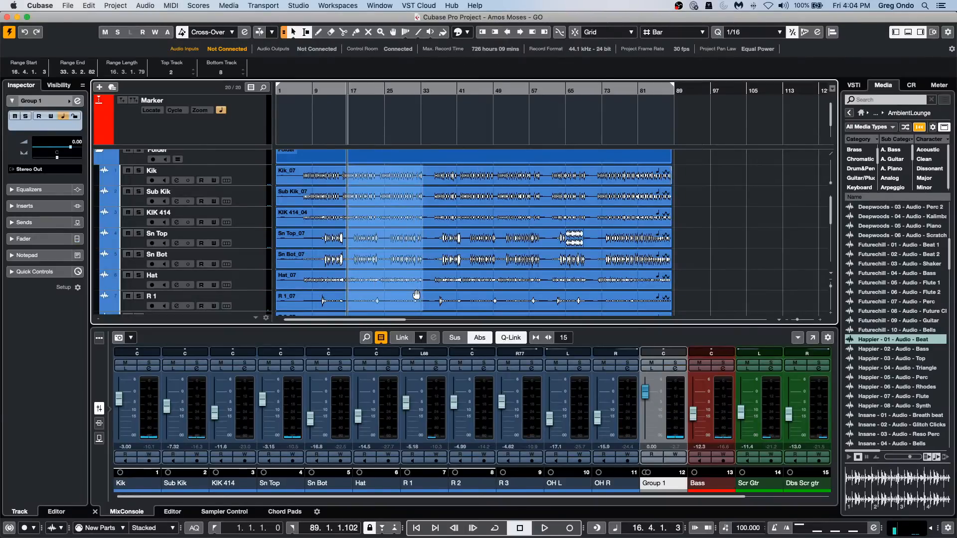
click(90, 5)
mouse_move(108, 123)
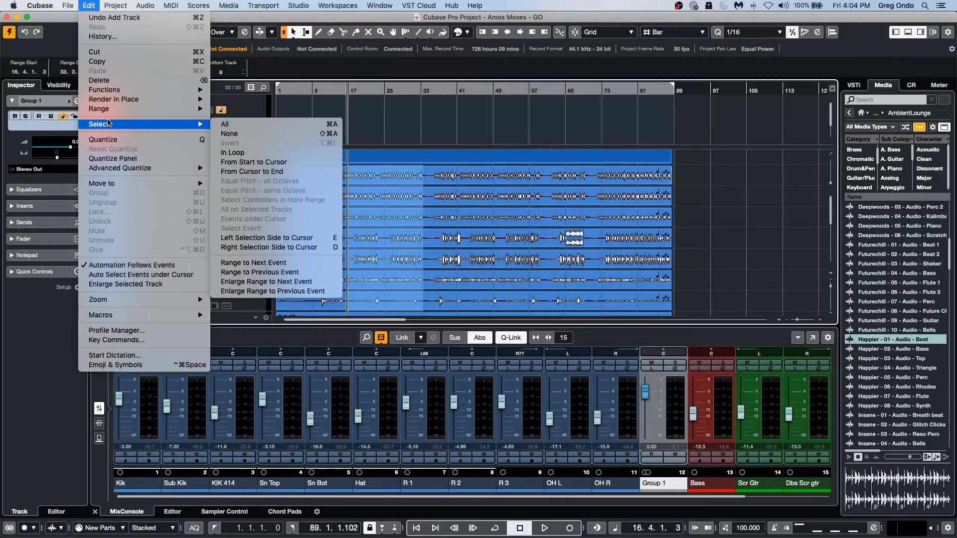
click(219, 165)
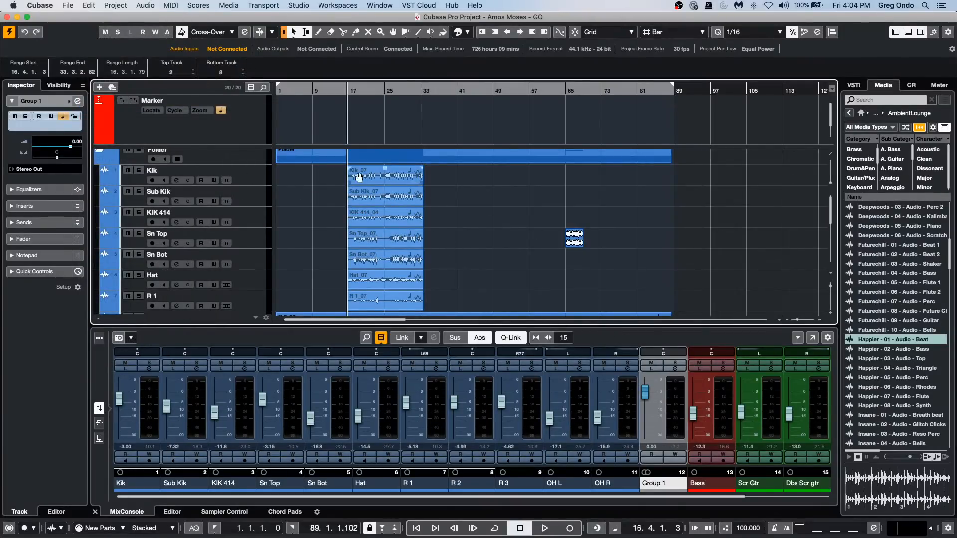
Render the cropped range as Loop Mix with Complete Signal Path processing, mixed down to one audio file, and undo the render.
click(119, 6)
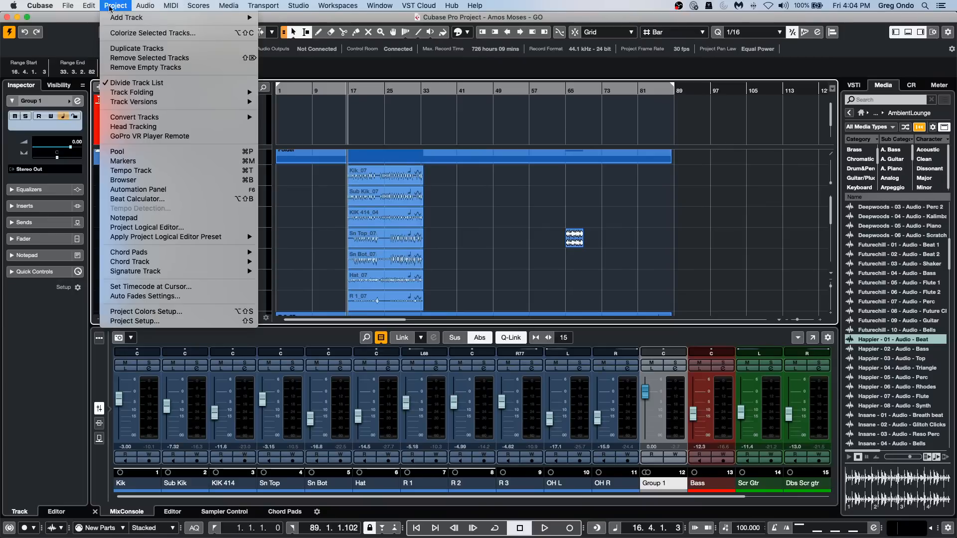
mouse_move(89, 5)
mouse_move(139, 109)
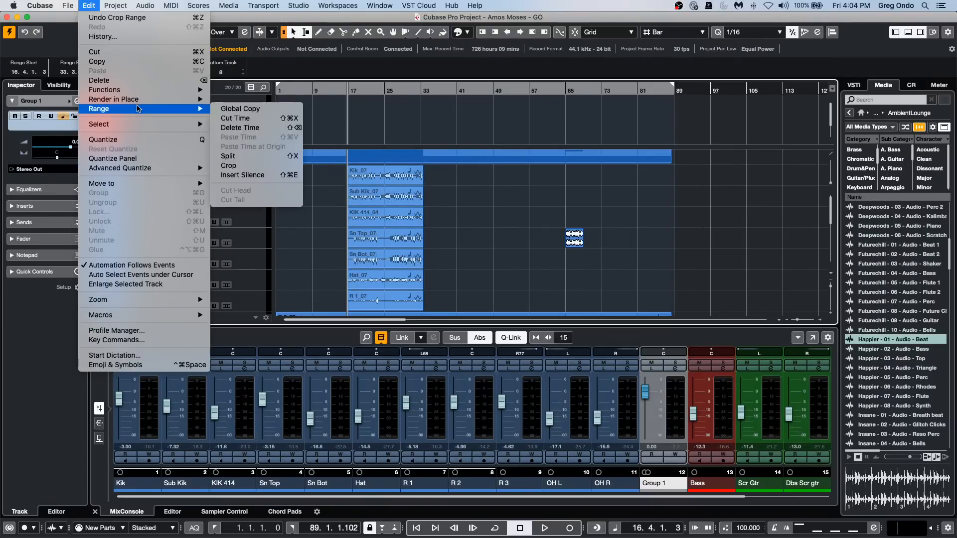
click(255, 110)
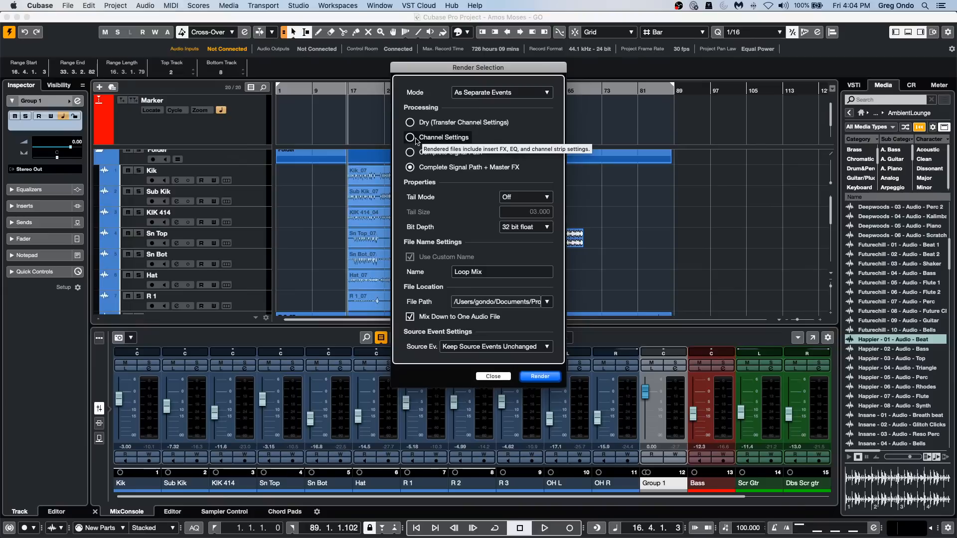
click(411, 152)
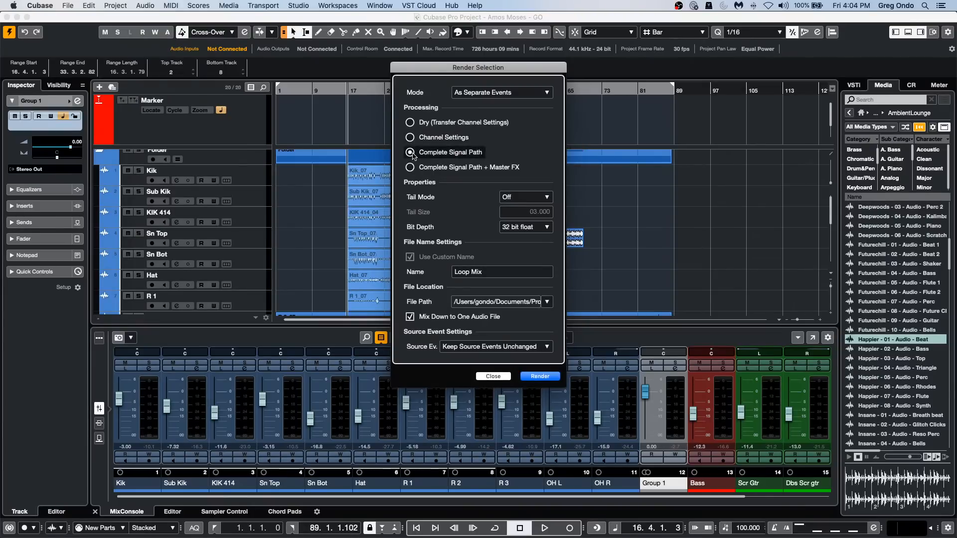
click(540, 376)
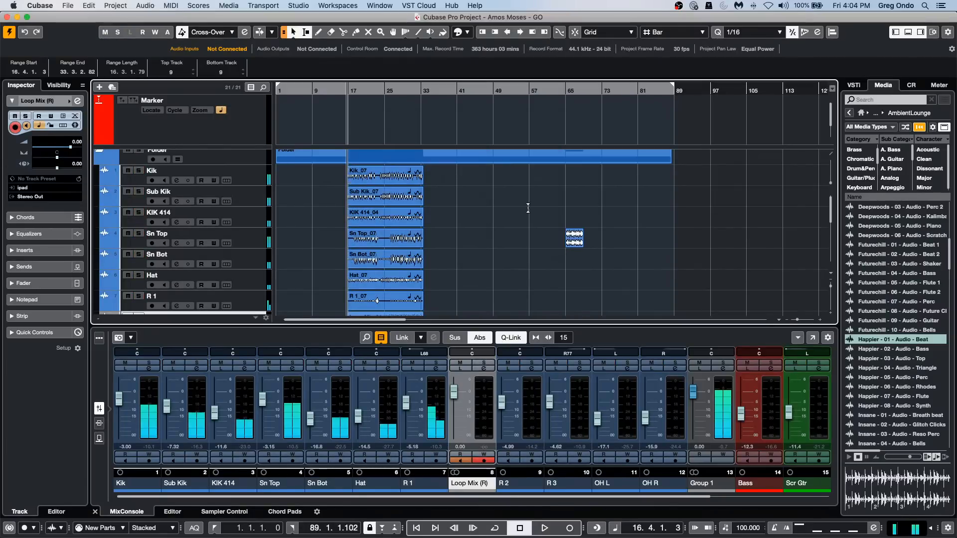
scroll(498, 239, down, 4)
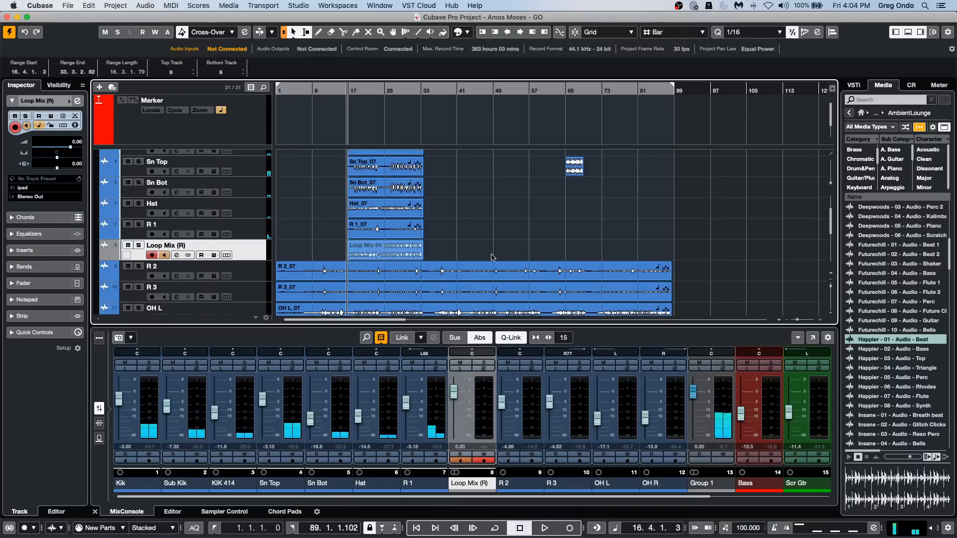
scroll(491, 256, down, 6)
scroll(492, 254, up, 10)
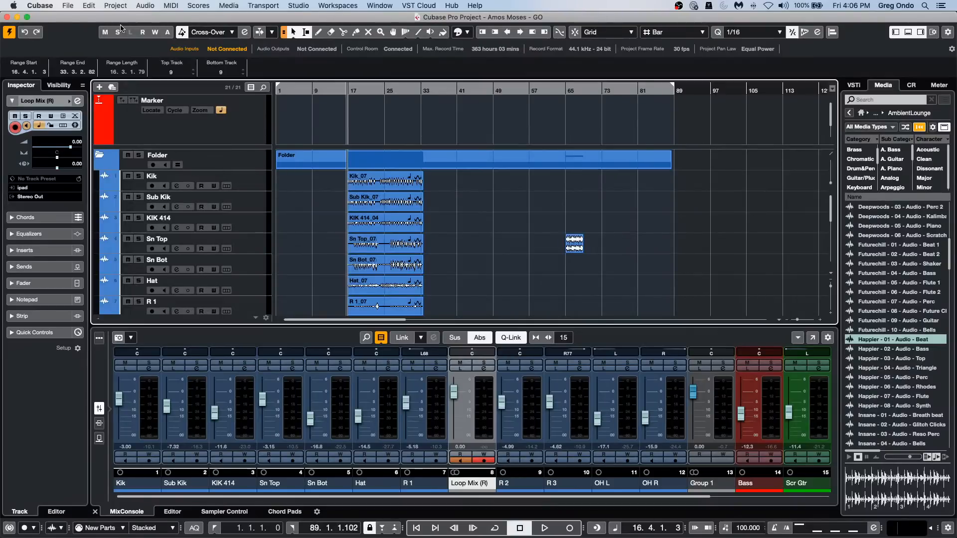
key(super+z)
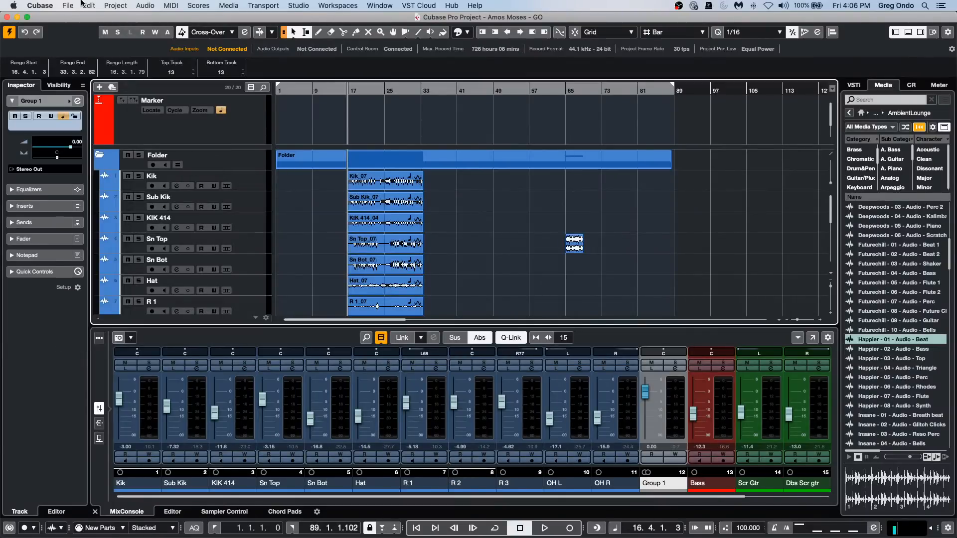
Open the Happier beat event on the Sn Top track in the editor, and enlarge the Kik track around its Kik_07 event.
double_click(569, 241)
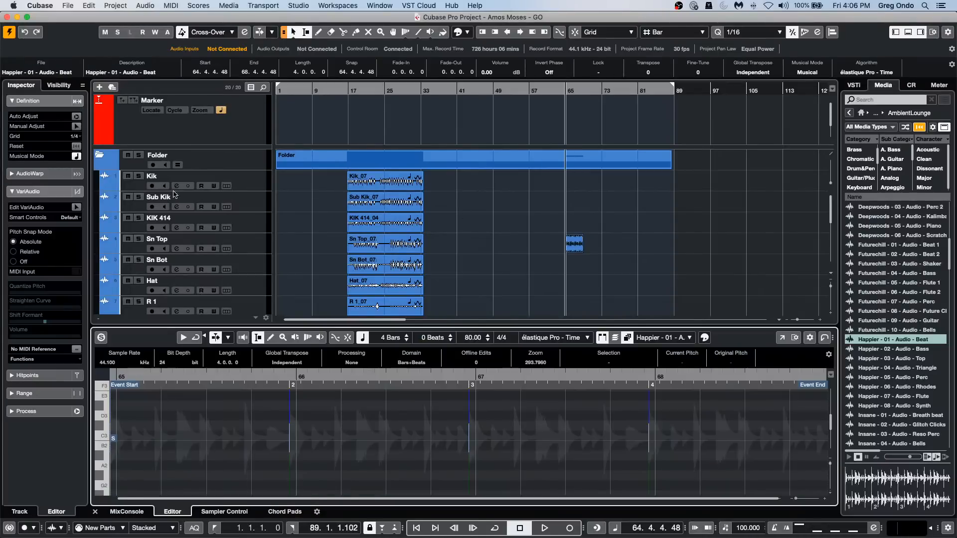
drag(247, 191, 241, 271)
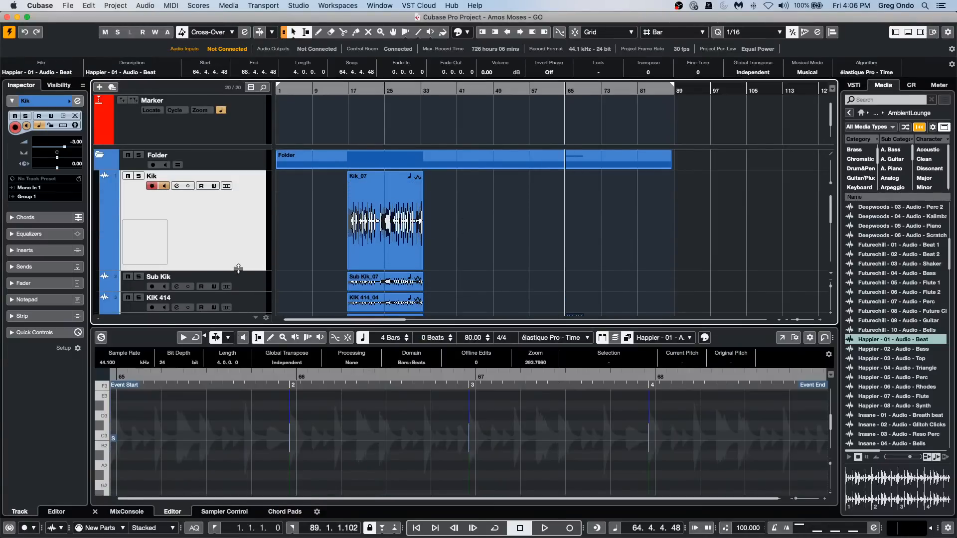
drag(347, 91, 469, 255)
click(469, 255)
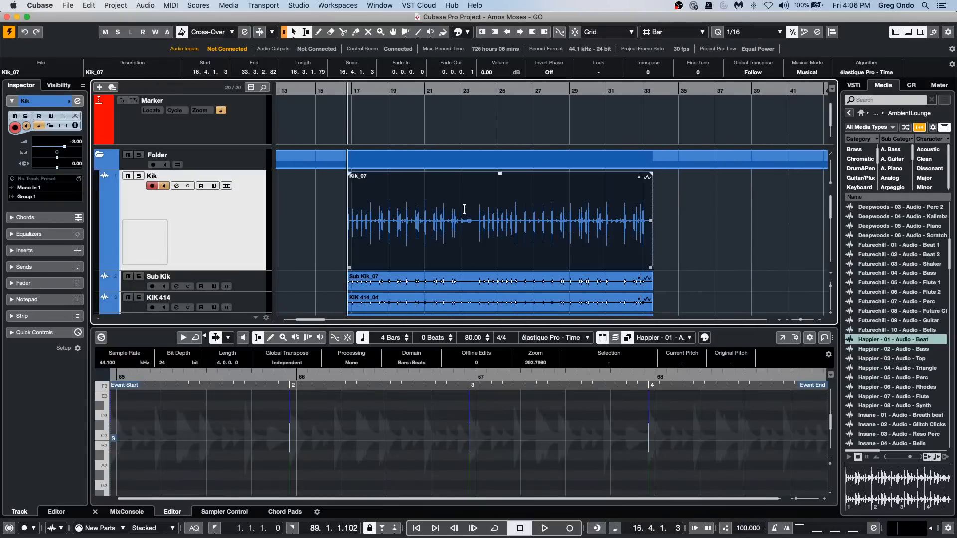
Draw a volume curve on the Kik_07 event with the Draw tool, with vertical drops at about bars 20 and 28 and a dip near bar 24.
right_click(457, 214)
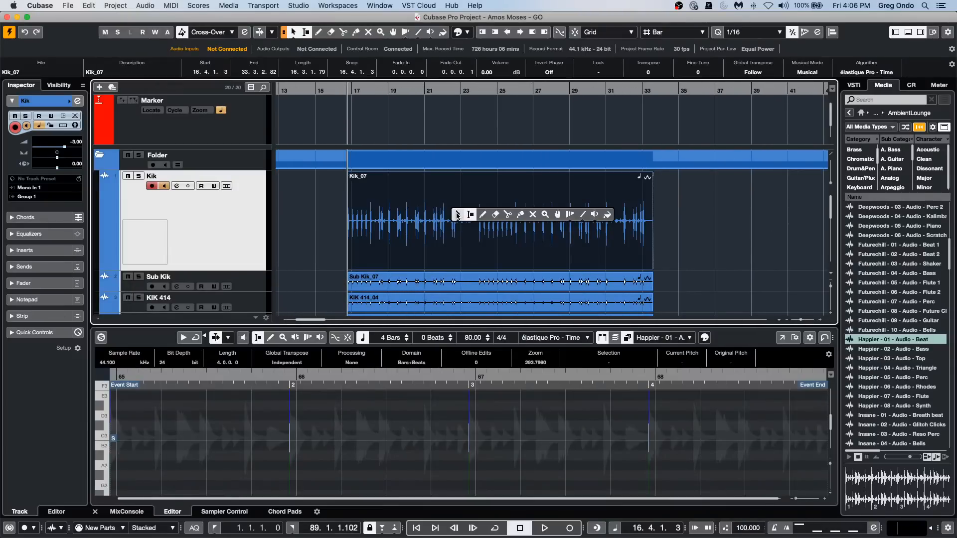
click(482, 216)
mouse_move(438, 232)
mouse_down()
mouse_move(512, 199)
mouse_move(562, 203)
mouse_move(556, 243)
mouse_move(611, 245)
mouse_move(618, 215)
mouse_up()
click(414, 191)
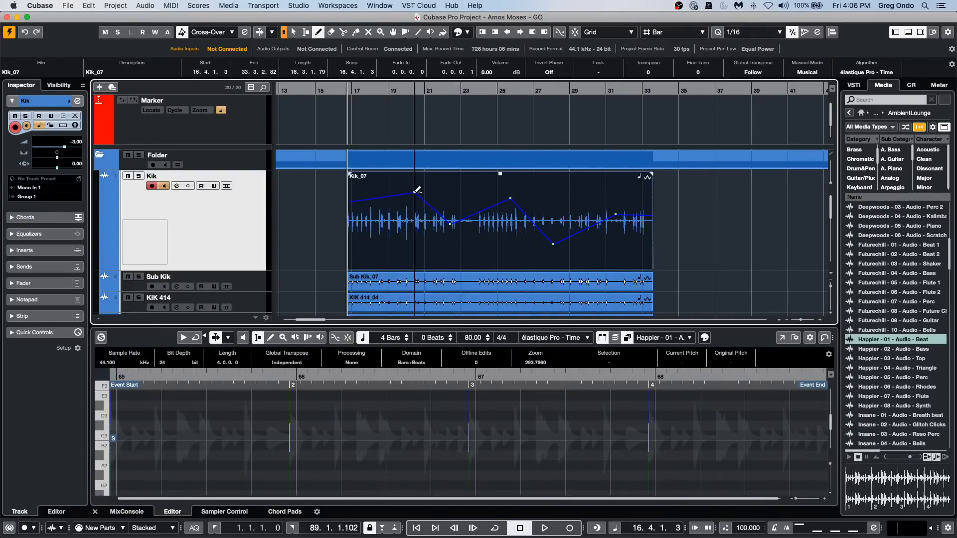
click(414, 251)
mouse_move(497, 208)
mouse_down()
mouse_move(487, 199)
mouse_move(488, 262)
mouse_move(553, 196)
mouse_move(568, 198)
mouse_move(609, 167)
mouse_move(585, 292)
mouse_move(594, 212)
mouse_move(573, 220)
mouse_up()
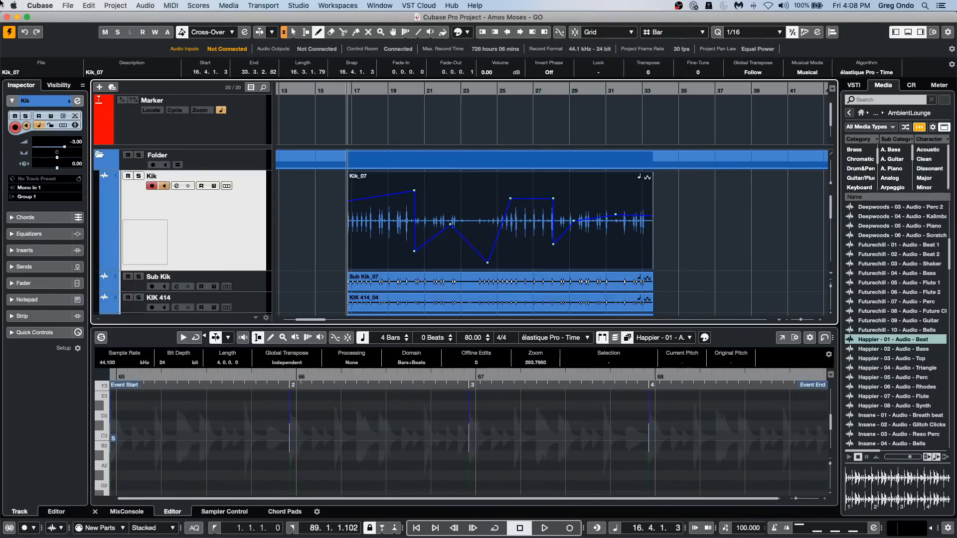
click(89, 6)
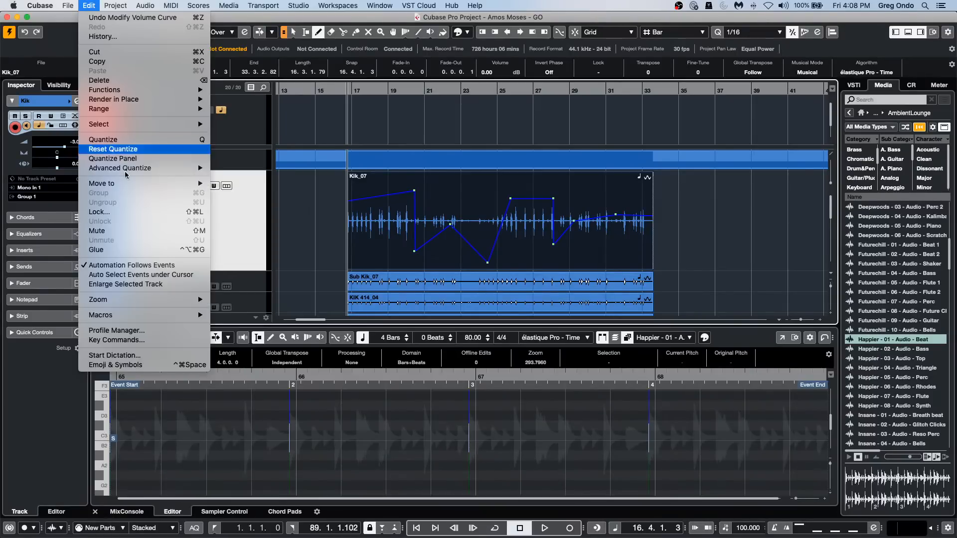
mouse_move(101, 92)
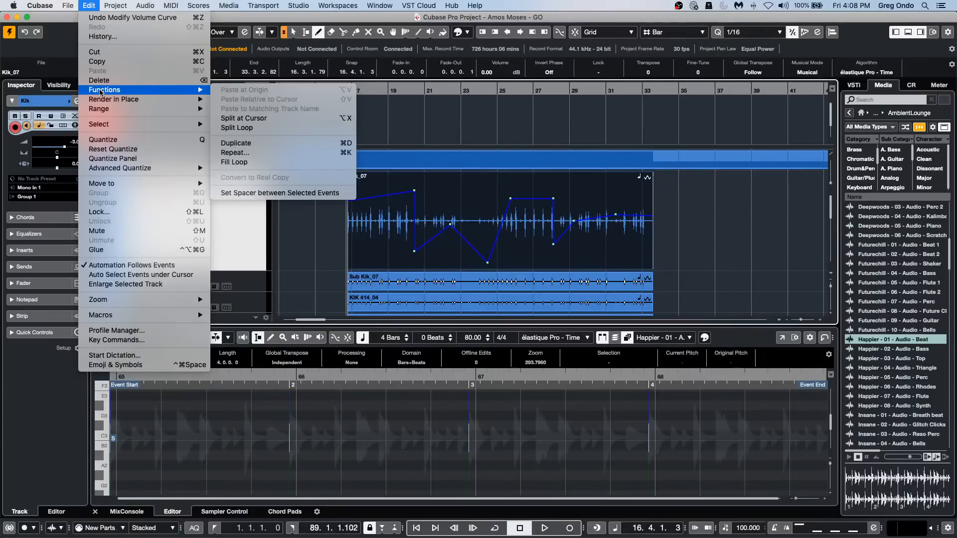
mouse_move(67, 5)
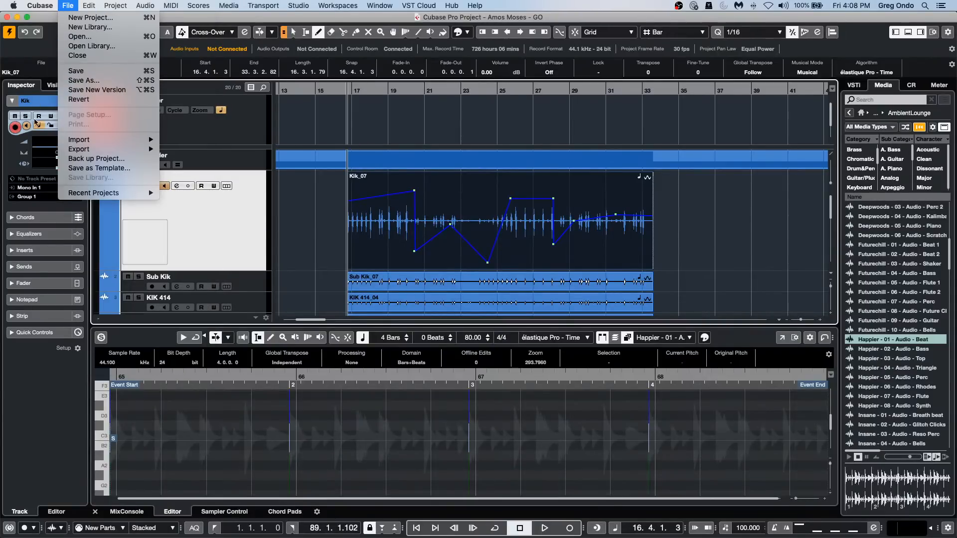
mouse_move(66, 152)
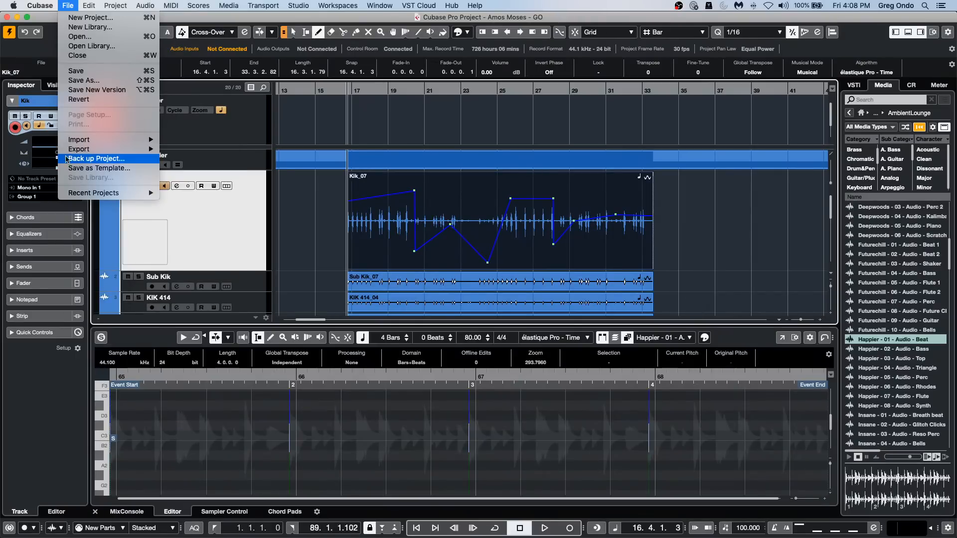
click(69, 160)
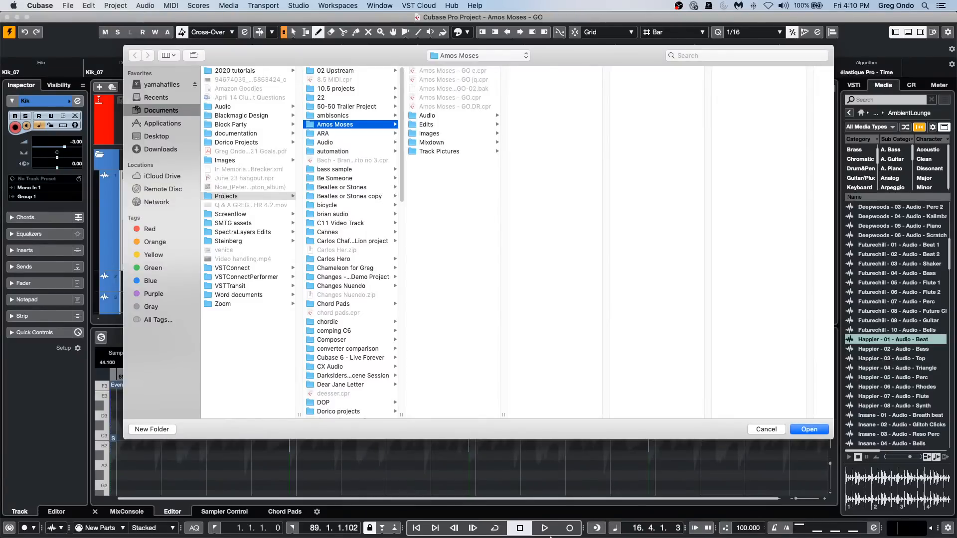
click(759, 430)
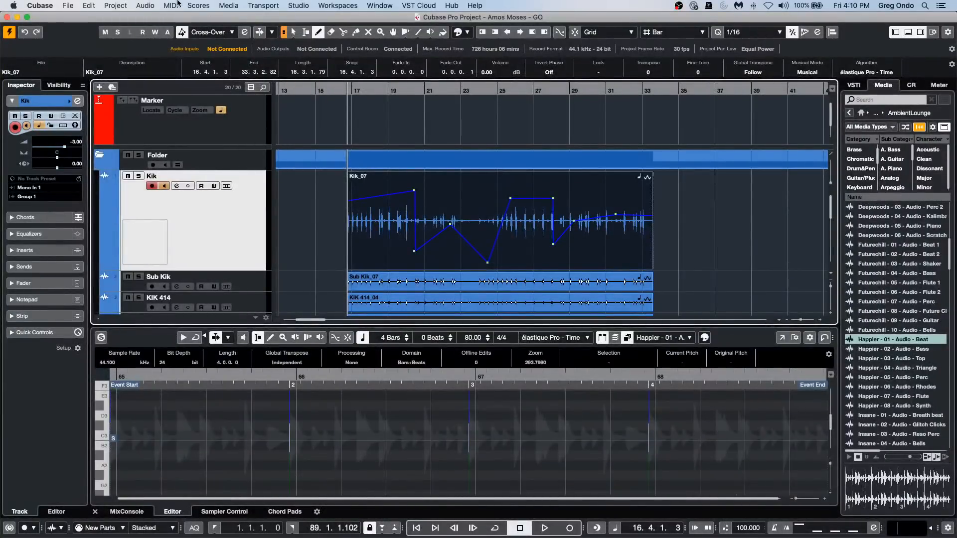
Create a new empty project in the November 3 2020 folder inside Hangouts.
click(67, 5)
click(71, 20)
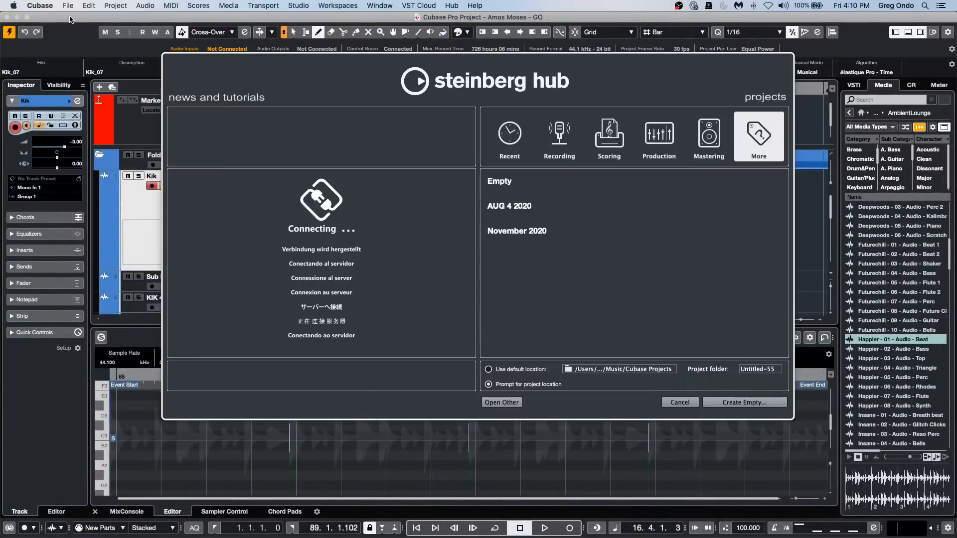
click(750, 406)
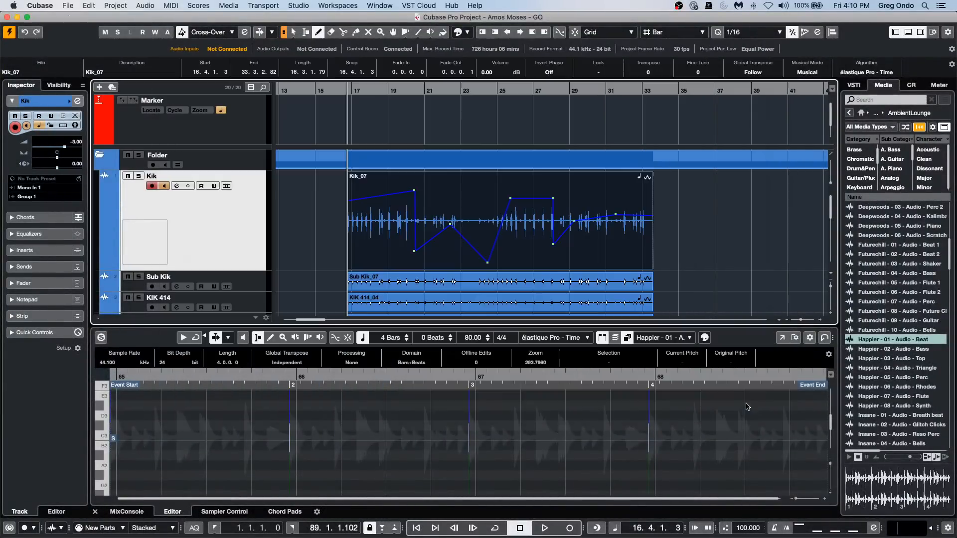
click(821, 432)
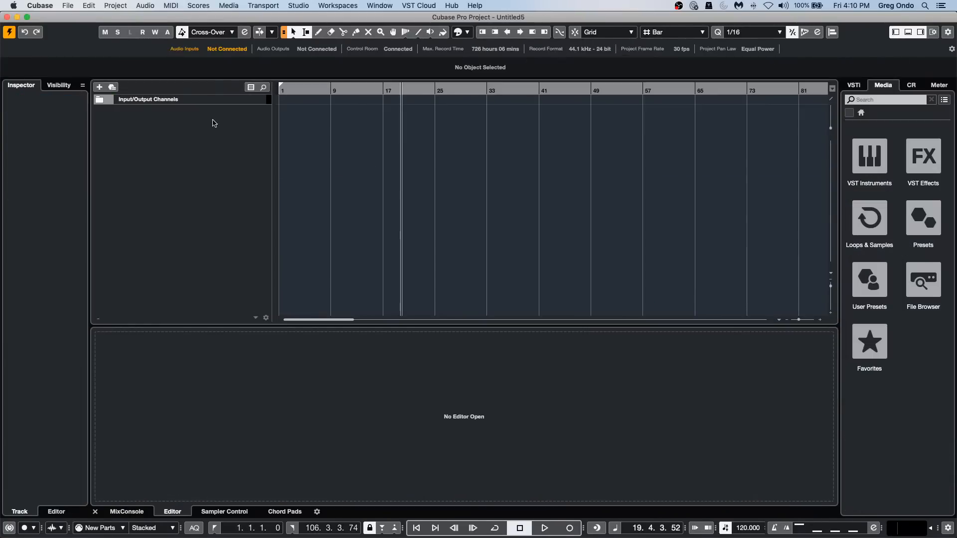
Add one instrument track hosting LoopMash, with its audio output routed to Stereo Out.
right_click(213, 121)
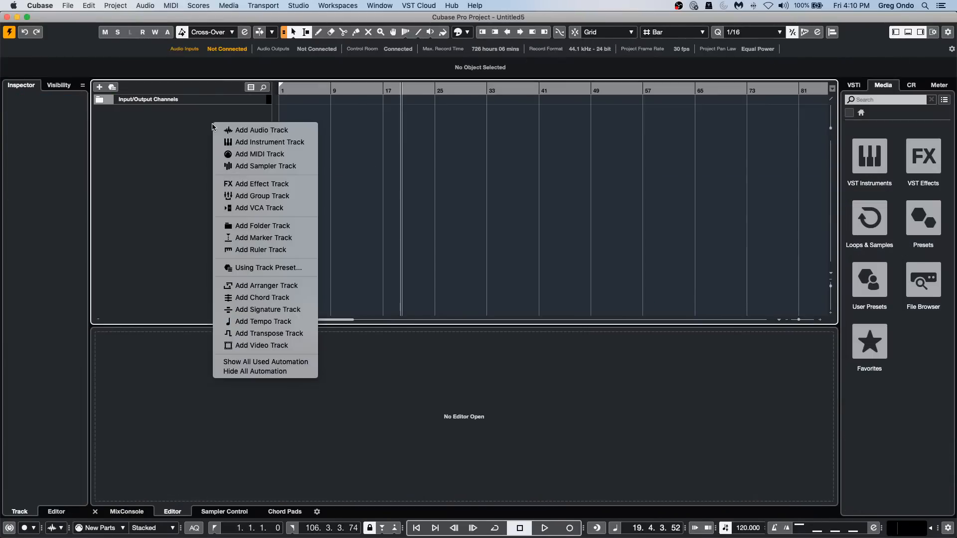
click(277, 143)
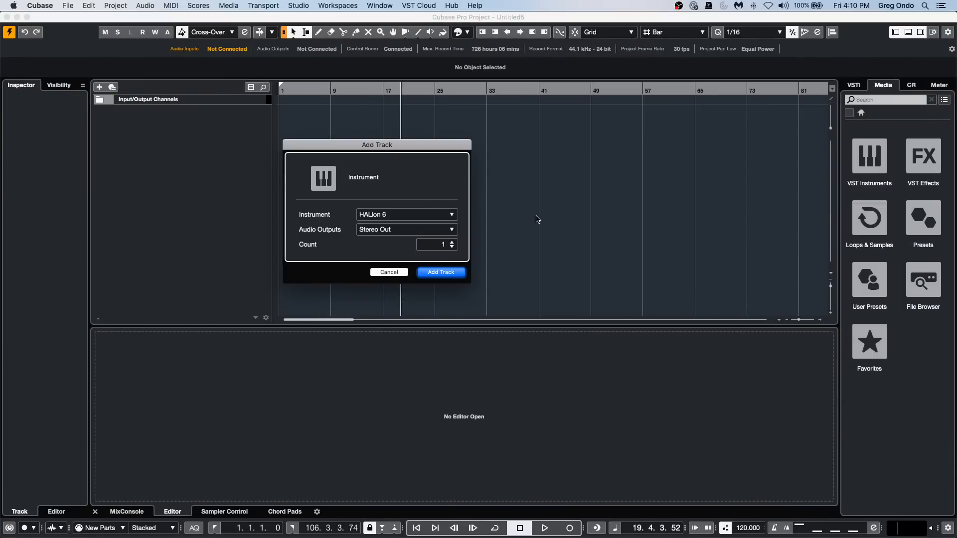
click(396, 215)
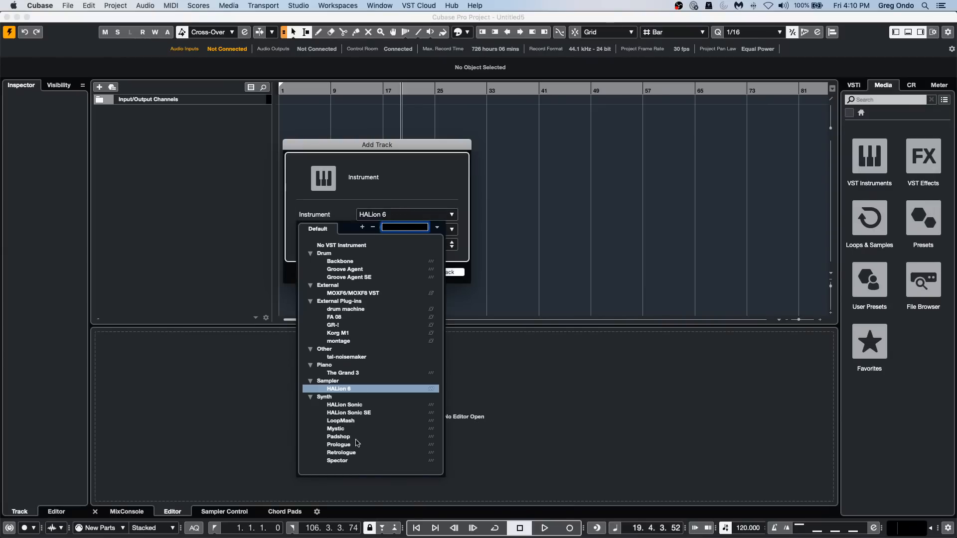
click(355, 422)
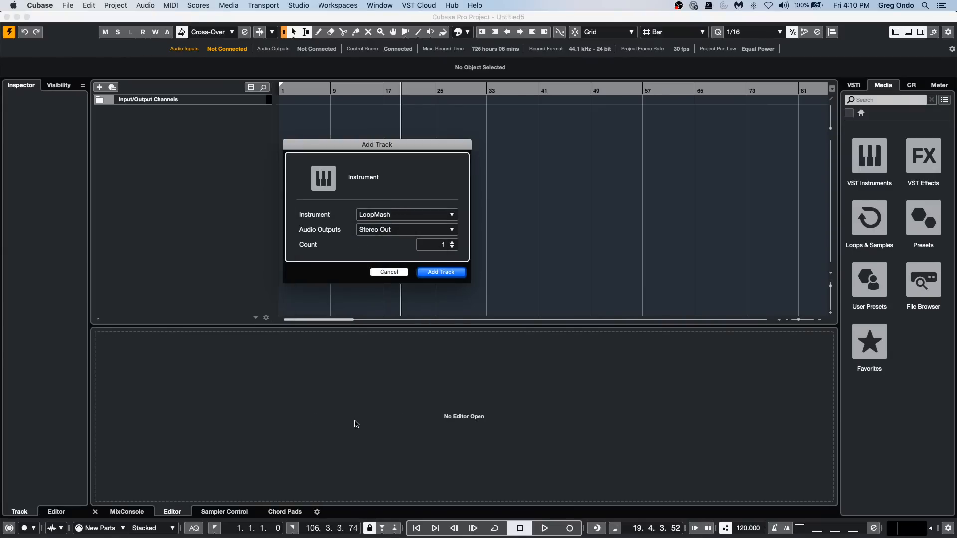
click(441, 272)
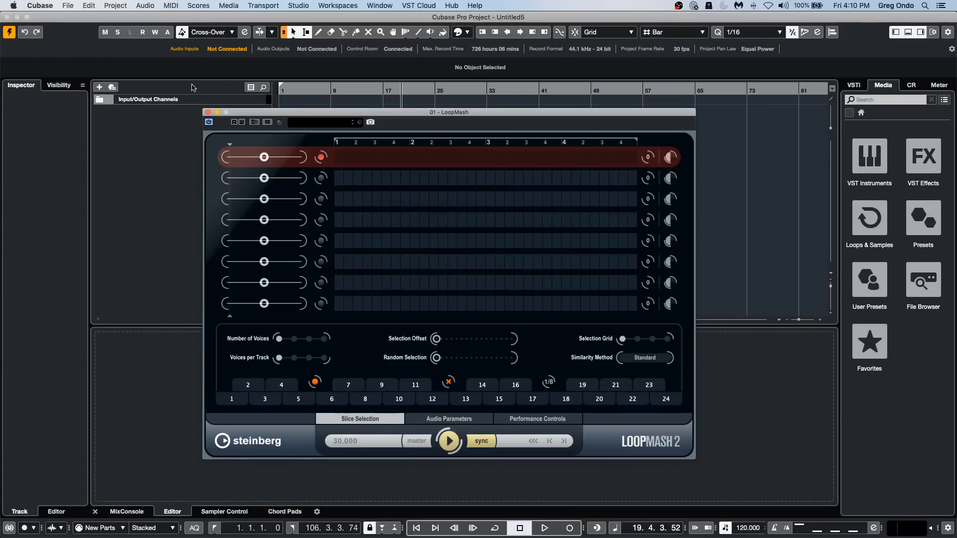
Load the Amen Exchange 113 preset into LoopMash.
click(317, 122)
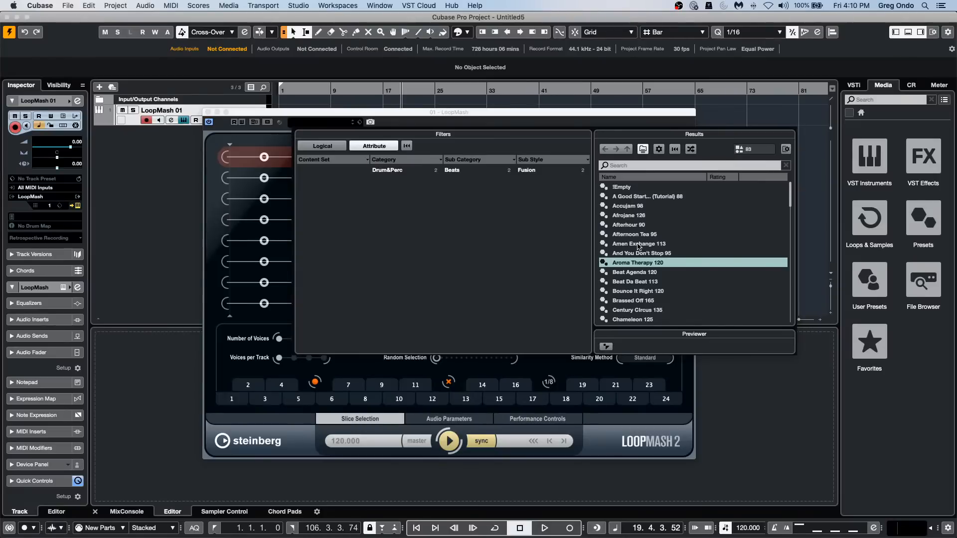
click(638, 244)
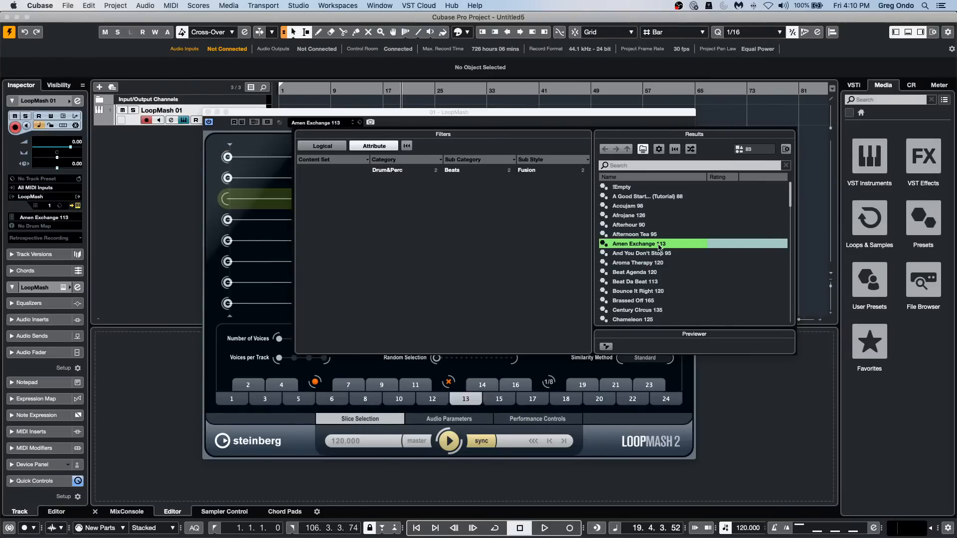
double_click(651, 246)
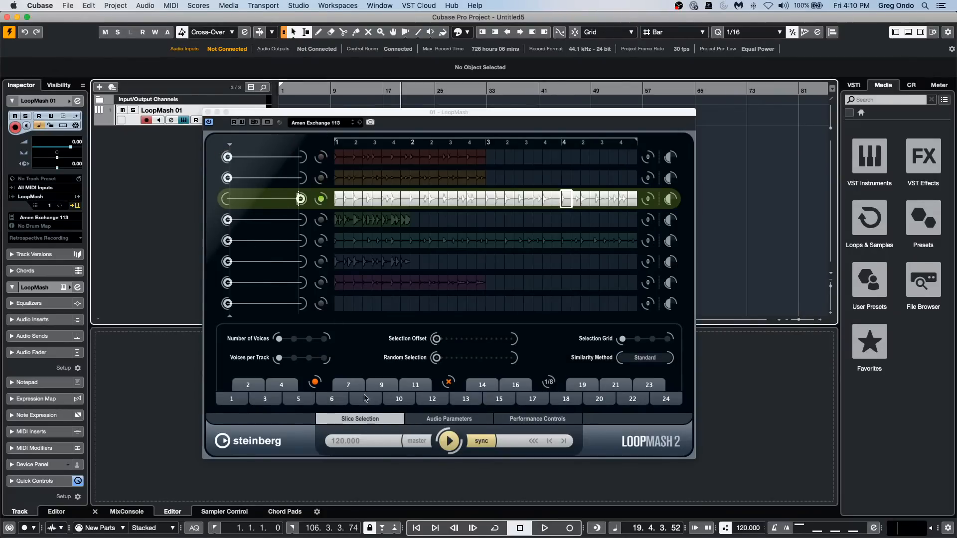
Start playback and audition scene pads 6, 17 and 20 of the Amen Exchange 113 preset.
click(332, 399)
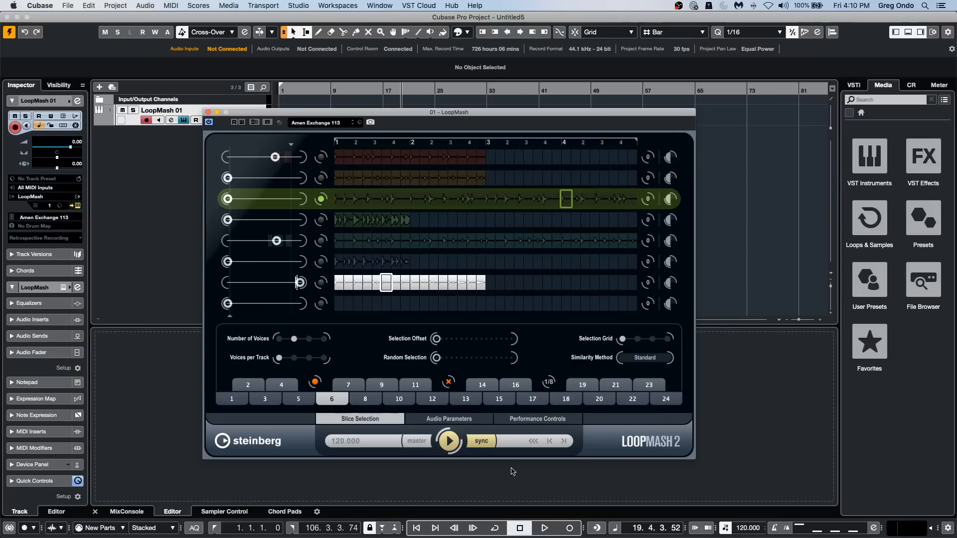
click(448, 444)
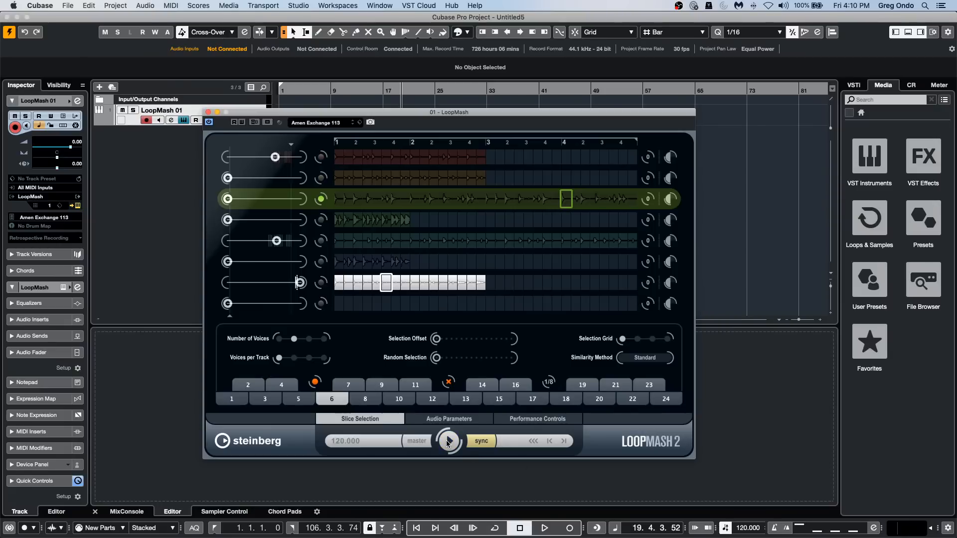
key(space)
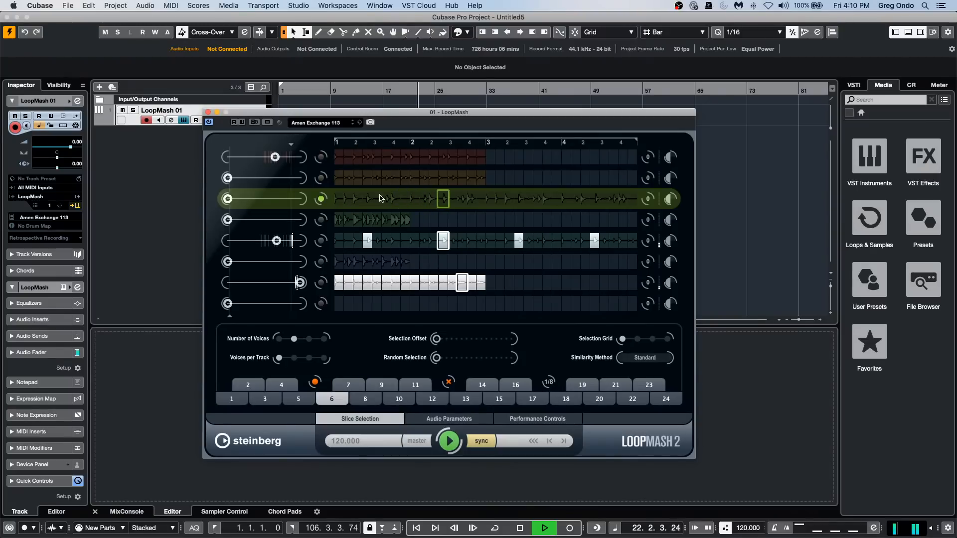
click(532, 398)
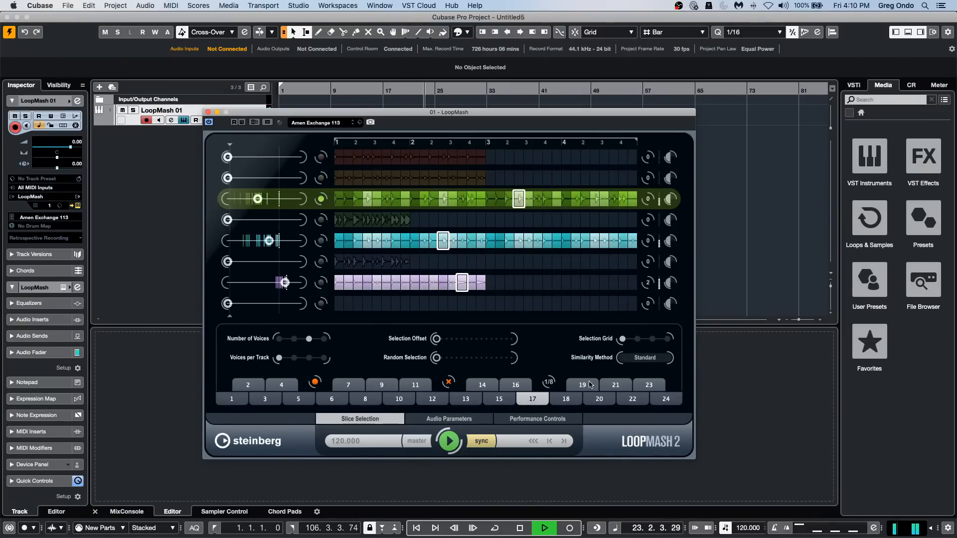
click(594, 399)
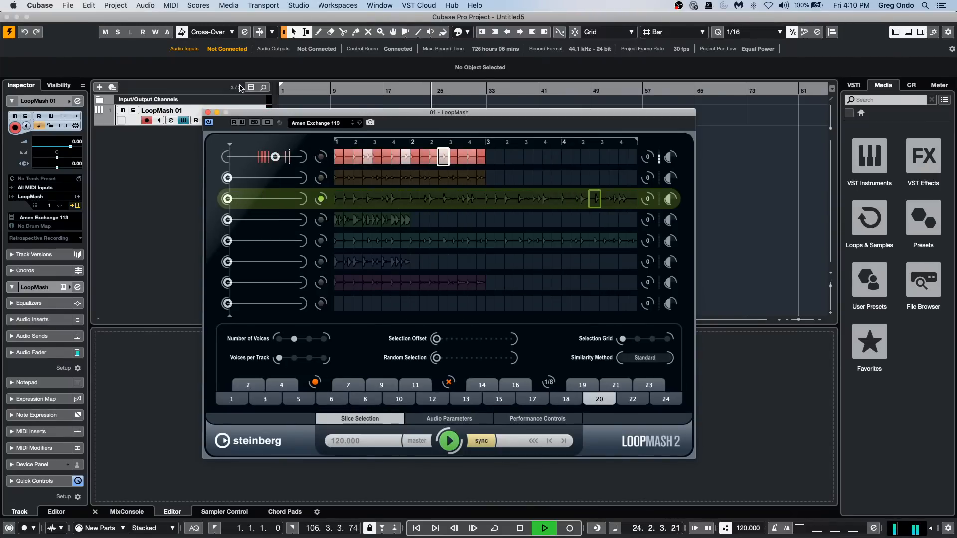
Replace the LoopMash preset with Do Da Bang 120 while playback runs.
click(307, 126)
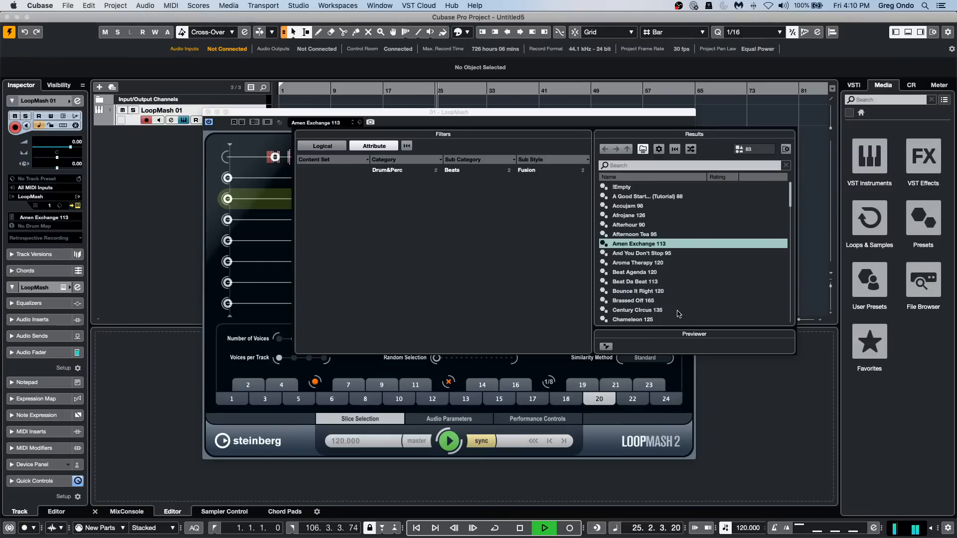
scroll(666, 311, down, 3)
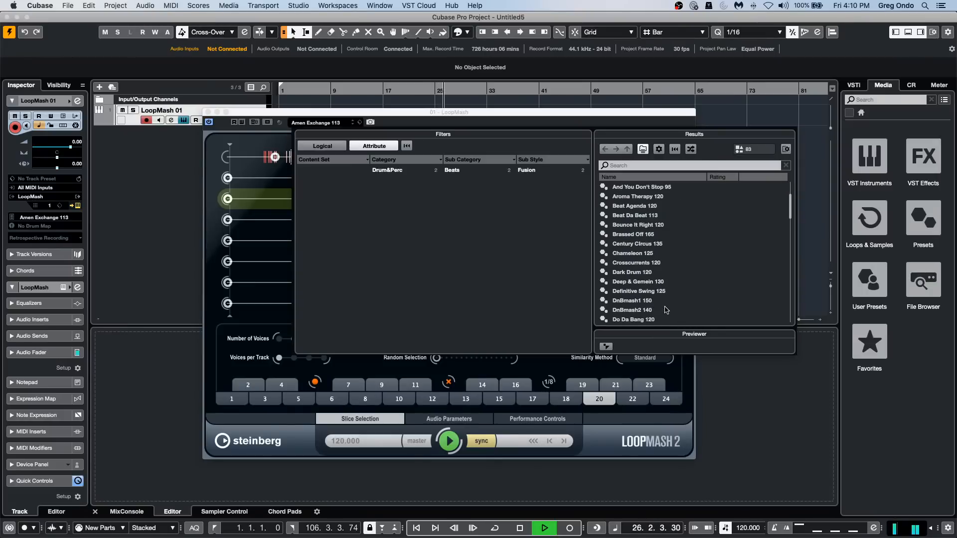
double_click(653, 321)
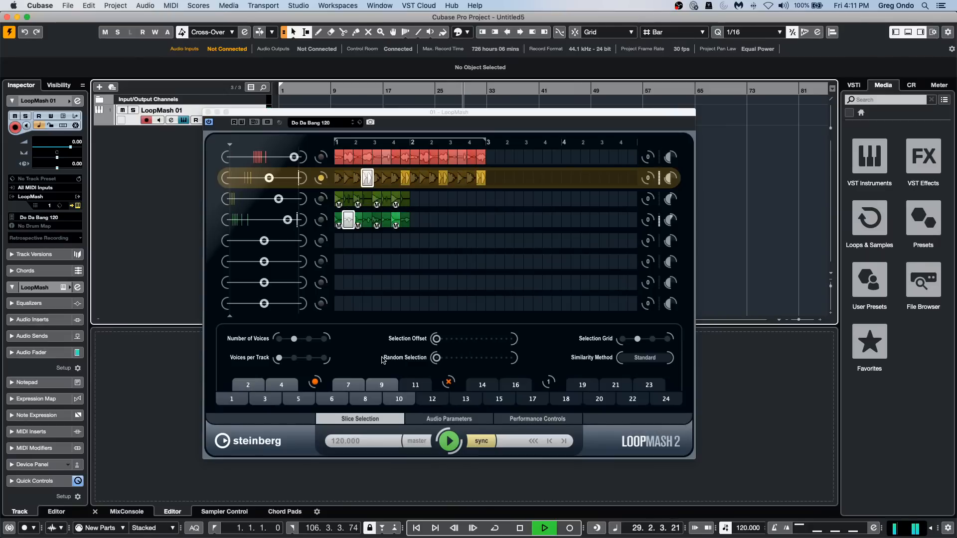
Audition scene pads 10, 6 and 9 of Do Da Bang 120, move the LoopMash window clear of the track, and stop playback.
click(397, 400)
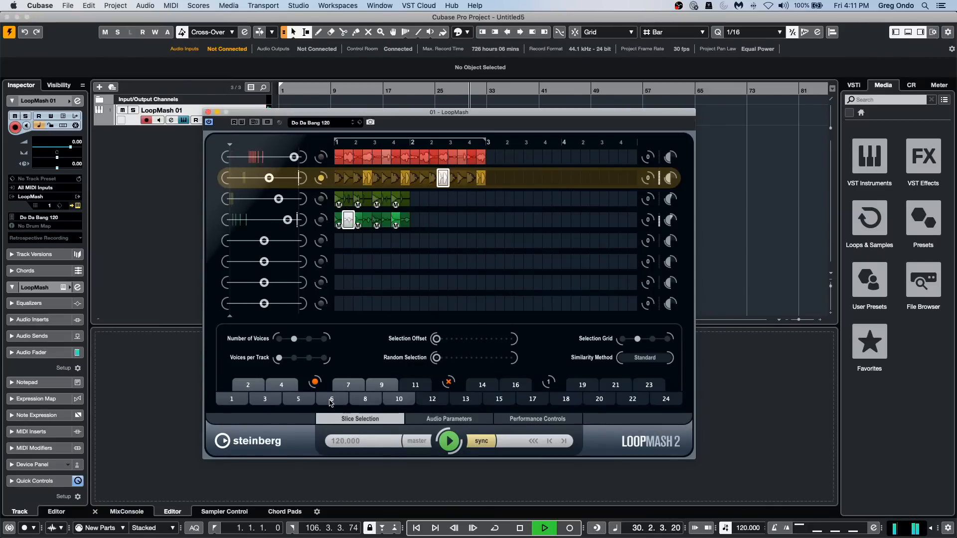
click(331, 399)
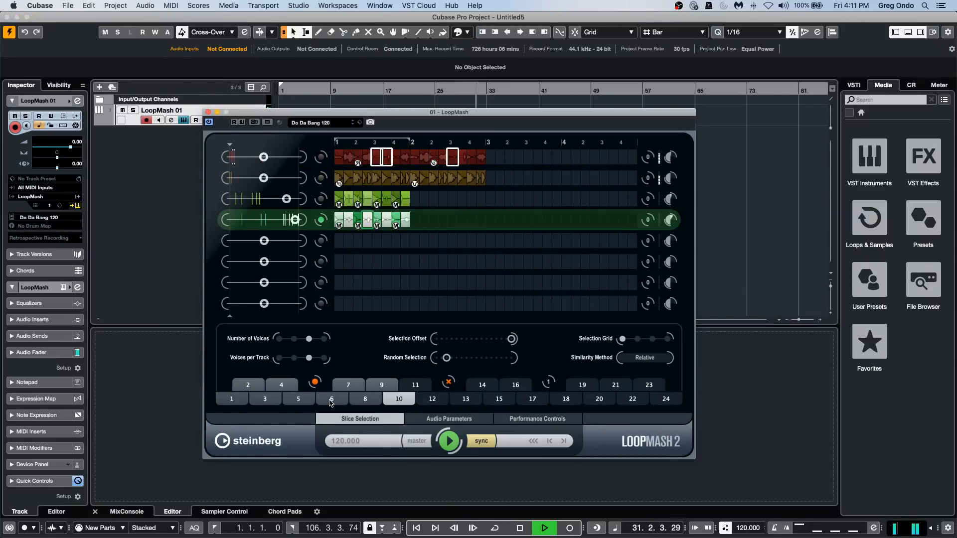
click(382, 385)
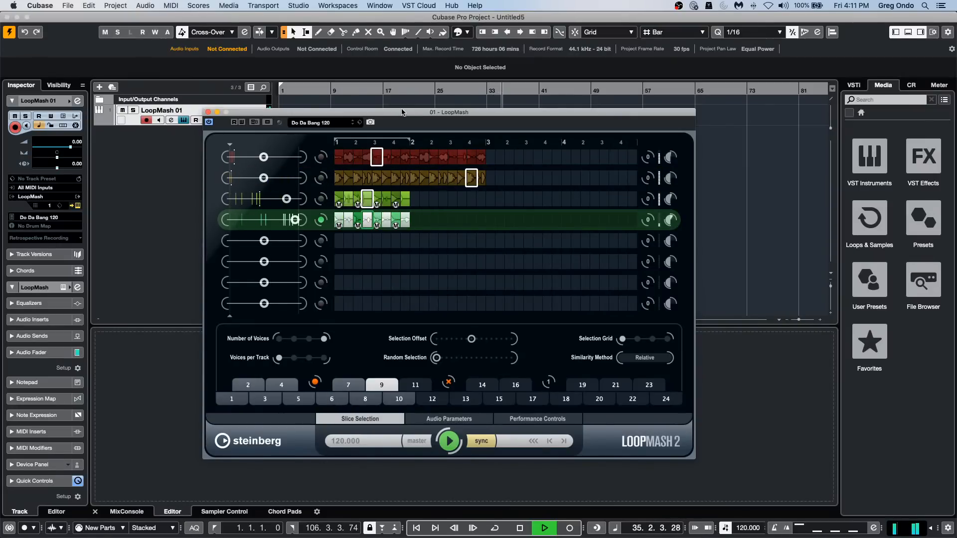
drag(402, 113, 487, 149)
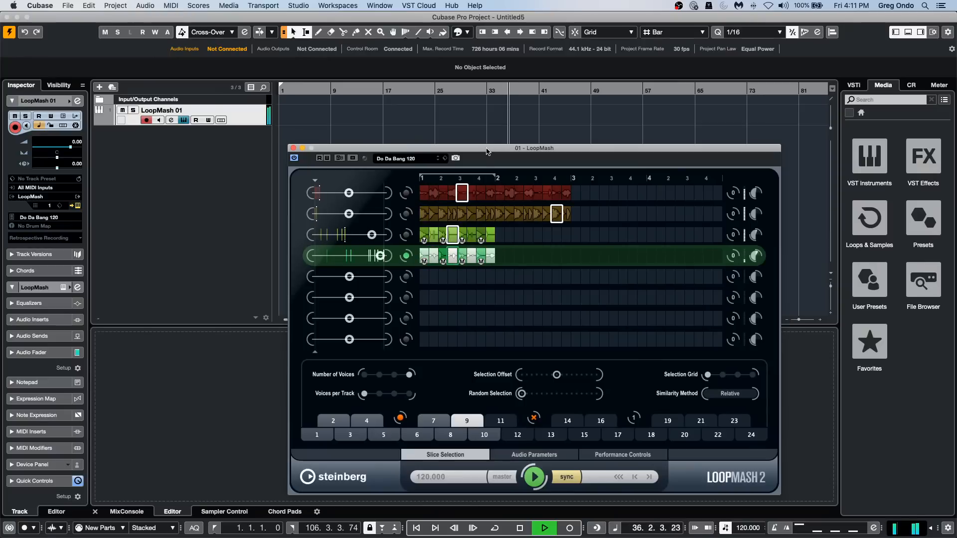
key(space)
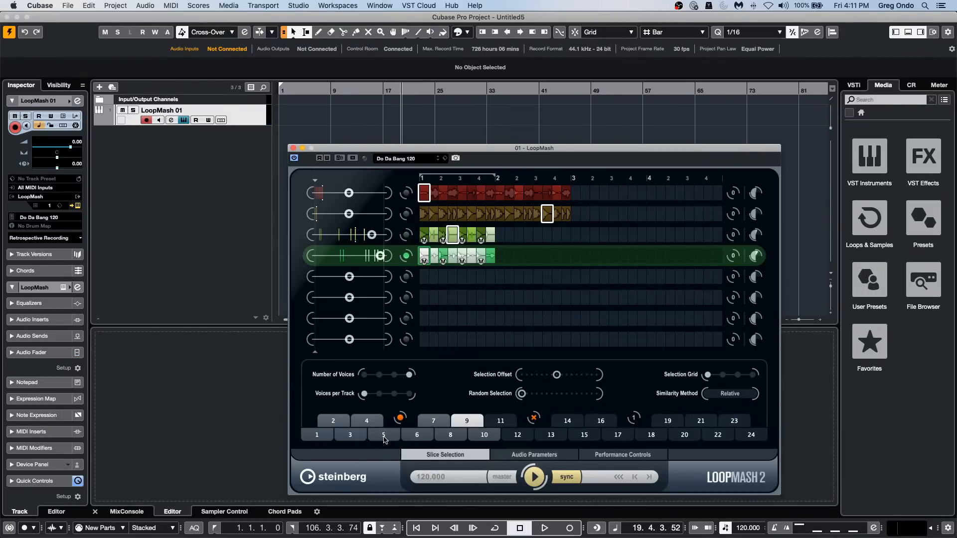
Select scene pad 5 in LoopMash, play it back briefly and stop.
click(383, 436)
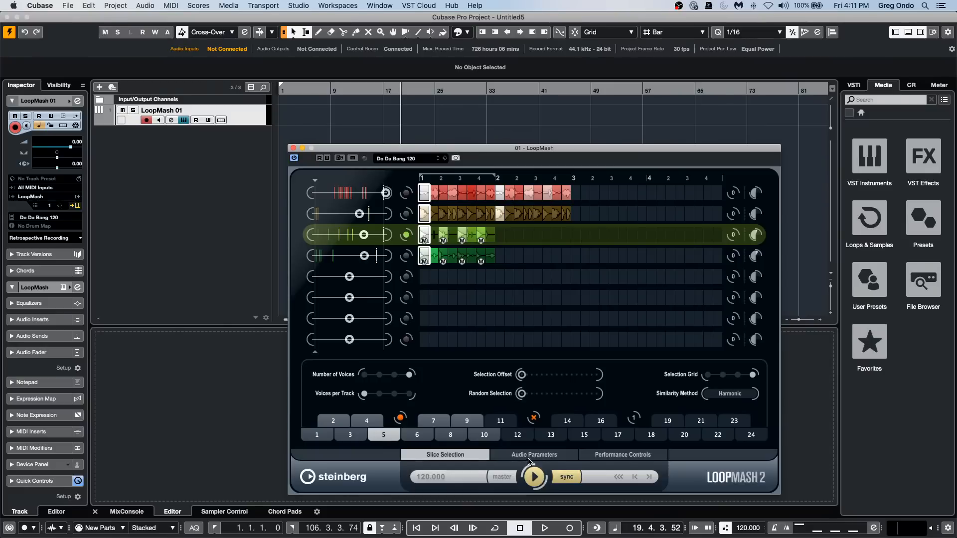
key(space)
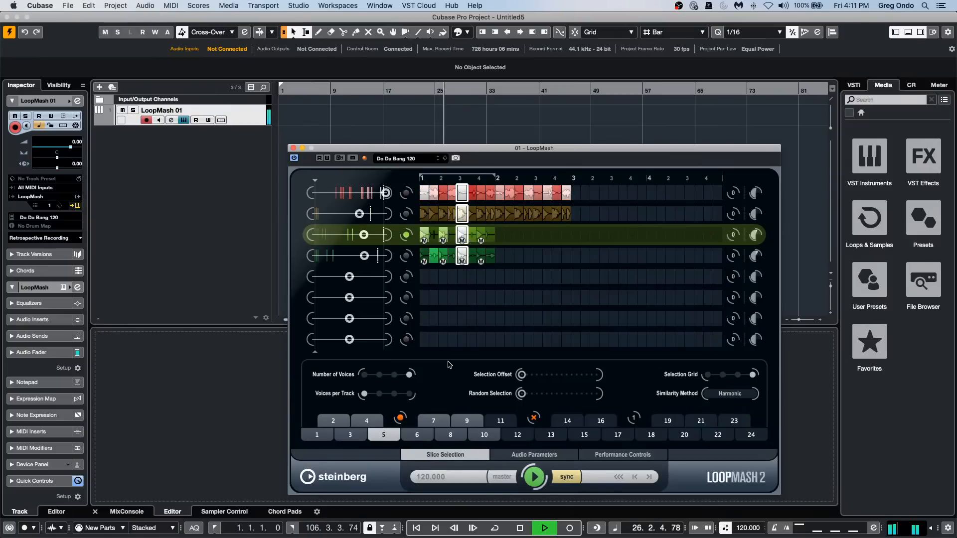
key(space)
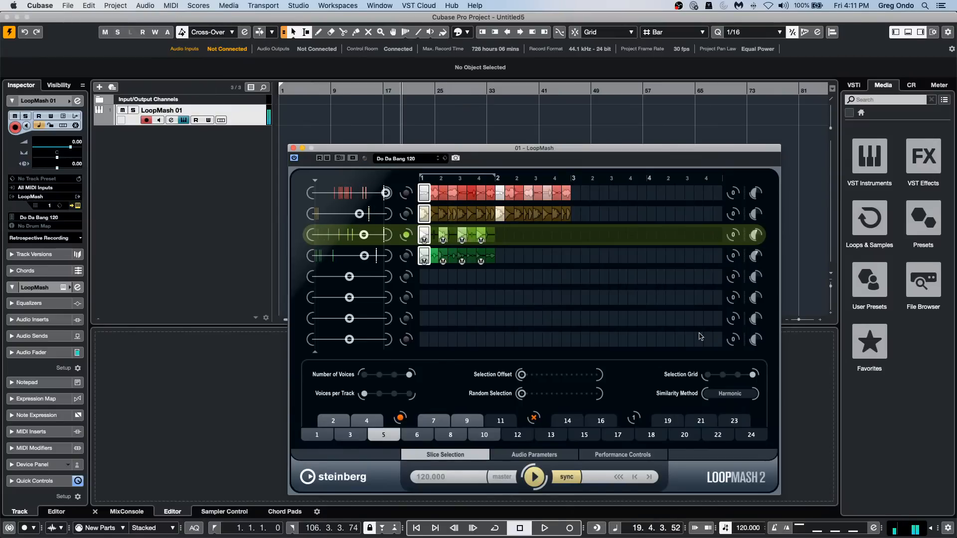
Check the MIDI input options of the LoopMash 01 track, leave All MIDI Inputs selected, and reposition the LoopMash window.
click(47, 188)
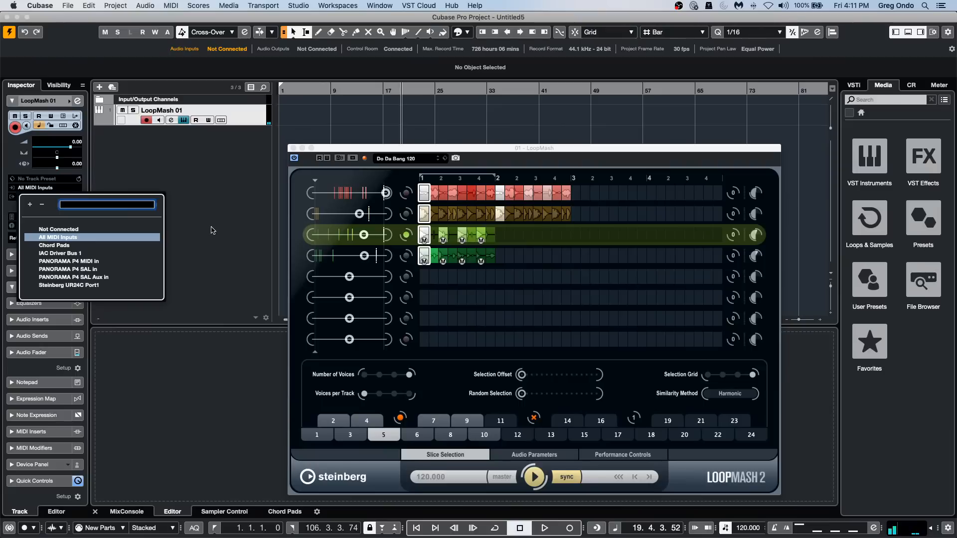
click(250, 162)
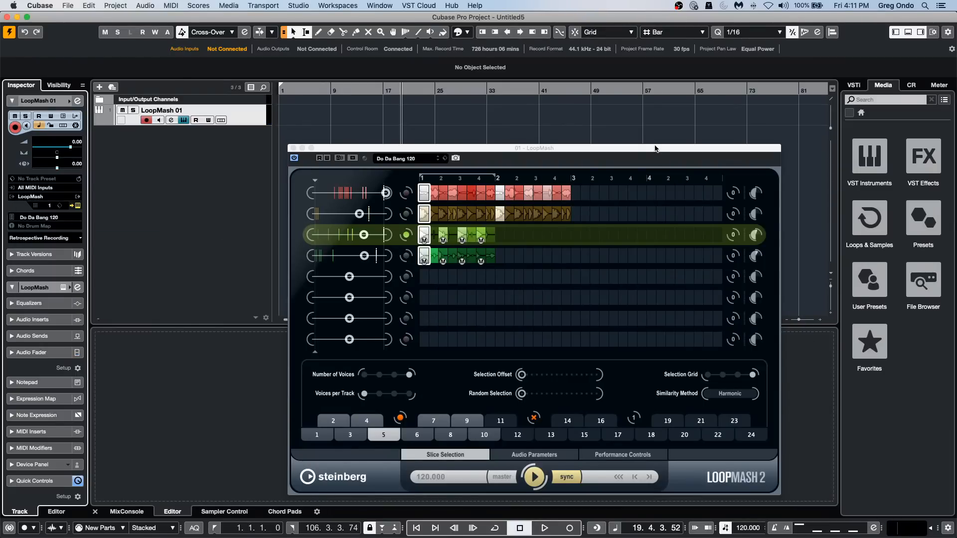
drag(655, 148, 519, 152)
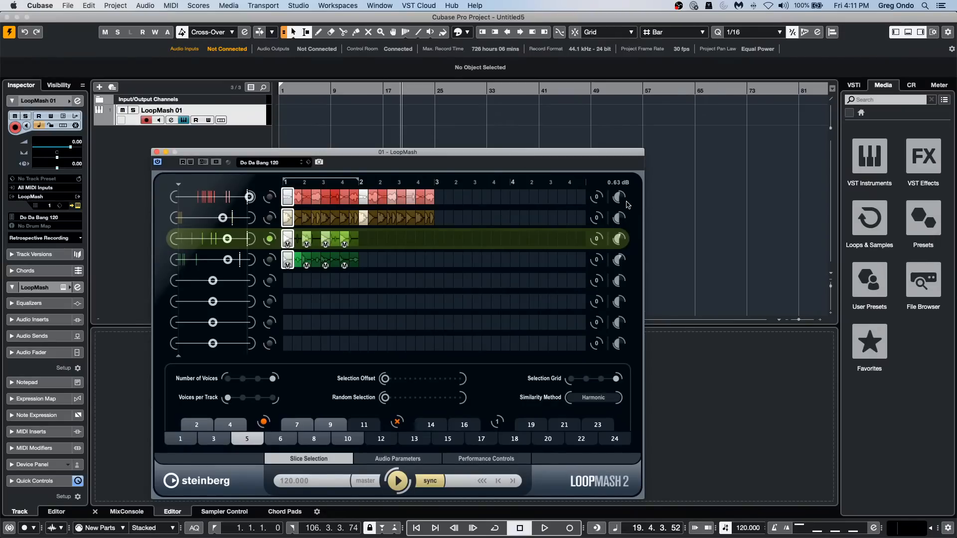
Inspect the LoopMash track transpose choices and the Audio Parameters and Performance Controls pages, and return to Slice Selection.
click(595, 197)
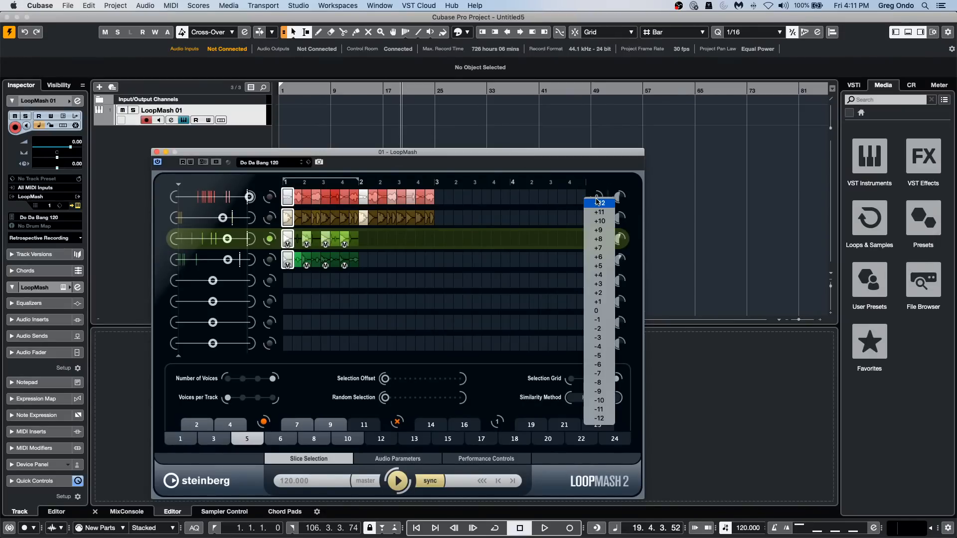
click(546, 226)
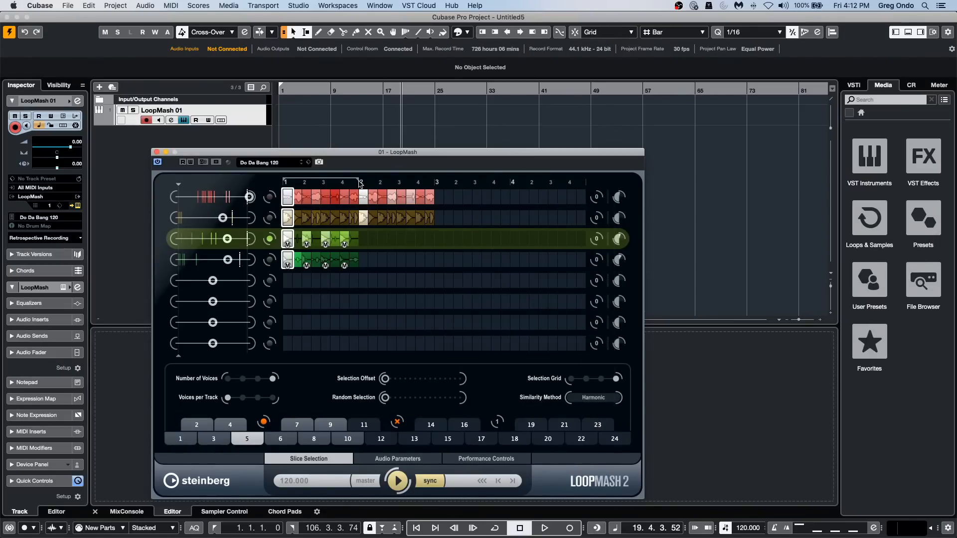
click(388, 462)
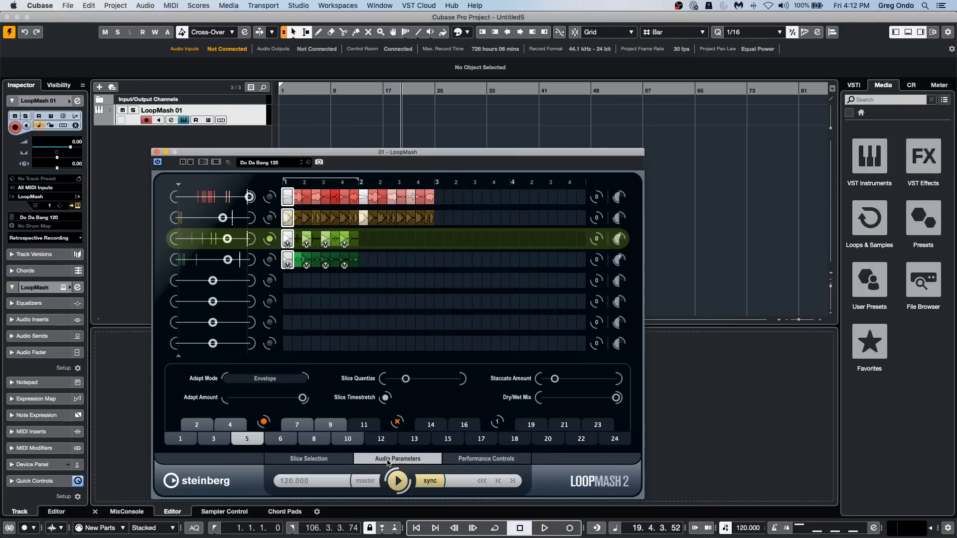
click(480, 461)
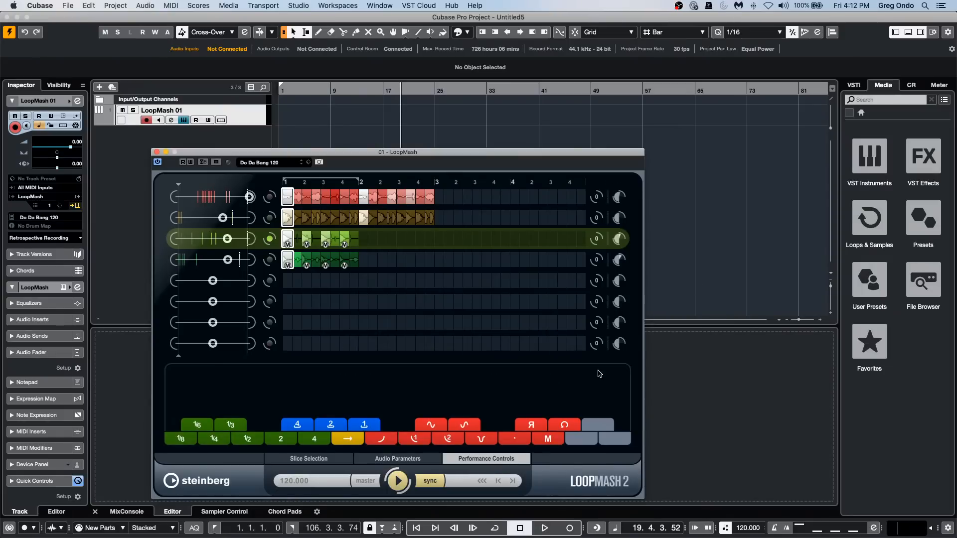
click(597, 343)
click(715, 336)
click(310, 458)
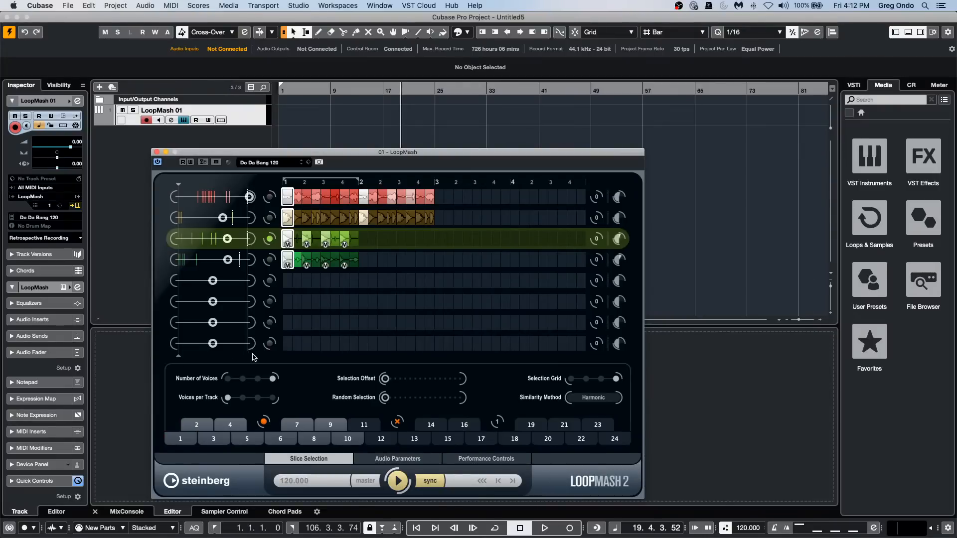
Make the empty eighth, seventh and sixth LoopMash tracks the master track in turn.
click(269, 346)
click(269, 323)
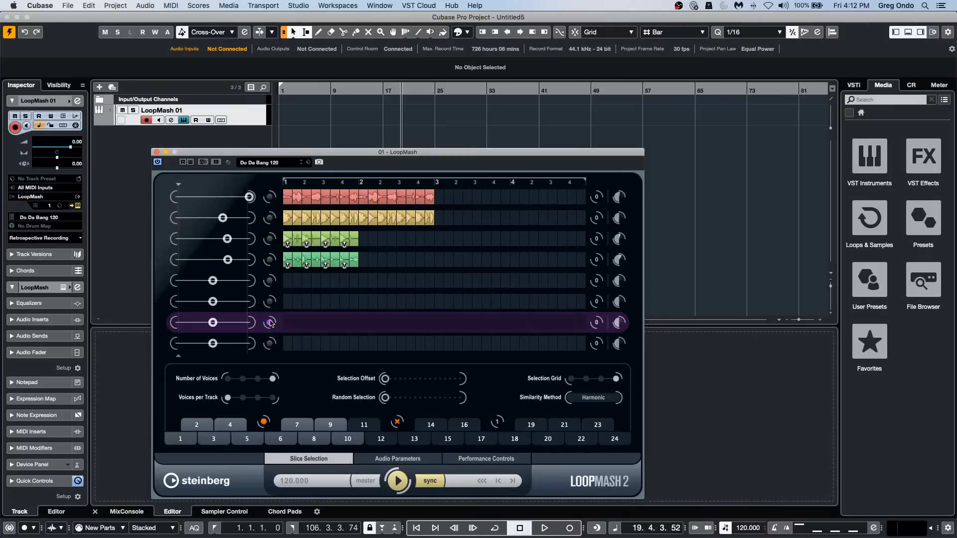
click(270, 302)
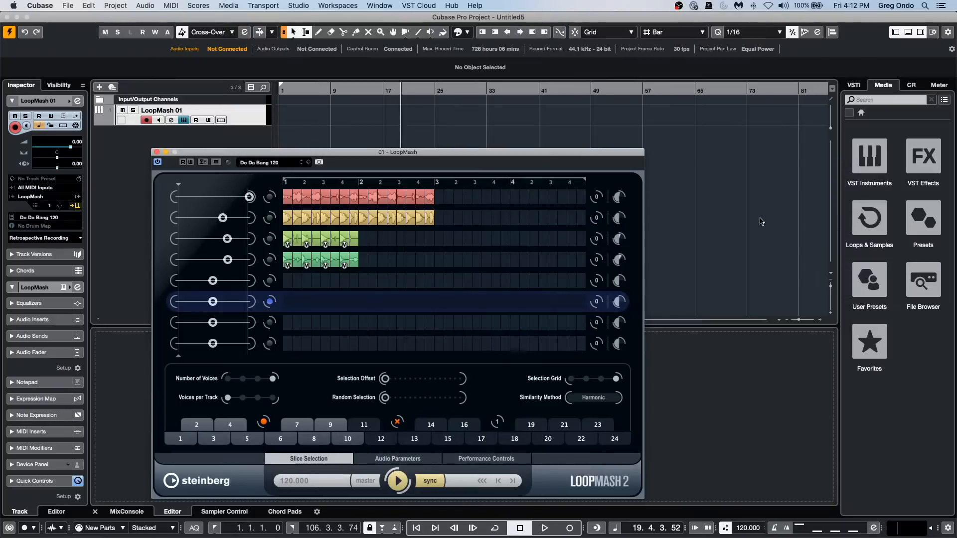
Show the VST instrument rack with LoopMash's quick controls and activate All Outputs for LoopMash.
click(853, 84)
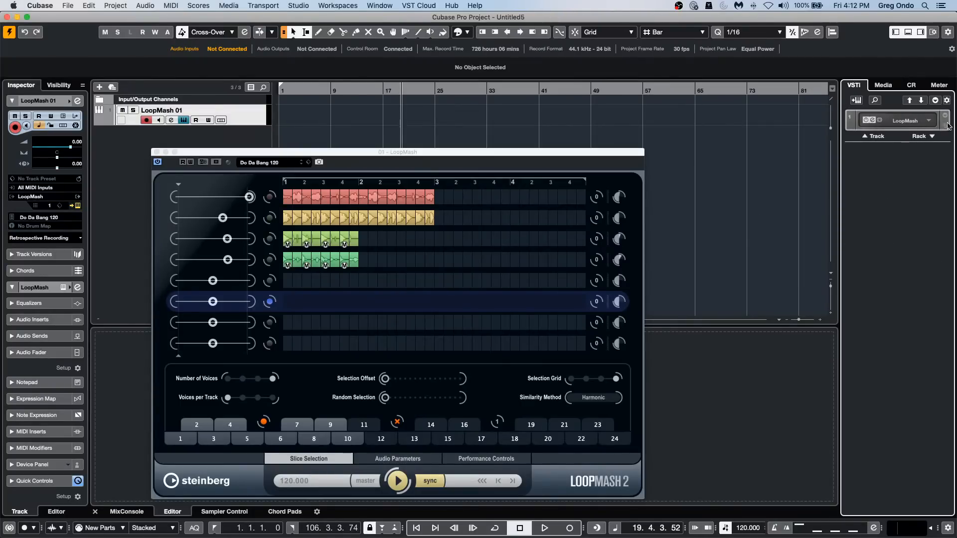
click(935, 100)
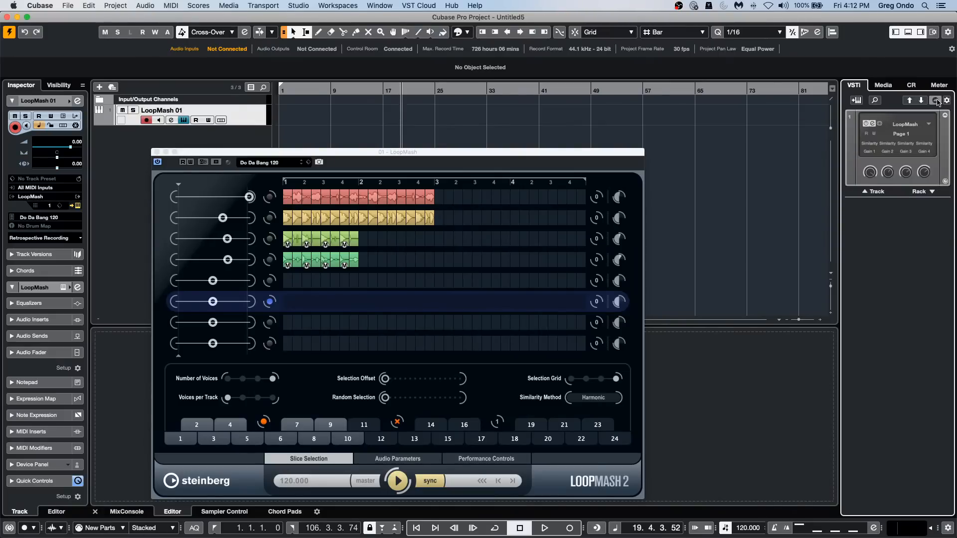
click(928, 125)
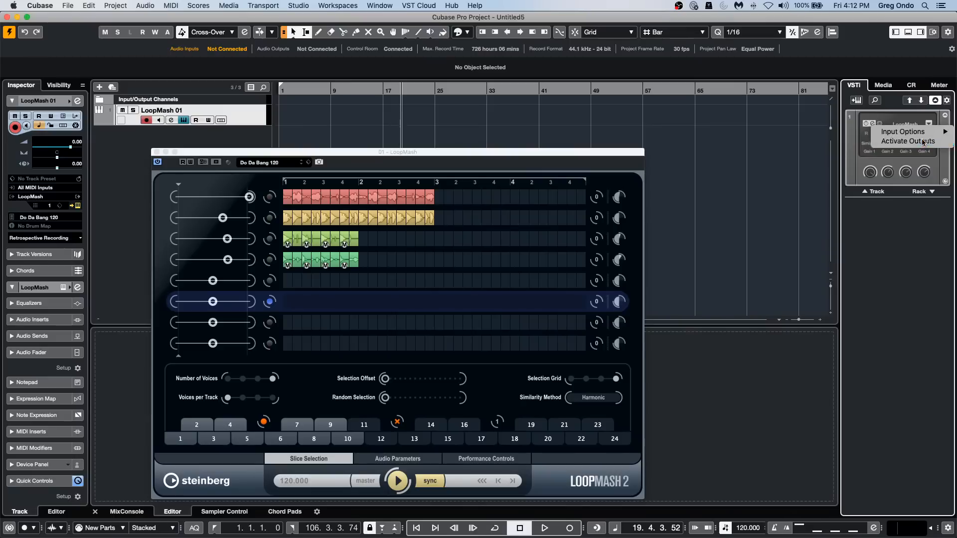
click(922, 142)
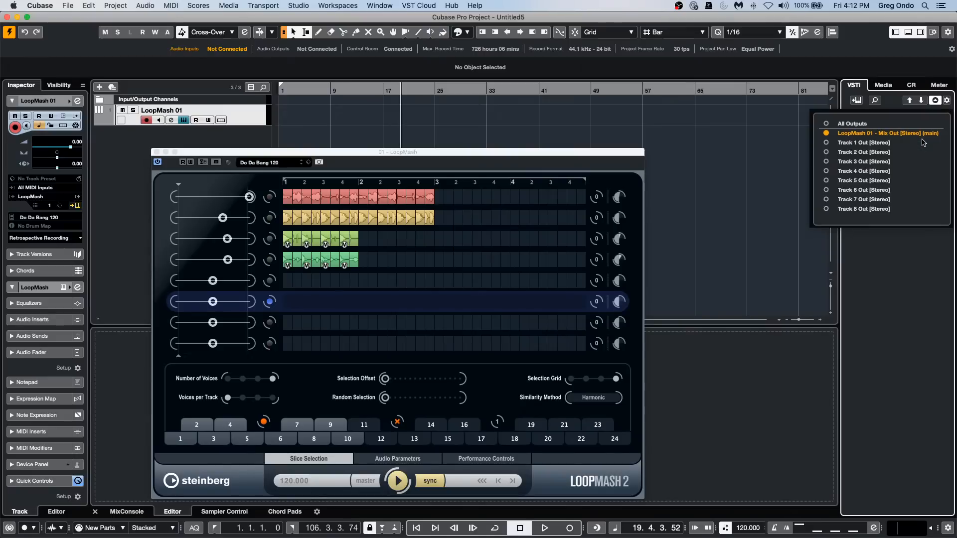
click(827, 125)
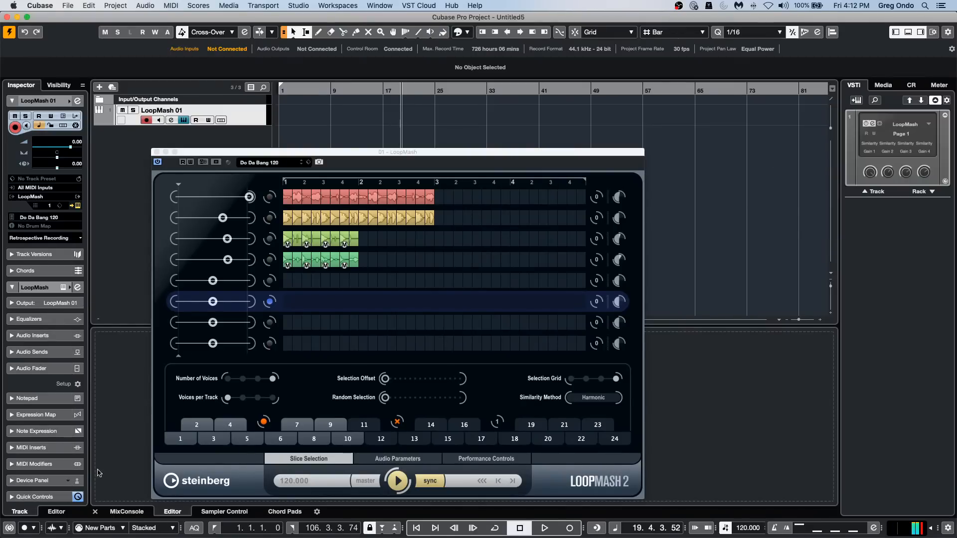
Move the LoopMash window off the lower zone and display the MixConsole there.
click(129, 508)
drag(325, 157, 588, 62)
click(126, 511)
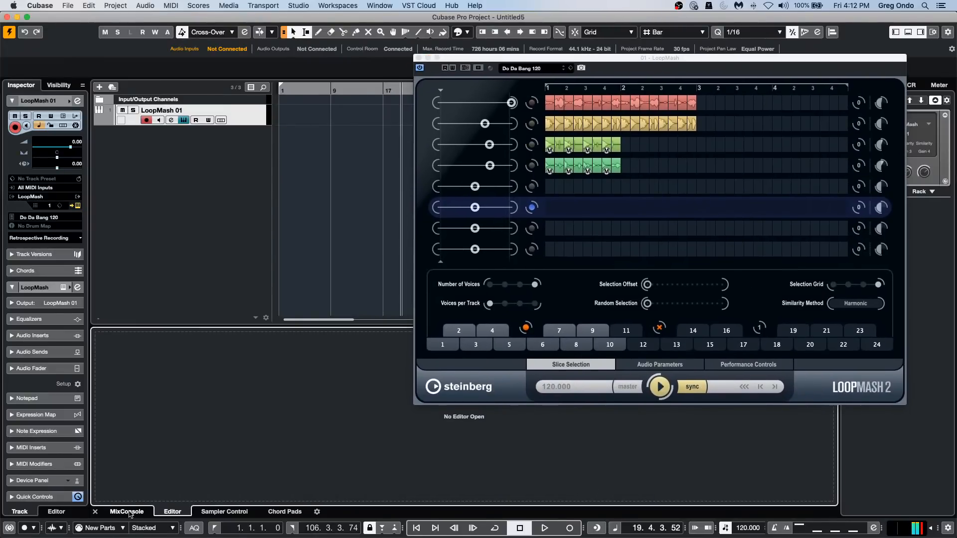
Play LoopMash scene pad 6 and bring the Track 1 Out to Track 8 Out channels into view beneath the LoopMash window.
click(545, 528)
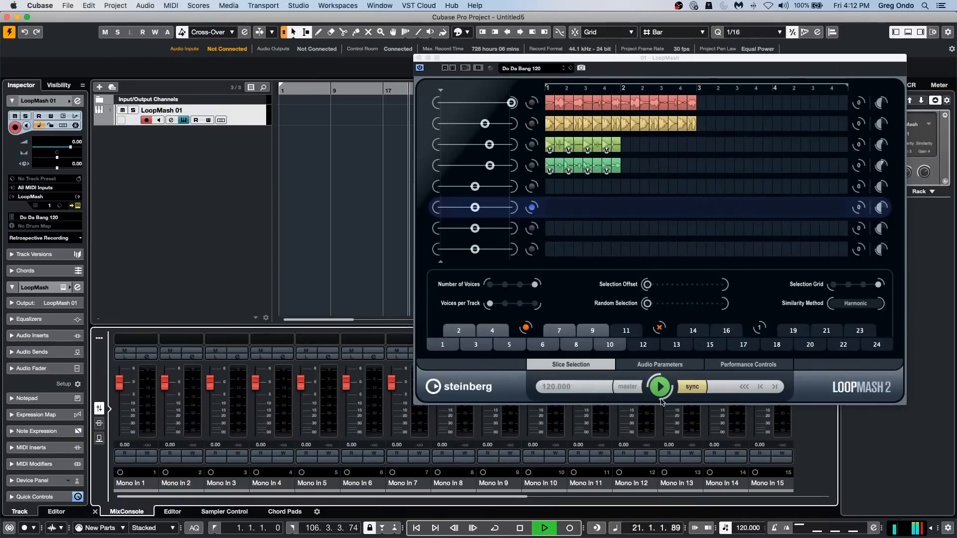
click(543, 344)
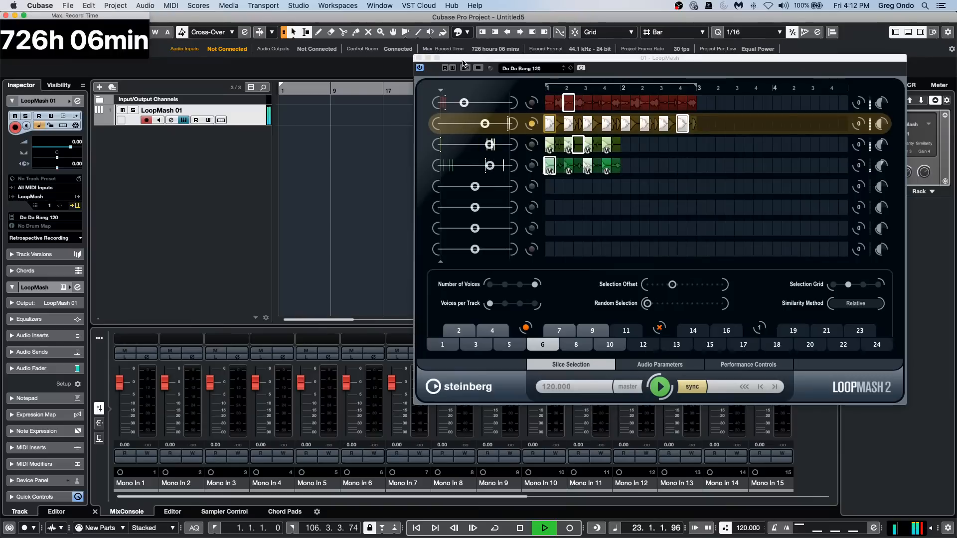
drag(516, 60, 52, 66)
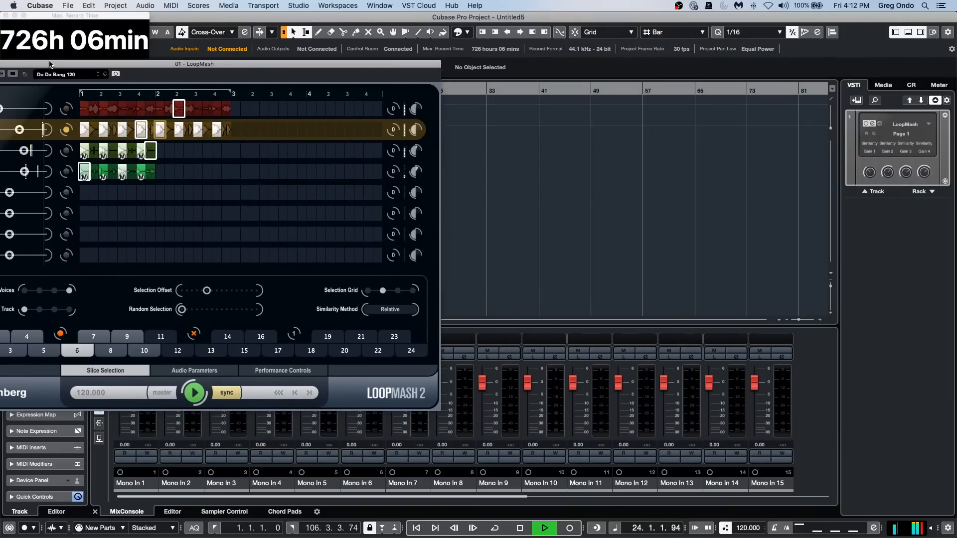
drag(282, 497, 583, 500)
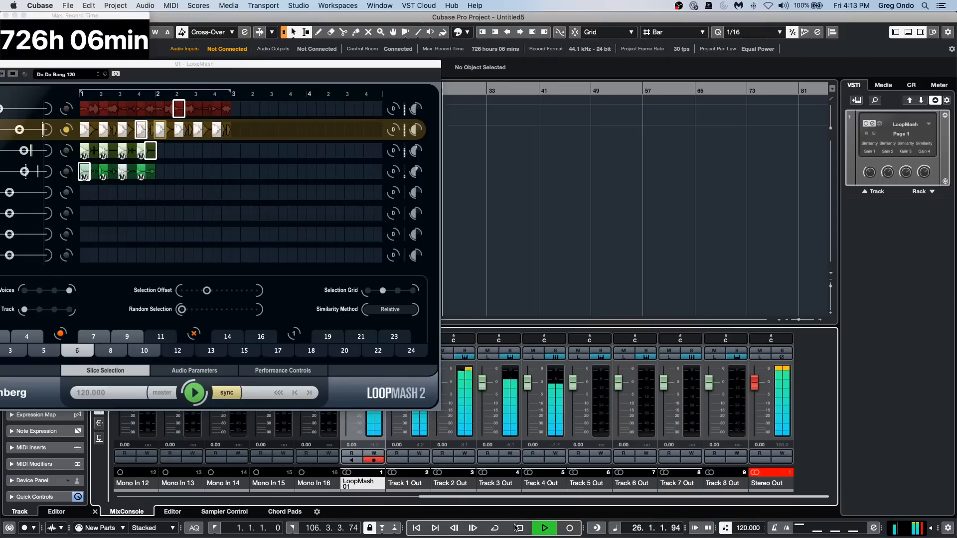
drag(224, 65, 604, 36)
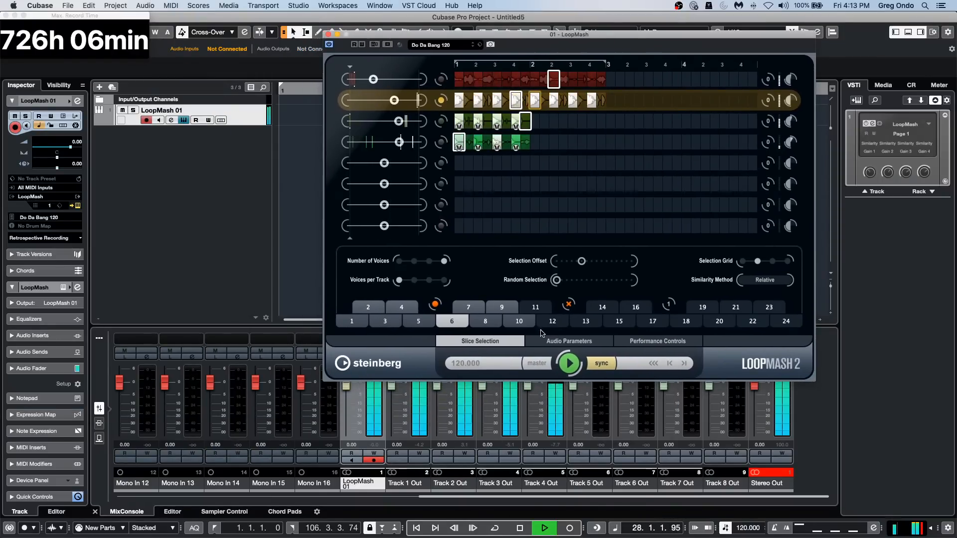
Audition LoopMash scene pads 10, 1 and 4 through the separate output channels, and stop playback.
click(519, 323)
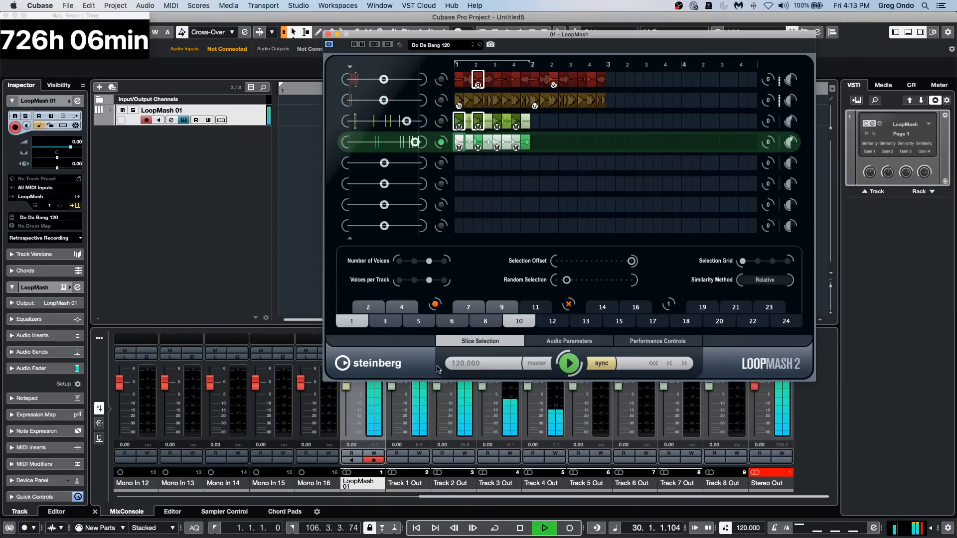
click(352, 321)
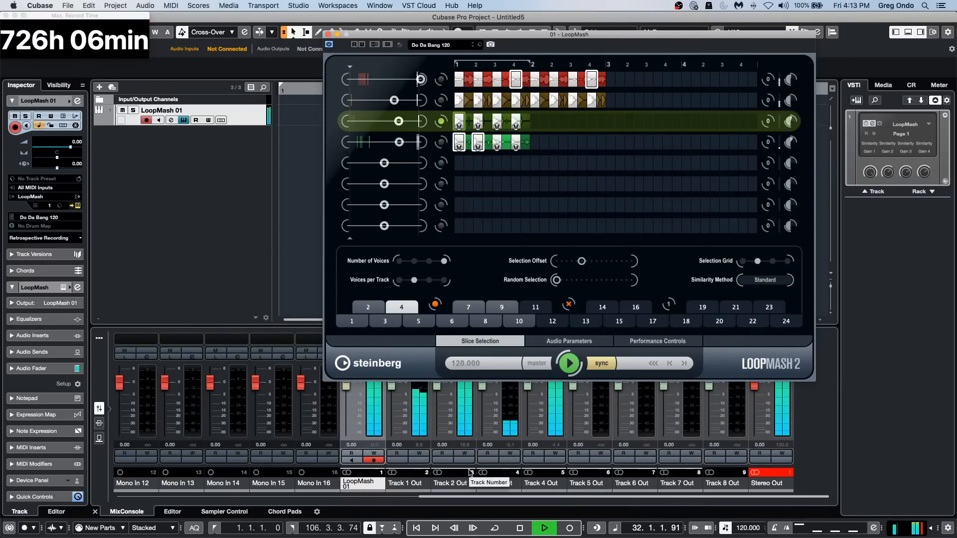
key(space)
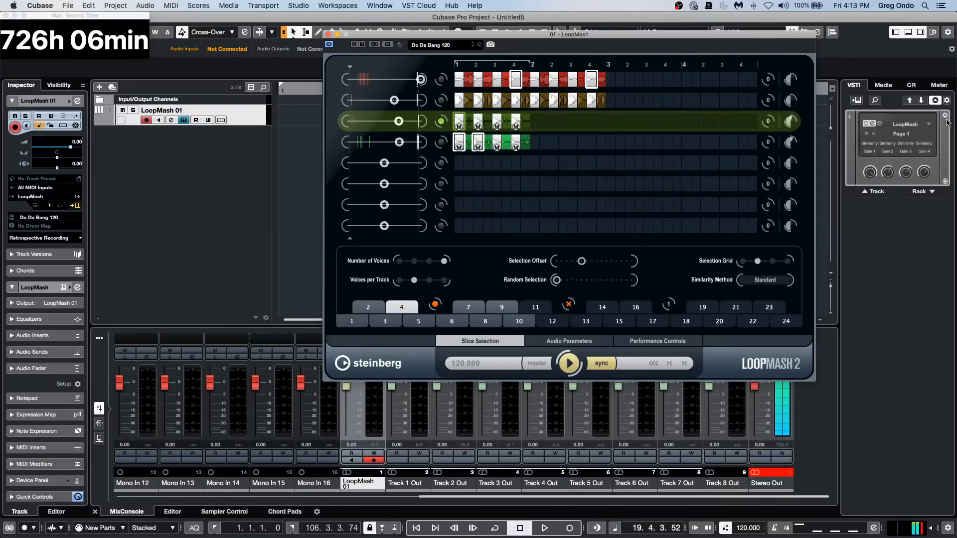
Review LoopMash's activated outputs, select scene pad 1, and close the LoopMash window.
click(927, 124)
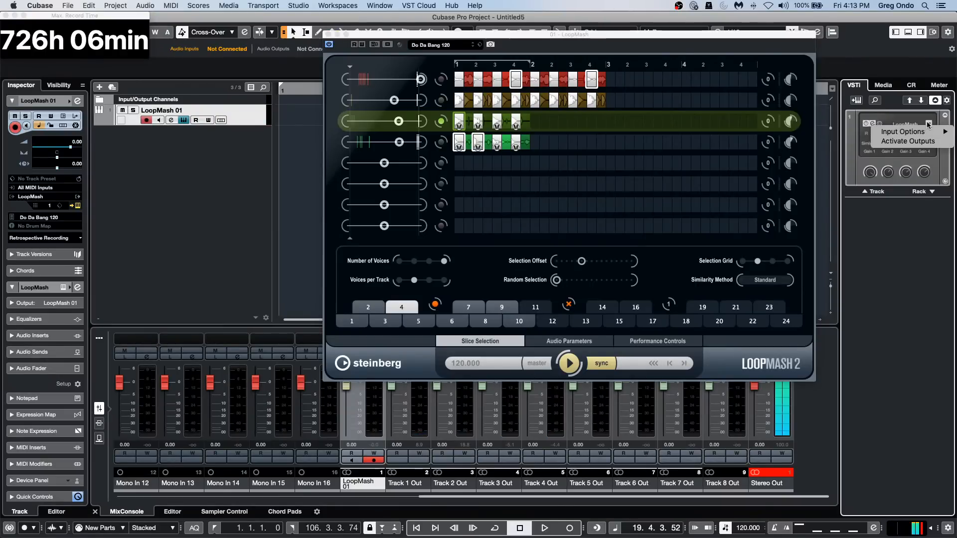
click(912, 142)
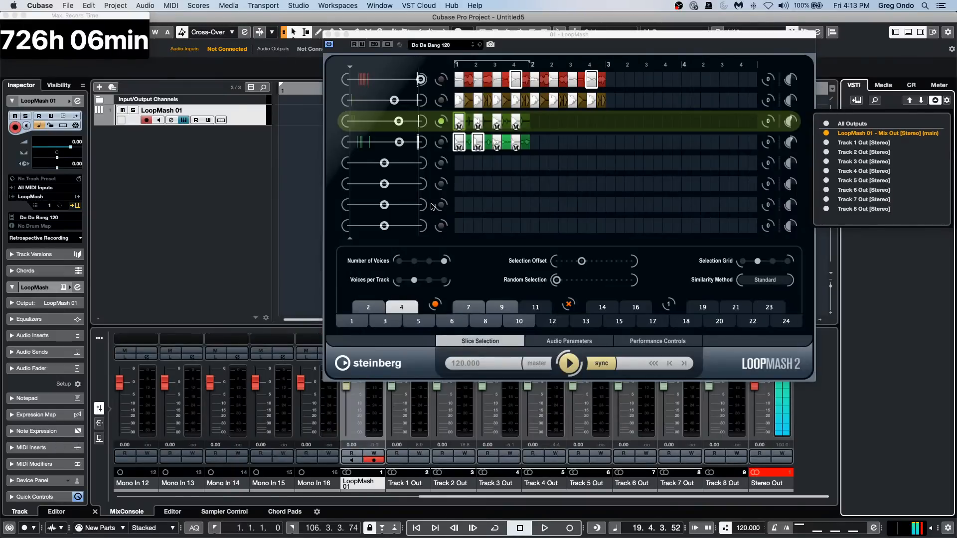
click(354, 321)
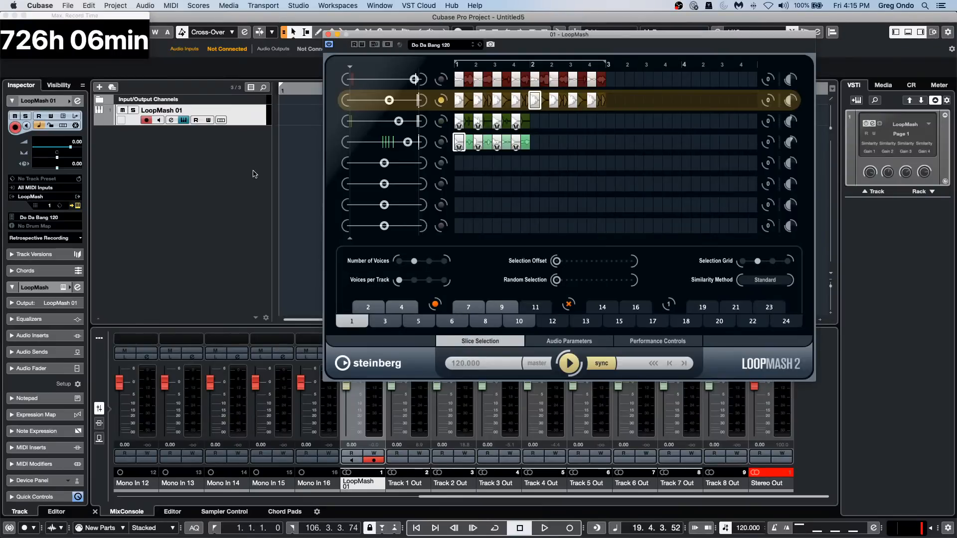
click(329, 34)
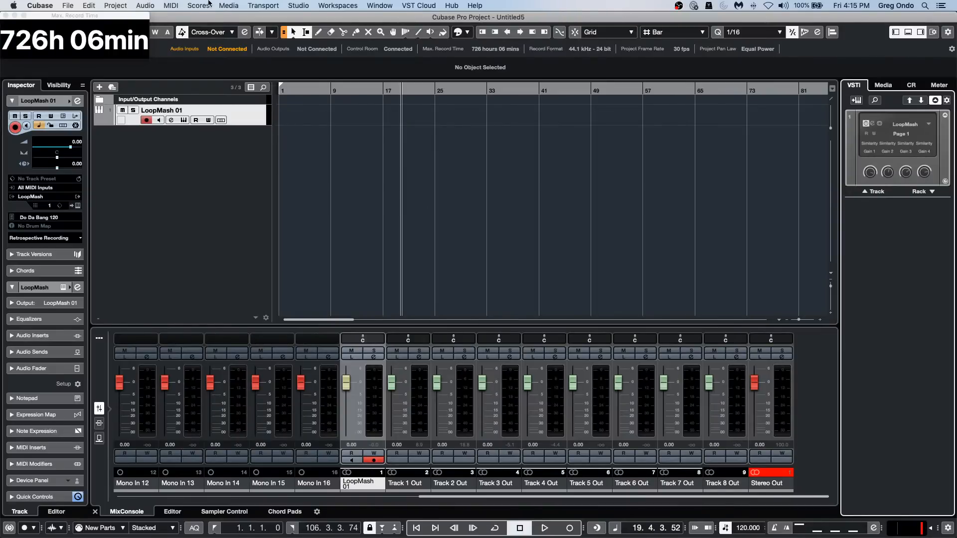
Open the recent project beatles stones t.cpr and activate it.
click(68, 6)
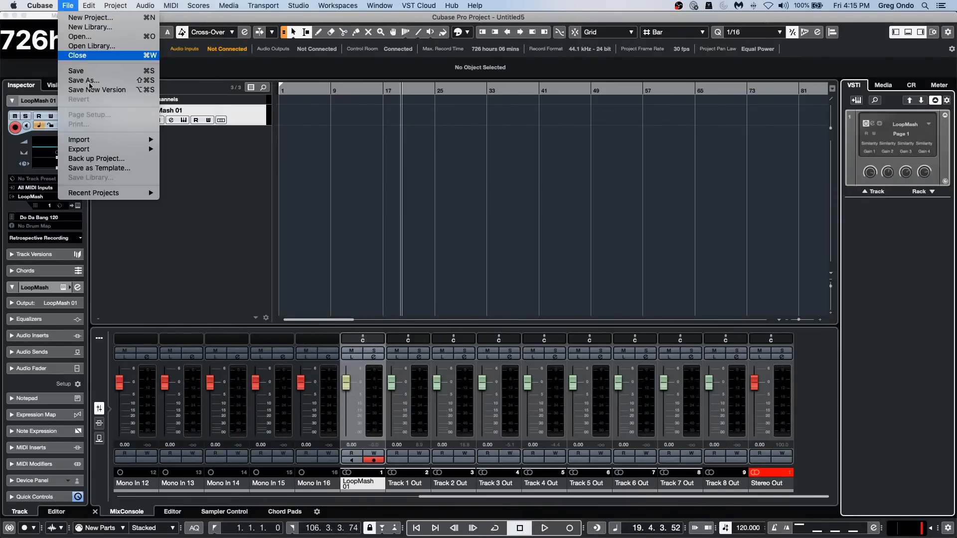
mouse_move(119, 194)
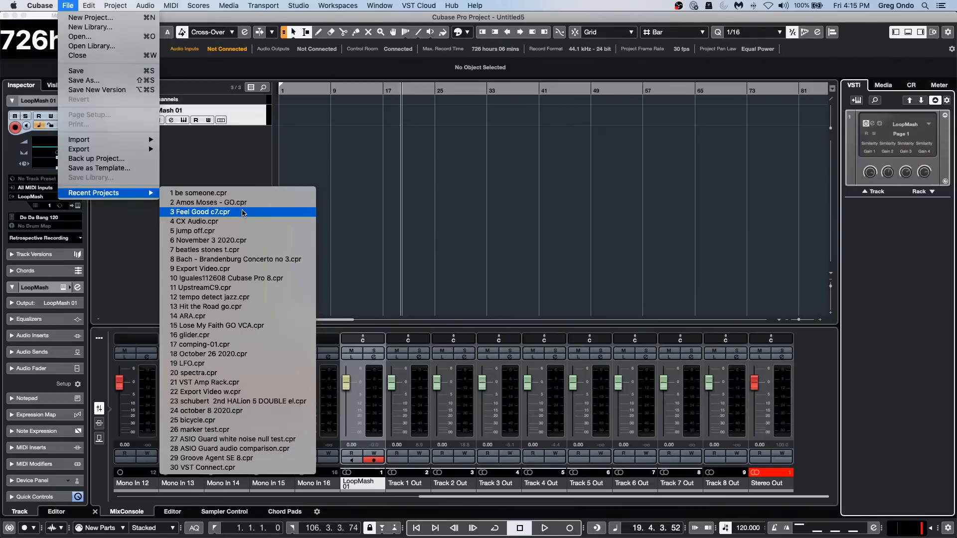
click(265, 250)
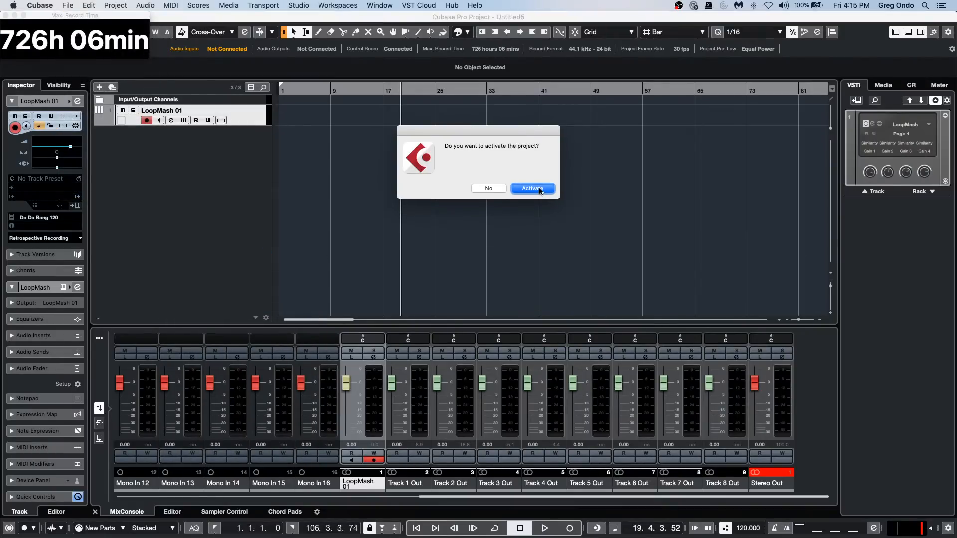
click(537, 189)
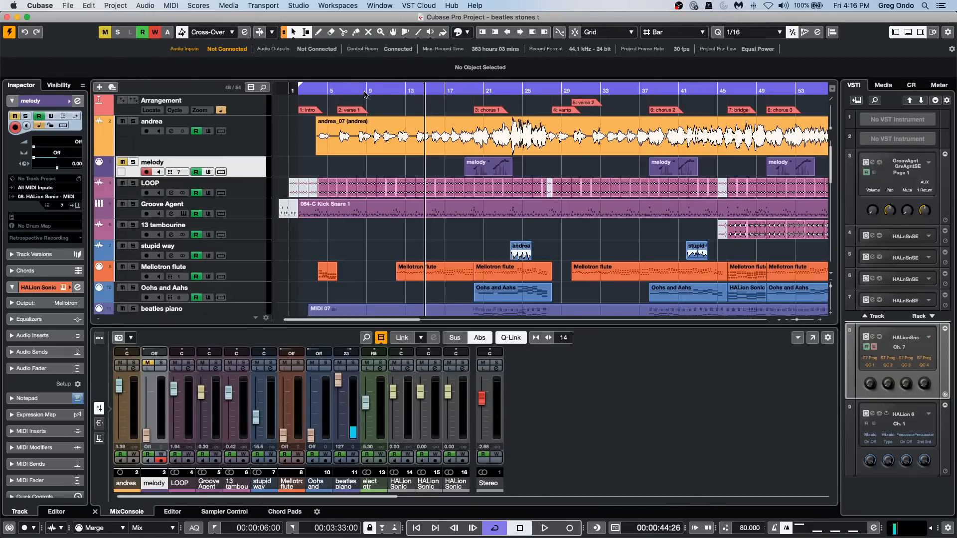
Place the playhead at bar 9, select the orange audio track below Arrangement, play briefly and stop.
click(365, 95)
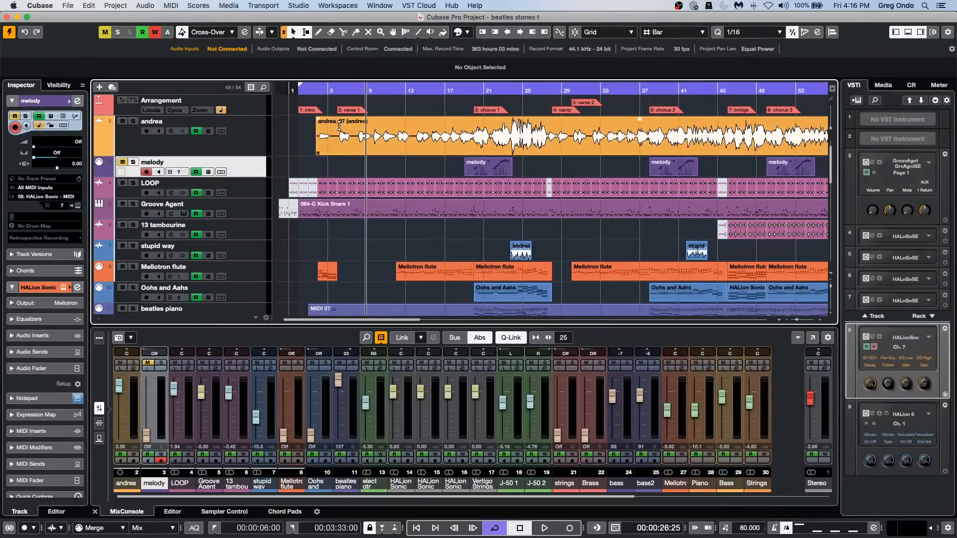
click(255, 148)
key(space)
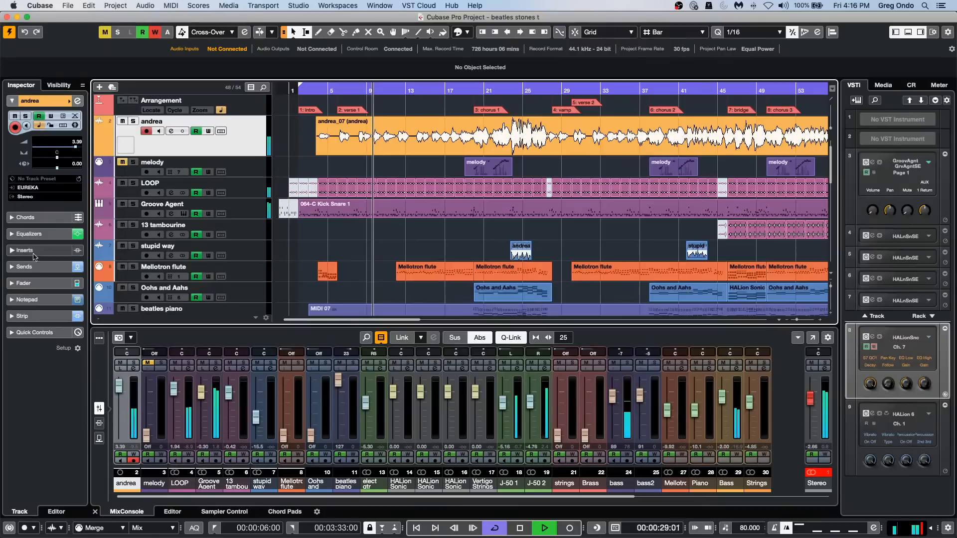
key(space)
Add a stereo FX channel with StereoDelay to send 2 of the selected orange audio track and set both delays to 1/4 D.
click(23, 266)
right_click(58, 209)
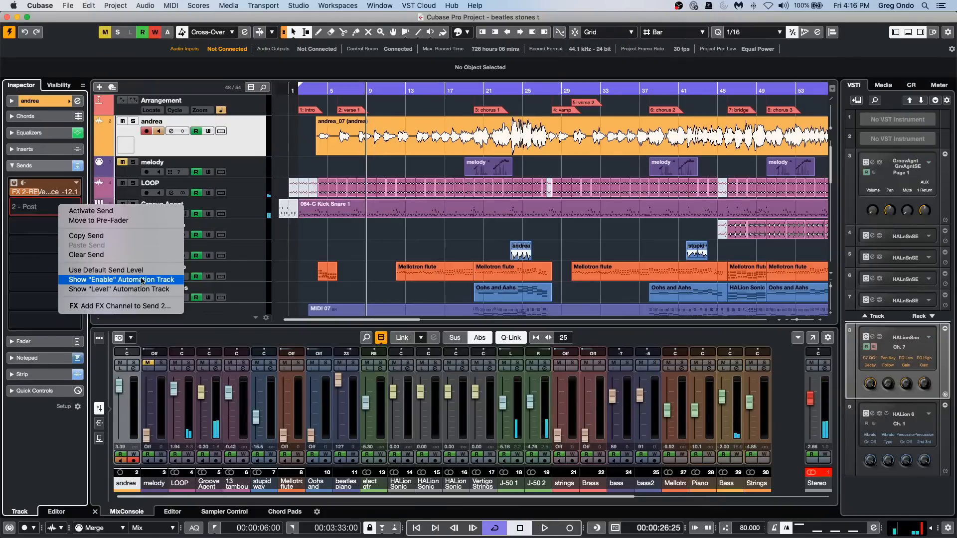
click(144, 306)
click(420, 205)
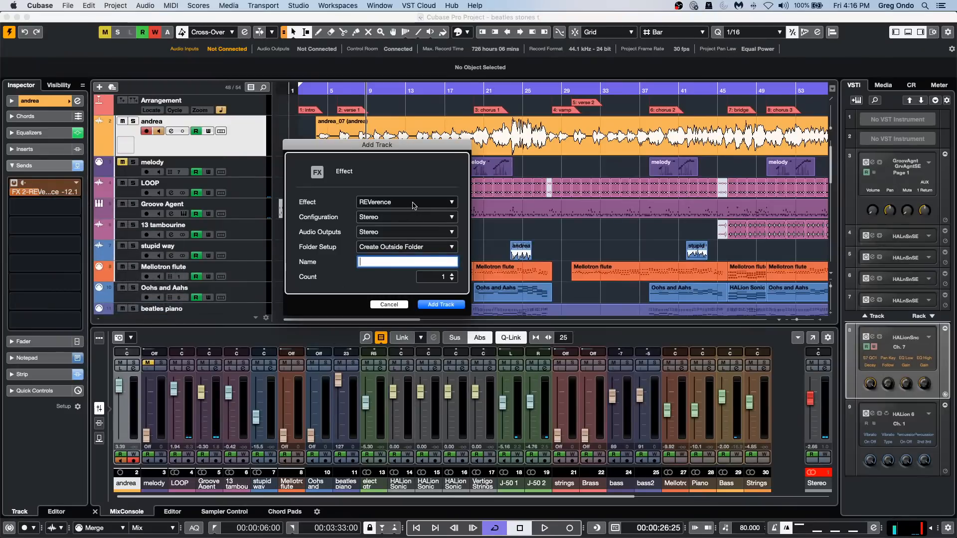
click(311, 248)
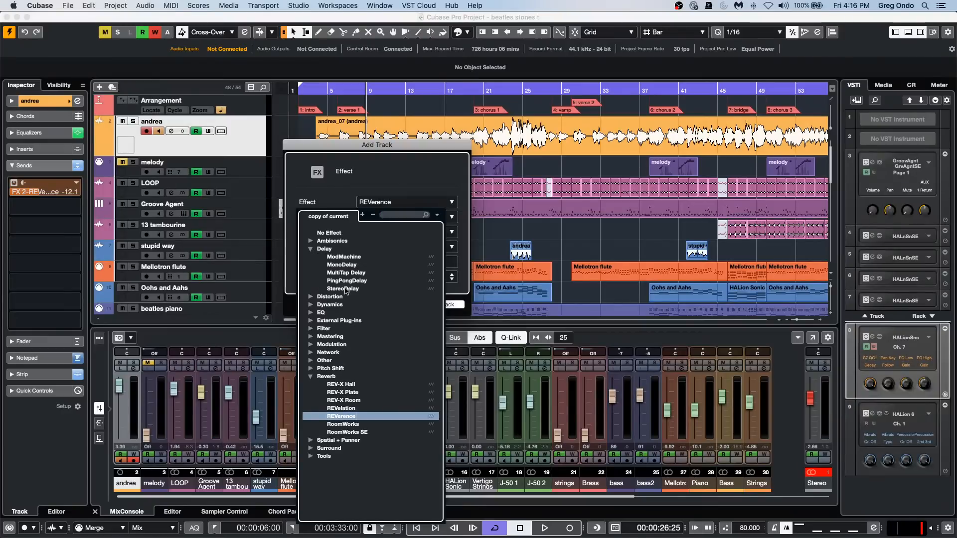
click(344, 289)
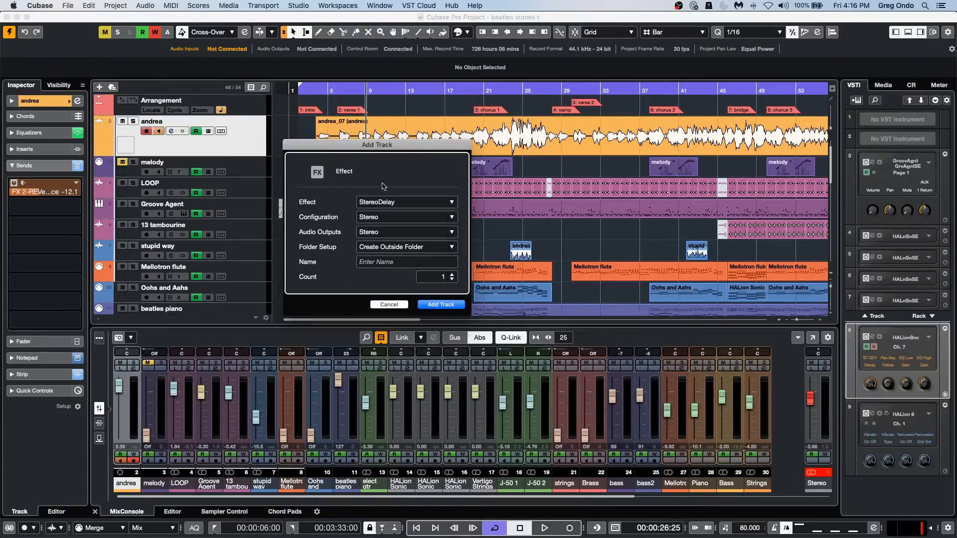
click(447, 306)
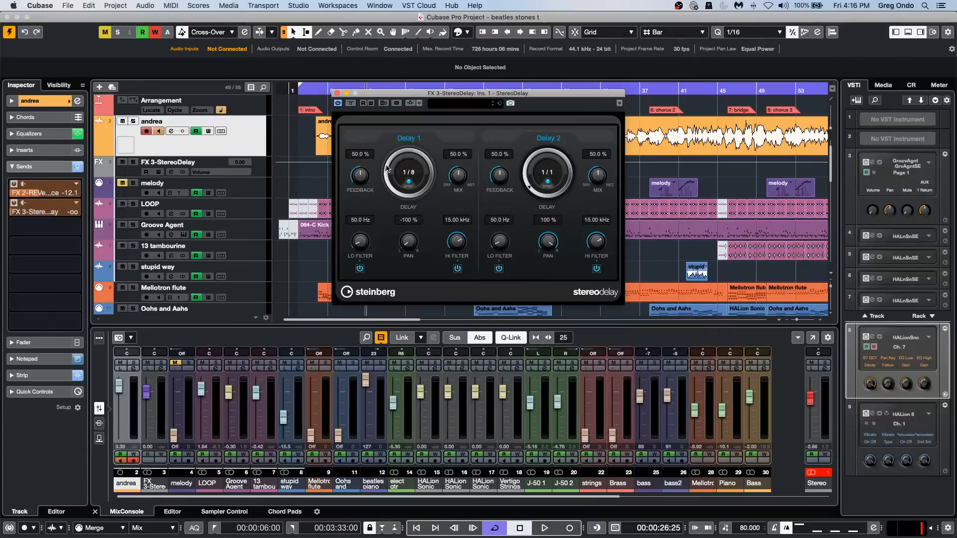
drag(386, 168, 425, 143)
drag(527, 171, 559, 133)
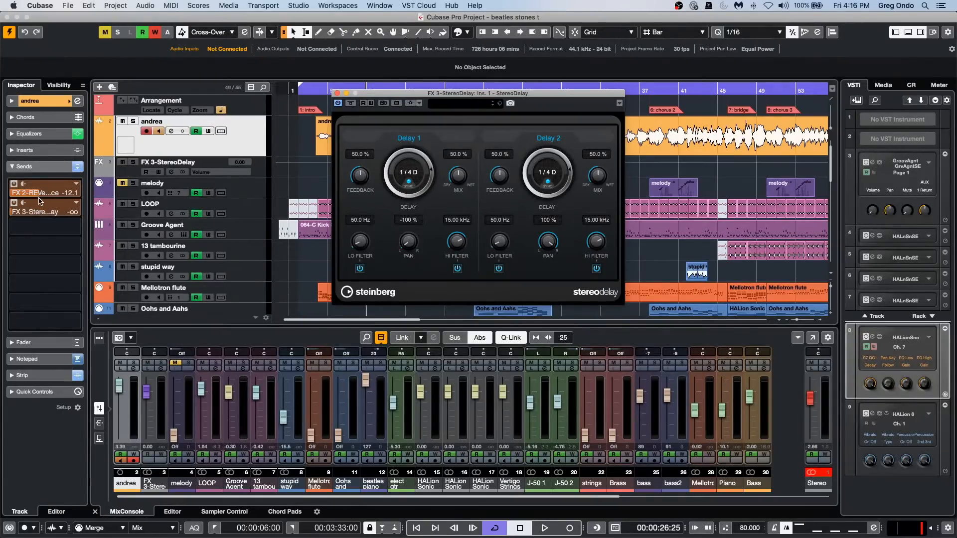
Enable automation writing on the selected track and record brief StereoDelay send level boosts during playback.
key(space)
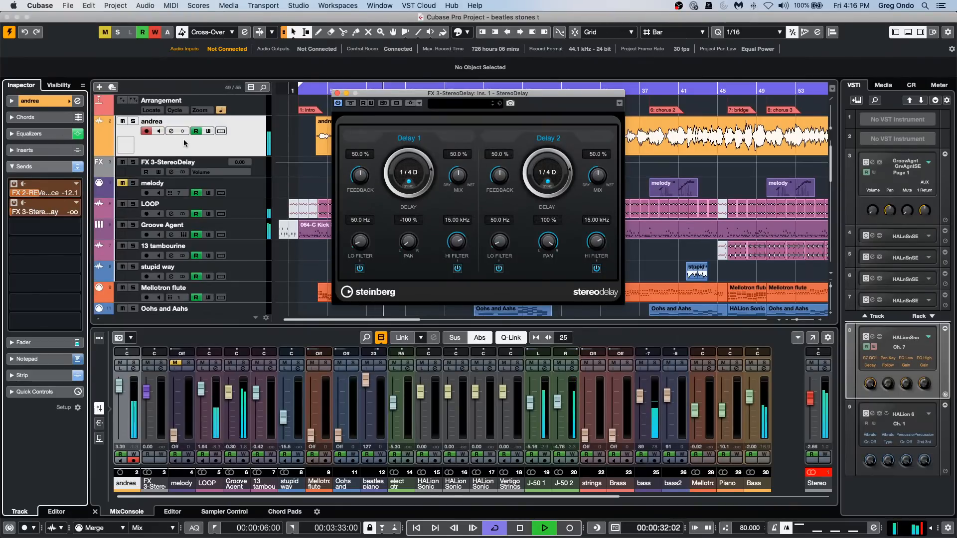
click(209, 131)
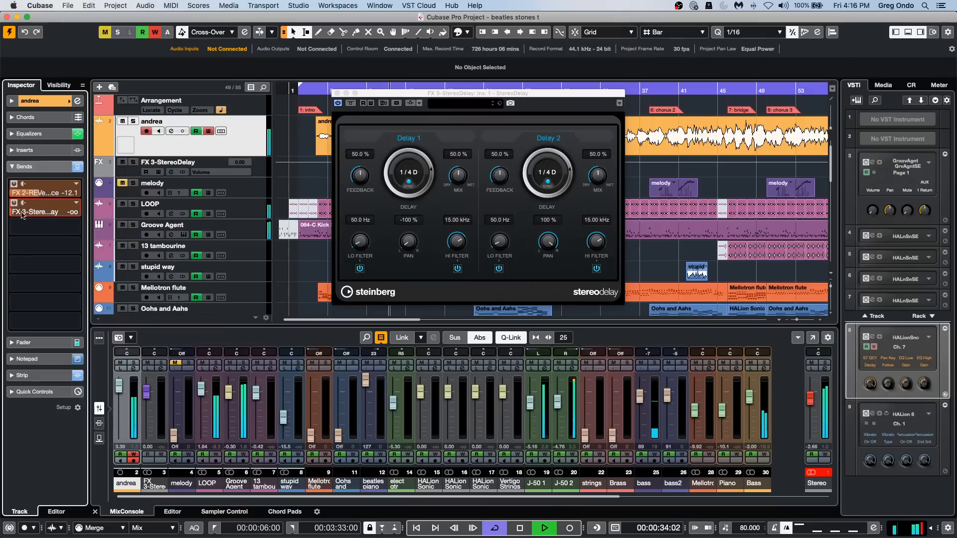
mouse_move(22, 216)
mouse_down()
mouse_move(80, 212)
mouse_move(7, 227)
mouse_up()
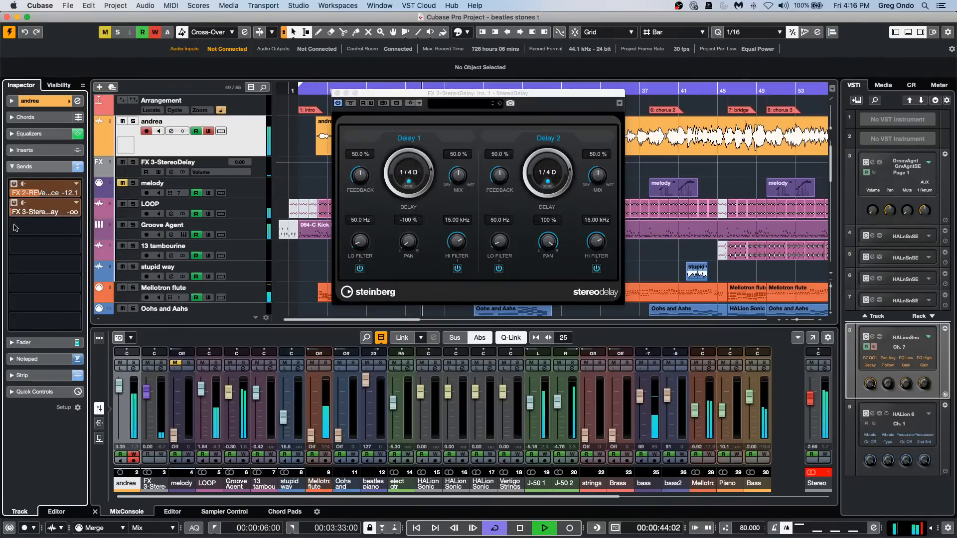
drag(27, 212, 22, 245)
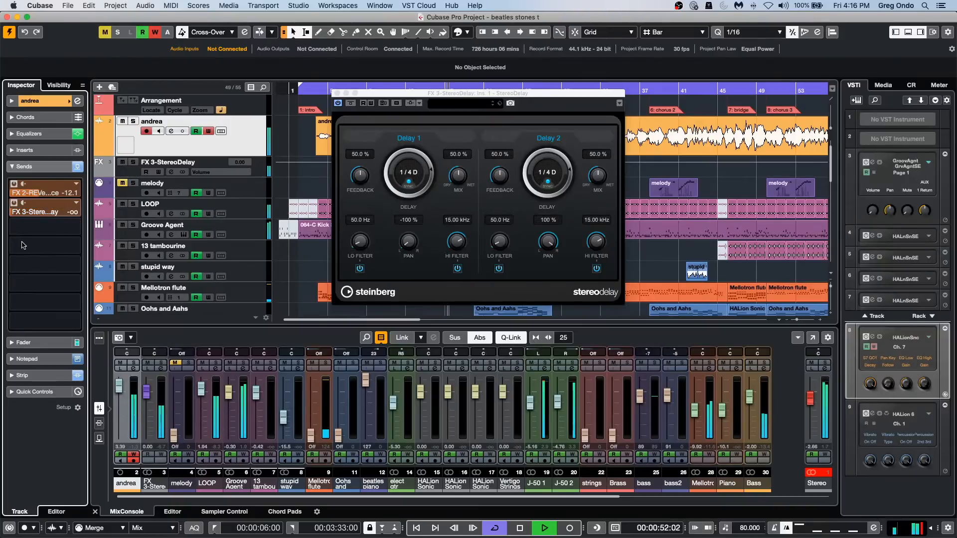
key(space)
Move the StereoDelay window off the waveform and play from the start of verse 1 to audition the recorded send automation.
drag(468, 94, 458, 206)
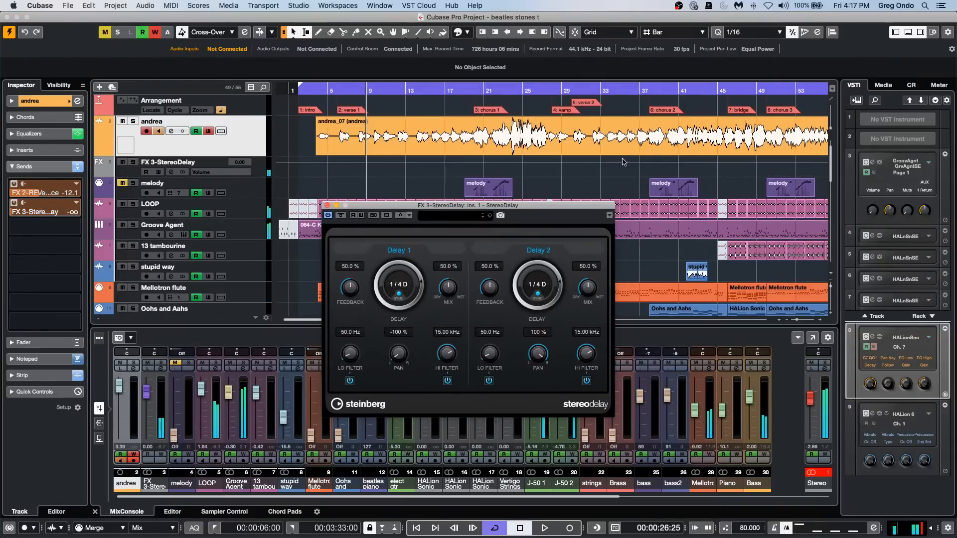
click(346, 89)
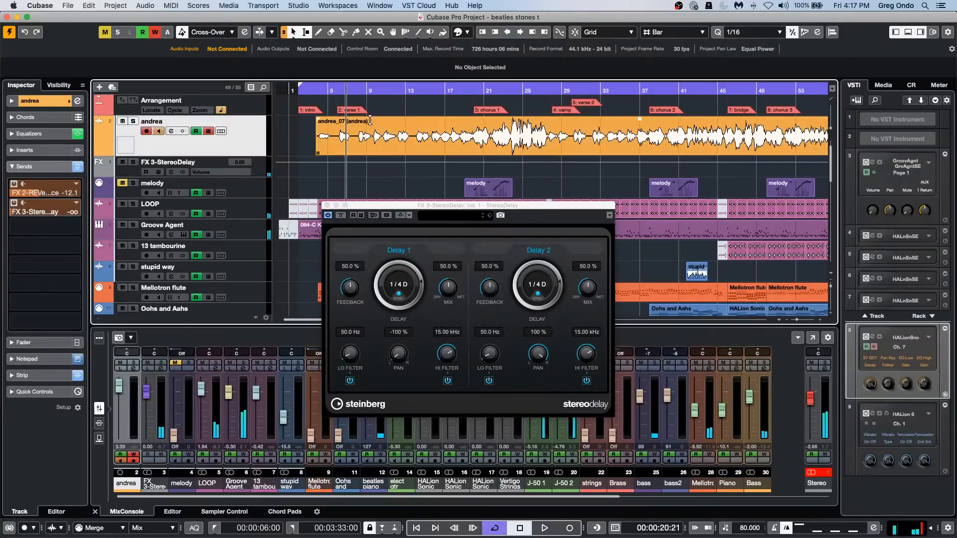
key(space)
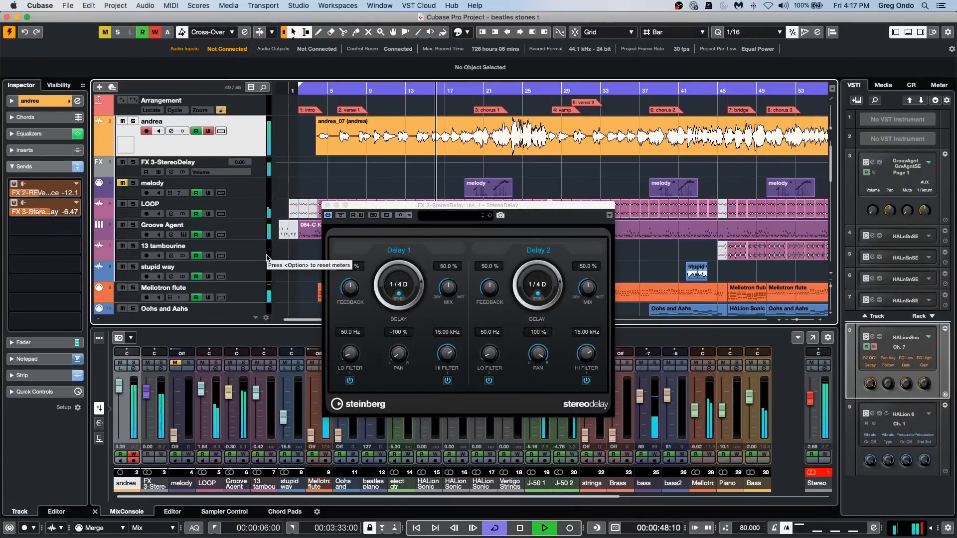
key(space)
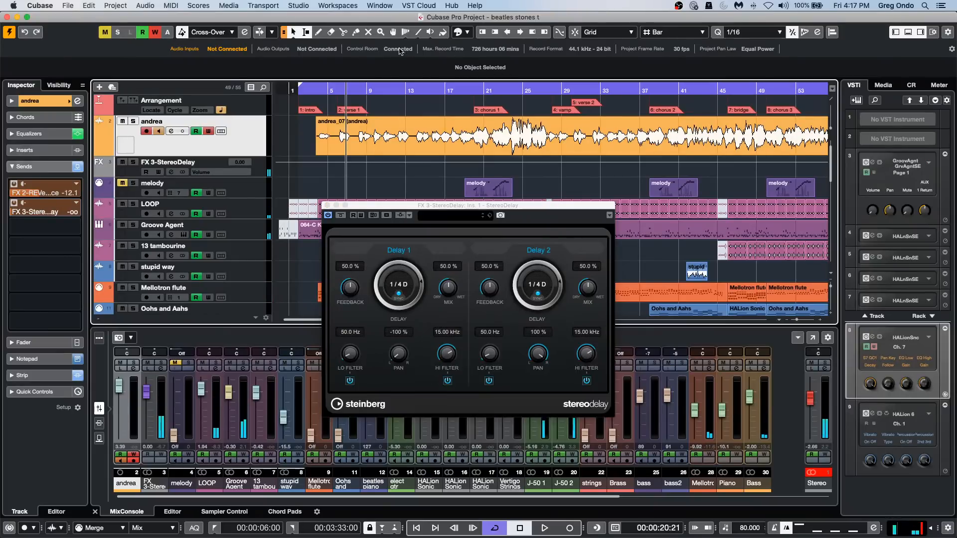
Deactivate the track's StereoDelay send, play from about bar 8 and stop.
drag(358, 90, 476, 150)
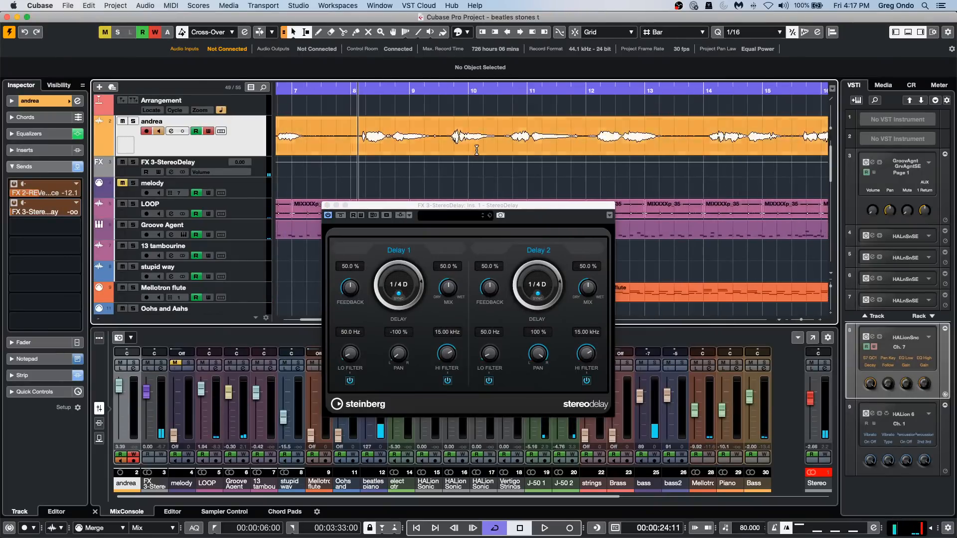
click(16, 205)
click(16, 205)
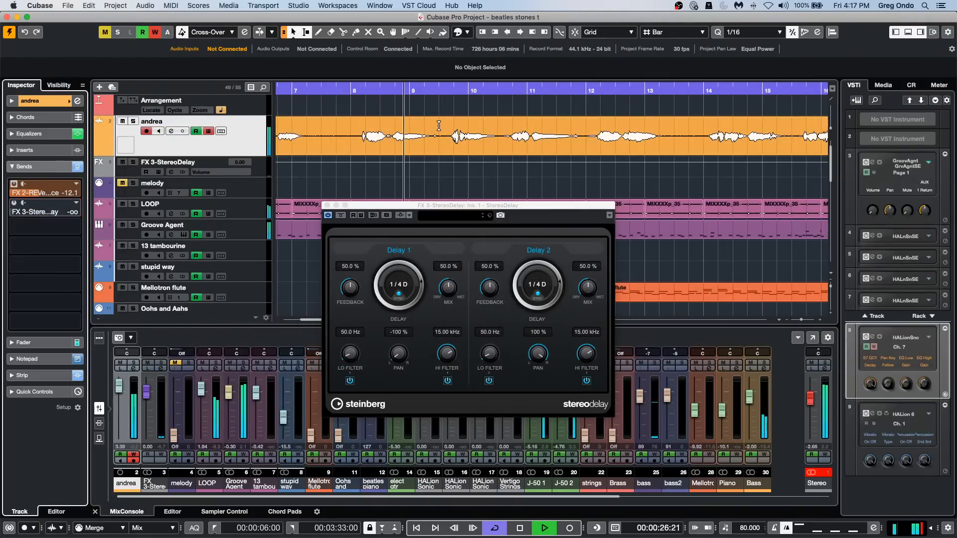
key(space)
Apply MonoDelay with a 1/4 delay as direct offline processing to the phrase from about 8.3 to 9.3, proceeding past the VariAudio warning.
drag(391, 131, 447, 122)
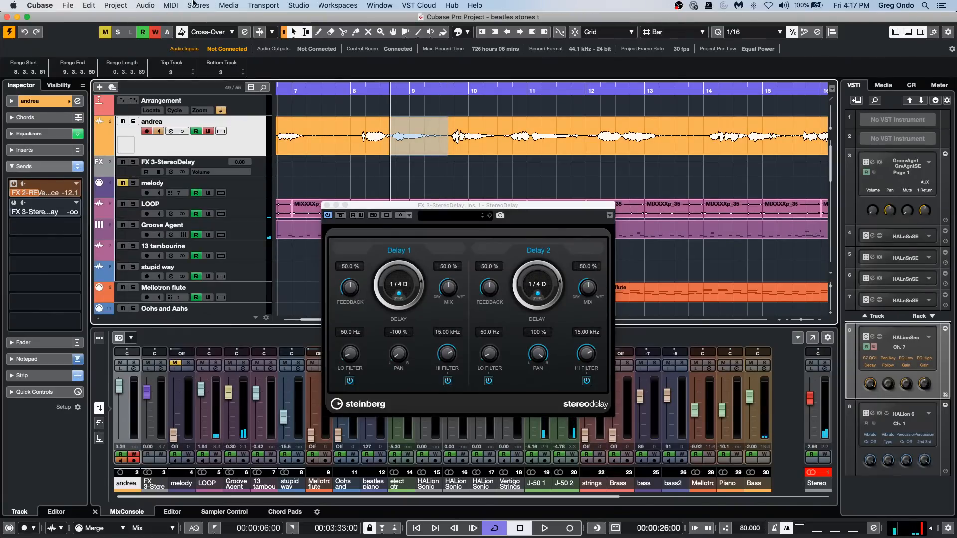
click(145, 5)
mouse_move(219, 72)
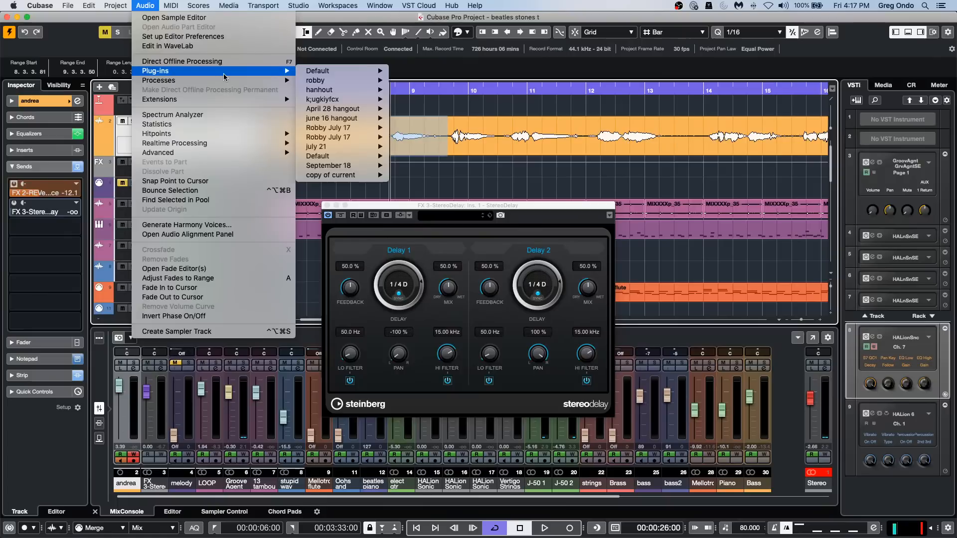
mouse_move(376, 80)
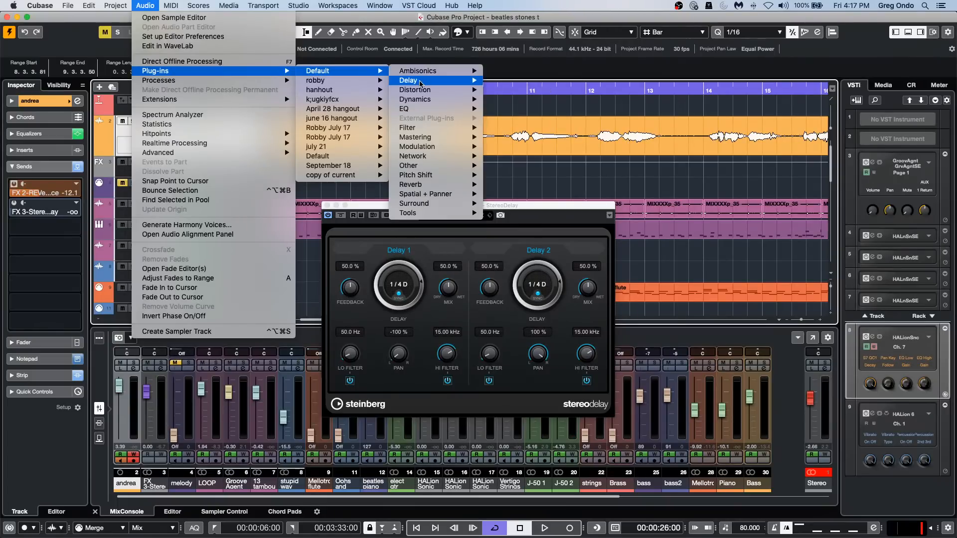
mouse_move(420, 81)
click(522, 94)
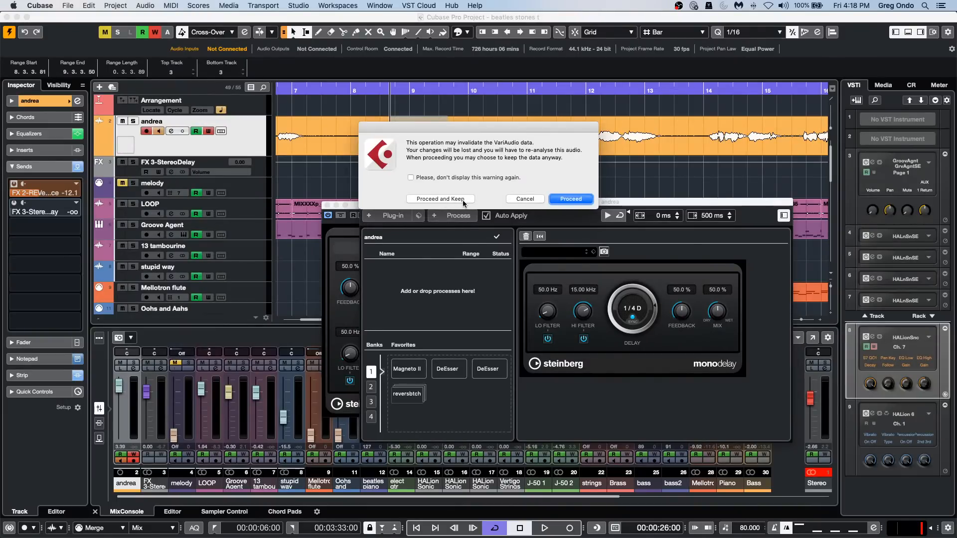
click(462, 202)
drag(463, 200, 411, 175)
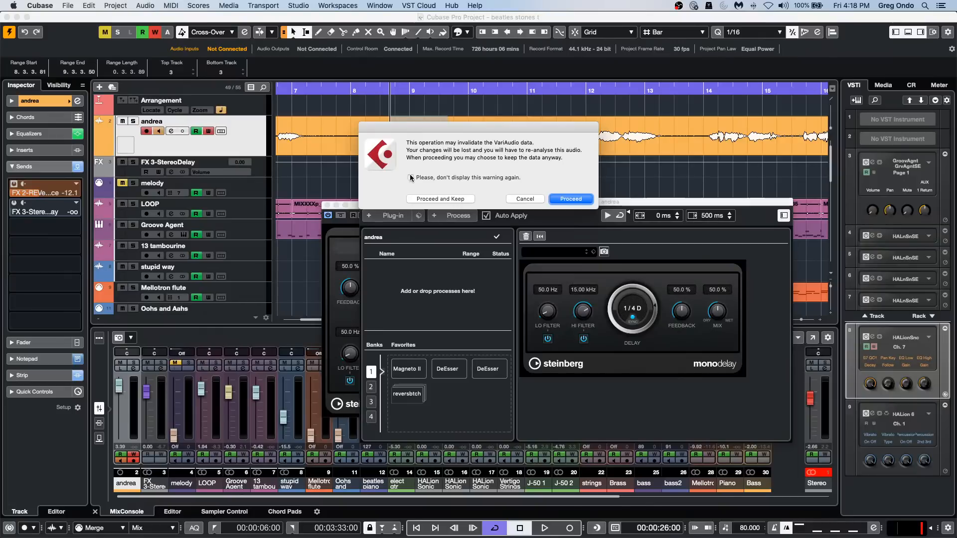
click(569, 200)
drag(615, 315, 587, 372)
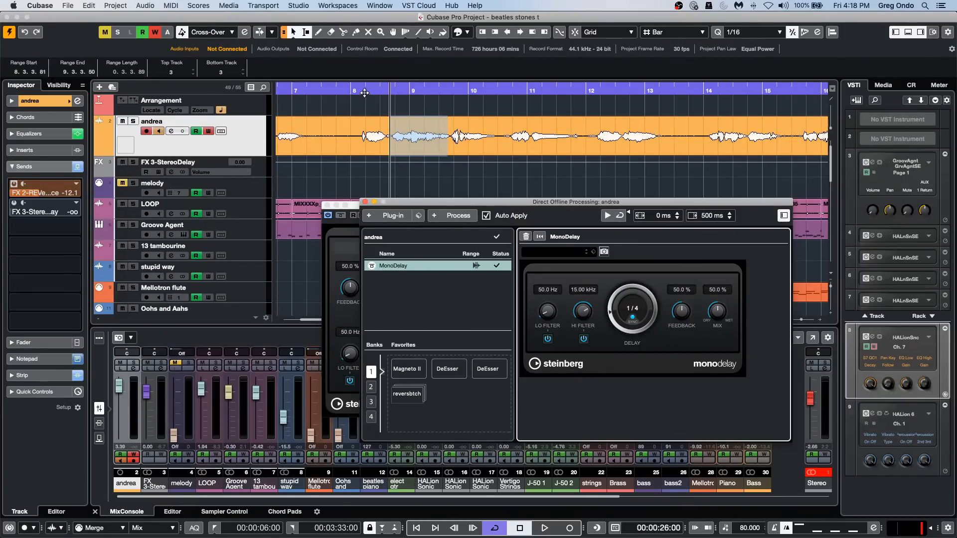
Audition the processed phrase from just before bar 8, move the Direct Offline Processing window aside and stop playback.
click(346, 92)
key(space)
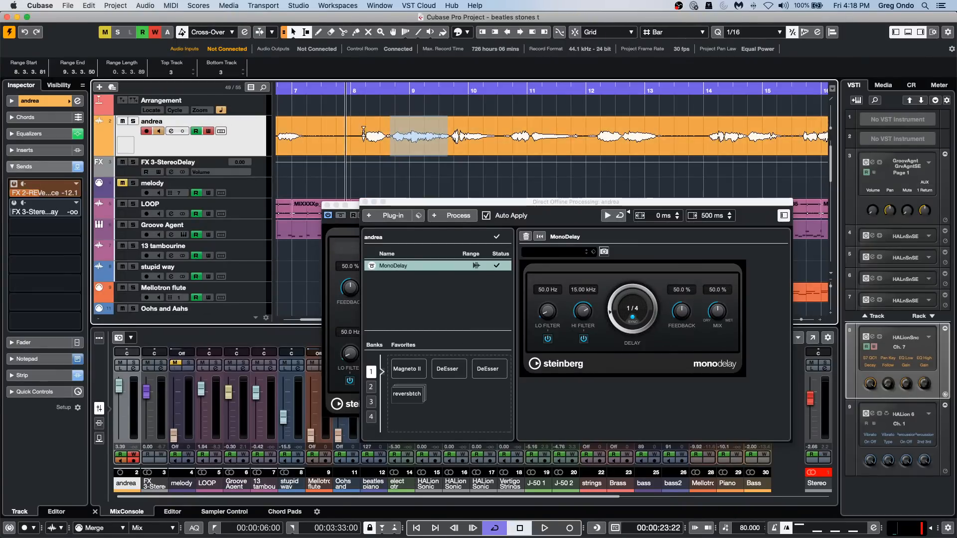
click(388, 181)
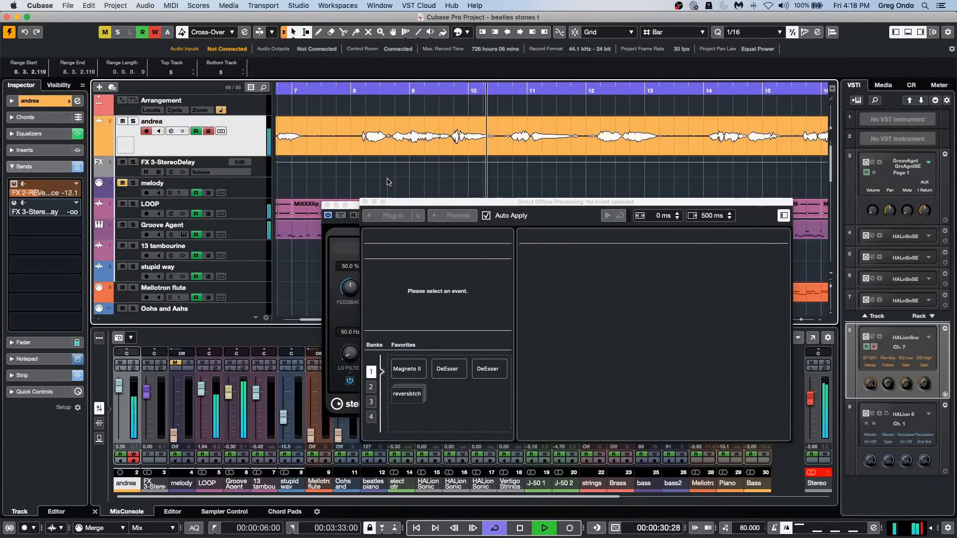
click(381, 182)
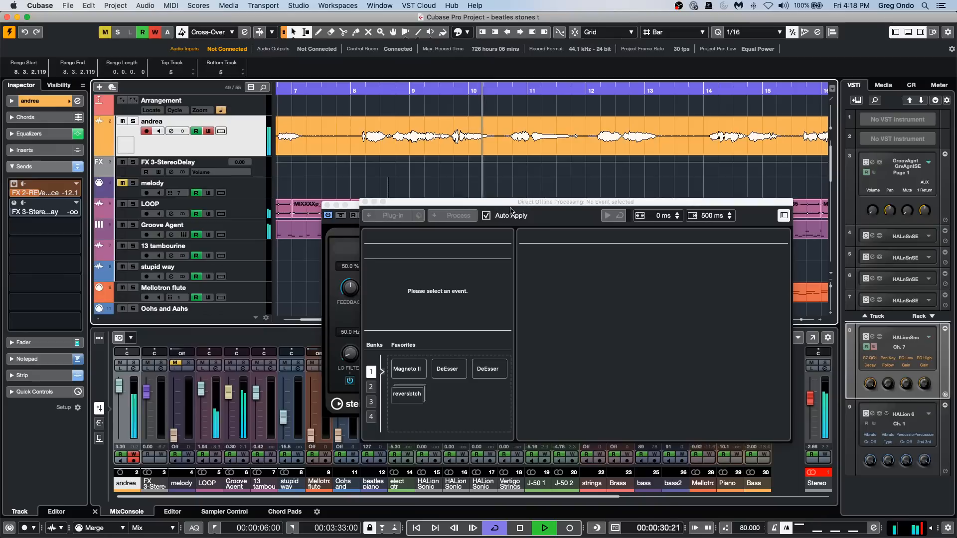
drag(491, 202, 642, 185)
key(space)
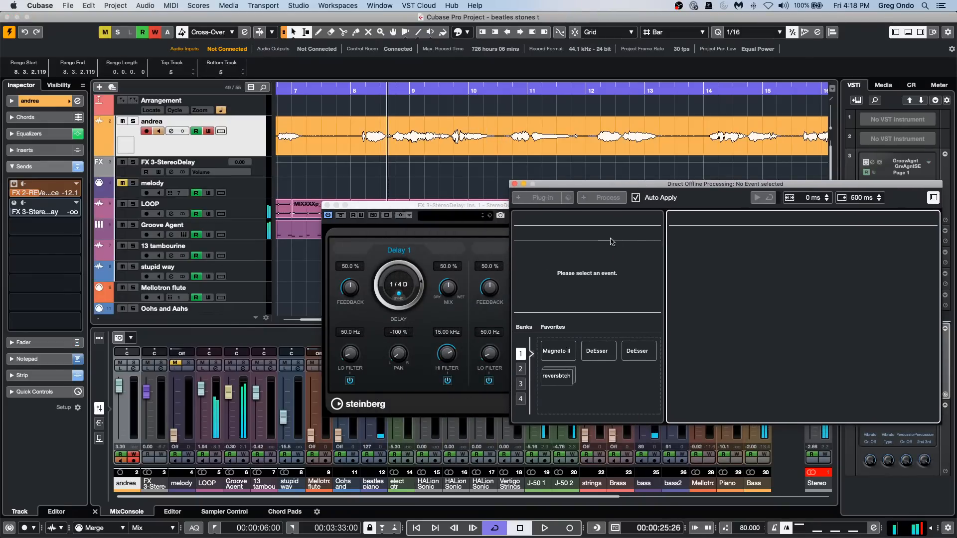
Delete the MonoDelay process from the orange audio event and close the StereoDelay window.
click(441, 150)
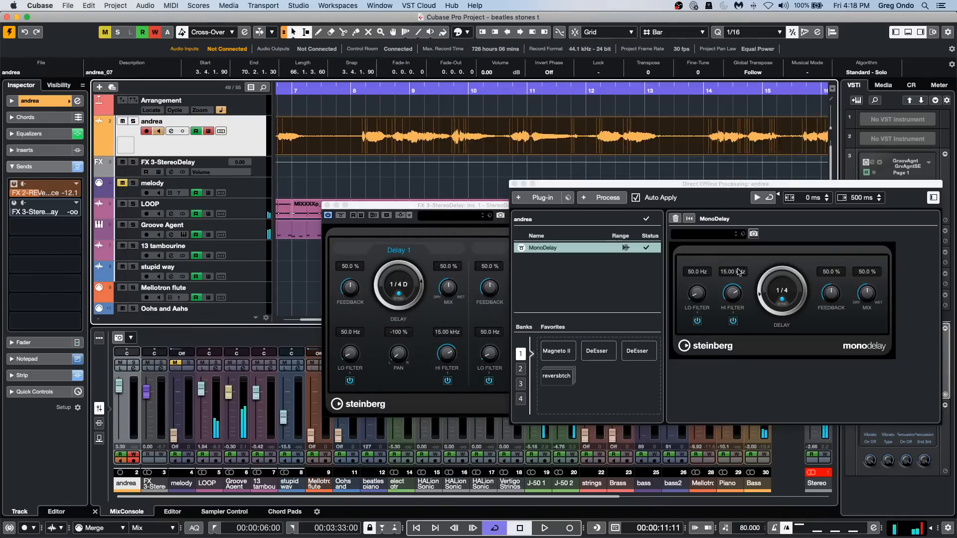
right_click(569, 249)
click(589, 302)
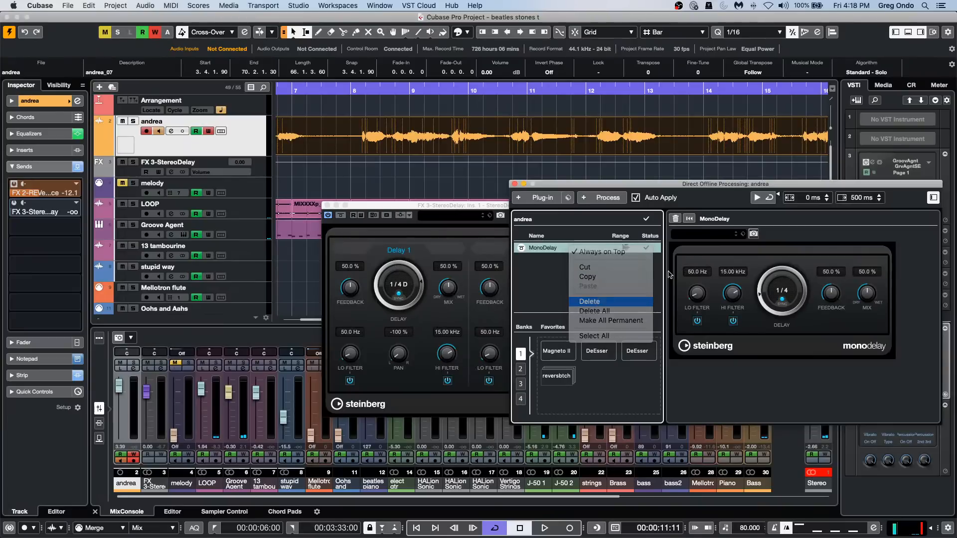
click(327, 204)
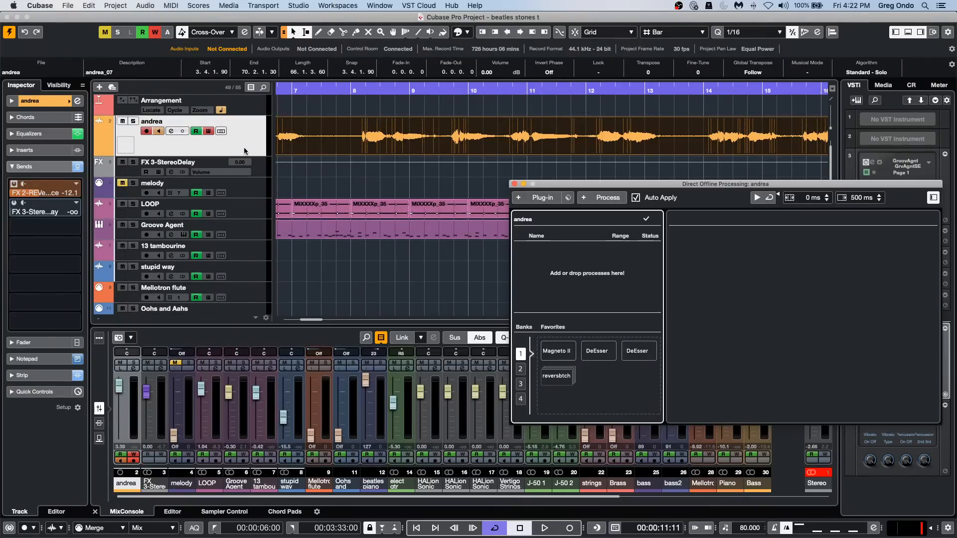
Show the selected track's basic settings in the Inspector and open the Project Colors Setup.
click(92, 110)
click(62, 101)
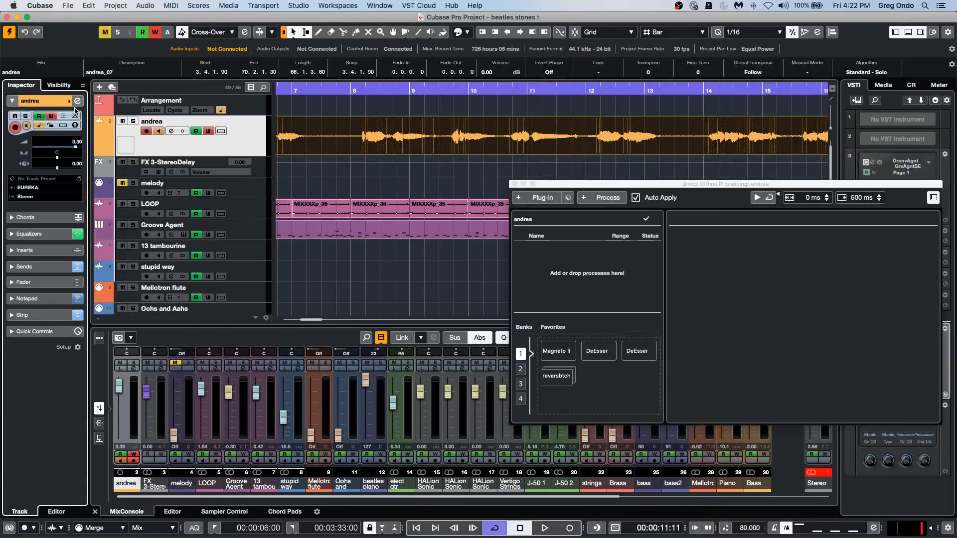
key(shift+c)
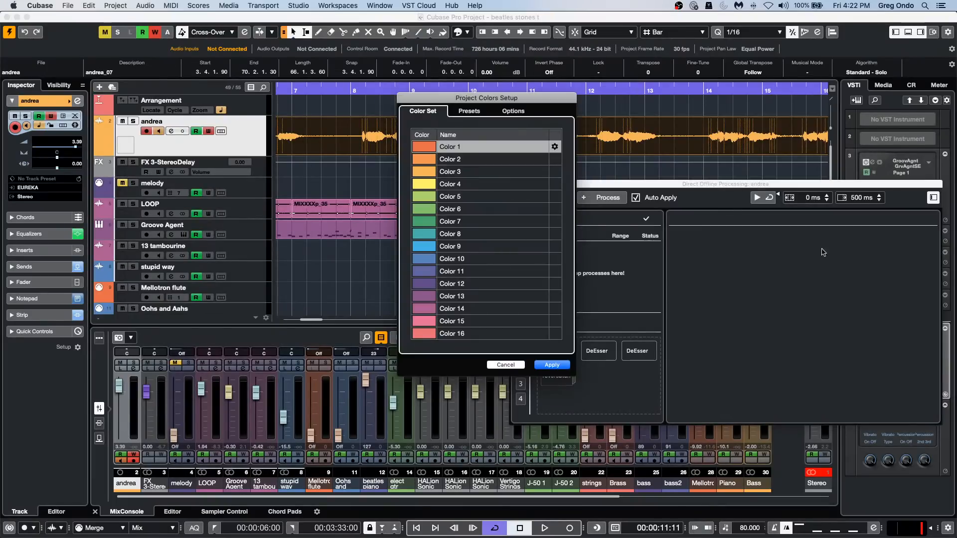
Try green and pinkish-red shades for Color 1 and close its color picker without accepting a color.
click(431, 148)
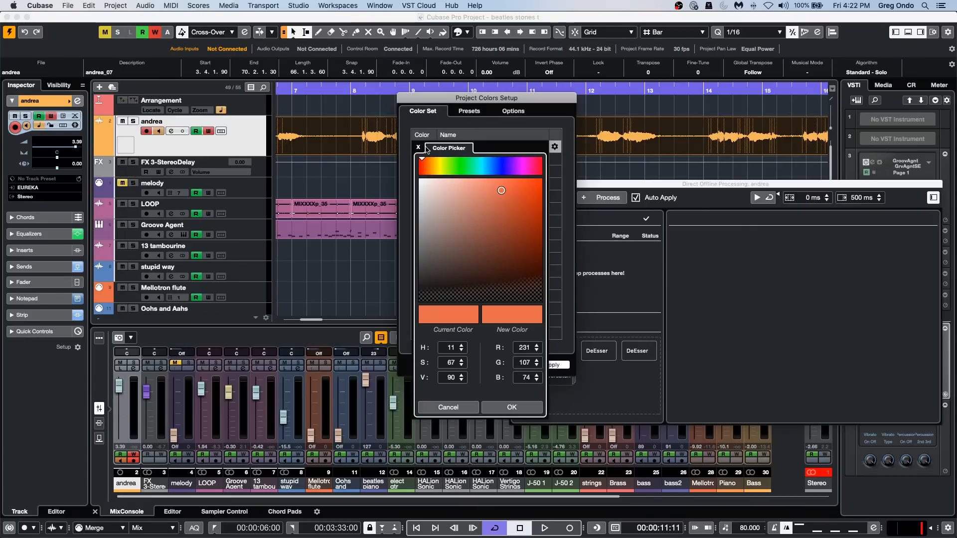
drag(499, 190, 507, 241)
click(494, 196)
drag(467, 164, 456, 164)
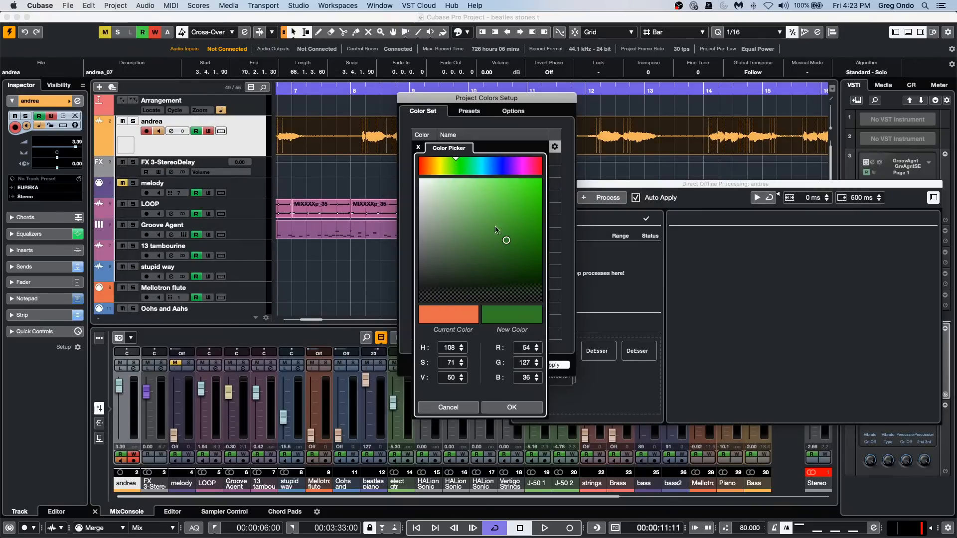
mouse_move(500, 245)
mouse_down()
mouse_move(532, 199)
mouse_move(514, 250)
mouse_move(492, 262)
mouse_move(454, 234)
mouse_move(447, 195)
mouse_move(476, 189)
mouse_move(445, 226)
mouse_move(485, 248)
mouse_up()
mouse_move(440, 163)
mouse_down()
mouse_move(423, 164)
mouse_move(538, 166)
mouse_up()
mouse_move(486, 248)
mouse_down()
mouse_move(537, 193)
mouse_move(487, 235)
mouse_move(553, 173)
mouse_move(538, 175)
mouse_up()
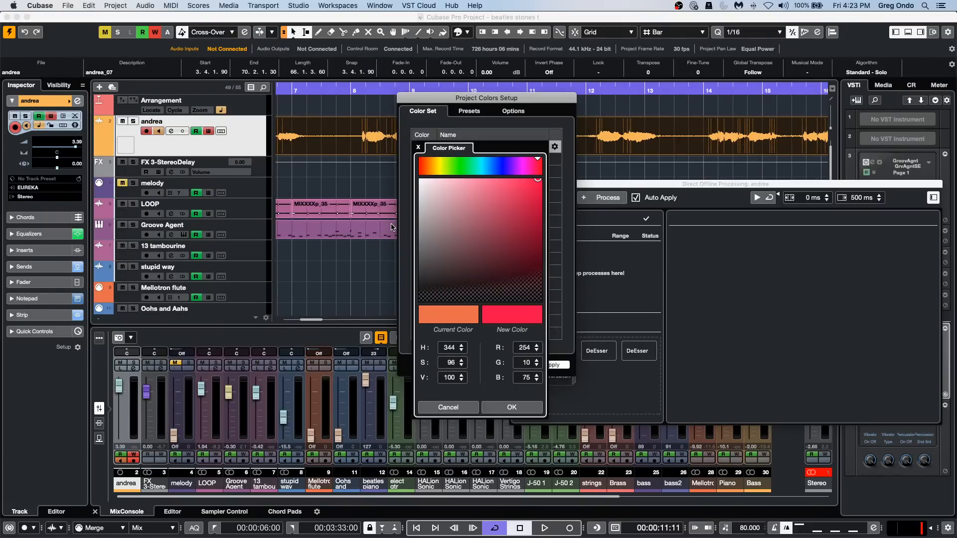
click(418, 147)
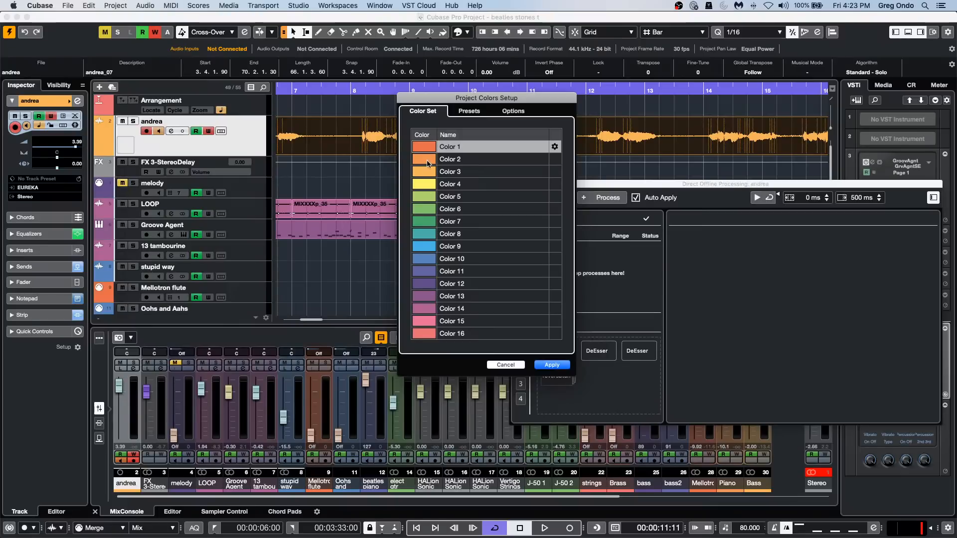
Try a muted brown shade for Color 2, discard it, and close the Project Colors Setup and Direct Offline Processing windows.
click(428, 146)
mouse_move(465, 273)
mouse_down()
mouse_move(481, 197)
mouse_move(457, 257)
mouse_move(421, 214)
mouse_move(487, 234)
mouse_move(460, 240)
mouse_up()
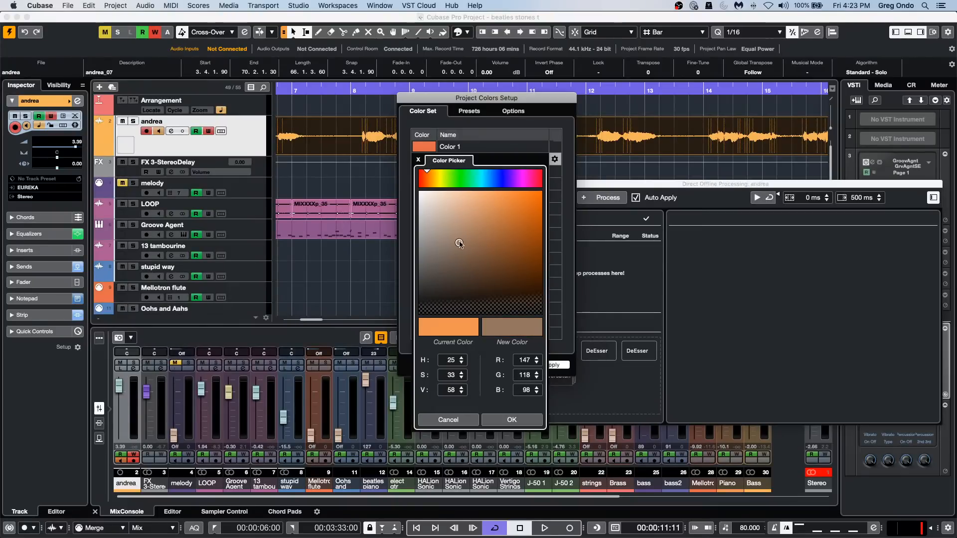
click(419, 160)
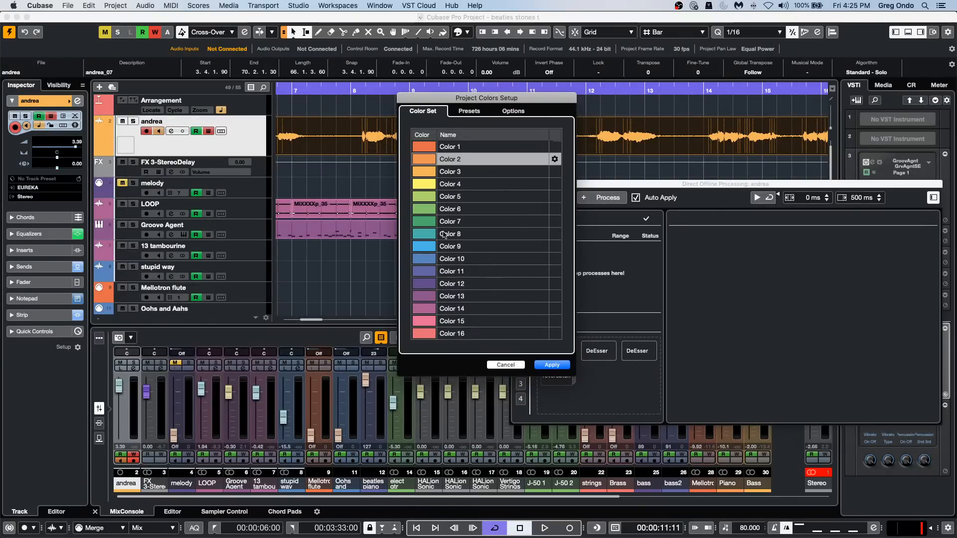
click(513, 366)
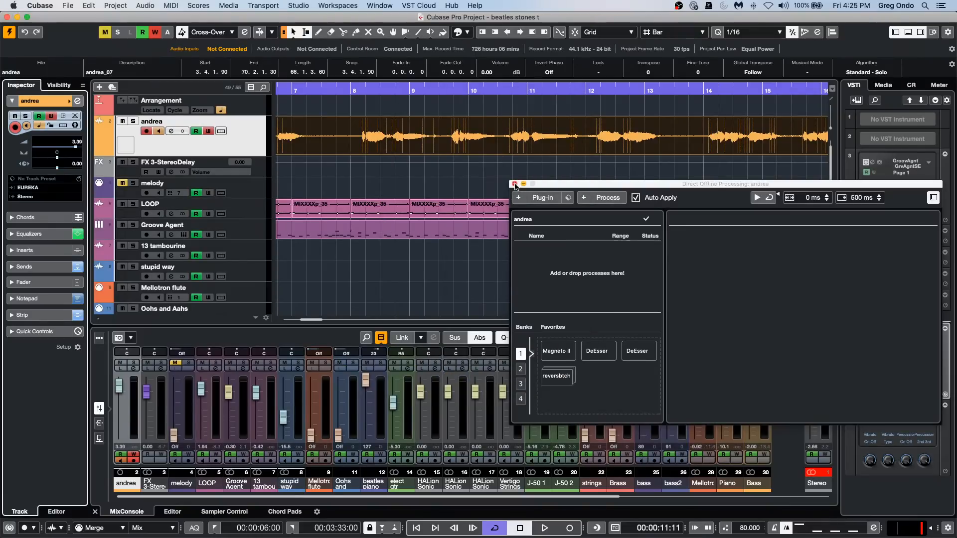
click(514, 184)
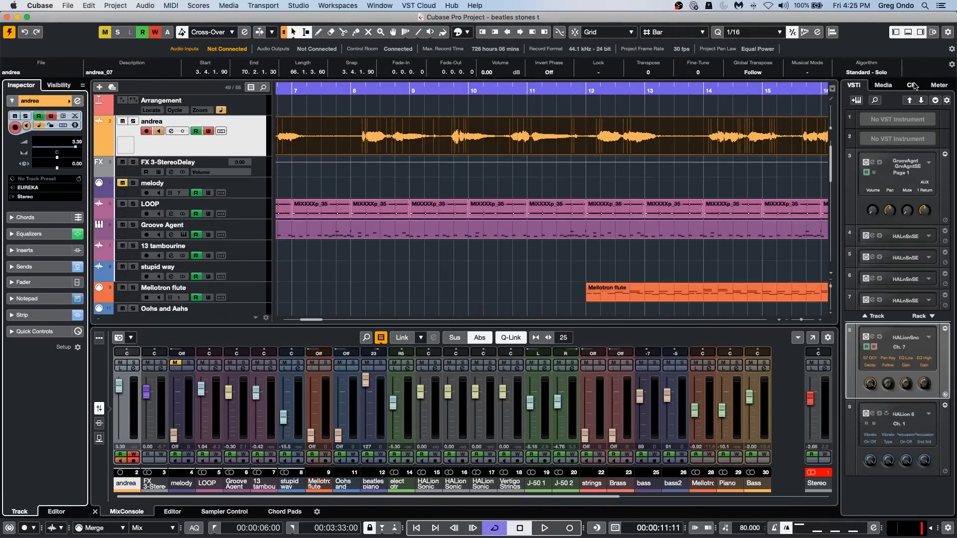
Show the Control Room and go through the channel configuration options of downmix presets 4 to 1, leaving the Stereo preset active.
click(910, 84)
click(948, 247)
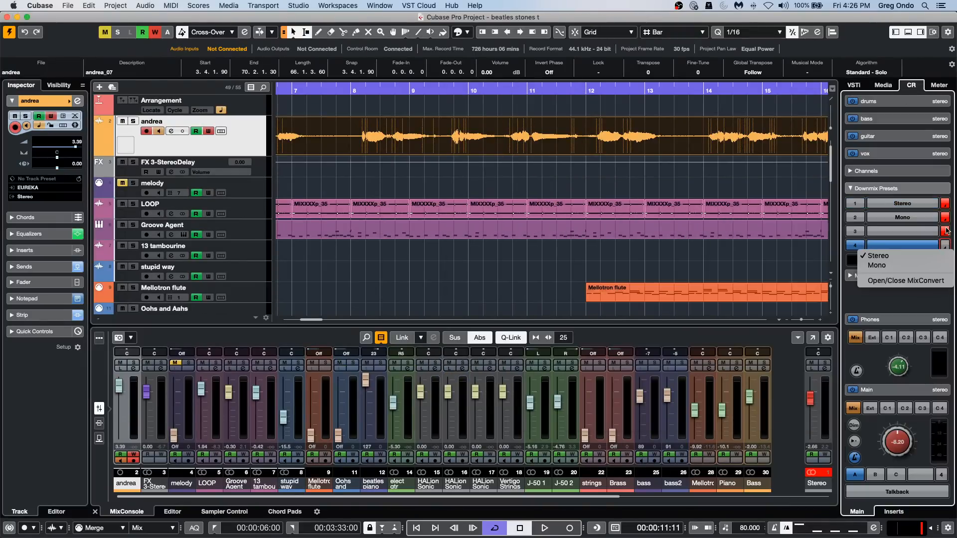
click(947, 232)
click(947, 233)
click(948, 218)
click(947, 218)
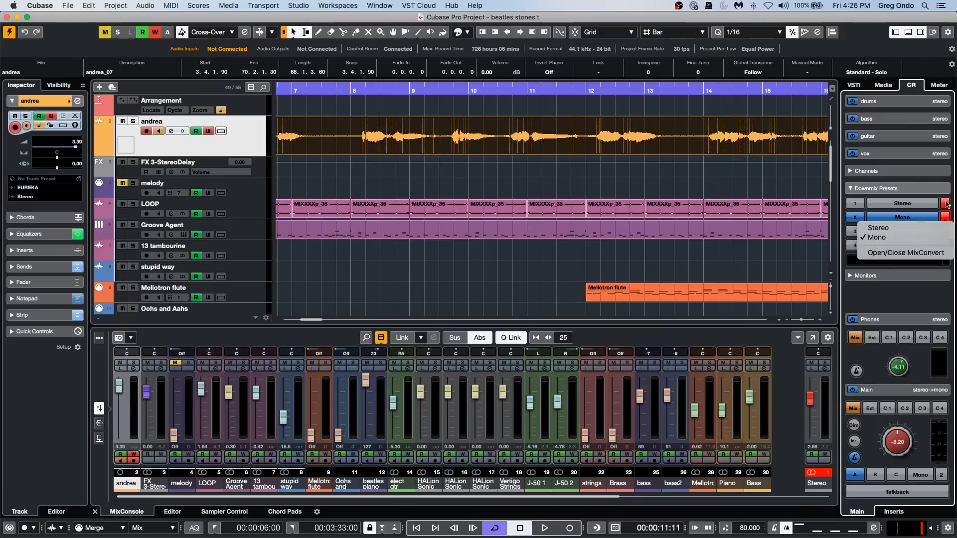
click(947, 205)
click(946, 204)
click(797, 179)
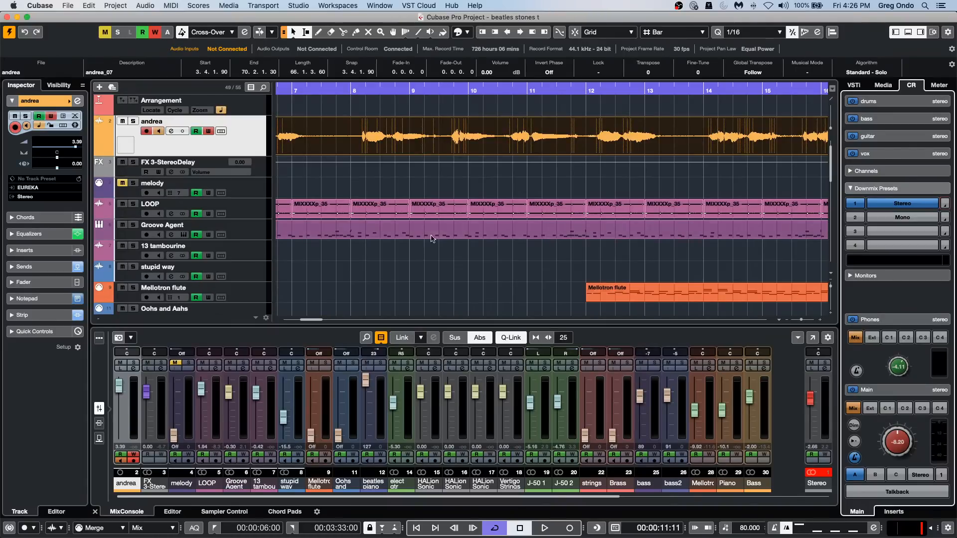
View the Stereo output's channel settings, toggle Constrain Delay Compensation repeatedly and leave it on, and close the settings window.
click(824, 368)
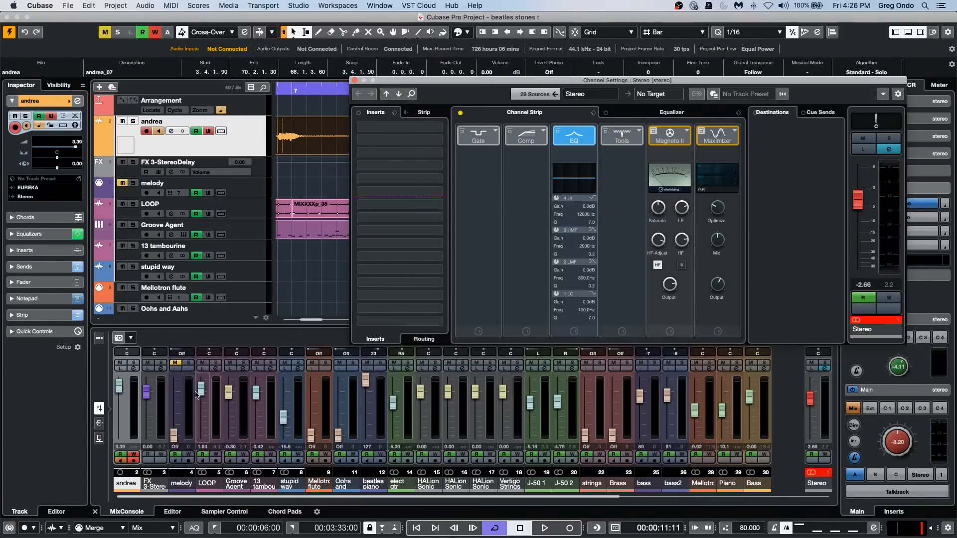
click(9, 529)
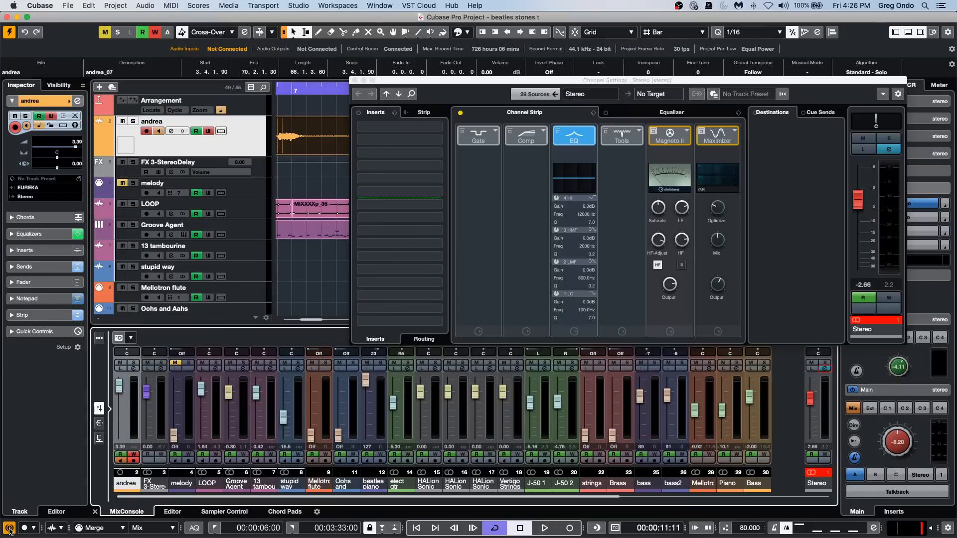
click(10, 529)
click(9, 529)
click(9, 529)
click(8, 530)
click(354, 80)
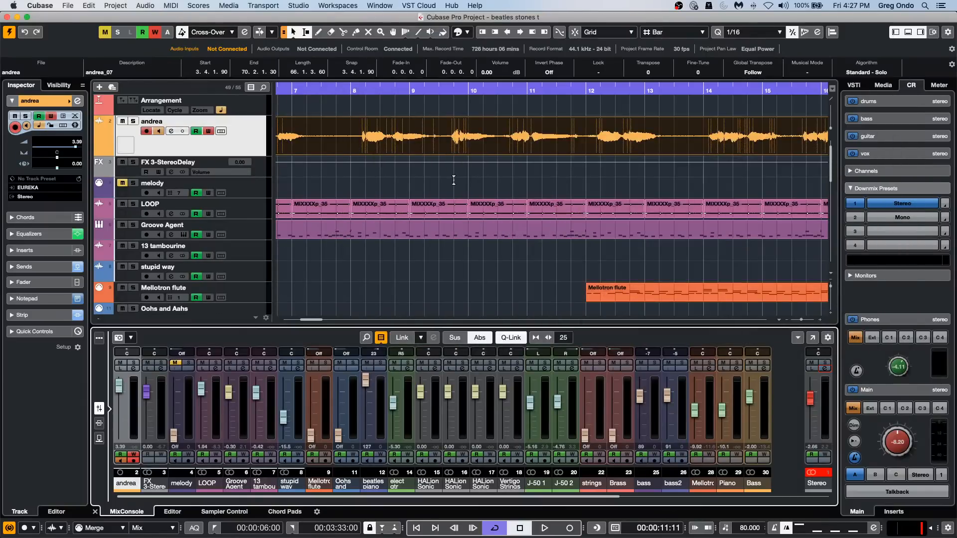
Split the long orange vocal event at about 7.3.3.62 and 5.2.3.91 to isolate a short phrase.
drag(409, 92, 406, 63)
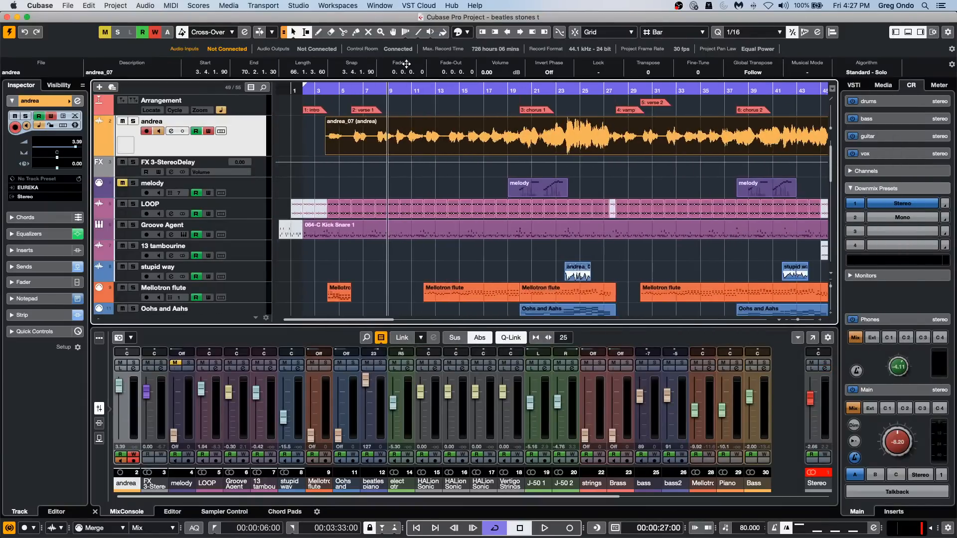
click(63, 7)
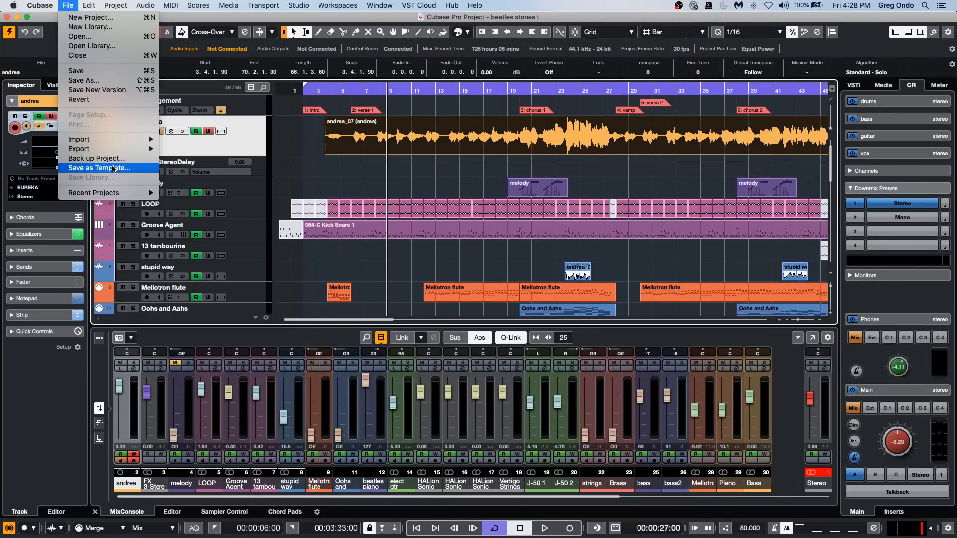
click(388, 147)
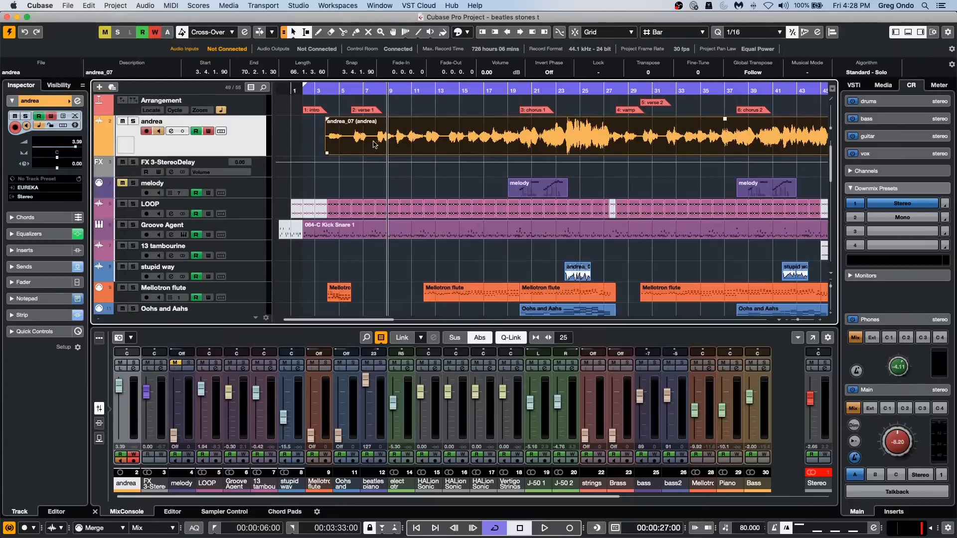
key(3)
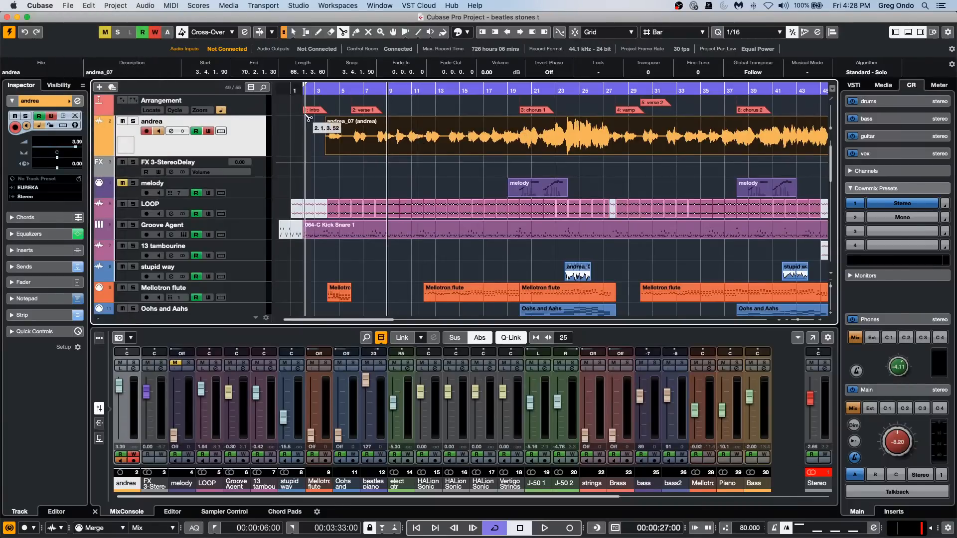
click(373, 139)
click(345, 138)
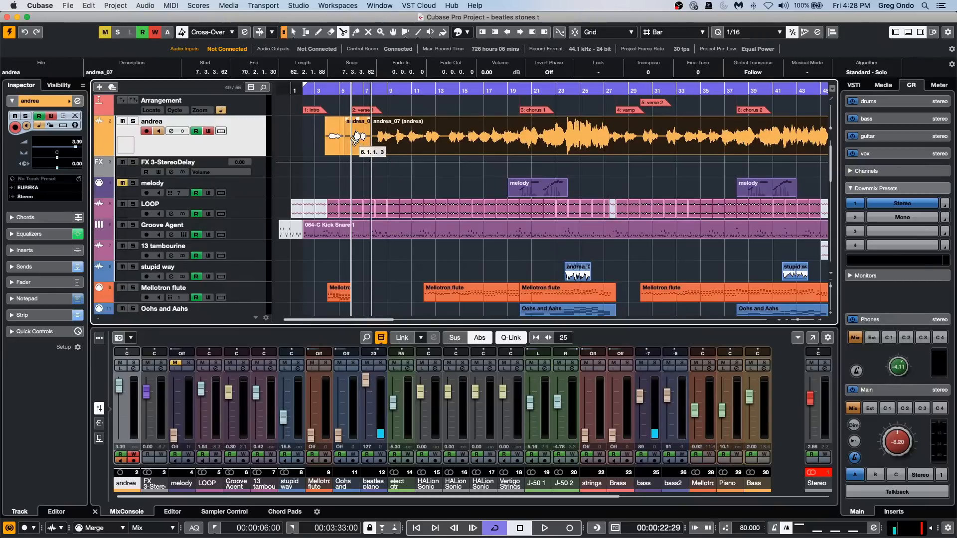
key(1)
Bounce the short vocal event between the two cuts and replace it with the bounced audio.
click(357, 138)
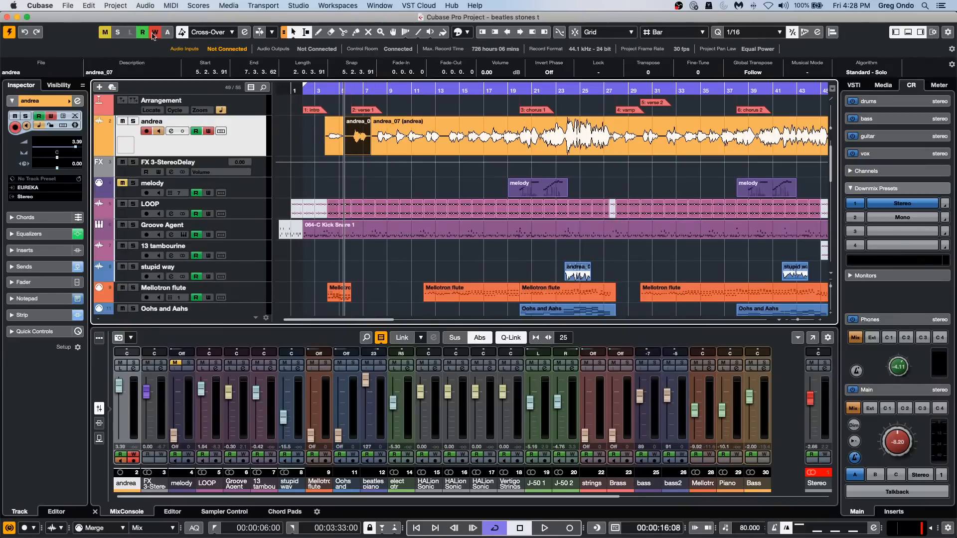
click(145, 6)
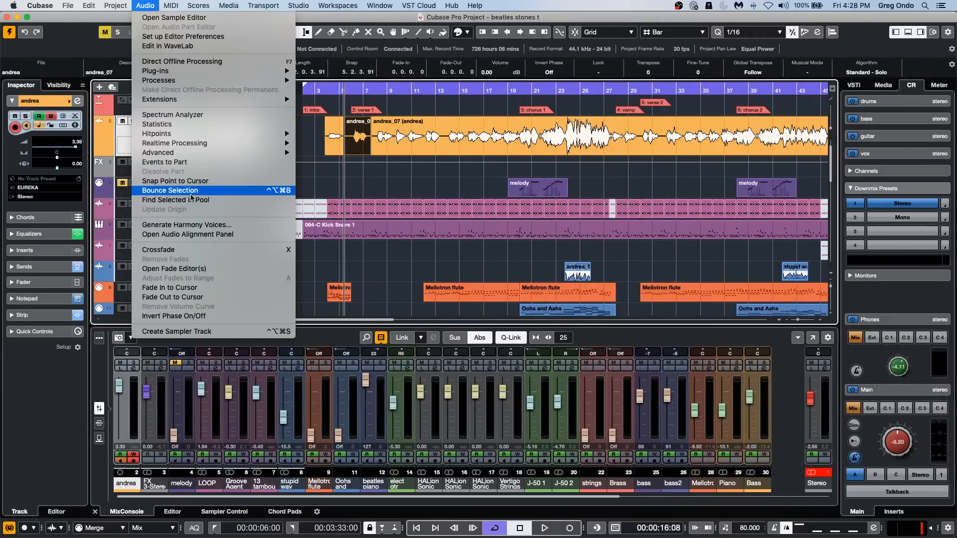
click(180, 190)
click(532, 188)
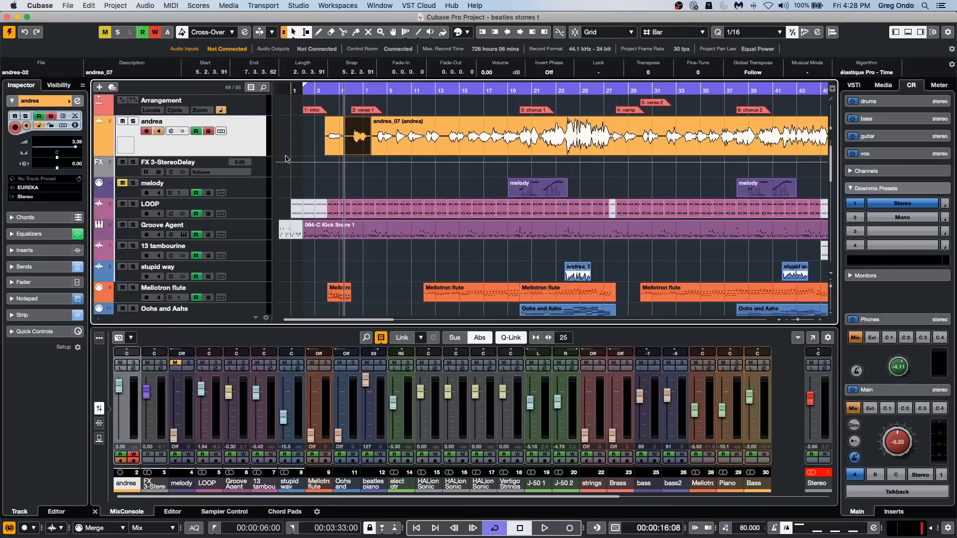
Enable VariAudio editing on the bounced vocal event and extract its MIDI notes to a new MIDI track.
double_click(359, 146)
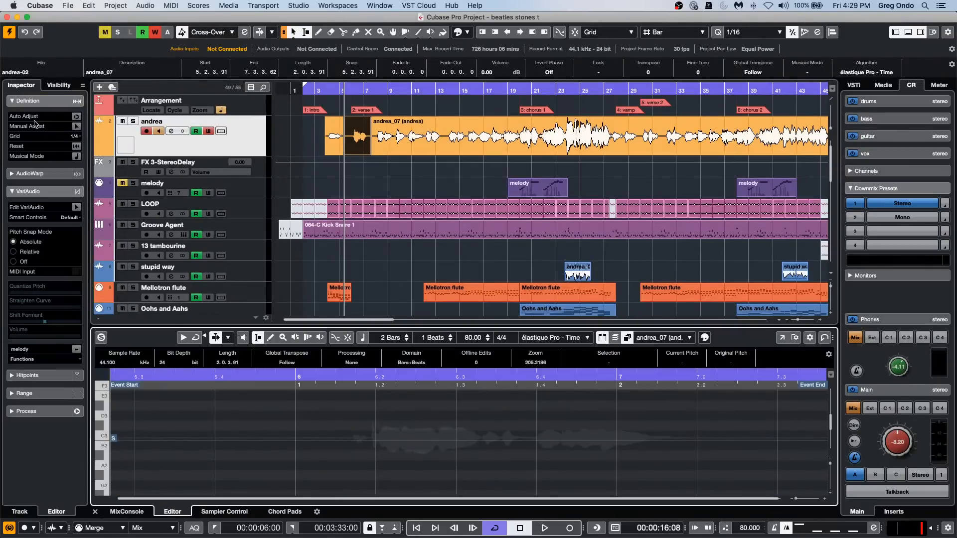
click(76, 207)
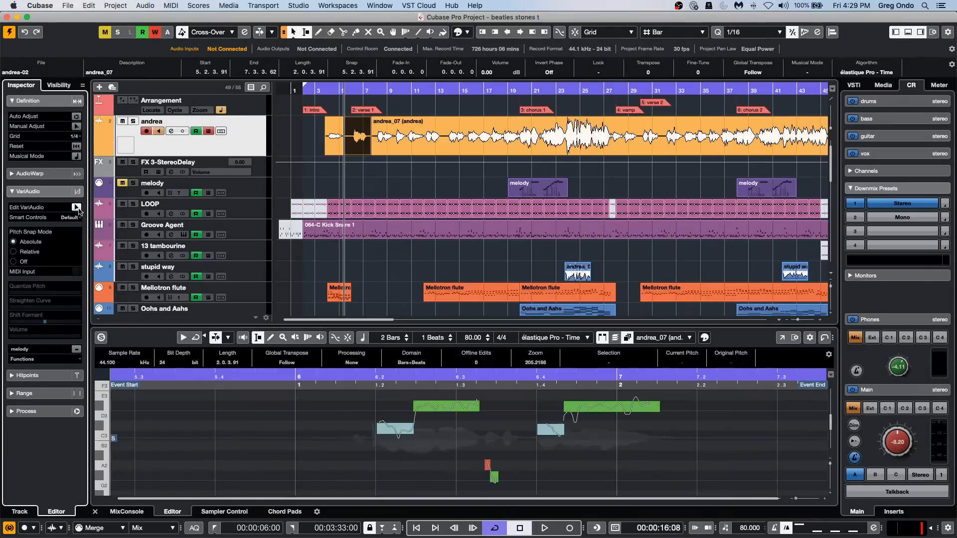
click(31, 359)
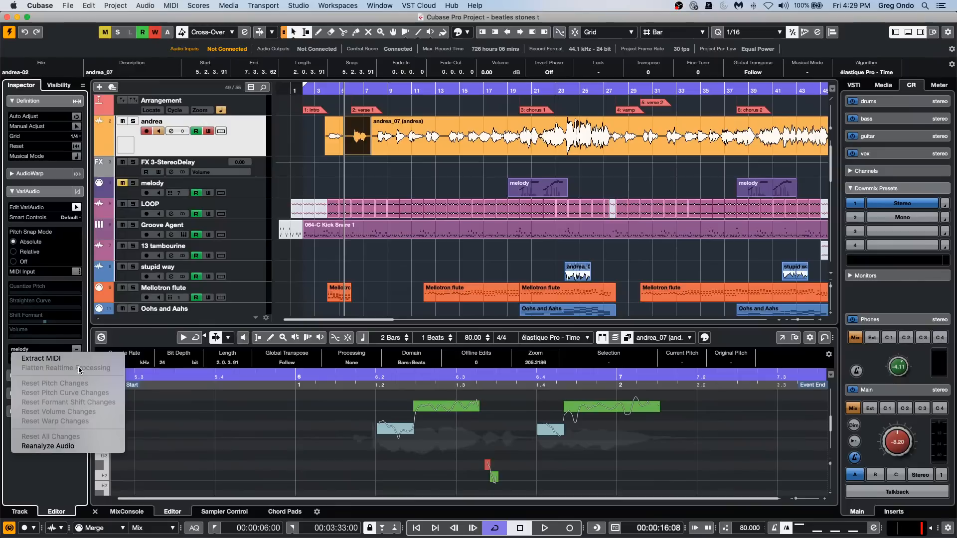
click(31, 358)
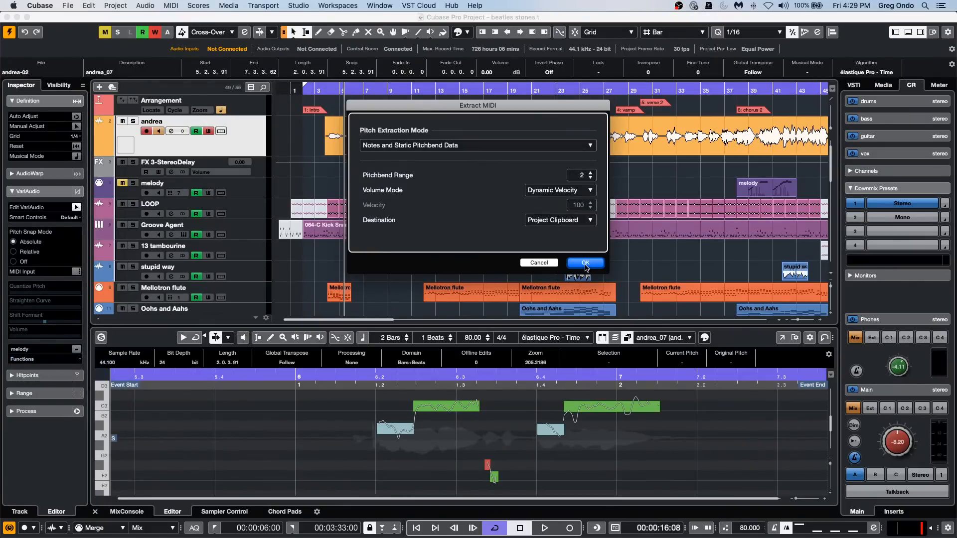
click(574, 220)
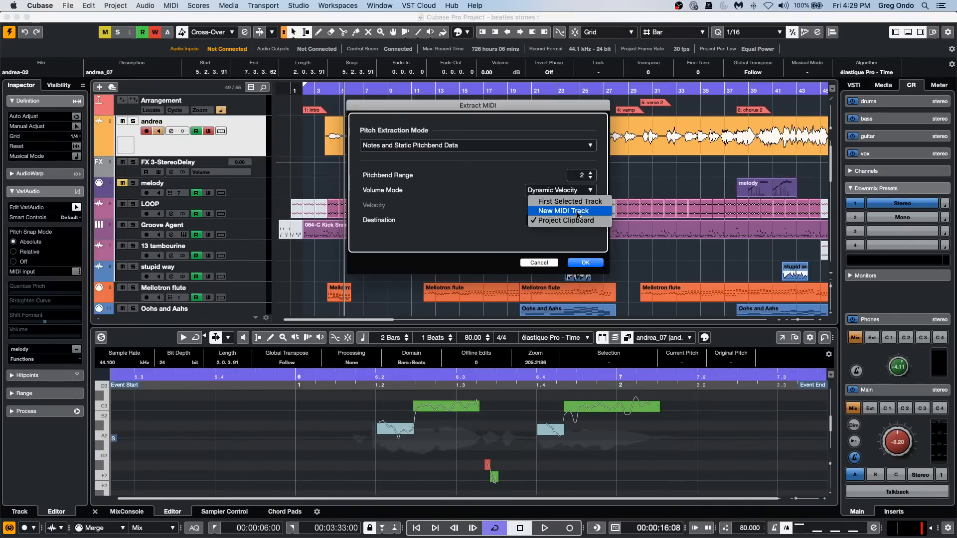
click(576, 211)
click(586, 262)
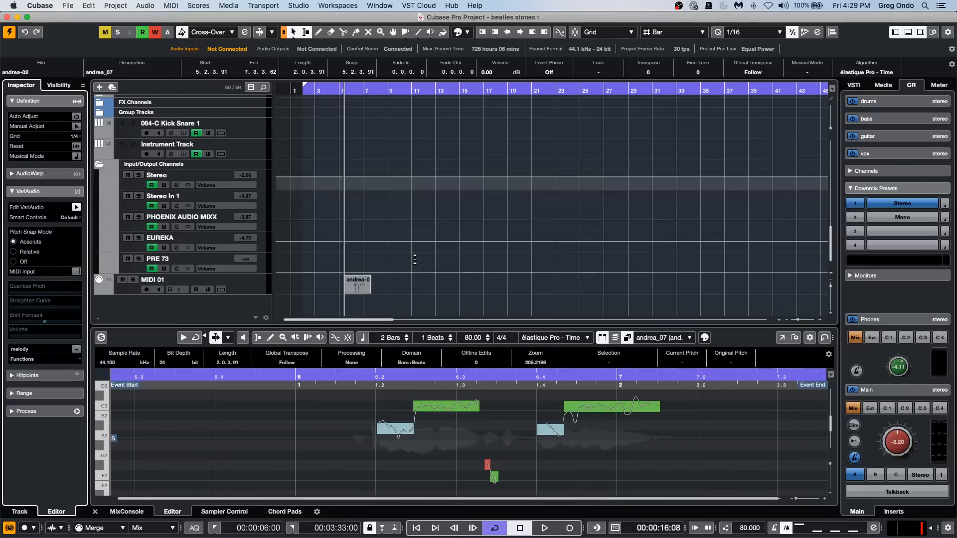
Examine the extracted notes of the MIDI 01 track's event in the Key Editor.
click(355, 287)
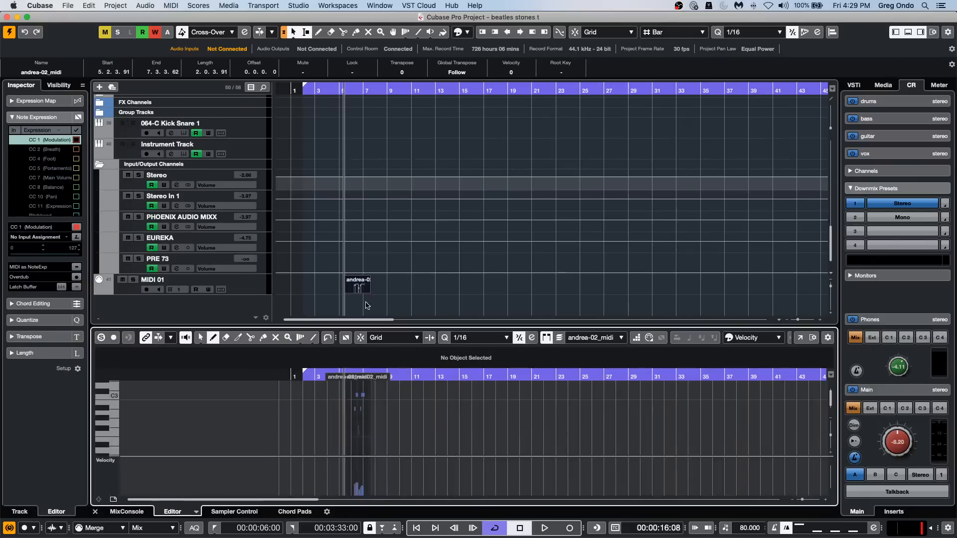
drag(305, 373, 335, 392)
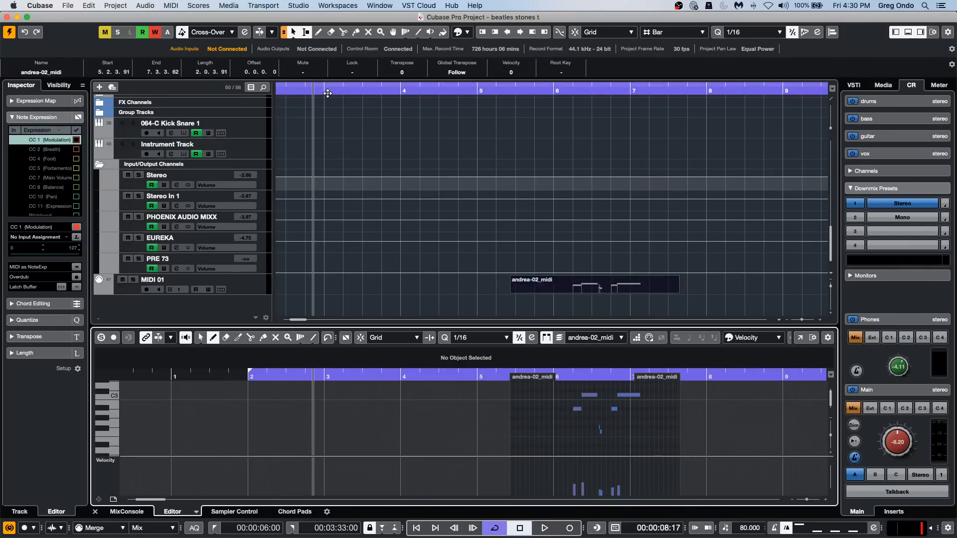
drag(328, 90, 330, 67)
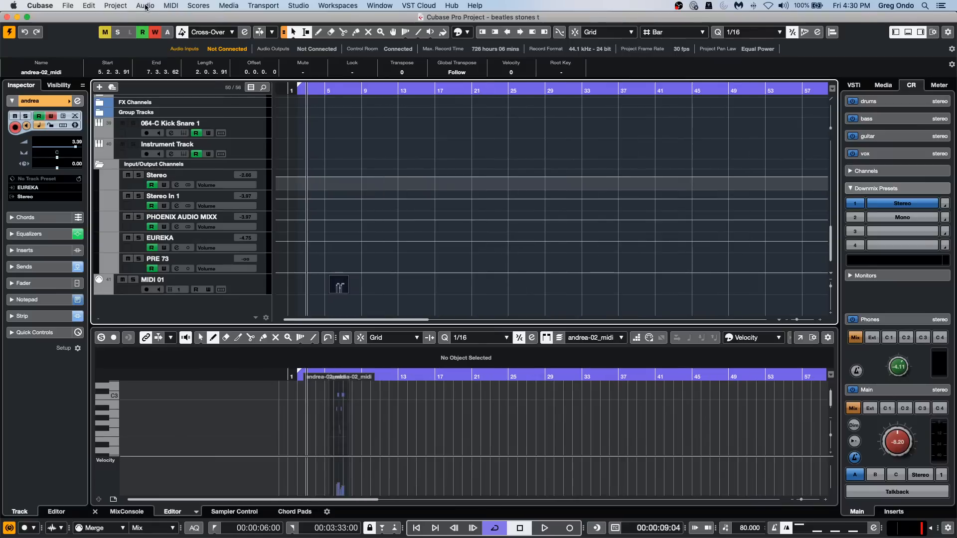
Open the unnumbered UNINVITED project bearing the author's name from the Uminvited C8 folder and activate it.
click(68, 6)
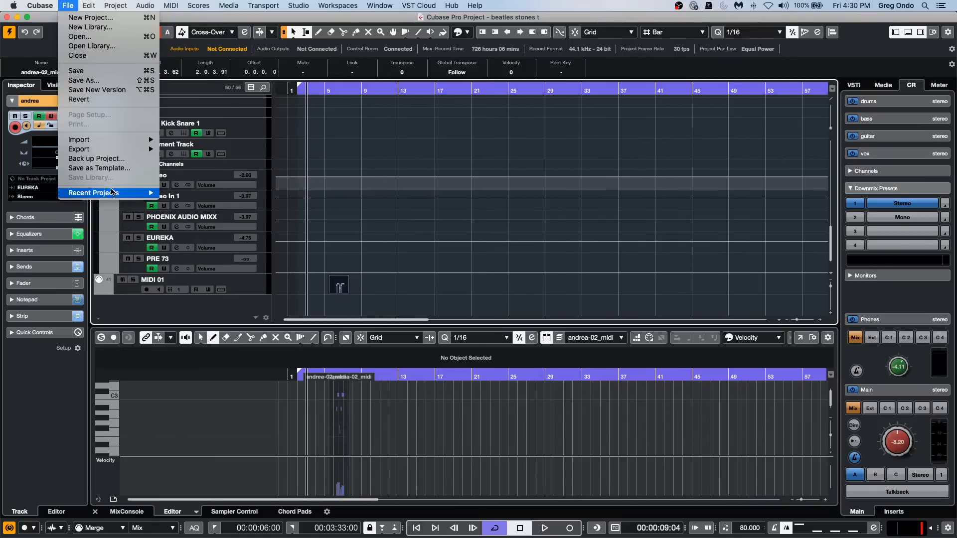
mouse_move(140, 193)
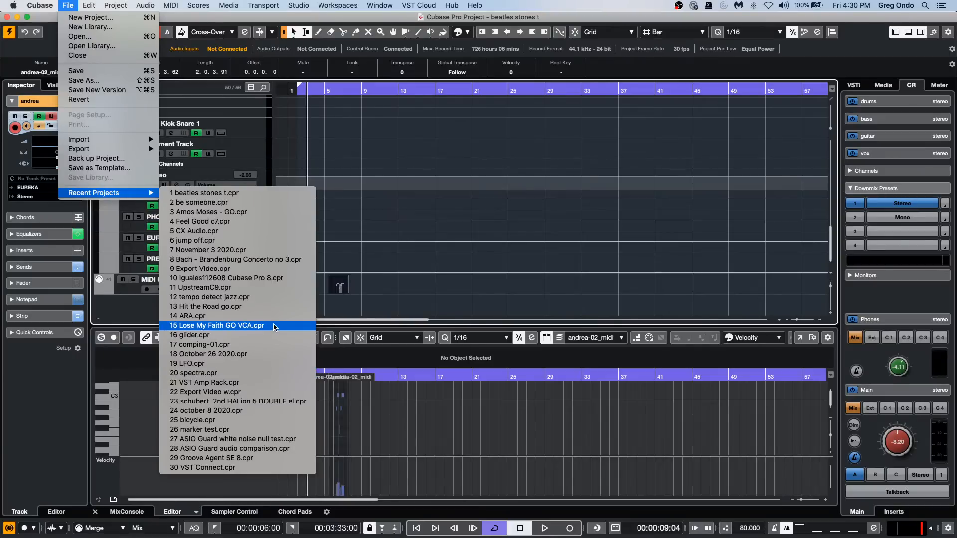
click(120, 40)
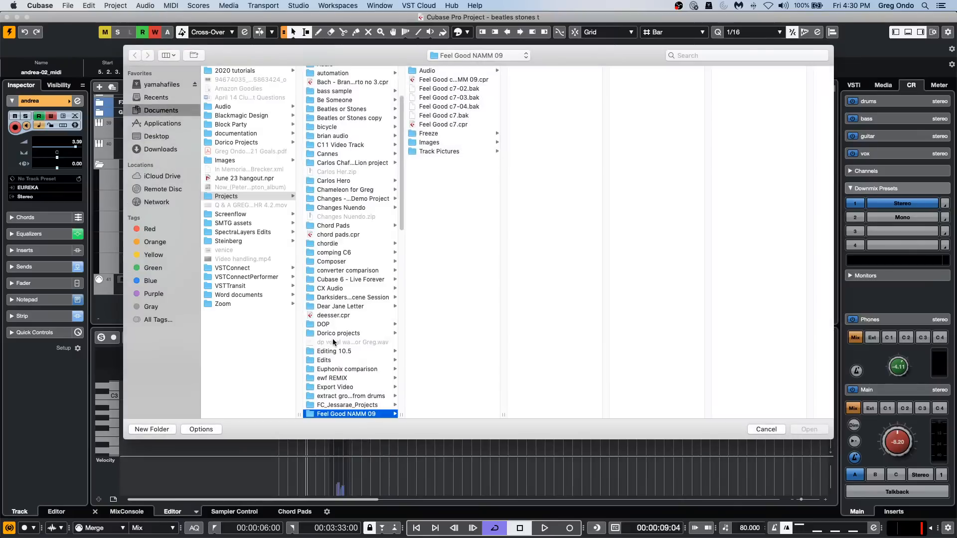
scroll(340, 343, down, 10)
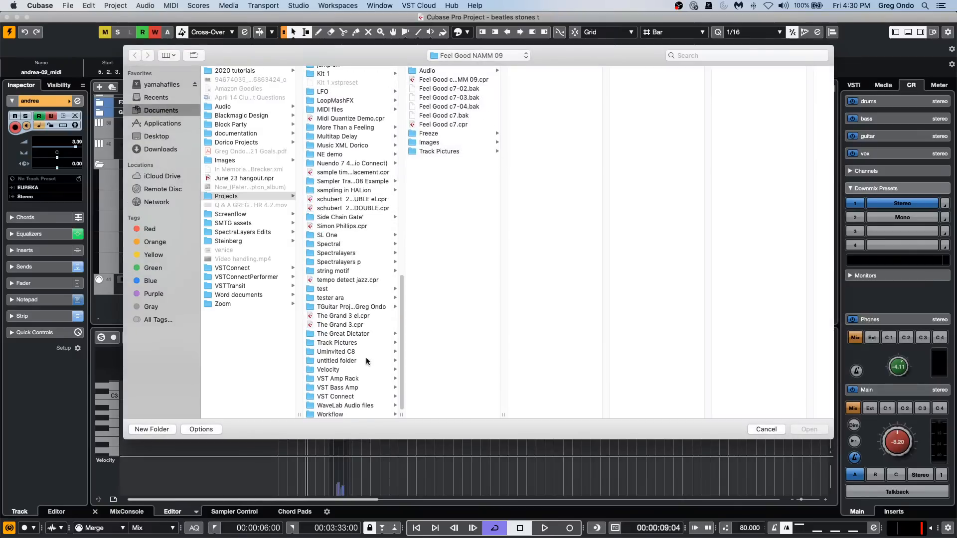
click(362, 352)
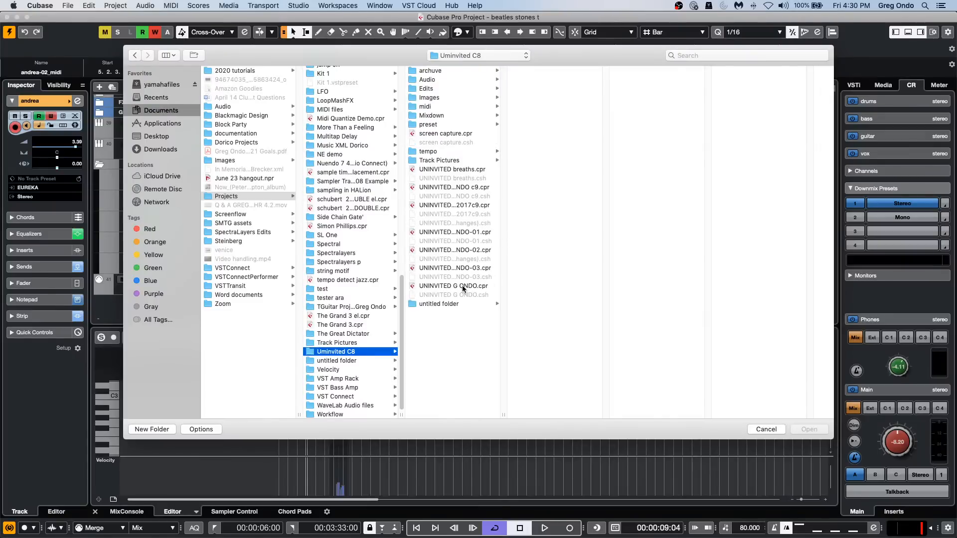
click(443, 286)
double_click(444, 286)
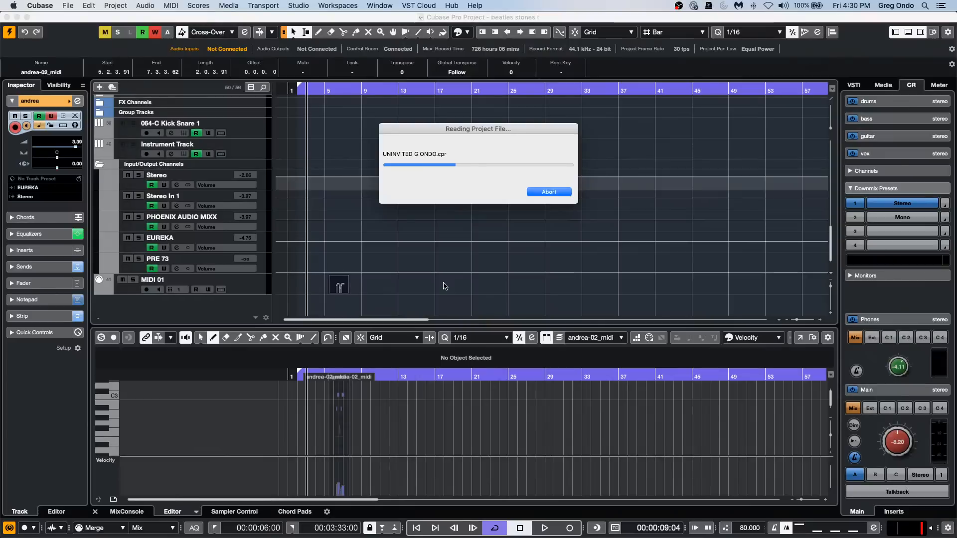
click(532, 189)
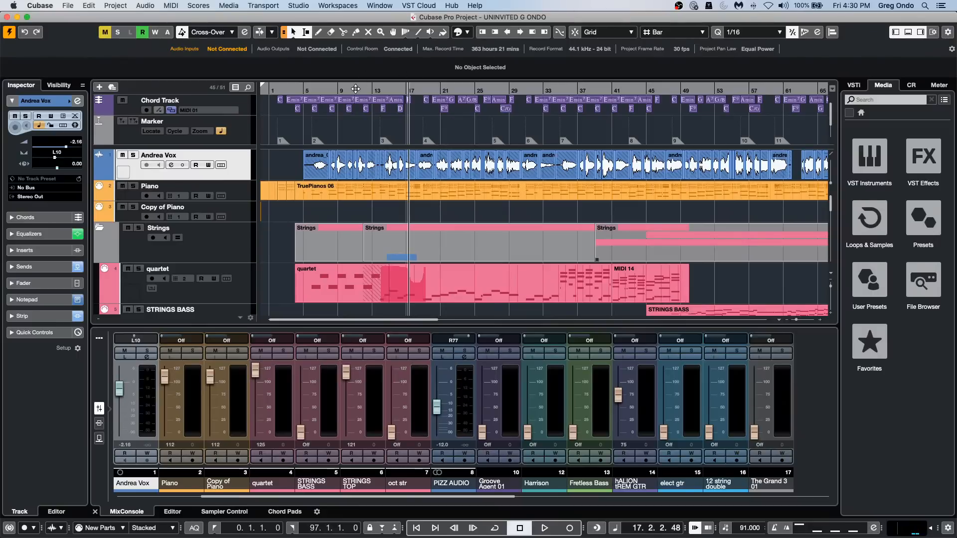
drag(357, 89, 354, 72)
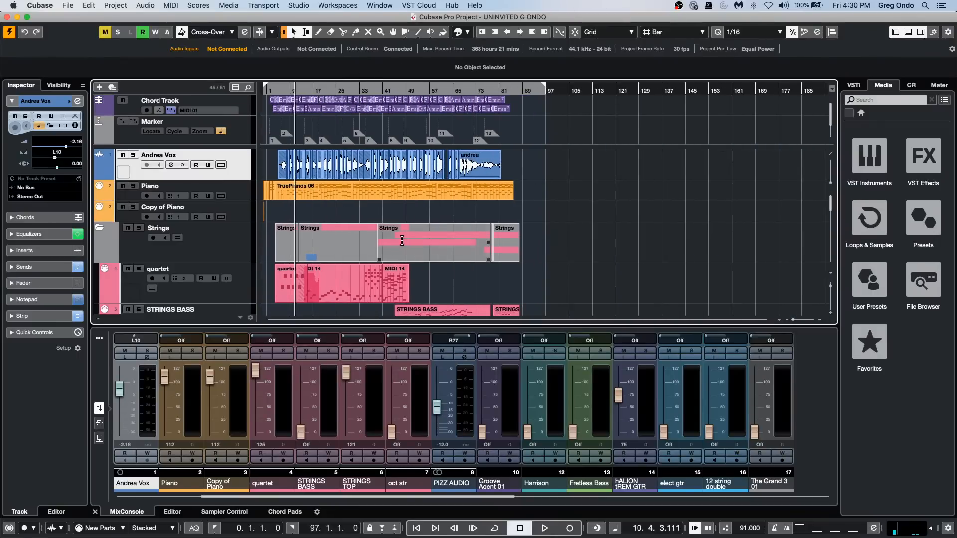
Audition the Harrison, Fretless Bass and hALION tREM GTR parts in the arrangement with the Play tool.
scroll(484, 281, down, 3)
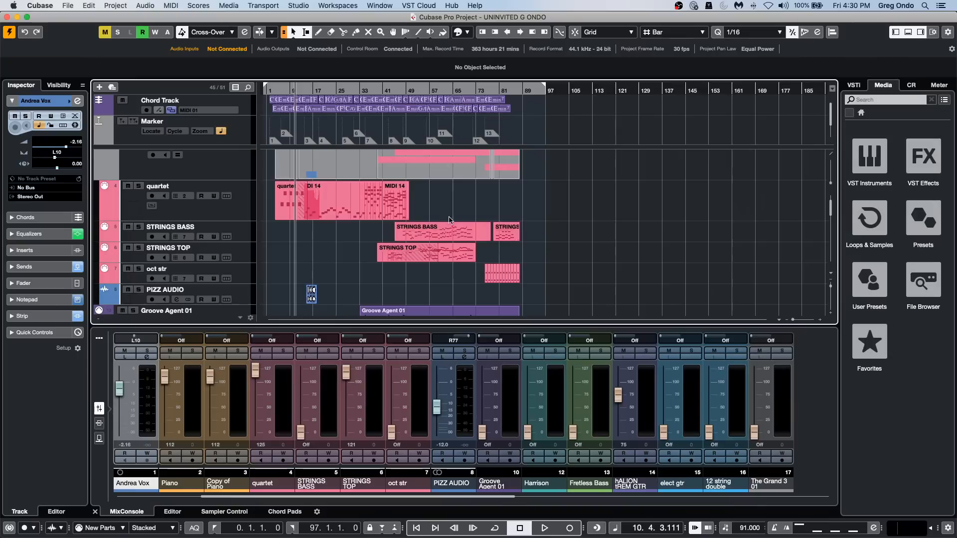
scroll(365, 263, down, 1)
scroll(363, 260, down, 3)
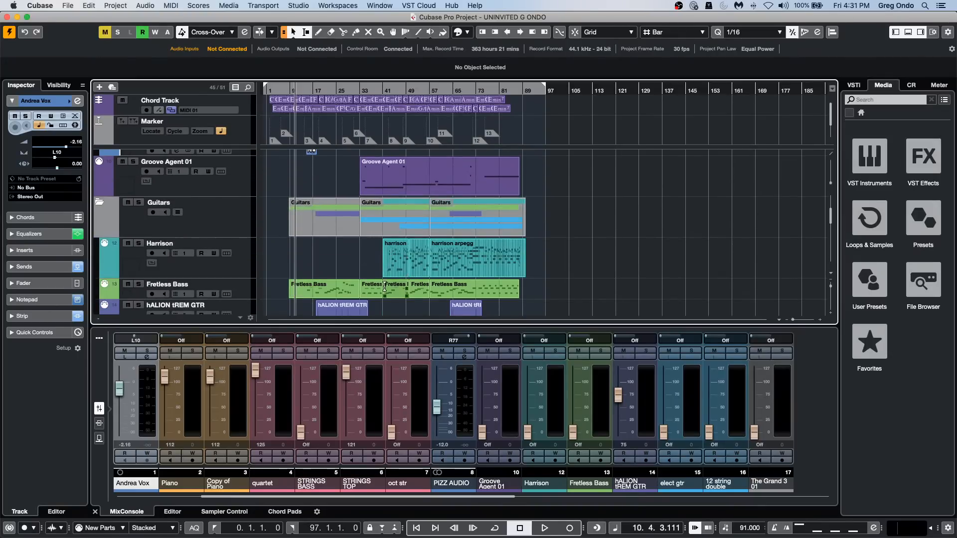
right_click(381, 261)
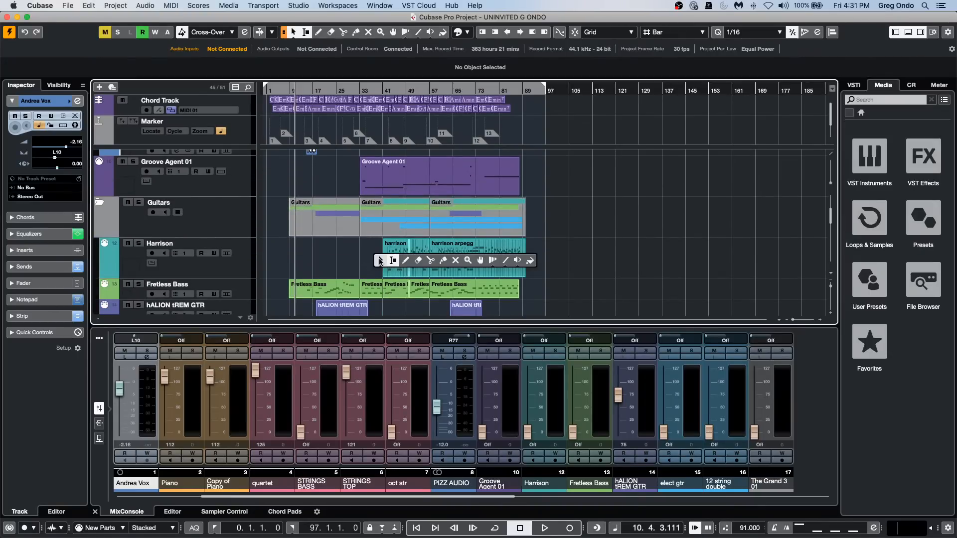
click(517, 260)
click(394, 259)
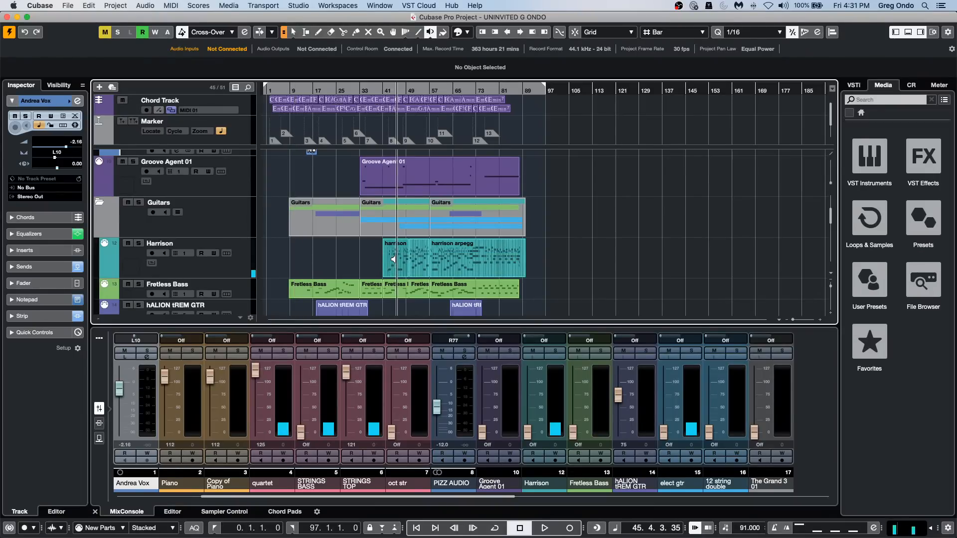
click(387, 294)
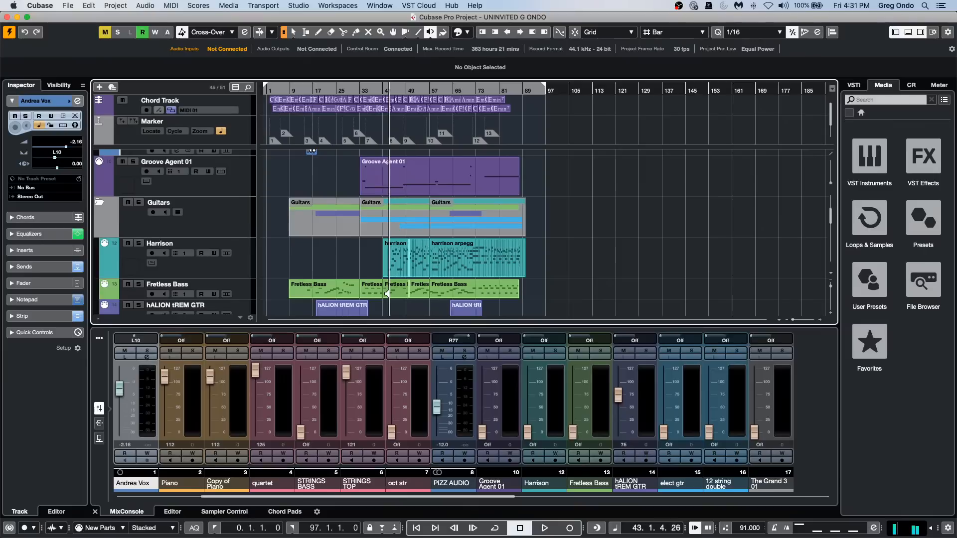
scroll(386, 294, down, 3)
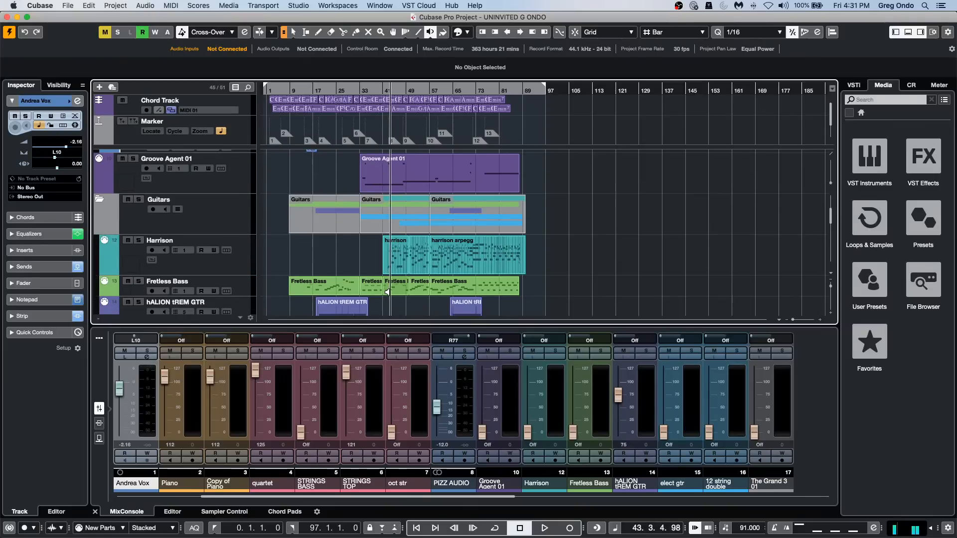
click(337, 292)
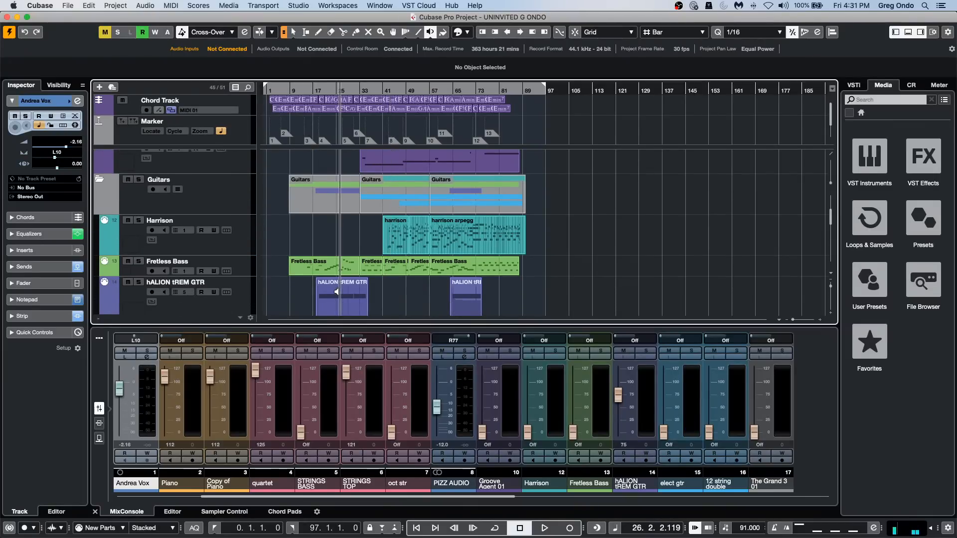
Select the Harrison and Fretless Bass events between bars 41 and 57, with the project cursor located at bar 41.
click(240, 249)
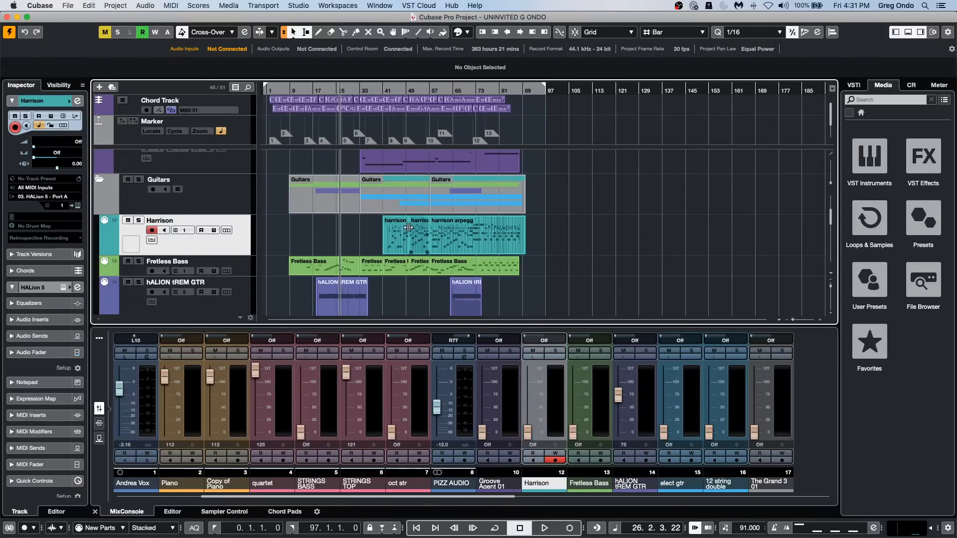
click(393, 277)
key(l)
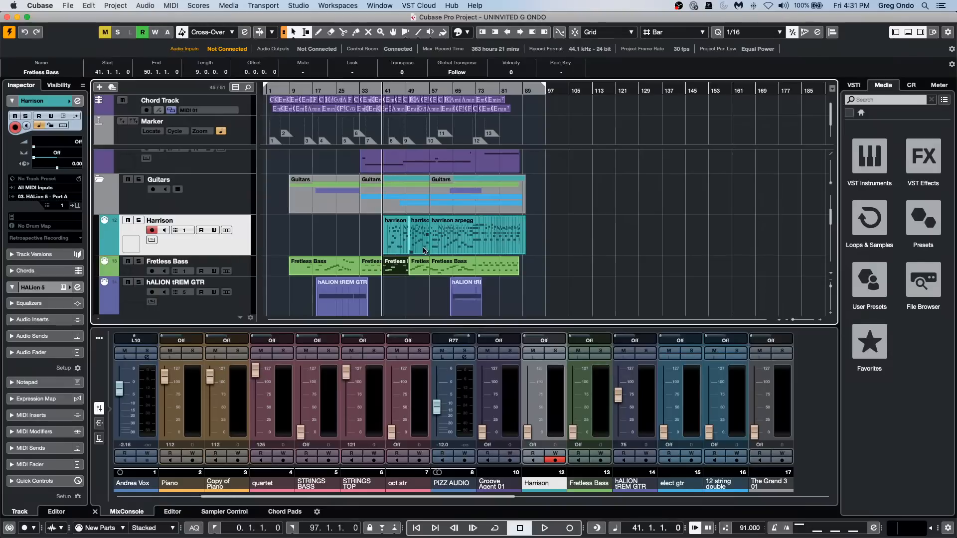
shift+click(418, 271)
shift+click(423, 247)
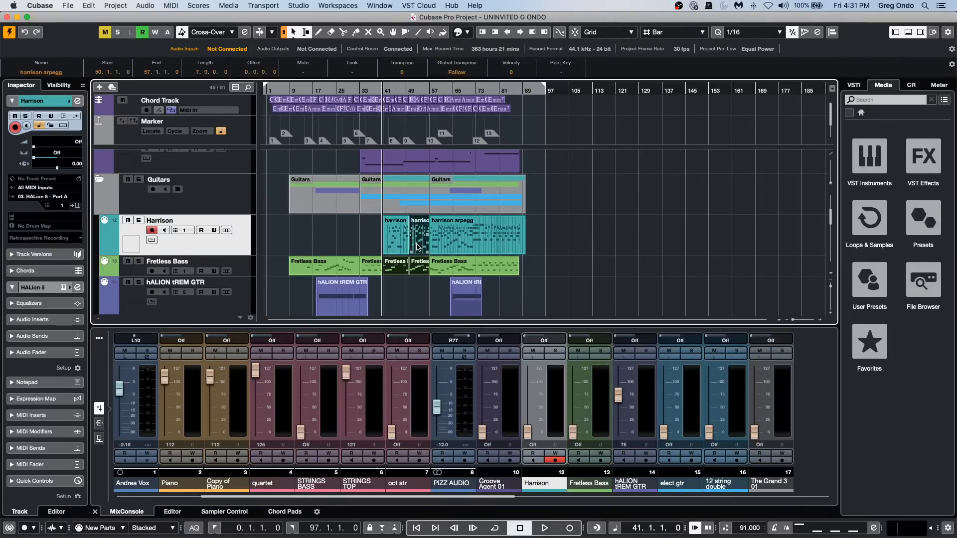
shift+click(350, 289)
key(l)
click(394, 288)
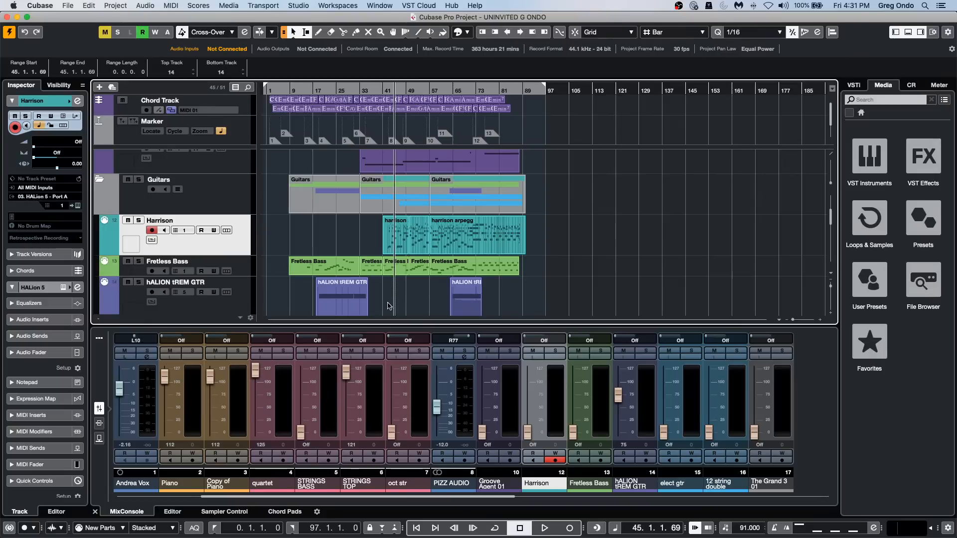
drag(392, 309, 426, 222)
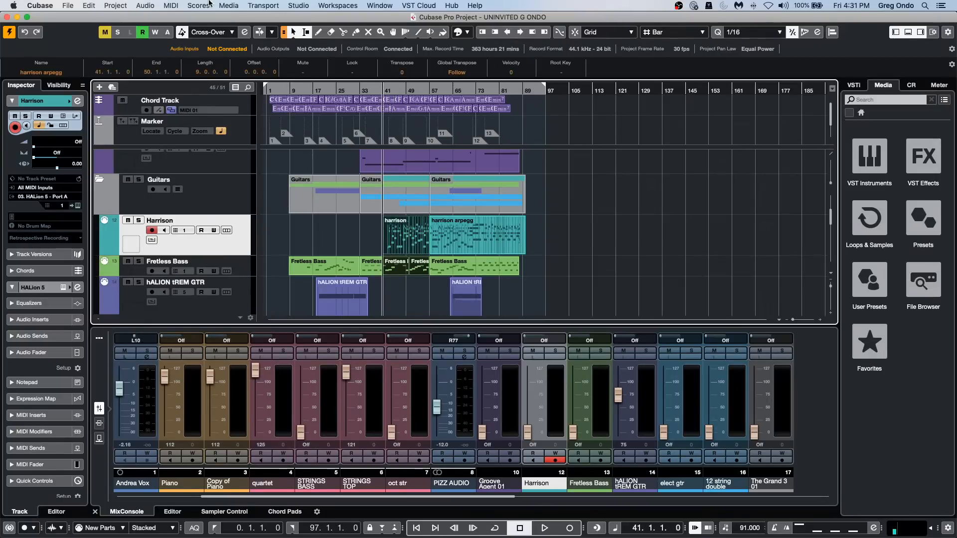
Render the selected events in place as one Loop Mix audio file with Mute Source Events, and undo the render.
click(116, 5)
mouse_move(89, 6)
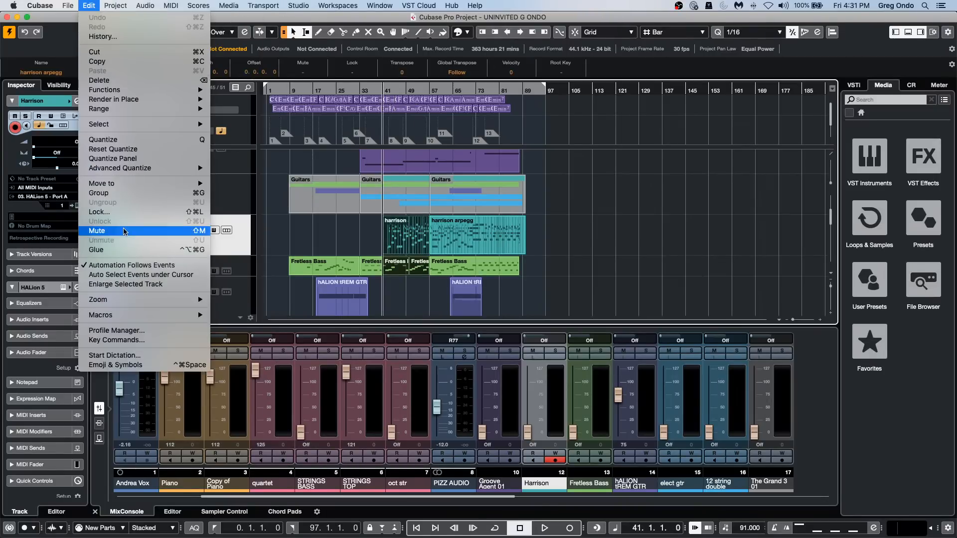
mouse_move(142, 101)
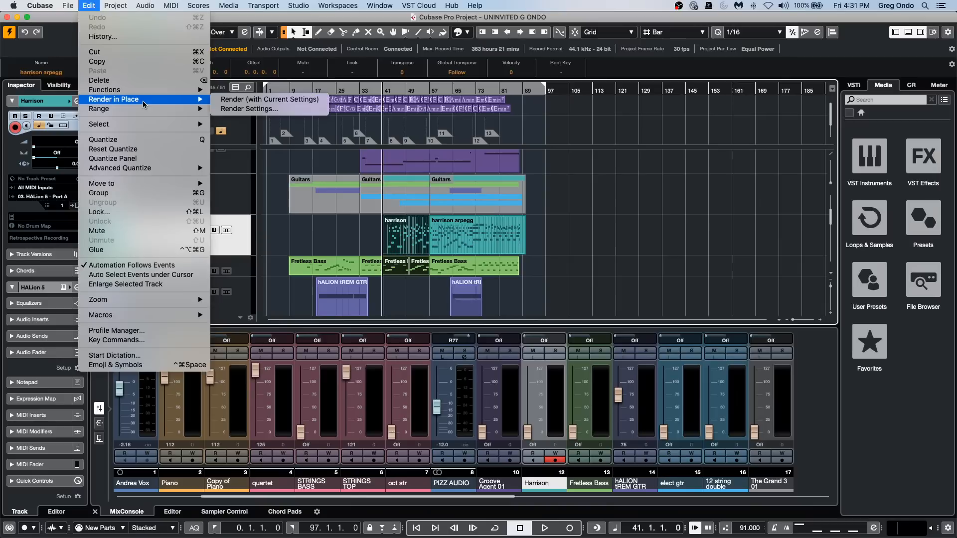
click(274, 101)
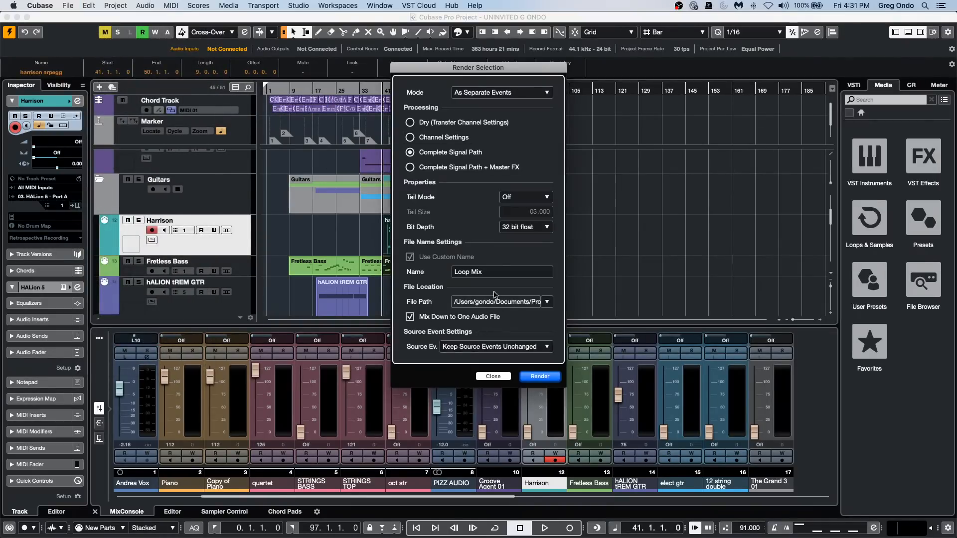
click(481, 345)
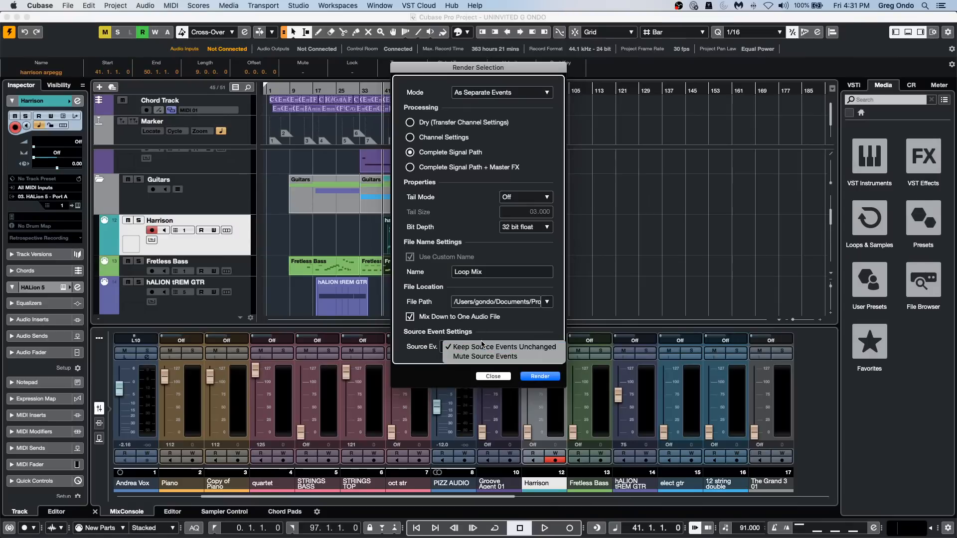
click(483, 356)
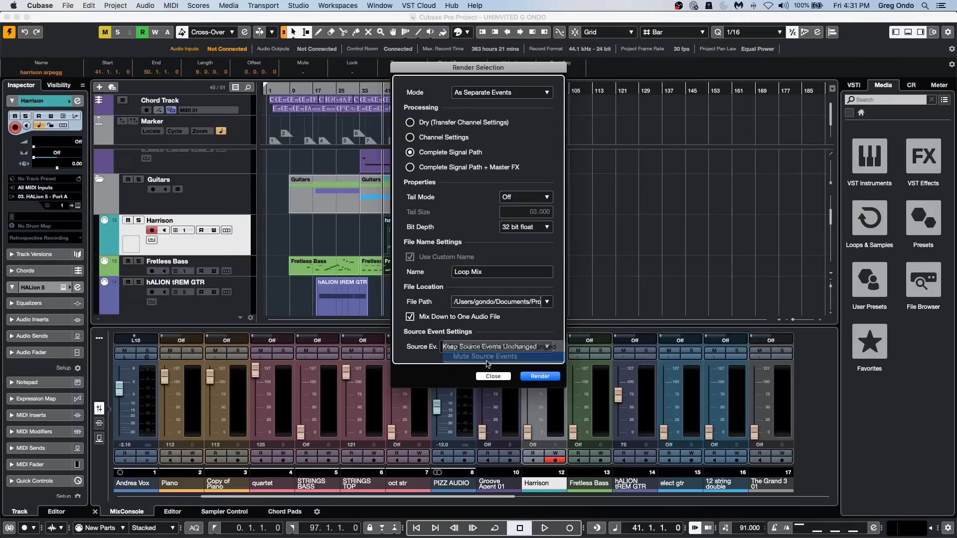
click(540, 376)
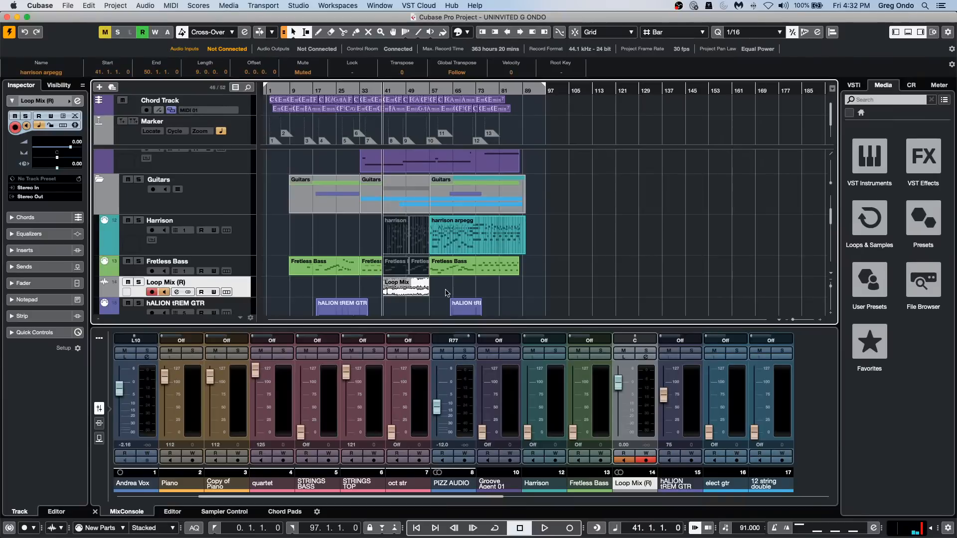
key(super+z)
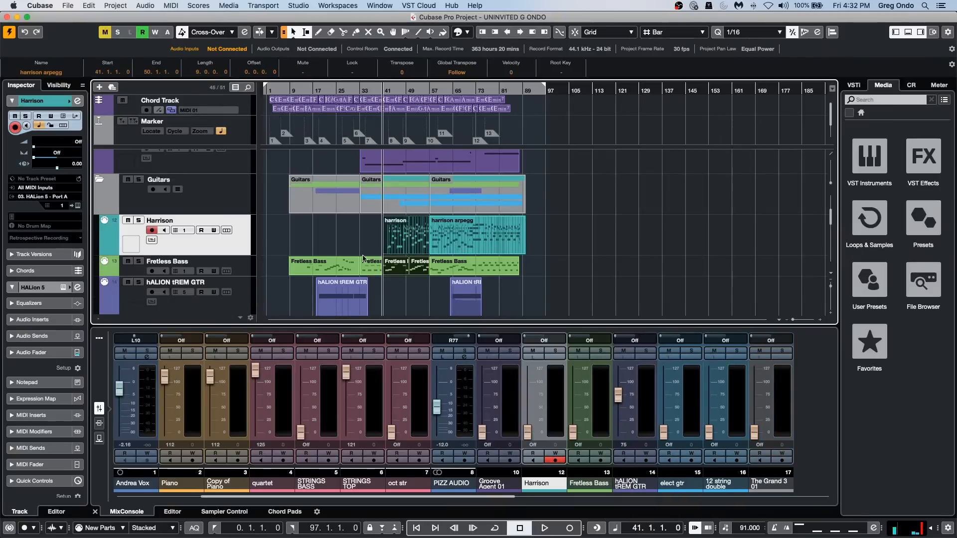
Render the selected events in place with Mix Down to One Audio File turned off, and undo that render.
click(107, 5)
mouse_move(89, 6)
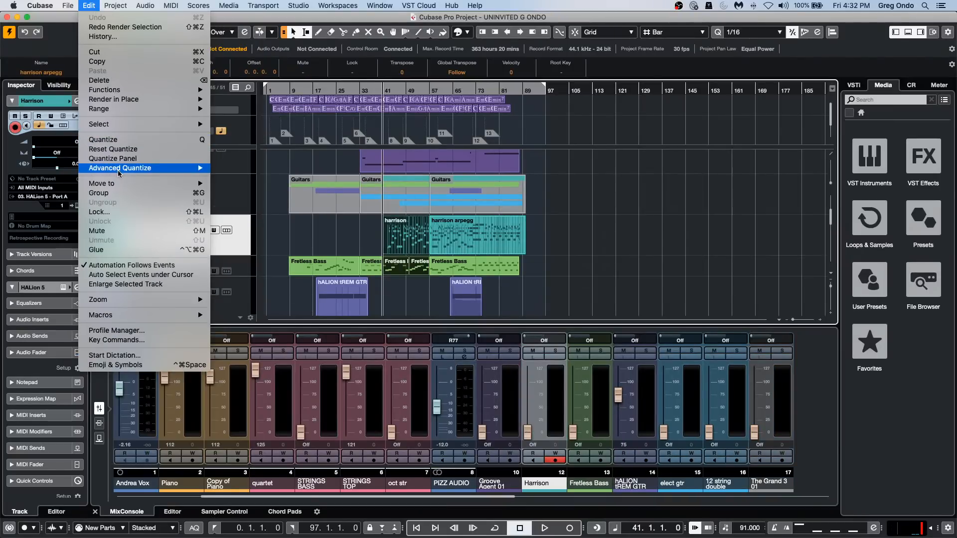
mouse_move(130, 102)
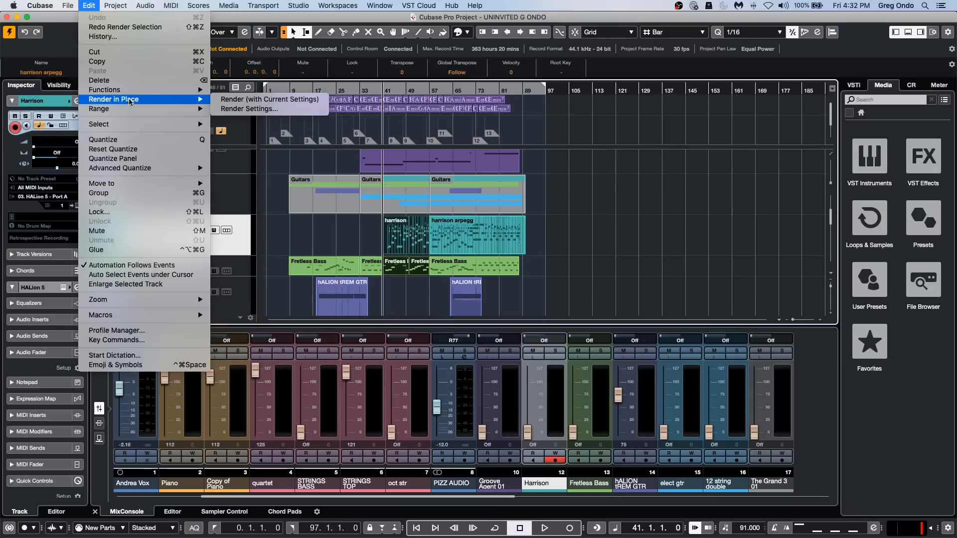
click(250, 108)
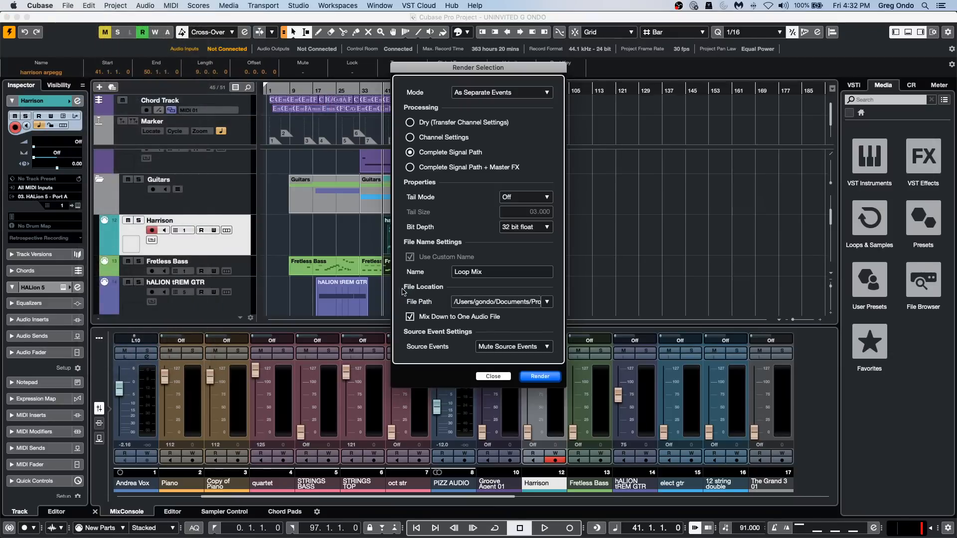
click(410, 316)
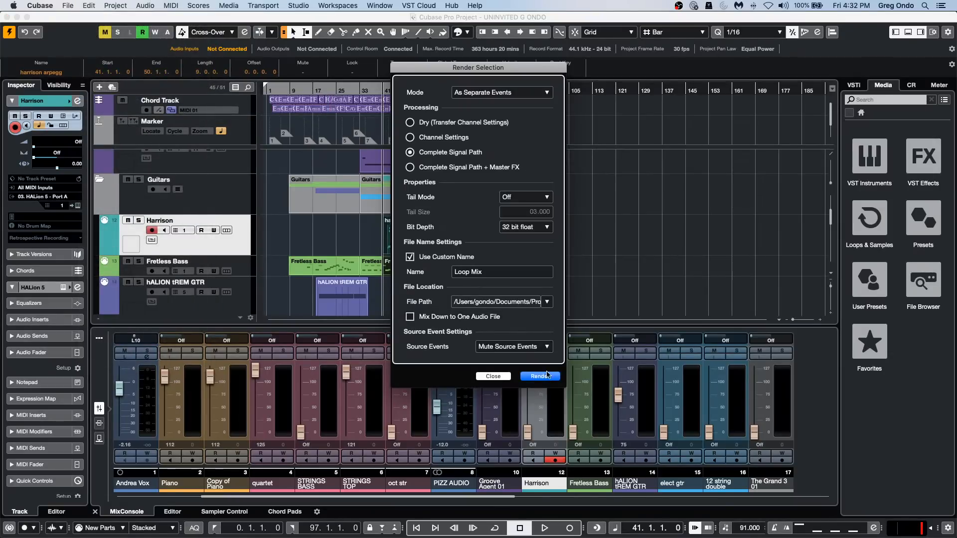
click(543, 377)
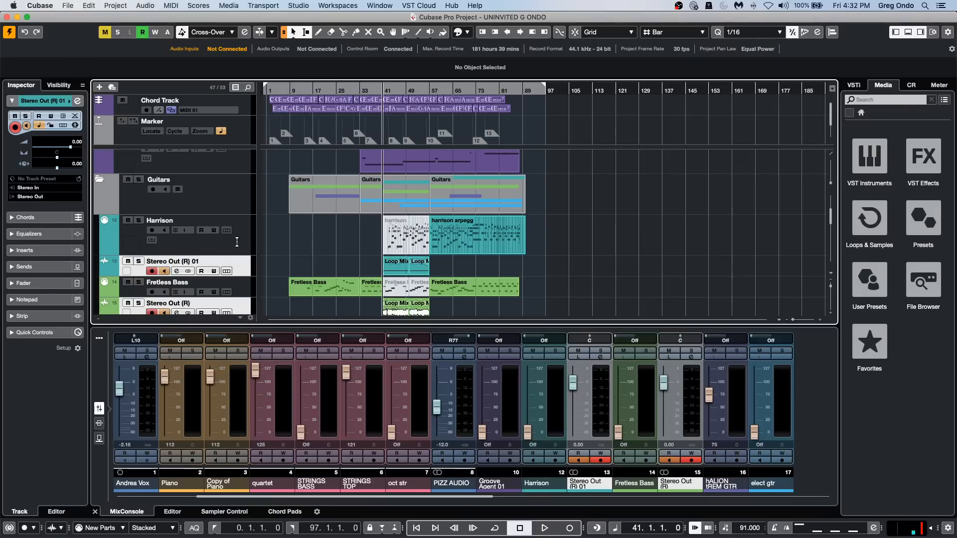
scroll(525, 294, down, 1)
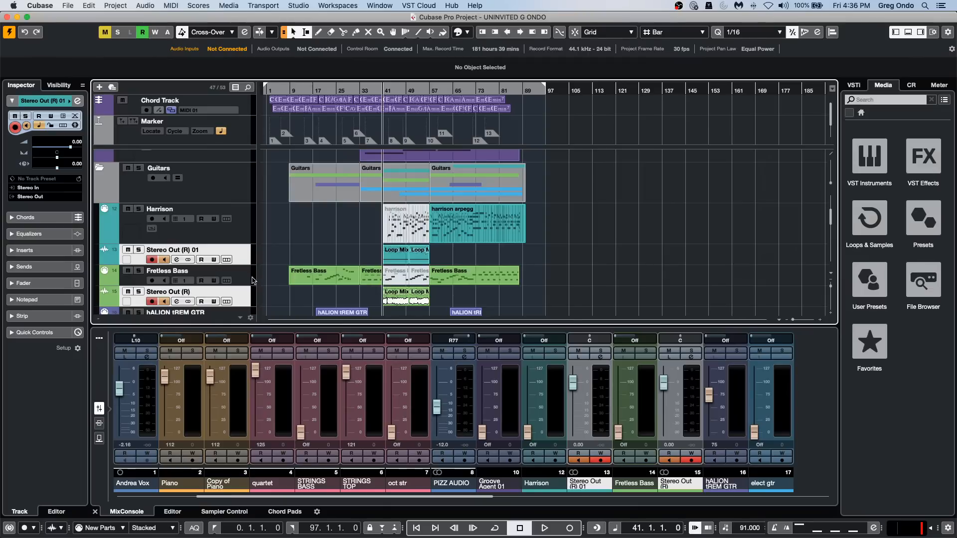
key(BackSpace)
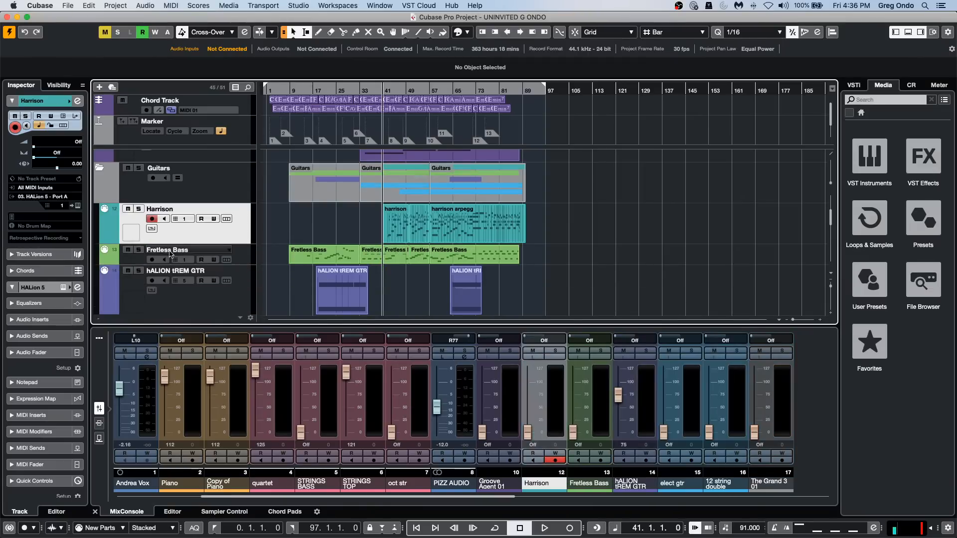
Open the local Input Transformer for the Fretless Bass track and activate Module 1 with the Transform function.
click(243, 257)
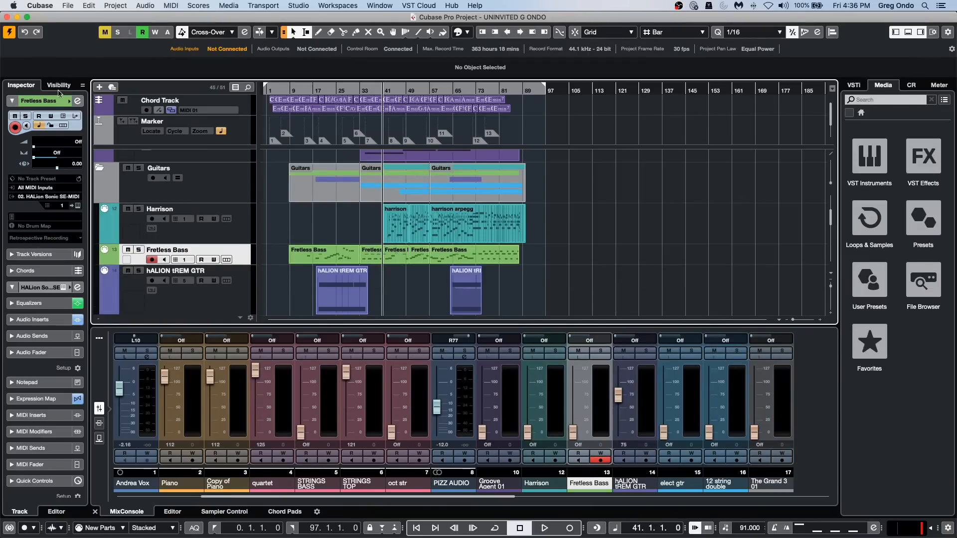
click(75, 116)
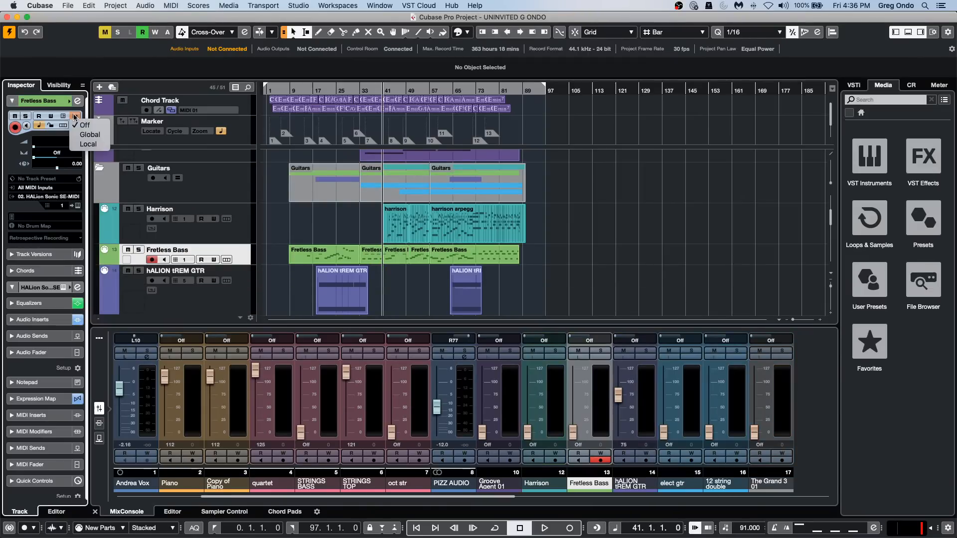
click(88, 144)
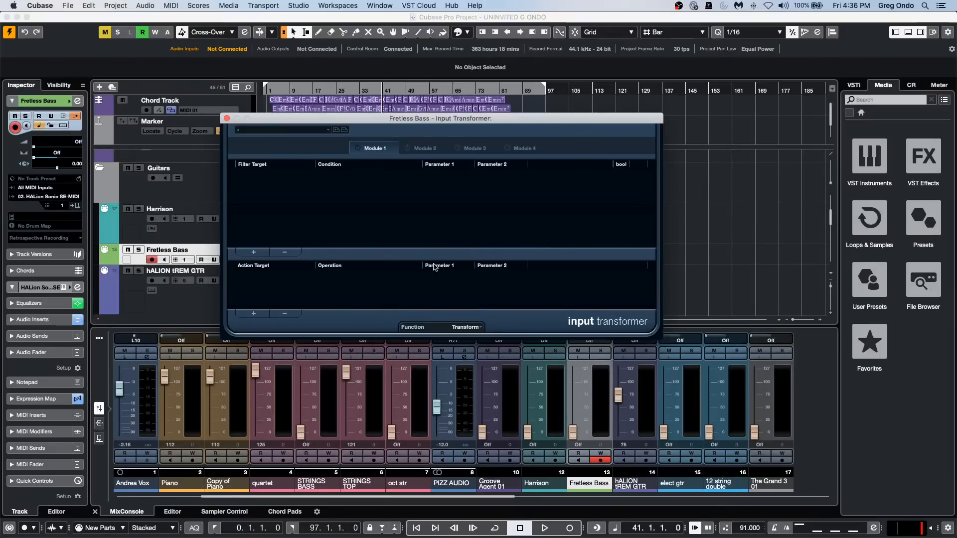
click(473, 327)
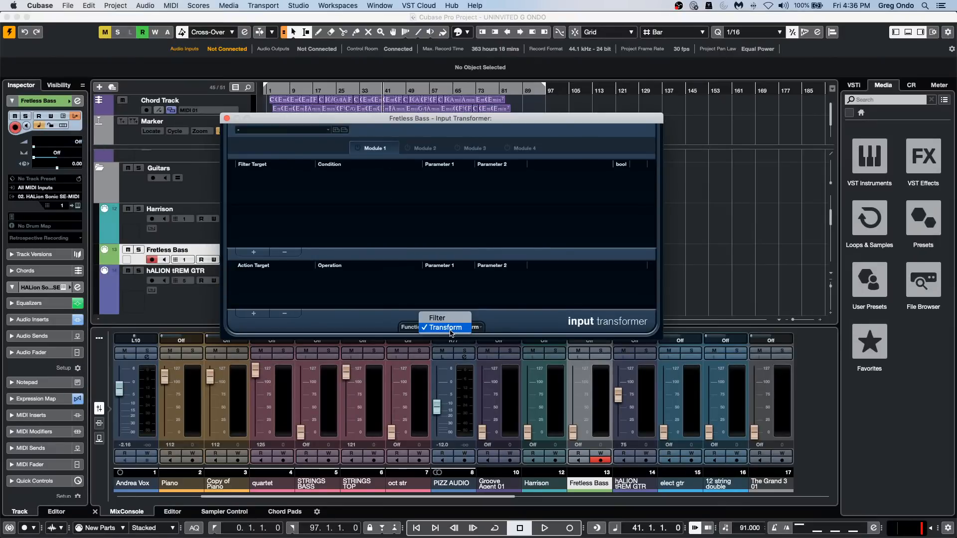
click(451, 328)
click(357, 149)
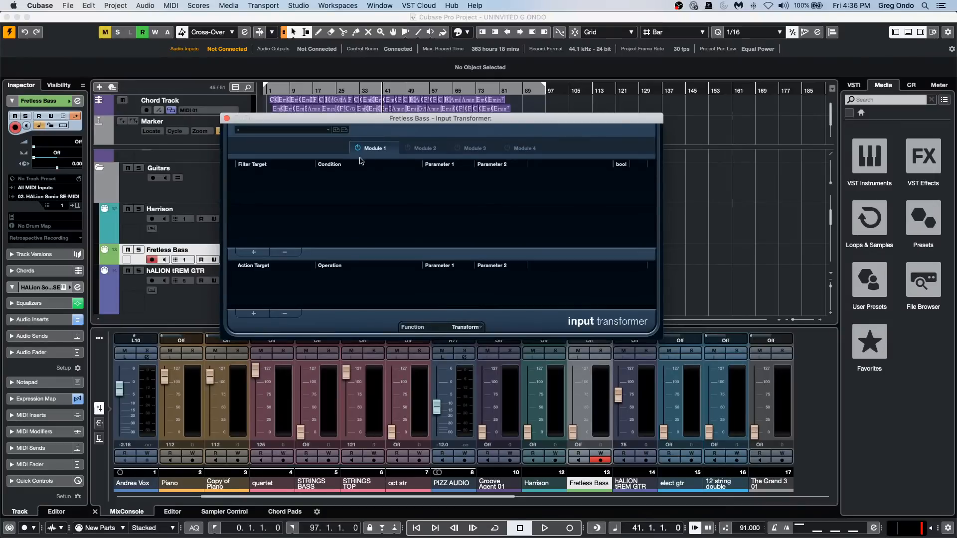
Add a filter where Type Is Equal Note, and an action that applies Set Random Values between to Value 2.
click(254, 253)
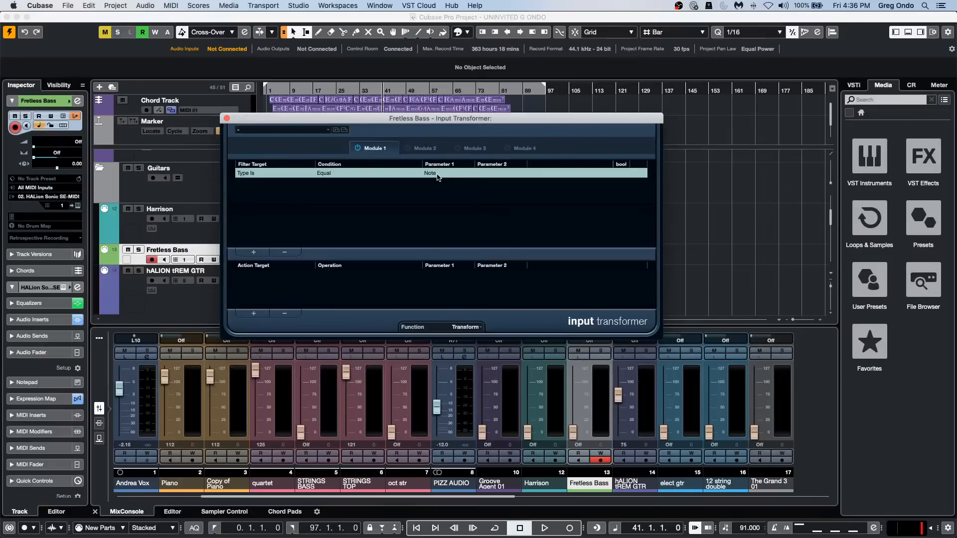
click(253, 313)
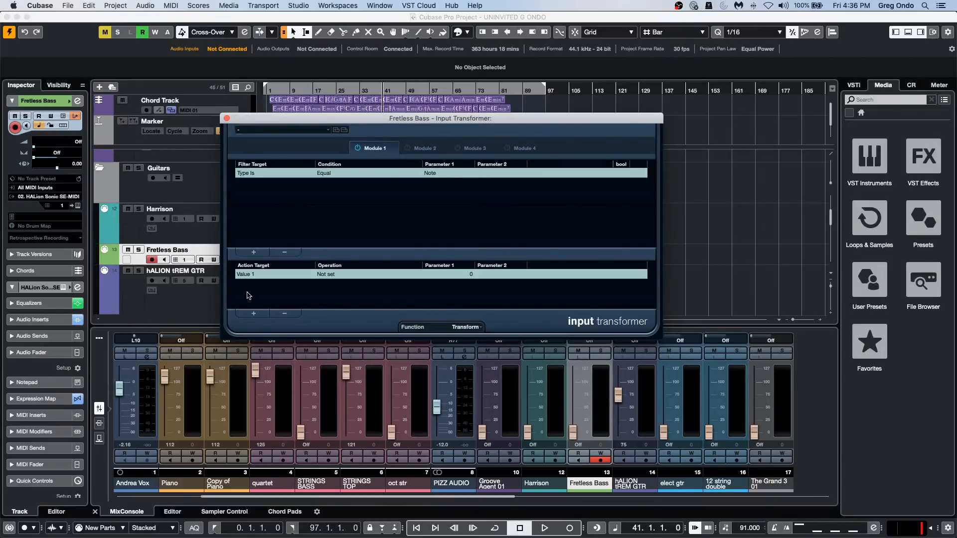
click(263, 274)
click(254, 288)
click(338, 273)
click(416, 331)
Set the random value range of the Value 2 action to 50 for Parameter 1 and 70 for Parameter 2.
click(466, 273)
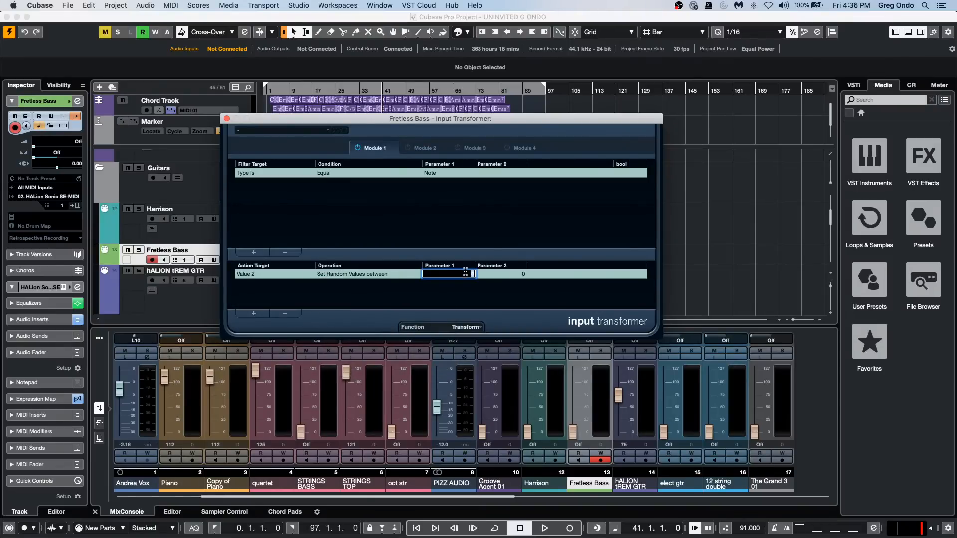
text(50)
click(506, 273)
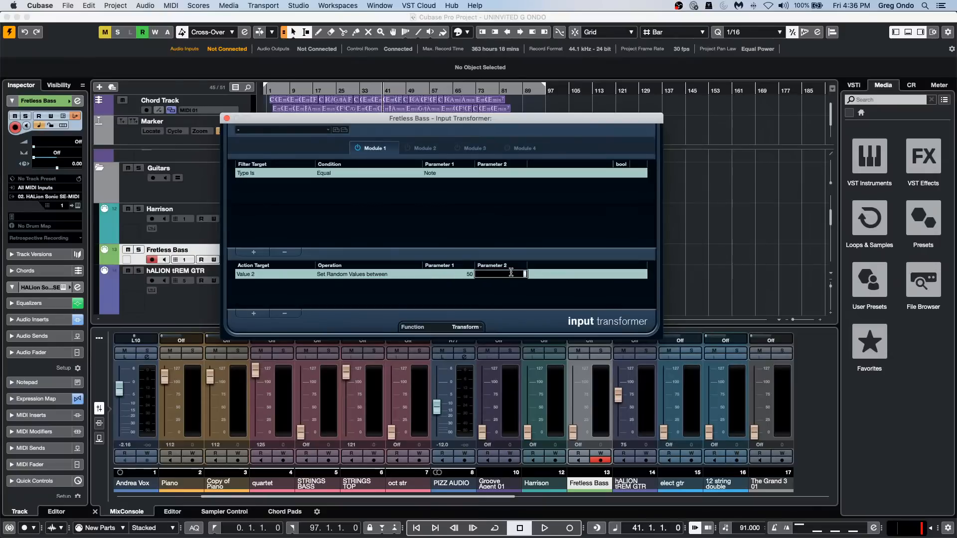
text(70)
key(Return)
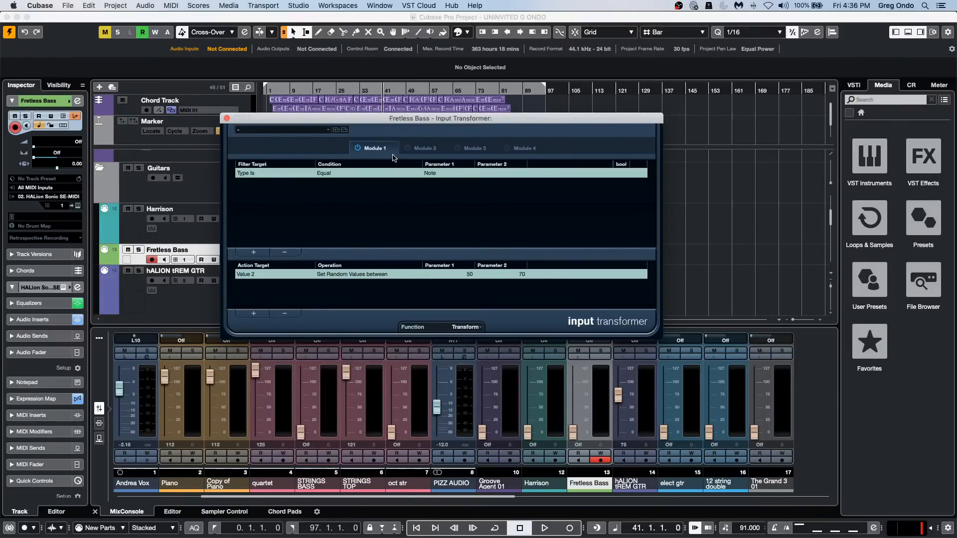
click(75, 115)
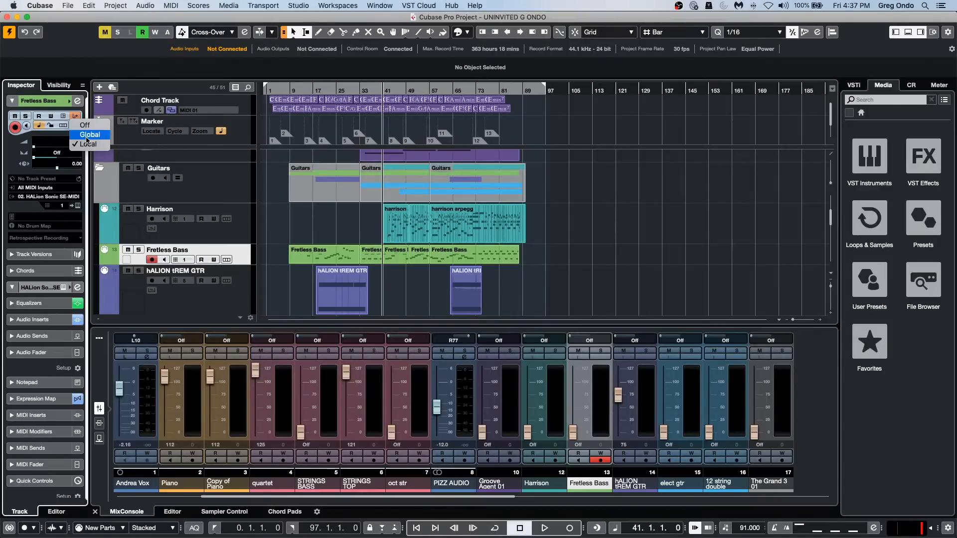
click(287, 274)
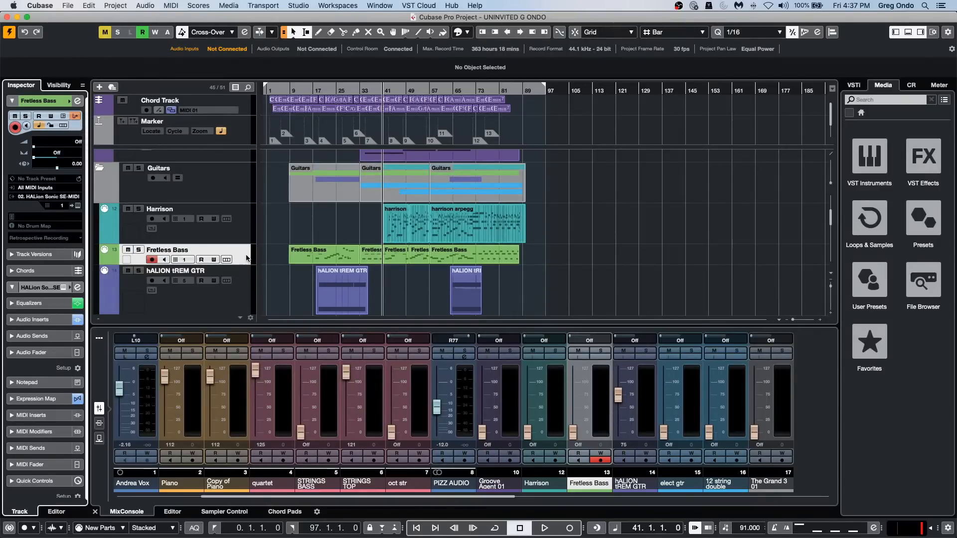
Raise the volume fader of the Fretless Bass channel to 127.
click(247, 257)
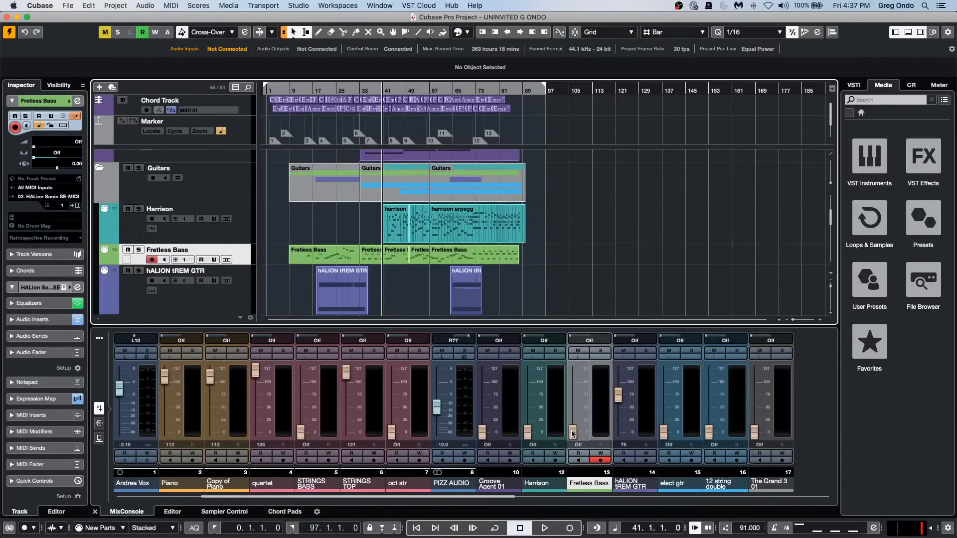
drag(573, 432, 603, 391)
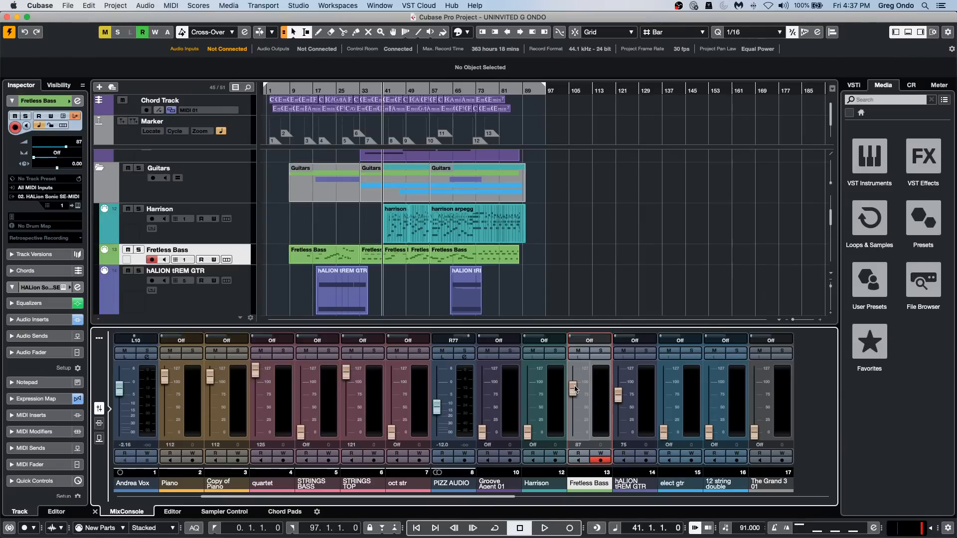
drag(573, 387, 597, 370)
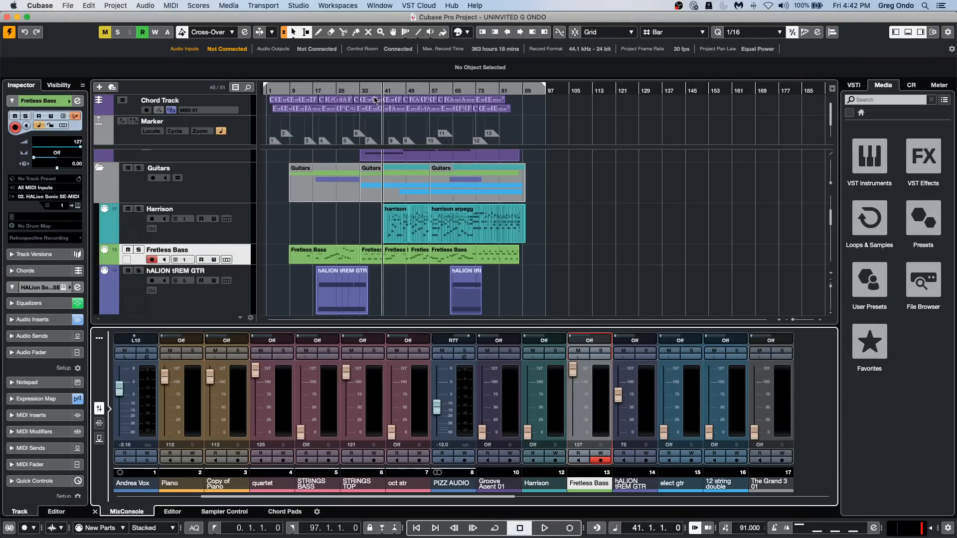
Add an instrument track below Harrison that uses HALion Sonic SE with Stereo Out as its audio output.
right_click(251, 235)
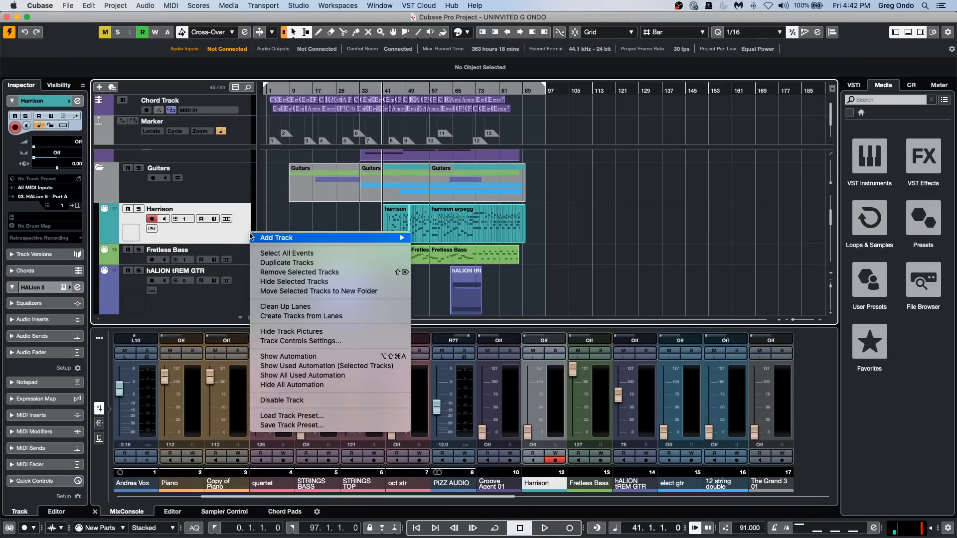
mouse_move(251, 236)
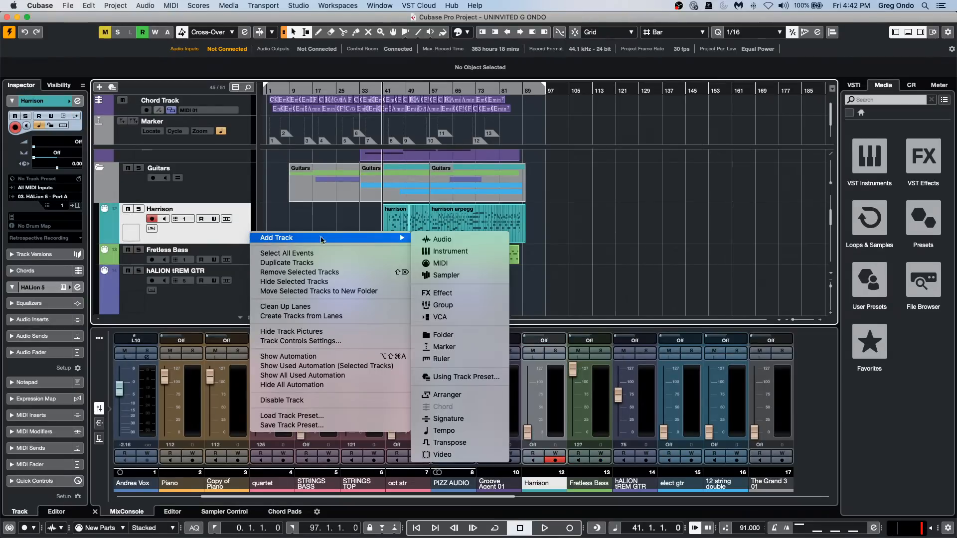
click(484, 253)
click(404, 214)
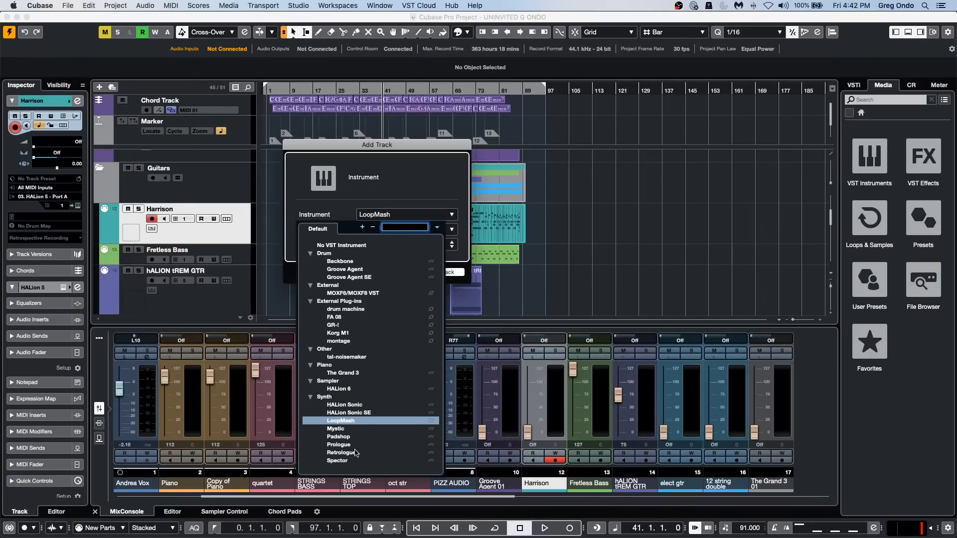
click(382, 413)
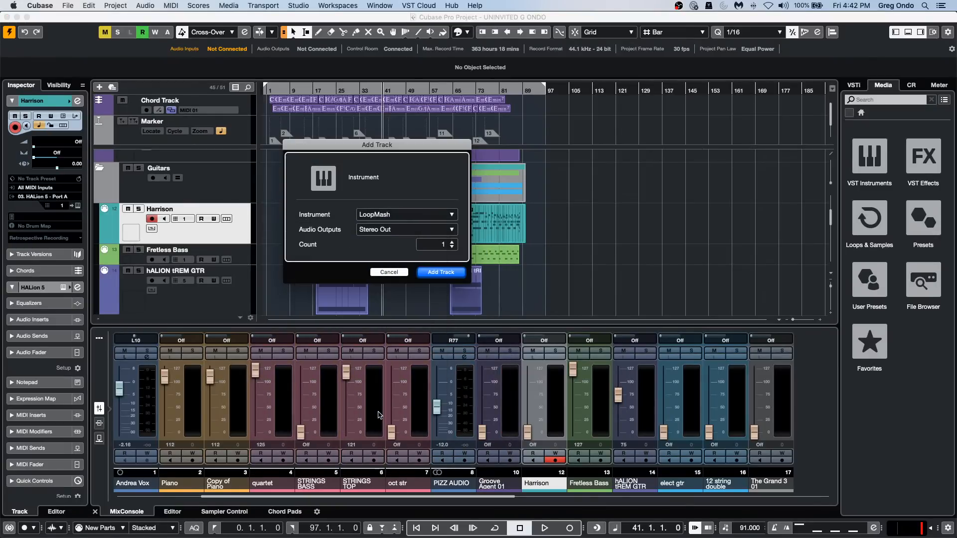
click(439, 272)
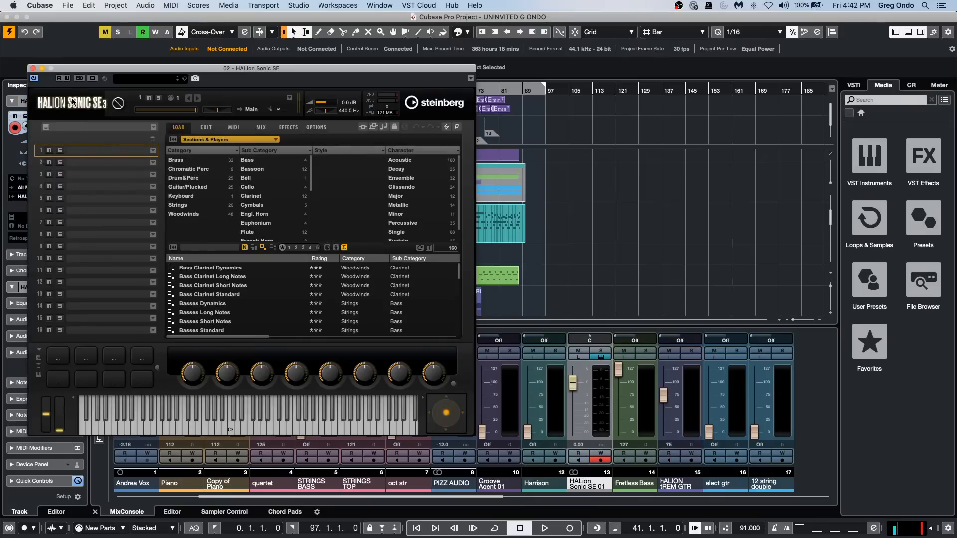
Filter the Sections & Players library to Drum&Perc and load Cymbal 18 Inch Standard into the first HALion Sonic SE slot.
drag(229, 69, 418, 66)
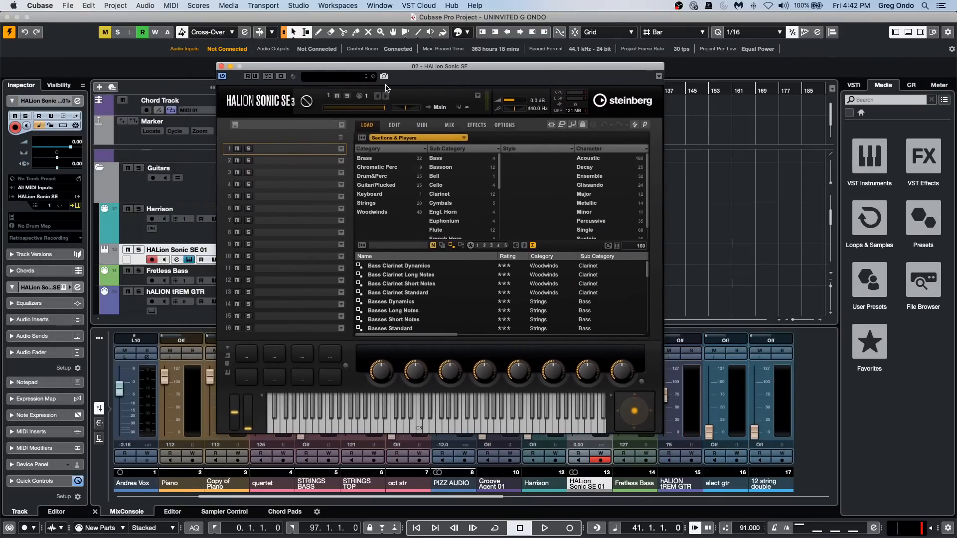
click(384, 178)
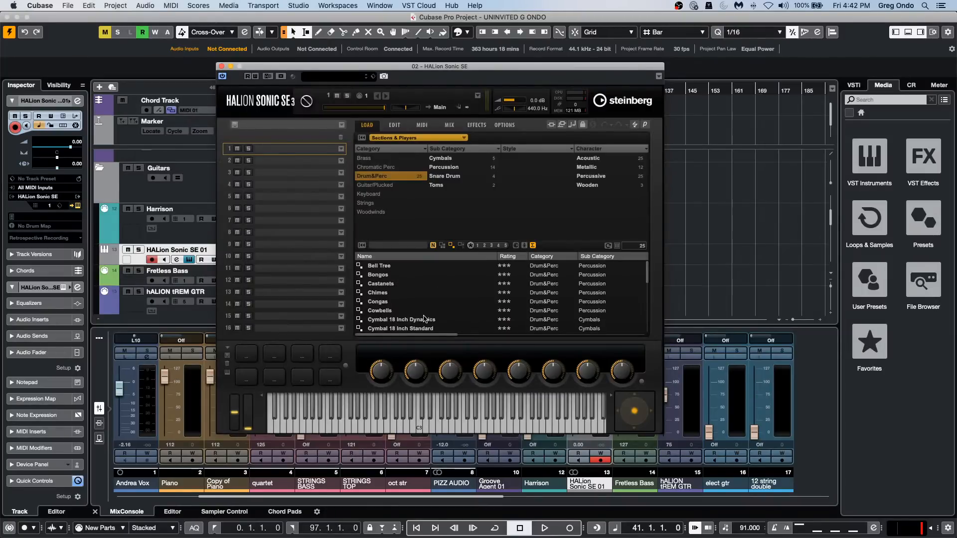
scroll(394, 316, down, 2)
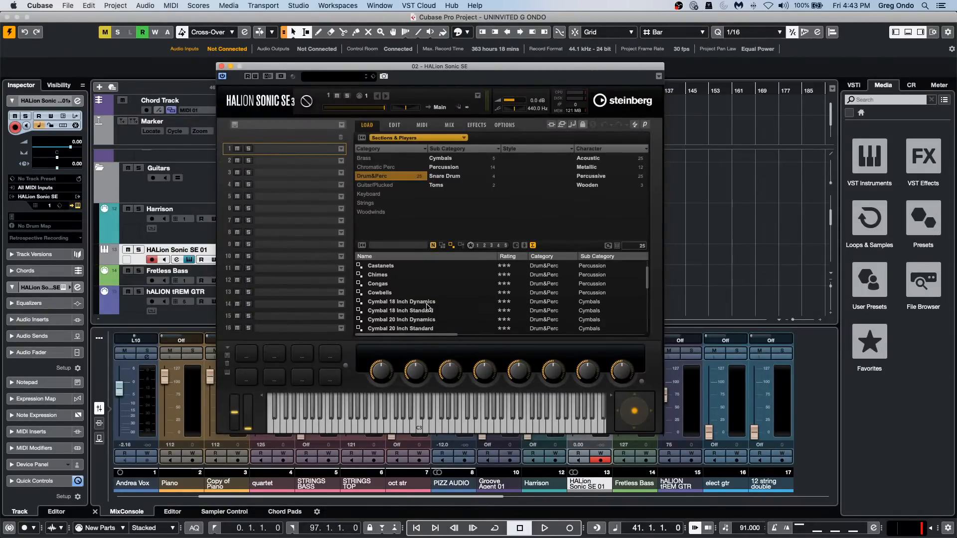
scroll(427, 308, down, 3)
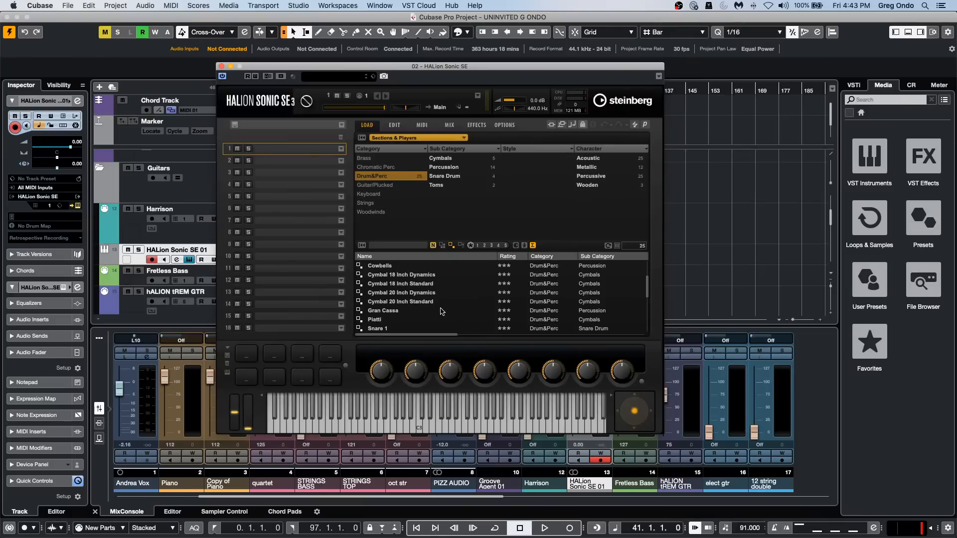
double_click(415, 284)
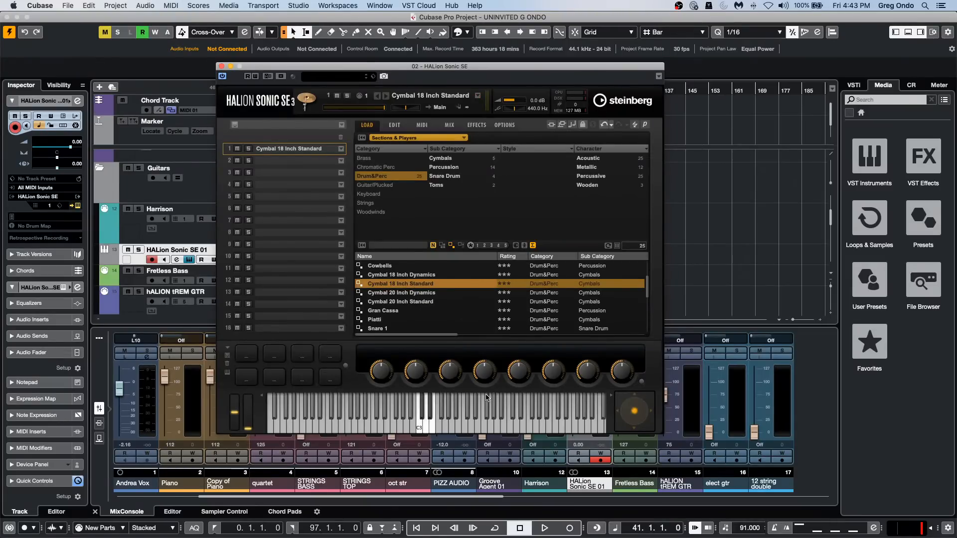
Audition the loaded cymbal by playing several notes around C3 on the instrument's keyboard.
click(418, 427)
click(419, 428)
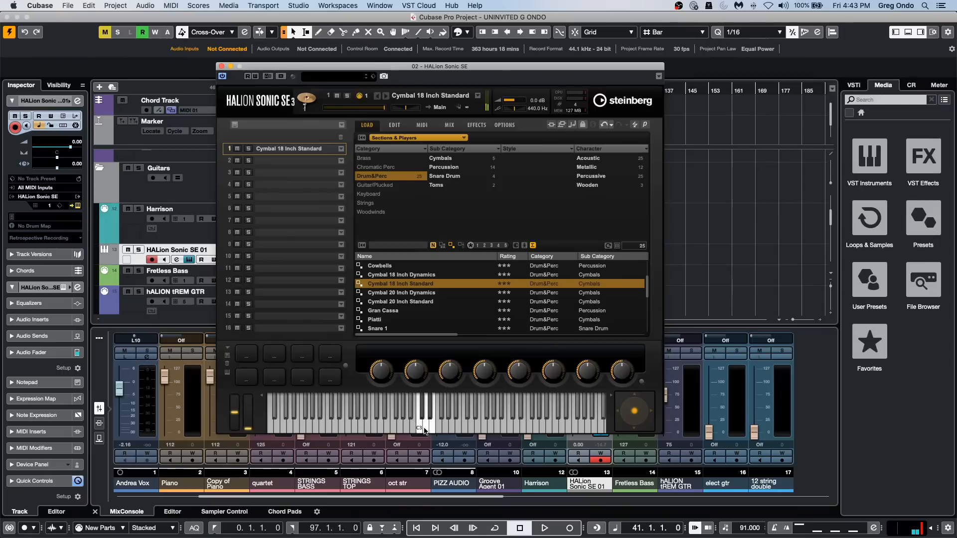
click(424, 432)
click(423, 421)
click(423, 421)
click(432, 421)
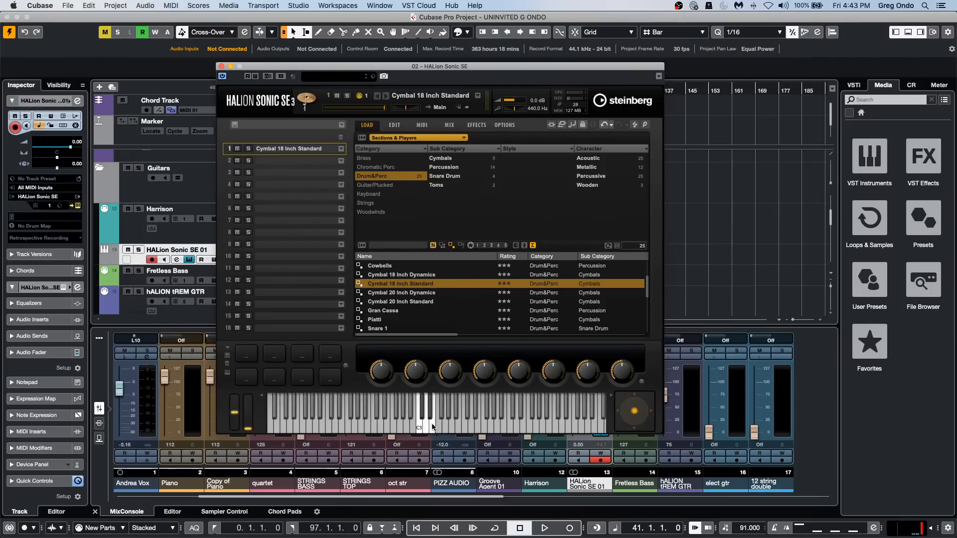
Load Percussion Map from the Iconica Ensembles library into the first slot and audition a couple of its notes.
click(420, 142)
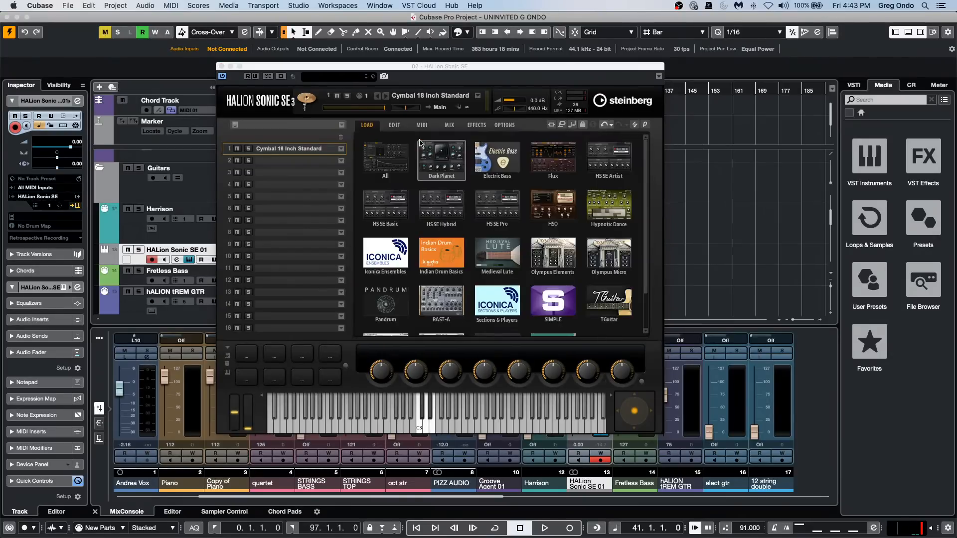
click(398, 256)
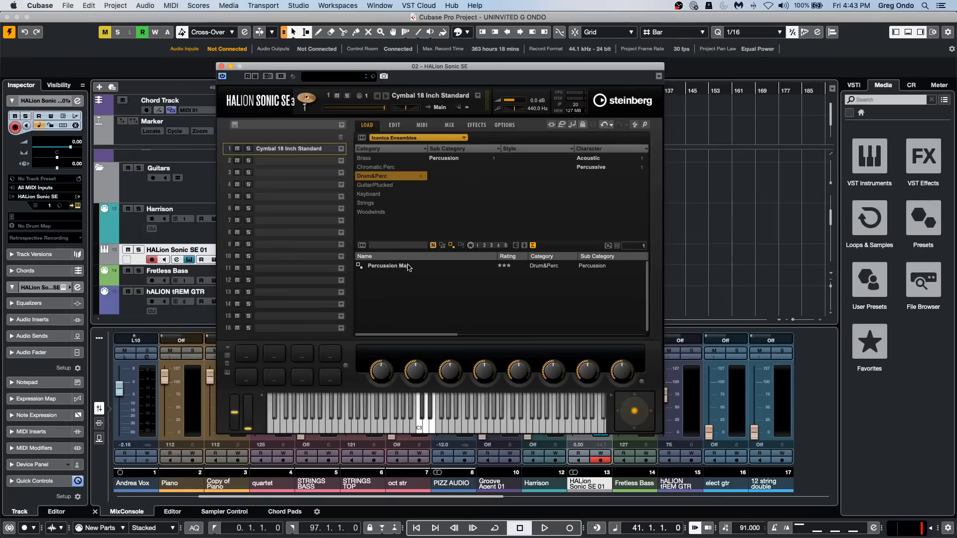
click(407, 267)
double_click(407, 267)
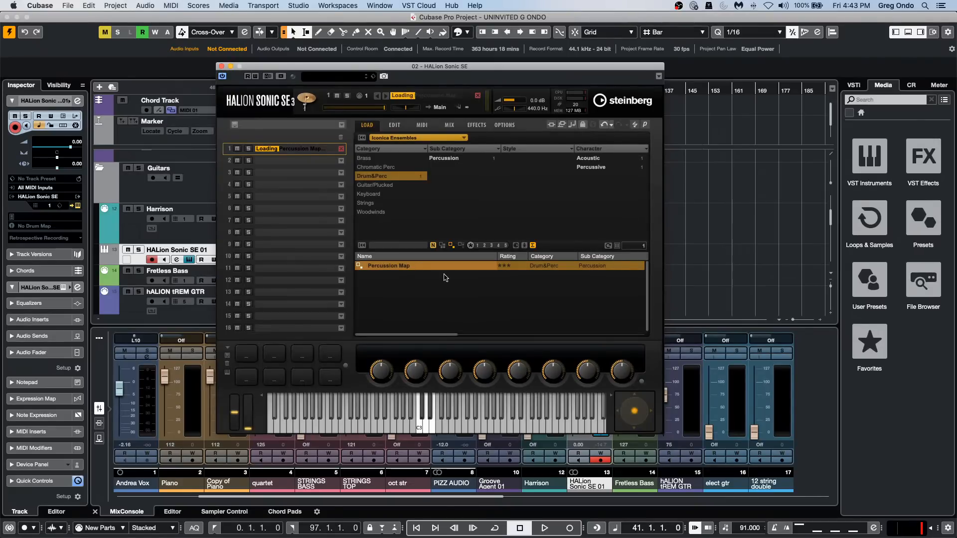
click(321, 424)
click(380, 423)
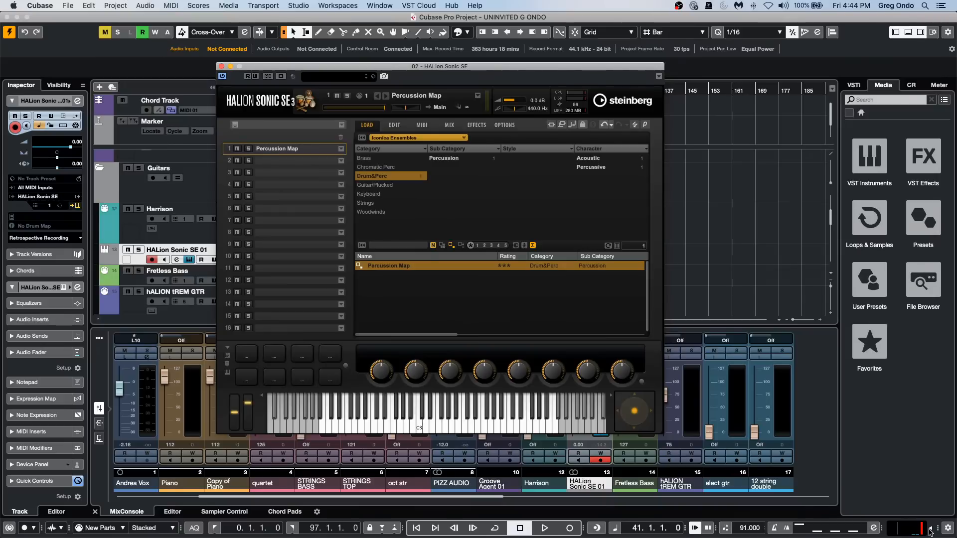
mouse_move(930, 528)
mouse_down()
mouse_move(930, 511)
mouse_move(928, 527)
mouse_up()
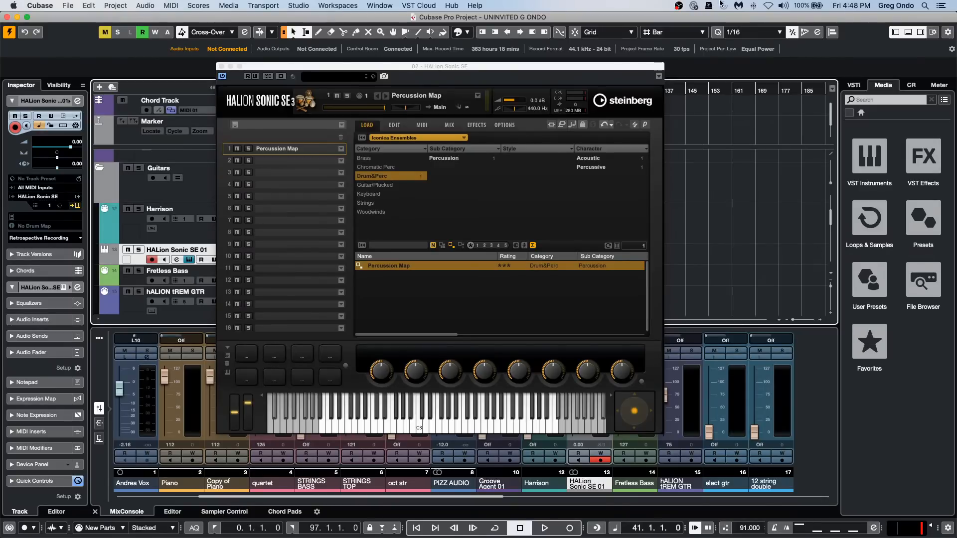
Open VST Transit and move the HALion Sonic SE window clear of its login form.
click(424, 5)
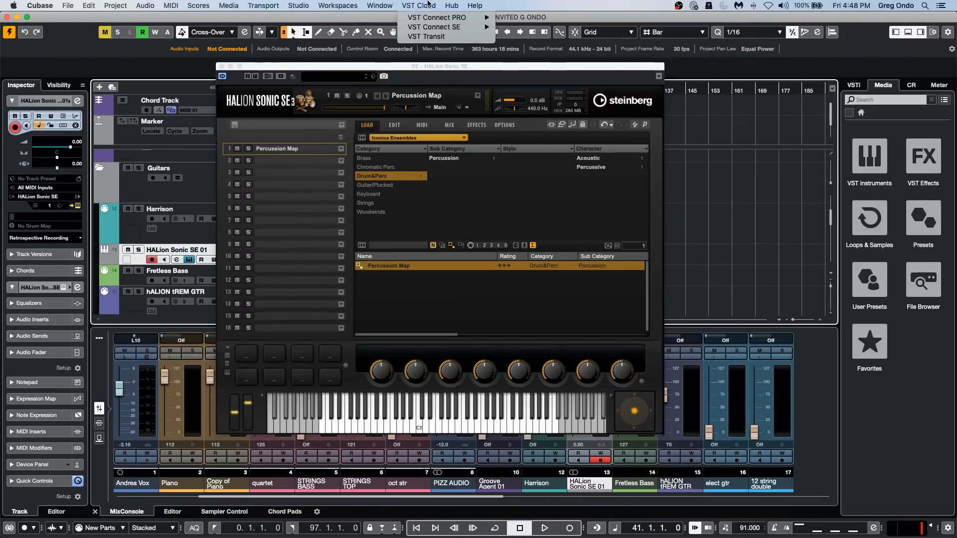
click(428, 39)
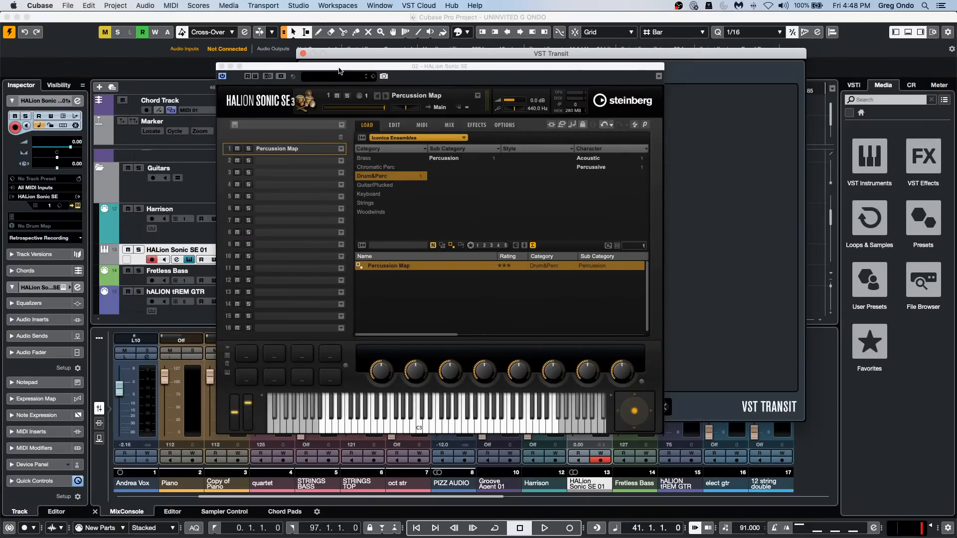
drag(339, 67, 404, 309)
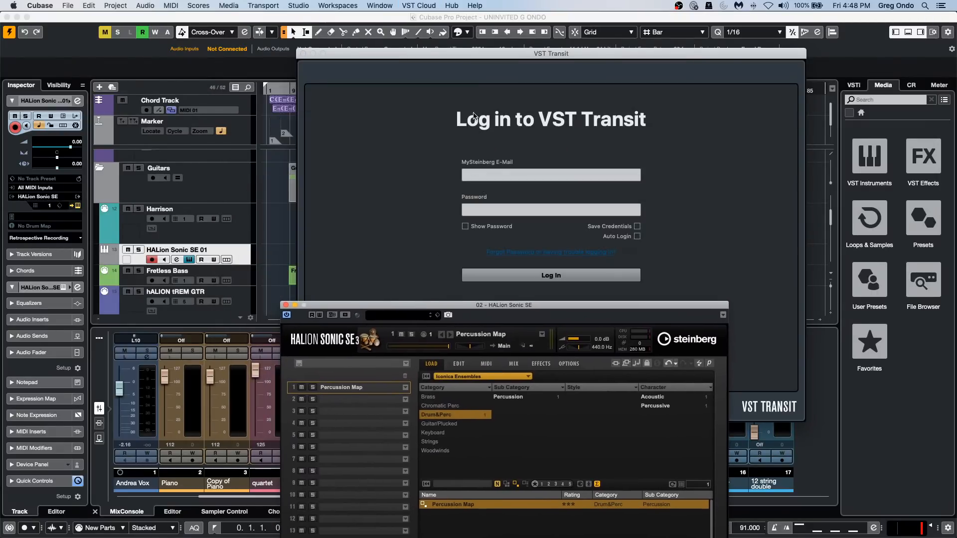
Log in to VST Transit by entering the MySteinberg e-mail and the account password.
click(514, 176)
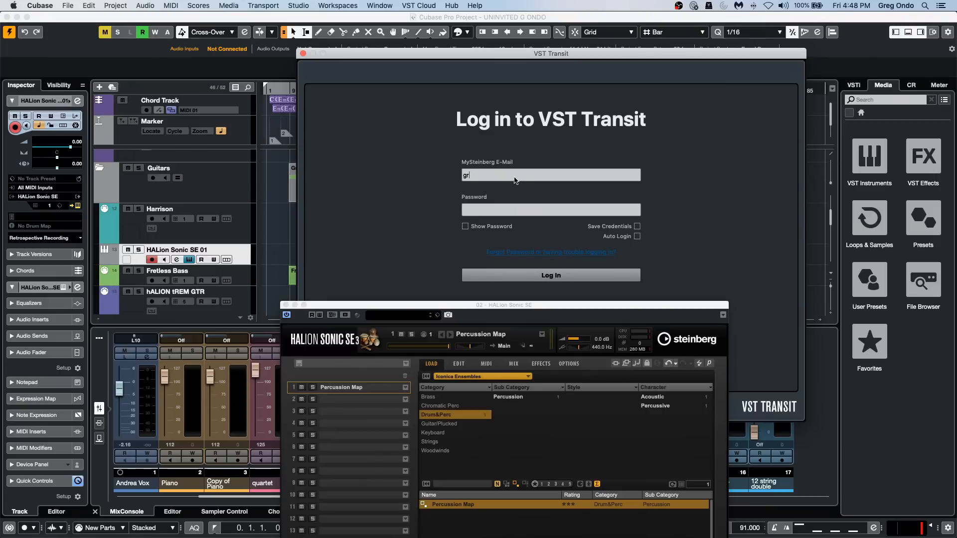
key(Tab)
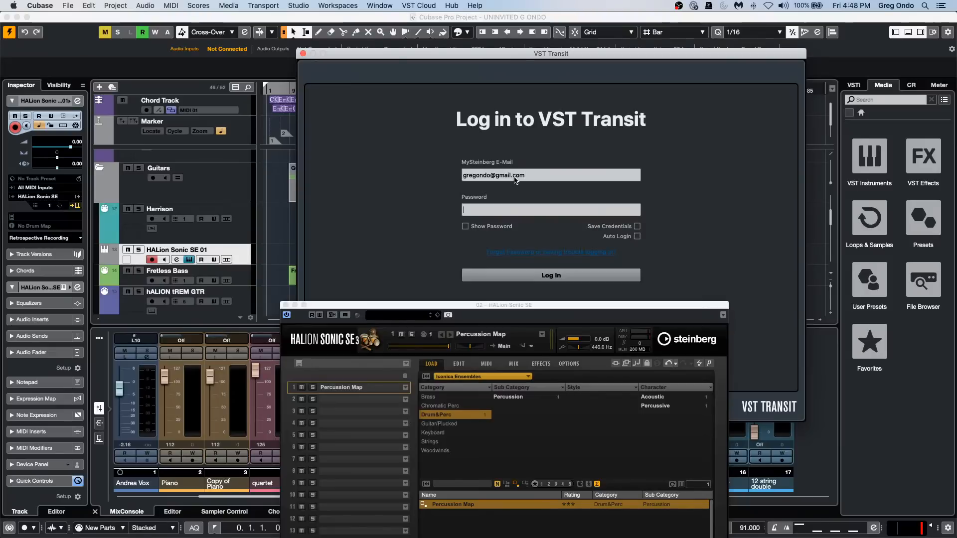
text(••)
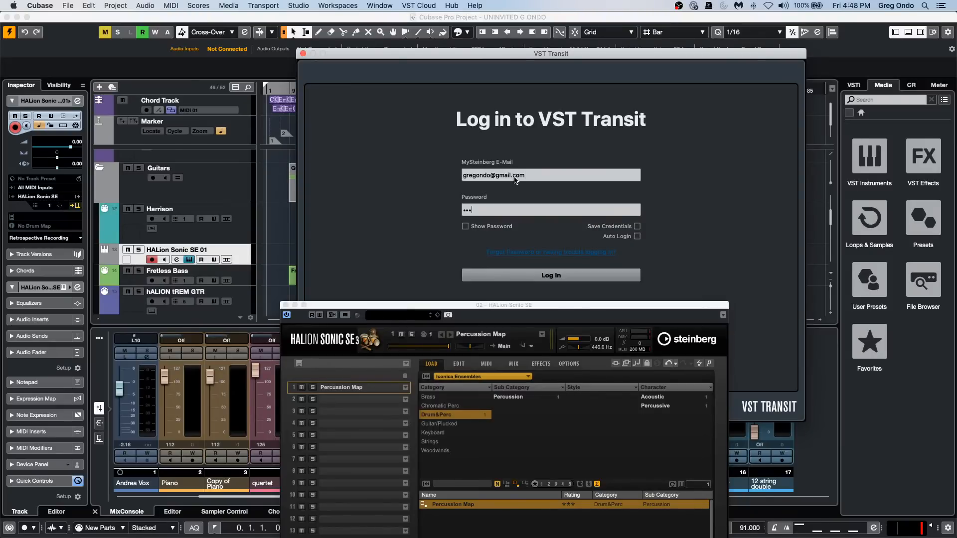
text(••••••••)
Move the HALion Sonic SE window off the VST Transit project list and close it.
drag(543, 305, 343, 54)
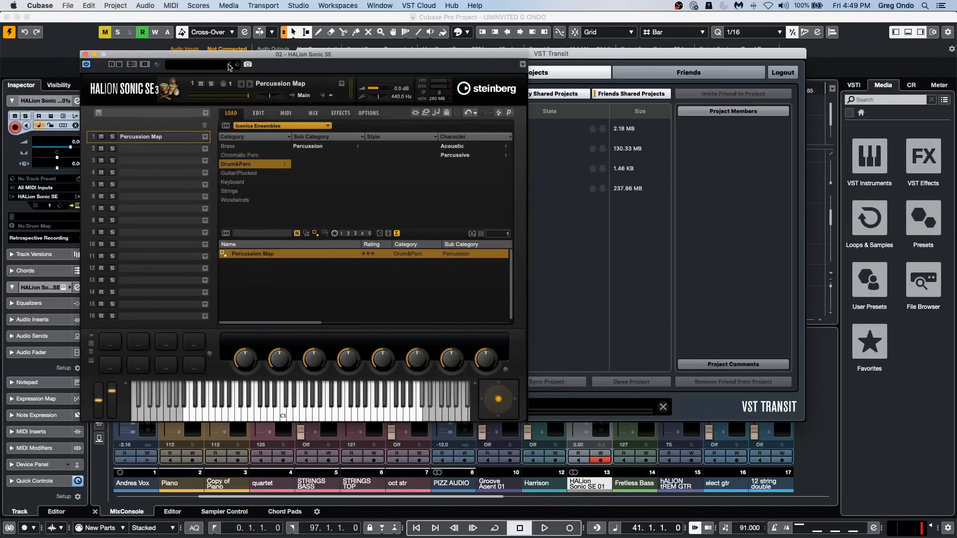
drag(125, 54, 490, 270)
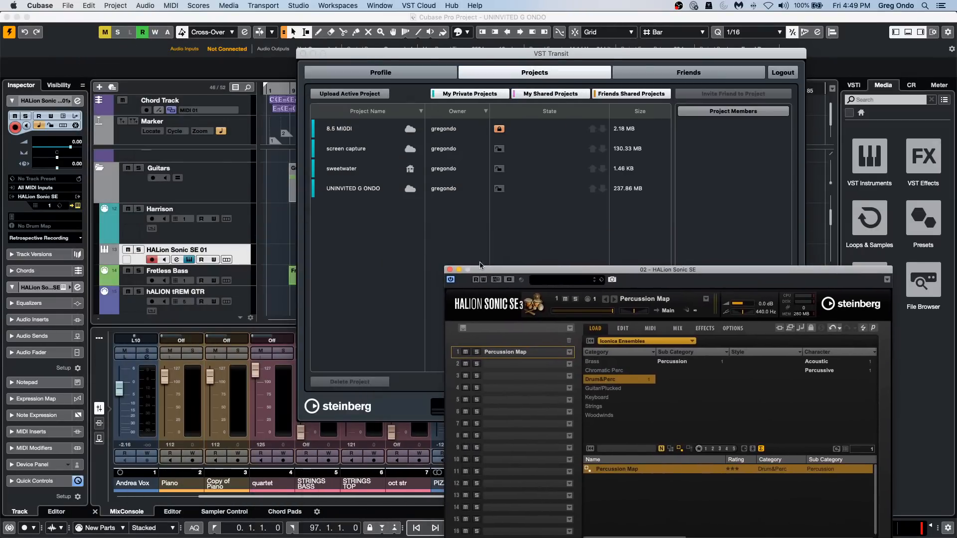
click(449, 271)
Try to open the sweetwater project from the VST Transit project list.
click(344, 192)
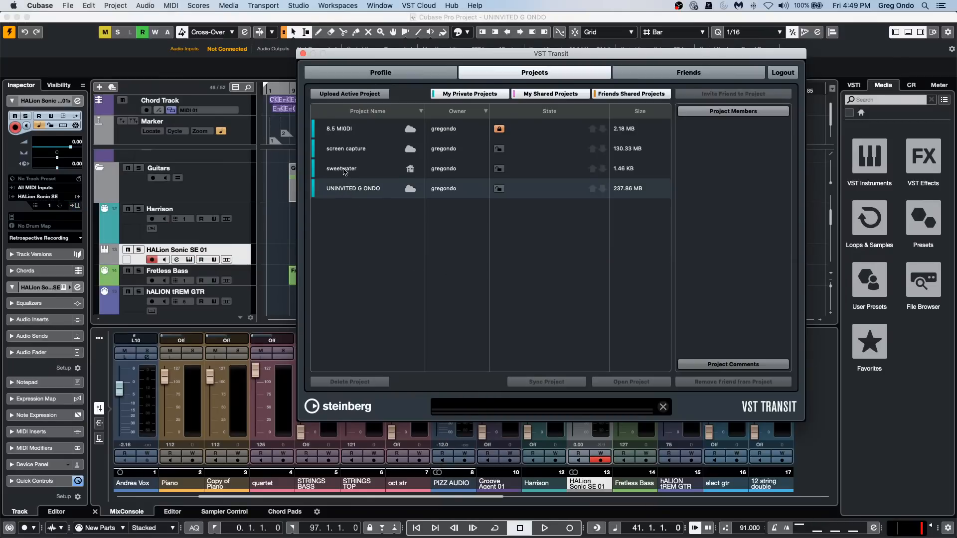
click(344, 172)
click(344, 188)
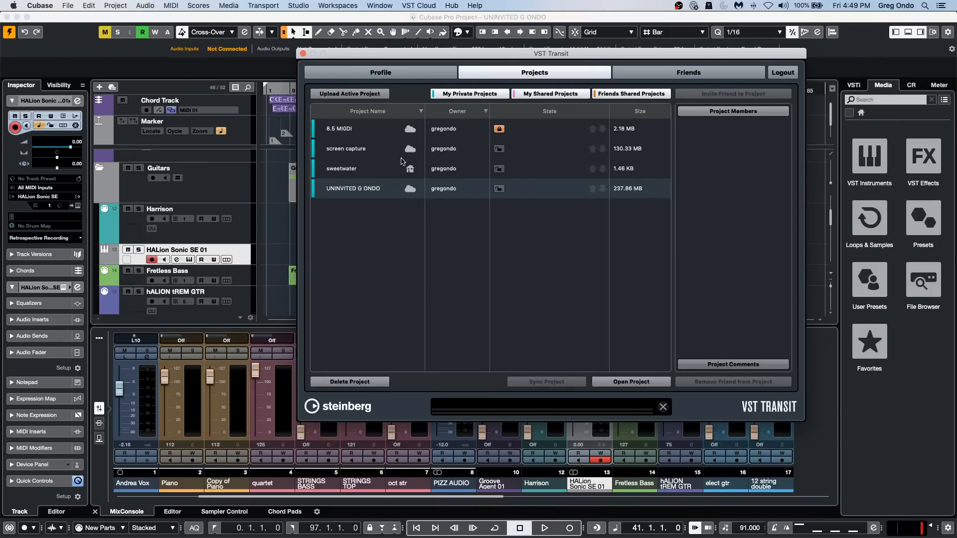
click(333, 175)
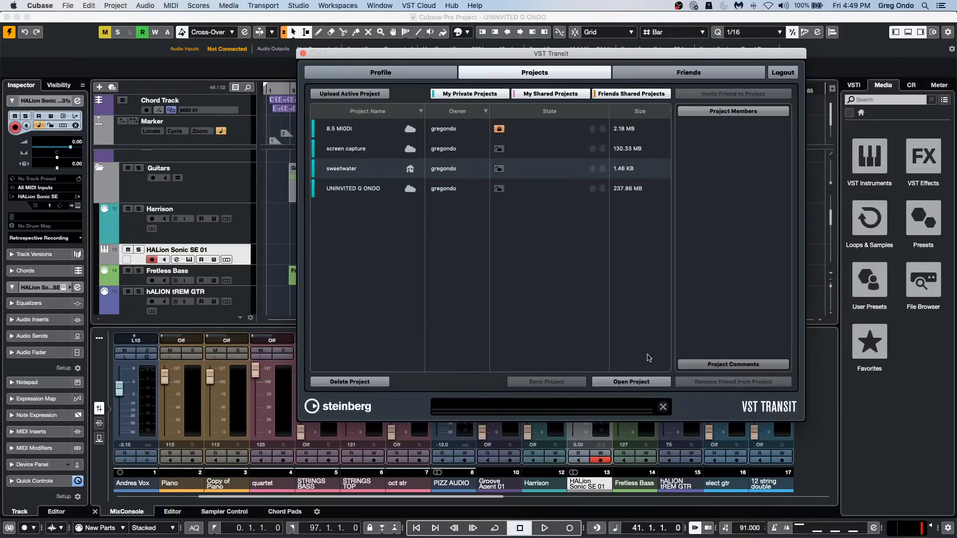
click(630, 382)
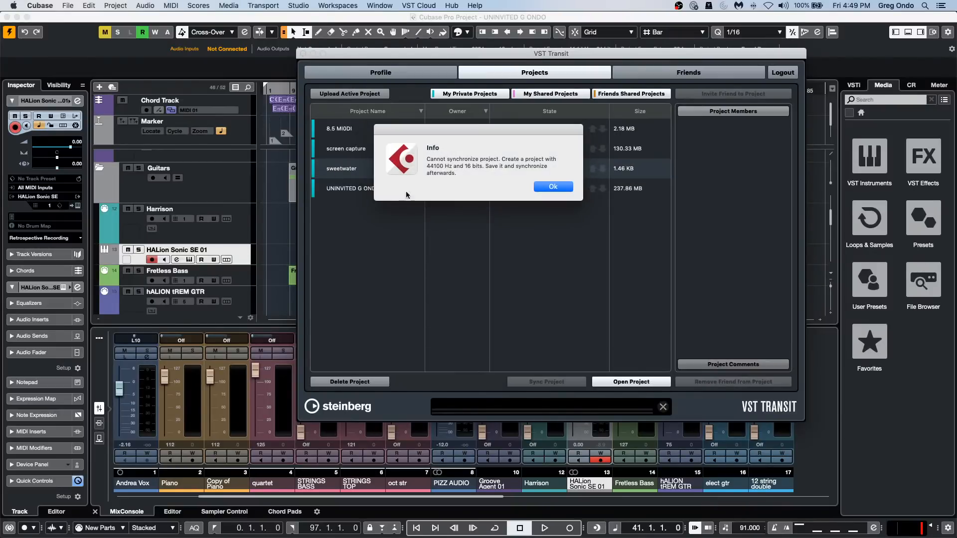
click(557, 187)
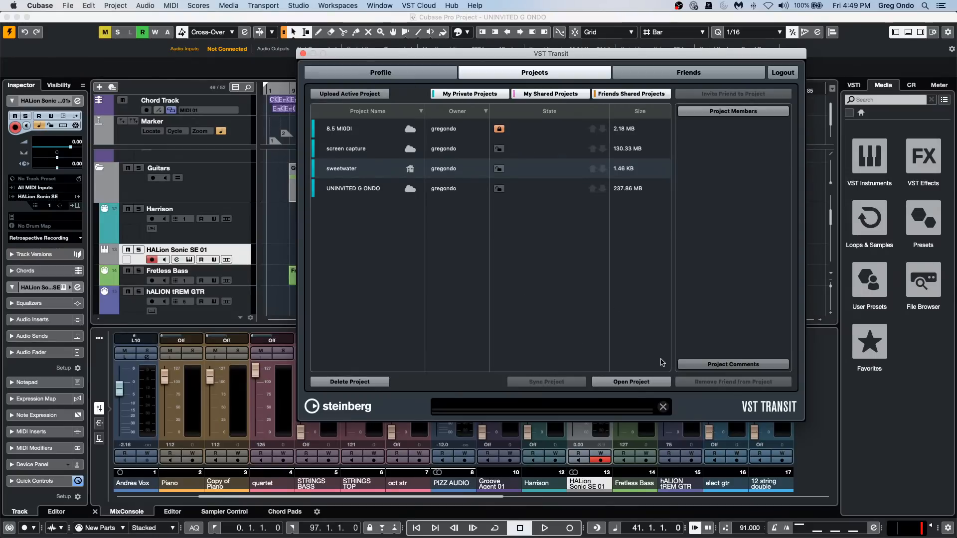
Abort the VST Transit operation and close the VST Transit window.
click(662, 407)
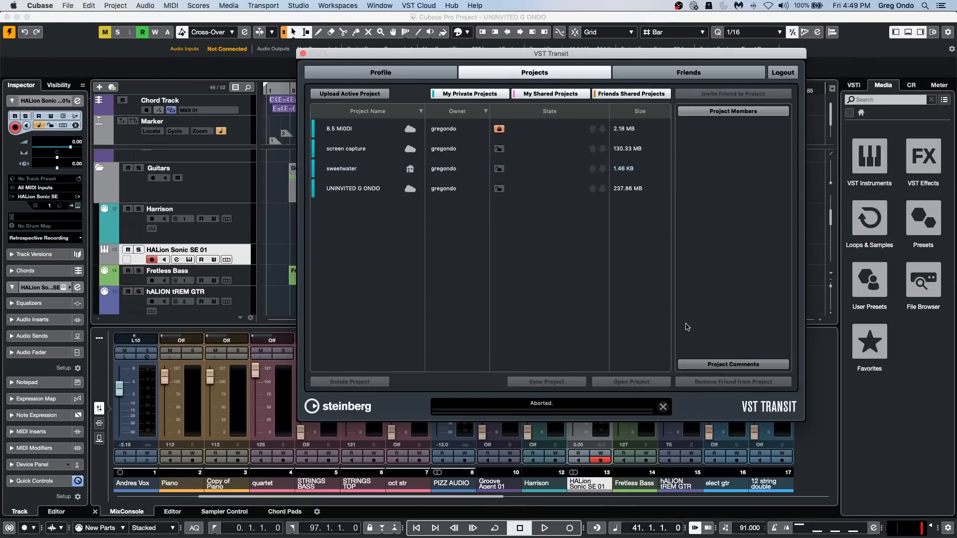
click(303, 53)
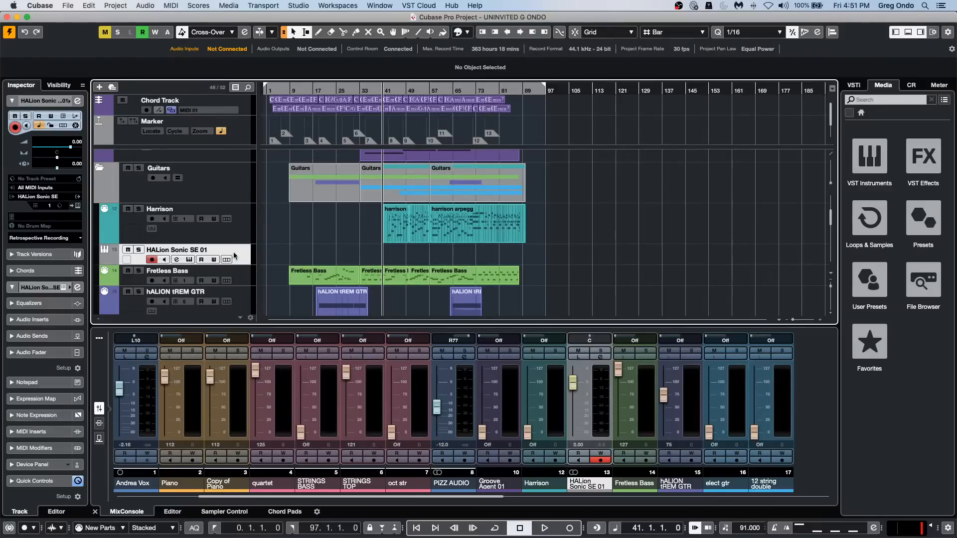
Move the HALion Sonic SE 01 track upward, out of its place between Harrison and Fretless Bass.
drag(233, 252, 234, 205)
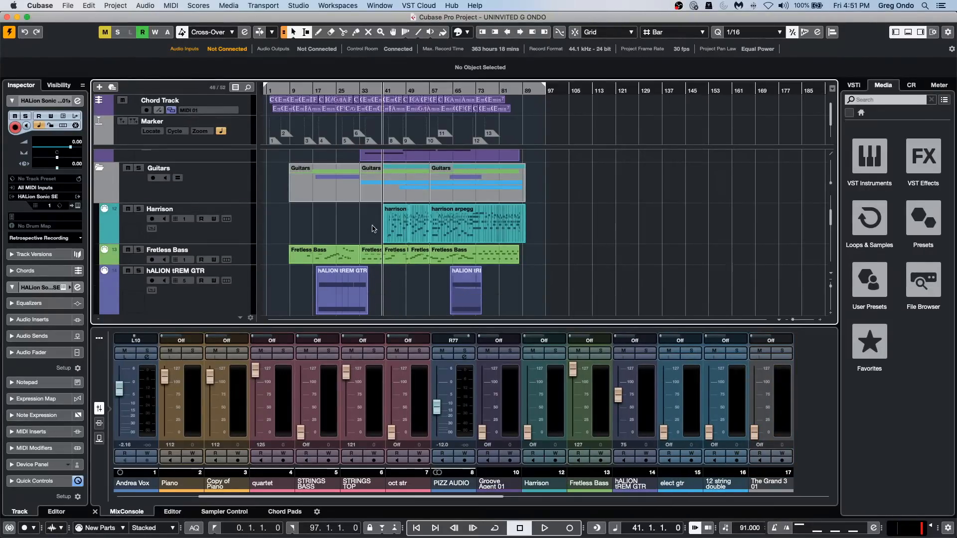
Select the Harrison and Fretless Bass MIDI events from bar 33 onward and render them in place as audio.
drag(373, 227, 437, 270)
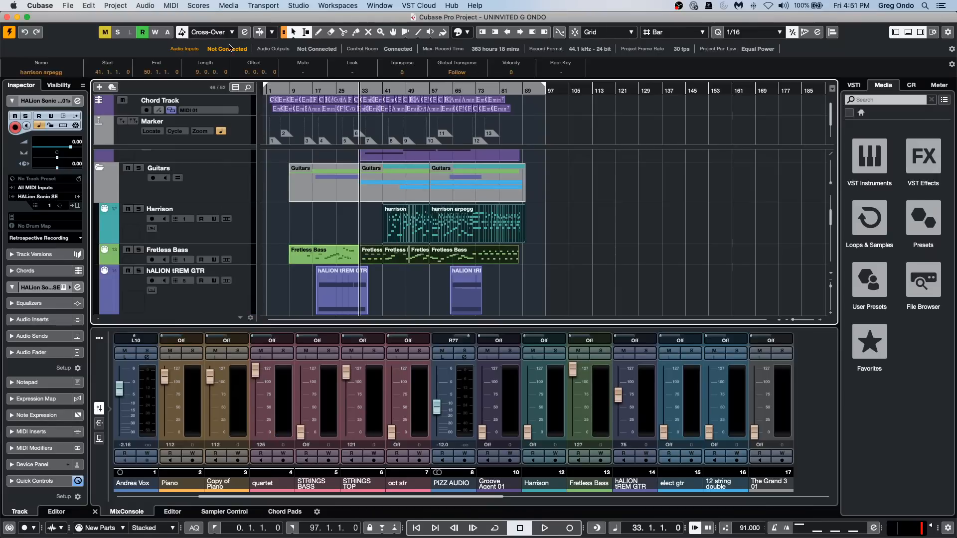
click(116, 5)
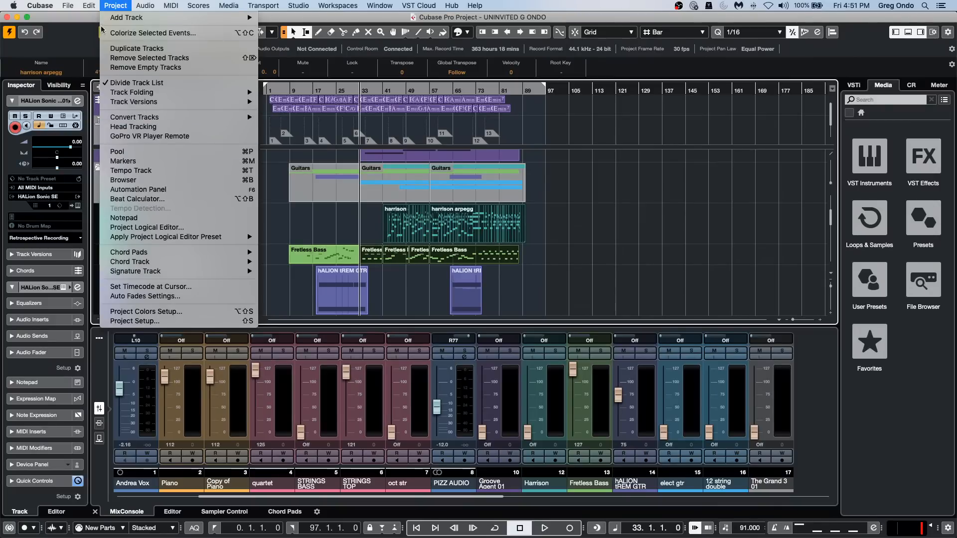
mouse_move(88, 5)
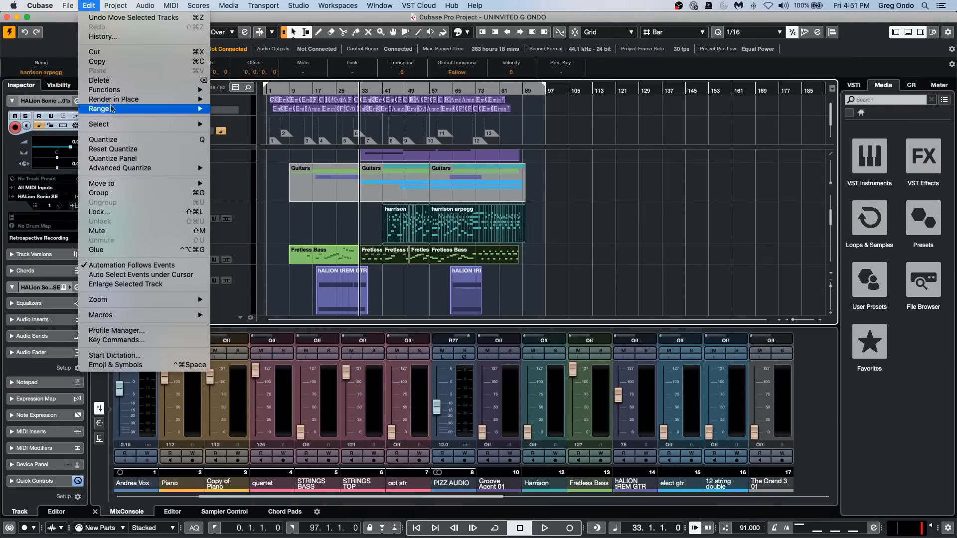
mouse_move(110, 99)
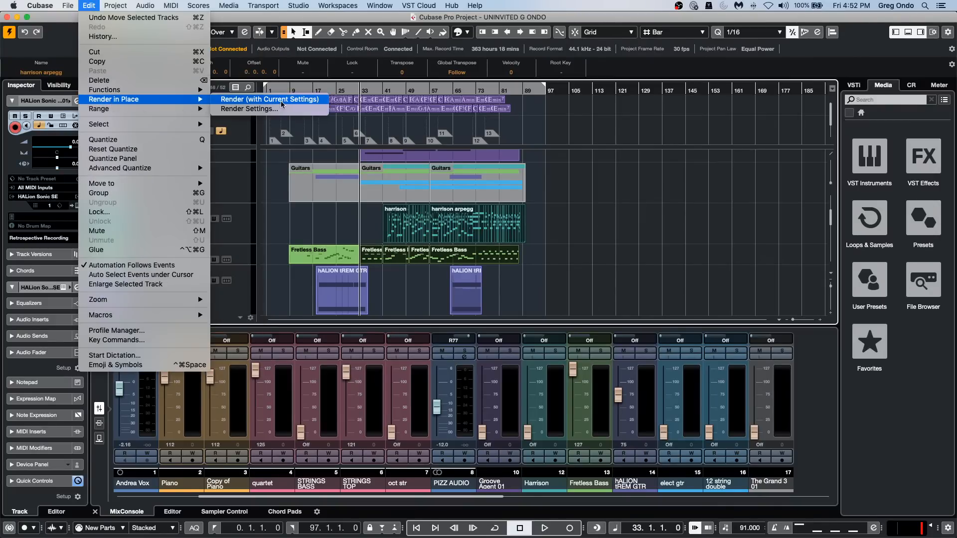
click(339, 187)
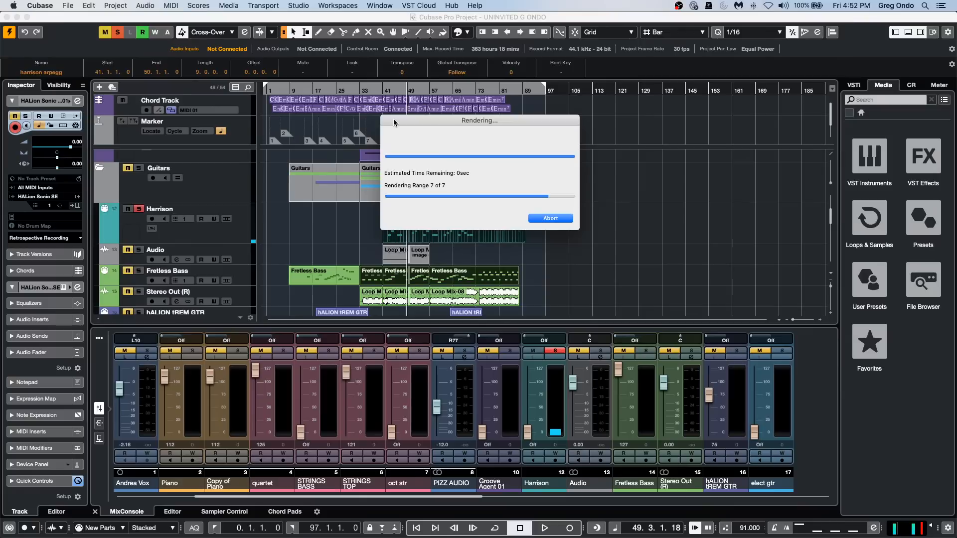
drag(394, 119, 610, 116)
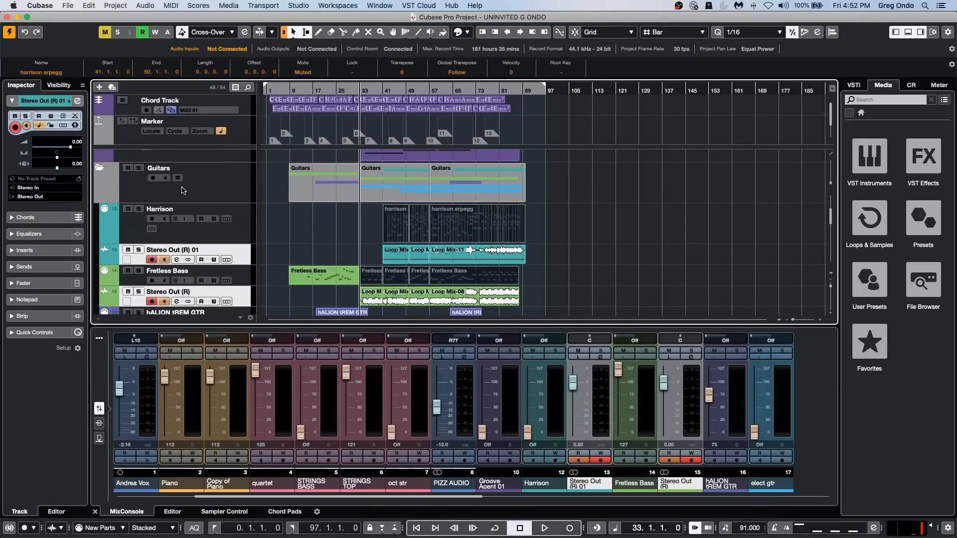
Clear the event selection and show the Editor in the lower zone instead of the MixConsole.
click(338, 218)
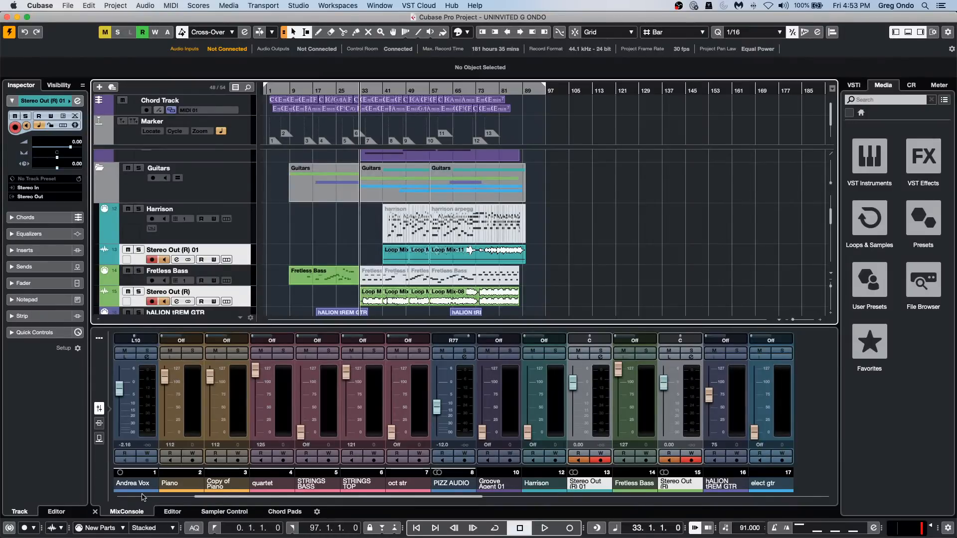
click(178, 513)
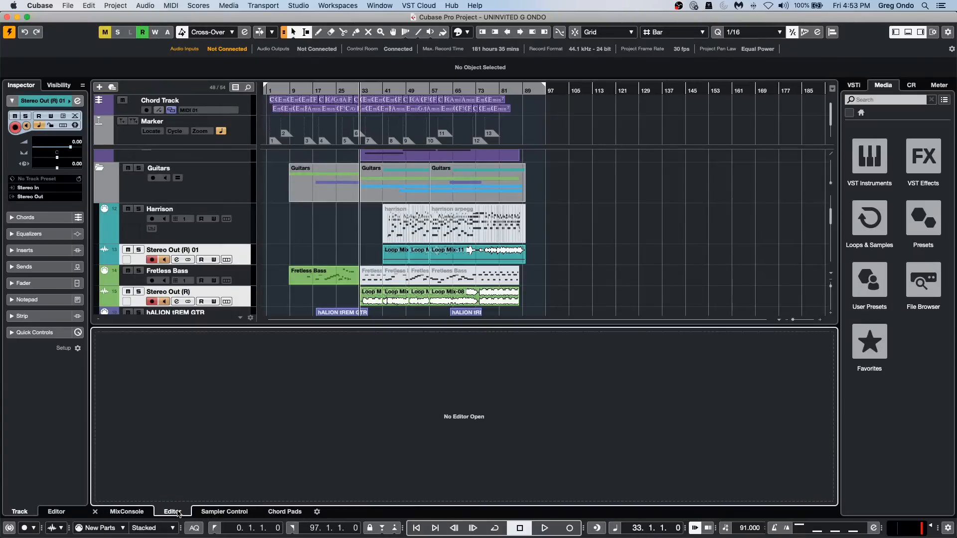